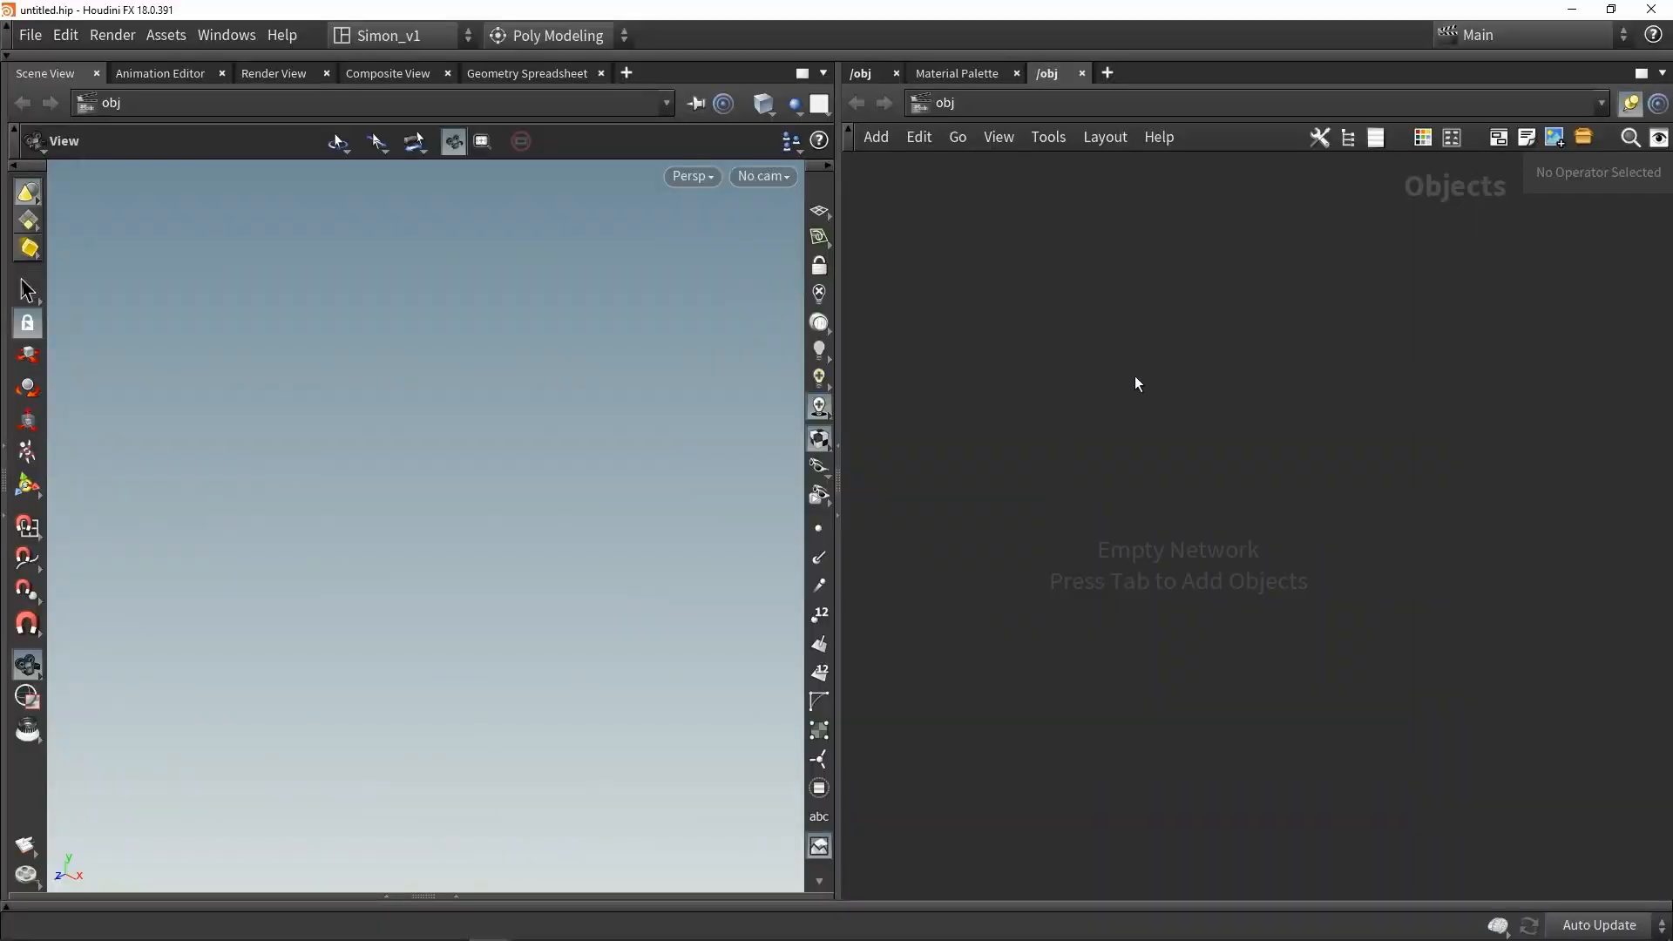
- Create a Geometry object and dive inside its network
{"action": "key", "text": "Tab"}
{"action": "type", "text": "ge"}
{"action": "key", "text": "Escape"}
{"action": "left_click", "coordinate": [1115, 347]}
{"action": "double_click", "coordinate": [1115, 346]}
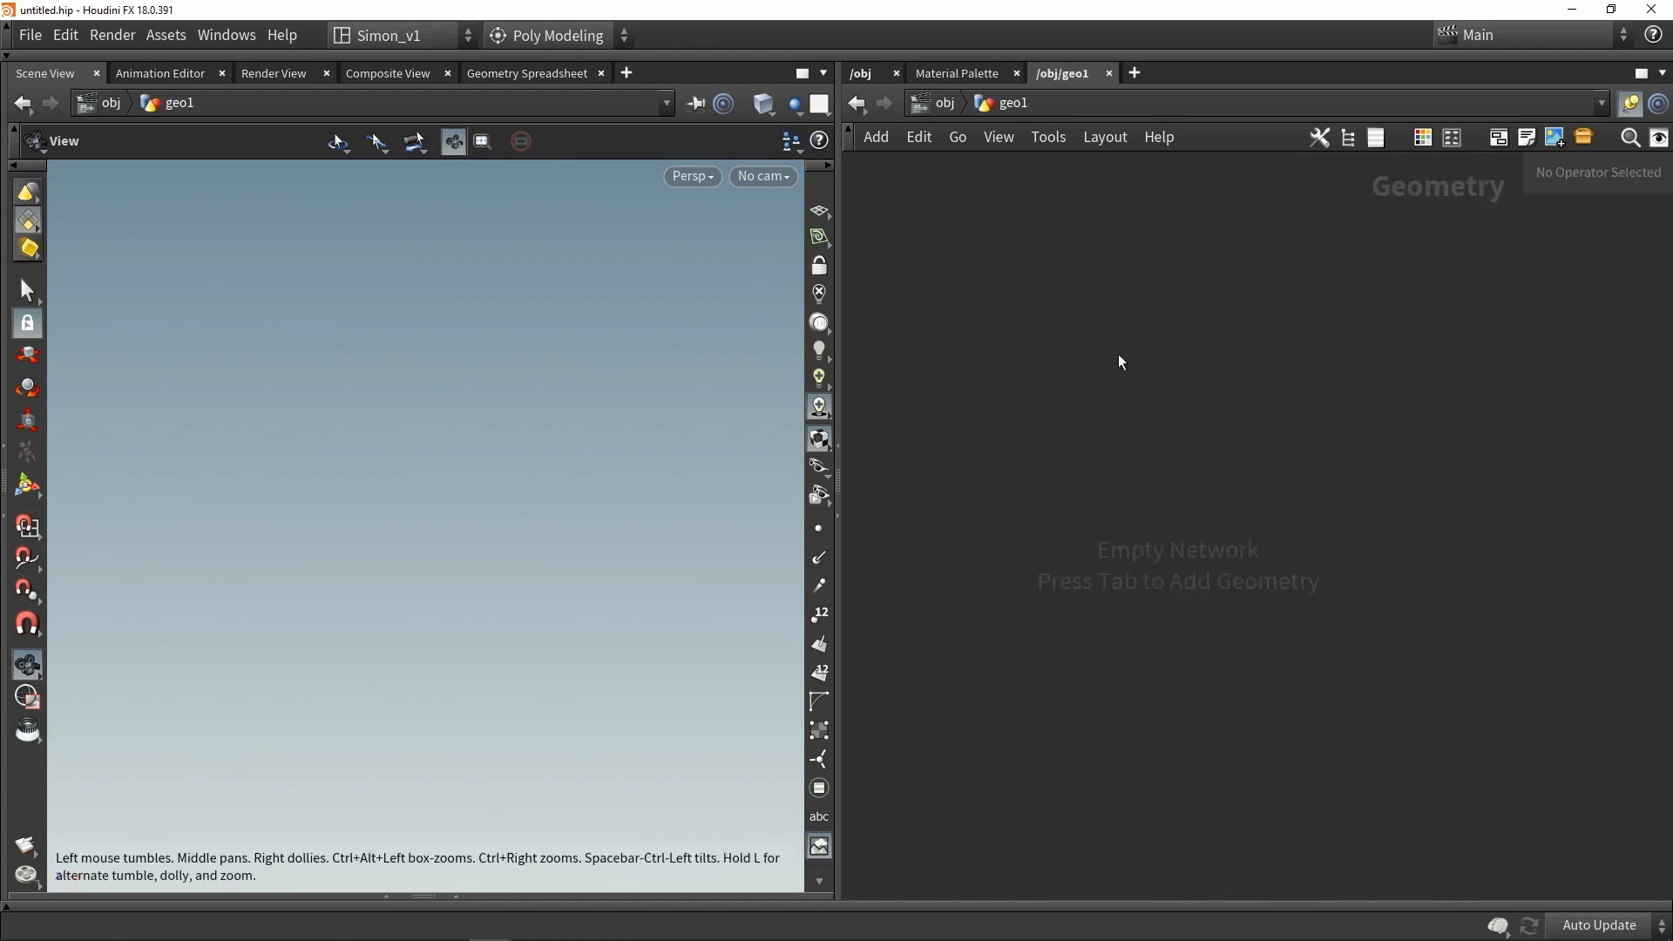
- Add a Box node to the geometry network
{"action": "key", "text": "Tab"}
{"action": "type", "text": "box"}
{"action": "key", "text": "Return"}
{"action": "left_click", "coordinate": [1082, 326]}
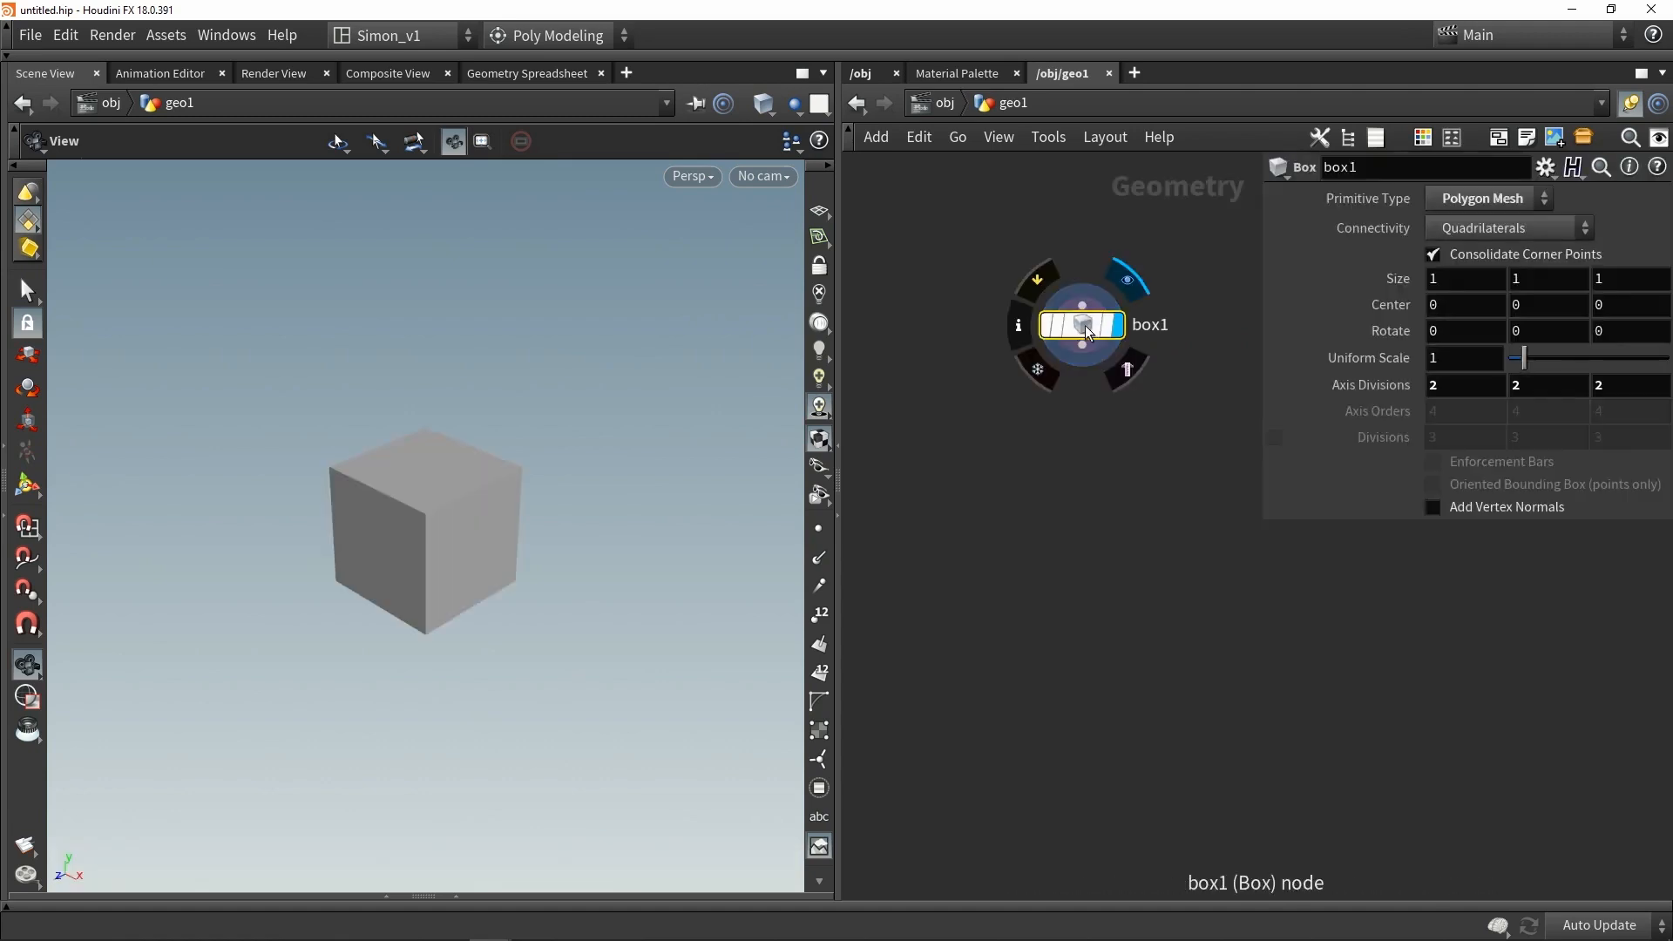
{"action": "key", "text": "g"}
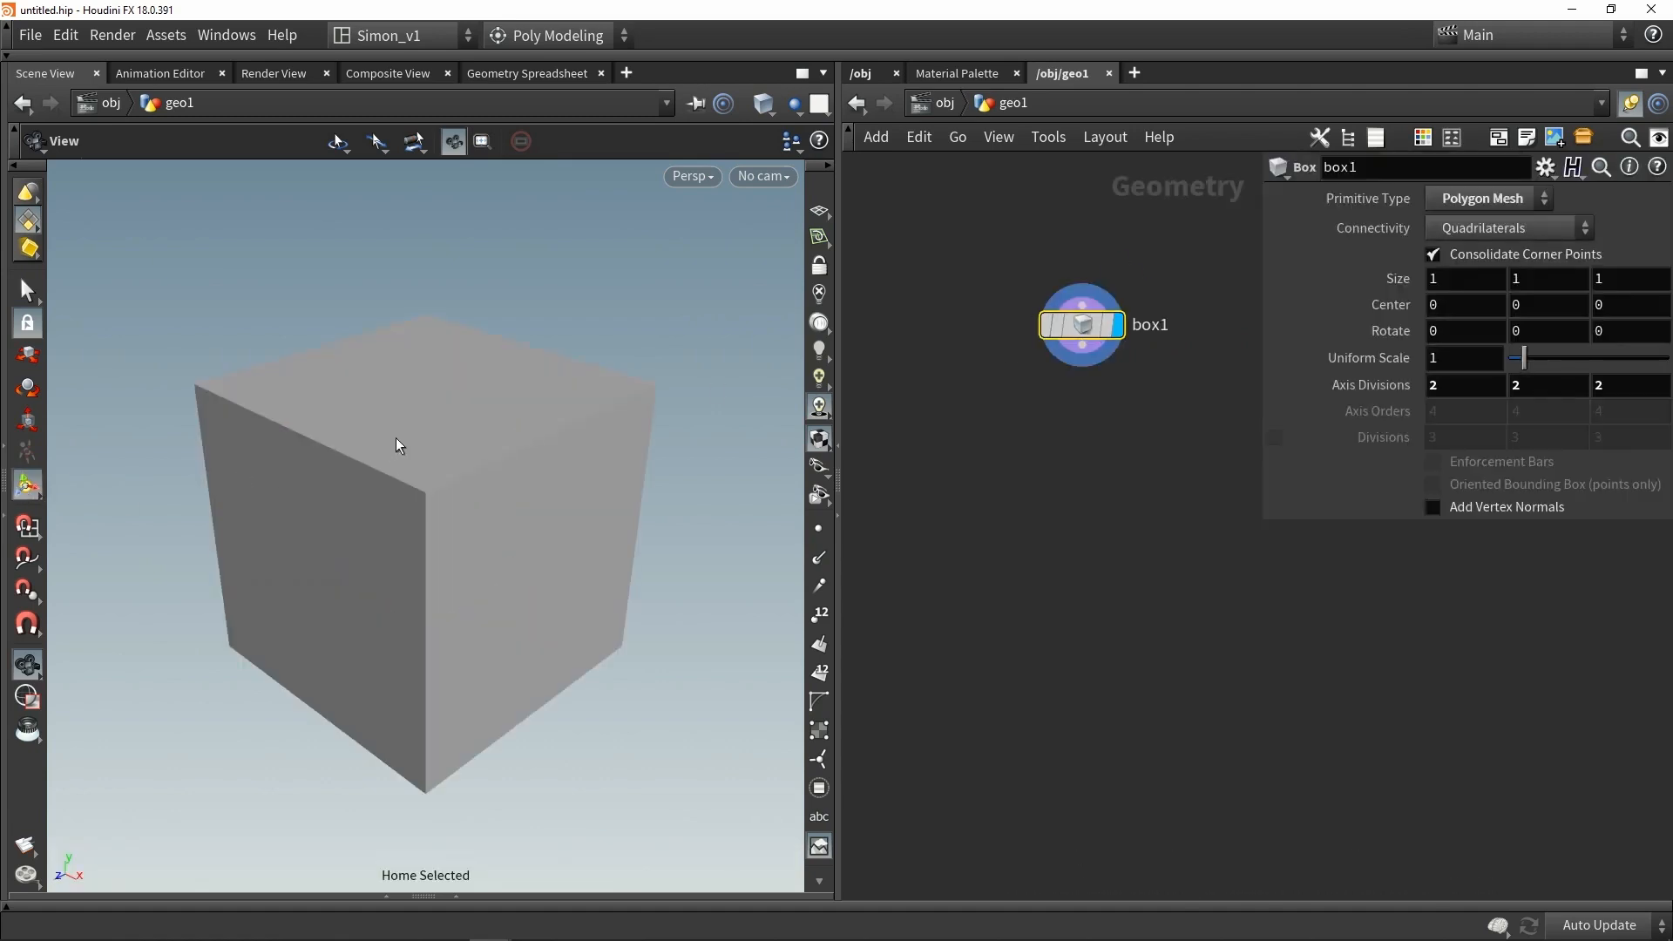
- Stretch the box vertically to a height of about 4.18
{"action": "left_click_drag", "start_coordinate": [401, 442], "coordinate": [373, 171]}
{"action": "scroll", "coordinate": [417, 421], "scroll_direction": "down", "scroll_amount": 4}
{"action": "key", "text": "Return"}
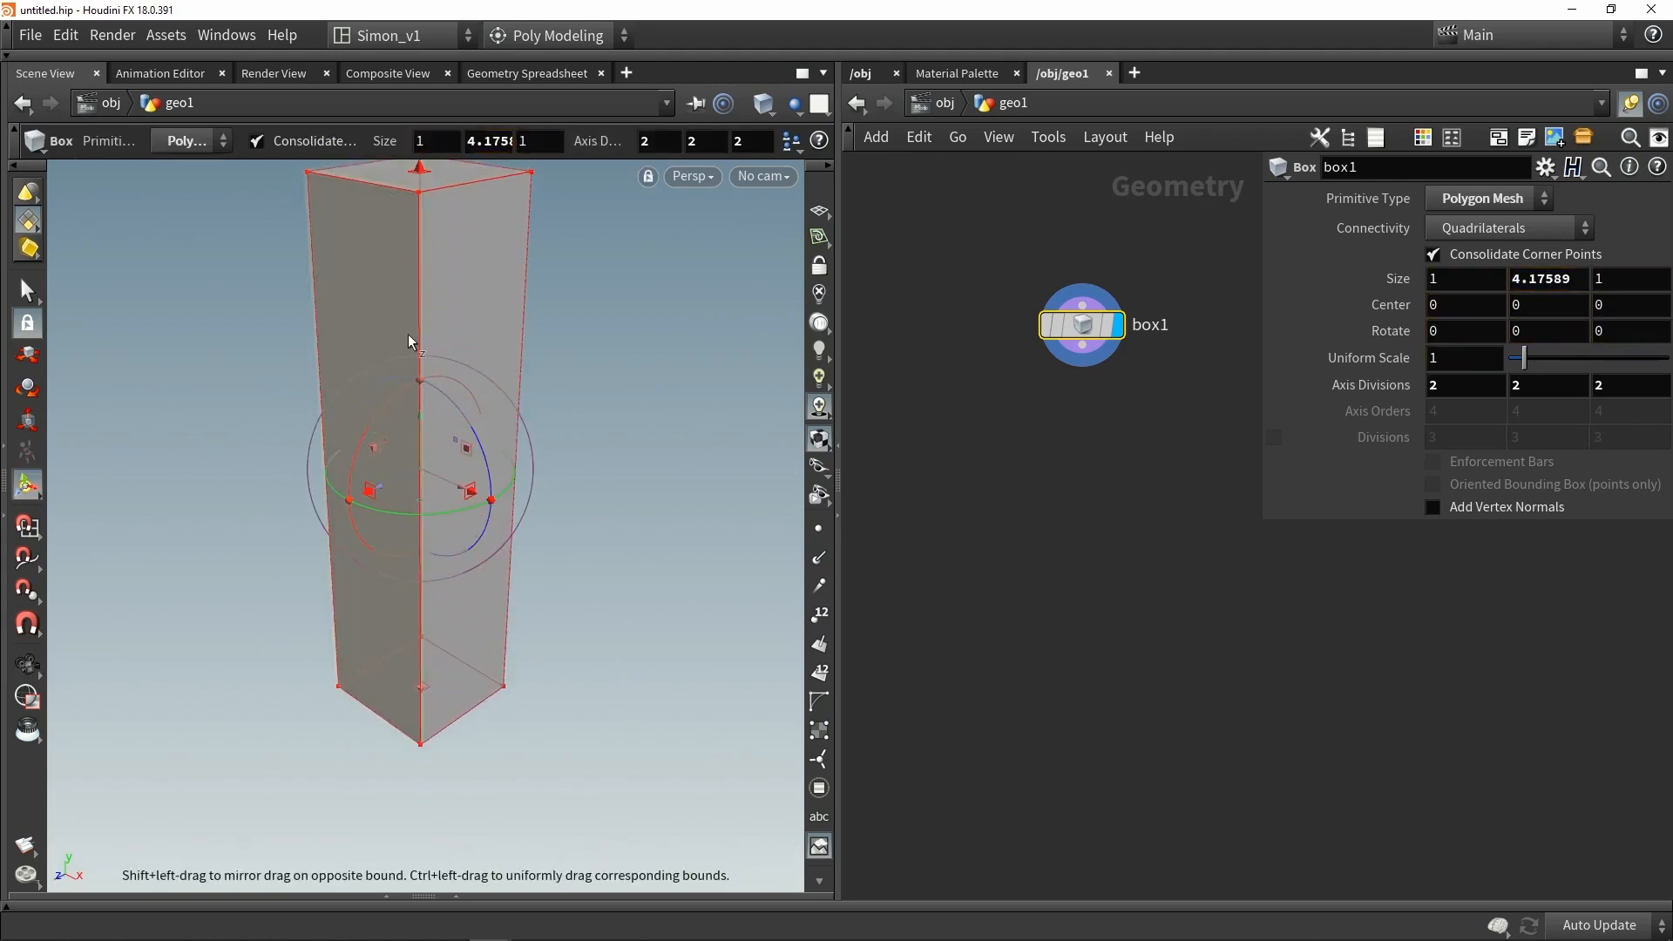
{"action": "key", "text": "Escape"}
{"action": "left_click_drag", "start_coordinate": [408, 340], "coordinate": [389, 420]}
{"action": "left_click_drag", "start_coordinate": [594, 568], "coordinate": [531, 552], "text": "alt"}
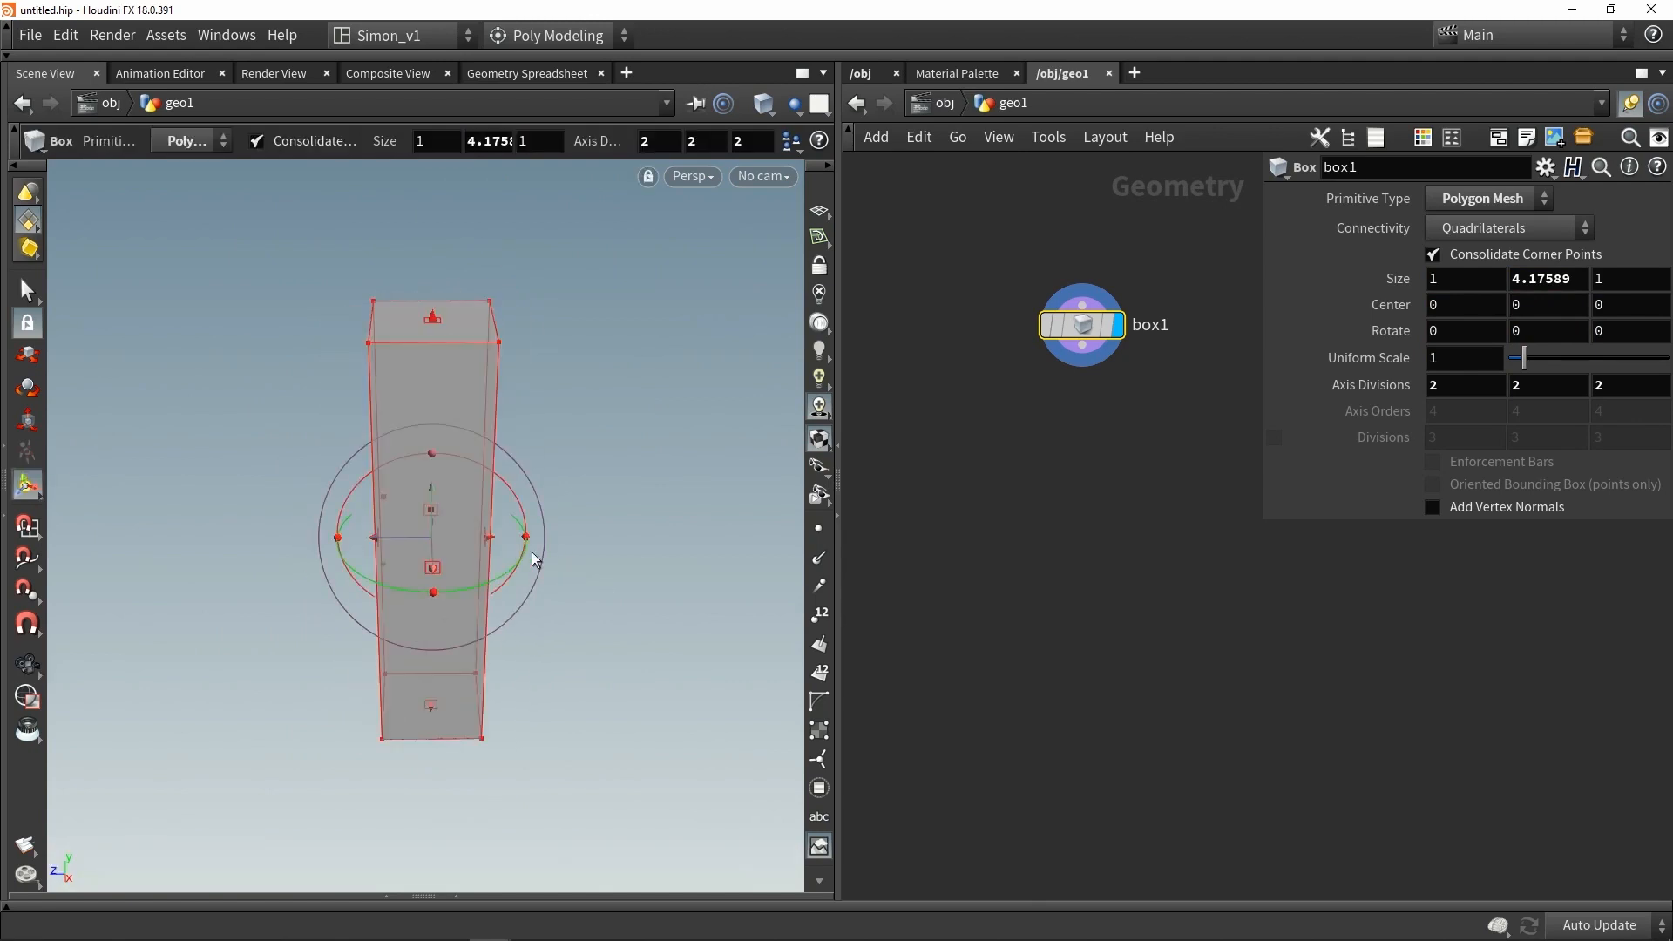
{"action": "left_click_drag", "start_coordinate": [467, 452], "coordinate": [549, 419], "text": "alt"}
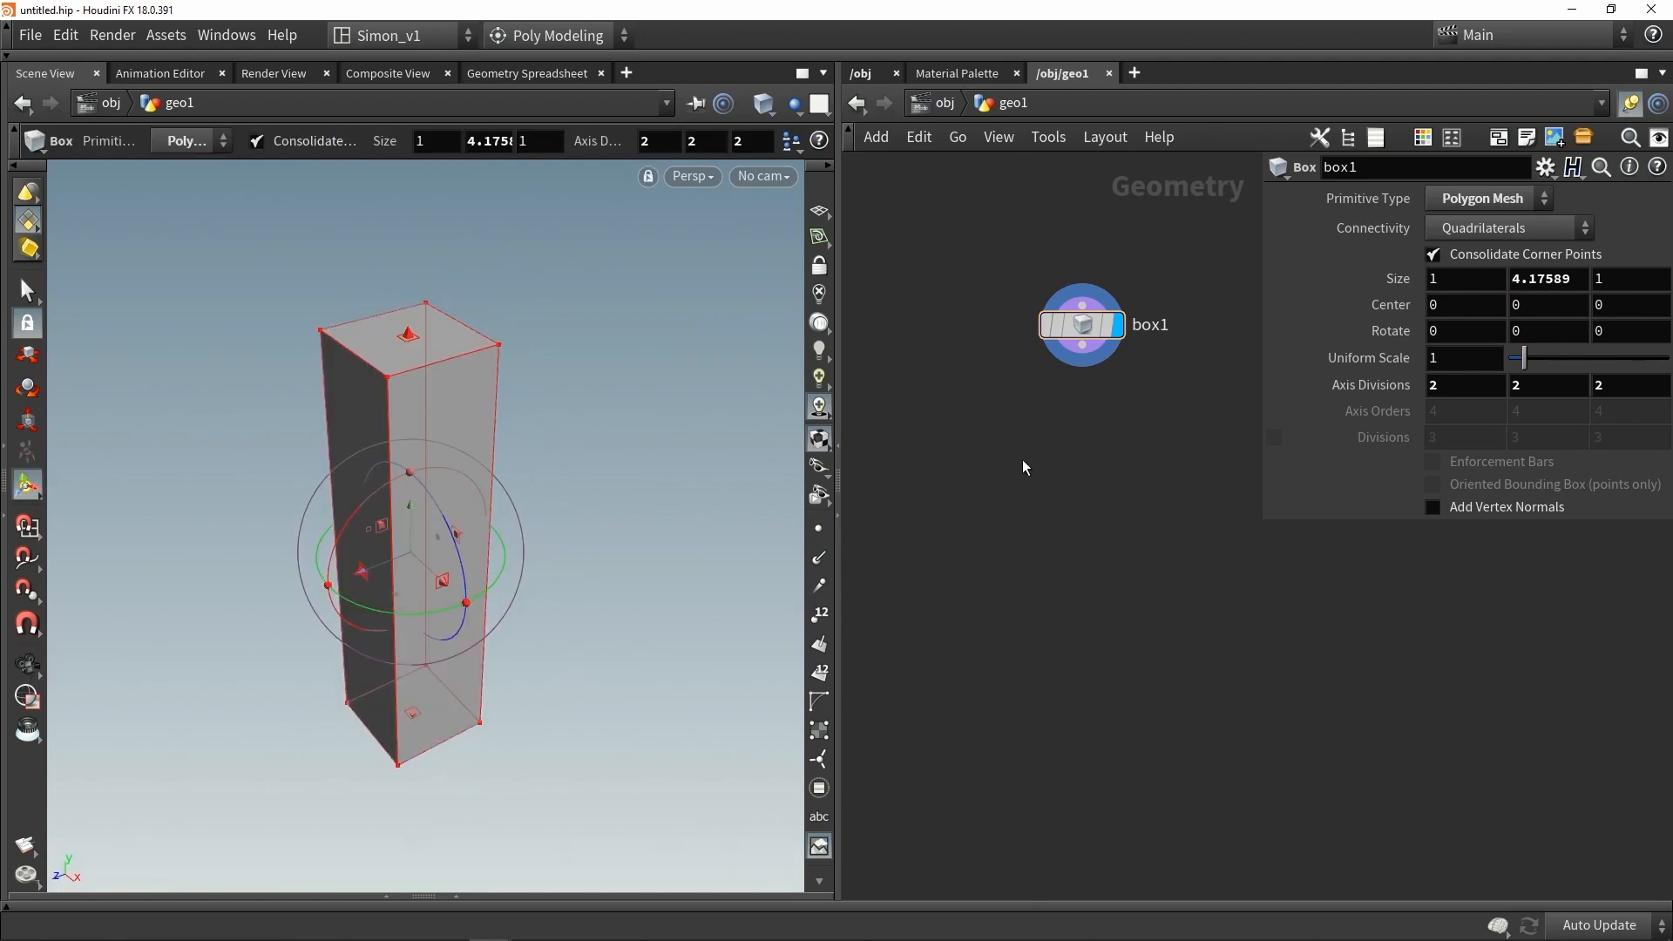
{"action": "left_click_drag", "start_coordinate": [463, 368], "coordinate": [482, 351], "text": "alt"}
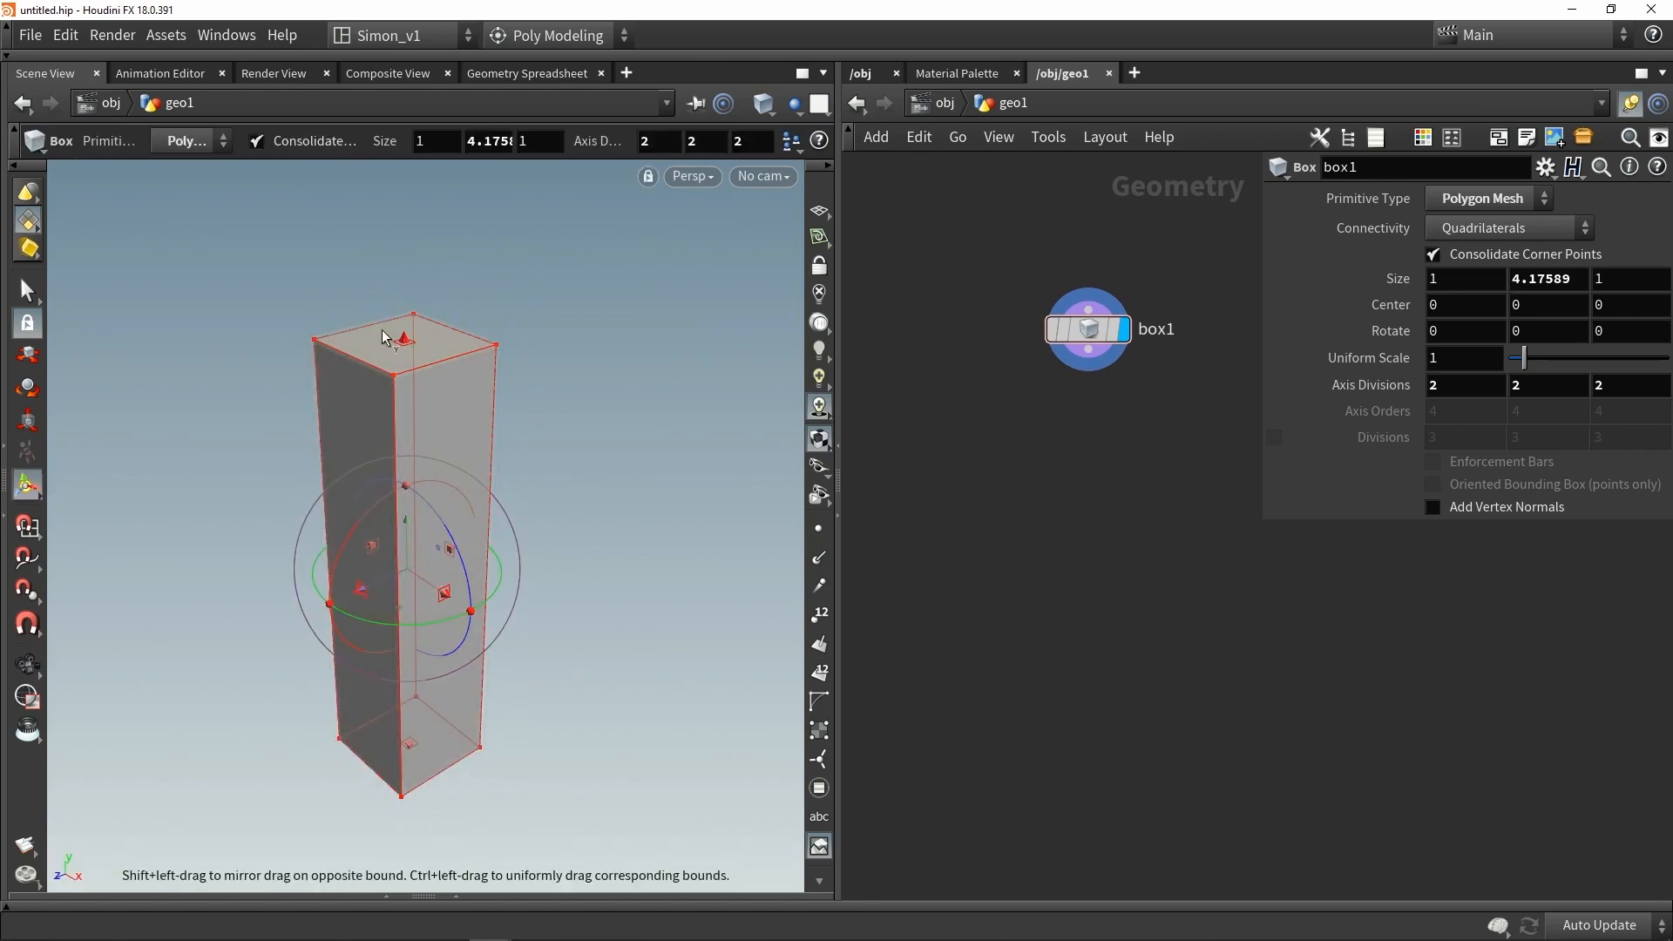
- Set the box's axis divisions to 6 on all three axes
{"action": "left_click_drag", "start_coordinate": [1089, 343], "coordinate": [1039, 349]}
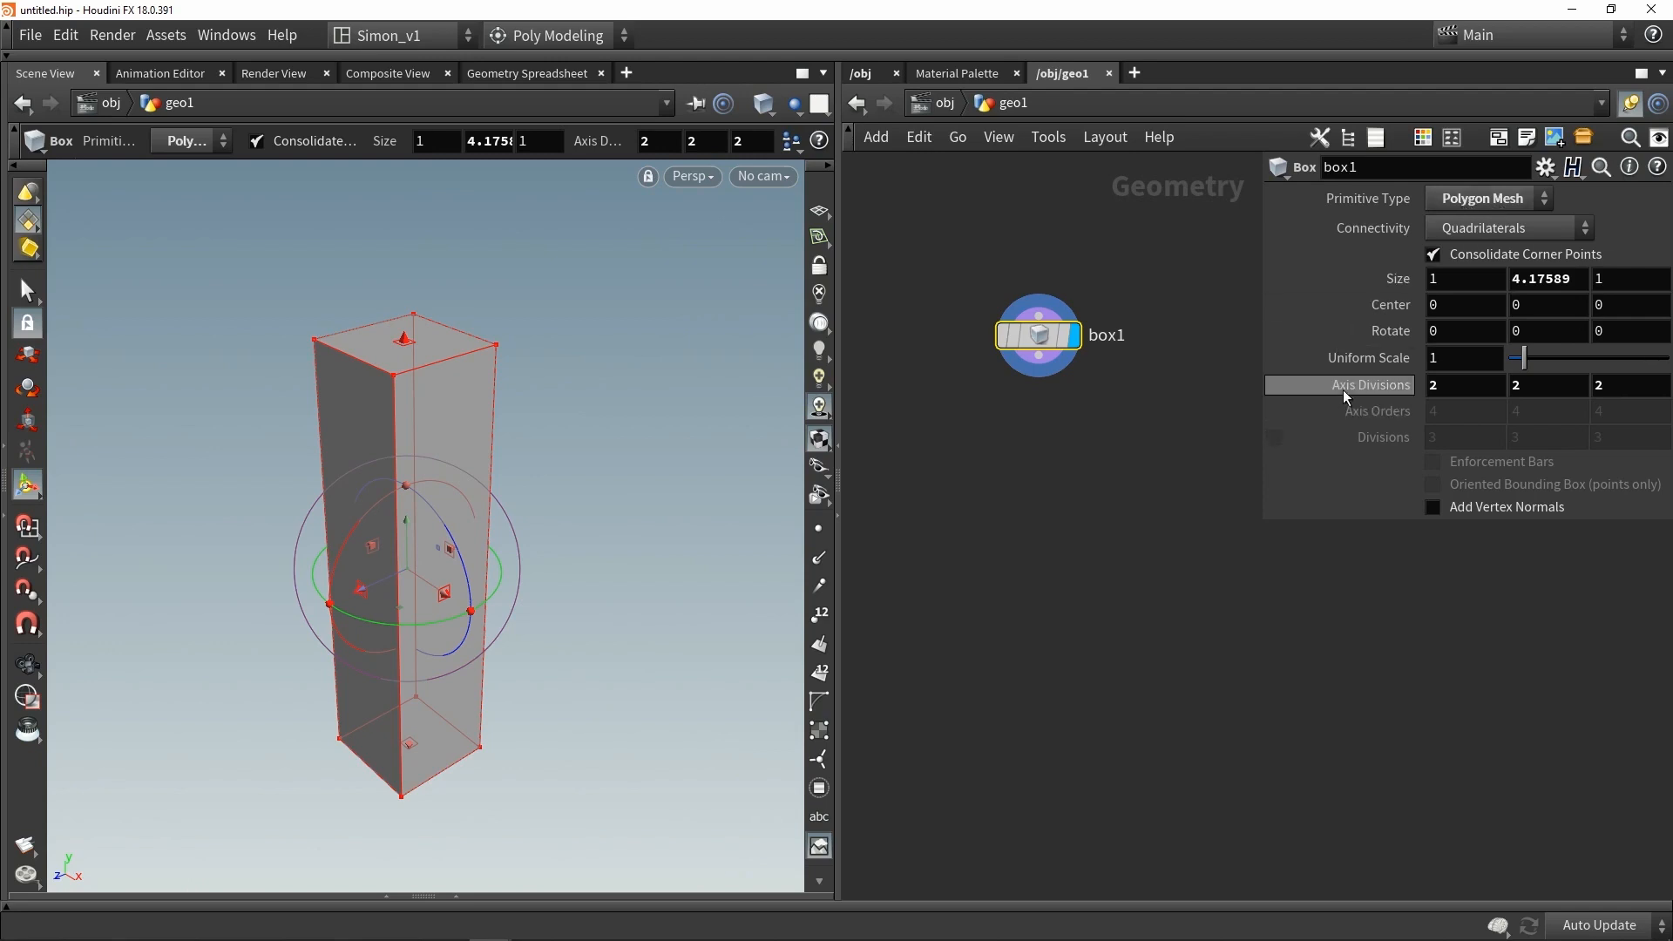
{"action": "mouse_move", "coordinate": [1412, 390]}
{"action": "middle_mouse_down"}
{"action": "mouse_move", "coordinate": [1396, 390]}
{"action": "mouse_move", "coordinate": [1439, 386]}
{"action": "mouse_move", "coordinate": [1402, 396]}
{"action": "middle_mouse_up"}
{"action": "left_click_drag", "start_coordinate": [579, 427], "coordinate": [488, 455], "text": "alt"}
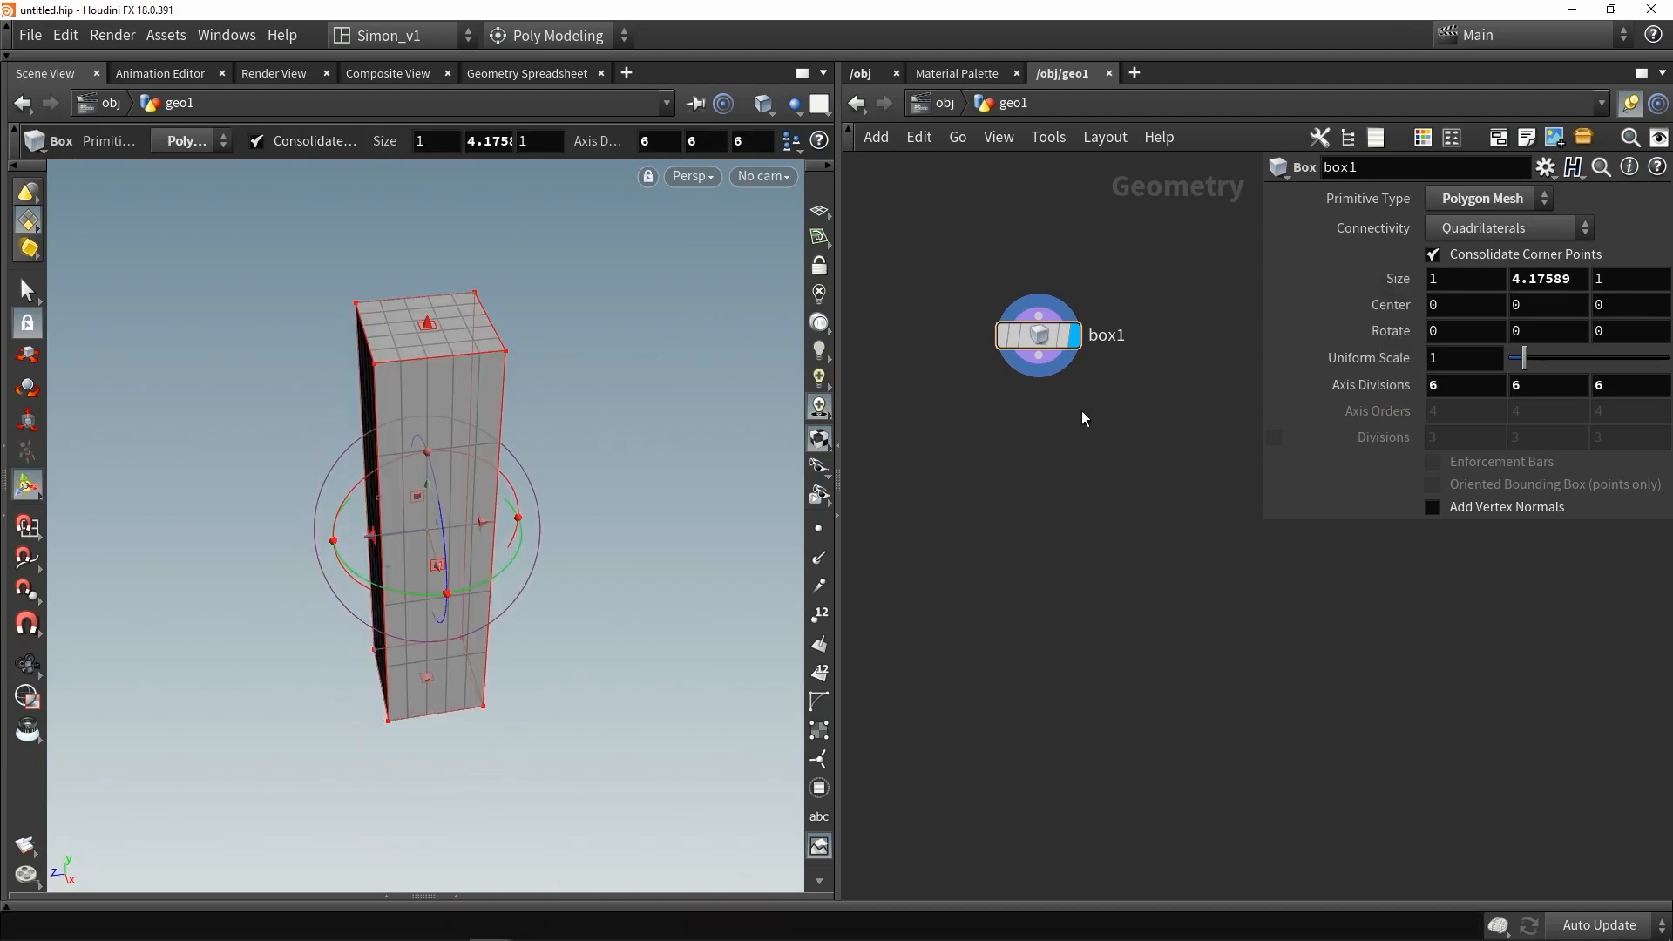
- Add an Attribute Noise node below the box and wire the box into it
{"action": "key", "text": "Tab"}
{"action": "type", "text": "noi"}
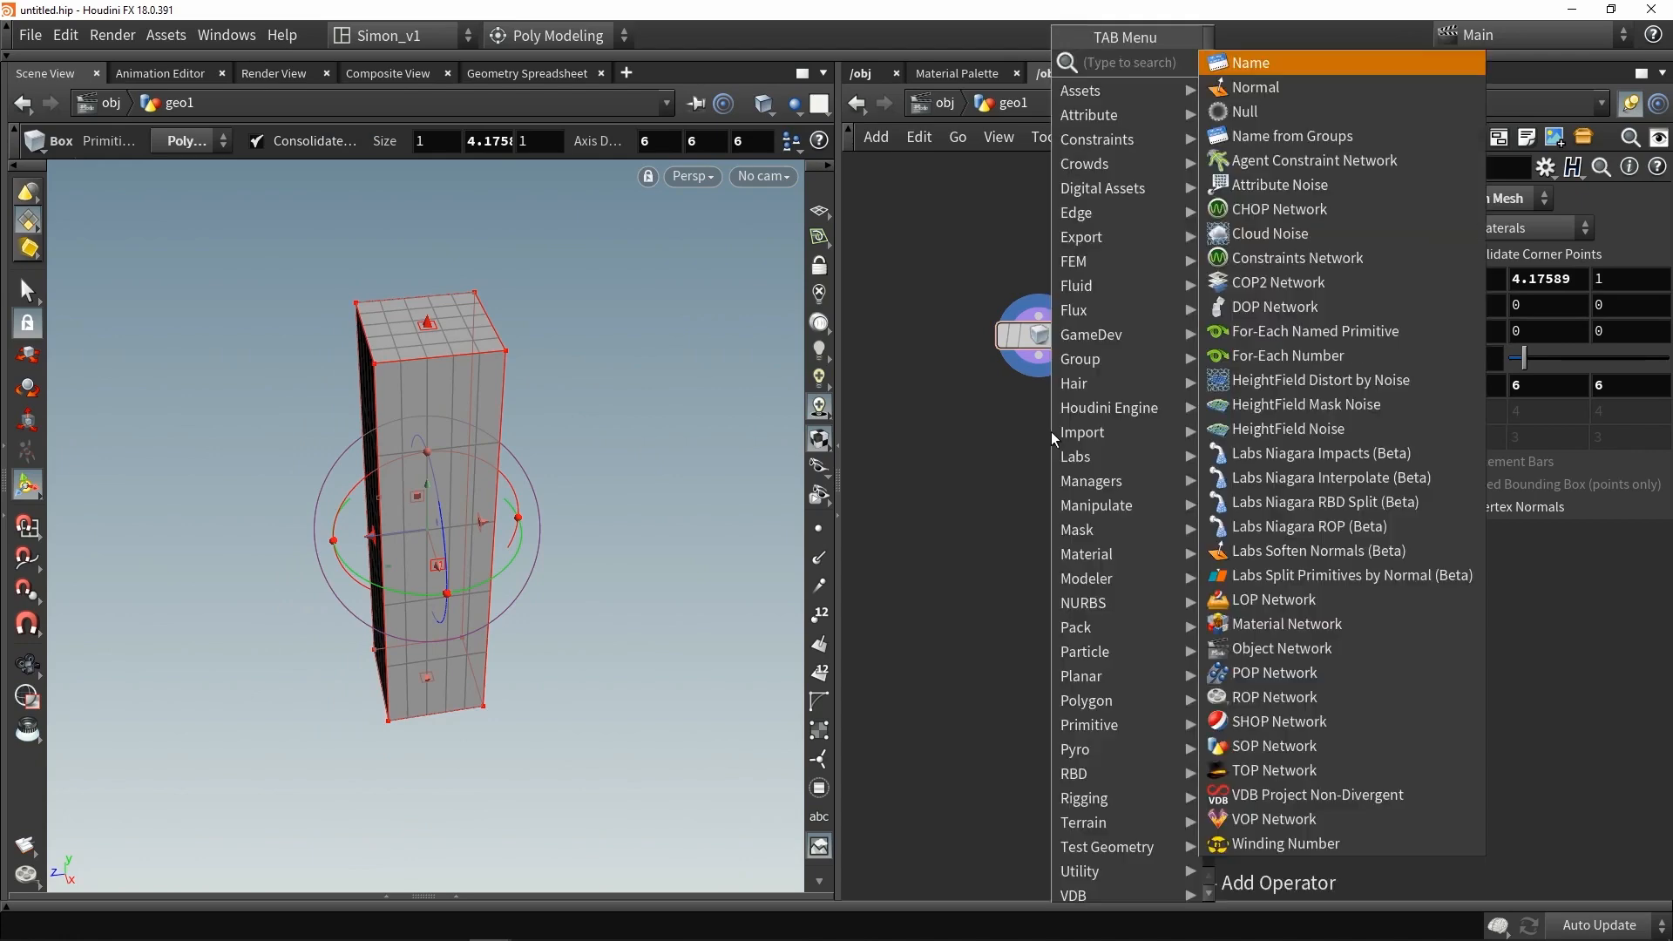
{"action": "left_click", "coordinate": [1274, 62]}
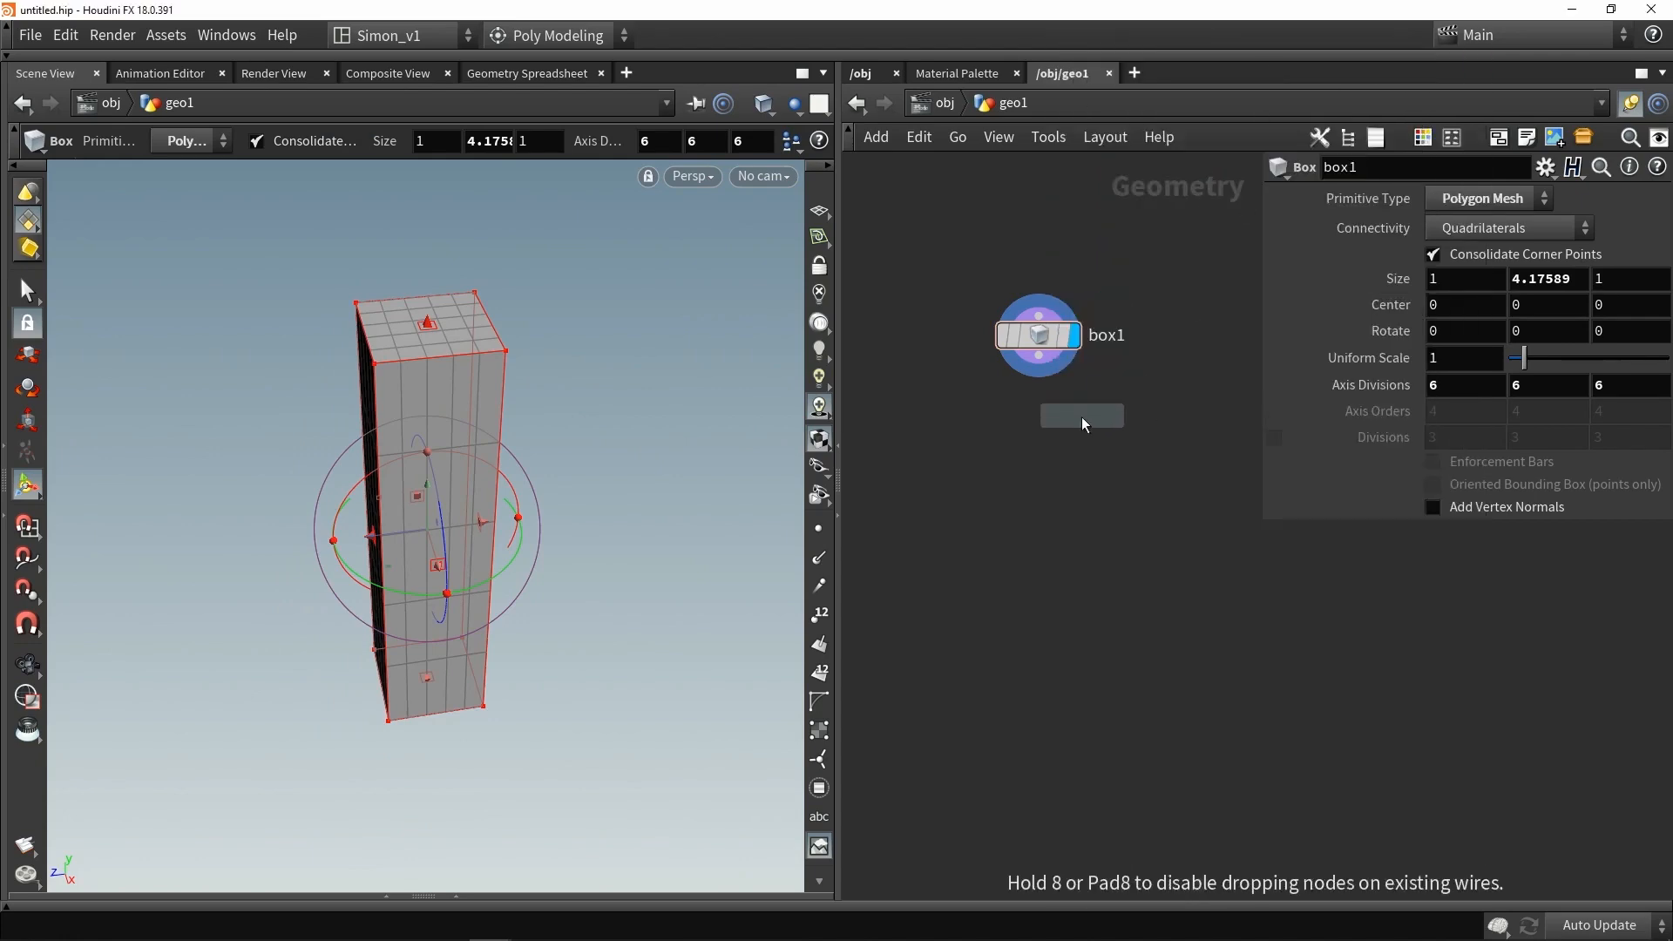
{"action": "left_click", "coordinate": [1039, 426]}
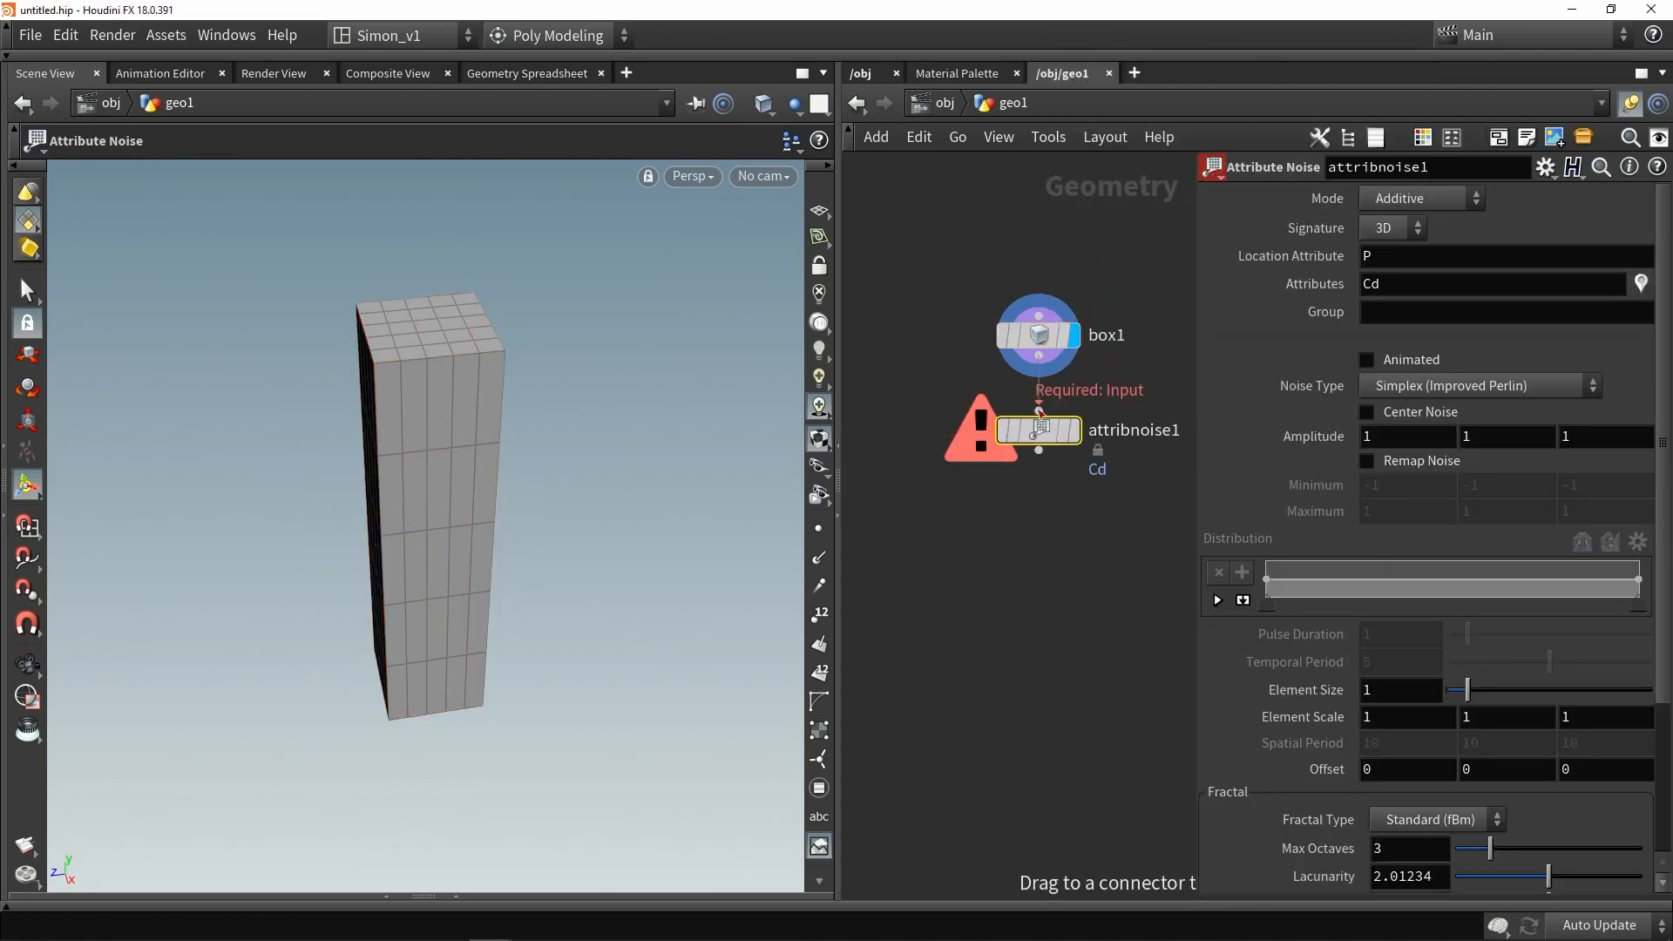
{"action": "left_click", "coordinate": [1075, 430]}
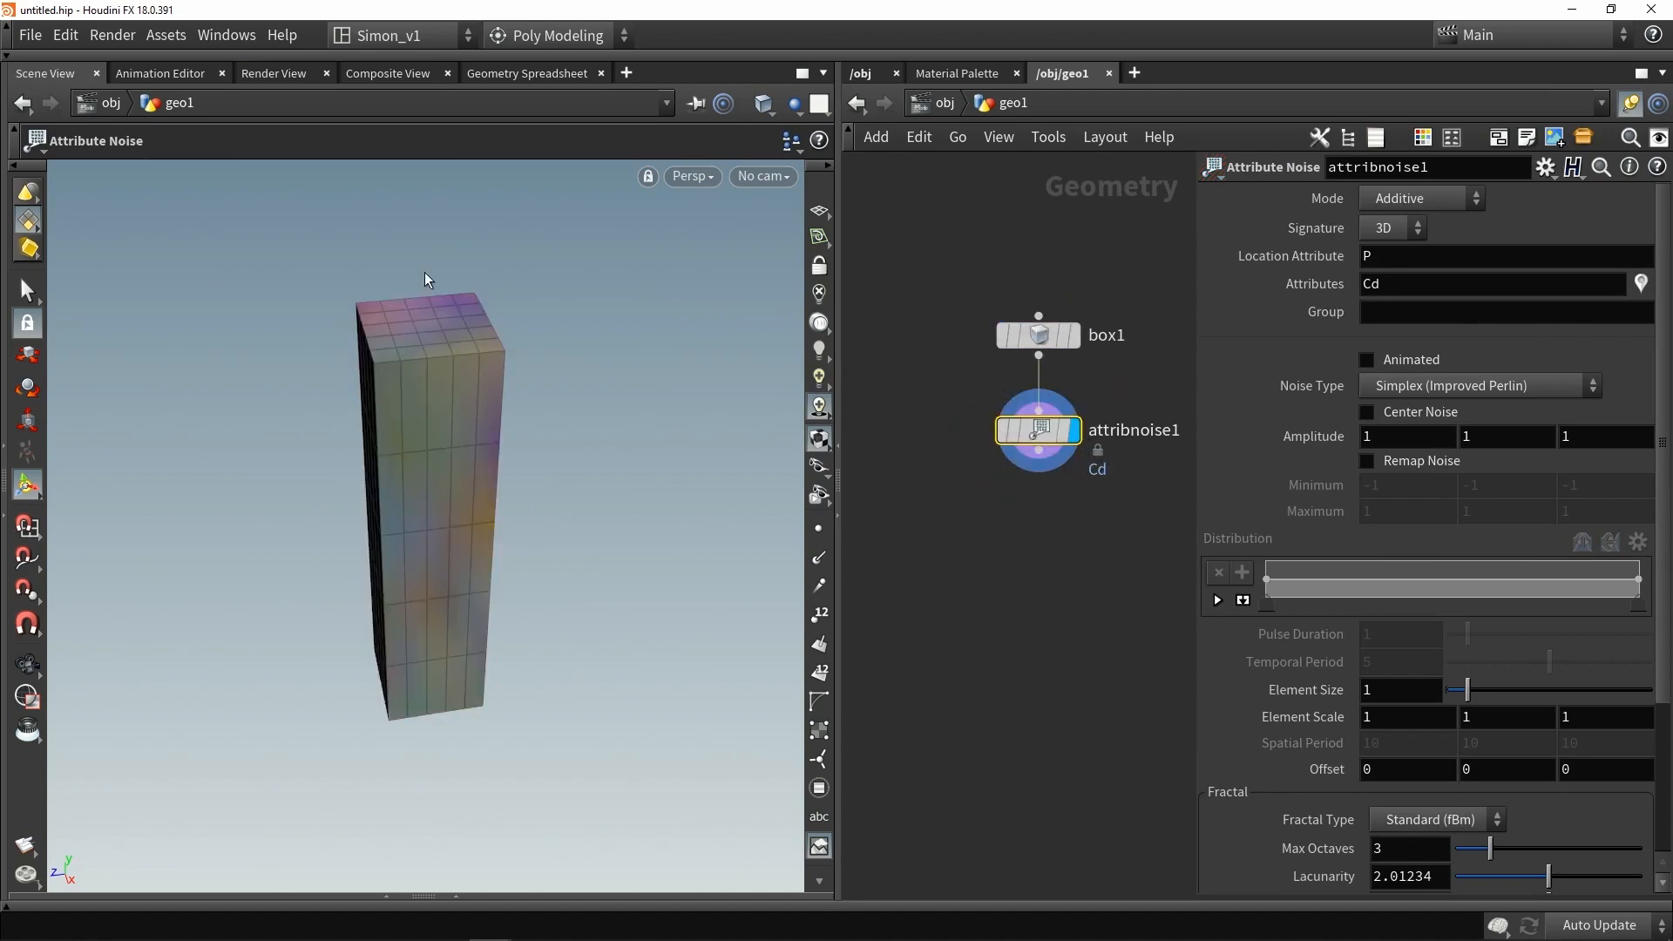
- Set the attribute noise signature to 1D
{"action": "key", "text": "Escape"}
{"action": "left_click_drag", "start_coordinate": [486, 377], "coordinate": [515, 410]}
{"action": "key", "text": "Return"}
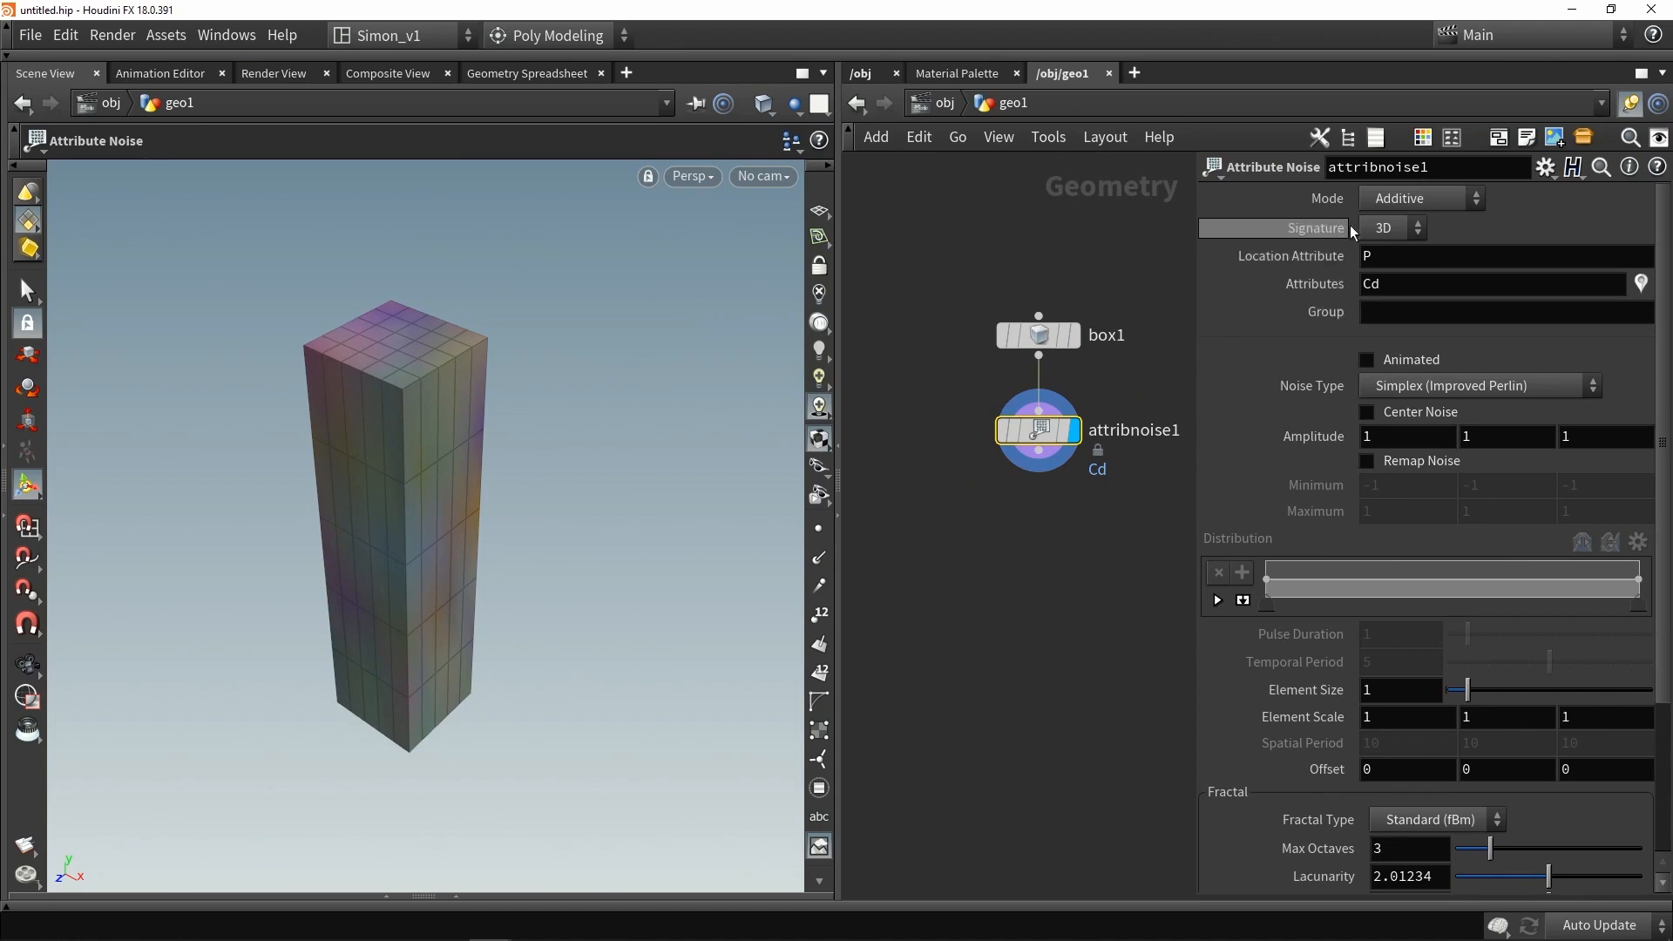
{"action": "left_click", "coordinate": [1392, 228]}
{"action": "left_click", "coordinate": [1378, 254]}
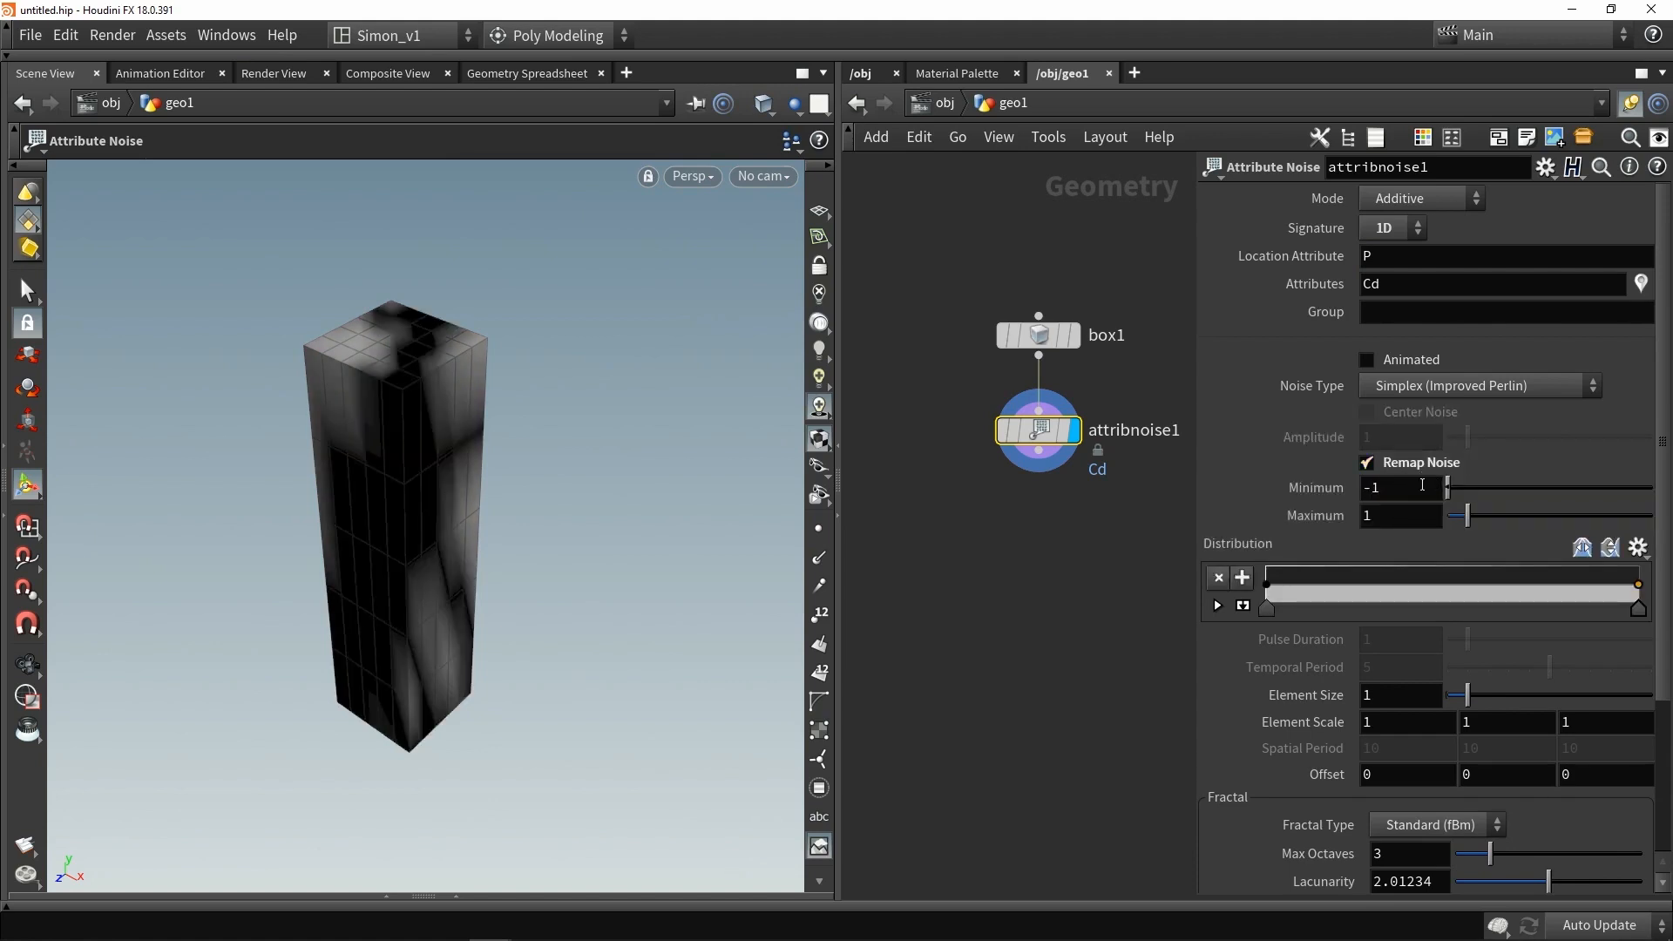
- Set the noise remap minimum to 0
{"action": "left_click_drag", "start_coordinate": [1450, 490], "coordinate": [1396, 492]}
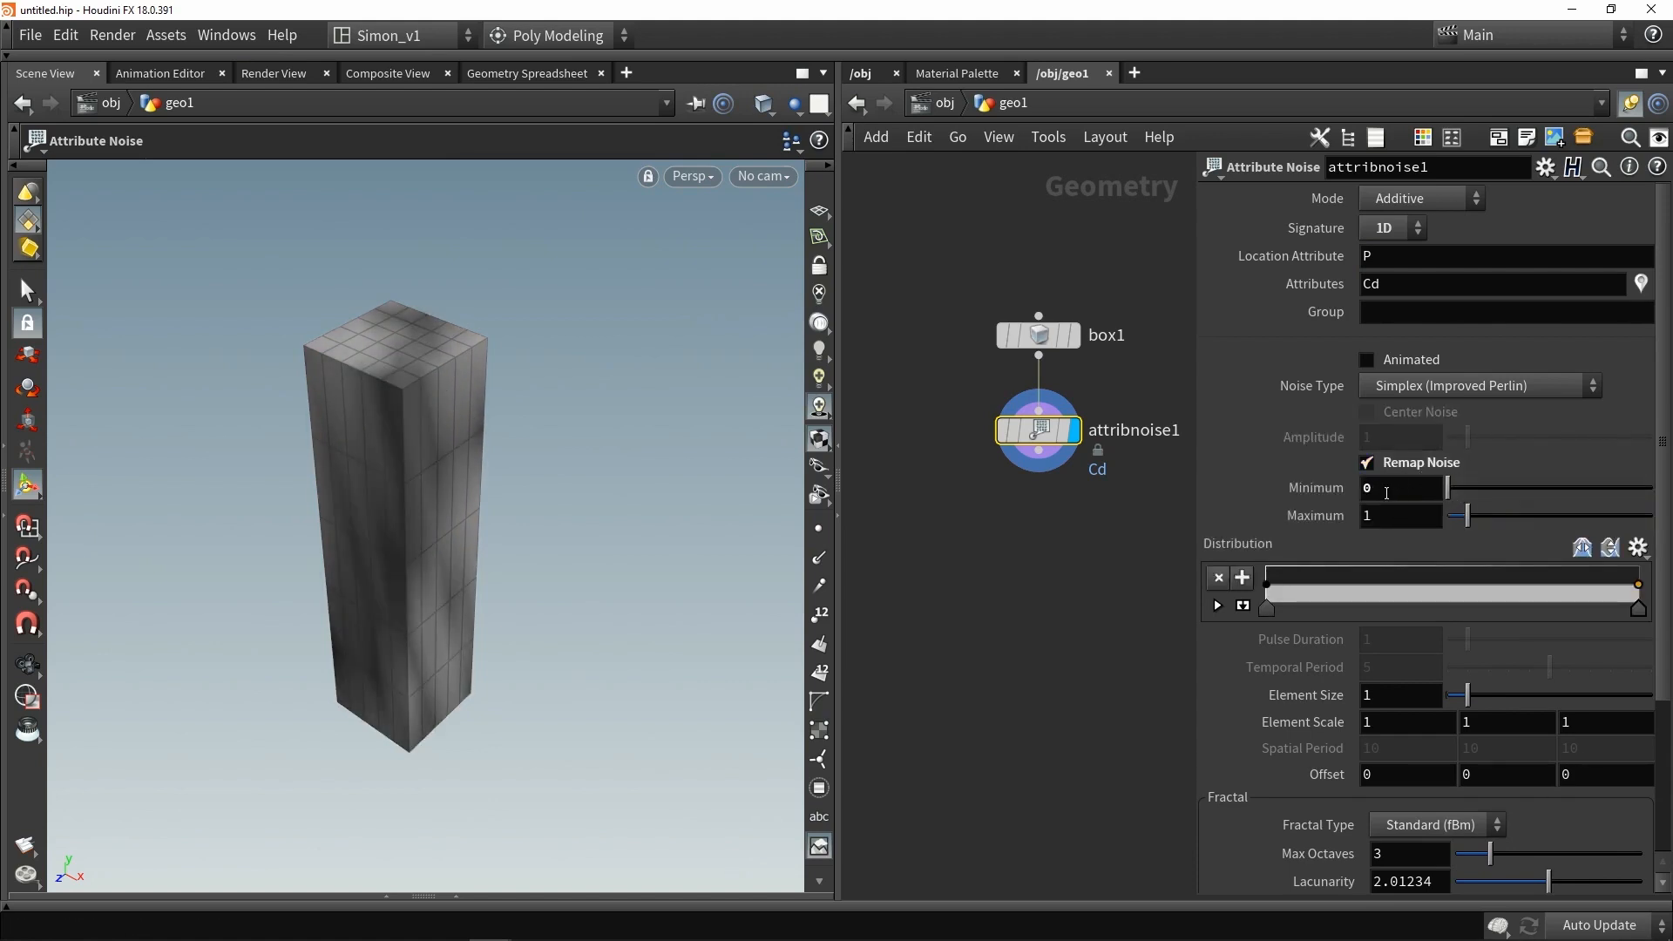
{"action": "key", "text": "Escape"}
{"action": "left_click_drag", "start_coordinate": [558, 470], "coordinate": [443, 455]}
{"action": "scroll", "coordinate": [1348, 541], "scroll_direction": "down", "scroll_amount": 2}
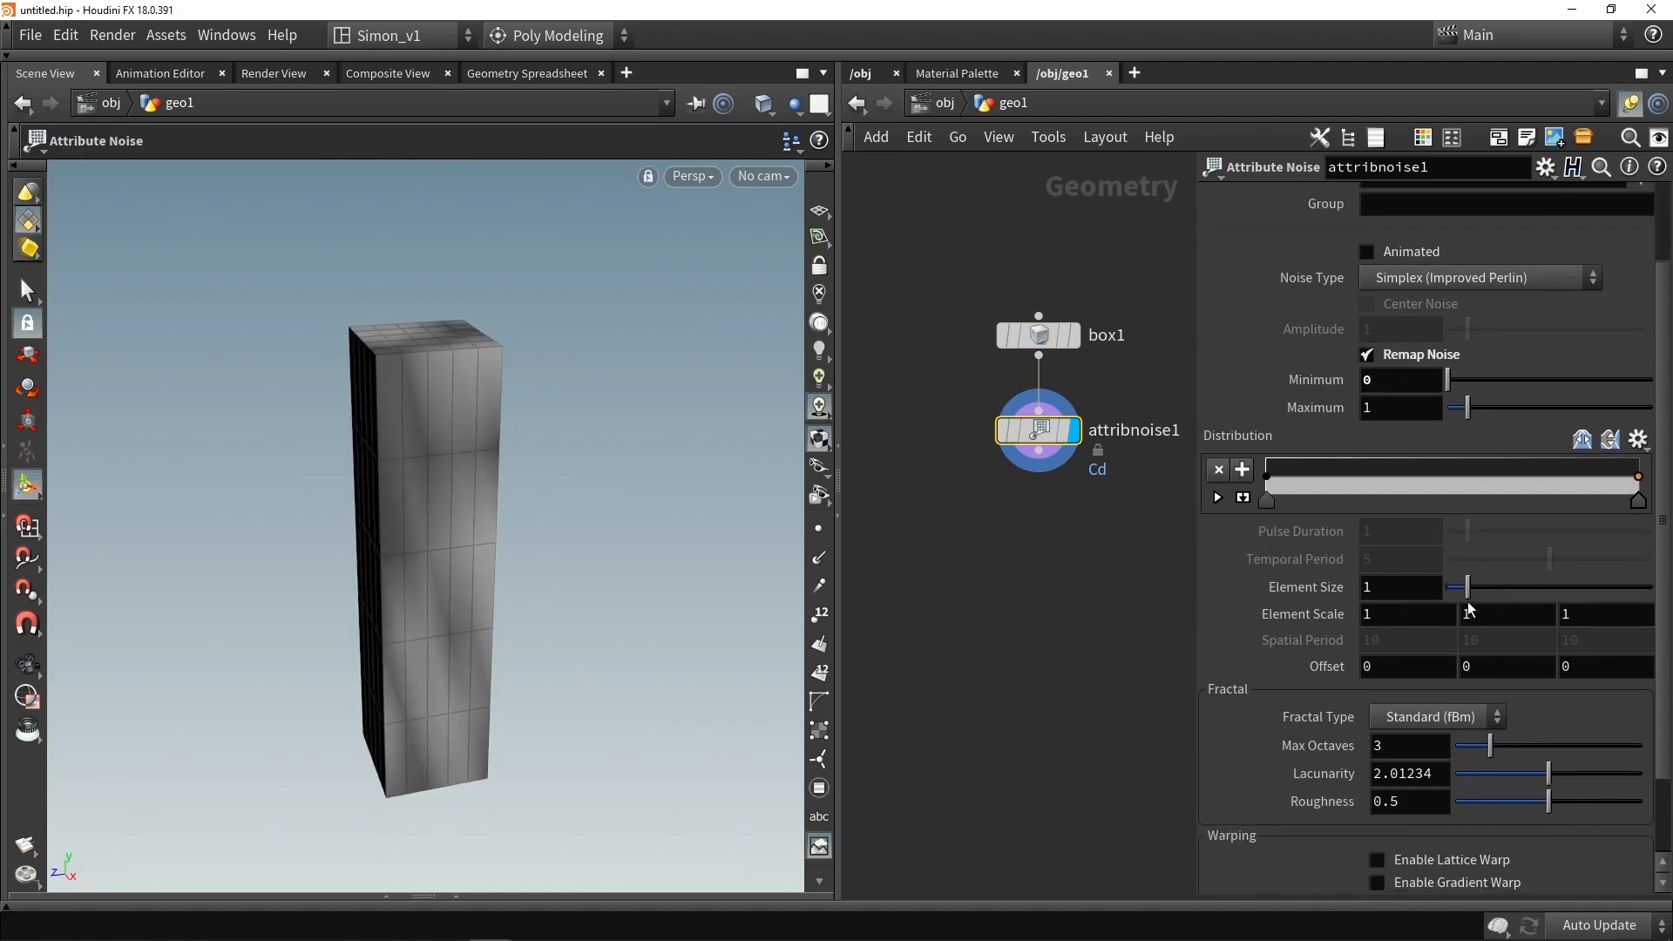
- Set the noise element size to about 0.56
{"action": "mouse_move", "coordinate": [1459, 597]}
{"action": "left_mouse_down"}
{"action": "mouse_move", "coordinate": [1446, 591]}
{"action": "mouse_move", "coordinate": [1482, 591]}
{"action": "mouse_move", "coordinate": [1460, 584]}
{"action": "left_mouse_up"}
{"action": "left_click_drag", "start_coordinate": [478, 432], "coordinate": [503, 475], "text": "alt"}
{"action": "key", "text": "Return"}
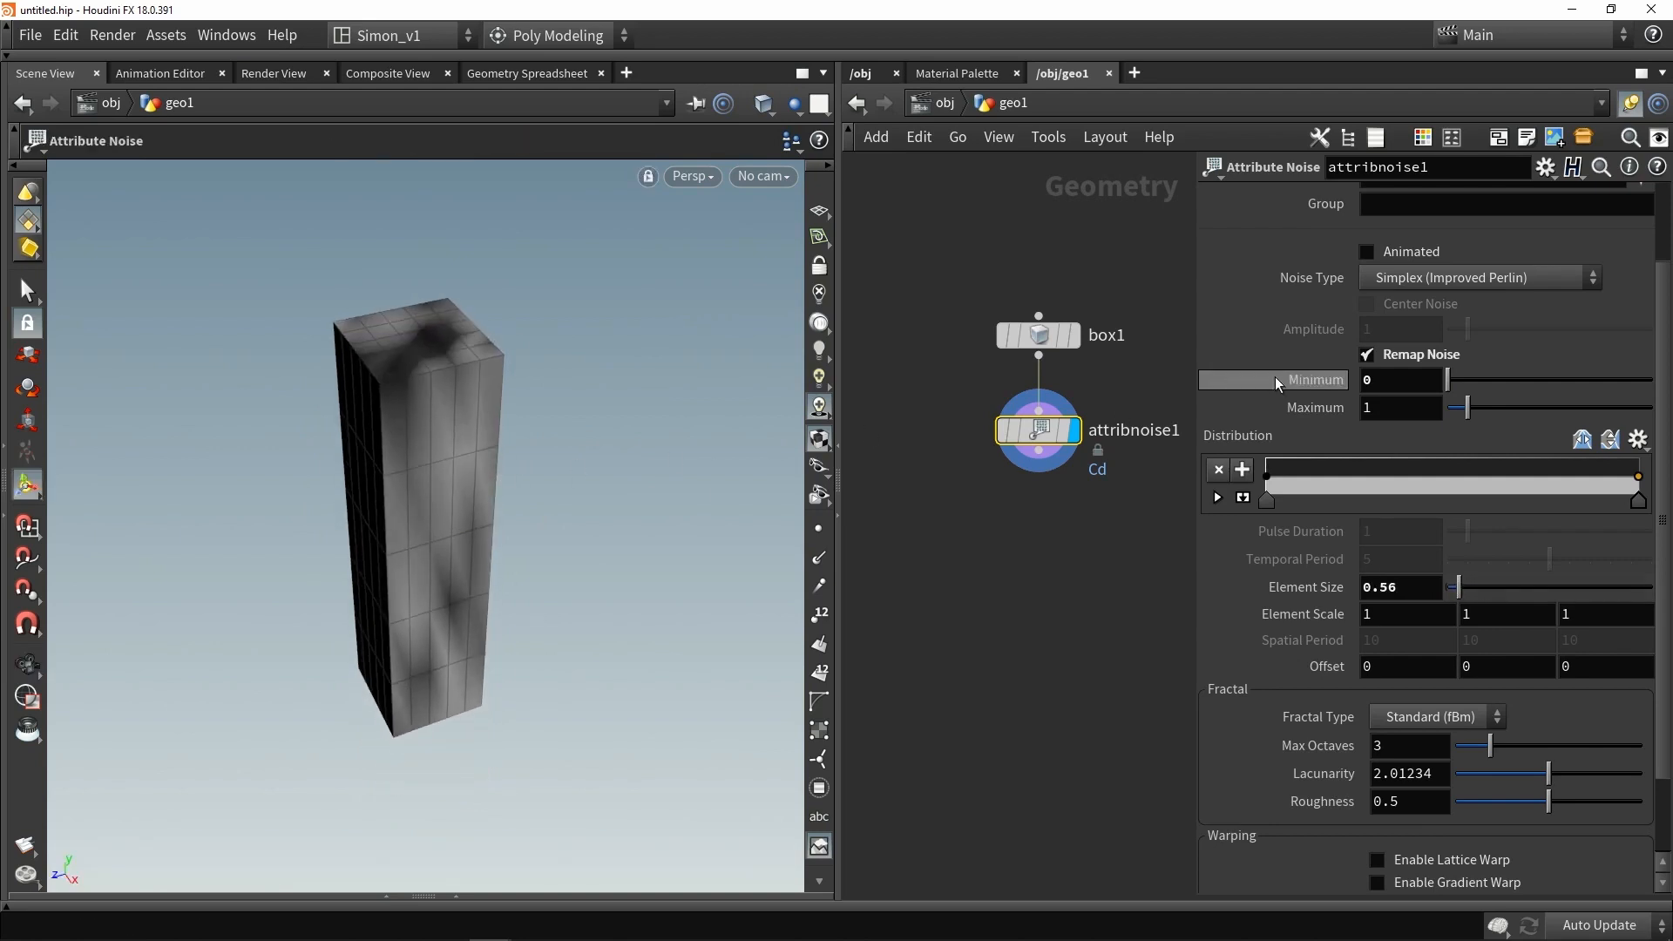
- Set the noise's target attribute to pscale
{"action": "scroll", "coordinate": [1308, 348], "scroll_direction": "up", "scroll_amount": 3}
{"action": "double_click", "coordinate": [1409, 283]}
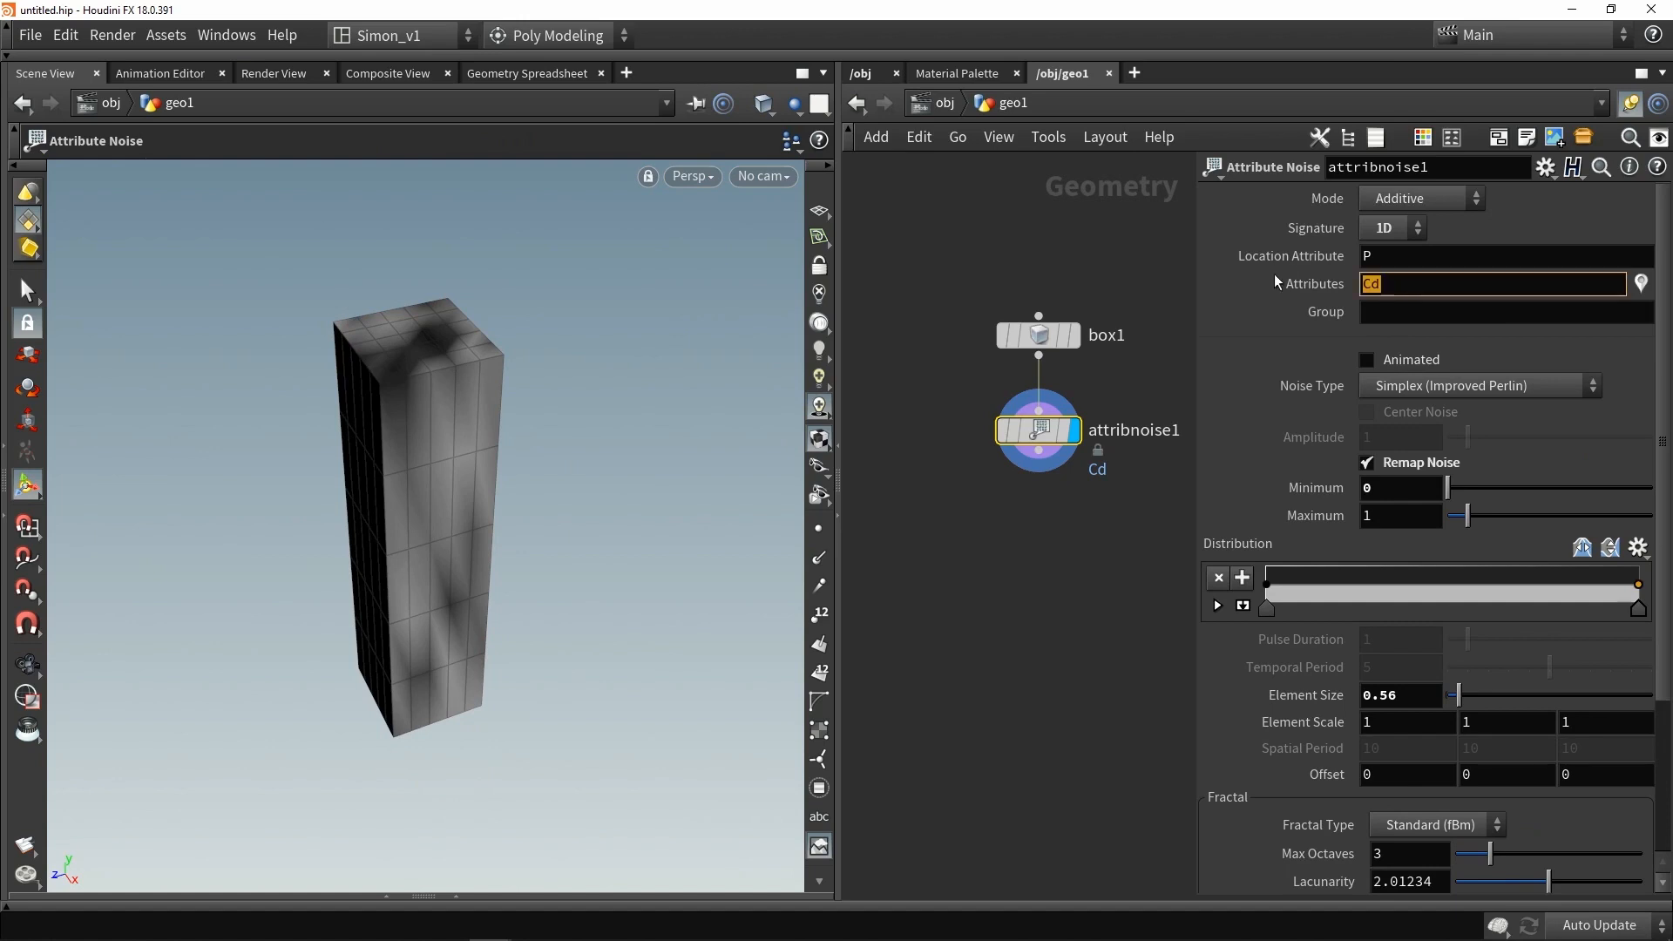
{"action": "type", "text": "pscale"}
{"action": "key", "text": "Return"}
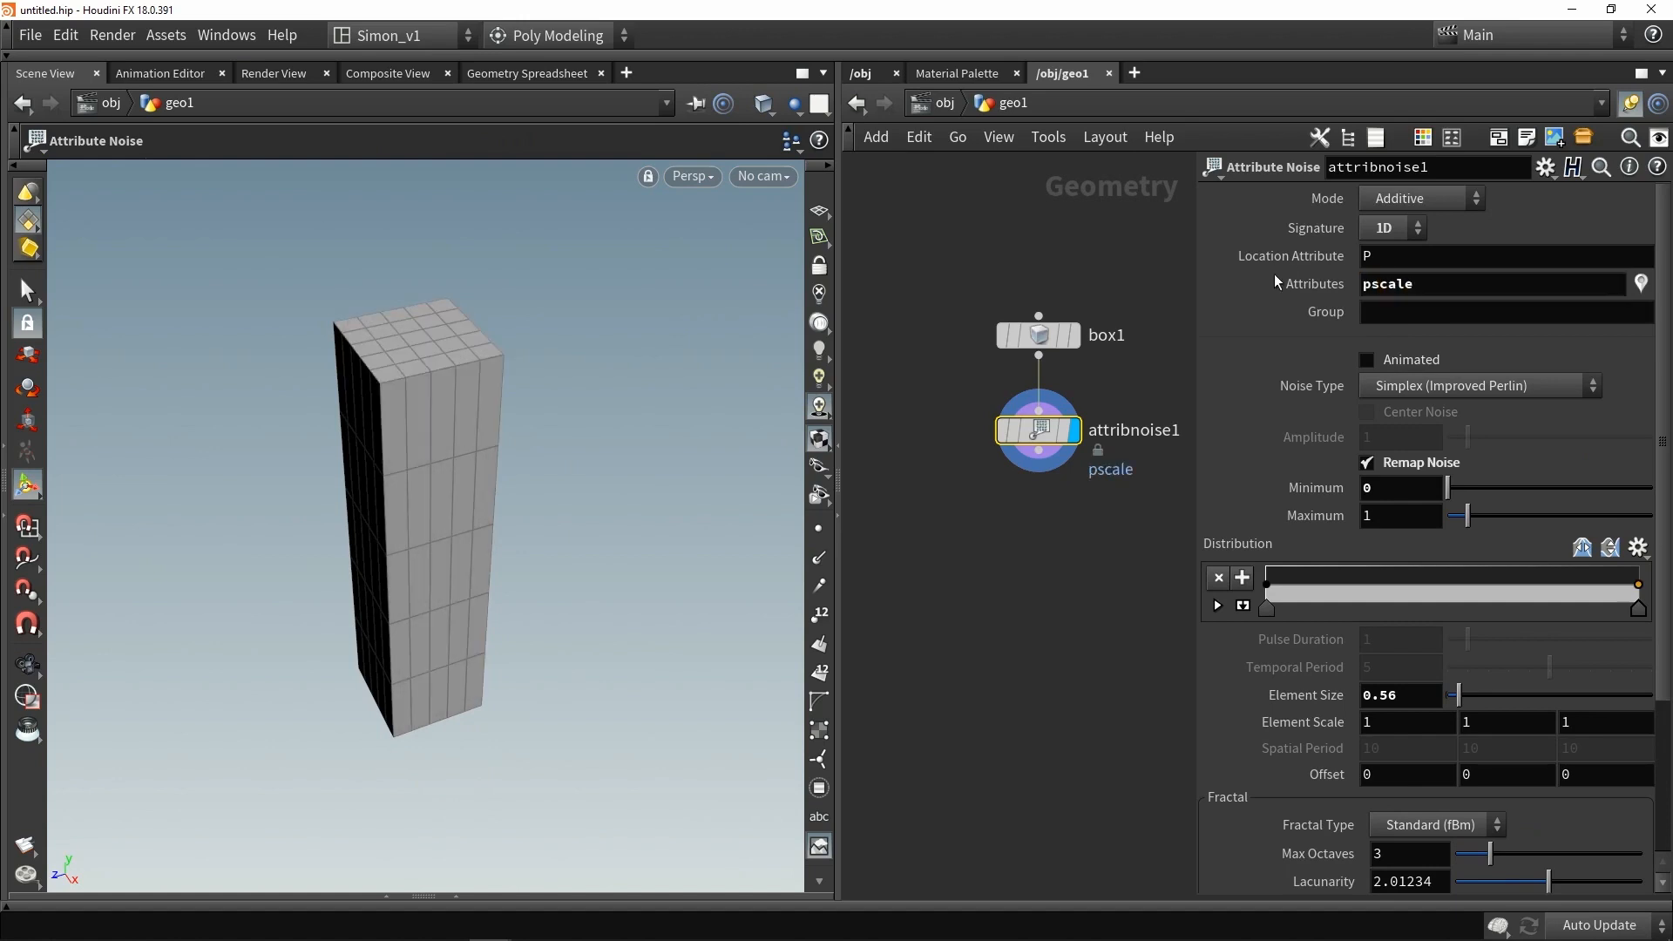
- Add a PolyBevel node below the attribute noise and connect it
{"action": "key", "text": "Tab"}
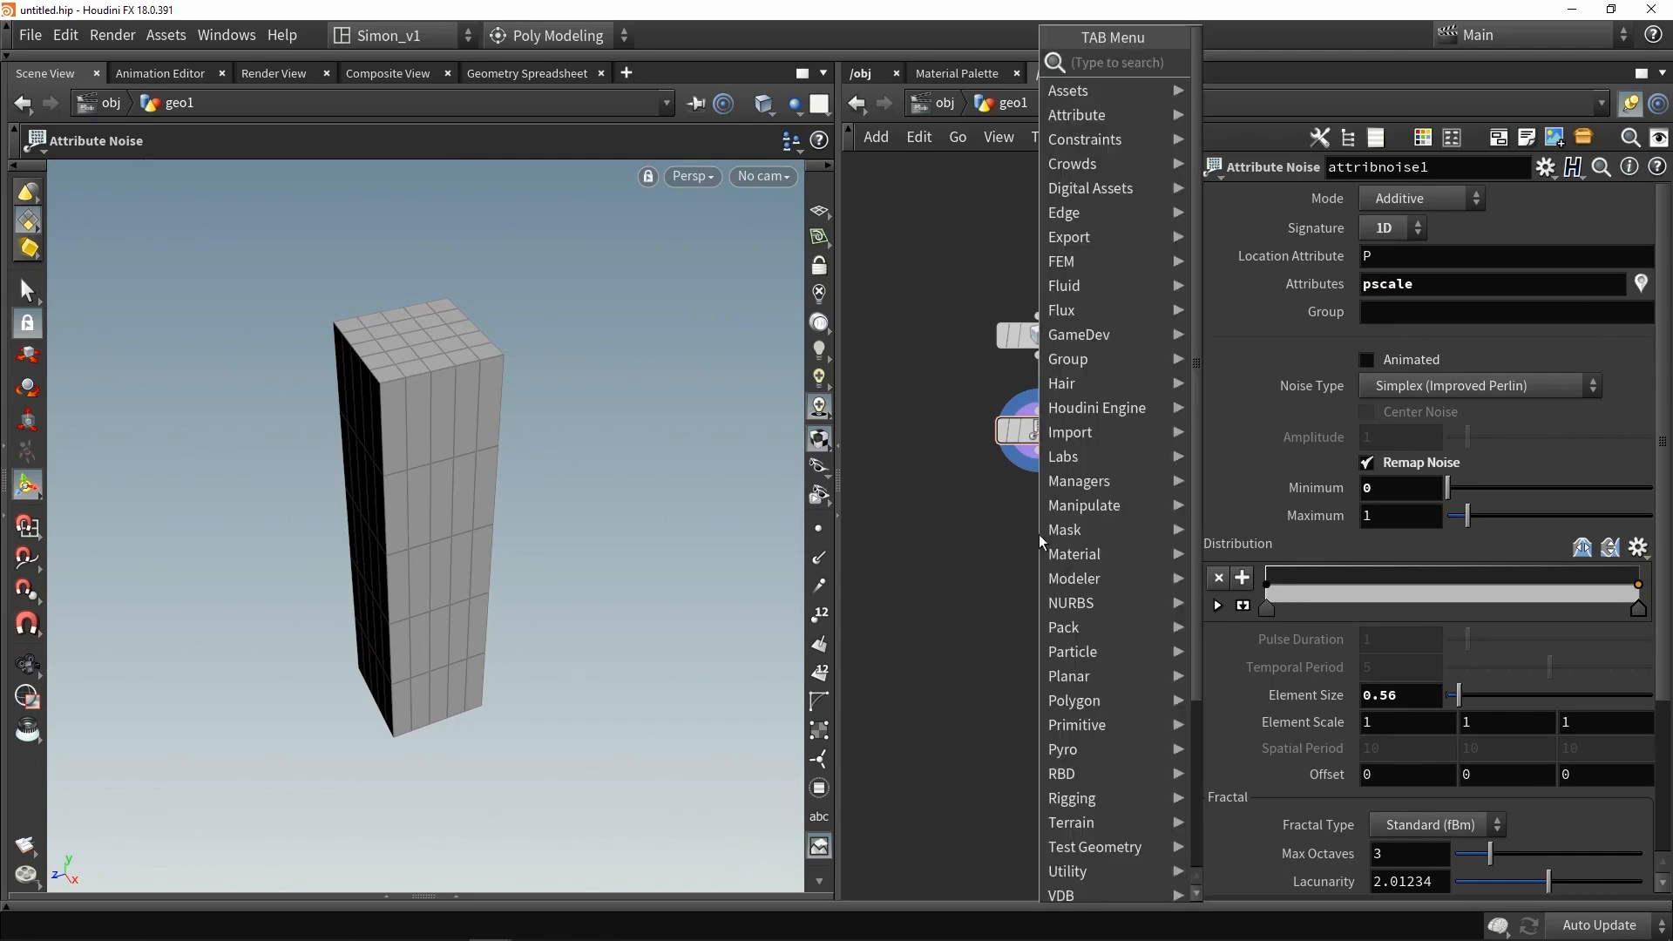
{"action": "type", "text": "beve"}
{"action": "left_click", "coordinate": [1251, 87]}
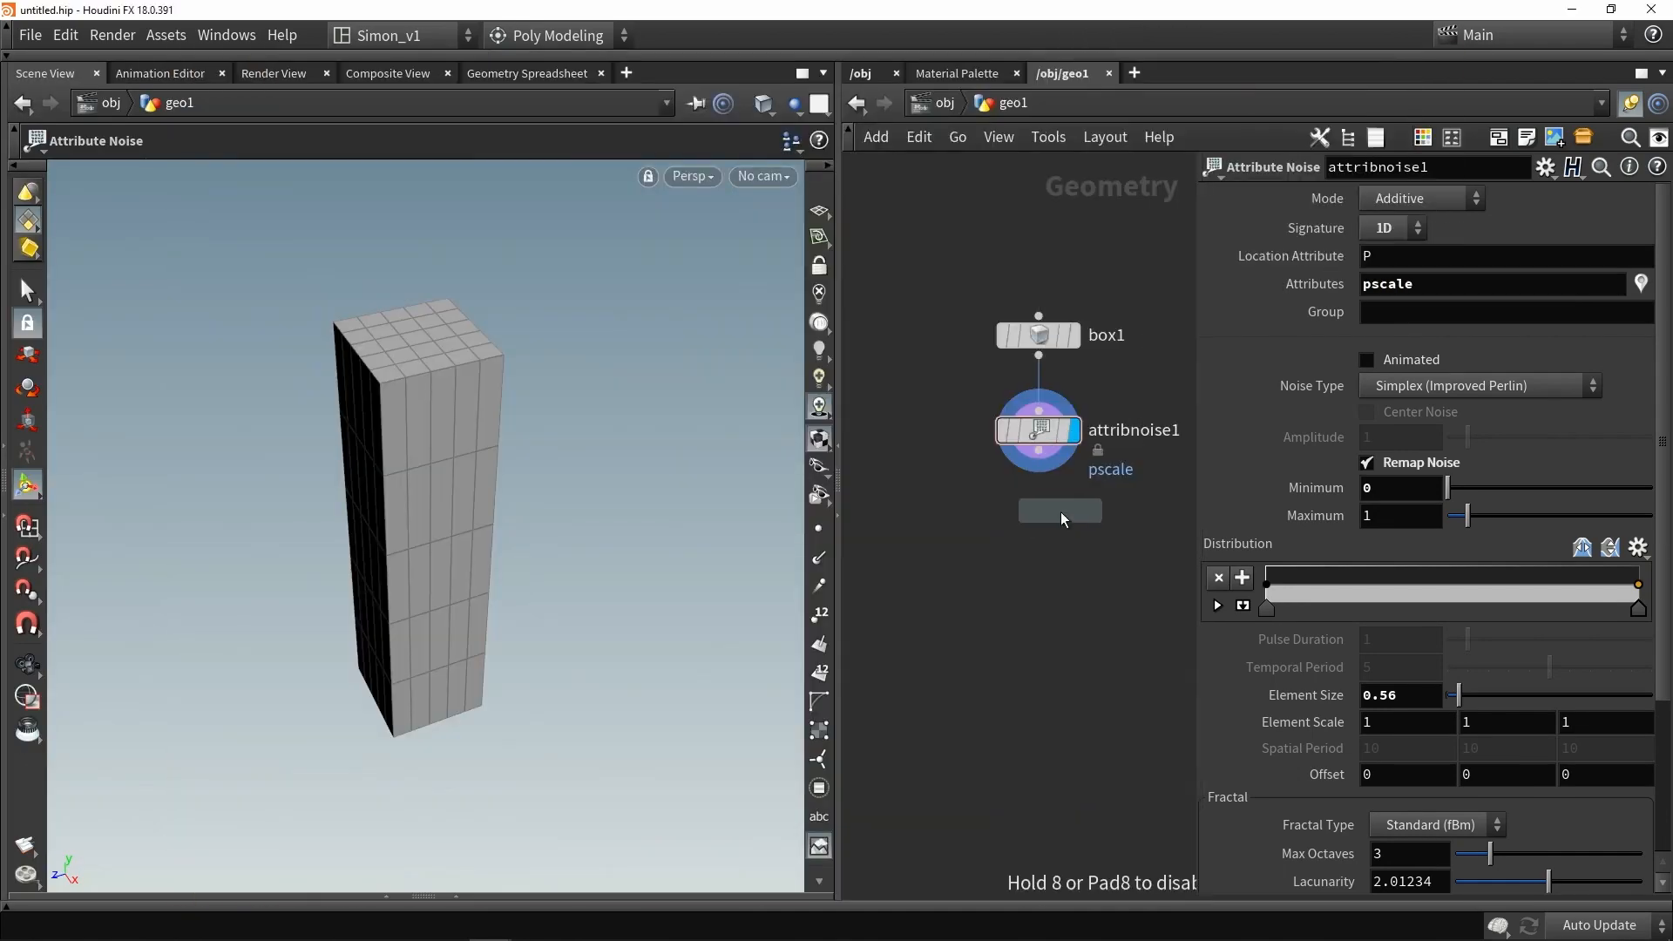
{"action": "left_click", "coordinate": [1046, 480]}
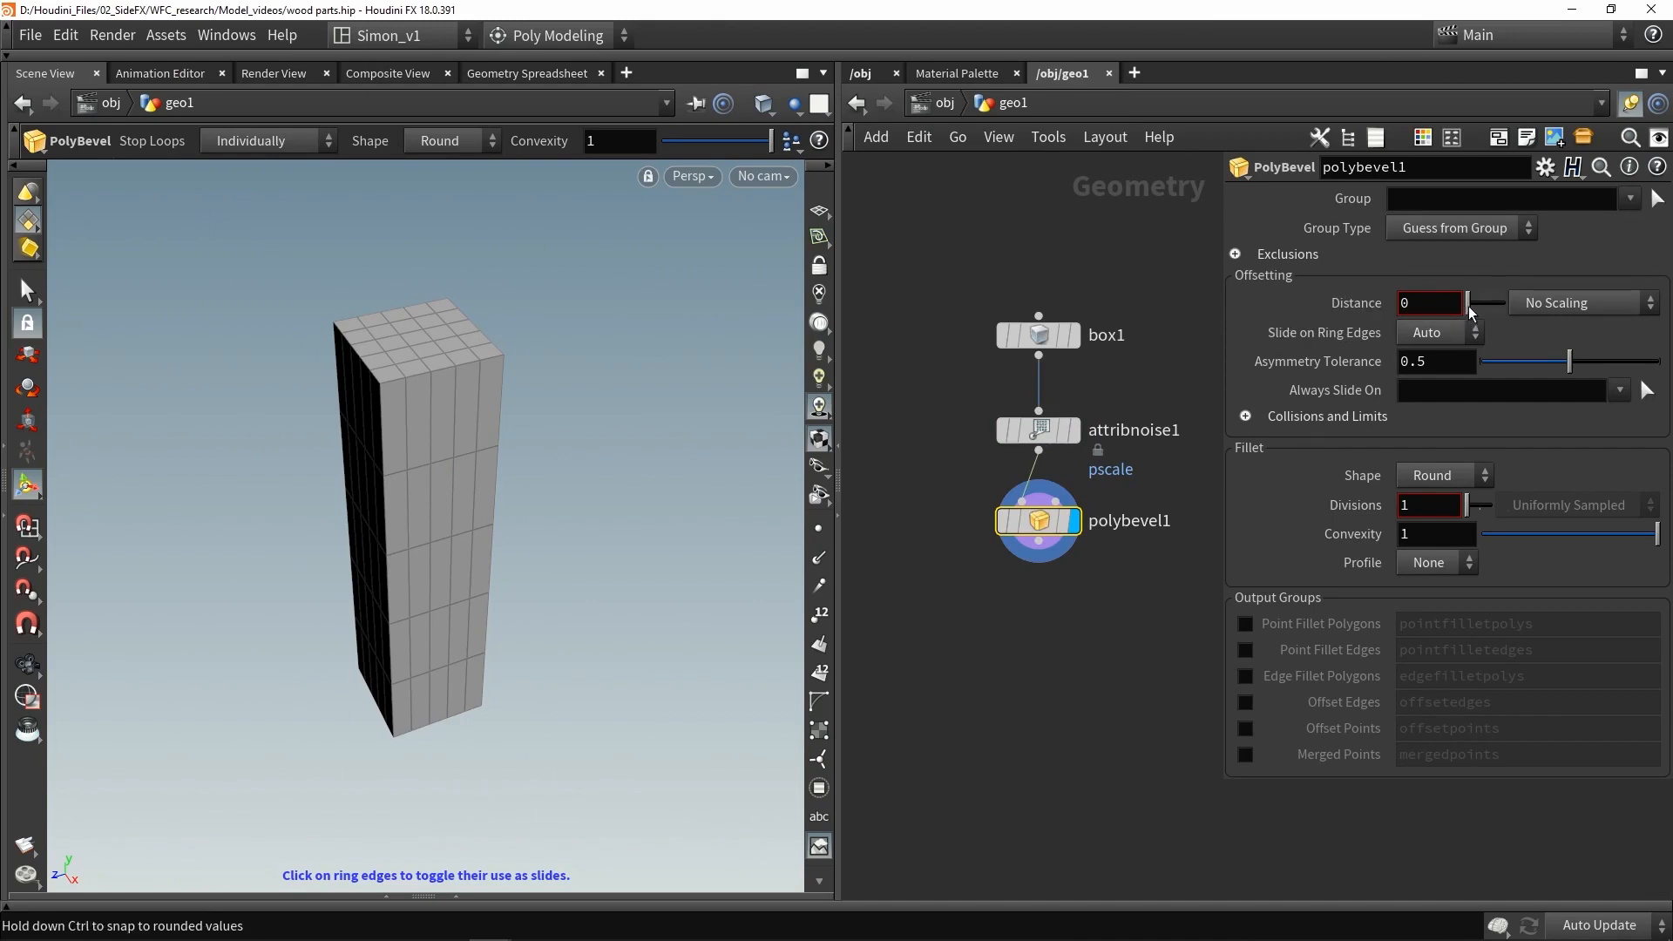
- Set the bevel distance to about 0.07
{"action": "left_click_drag", "start_coordinate": [1471, 312], "coordinate": [1473, 312]}
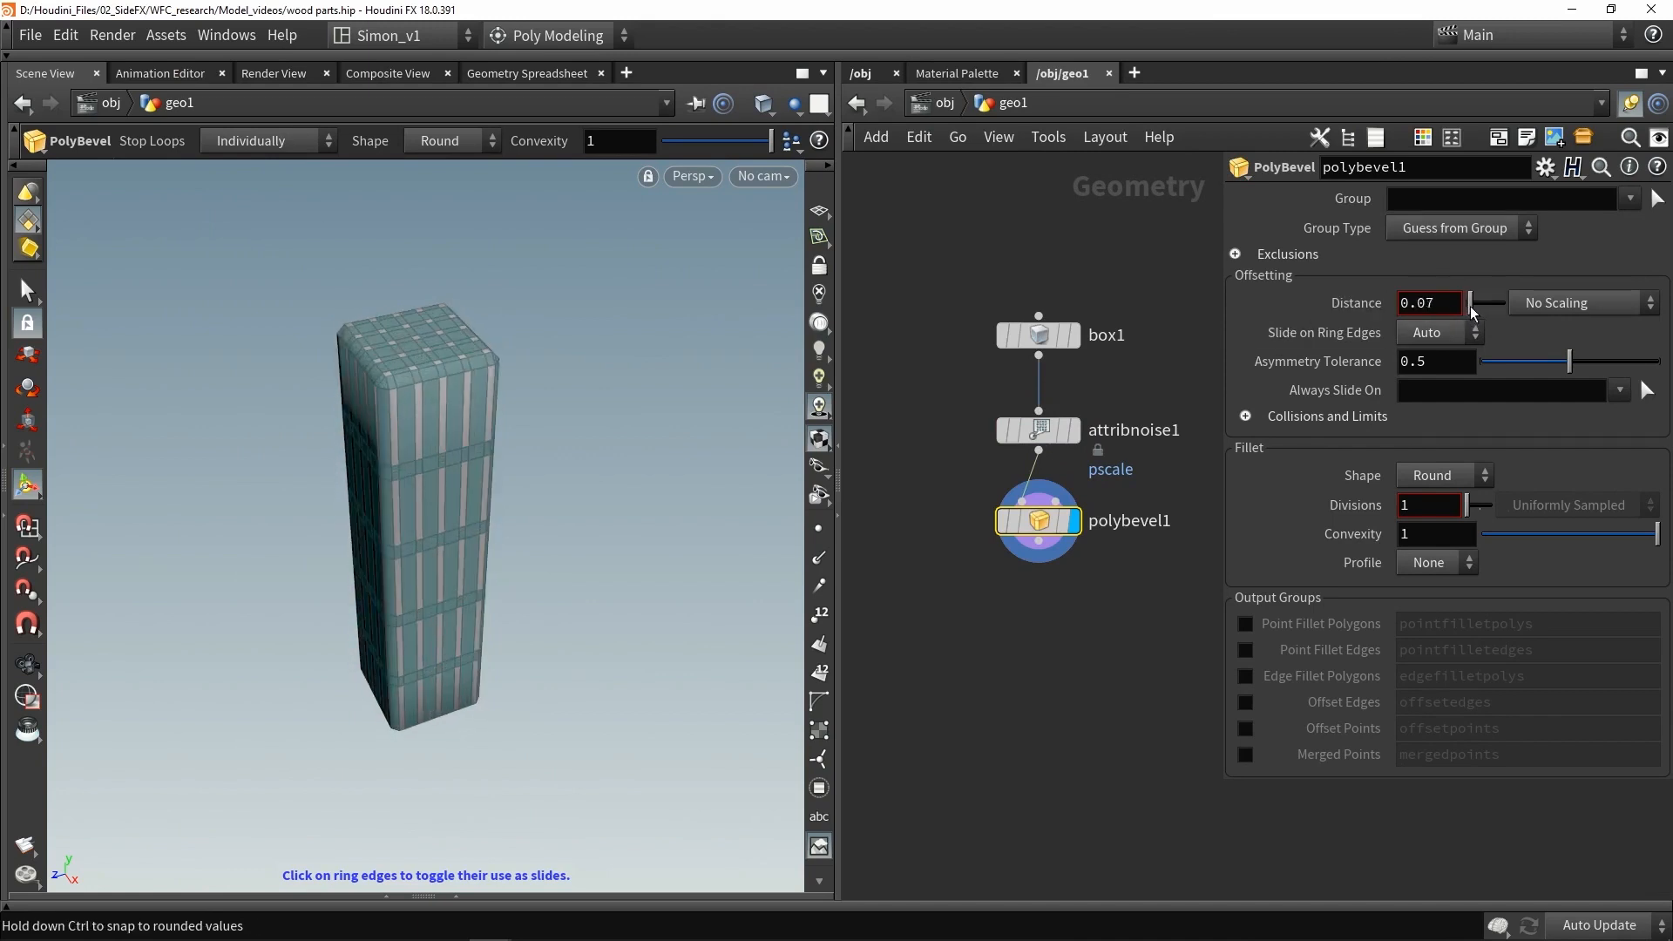
{"action": "key", "text": "Escape"}
{"action": "left_click_drag", "start_coordinate": [560, 403], "coordinate": [520, 401]}
{"action": "key", "text": "Return"}
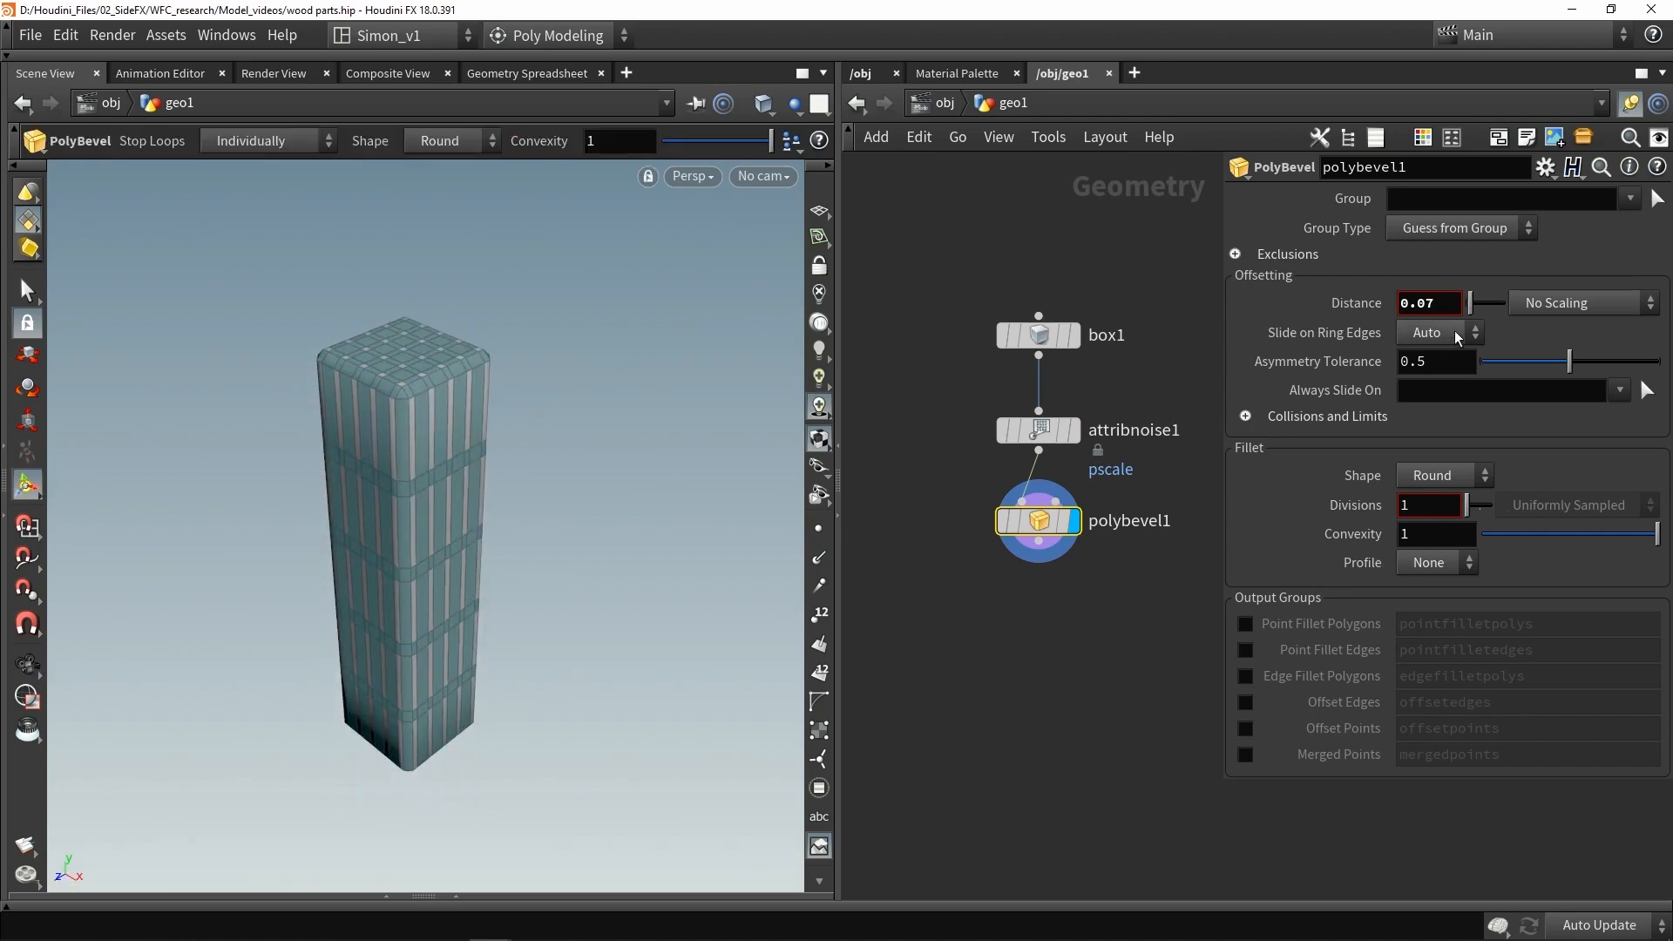
- Switch the bevel distance scaling to Scale By Attribute with pscale as the point offset scale
{"action": "left_click", "coordinate": [1536, 307]}
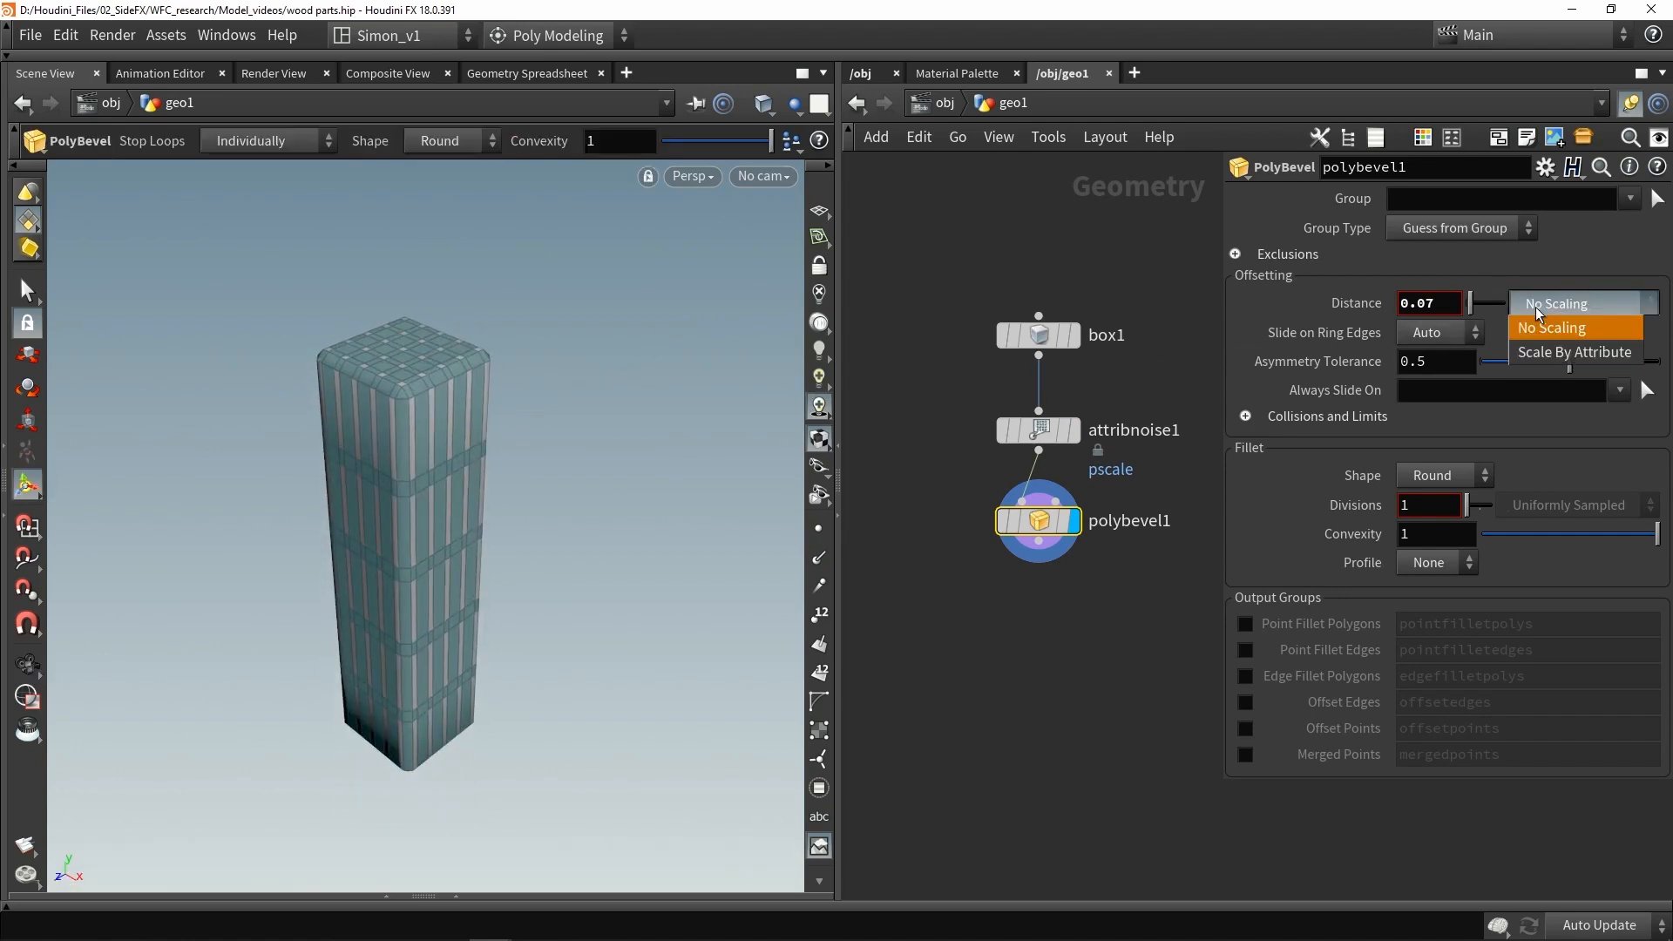
{"action": "left_click", "coordinate": [1549, 355]}
{"action": "double_click", "coordinate": [1464, 337]}
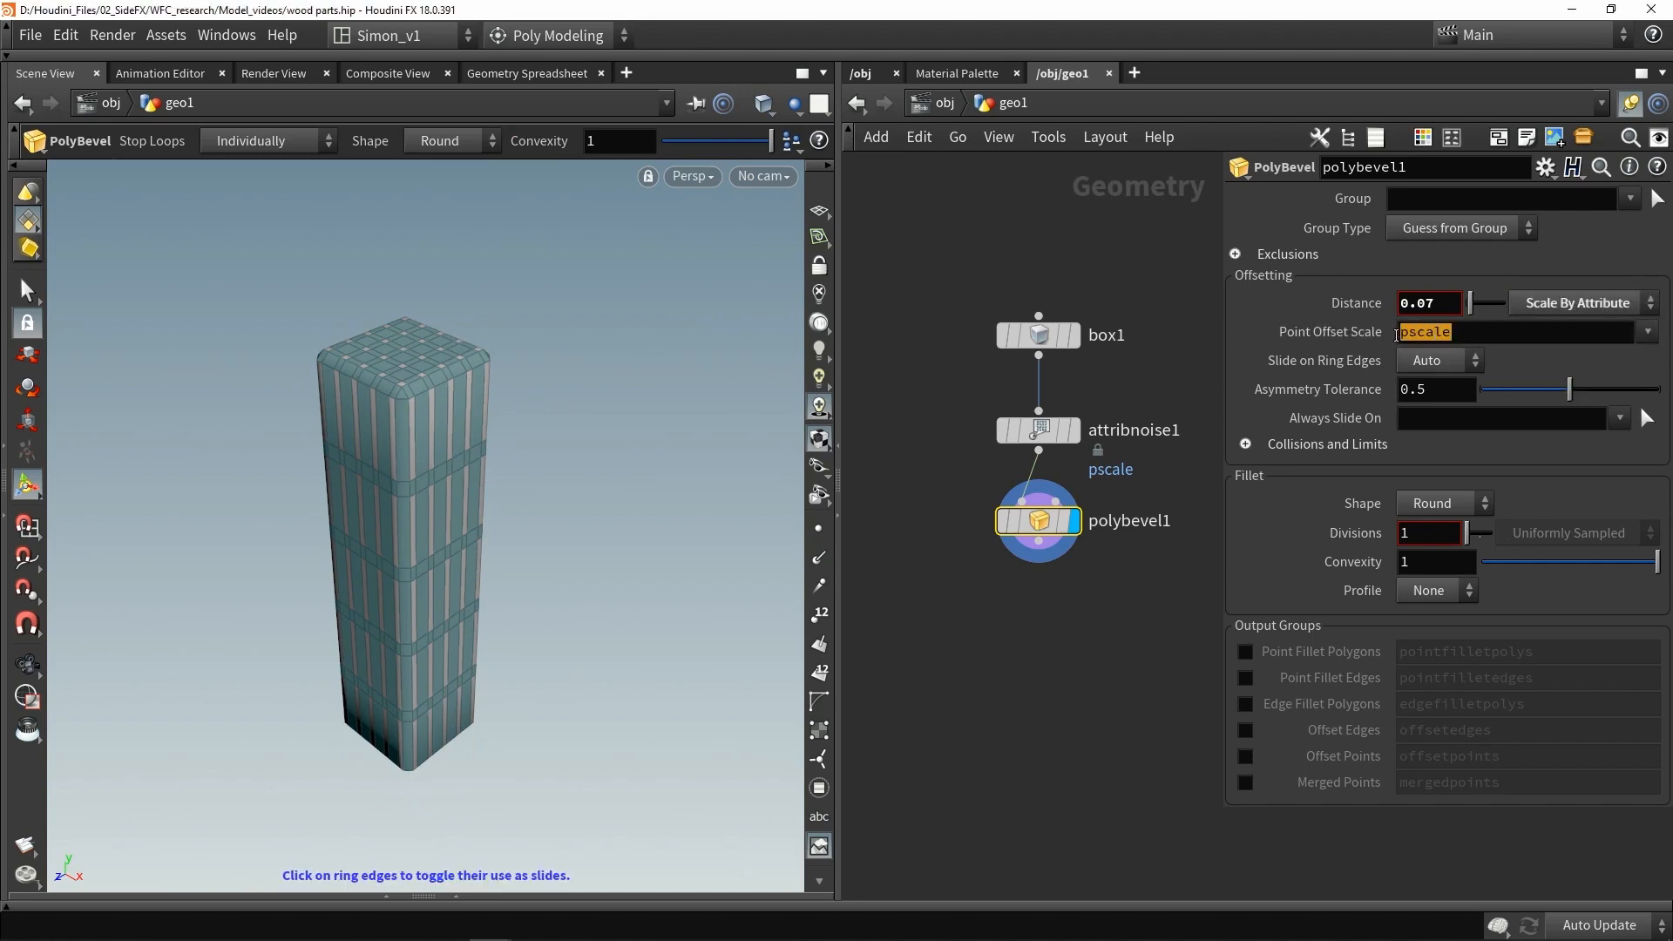
- Enable Ignore Flat Edges in the bevel exclusions
{"action": "left_click", "coordinate": [1079, 705]}
{"action": "left_click", "coordinate": [1276, 258]}
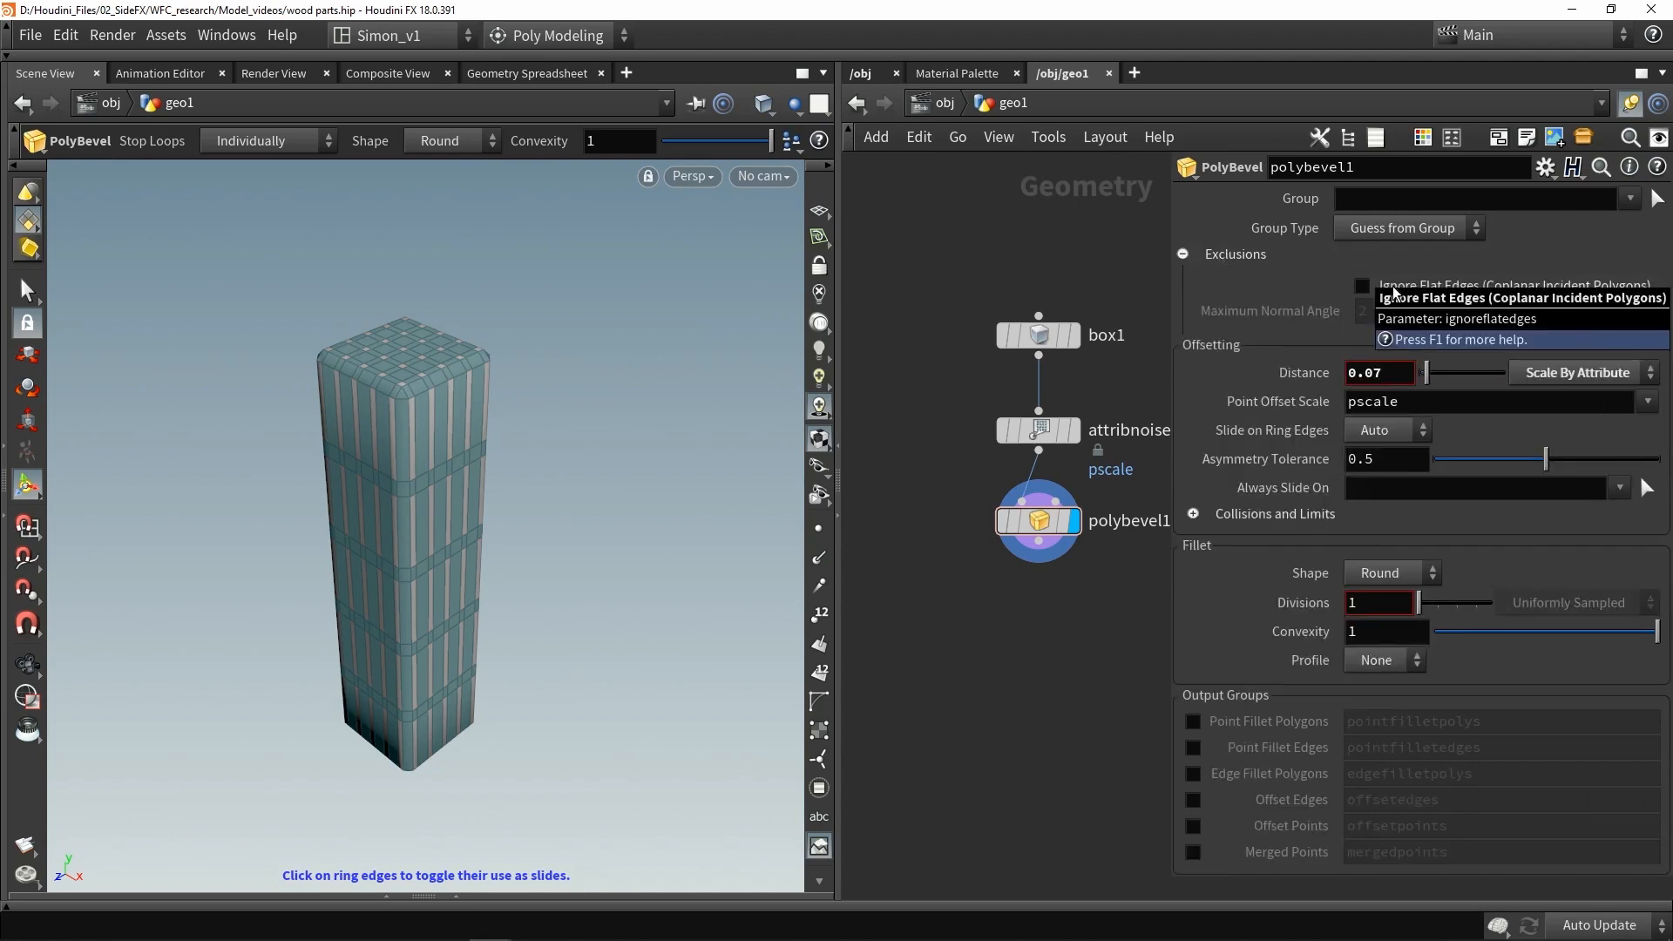
{"action": "left_click", "coordinate": [1393, 286]}
{"action": "key", "text": "shift+w"}
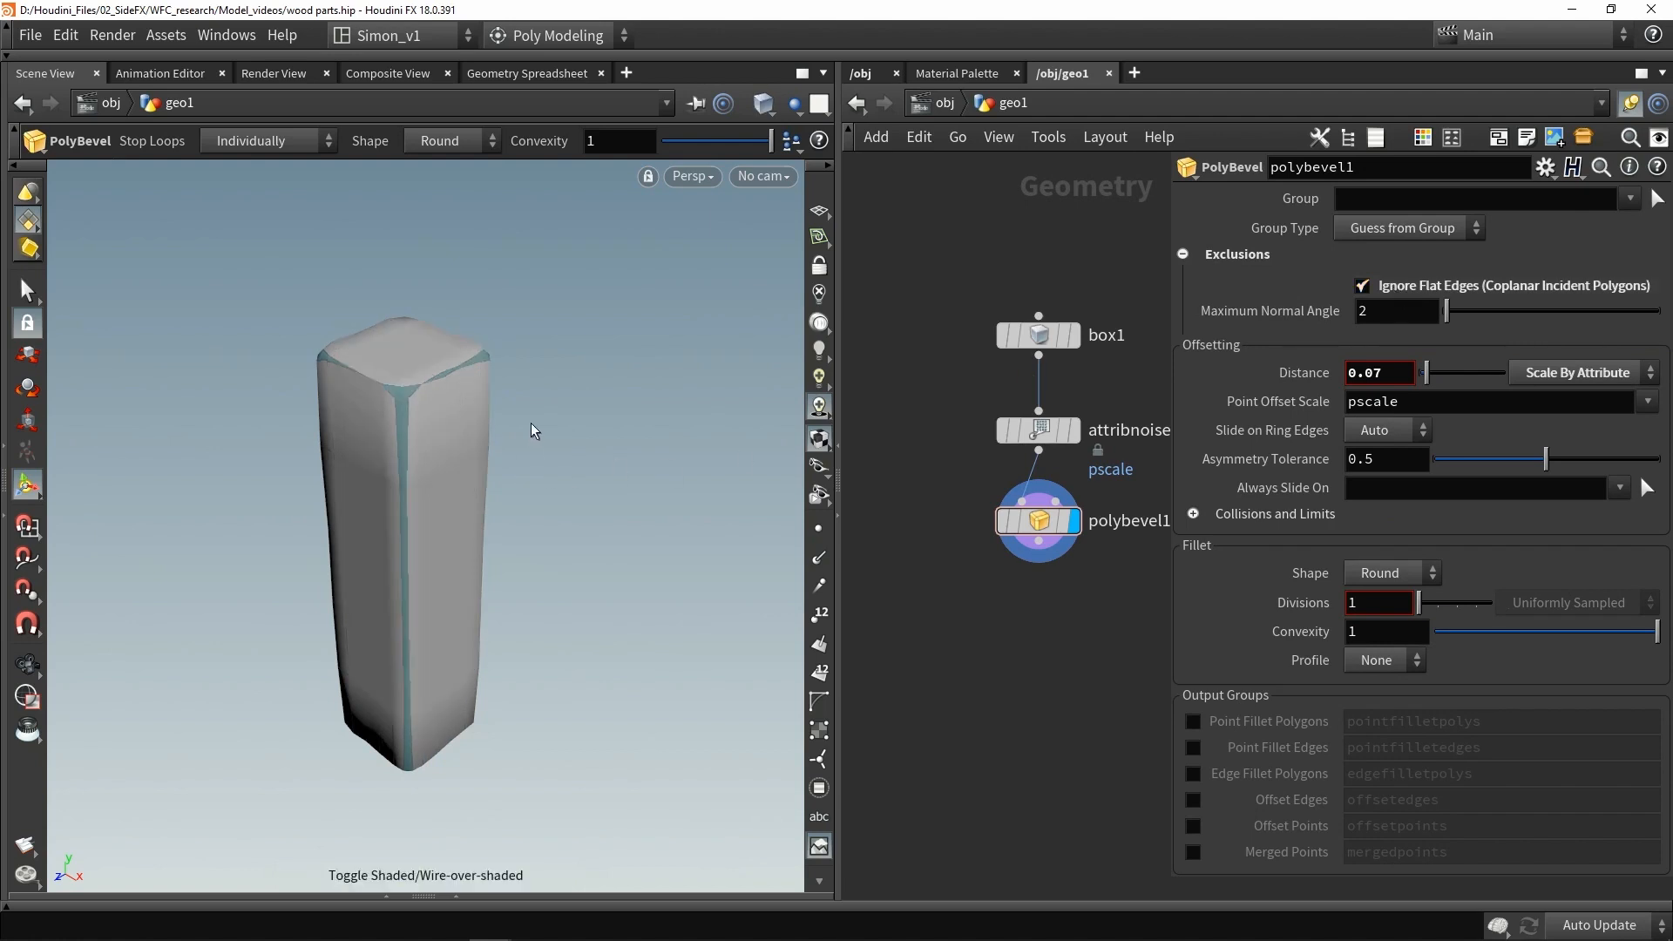
- Set the bevel distance to about 0.39
{"action": "left_click_drag", "start_coordinate": [531, 423], "coordinate": [680, 401], "text": "alt"}
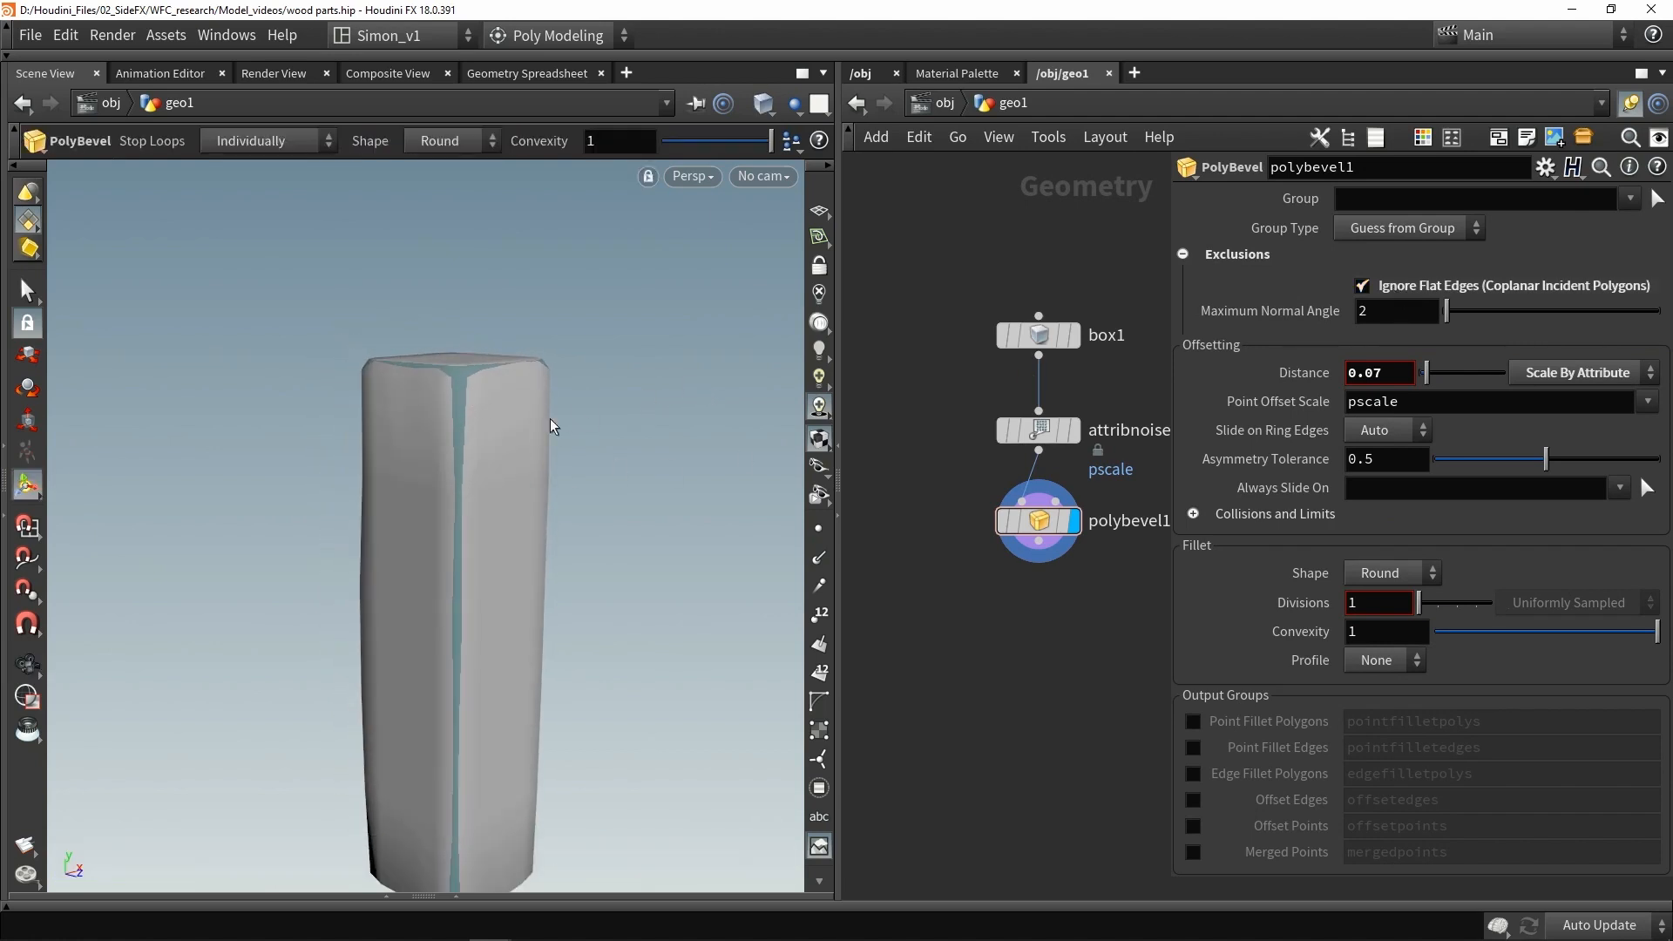
{"action": "key", "text": "Escape"}
{"action": "left_click_drag", "start_coordinate": [552, 422], "coordinate": [538, 554]}
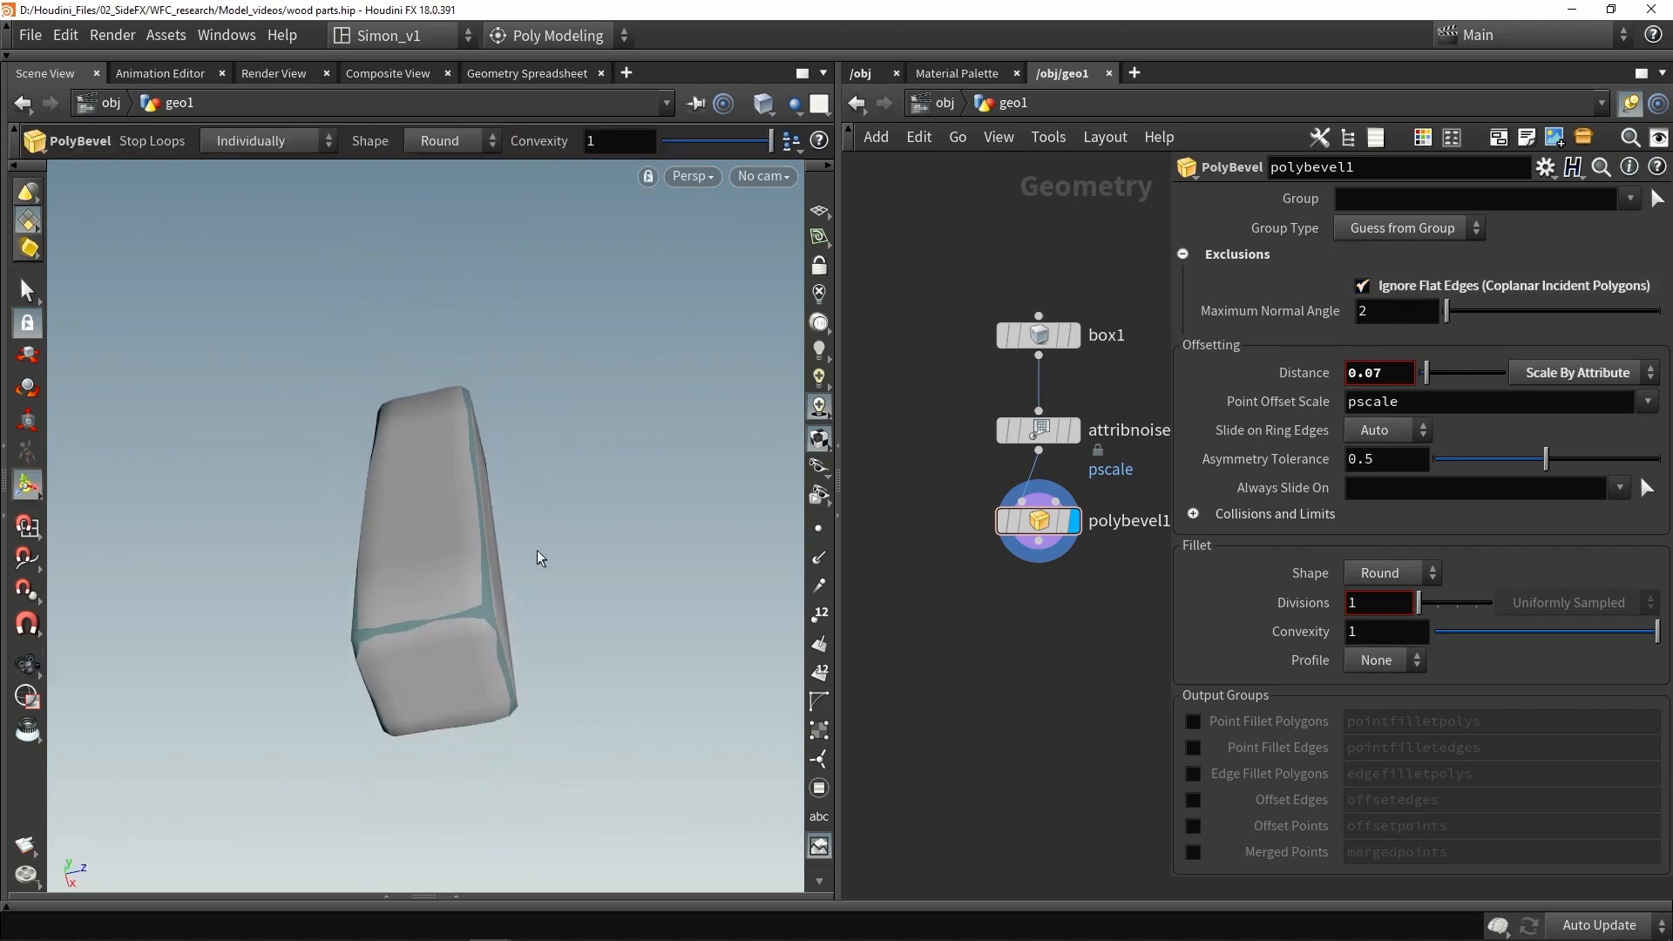
{"action": "mouse_move", "coordinate": [407, 629]}
{"action": "left_mouse_down", "text": "alt"}
{"action": "mouse_move", "coordinate": [691, 696]}
{"action": "mouse_move", "coordinate": [471, 732]}
{"action": "mouse_move", "coordinate": [445, 564]}
{"action": "mouse_move", "coordinate": [408, 609]}
{"action": "left_mouse_up", "text": "alt"}
{"action": "key", "text": "Escape"}
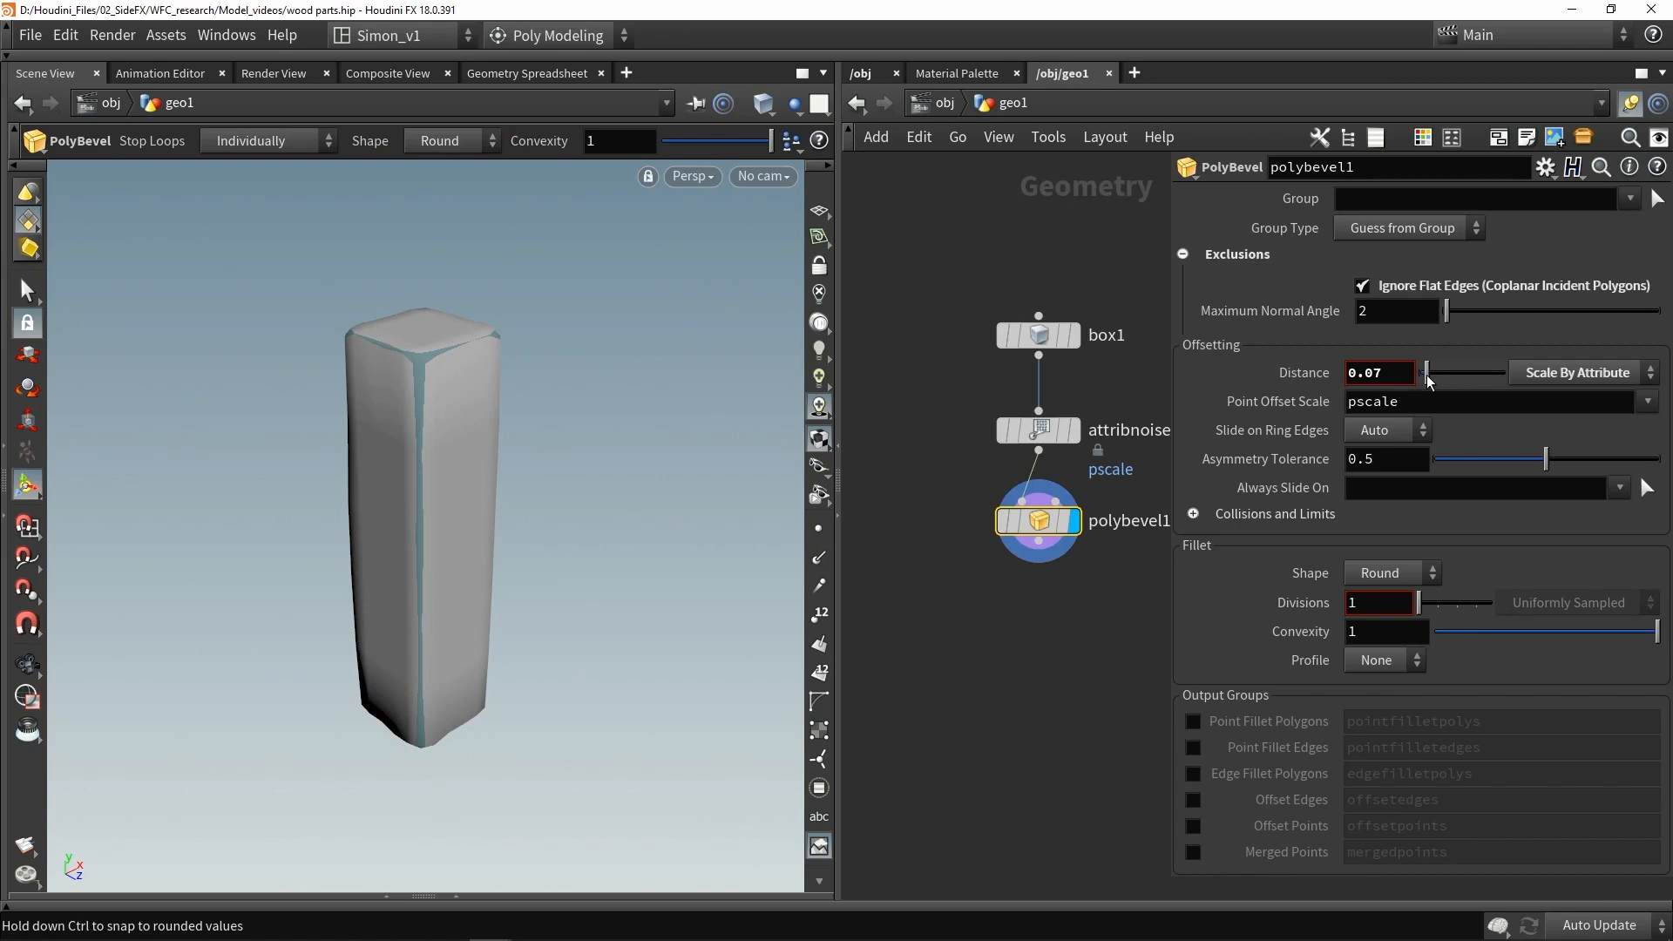
{"action": "left_click_drag", "start_coordinate": [1429, 380], "coordinate": [1453, 376]}
{"action": "key", "text": "w"}
{"action": "key", "text": "Escape"}
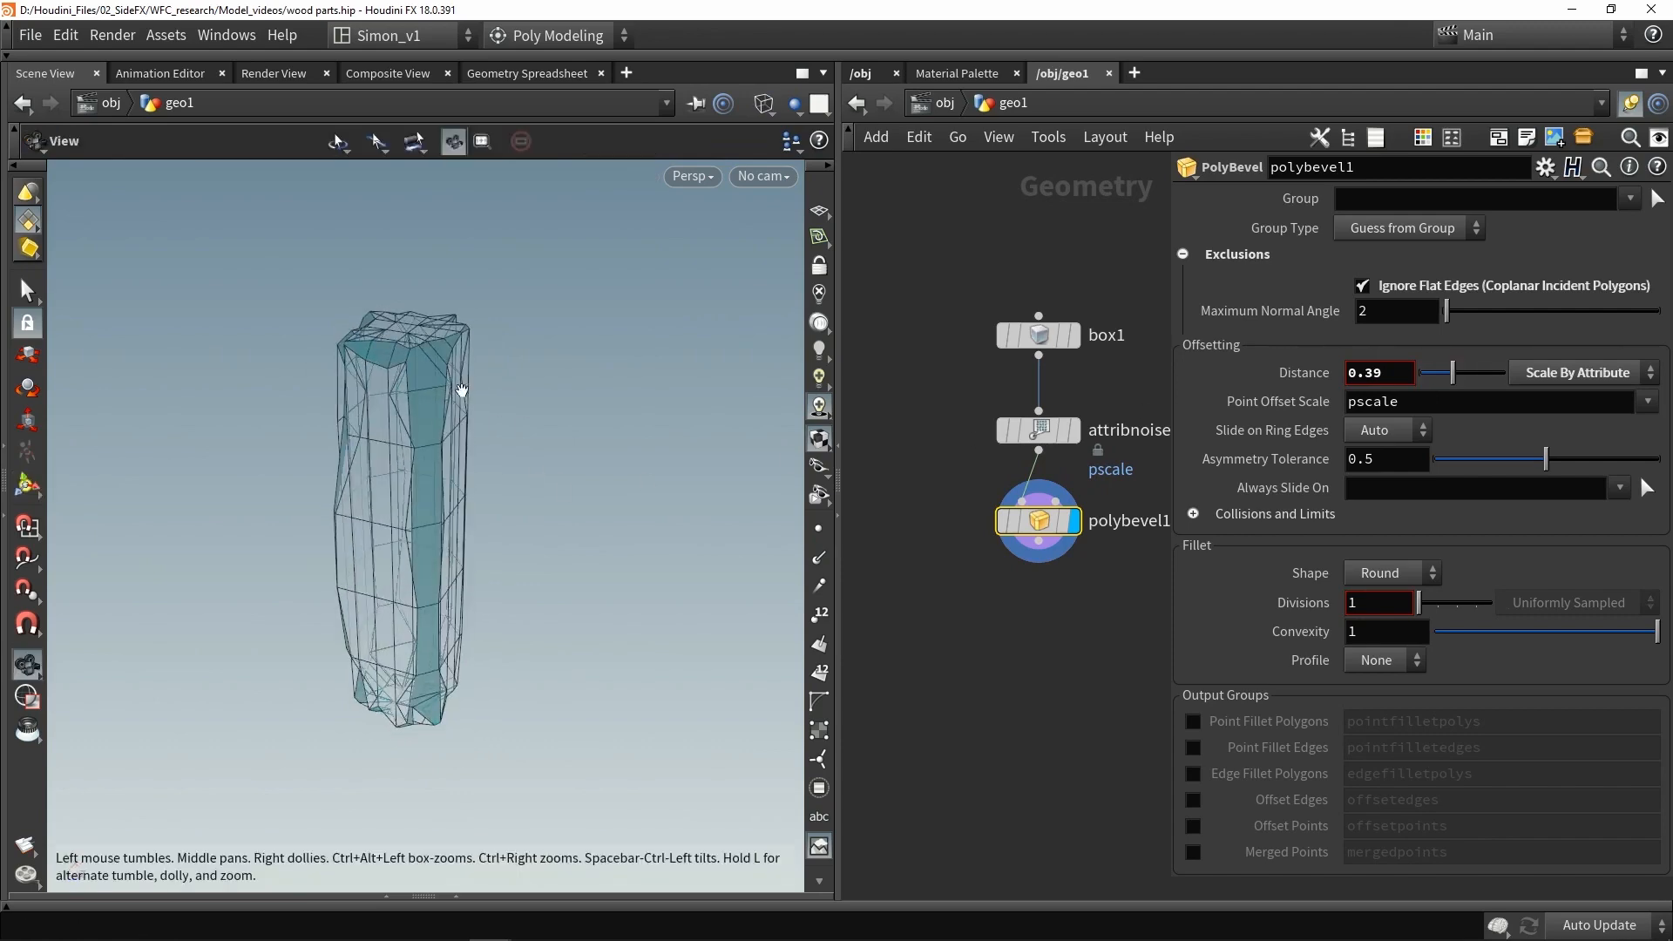
- Reduce the bevel distance to about 0.17
{"action": "left_click_drag", "start_coordinate": [462, 390], "coordinate": [395, 442]}
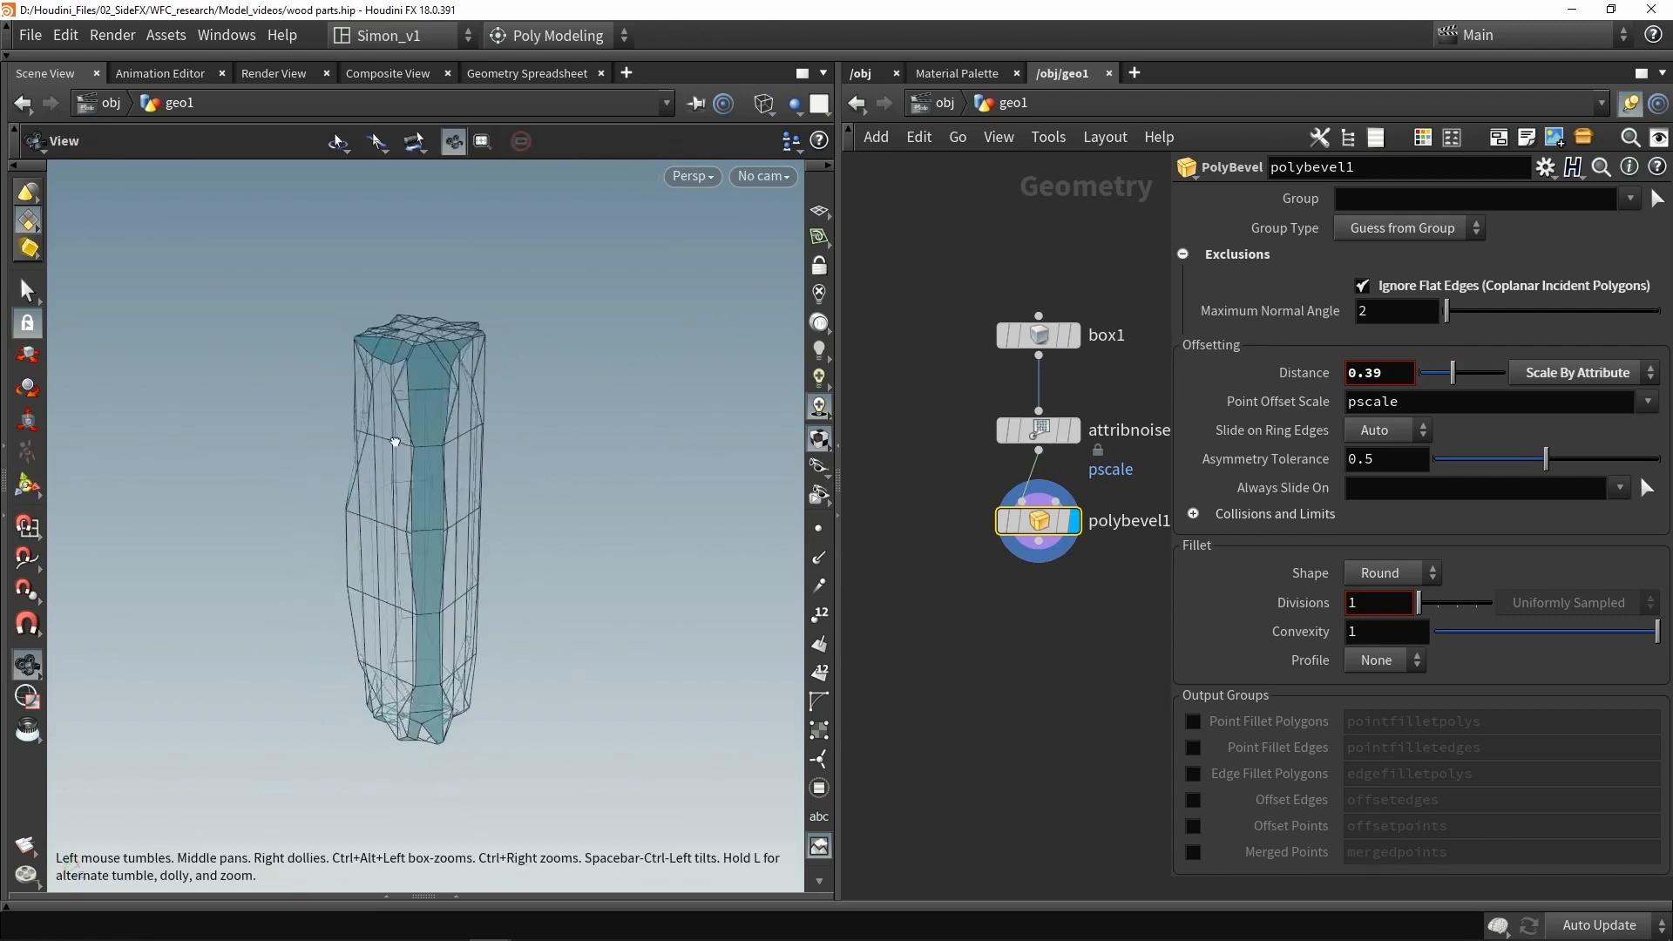
{"action": "key", "text": "Return"}
{"action": "key", "text": "w"}
{"action": "left_click_drag", "start_coordinate": [1452, 376], "coordinate": [1437, 377]}
{"action": "left_click_drag", "start_coordinate": [488, 371], "coordinate": [430, 320], "text": "alt"}
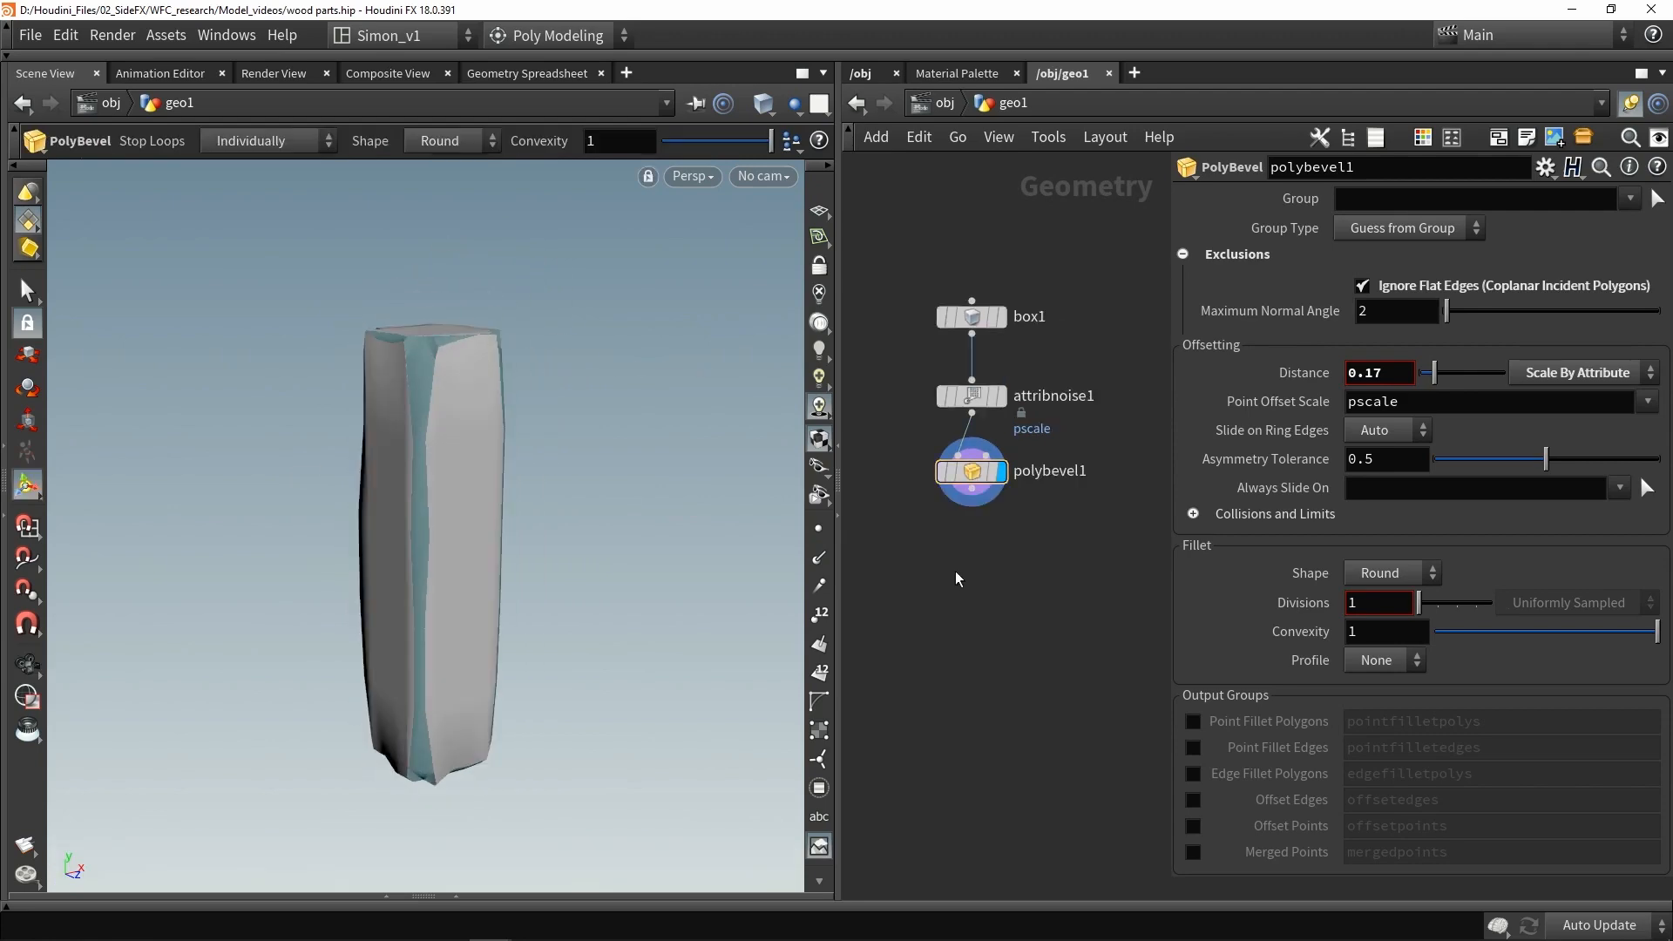
{"action": "middle_click_drag", "start_coordinate": [955, 572], "coordinate": [968, 514]}
{"action": "left_click", "coordinate": [999, 536]}
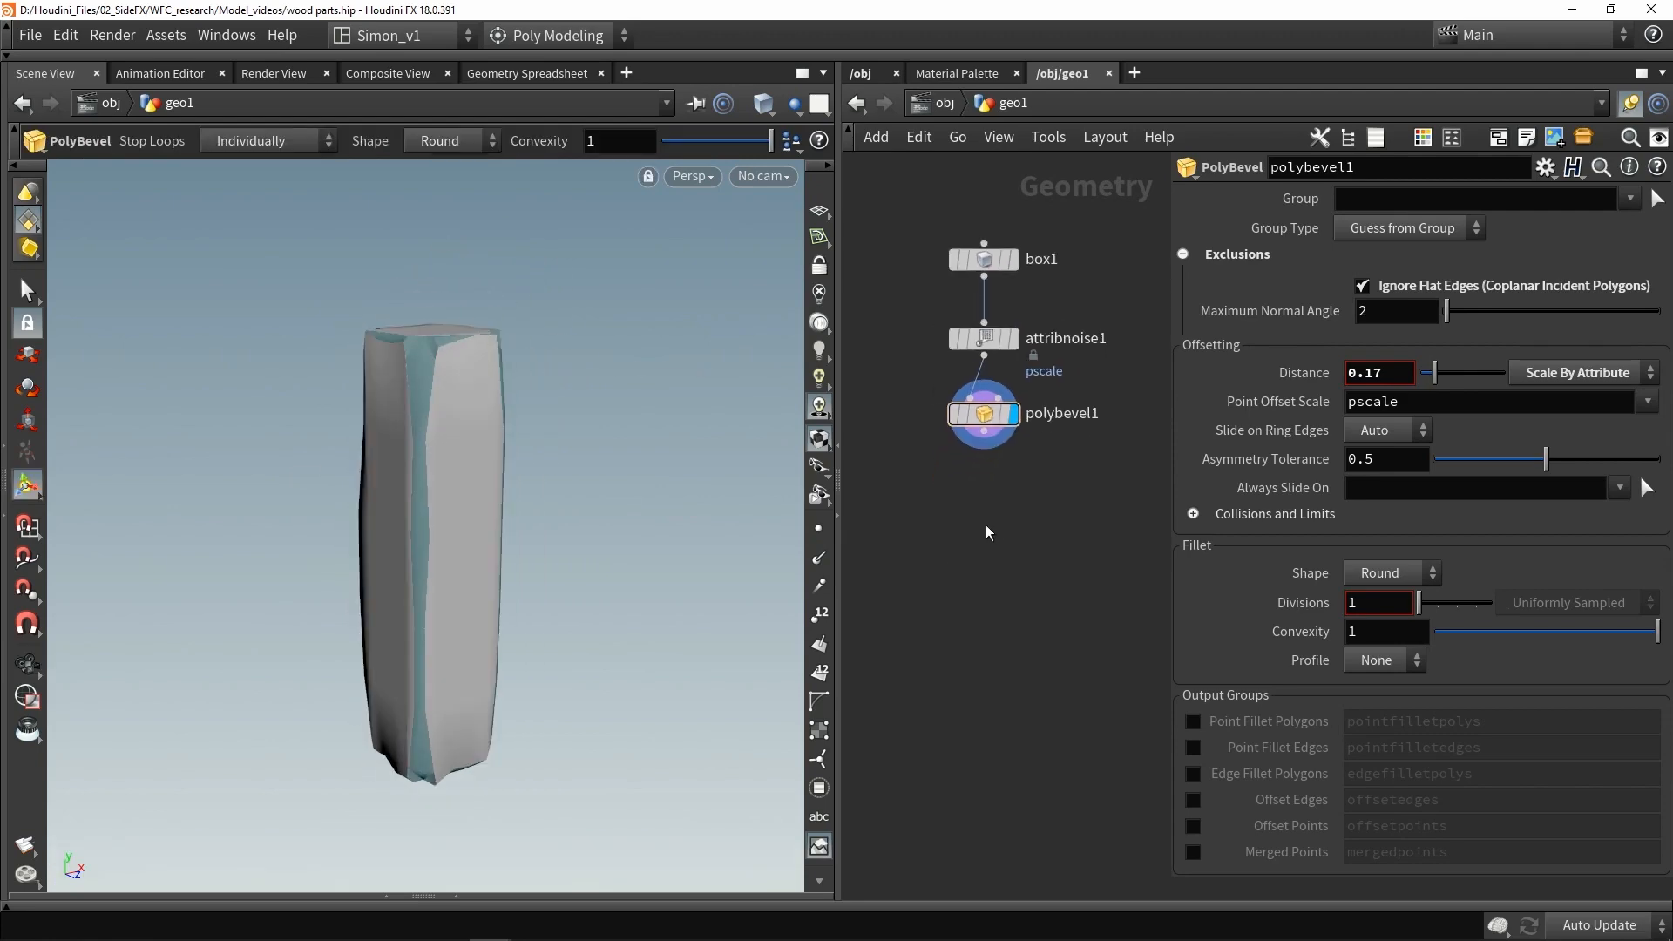
- Add a Labs Voxel Mesh node below the PolyBevel node
{"action": "key", "text": "Tab"}
{"action": "type", "text": "vox"}
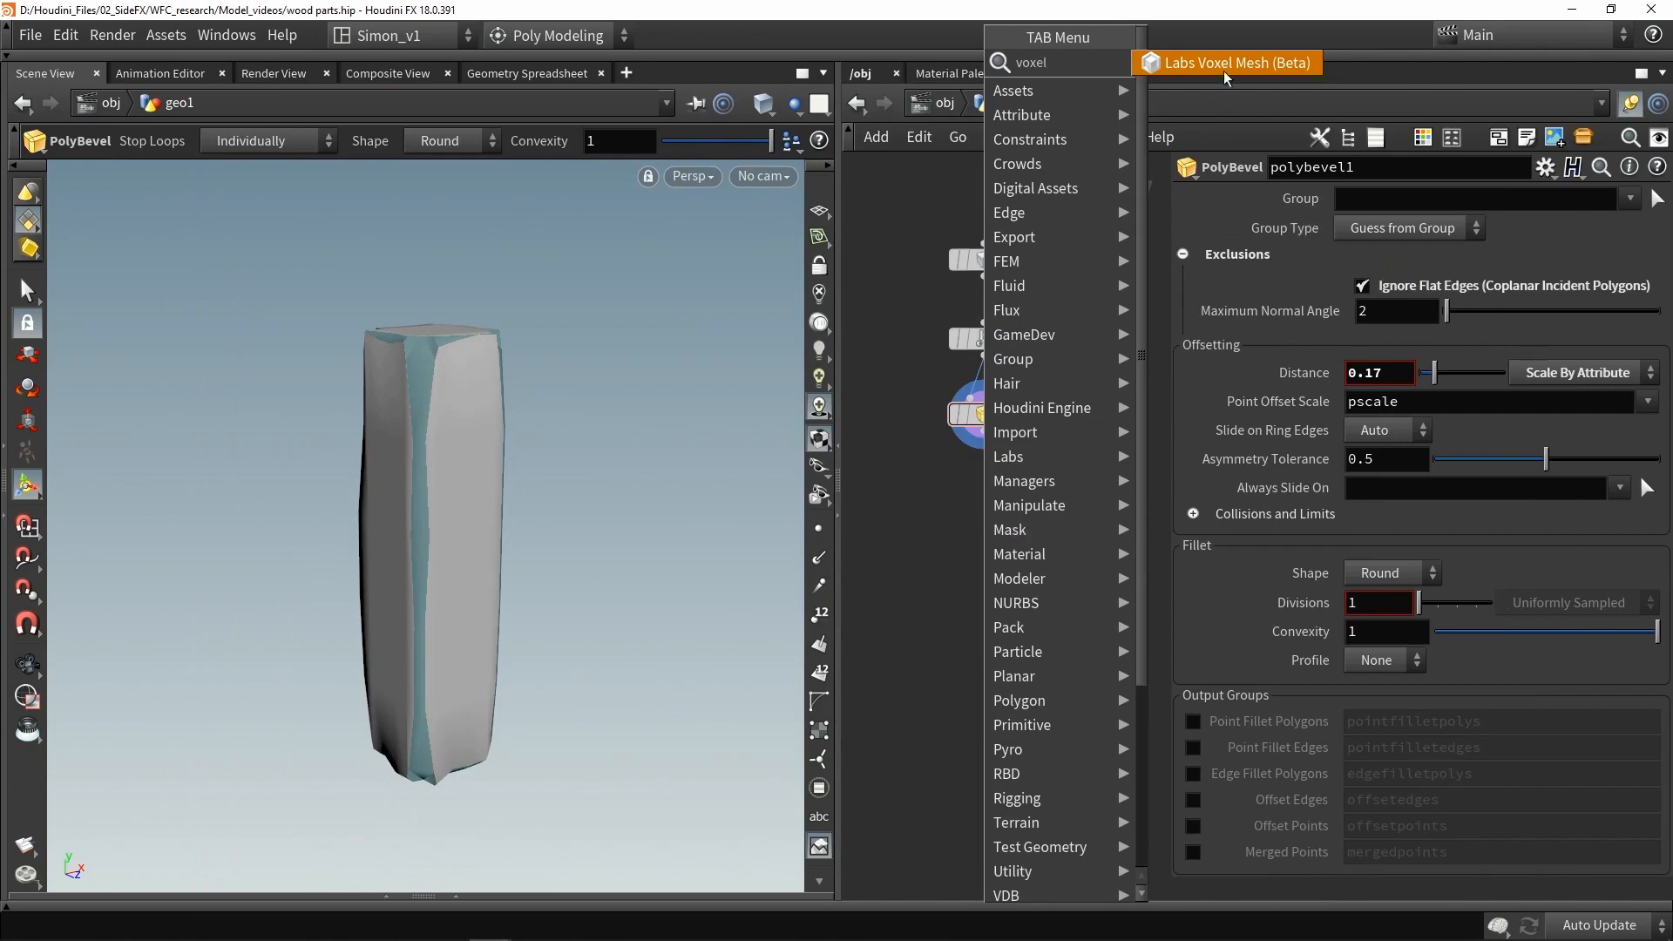
{"action": "left_click", "coordinate": [1223, 68]}
{"action": "left_click", "coordinate": [983, 504]}
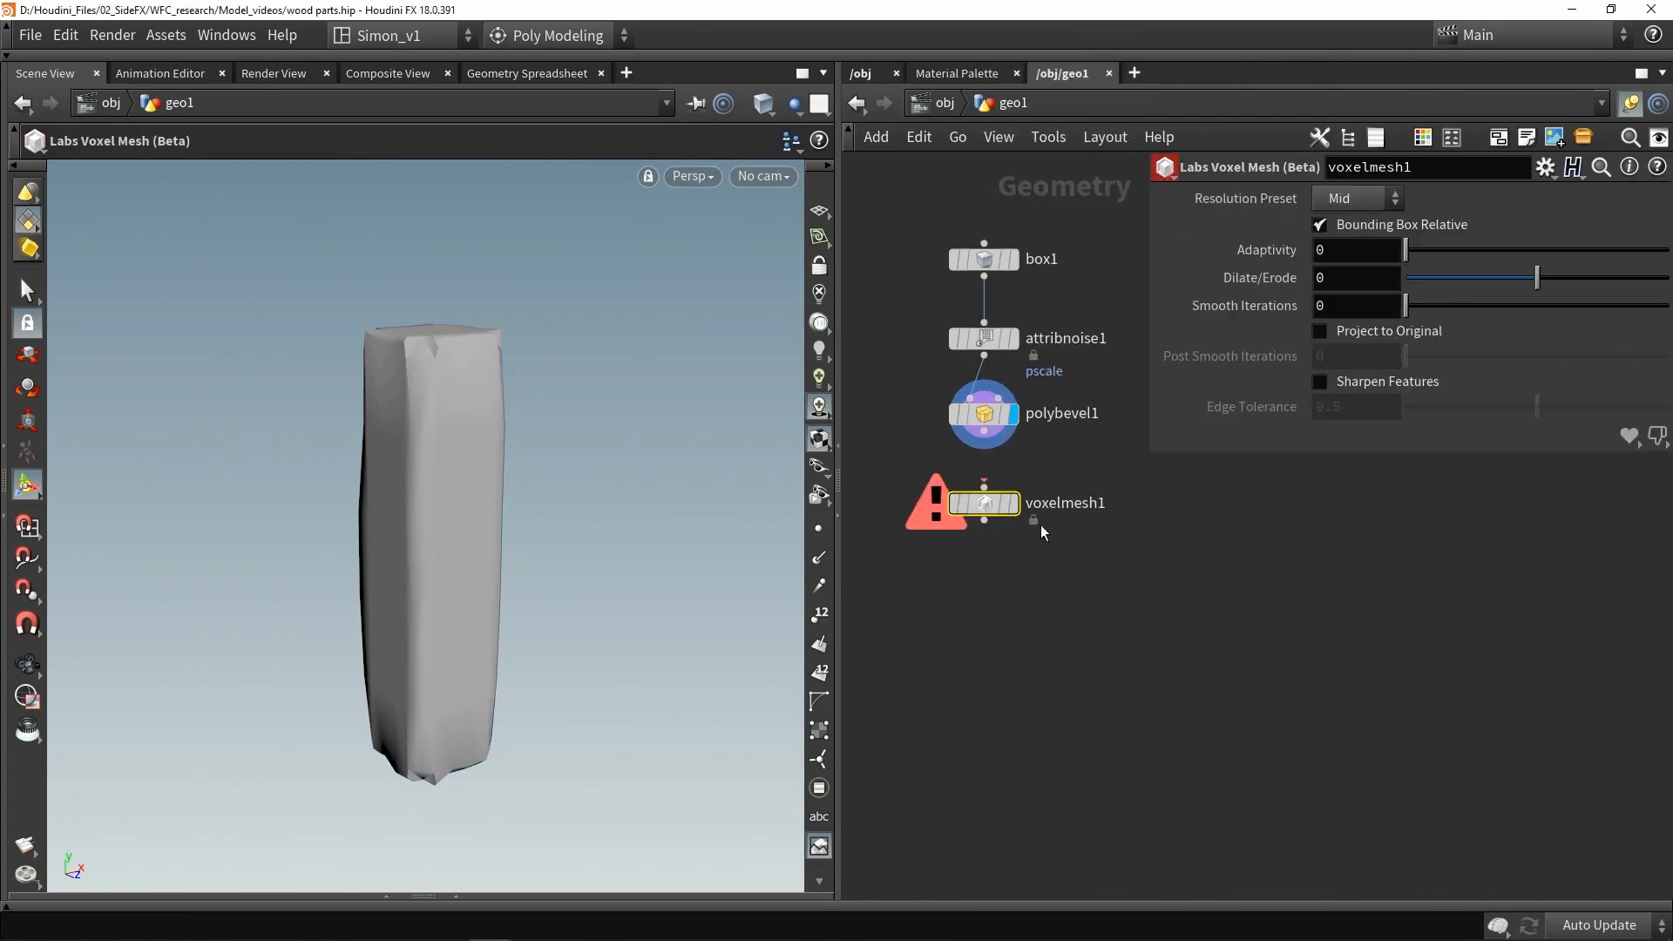
- Save the file and wire the PolyBevel output into the Voxel Mesh node, tidying the network layout
{"action": "key", "text": "ctrl+s"}
{"action": "left_click_drag", "start_coordinate": [984, 431], "coordinate": [984, 487]}
{"action": "left_click", "coordinate": [1012, 505]}
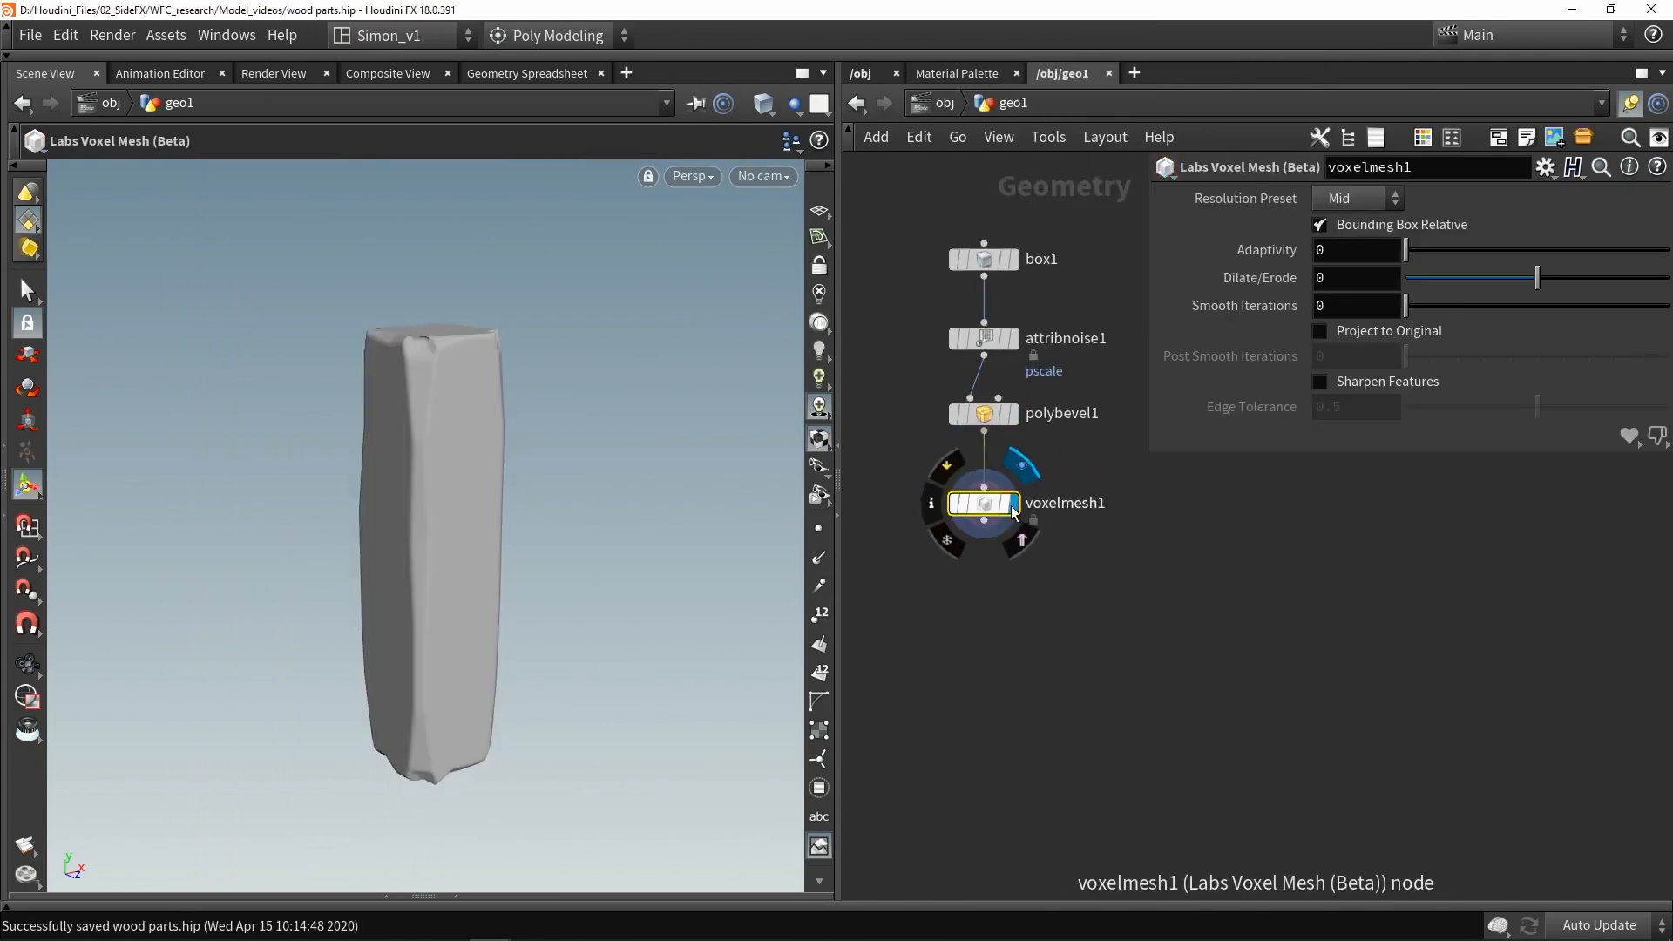
{"action": "key", "text": "l"}
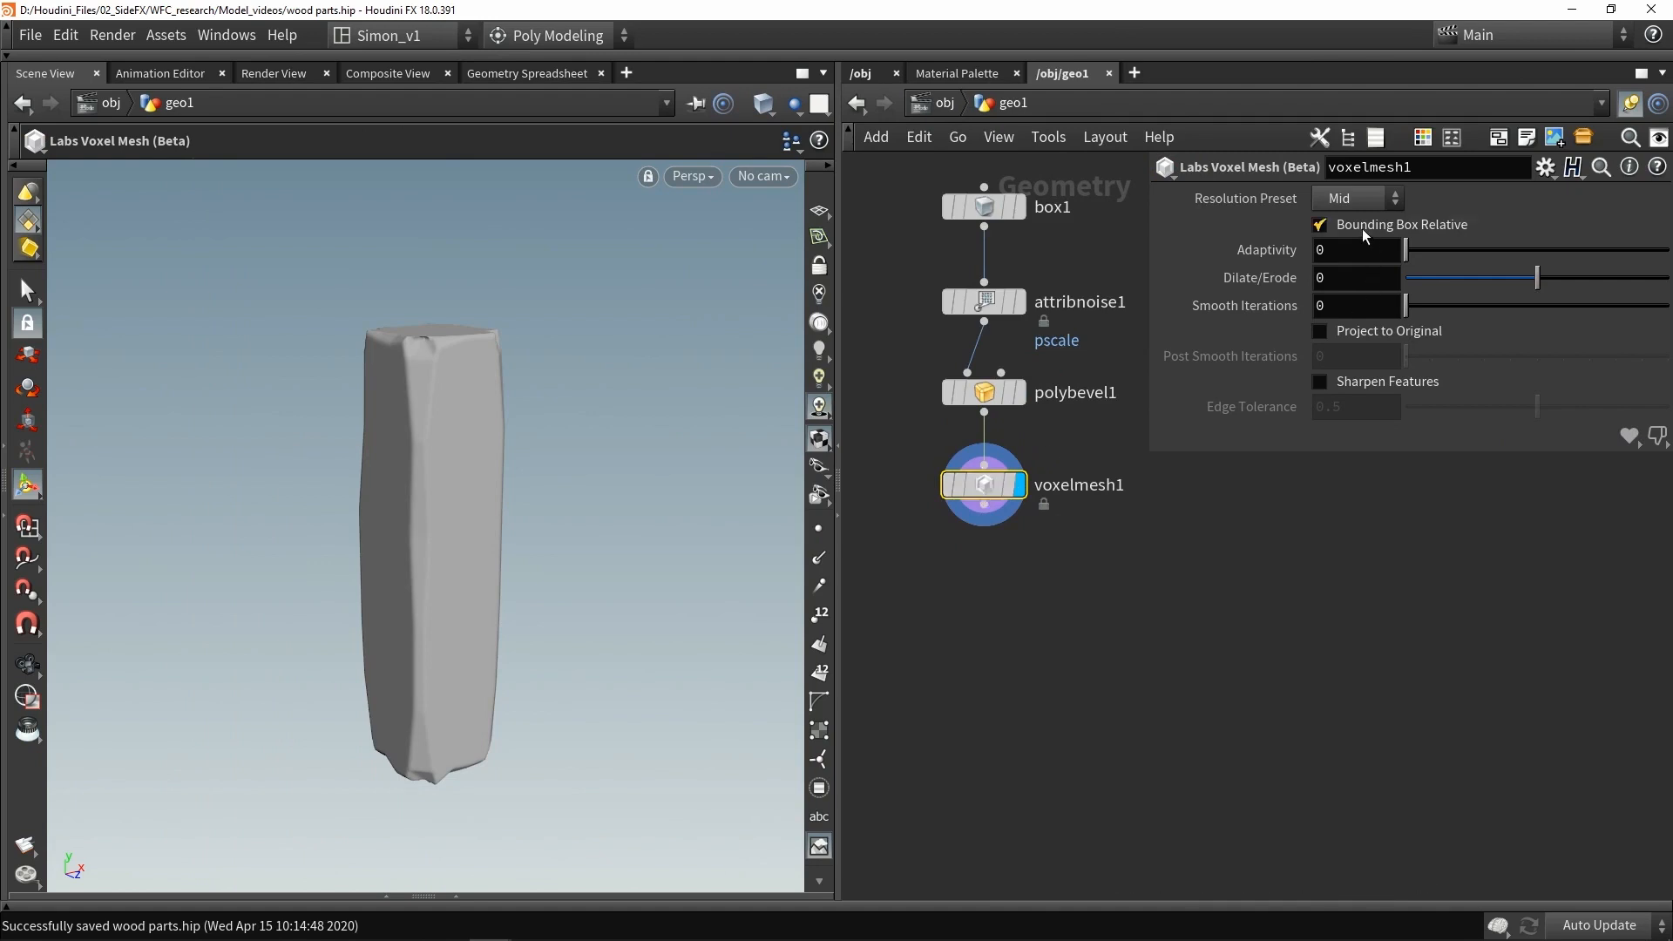
- Disable Bounding Box Relative on the Voxel Mesh and switch its resolution preset to Custom
{"action": "mouse_move", "coordinate": [1364, 232]}
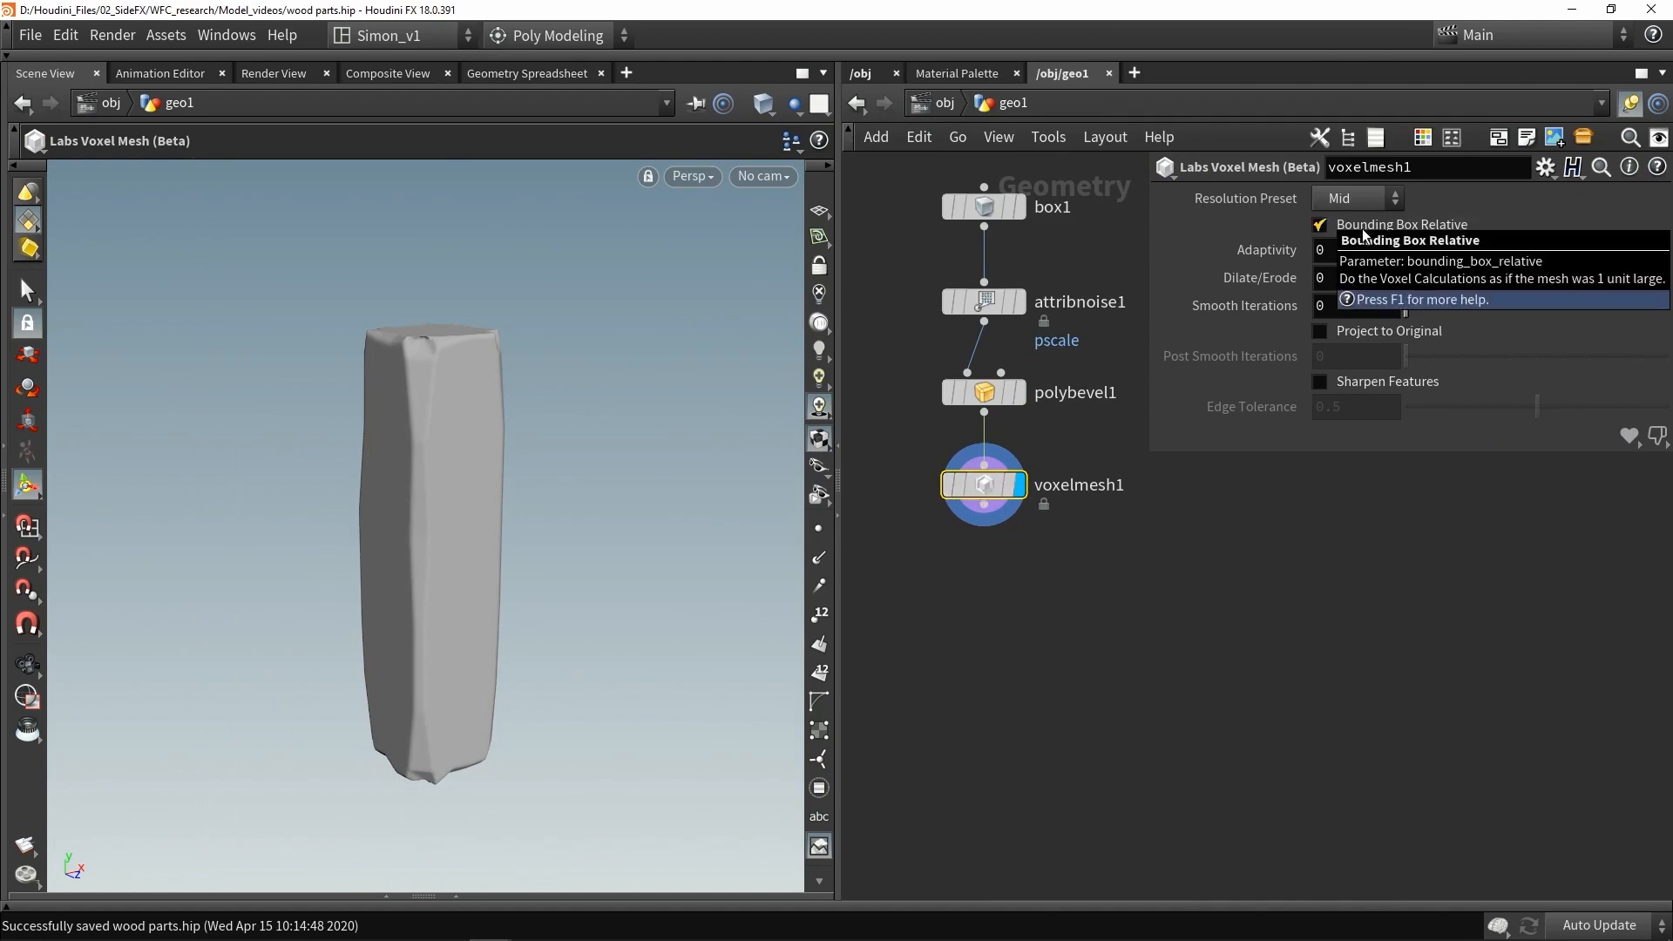
{"action": "left_click", "coordinate": [1364, 234]}
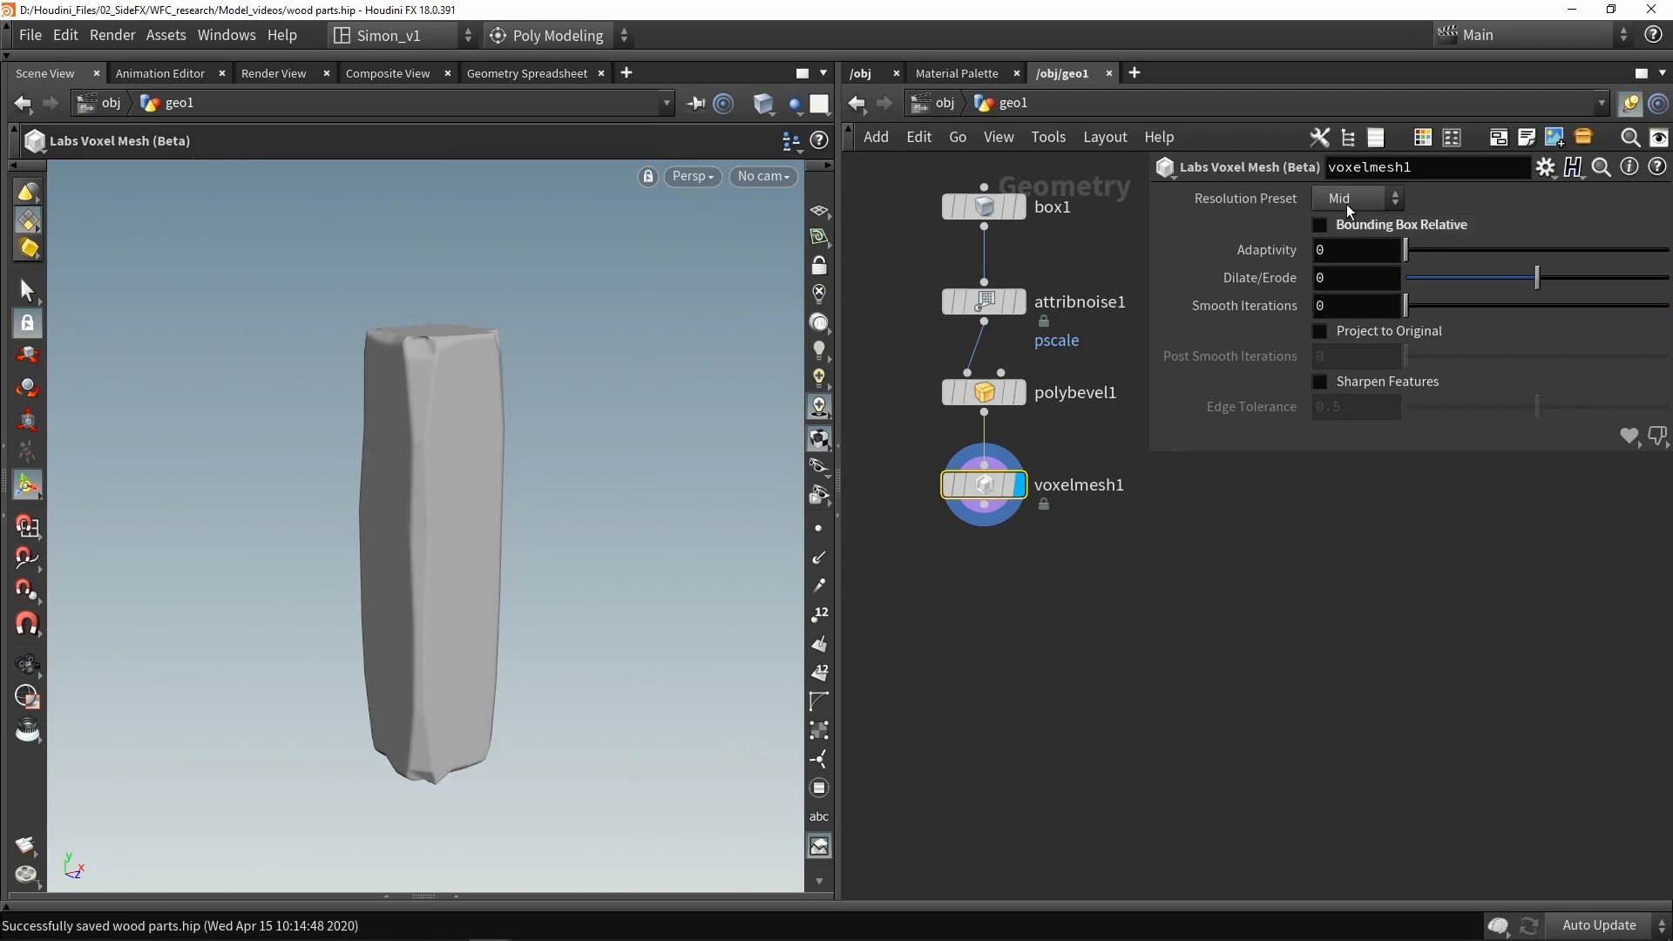
{"action": "left_click", "coordinate": [1346, 204]}
{"action": "left_click", "coordinate": [1351, 299]}
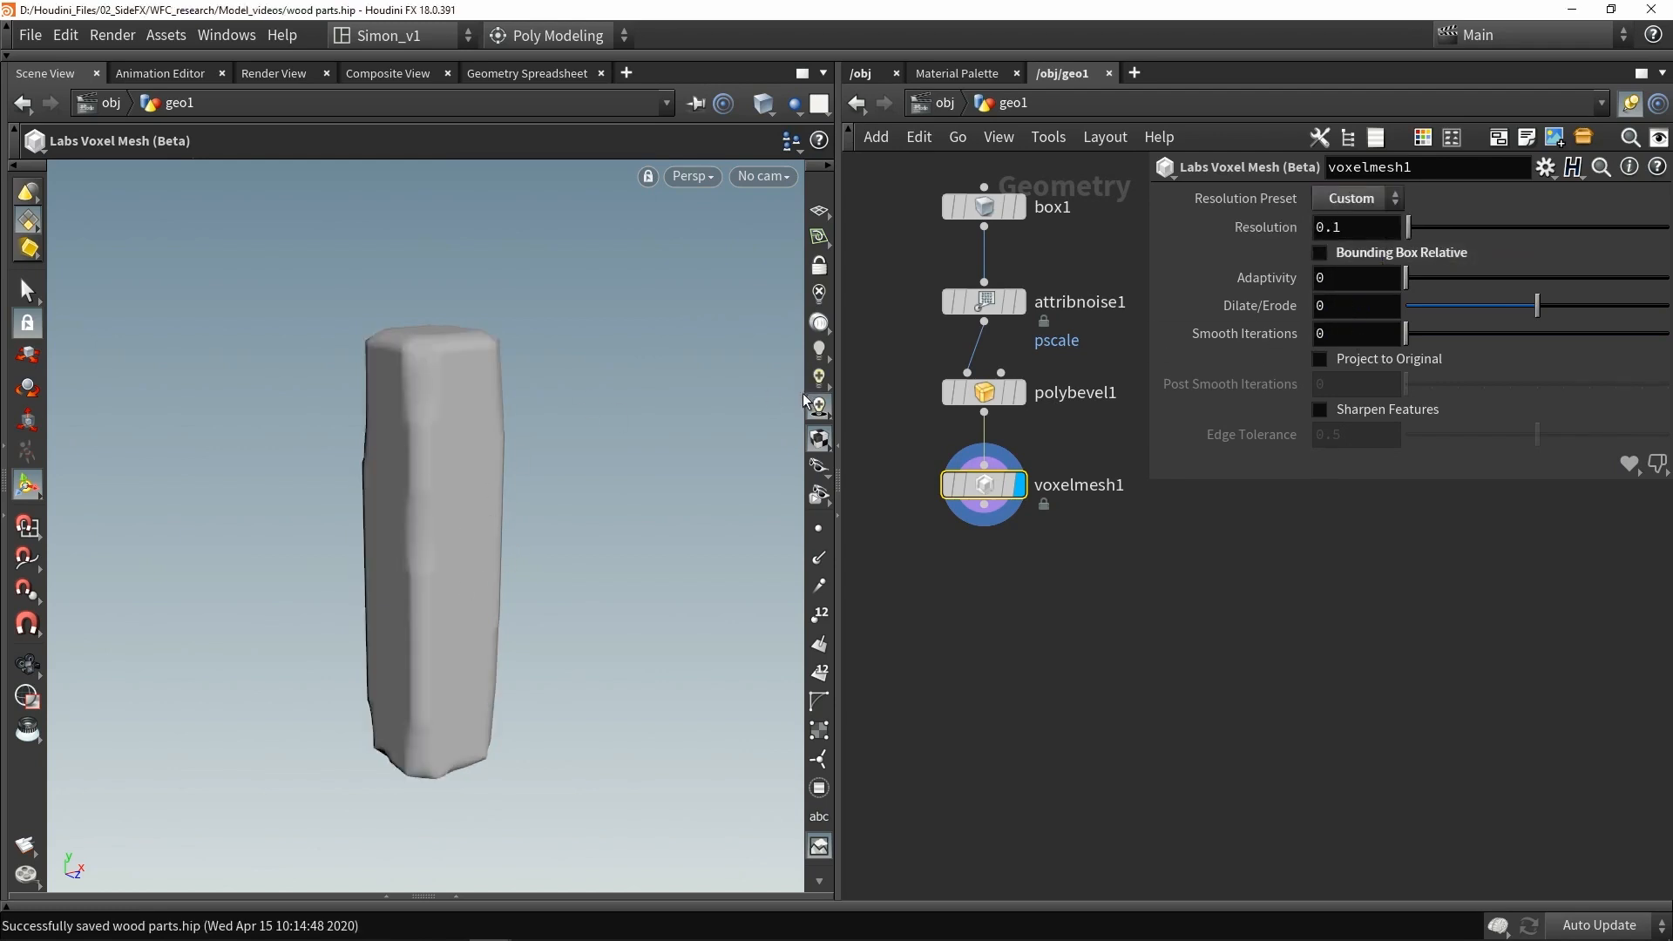
- Set the Voxel Mesh resolution to 0.01
{"action": "left_click", "coordinate": [1371, 231]}
{"action": "key", "text": "Return"}
{"action": "mouse_move", "coordinate": [982, 493]}
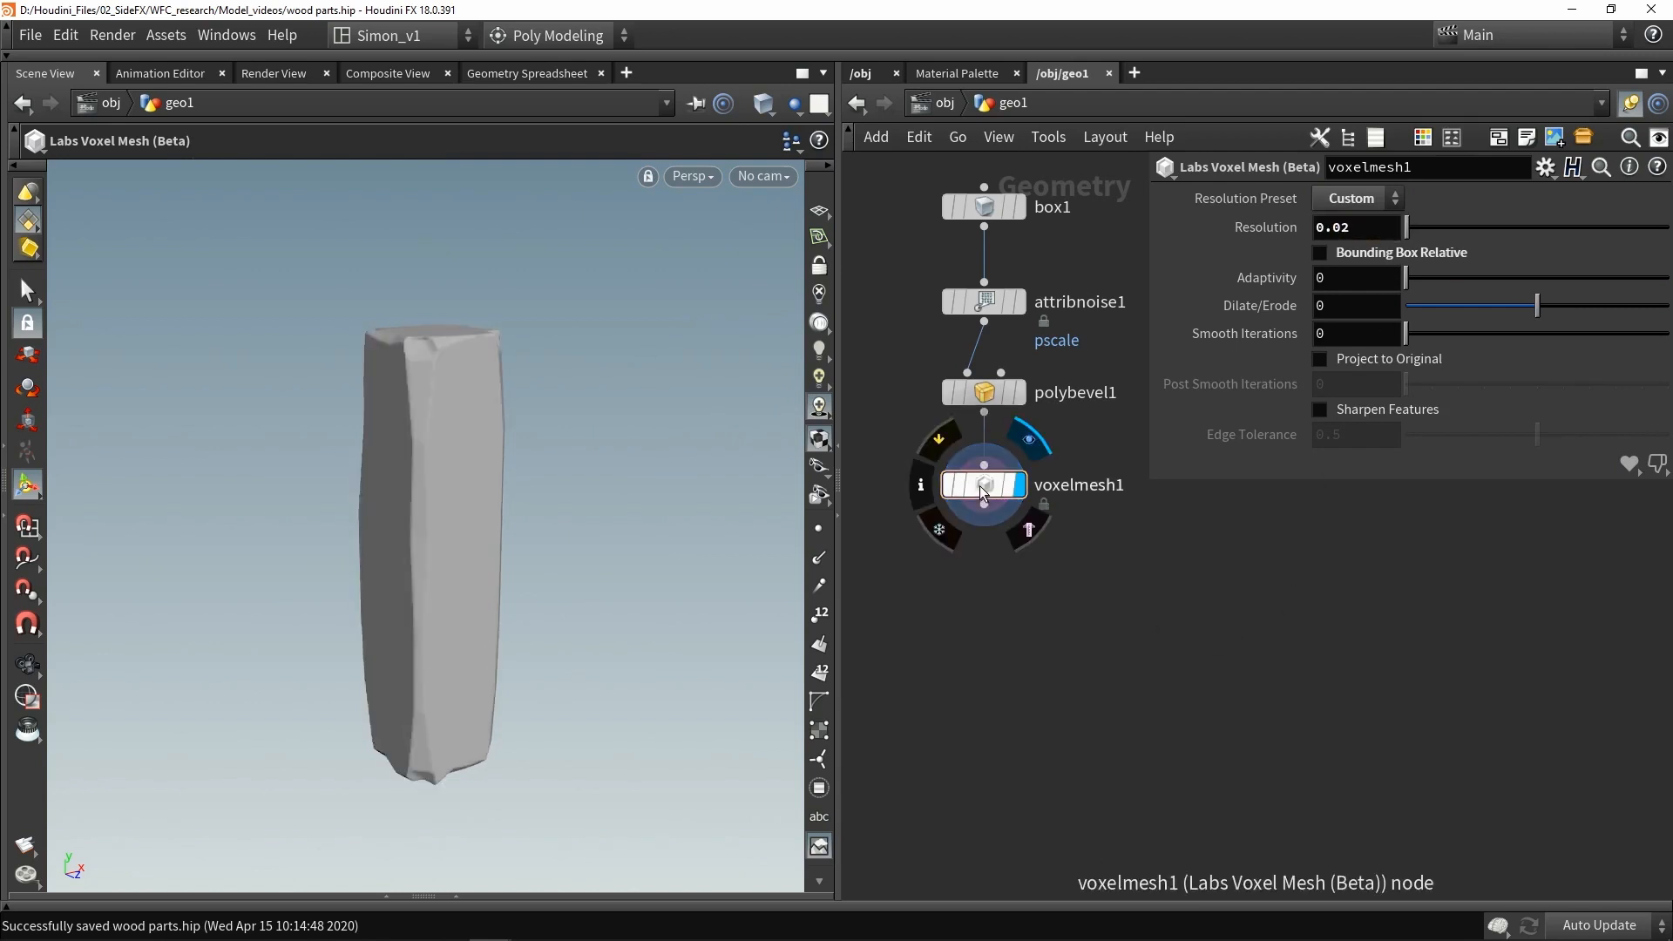
{"action": "middle_click", "coordinate": [991, 494]}
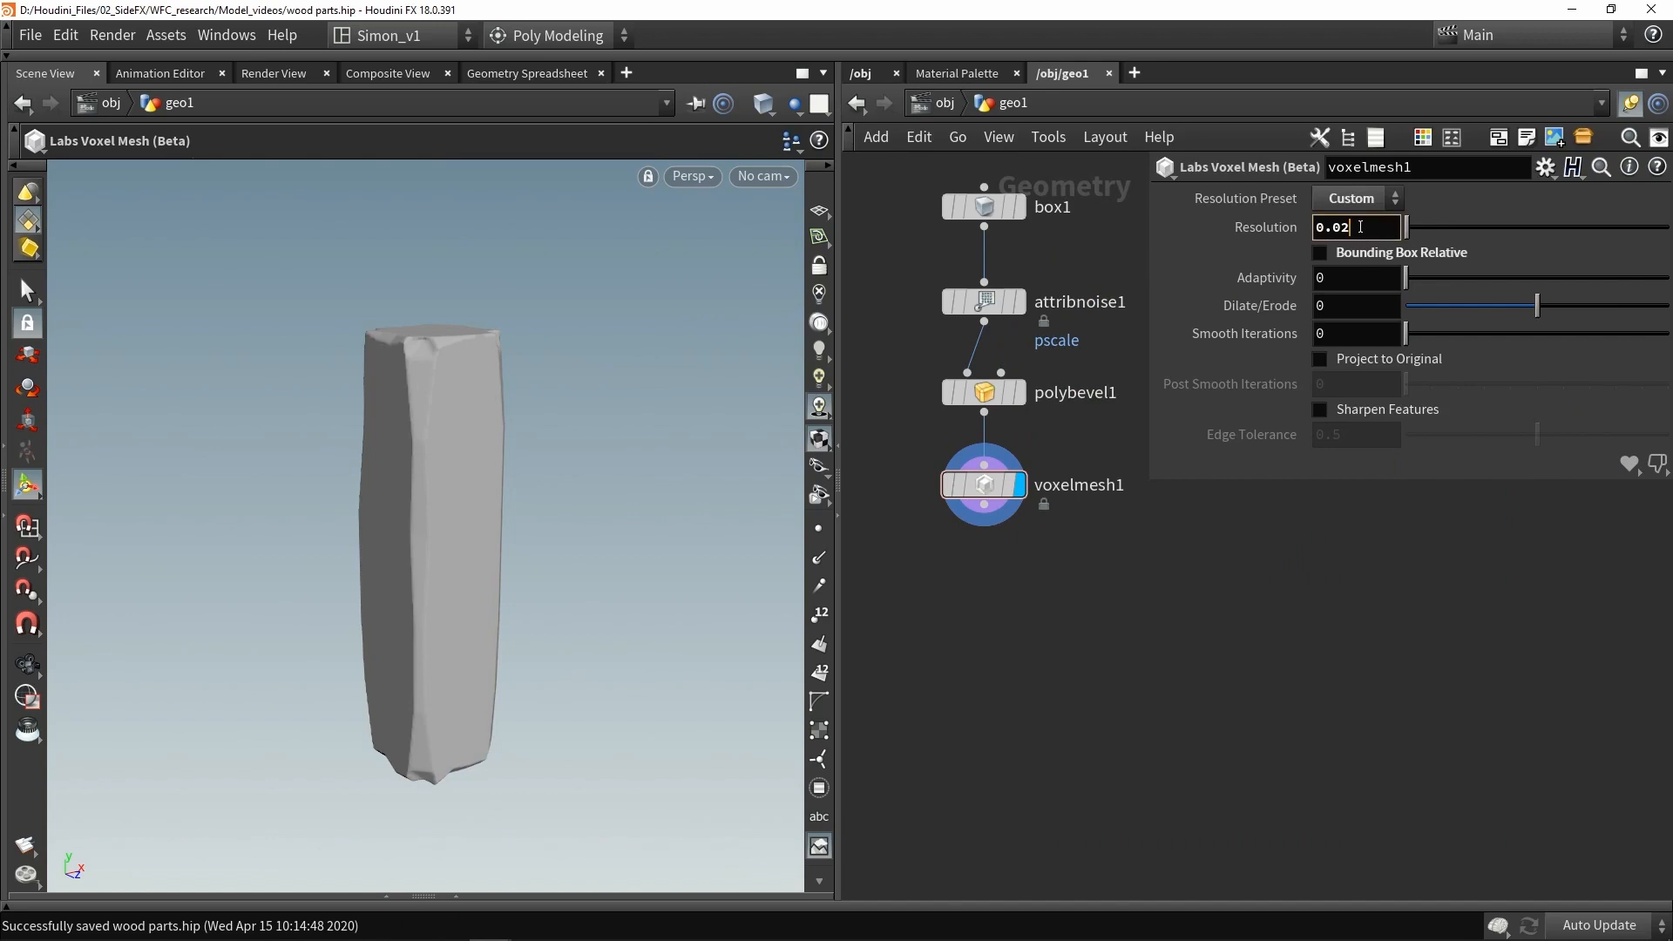
{"action": "middle_click", "coordinate": [983, 489]}
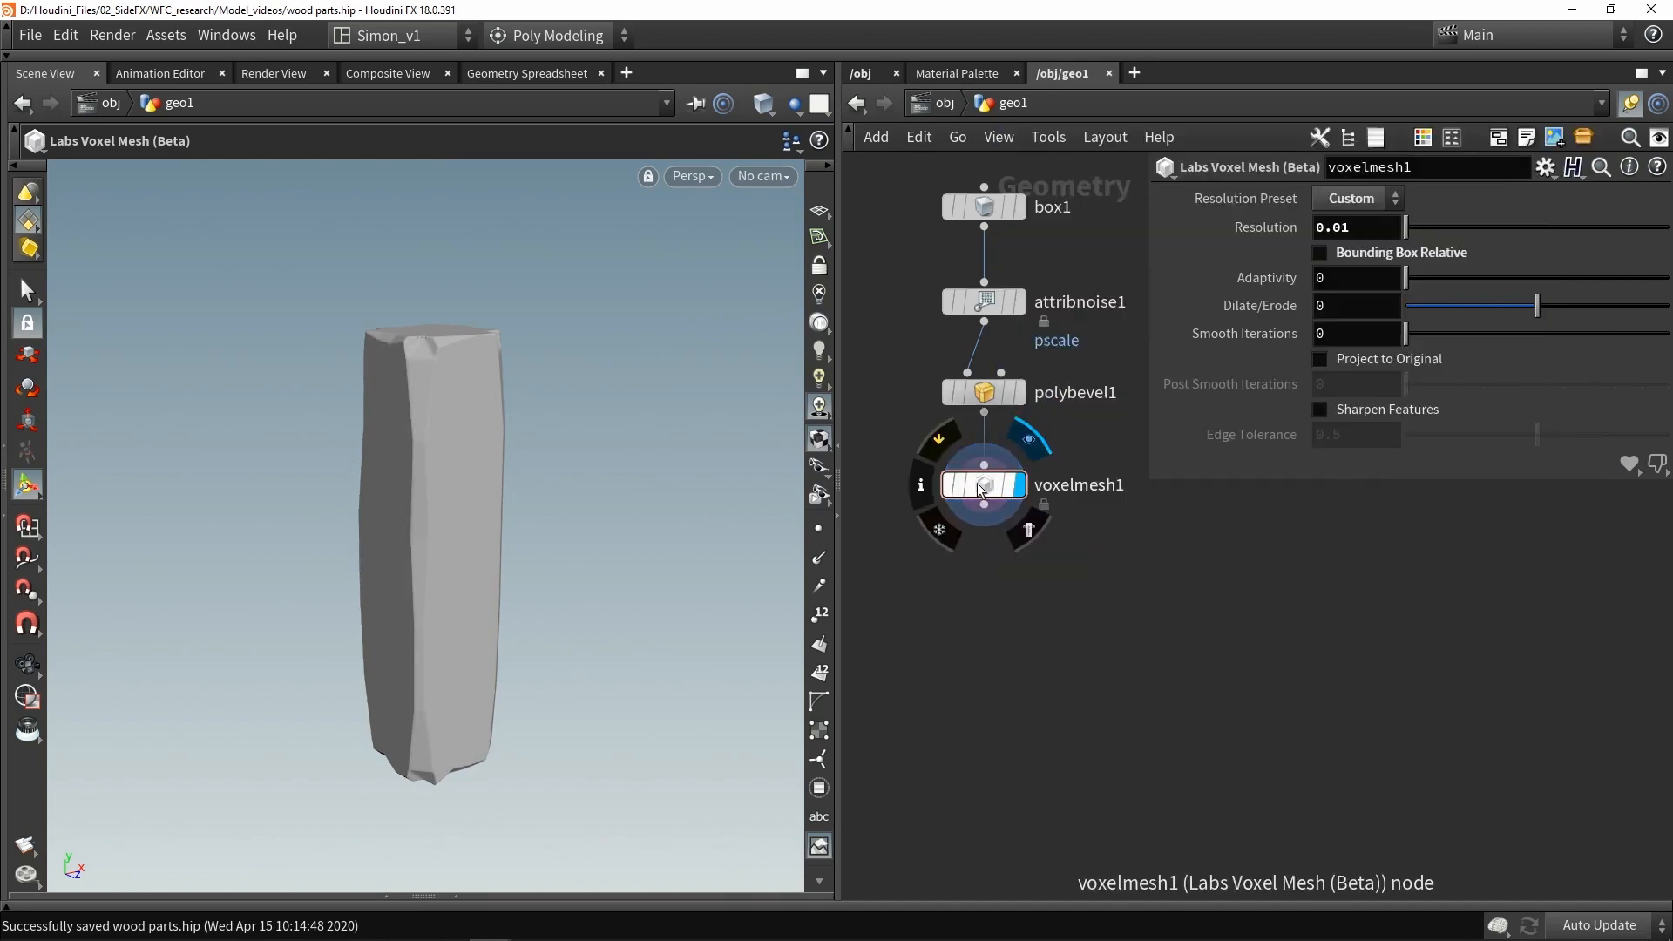
- Enable Project to Original and set Post Smooth Iterations to 10
{"action": "key", "text": "shift+w"}
{"action": "mouse_move", "coordinate": [512, 485]}
{"action": "left_mouse_down", "text": "alt"}
{"action": "mouse_move", "coordinate": [377, 350]}
{"action": "mouse_move", "coordinate": [464, 401]}
{"action": "mouse_move", "coordinate": [489, 442]}
{"action": "left_mouse_up", "text": "alt"}
{"action": "scroll", "coordinate": [377, 350], "scroll_direction": "up", "scroll_amount": 3}
{"action": "scroll", "coordinate": [376, 348], "scroll_direction": "down", "scroll_amount": 4}
{"action": "key", "text": "shift+w"}
{"action": "key", "text": "shift+w"}
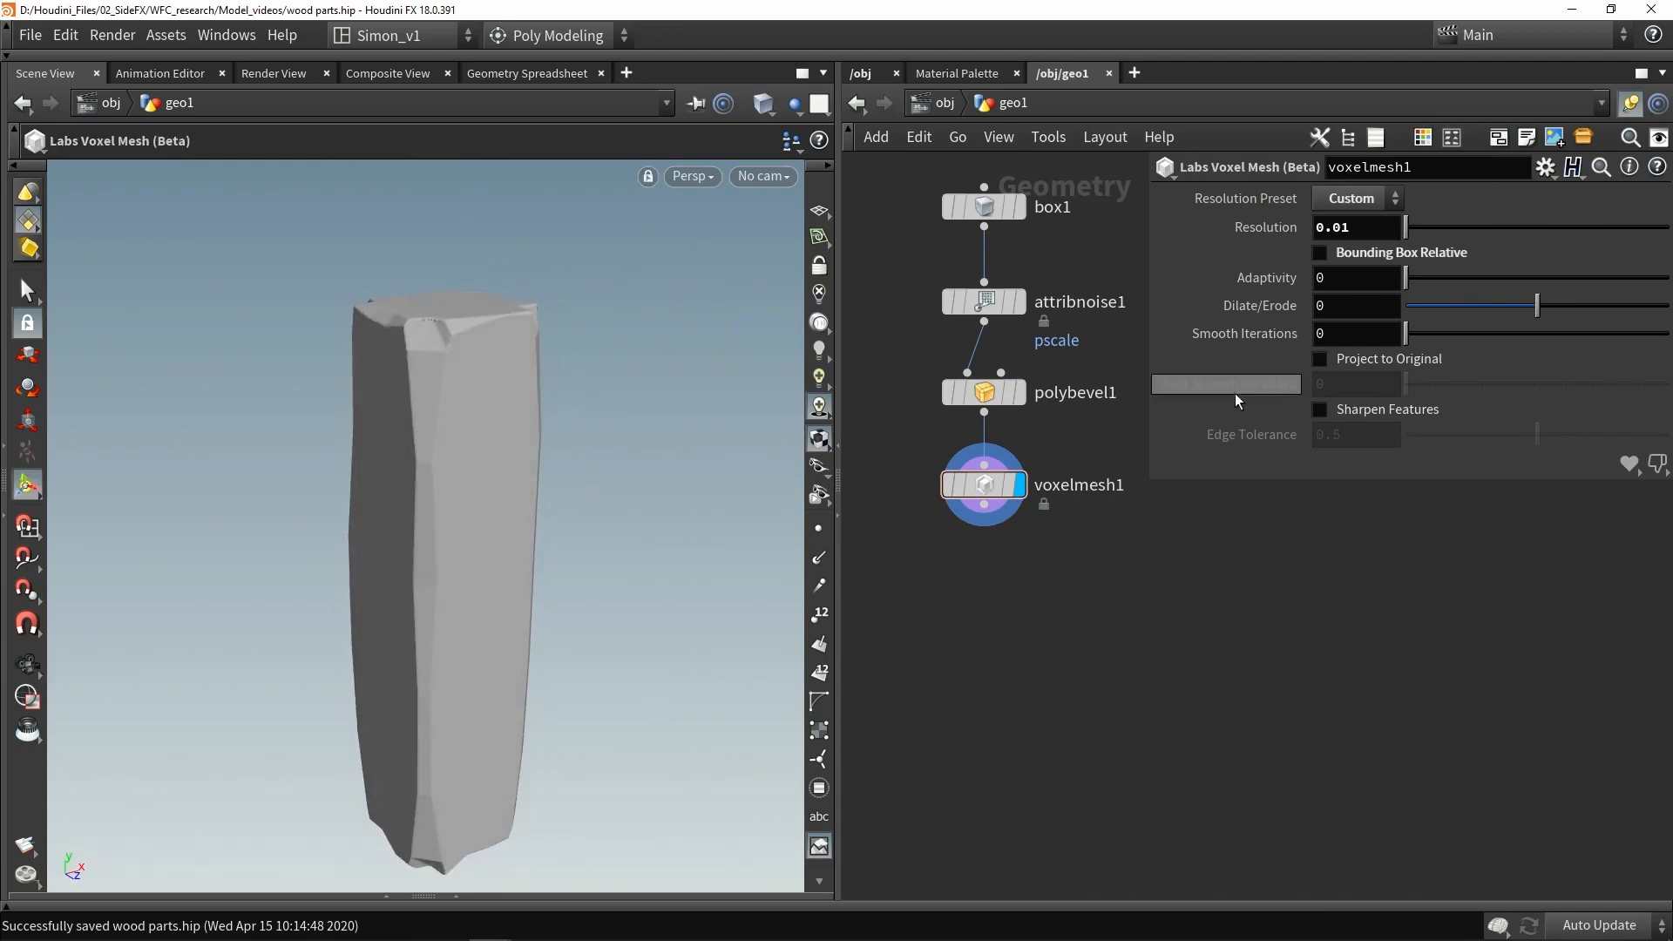
{"action": "left_click", "coordinate": [1338, 361]}
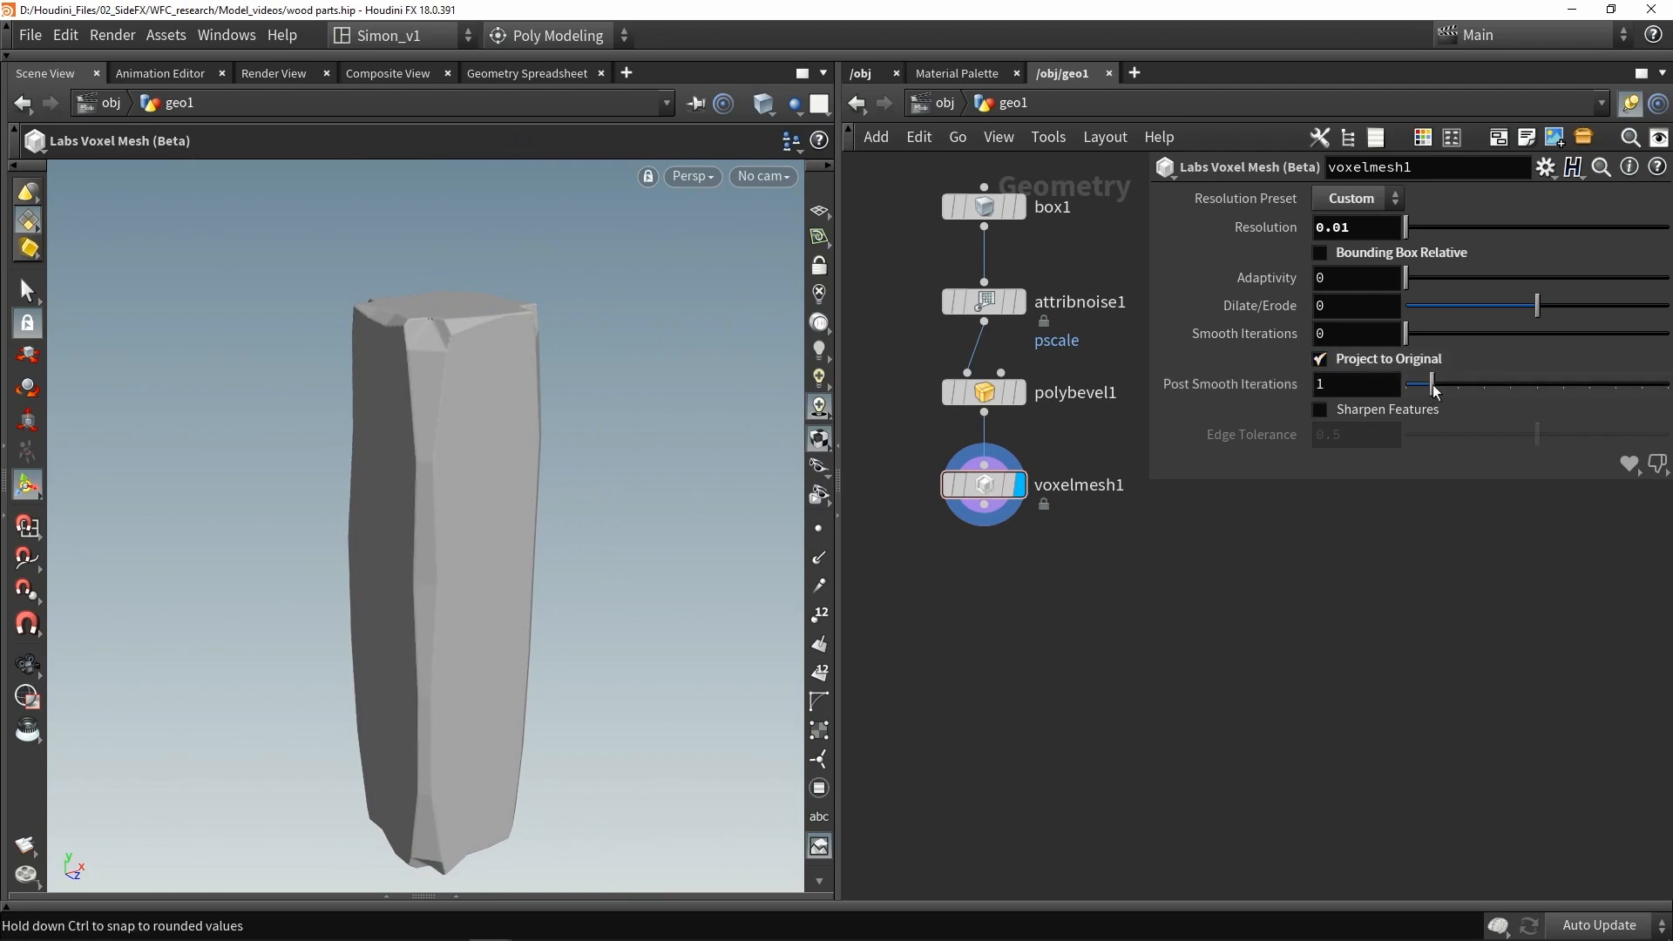
{"action": "left_click_drag", "start_coordinate": [1574, 386], "coordinate": [1668, 384]}
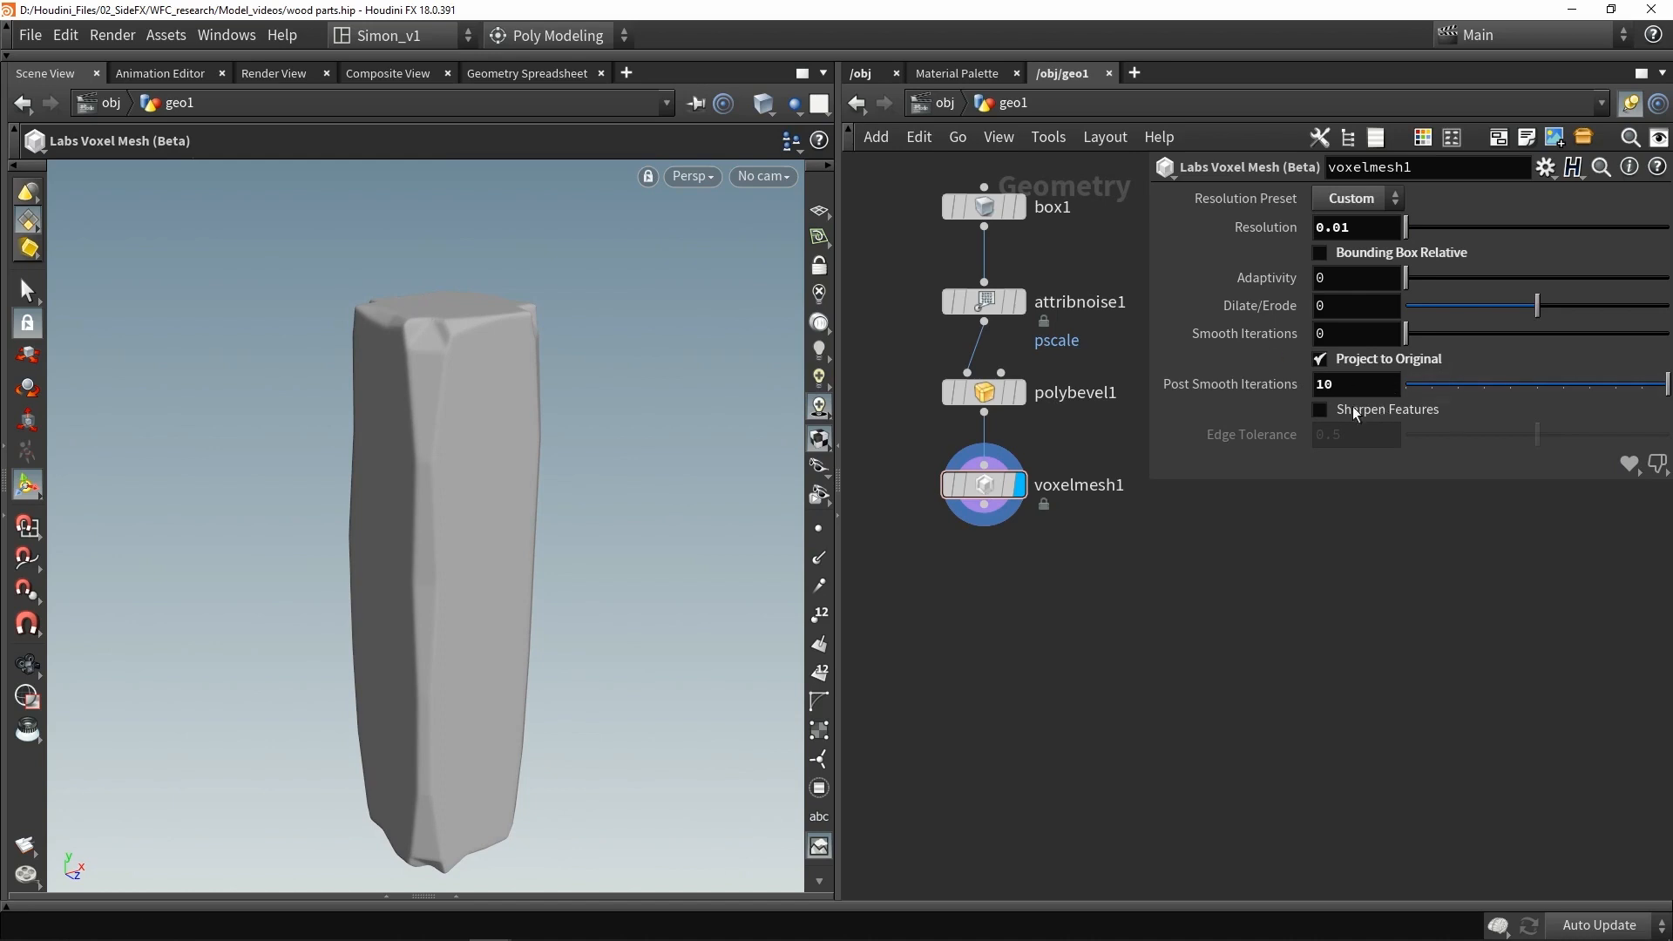
- Add an Attribute VOP after the Voxel Mesh, connect it, and dive inside it
{"action": "key", "text": "Escape"}
{"action": "left_click_drag", "start_coordinate": [446, 450], "coordinate": [446, 338]}
{"action": "key", "text": "Return"}
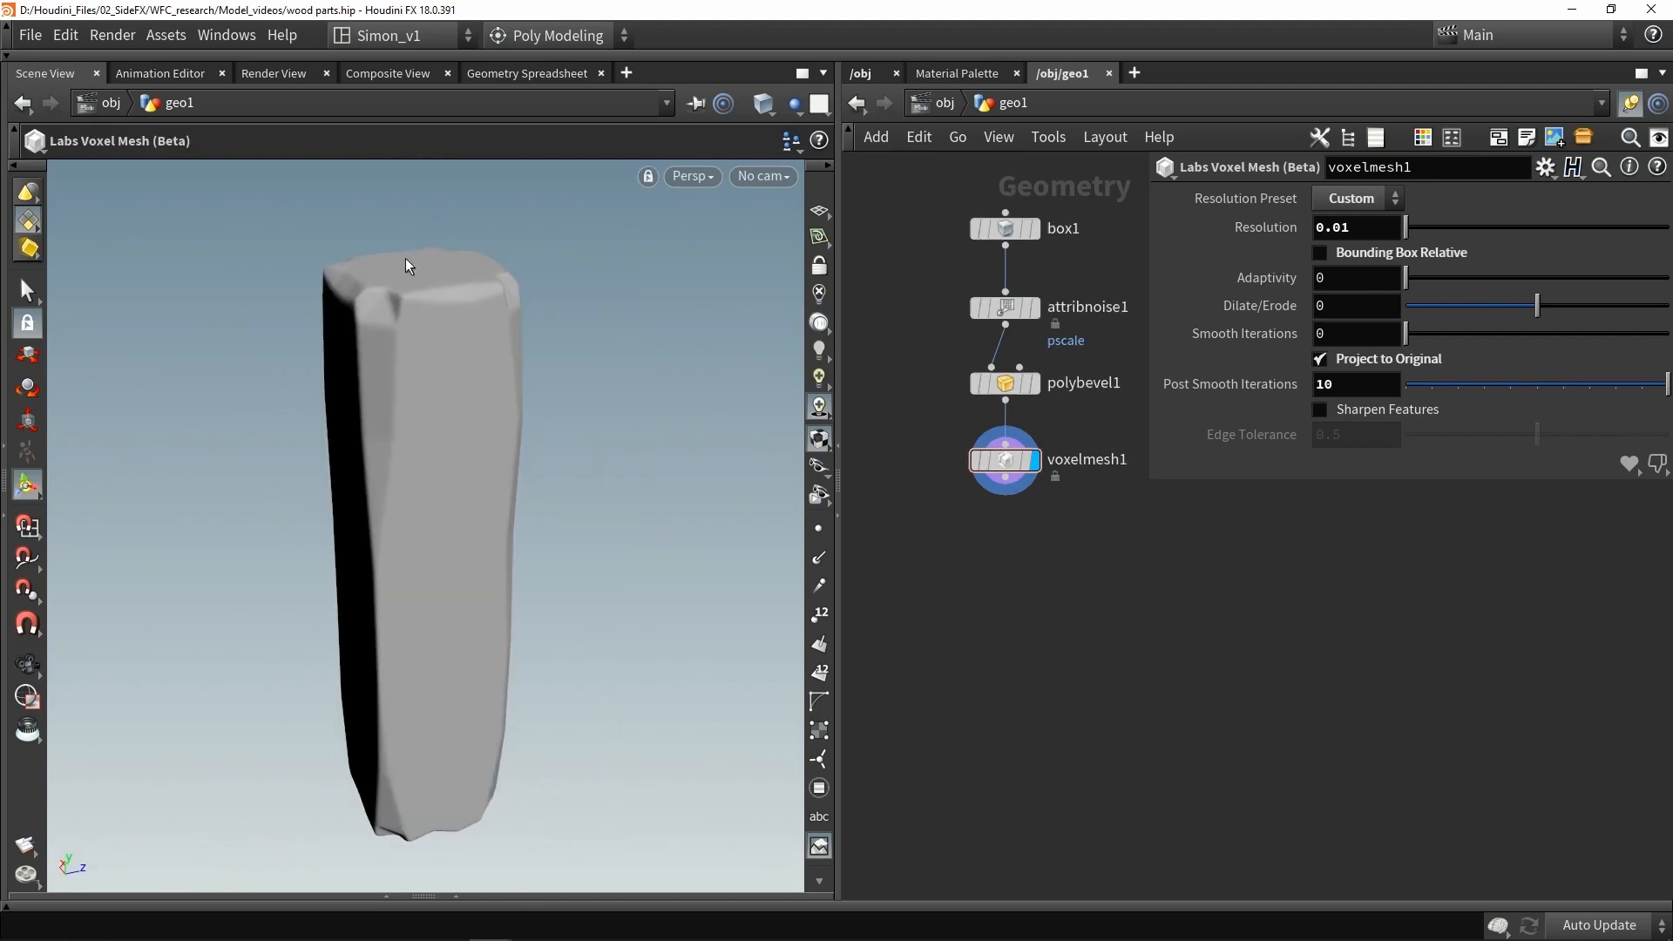
{"action": "mouse_move", "coordinate": [512, 621]}
{"action": "left_mouse_down", "text": "alt"}
{"action": "mouse_move", "coordinate": [622, 599]}
{"action": "mouse_move", "coordinate": [505, 615]}
{"action": "left_mouse_up", "text": "alt"}
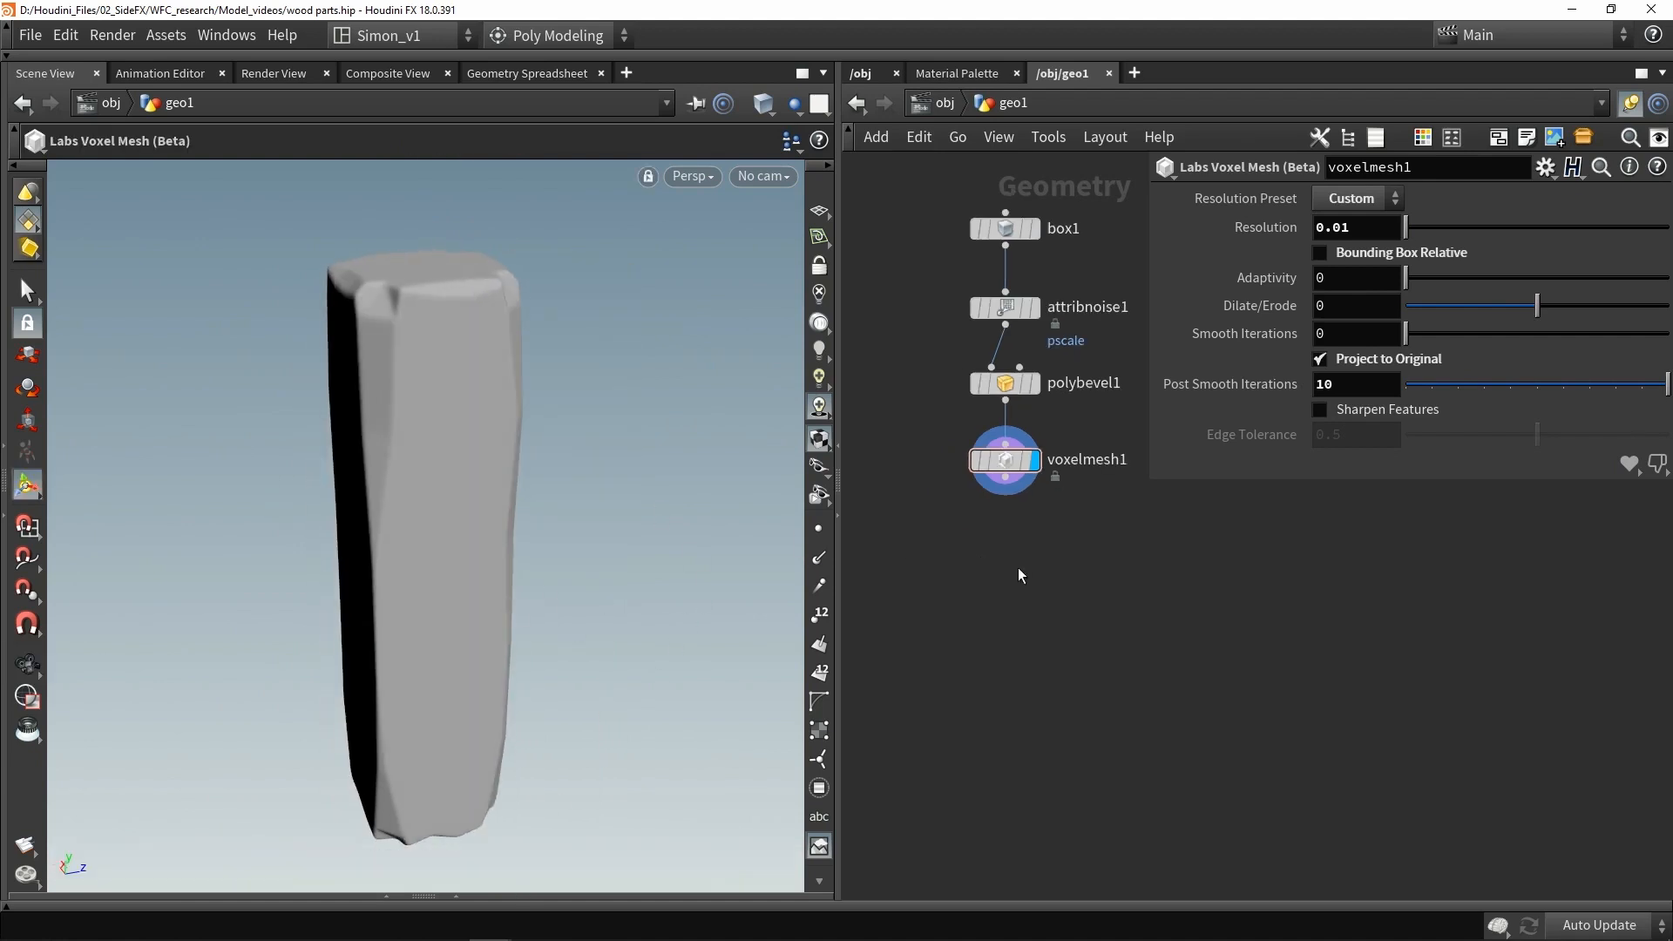
{"action": "key", "text": "Tab"}
{"action": "type", "text": "vop"}
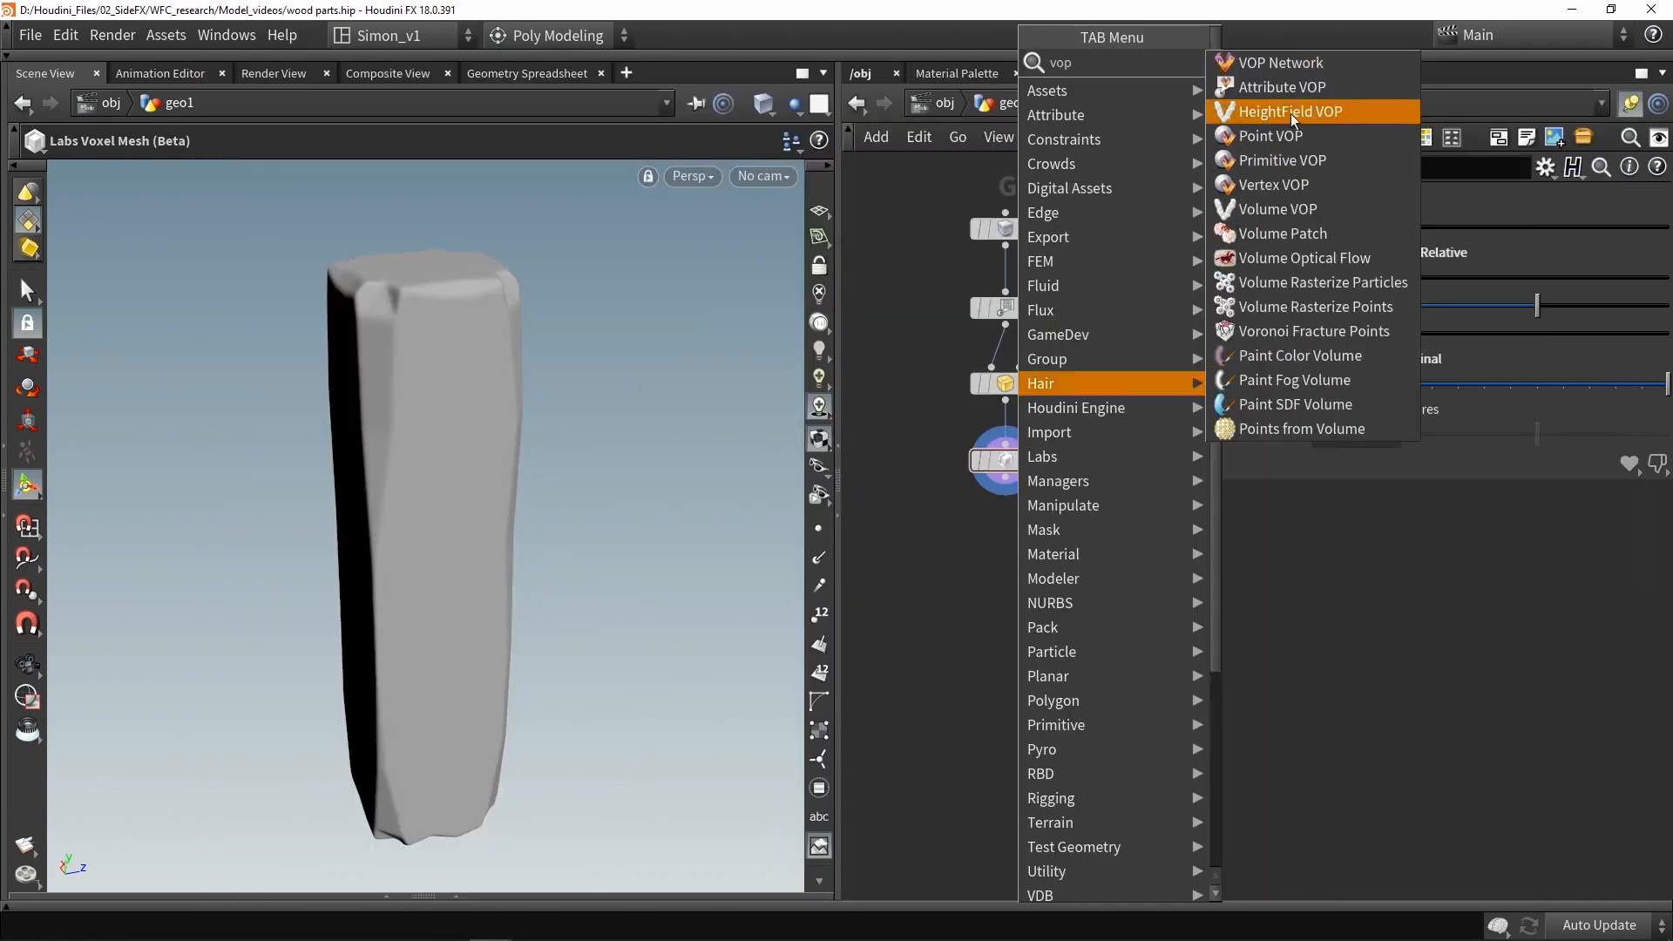
{"action": "left_click", "coordinate": [1282, 87]}
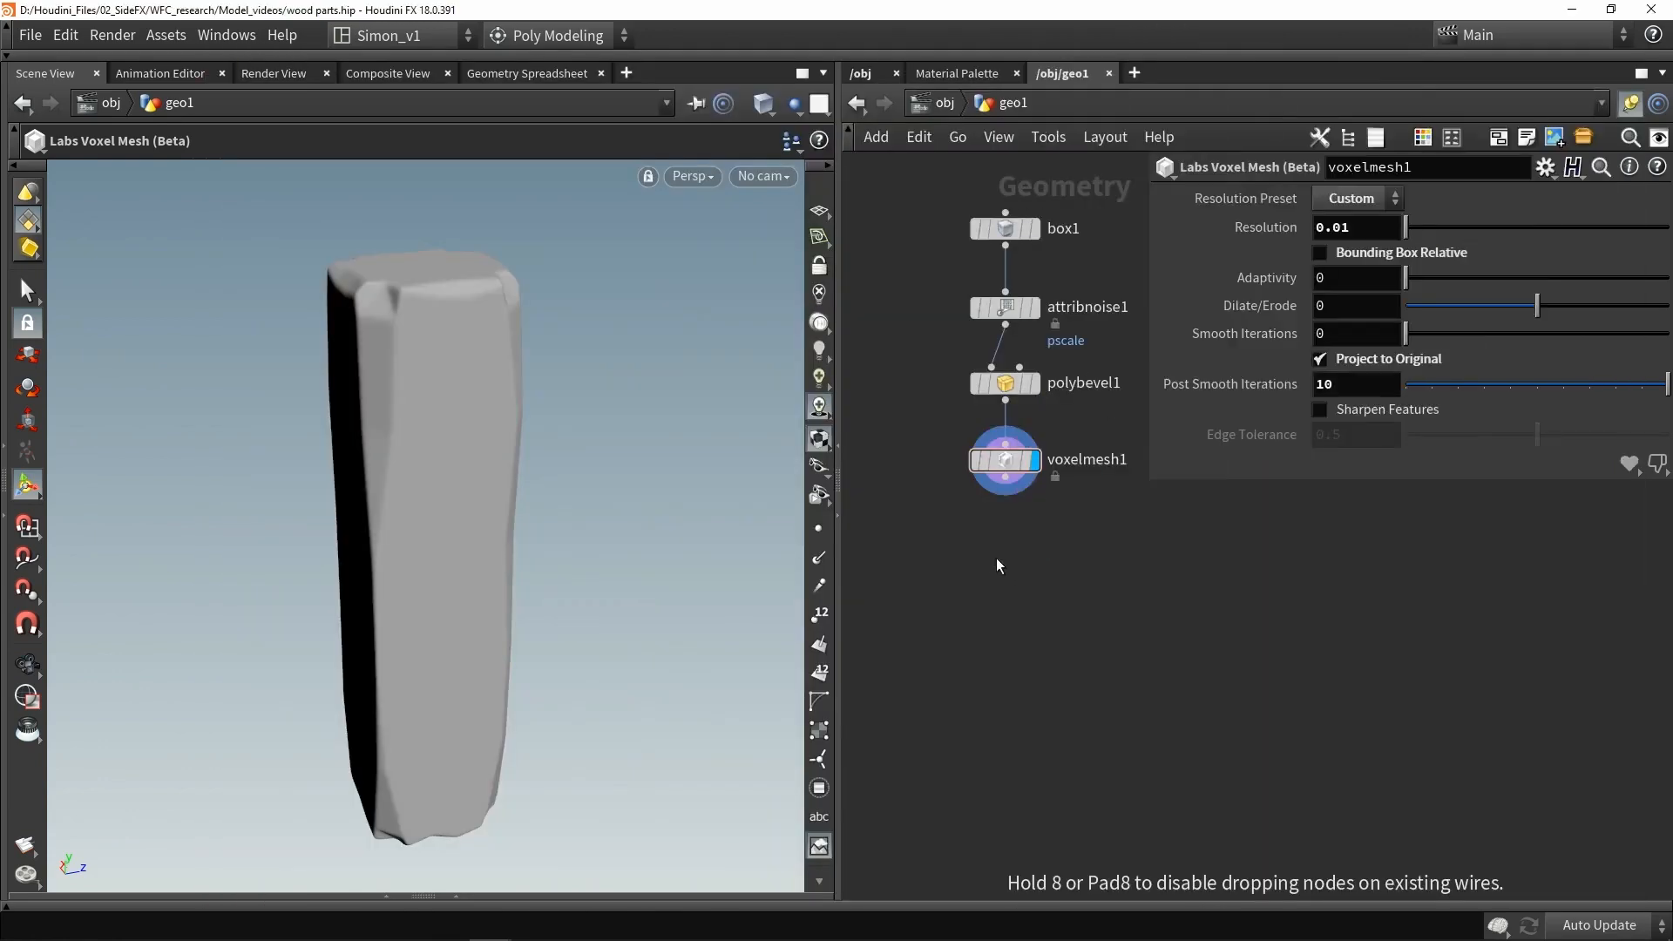
{"action": "left_click", "coordinate": [1002, 484]}
{"action": "mouse_move", "coordinate": [1008, 478]}
{"action": "left_mouse_down"}
{"action": "mouse_move", "coordinate": [959, 556]}
{"action": "mouse_move", "coordinate": [1012, 565]}
{"action": "left_mouse_up"}
{"action": "double_click", "coordinate": [1021, 563]}
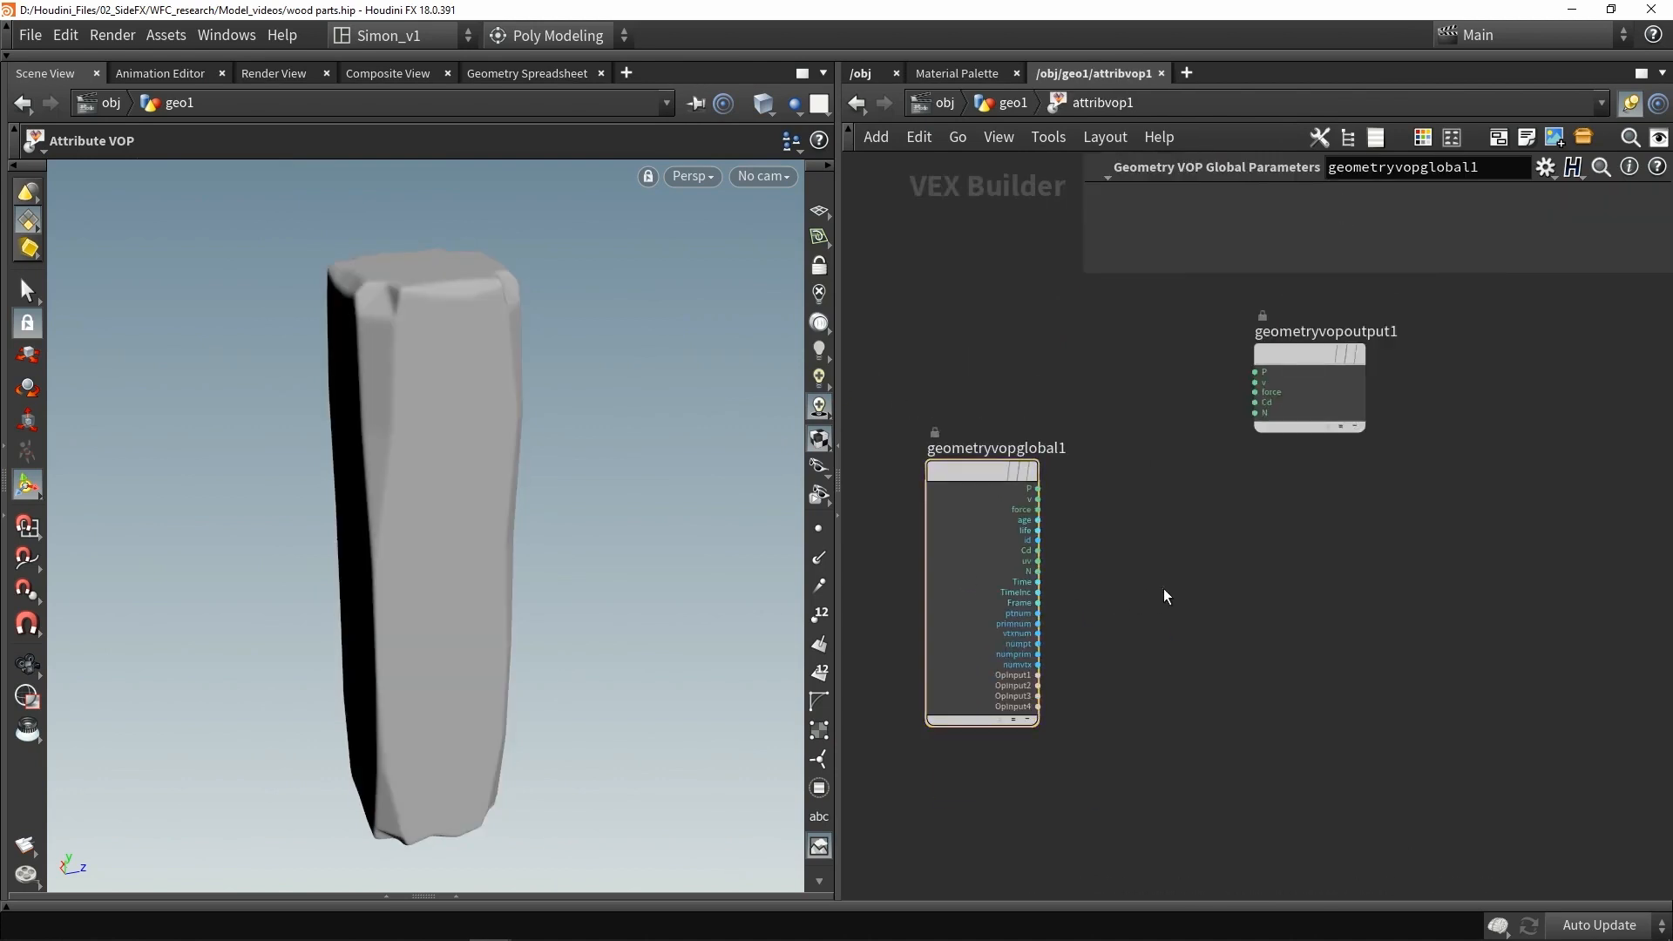
- Add a Veins node inside the Attribute VOP network
{"action": "key", "text": "Tab"}
{"action": "type", "text": "veins"}
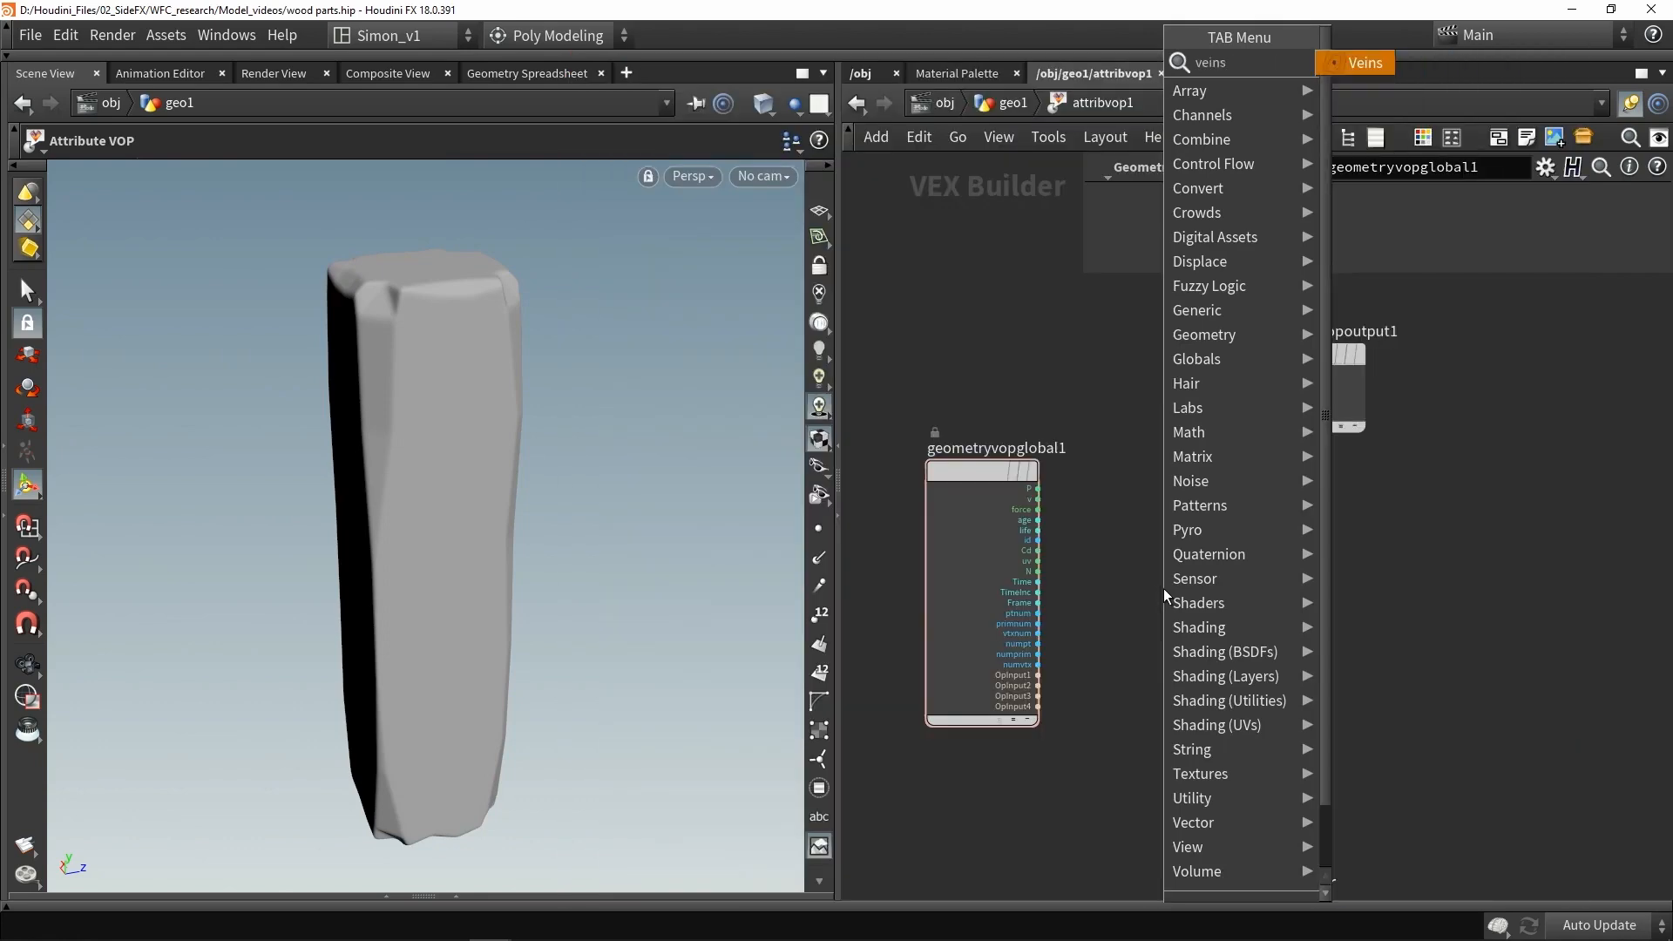
{"action": "key", "text": "Return"}
{"action": "left_click", "coordinate": [1163, 588]}
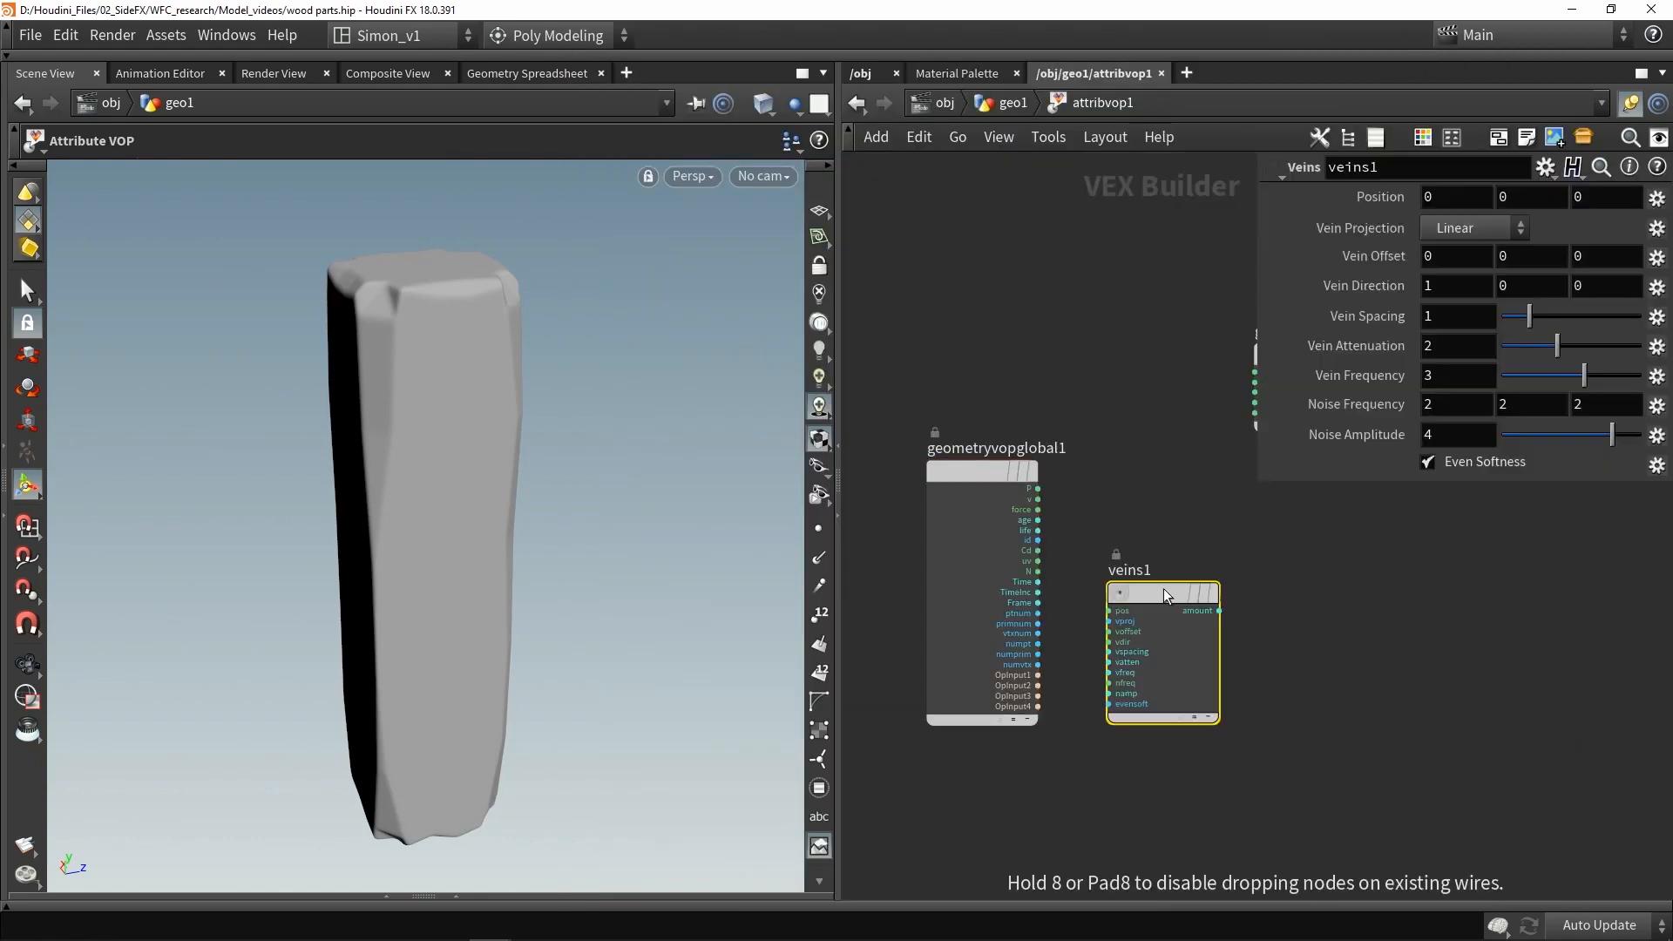
{"action": "left_click_drag", "start_coordinate": [1148, 514], "coordinate": [1148, 509]}
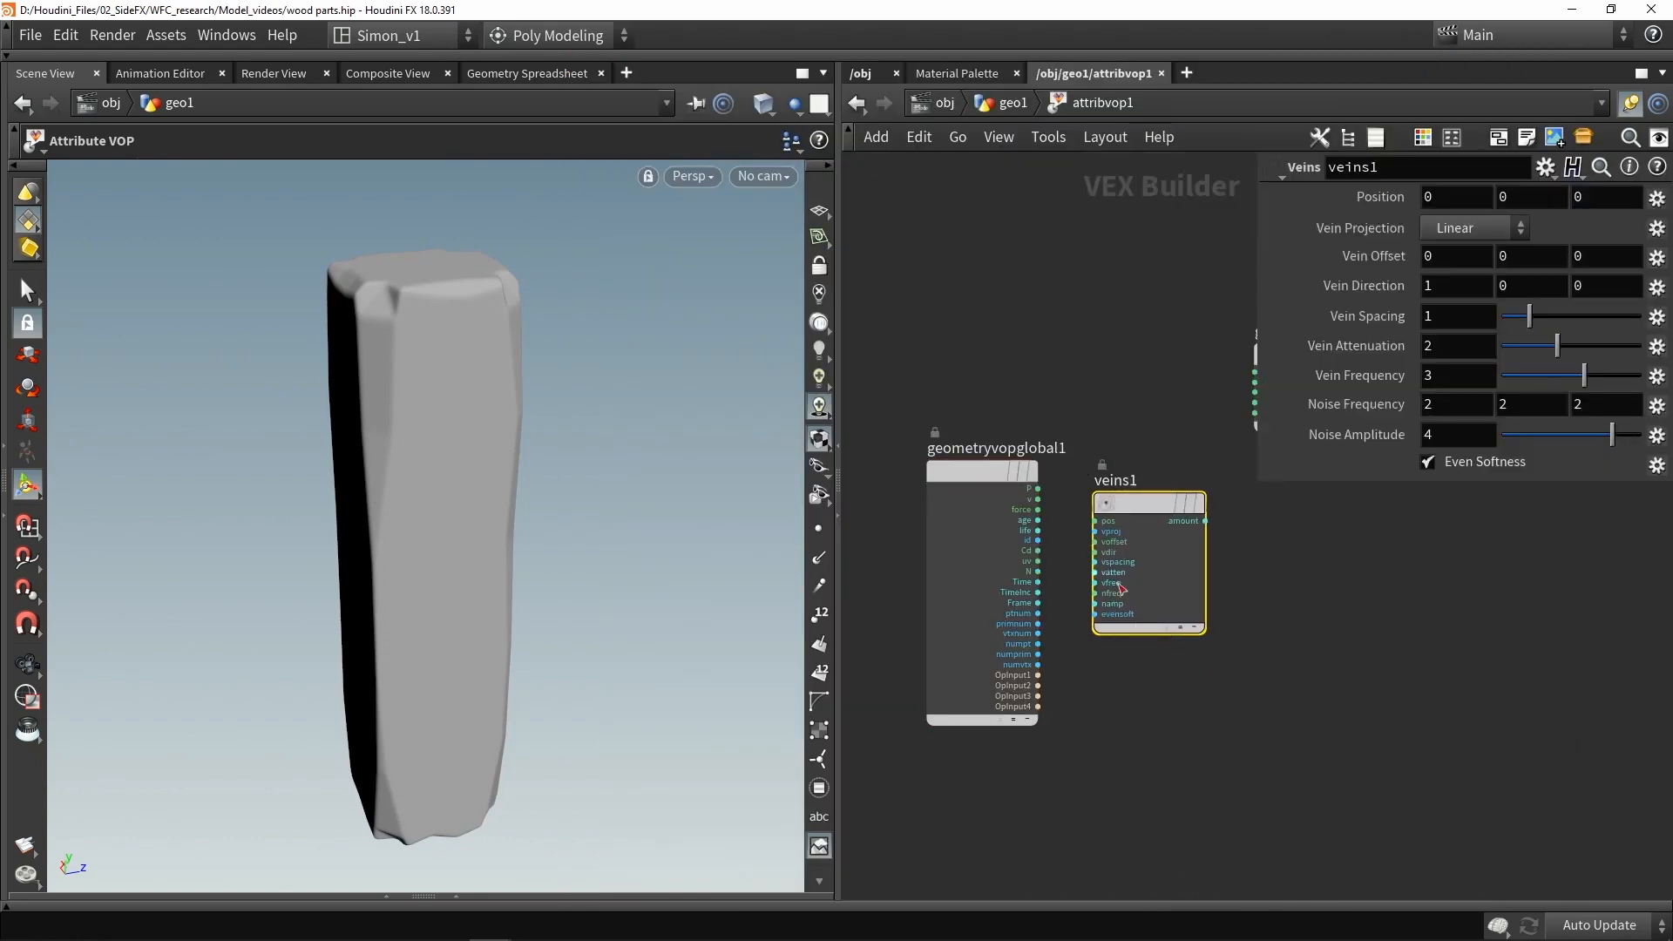
- Connect the global P output to the Veins pos input
{"action": "scroll", "coordinate": [1054, 501], "scroll_direction": "up", "scroll_amount": 2}
{"action": "left_click_drag", "start_coordinate": [1035, 494], "coordinate": [1118, 551]}
{"action": "key", "text": "ctrl+z"}
{"action": "left_click_drag", "start_coordinate": [1036, 495], "coordinate": [1084, 542]}
{"action": "scroll", "coordinate": [1090, 549], "scroll_direction": "down", "scroll_amount": 3}
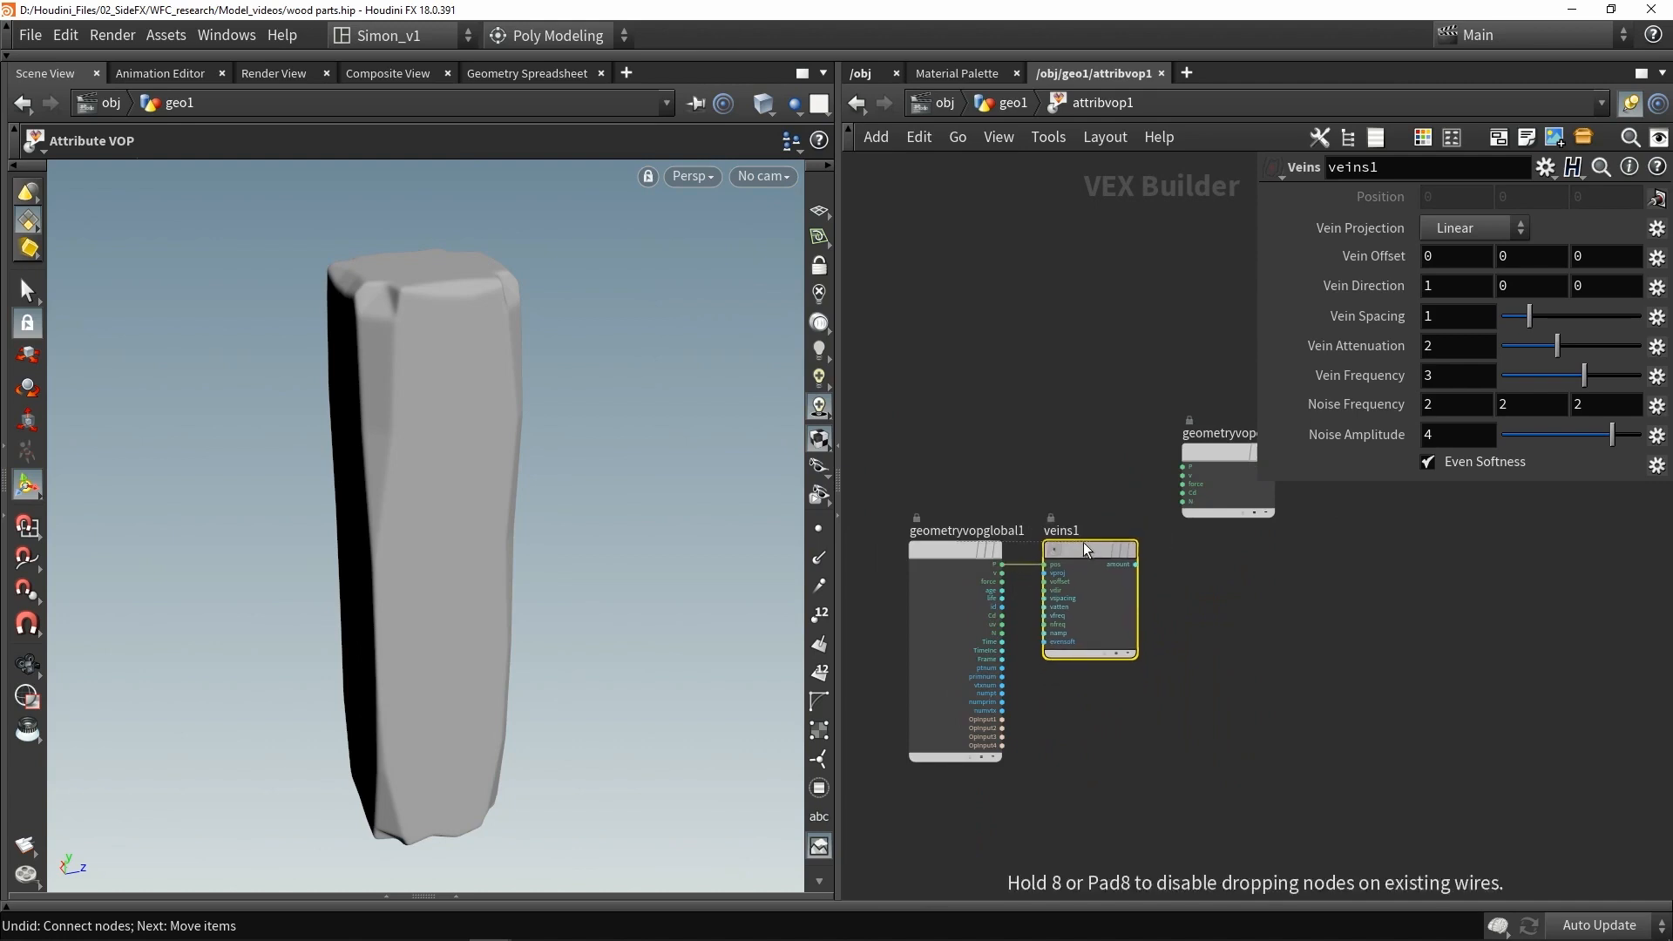
- Connect the Veins amount output to the output node's Cd input
{"action": "middle_click_drag", "start_coordinate": [1088, 455], "coordinate": [1028, 503]}
{"action": "scroll", "coordinate": [1030, 504], "scroll_direction": "down", "scroll_amount": 1}
{"action": "scroll", "coordinate": [1120, 564], "scroll_direction": "up", "scroll_amount": 4}
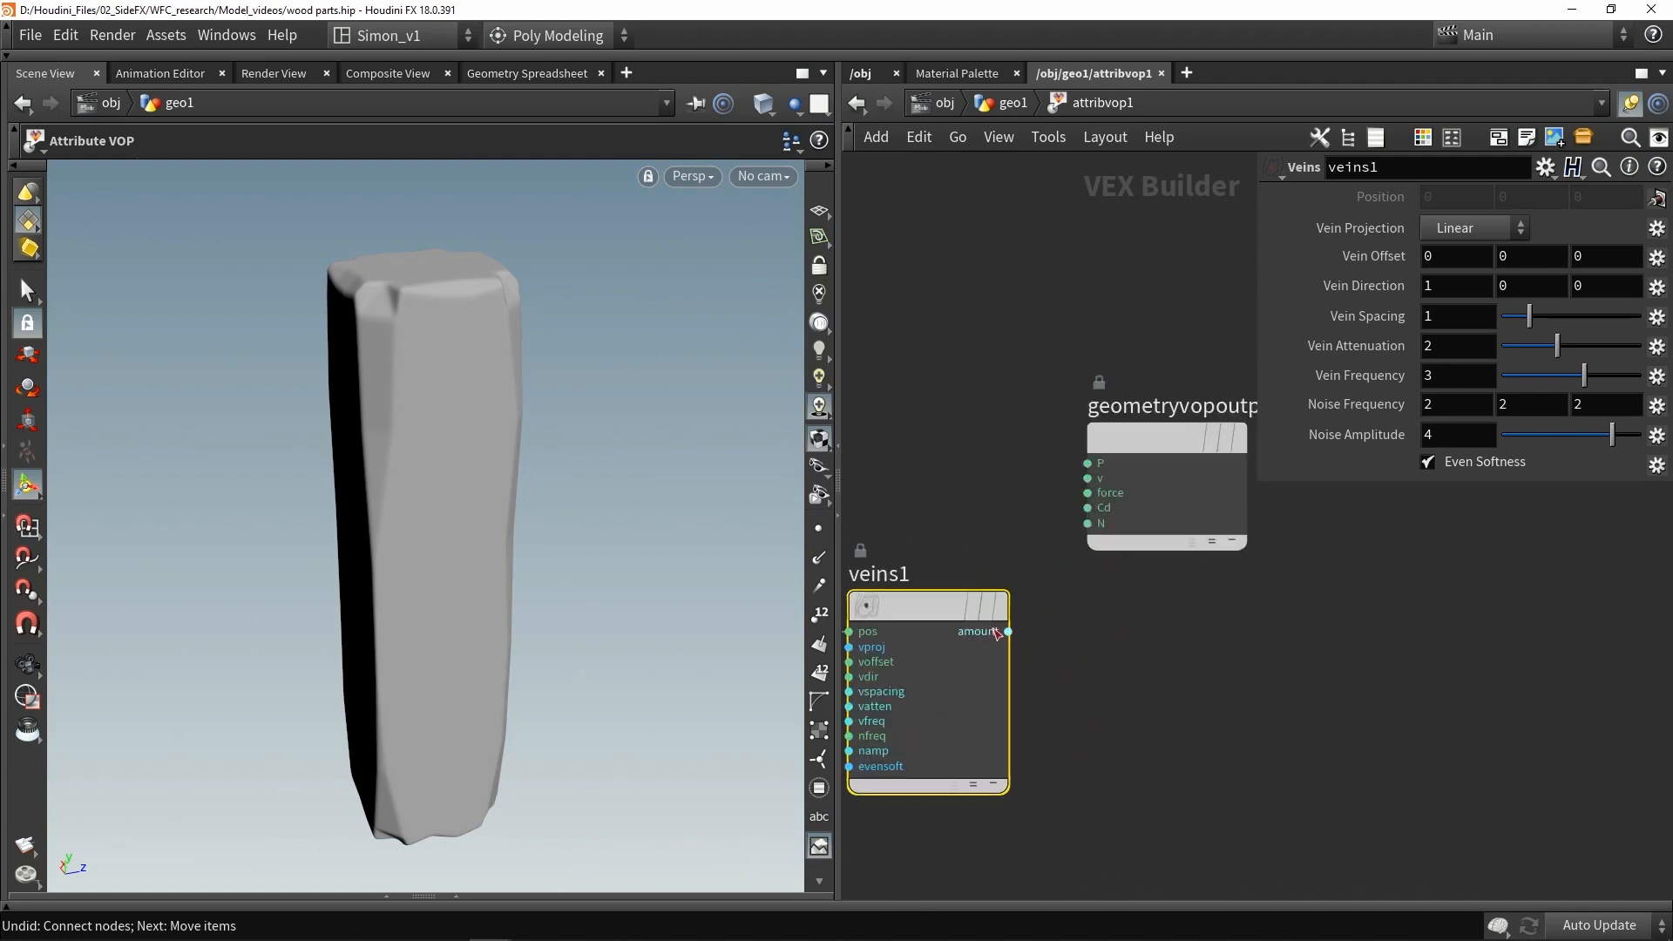
{"action": "left_click_drag", "start_coordinate": [1008, 632], "coordinate": [1073, 510]}
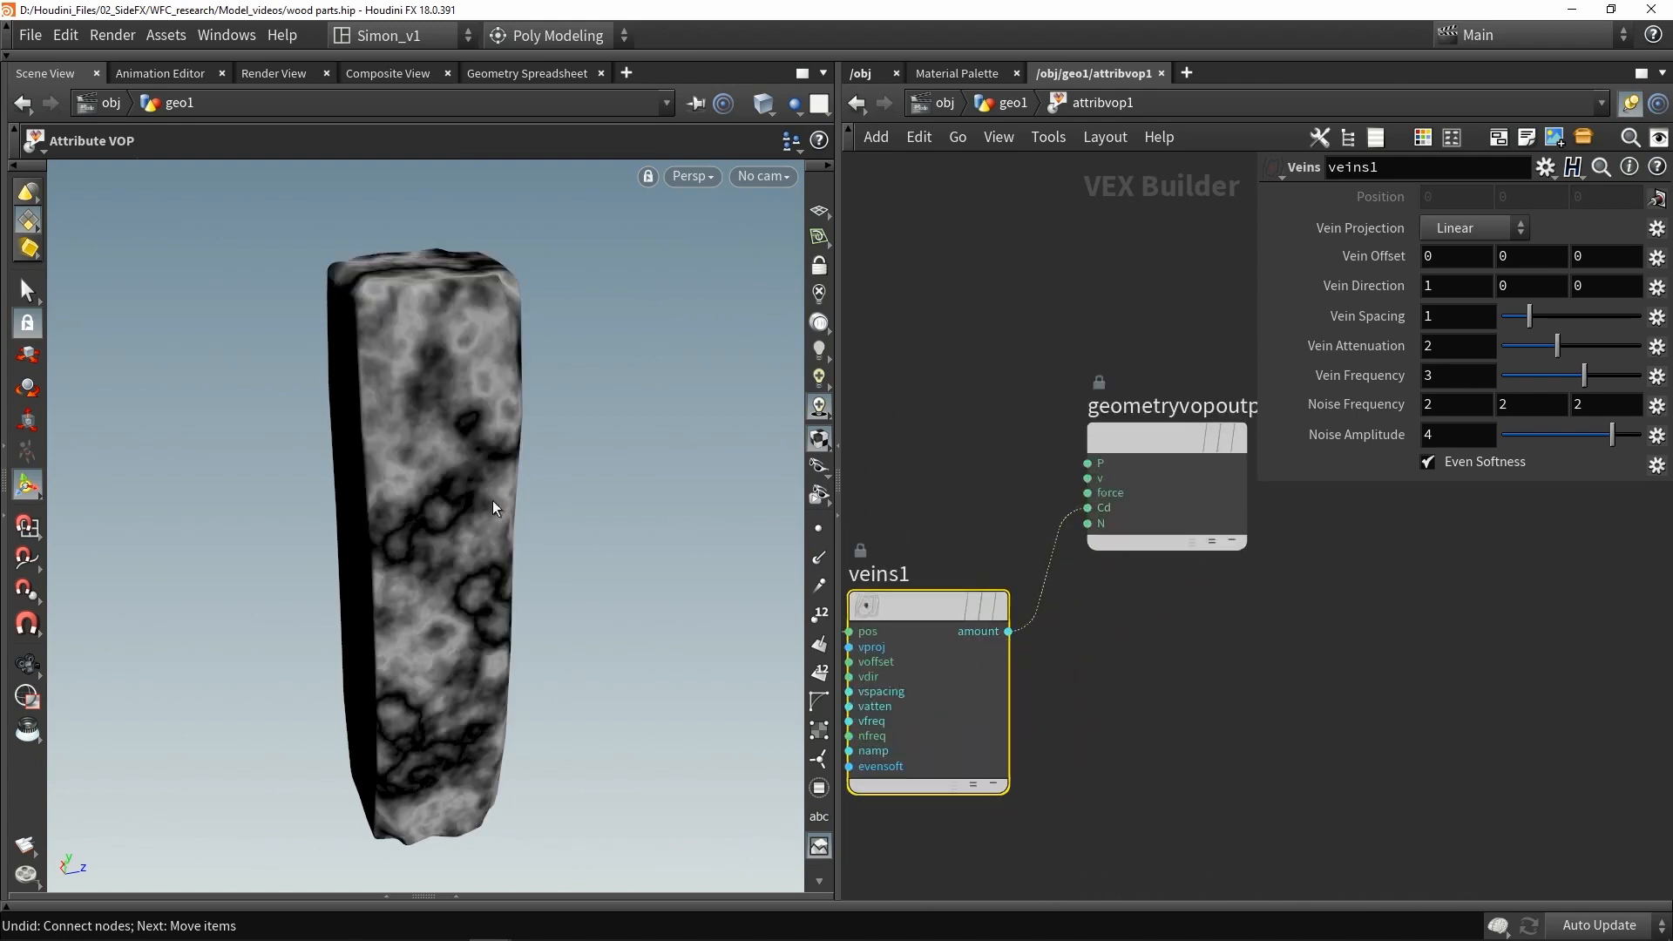
- Set the Veins projection to Cylindrical
{"action": "left_click_drag", "start_coordinate": [493, 500], "coordinate": [540, 453]}
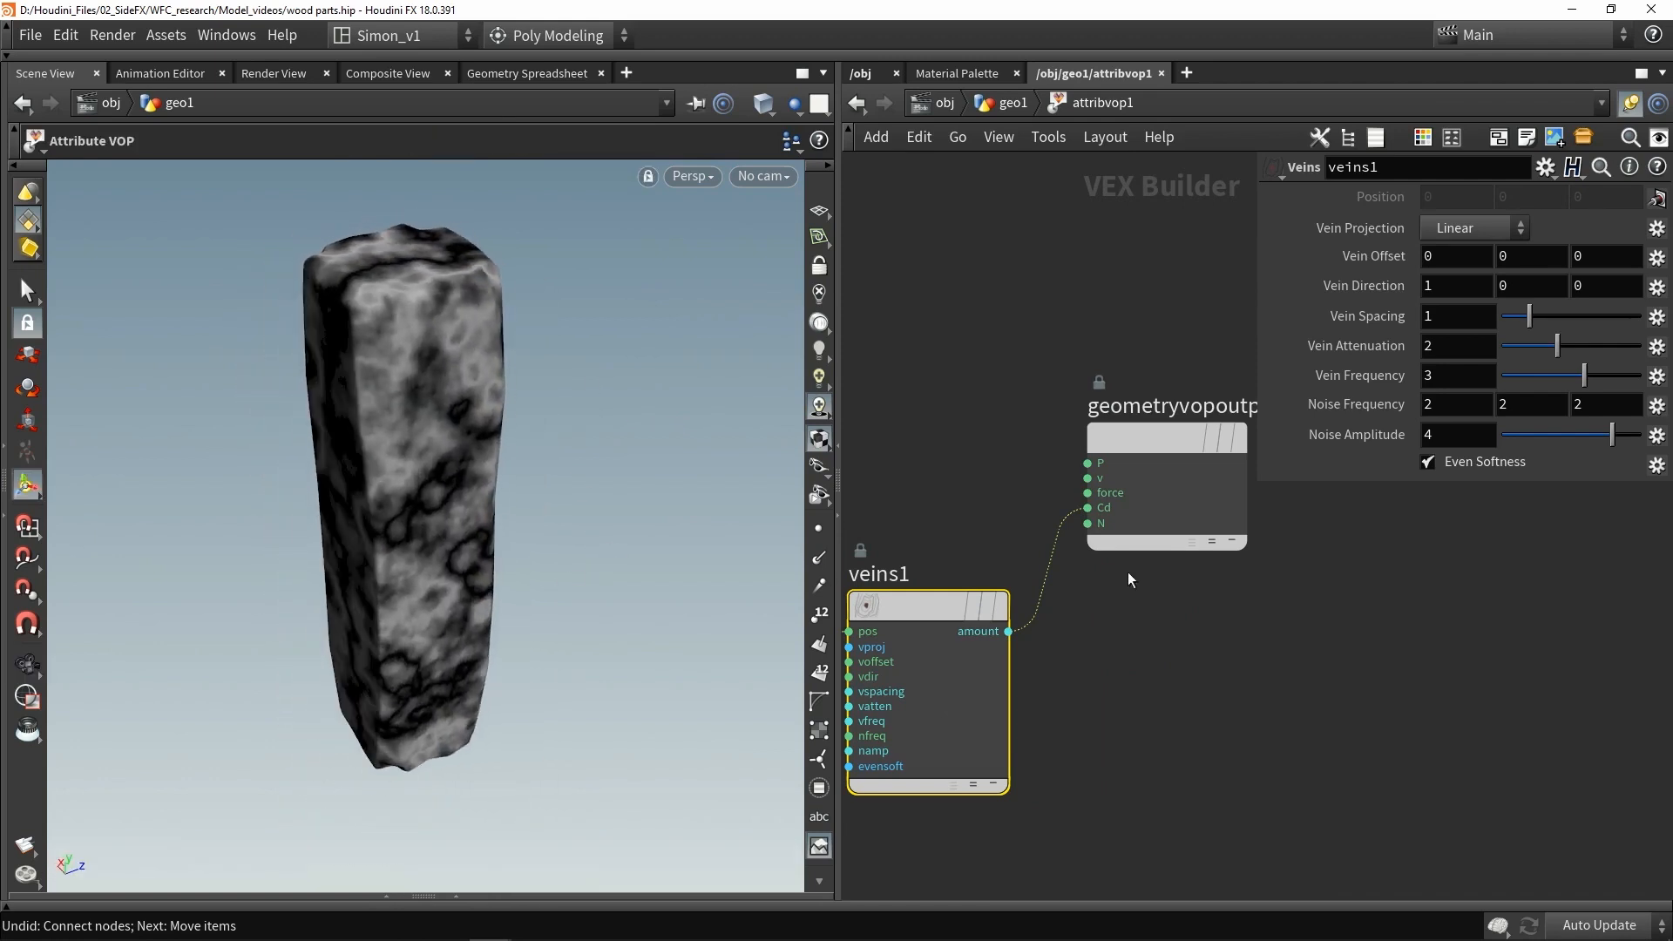
{"action": "middle_click_drag", "start_coordinate": [998, 575], "coordinate": [1151, 519]}
{"action": "scroll", "coordinate": [1152, 518], "scroll_direction": "down", "scroll_amount": 2}
{"action": "middle_click_drag", "start_coordinate": [1124, 747], "coordinate": [1131, 645]}
{"action": "scroll", "coordinate": [1131, 645], "scroll_direction": "down", "scroll_amount": 1}
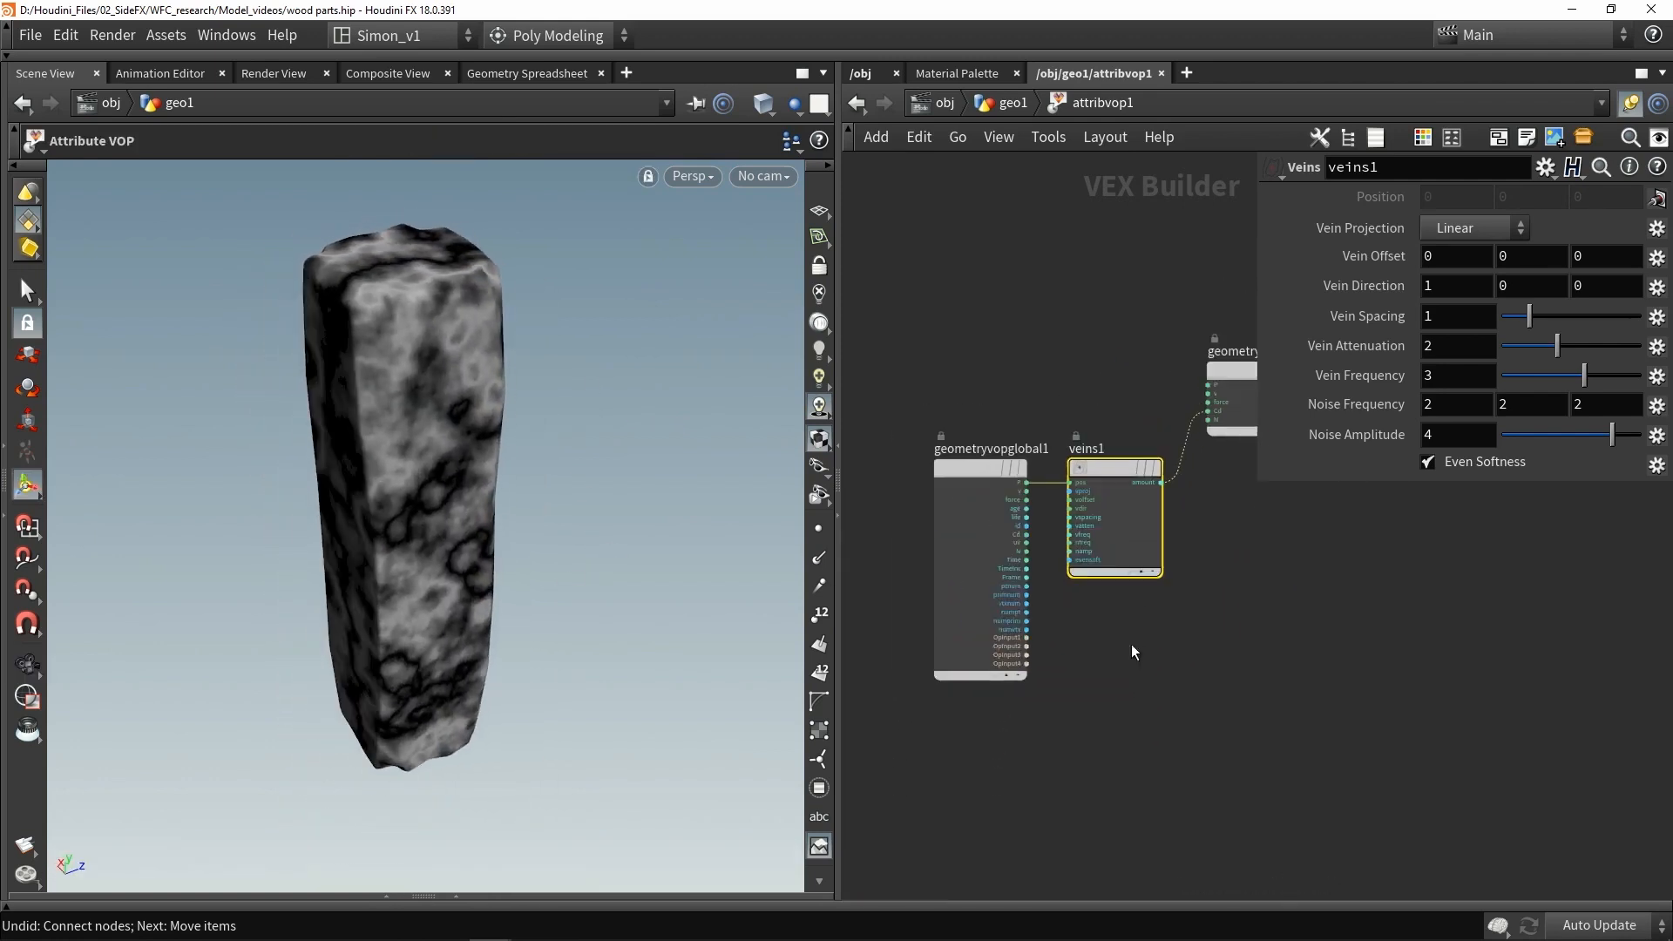
{"action": "left_click_drag", "start_coordinate": [1133, 702], "coordinate": [937, 375]}
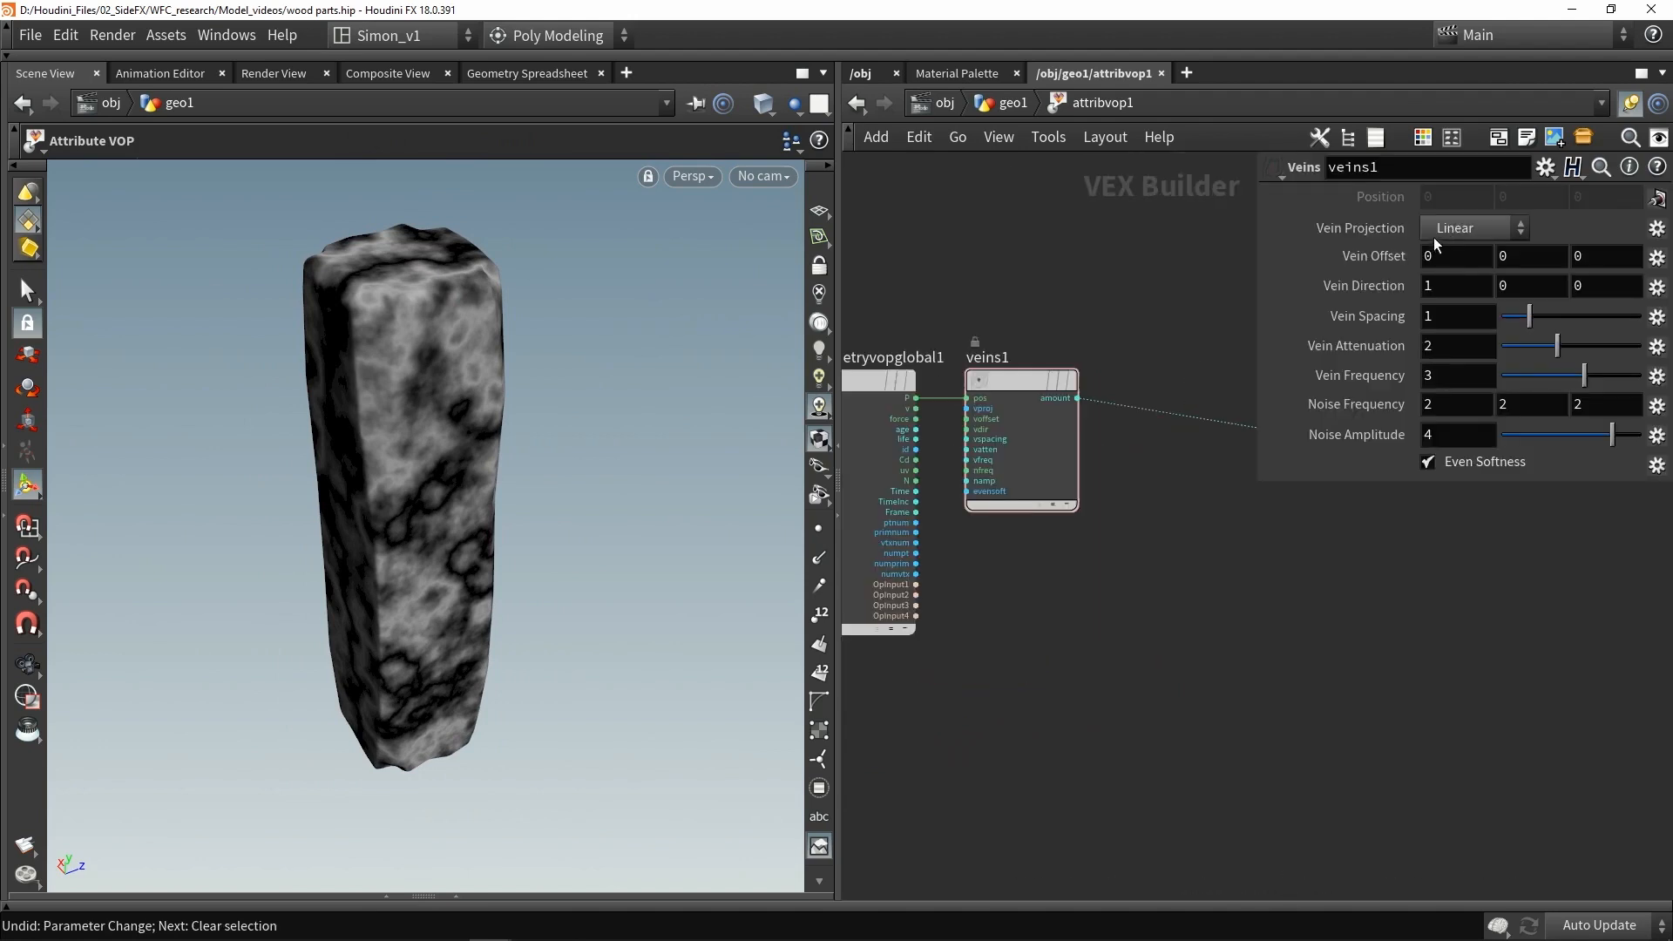
{"action": "left_click", "coordinate": [1449, 227]}
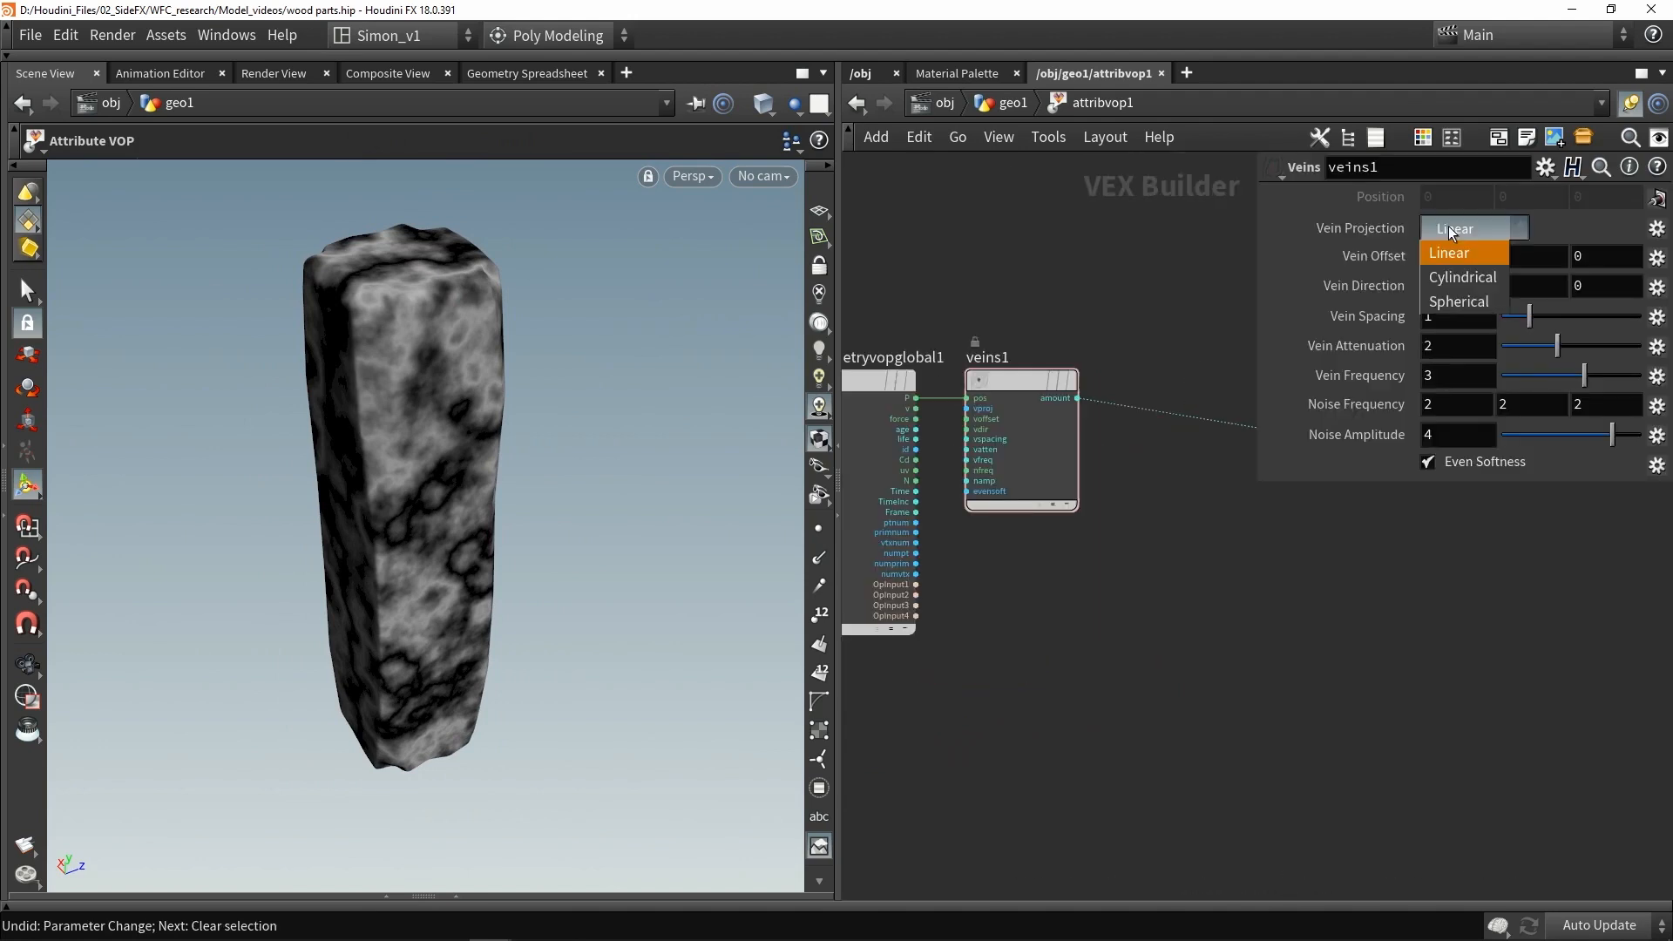
{"action": "left_click", "coordinate": [1457, 279]}
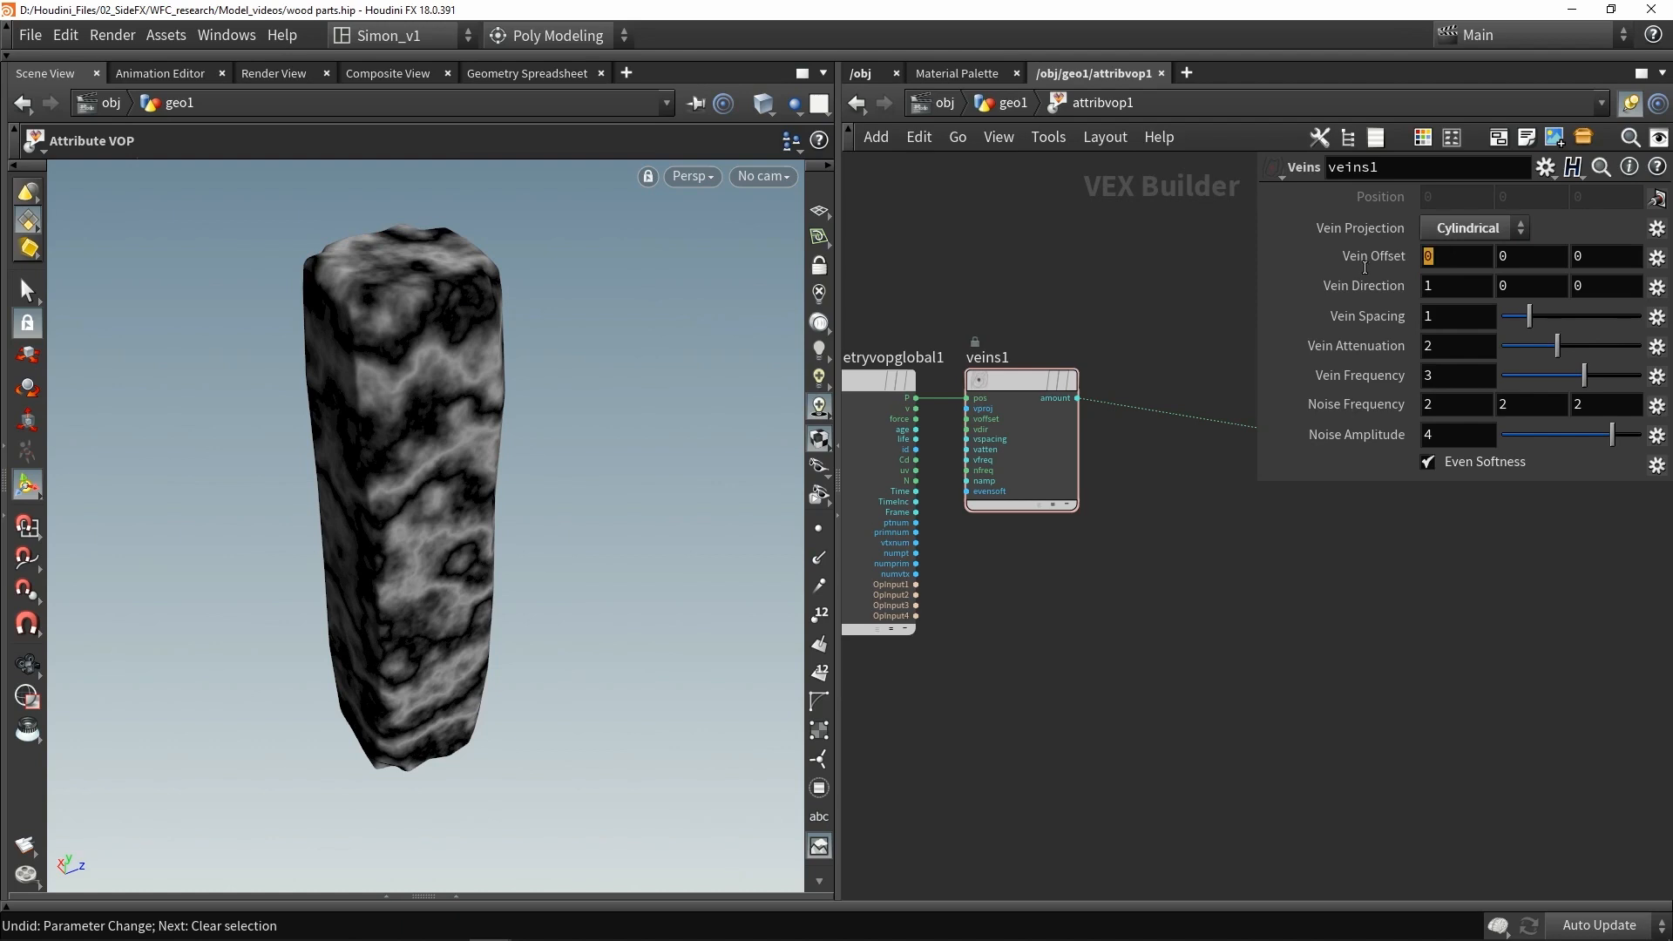
- Set the Vein Offset to 0.5, 0, -0.8
{"action": "type", "text": "0.5"}
{"action": "key", "text": "Return"}
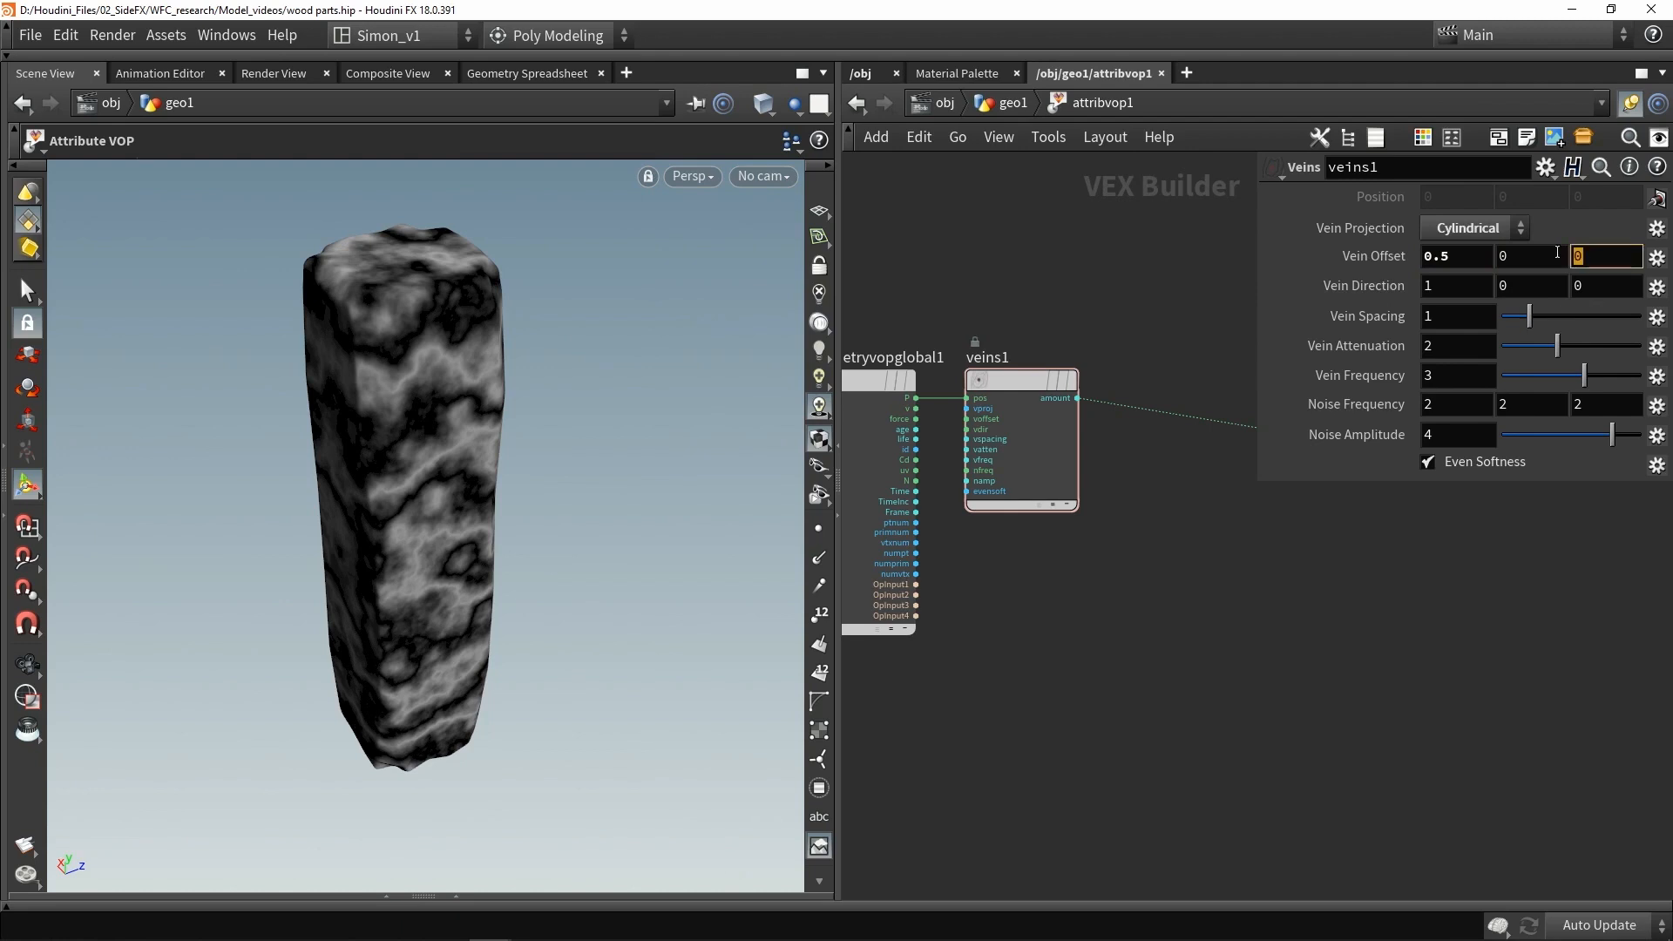
{"action": "key", "text": "Return"}
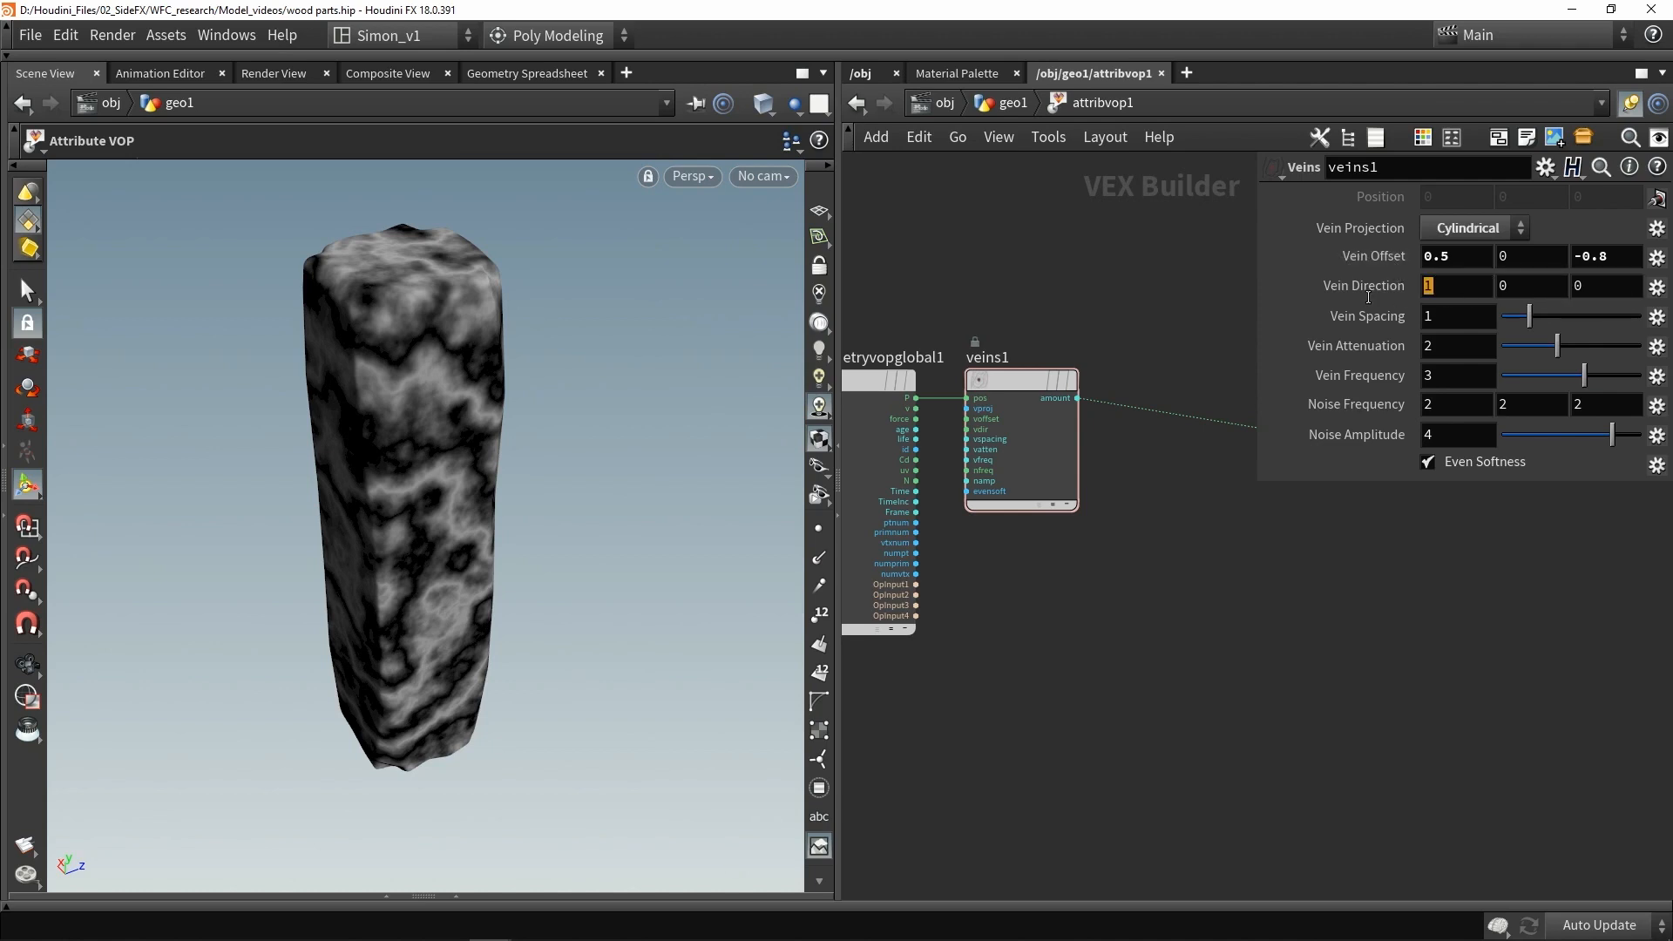
- Set the Vein Direction to 0, 1, 0
{"action": "type", "text": "0"}
{"action": "double_click", "coordinate": [1518, 286]}
{"action": "type", "text": "1"}
{"action": "key", "text": "Return"}
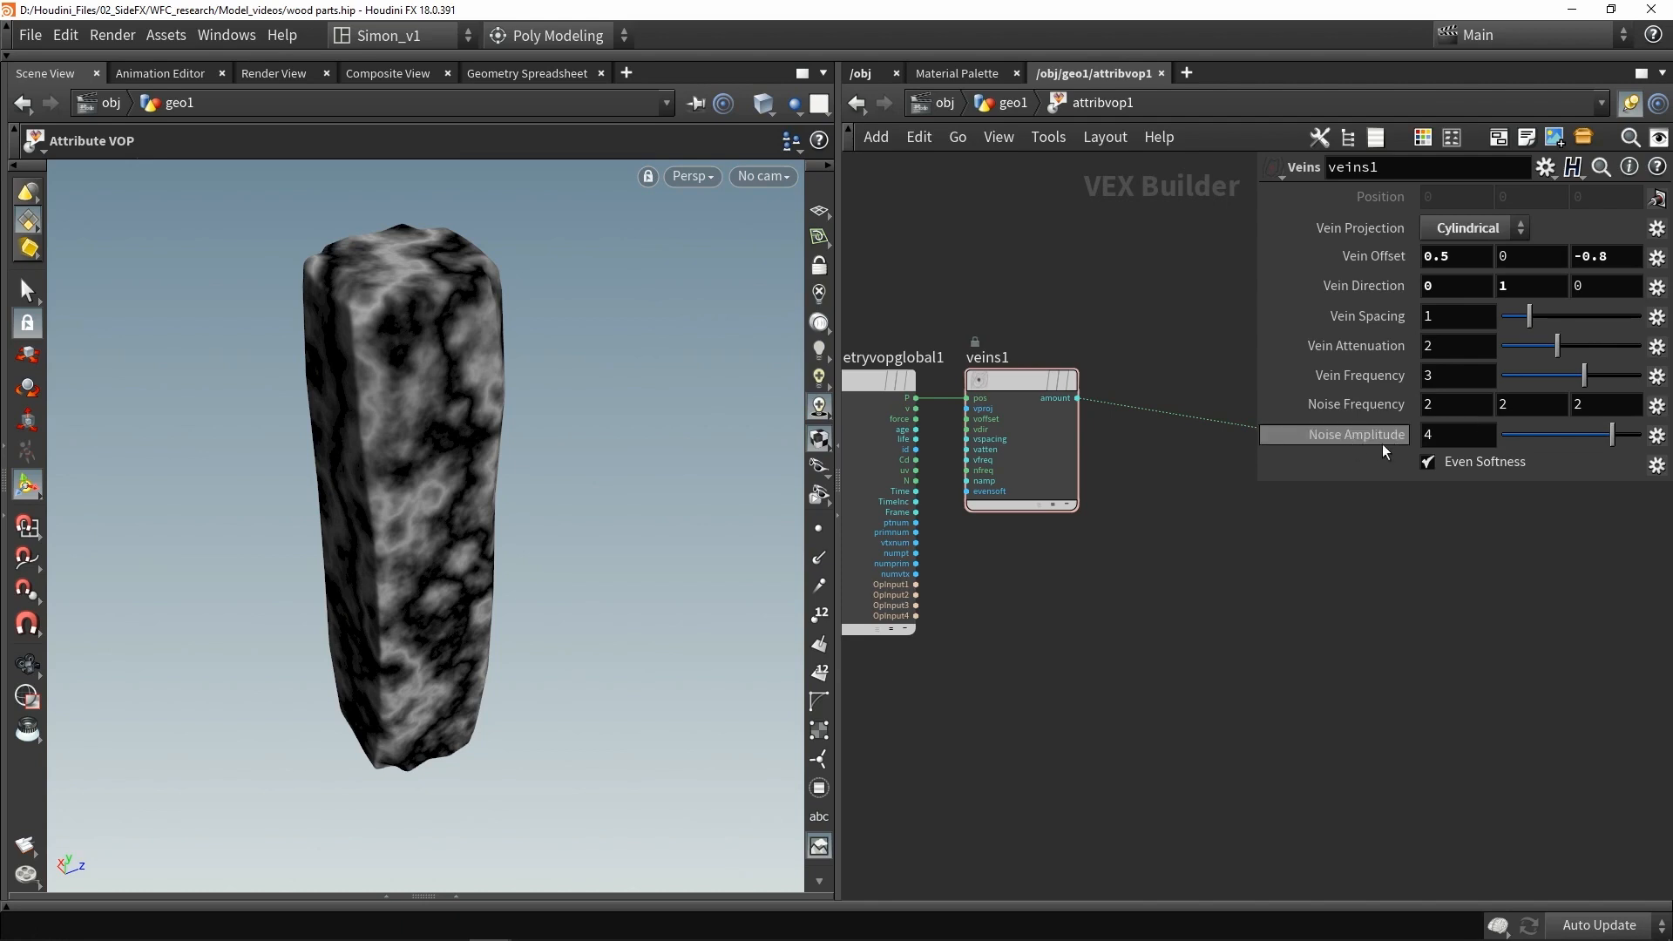
- Set the Veins Noise Amplitude to 1.3
{"action": "left_click_drag", "start_coordinate": [1612, 434], "coordinate": [1518, 431]}
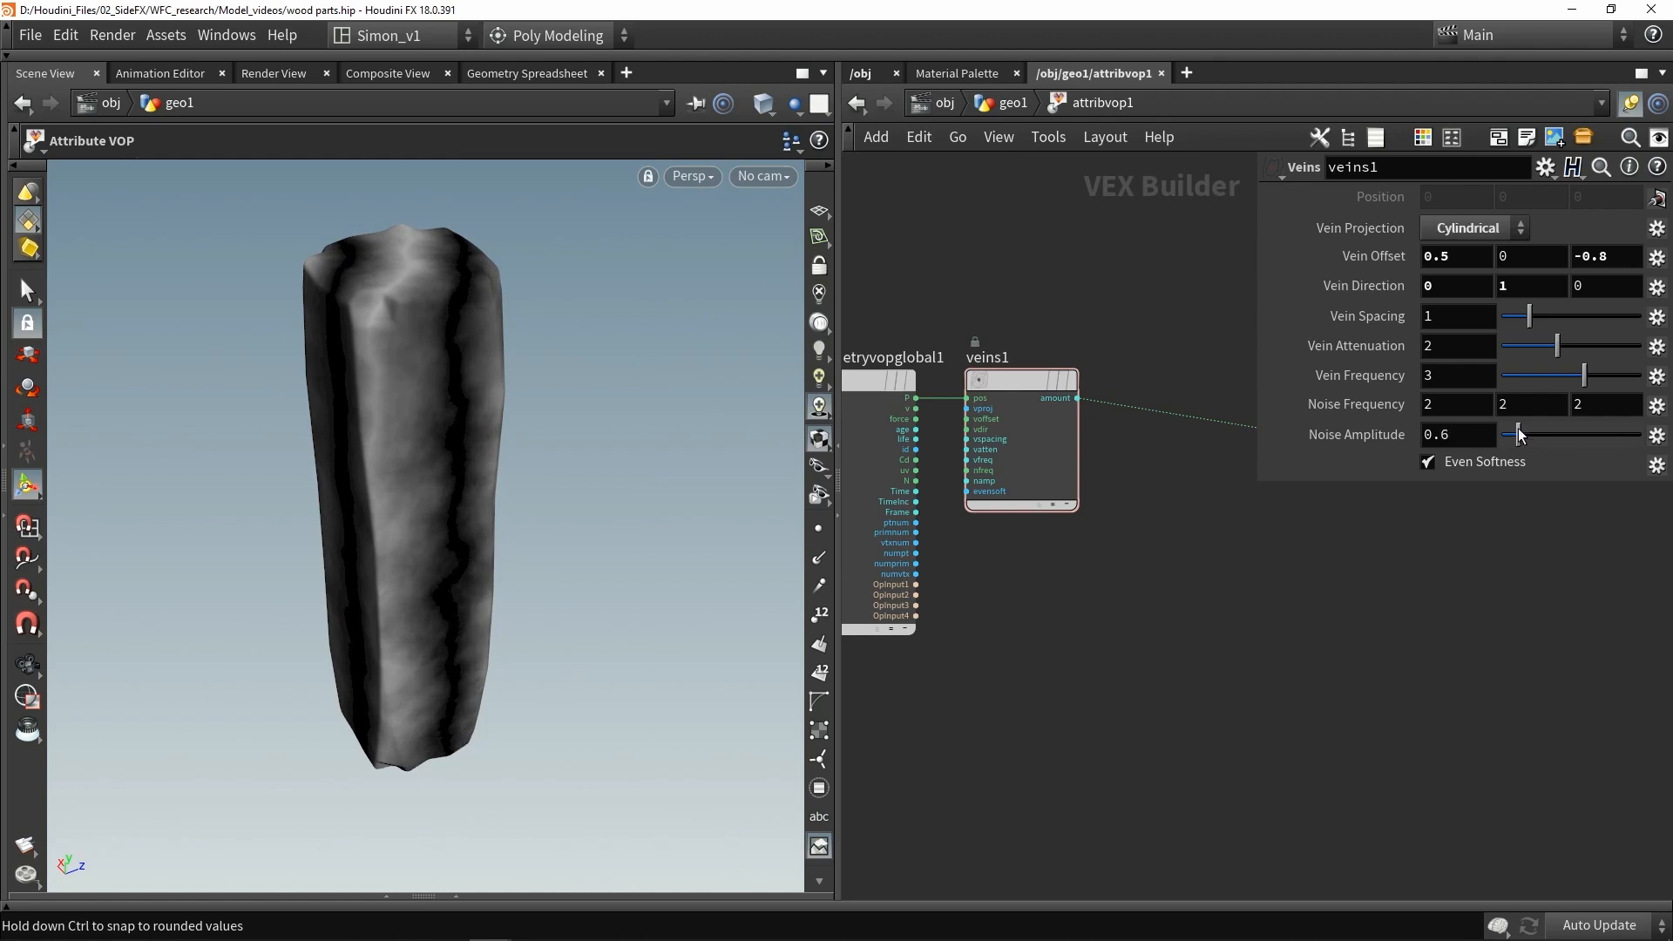
{"action": "left_click_drag", "start_coordinate": [414, 431], "coordinate": [454, 366], "text": "alt"}
{"action": "left_click_drag", "start_coordinate": [321, 643], "coordinate": [374, 448], "text": "alt"}
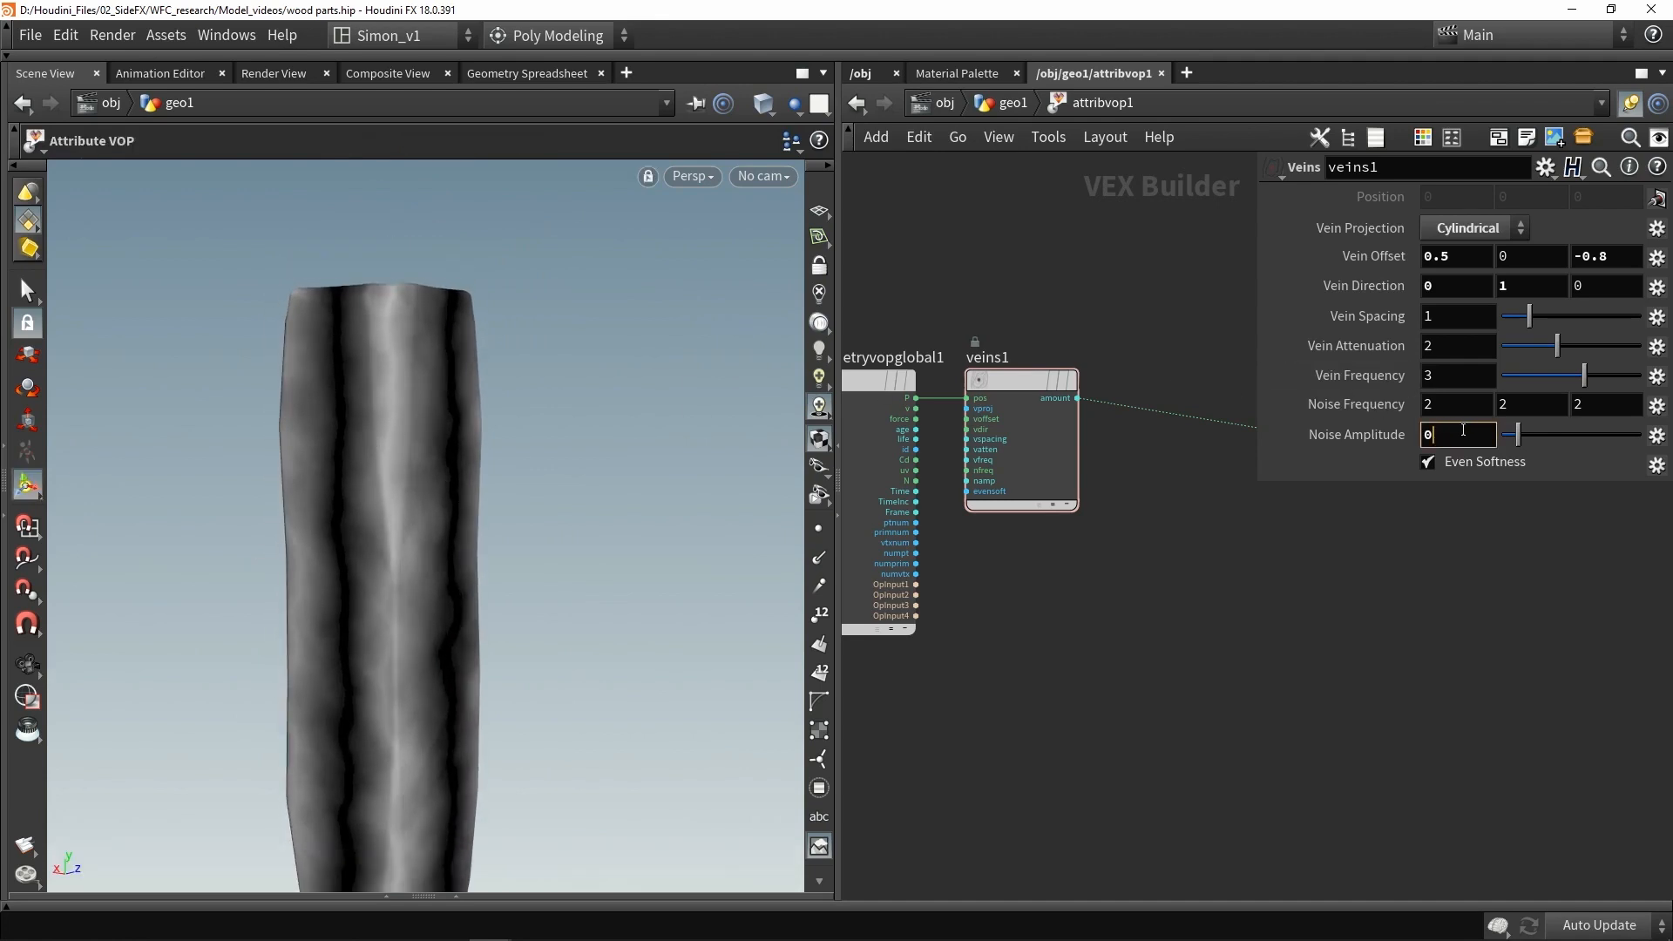
{"action": "key", "text": "Return"}
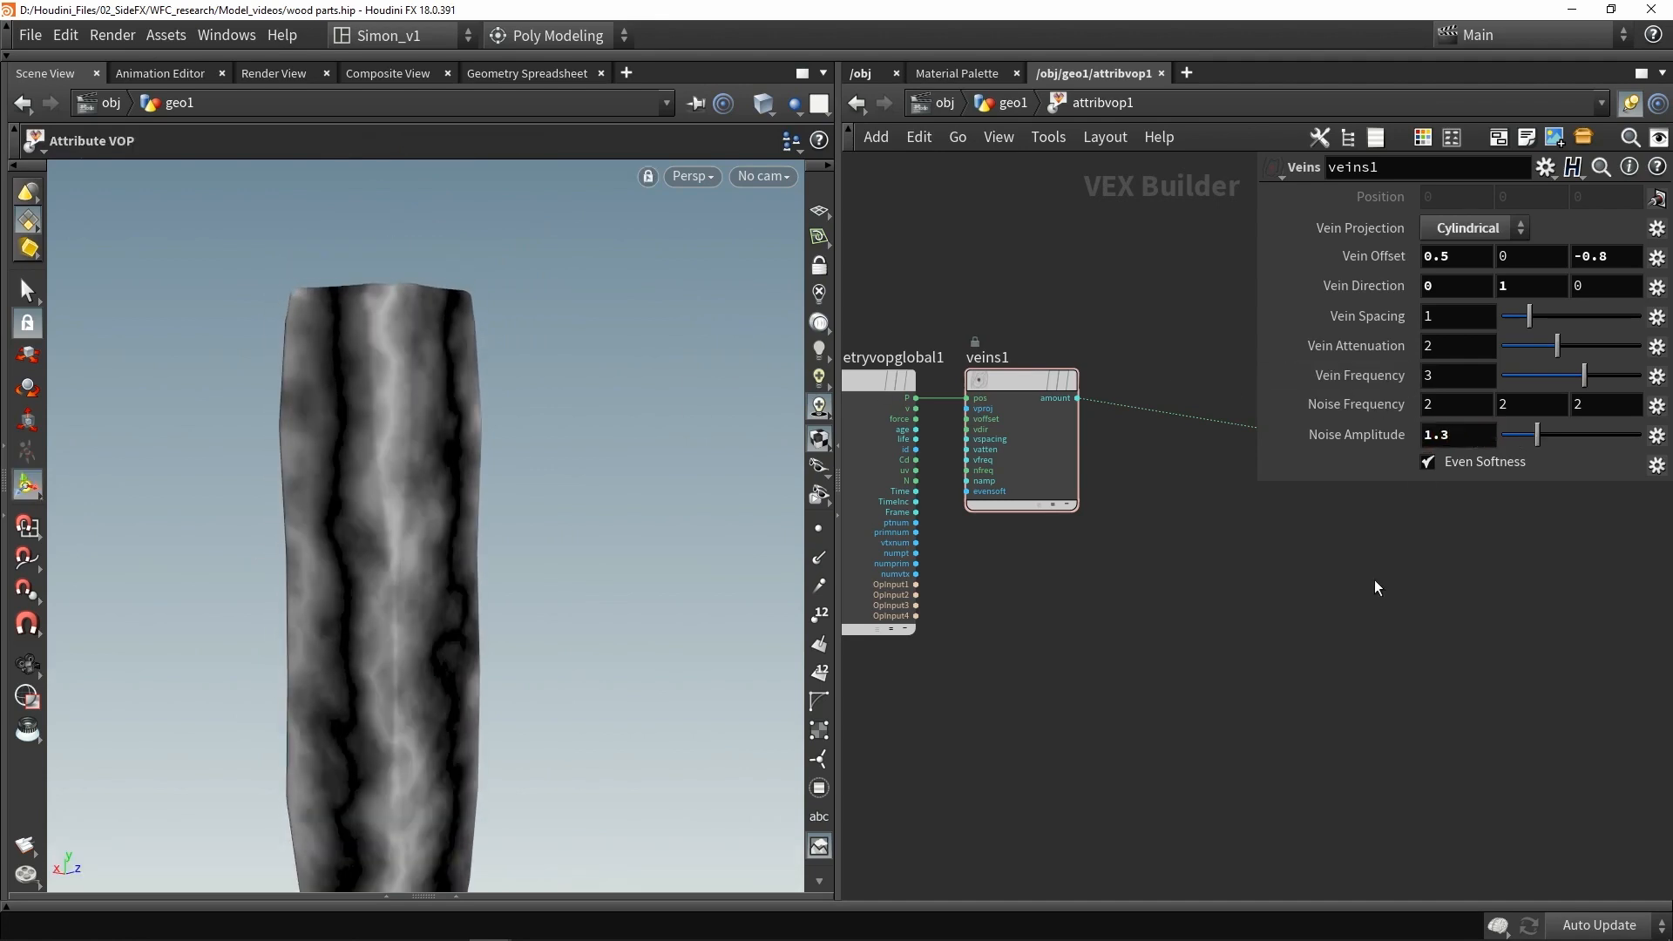
- Set the Veins Vein Spacing to 2.8
{"action": "left_click_drag", "start_coordinate": [562, 473], "coordinate": [523, 462], "text": "alt"}
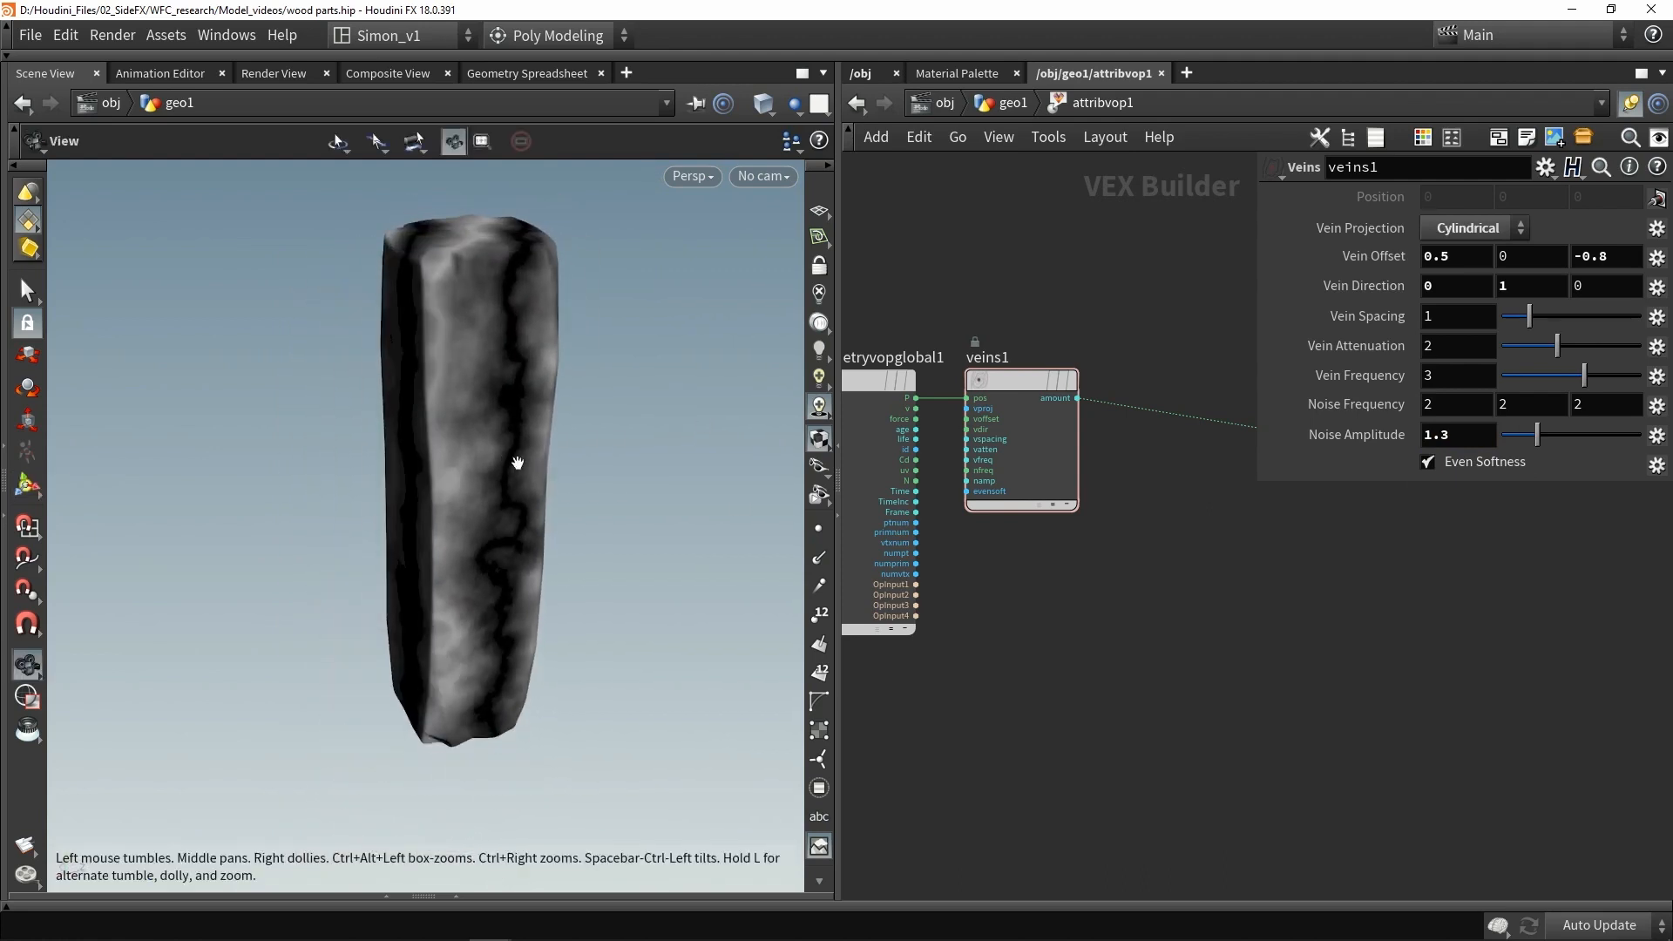
{"action": "left_click_drag", "start_coordinate": [1546, 322], "coordinate": [1581, 327]}
{"action": "key", "text": "Escape"}
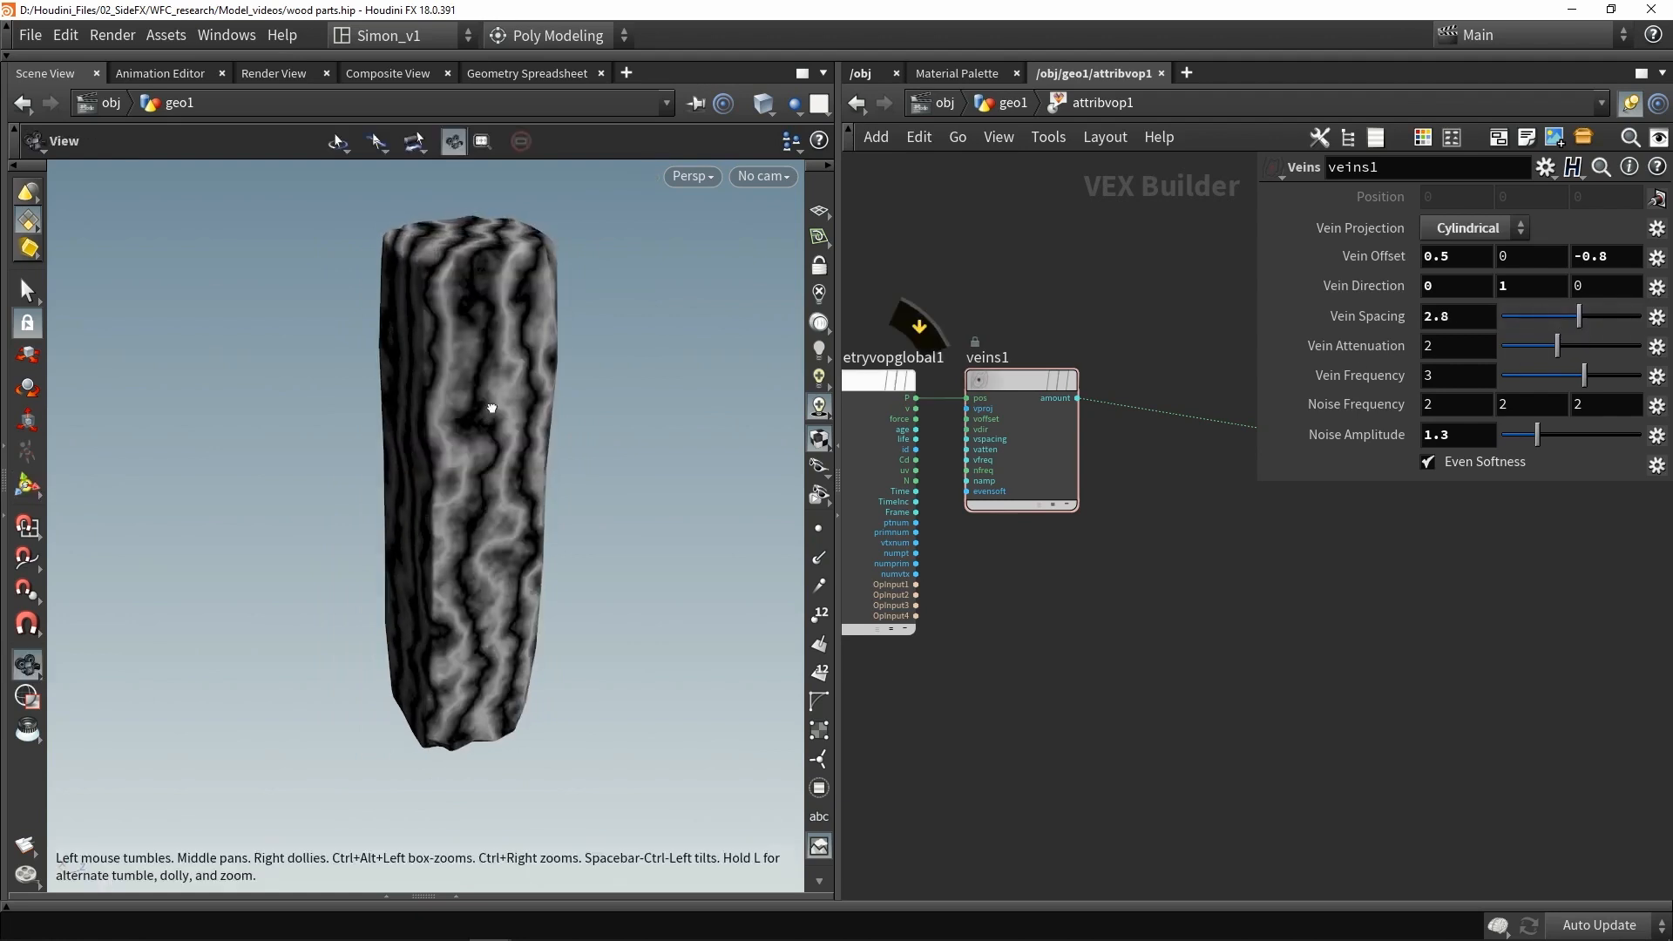
- Set the Veins Noise Amplitude to 0.44
{"action": "left_click_drag", "start_coordinate": [485, 392], "coordinate": [670, 326]}
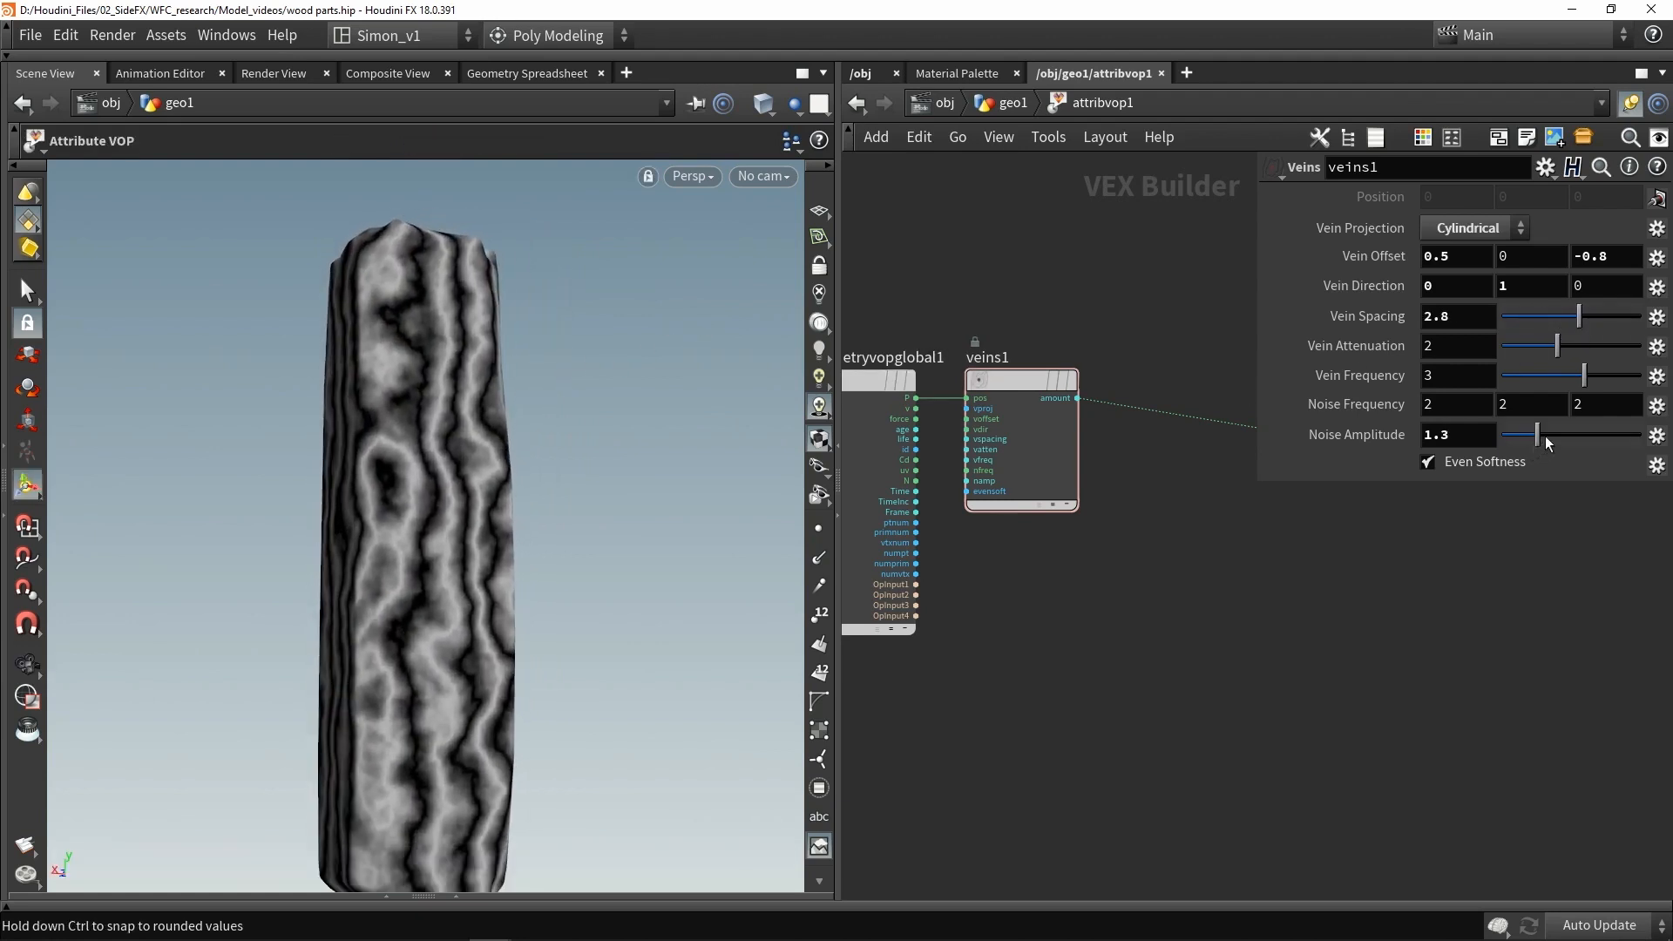
{"action": "mouse_move", "coordinate": [1545, 436]}
{"action": "left_mouse_down"}
{"action": "mouse_move", "coordinate": [1490, 432]}
{"action": "mouse_move", "coordinate": [1515, 431]}
{"action": "left_mouse_up"}
{"action": "left_click_drag", "start_coordinate": [375, 390], "coordinate": [368, 436], "text": "alt"}
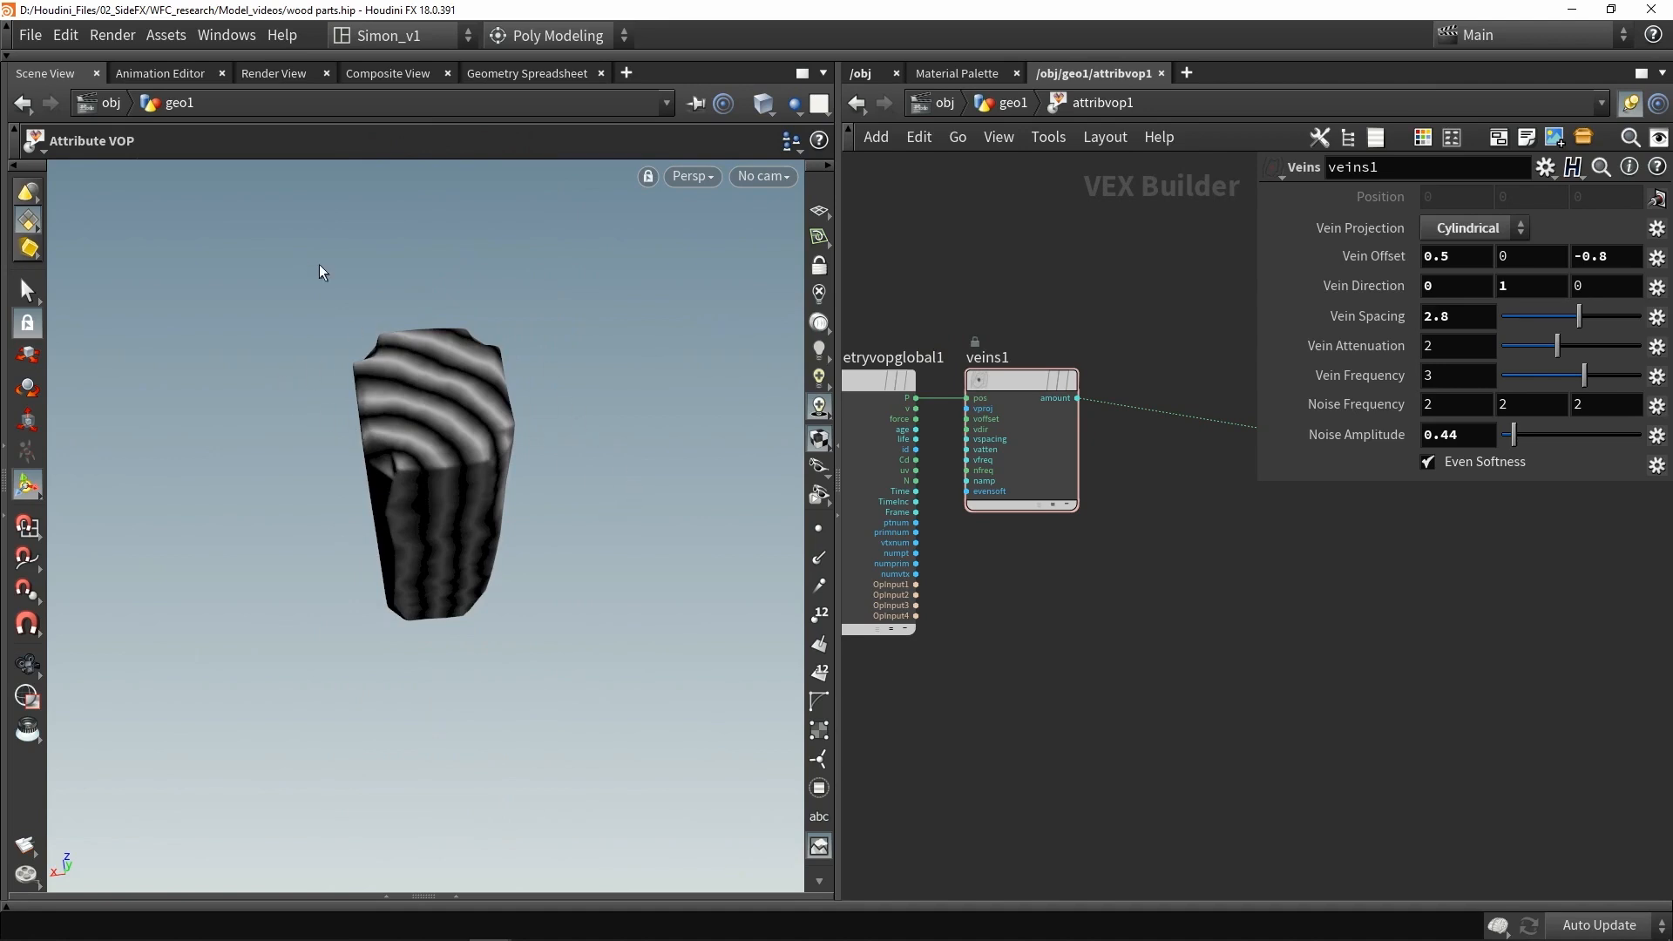
{"action": "key", "text": "ctrl+z"}
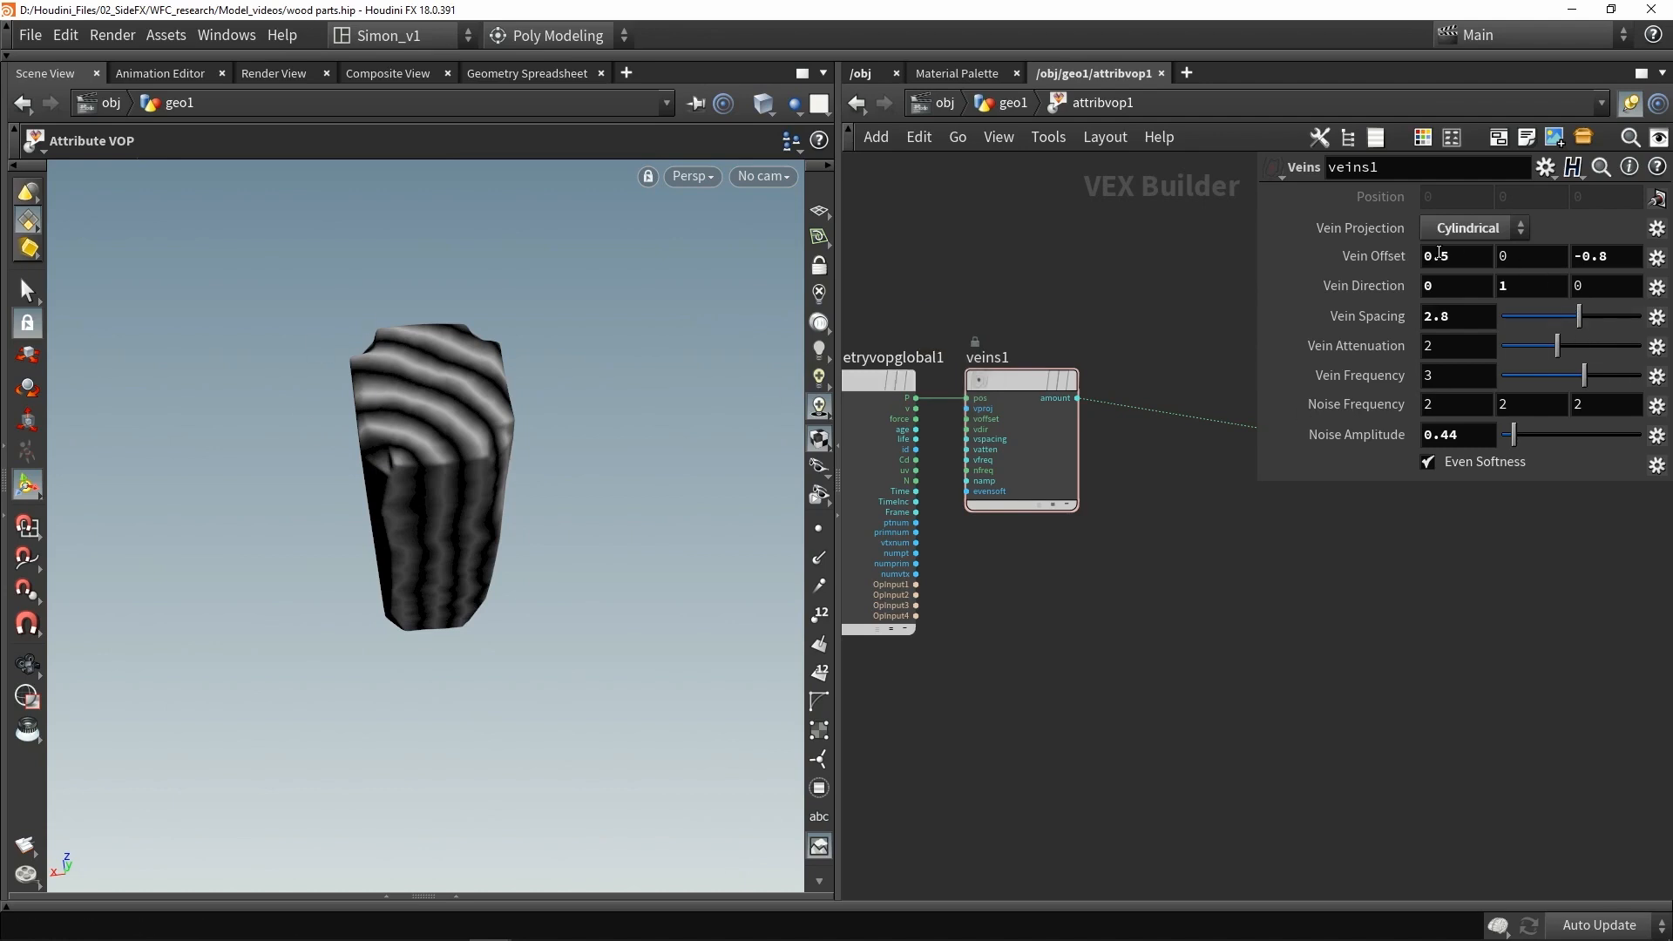
- Try a Vein Offset of 0, 0, 0, then undo the offset change
{"action": "left_click_drag", "start_coordinate": [1457, 258], "coordinate": [1218, 272]}
{"action": "type", "text": "0"}
{"action": "left_click_drag", "start_coordinate": [1620, 258], "coordinate": [1565, 260]}
{"action": "type", "text": "0"}
{"action": "key", "text": "Return"}
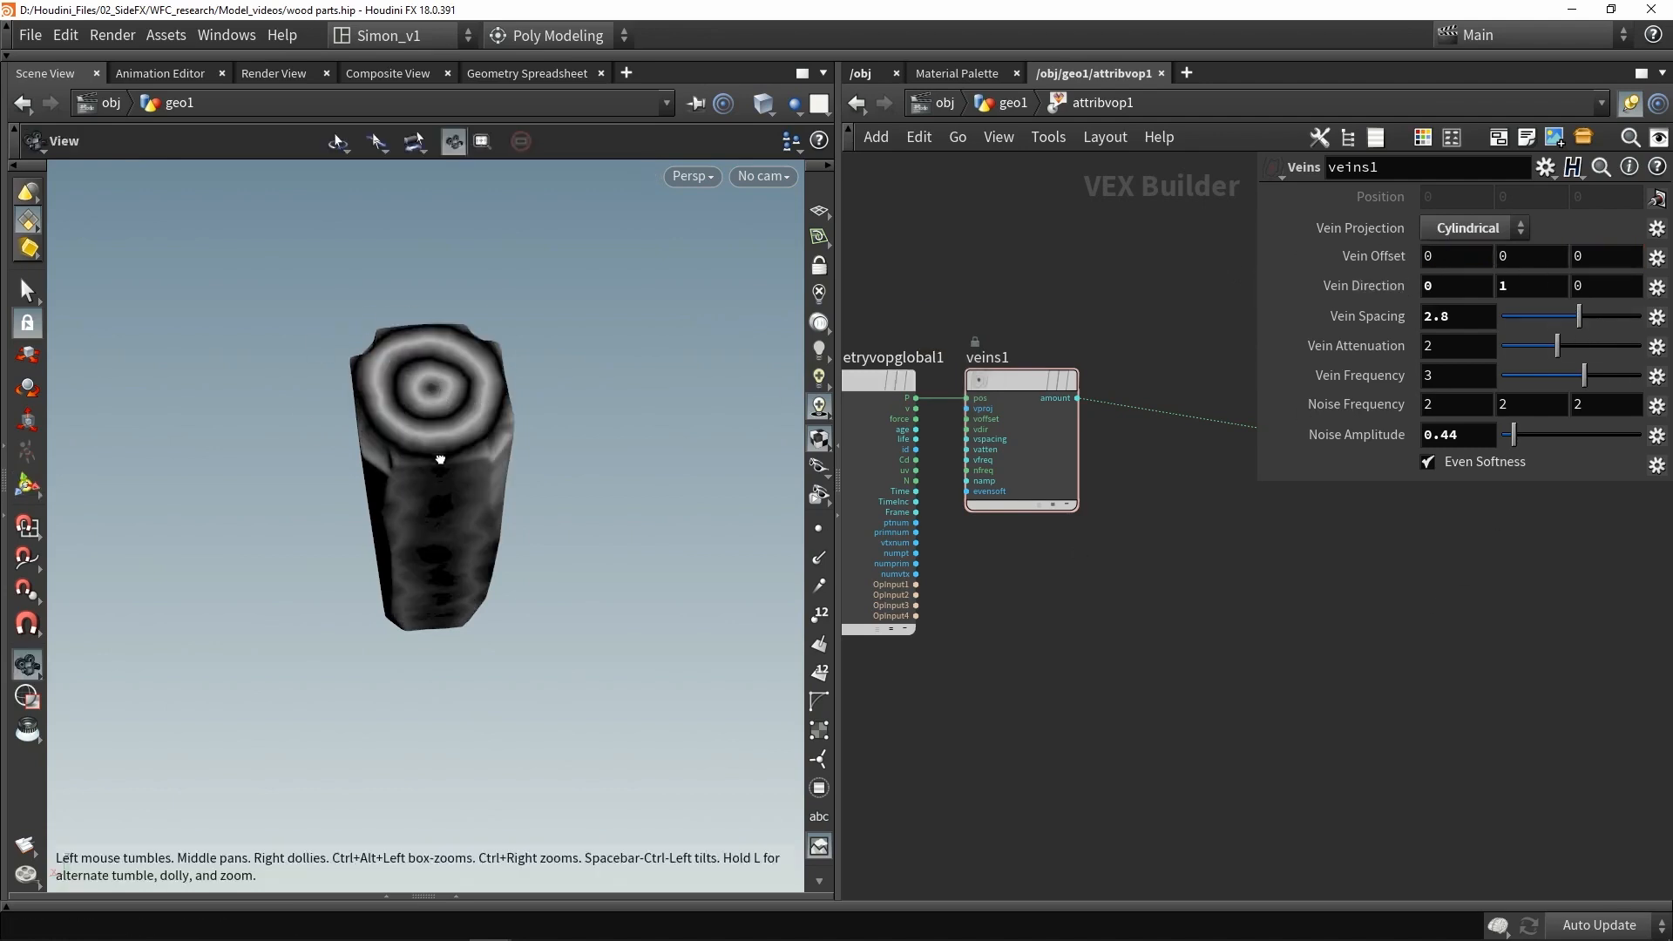
{"action": "left_click_drag", "start_coordinate": [441, 460], "coordinate": [436, 514], "text": "alt"}
{"action": "left_click_drag", "start_coordinate": [475, 436], "coordinate": [427, 318], "text": "alt"}
{"action": "key", "text": "ctrl+z"}
{"action": "key", "text": "ctrl+z"}
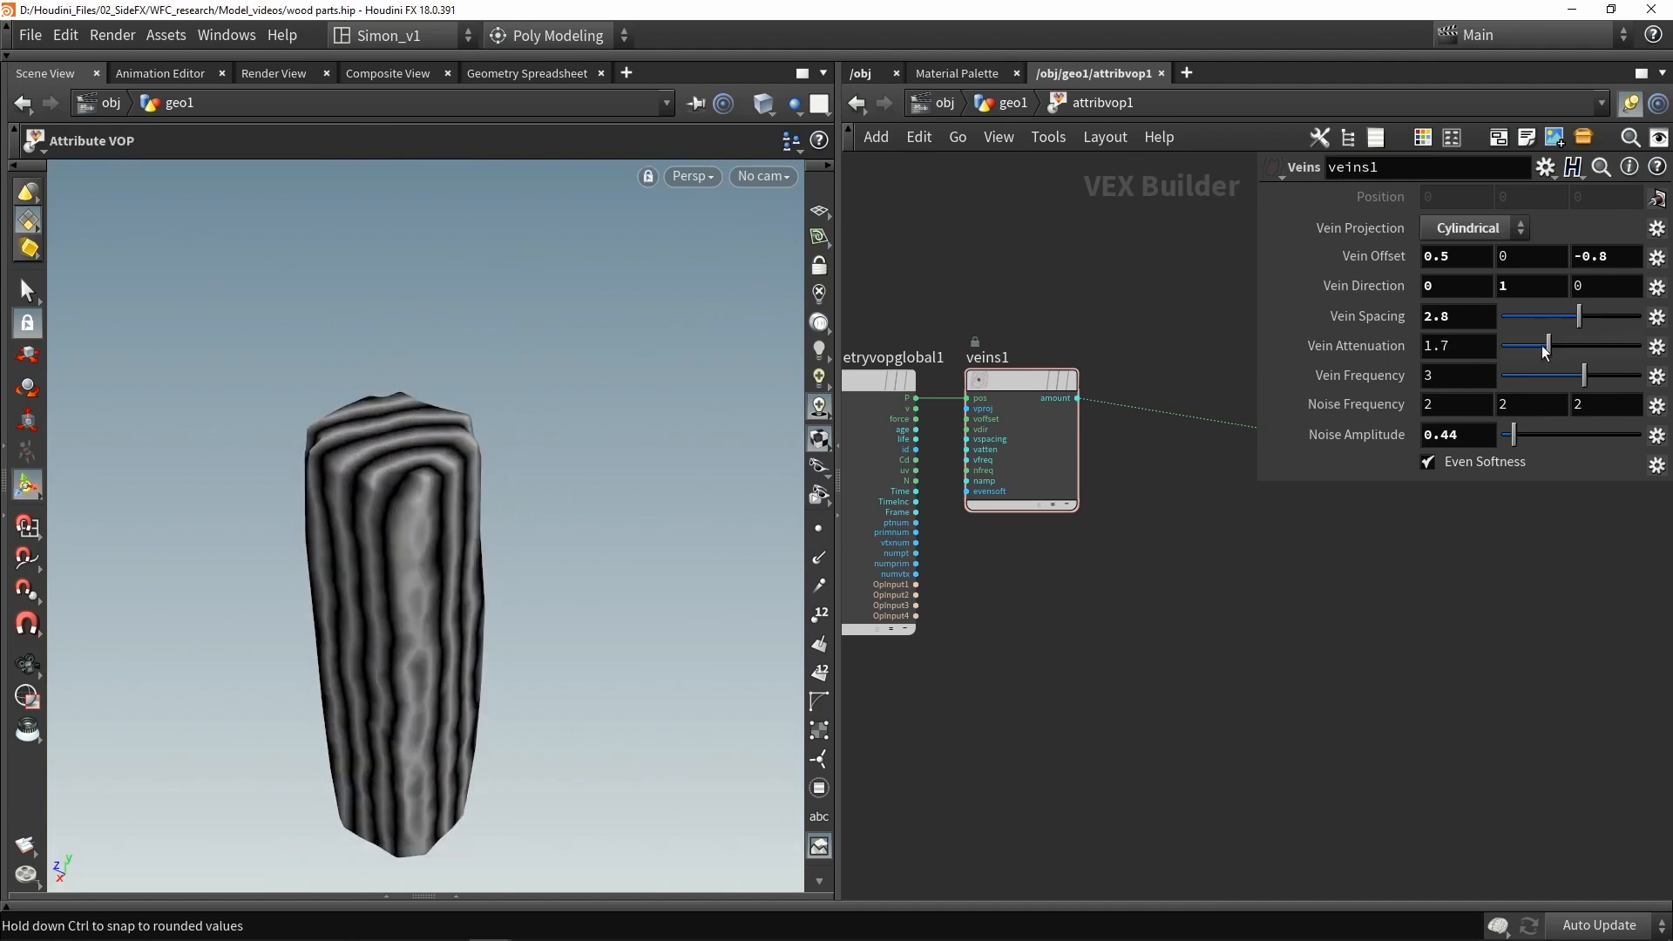
- Set the Vein Attenuation to 1.19 and the Vein Frequency to 2.83
{"action": "left_click_drag", "start_coordinate": [1545, 350], "coordinate": [1579, 368]}
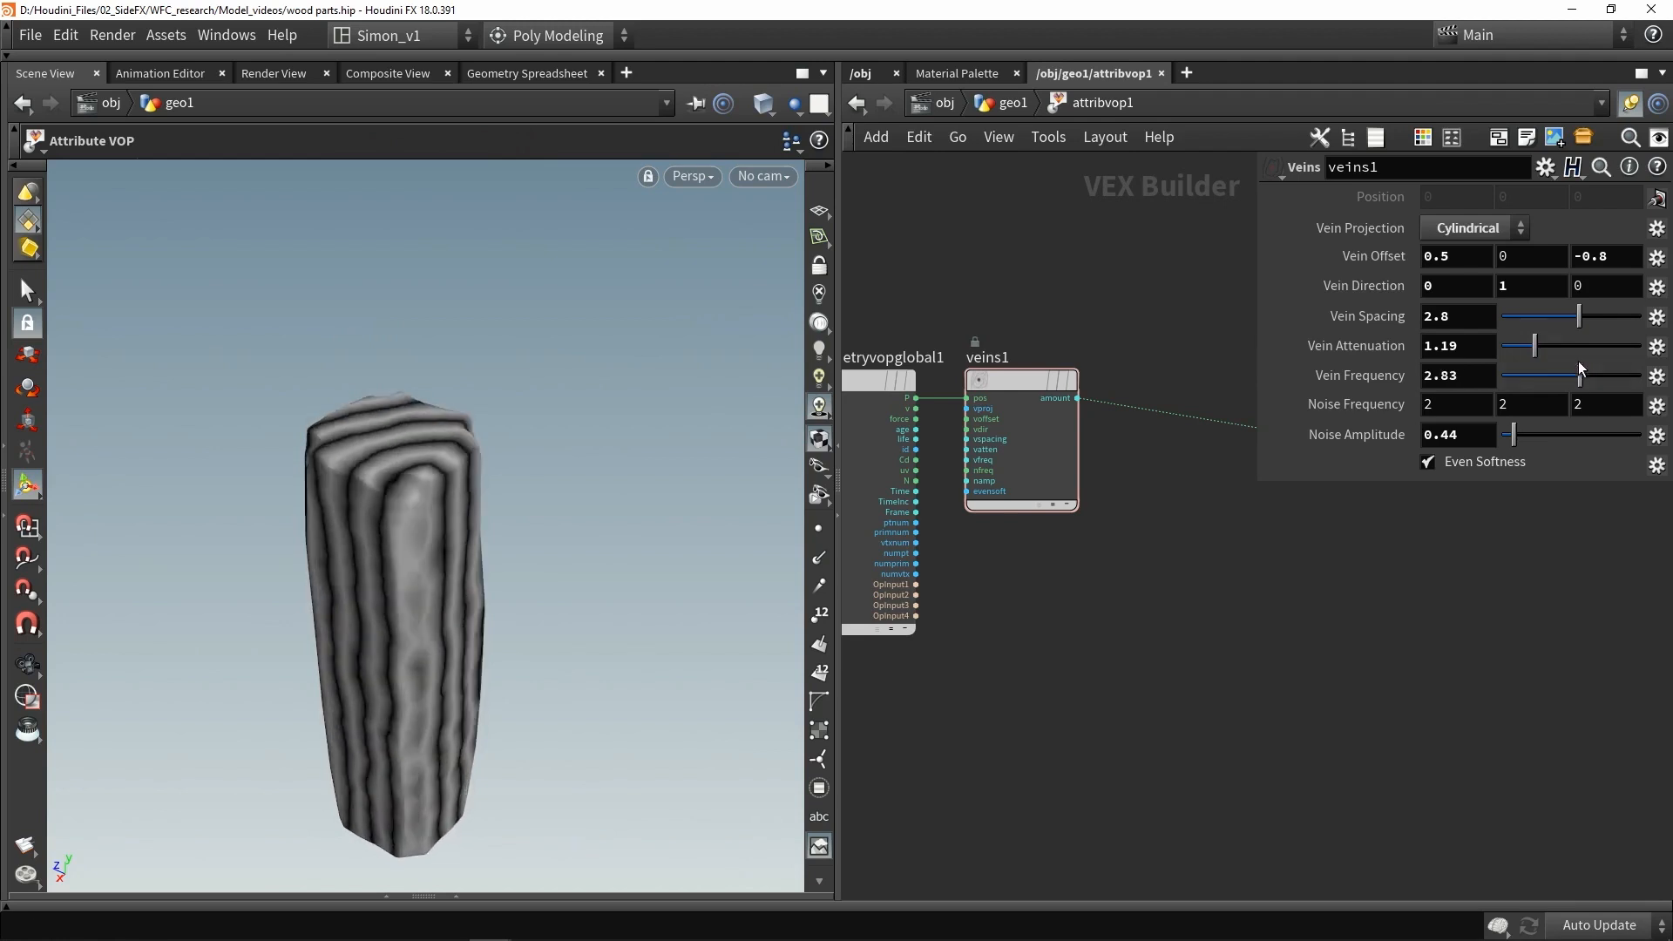
{"action": "left_click_drag", "start_coordinate": [355, 546], "coordinate": [422, 524], "text": "alt"}
{"action": "middle_click_drag", "start_coordinate": [422, 525], "coordinate": [495, 388], "text": "alt"}
{"action": "right_click_drag", "start_coordinate": [495, 388], "coordinate": [469, 327], "text": "alt"}
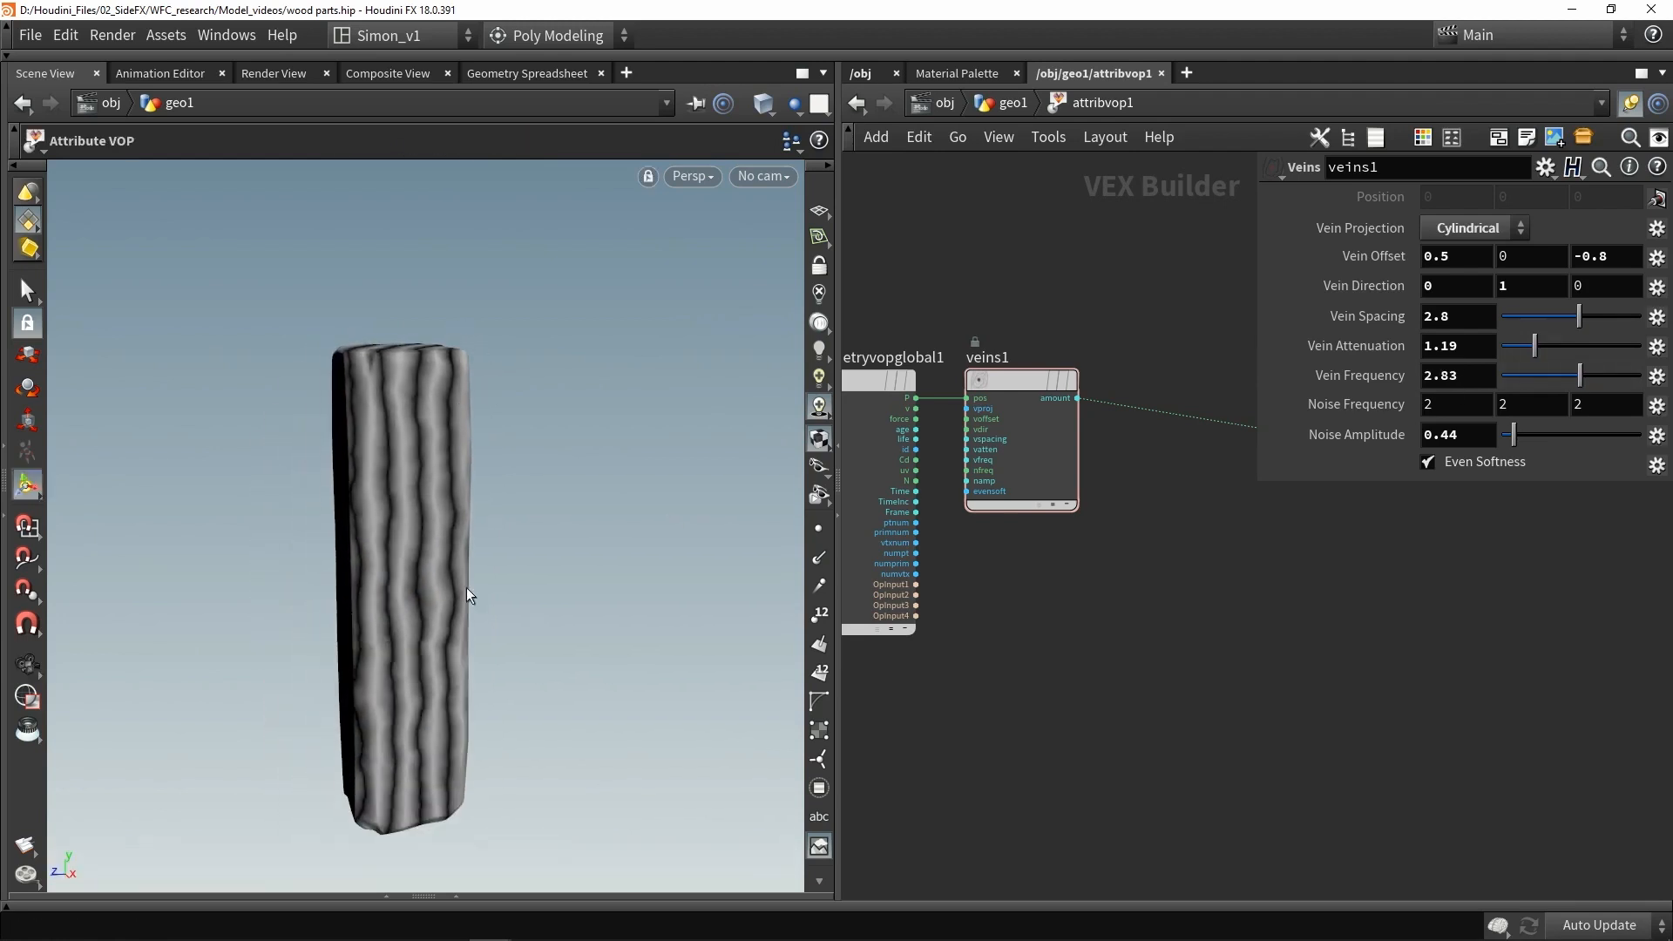
{"action": "left_click_drag", "start_coordinate": [381, 627], "coordinate": [349, 540], "text": "alt"}
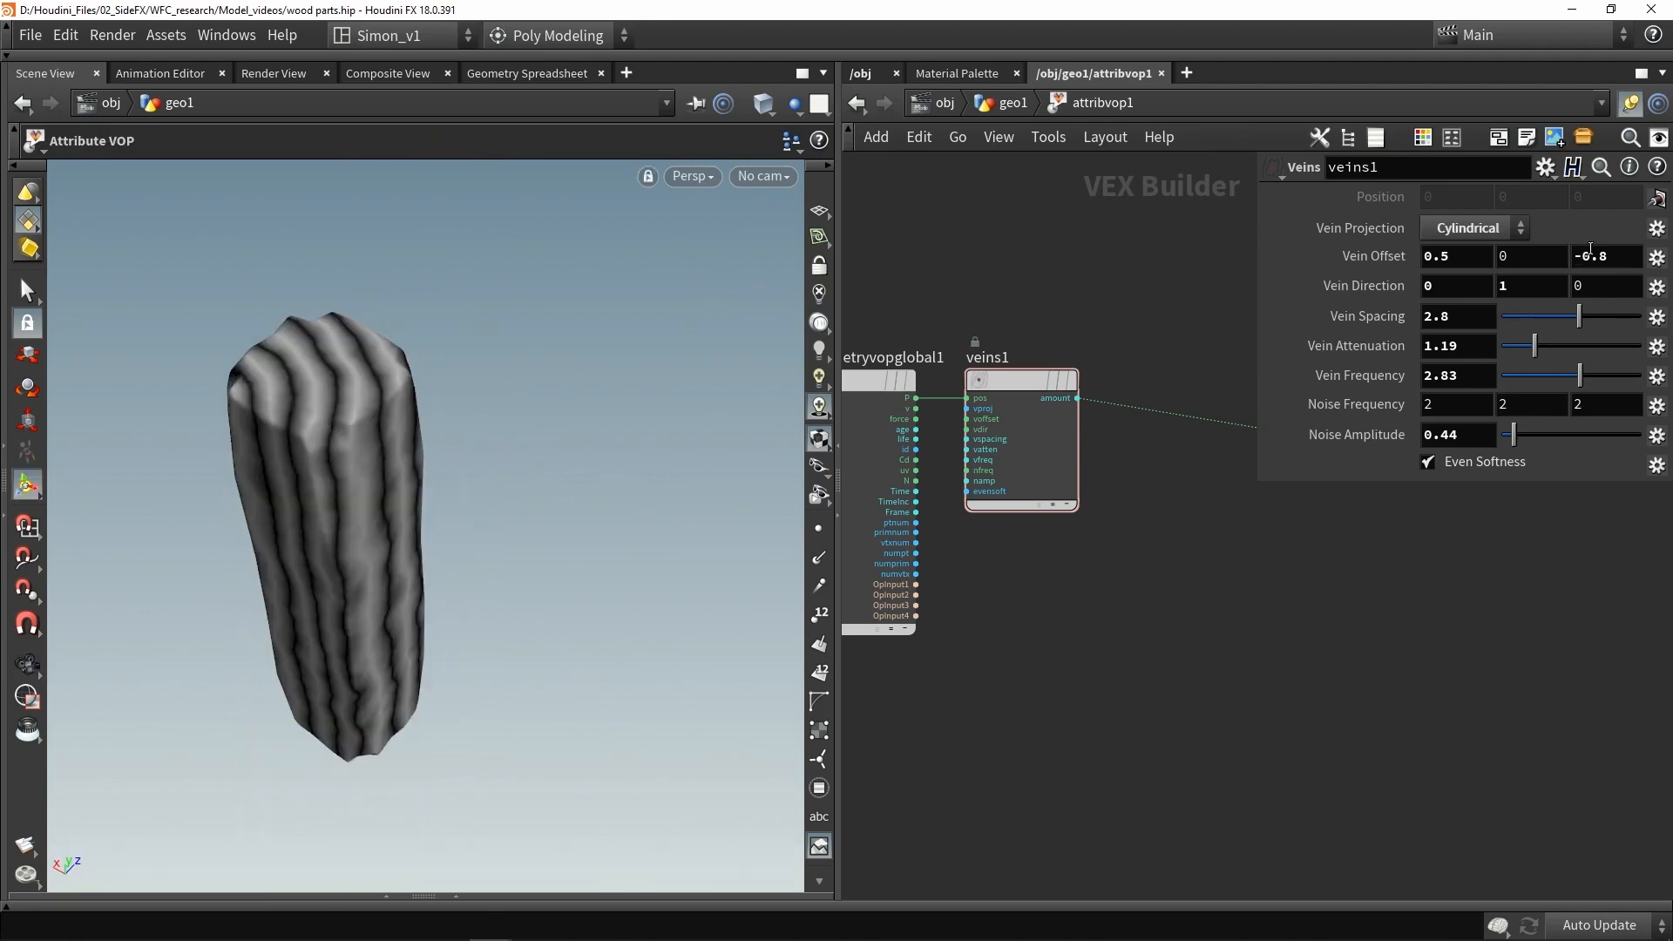
- Promote the Veins Vein Projection, Vein Offset, Vein Direction and Vein Spacing parameters
{"action": "left_click", "coordinate": [1659, 261]}
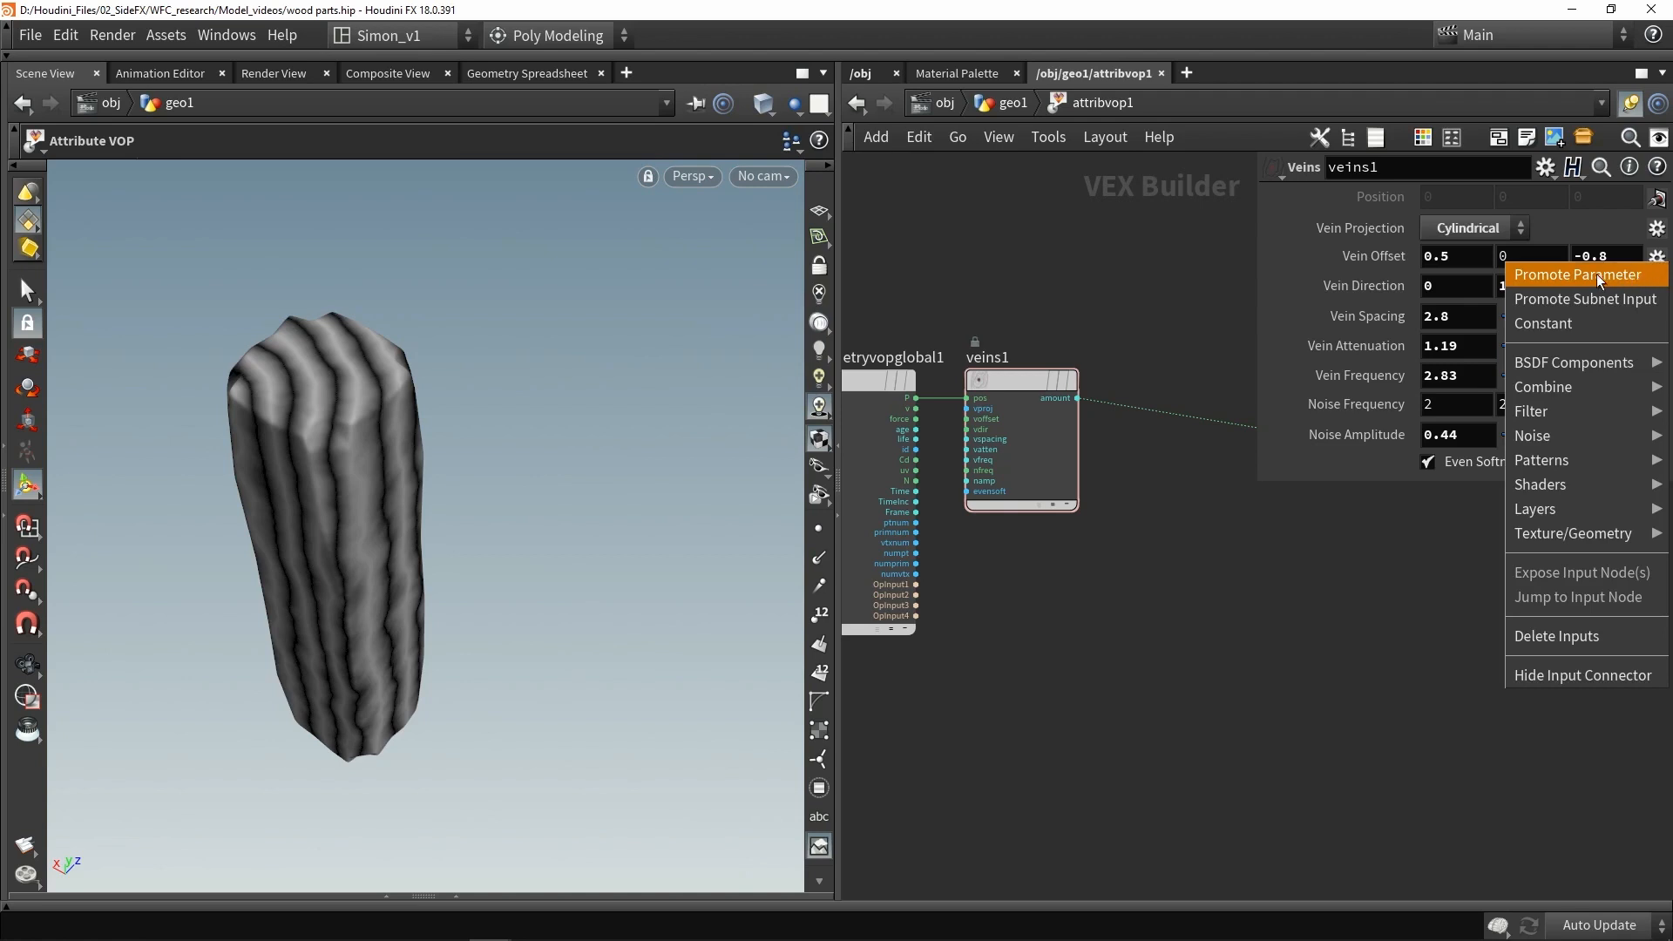
{"action": "left_click", "coordinate": [1304, 627]}
{"action": "left_click", "coordinate": [1658, 231]}
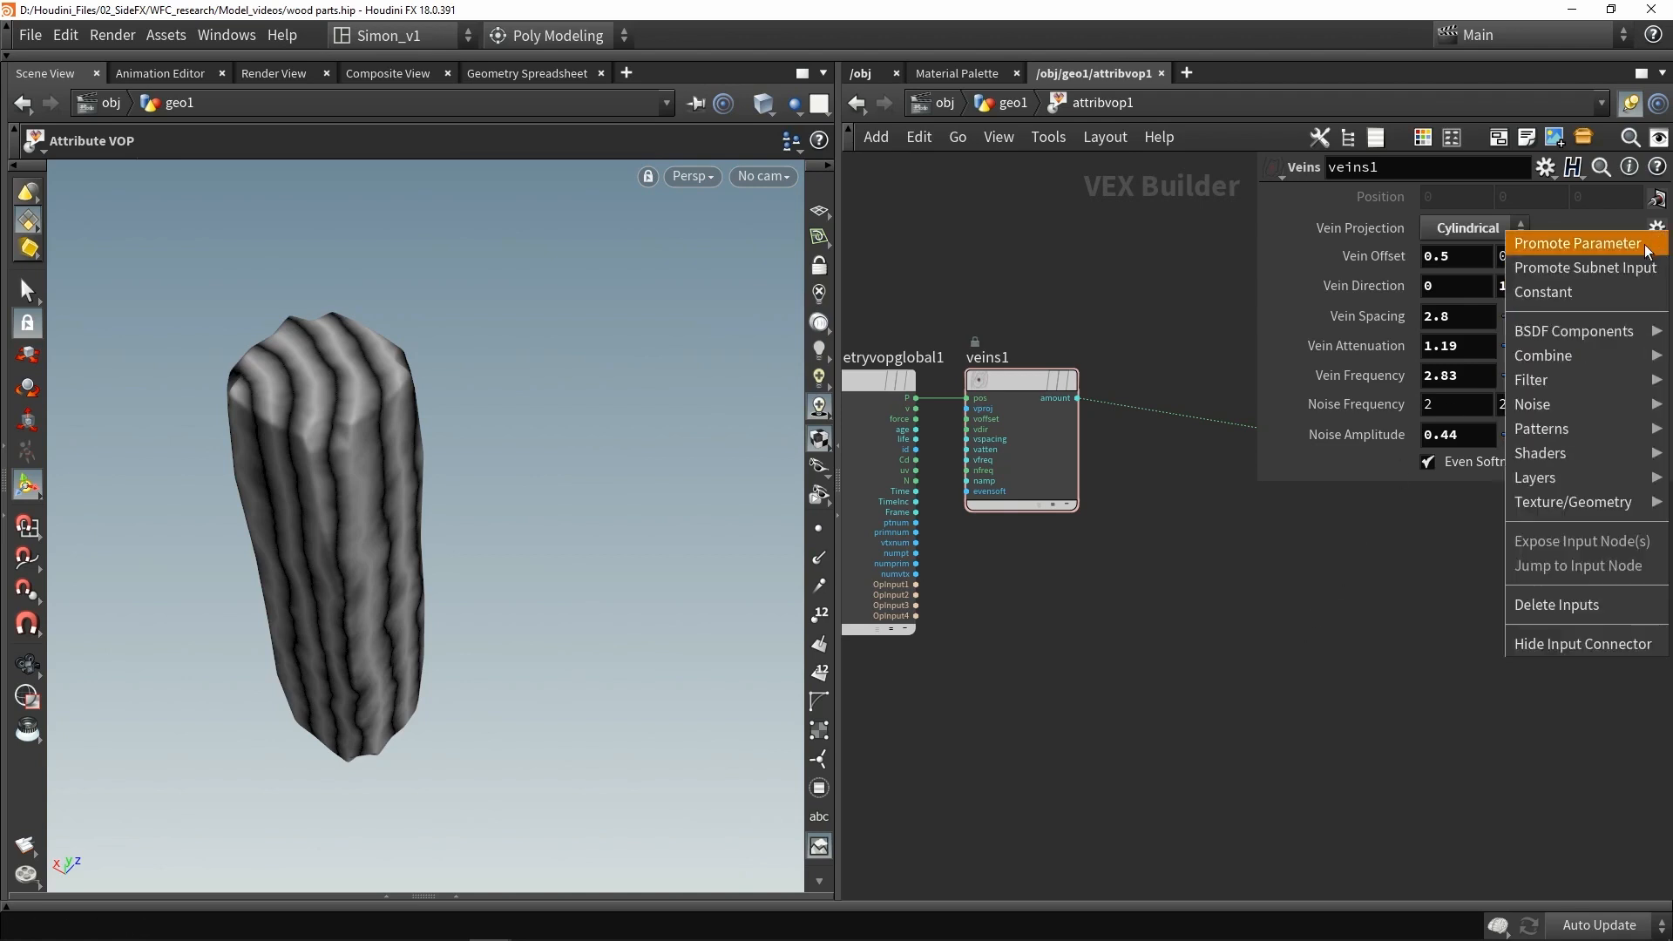
{"action": "left_click", "coordinate": [1577, 244]}
{"action": "left_click", "coordinate": [1658, 258]}
{"action": "left_click", "coordinate": [1652, 274]}
{"action": "left_click", "coordinate": [1657, 287]}
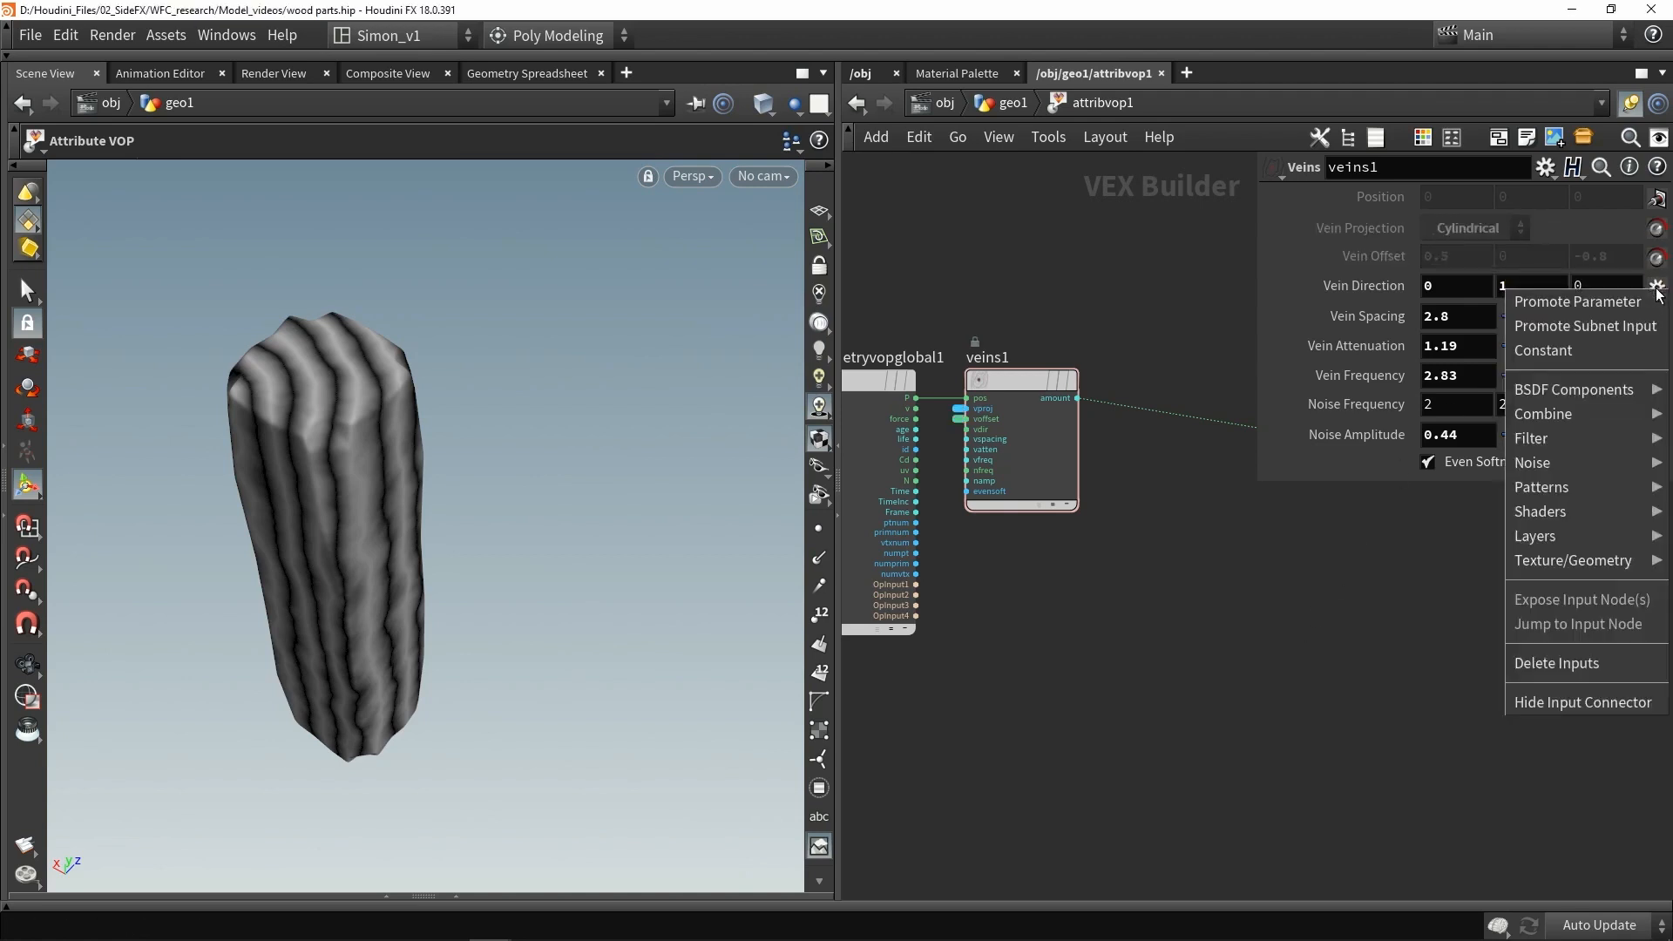
{"action": "left_click", "coordinate": [1654, 302]}
{"action": "left_click", "coordinate": [1658, 316]}
{"action": "left_click", "coordinate": [1654, 329]}
- Promote the Vein Attenuation, Vein Frequency, Noise Frequency and Noise Amplitude parameters
{"action": "left_click", "coordinate": [1657, 346]}
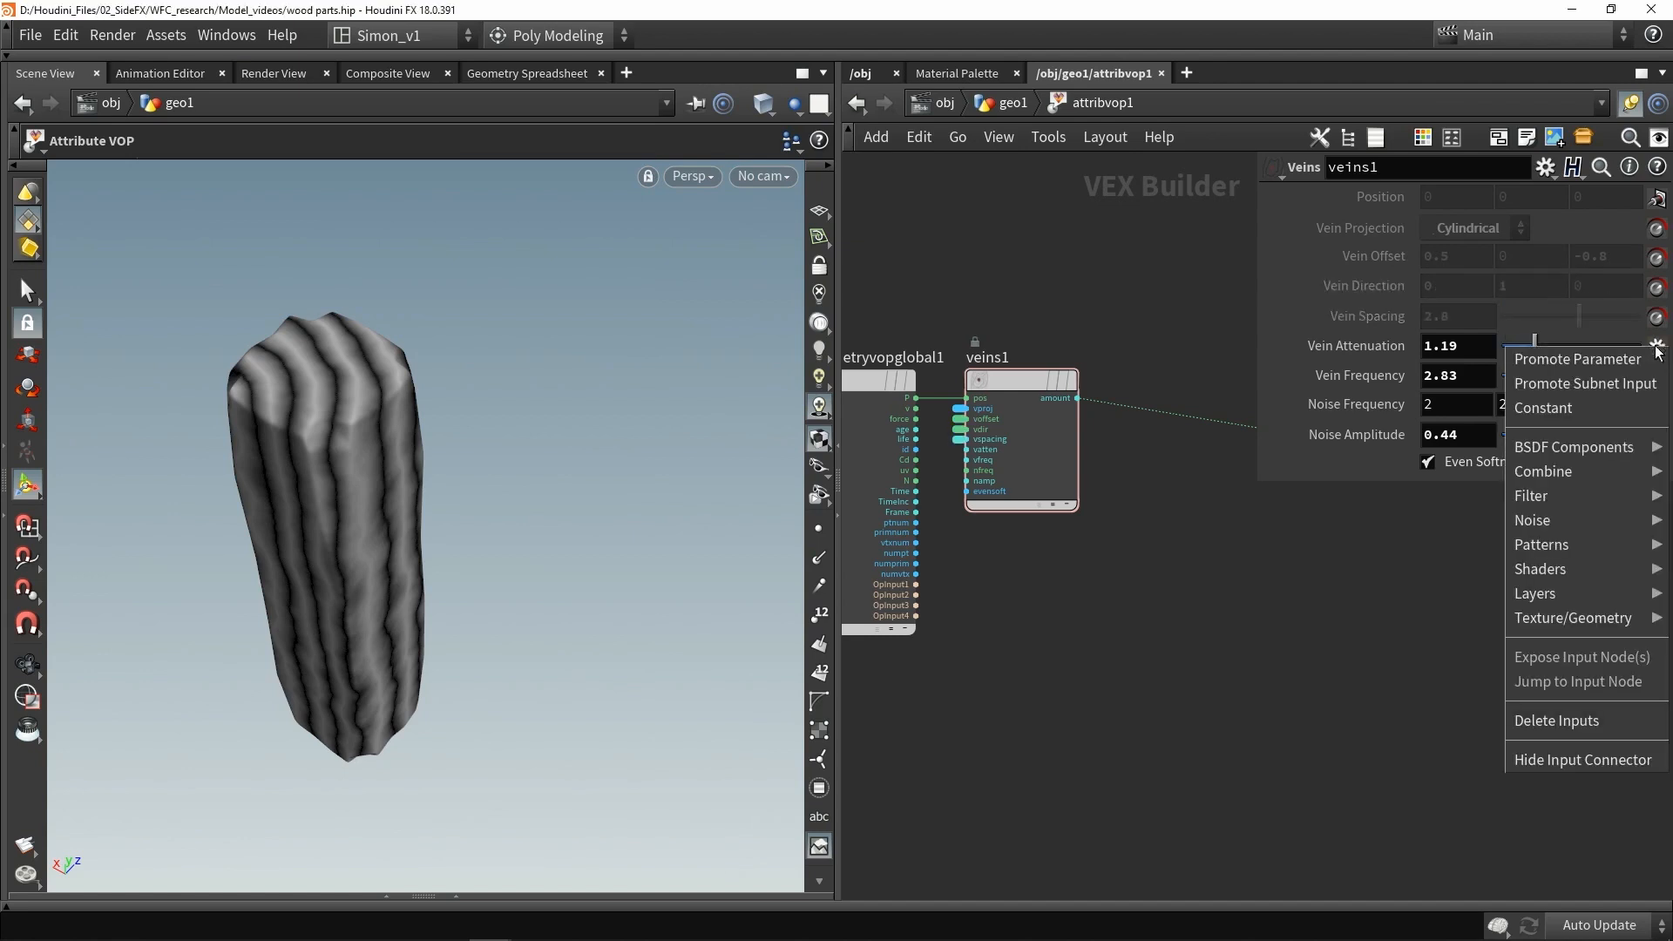
{"action": "left_click", "coordinate": [1577, 359]}
{"action": "left_click", "coordinate": [1658, 375]}
{"action": "left_click", "coordinate": [1577, 388]}
{"action": "left_click", "coordinate": [1658, 405]}
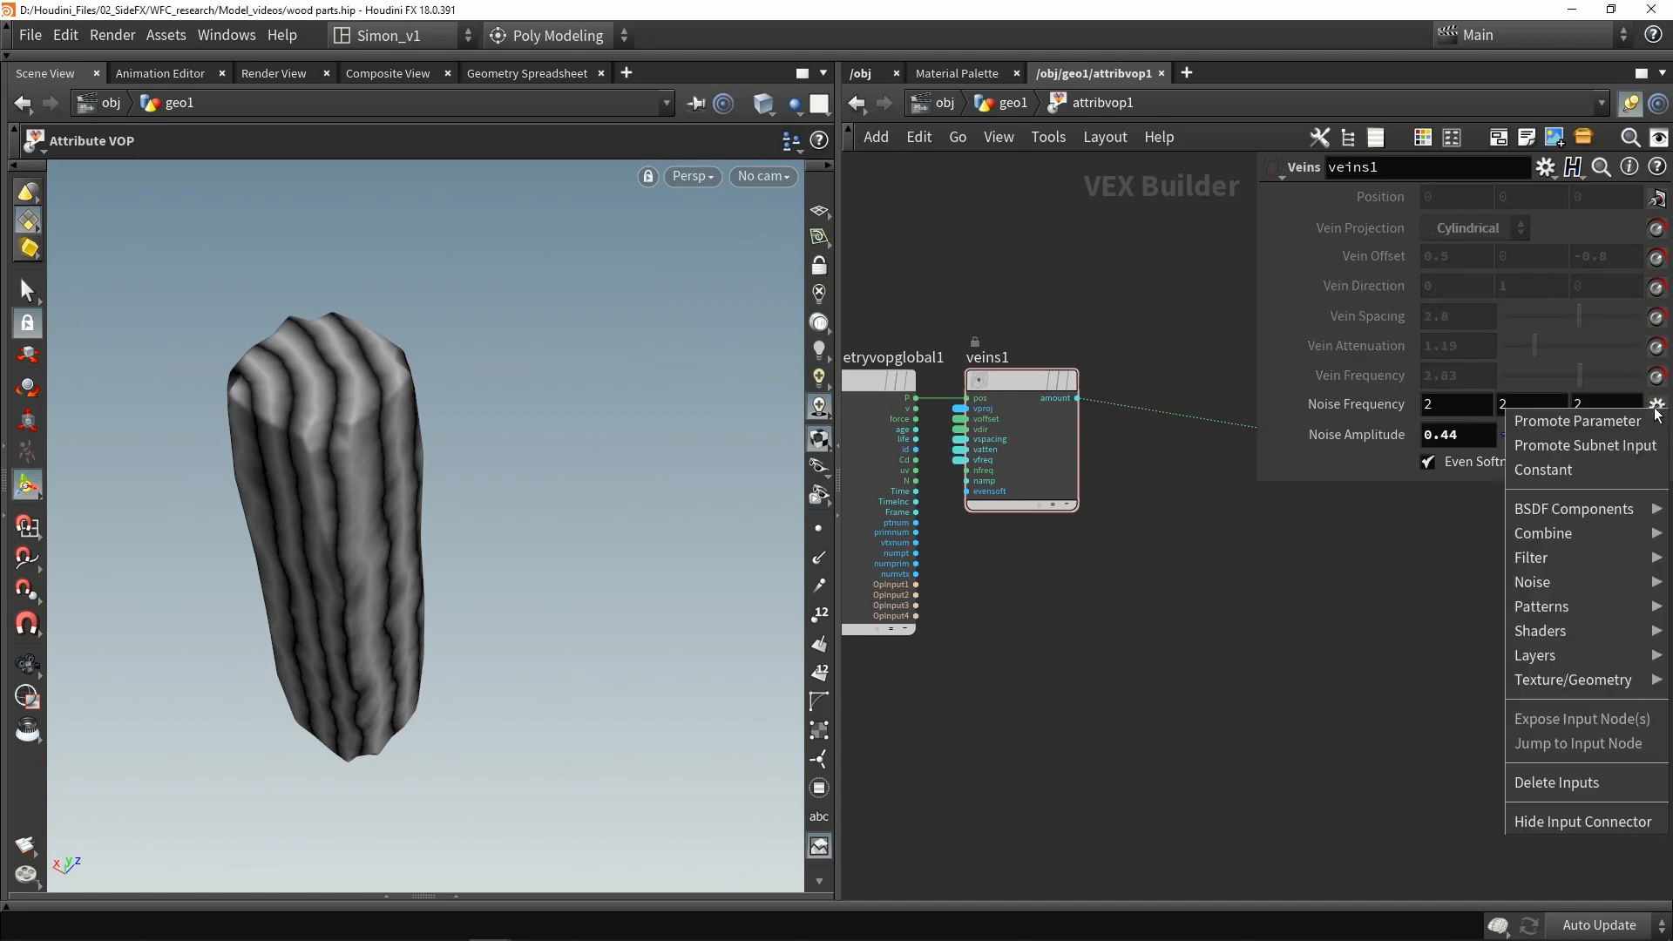
{"action": "left_click", "coordinate": [1578, 421]}
{"action": "left_click", "coordinate": [1658, 434]}
{"action": "left_click", "coordinate": [1577, 449]}
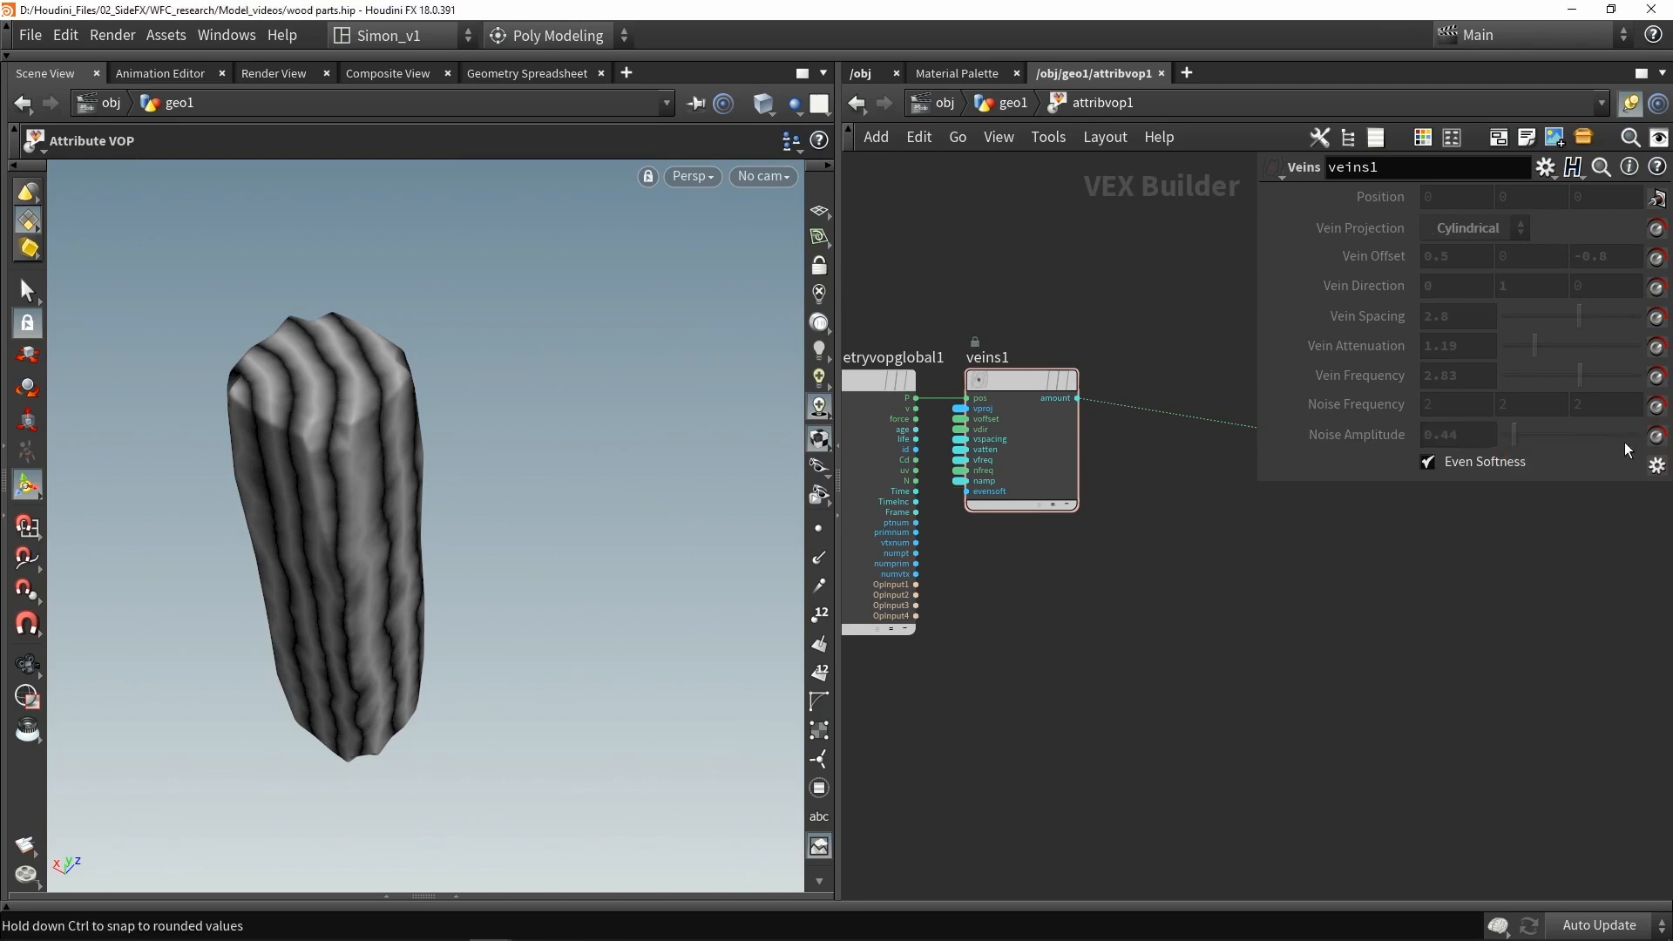
- Rearrange the output and Veins nodes inside the Attribute VOP network
{"action": "scroll", "coordinate": [1176, 556], "scroll_direction": "down", "scroll_amount": 3}
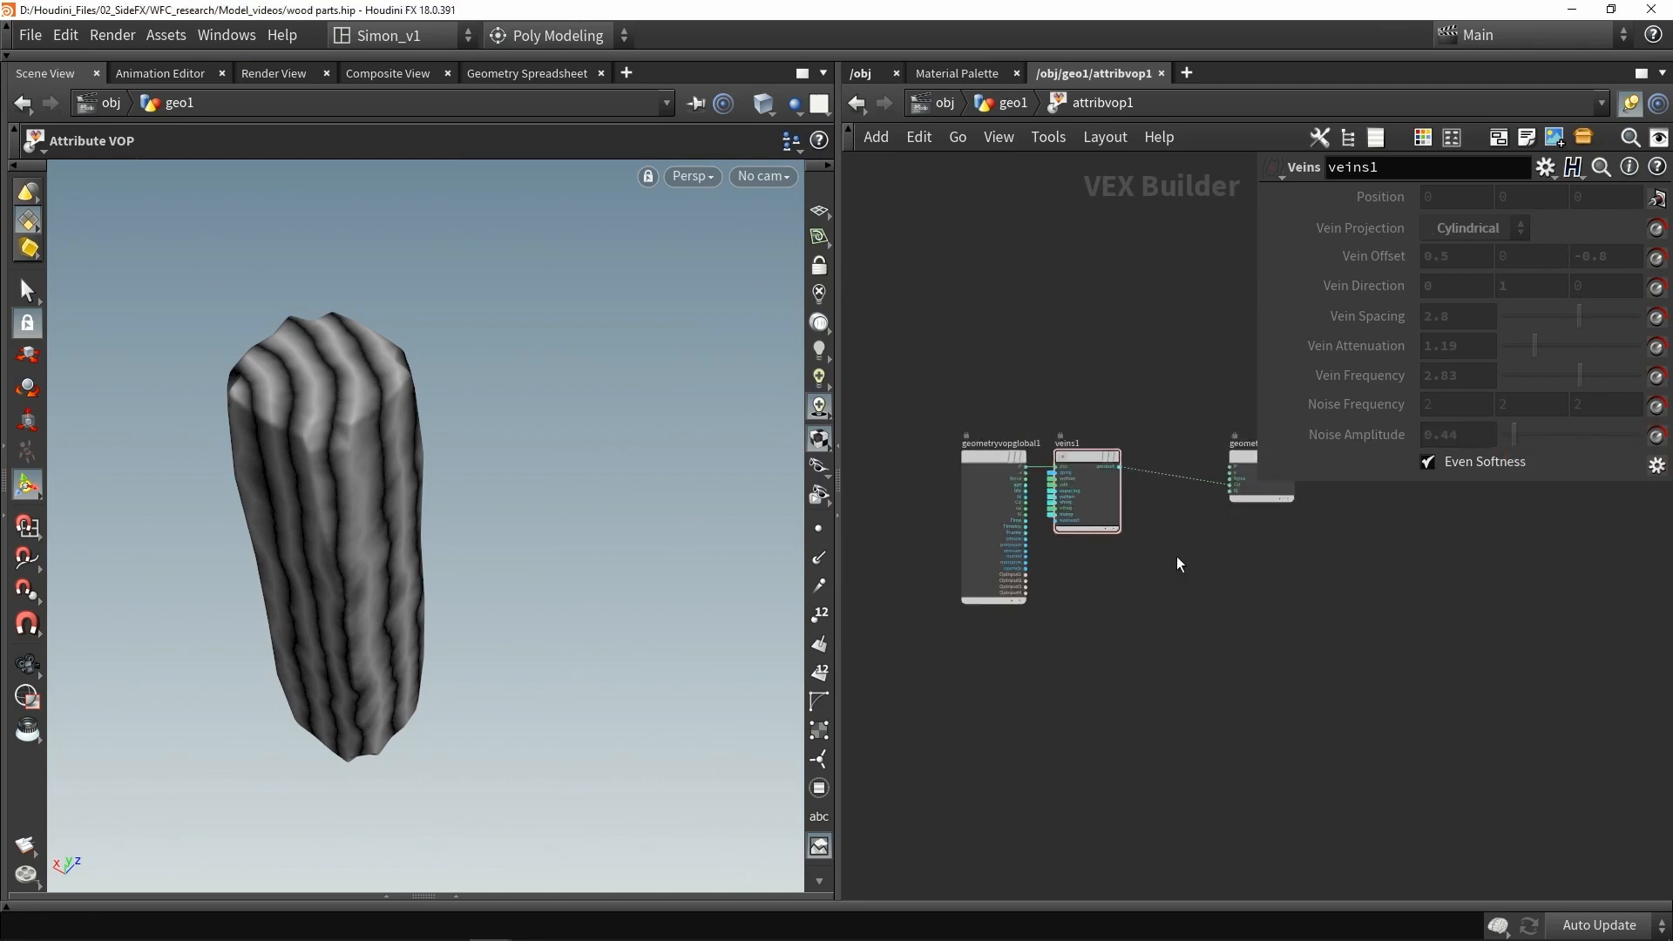
{"action": "middle_click_drag", "start_coordinate": [1177, 556], "coordinate": [1031, 564]}
{"action": "scroll", "coordinate": [1111, 479], "scroll_direction": "up", "scroll_amount": 2}
{"action": "left_click_drag", "start_coordinate": [1116, 456], "coordinate": [1179, 431]}
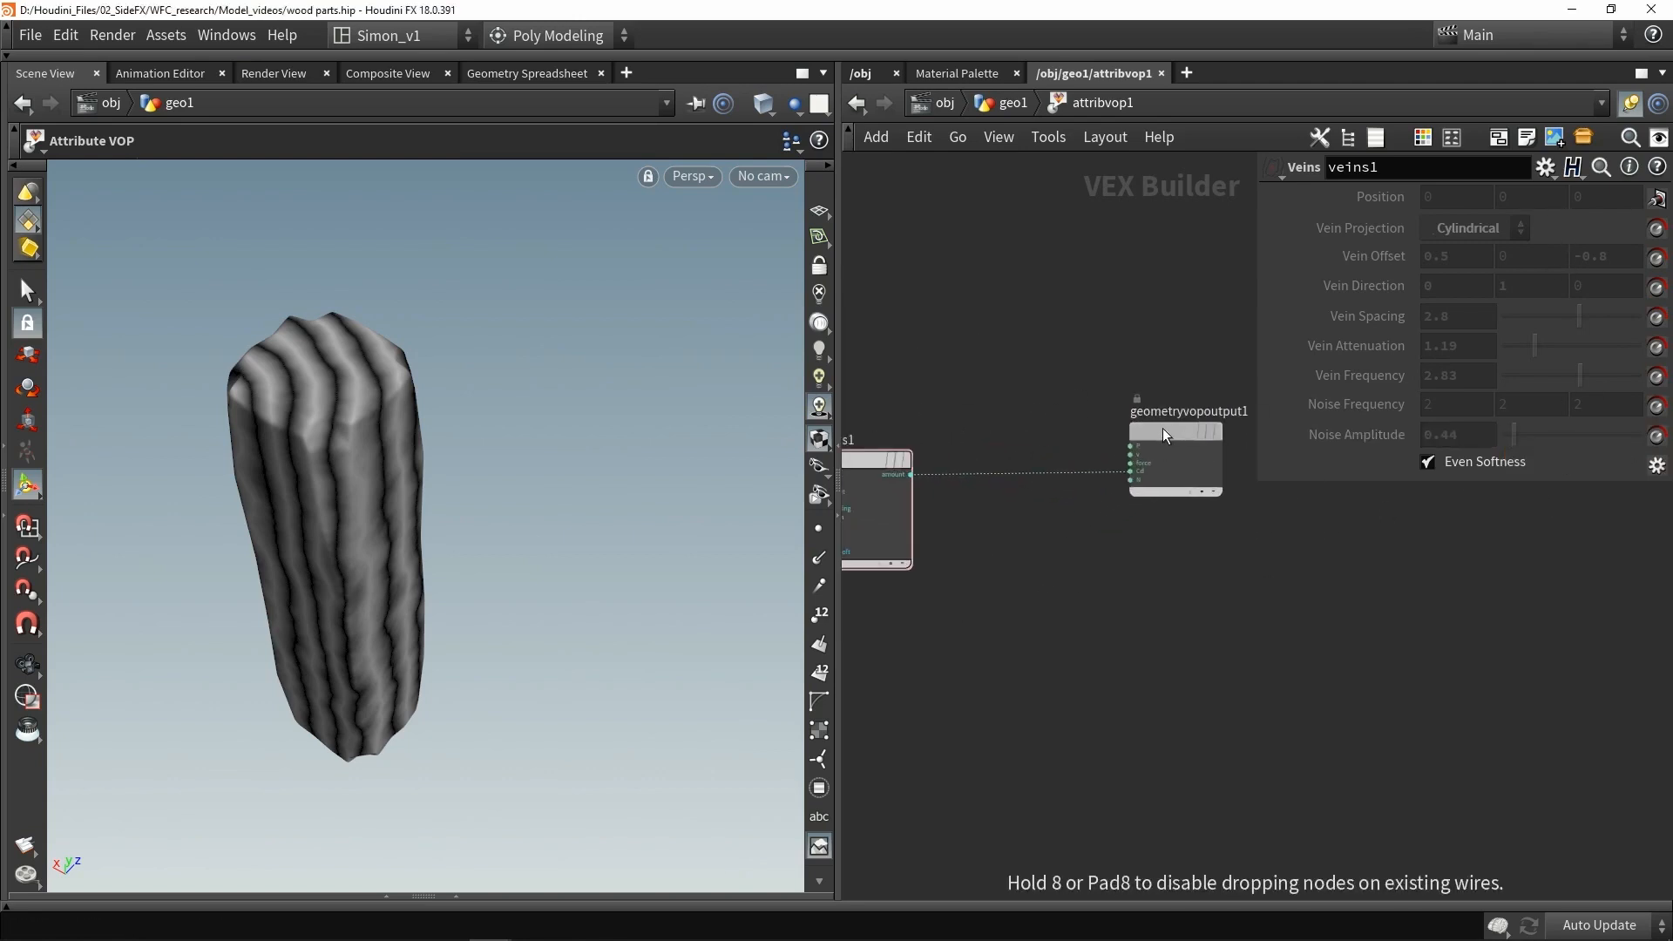
{"action": "left_click", "coordinate": [1005, 107]}
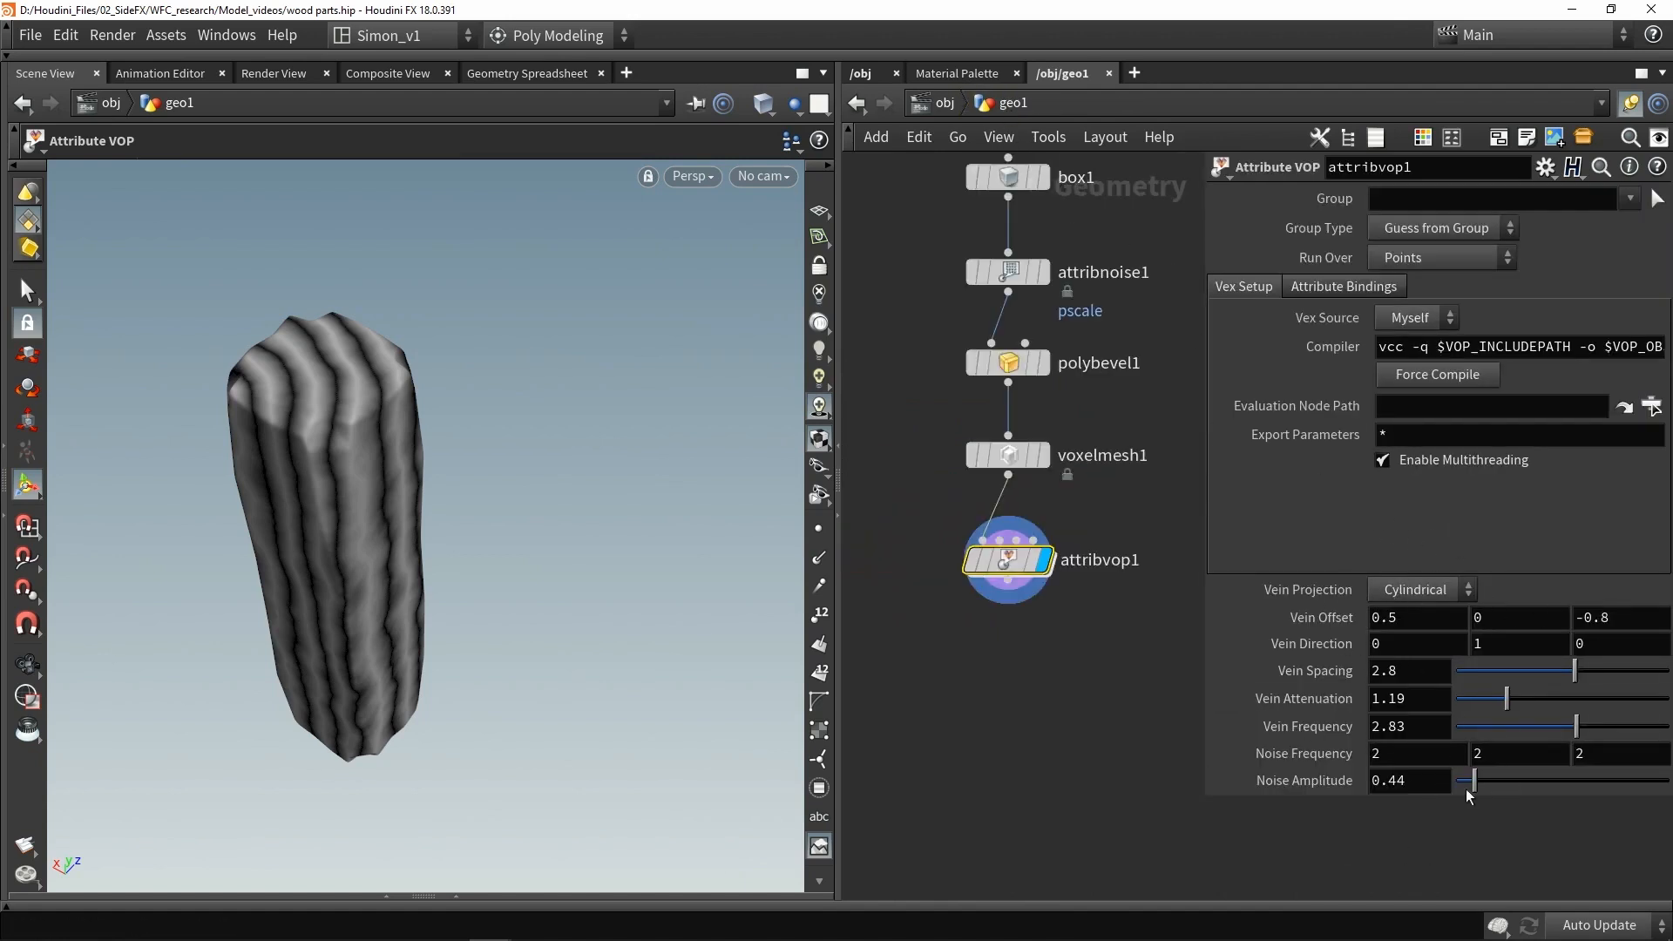
{"action": "double_click", "coordinate": [1009, 560]}
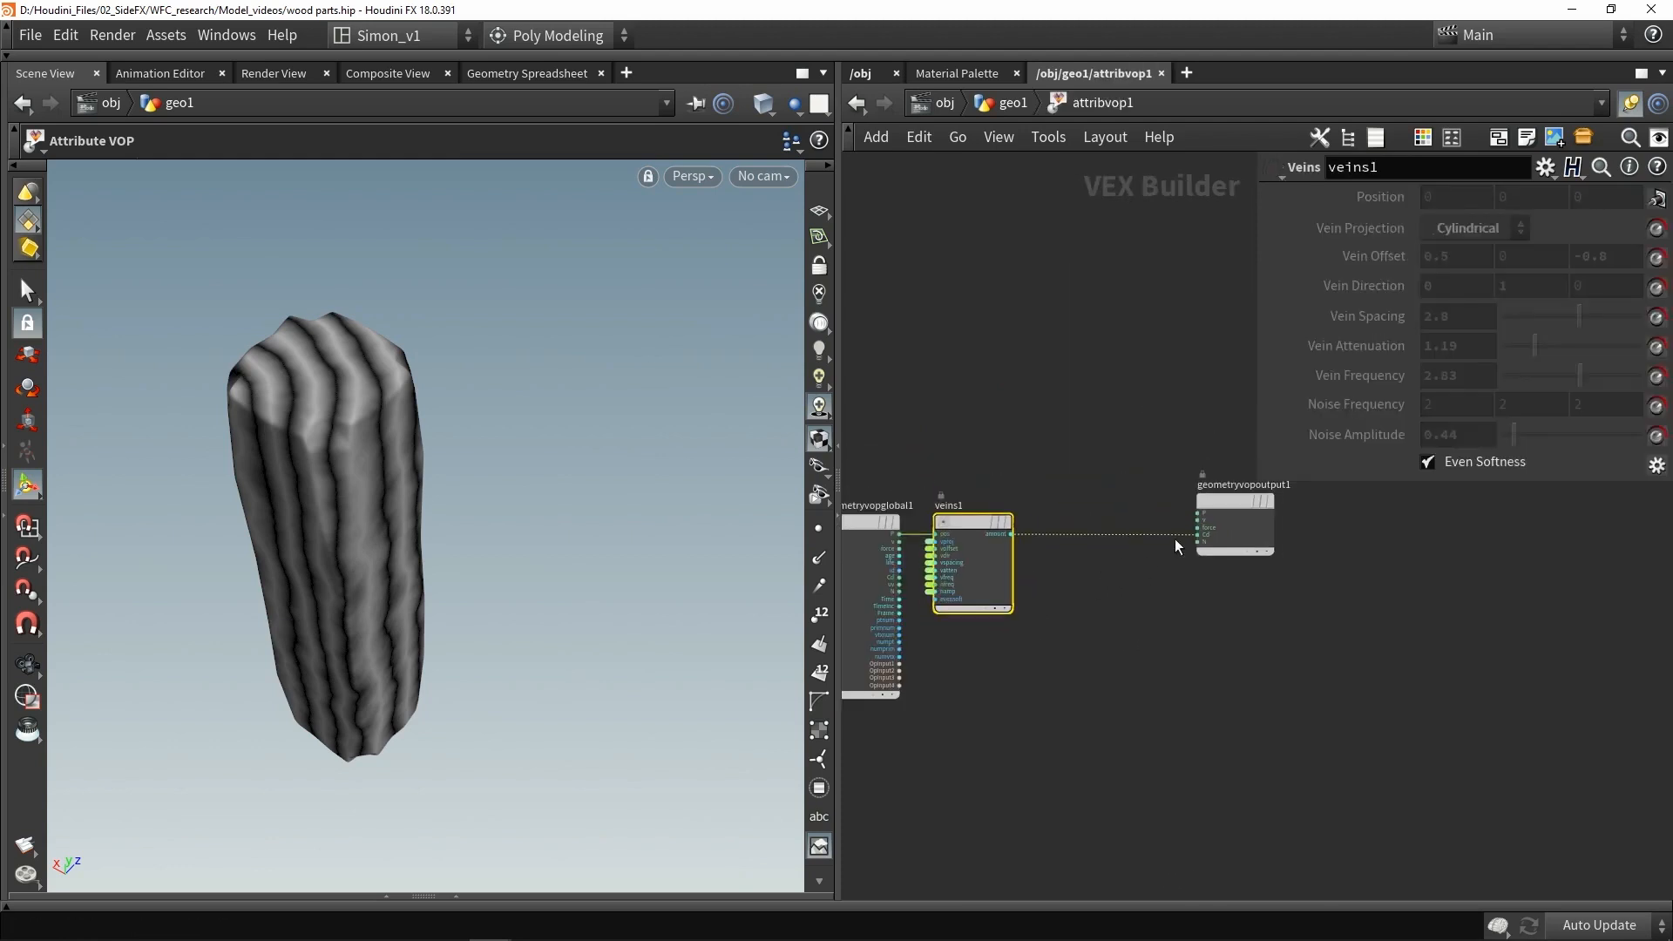
{"action": "left_click_drag", "start_coordinate": [1226, 500], "coordinate": [1238, 466]}
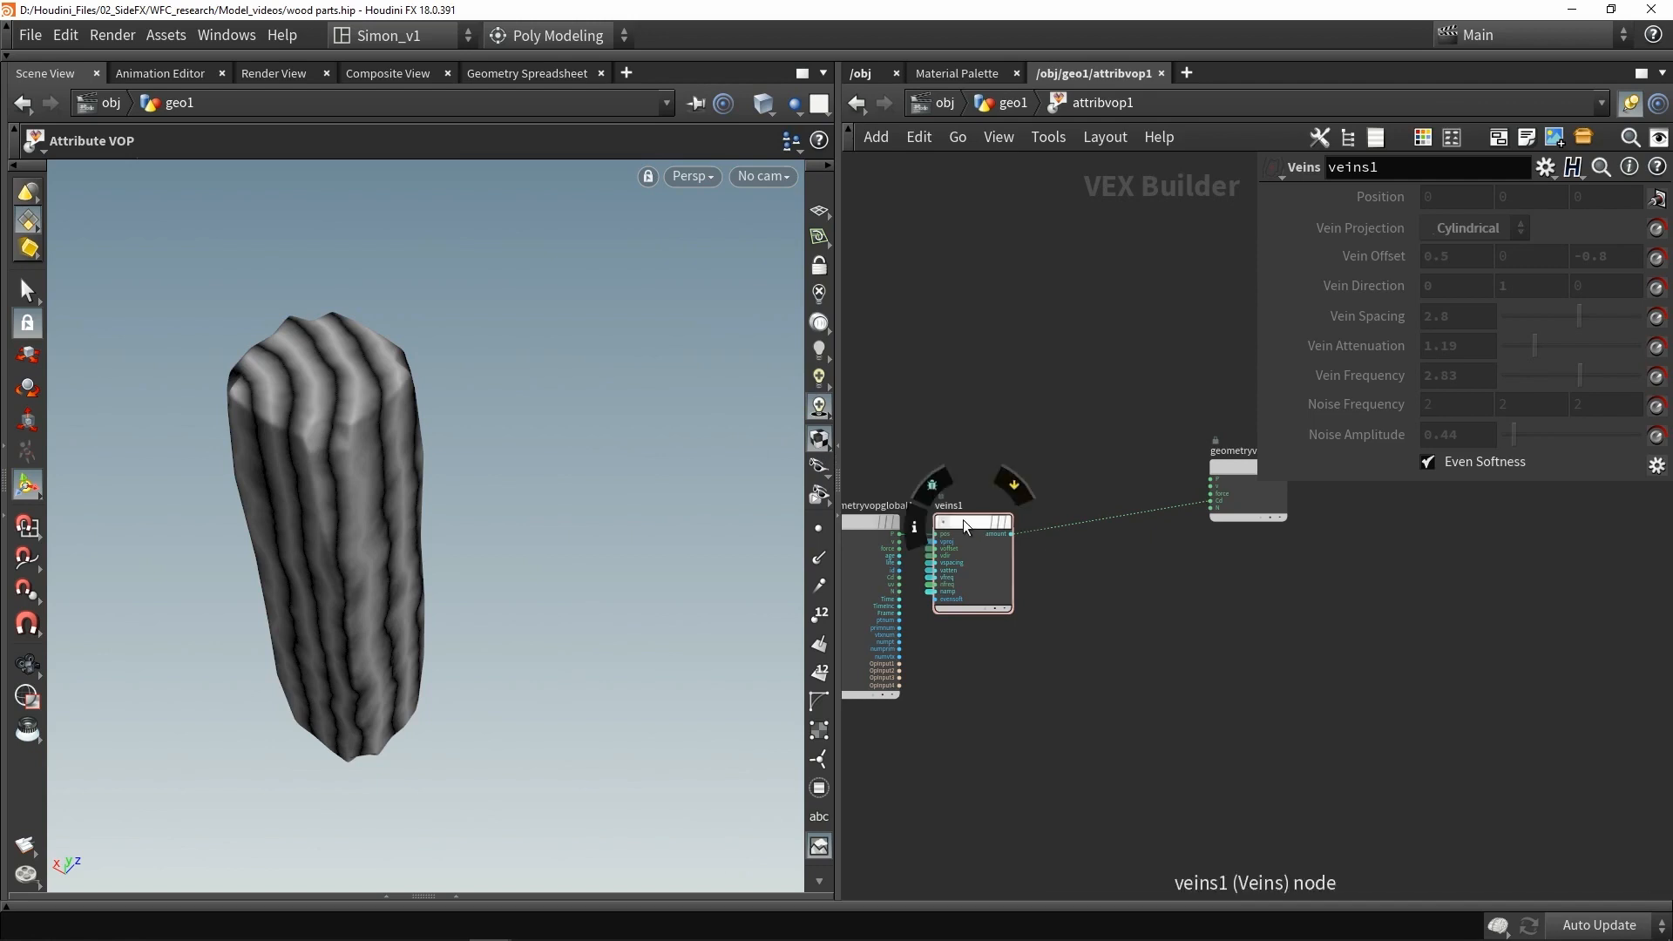
{"action": "left_click_drag", "start_coordinate": [968, 521], "coordinate": [984, 556]}
- Add a Displace Along Normal node to the VOP network
{"action": "key", "text": "Tab"}
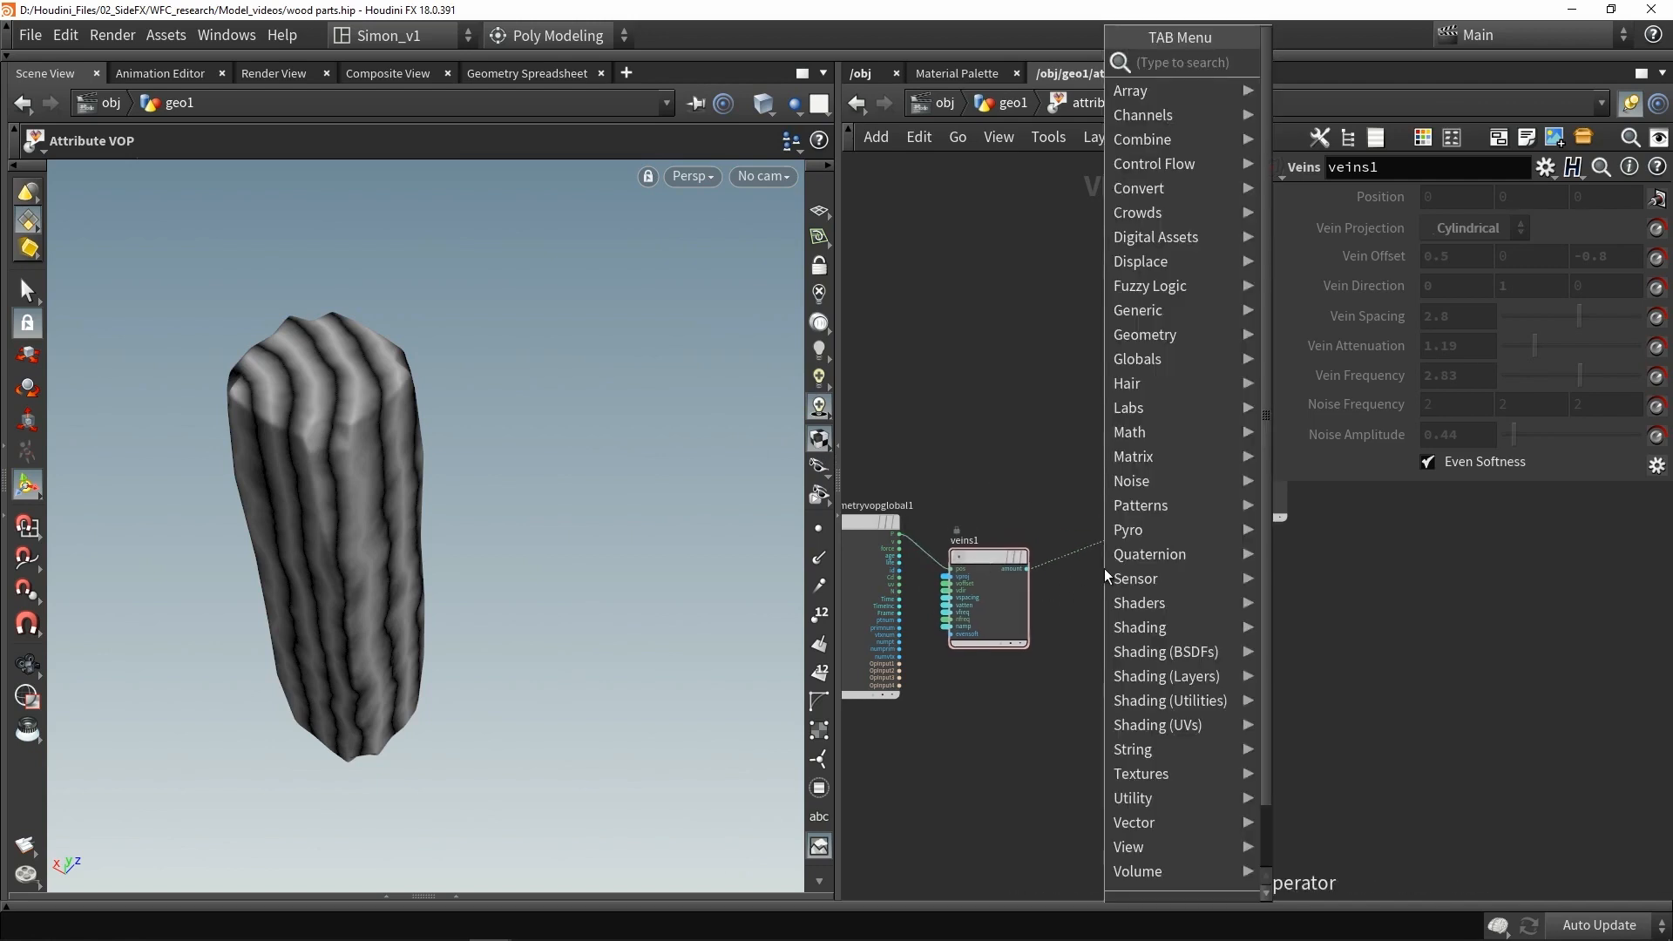
{"action": "type", "text": "di"}
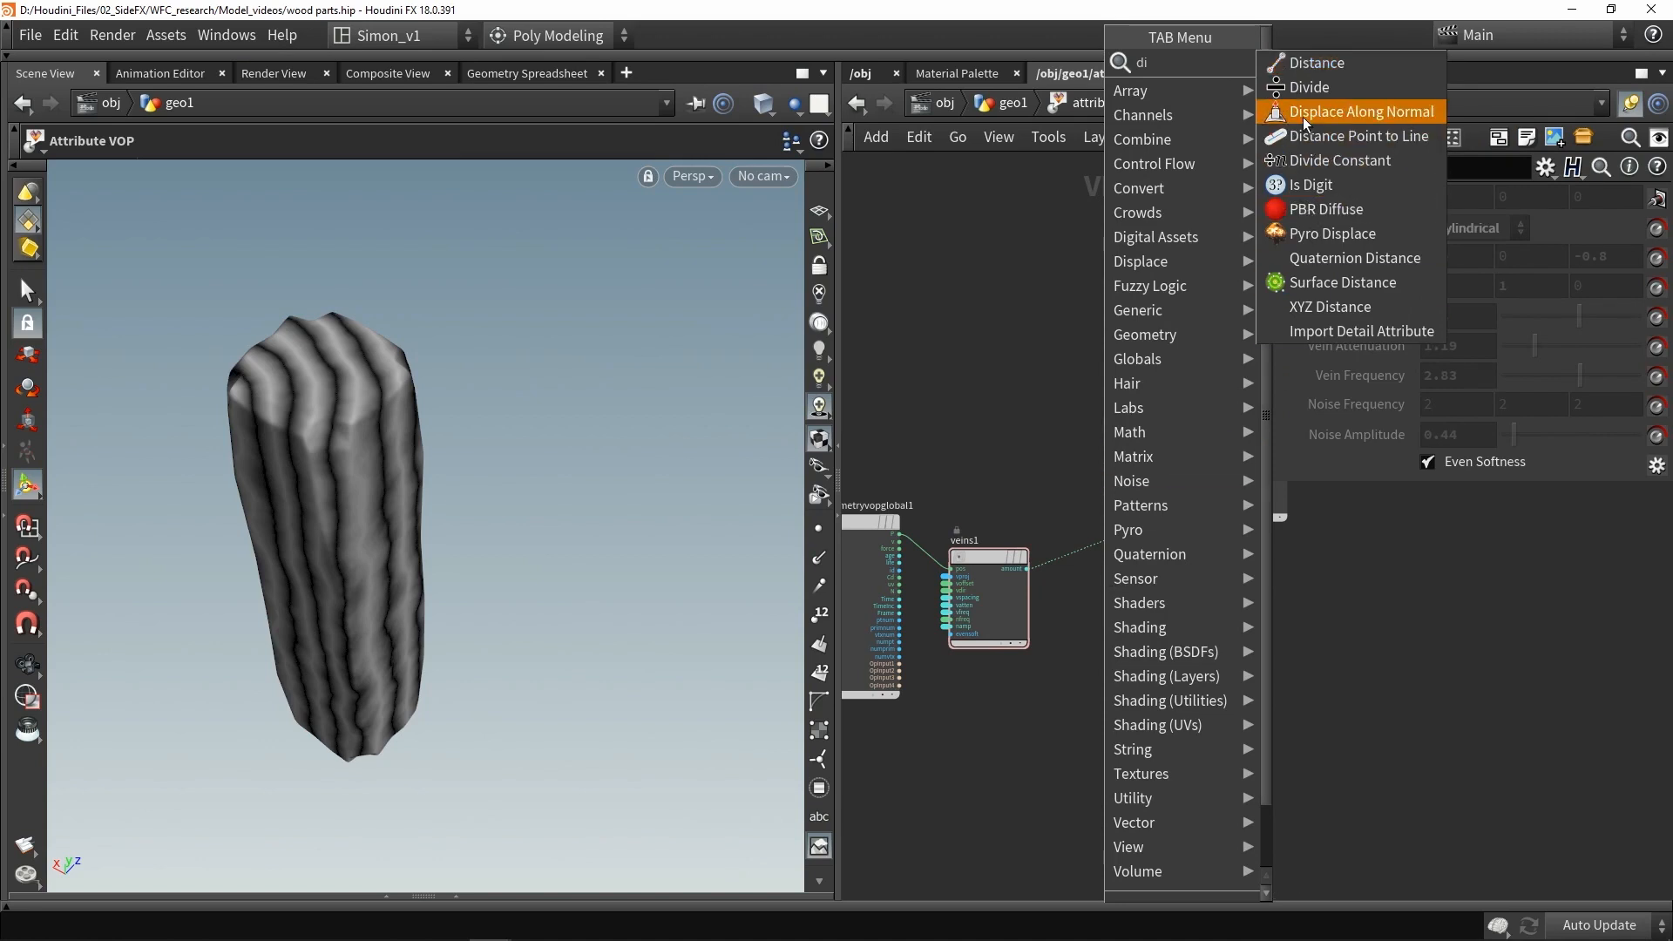
{"action": "left_click", "coordinate": [1334, 112]}
{"action": "left_click", "coordinate": [1065, 472]}
{"action": "left_click_drag", "start_coordinate": [1065, 467], "coordinate": [1086, 436]}
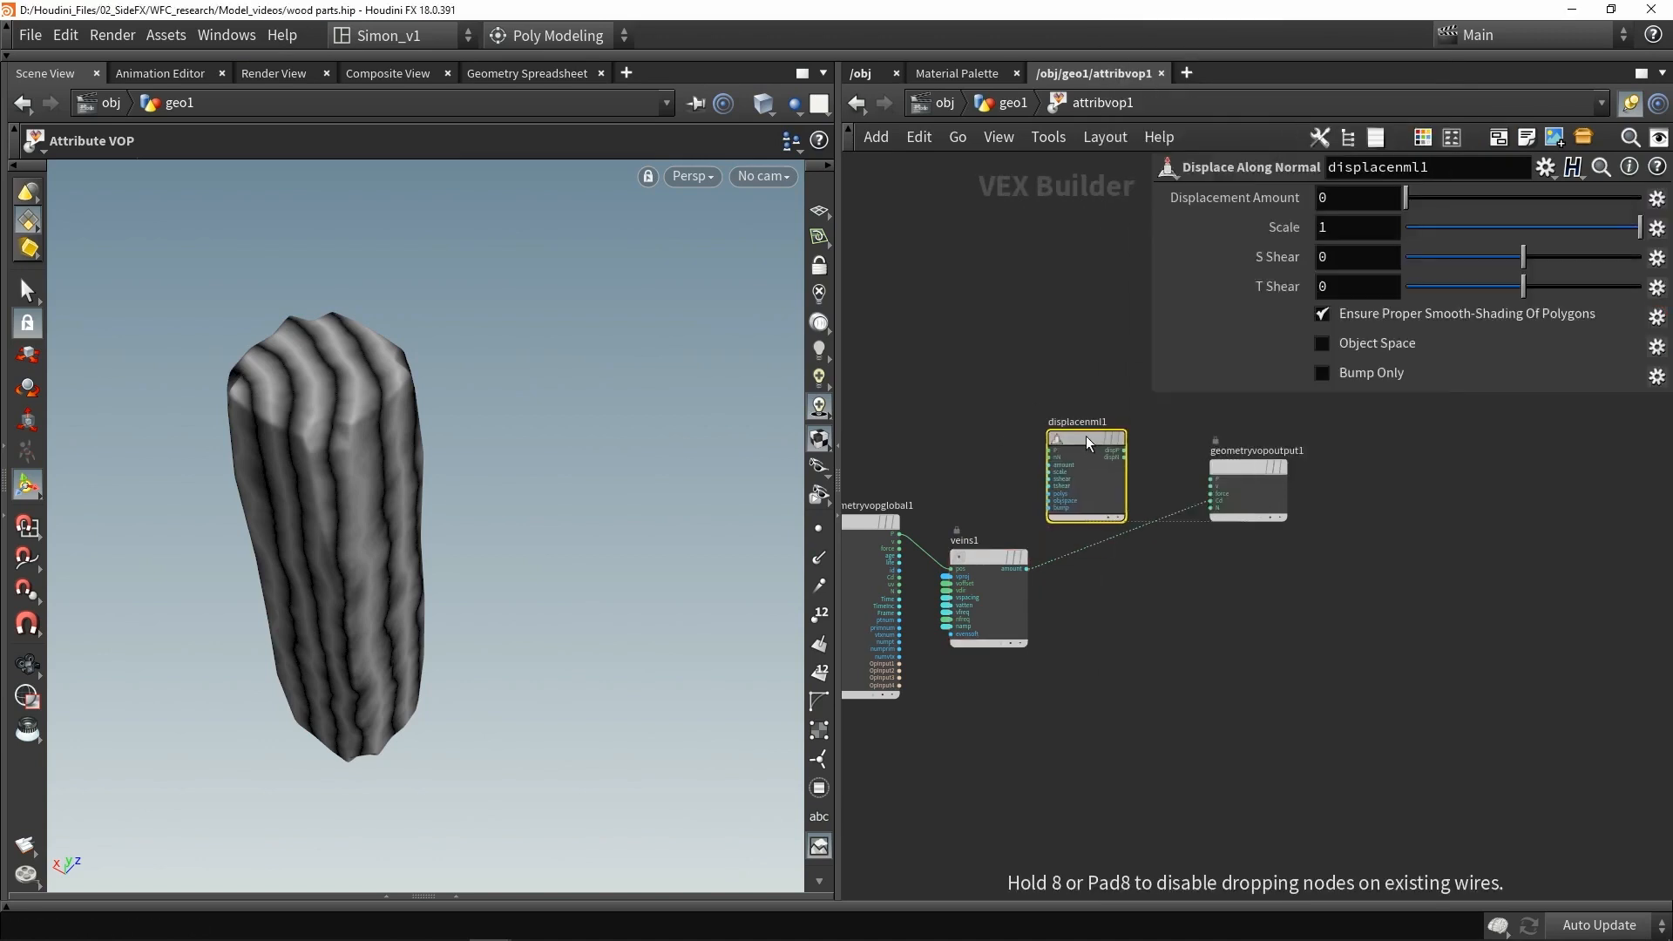
- Connect the global position and normal and the Veins amount into the Displace Along Normal node
{"action": "left_click_drag", "start_coordinate": [901, 538], "coordinate": [1051, 450]}
{"action": "scroll", "coordinate": [1001, 521], "scroll_direction": "up", "scroll_amount": 2}
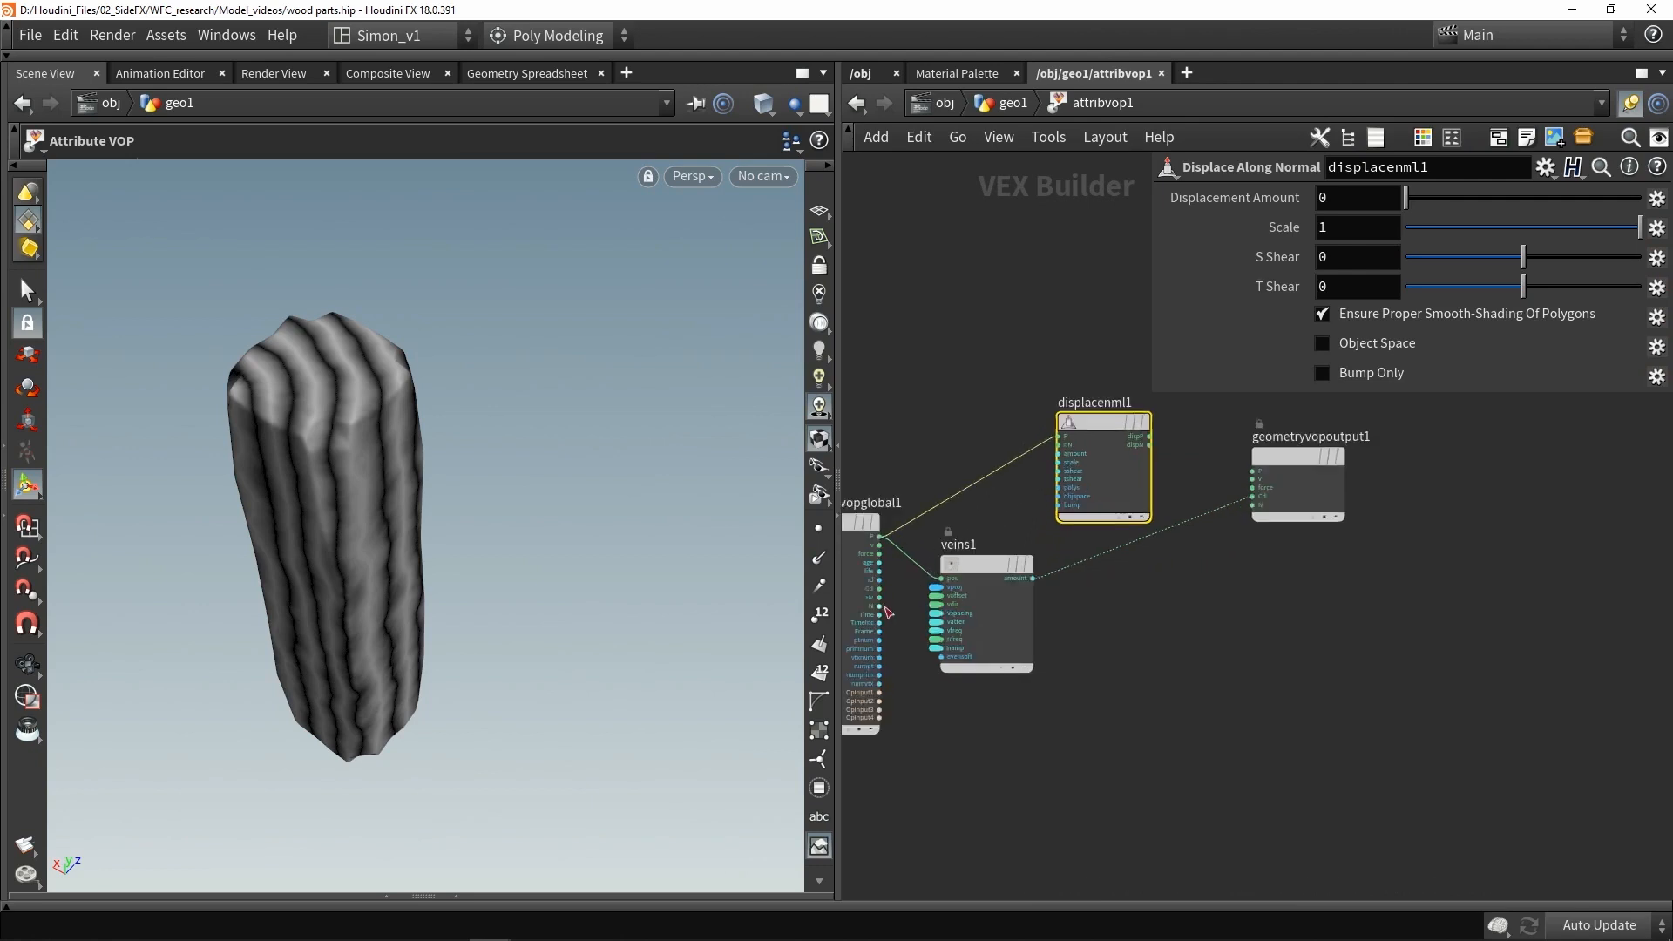
{"action": "left_click_drag", "start_coordinate": [880, 606], "coordinate": [1060, 446]}
{"action": "scroll", "coordinate": [1031, 565], "scroll_direction": "up", "scroll_amount": 2}
{"action": "left_click_drag", "start_coordinate": [1035, 586], "coordinate": [1035, 523]}
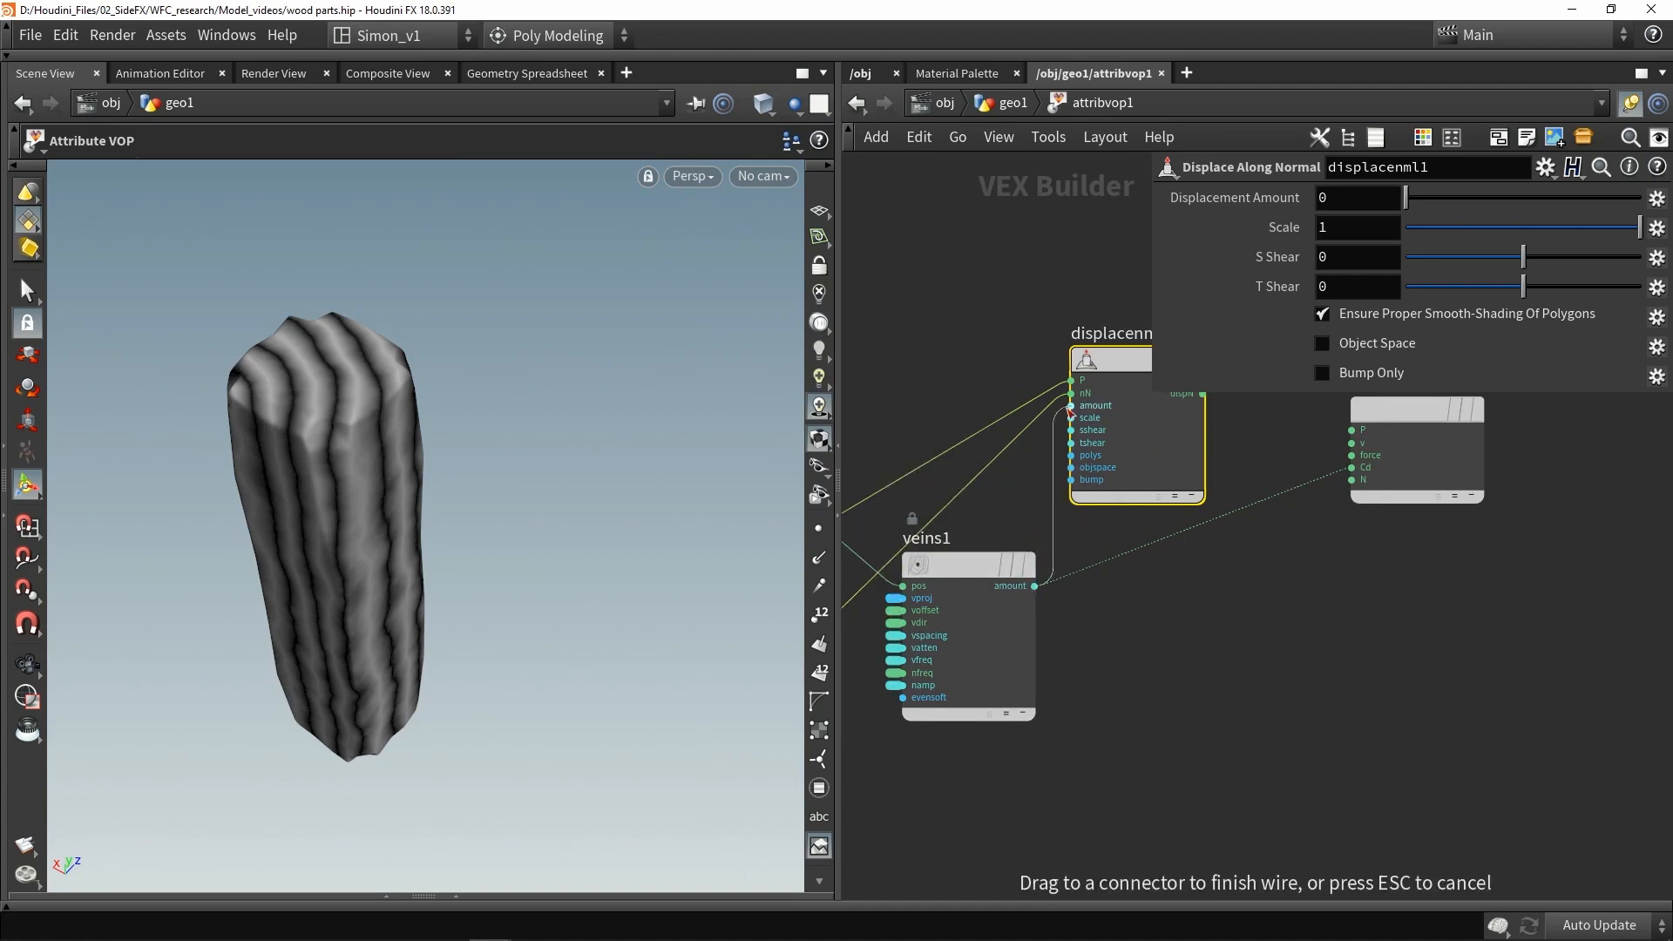
{"action": "left_click_drag", "start_coordinate": [1072, 412], "coordinate": [1071, 406]}
{"action": "middle_click_drag", "start_coordinate": [1169, 449], "coordinate": [1057, 477]}
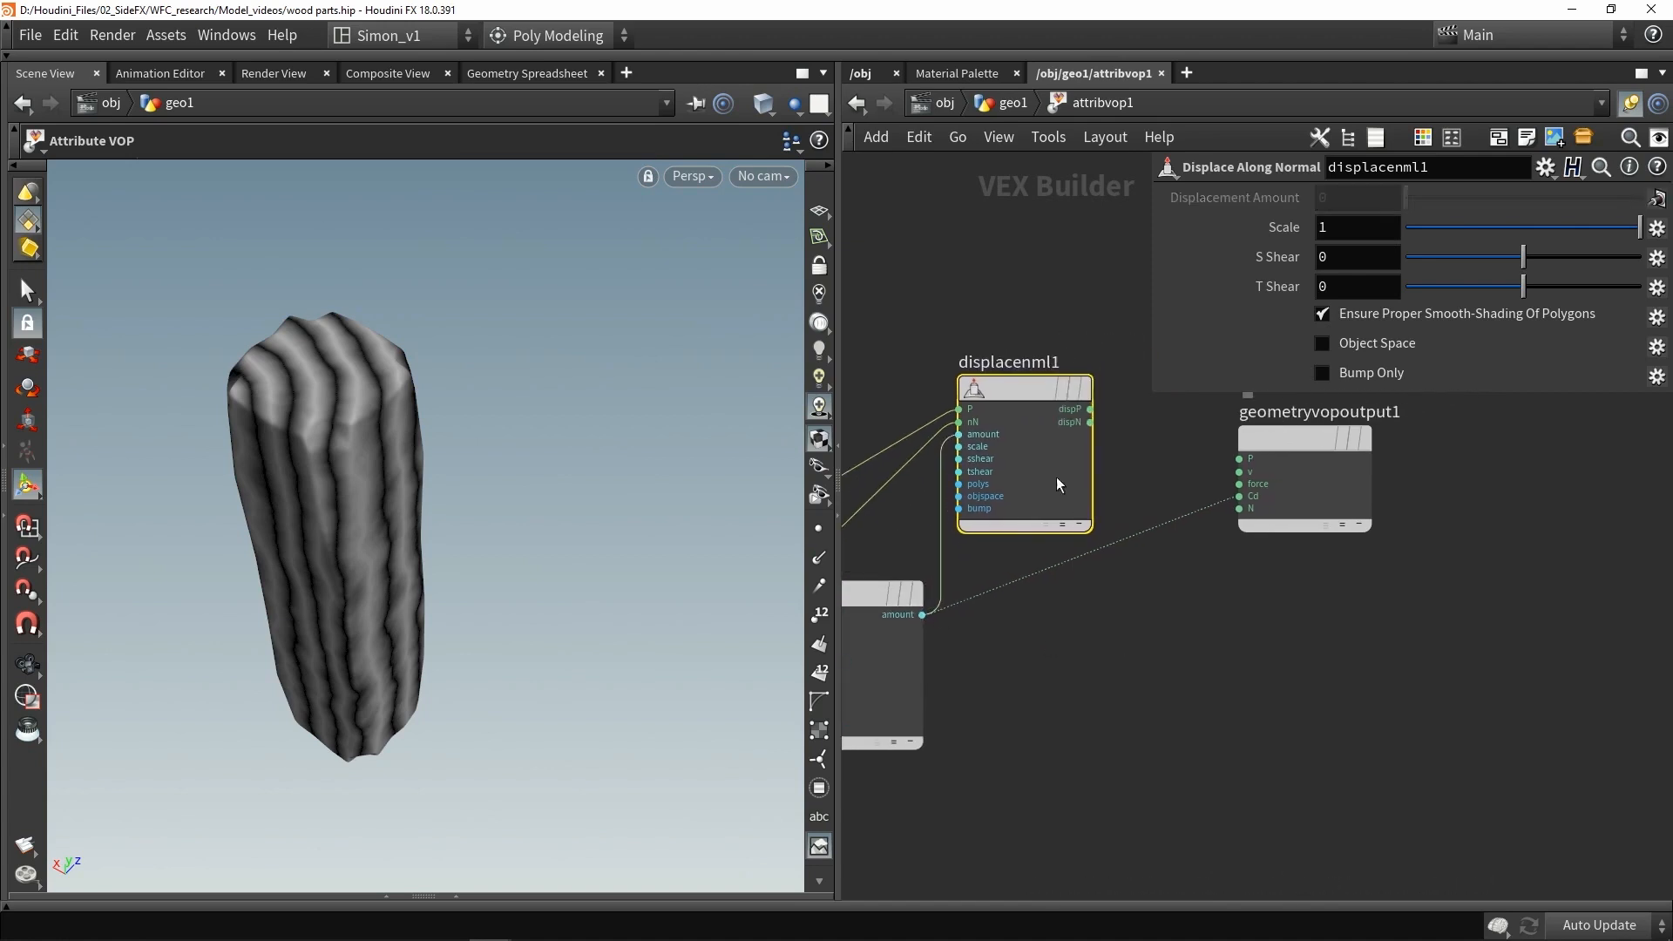
- Wire the displaced position into the output P and set the displacement Scale to 0.033
{"action": "mouse_move", "coordinate": [1069, 395]}
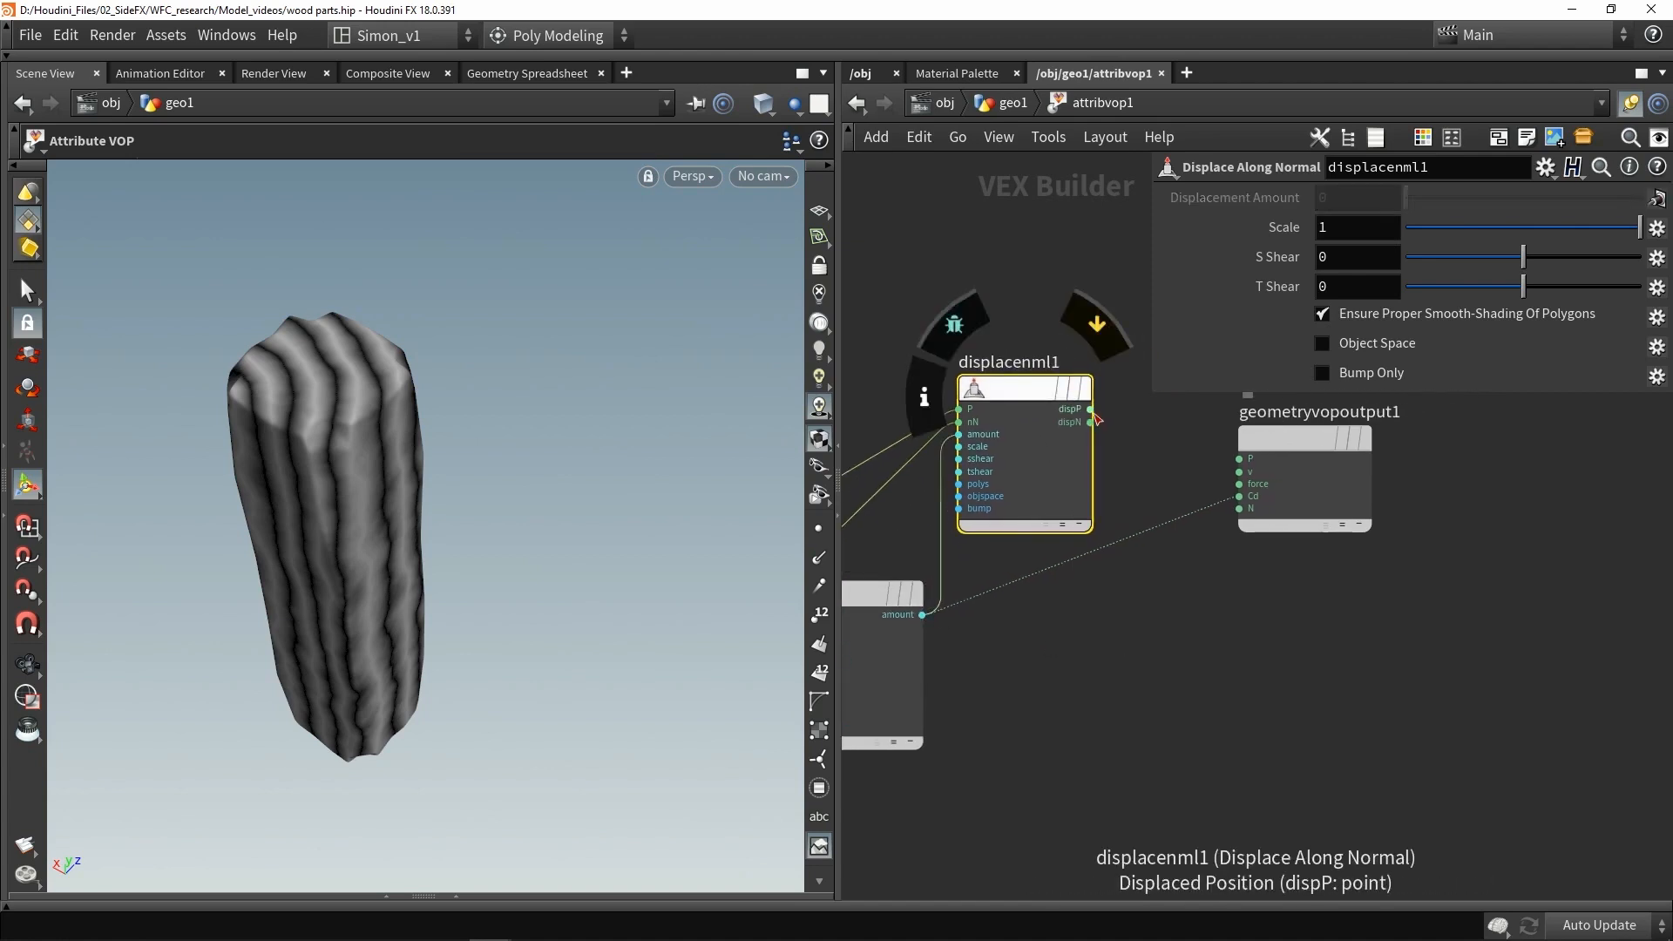
{"action": "left_click_drag", "start_coordinate": [1095, 418], "coordinate": [1220, 454]}
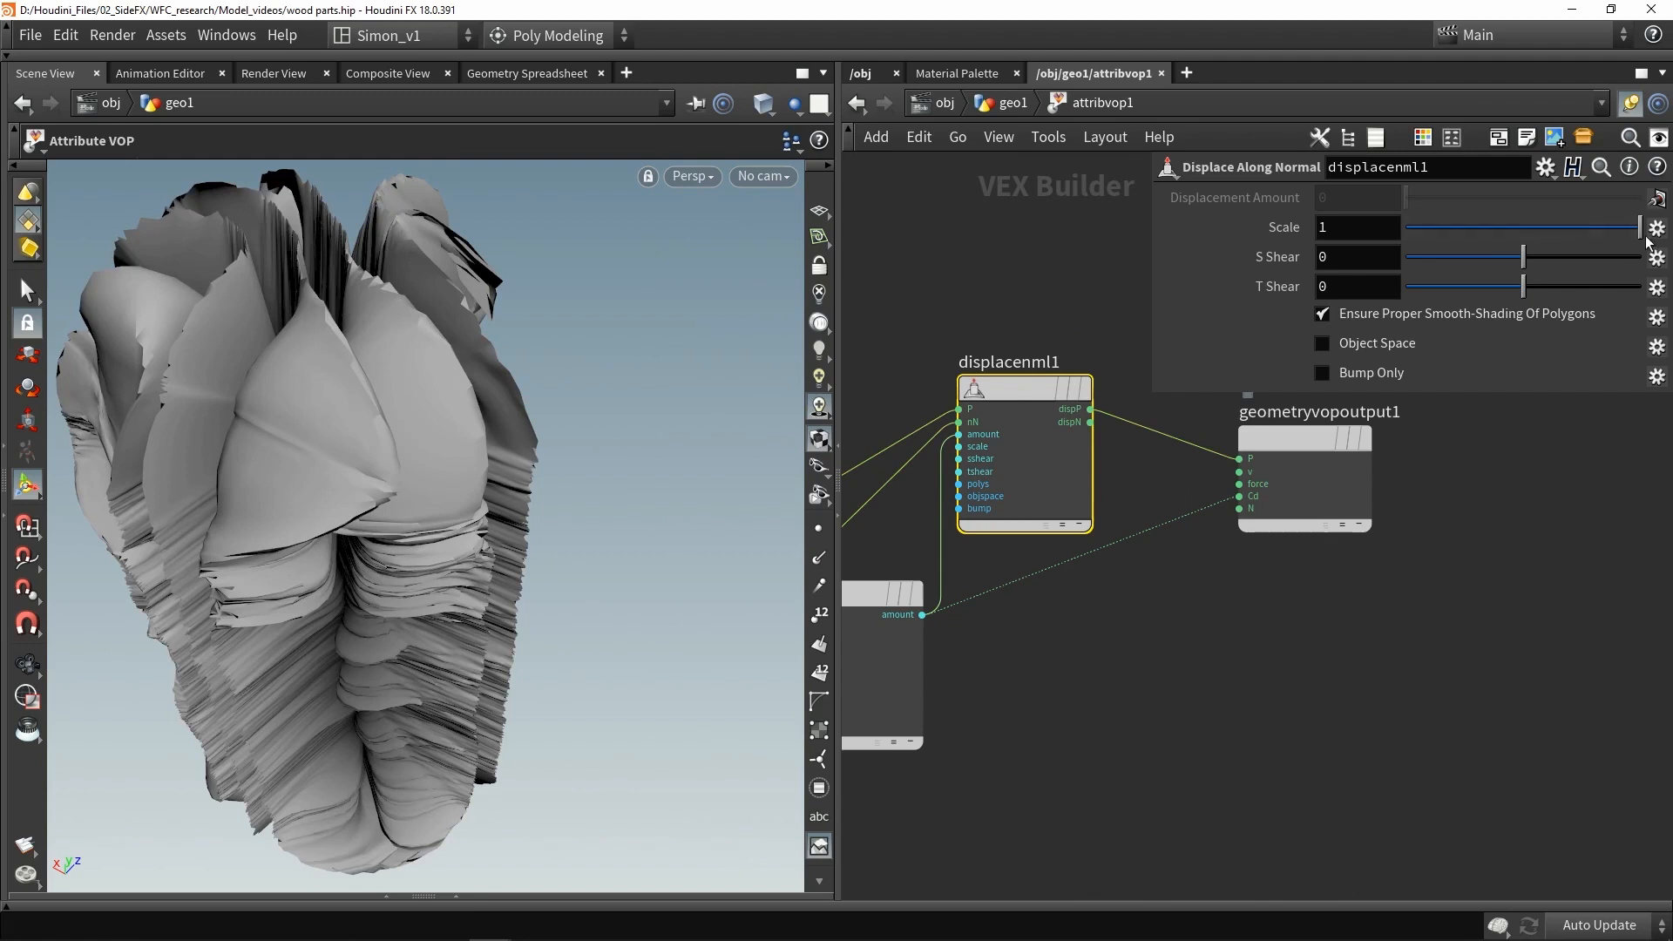
{"action": "mouse_move", "coordinate": [1551, 233]}
{"action": "left_mouse_down"}
{"action": "mouse_move", "coordinate": [1582, 225]}
{"action": "mouse_move", "coordinate": [1483, 213]}
{"action": "mouse_move", "coordinate": [1529, 215]}
{"action": "left_mouse_up"}
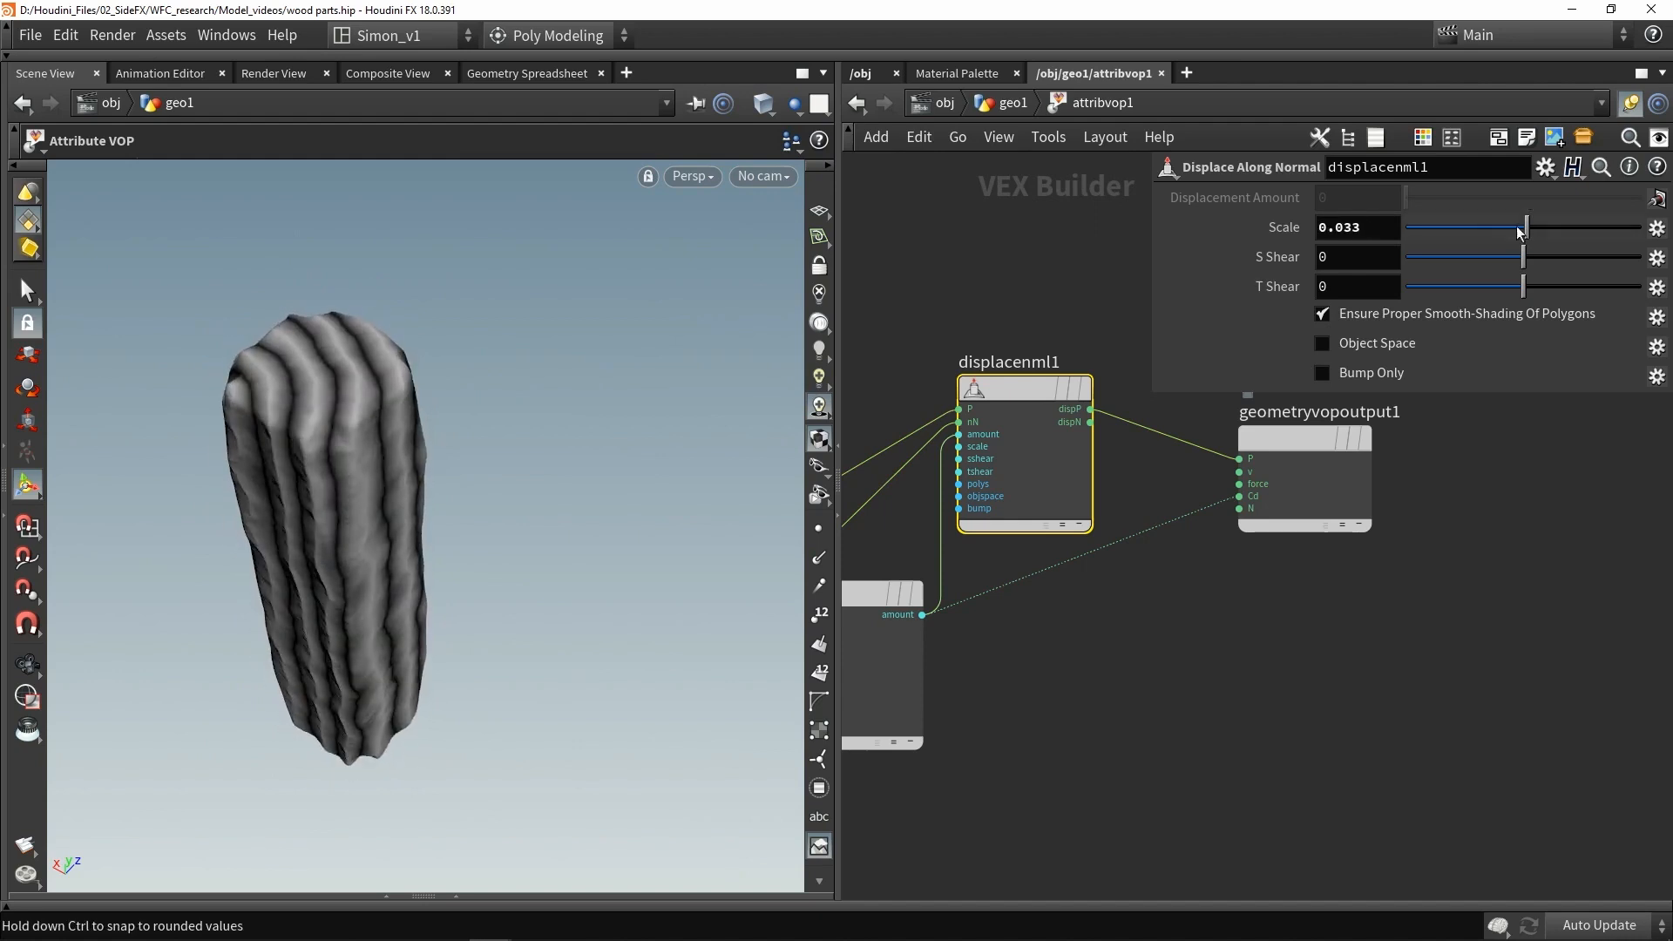
- Inspect the displaced post surface in the viewport, including wireframe
{"action": "left_click_drag", "start_coordinate": [338, 387], "coordinate": [318, 470], "text": "alt"}
{"action": "scroll", "coordinate": [331, 462], "scroll_direction": "up", "scroll_amount": 3}
{"action": "key", "text": "w"}
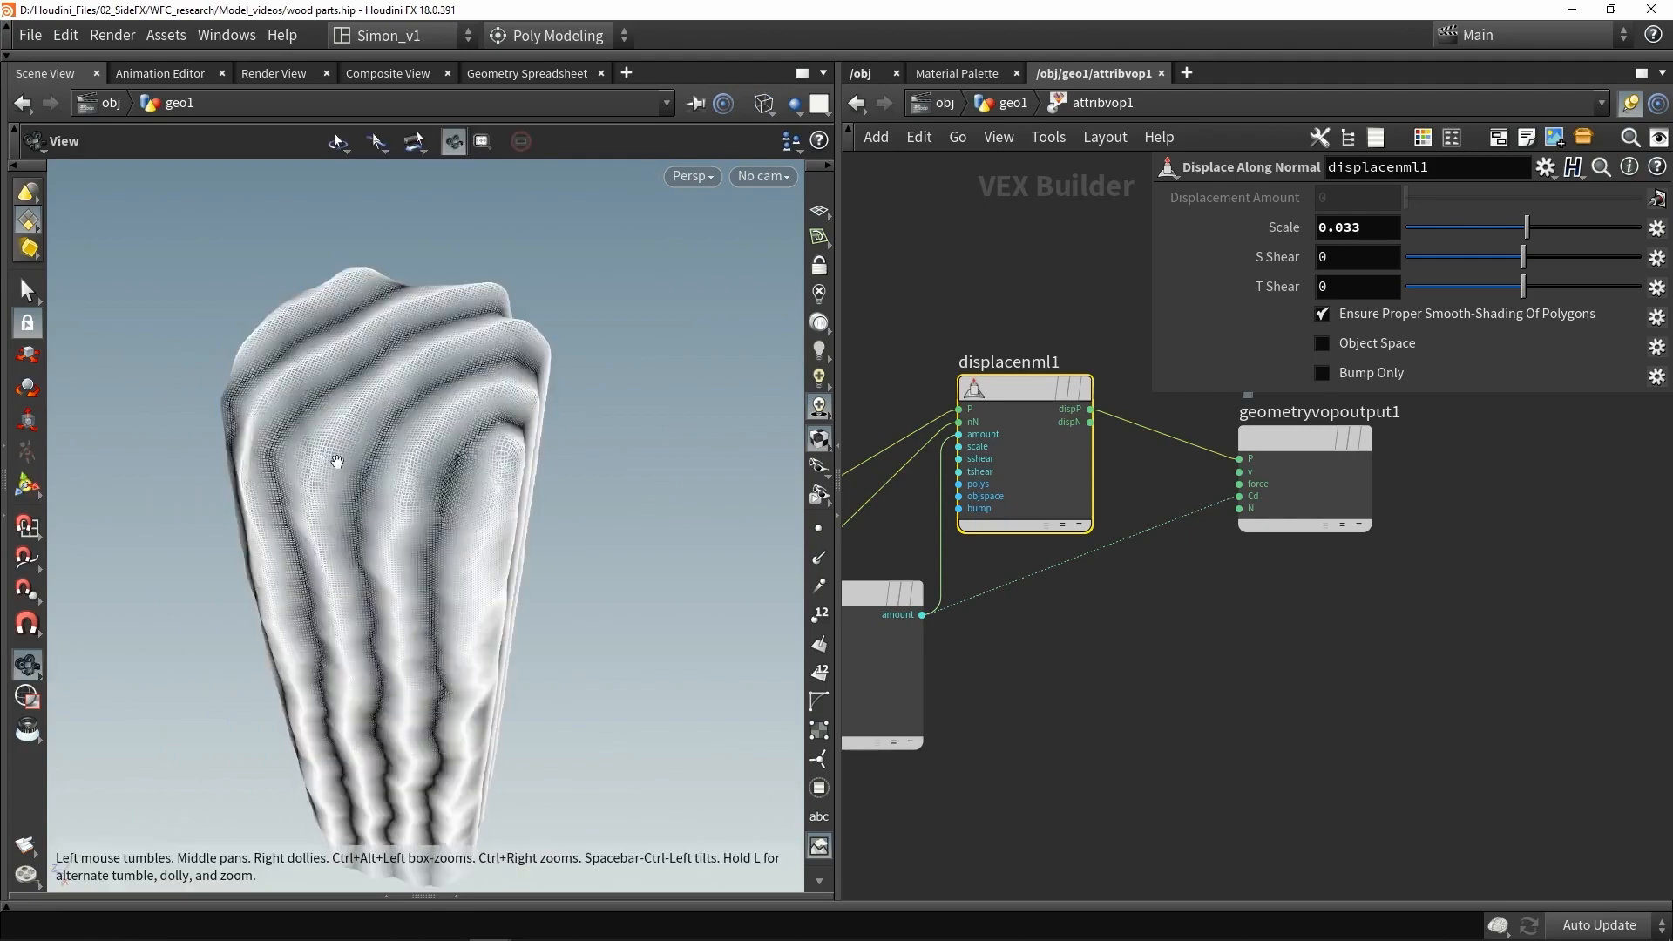
{"action": "scroll", "coordinate": [345, 462], "scroll_direction": "up", "scroll_amount": 4}
{"action": "mouse_move", "coordinate": [526, 399]}
{"action": "left_mouse_down", "text": "alt"}
{"action": "mouse_move", "coordinate": [595, 277]}
{"action": "mouse_move", "coordinate": [629, 285]}
{"action": "mouse_move", "coordinate": [560, 381]}
{"action": "mouse_move", "coordinate": [561, 596]}
{"action": "mouse_move", "coordinate": [613, 617]}
{"action": "mouse_move", "coordinate": [642, 369]}
{"action": "mouse_move", "coordinate": [542, 367]}
{"action": "mouse_move", "coordinate": [572, 520]}
{"action": "mouse_move", "coordinate": [482, 358]}
{"action": "mouse_move", "coordinate": [662, 519]}
{"action": "mouse_move", "coordinate": [610, 539]}
{"action": "left_mouse_up", "text": "alt"}
{"action": "key", "text": "w"}
{"action": "scroll", "coordinate": [572, 395], "scroll_direction": "down", "scroll_amount": 5}
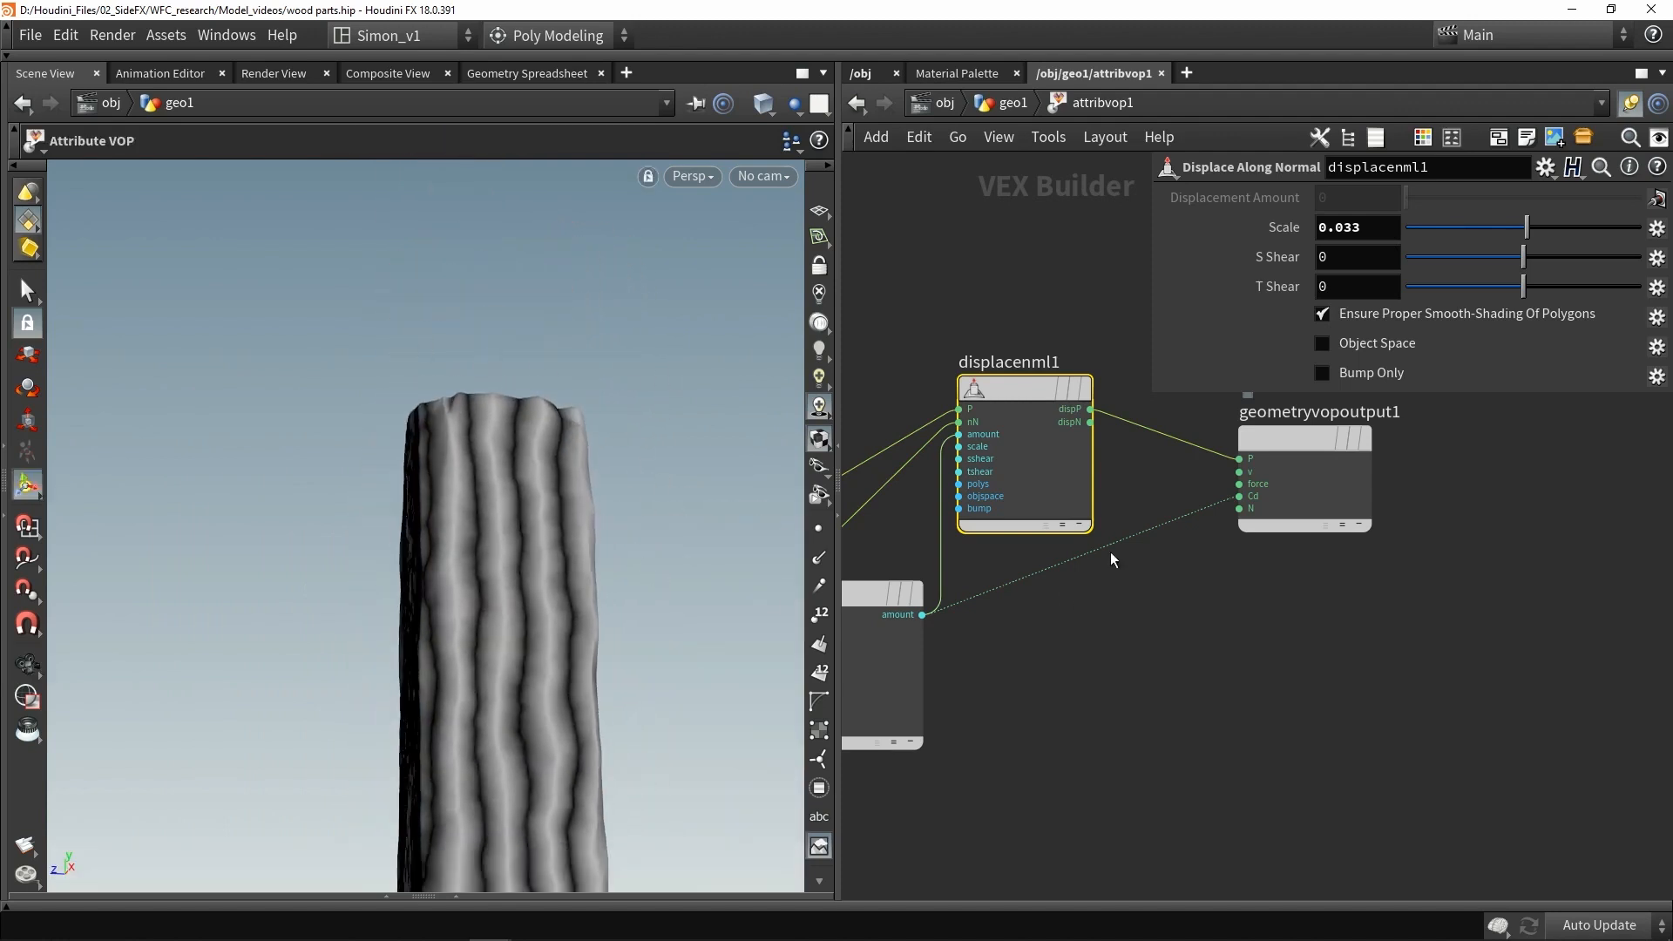
- Disconnect the Veins amount from the output colour
{"action": "left_click", "coordinate": [1240, 496]}
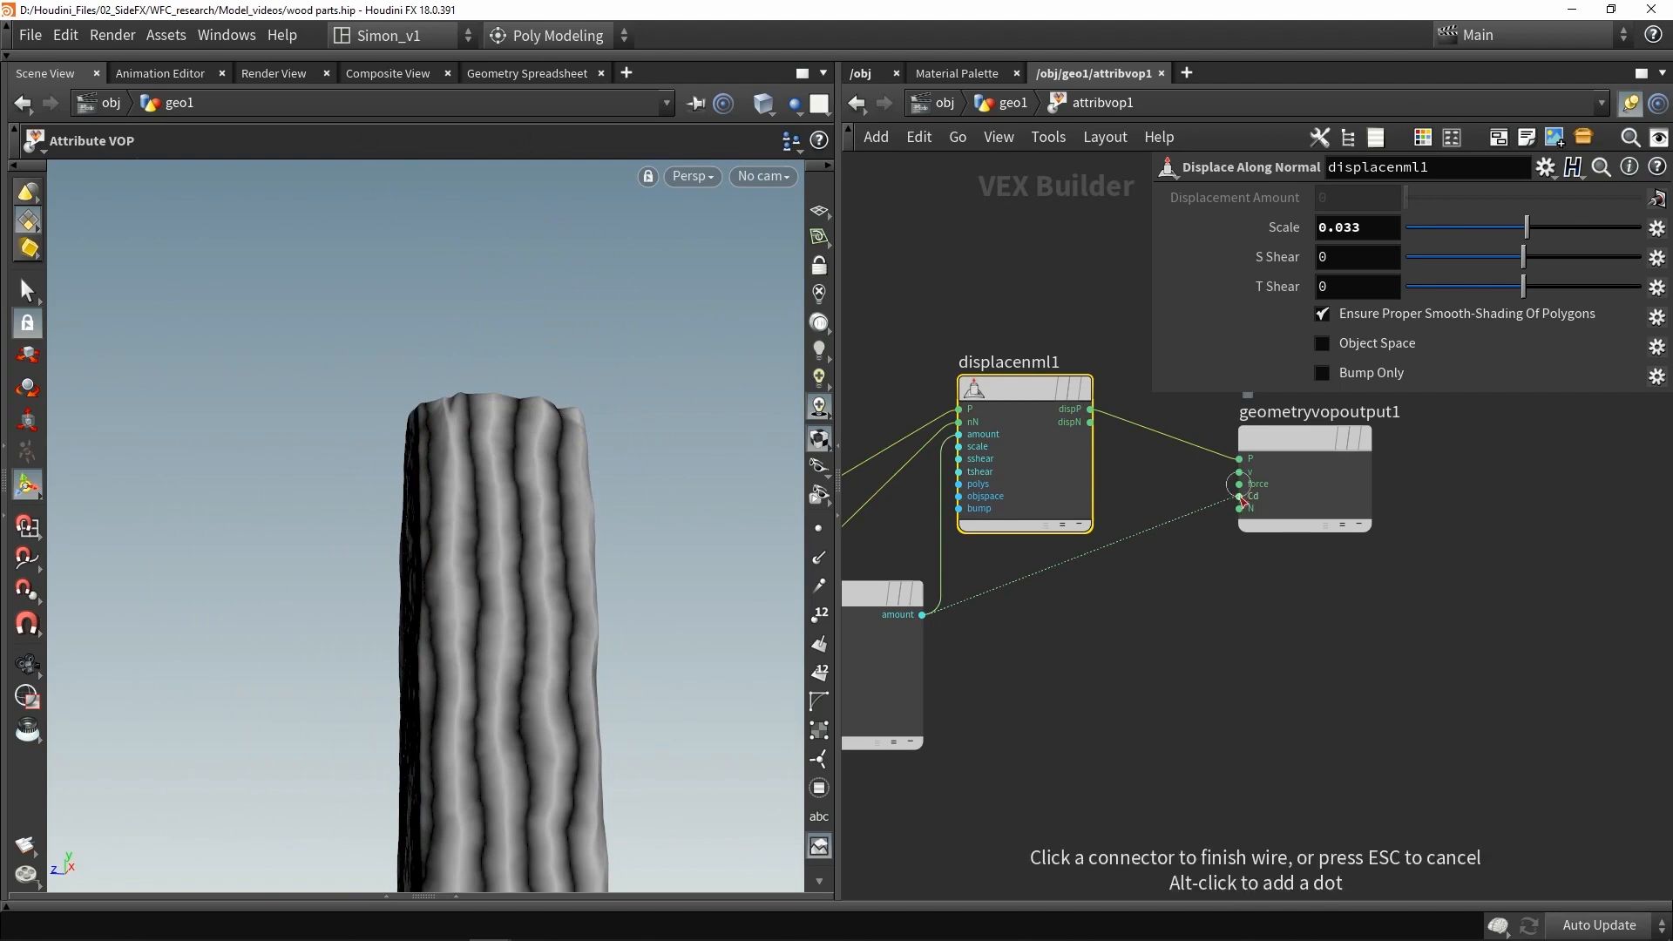
{"action": "left_click", "coordinate": [1178, 577]}
{"action": "left_click_drag", "start_coordinate": [1169, 633], "coordinate": [1131, 558]}
- Promote the Displace Along Normal Scale parameter
{"action": "left_click_drag", "start_coordinate": [514, 532], "coordinate": [198, 466], "text": "alt"}
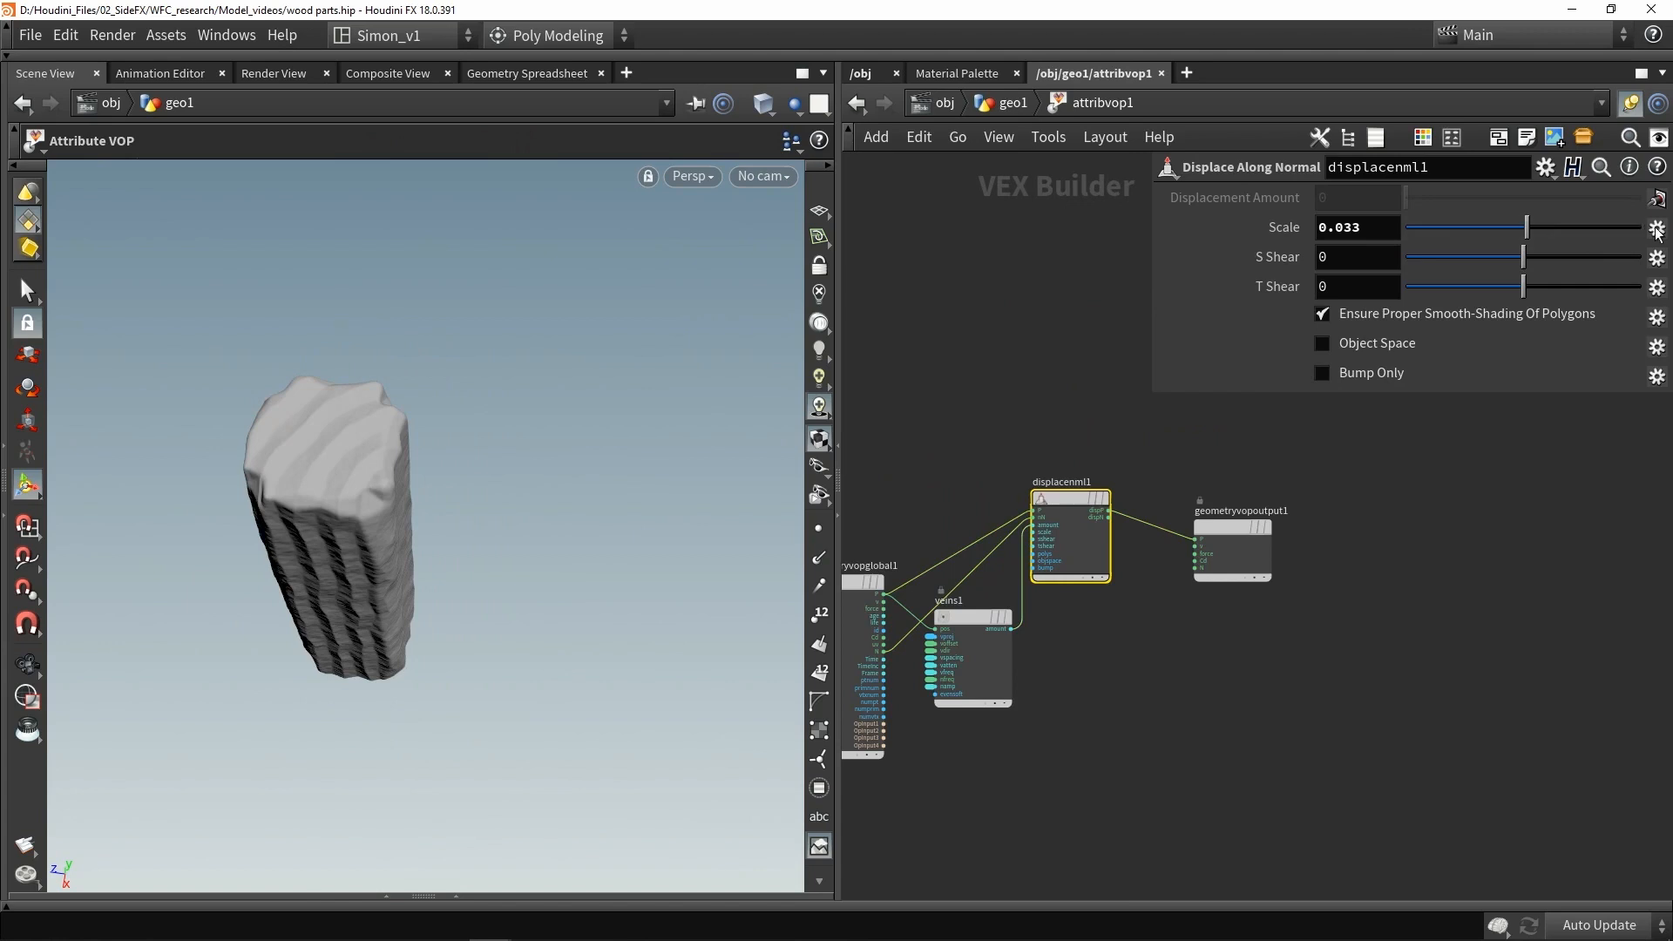
{"action": "left_click", "coordinate": [1657, 231]}
{"action": "left_click", "coordinate": [1521, 235]}
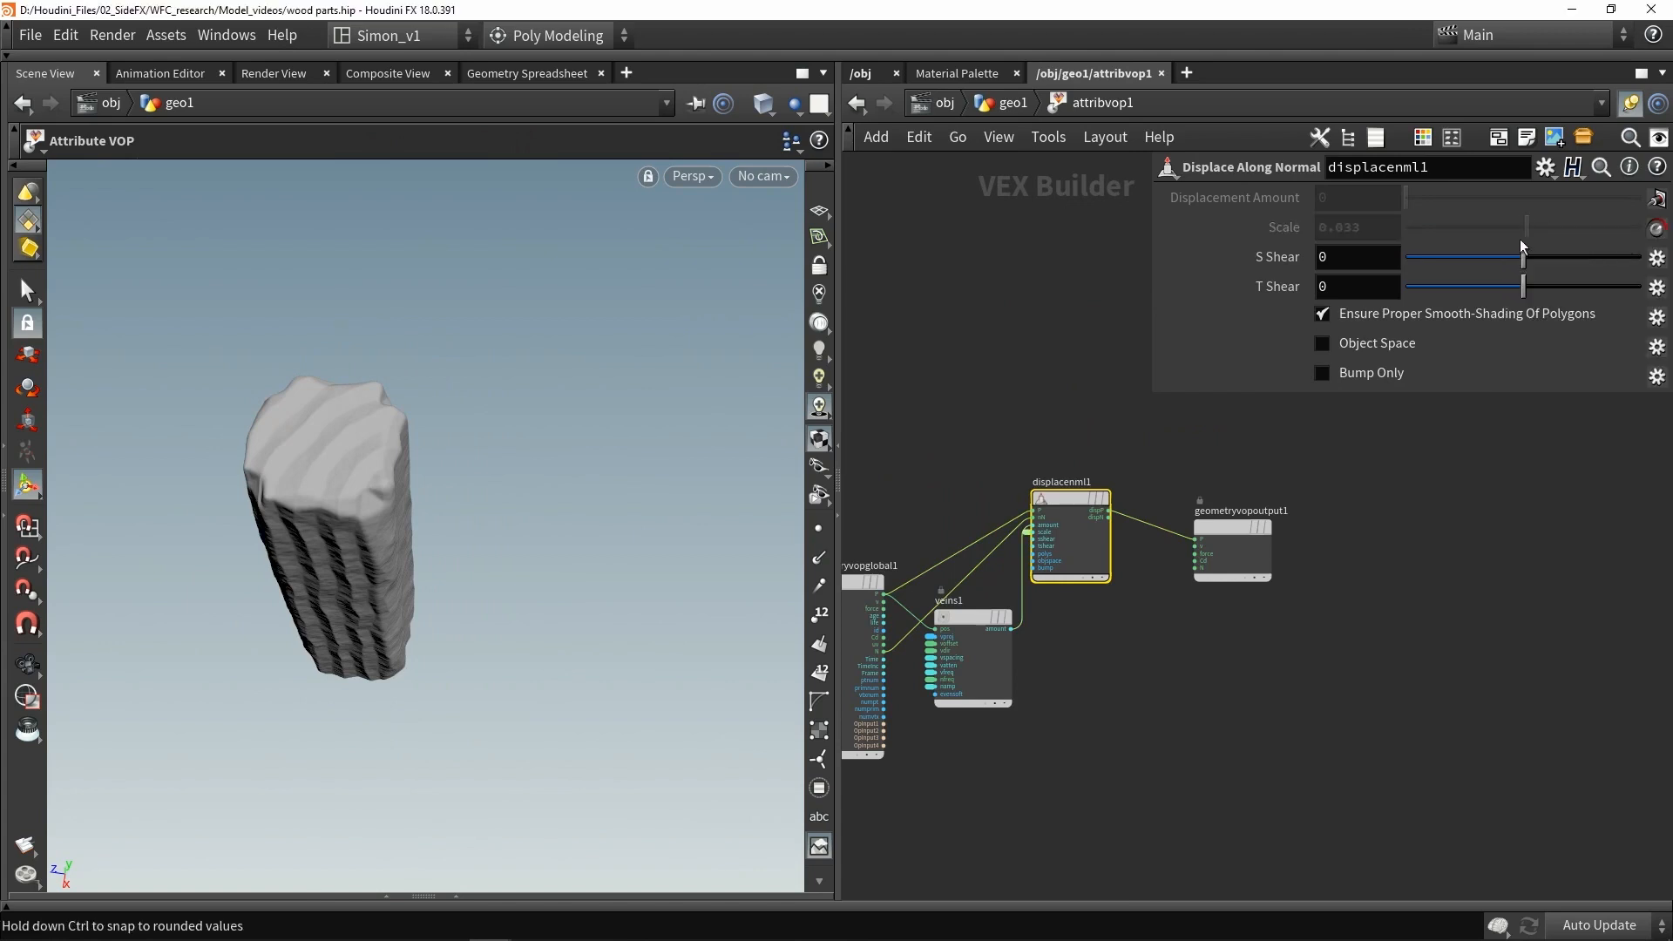
- Return to the geometry network and review the Attribute VOP's promoted vein and scale parameters
{"action": "left_click", "coordinate": [1002, 105]}
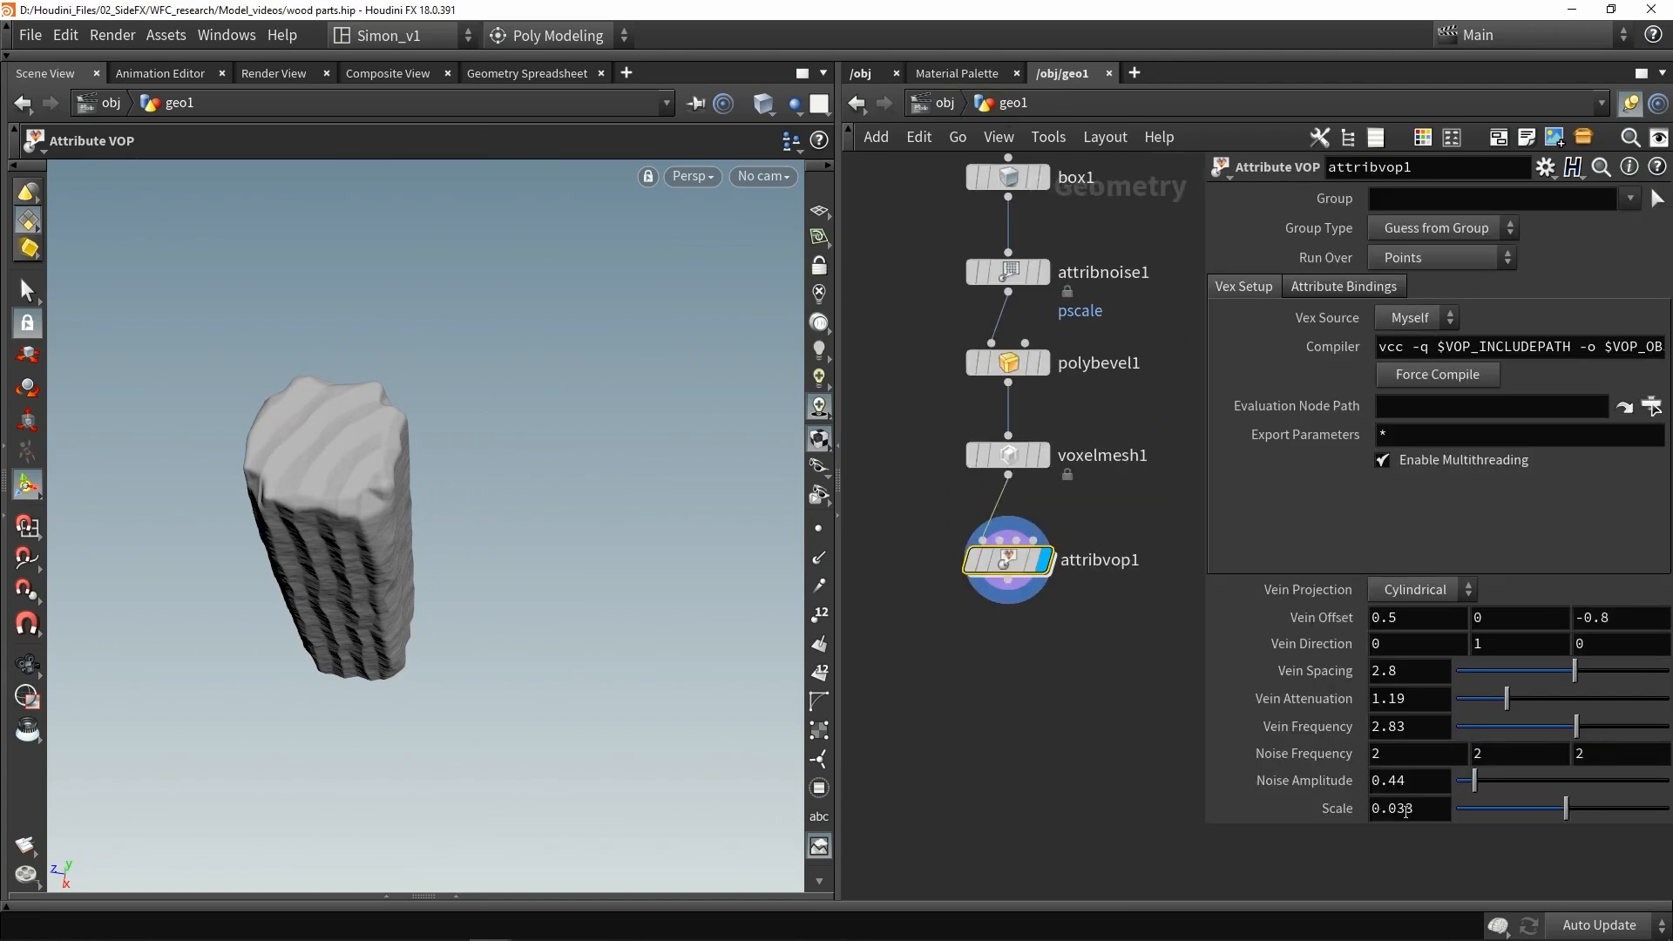
{"action": "left_click_drag", "start_coordinate": [1418, 811], "coordinate": [1315, 797]}
{"action": "left_click", "coordinate": [1017, 768]}
{"action": "middle_click_drag", "start_coordinate": [994, 684], "coordinate": [992, 651]}
{"action": "scroll", "coordinate": [992, 649], "scroll_direction": "down", "scroll_amount": 2}
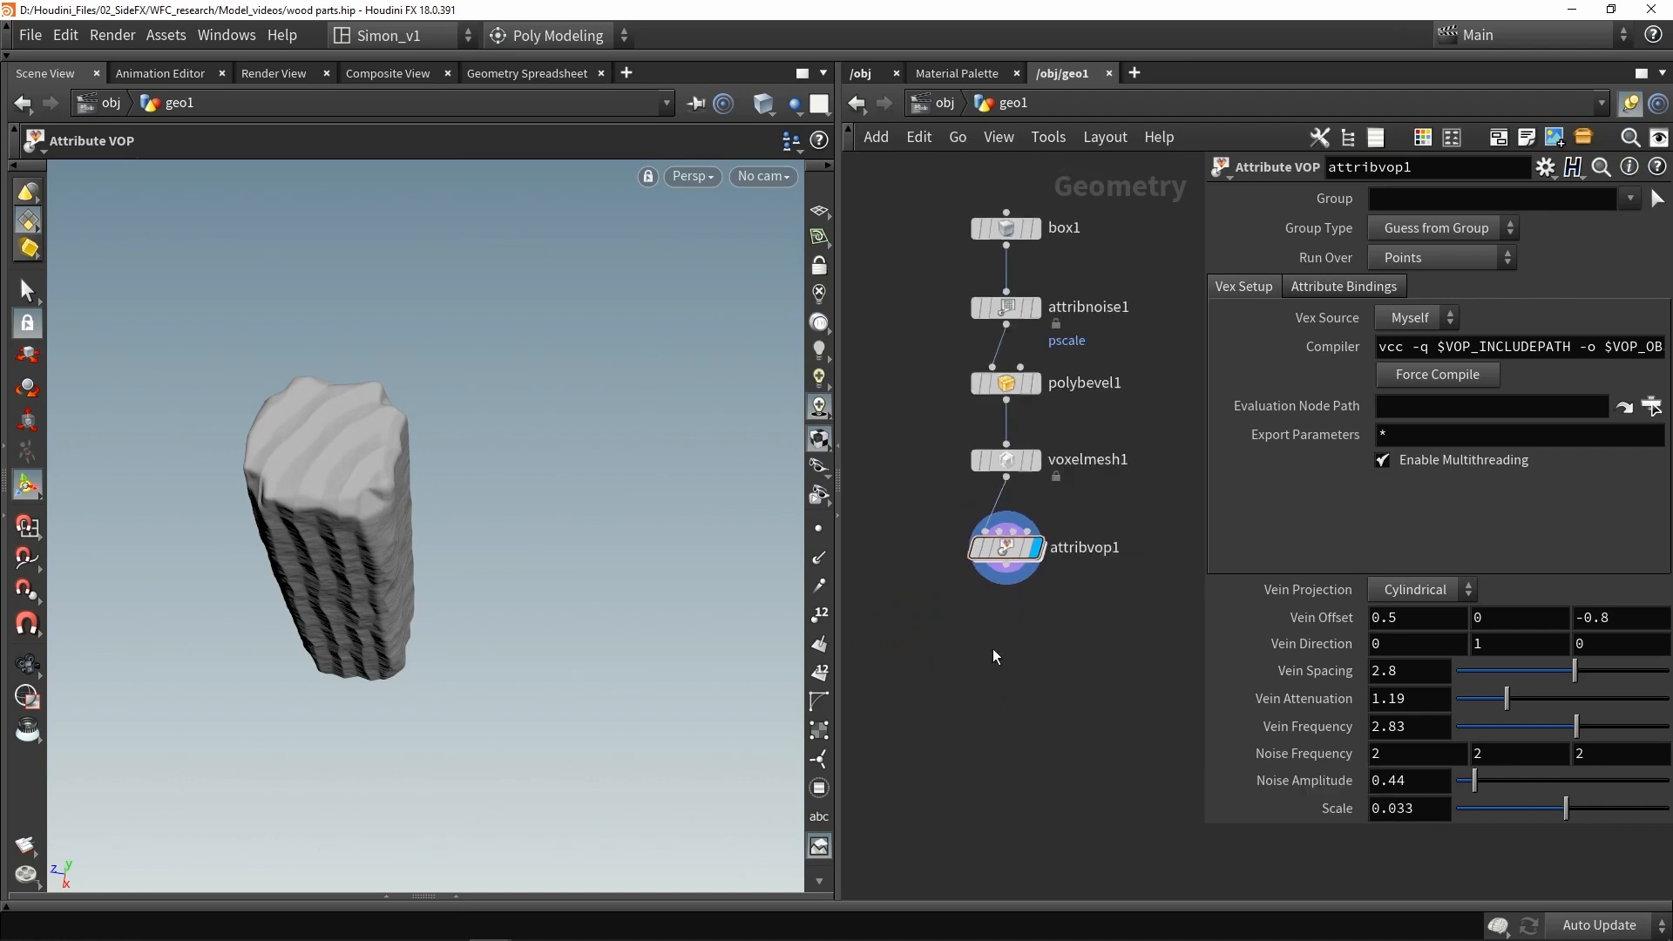
- Orbit around the post in the viewport to examine the vein displacement from several angles
{"action": "left_click_drag", "start_coordinate": [384, 541], "coordinate": [396, 433], "text": "alt"}
{"action": "middle_click_drag", "start_coordinate": [396, 433], "coordinate": [514, 384], "text": "alt"}
{"action": "left_click_drag", "start_coordinate": [488, 459], "coordinate": [345, 488], "text": "alt"}
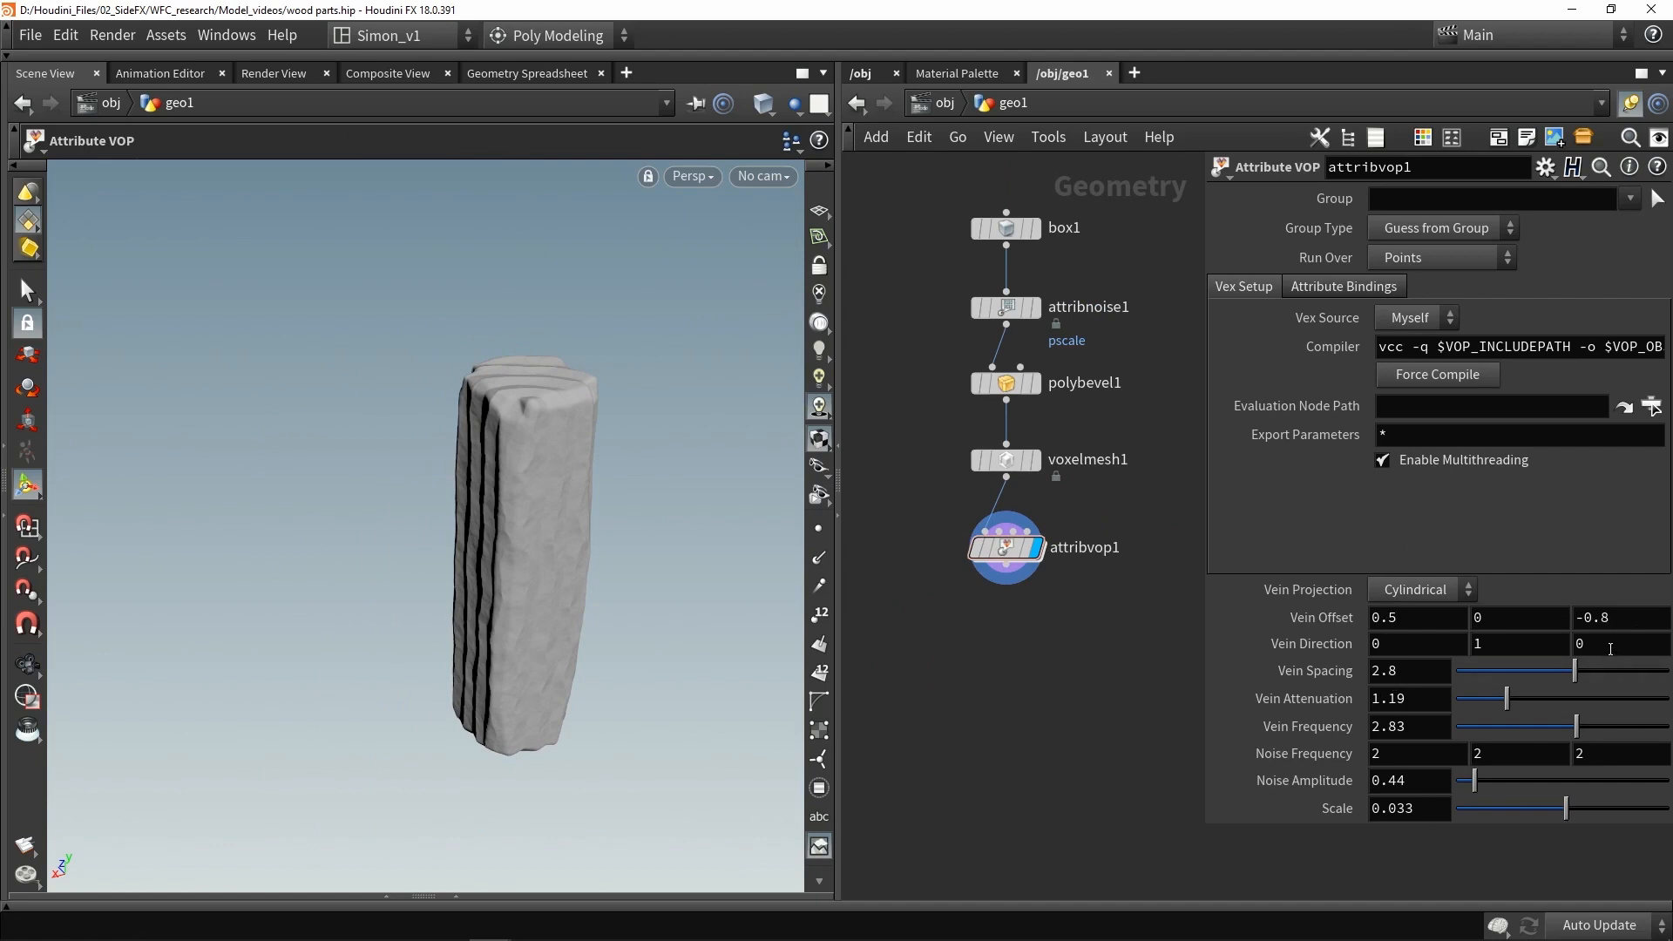
{"action": "left_click_drag", "start_coordinate": [578, 509], "coordinate": [660, 528], "text": "alt"}
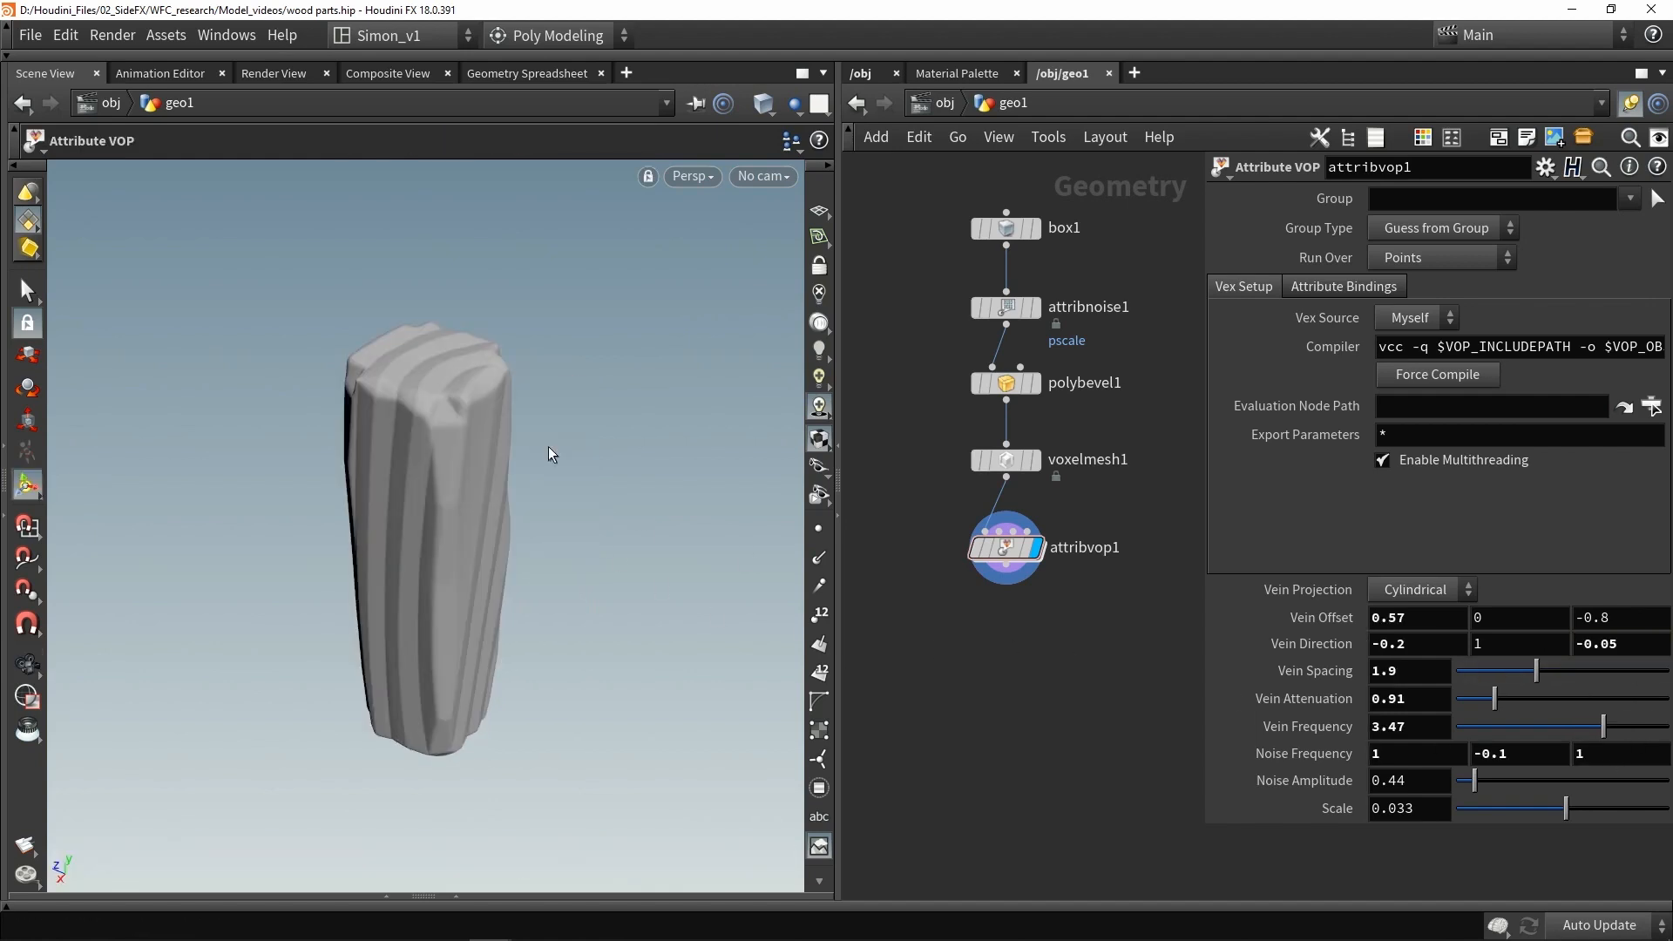
{"action": "left_click_drag", "start_coordinate": [434, 449], "coordinate": [677, 442], "text": "alt"}
{"action": "left_click_drag", "start_coordinate": [383, 503], "coordinate": [632, 447], "text": "alt"}
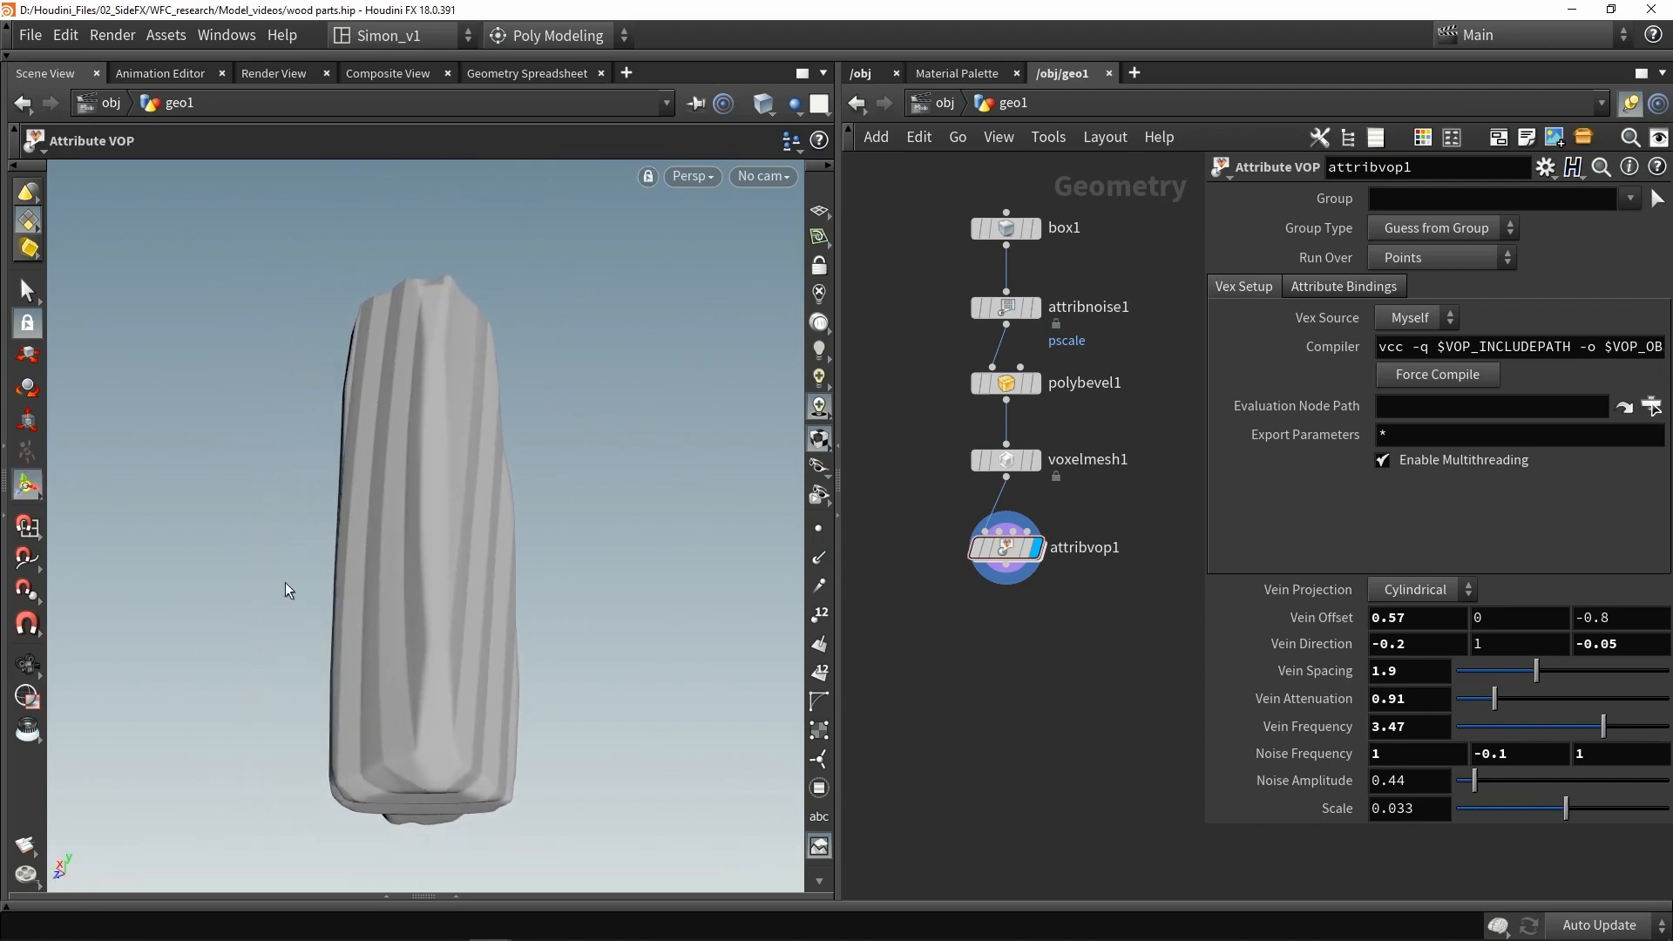
- Open the Attribute VOP network to check its nodes, then go back to the geometry level
{"action": "double_click", "coordinate": [1004, 552]}
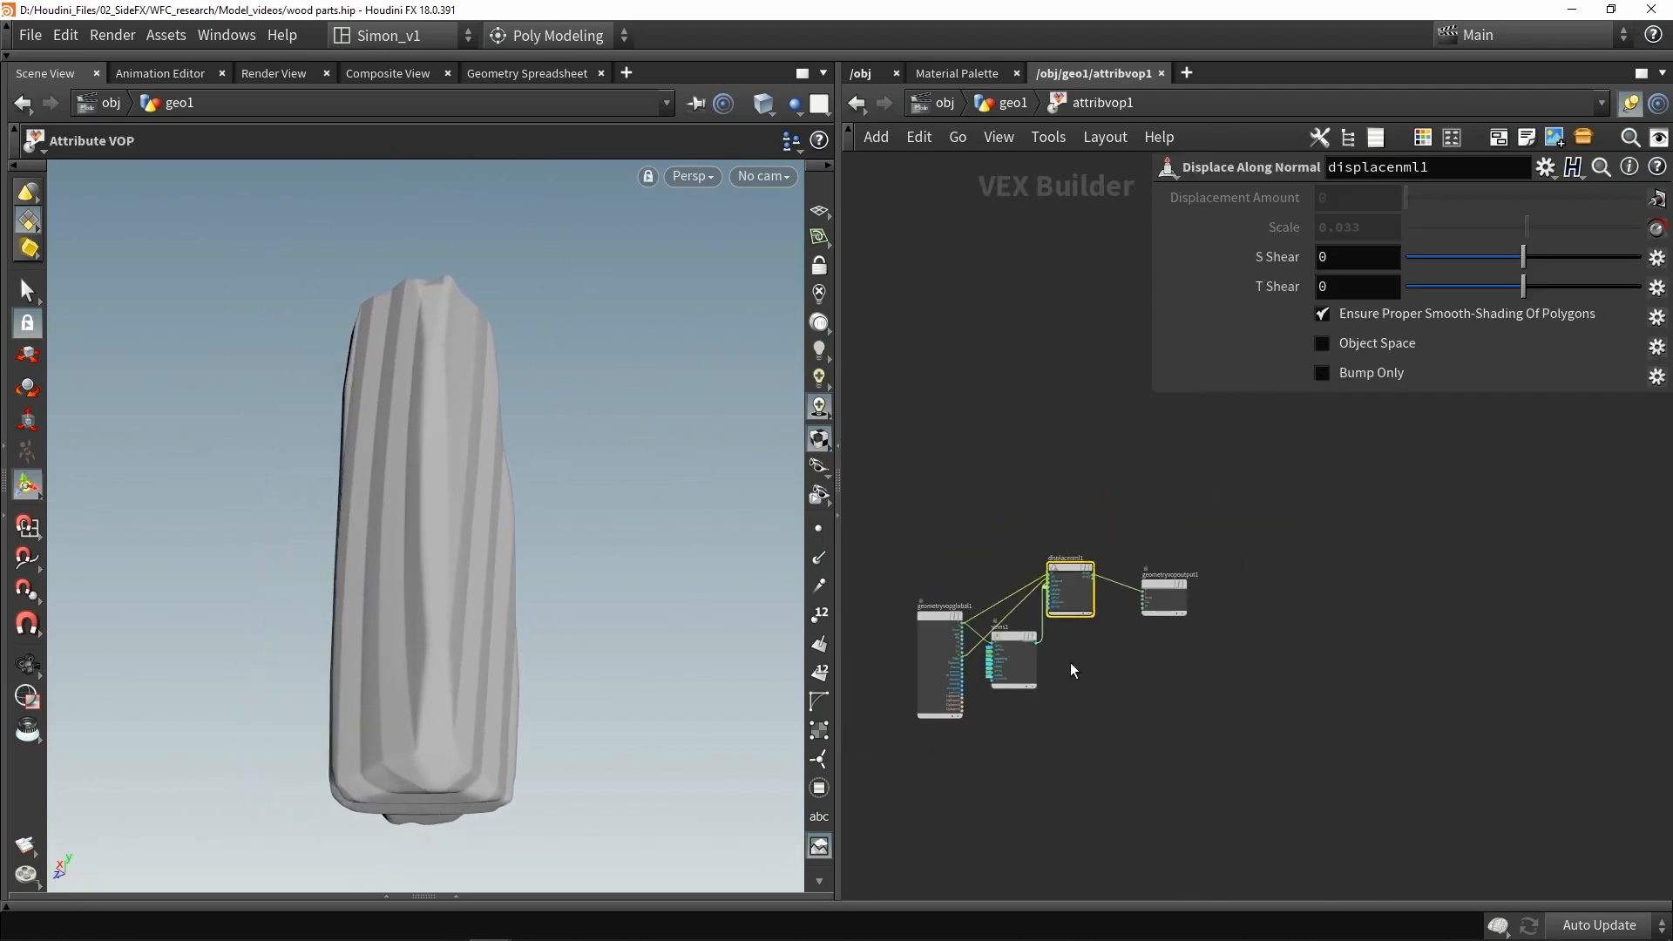
{"action": "left_click_drag", "start_coordinate": [1189, 657], "coordinate": [1137, 575], "text": "shift"}
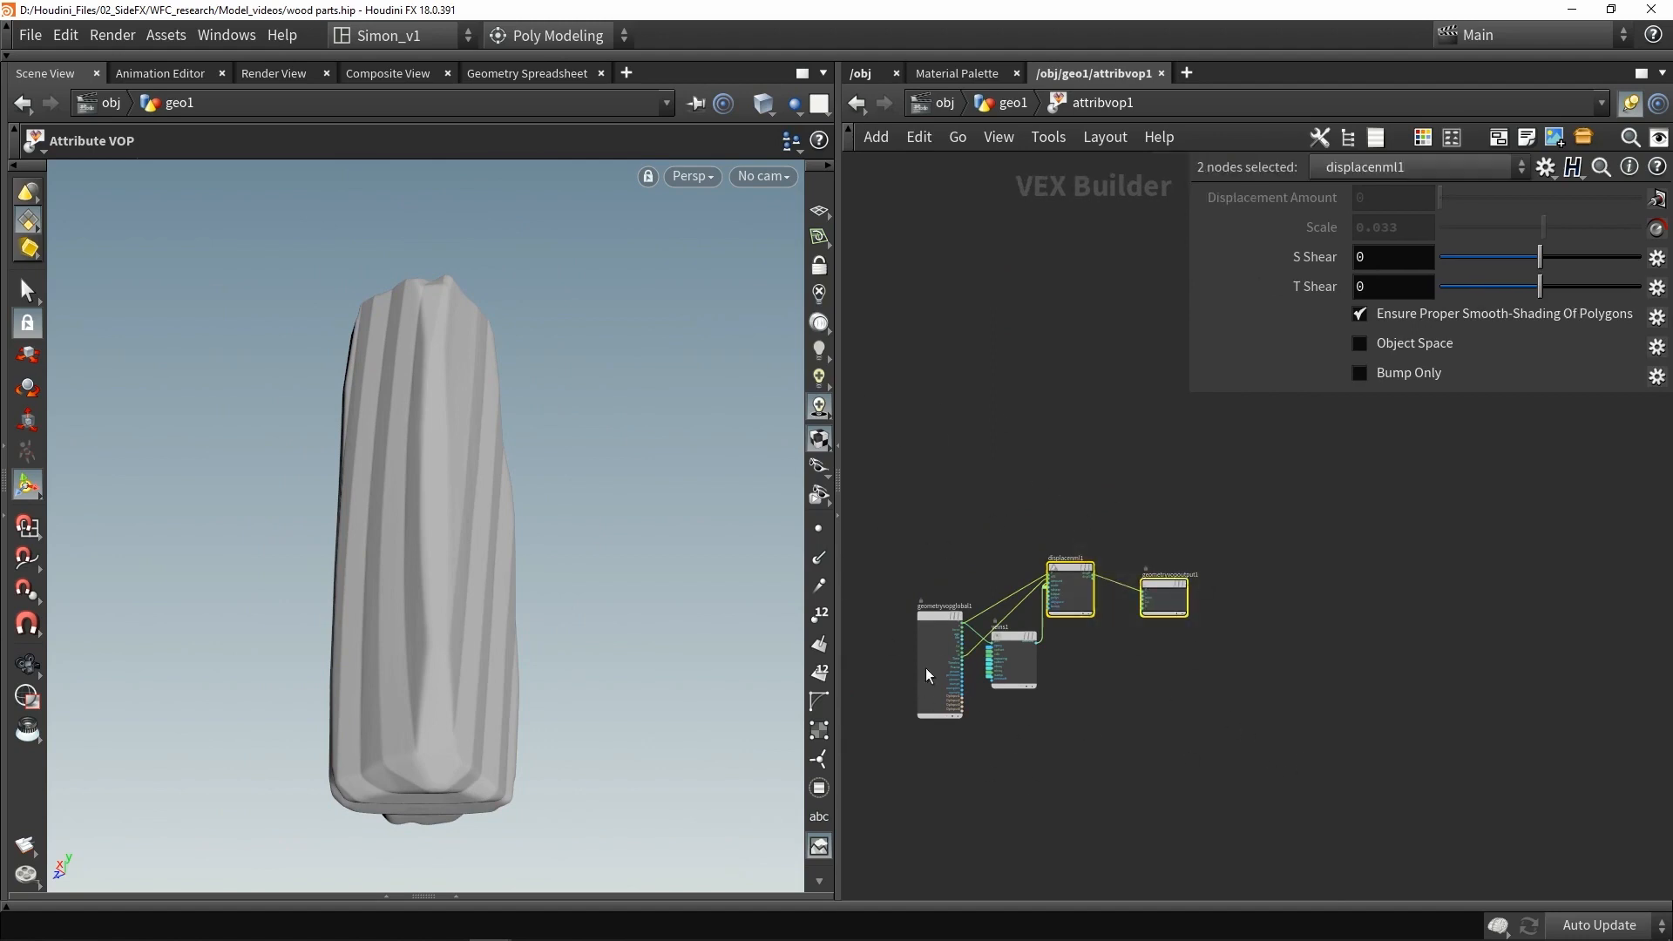
{"action": "left_click", "coordinate": [1060, 698]}
{"action": "scroll", "coordinate": [1021, 684], "scroll_direction": "up", "scroll_amount": 3}
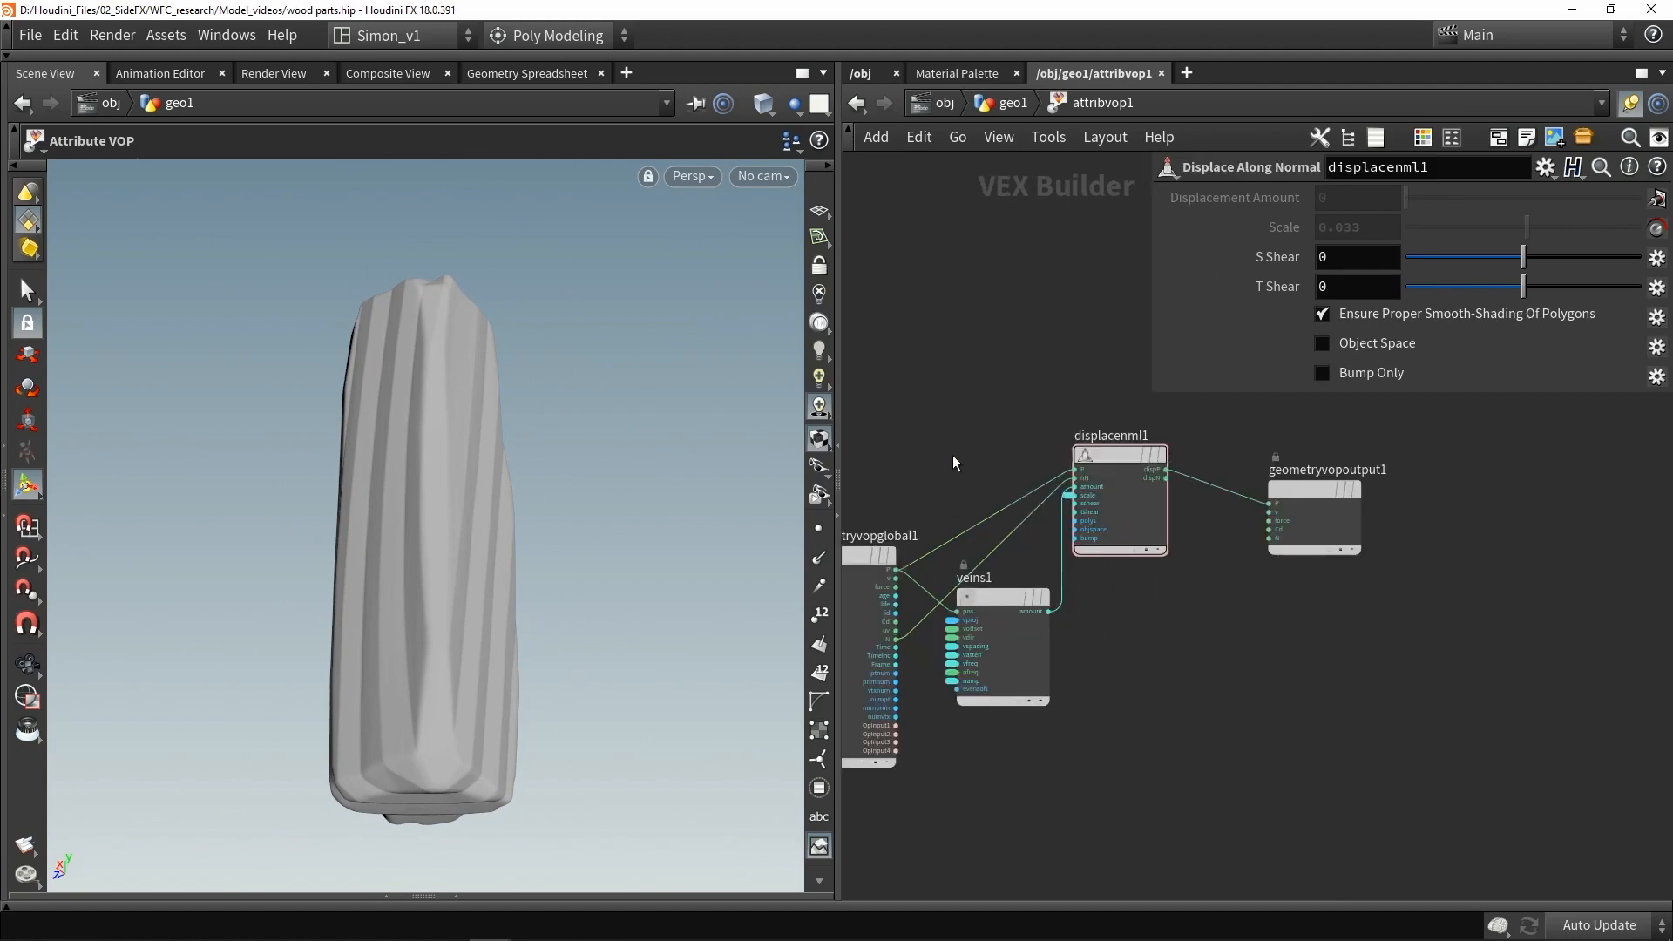
{"action": "left_click", "coordinate": [1007, 682]}
{"action": "left_click_drag", "start_coordinate": [998, 593], "coordinate": [1002, 605]}
{"action": "left_click", "coordinate": [1013, 103]}
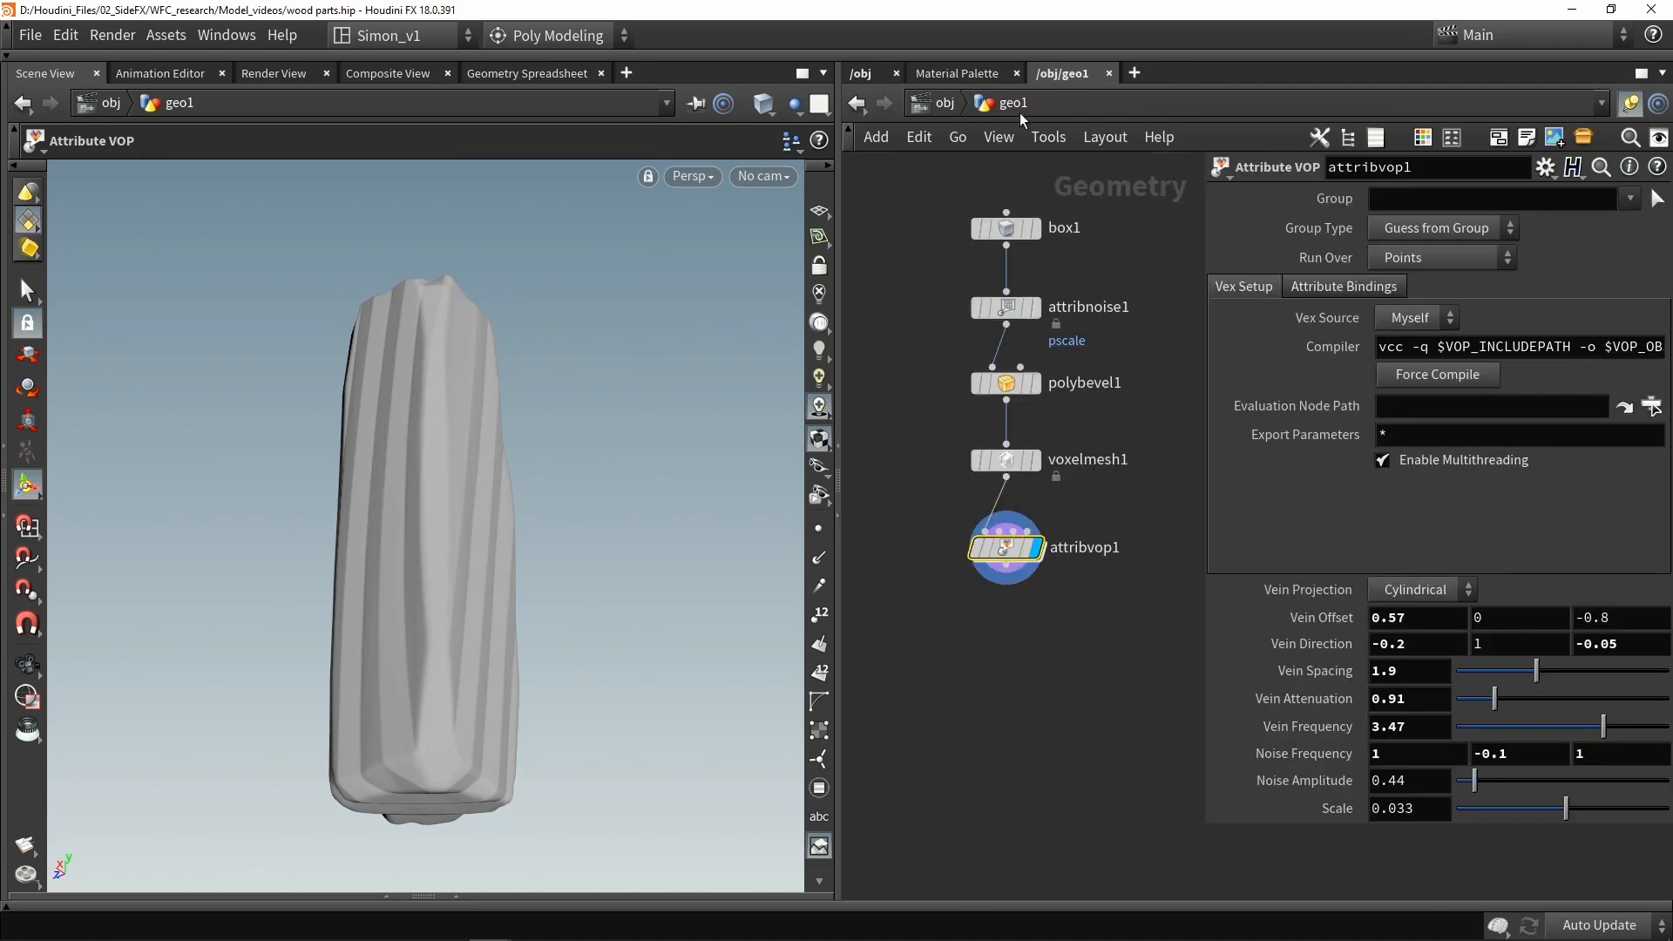
- Add a Wood Grains node fed from voxelmesh1 and make it the displayed node
{"action": "left_click_drag", "start_coordinate": [655, 547], "coordinate": [283, 555], "text": "alt"}
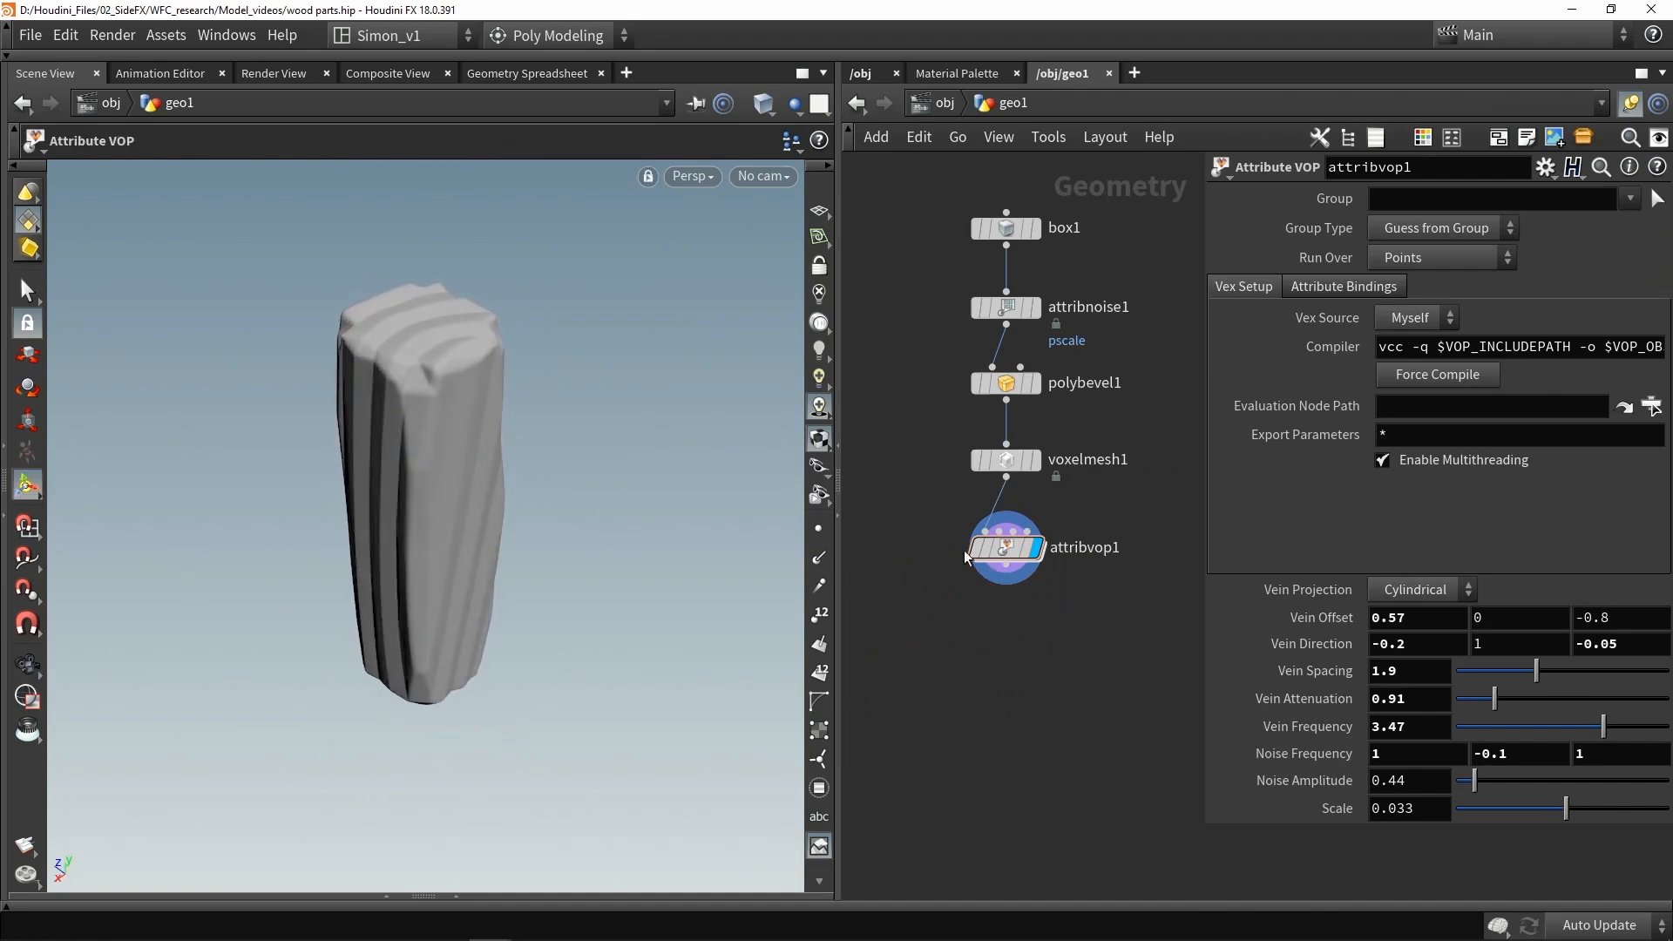
{"action": "middle_click_drag", "start_coordinate": [1054, 617], "coordinate": [988, 578]}
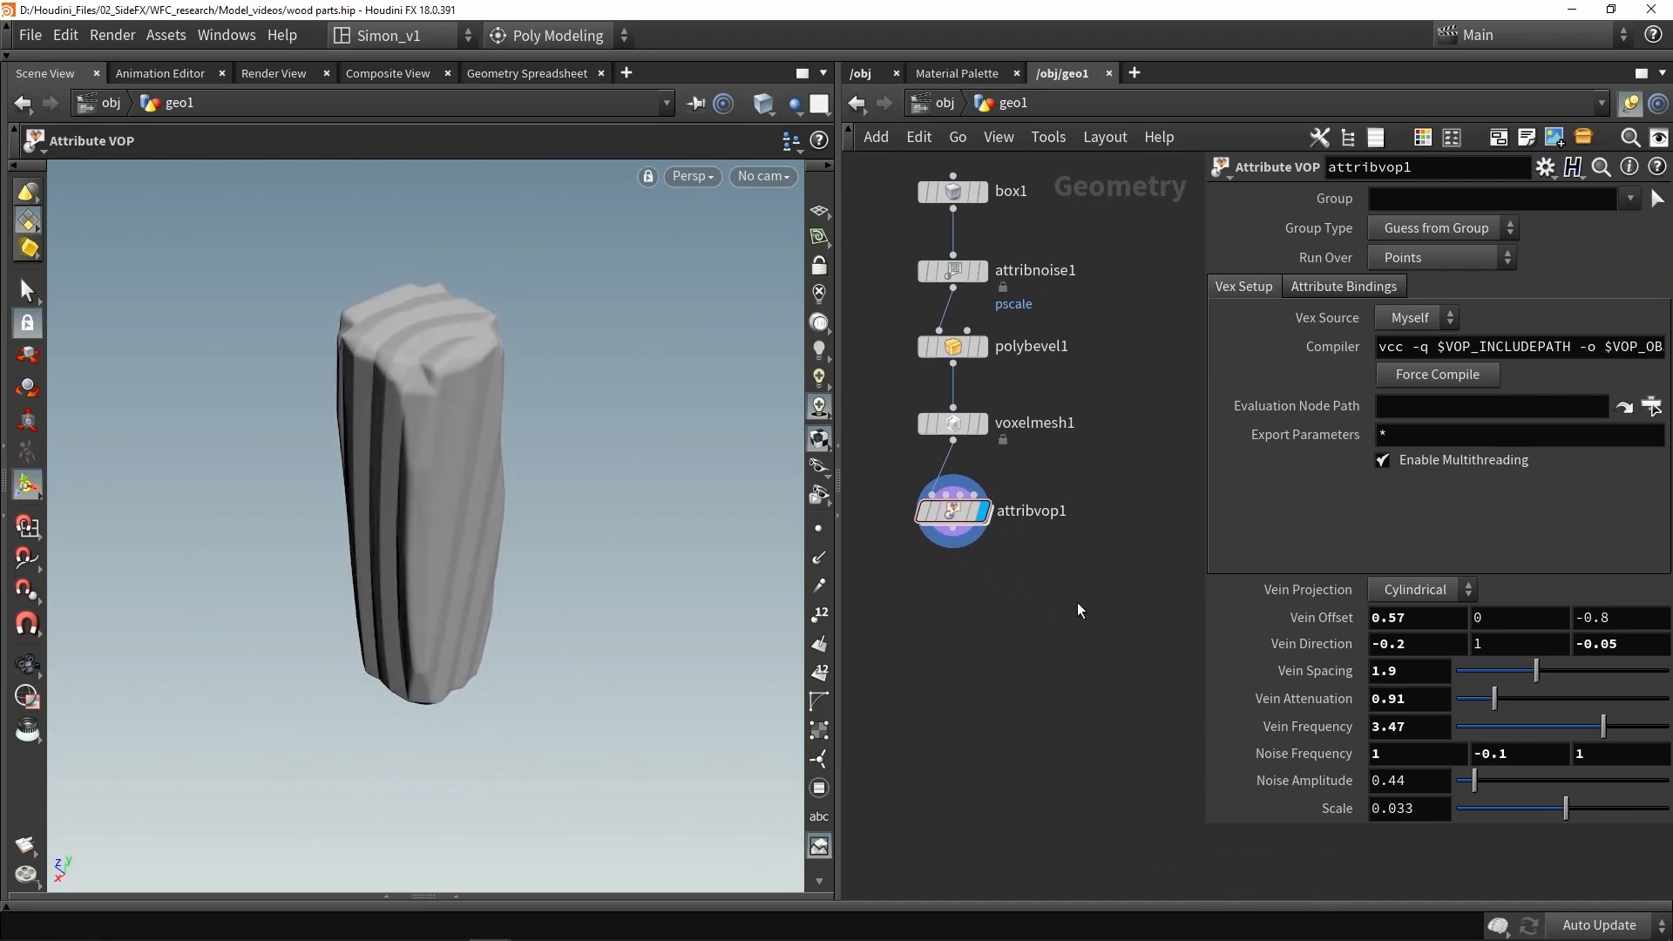
{"action": "left_click_drag", "start_coordinate": [471, 533], "coordinate": [507, 505], "text": "alt"}
{"action": "middle_click_drag", "start_coordinate": [1007, 598], "coordinate": [1035, 557]}
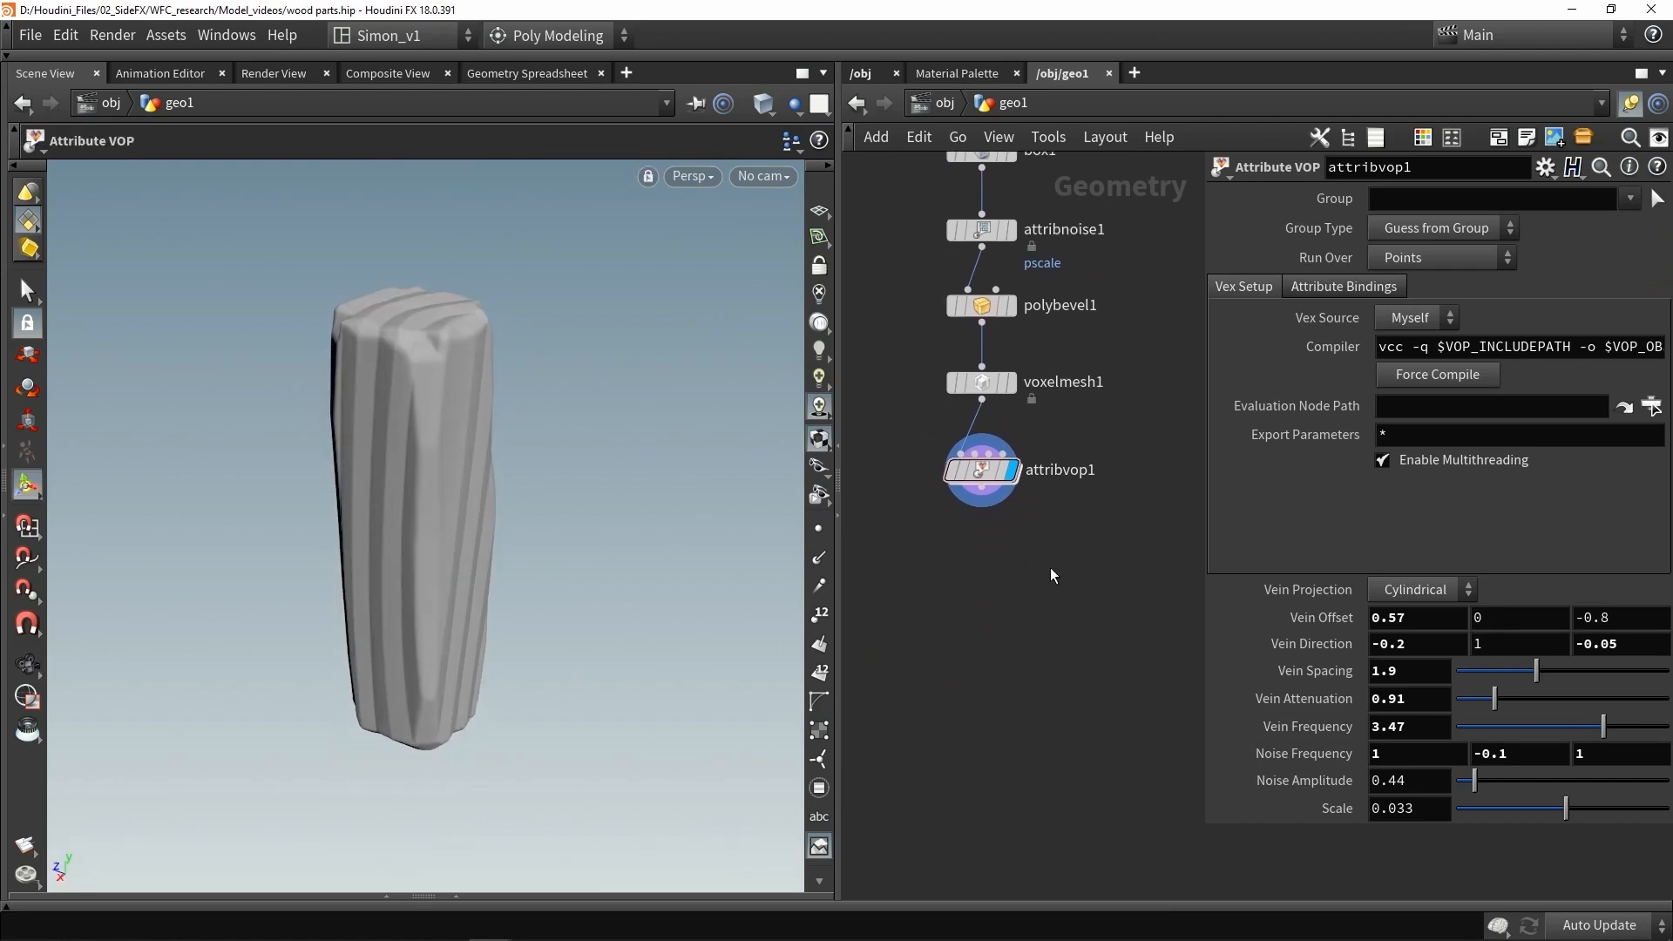
{"action": "left_click_drag", "start_coordinate": [1079, 557], "coordinate": [902, 447]}
{"action": "key", "text": "Tab"}
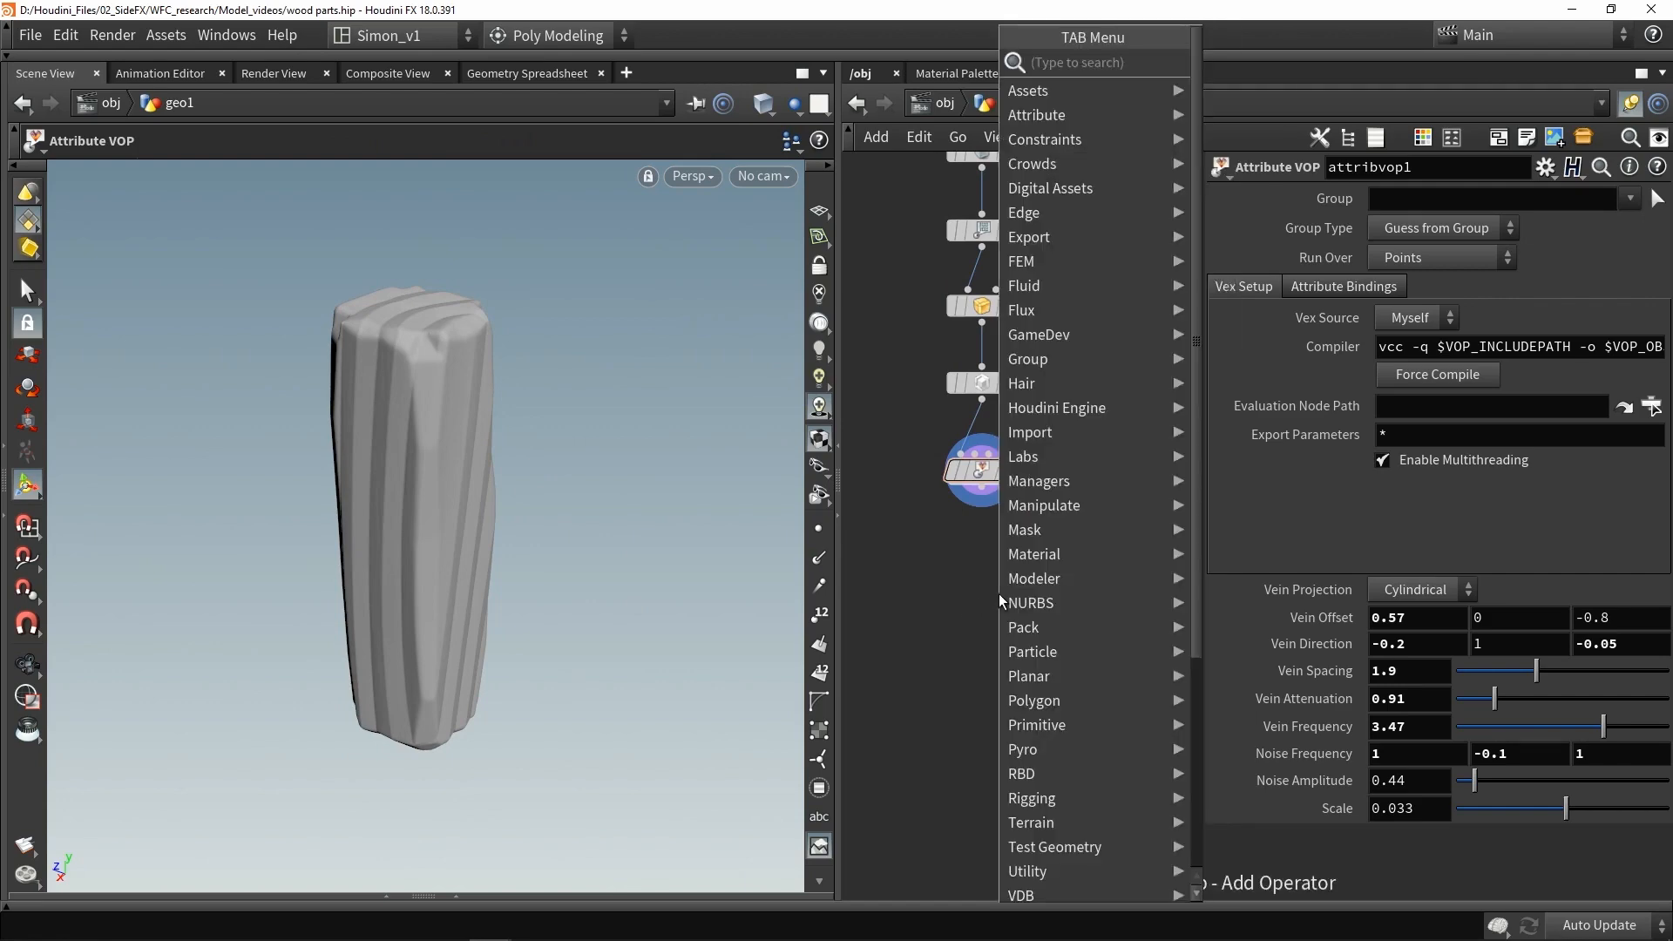
{"action": "type", "text": "woo"}
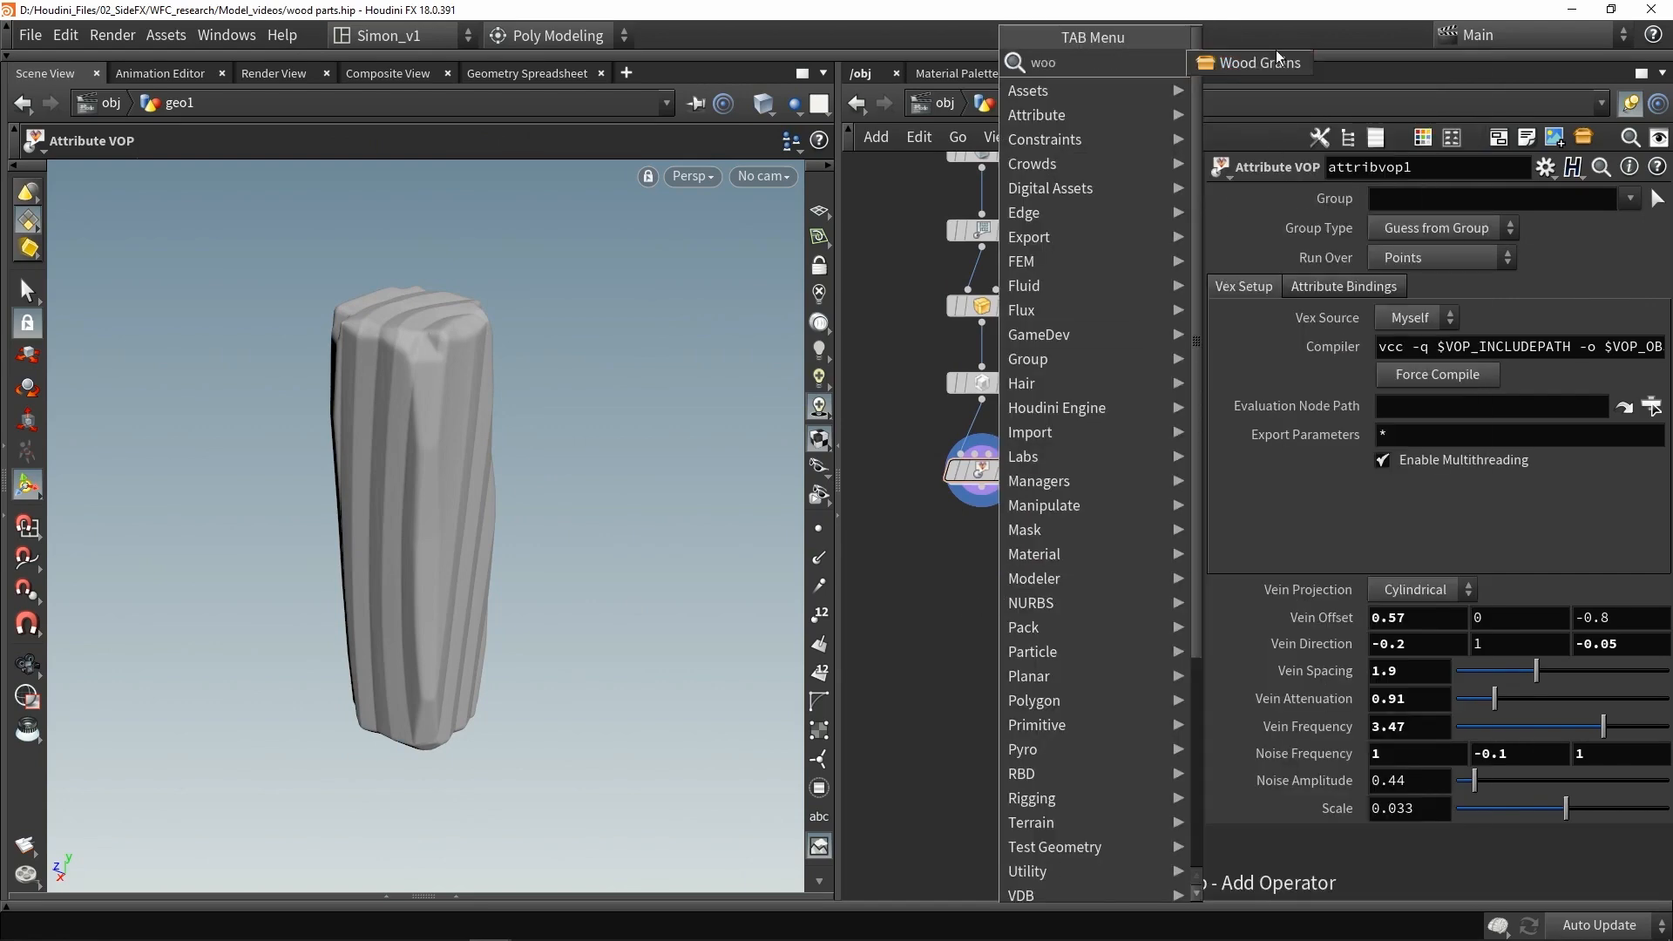
{"action": "left_click", "coordinate": [1262, 62]}
{"action": "left_click", "coordinate": [1067, 536]}
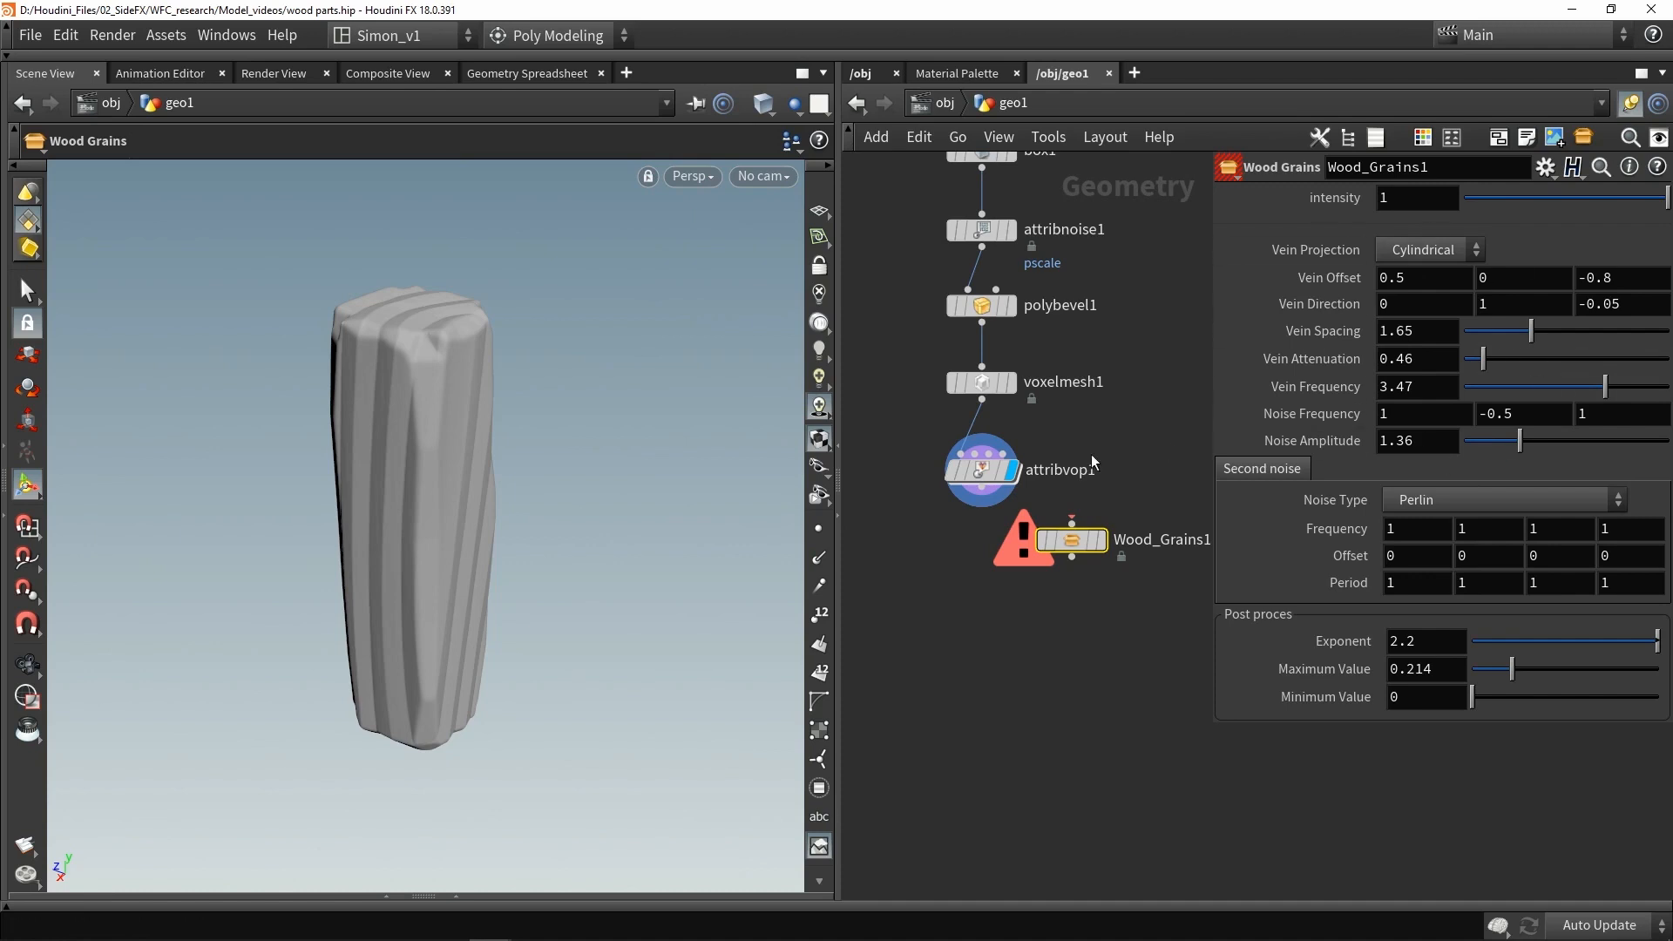
{"action": "left_click", "coordinate": [981, 403]}
{"action": "left_click", "coordinate": [1071, 521]}
{"action": "left_click", "coordinate": [1101, 540]}
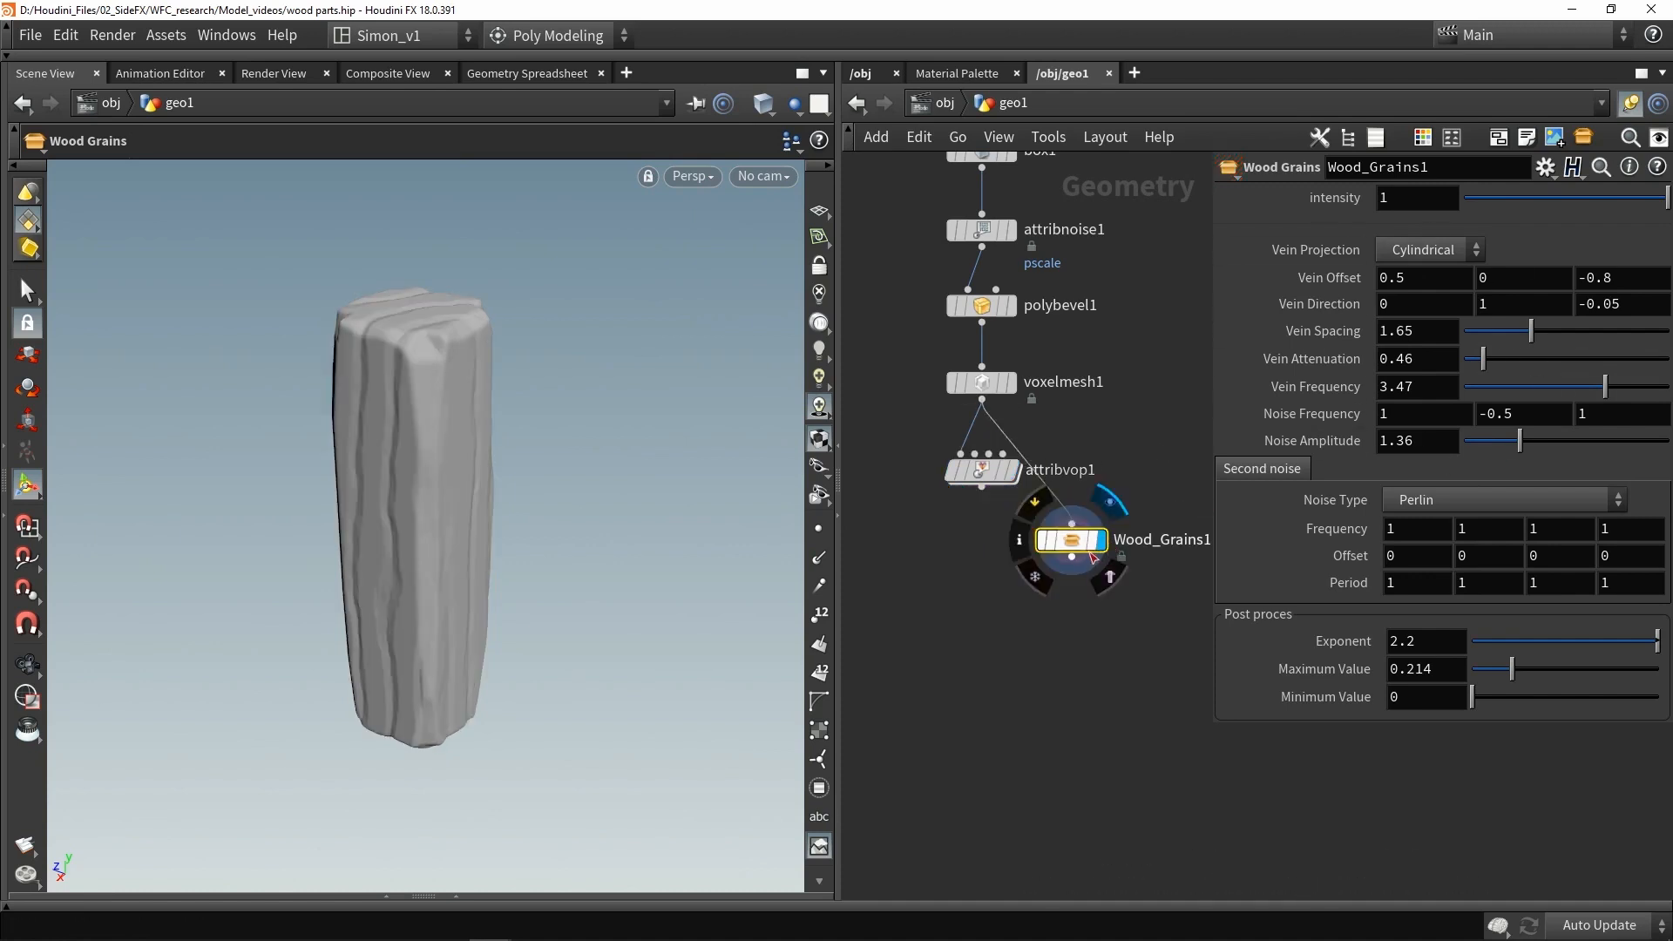
- Delete the Wood Grains node after inspecting it and display the Attribute VOP again
{"action": "left_click_drag", "start_coordinate": [705, 510], "coordinate": [541, 403], "text": "alt"}
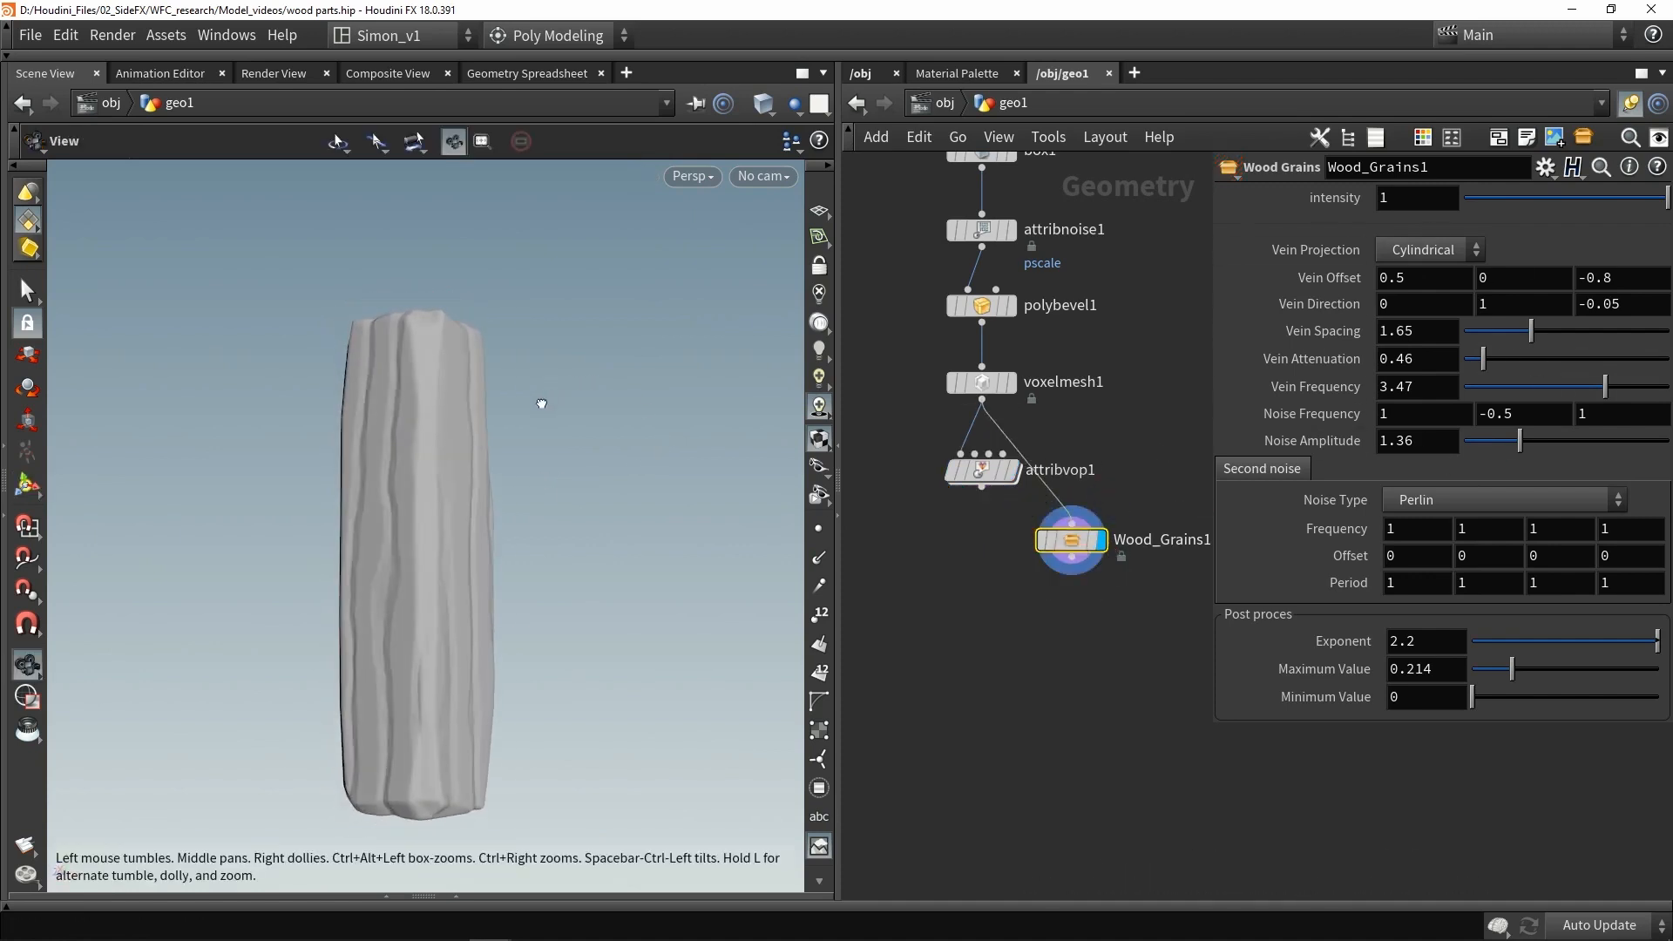
{"action": "left_click_drag", "start_coordinate": [512, 515], "coordinate": [546, 575]}
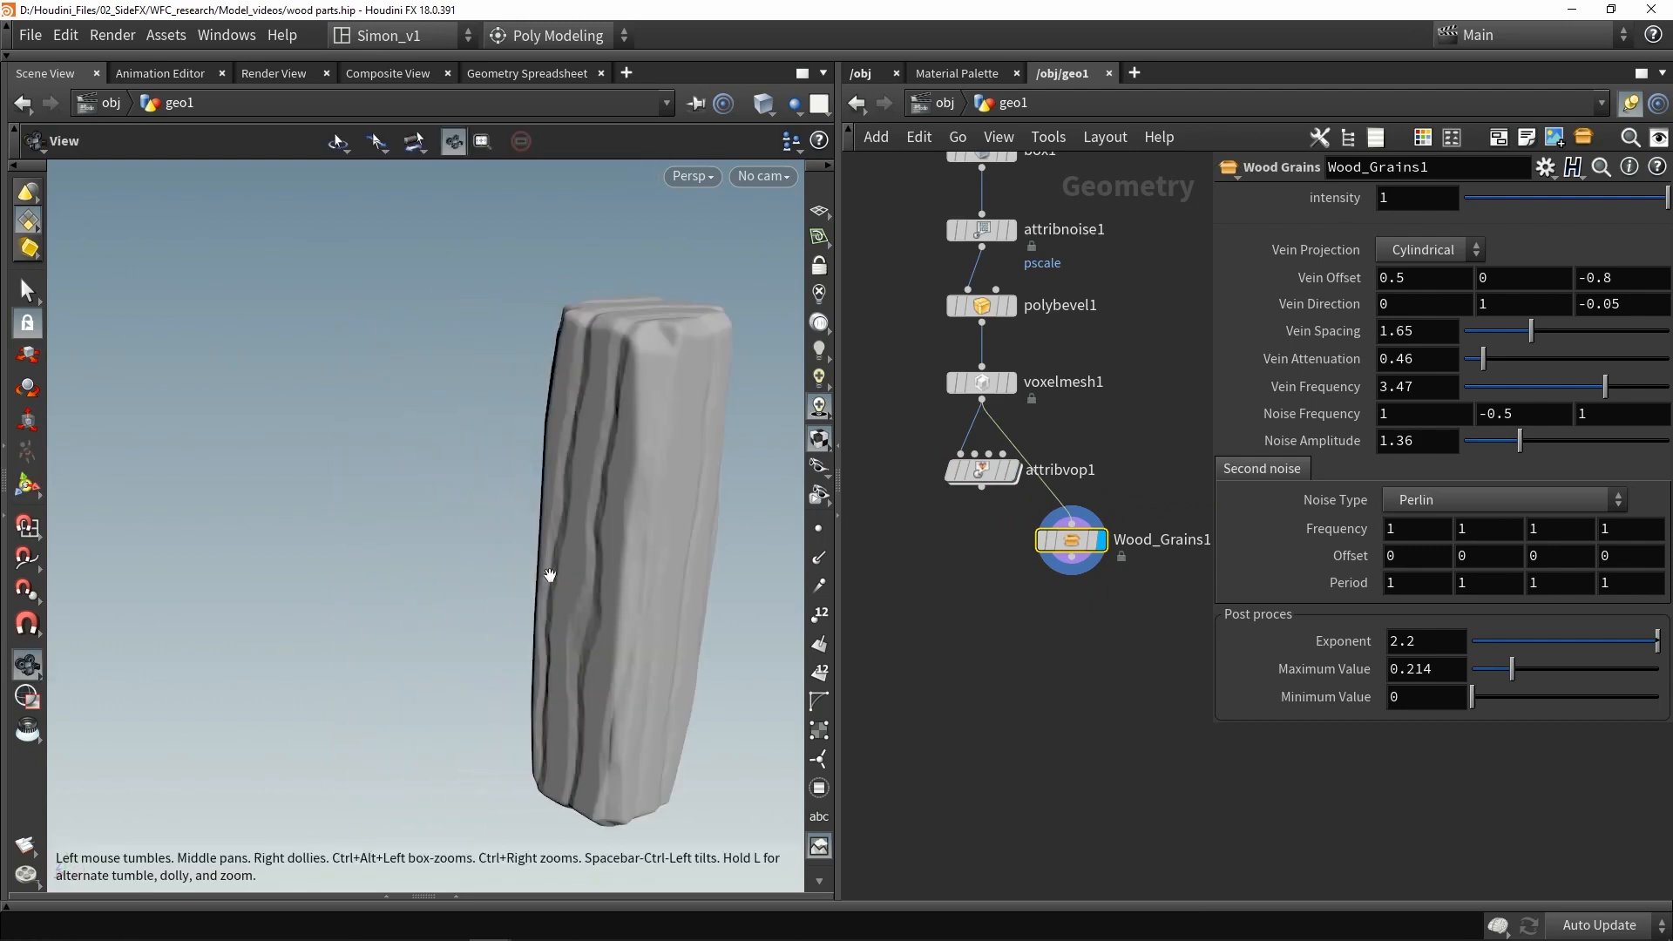
{"action": "key", "text": "Delete"}
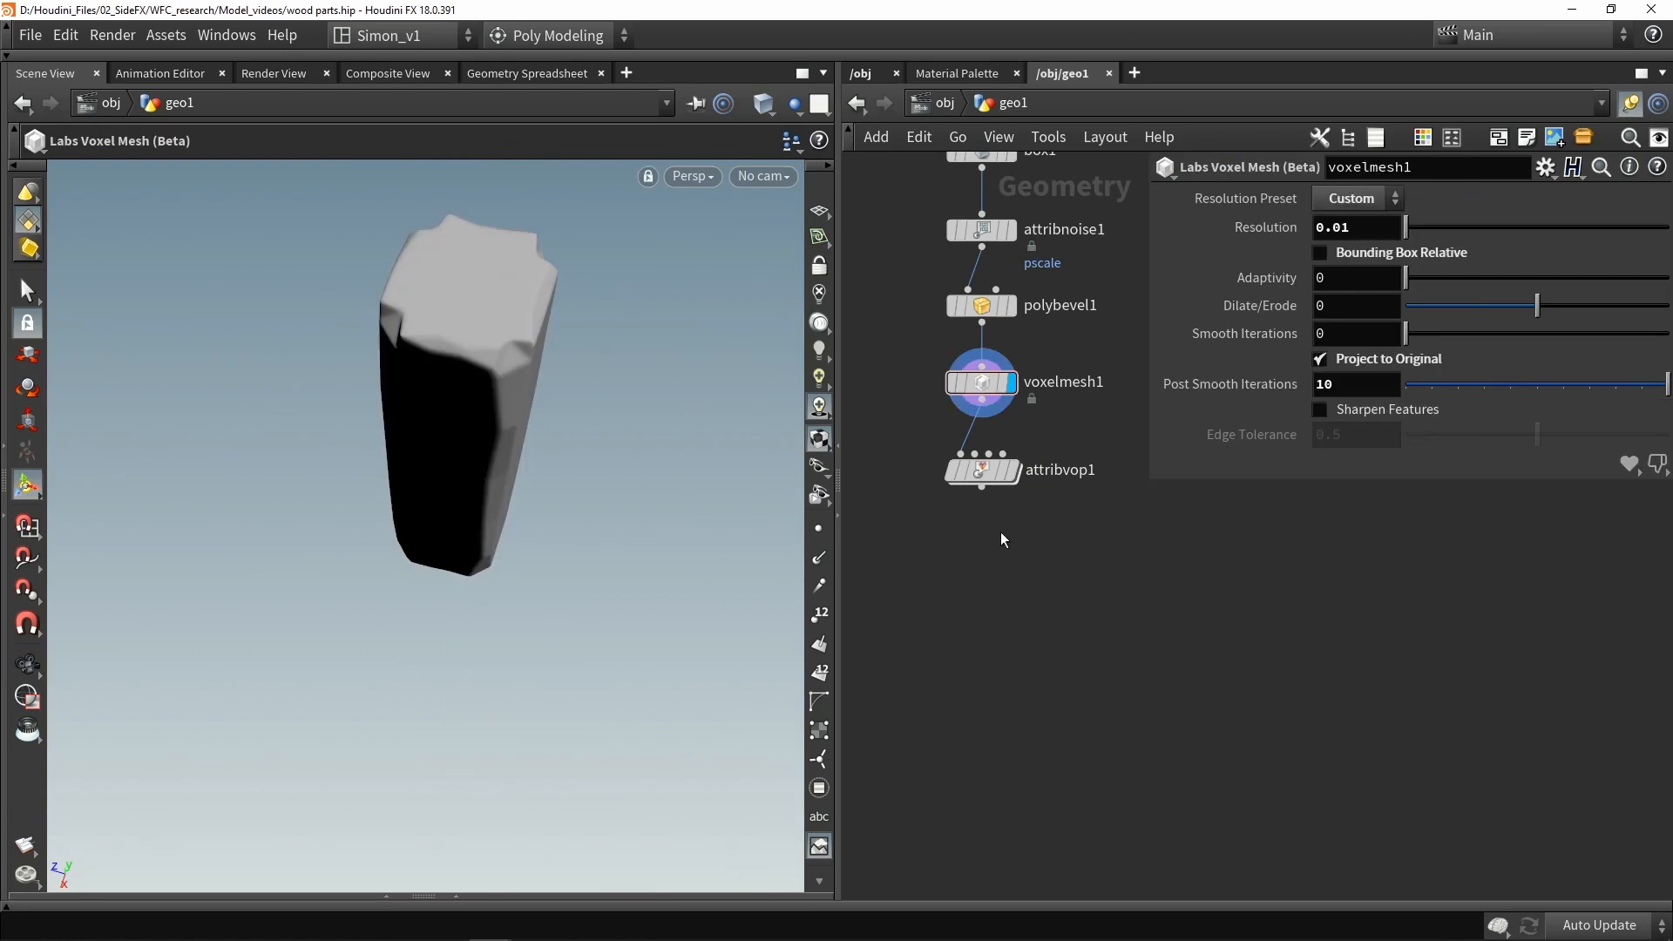
{"action": "left_click", "coordinate": [993, 472]}
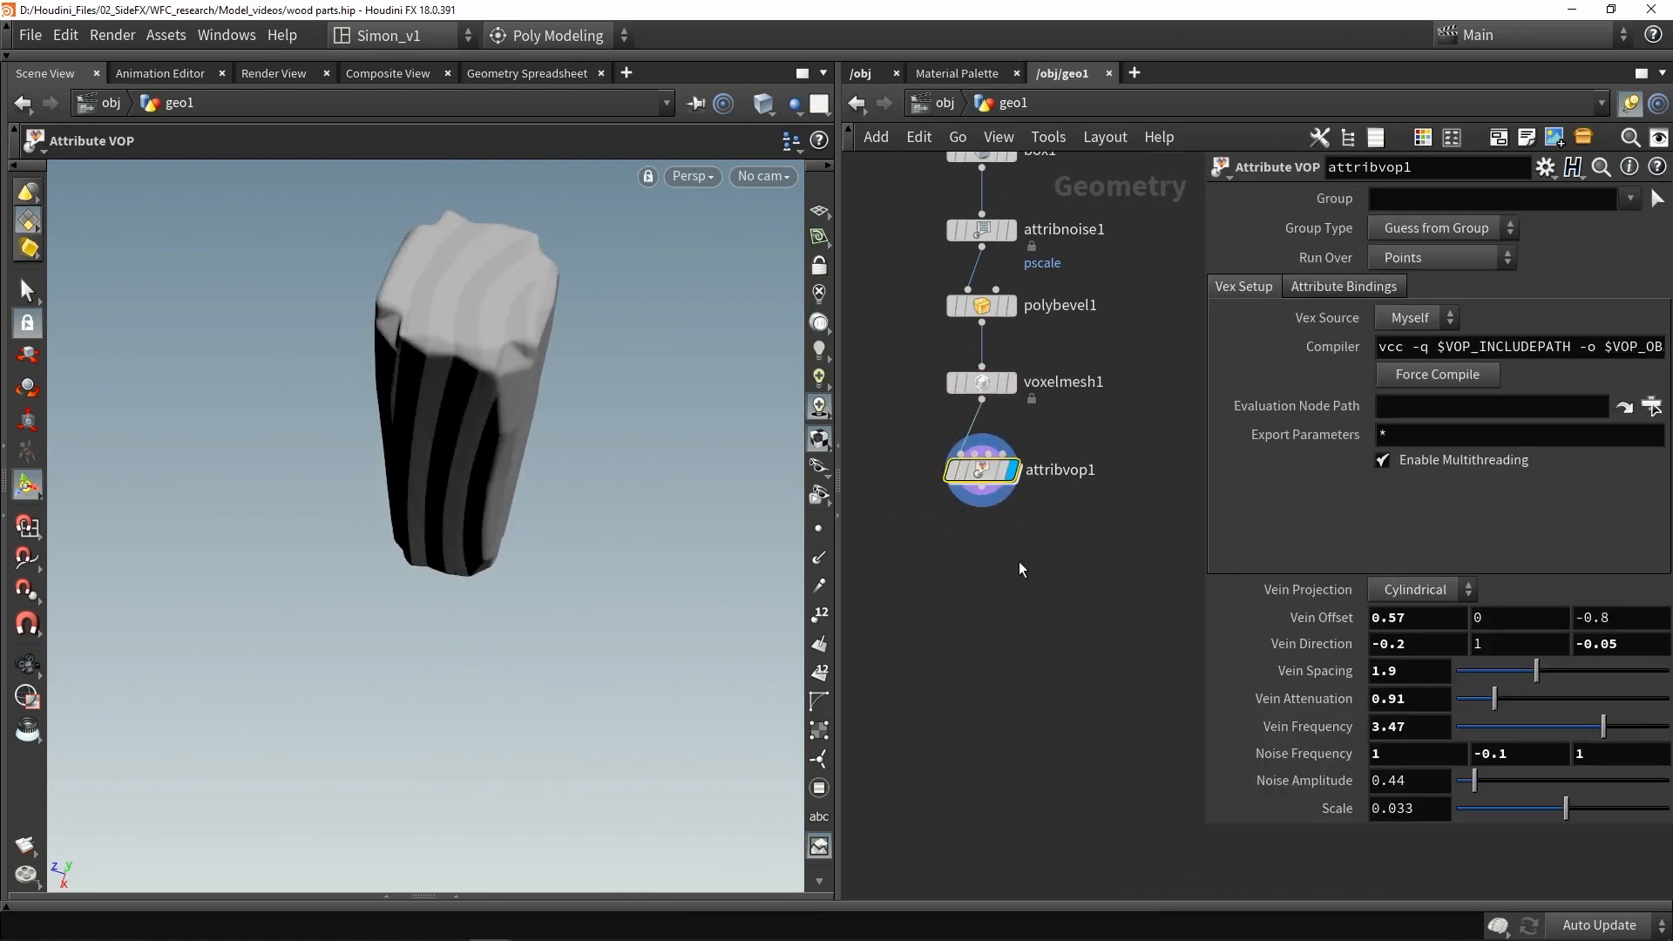
{"action": "scroll", "coordinate": [1003, 582], "scroll_direction": "down", "scroll_amount": 2}
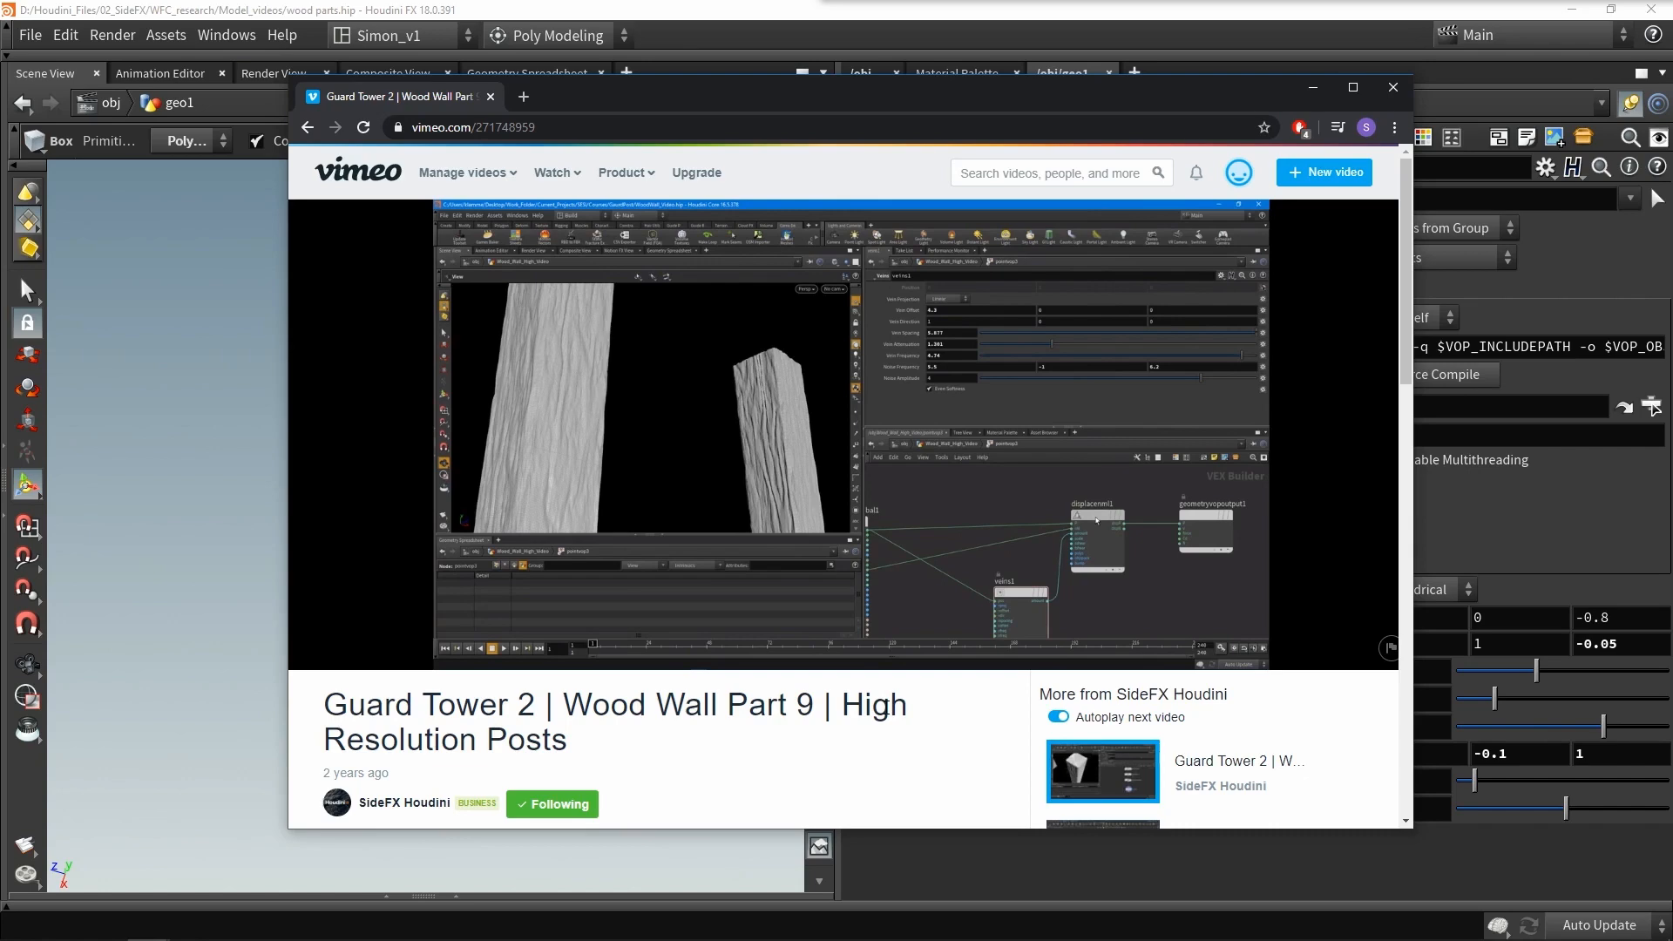
- Scrub through the Guard Tower 2 Wood Wall Part 9 reference video in the browser, then switch back to Houdini
{"action": "left_click_drag", "start_coordinate": [612, 708], "coordinate": [348, 707]}
{"action": "left_click", "coordinate": [687, 716]}
{"action": "key", "text": "alt+Tab"}
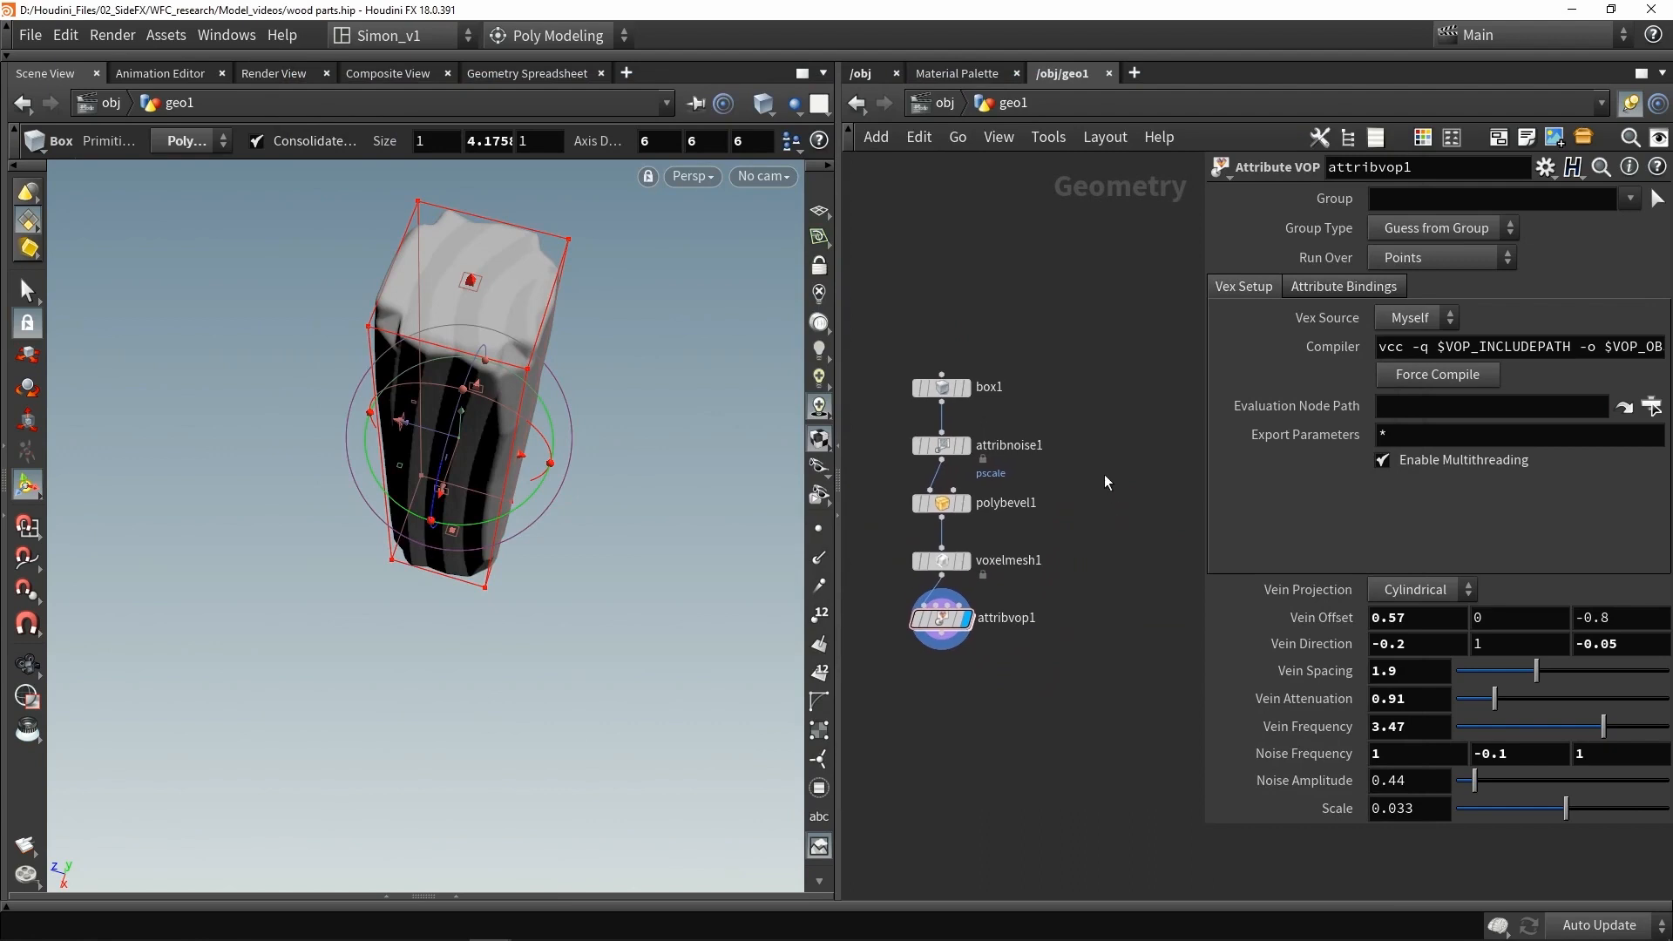
- Raise the PolyBevel distance to 0.64 and preview the bevelled post
{"action": "left_click_drag", "start_coordinate": [578, 425], "coordinate": [630, 326]}
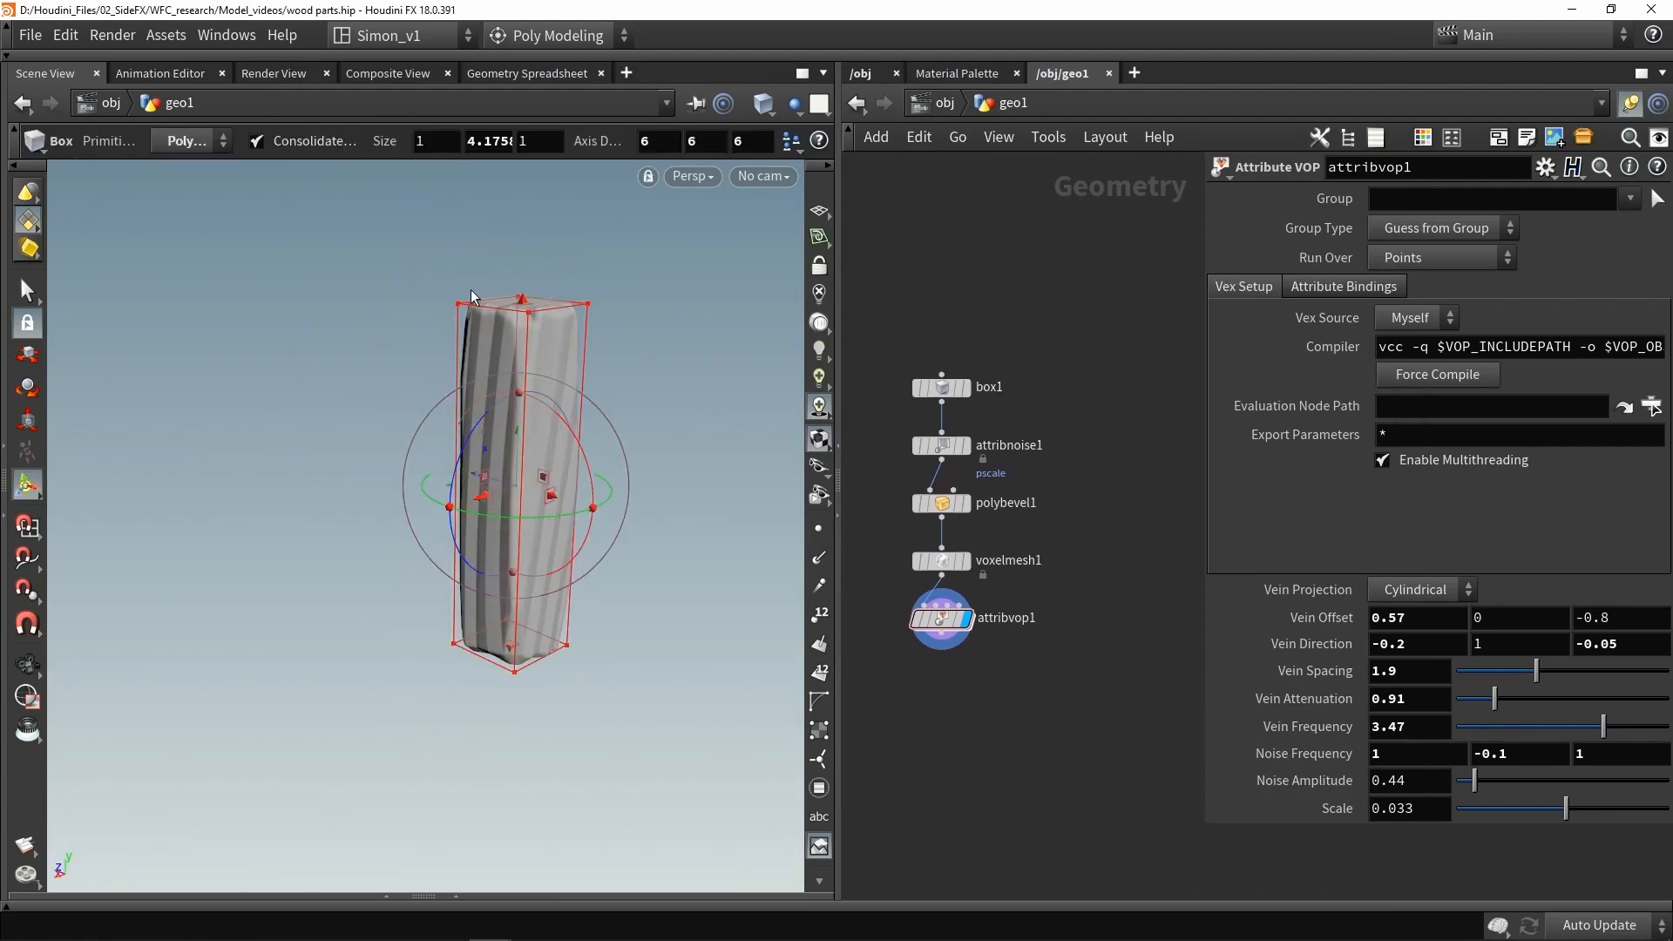
{"action": "key", "text": "Escape"}
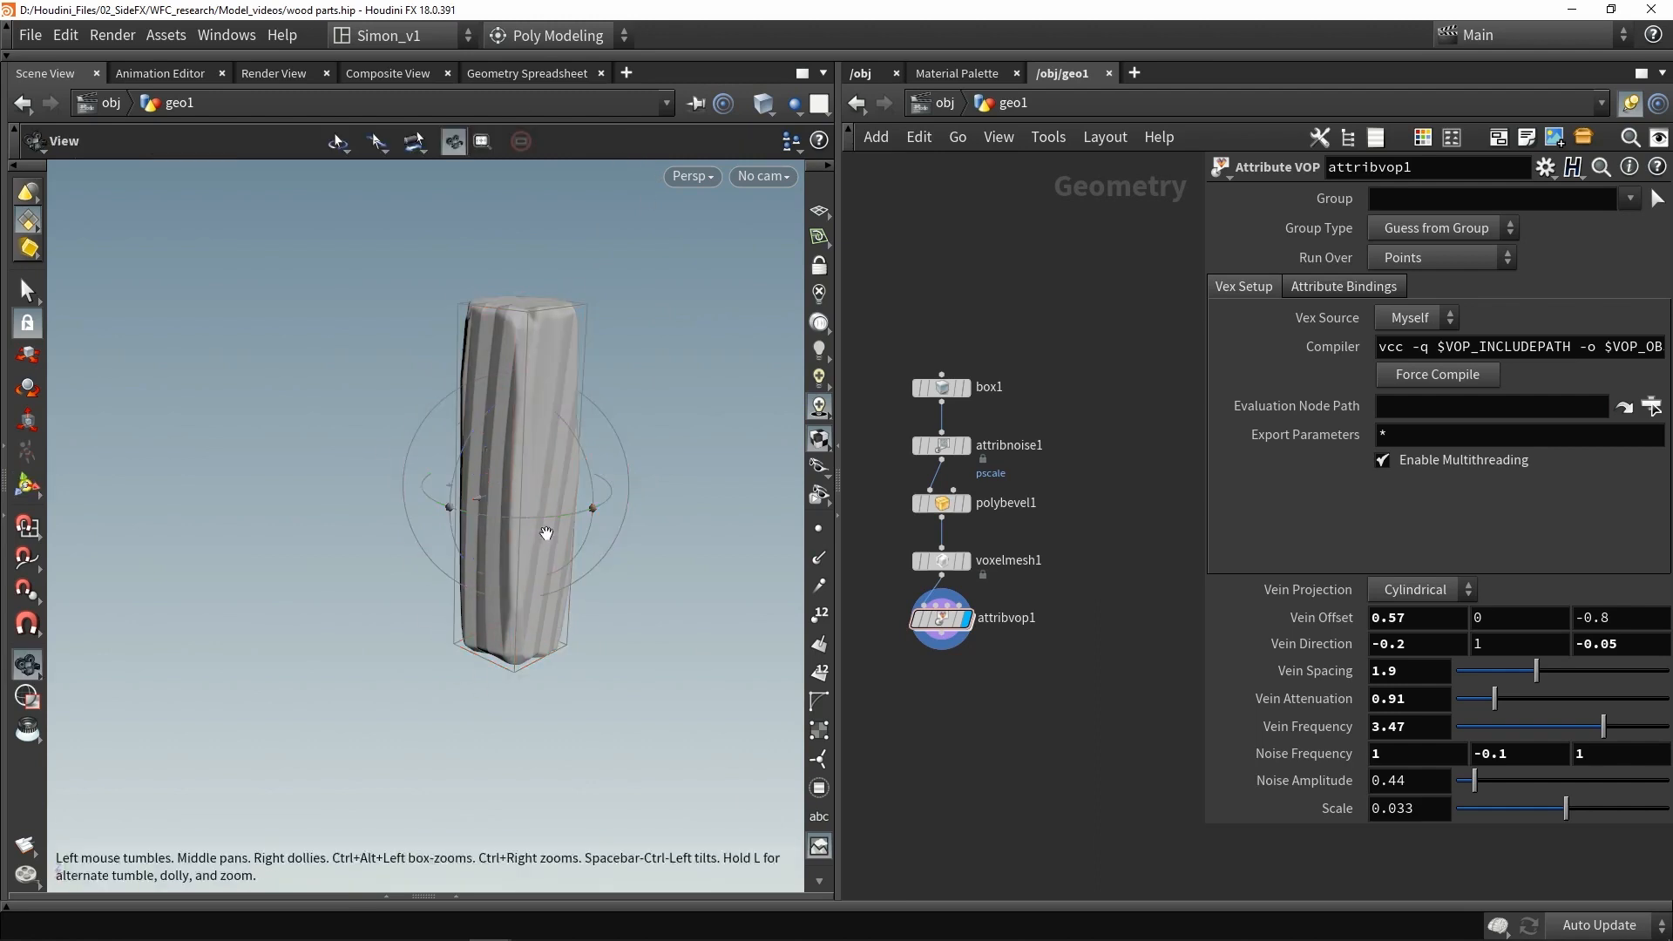
{"action": "scroll", "coordinate": [546, 533], "scroll_direction": "up", "scroll_amount": 3}
{"action": "left_click", "coordinate": [942, 504]}
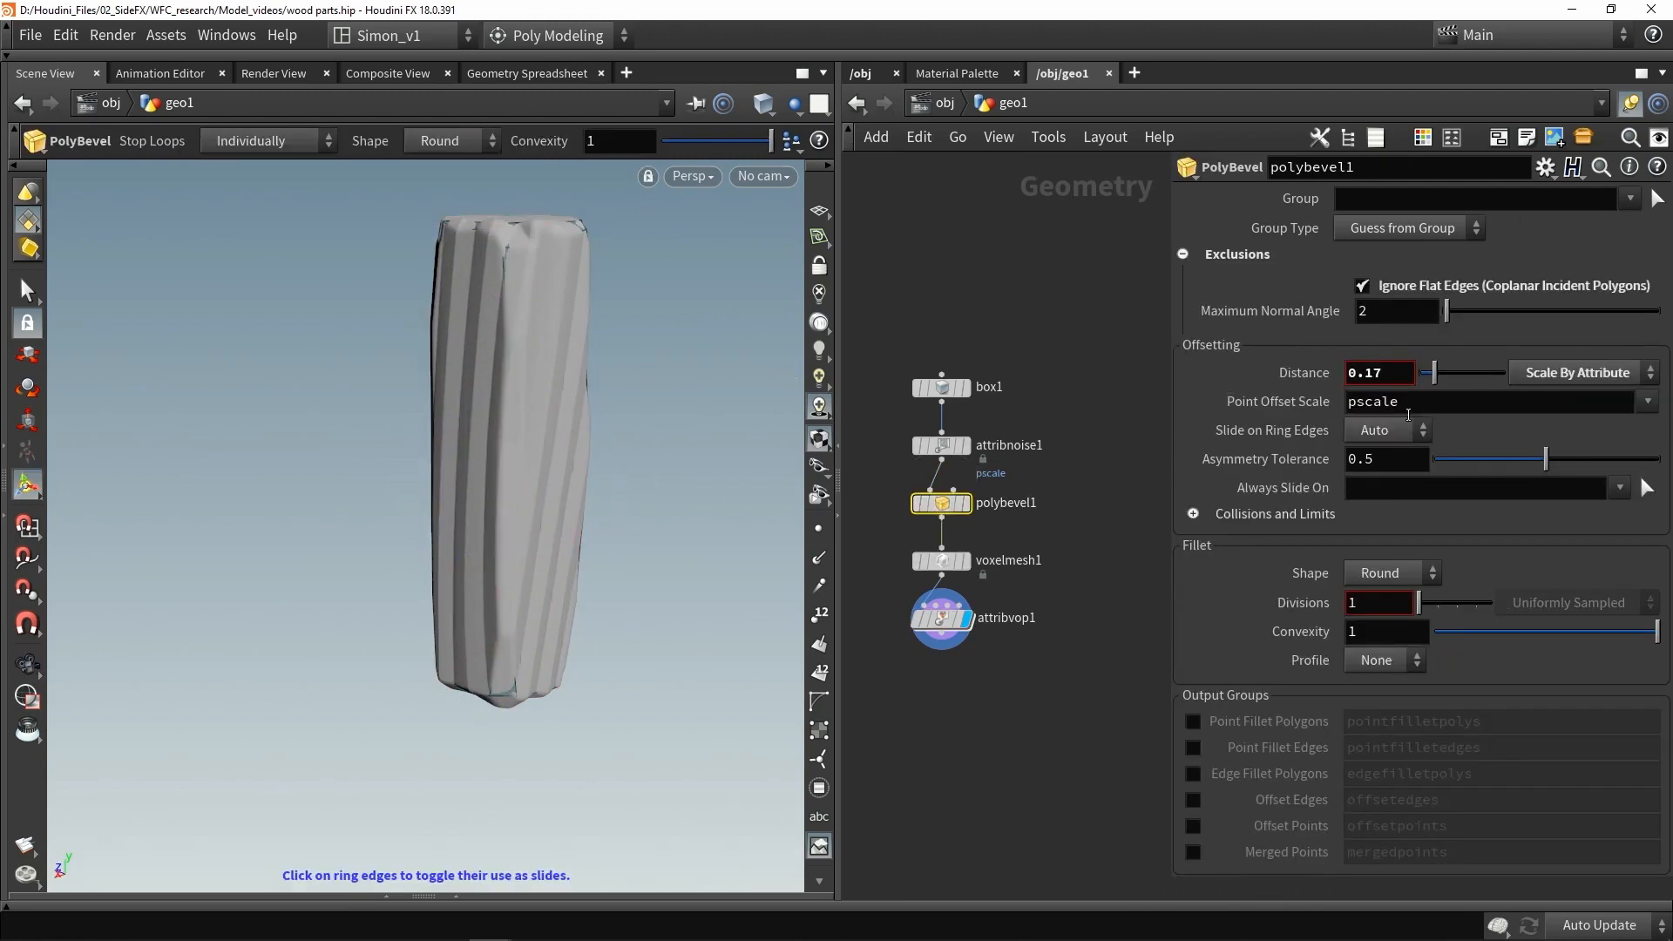
{"action": "left_click_drag", "start_coordinate": [1441, 384], "coordinate": [1477, 378]}
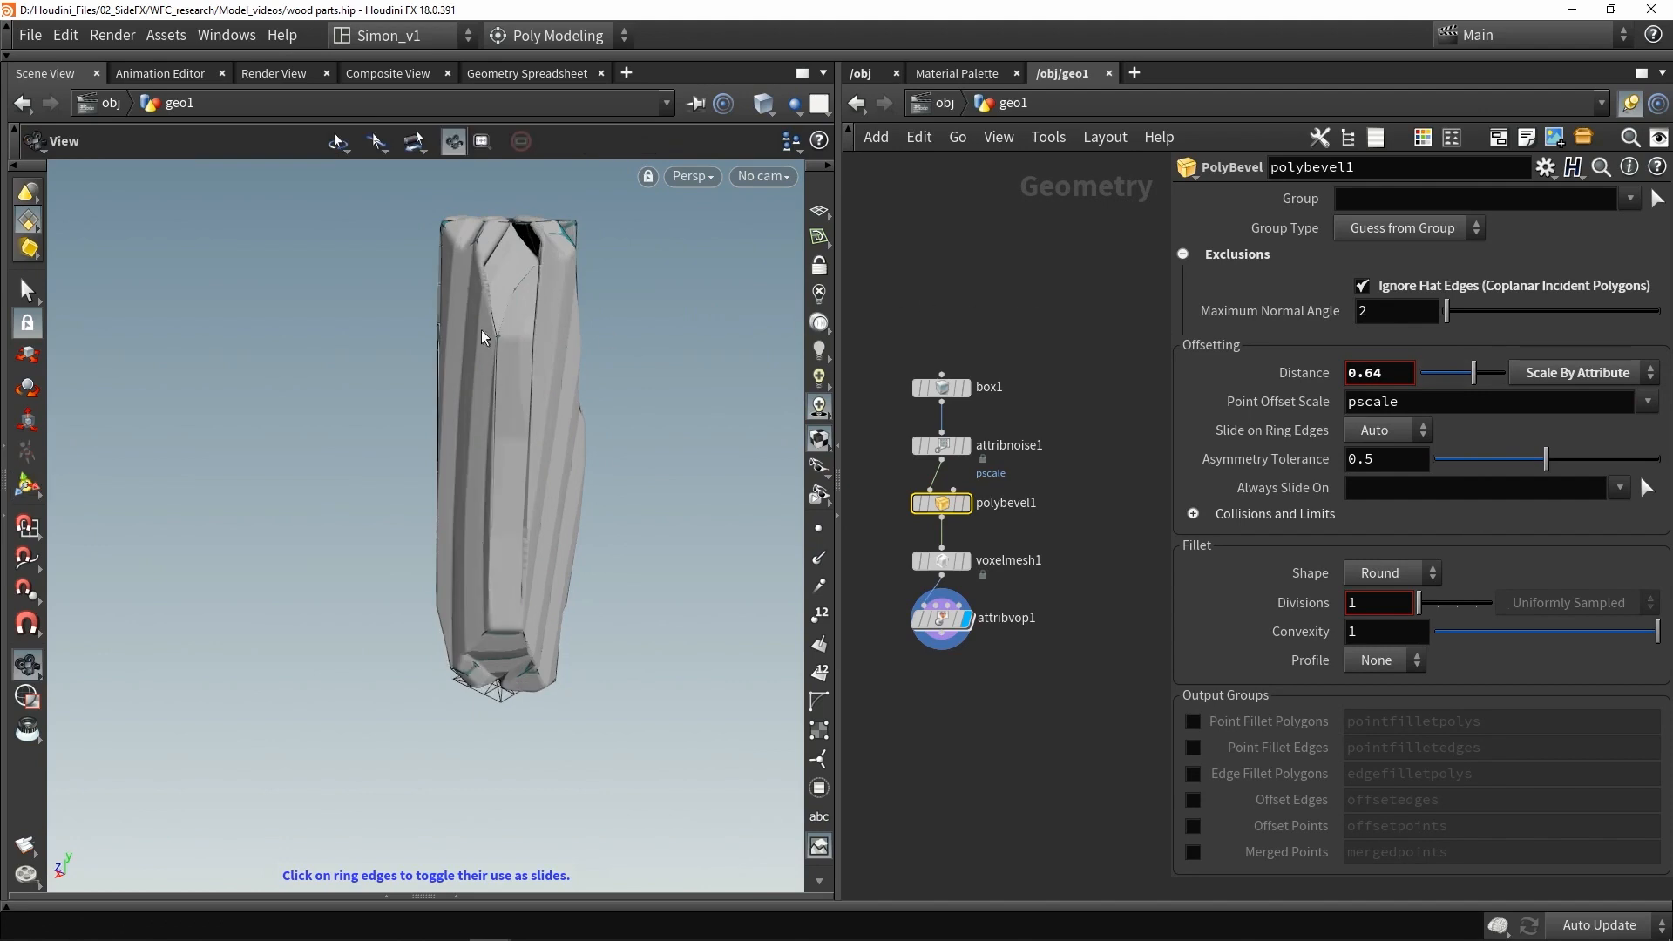
{"action": "left_click_drag", "start_coordinate": [484, 331], "coordinate": [684, 311], "text": "alt"}
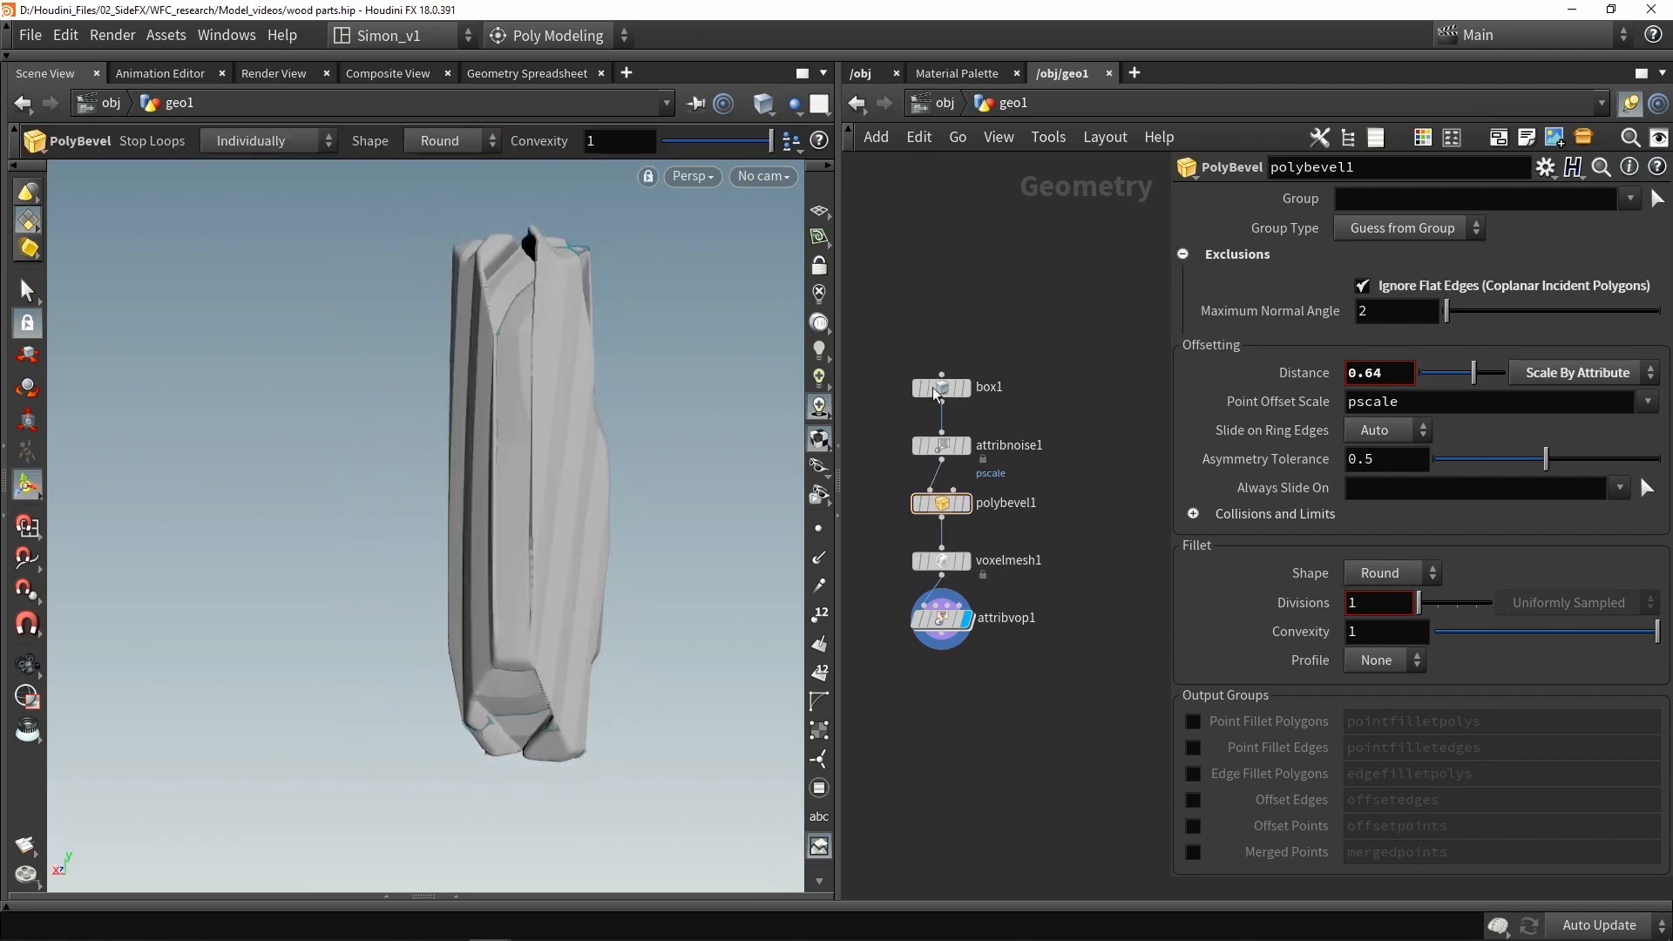
- Set the PolyBevel distance to 0.18 and display the Attribute VOP result
{"action": "left_click", "coordinate": [941, 618]}
{"action": "left_click_drag", "start_coordinate": [448, 448], "coordinate": [509, 409], "text": "alt"}
{"action": "key", "text": "Return"}
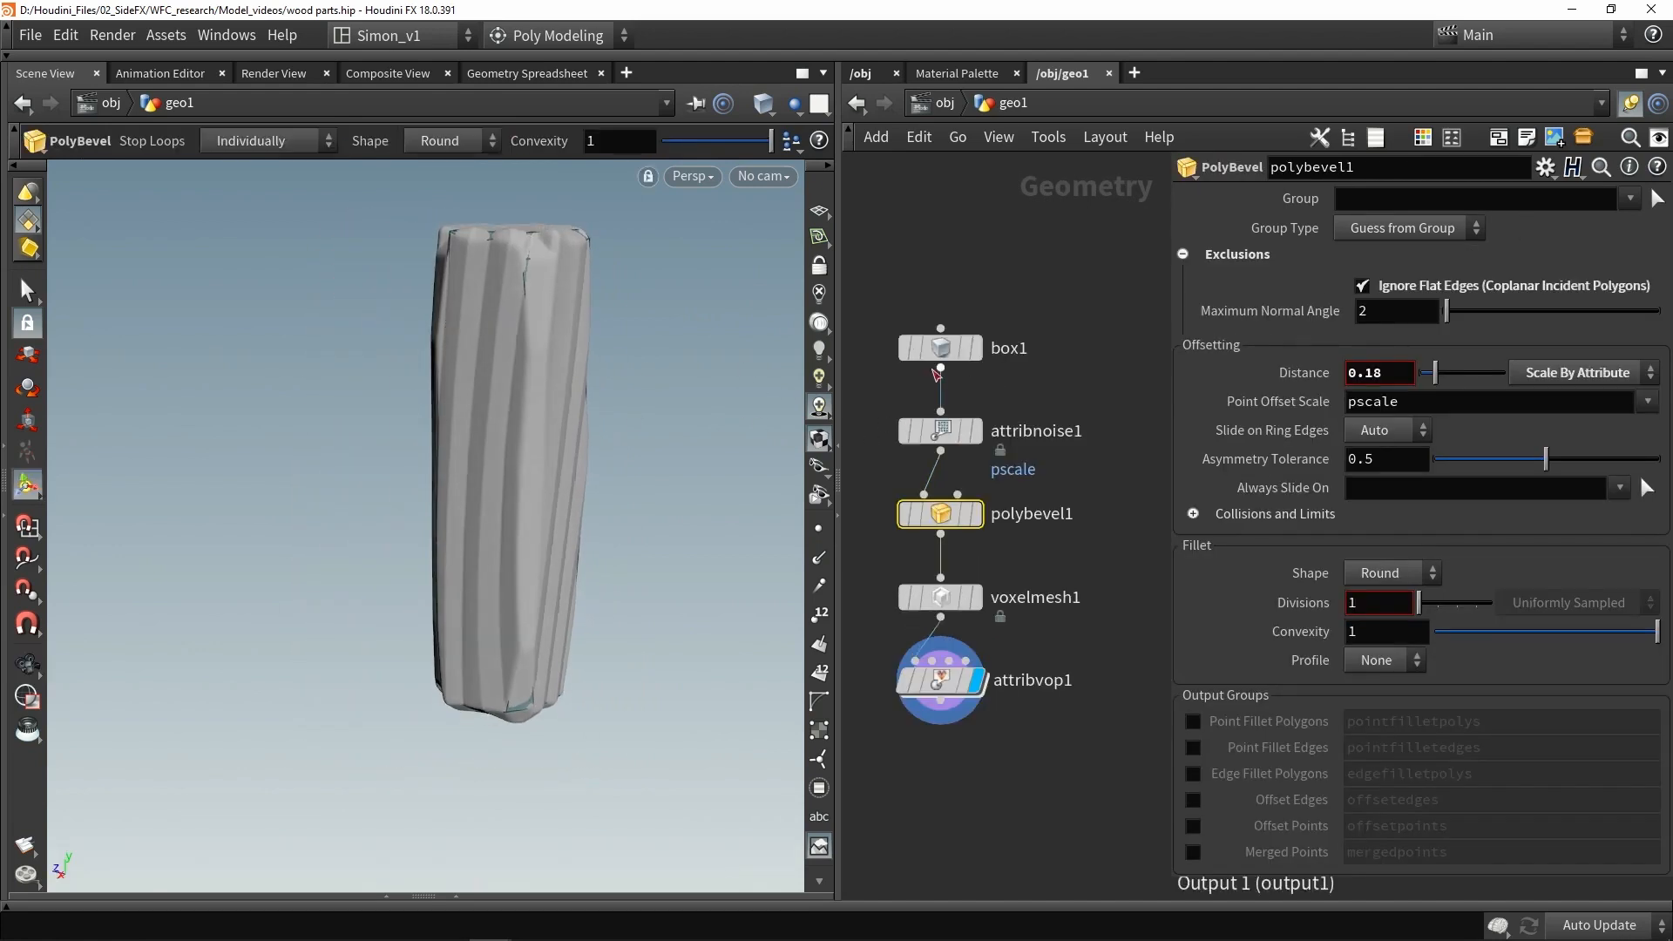
- Try stretching the box taller with its handle, then undo the change
{"action": "left_click", "coordinate": [943, 352]}
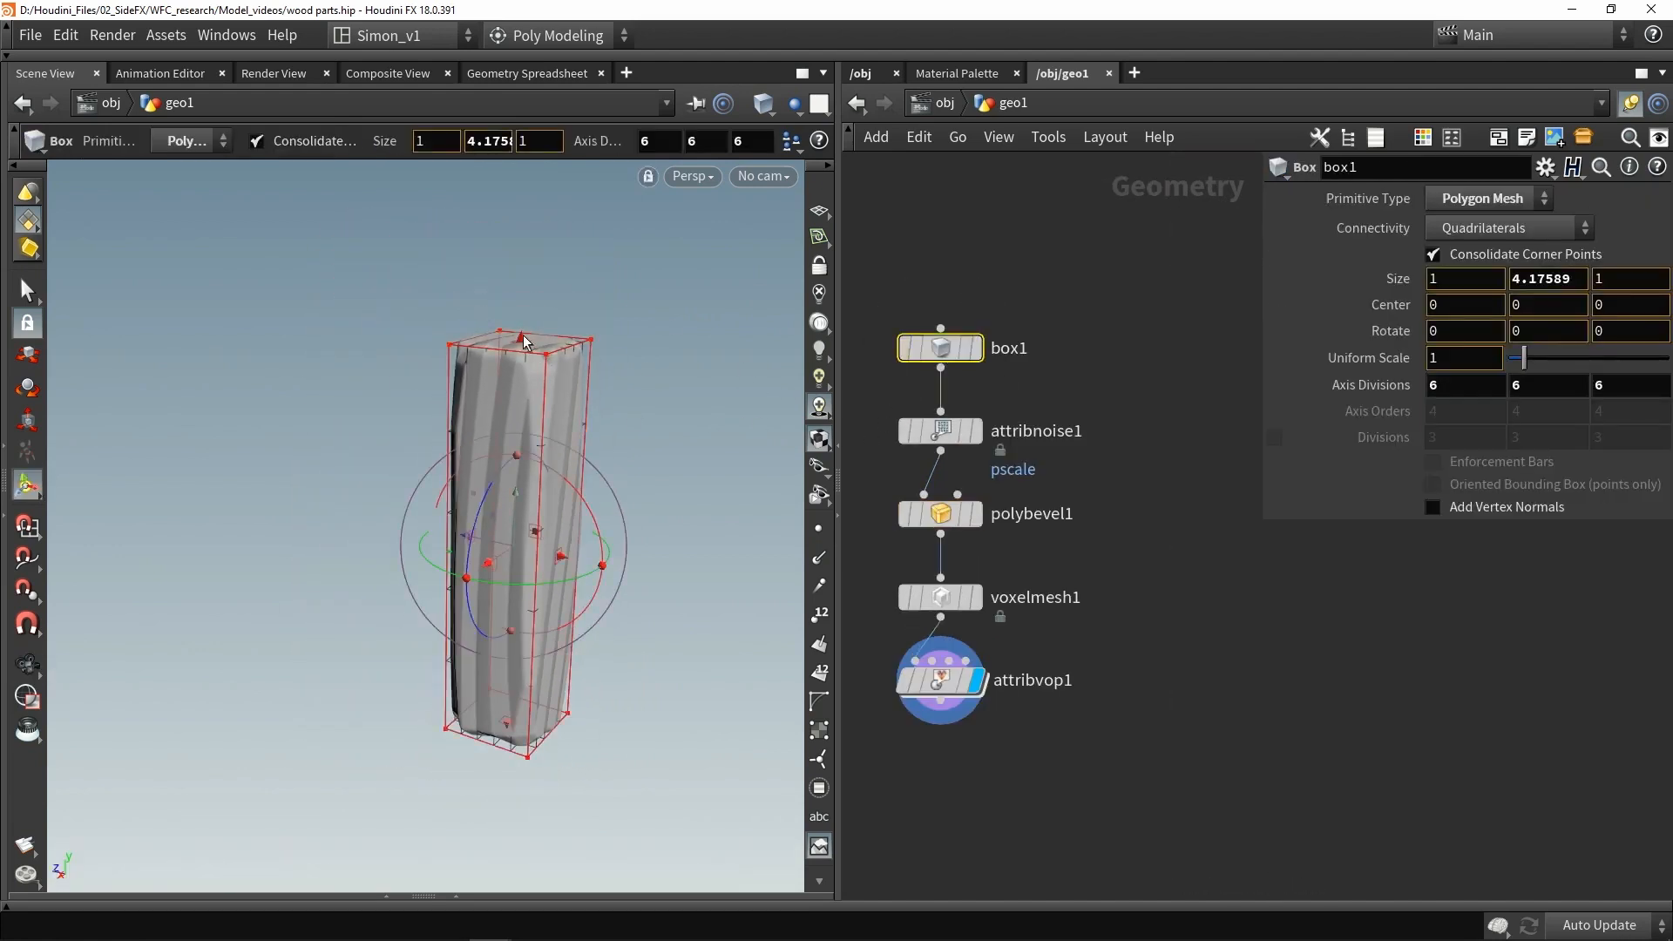
{"action": "left_click_drag", "start_coordinate": [514, 217], "coordinate": [516, 200]}
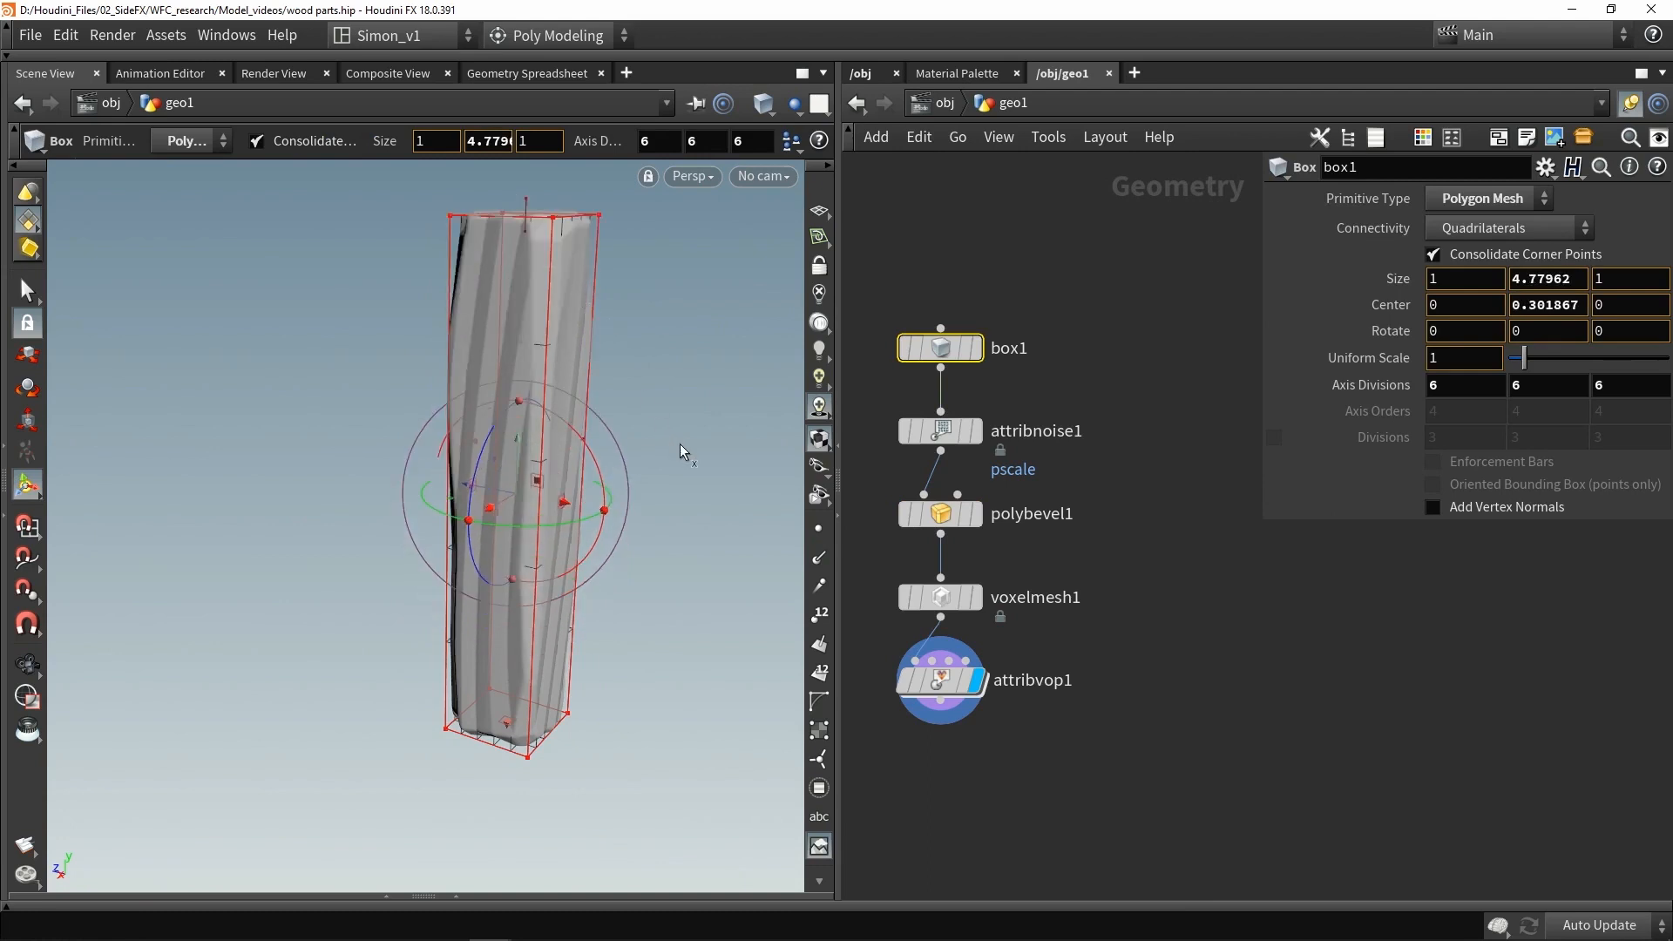
{"action": "left_click_drag", "start_coordinate": [701, 333], "coordinate": [578, 363], "text": "alt"}
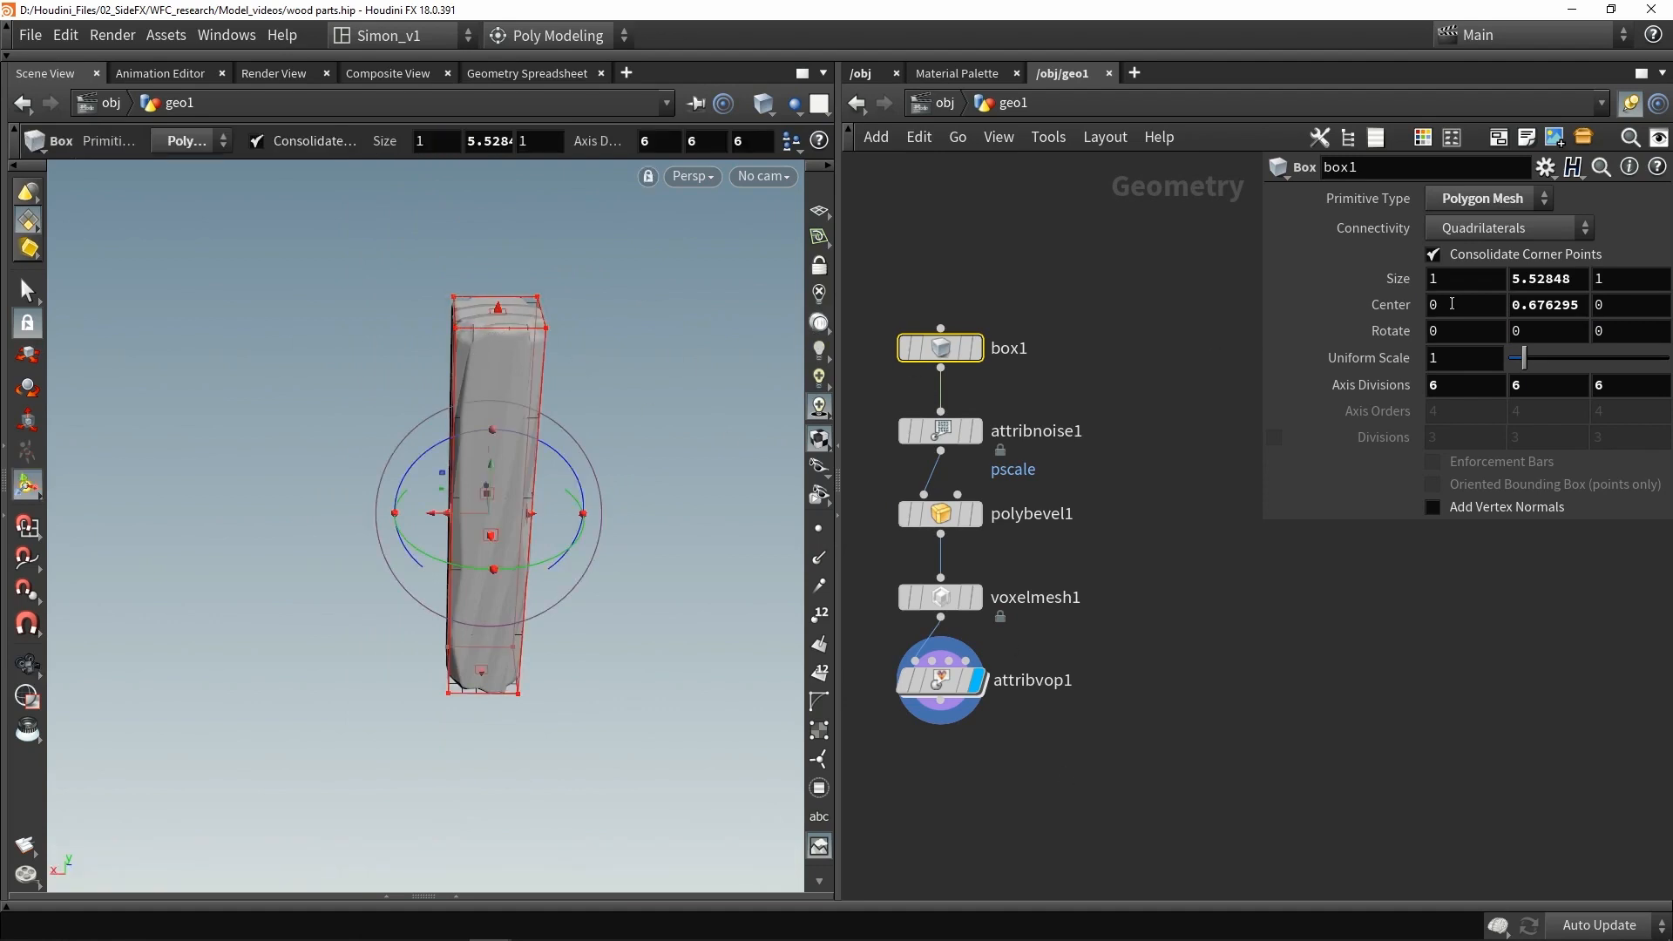
{"action": "key", "text": "ctrl+z"}
- Duplicate the whole node chain from box1 to attribvop1 as a second post network
{"action": "left_click_drag", "start_coordinate": [1185, 798], "coordinate": [890, 275]}
{"action": "left_click_drag", "start_coordinate": [937, 349], "coordinate": [1144, 349]}
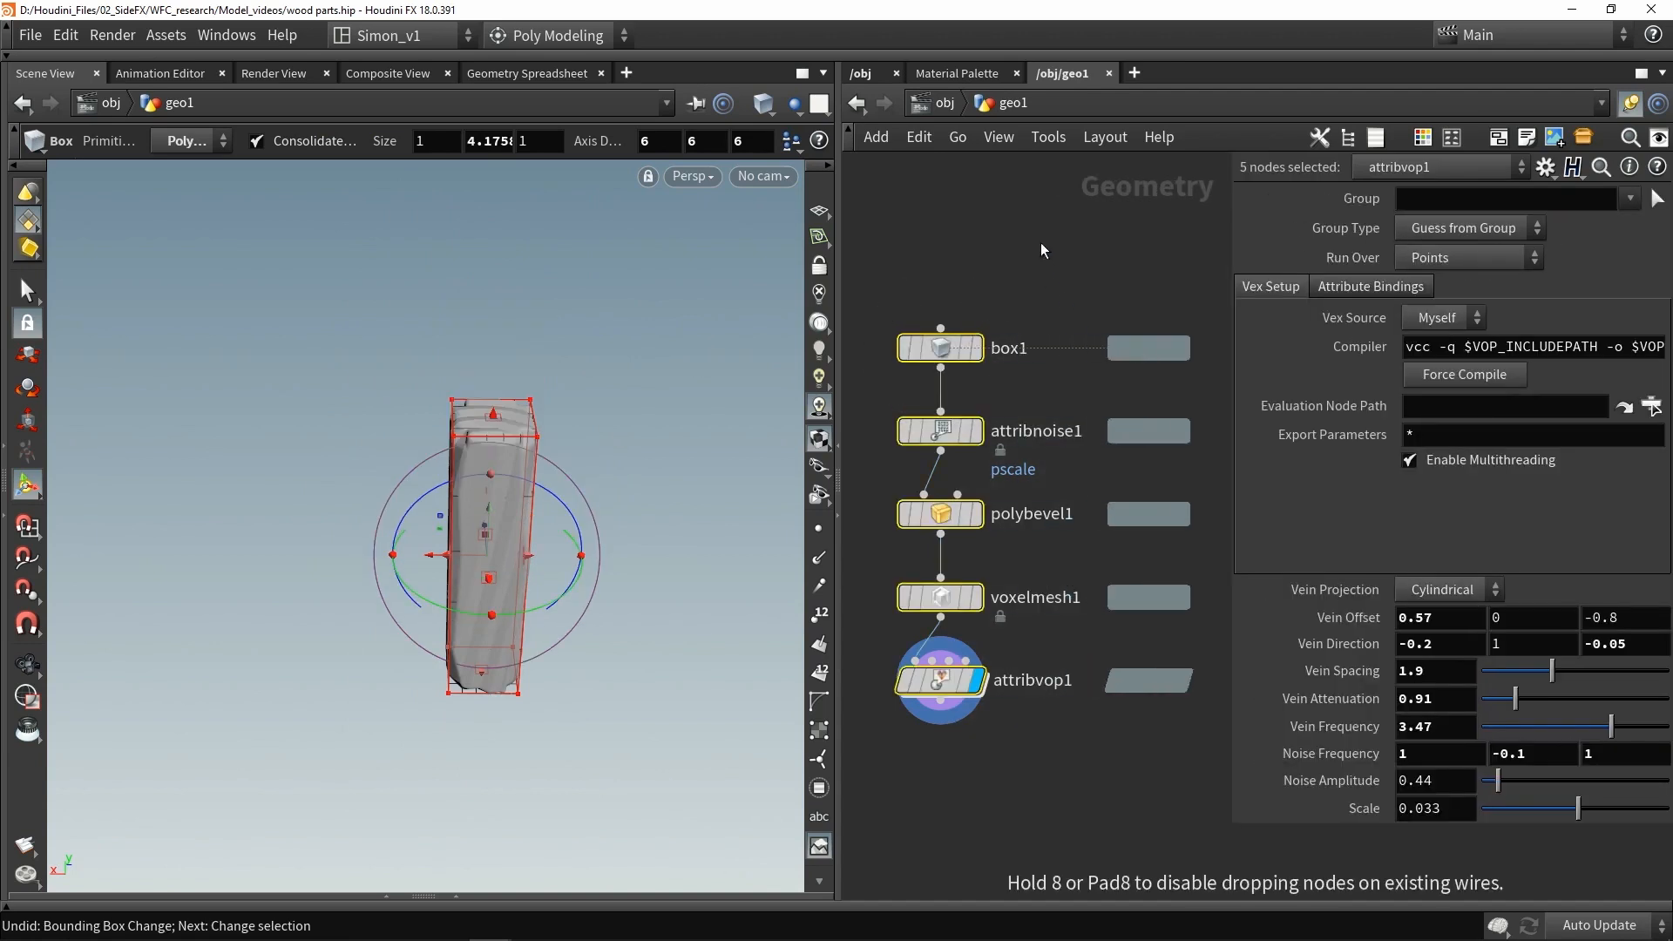
{"action": "left_click", "coordinate": [1131, 295]}
{"action": "middle_click_drag", "start_coordinate": [1040, 243], "coordinate": [895, 309]}
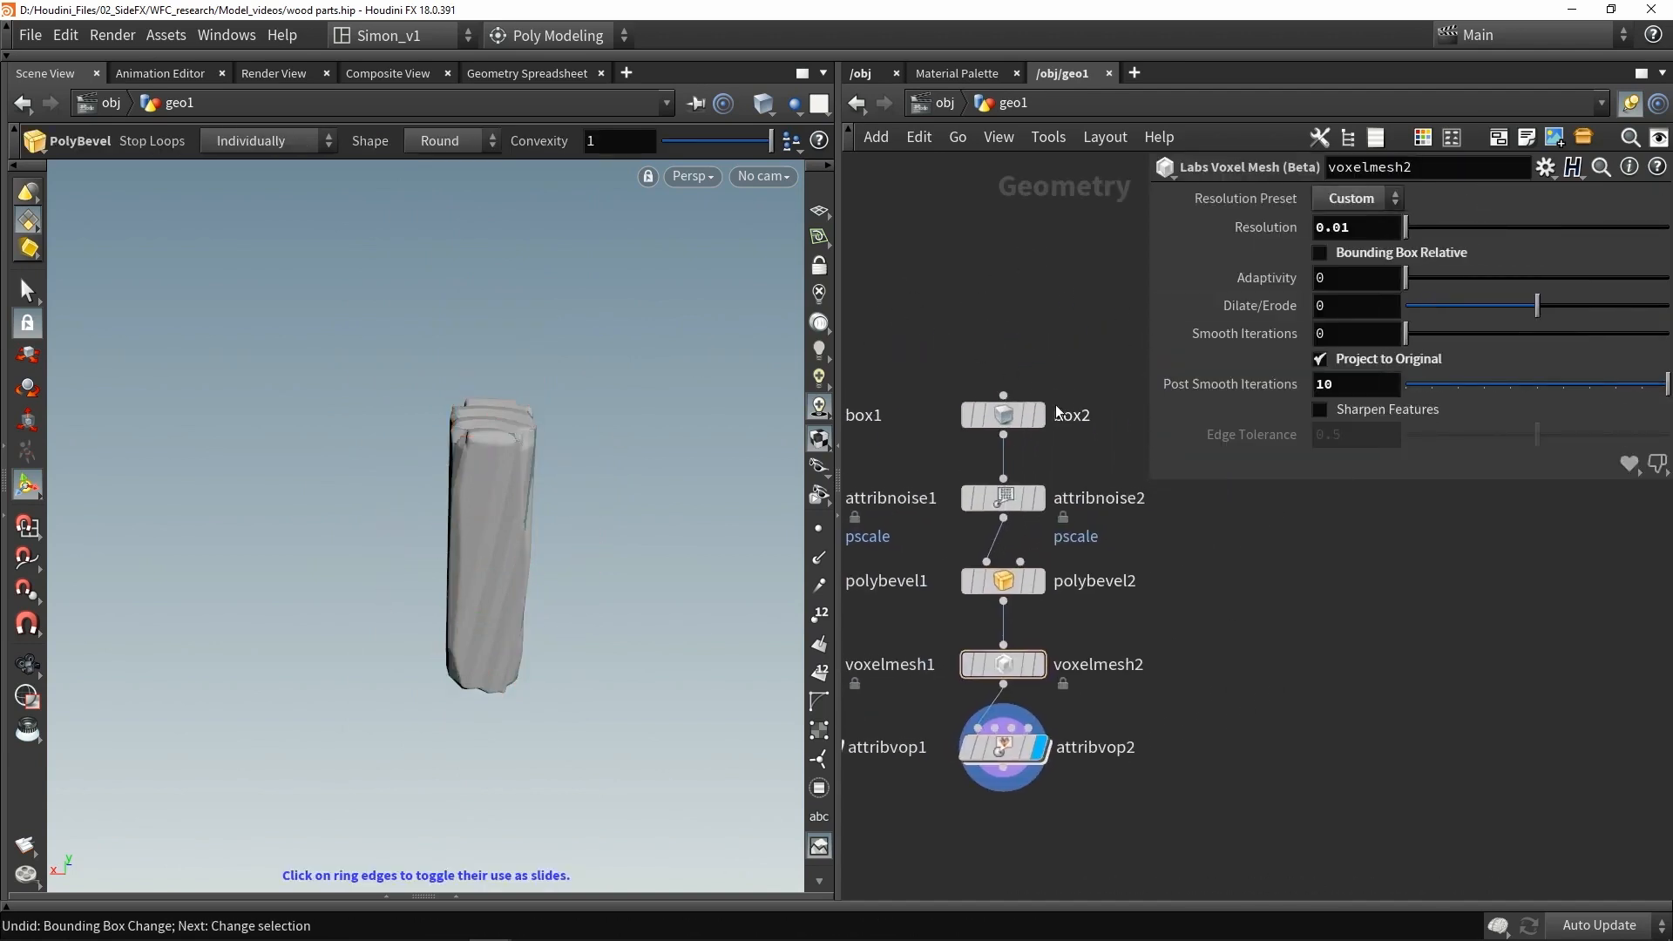
{"action": "left_click_drag", "start_coordinate": [1007, 415], "coordinate": [1008, 305]}
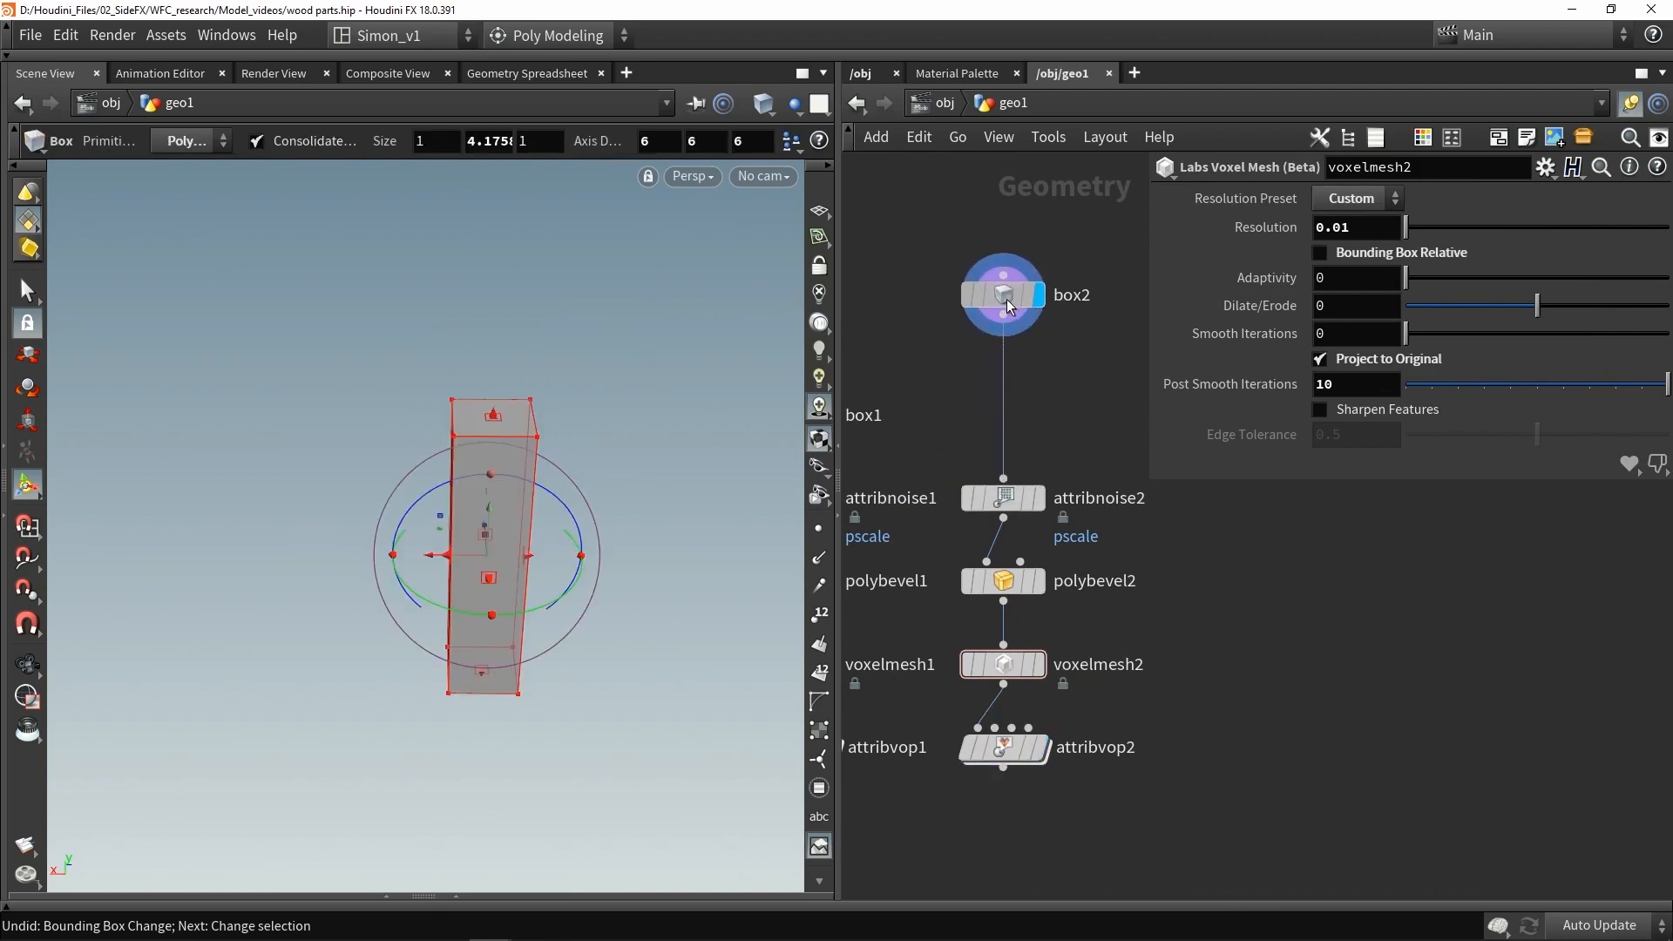
- Narrow box2 to about 0.28 wide using its transform handle in the viewport
{"action": "mouse_move", "coordinate": [523, 366]}
{"action": "left_mouse_down", "text": "alt"}
{"action": "mouse_move", "coordinate": [469, 418]}
{"action": "mouse_move", "coordinate": [471, 373]}
{"action": "mouse_move", "coordinate": [515, 354]}
{"action": "mouse_move", "coordinate": [523, 377]}
{"action": "left_mouse_up", "text": "alt"}
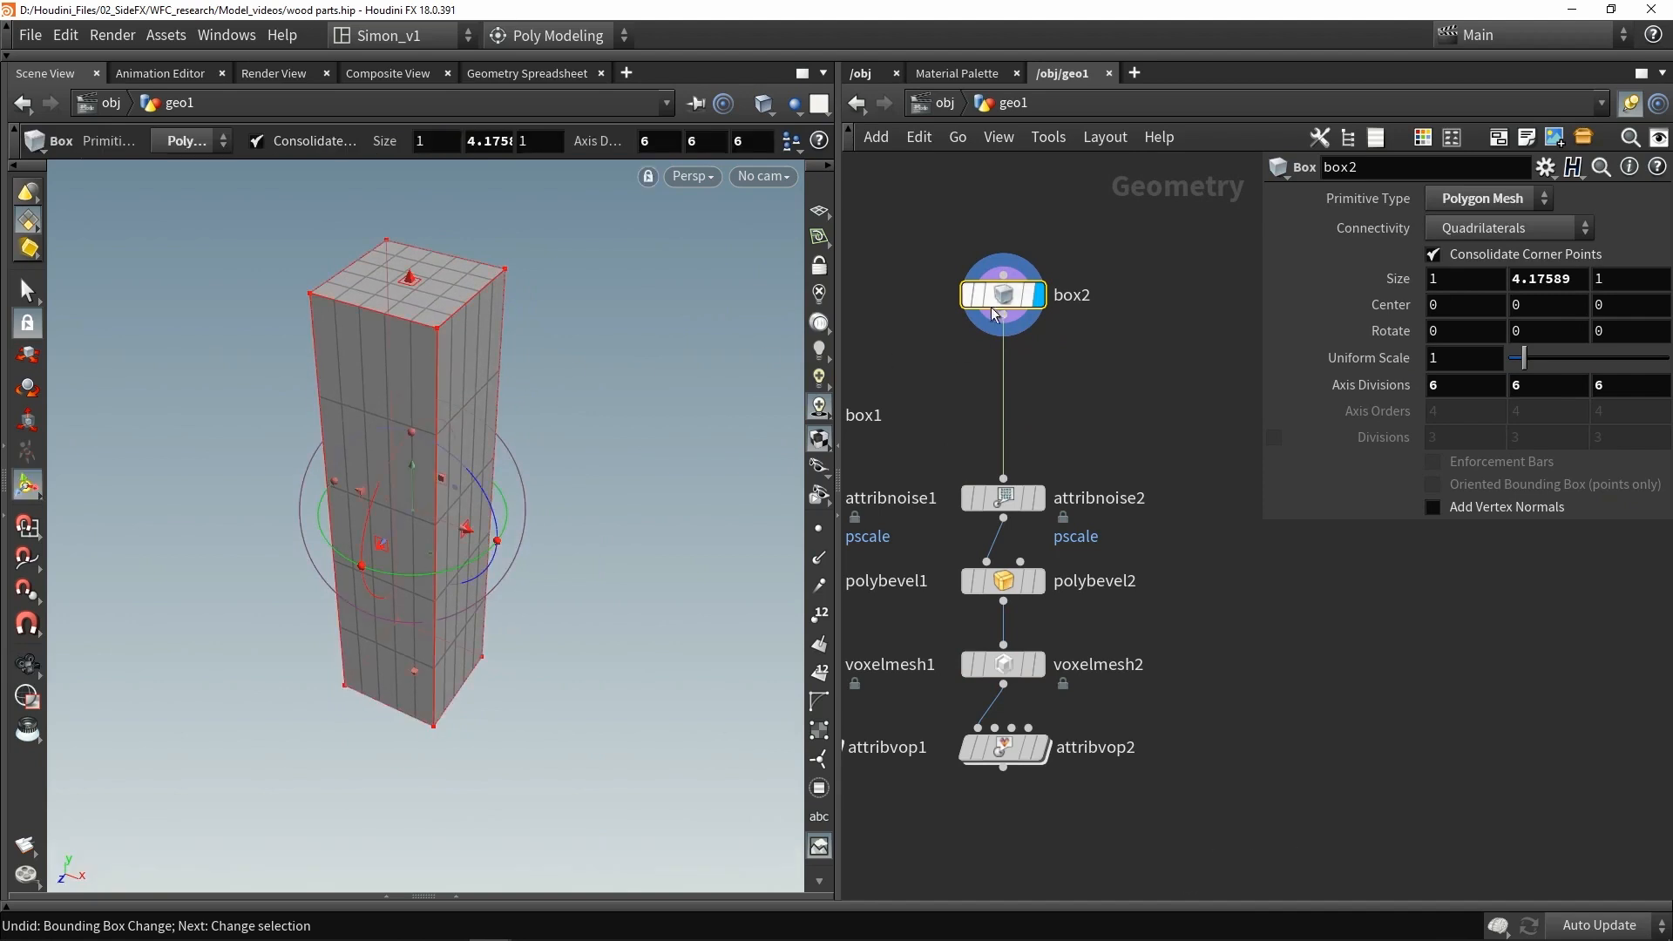
{"action": "left_click_drag", "start_coordinate": [468, 533], "coordinate": [434, 493]}
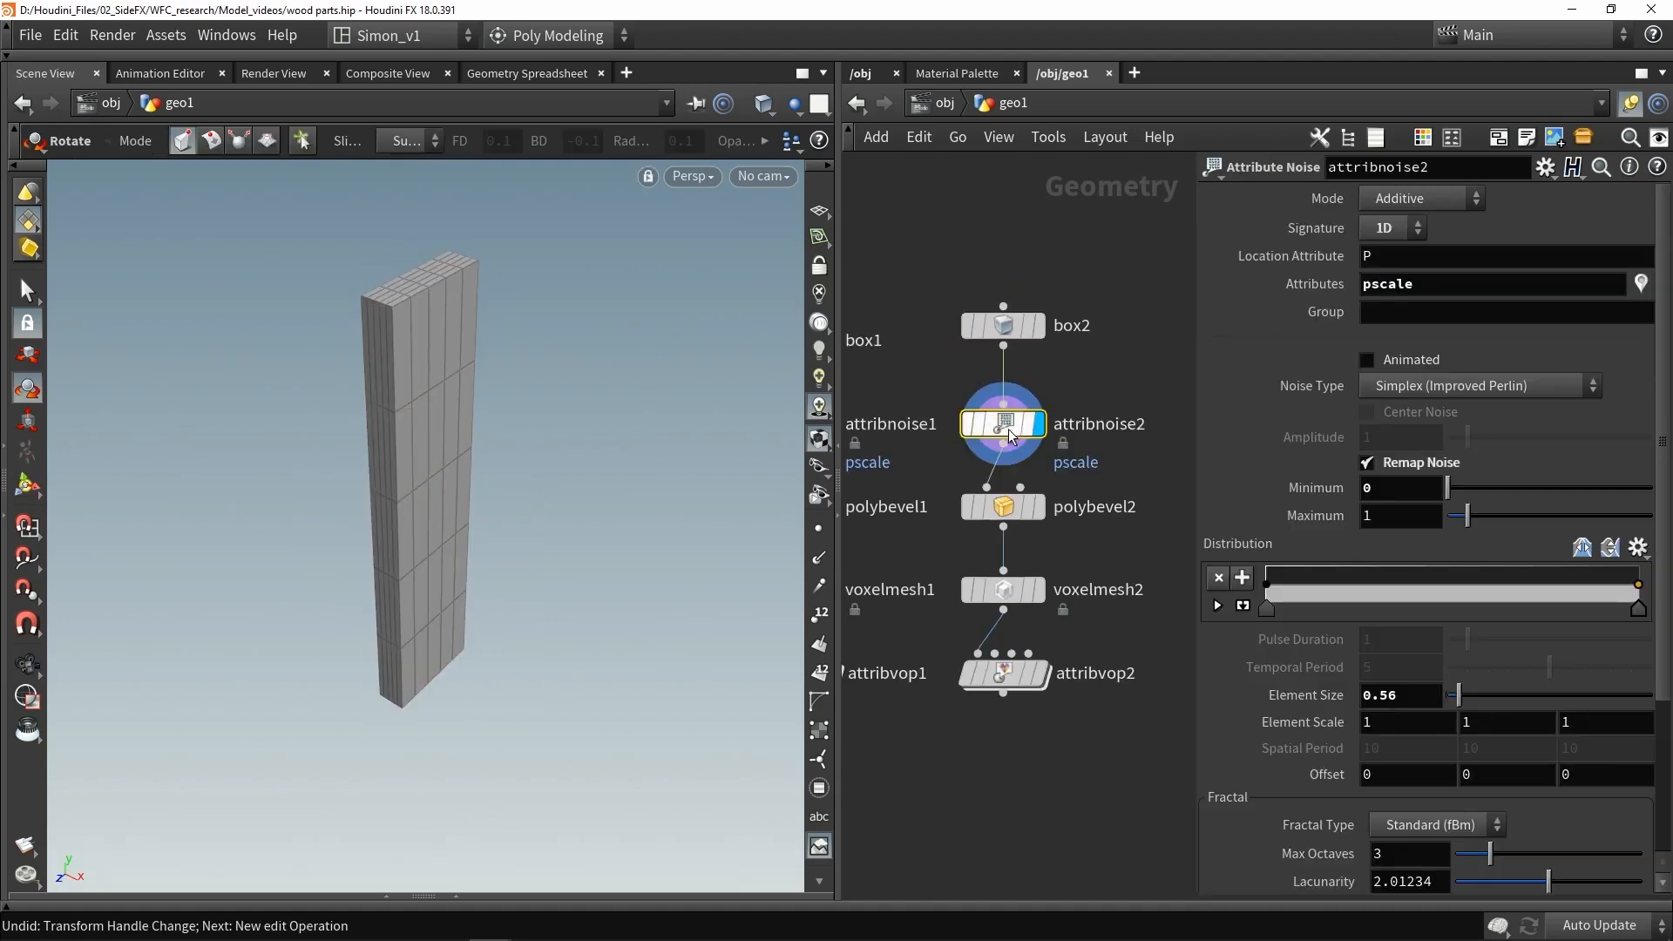
- Display the polybevel2 node to preview the bevelled narrow post
{"action": "left_click", "coordinate": [1039, 507]}
{"action": "left_click", "coordinate": [1009, 510]}
{"action": "left_click_drag", "start_coordinate": [487, 388], "coordinate": [353, 338]}
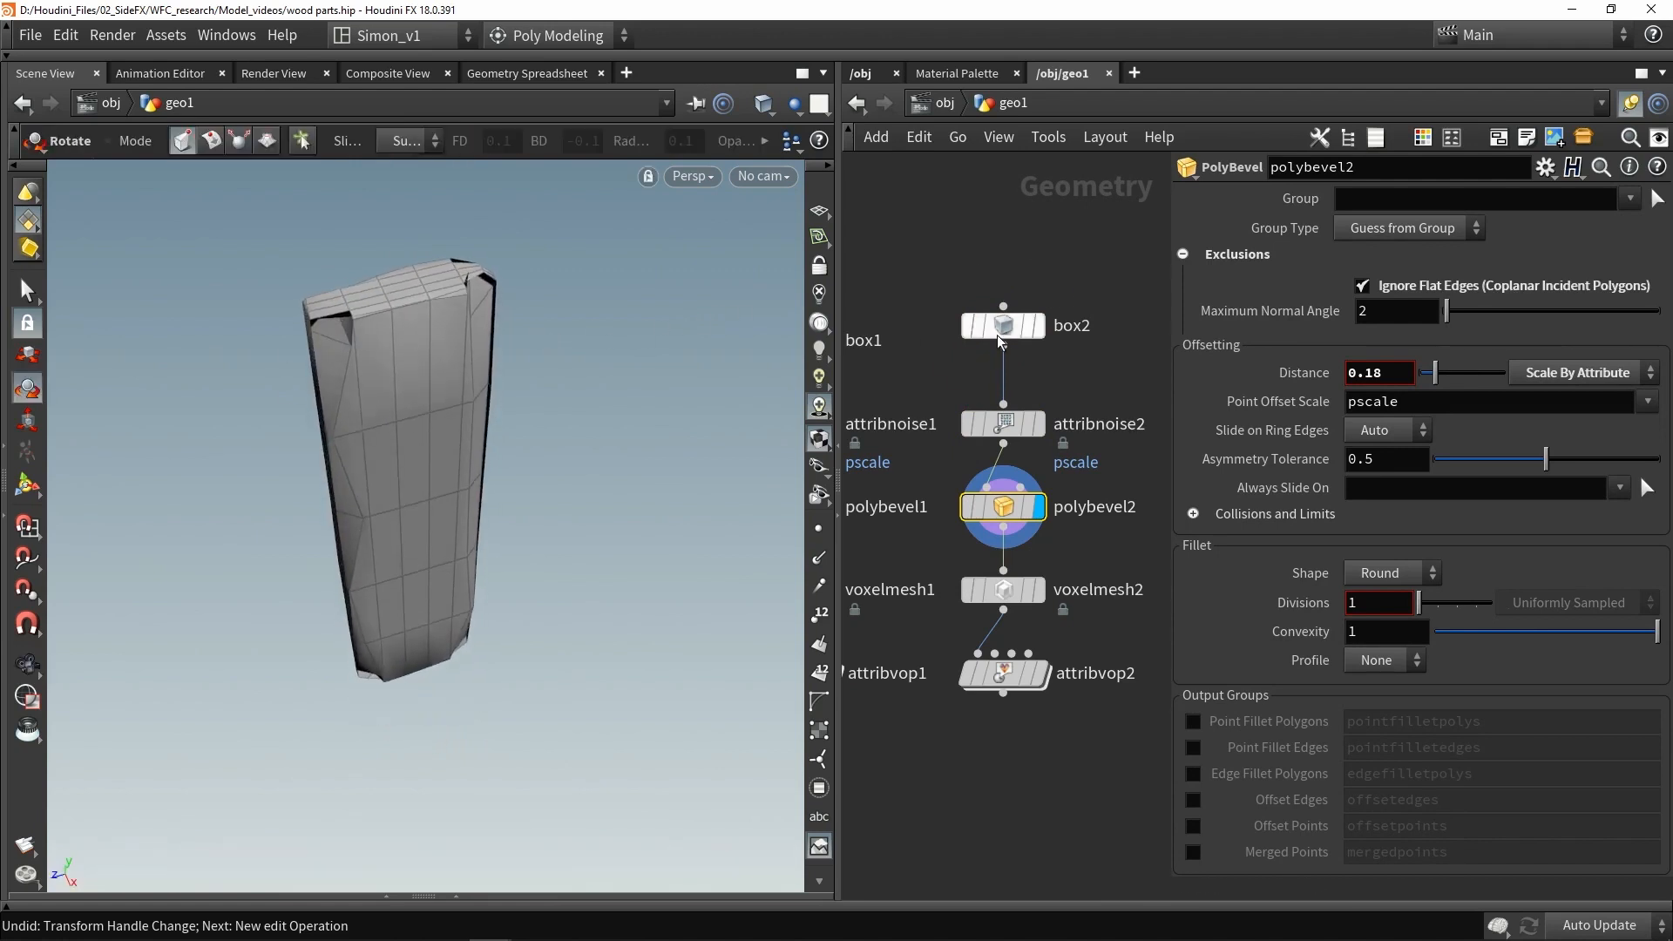
- Display the raw box2 node and save the scene file
{"action": "left_click", "coordinate": [1002, 327]}
{"action": "key", "text": "space"}
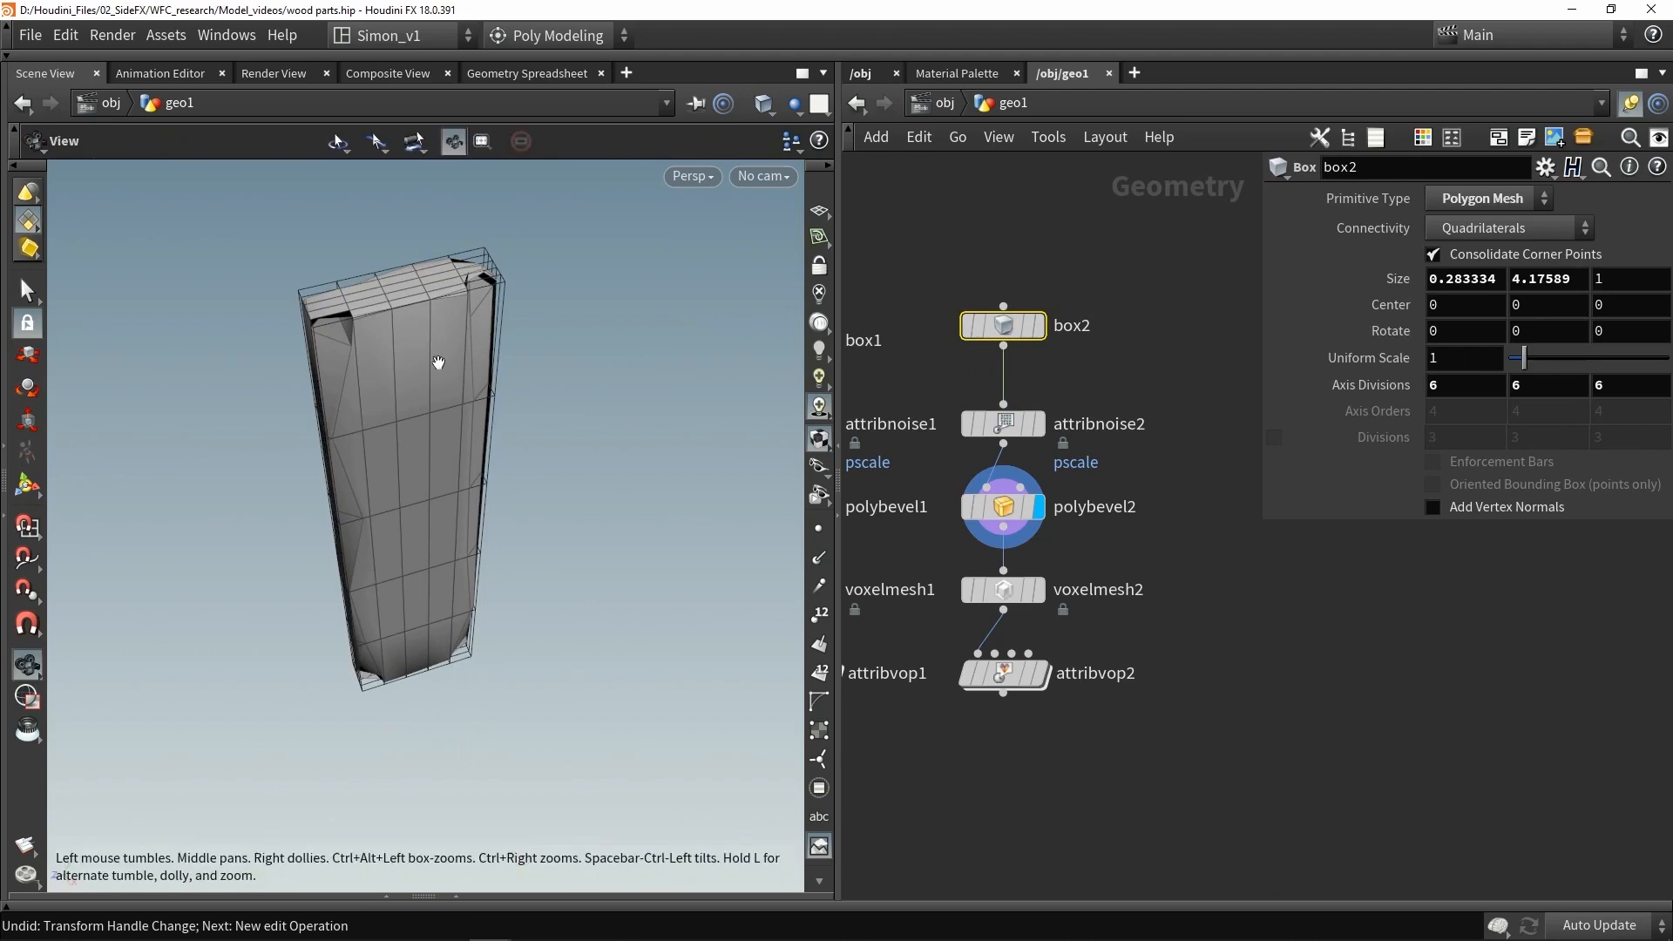
{"action": "left_click_drag", "start_coordinate": [439, 362], "coordinate": [615, 368]}
{"action": "left_click", "coordinate": [1038, 325]}
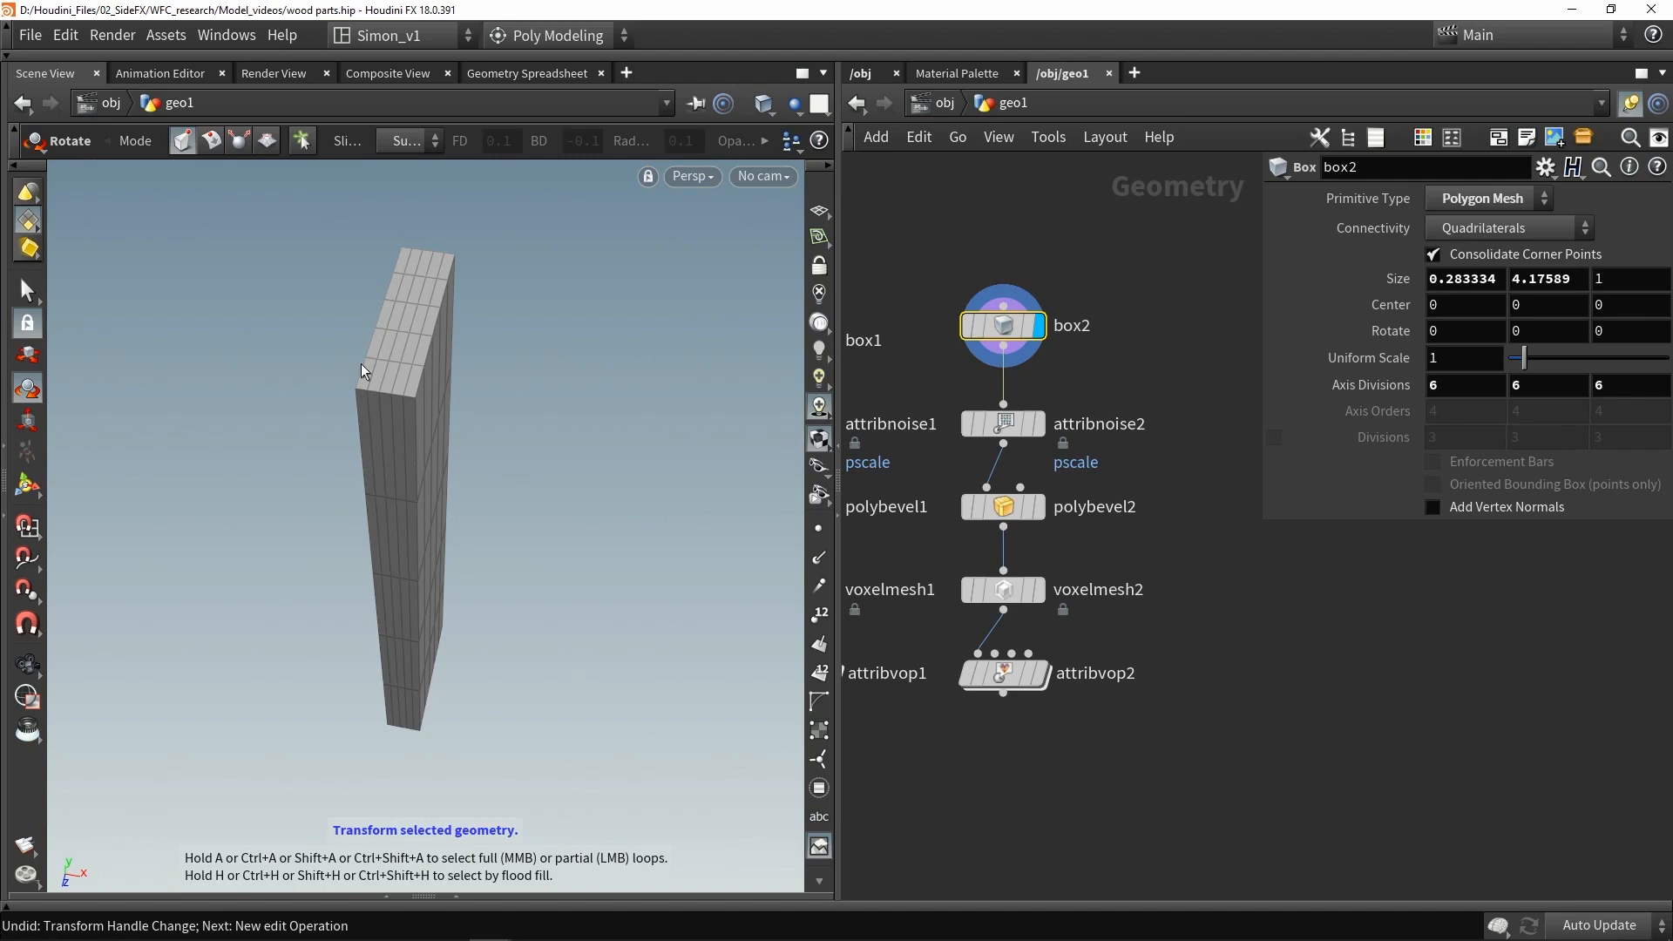
{"action": "key", "text": "ctrl+s"}
{"action": "key", "text": "ctrl+z"}
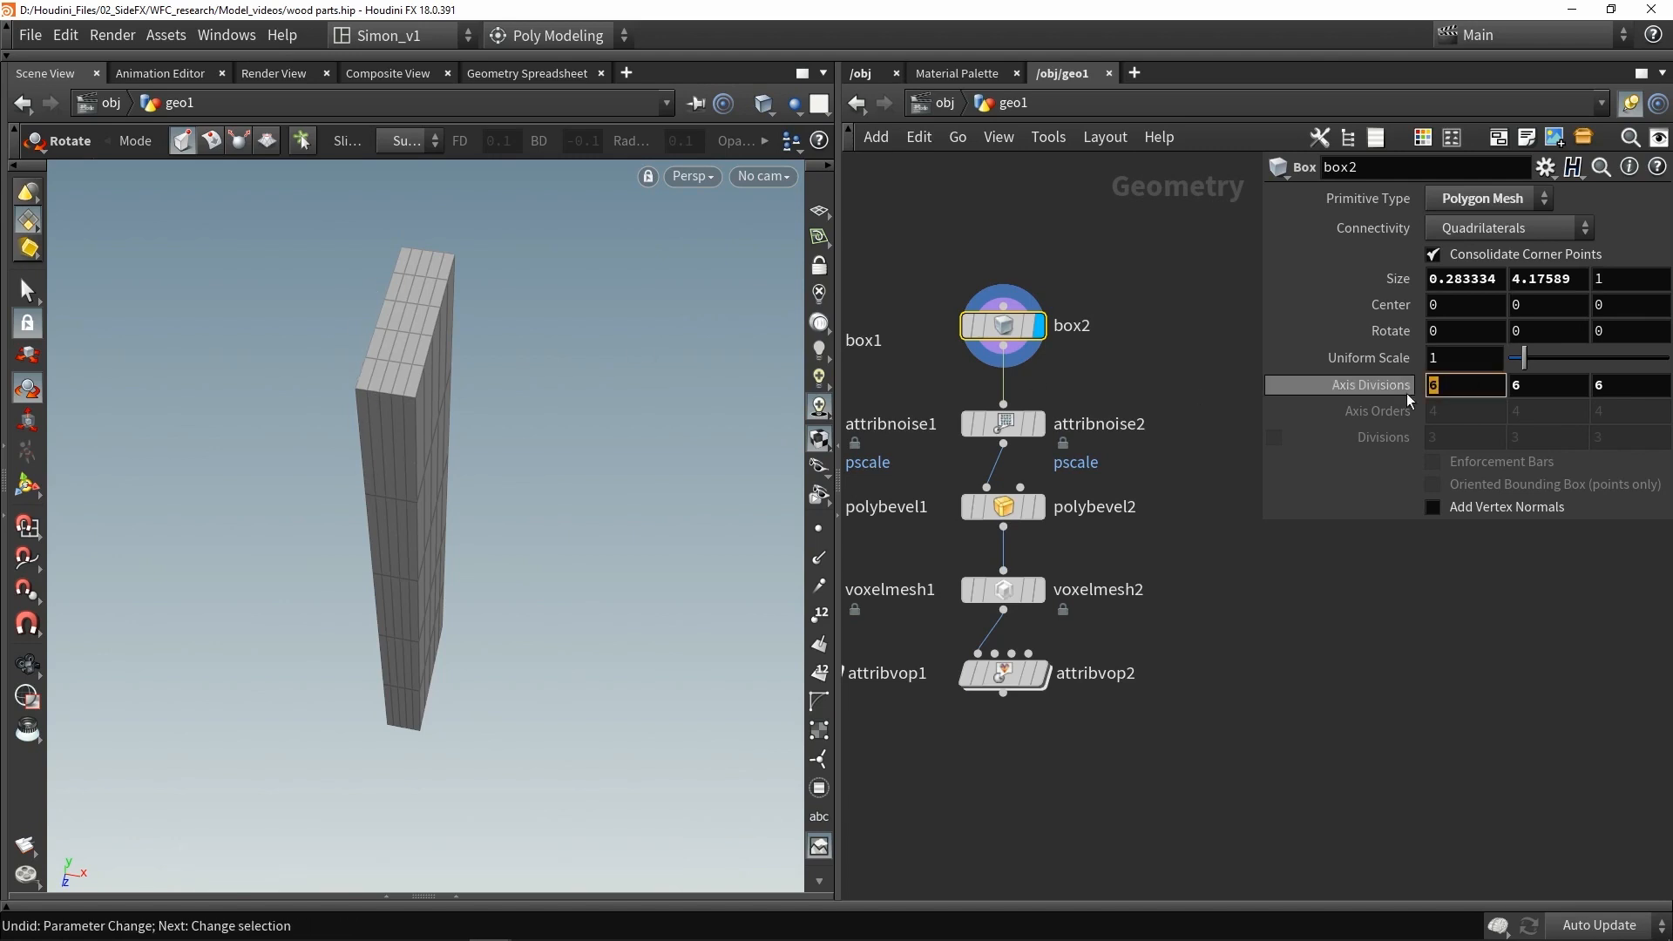
- Set box2's axis divisions to 4 in X and 9 in Y
{"action": "middle_click_drag", "start_coordinate": [1437, 384], "coordinate": [1464, 405]}
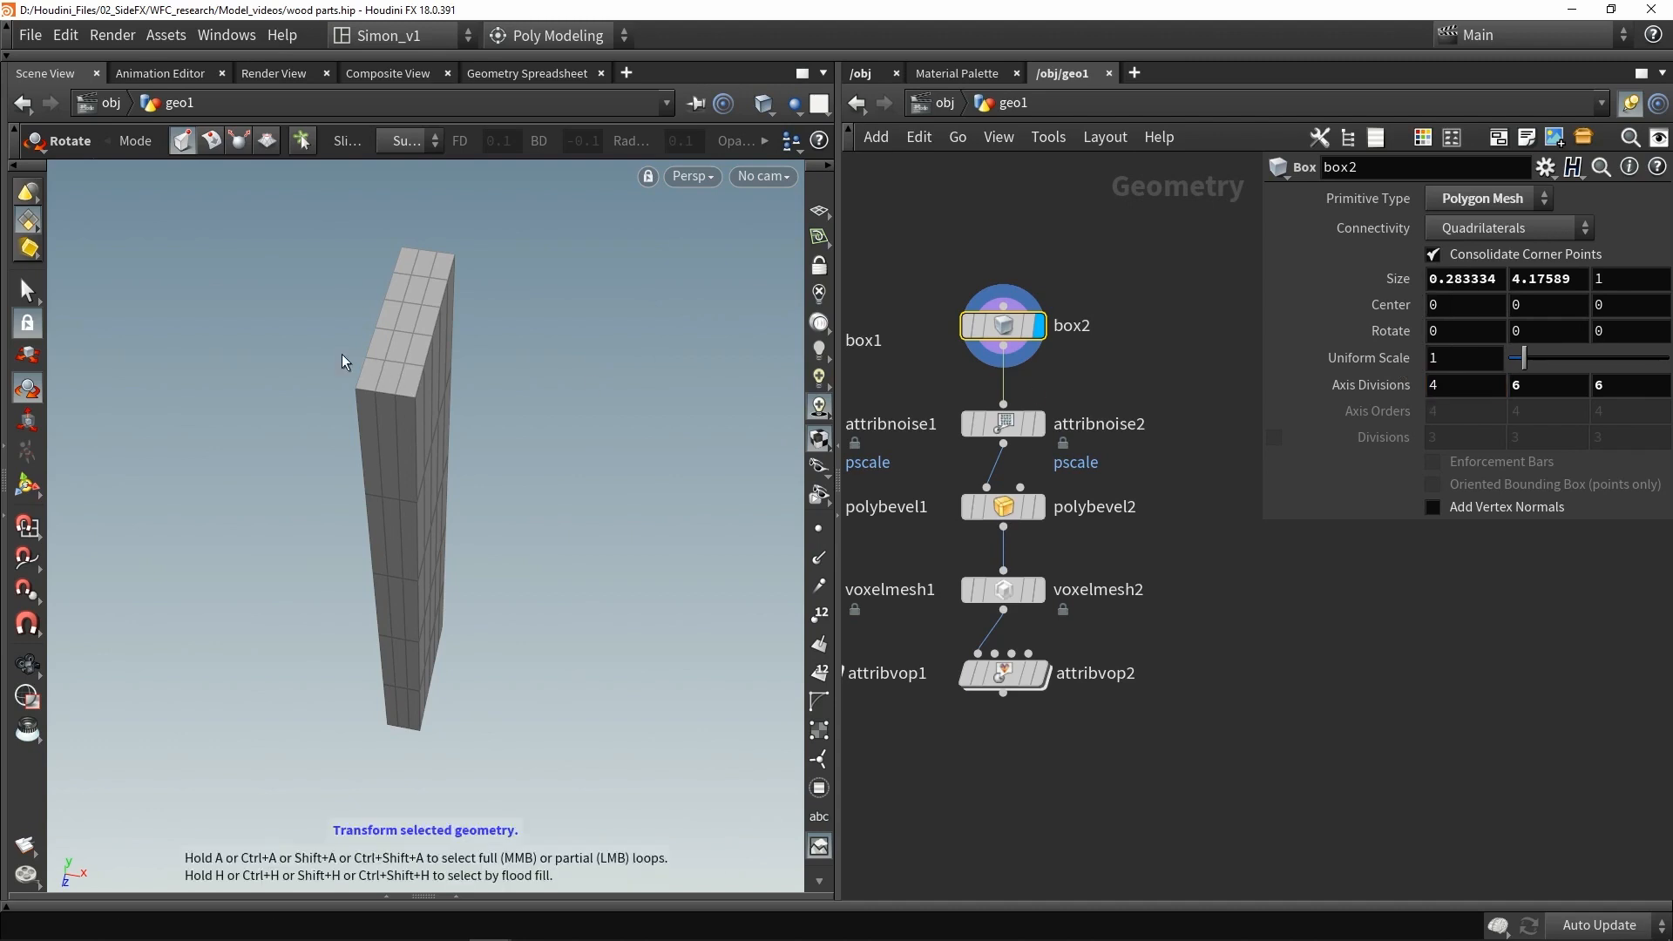
{"action": "left_click_drag", "start_coordinate": [441, 354], "coordinate": [362, 318], "text": "alt"}
{"action": "middle_click_drag", "start_coordinate": [1537, 389], "coordinate": [1523, 383]}
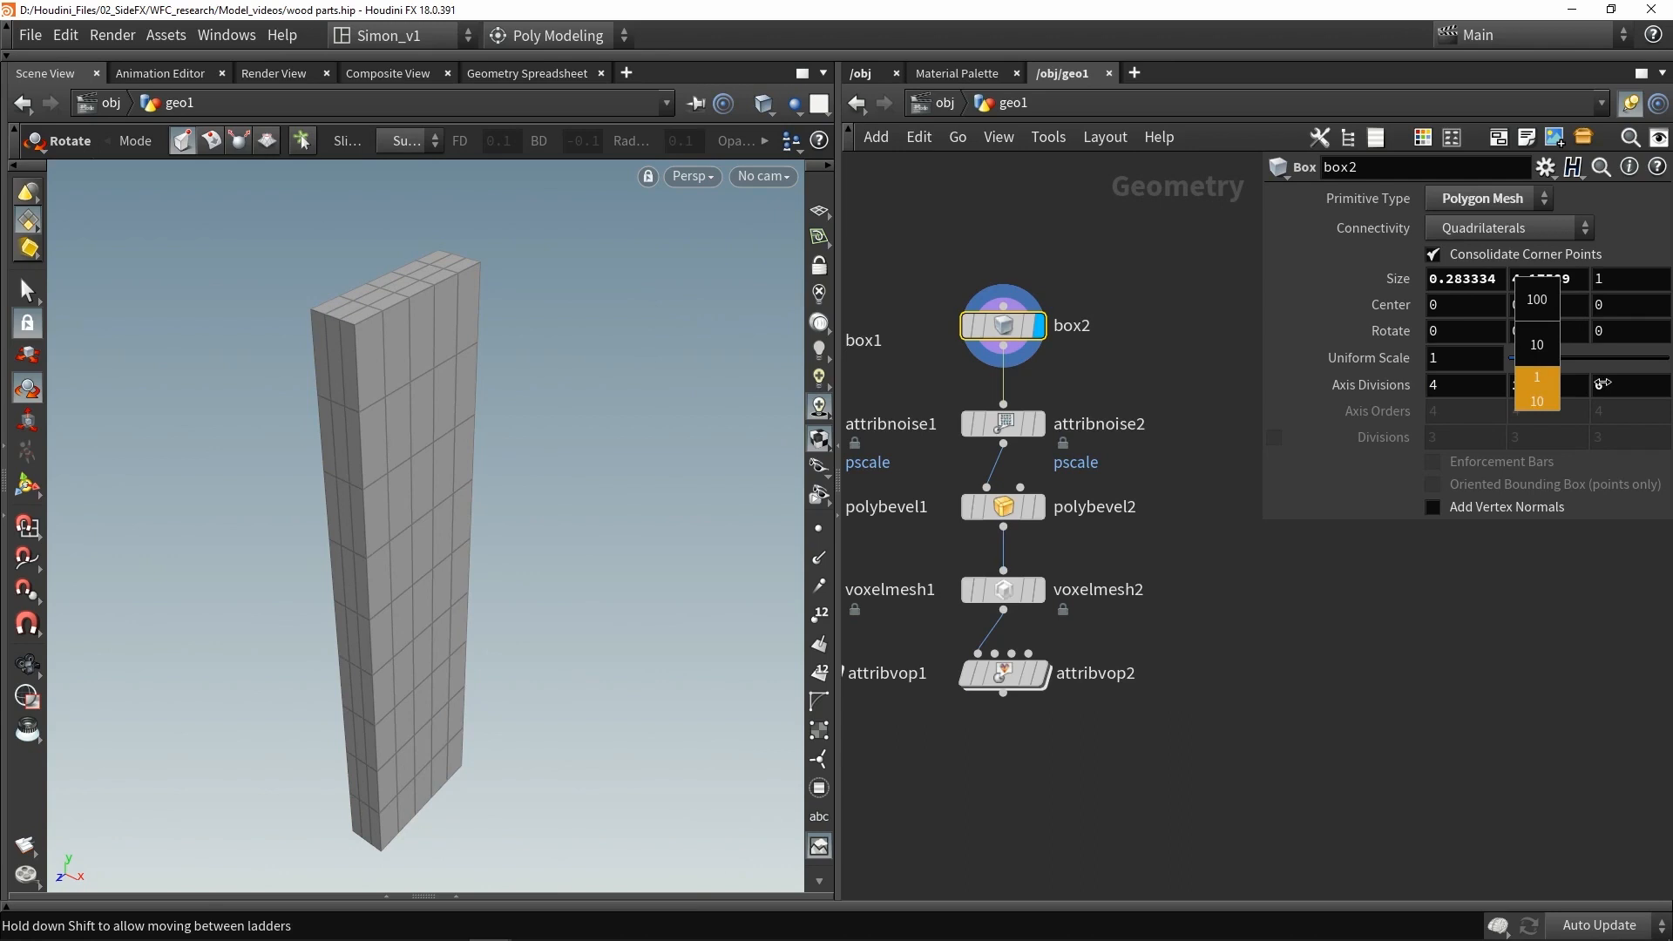
{"action": "middle_click_drag", "start_coordinate": [1589, 379], "coordinate": [1527, 403]}
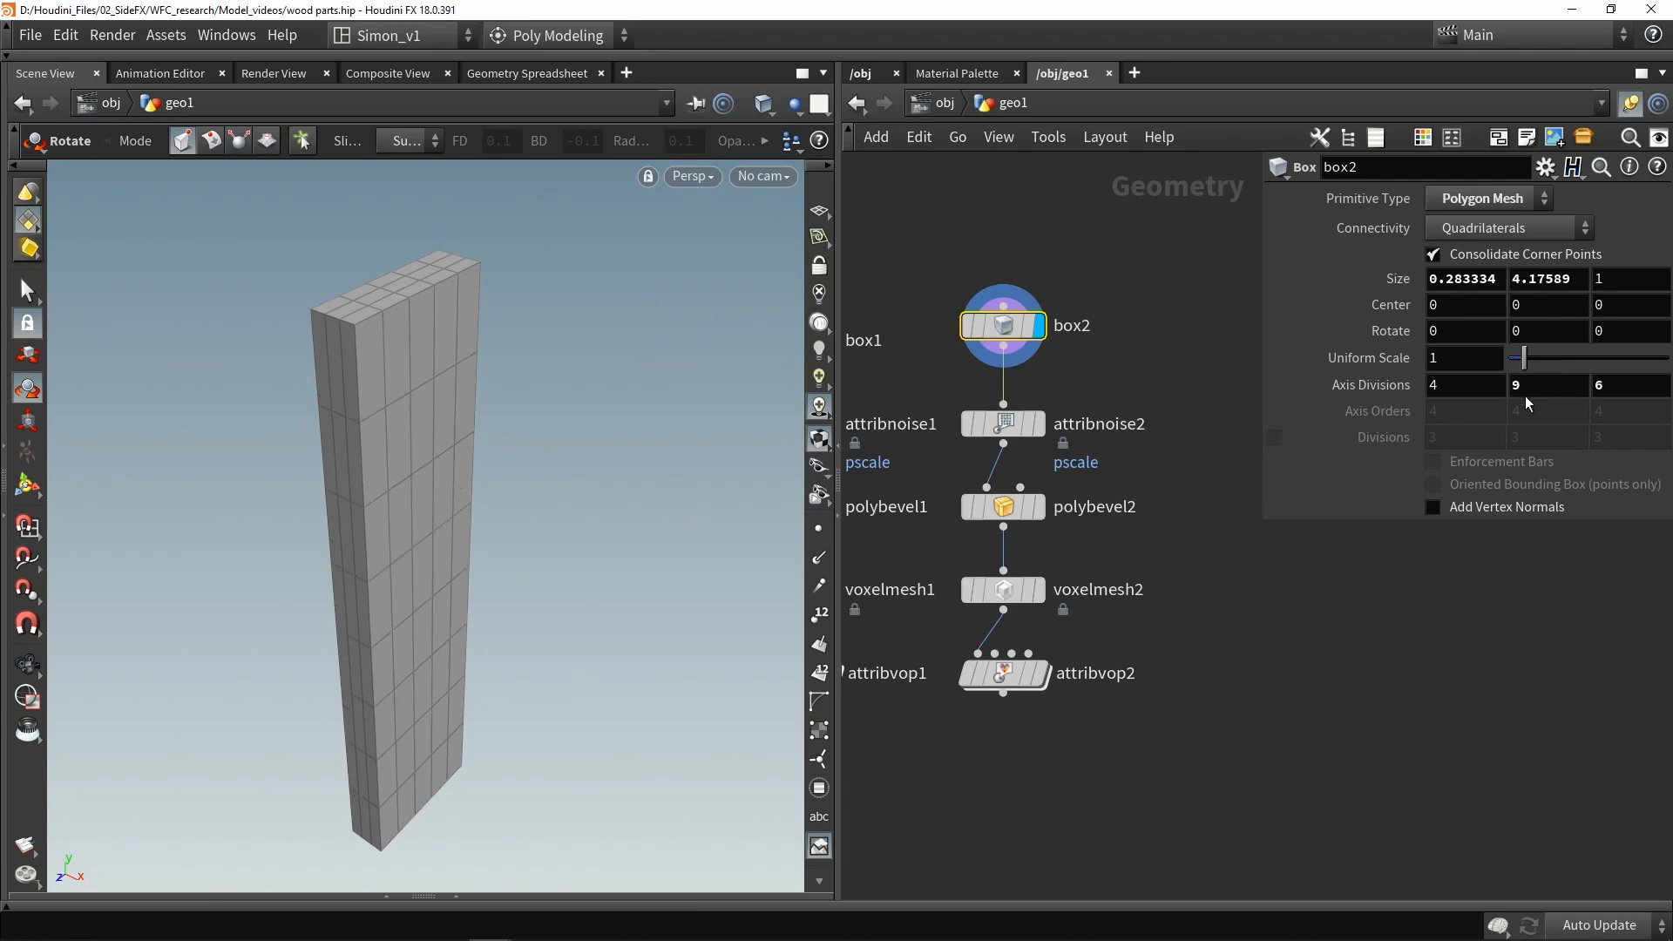
- Display polybevel2 and set its PolyBevel distance to 0.08
{"action": "left_click", "coordinate": [1035, 506]}
{"action": "left_click", "coordinate": [1008, 512]}
{"action": "left_click_drag", "start_coordinate": [663, 419], "coordinate": [471, 383]}
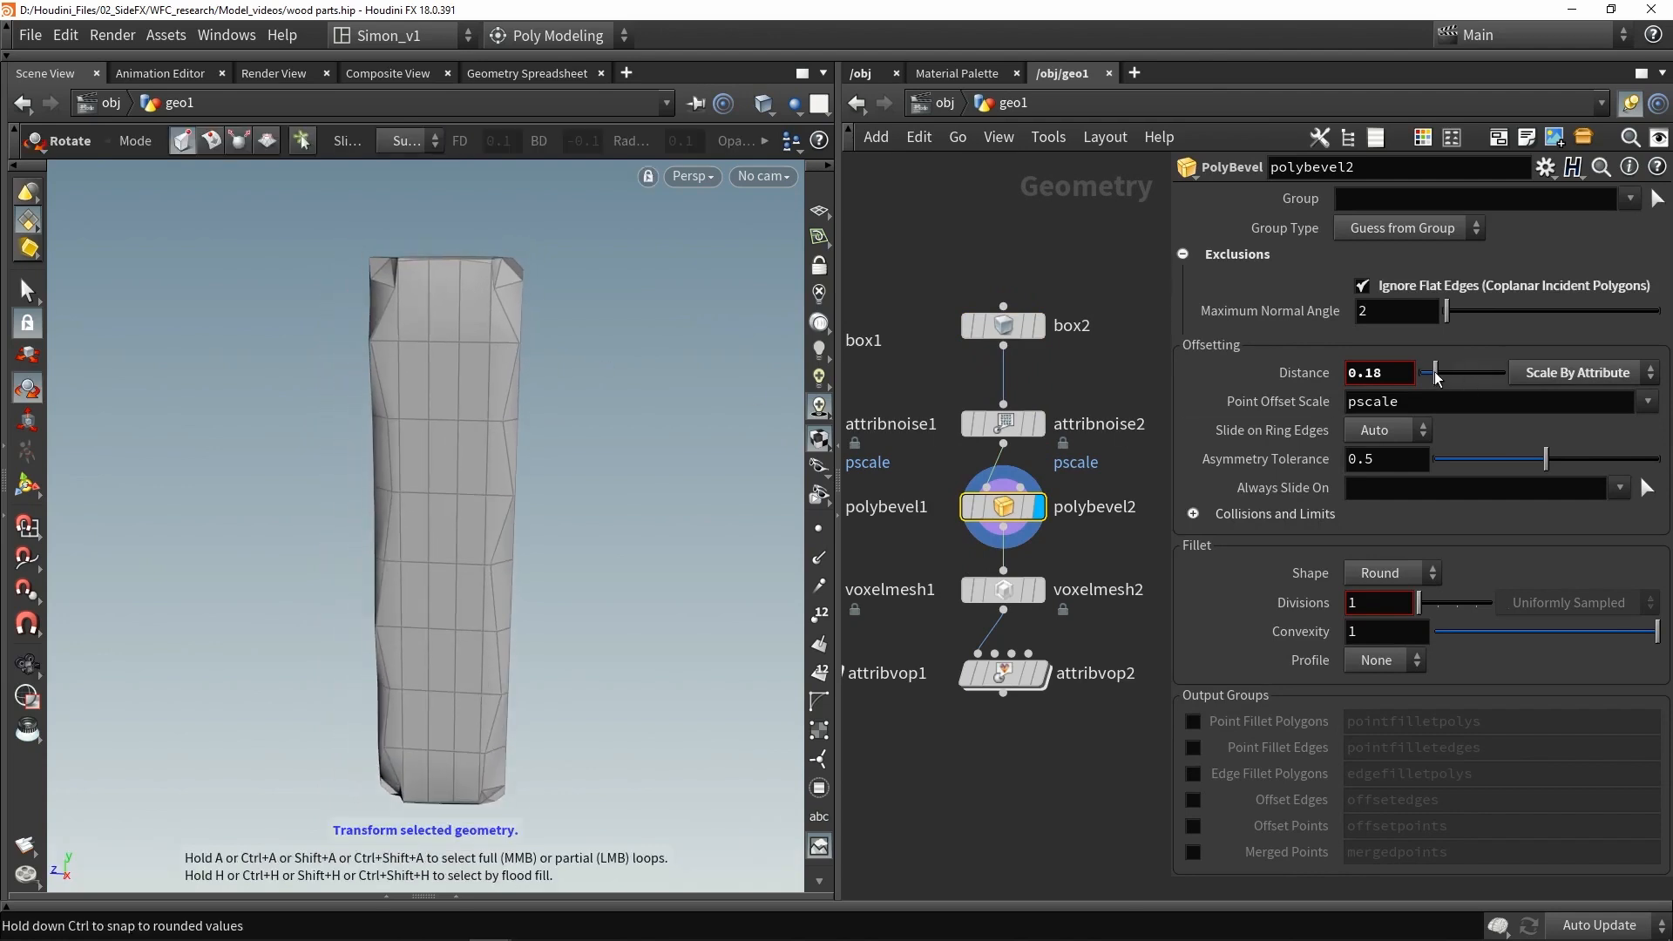
{"action": "left_click_drag", "start_coordinate": [1434, 374], "coordinate": [1427, 374]}
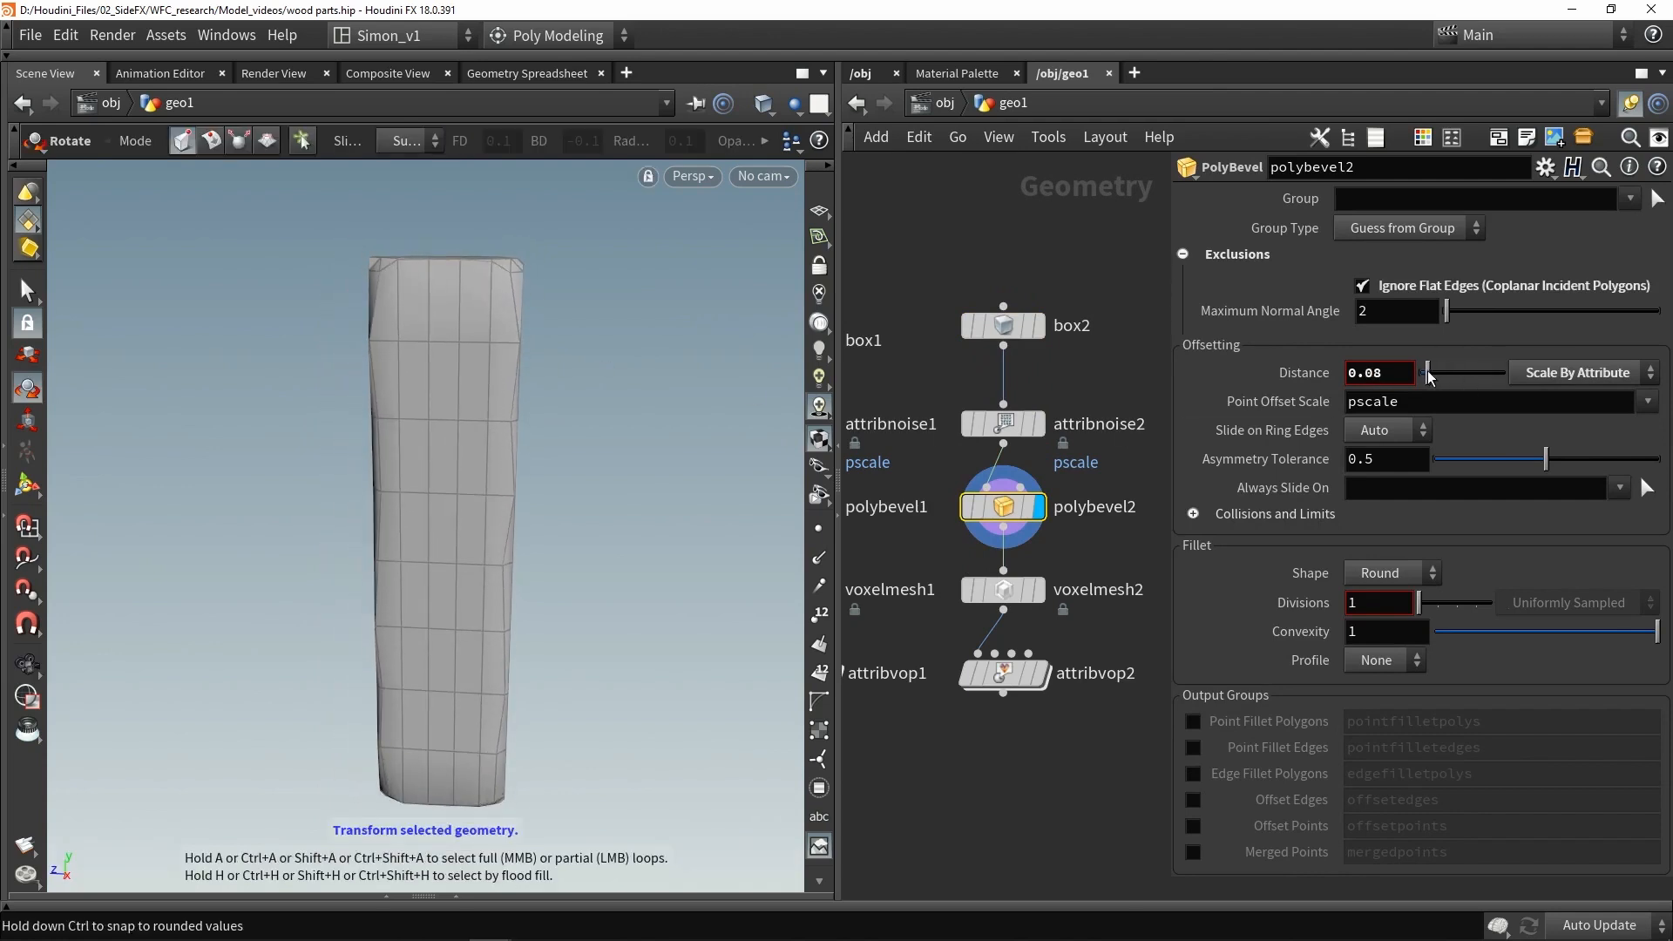
- Display the attribvop2 result and set its Vein Spacing to 2.33
{"action": "left_click", "coordinate": [1039, 590]}
{"action": "left_click_drag", "start_coordinate": [531, 449], "coordinate": [558, 488], "text": "alt"}
{"action": "key", "text": "r"}
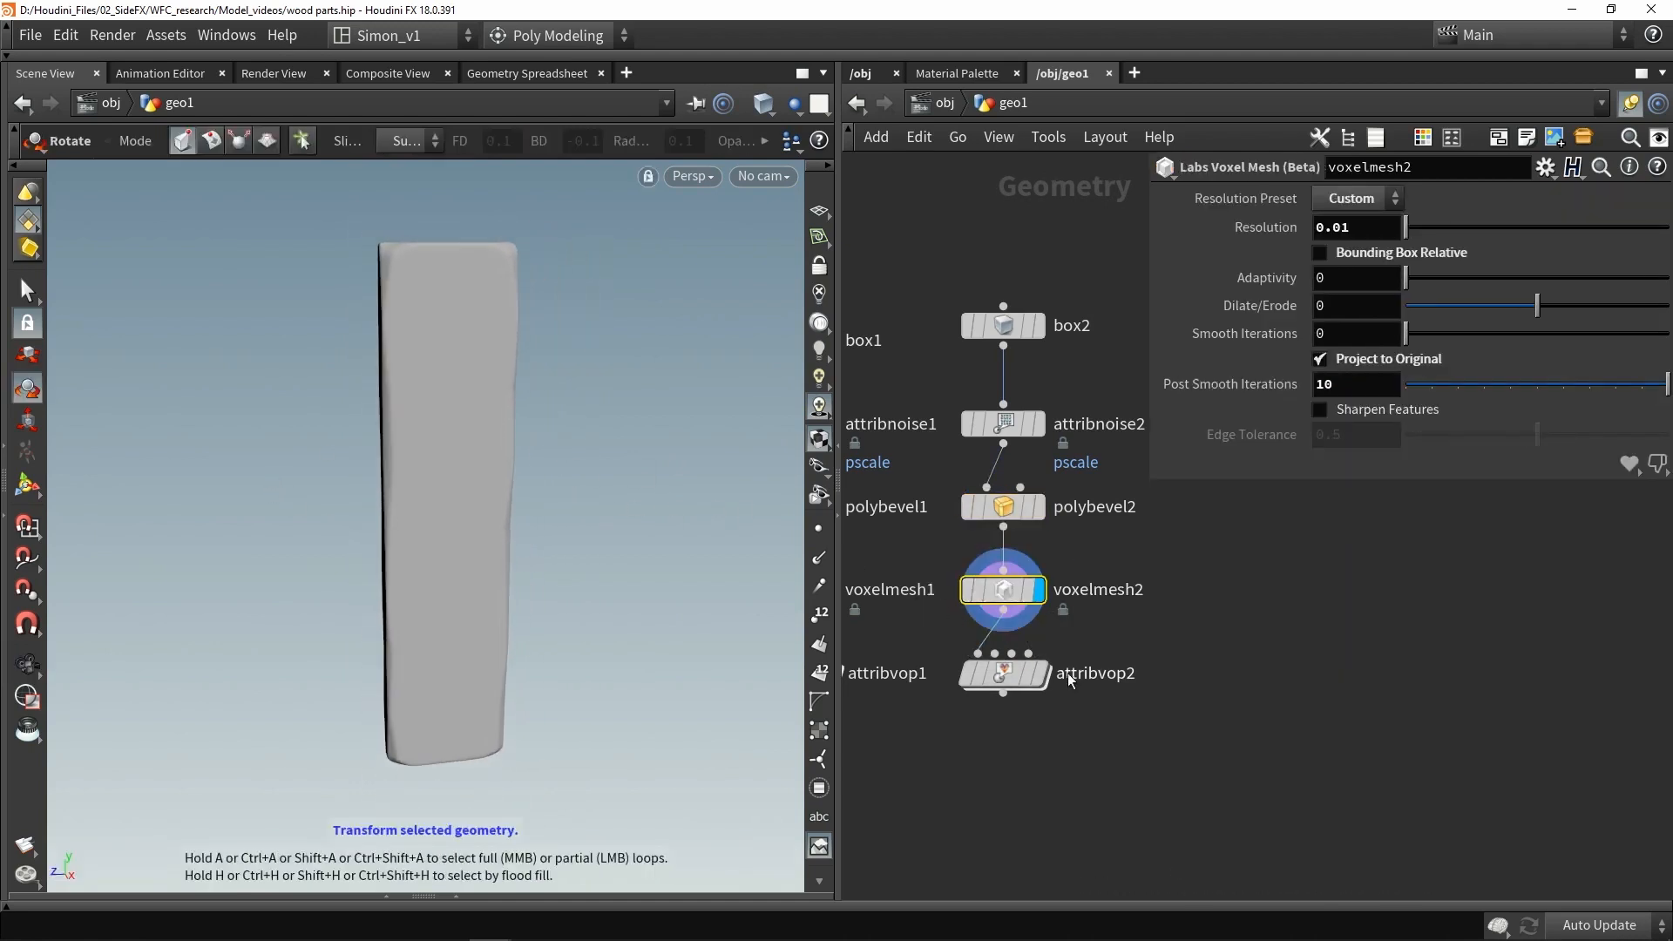
{"action": "left_click", "coordinate": [1045, 676]}
{"action": "left_click", "coordinate": [1004, 676]}
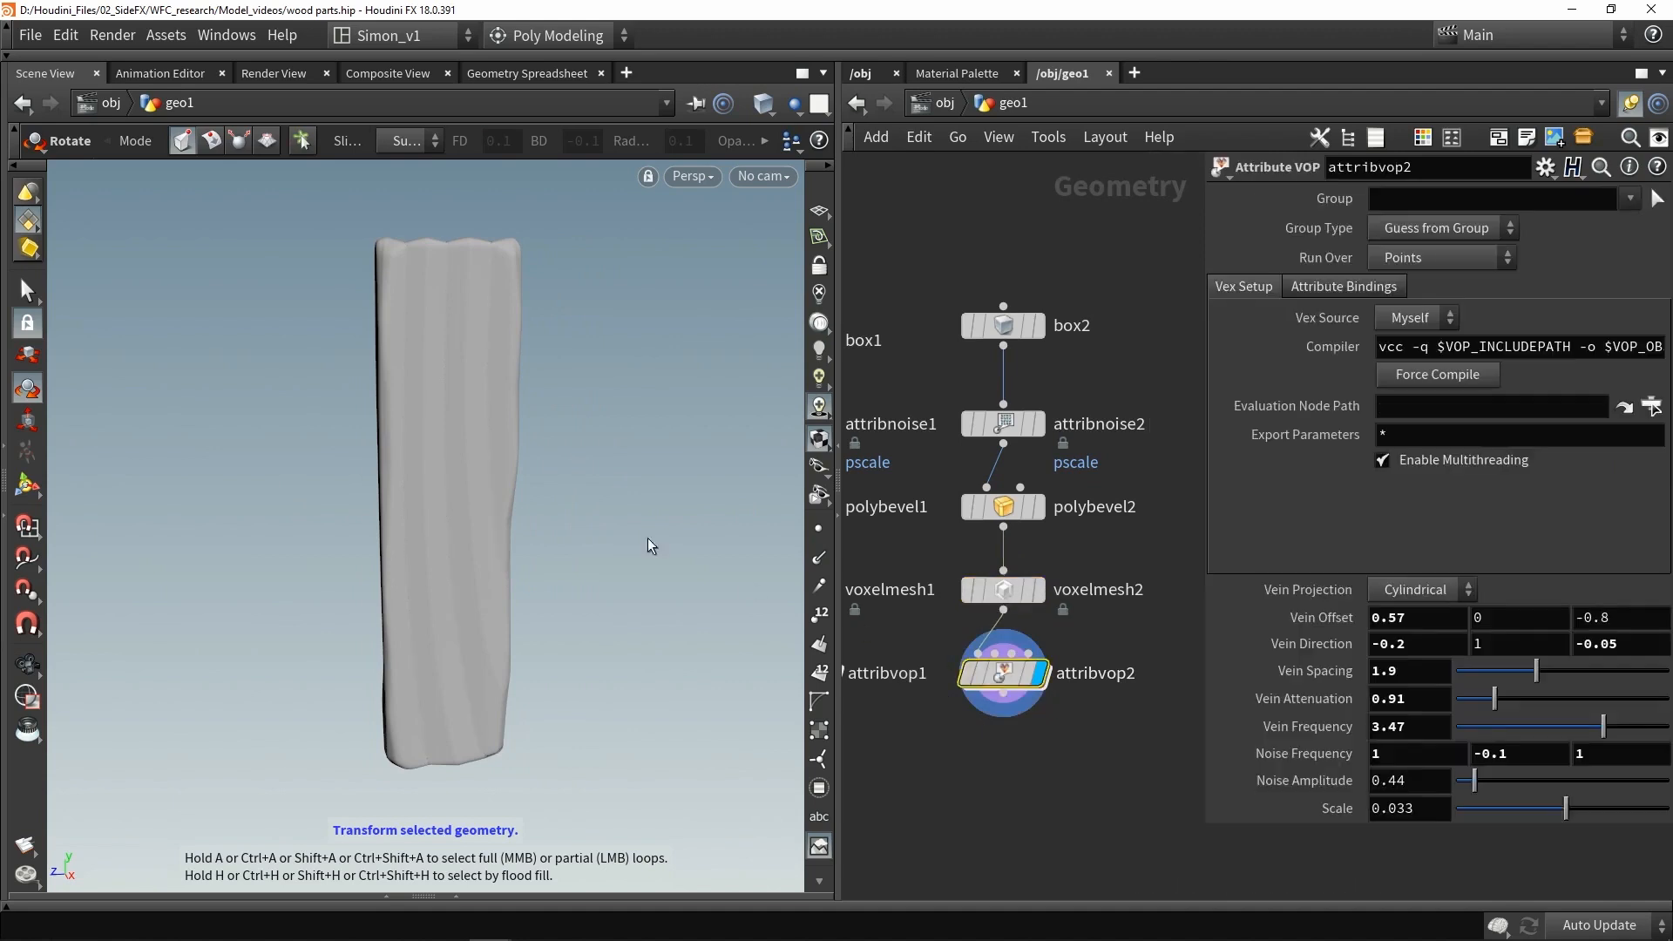
{"action": "left_click_drag", "start_coordinate": [648, 544], "coordinate": [498, 426], "text": "alt"}
{"action": "key", "text": "r"}
{"action": "left_click", "coordinate": [1511, 670]}
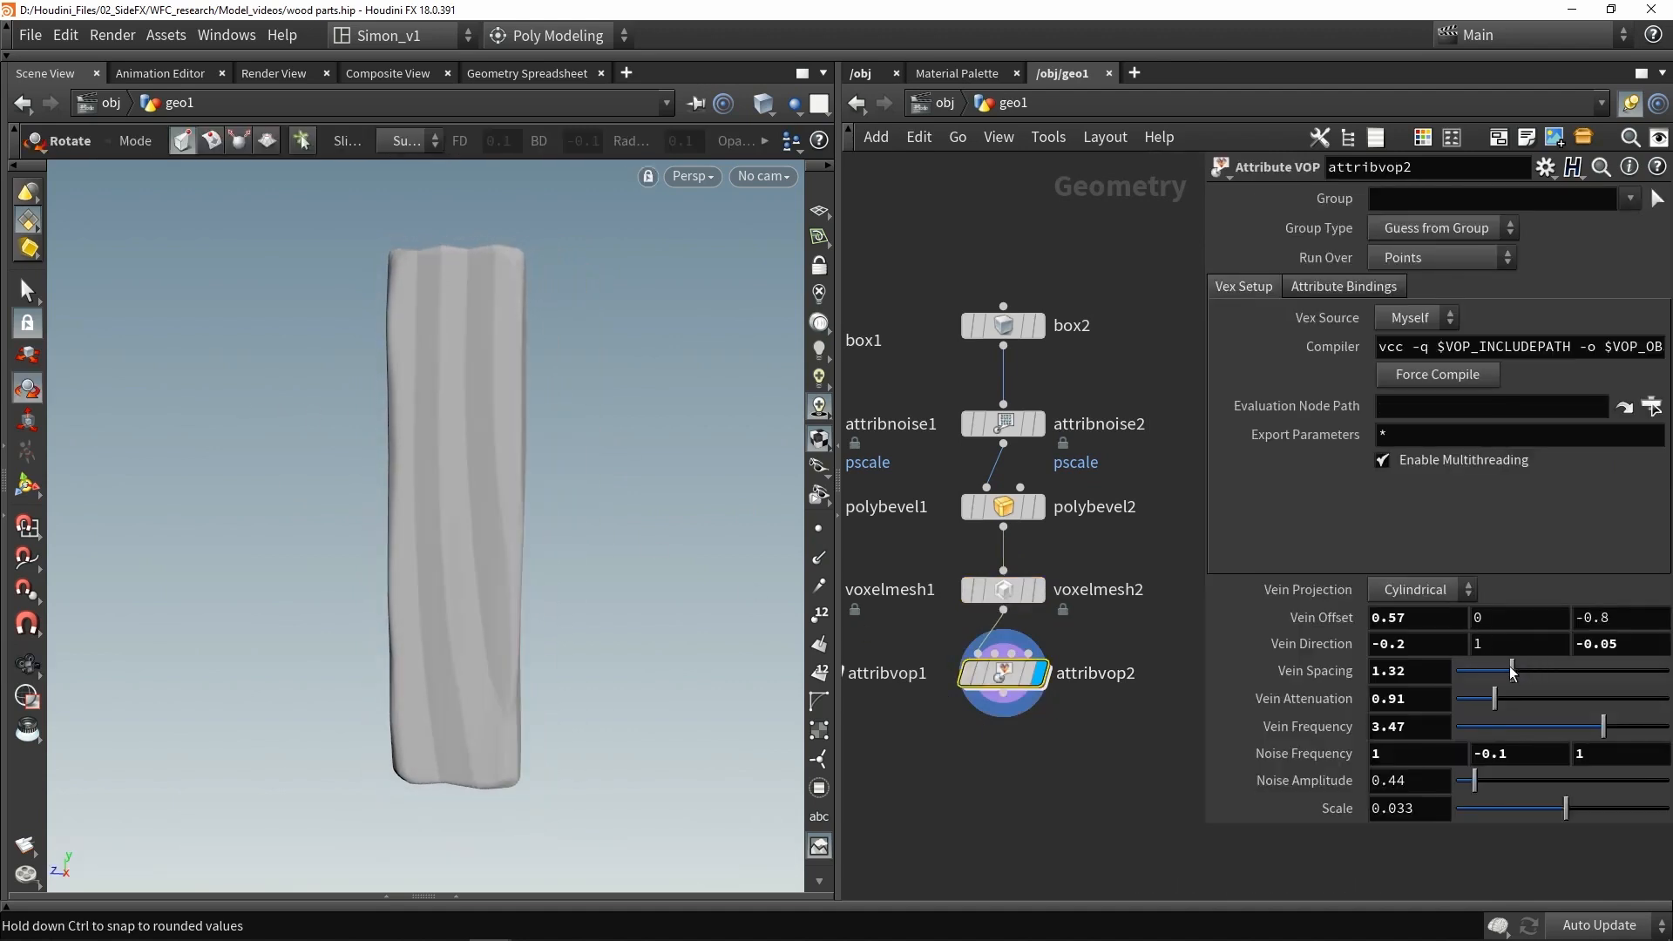
{"action": "left_click_drag", "start_coordinate": [1511, 670], "coordinate": [1556, 669]}
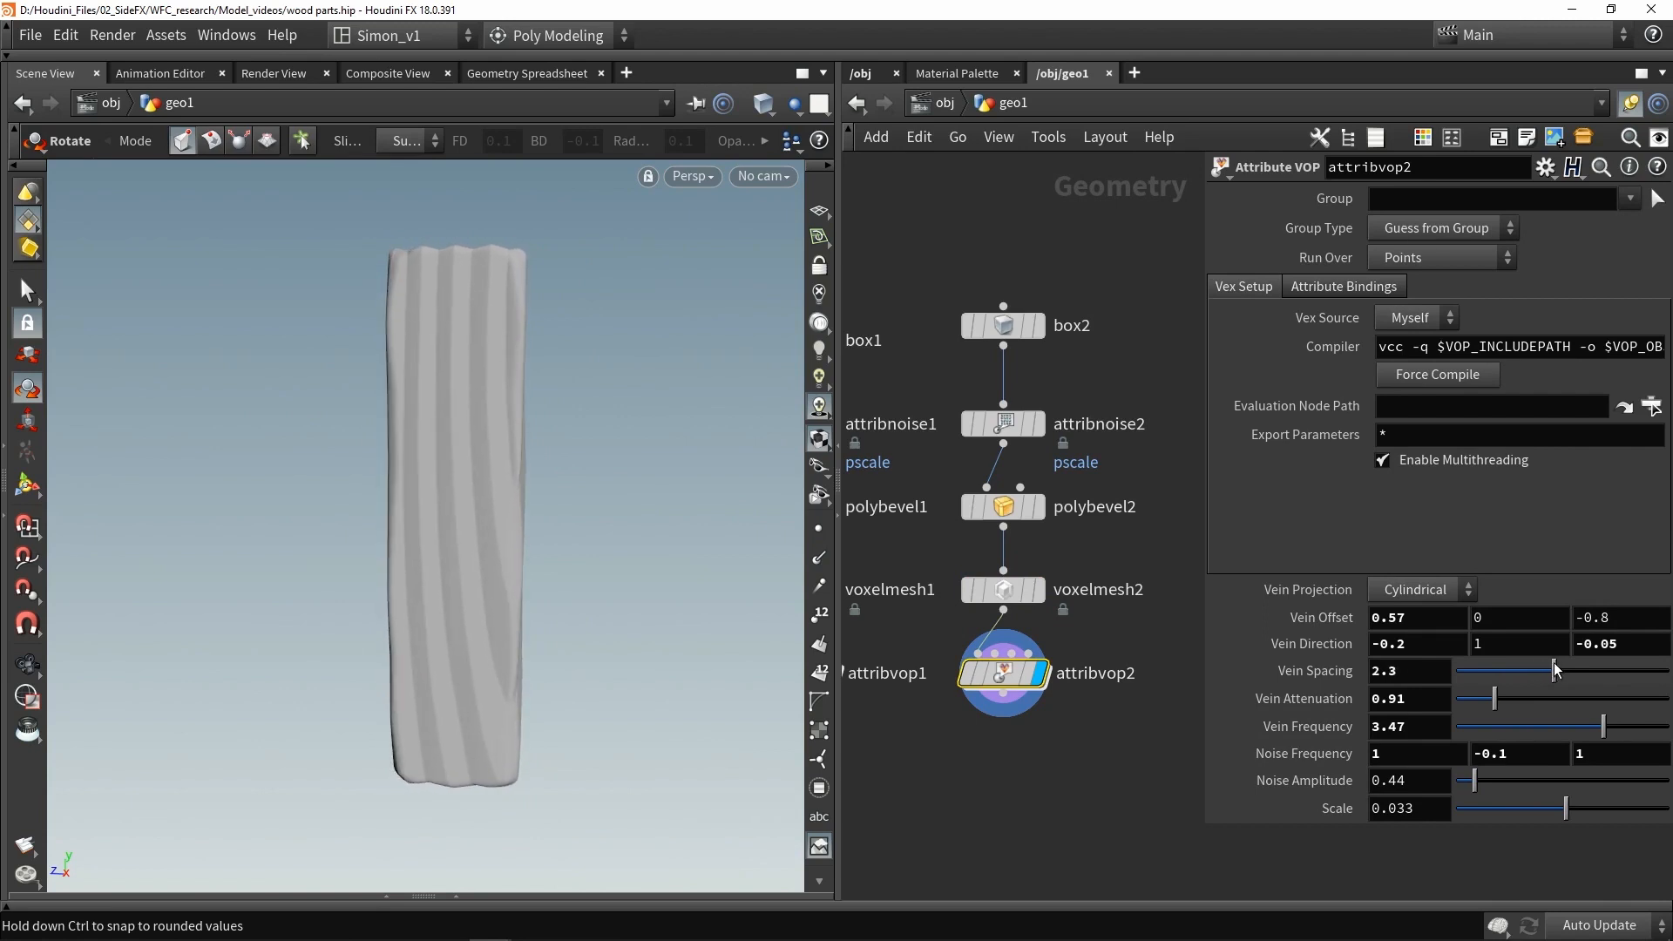
- Switch Vein Projection to Linear and set Vein Direction to -2.9, 1, -6.95
{"action": "middle_click_drag", "start_coordinate": [1441, 646], "coordinate": [1451, 622]}
{"action": "middle_click_drag", "start_coordinate": [1595, 643], "coordinate": [1453, 660]}
{"action": "left_click", "coordinate": [1405, 593]}
{"action": "left_click", "coordinate": [1412, 617]}
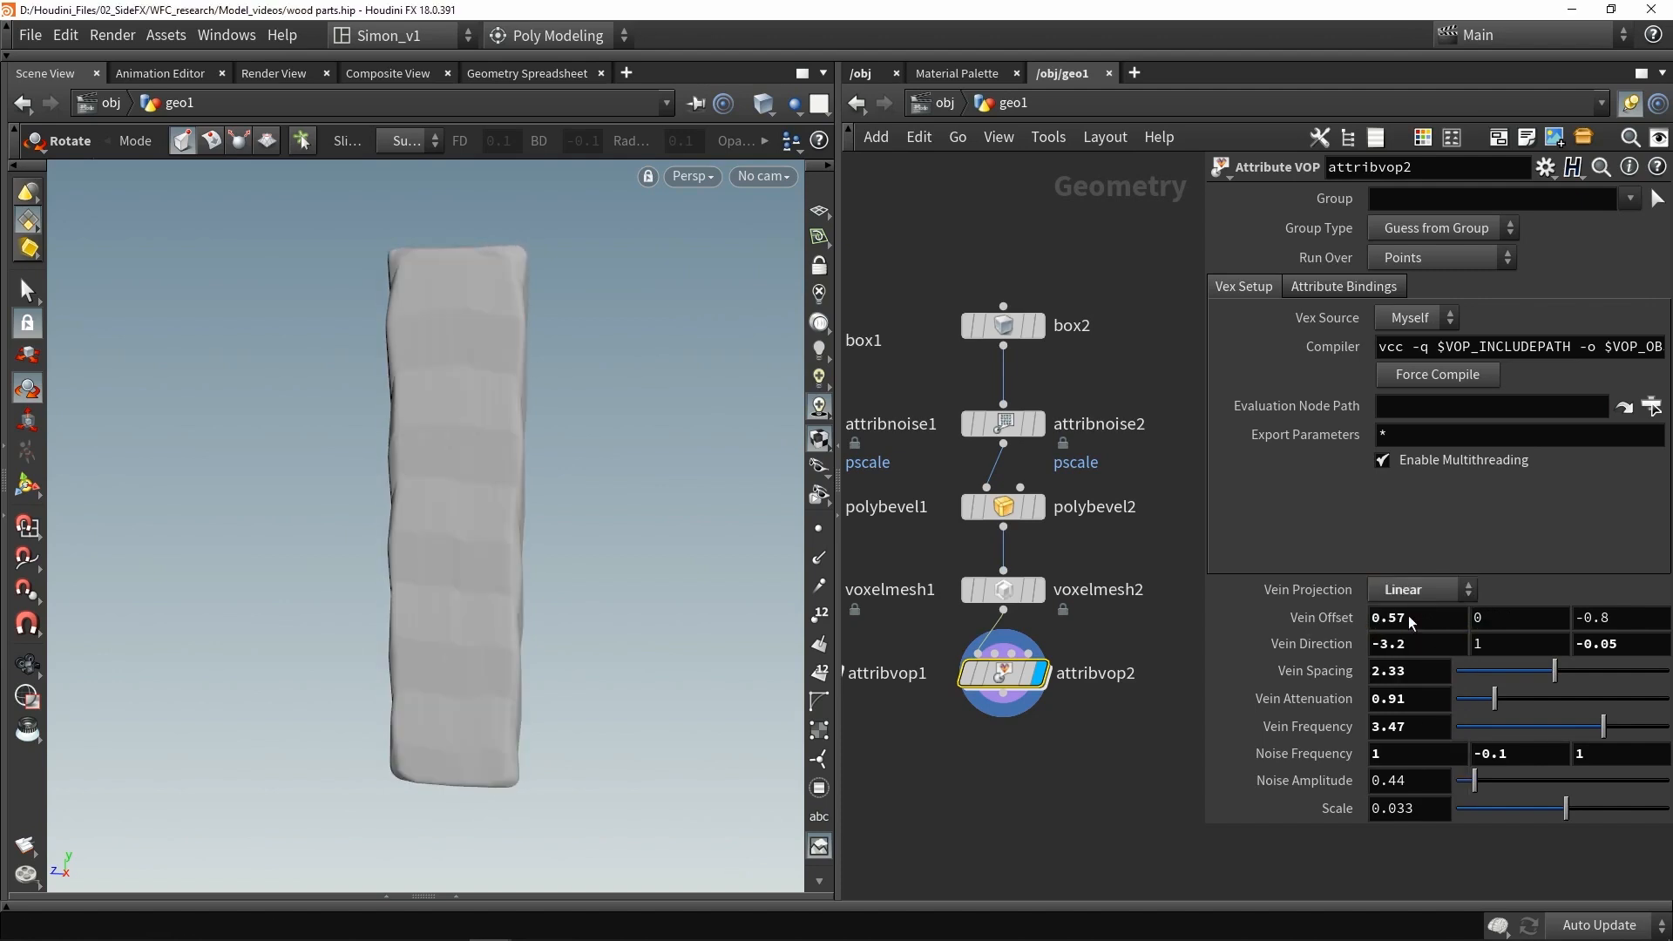
{"action": "mouse_move", "coordinate": [1413, 643]}
{"action": "middle_mouse_down"}
{"action": "mouse_move", "coordinate": [1313, 629]}
{"action": "mouse_move", "coordinate": [1429, 643]}
{"action": "middle_mouse_up"}
{"action": "middle_click_drag", "start_coordinate": [1617, 644], "coordinate": [1603, 682]}
- Raise the attribvop2 Noise Amplitude to 2.65
{"action": "left_click_drag", "start_coordinate": [1475, 790], "coordinate": [1571, 777]}
{"action": "left_click_drag", "start_coordinate": [635, 510], "coordinate": [564, 504], "text": "alt"}
{"action": "left_click_drag", "start_coordinate": [548, 448], "coordinate": [521, 434], "text": "alt"}
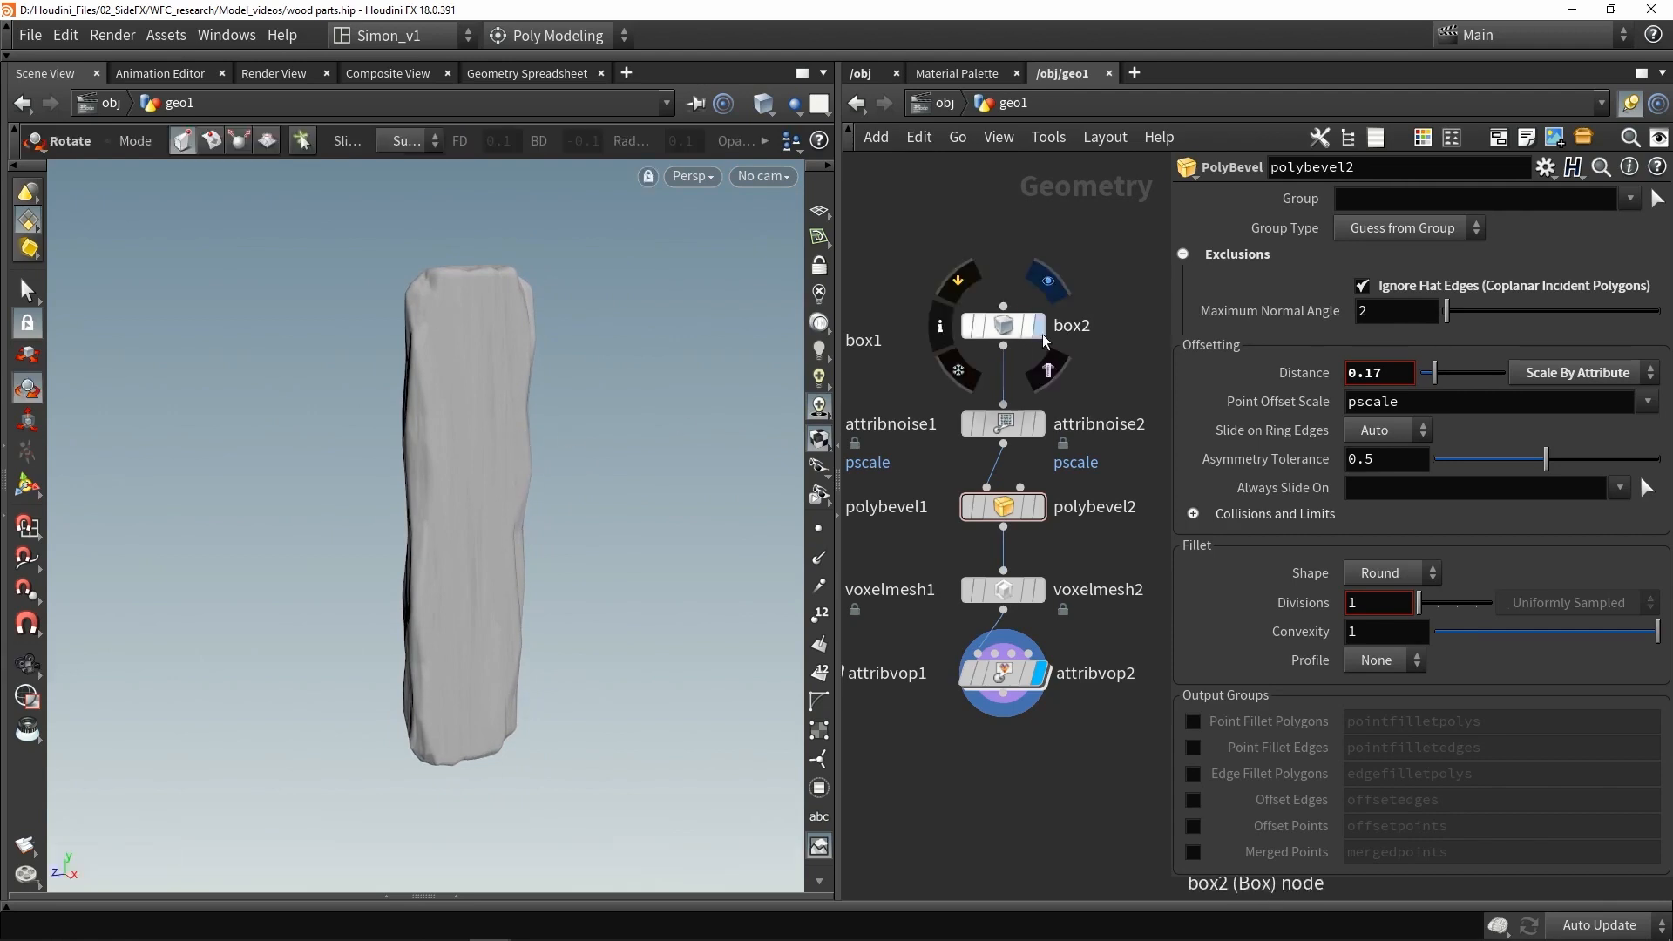
- Display the raw box2 node in wireframe shading
{"action": "left_click", "coordinate": [1039, 326]}
{"action": "left_click", "coordinate": [1004, 327]}
{"action": "left_click_drag", "start_coordinate": [459, 373], "coordinate": [513, 407], "text": "alt"}
{"action": "key", "text": "shift+w"}
{"action": "left_click_drag", "start_coordinate": [511, 403], "coordinate": [453, 288], "text": "alt"}
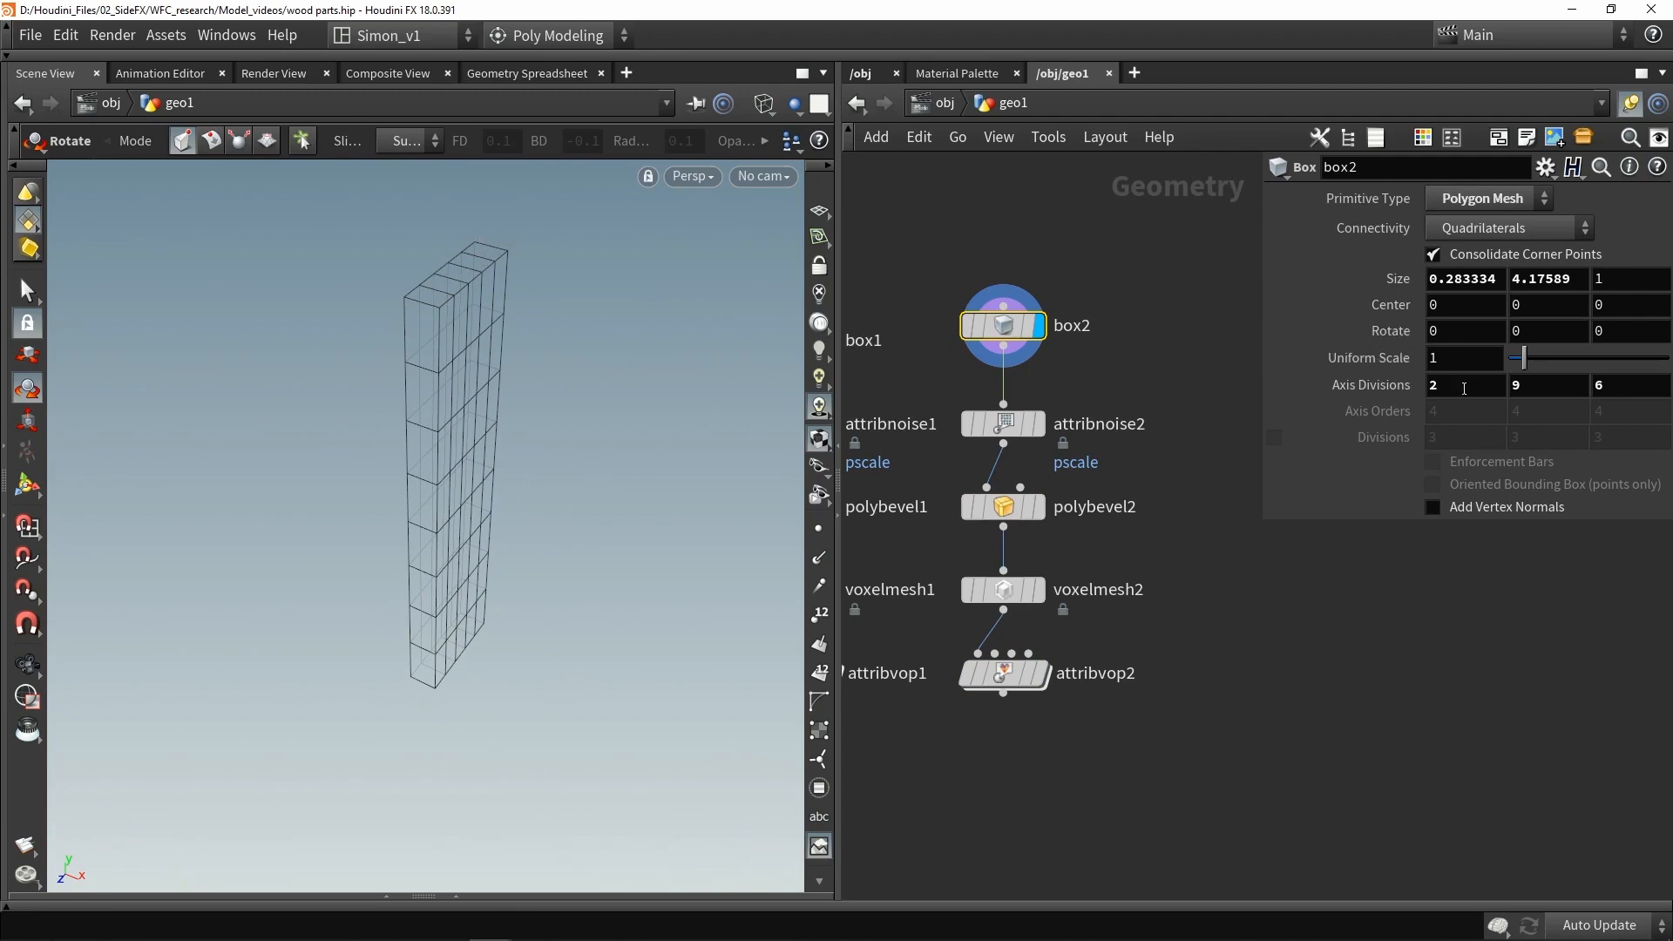
- Inspect the polybevel2 and attribvop2 results in wireframe and shaded views
{"action": "left_click", "coordinate": [1037, 506]}
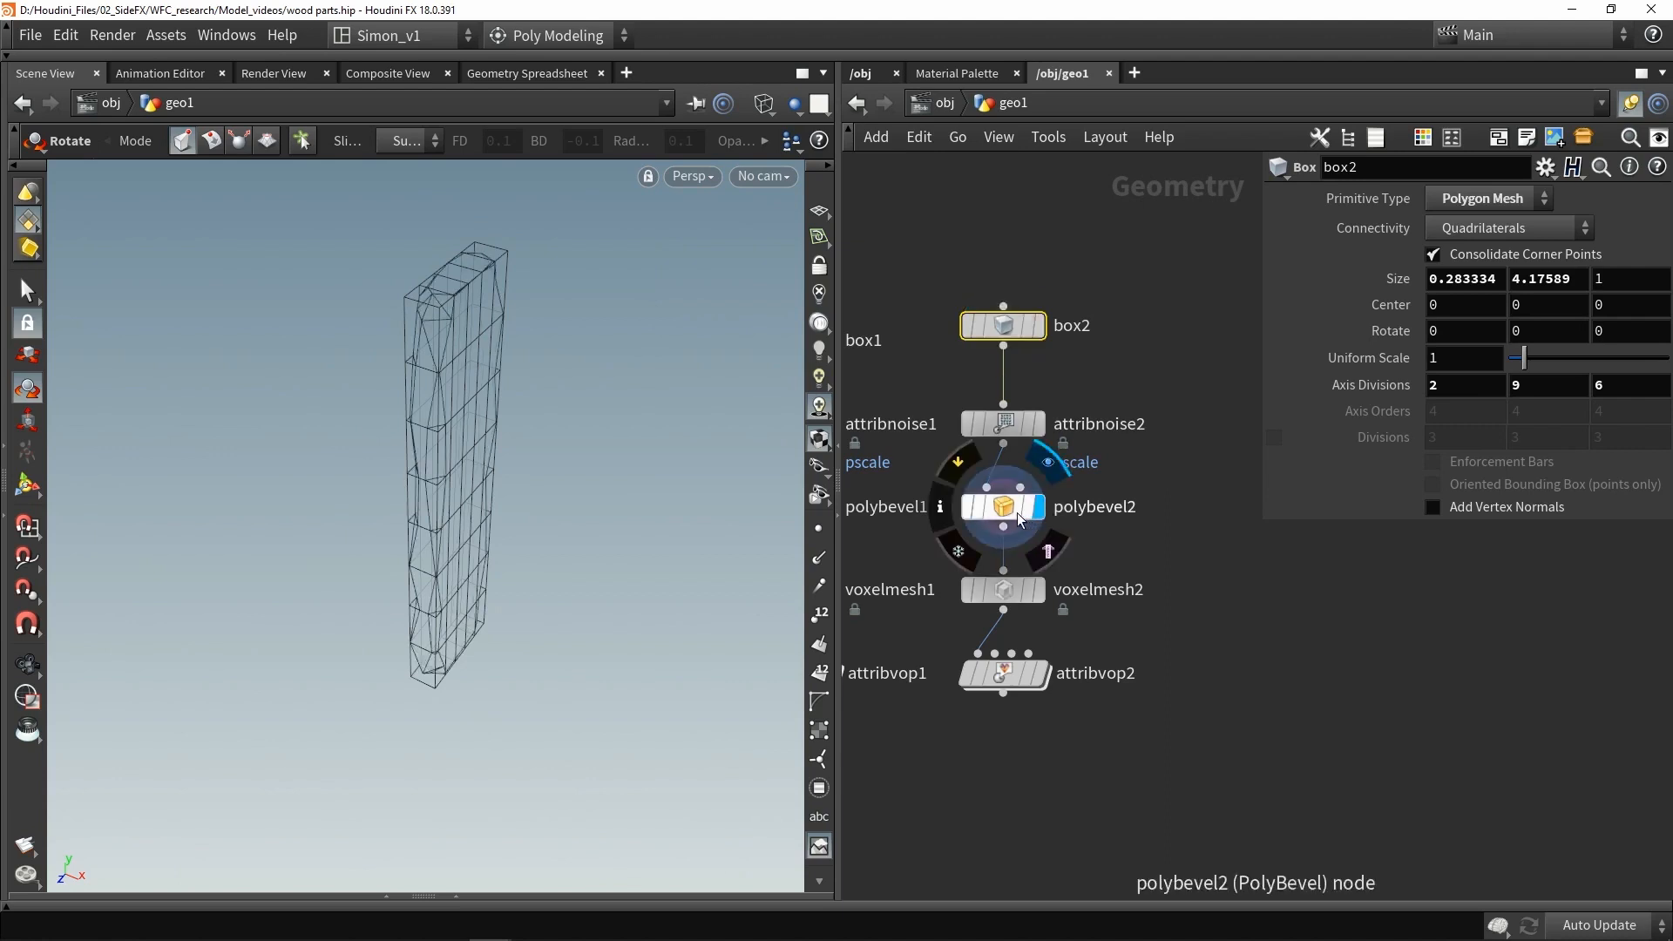
{"action": "left_click", "coordinate": [1013, 511]}
{"action": "mouse_move", "coordinate": [513, 375]}
{"action": "left_mouse_down", "text": "alt"}
{"action": "mouse_move", "coordinate": [560, 353]}
{"action": "mouse_move", "coordinate": [407, 308]}
{"action": "mouse_move", "coordinate": [407, 255]}
{"action": "left_mouse_up", "text": "alt"}
{"action": "key", "text": "shift+w"}
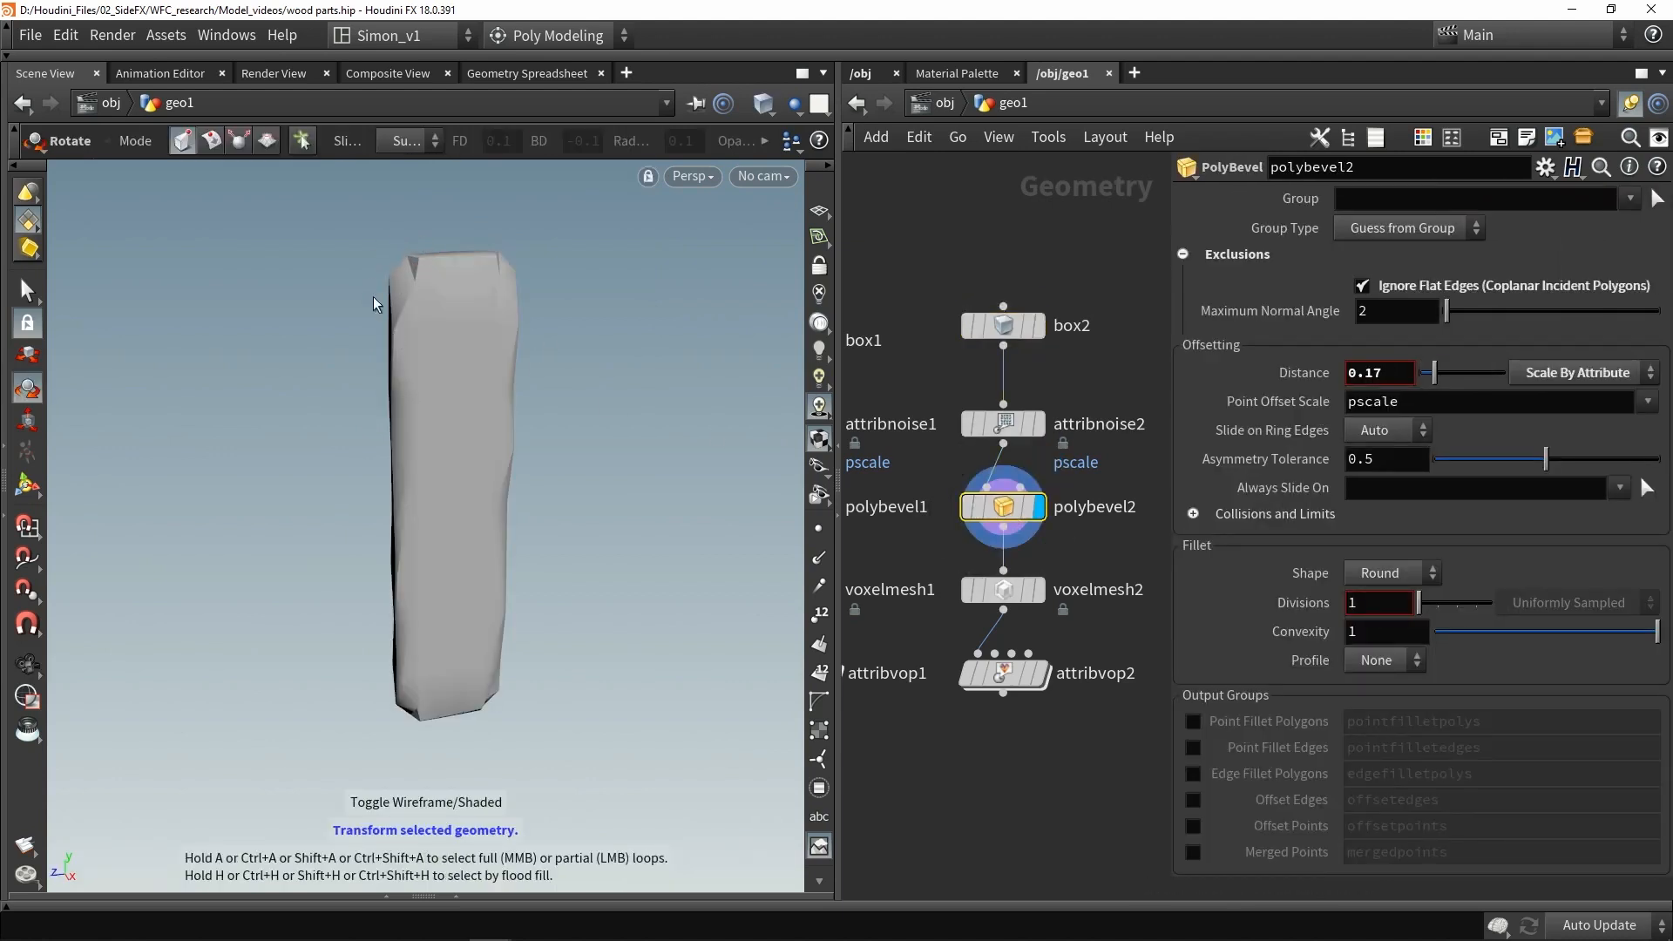
{"action": "key", "text": "w"}
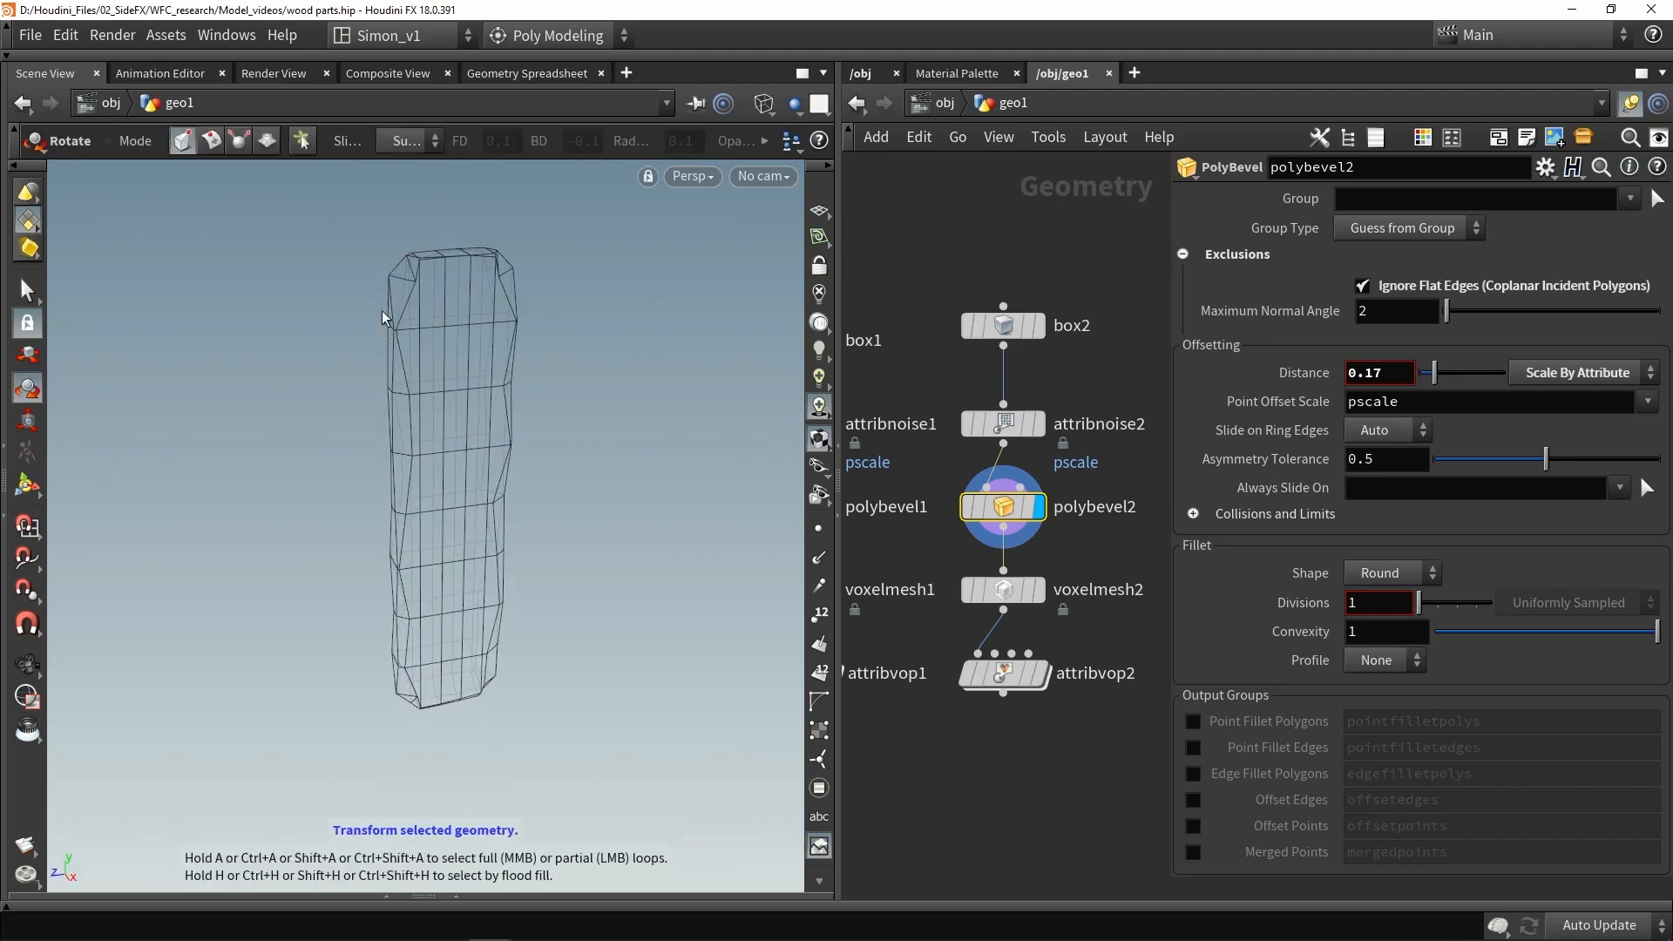
{"action": "left_click", "coordinate": [1038, 673]}
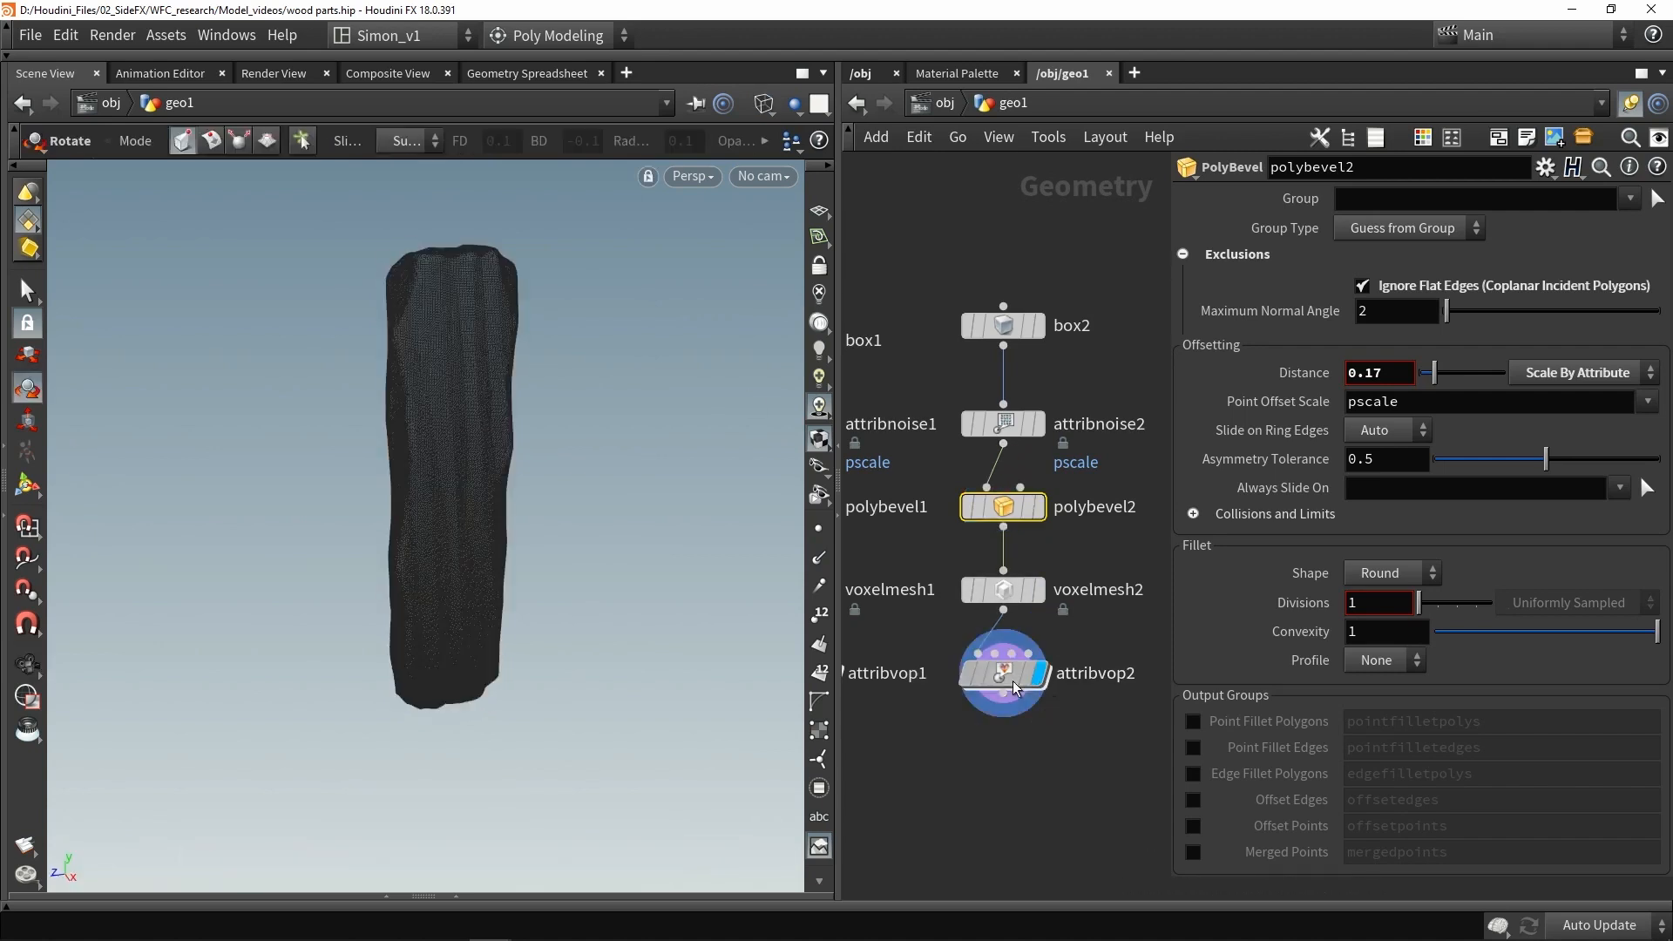
{"action": "left_click", "coordinate": [1004, 675]}
{"action": "key", "text": "w"}
{"action": "key", "text": "Escape"}
{"action": "mouse_move", "coordinate": [410, 275]}
{"action": "left_mouse_down"}
{"action": "mouse_move", "coordinate": [270, 299]}
{"action": "mouse_move", "coordinate": [408, 332]}
{"action": "mouse_move", "coordinate": [410, 307]}
{"action": "left_mouse_up"}
- Set attribnoise2's Element Size to 0.43
{"action": "left_click", "coordinate": [1008, 430]}
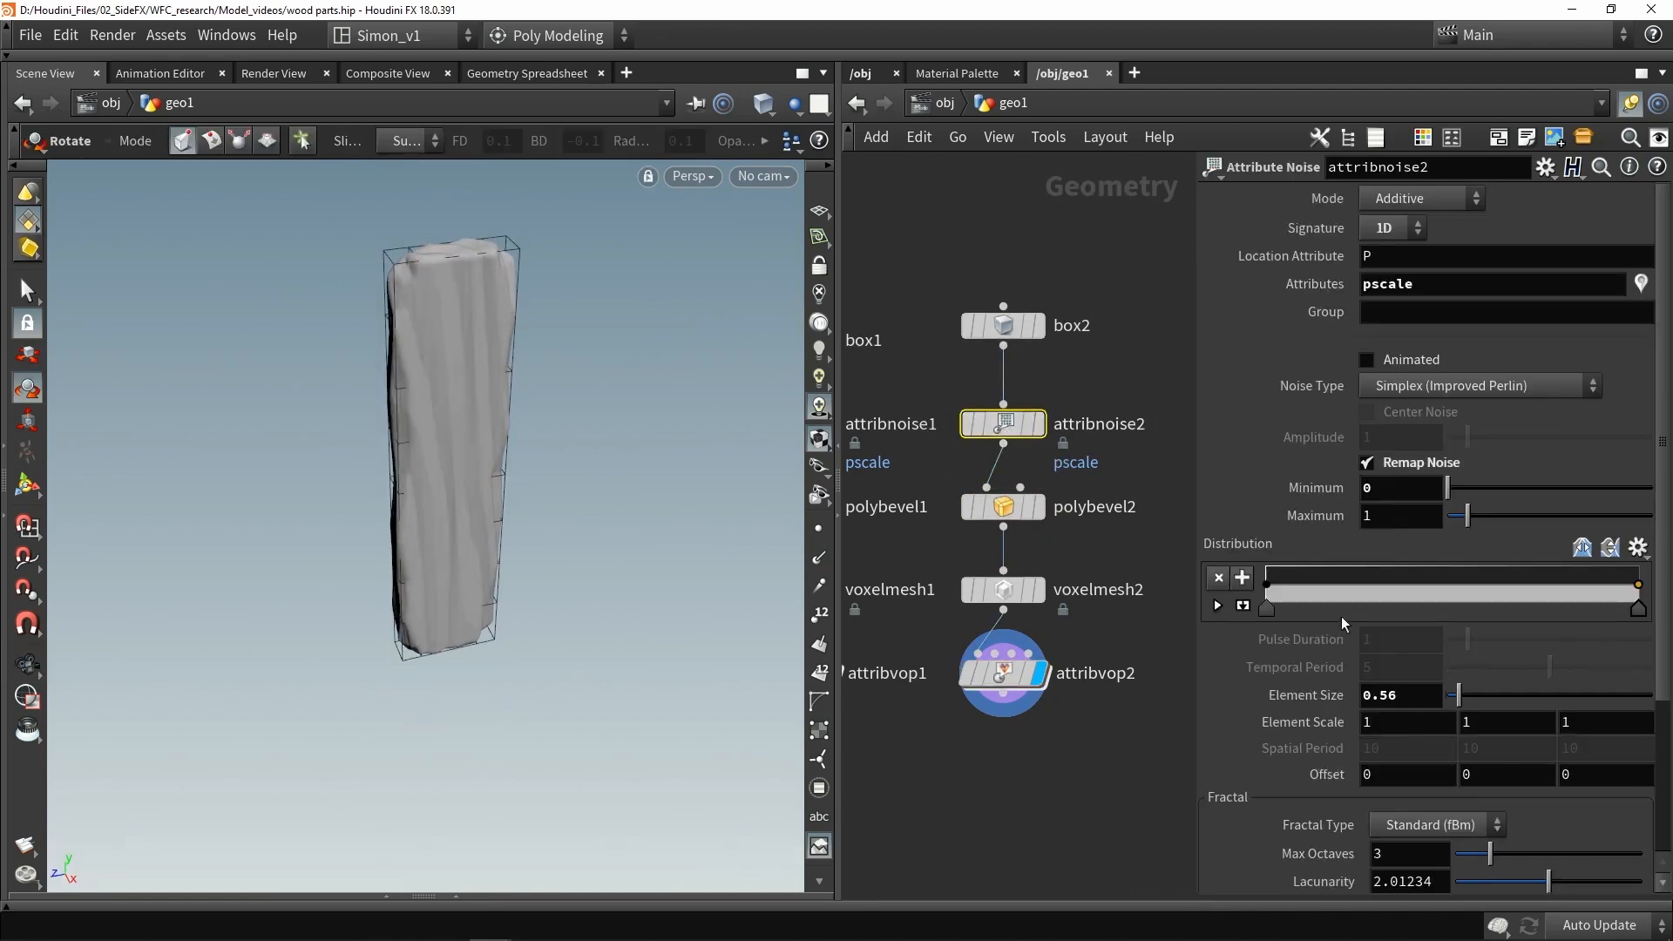
{"action": "left_click_drag", "start_coordinate": [1462, 698], "coordinate": [1475, 690]}
{"action": "left_click_drag", "start_coordinate": [422, 463], "coordinate": [441, 374], "text": "alt"}
{"action": "scroll", "coordinate": [456, 410], "scroll_direction": "up", "scroll_amount": 3, "text": "alt"}
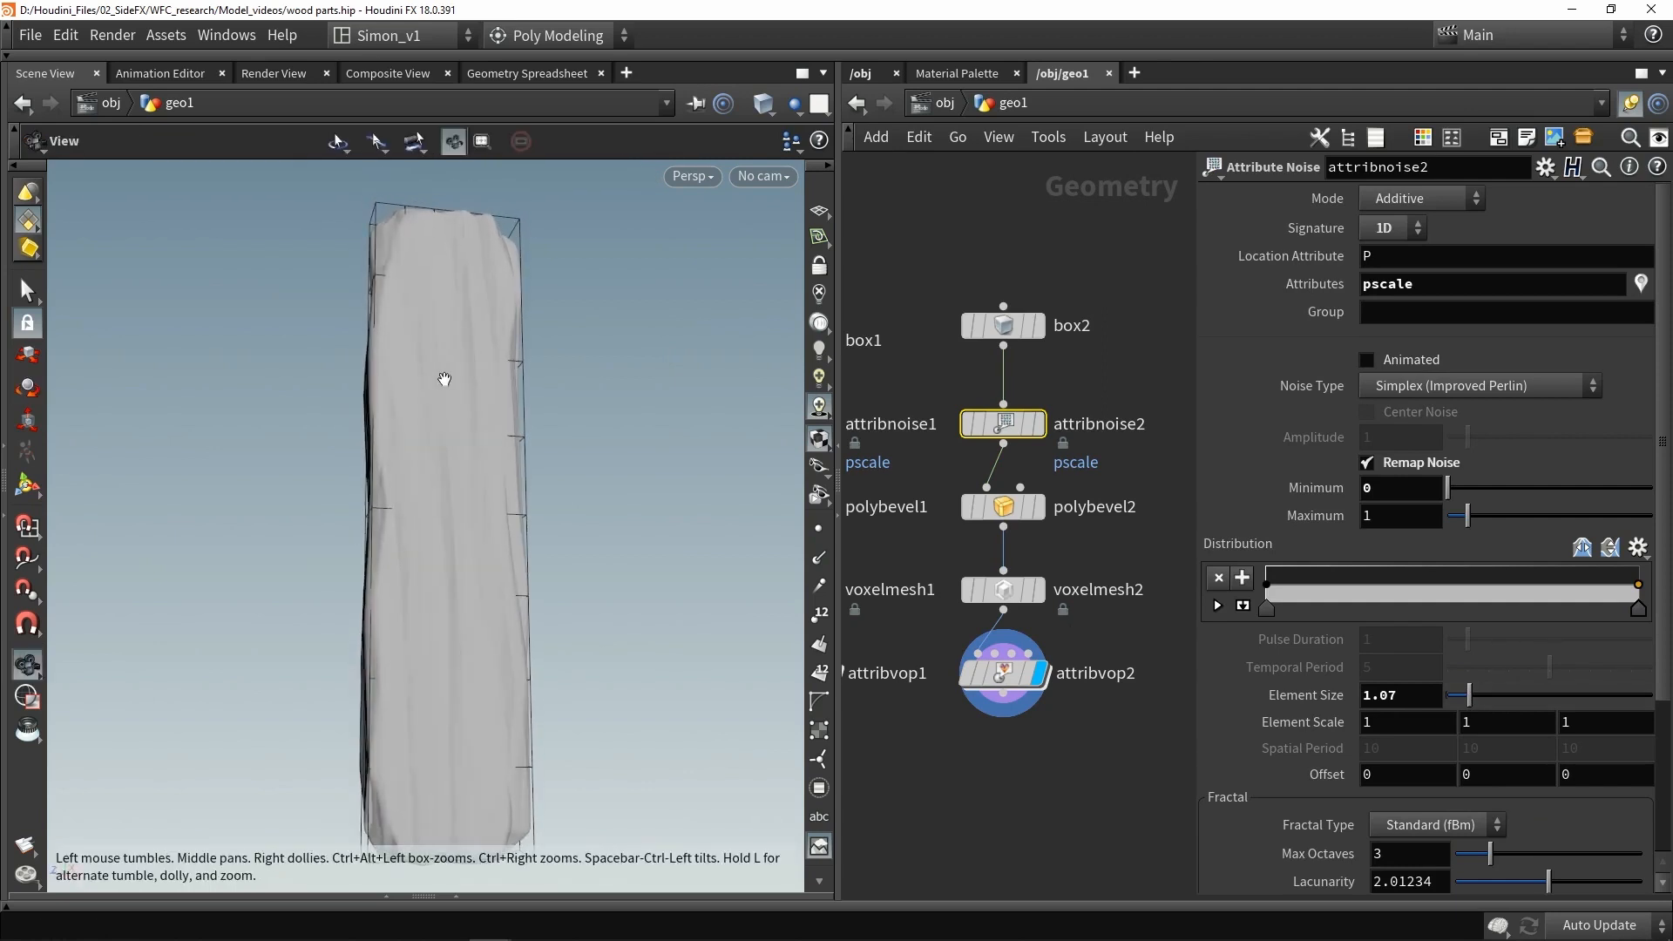
{"action": "key", "text": "r"}
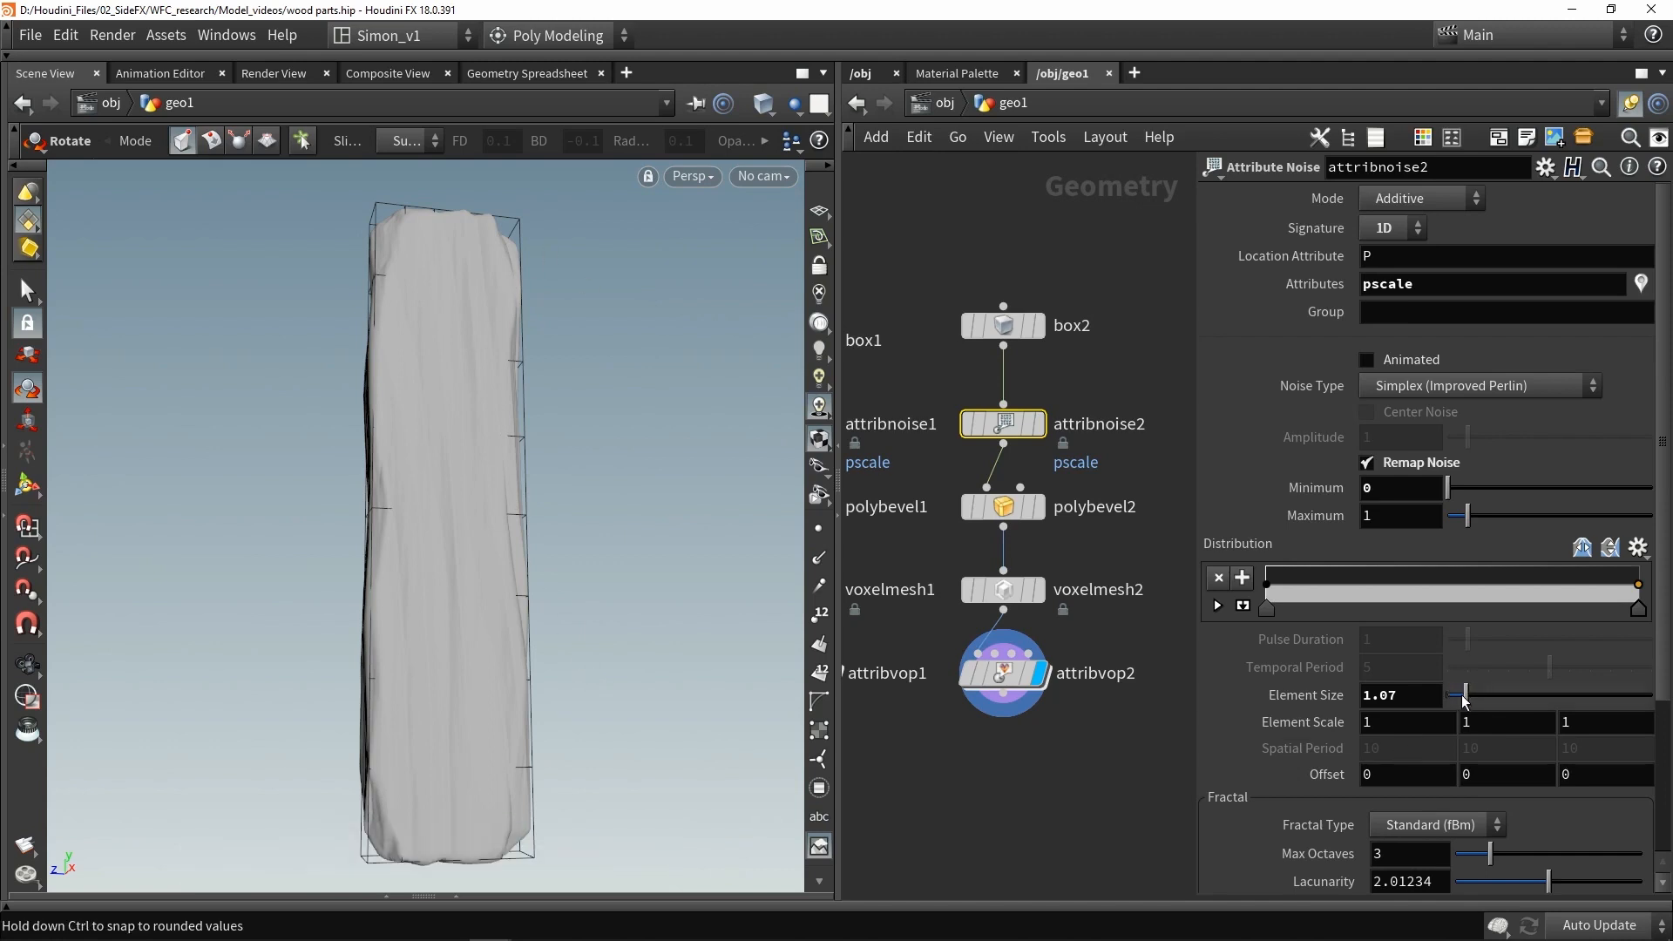
{"action": "left_click_drag", "start_coordinate": [1464, 702], "coordinate": [1457, 700]}
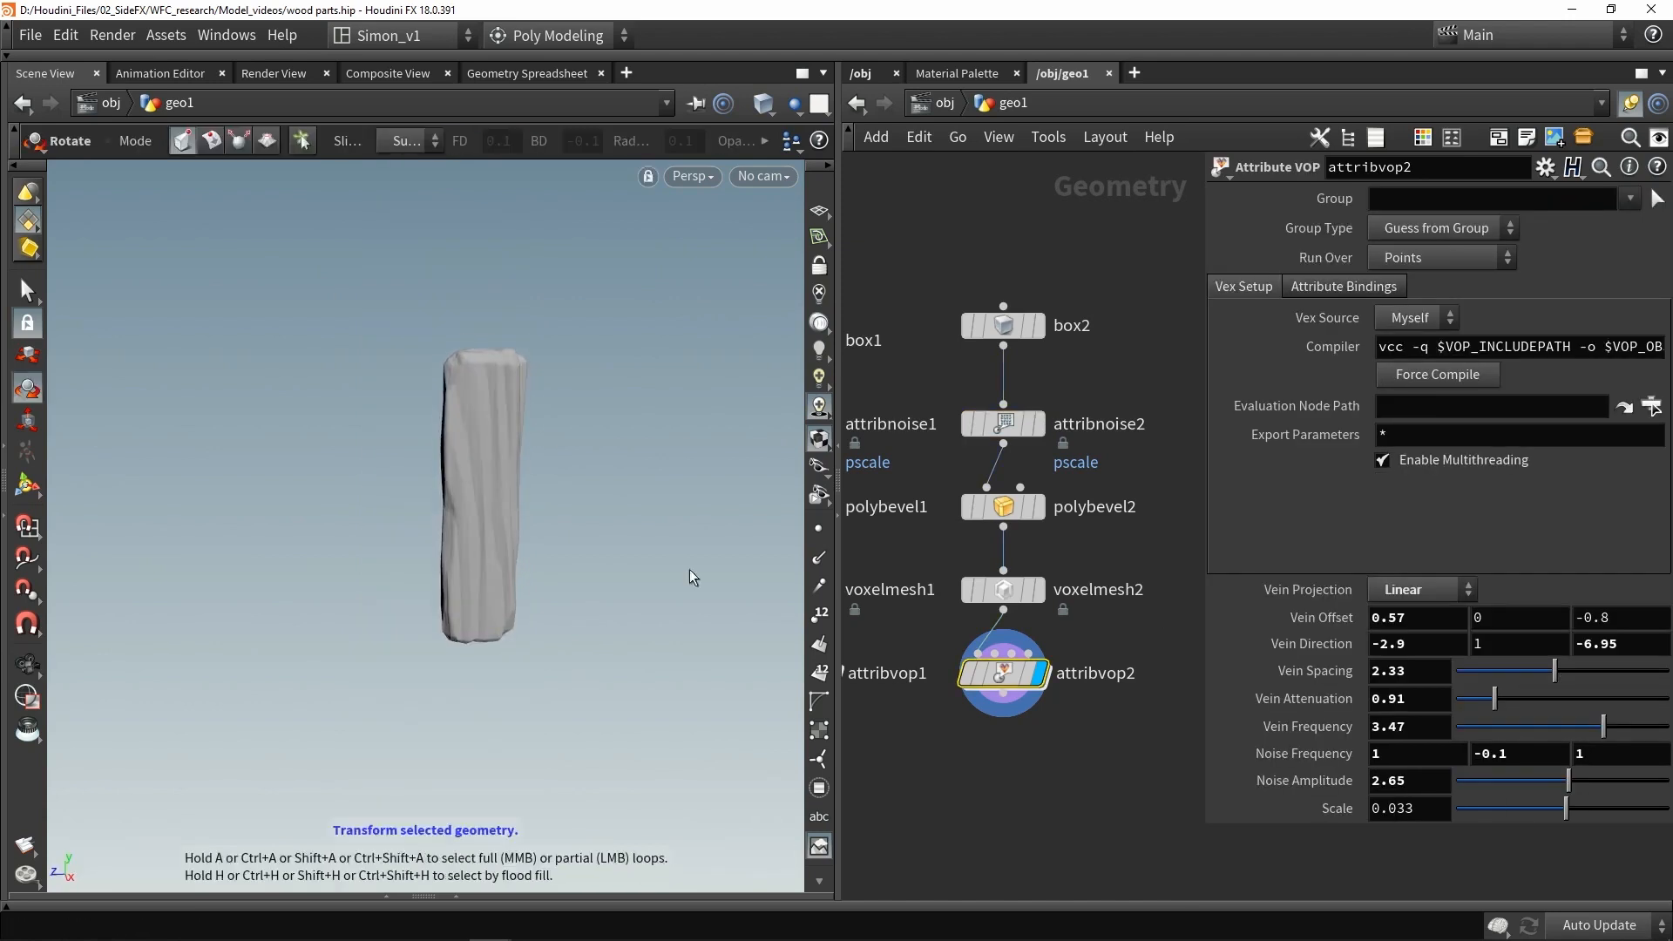
- Duplicate the box2-to-attribvop2 node chain as a third post network
{"action": "scroll", "coordinate": [1028, 748], "scroll_direction": "down", "scroll_amount": 3}
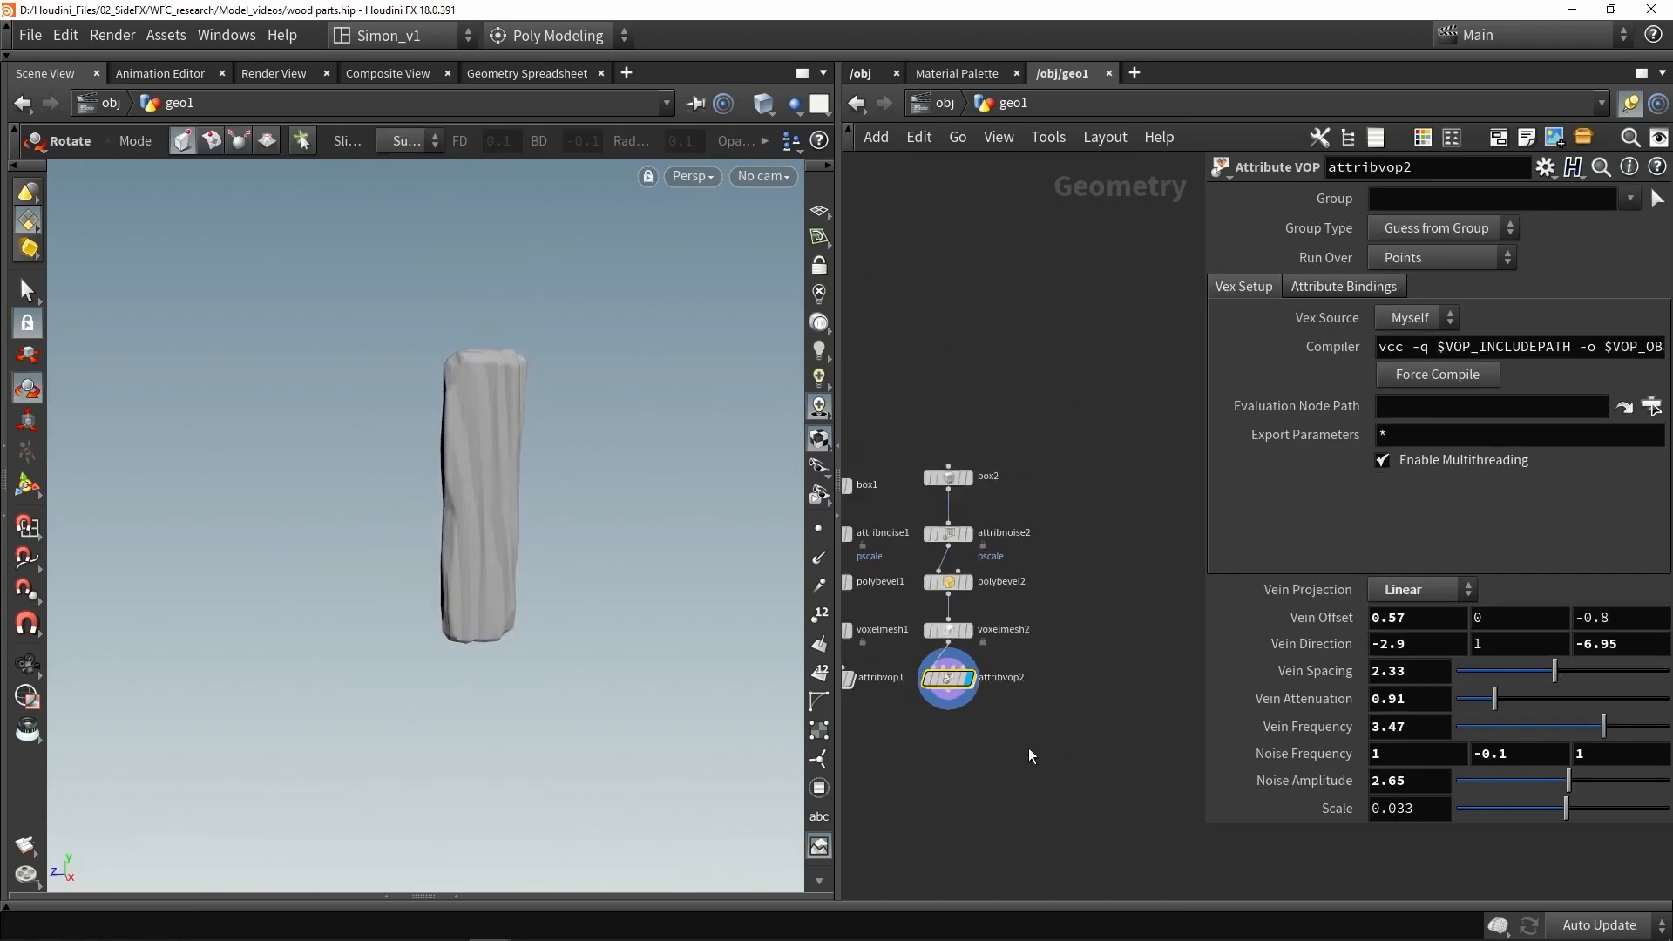
{"action": "left_click_drag", "start_coordinate": [1110, 775], "coordinate": [953, 471]}
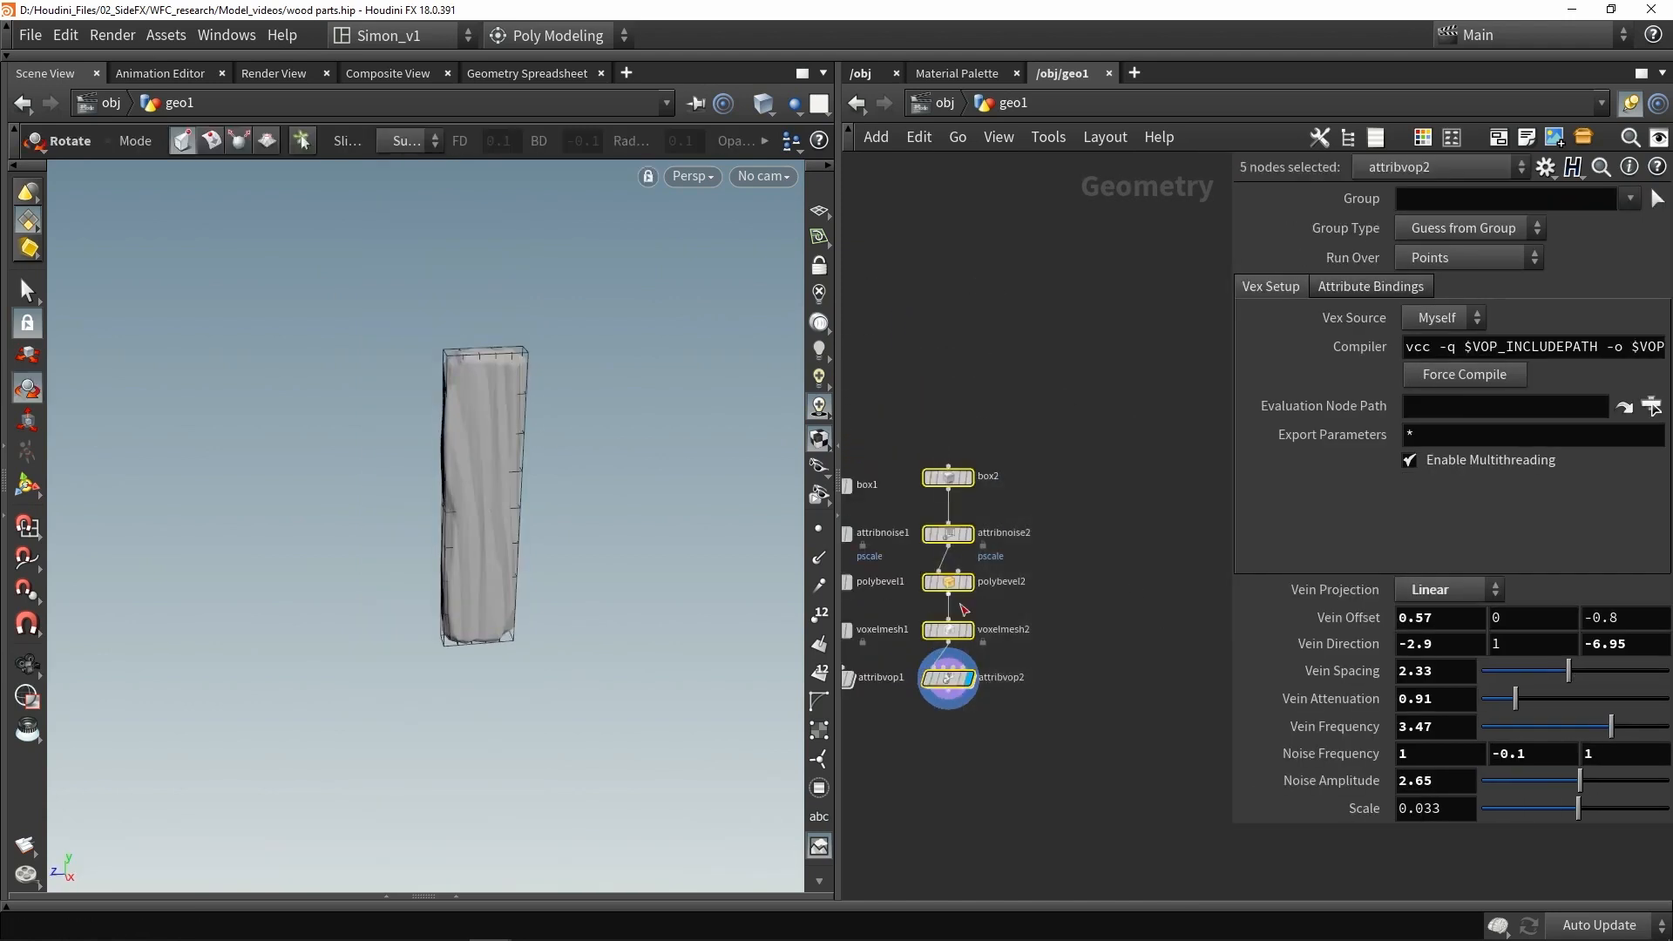
{"action": "left_click_drag", "start_coordinate": [948, 629], "coordinate": [1064, 626], "text": "alt"}
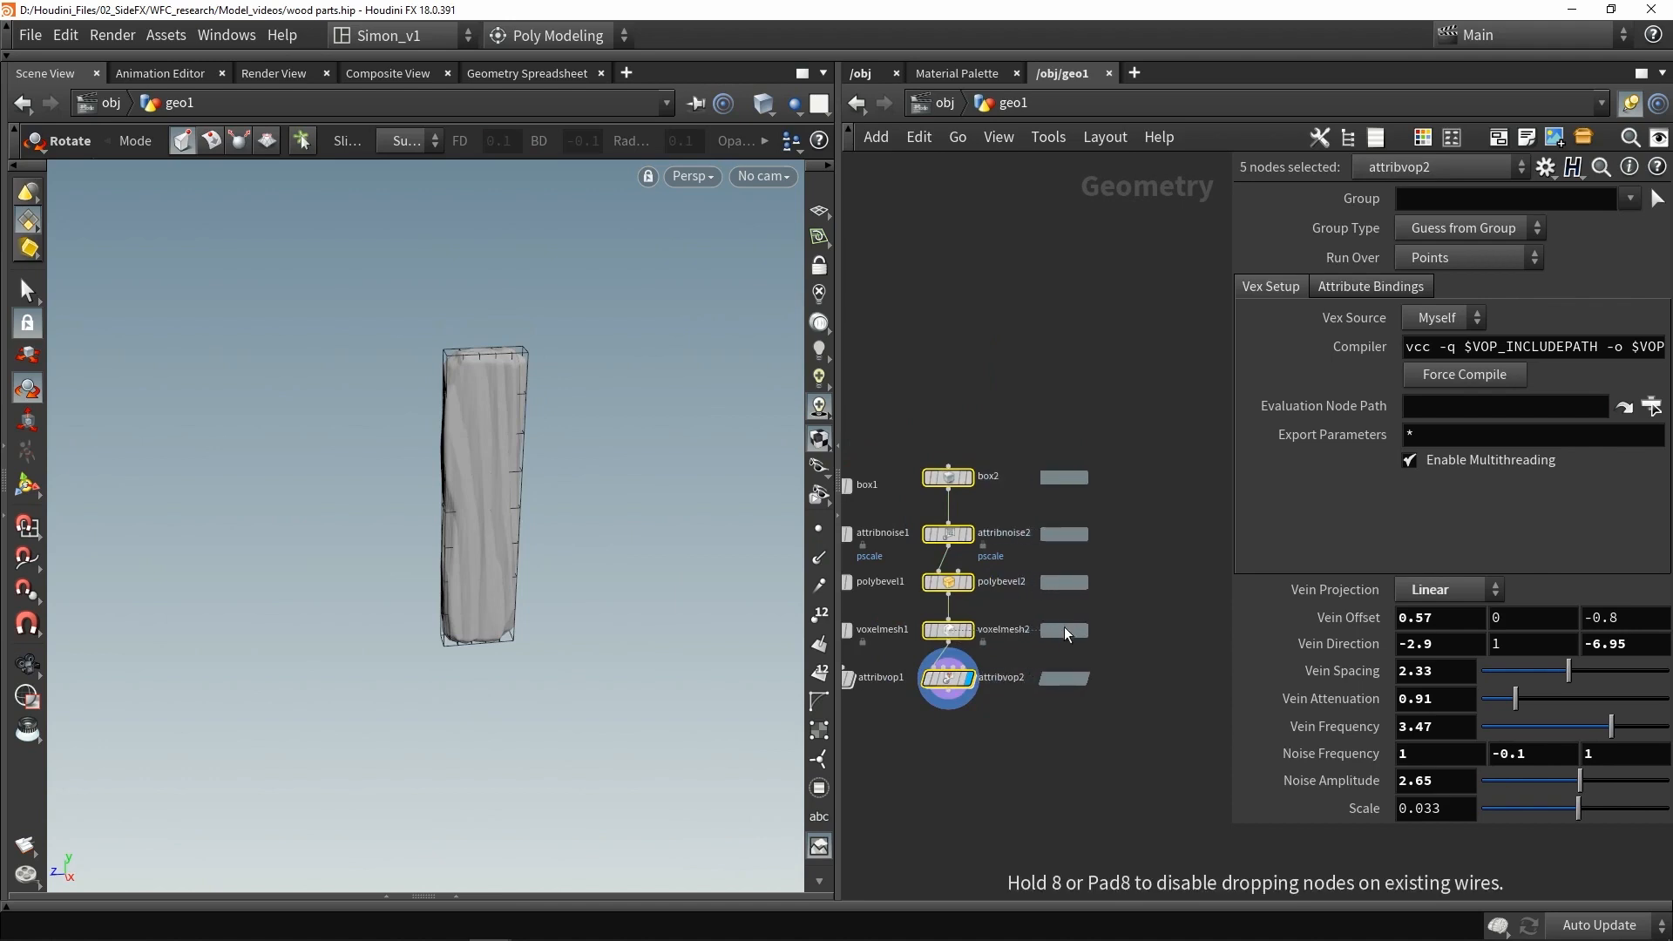
{"action": "left_click", "coordinate": [1175, 667]}
{"action": "middle_click_drag", "start_coordinate": [1176, 619], "coordinate": [1210, 693]}
{"action": "scroll", "coordinate": [1108, 600], "scroll_direction": "up", "scroll_amount": 3}
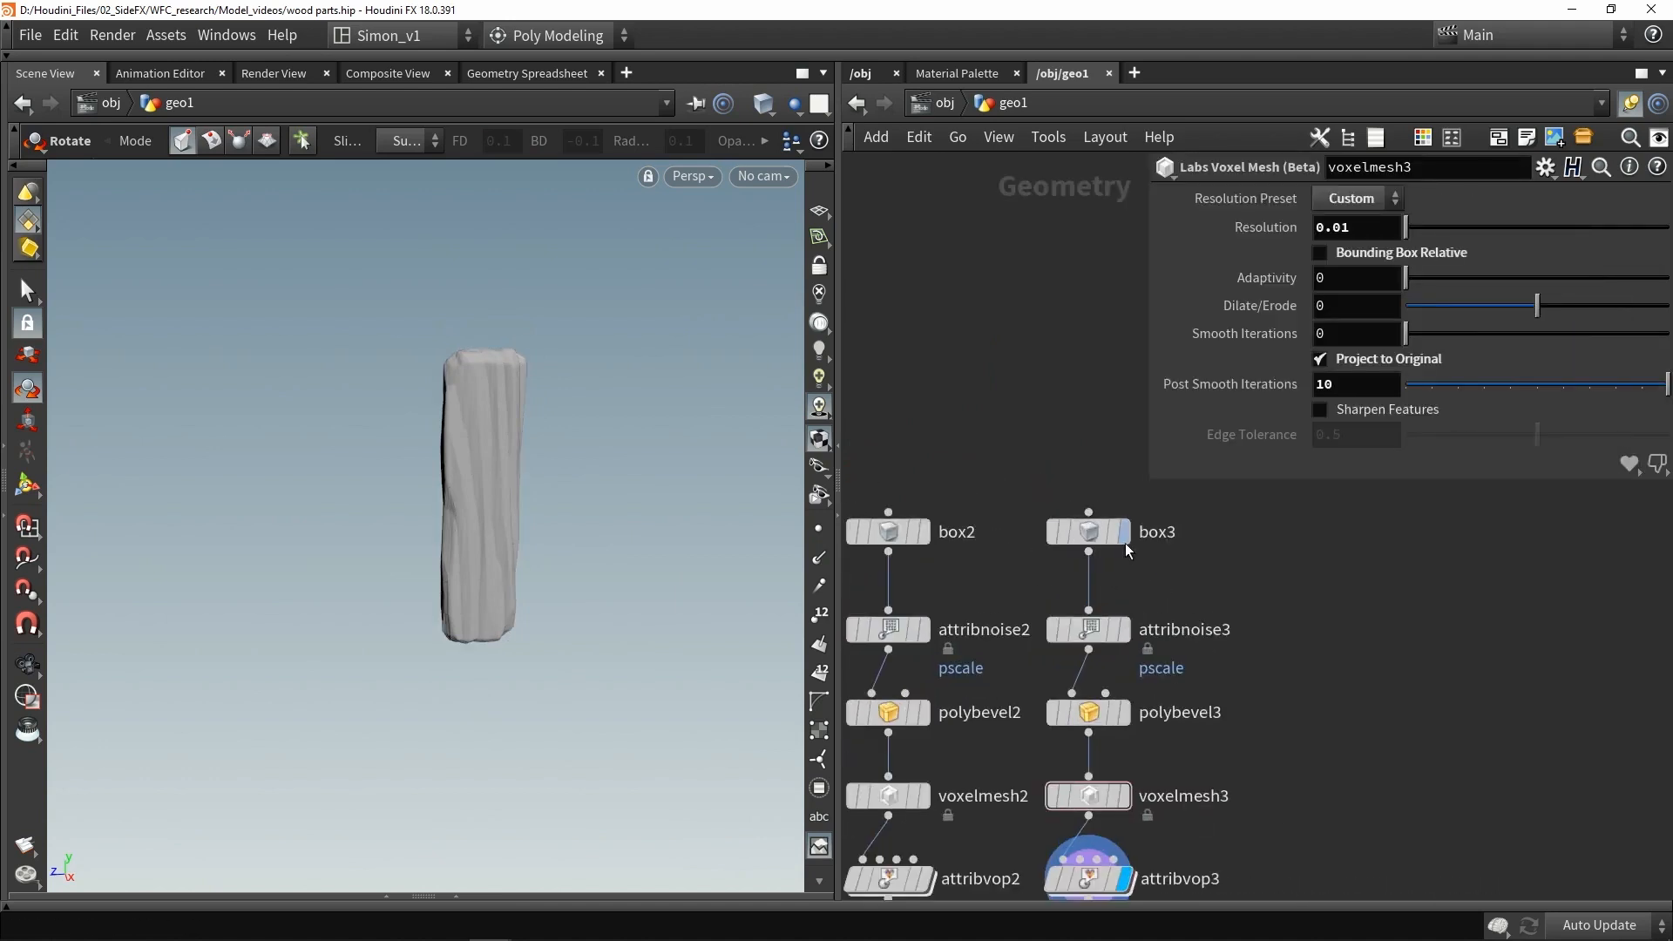
- Display box3 and move it up in the network
{"action": "left_click", "coordinate": [1125, 531]}
{"action": "left_click_drag", "start_coordinate": [1097, 534], "coordinate": [1094, 377]}
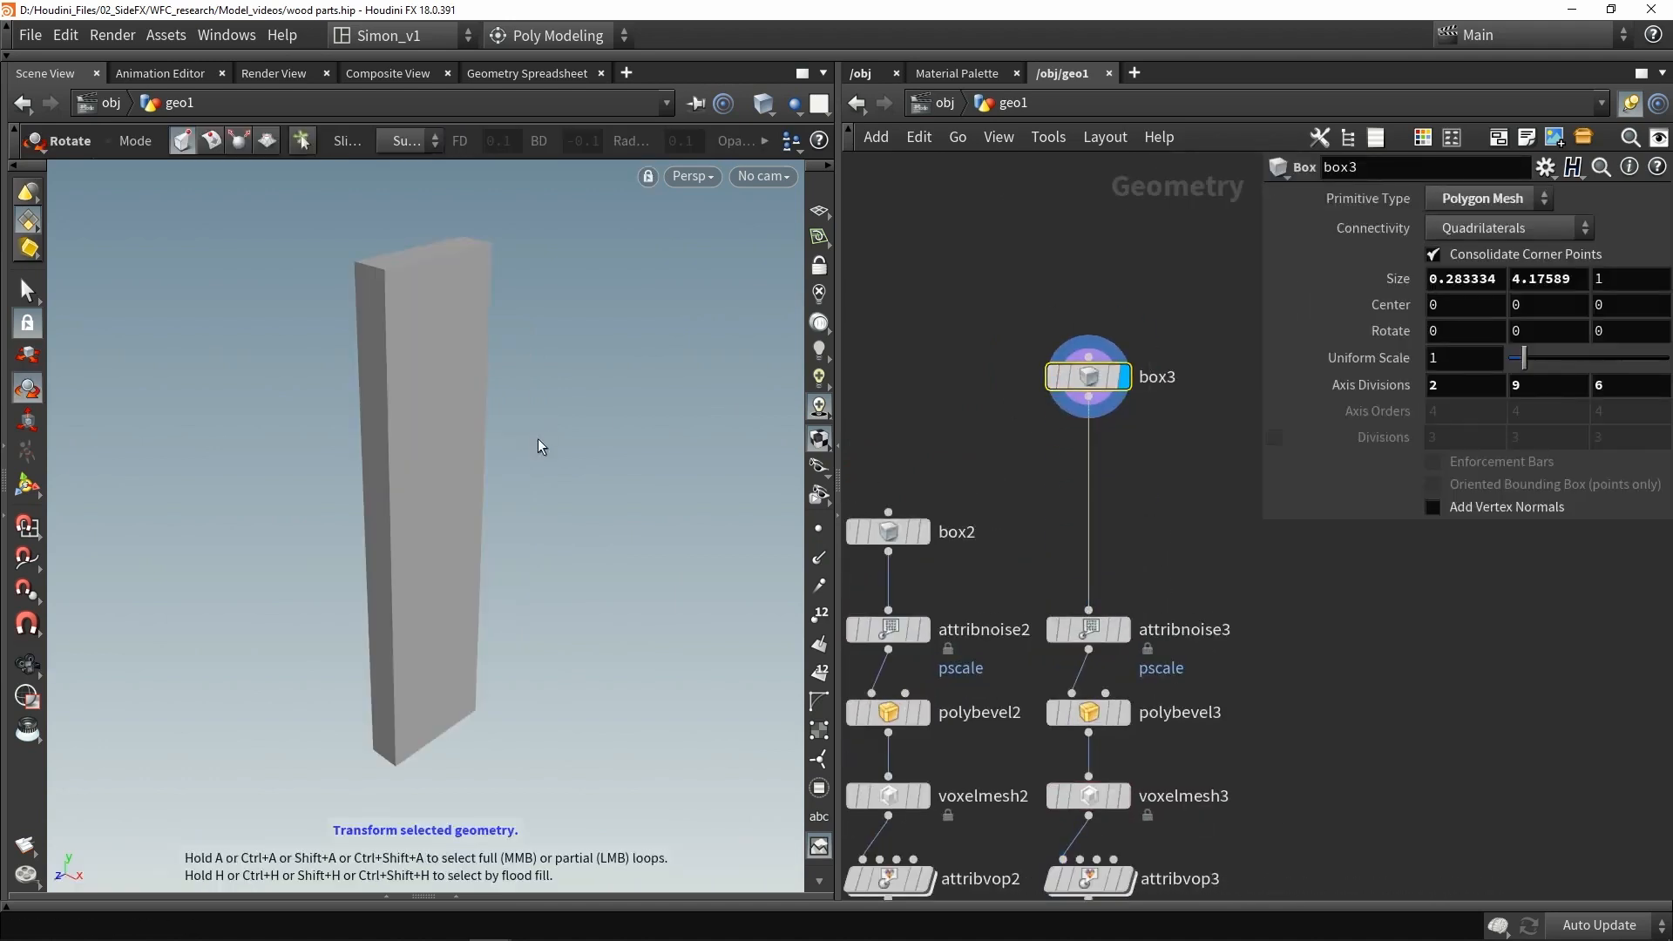
{"action": "key", "text": "w"}
{"action": "key", "text": "Escape"}
{"action": "left_click_drag", "start_coordinate": [502, 504], "coordinate": [433, 445]}
{"action": "key", "text": "r"}
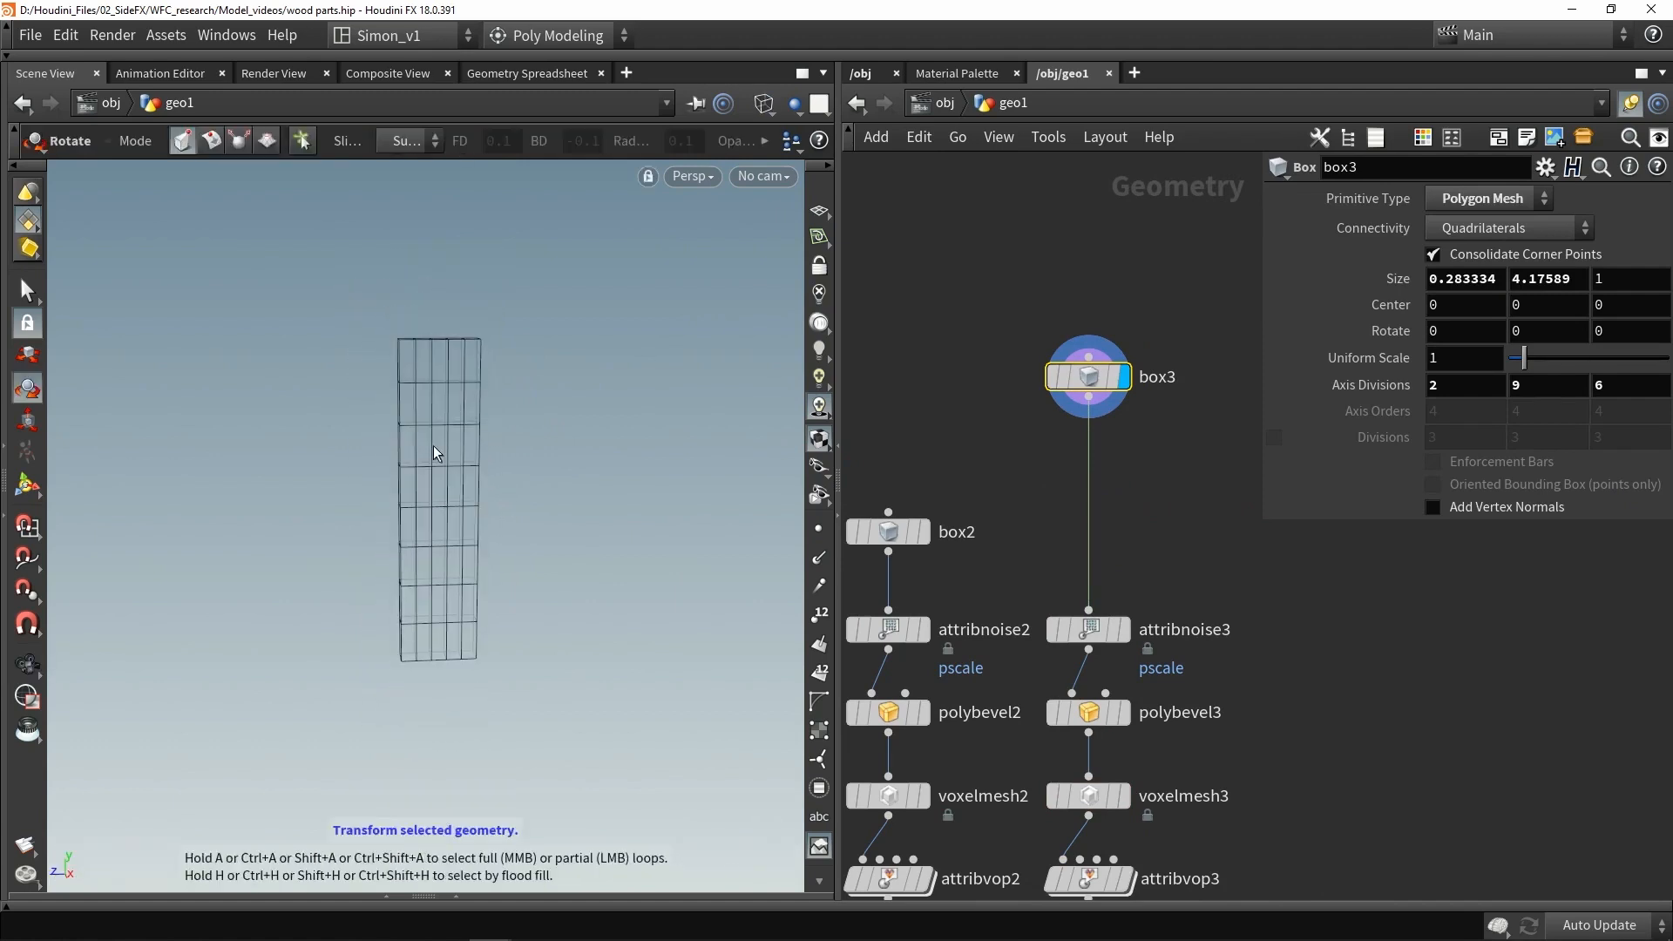
- Switch to the side view, select box3's top points and pull a corner point upward with a soft edit radius
{"action": "key", "text": "space+2"}
{"action": "key", "text": "space+4"}
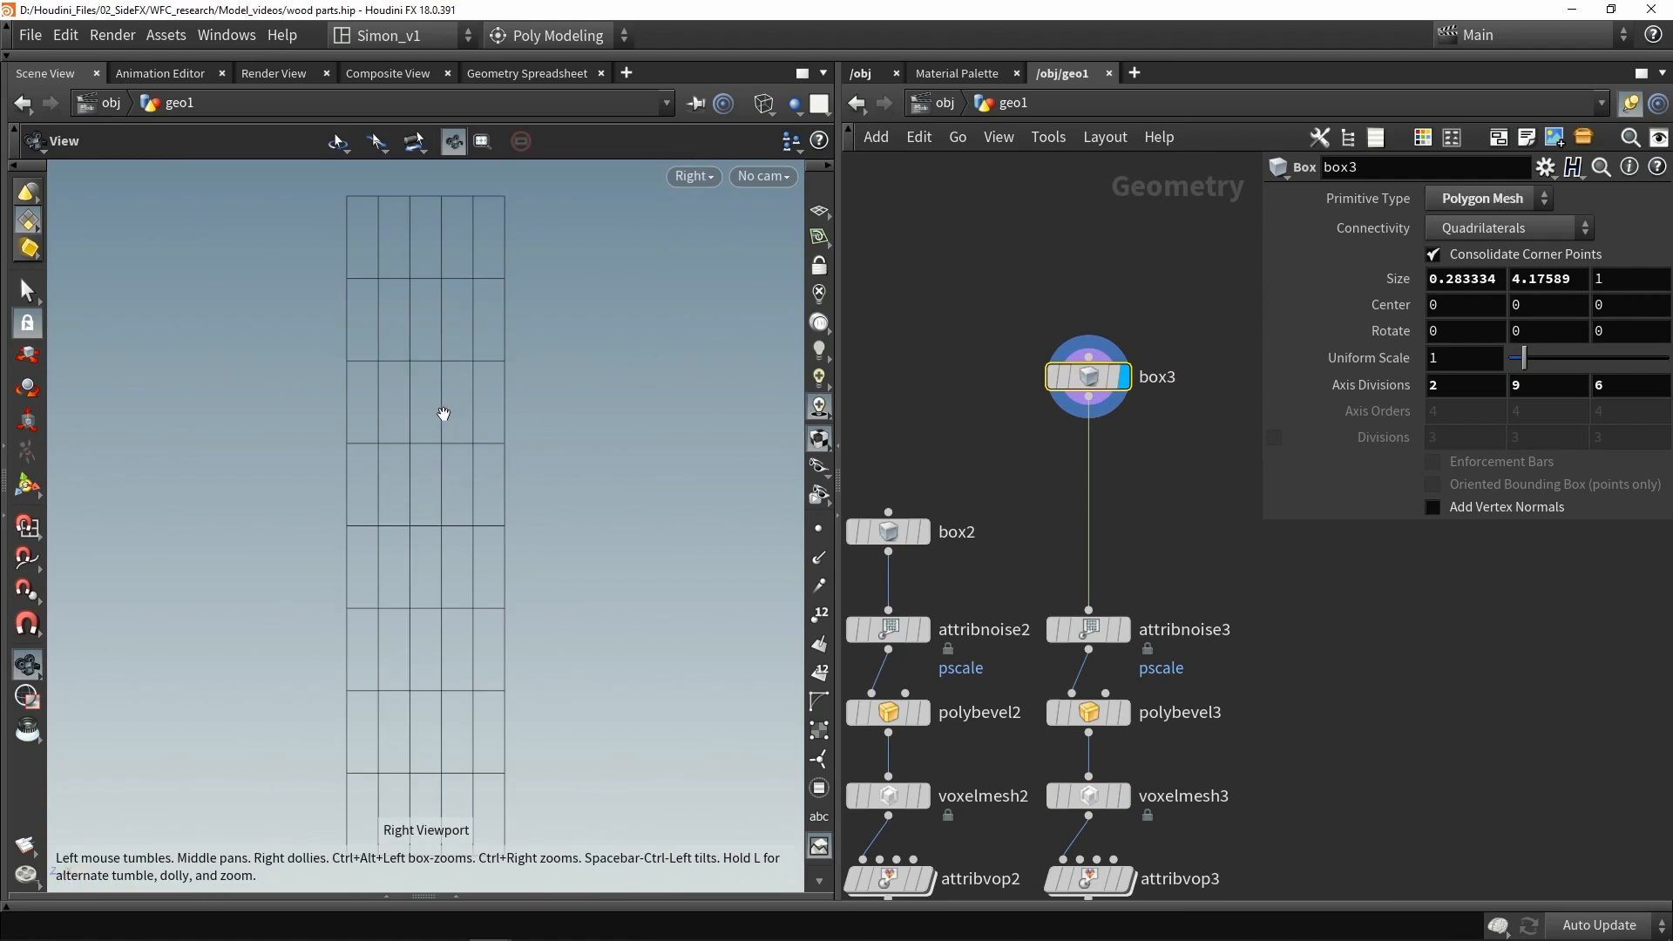
{"action": "scroll", "coordinate": [442, 413], "scroll_direction": "down", "scroll_amount": 3}
{"action": "key", "text": "s"}
{"action": "key", "text": "2"}
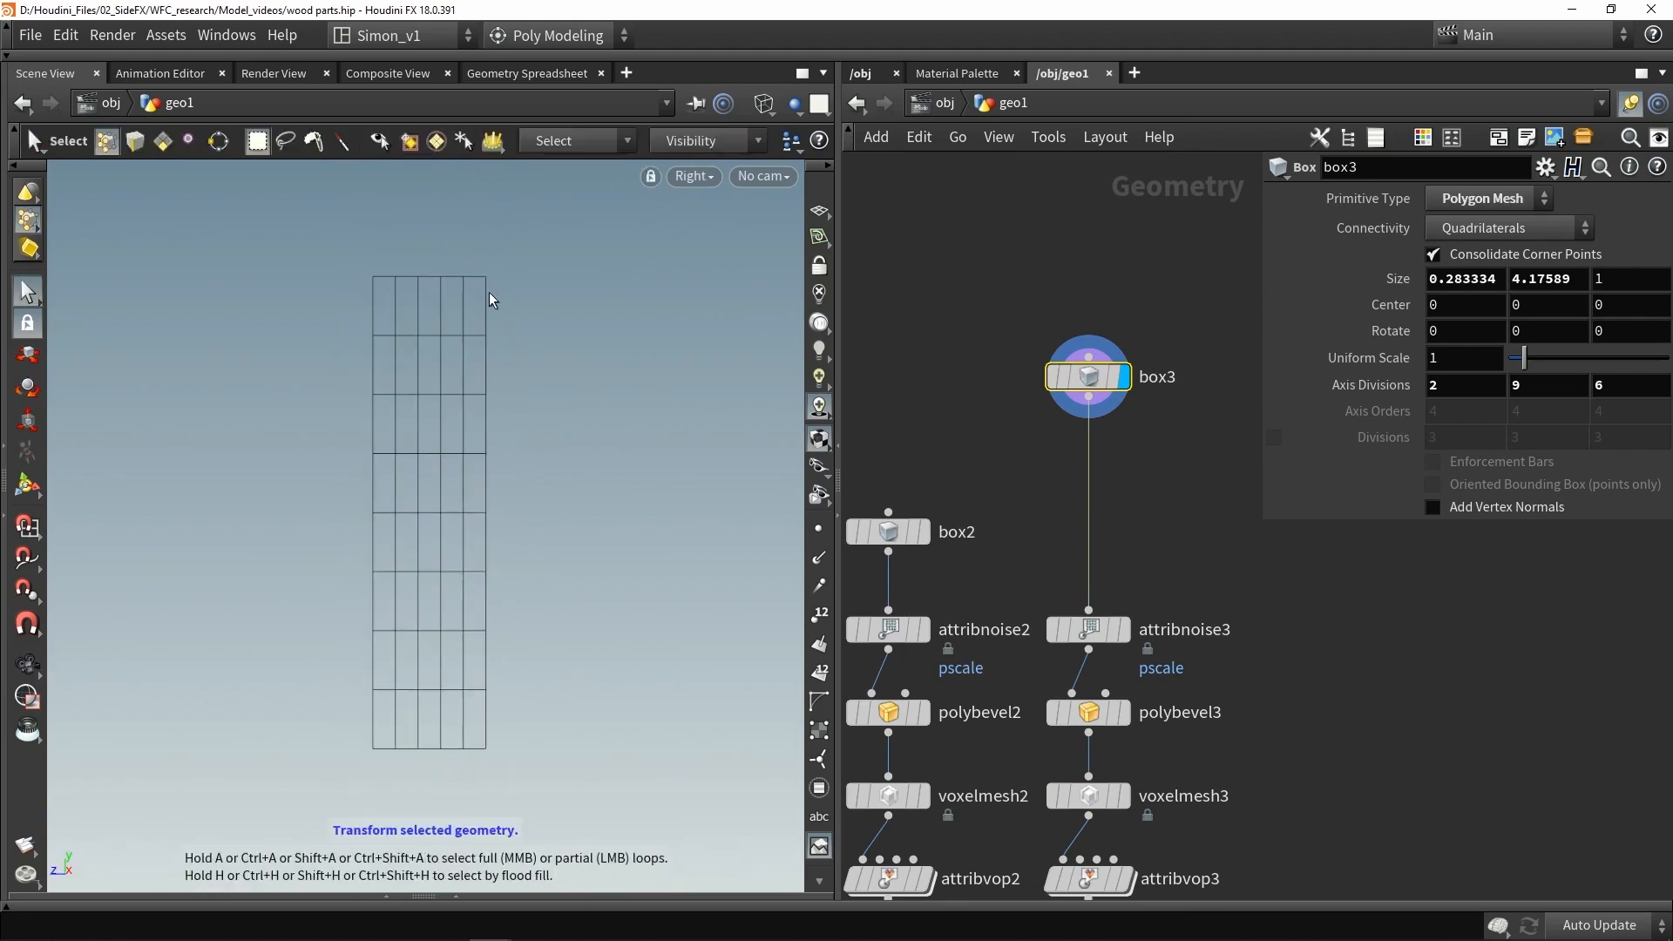
{"action": "left_click_drag", "start_coordinate": [537, 310], "coordinate": [478, 231]}
{"action": "middle_click_drag", "start_coordinate": [477, 231], "coordinate": [527, 305]}
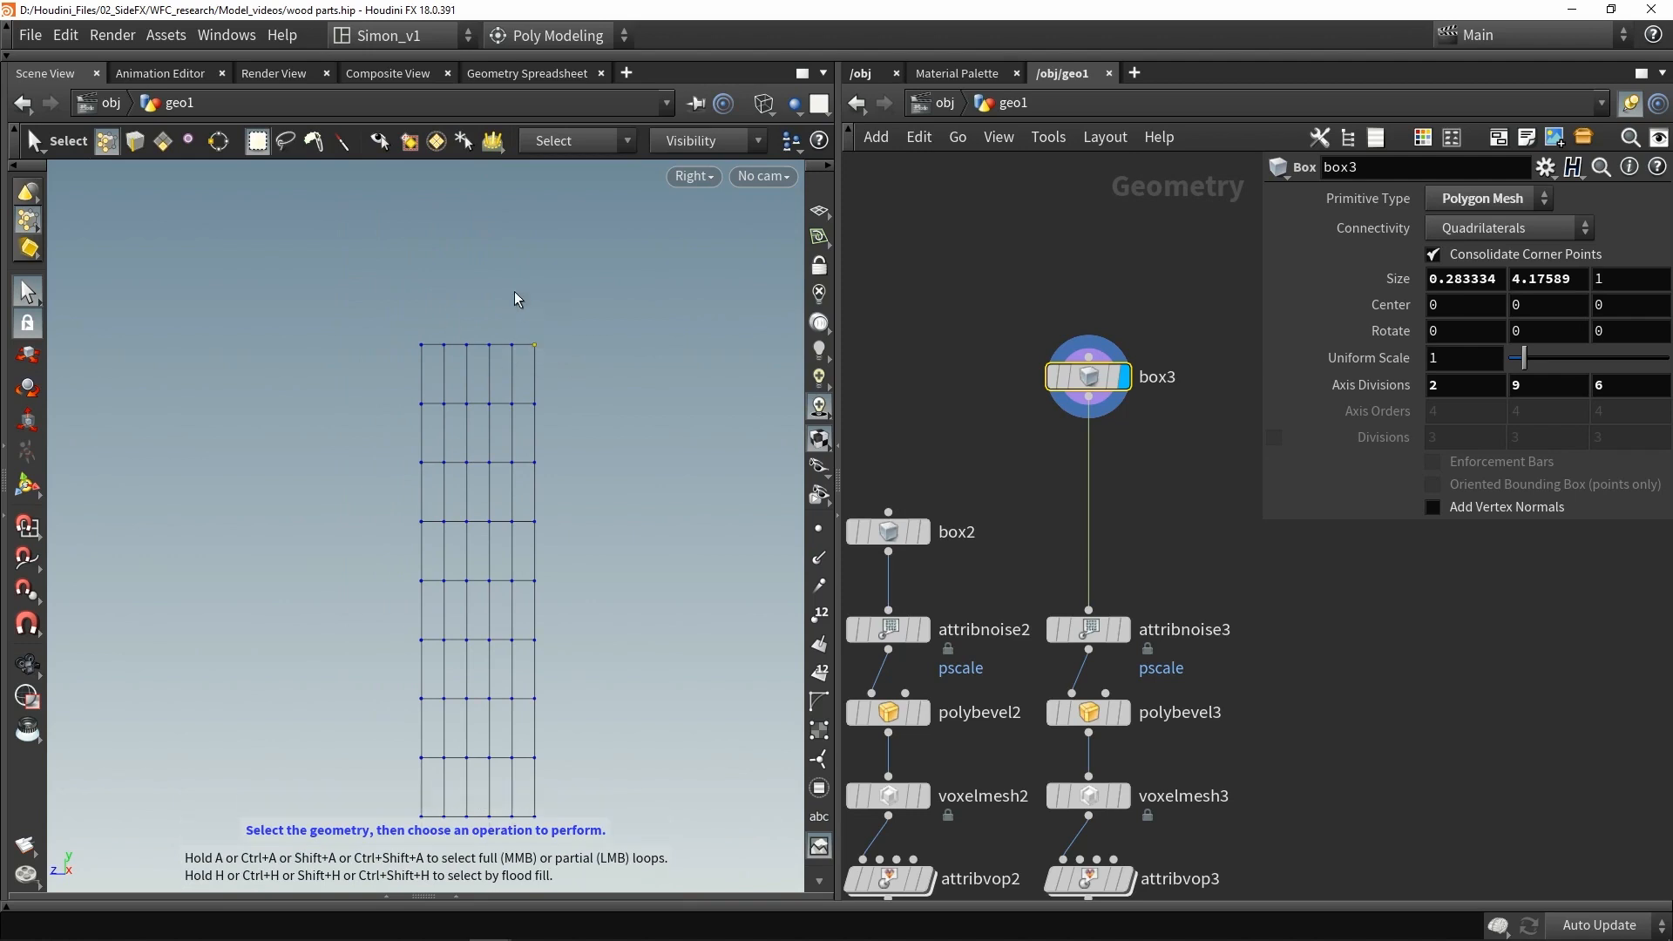
{"action": "key", "text": "t"}
{"action": "key", "text": "m"}
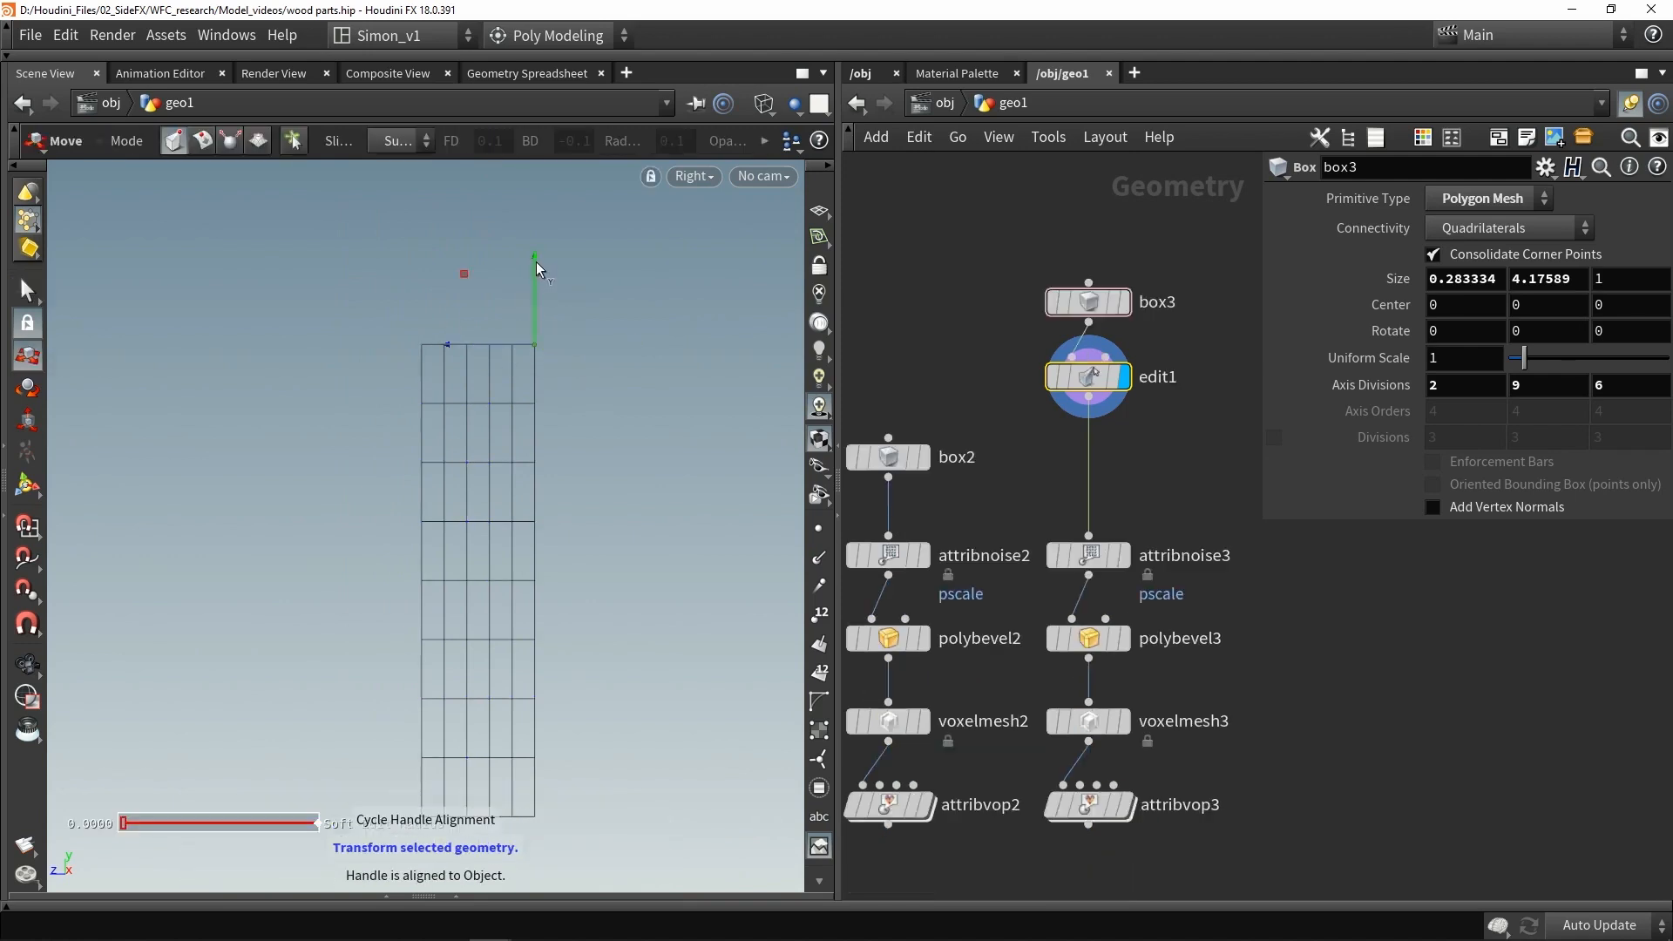
{"action": "scroll", "coordinate": [540, 317], "scroll_direction": "up", "scroll_amount": 3}
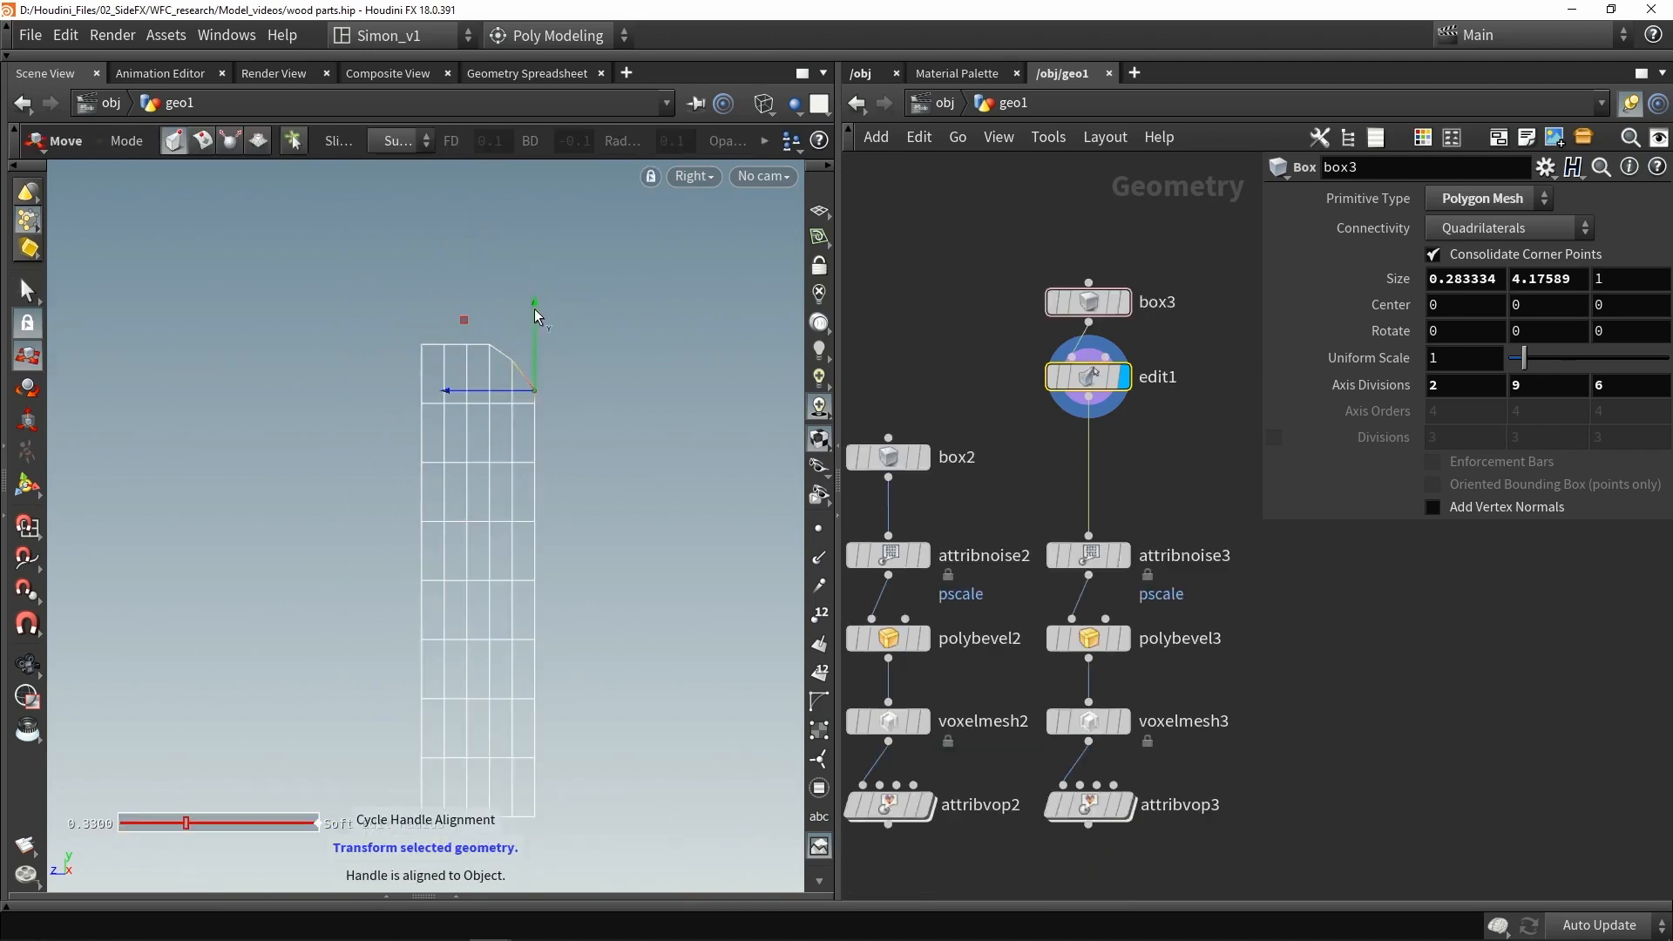
{"action": "left_click_drag", "start_coordinate": [533, 321], "coordinate": [533, 339]}
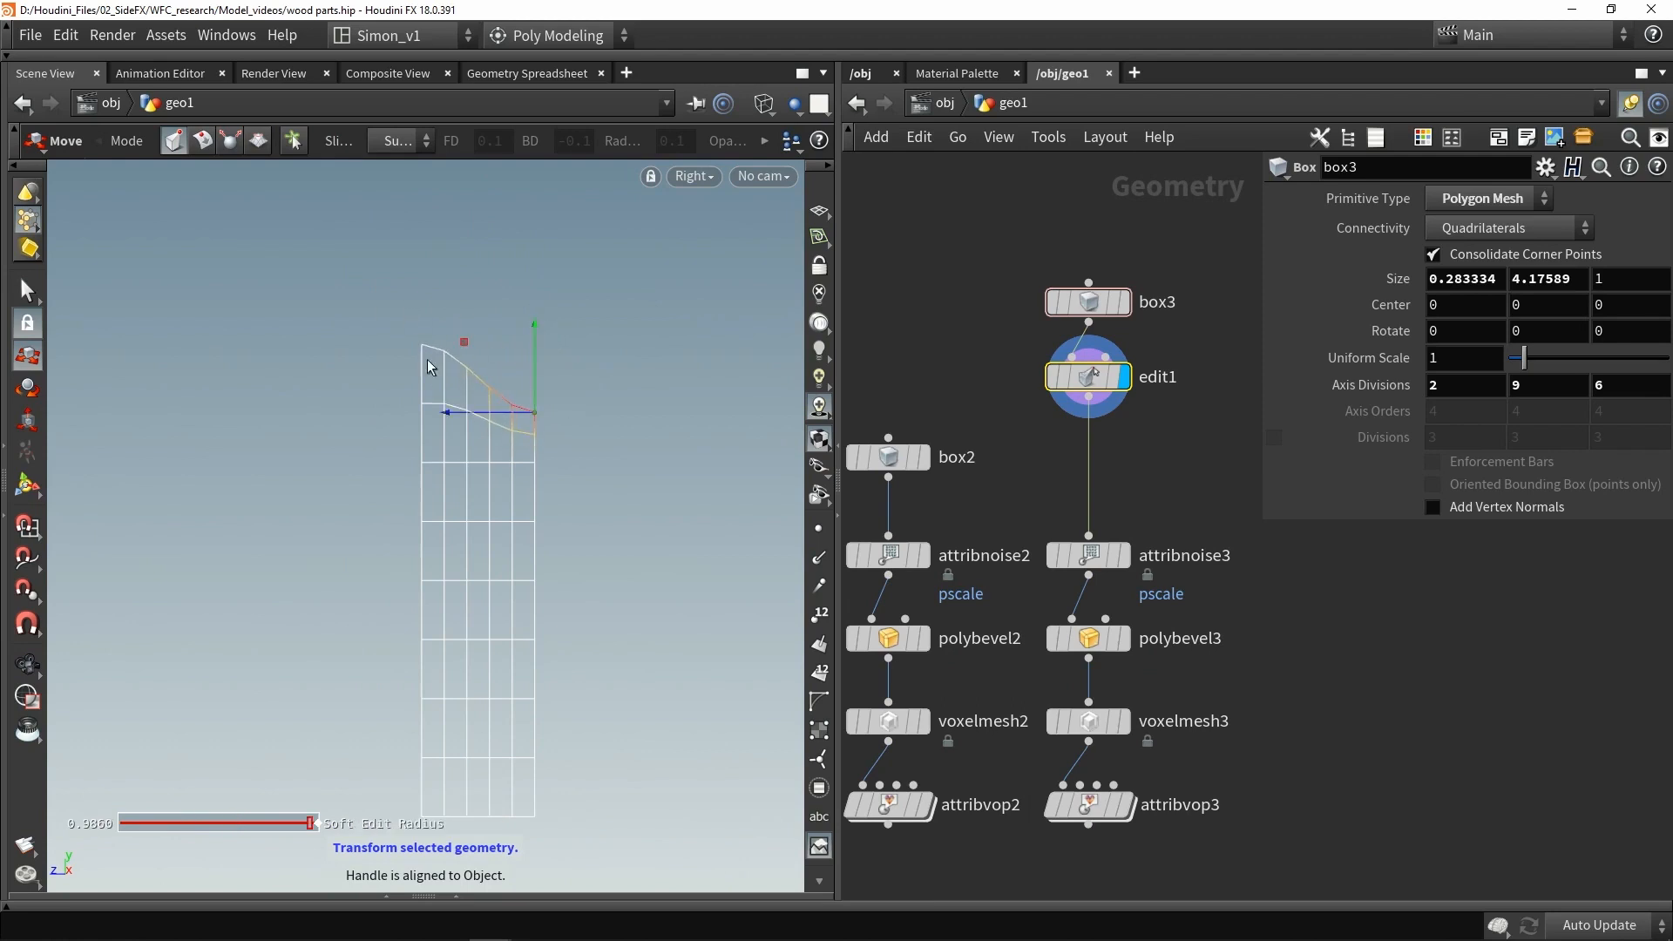
- Reshape the top of the third post into an irregular pointed tip by moving individual points
{"action": "key", "text": "s"}
{"action": "left_click", "coordinate": [29, 321]}
{"action": "key", "text": "t"}
{"action": "left_click_drag", "start_coordinate": [386, 285], "coordinate": [499, 409]}
{"action": "key", "text": "ctrl+z"}
{"action": "left_click_drag", "start_coordinate": [485, 346], "coordinate": [484, 269]}
{"action": "scroll", "coordinate": [485, 310], "scroll_direction": "down", "scroll_amount": 6}
{"action": "left_click_drag", "start_coordinate": [409, 380], "coordinate": [431, 406]}
{"action": "left_click_drag", "start_coordinate": [423, 346], "coordinate": [423, 354]}
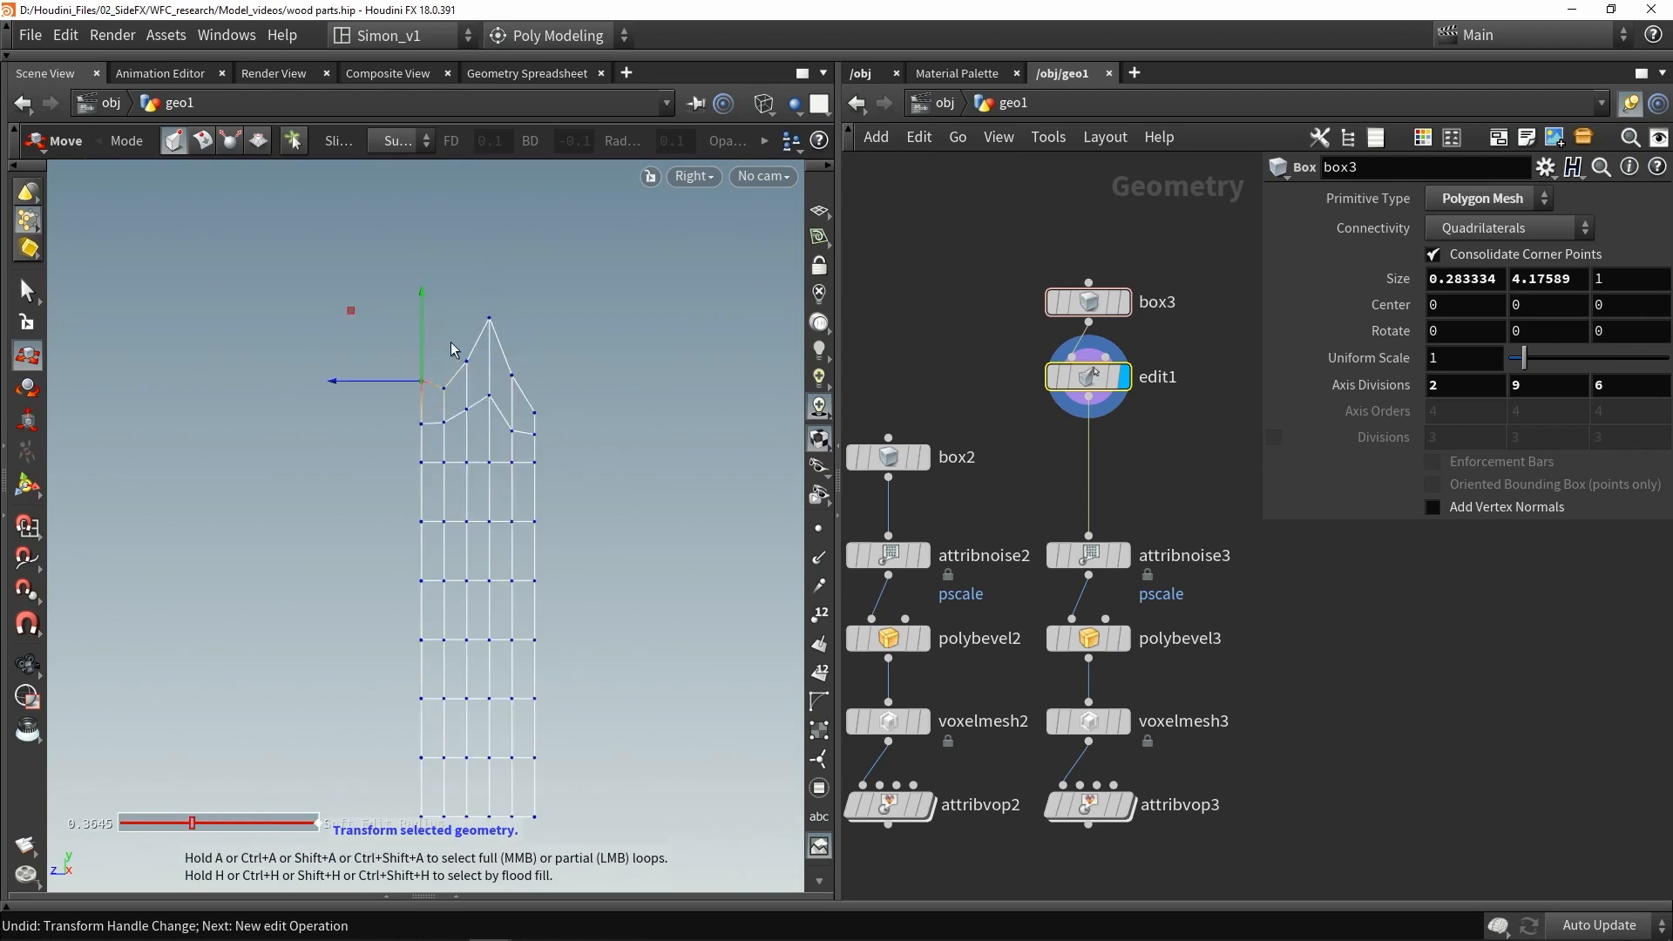
- Move the bottom points of the third post to taper and roughen its lower end
{"action": "middle_click_drag", "start_coordinate": [467, 854], "coordinate": [452, 646], "text": "alt"}
{"action": "scroll", "coordinate": [452, 646], "scroll_direction": "up", "scroll_amount": 1}
{"action": "left_click_drag", "start_coordinate": [514, 641], "coordinate": [540, 601]}
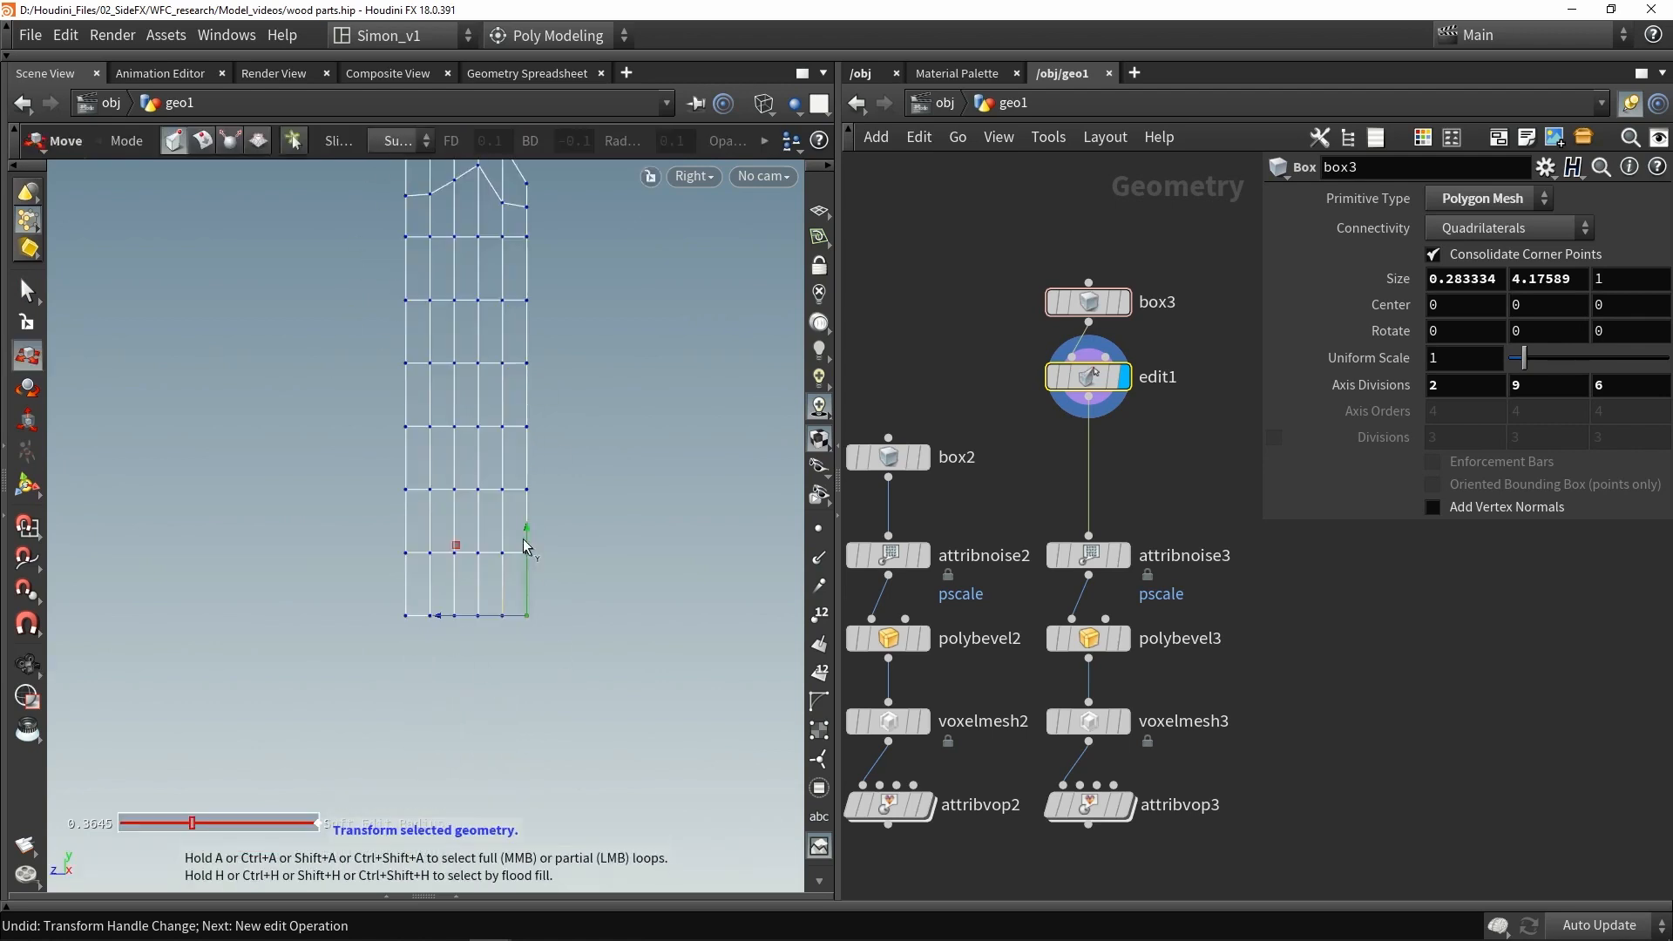
{"action": "left_click_drag", "start_coordinate": [486, 665], "coordinate": [467, 553]}
{"action": "left_click_drag", "start_coordinate": [490, 645], "coordinate": [477, 590]}
{"action": "left_click_drag", "start_coordinate": [351, 591], "coordinate": [407, 540]}
{"action": "left_click_drag", "start_coordinate": [413, 645], "coordinate": [439, 581]}
{"action": "left_click_drag", "start_coordinate": [430, 571], "coordinate": [430, 553]}
{"action": "left_click_drag", "start_coordinate": [440, 641], "coordinate": [465, 605]}
{"action": "left_click_drag", "start_coordinate": [383, 552], "coordinate": [389, 529]}
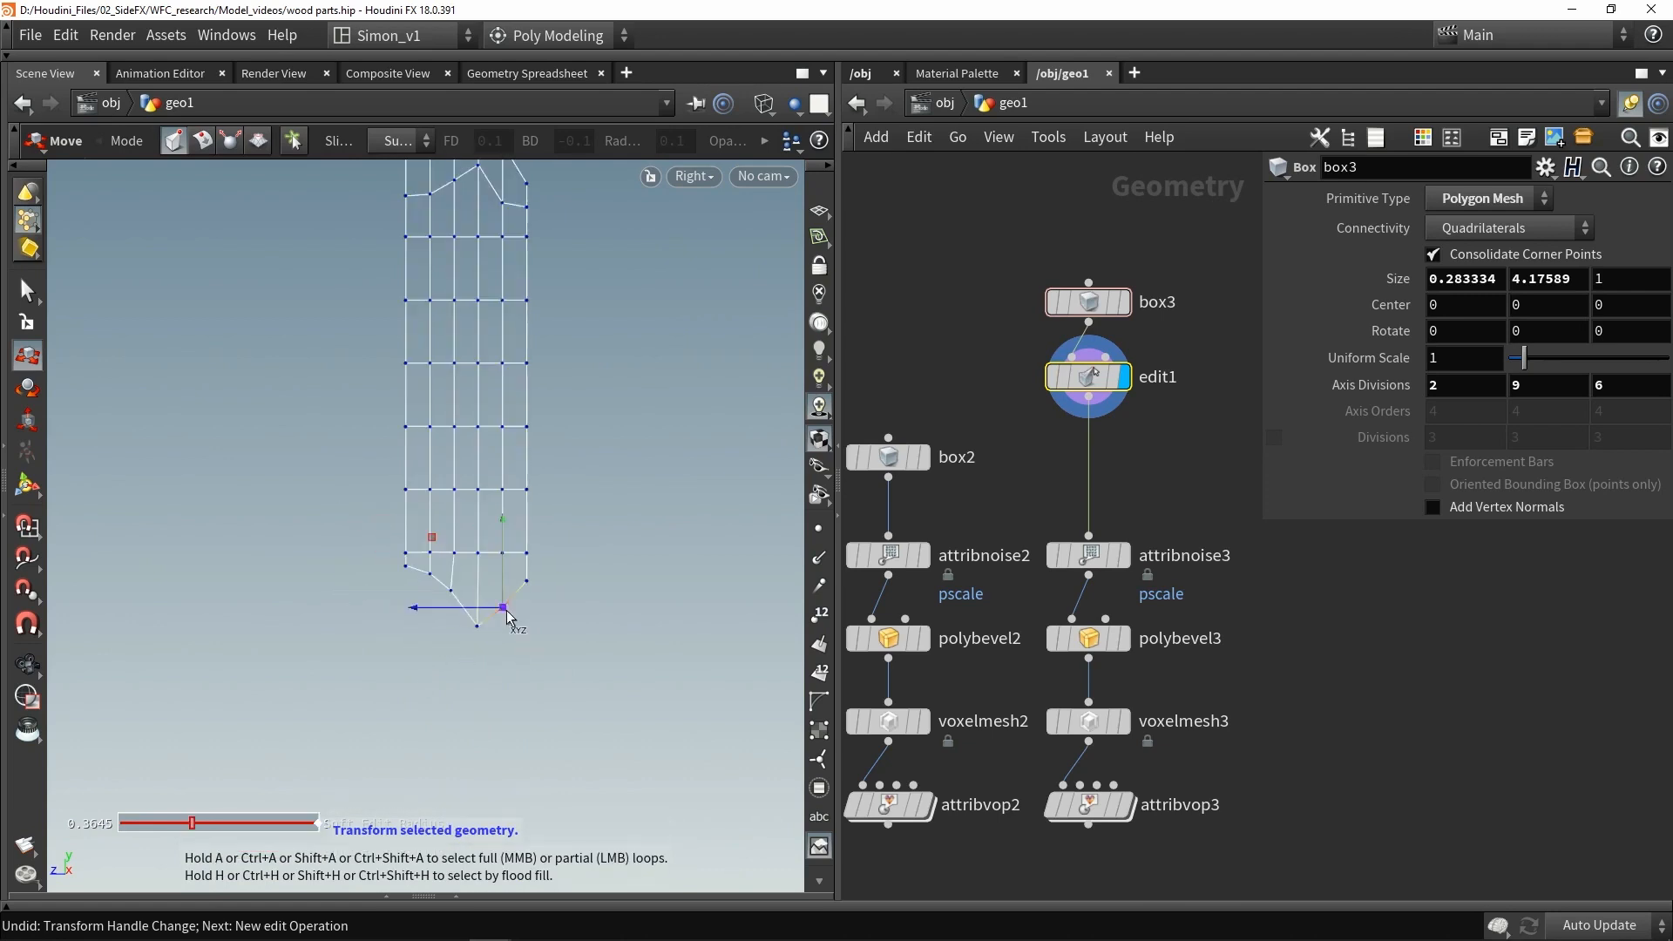
{"action": "middle_click_drag", "start_coordinate": [466, 481], "coordinate": [471, 549], "text": "alt"}
{"action": "scroll", "coordinate": [470, 549], "scroll_direction": "down", "scroll_amount": 1}
{"action": "left_click_drag", "start_coordinate": [463, 664], "coordinate": [513, 718]}
- Orbit the reshaped post in perspective to check its shape and save the scene
{"action": "key", "text": "space+1"}
{"action": "mouse_move", "coordinate": [381, 474]}
{"action": "left_mouse_down"}
{"action": "mouse_move", "coordinate": [376, 494]}
{"action": "mouse_move", "coordinate": [445, 380]}
{"action": "mouse_move", "coordinate": [392, 369]}
{"action": "left_mouse_up"}
{"action": "left_click", "coordinate": [475, 359]}
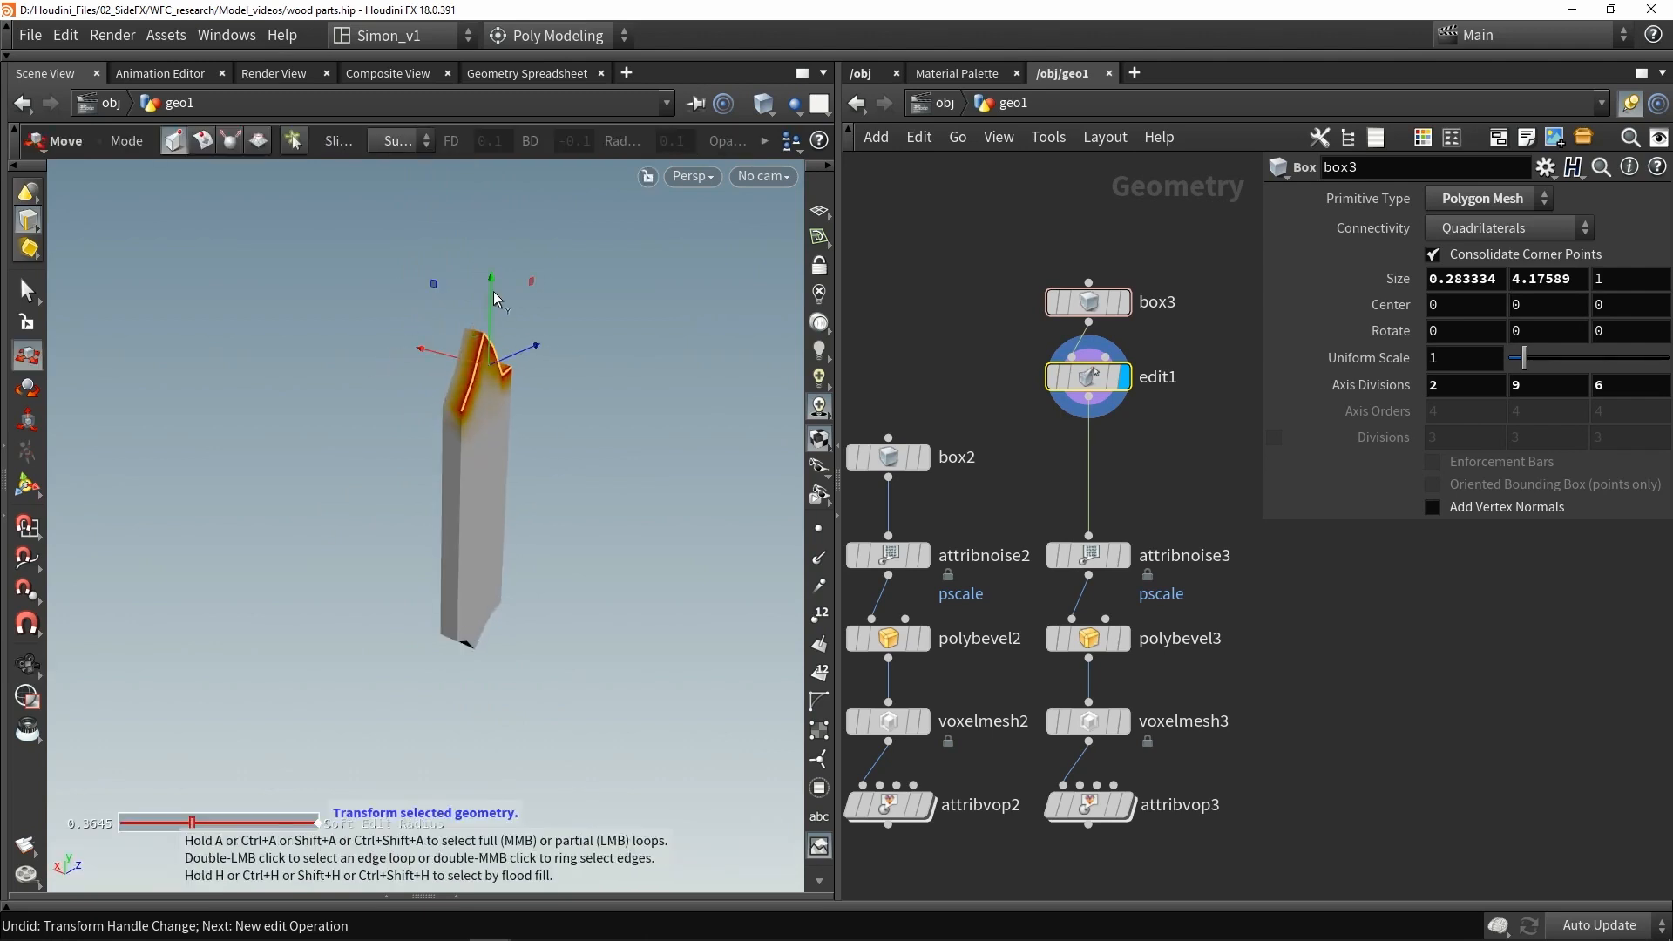
{"action": "left_click_drag", "start_coordinate": [592, 278], "coordinate": [470, 483]}
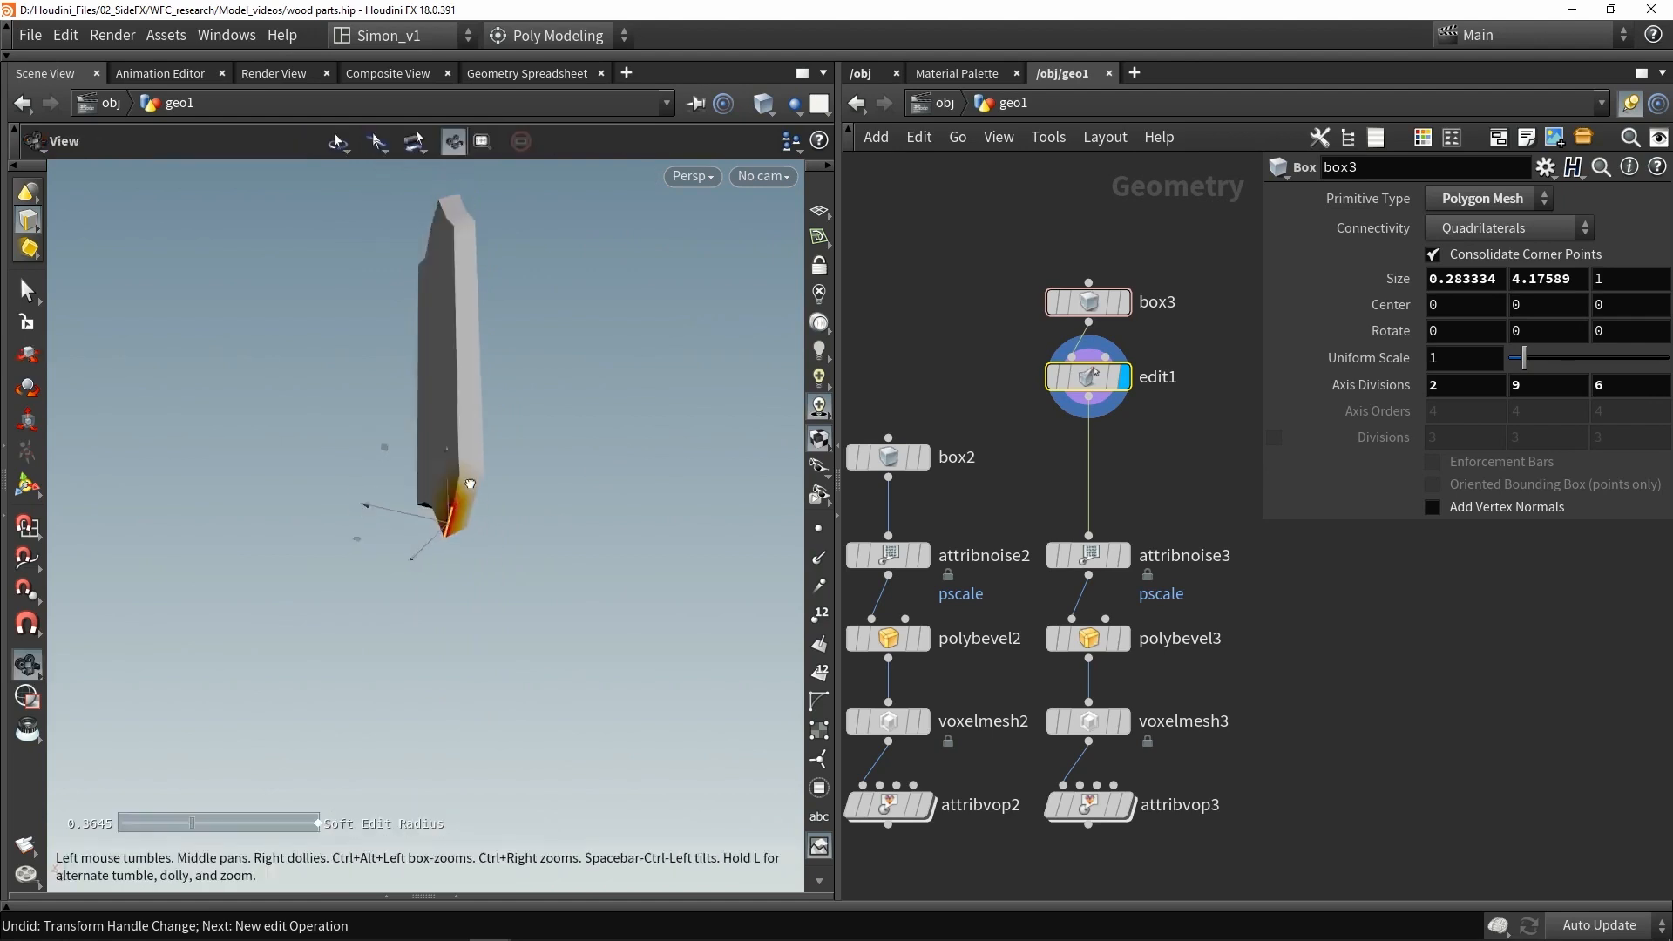
{"action": "left_click_drag", "start_coordinate": [692, 449], "coordinate": [645, 453]}
{"action": "key", "text": "ctrl+s"}
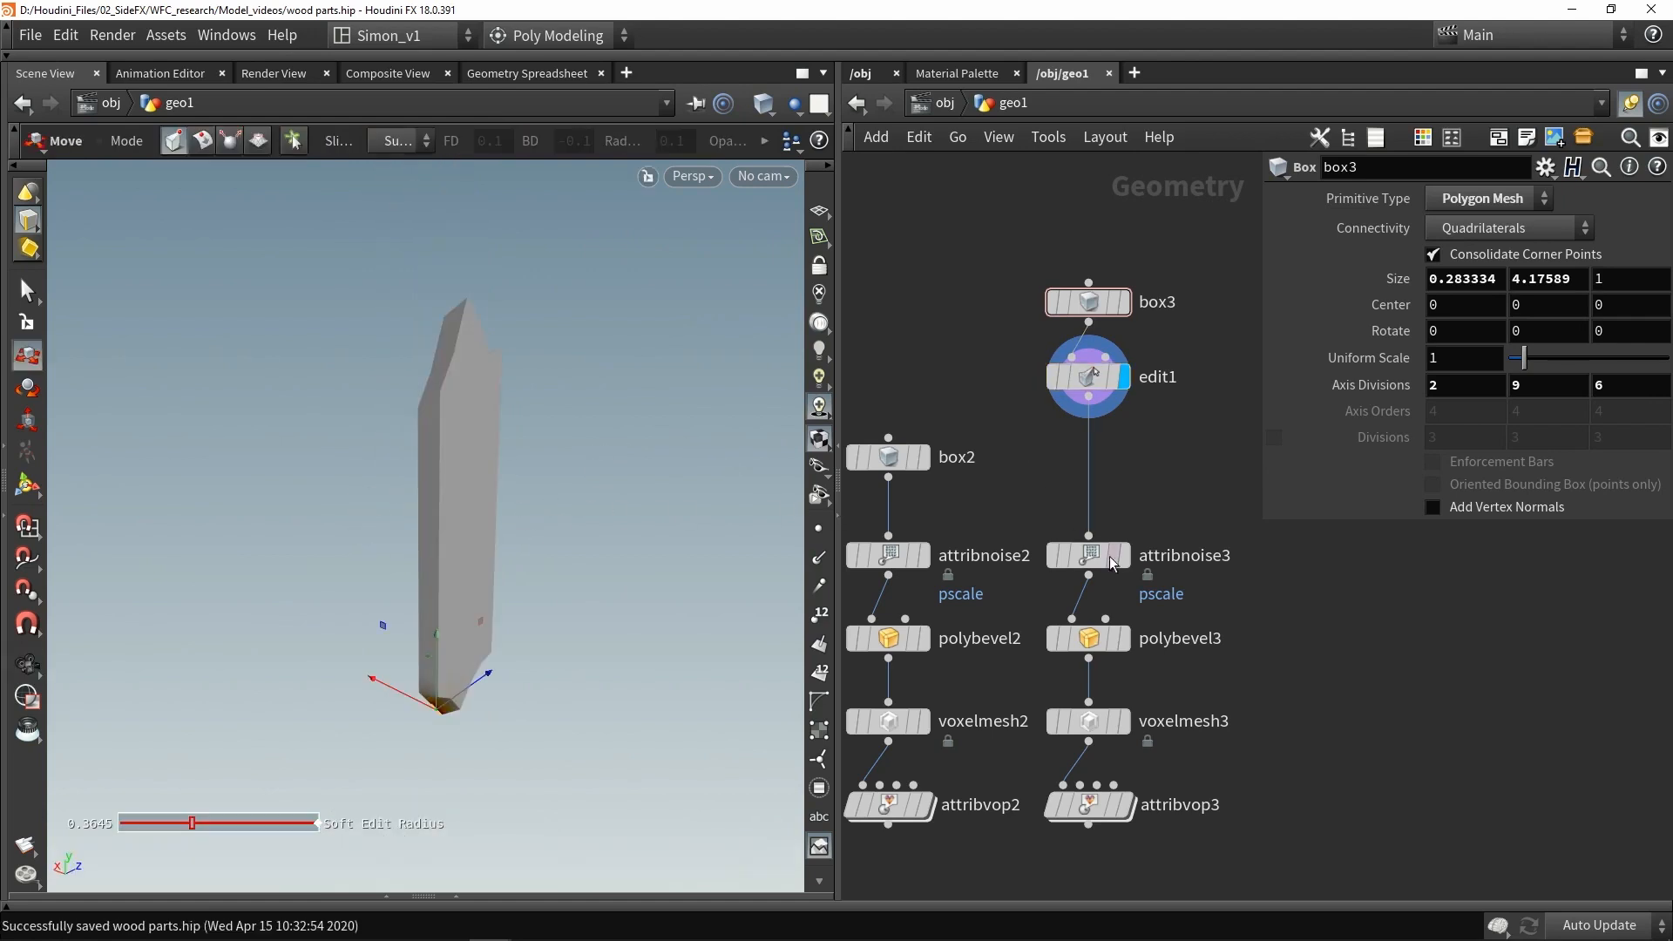
- Step the display through attribnoise3, polybevel3, voxelmesh3 and attribvop3 to inspect the third post at each stage
{"action": "left_click", "coordinate": [1122, 555]}
{"action": "left_click", "coordinate": [1089, 555]}
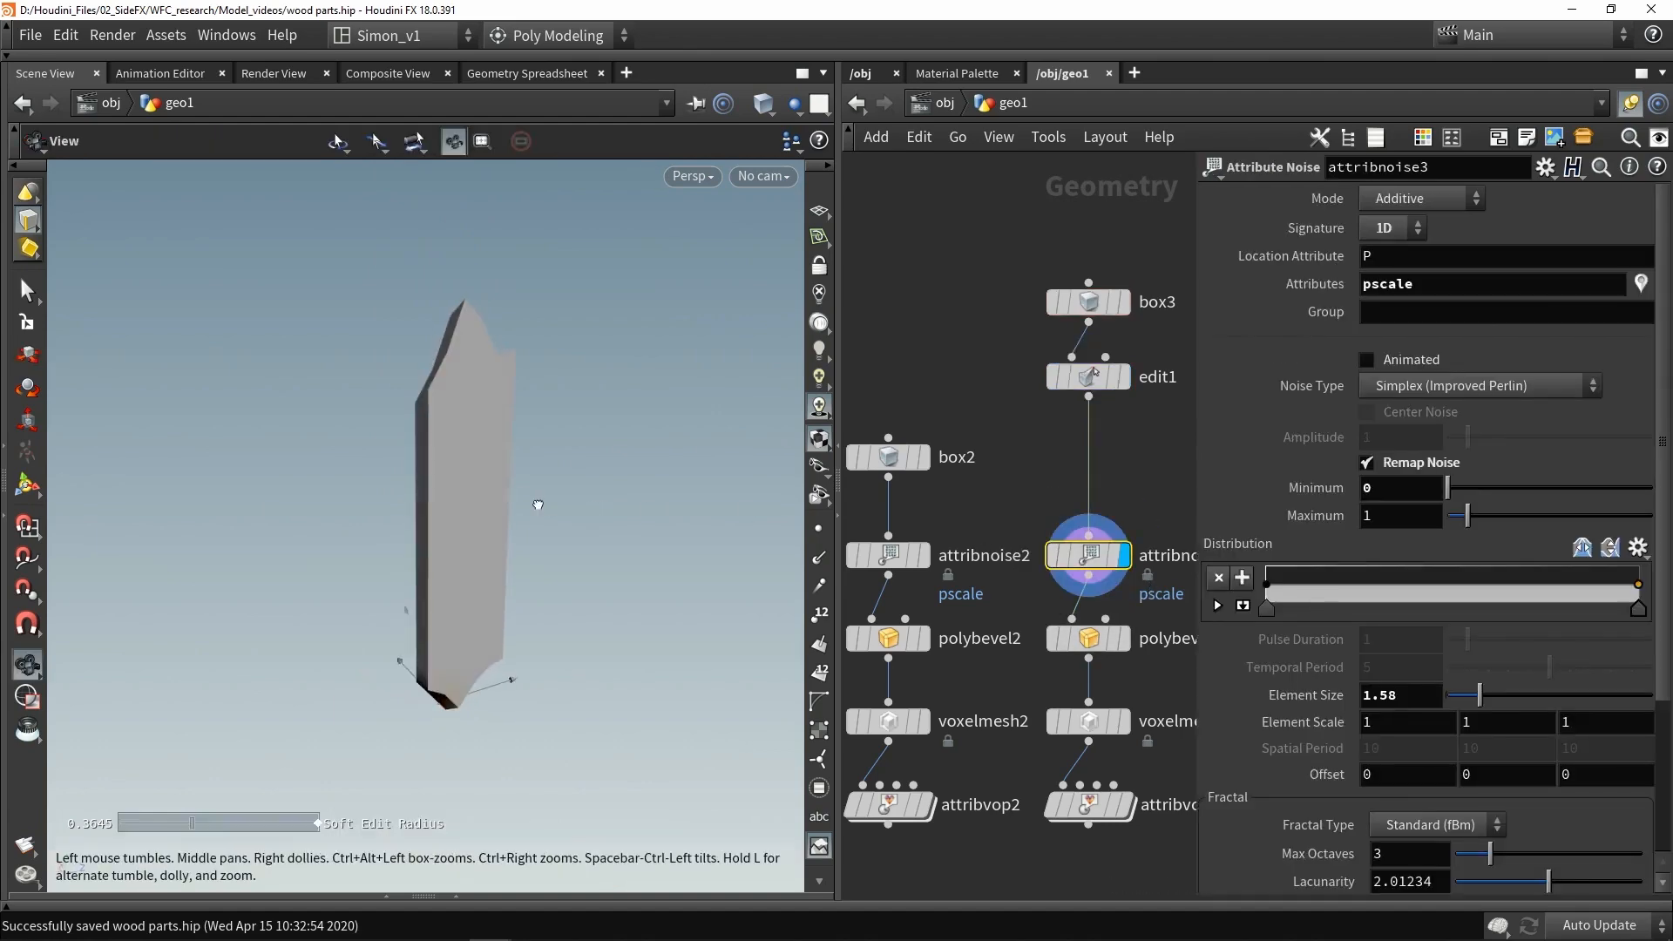
{"action": "middle_click_drag", "start_coordinate": [1039, 471], "coordinate": [960, 413]}
{"action": "left_click", "coordinate": [1043, 579]}
{"action": "left_click", "coordinate": [1011, 578]}
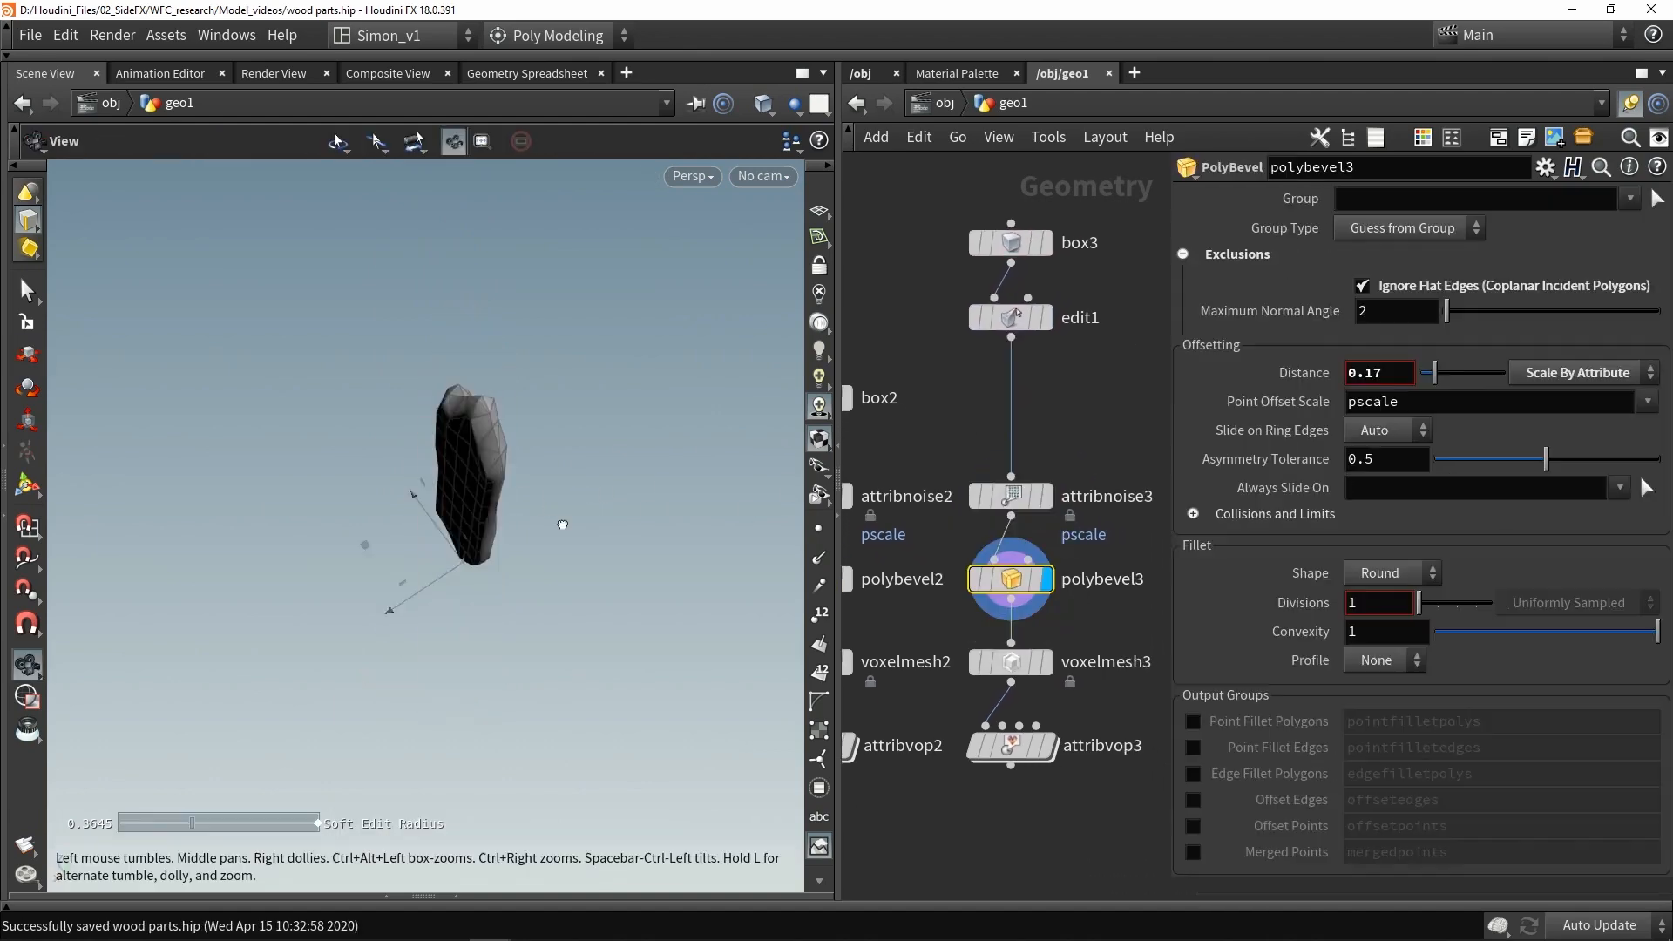
{"action": "left_click_drag", "start_coordinate": [562, 525], "coordinate": [828, 377]}
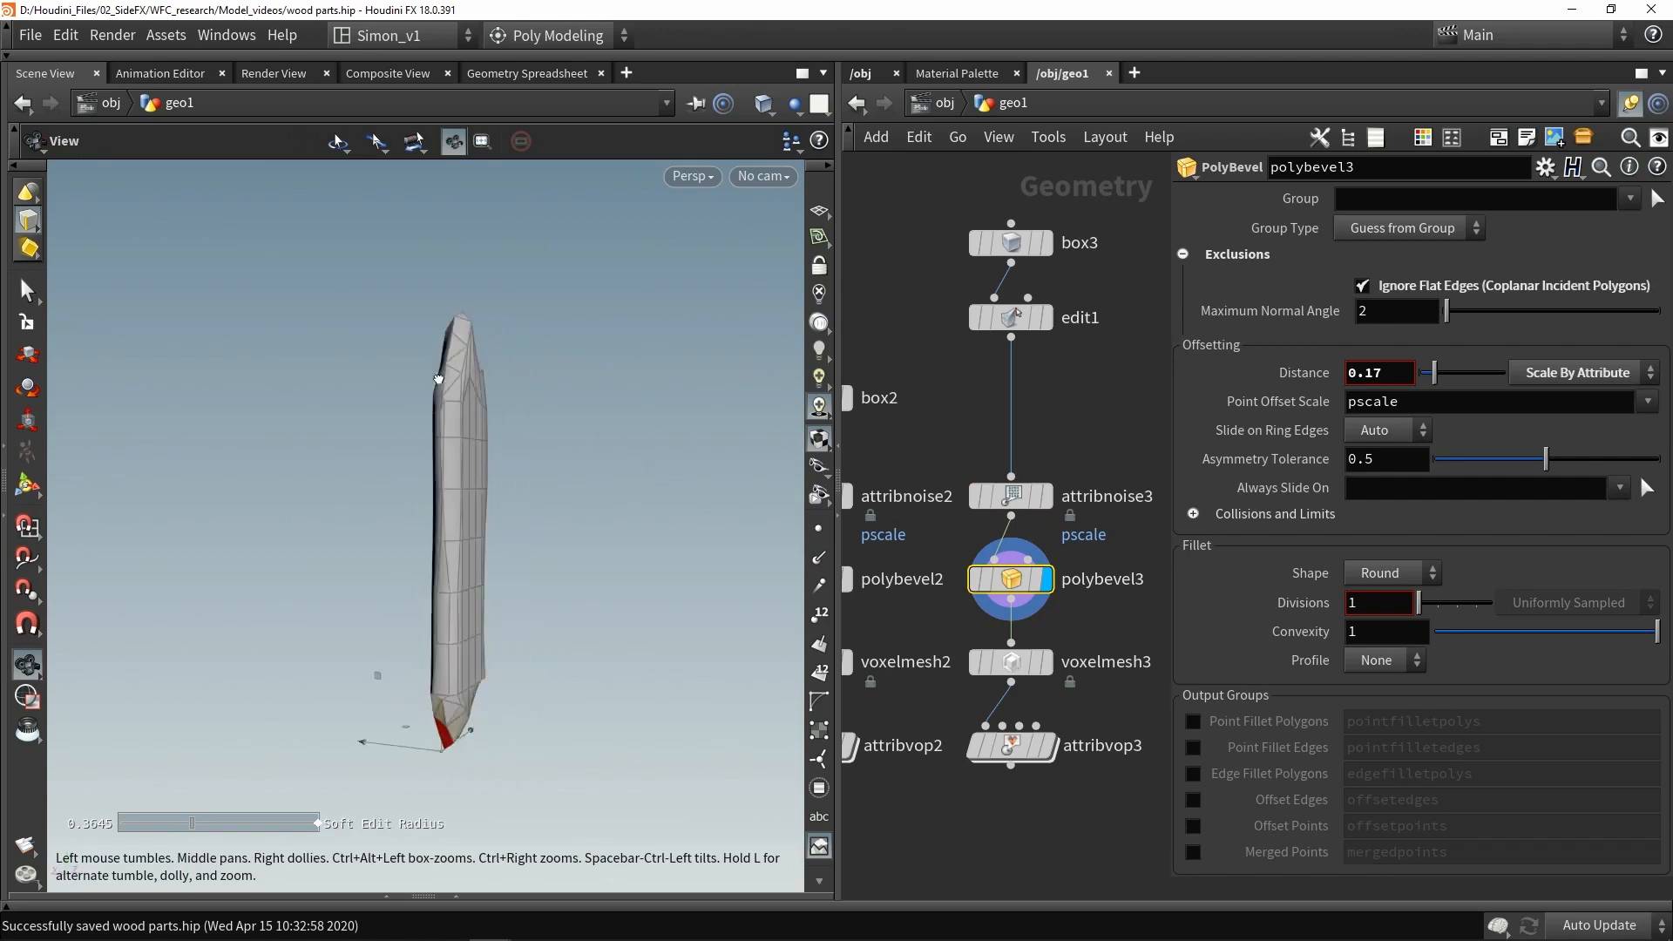
{"action": "left_click", "coordinate": [27, 484]}
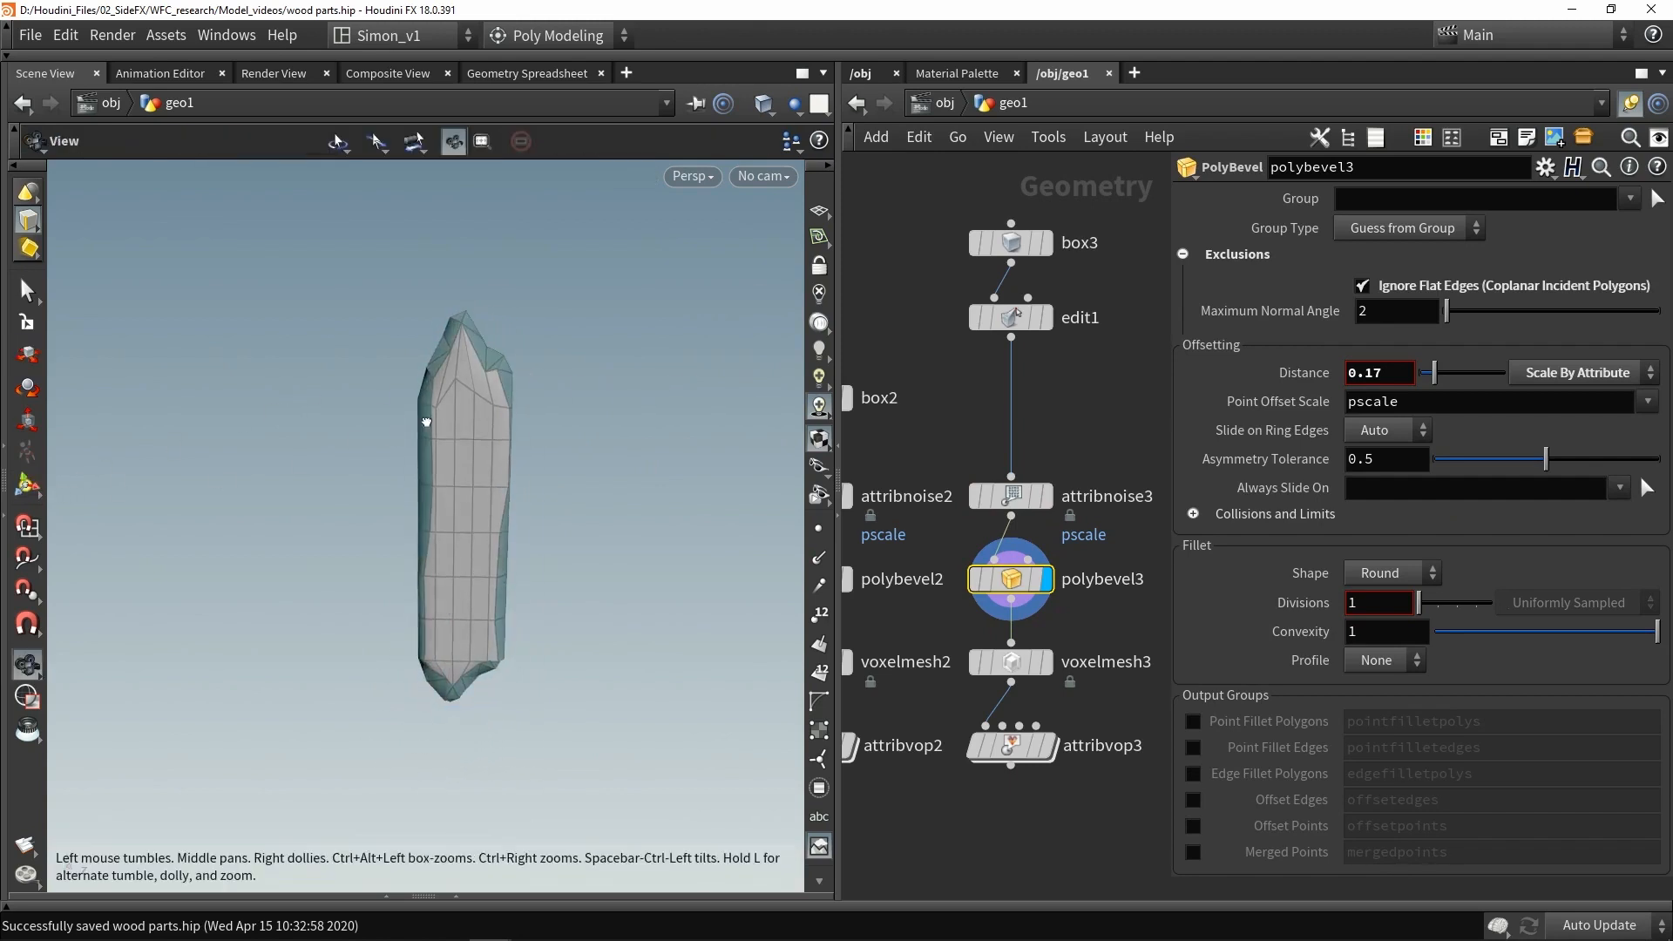
{"action": "left_click_drag", "start_coordinate": [407, 497], "coordinate": [572, 373]}
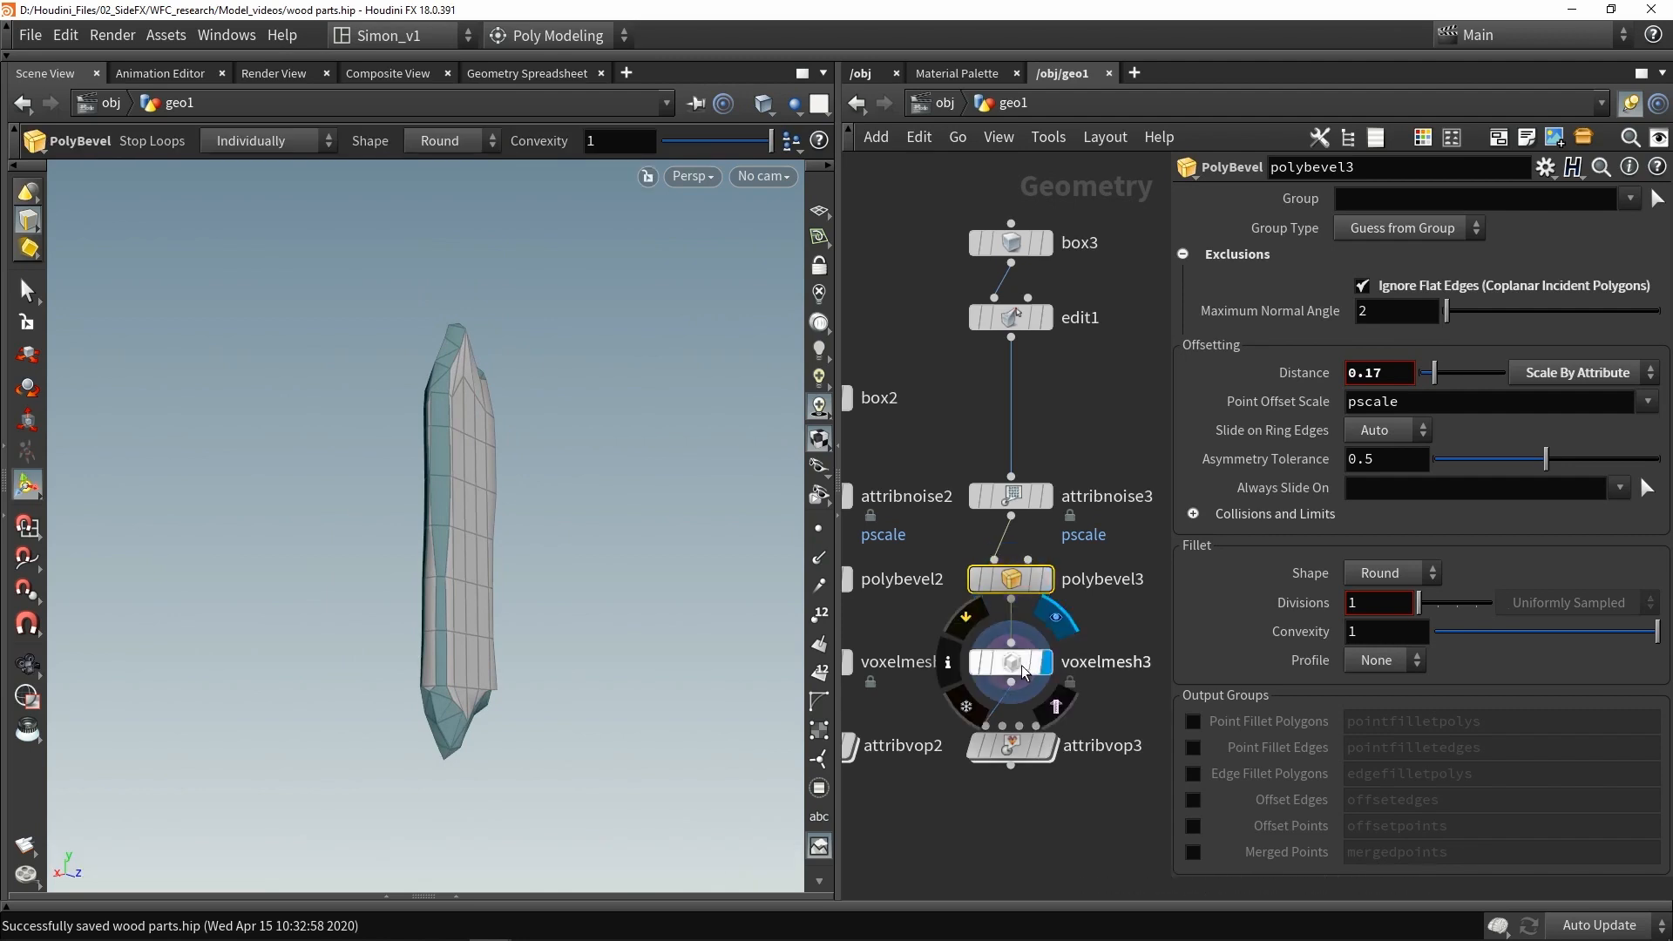
{"action": "left_click", "coordinate": [1052, 667]}
{"action": "left_click", "coordinate": [1008, 749]}
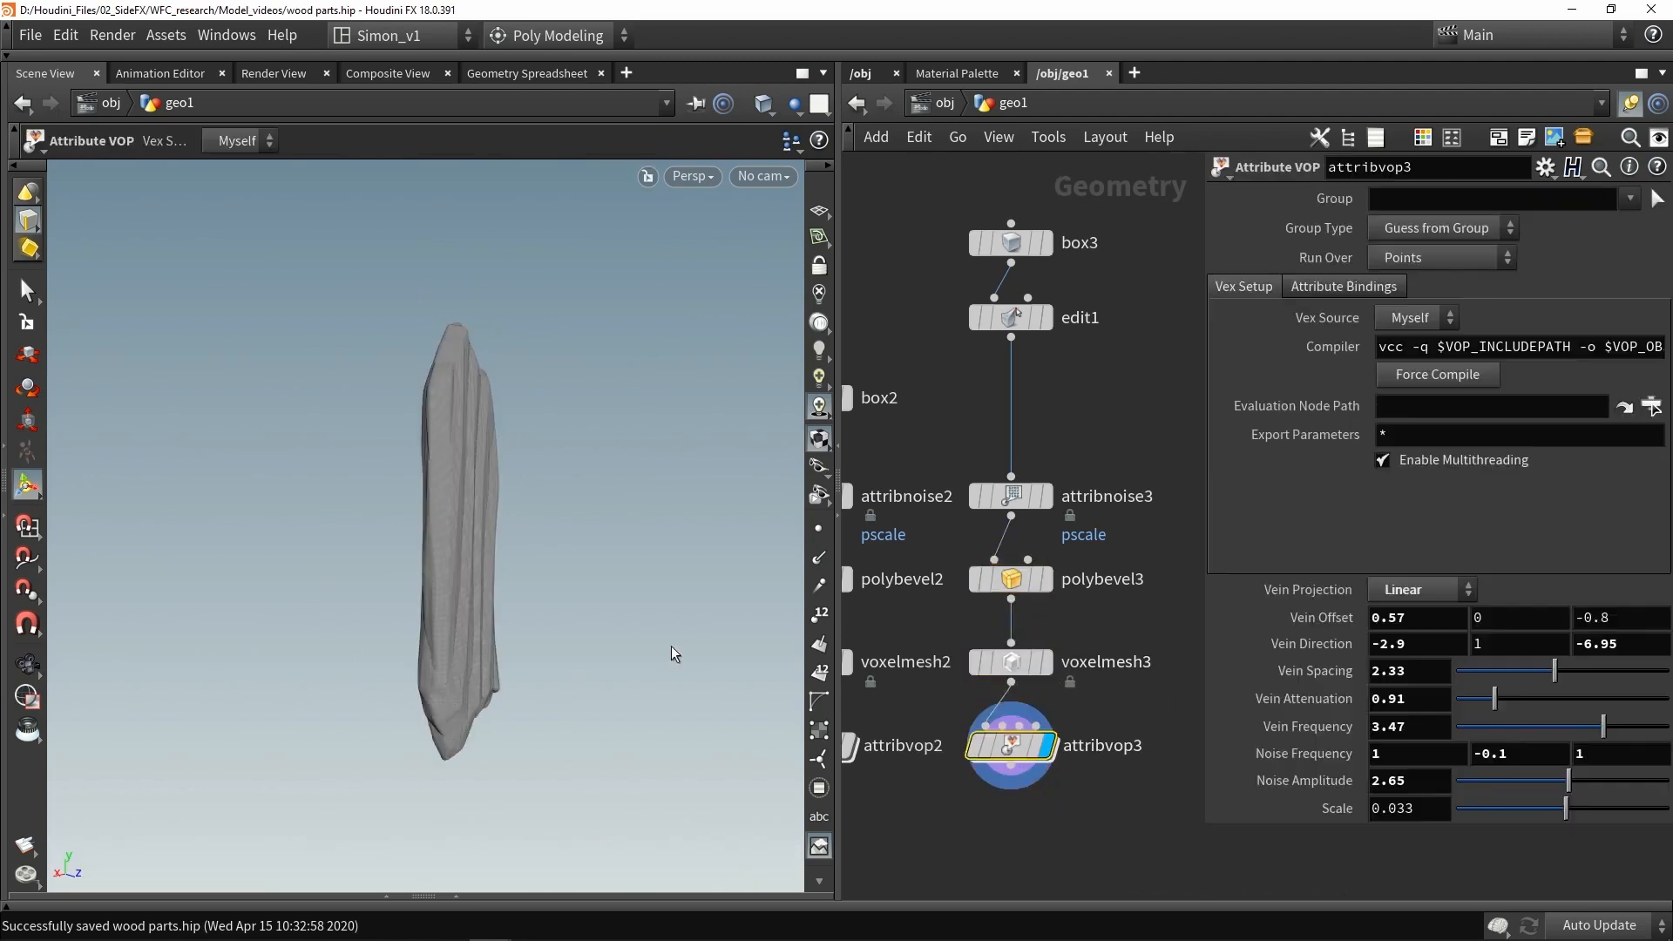
{"action": "left_click_drag", "start_coordinate": [555, 591], "coordinate": [548, 527]}
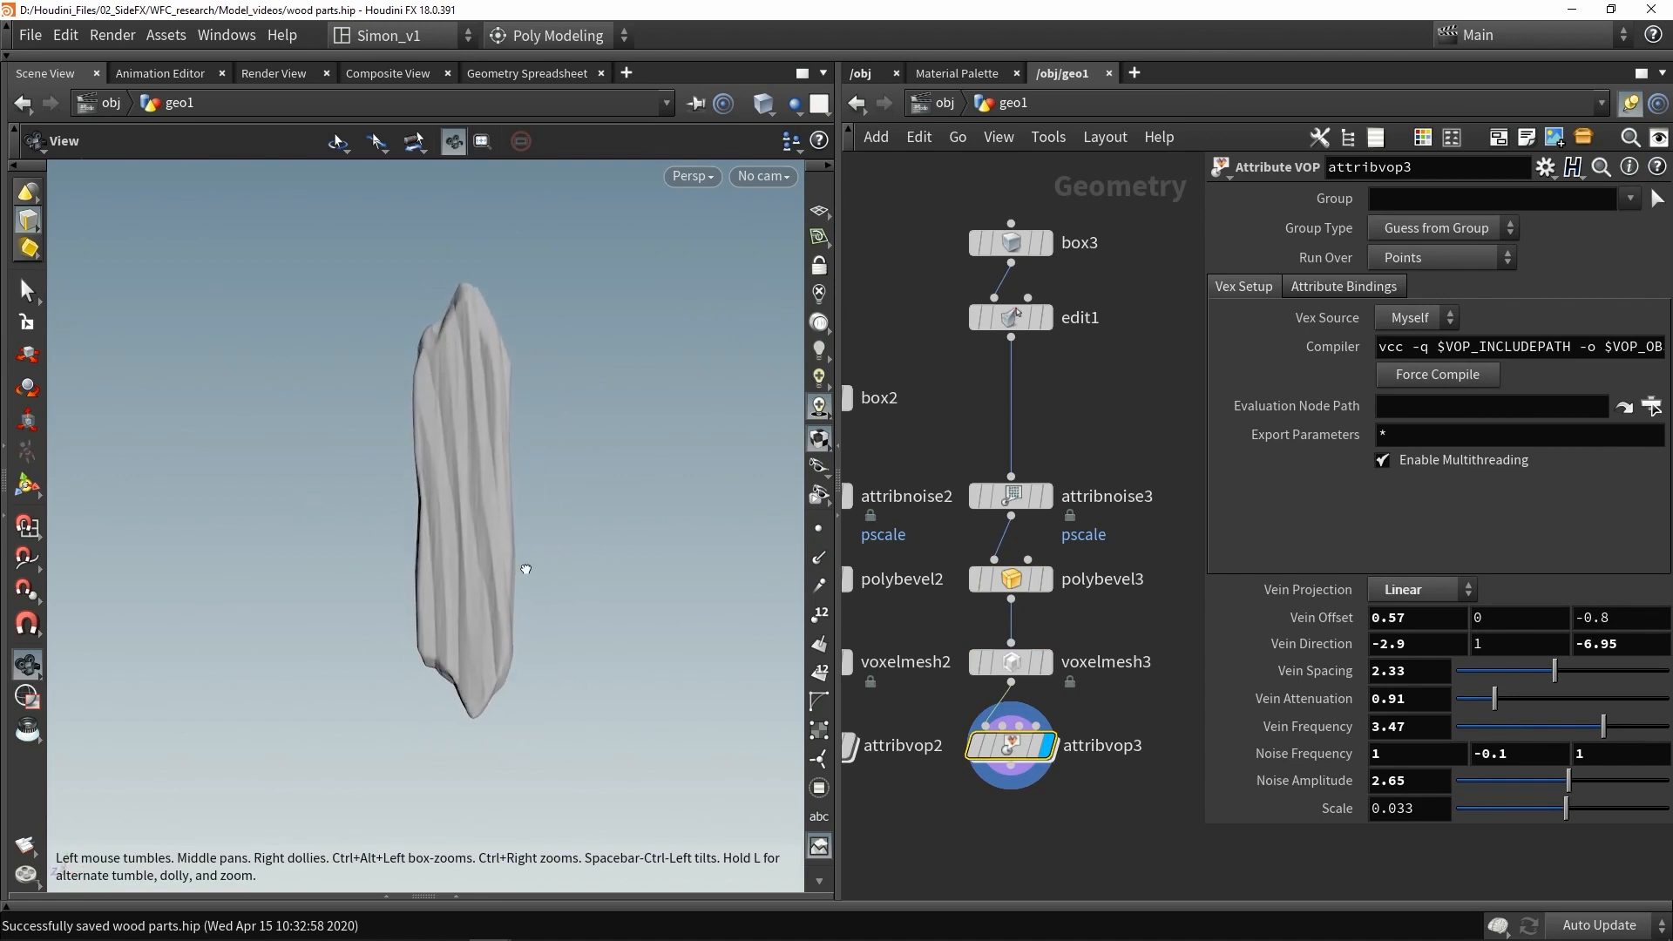
{"action": "left_click_drag", "start_coordinate": [1009, 620], "coordinate": [983, 612]}
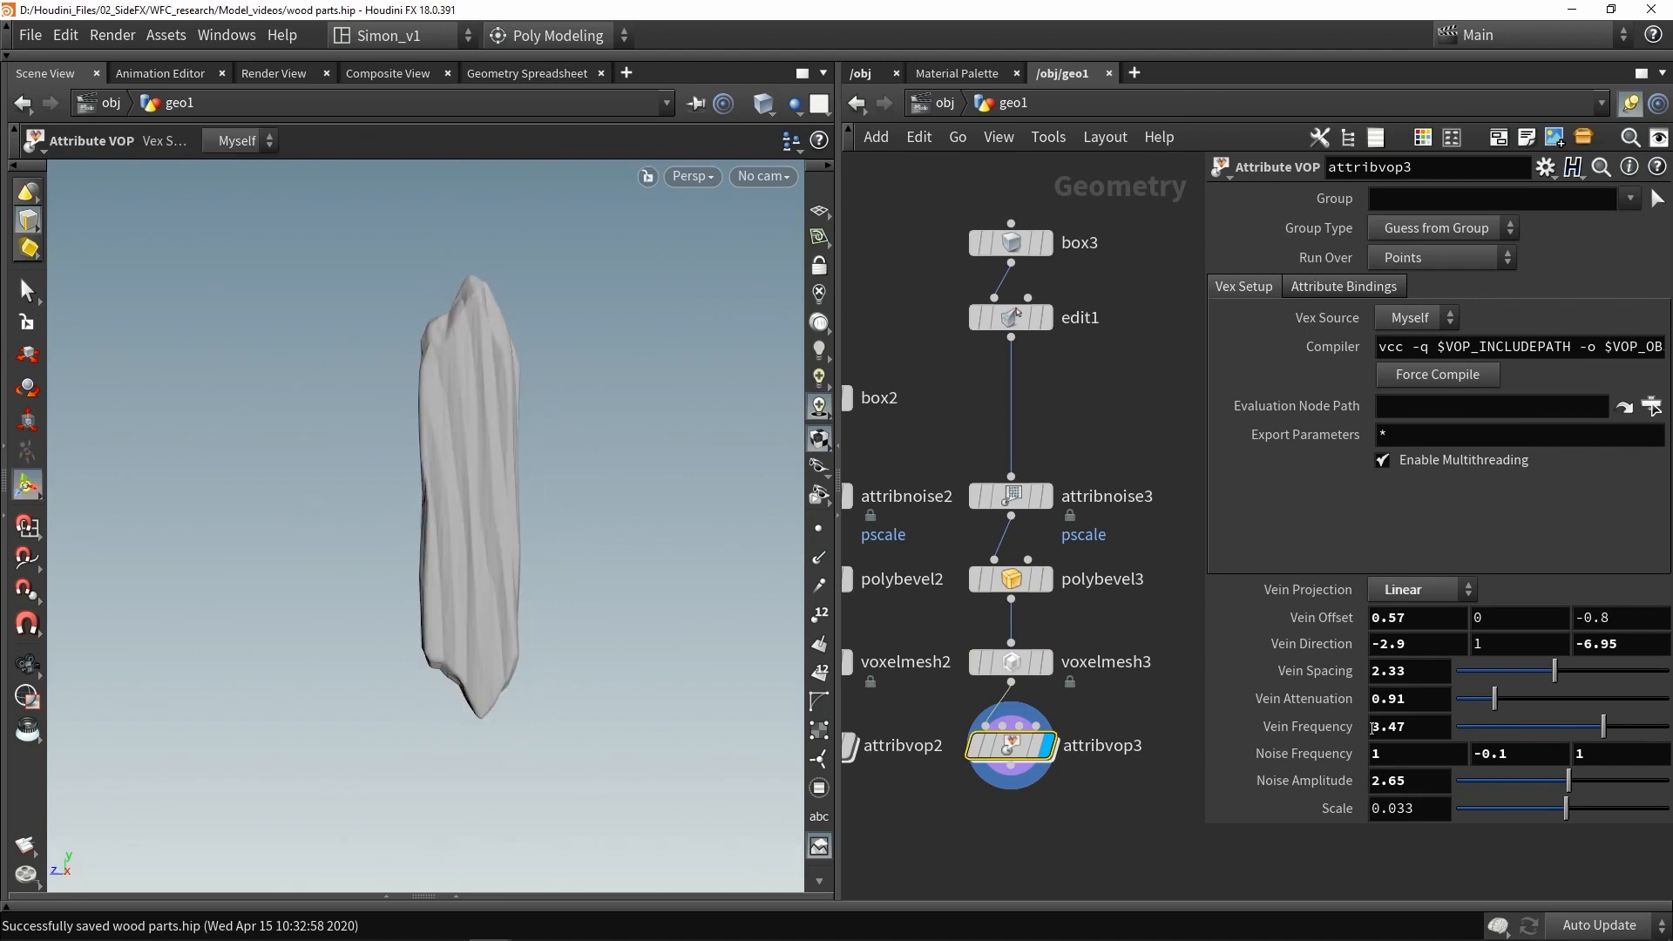
- Set attribvop3's vein Scale to 0.056
{"action": "middle_click_drag", "start_coordinate": [1422, 802], "coordinate": [1450, 843]}
{"action": "left_click_drag", "start_coordinate": [538, 440], "coordinate": [514, 523], "text": "alt"}
{"action": "scroll", "coordinate": [476, 472], "scroll_direction": "down", "scroll_amount": 3}
{"action": "scroll", "coordinate": [1094, 588], "scroll_direction": "down", "scroll_amount": 5}
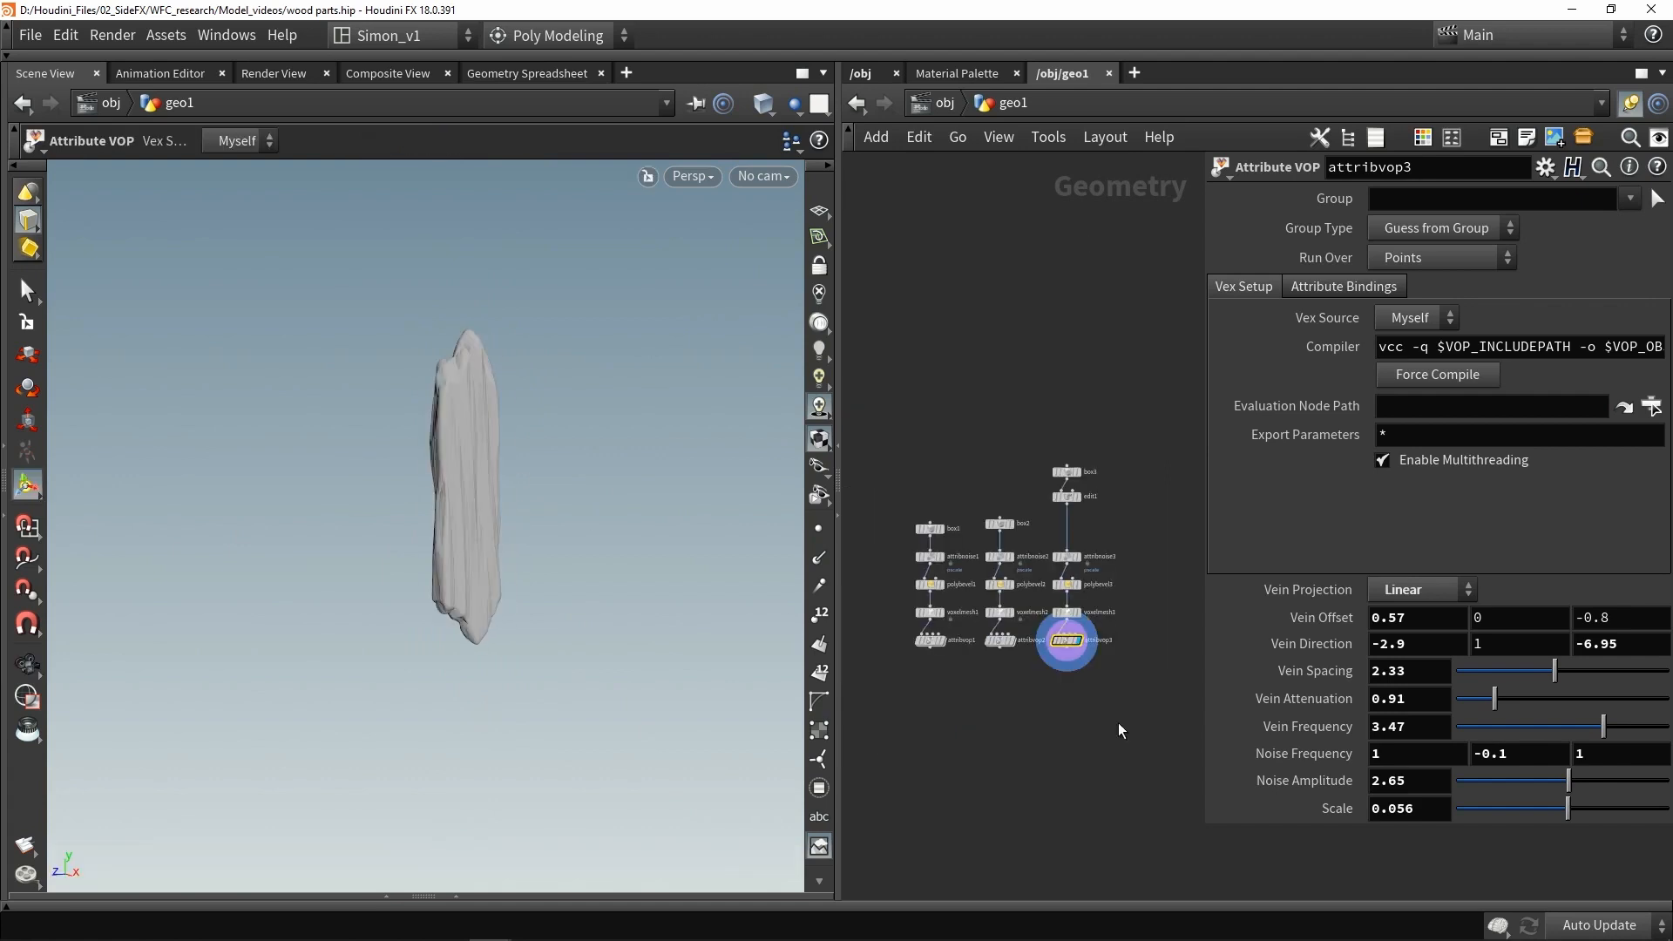
- Combine the outputs of attribvop1, attribvop2 and attribvop3 in a Merge node, display it and save
{"action": "left_click_drag", "start_coordinate": [1120, 722], "coordinate": [897, 649]}
{"action": "left_click_drag", "start_coordinate": [1000, 650], "coordinate": [1009, 797]}
{"action": "left_click", "coordinate": [1018, 745]}
{"action": "scroll", "coordinate": [1002, 797], "scroll_direction": "up", "scroll_amount": 3}
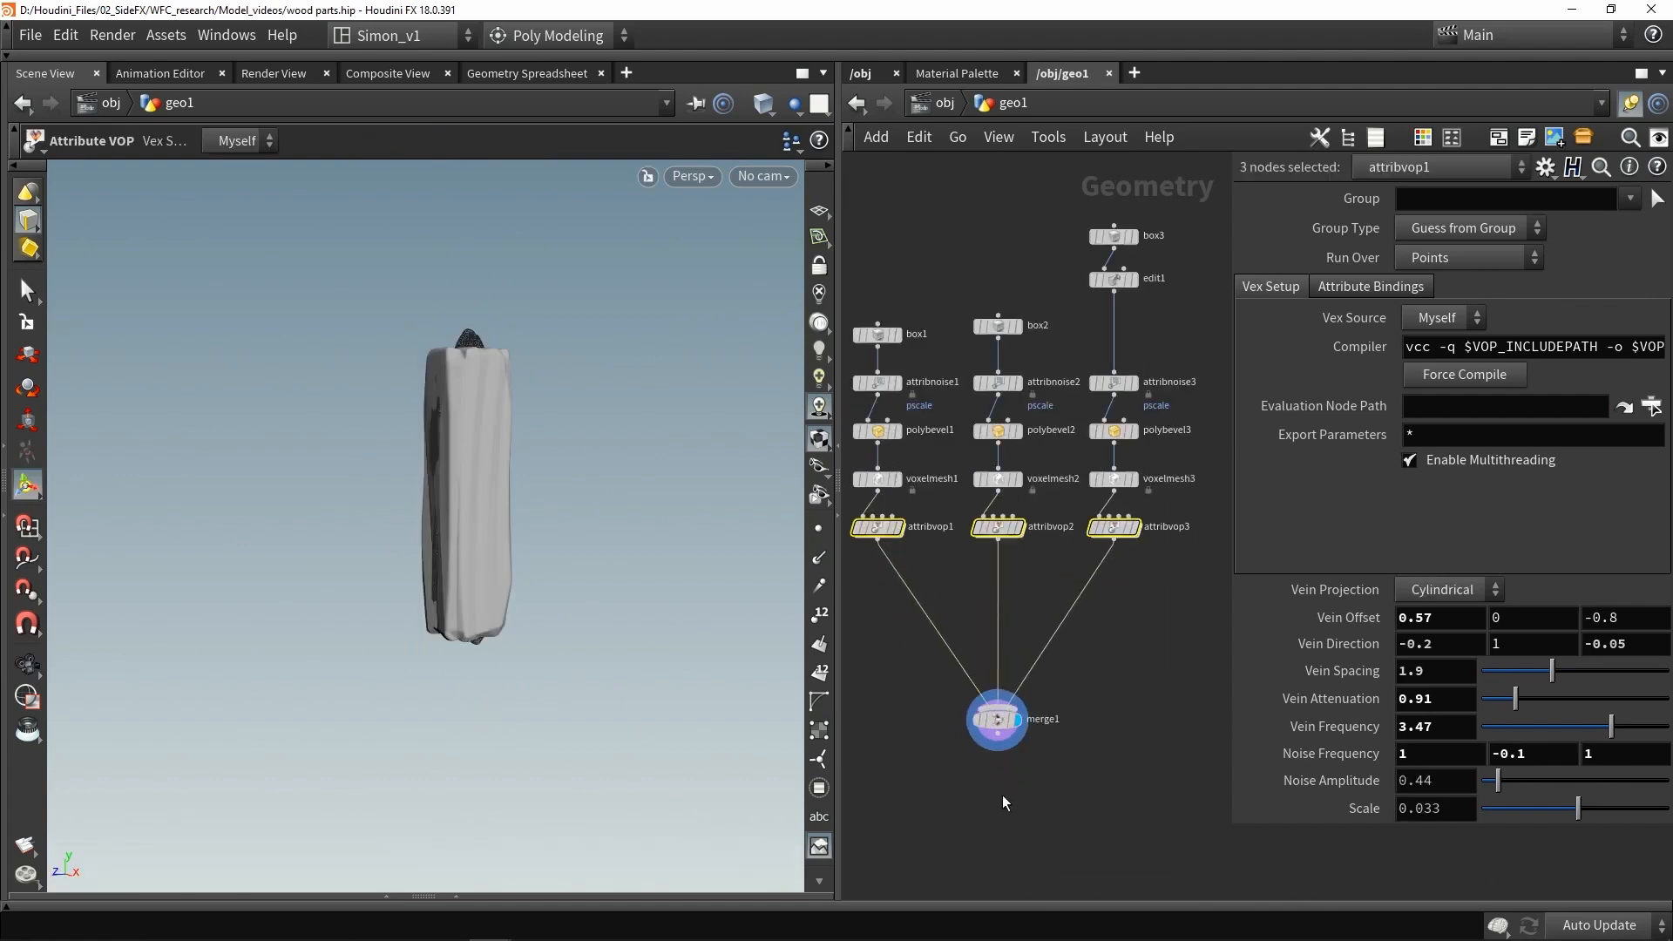
{"action": "left_click", "coordinate": [1011, 782]}
{"action": "key", "text": "ctrl+s"}
{"action": "left_click_drag", "start_coordinate": [453, 371], "coordinate": [478, 366]}
{"action": "left_click_drag", "start_coordinate": [561, 590], "coordinate": [523, 549]}
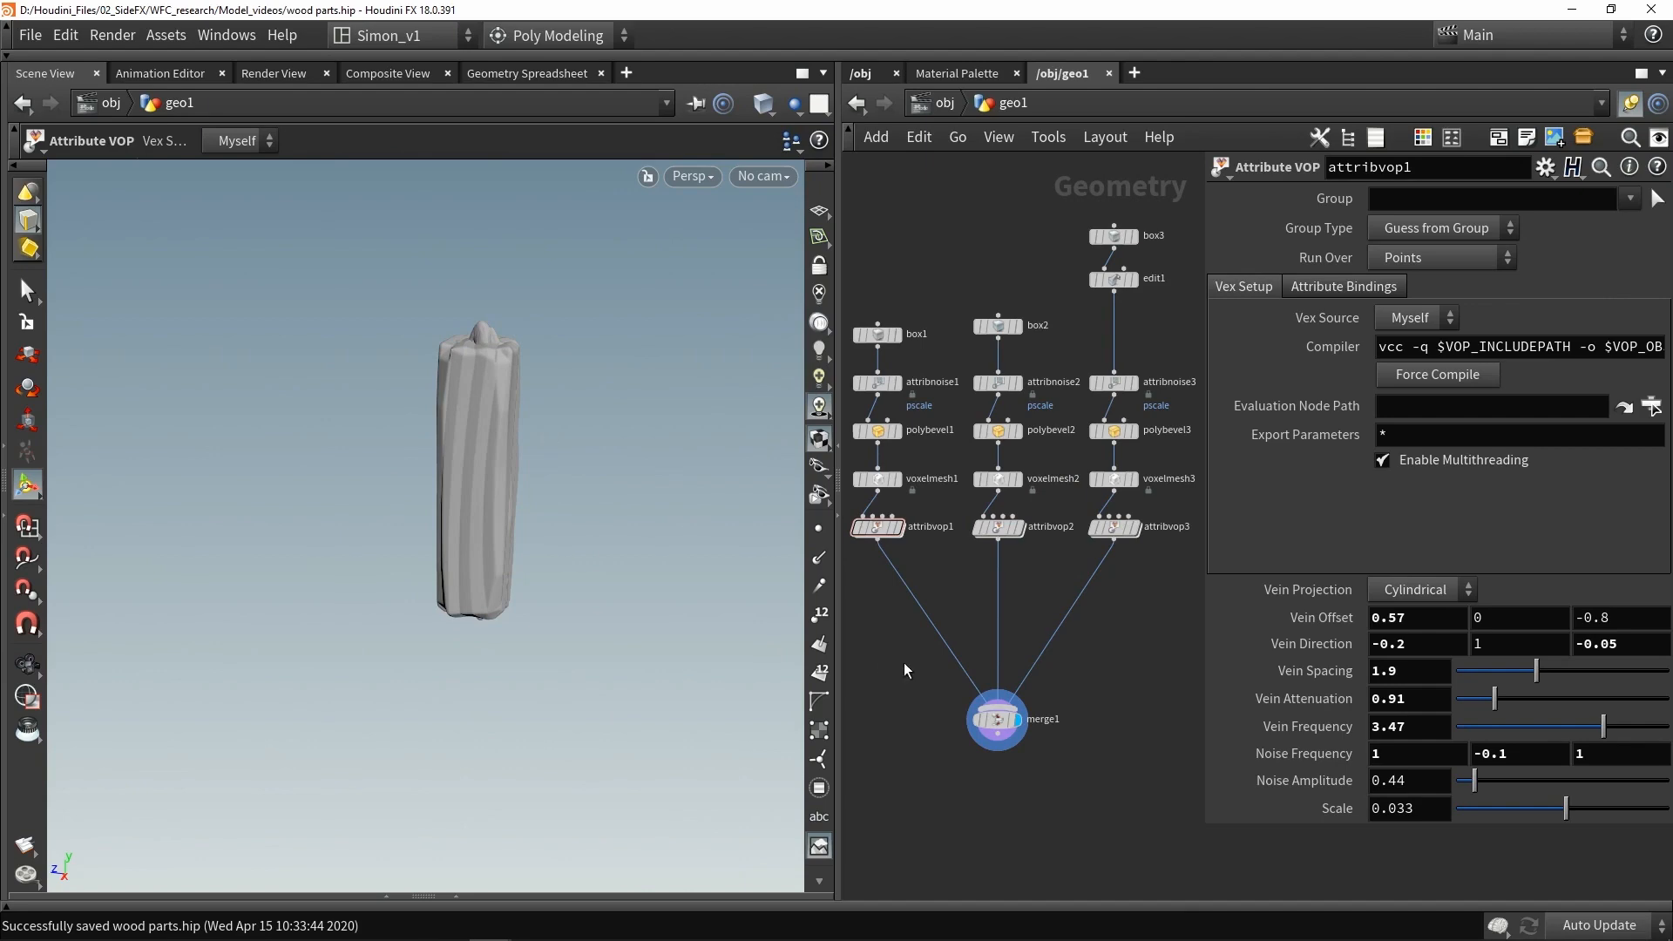
- Insert a Transform node between attribvop2 and the merge and set its Z translation to 1
{"action": "key", "text": "Tab"}
{"action": "type", "text": "tra"}
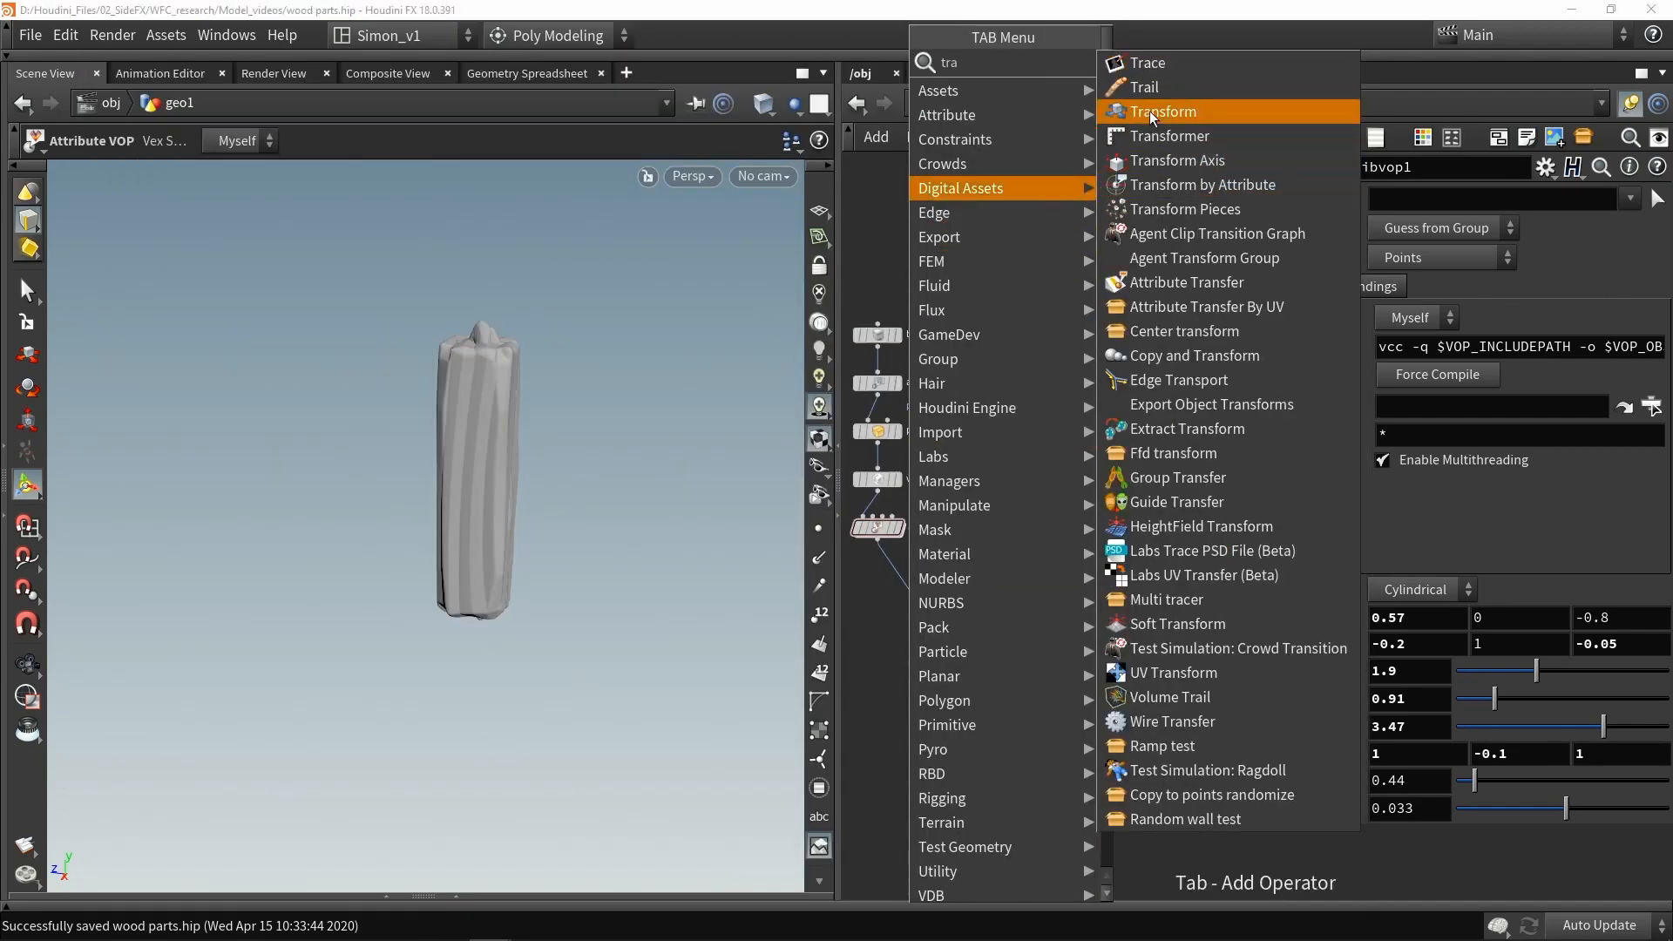
{"action": "left_click", "coordinate": [1152, 112]}
{"action": "left_click", "coordinate": [1002, 601]}
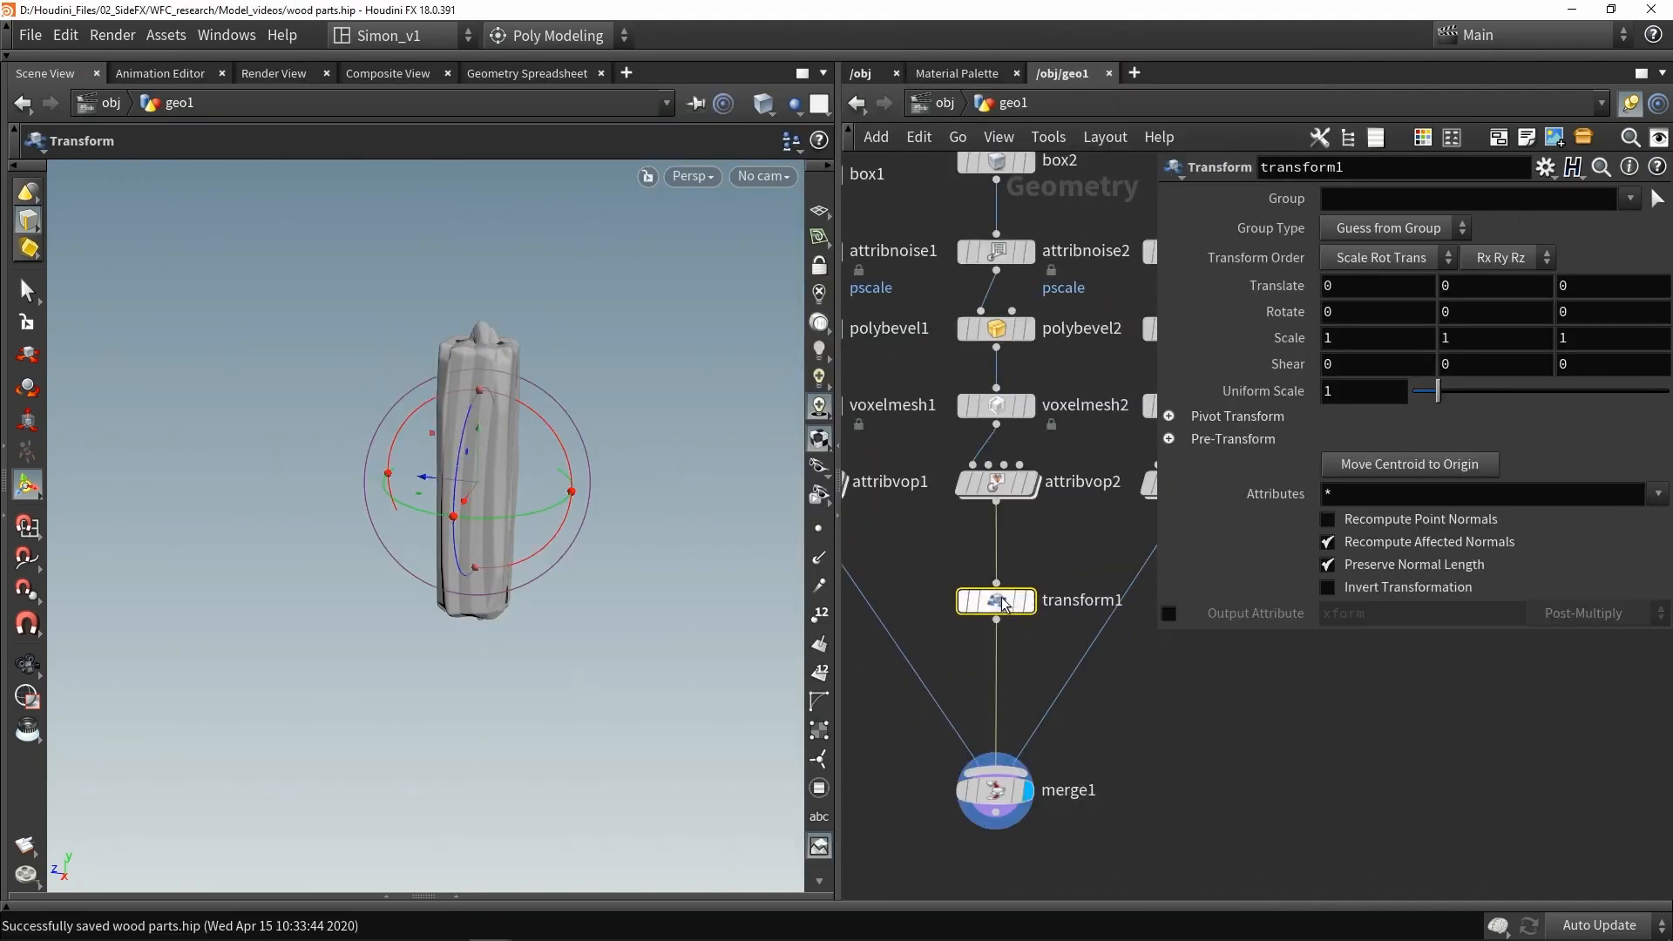
{"action": "left_click_drag", "start_coordinate": [424, 493], "coordinate": [568, 511]}
{"action": "left_click_drag", "start_coordinate": [1623, 286], "coordinate": [1540, 282]}
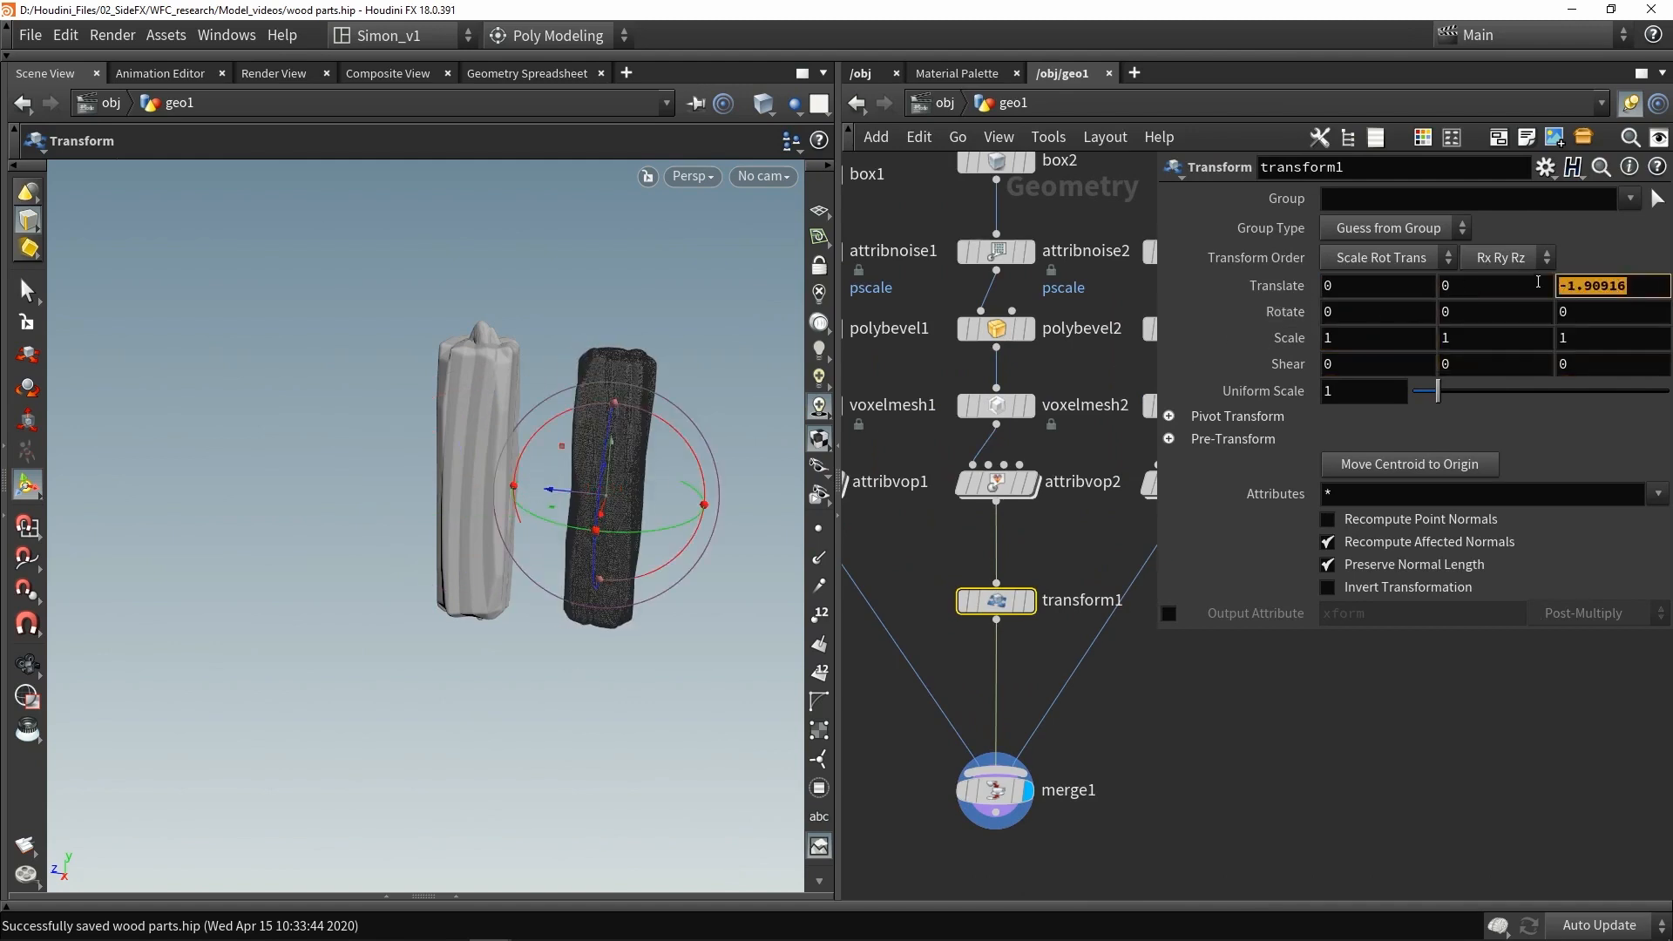
{"action": "type", "text": "1"}
{"action": "key", "text": "Return"}
- Duplicate the transform onto the attribvop3 branch and set its Z translation to 2
{"action": "middle_click_drag", "start_coordinate": [1034, 625], "coordinate": [927, 631]}
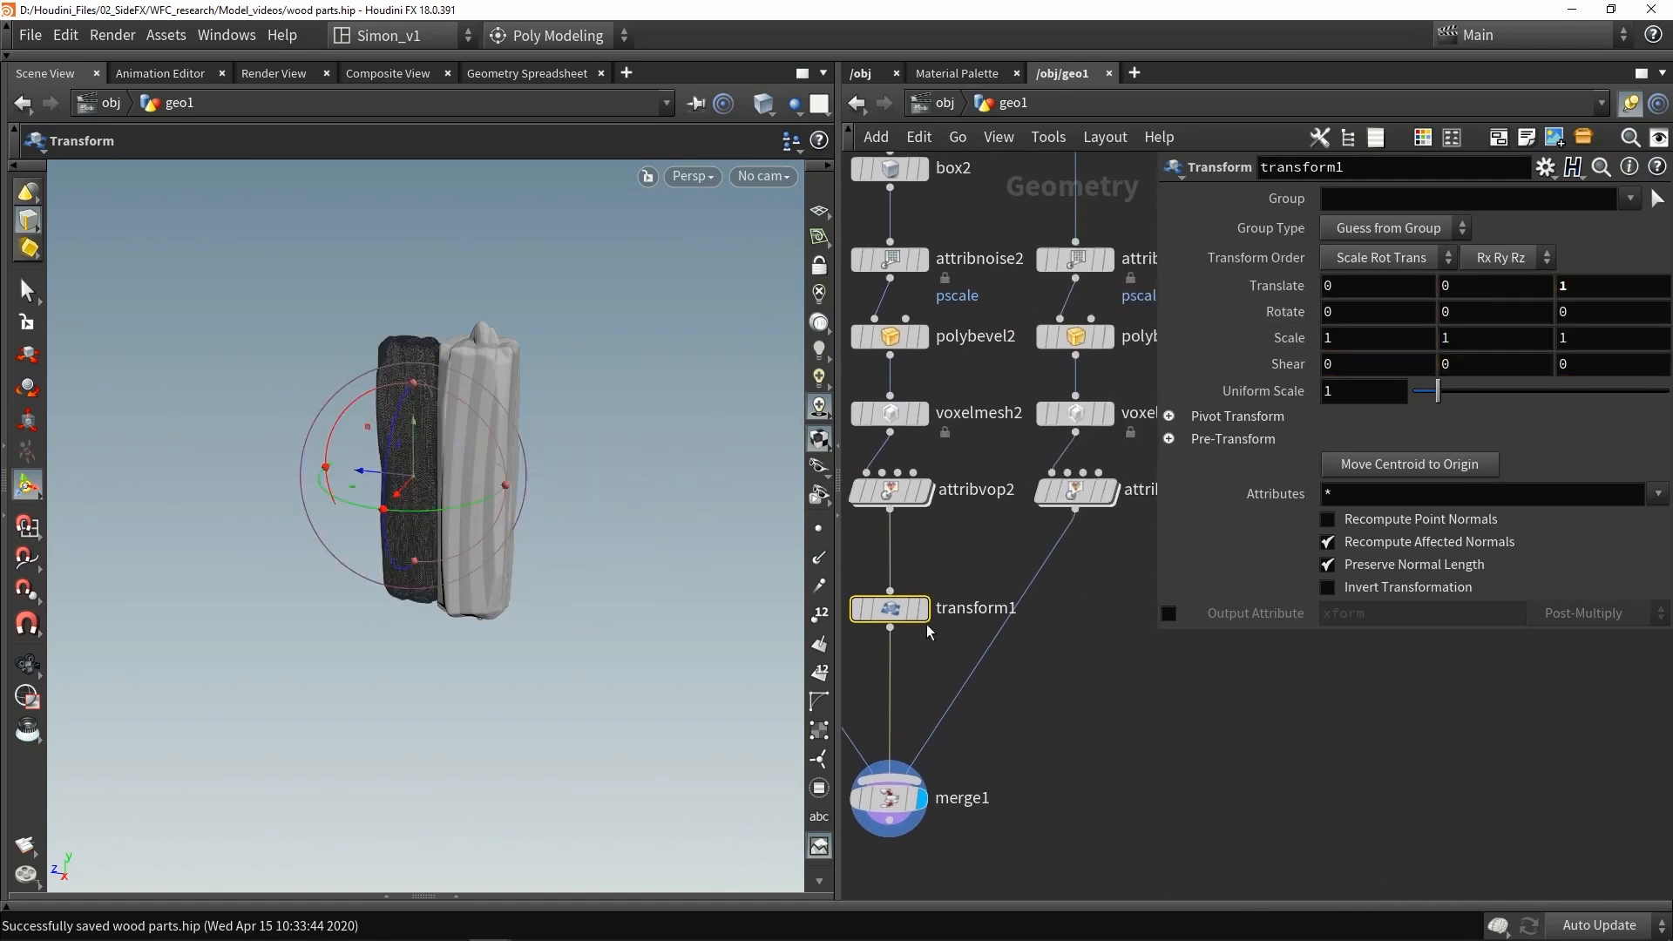
{"action": "left_click_drag", "start_coordinate": [924, 621], "coordinate": [1075, 621], "text": "alt"}
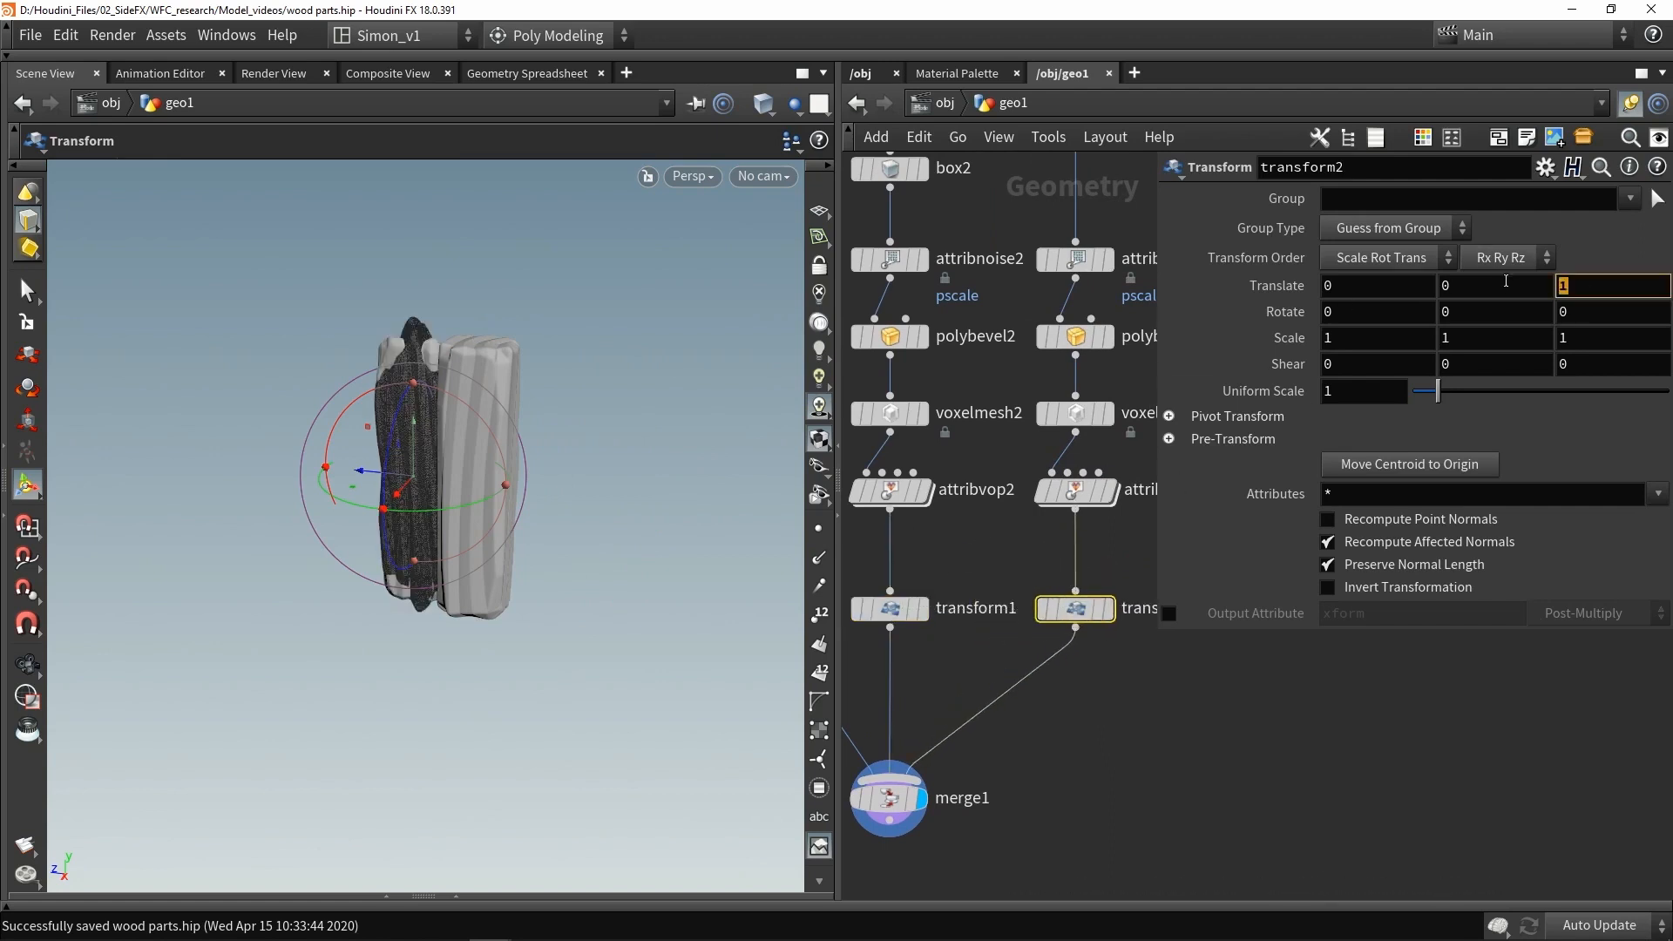
{"action": "type", "text": "2"}
{"action": "key", "text": "Return"}
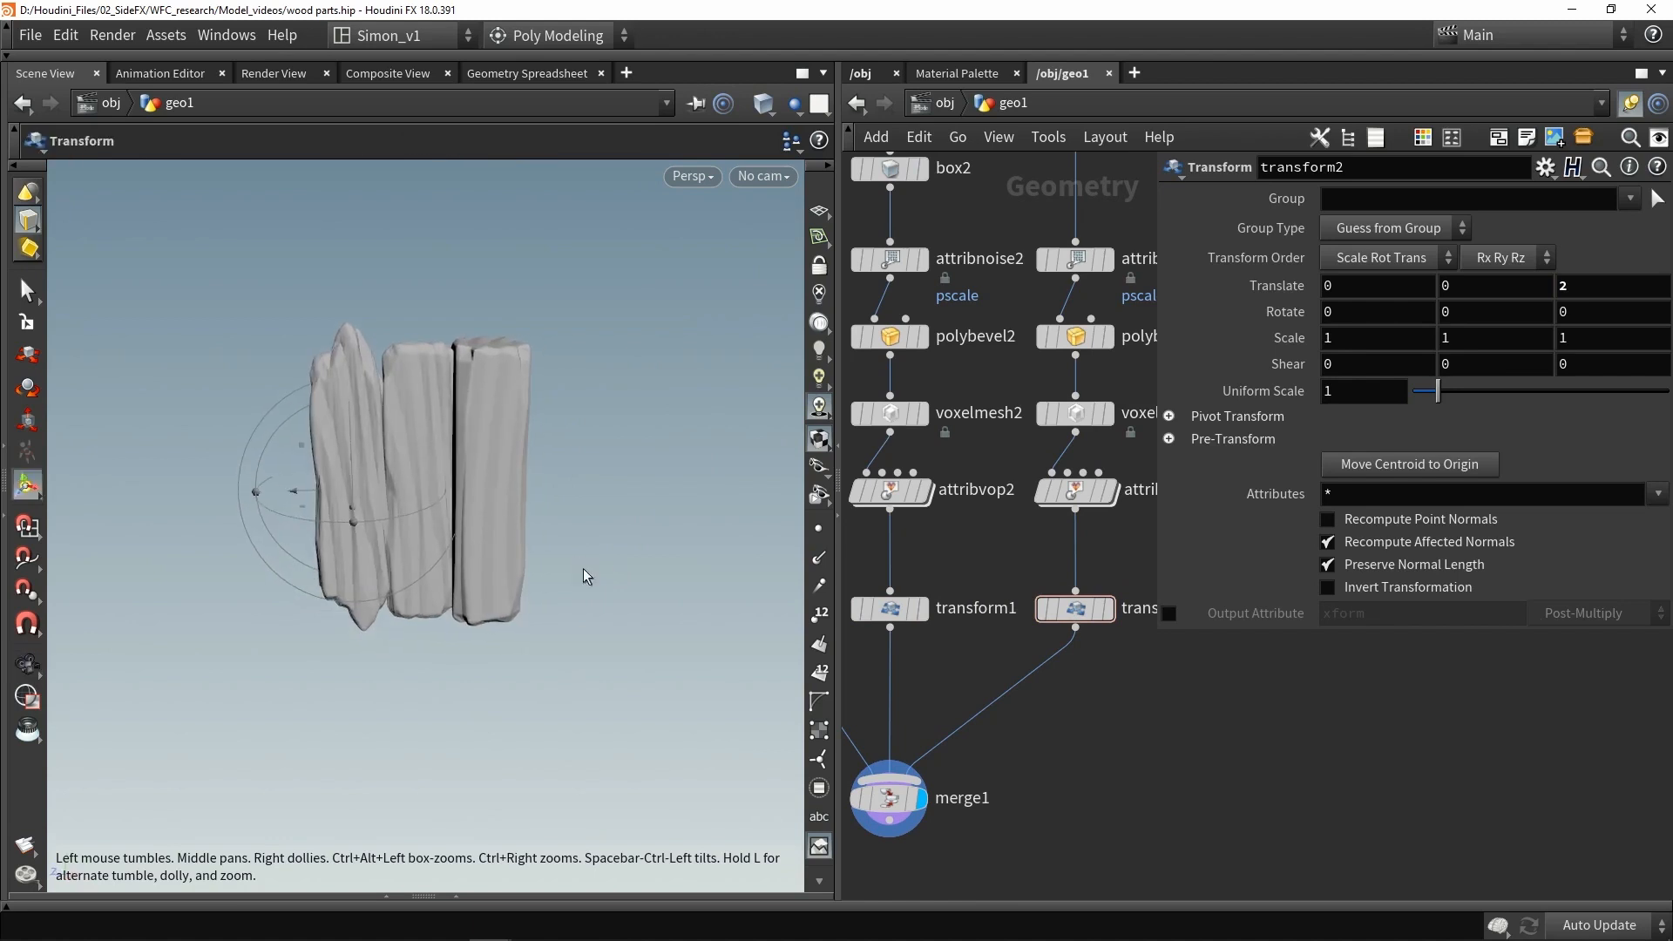
- Set transform2's Z translation to 4 to space the three posts evenly
{"action": "left_click", "coordinate": [897, 610]}
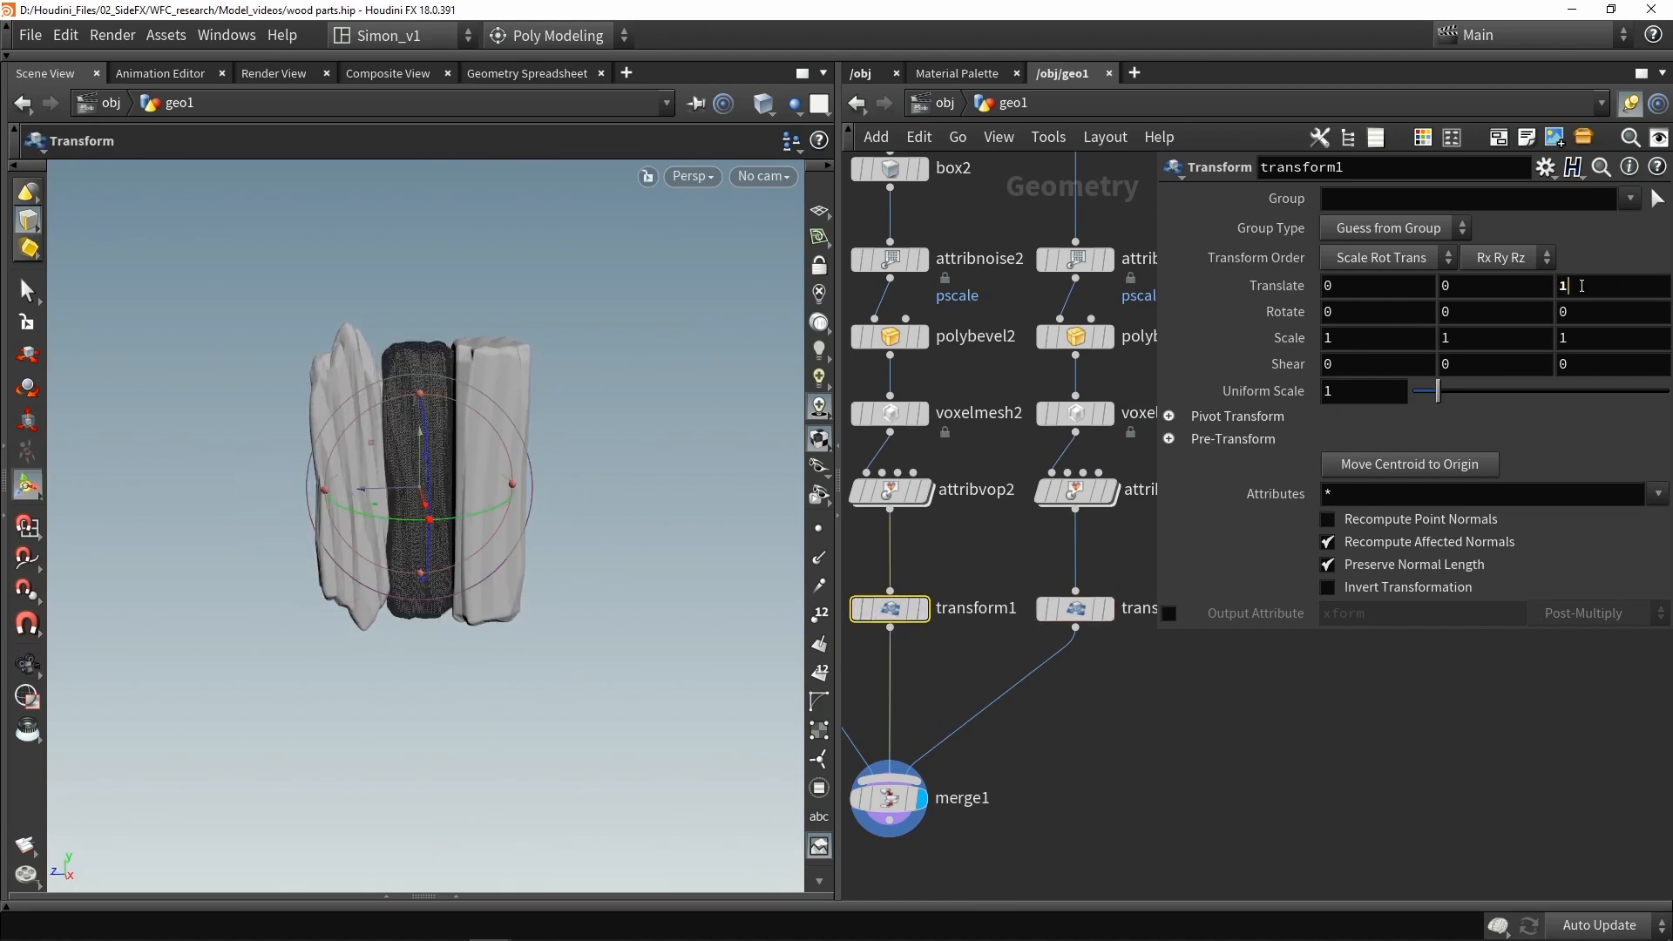
{"action": "left_click", "coordinate": [1075, 608]}
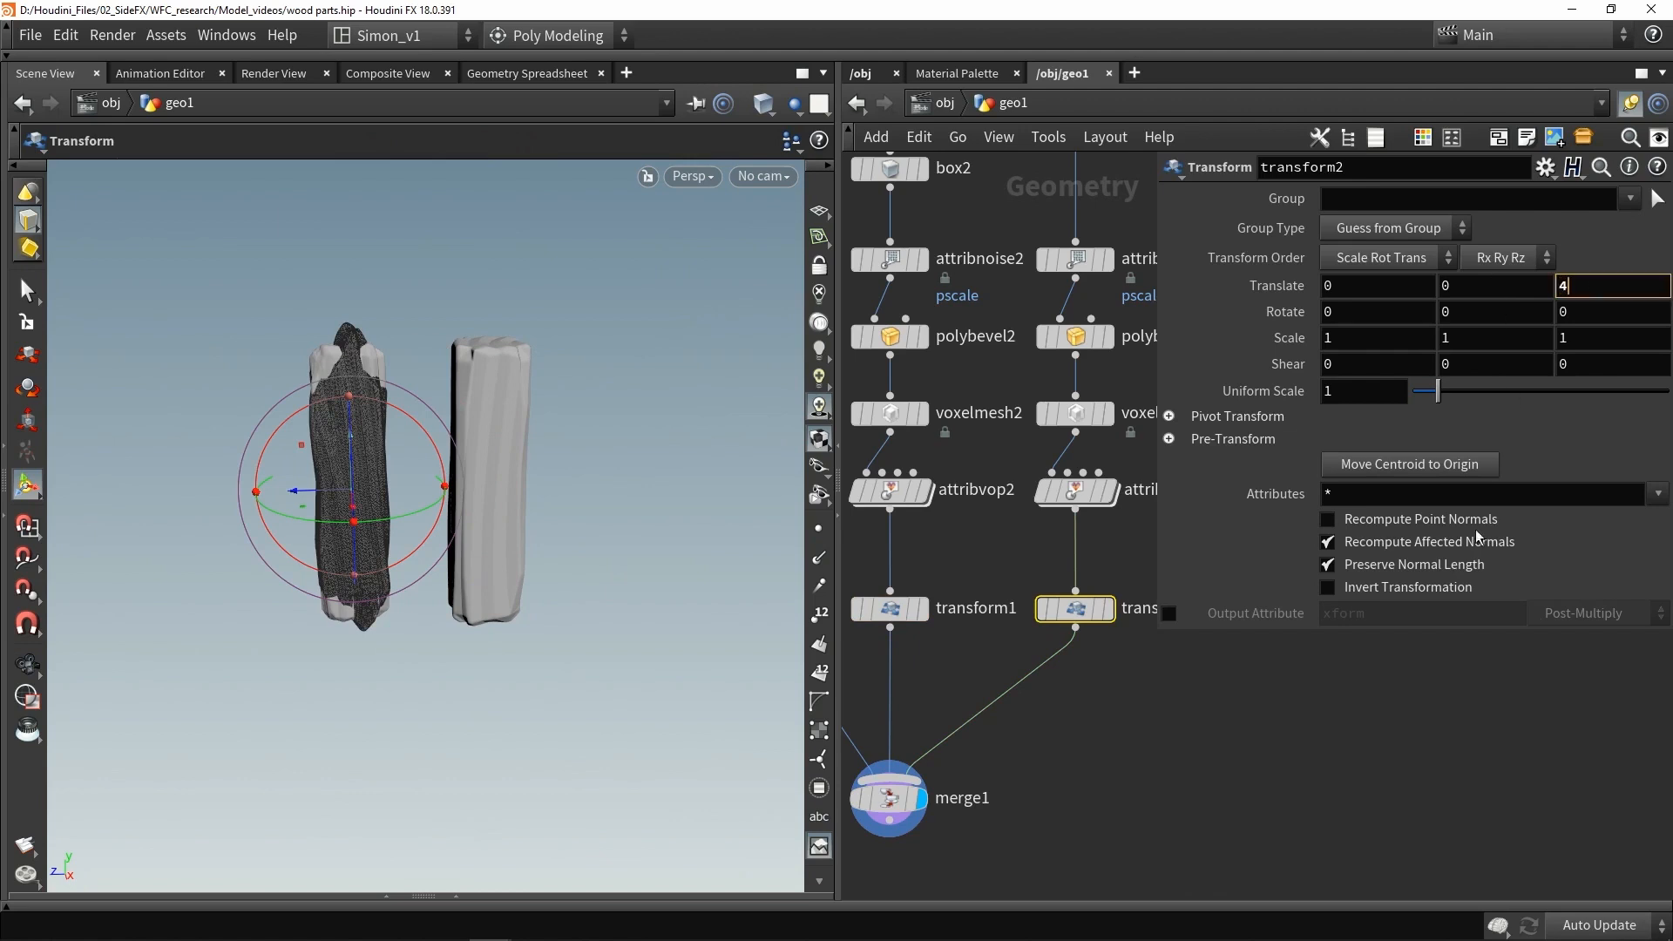
{"action": "left_click_drag", "start_coordinate": [436, 515], "coordinate": [453, 475], "text": "alt"}
{"action": "middle_click_drag", "start_coordinate": [453, 475], "coordinate": [571, 538], "text": "alt"}
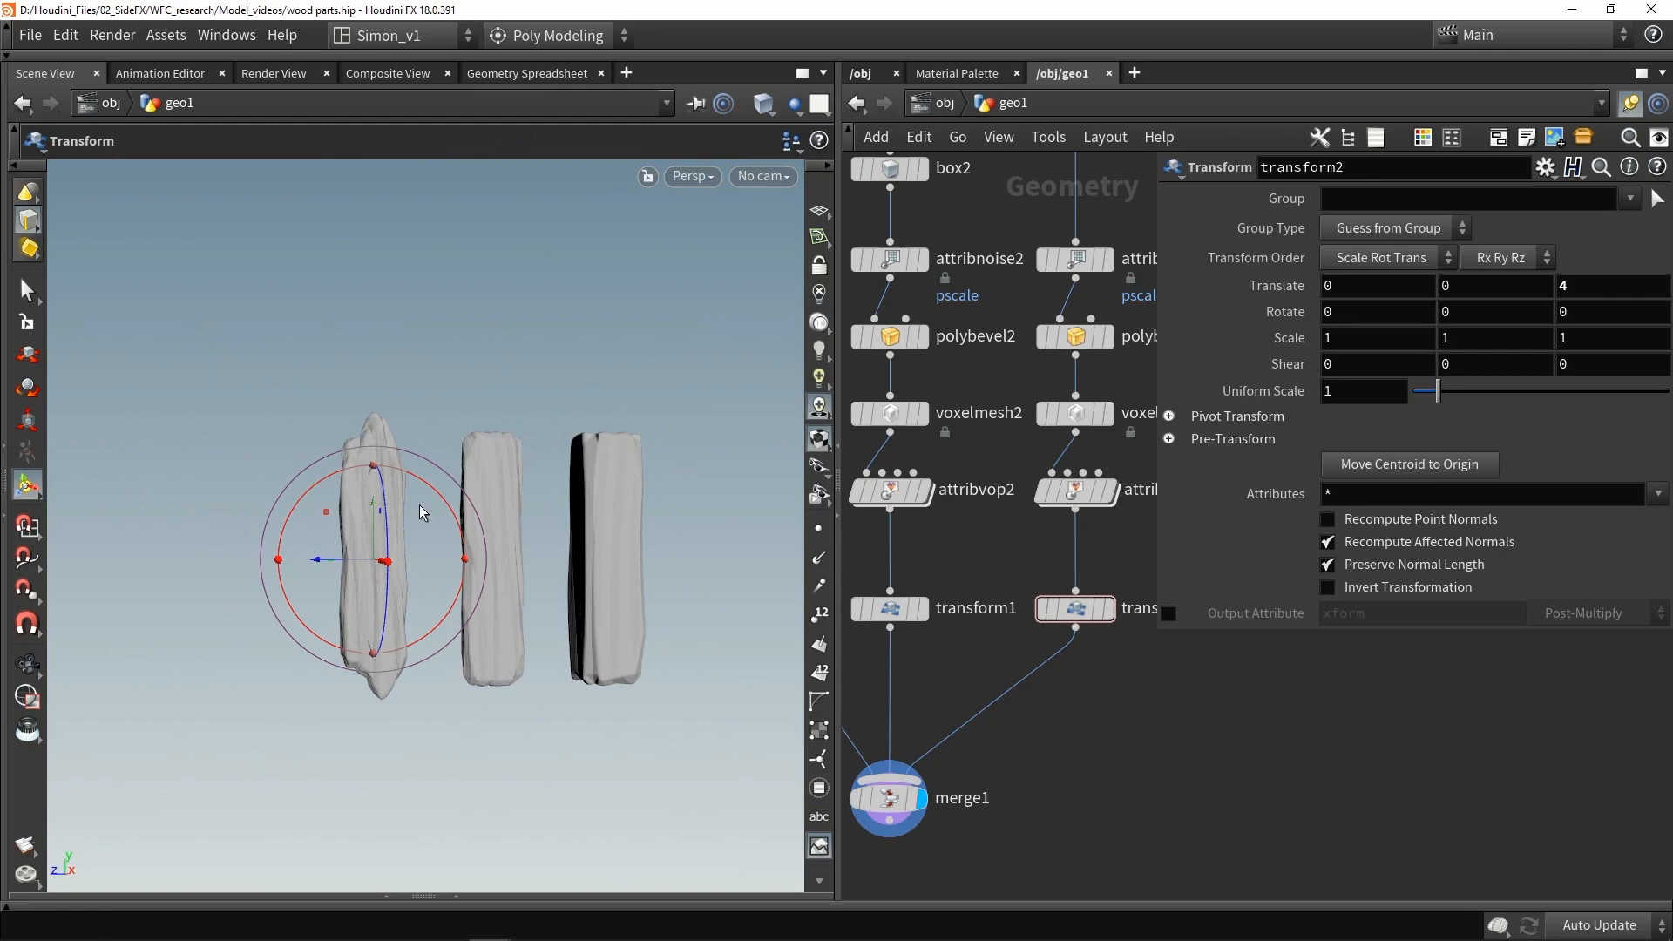
- Rename the merge node to wood
{"action": "double_click", "coordinate": [922, 656]}
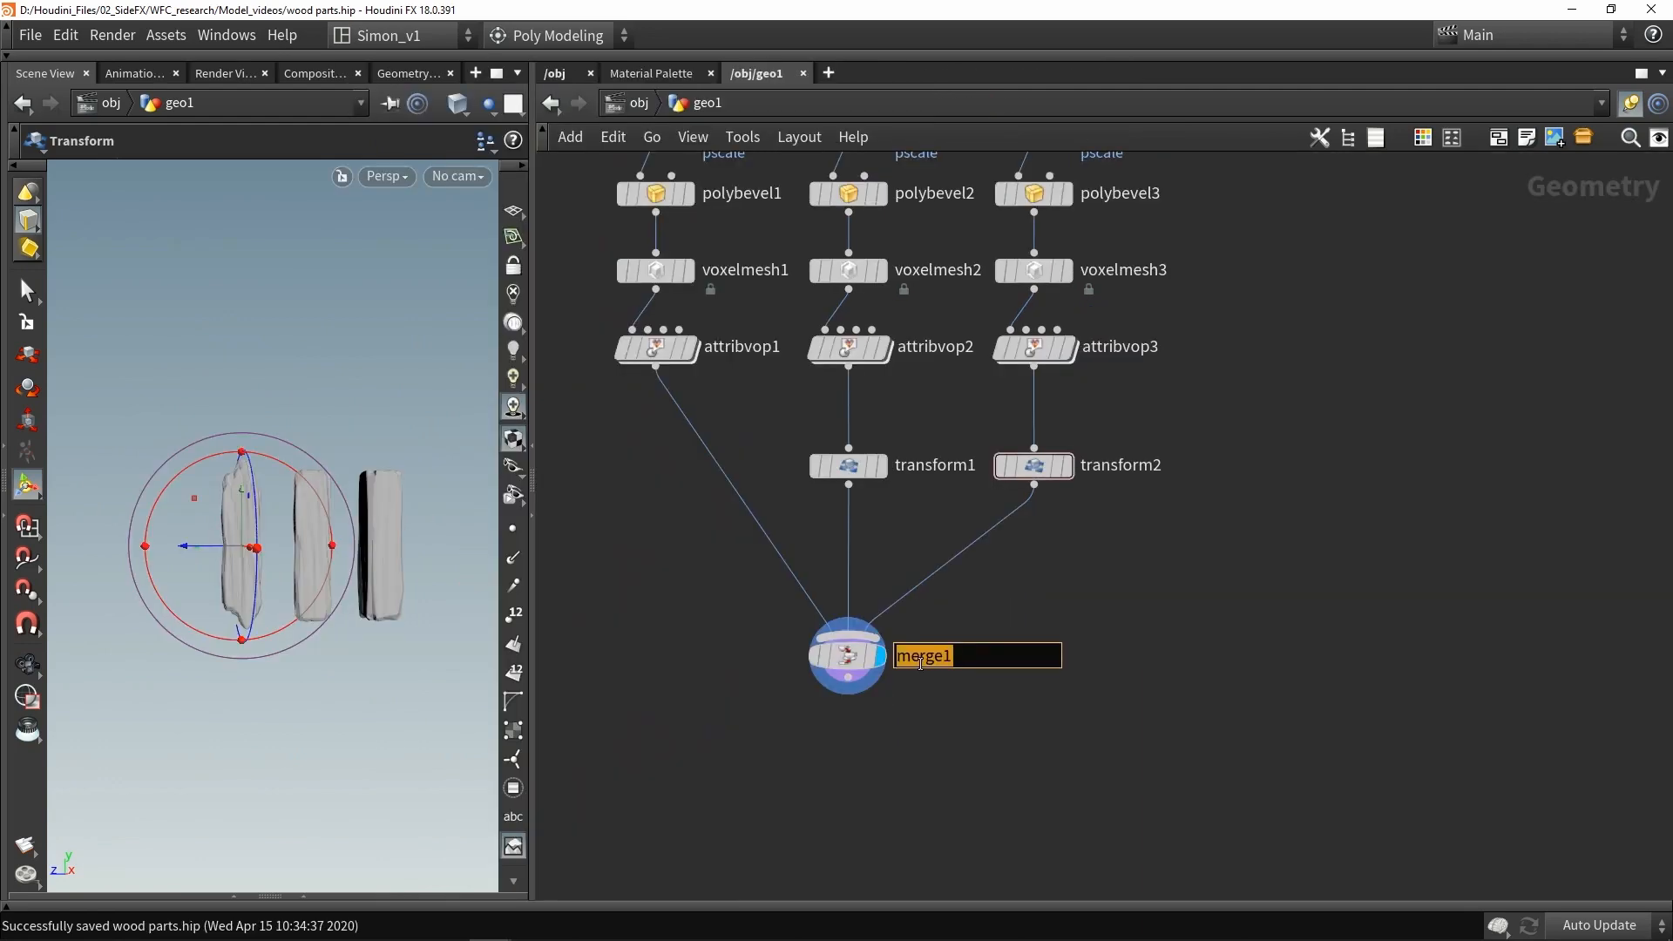
{"action": "type", "text": "W"}
{"action": "type", "text": "ood"}
{"action": "key", "text": "Return"}
- Copy the box1, attribnoise1 and polybevel1 node chain and paste it as a new separate branch
{"action": "key", "text": "h"}
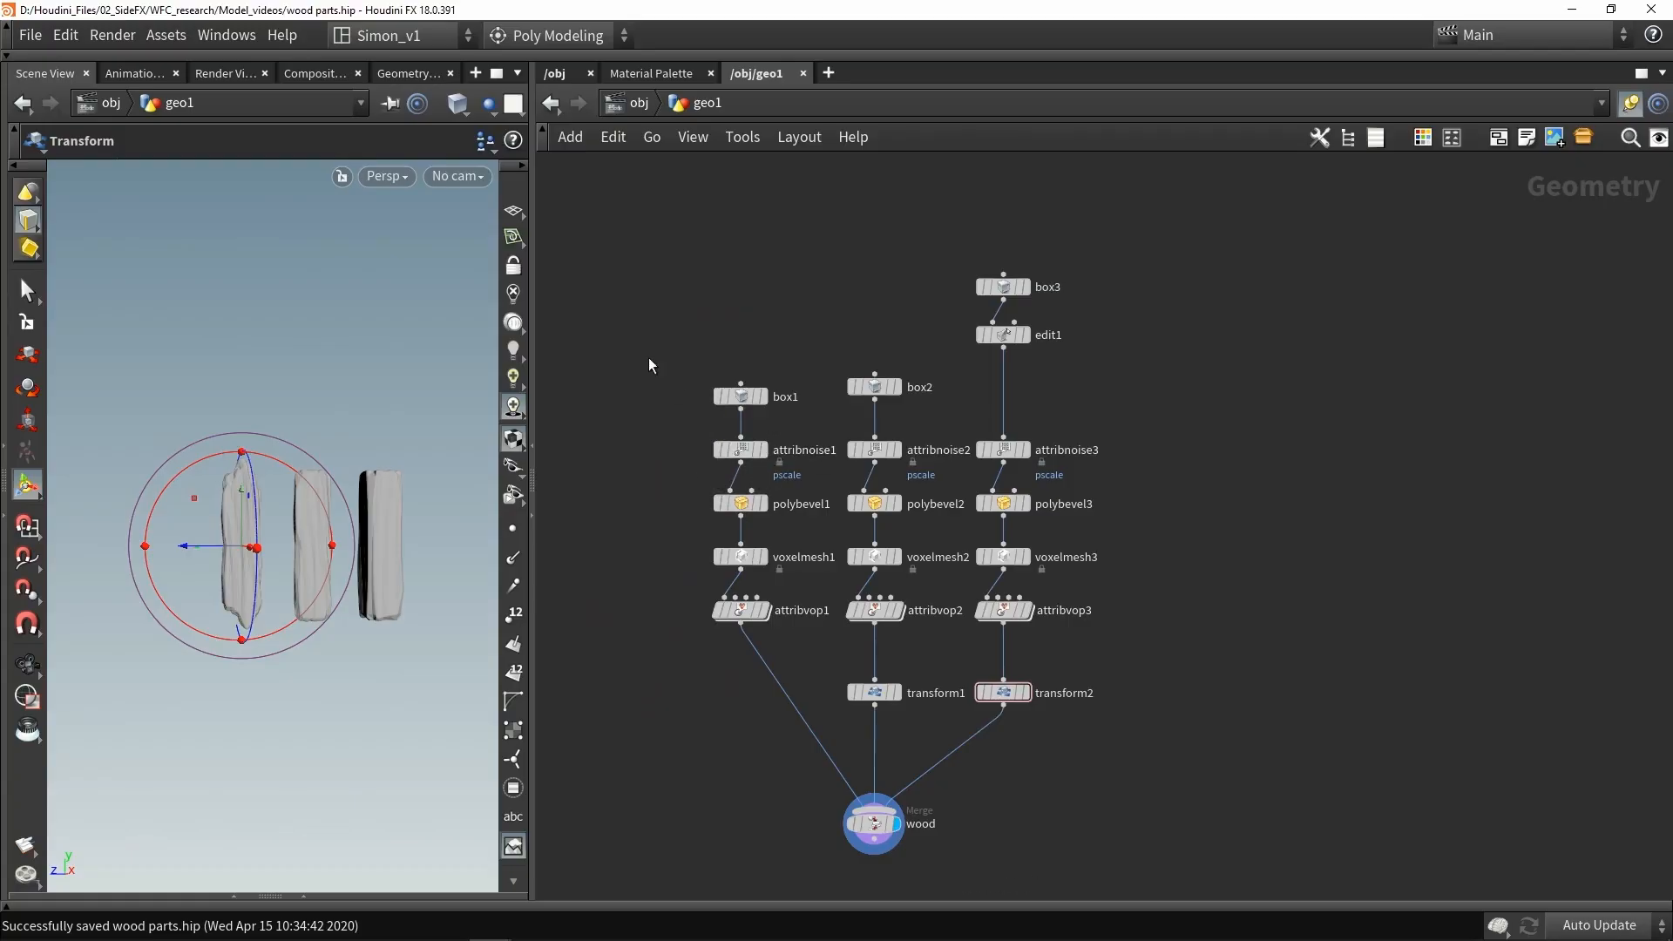
{"action": "left_click_drag", "start_coordinate": [635, 329], "coordinate": [783, 515]}
{"action": "key", "text": "ctrl+c"}
{"action": "key", "text": "ctrl+v"}
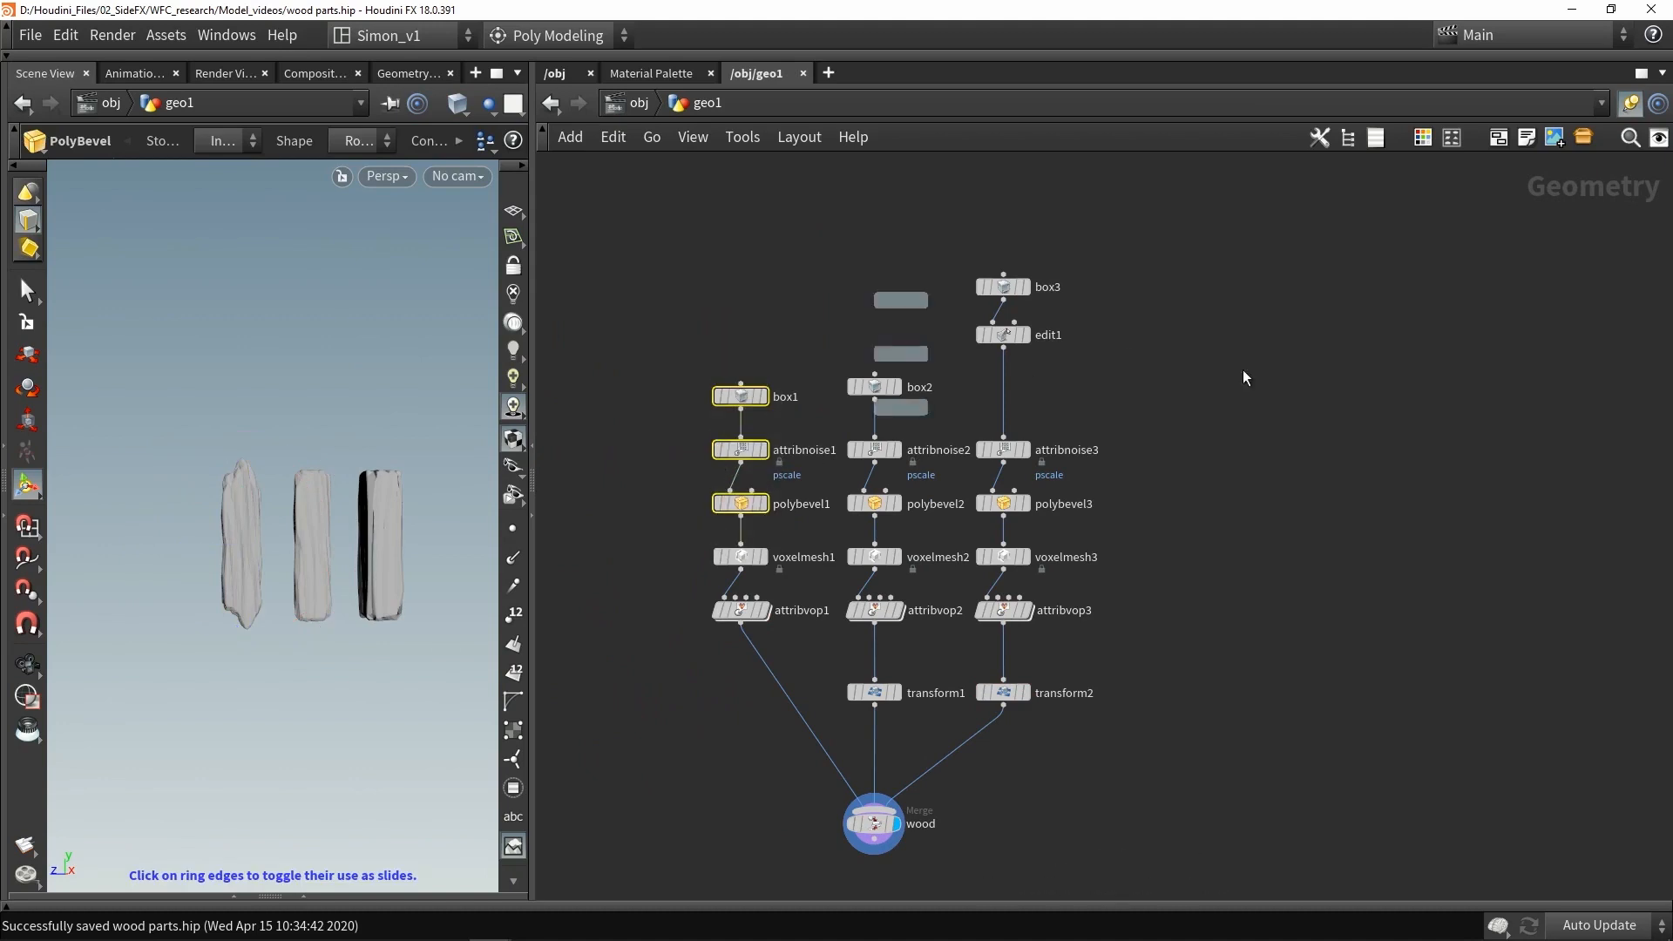
{"action": "left_click", "coordinate": [1433, 468]}
{"action": "scroll", "coordinate": [1432, 471], "scroll_direction": "up", "scroll_amount": 2}
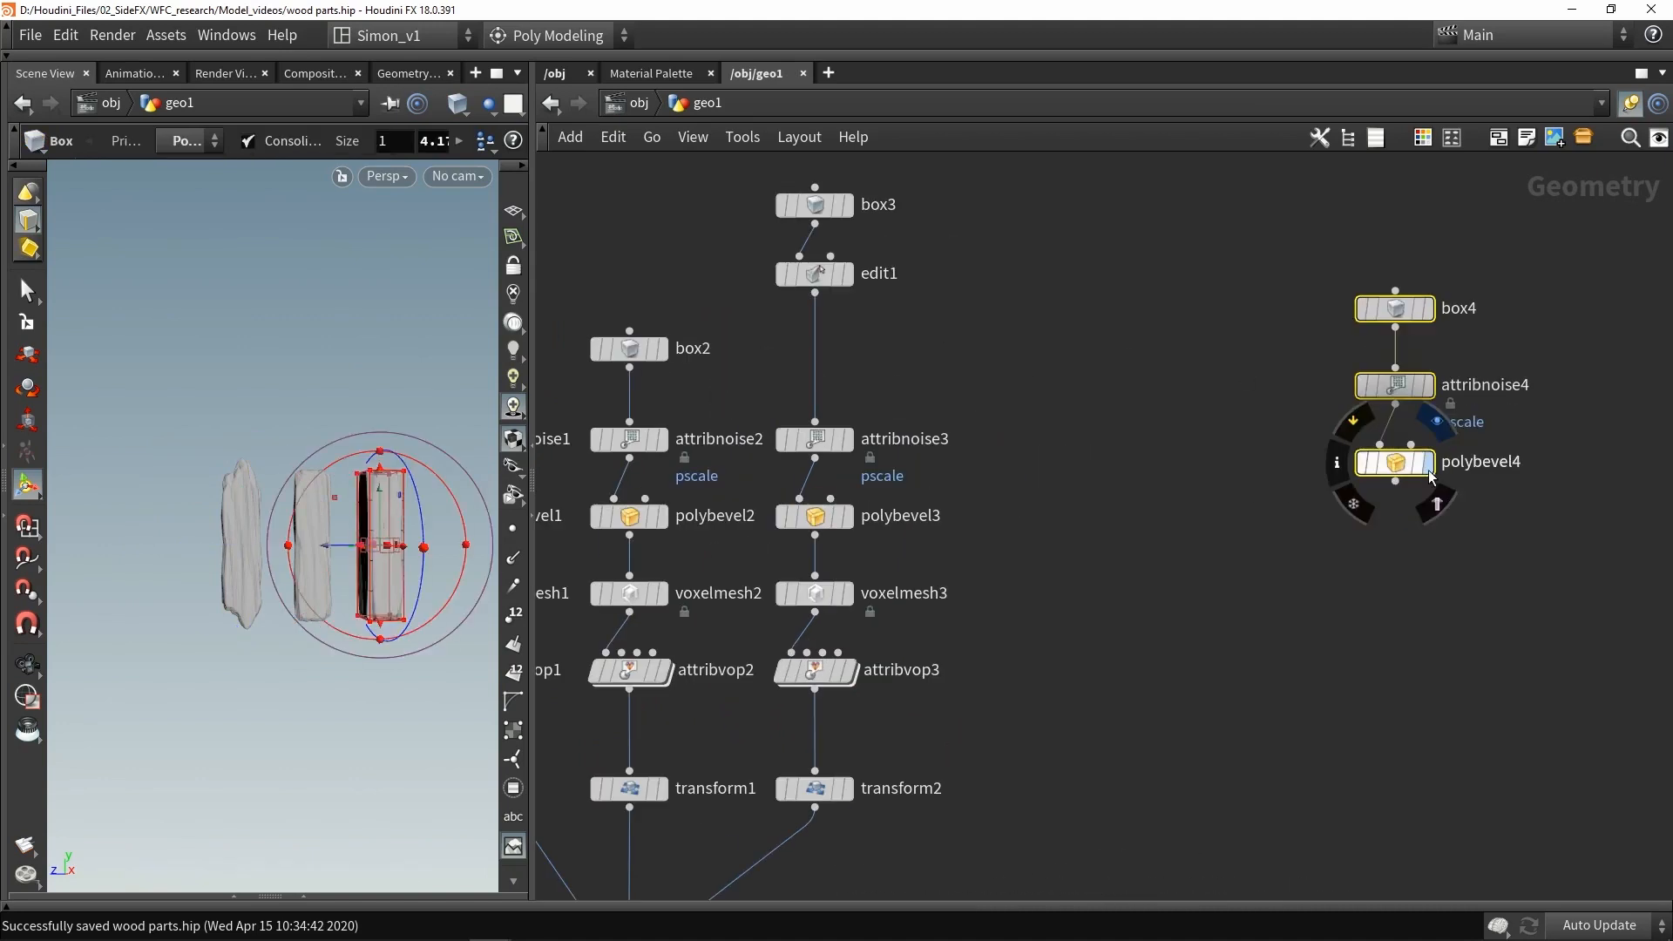
- Set box4's Y size to 1 to make a cube and reduce its axis divisions to 5
{"action": "left_click", "coordinate": [1427, 462]}
{"action": "key", "text": "space+g"}
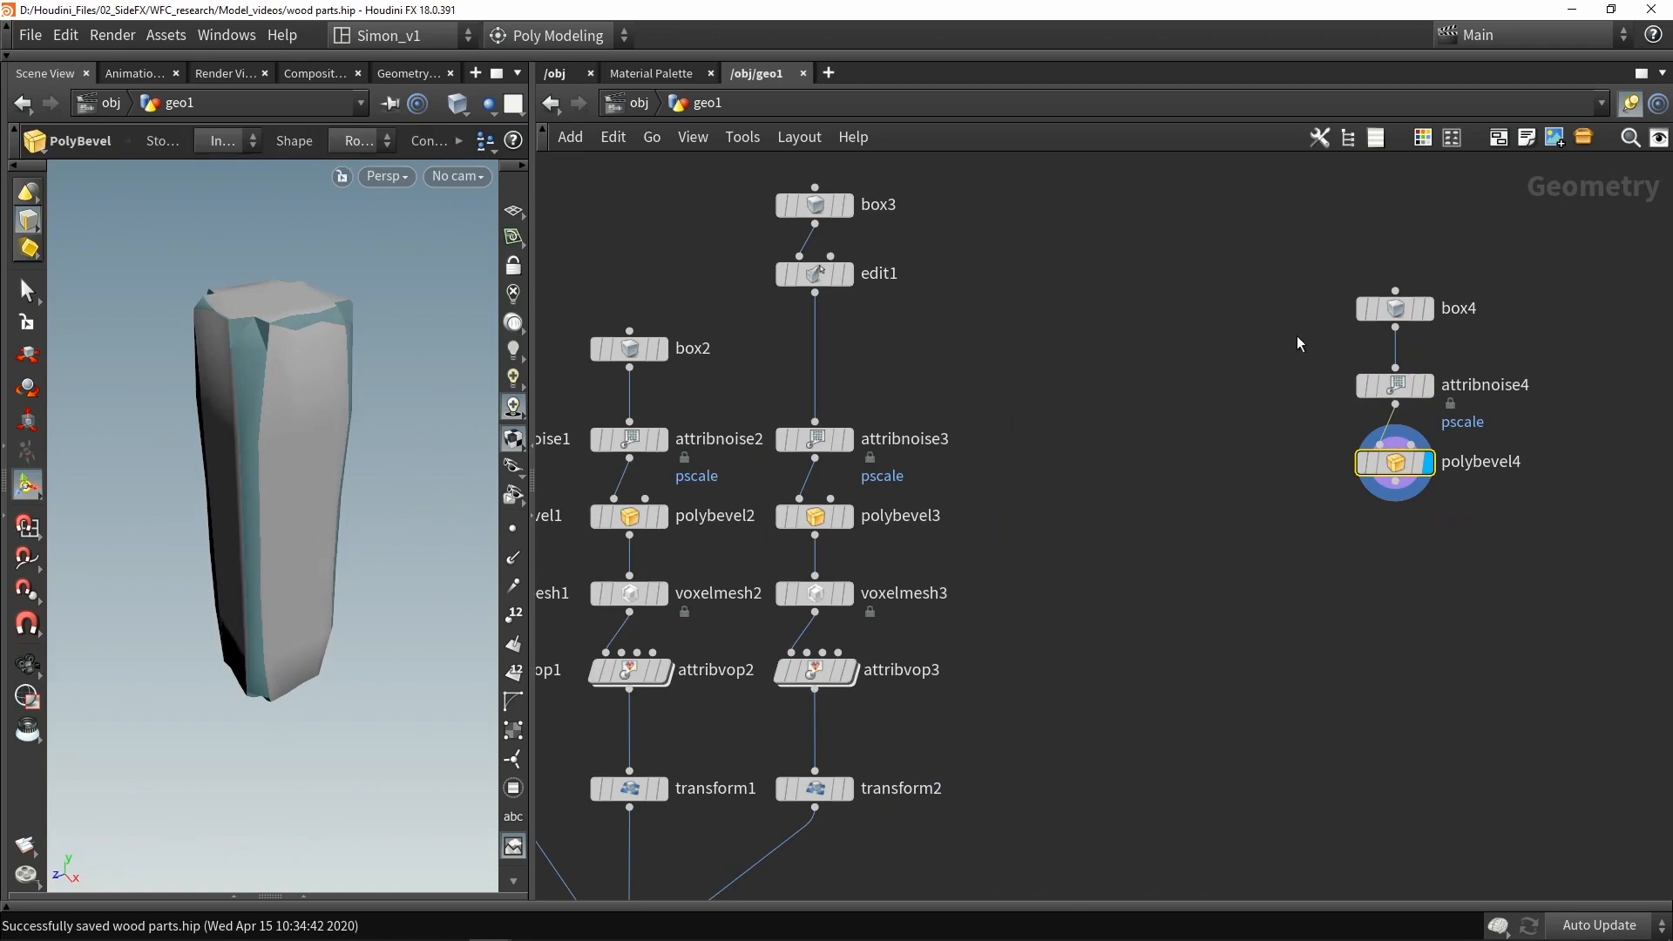
{"action": "left_click", "coordinate": [1389, 301]}
{"action": "key", "text": "p"}
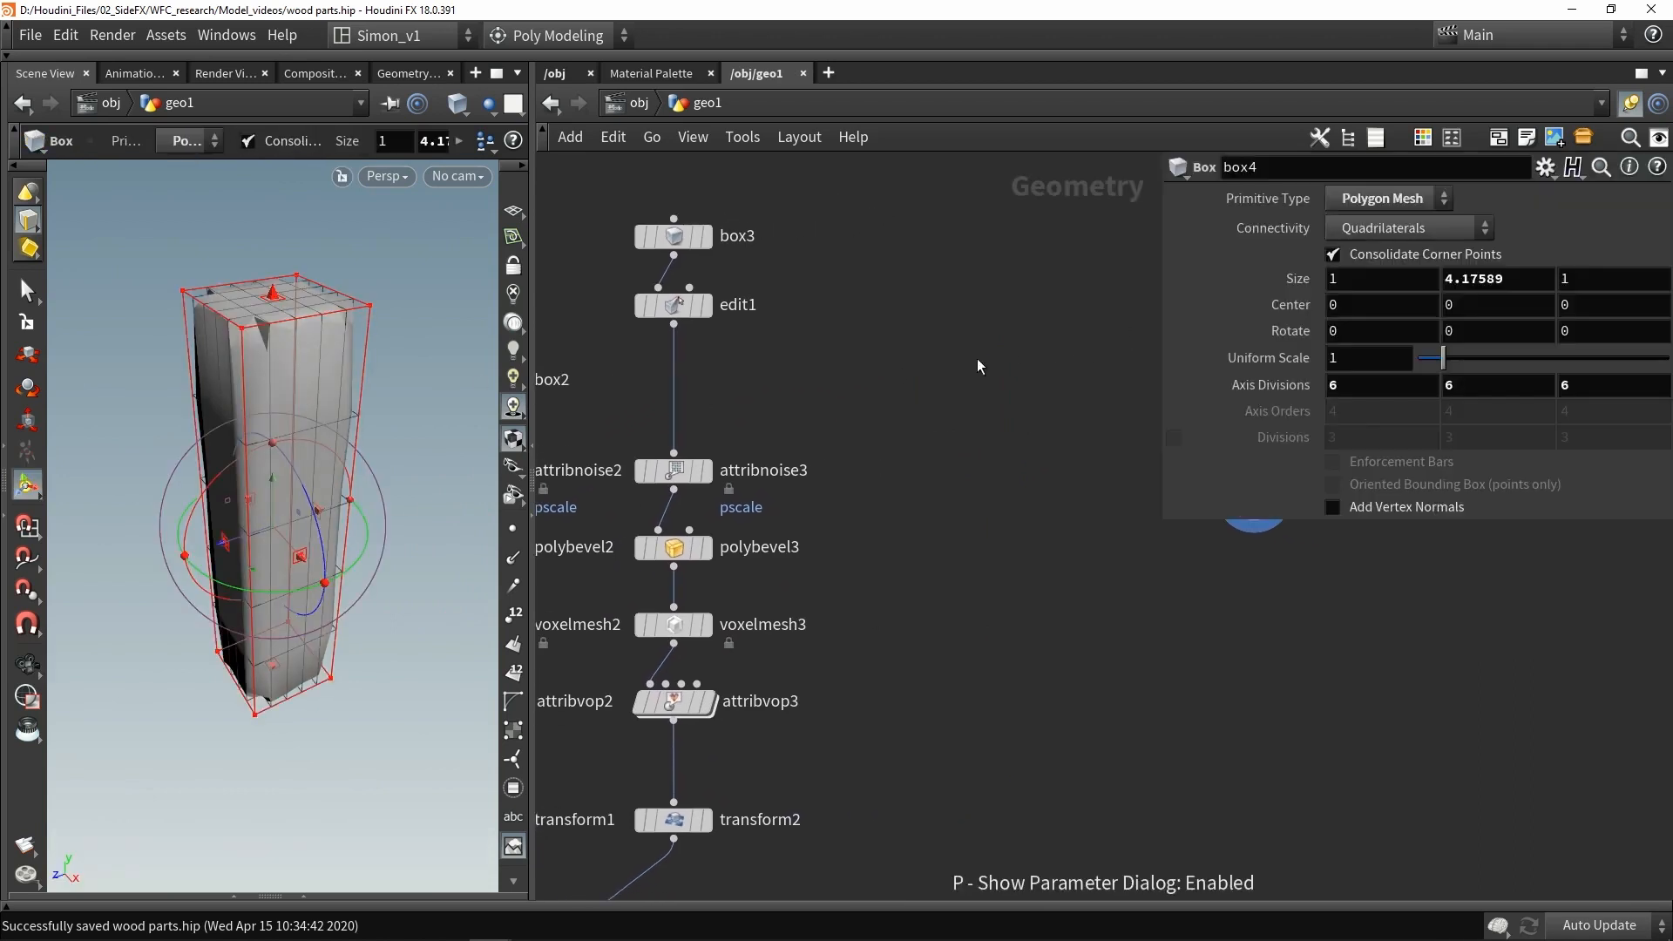
{"action": "double_click", "coordinate": [1522, 274]}
{"action": "type", "text": "1"}
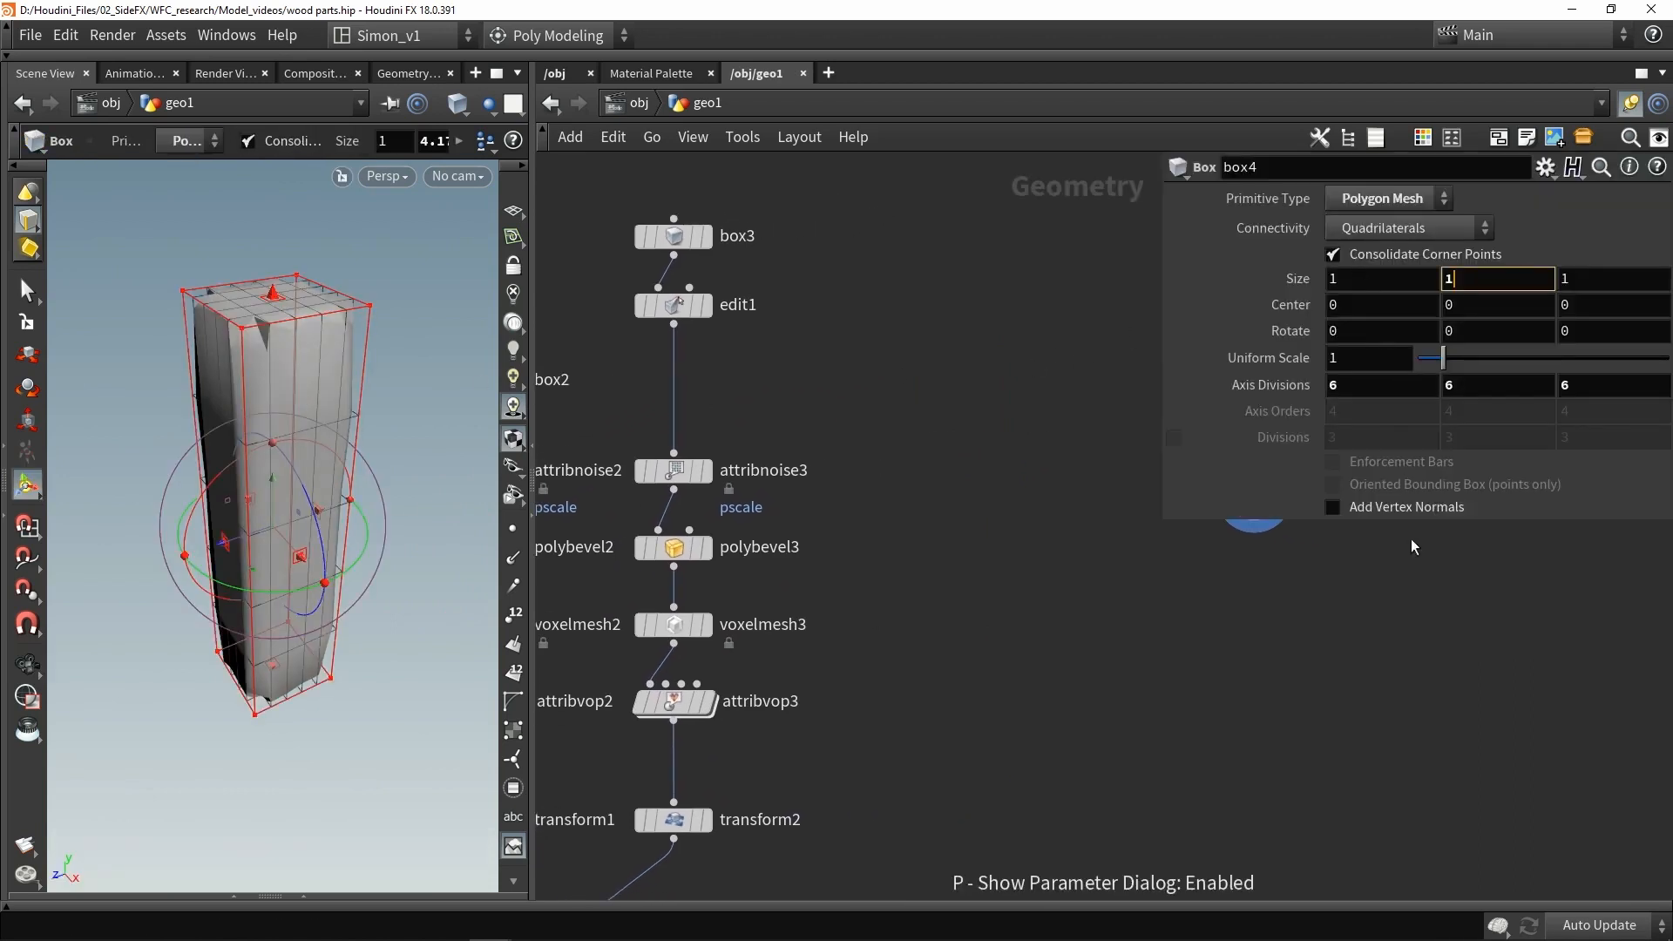
{"action": "key", "text": "Return"}
{"action": "key", "text": "Escape"}
{"action": "left_click_drag", "start_coordinate": [346, 371], "coordinate": [314, 376]}
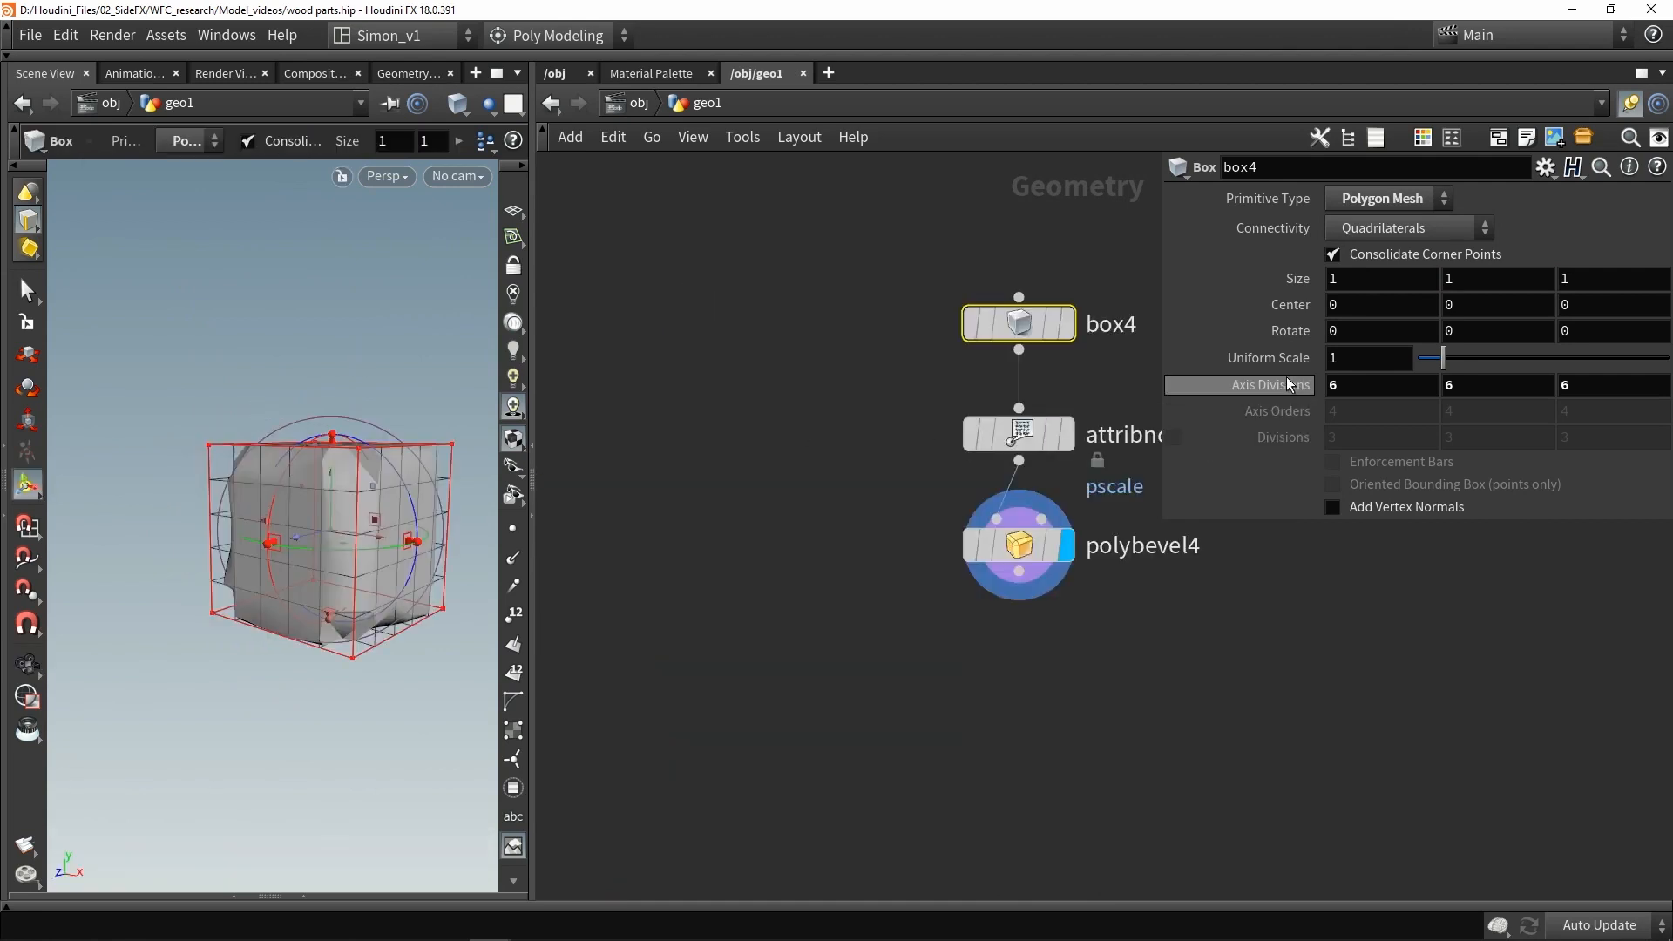
{"action": "middle_click_drag", "start_coordinate": [1288, 384], "coordinate": [1256, 386]}
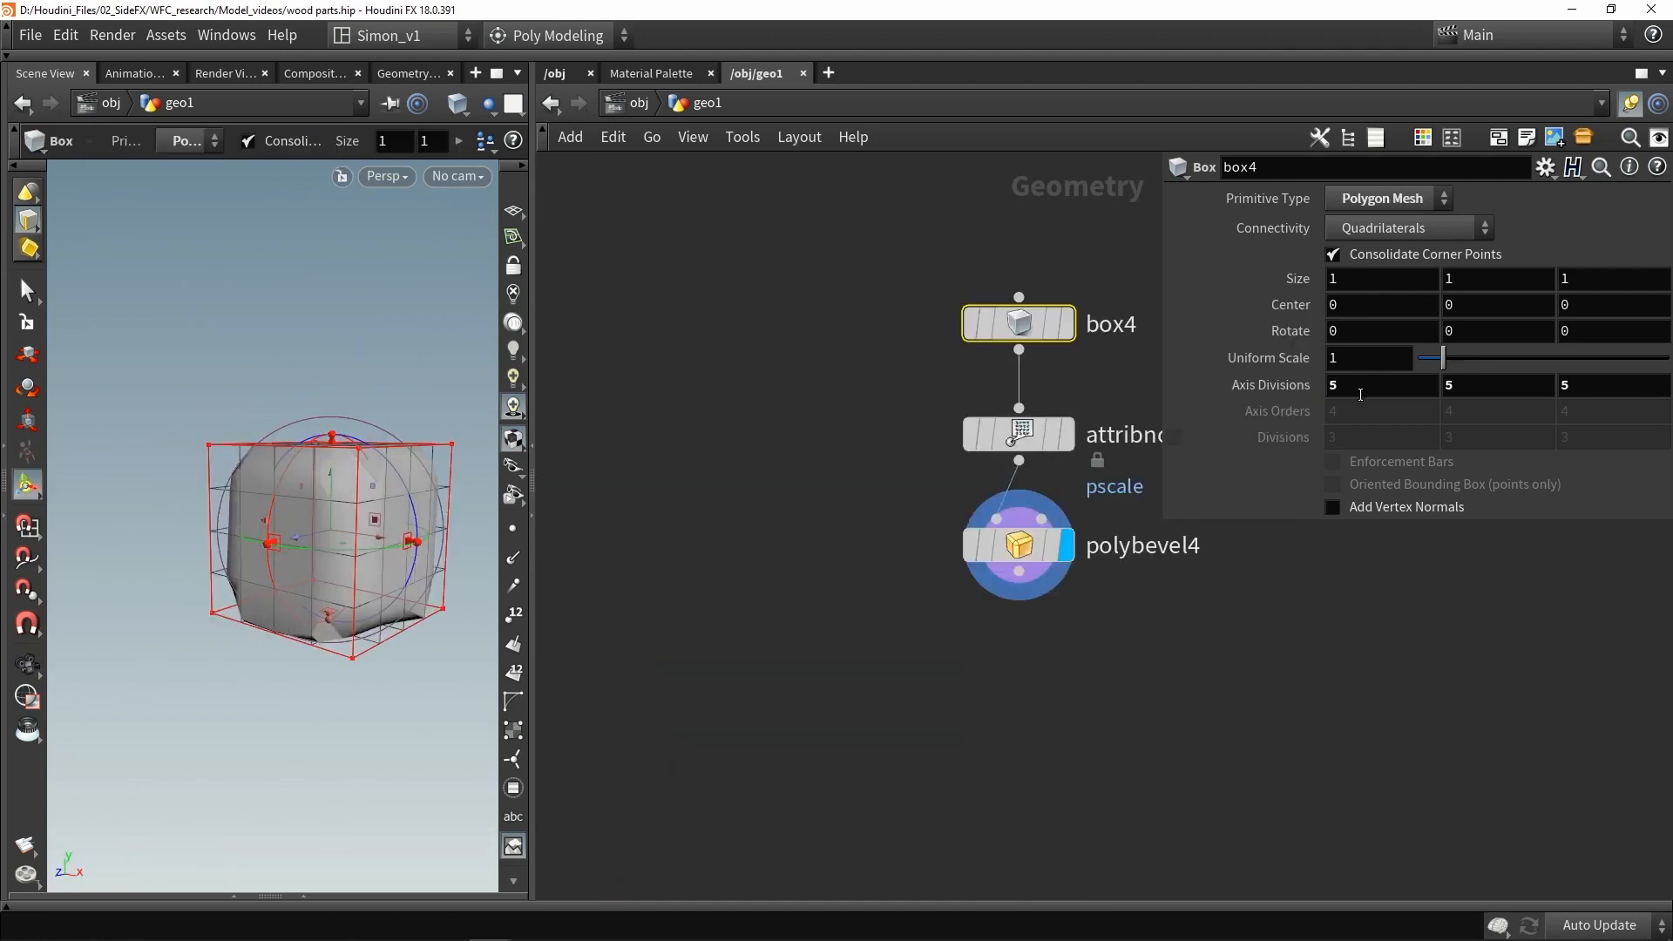
- Lower polybevel4's bevel distance to 0.133
{"action": "left_click", "coordinate": [1032, 545]}
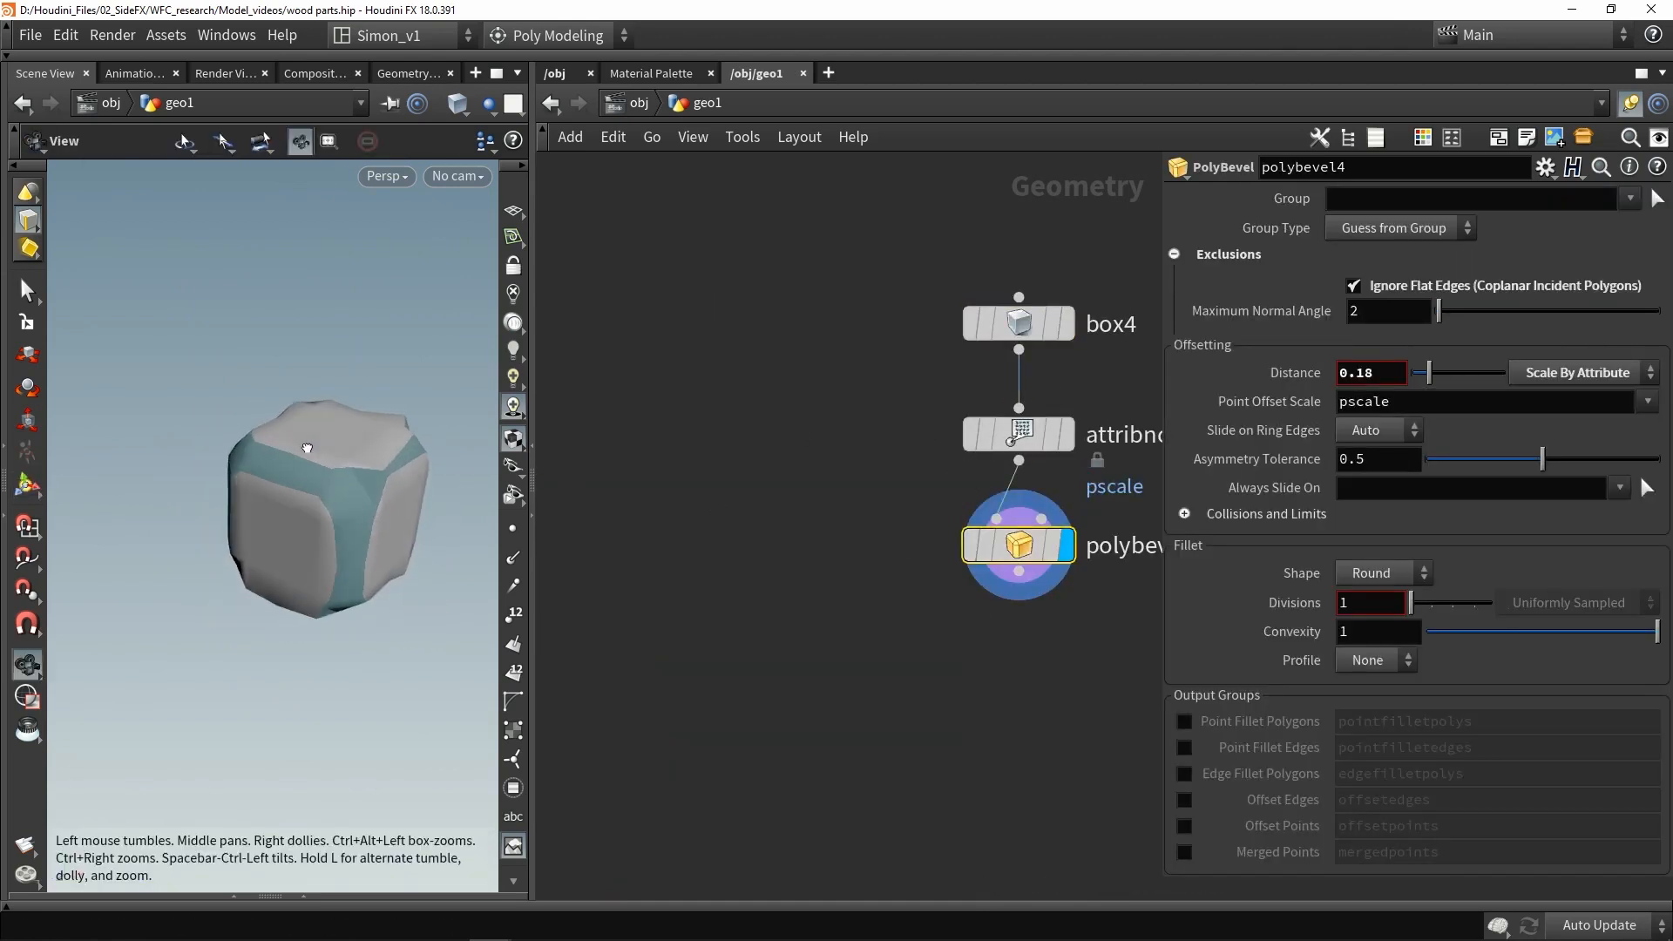
{"action": "mouse_move", "coordinate": [1430, 373]}
{"action": "left_mouse_down"}
{"action": "mouse_move", "coordinate": [1457, 373]}
{"action": "mouse_move", "coordinate": [1421, 373]}
{"action": "mouse_move", "coordinate": [1434, 375]}
{"action": "left_mouse_up"}
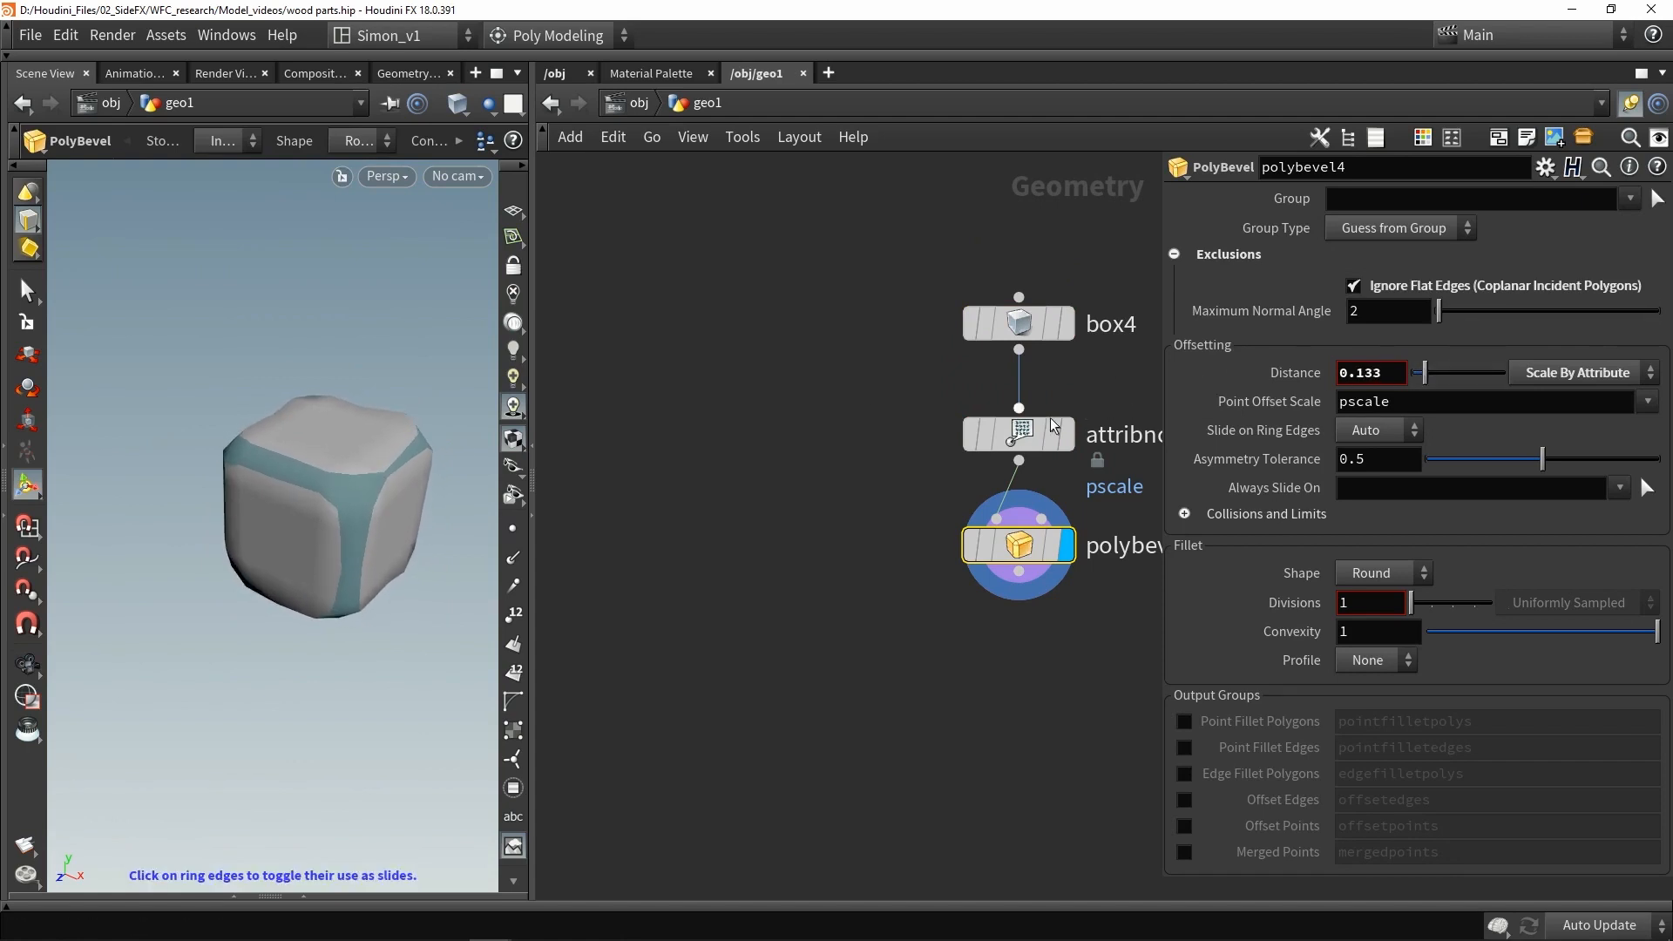
- Increase attribnoise4's noise element size to 1.07
{"action": "left_click", "coordinate": [1022, 435]}
{"action": "scroll", "coordinate": [1417, 624], "scroll_direction": "down", "scroll_amount": 3}
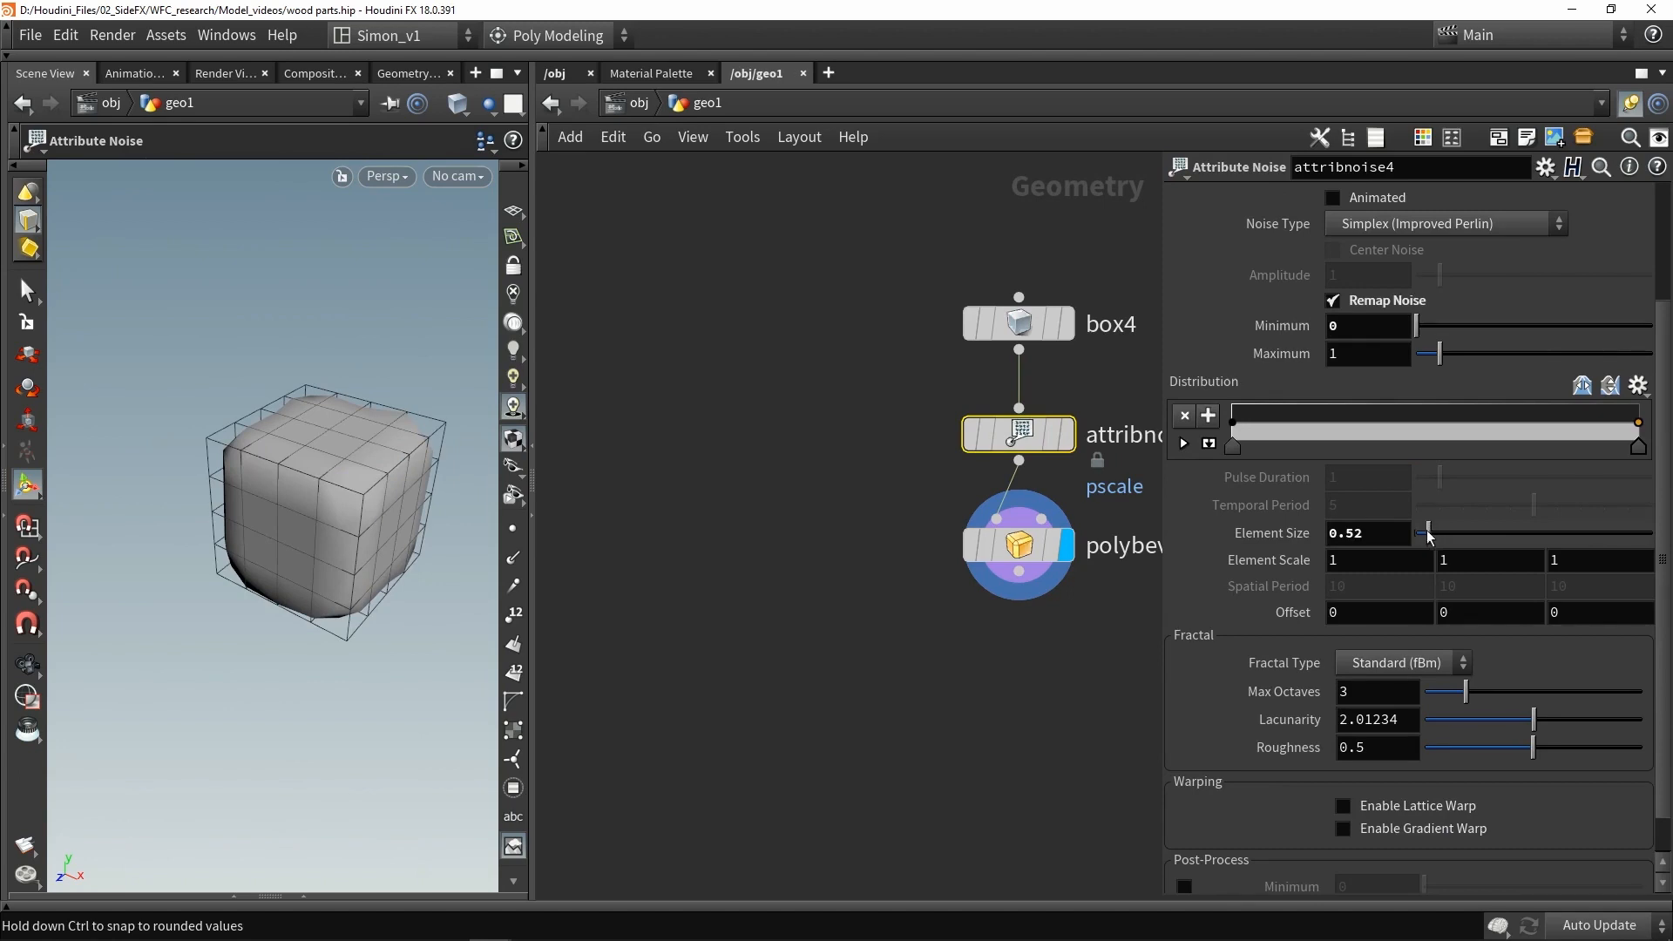
{"action": "left_click_drag", "start_coordinate": [1429, 536], "coordinate": [1440, 536]}
{"action": "key", "text": "Escape"}
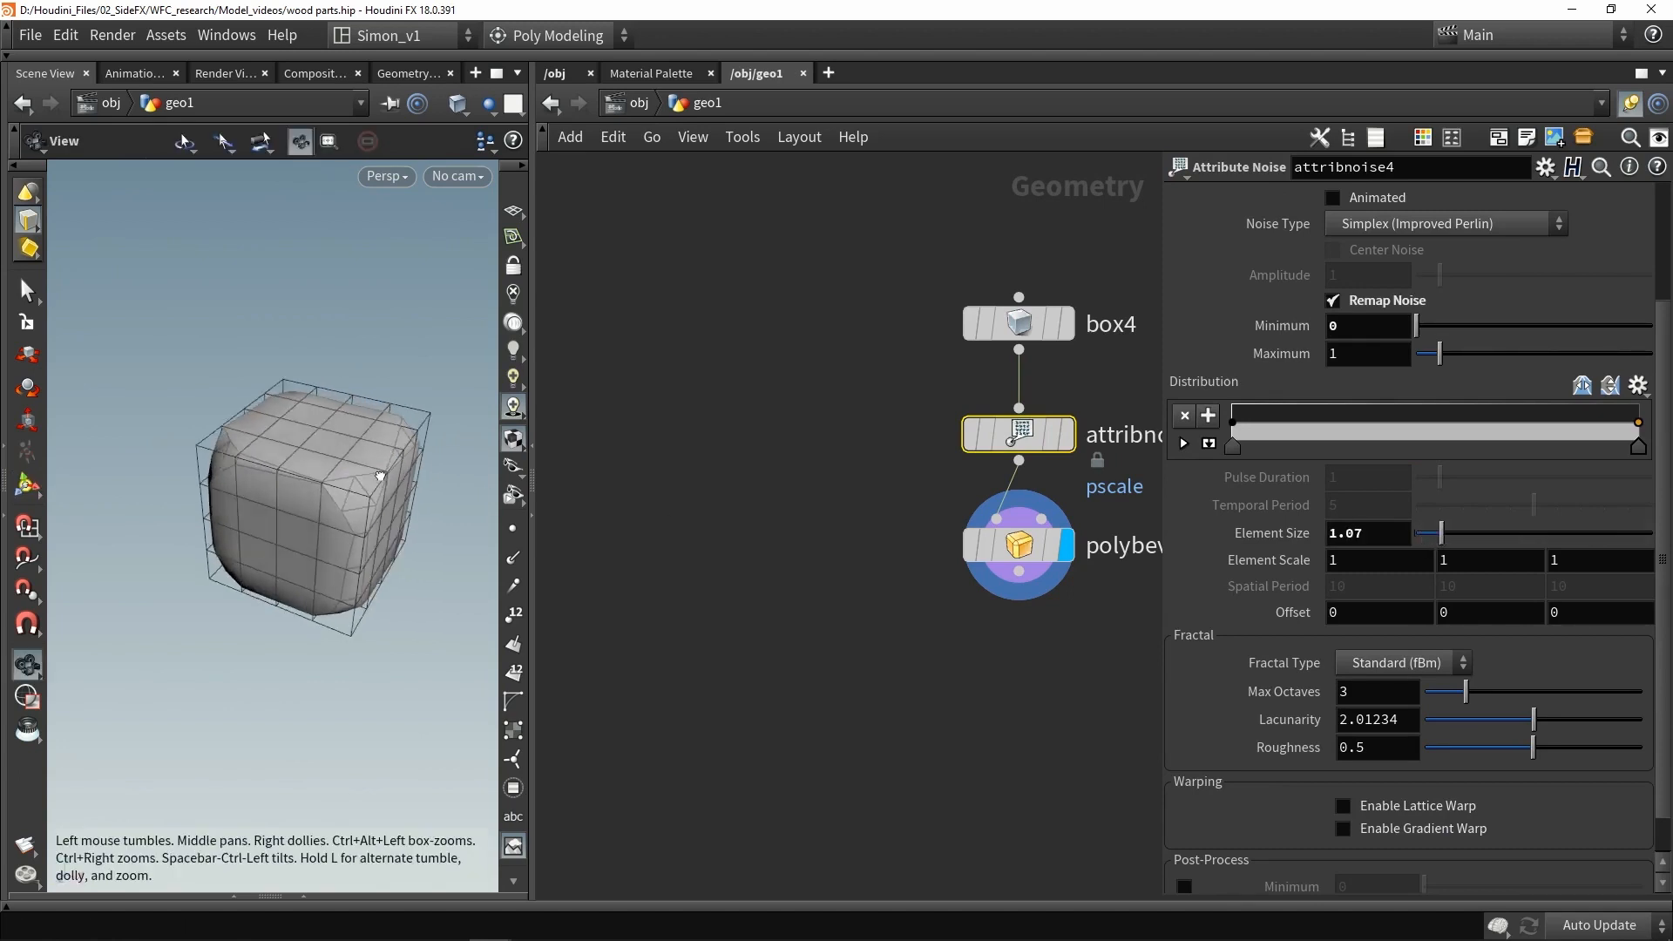
{"action": "left_click_drag", "start_coordinate": [380, 477], "coordinate": [402, 428]}
{"action": "key", "text": "Return"}
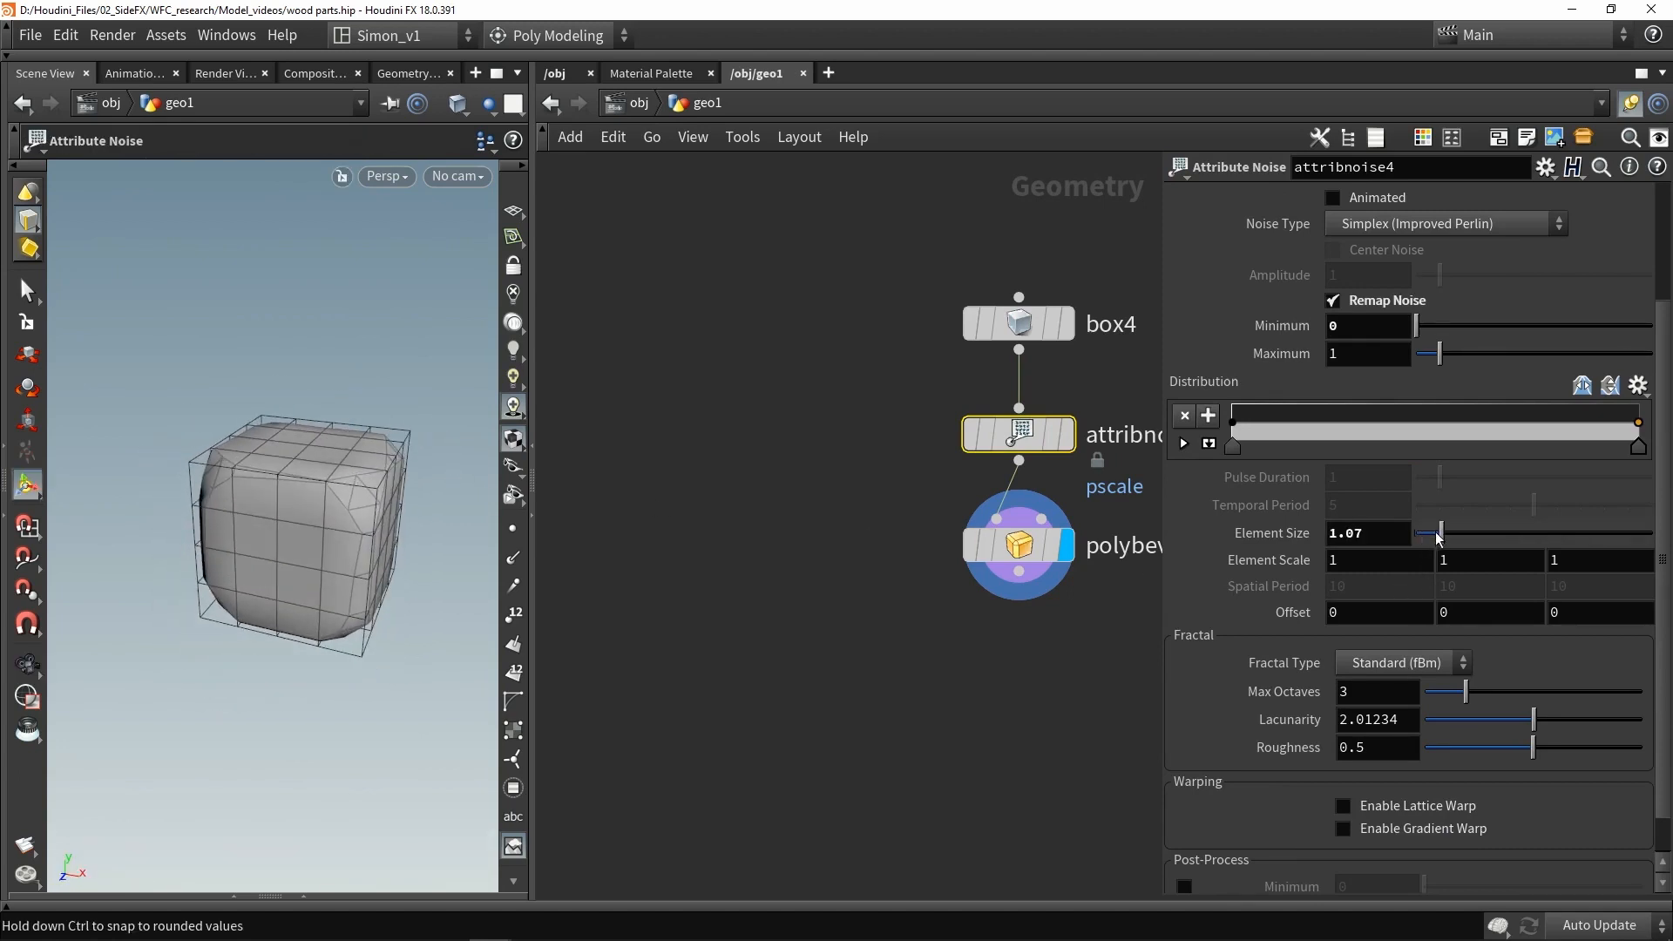
{"action": "left_click_drag", "start_coordinate": [1437, 539], "coordinate": [1435, 537]}
- Save the scene file
{"action": "left_click_drag", "start_coordinate": [309, 417], "coordinate": [226, 445]}
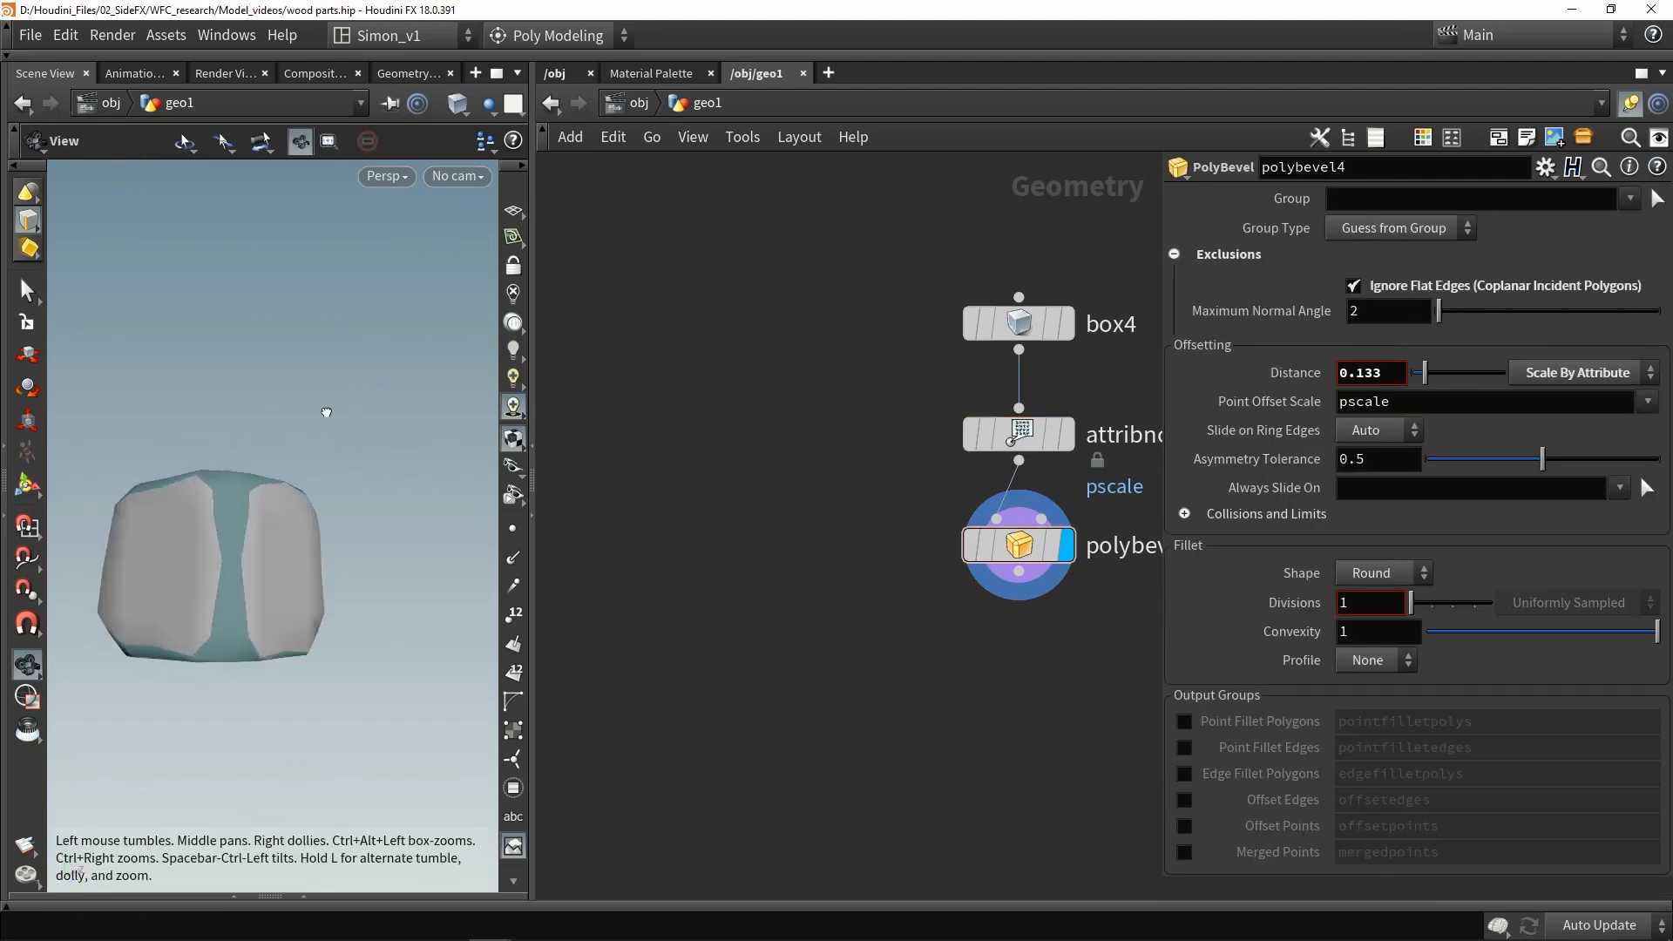
{"action": "middle_click_drag", "start_coordinate": [978, 654], "coordinate": [719, 599]}
{"action": "scroll", "coordinate": [719, 600], "scroll_direction": "down", "scroll_amount": 1}
{"action": "key", "text": "ctrl+s"}
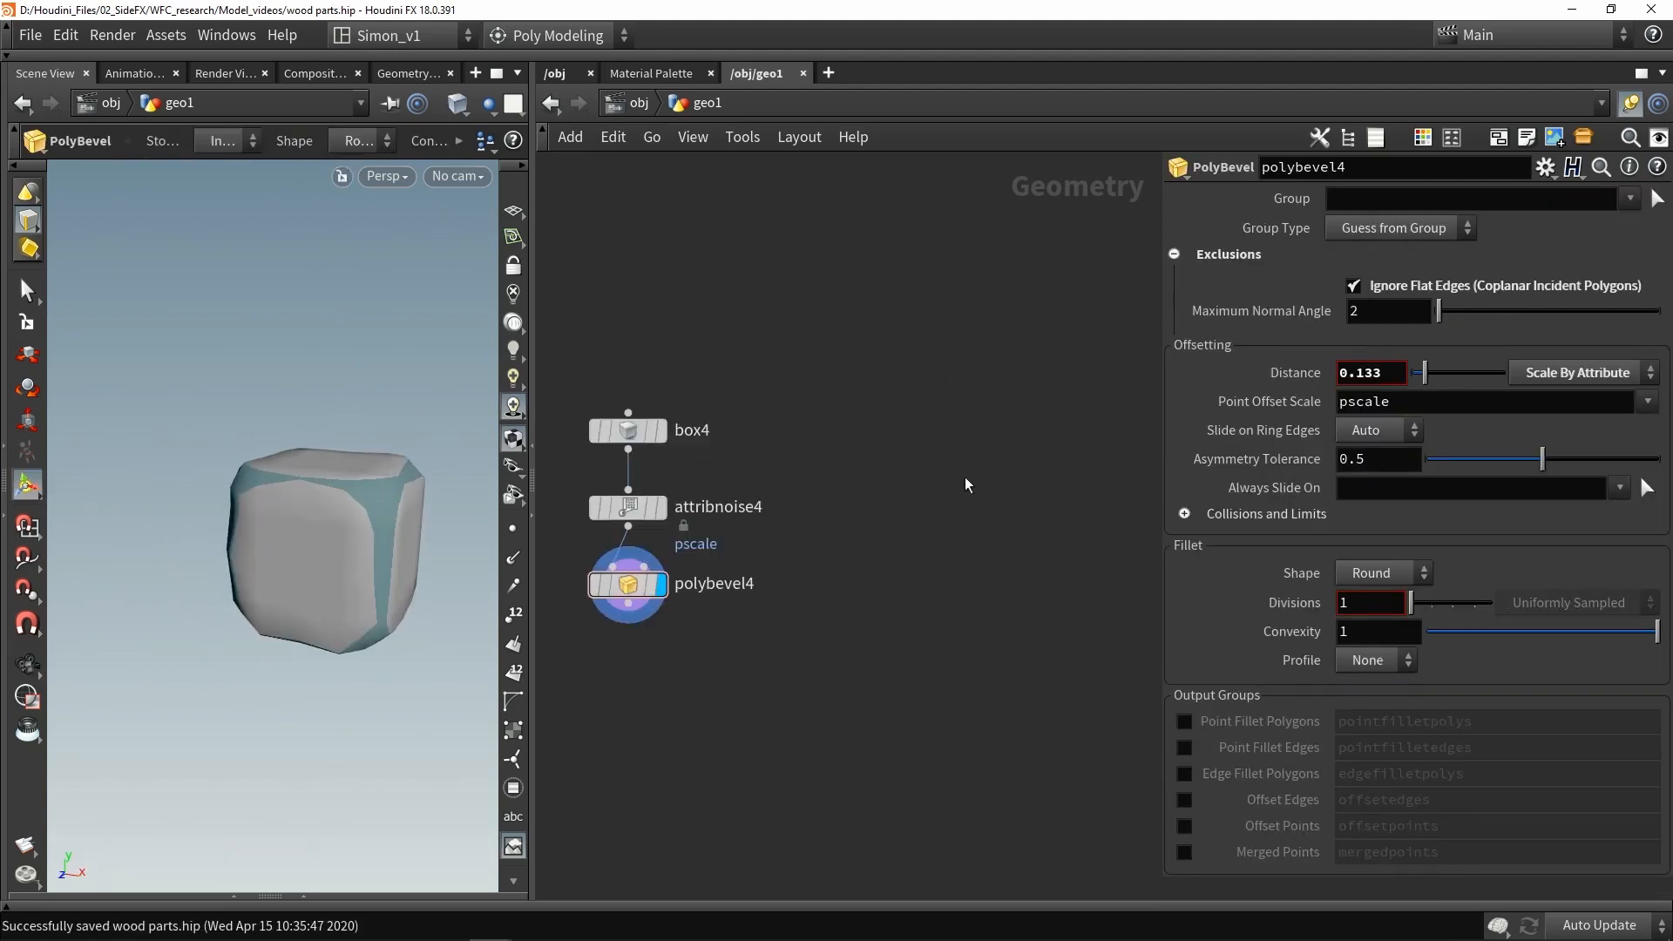
- Add a new Circle node to the network beside the box4 branch
{"action": "middle_click_drag", "start_coordinate": [966, 485], "coordinate": [905, 489]}
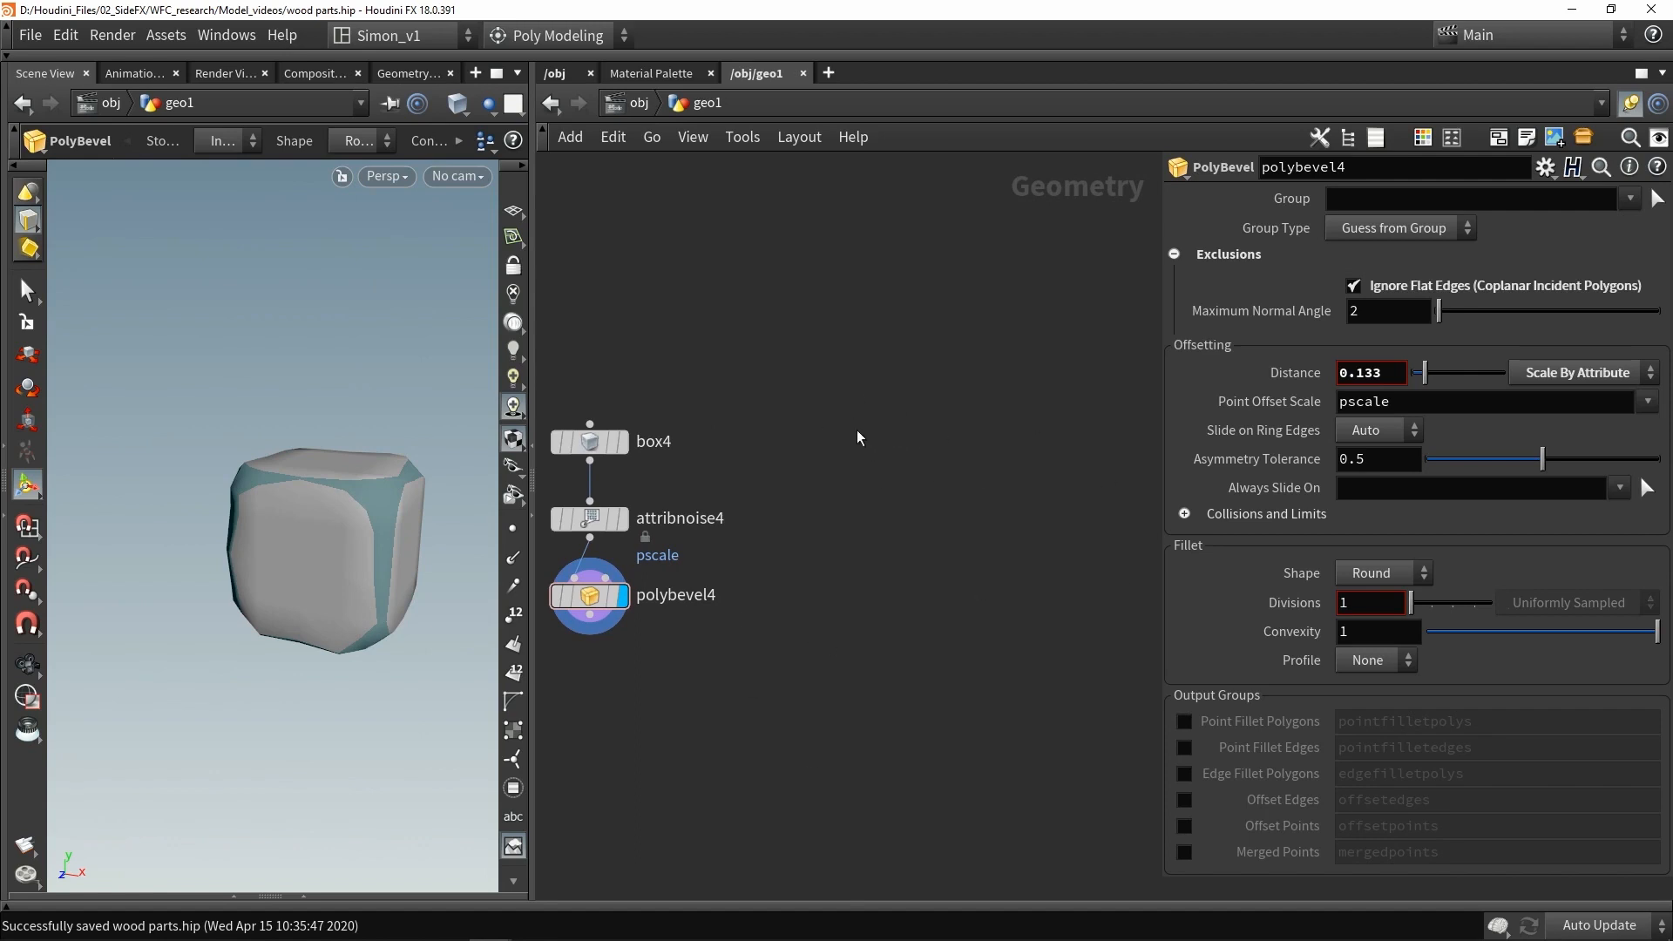
{"action": "key", "text": "Tab"}
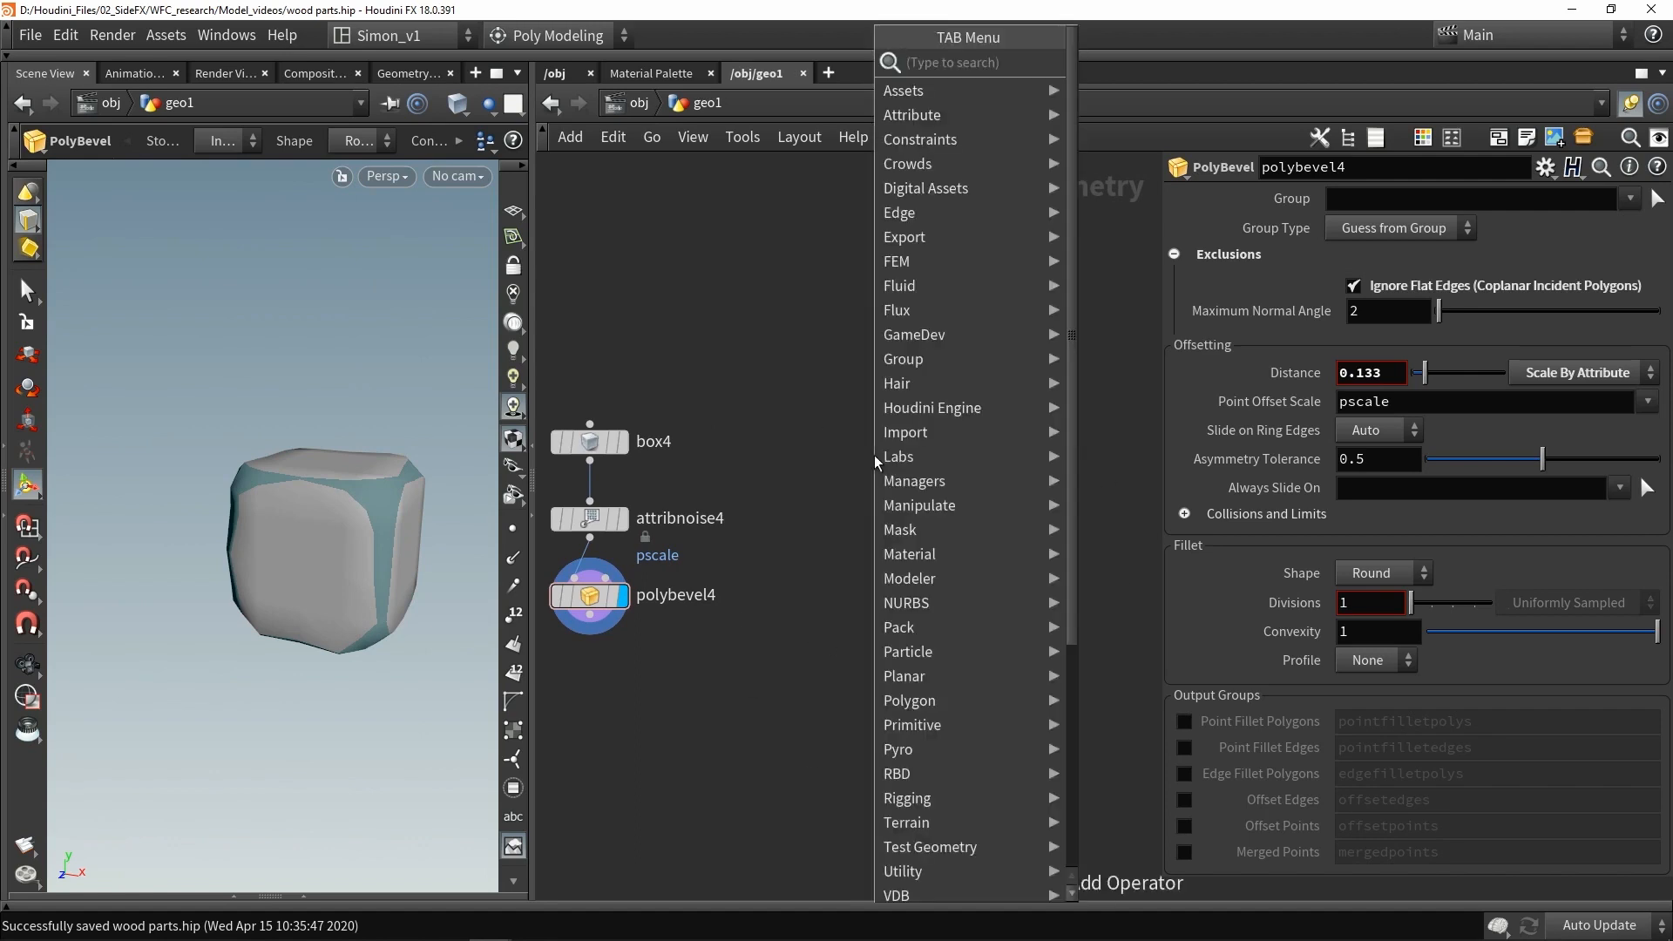
{"action": "type", "text": "c"}
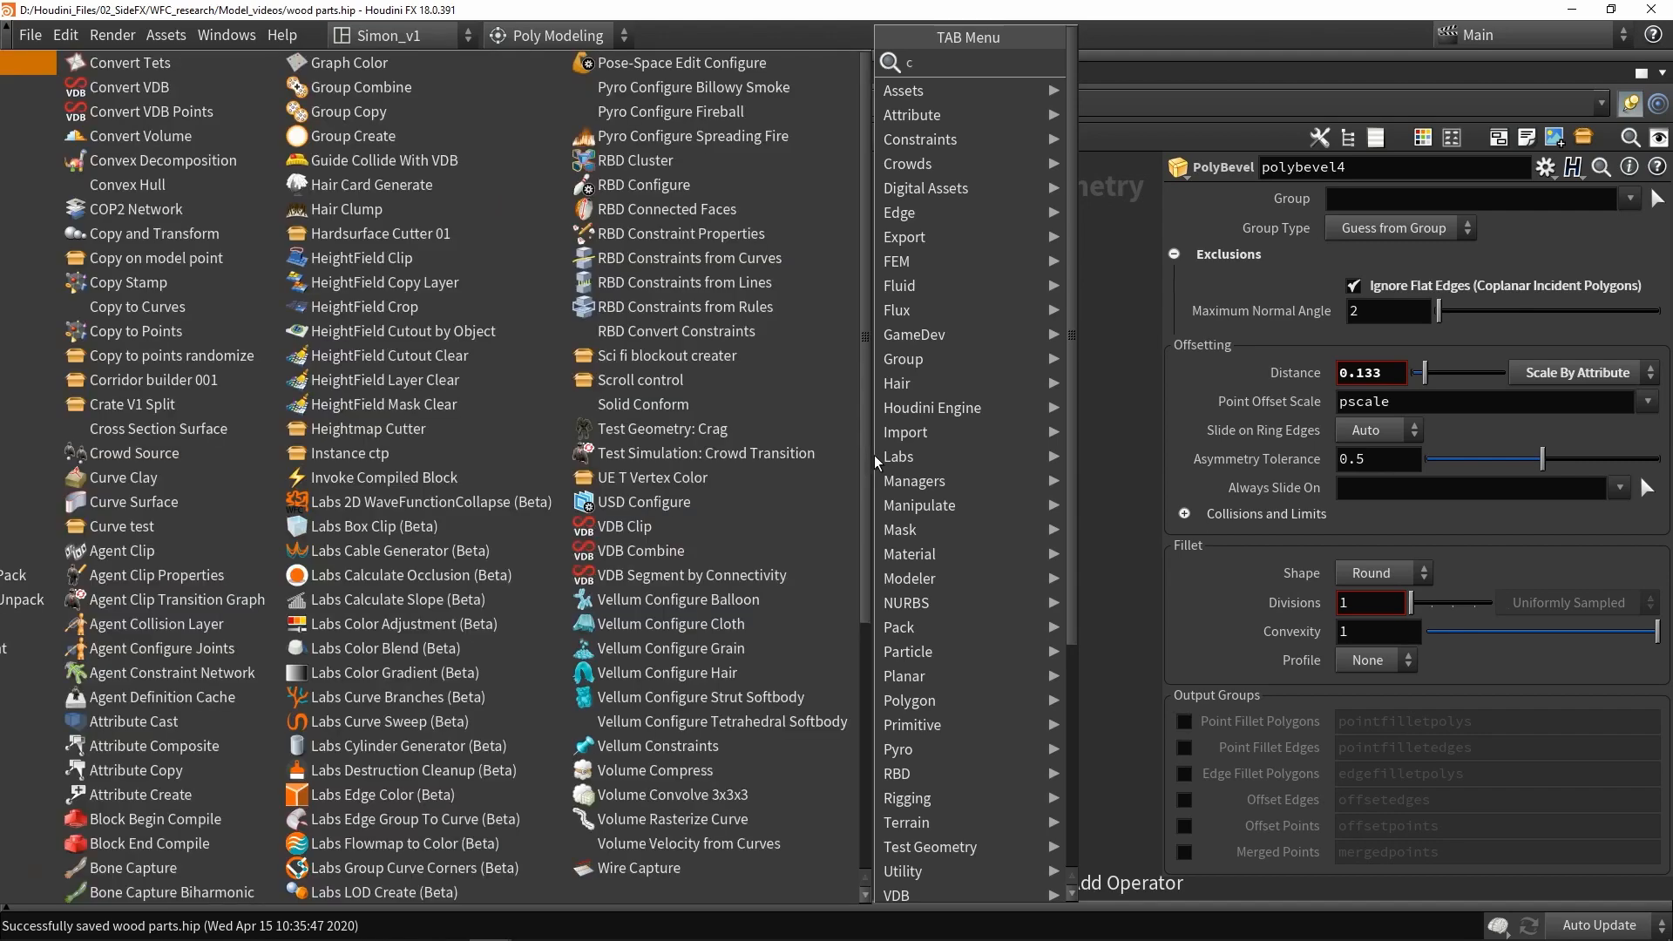
{"action": "type", "text": "i"}
{"action": "left_click", "coordinate": [1118, 65]}
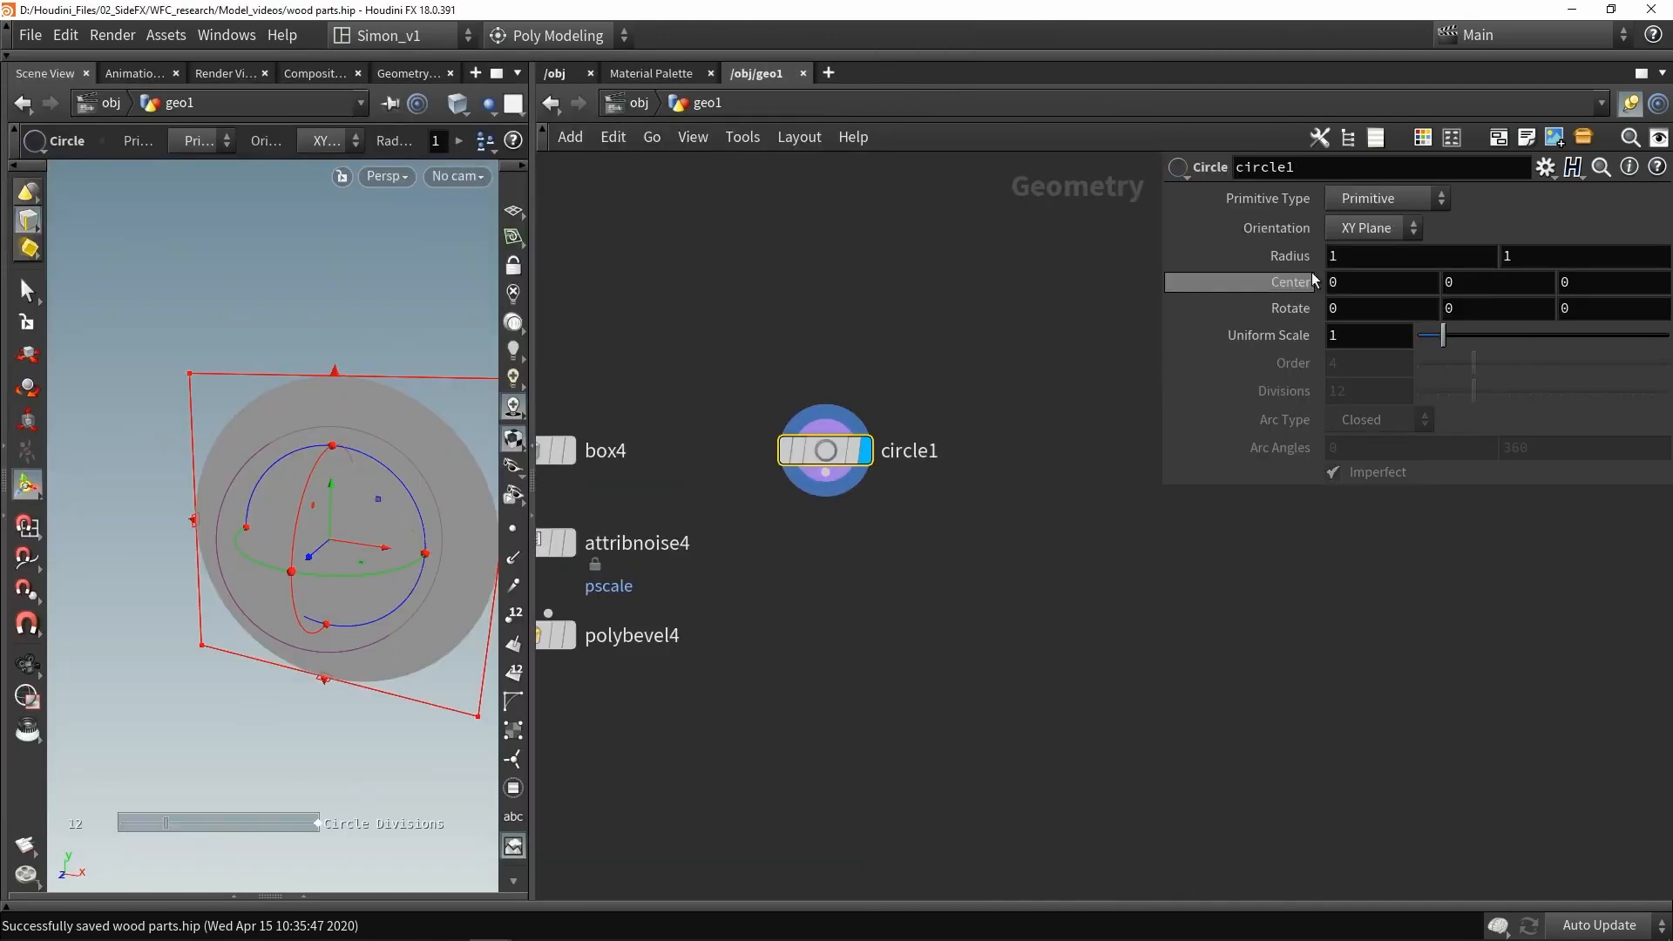
- Set the circle's orientation to ZX Plane and its primitive type to Polygon
{"action": "left_click", "coordinate": [1361, 232]}
{"action": "left_click", "coordinate": [1345, 304]}
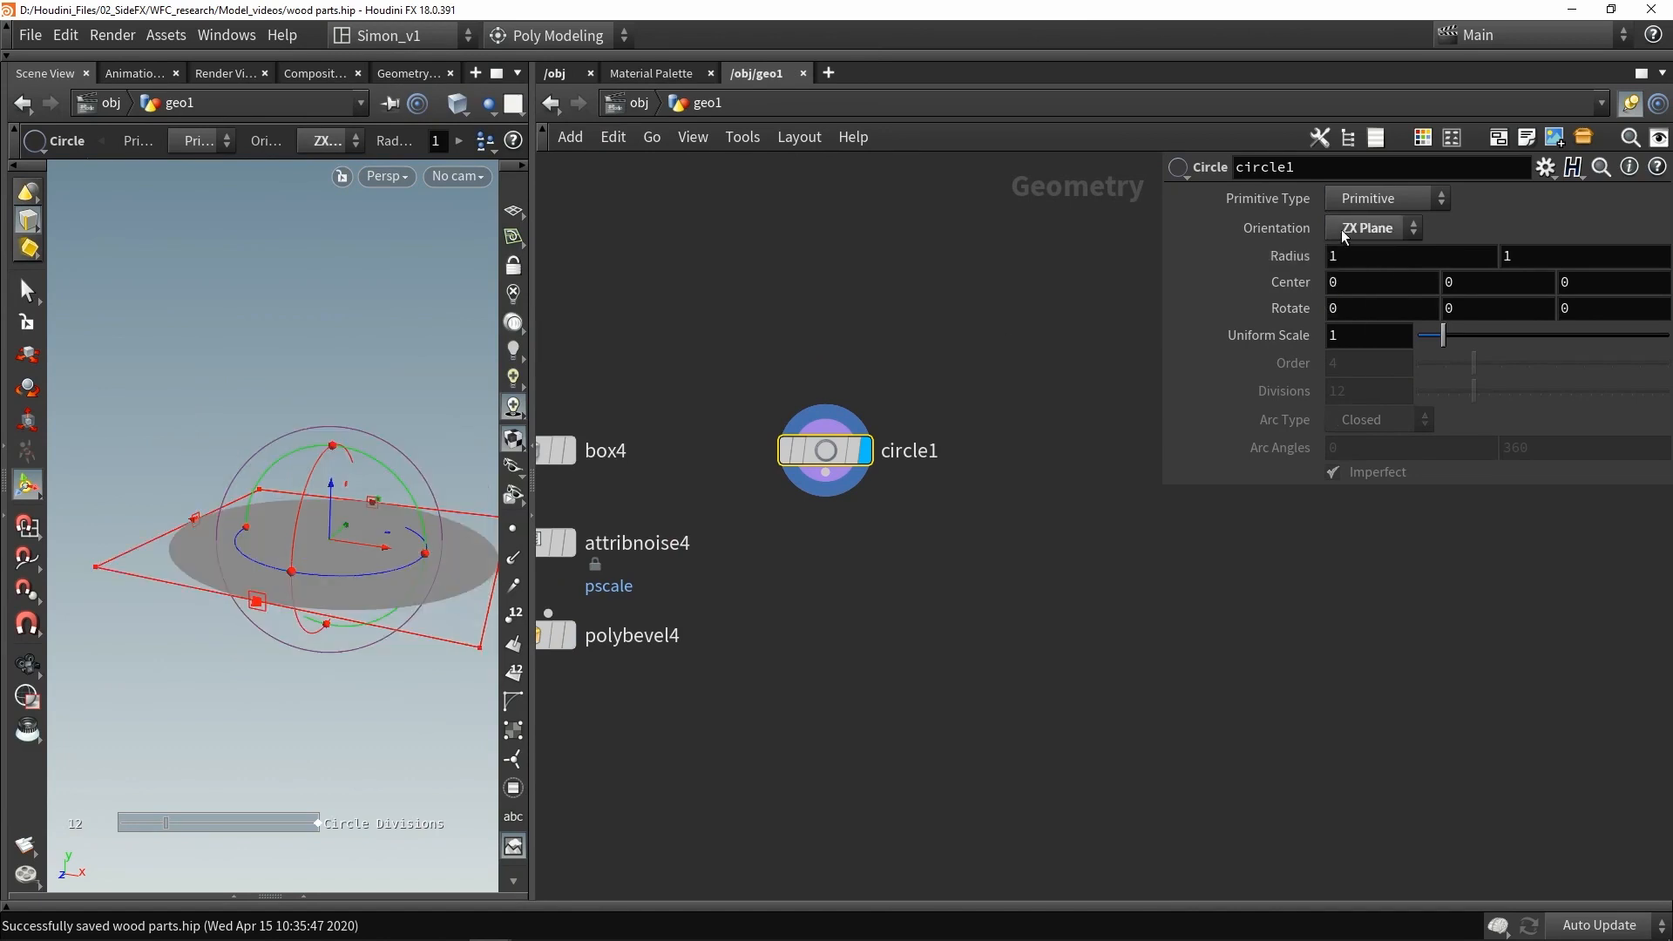
{"action": "left_click", "coordinate": [1362, 202]}
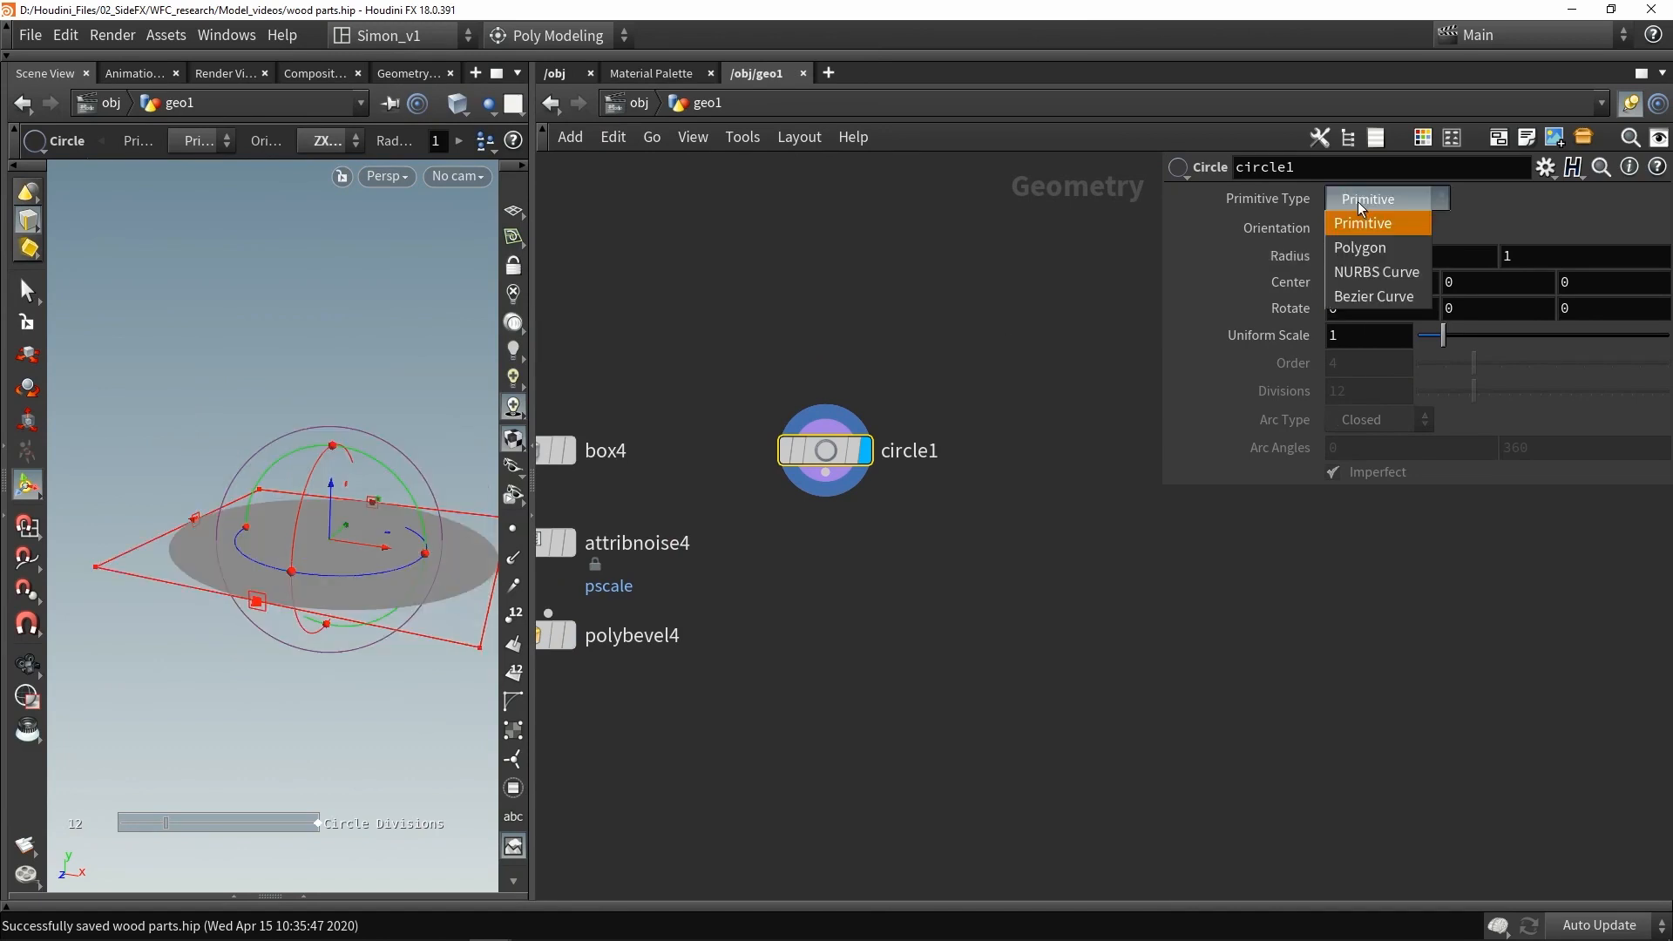
{"action": "left_click", "coordinate": [1364, 248]}
- Set the circle's divisions to 100 and display its points in the viewport
{"action": "key", "text": "shift+w"}
{"action": "mouse_move", "coordinate": [366, 424]}
{"action": "left_mouse_down", "text": "alt"}
{"action": "mouse_move", "coordinate": [362, 536]}
{"action": "mouse_move", "coordinate": [359, 516]}
{"action": "left_mouse_up", "text": "alt"}
{"action": "key", "text": "Return"}
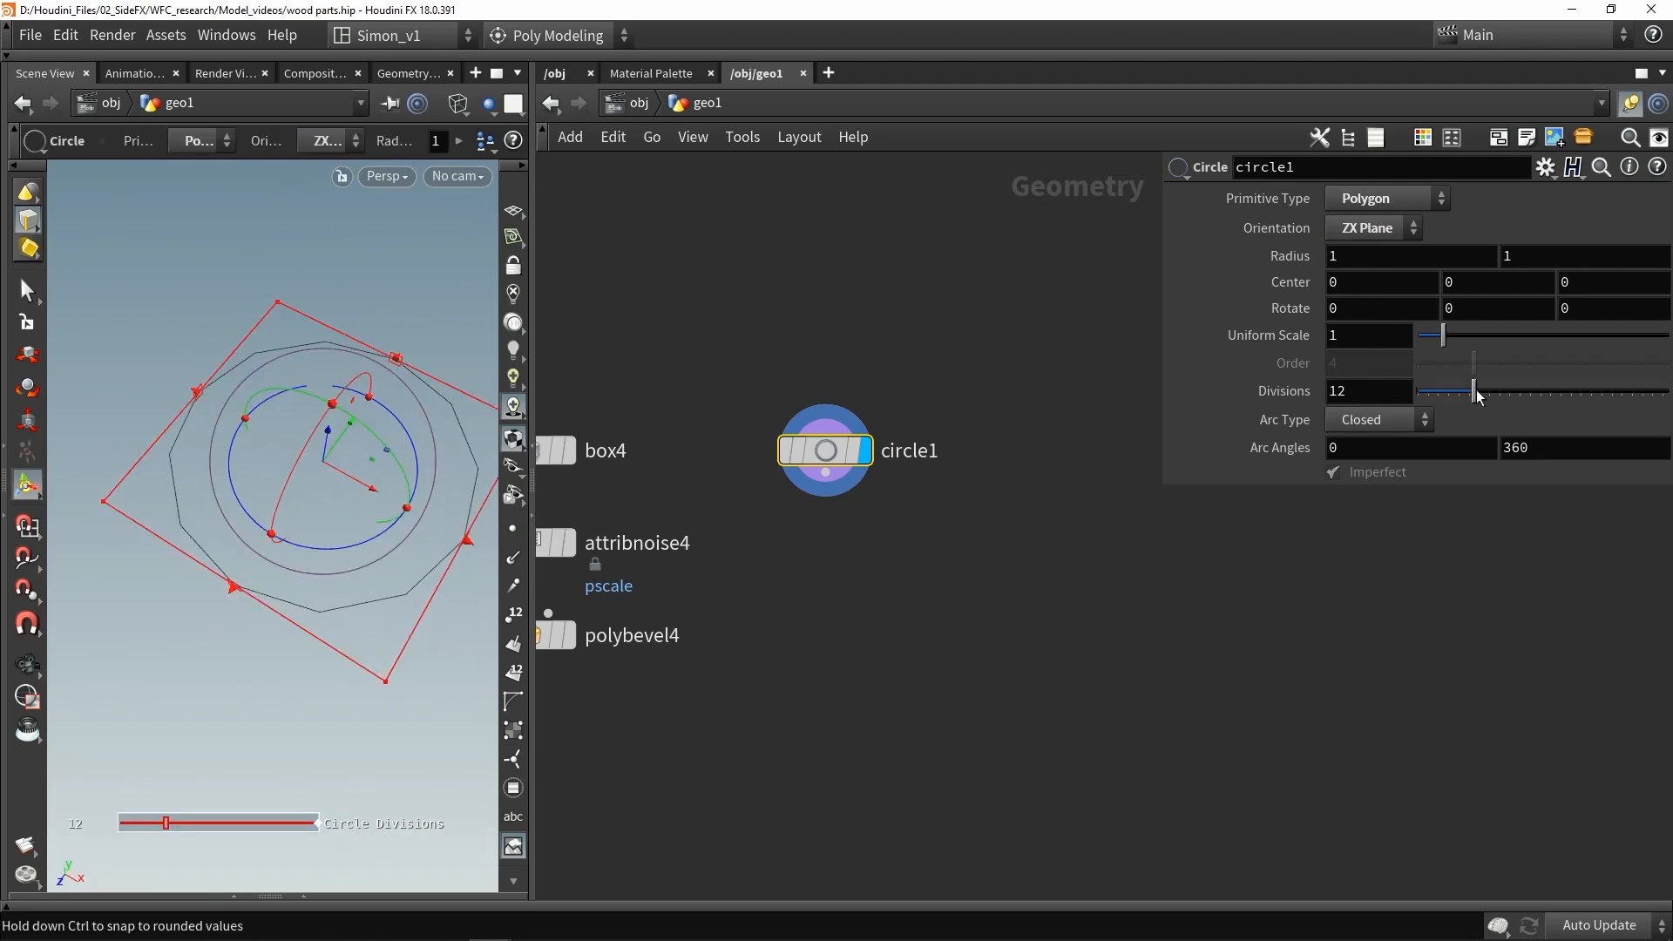
{"action": "left_click", "coordinate": [1368, 392]}
{"action": "type", "text": "100"}
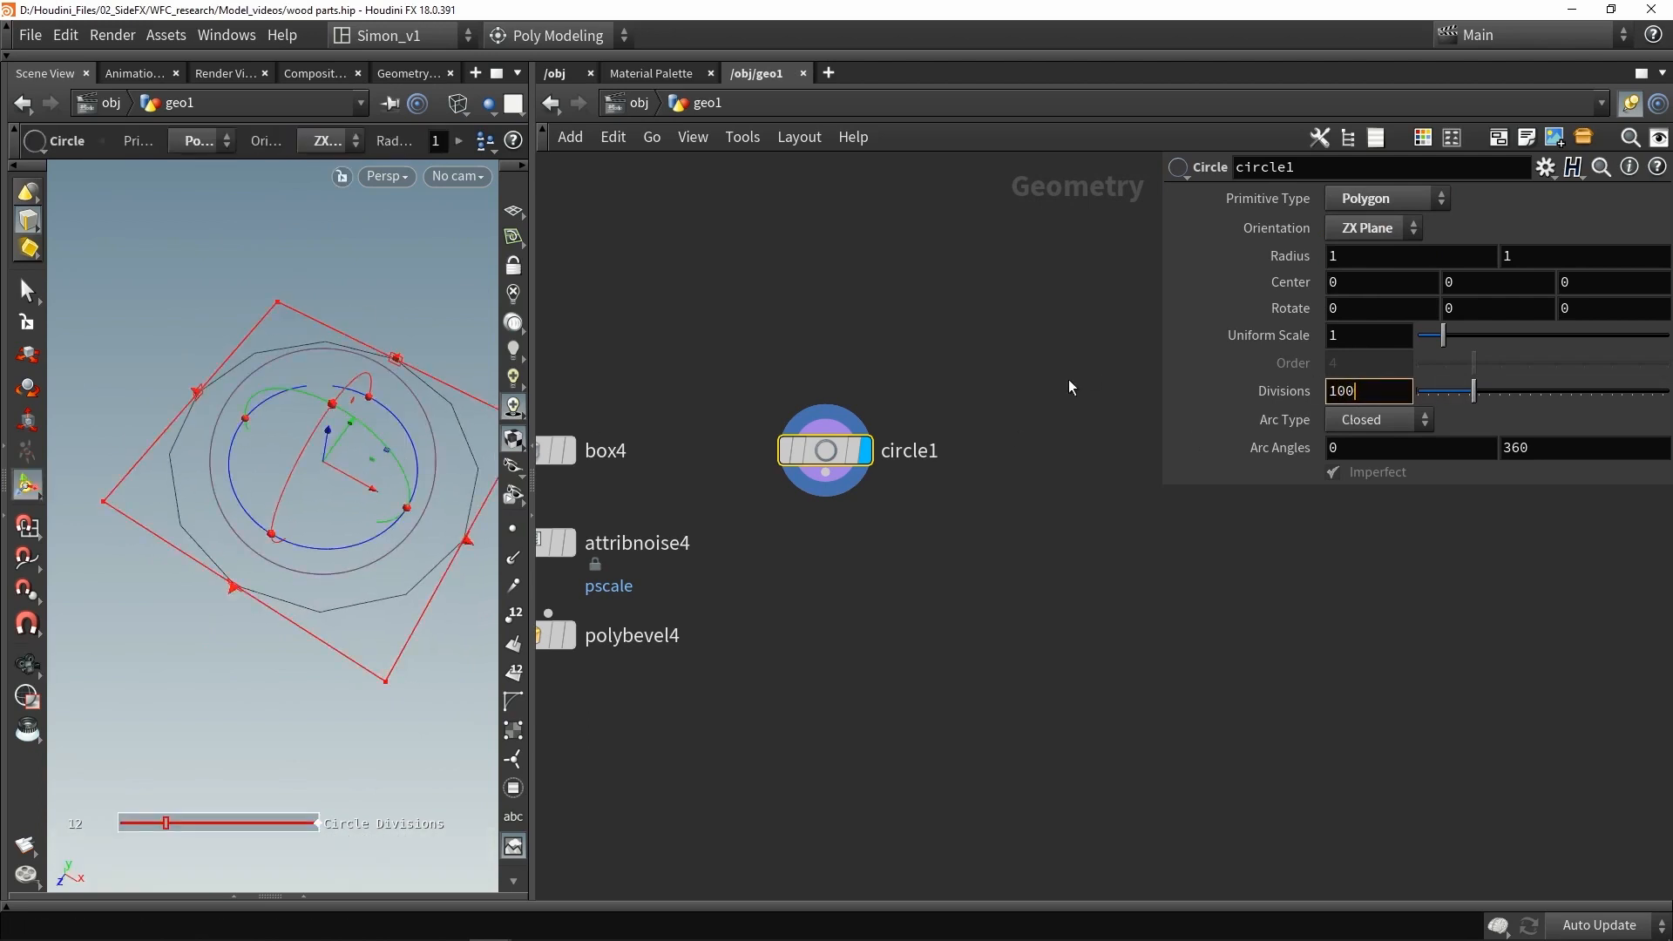
{"action": "key", "text": "Return"}
{"action": "left_click", "coordinate": [512, 528]}
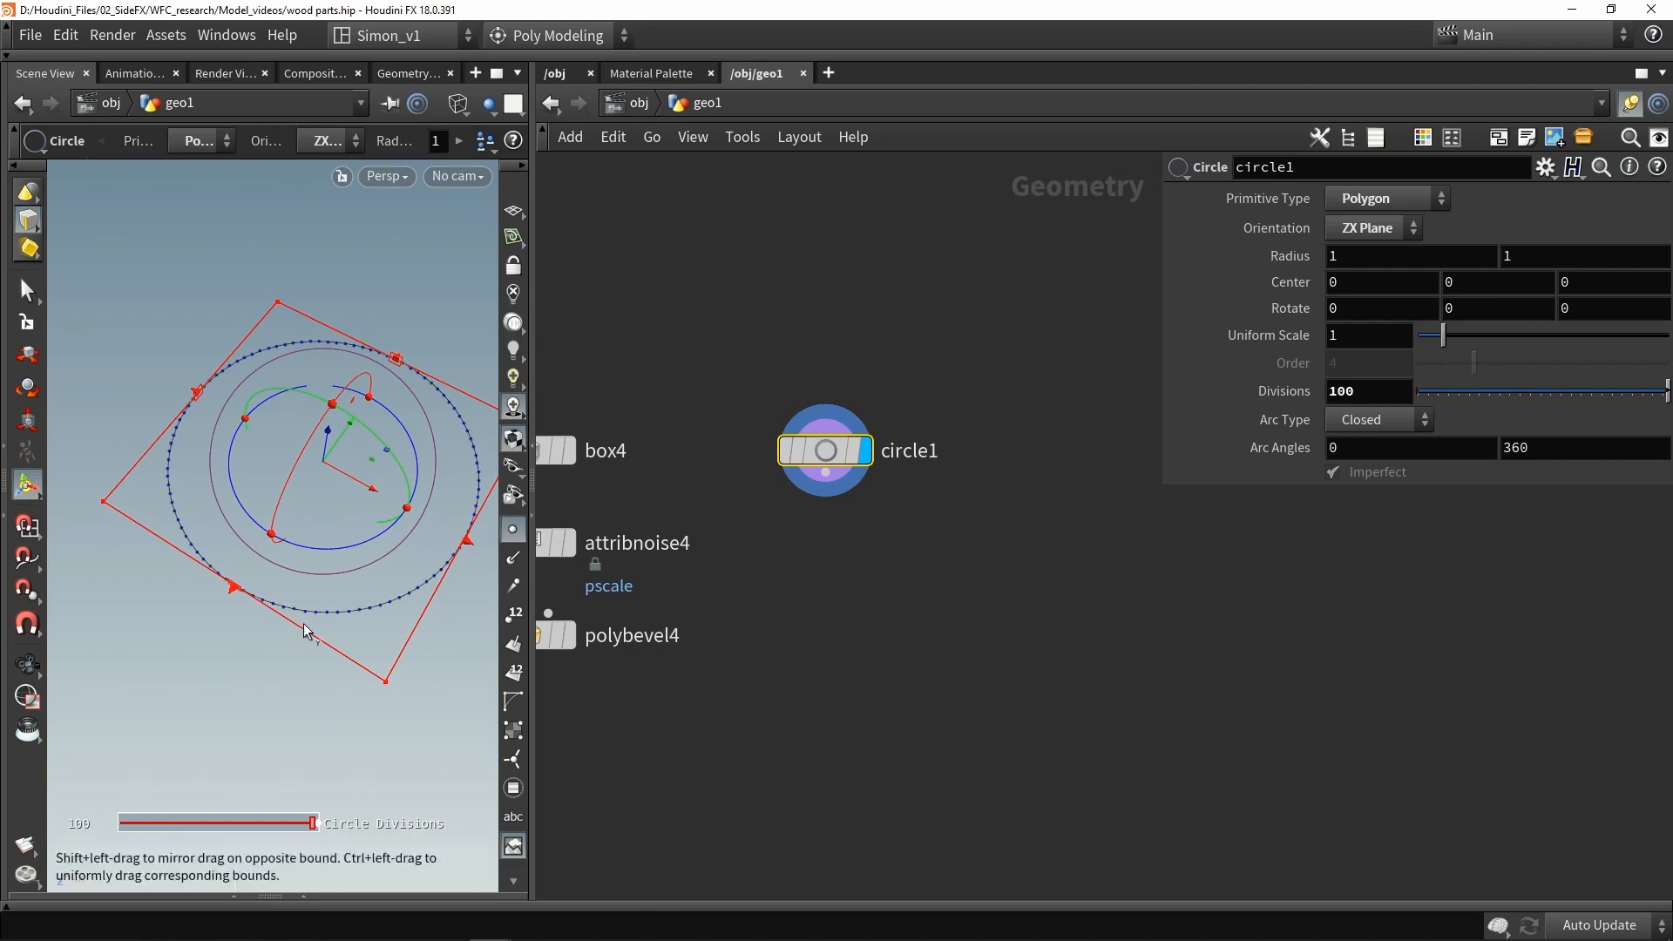
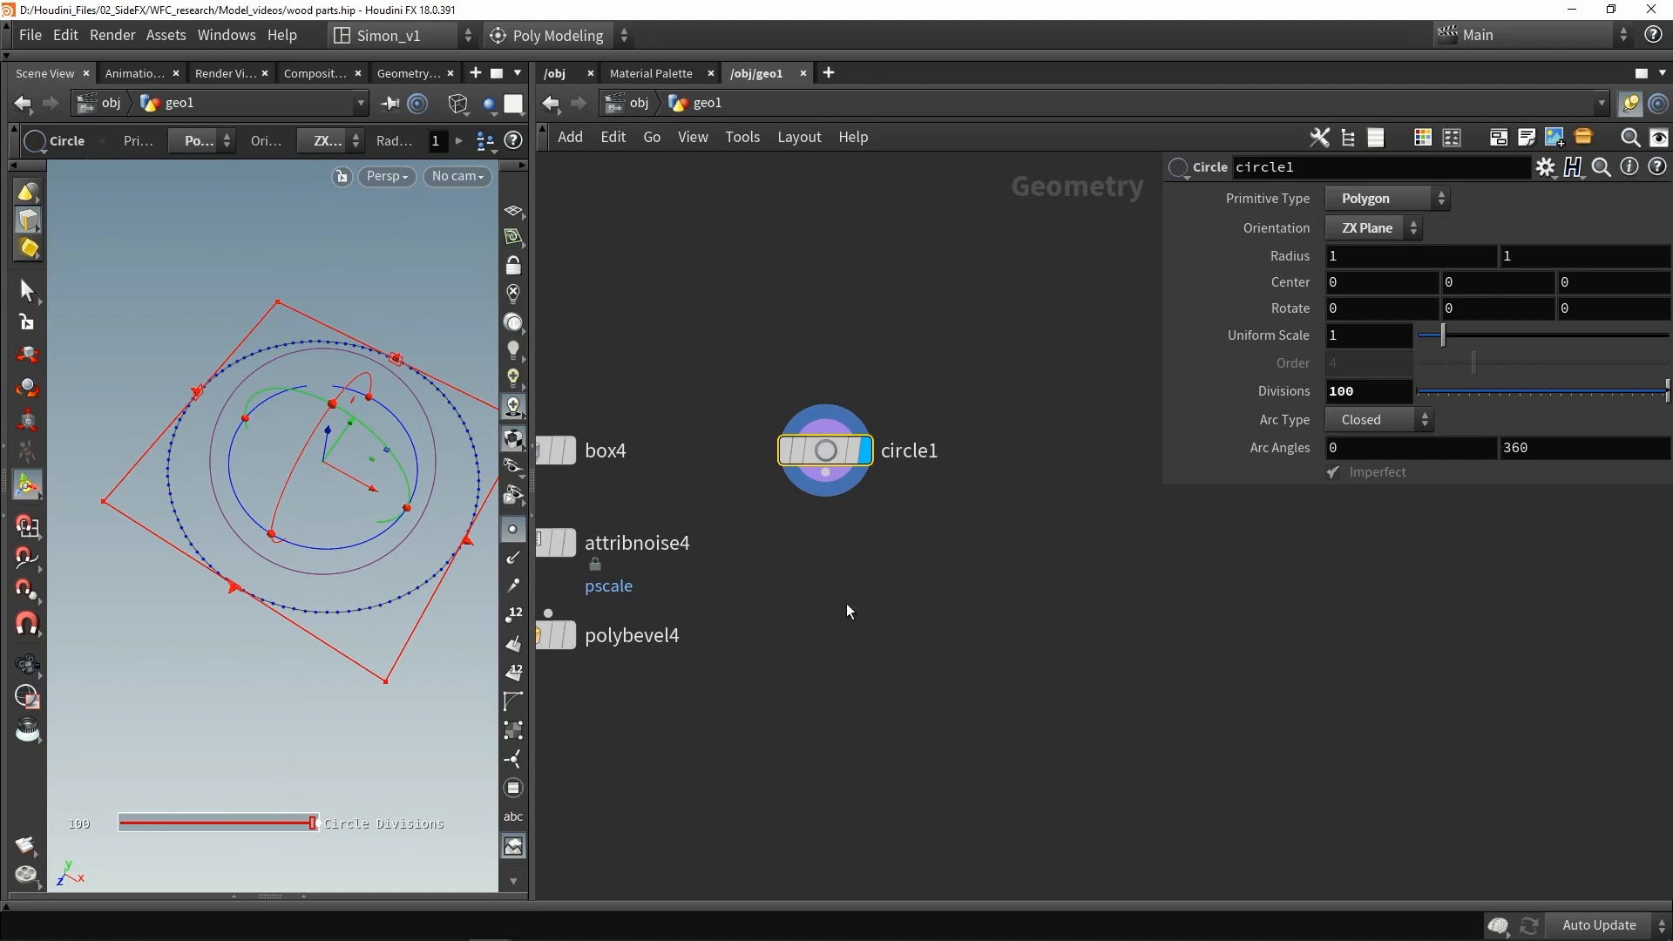
- Add a Sweep node below the circle and wire the circle into it
{"action": "left_click_drag", "start_coordinate": [826, 465], "coordinate": [873, 450]}
{"action": "key", "text": "Tab"}
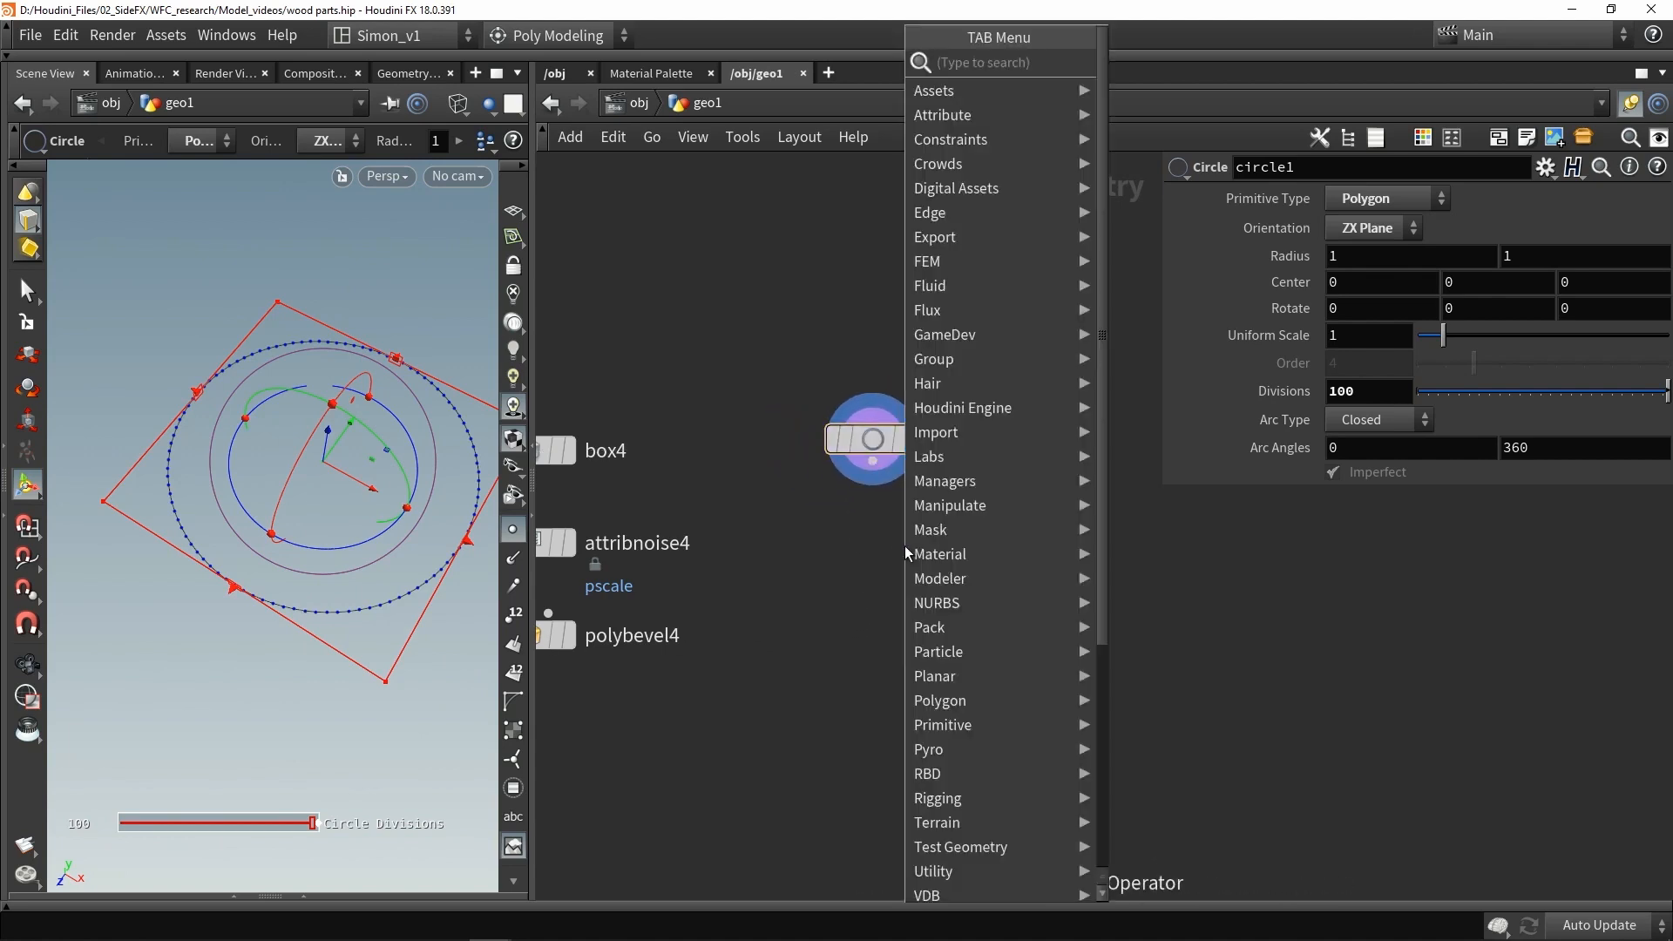
{"action": "type", "text": "swee"}
{"action": "left_click", "coordinate": [1122, 68]}
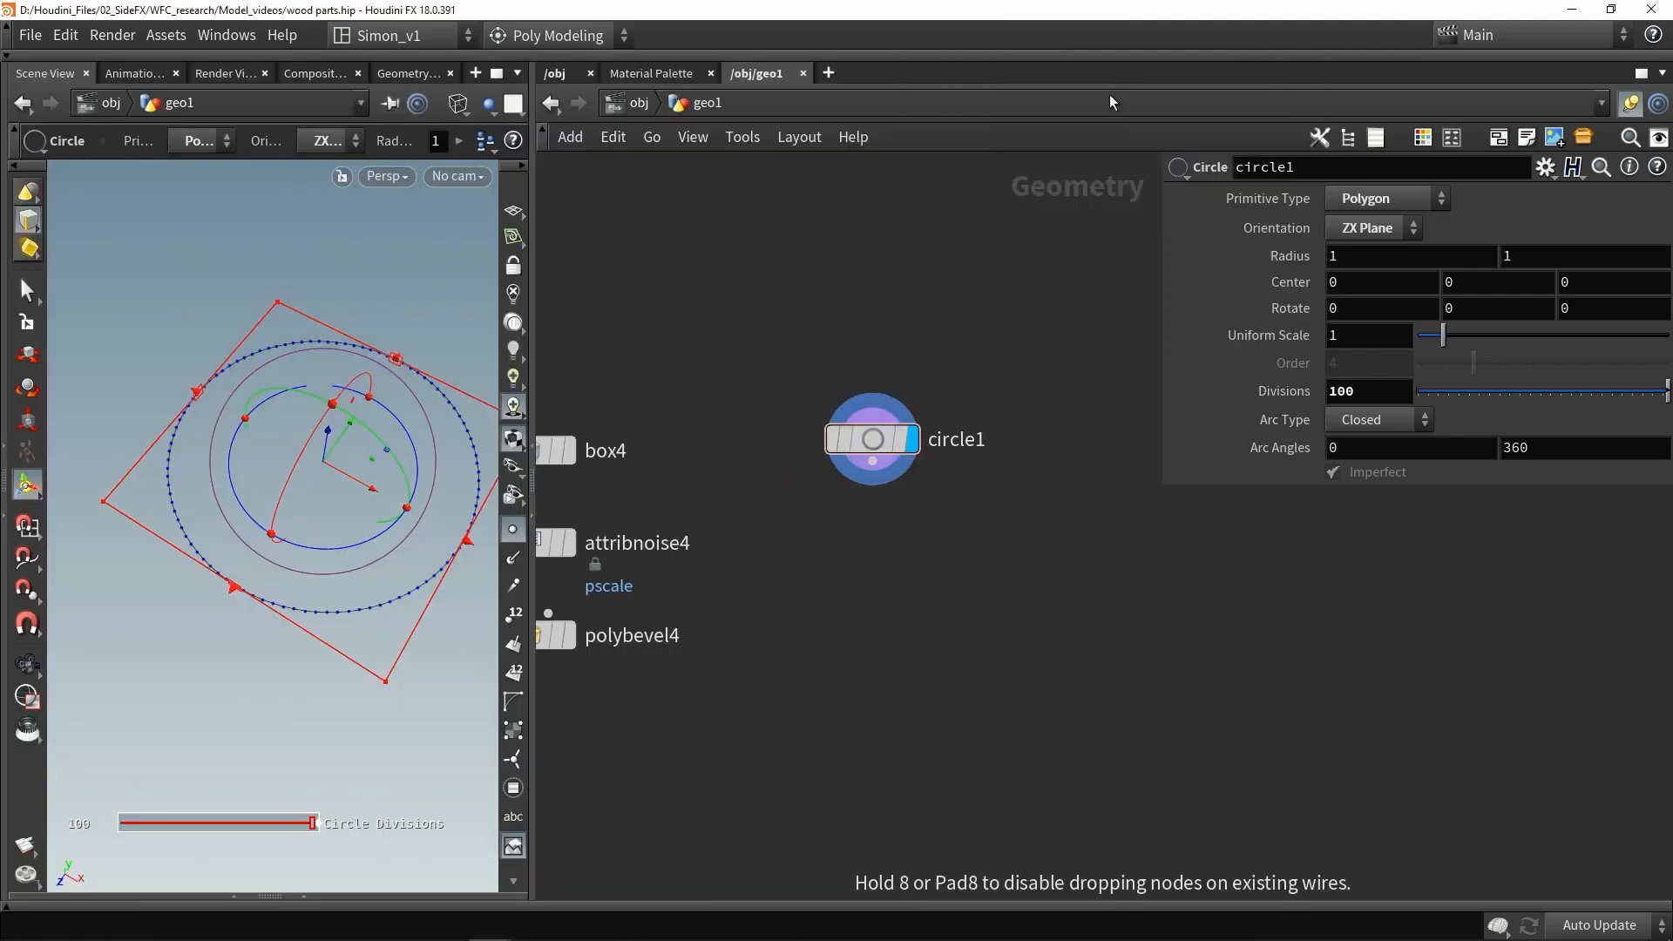
{"action": "left_click", "coordinate": [880, 549]}
{"action": "left_click_drag", "start_coordinate": [872, 462], "coordinate": [854, 522]}
{"action": "left_click", "coordinate": [912, 542]}
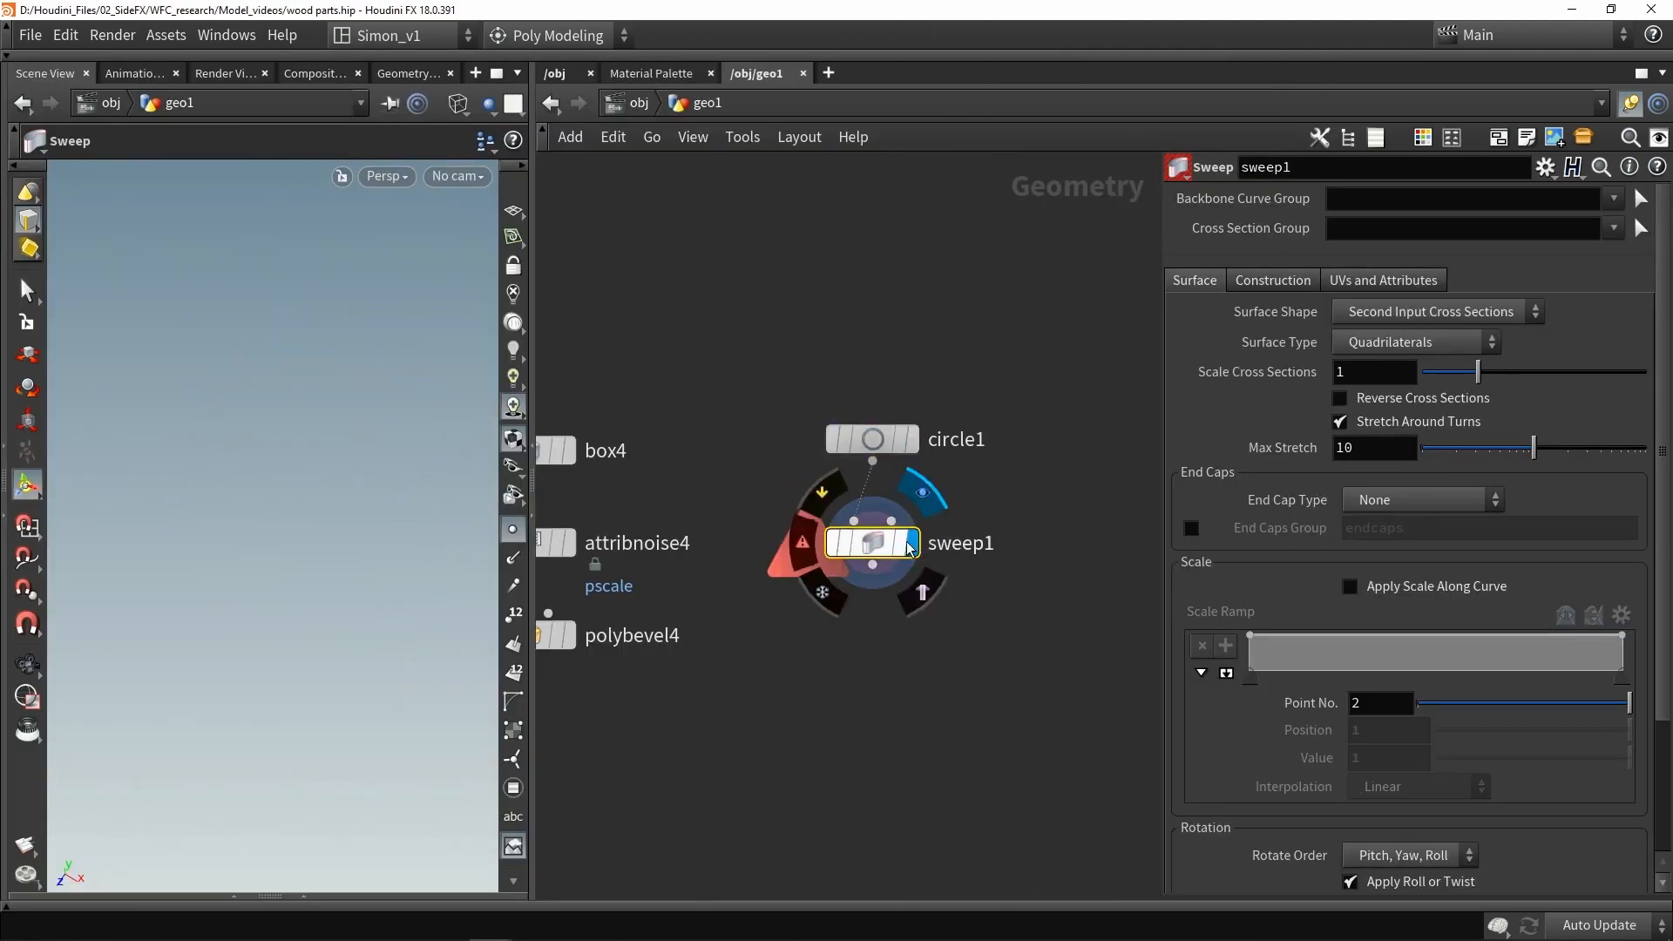
- Set the sweep's surface shape to Square Tube
{"action": "left_click", "coordinate": [1392, 312]}
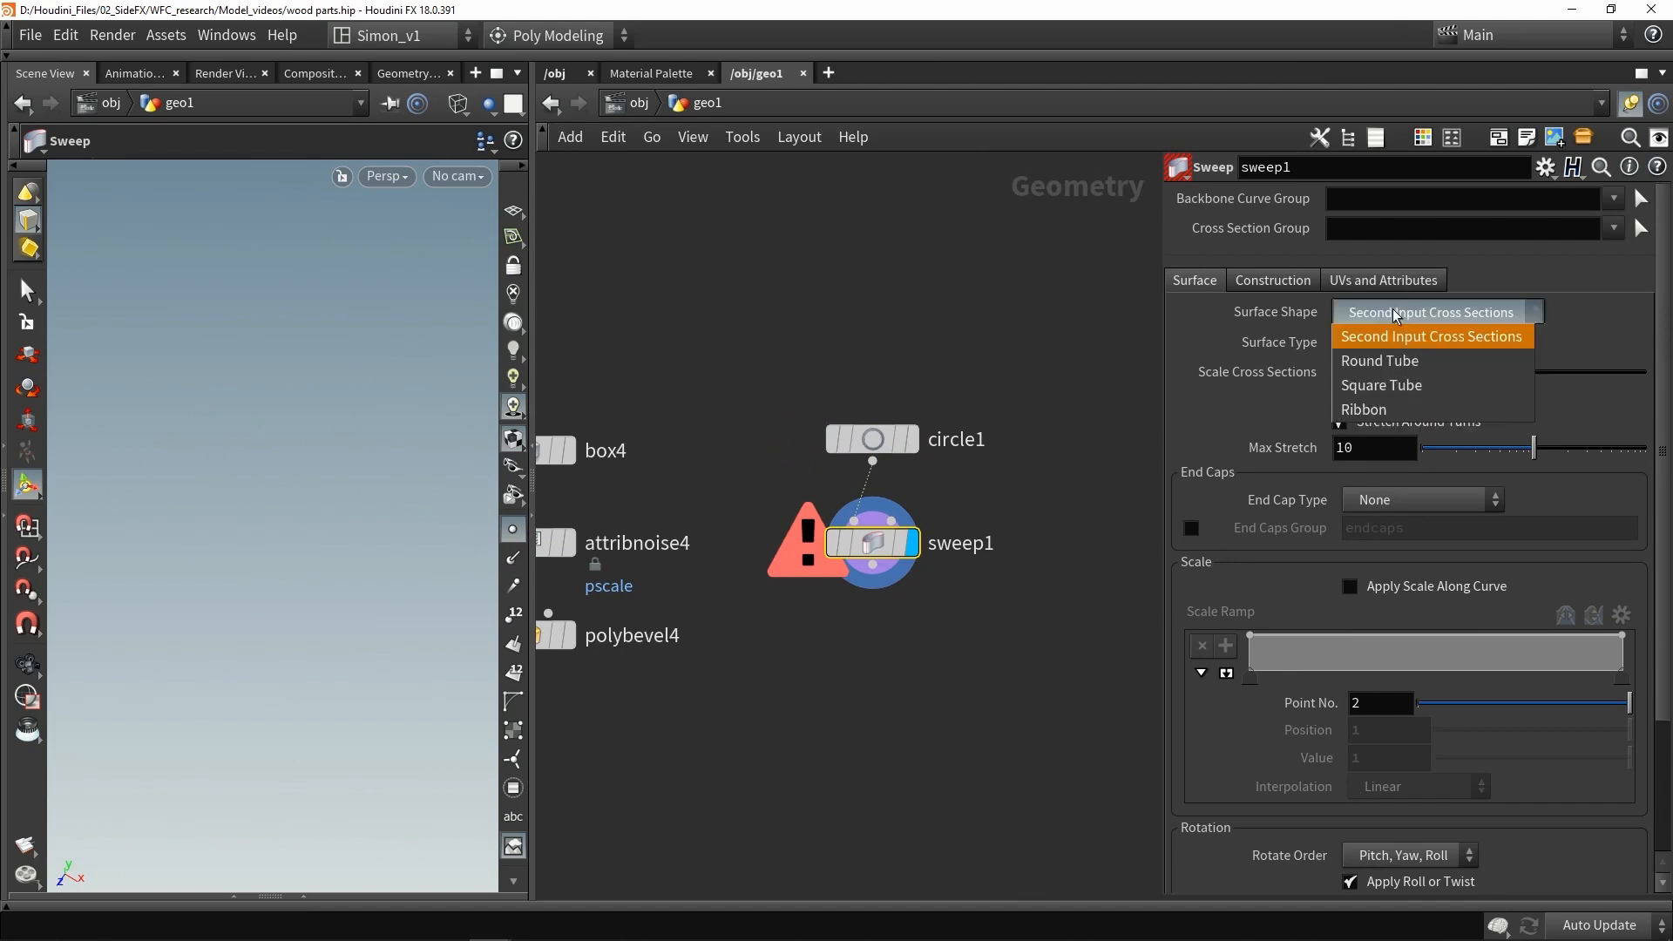
{"action": "left_click", "coordinate": [1382, 386]}
{"action": "left_click_drag", "start_coordinate": [270, 472], "coordinate": [307, 447], "text": "alt"}
{"action": "key", "text": "shift+w"}
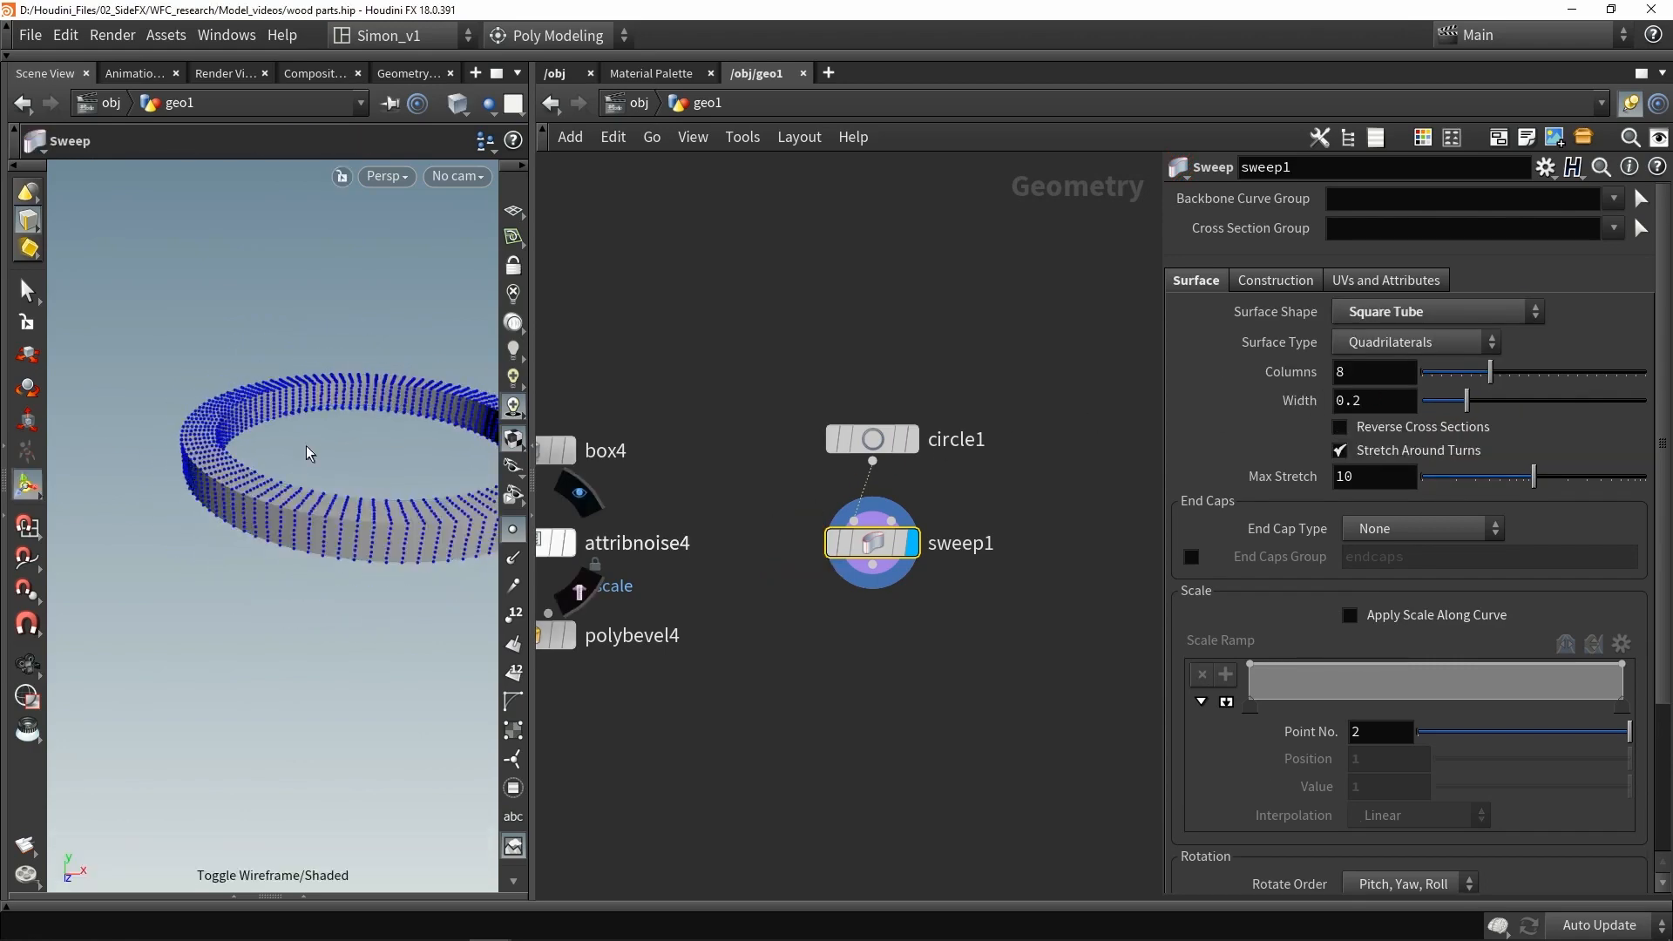
- Set the sweep's columns to 1 and its width to about 0.164
{"action": "middle_click_drag", "start_coordinate": [319, 427], "coordinate": [248, 443], "text": "alt"}
{"action": "left_click_drag", "start_coordinate": [1490, 373], "coordinate": [1315, 385]}
{"action": "mouse_move", "coordinate": [337, 447]}
{"action": "left_mouse_down", "text": "alt"}
{"action": "mouse_move", "coordinate": [436, 452]}
{"action": "mouse_move", "coordinate": [344, 478]}
{"action": "left_mouse_up", "text": "alt"}
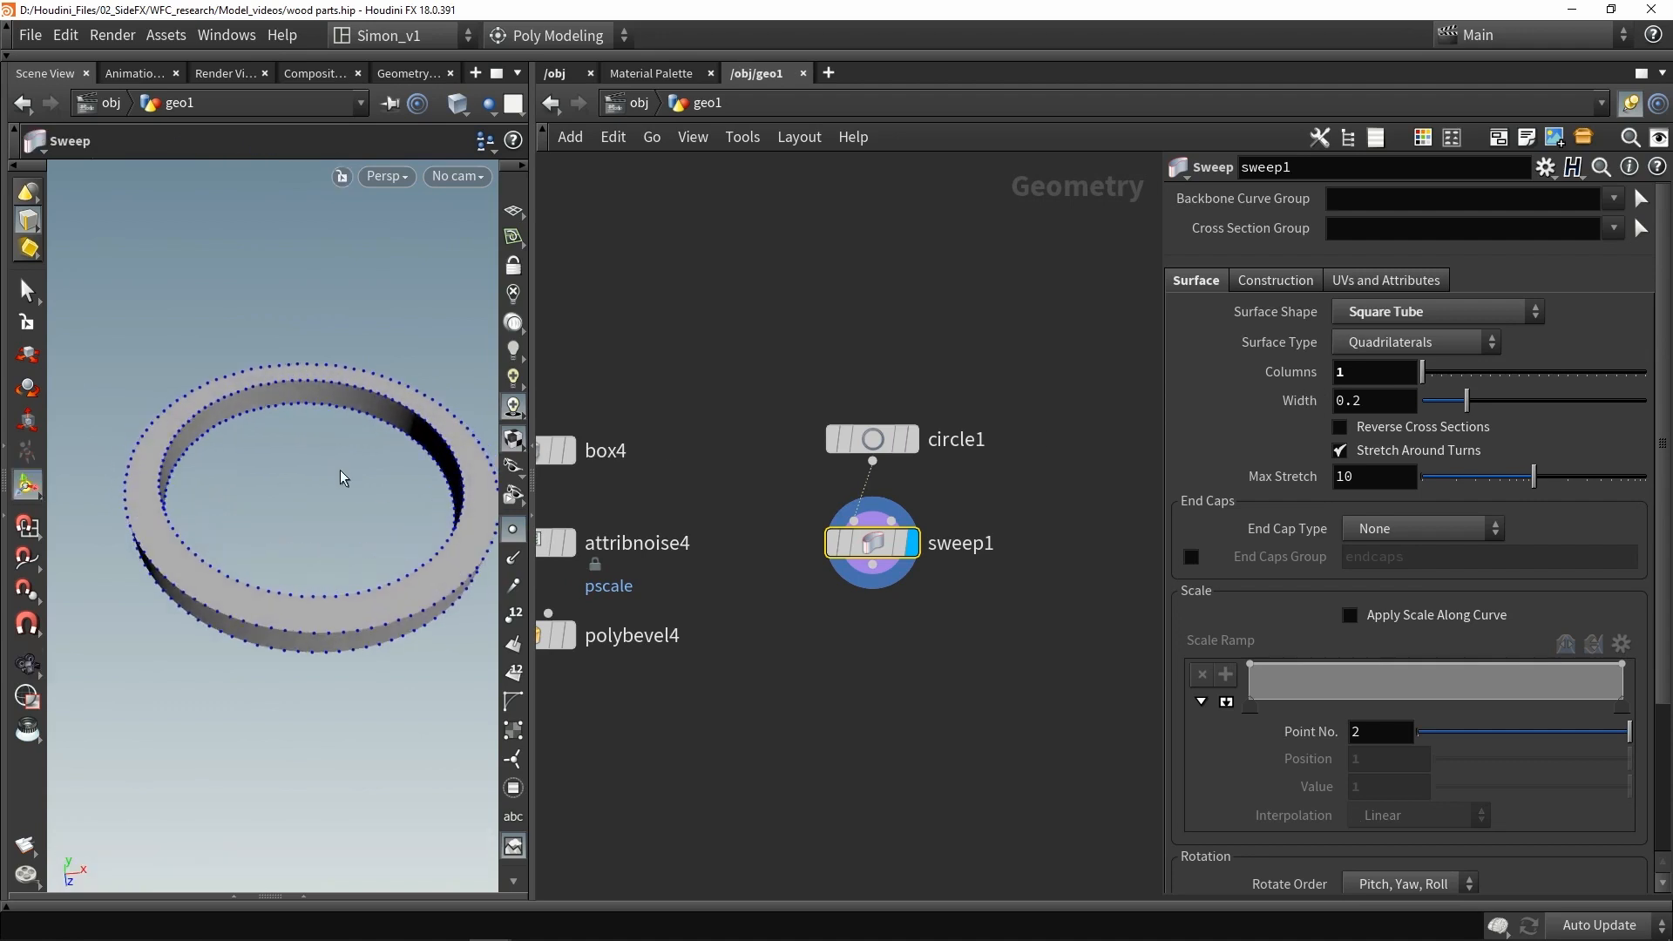
{"action": "key", "text": "shift+w"}
{"action": "key", "text": "shift+w"}
{"action": "mouse_move", "coordinate": [1466, 400]}
{"action": "left_mouse_down"}
{"action": "mouse_move", "coordinate": [1486, 400]}
{"action": "mouse_move", "coordinate": [1459, 385]}
{"action": "left_mouse_up"}
- Select the ring's inner and outer edge loops
{"action": "left_click_drag", "start_coordinate": [402, 541], "coordinate": [422, 531], "text": "alt"}
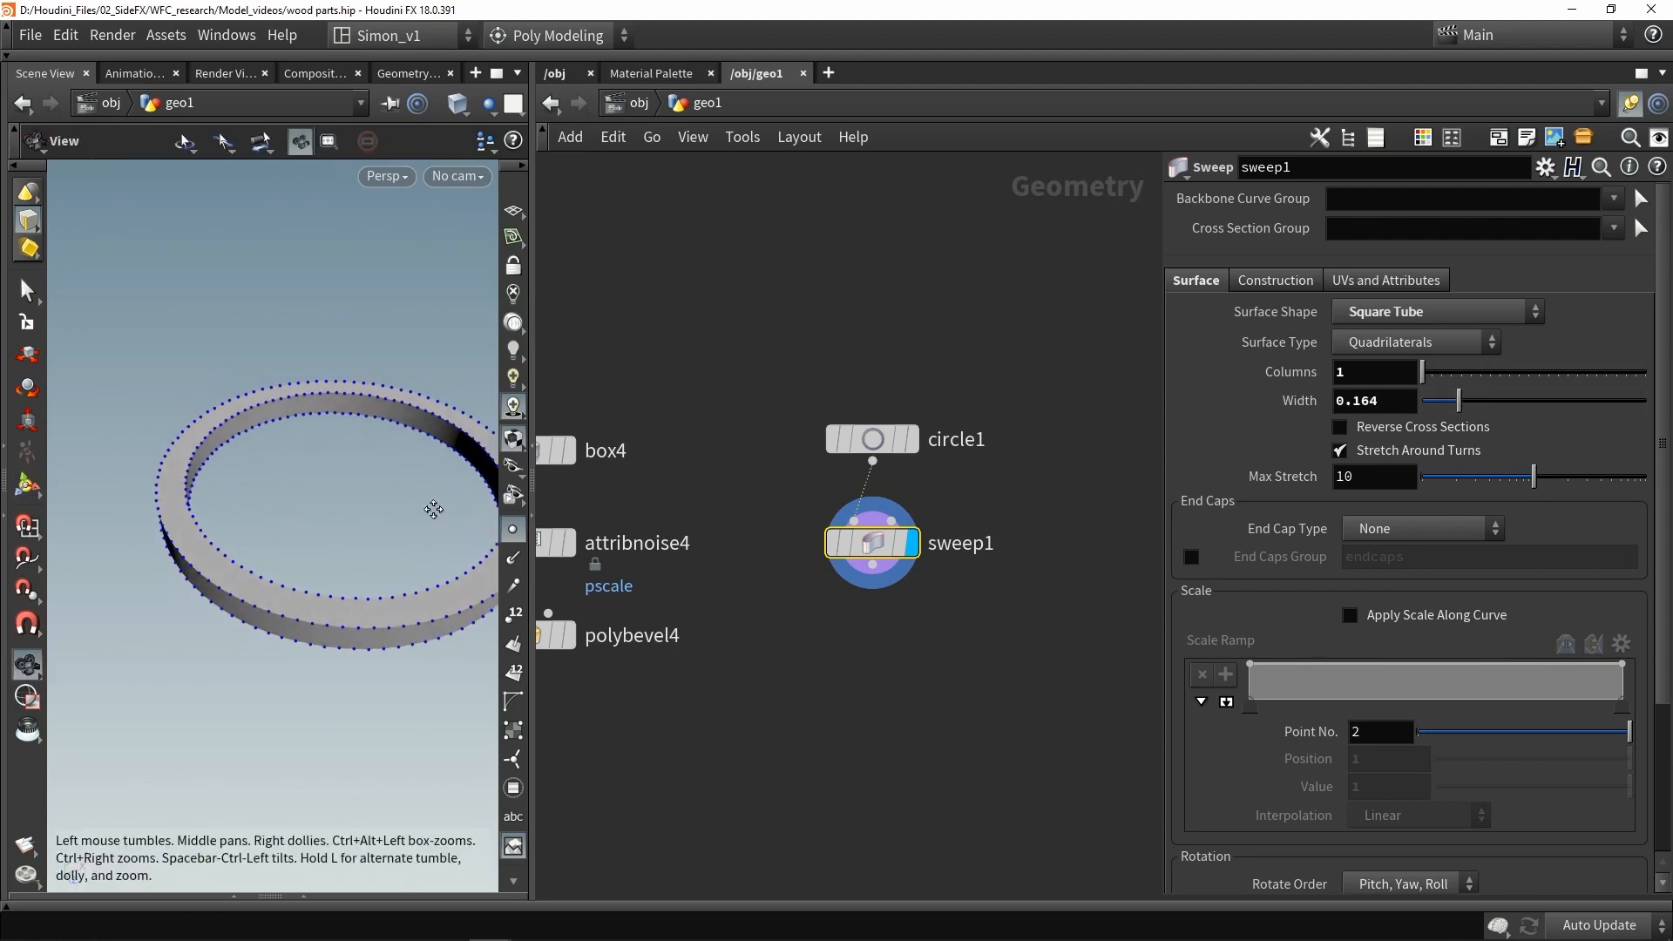
{"action": "right_click_drag", "start_coordinate": [433, 508], "coordinate": [467, 497], "text": "alt"}
{"action": "left_click_drag", "start_coordinate": [466, 514], "coordinate": [436, 521], "text": "alt"}
{"action": "right_click_drag", "start_coordinate": [408, 505], "coordinate": [430, 484], "text": "alt"}
{"action": "scroll", "coordinate": [428, 479], "scroll_direction": "down", "scroll_amount": 2}
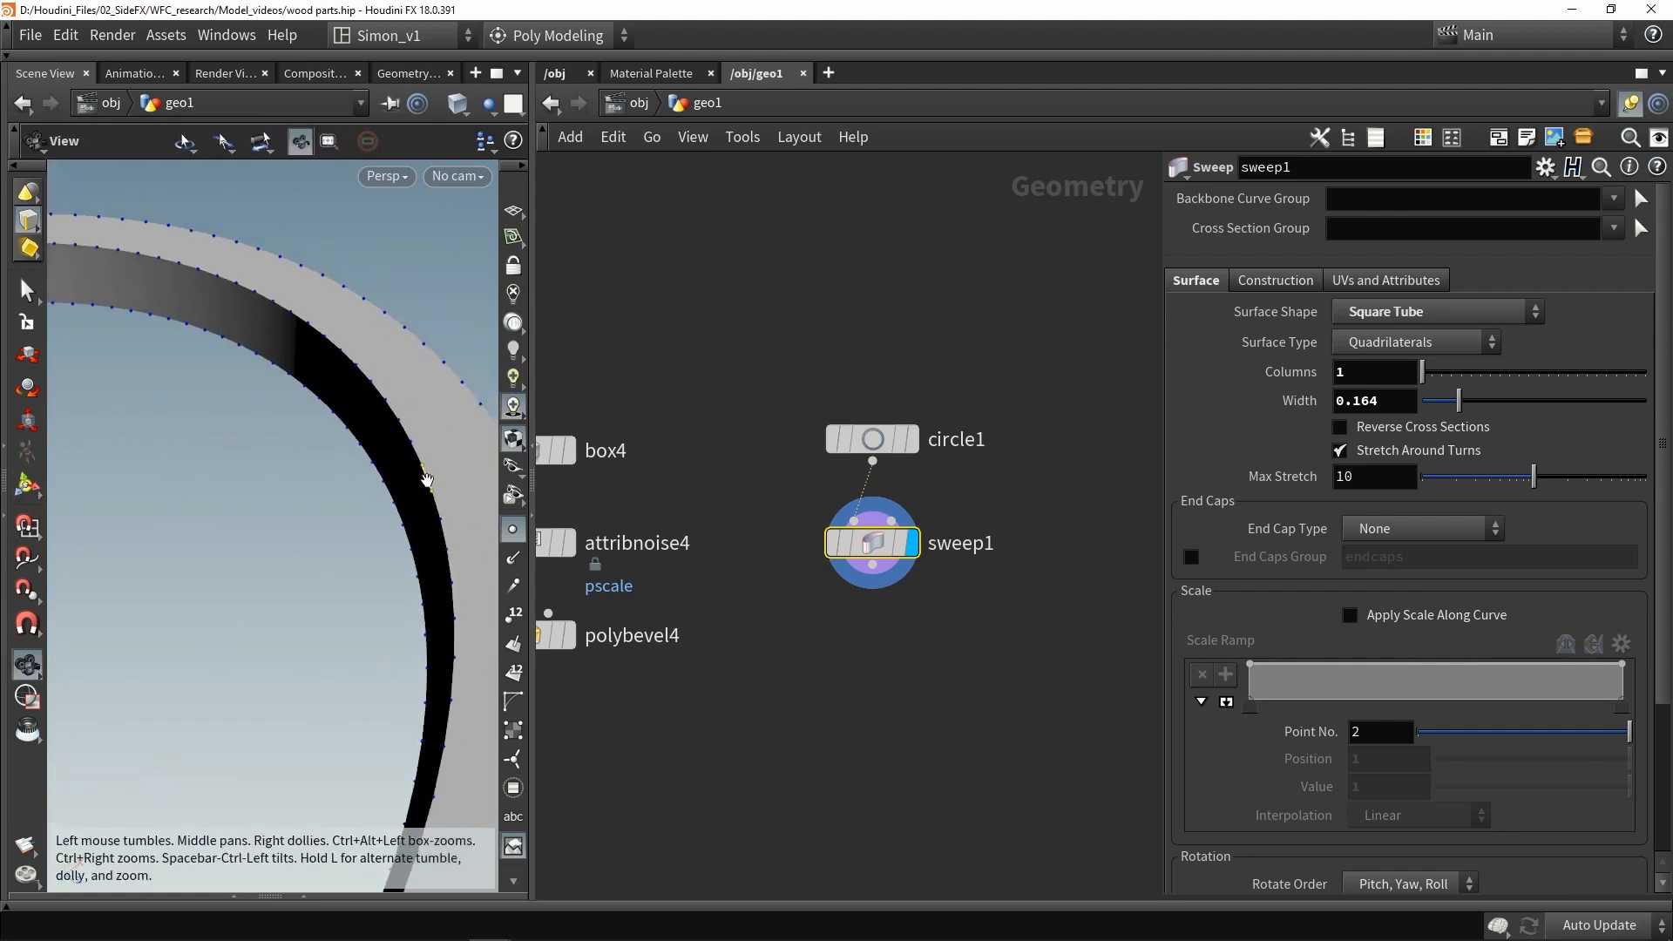
{"action": "double_click", "coordinate": [427, 479]}
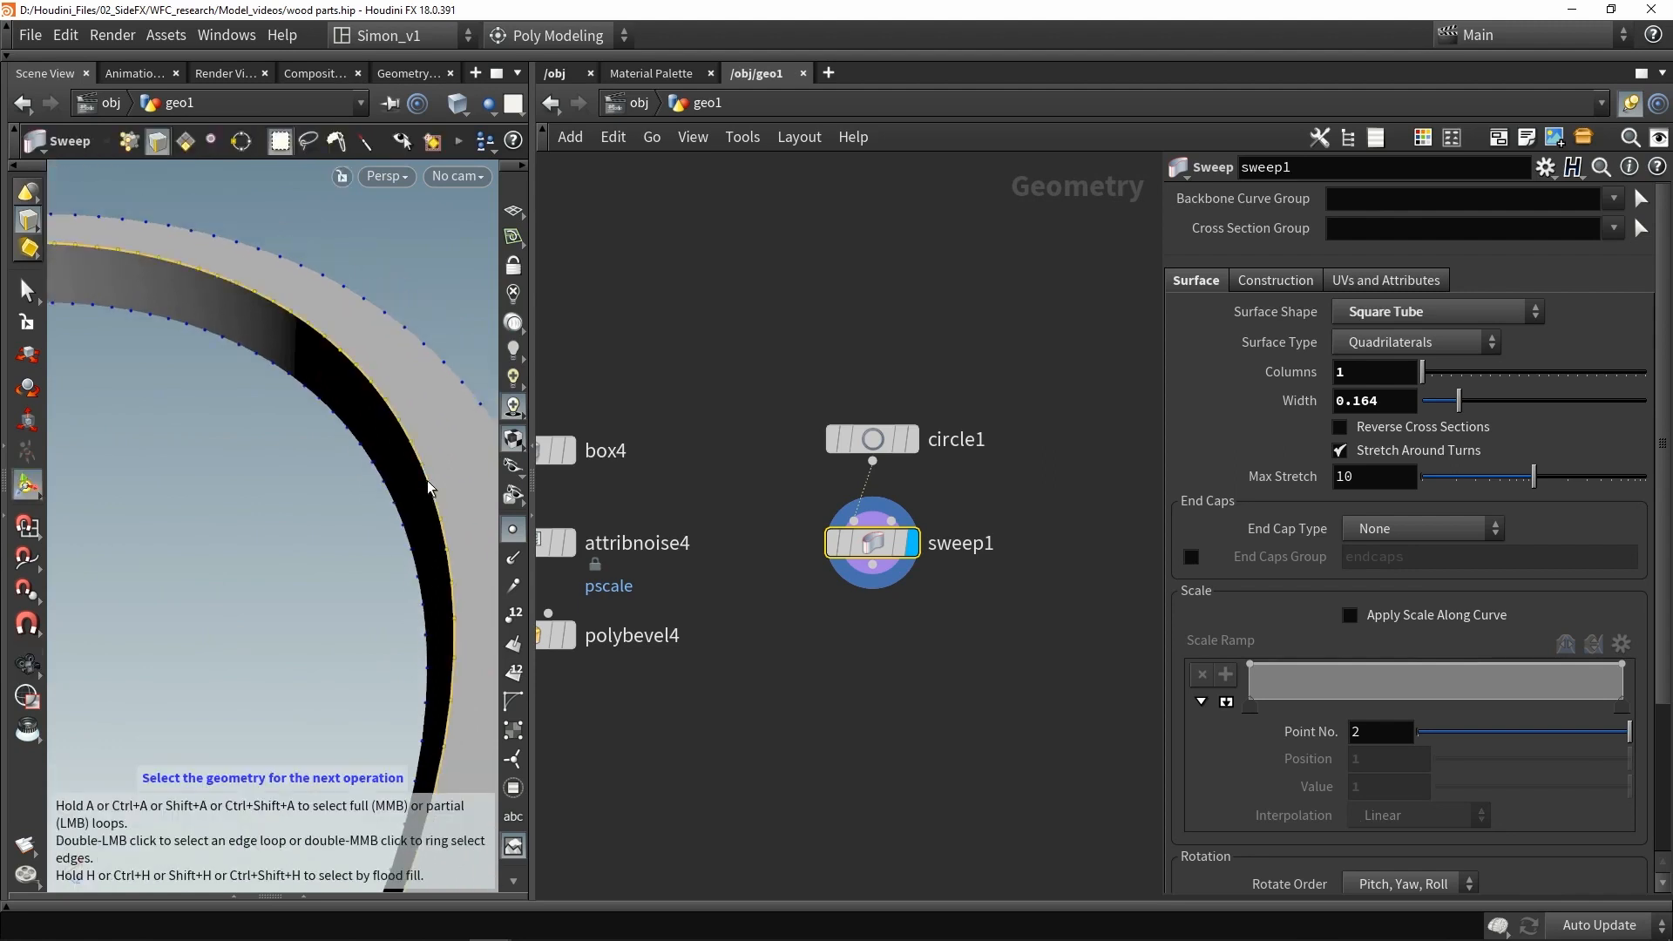
{"action": "double_click", "coordinate": [397, 513], "text": "shift"}
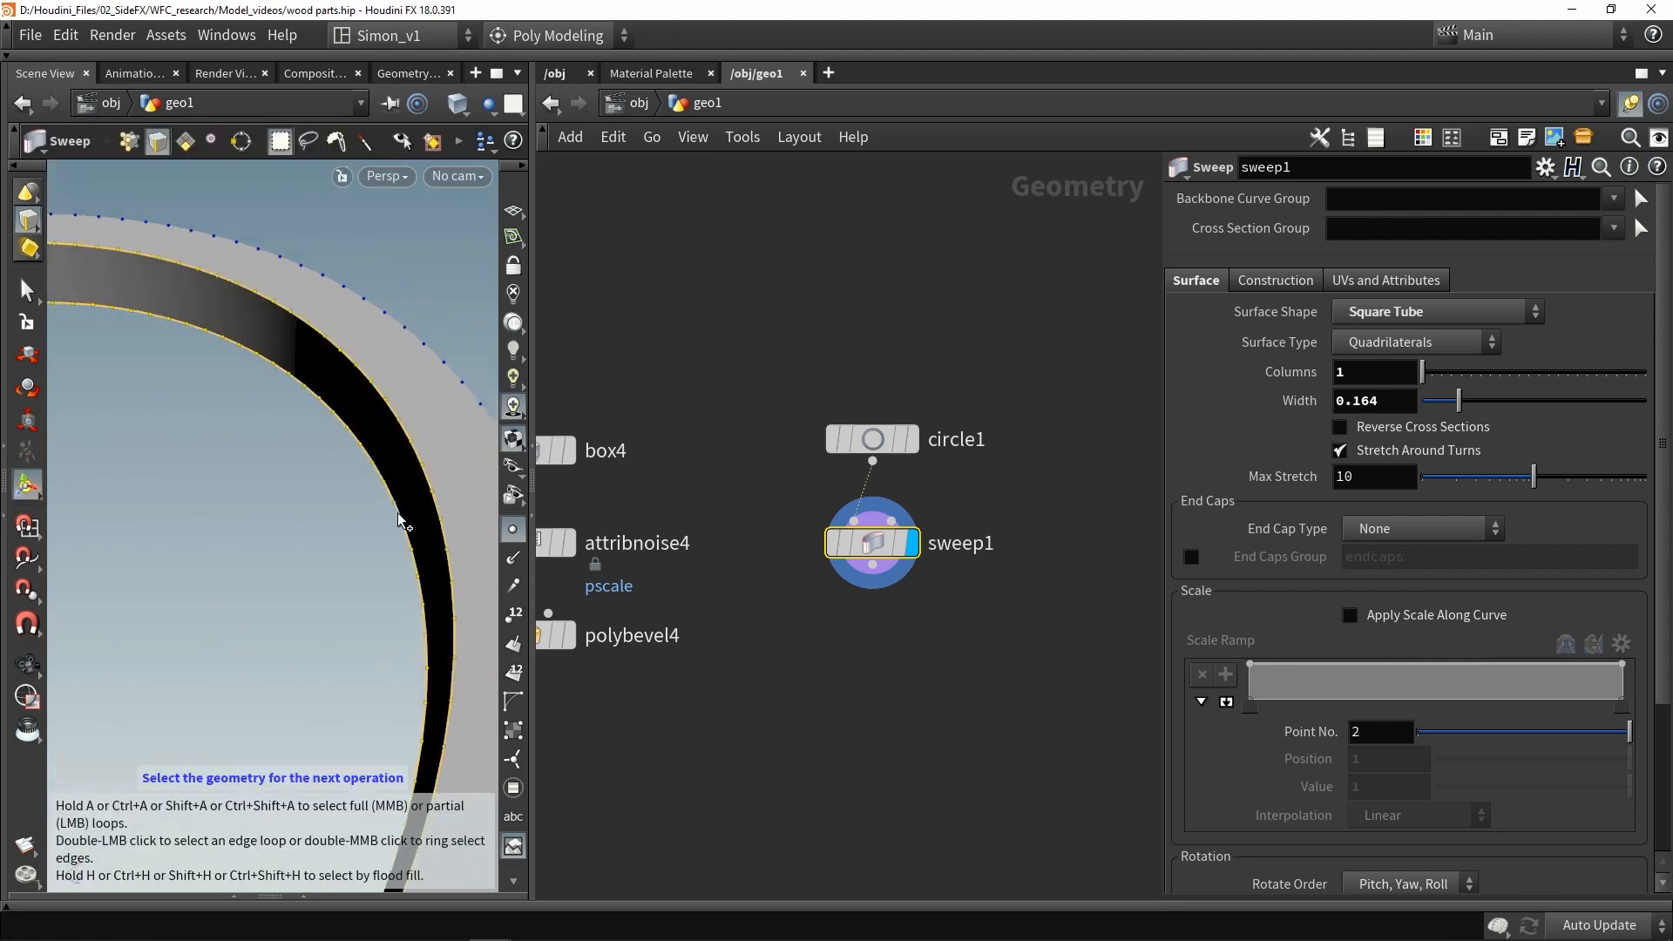
{"action": "left_click_drag", "start_coordinate": [397, 512], "coordinate": [318, 481], "text": "alt"}
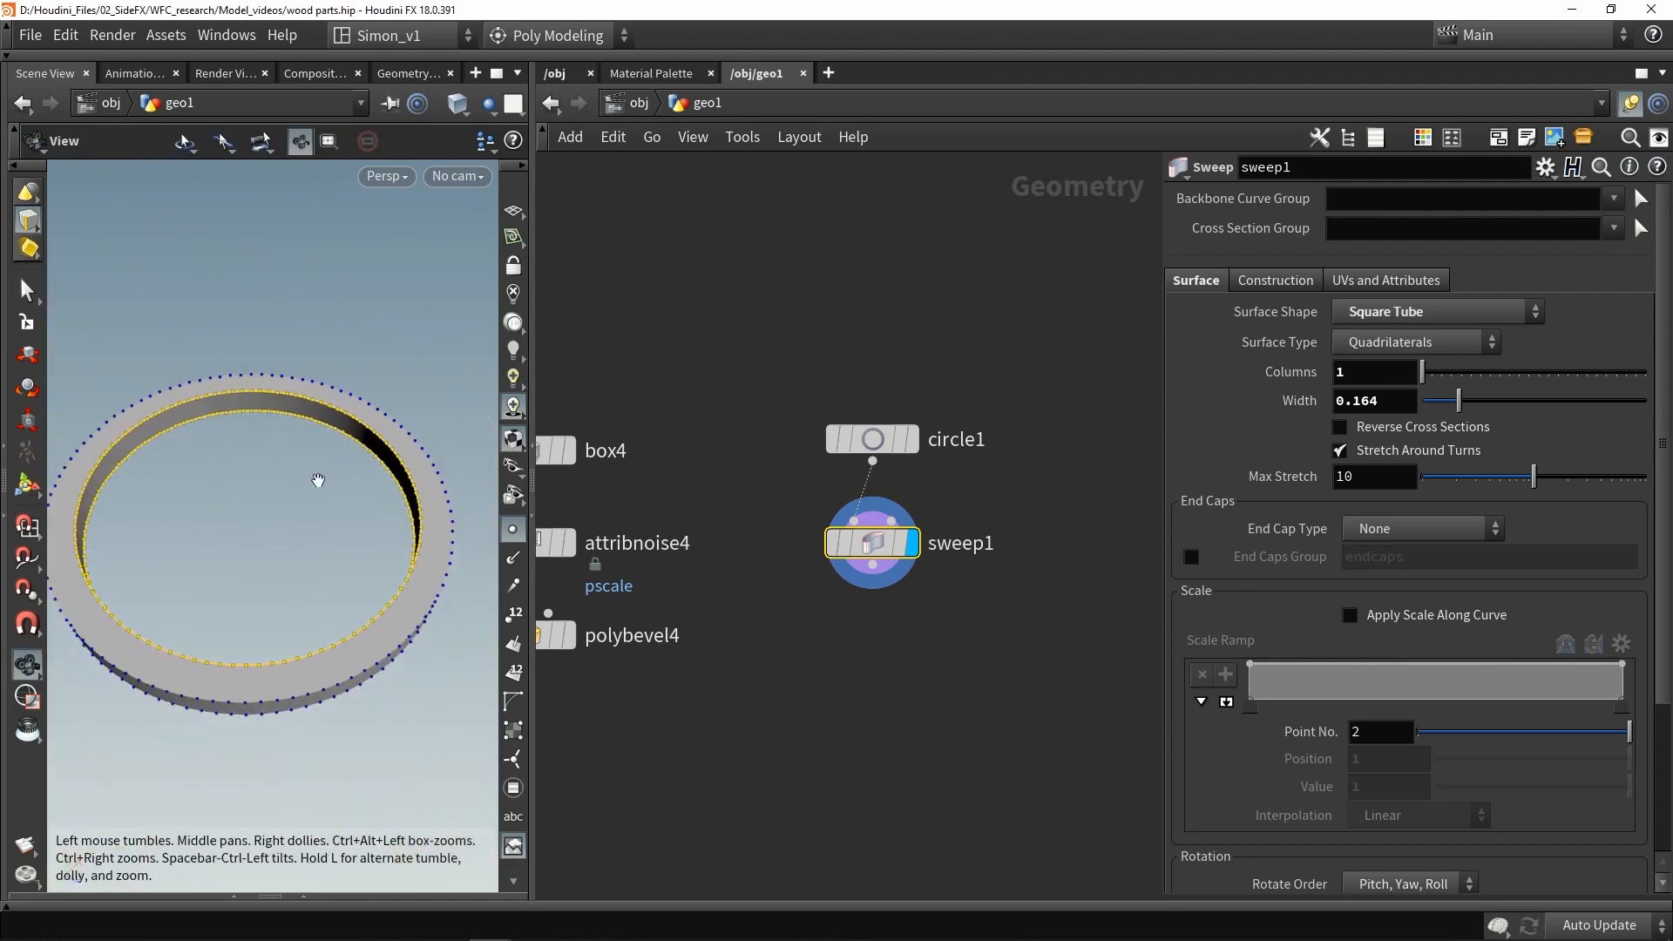
- Scale the selected edge loops outward with the Scale tool to round the ring's profile
{"action": "left_click", "coordinate": [27, 420]}
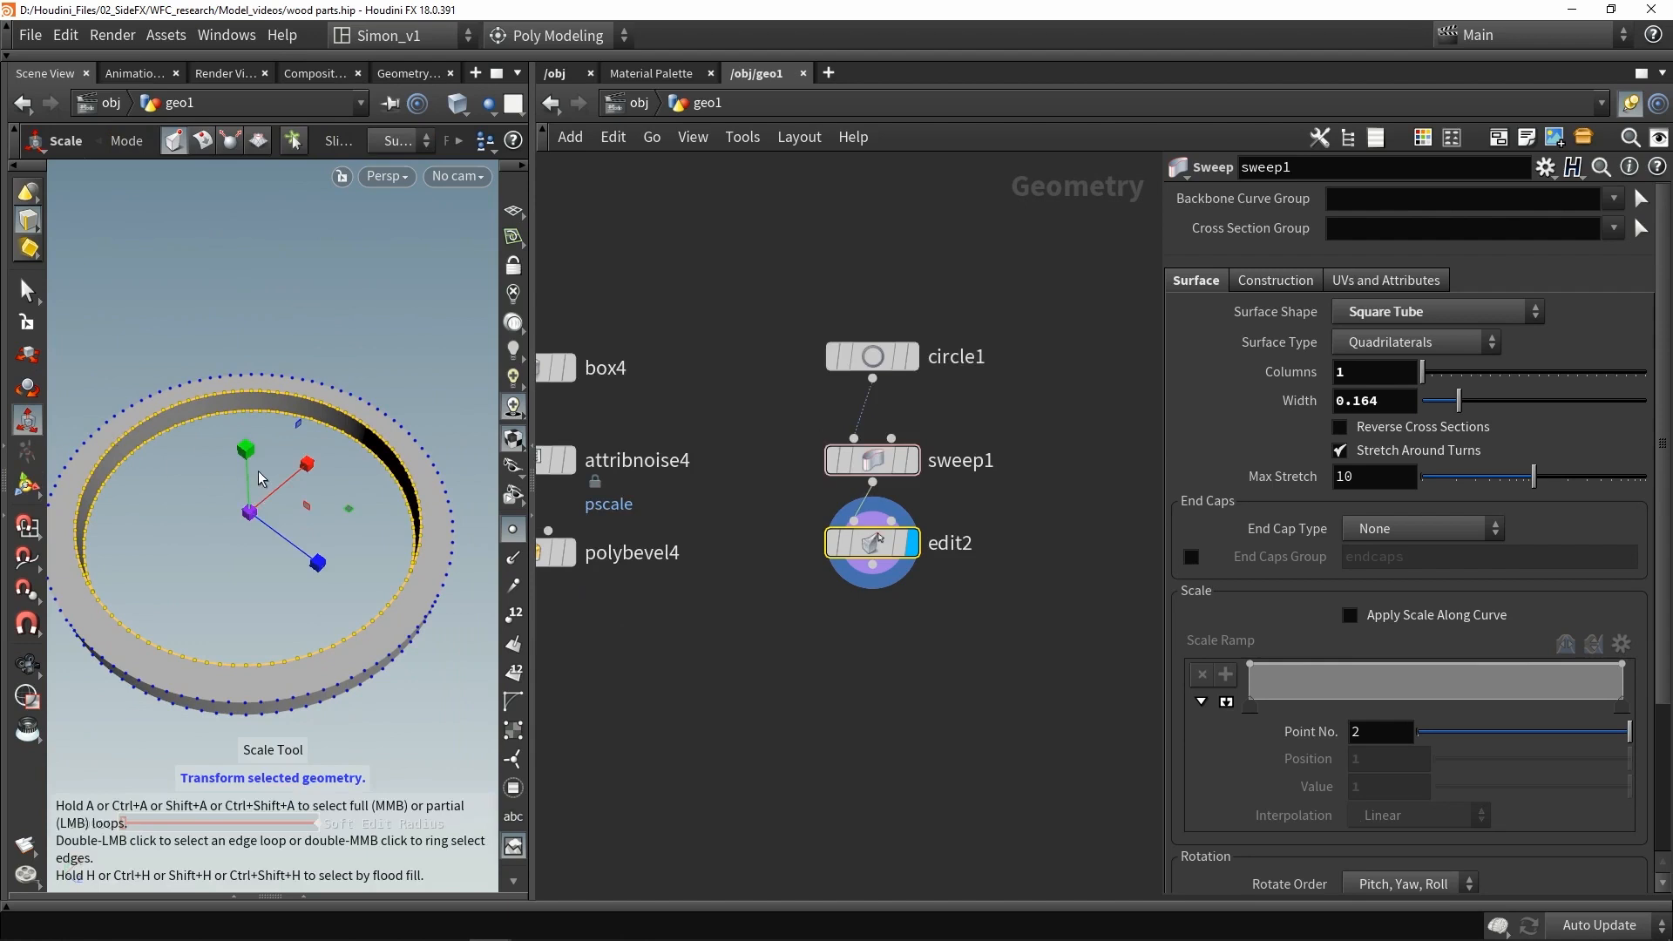
{"action": "left_click_drag", "start_coordinate": [246, 451], "coordinate": [224, 368]}
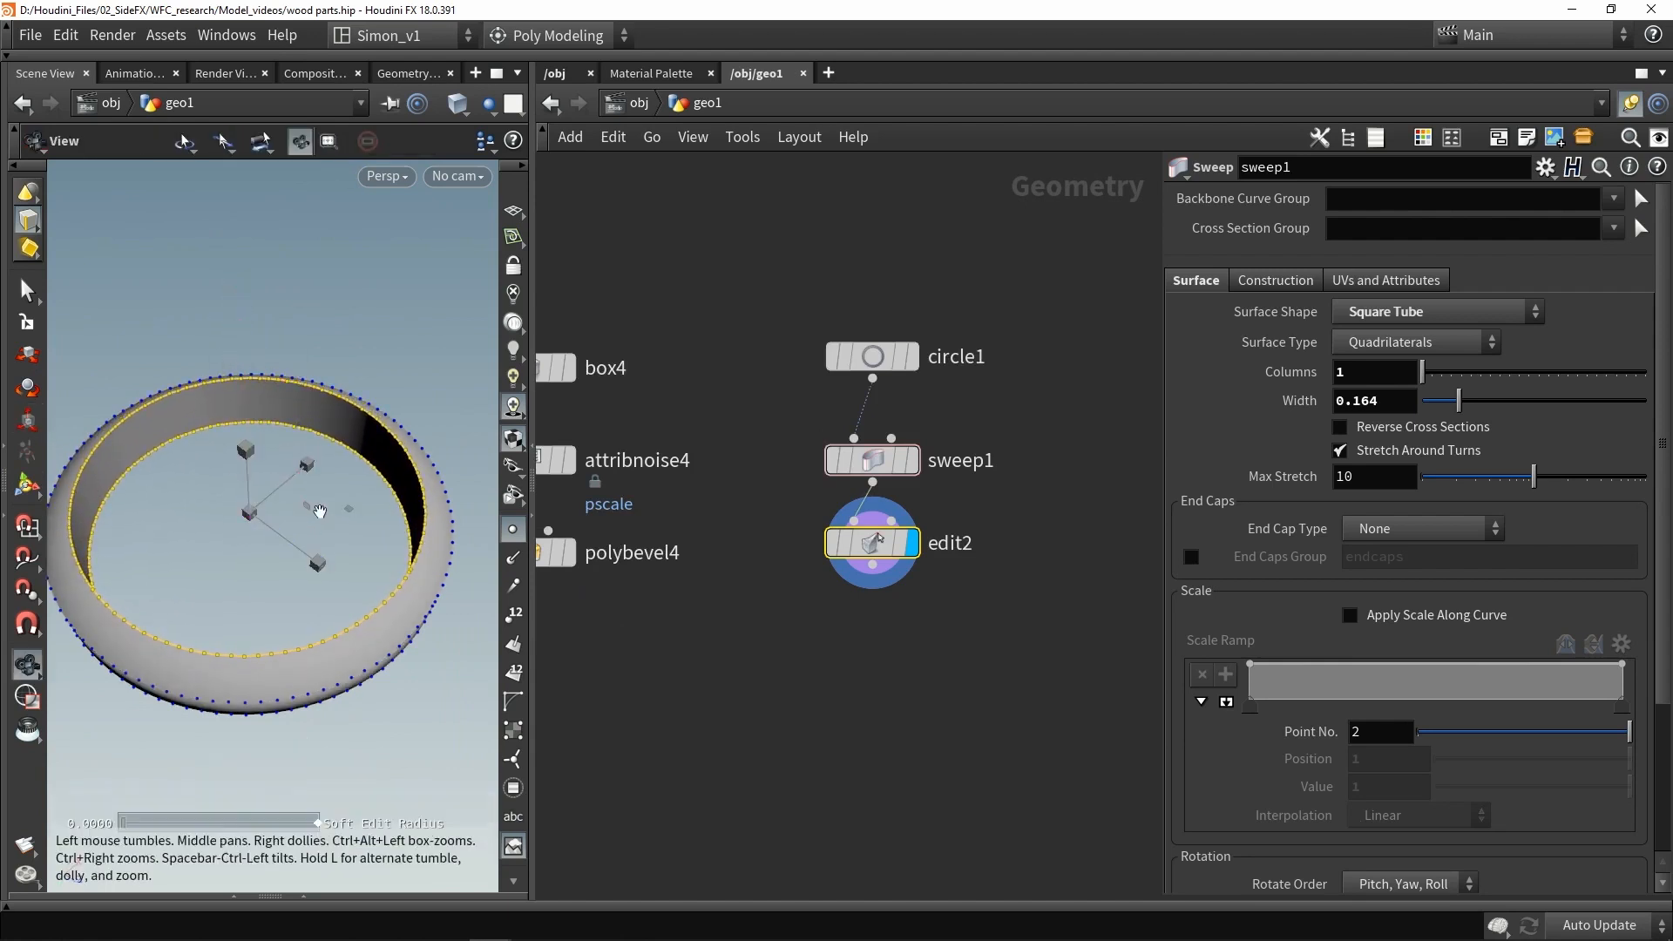
{"action": "left_click_drag", "start_coordinate": [319, 510], "coordinate": [364, 483]}
{"action": "scroll", "coordinate": [364, 483], "scroll_direction": "down", "scroll_amount": 2}
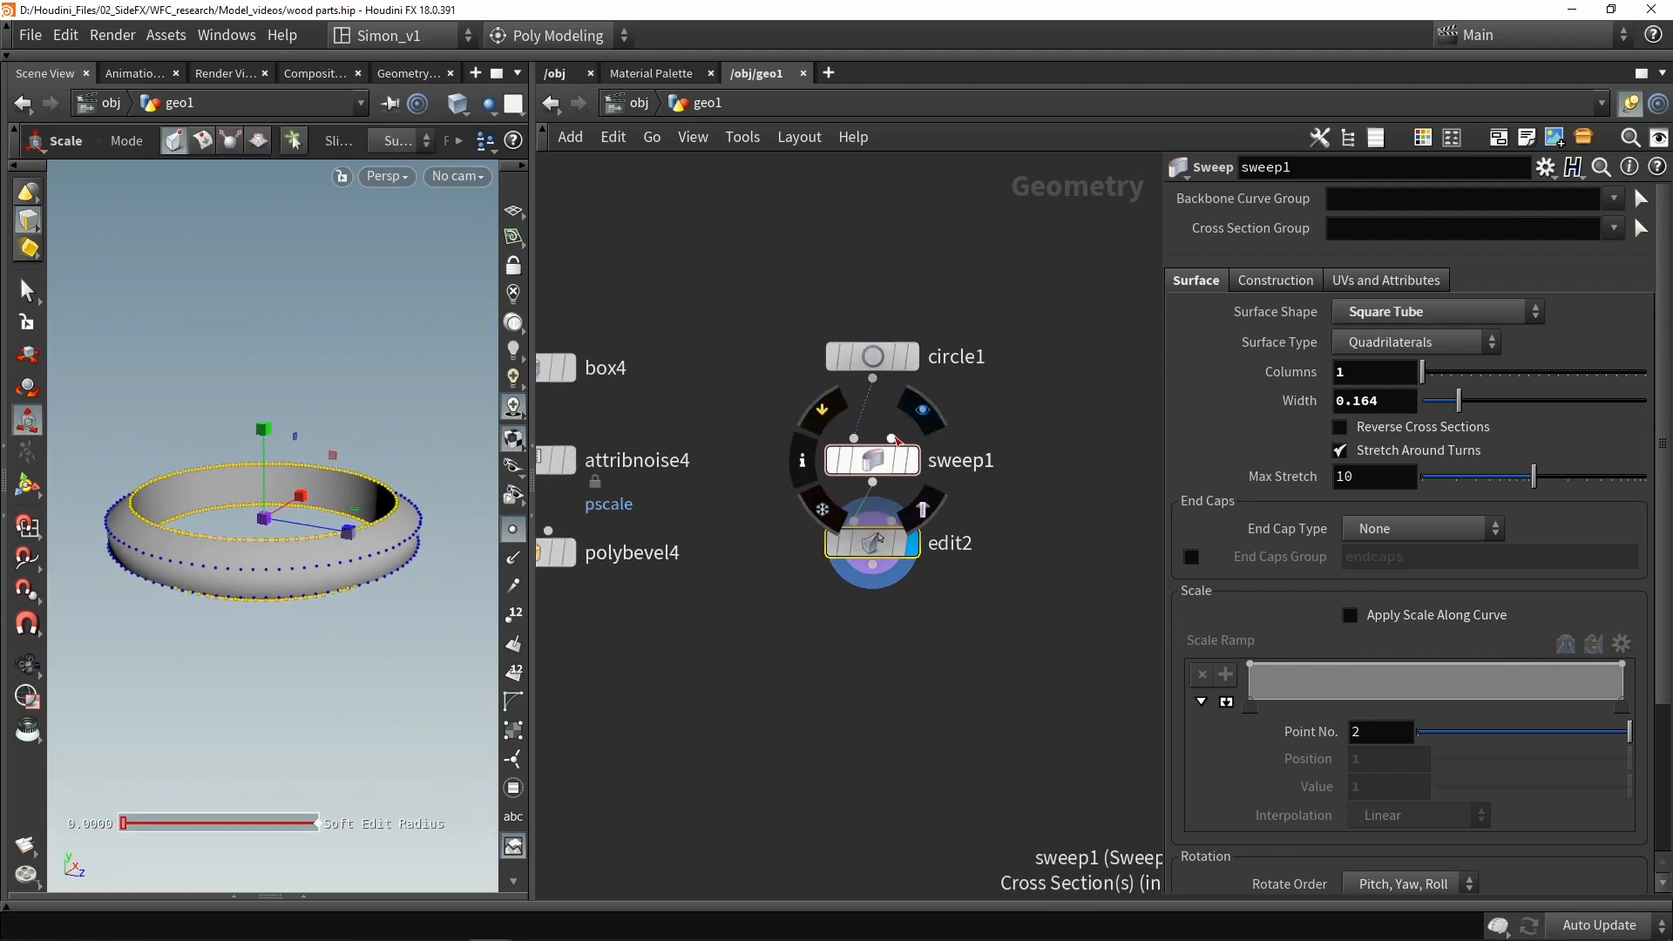
{"action": "left_click_drag", "start_coordinate": [894, 438], "coordinate": [981, 397]}
{"action": "left_click", "coordinate": [981, 397]}
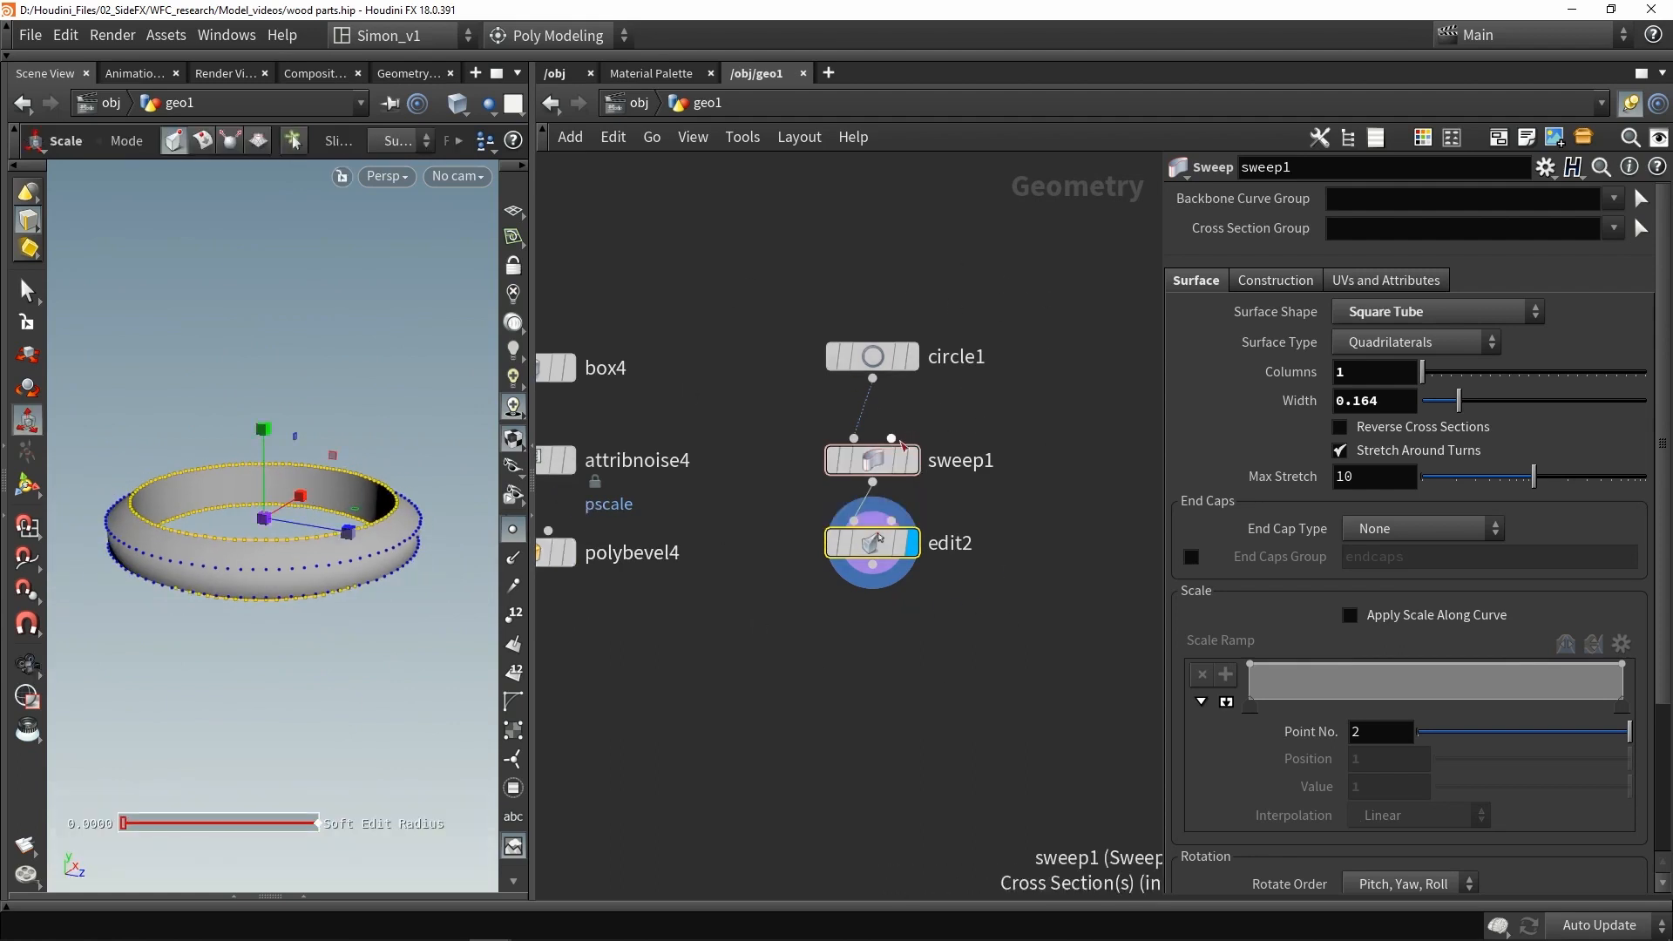
{"action": "left_click_drag", "start_coordinate": [895, 439], "coordinate": [1004, 414]}
{"action": "left_click", "coordinate": [1006, 415]}
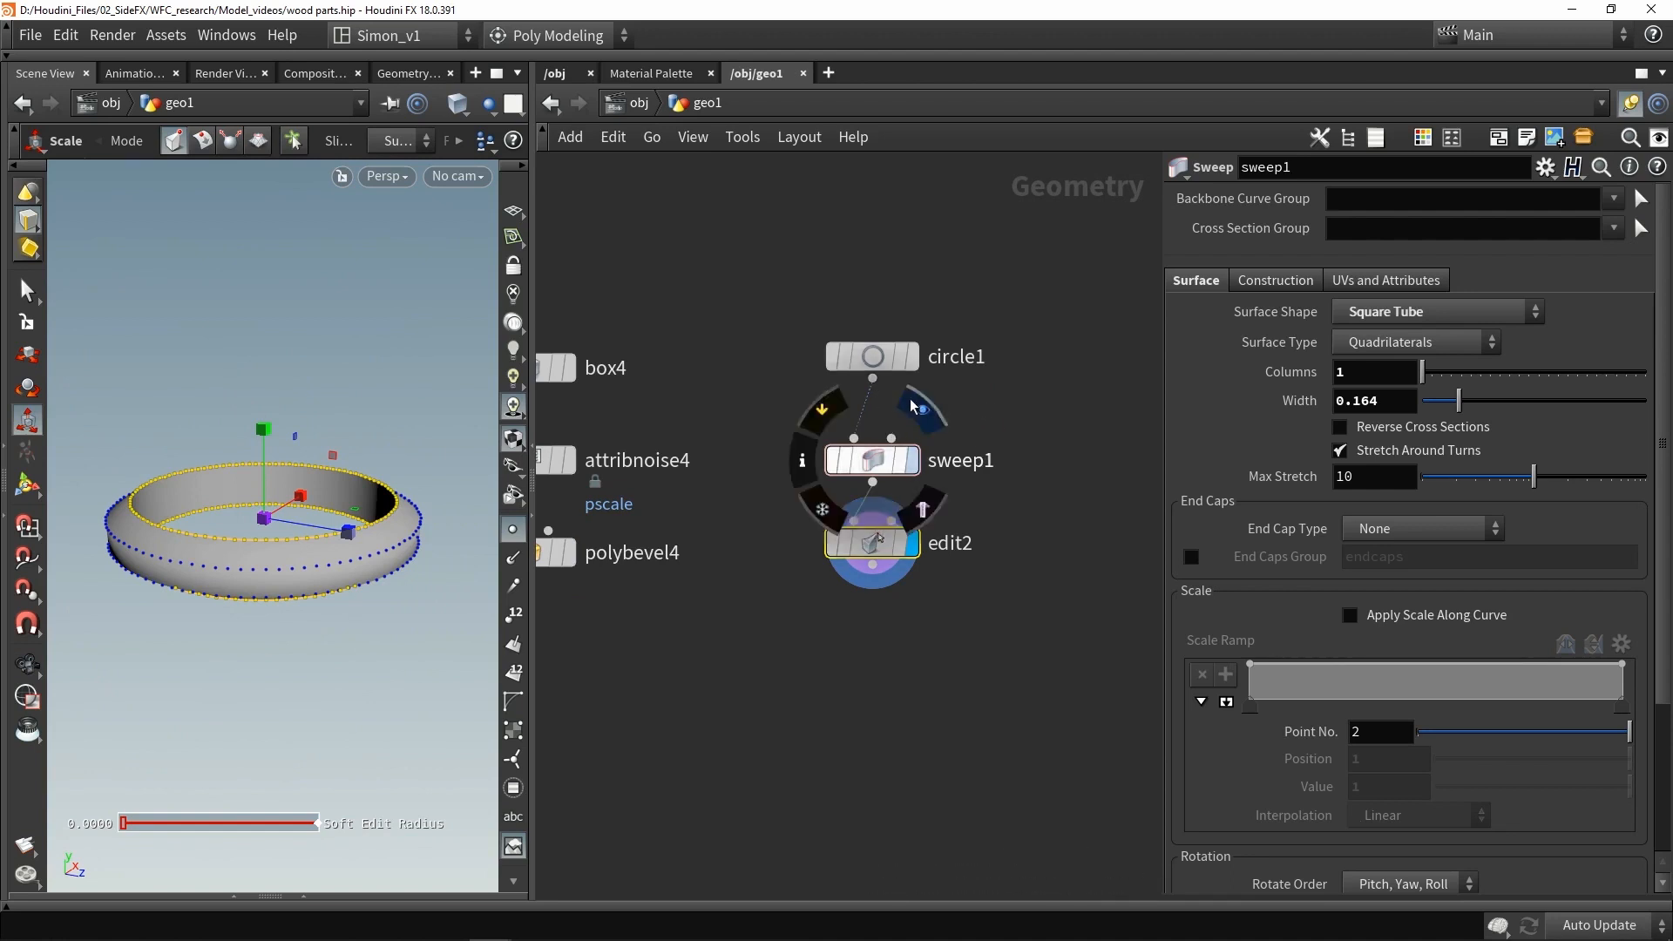
{"action": "left_click_drag", "start_coordinate": [78, 562], "coordinate": [90, 550], "text": "alt"}
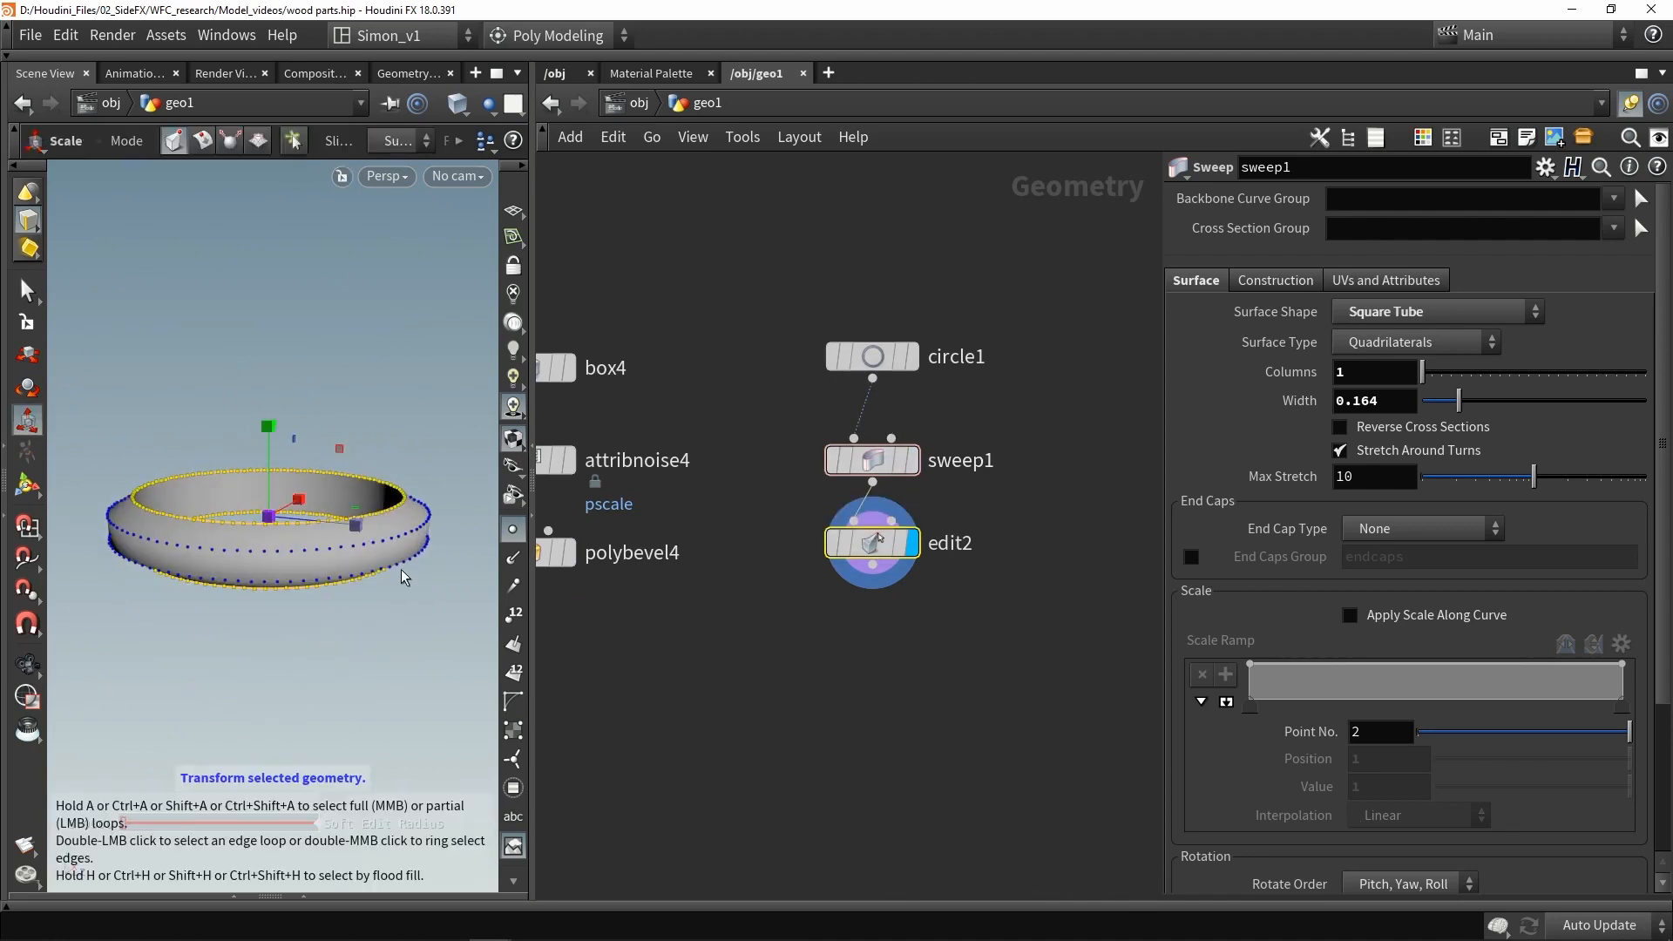
{"action": "left_click_drag", "start_coordinate": [359, 601], "coordinate": [351, 642], "text": "alt"}
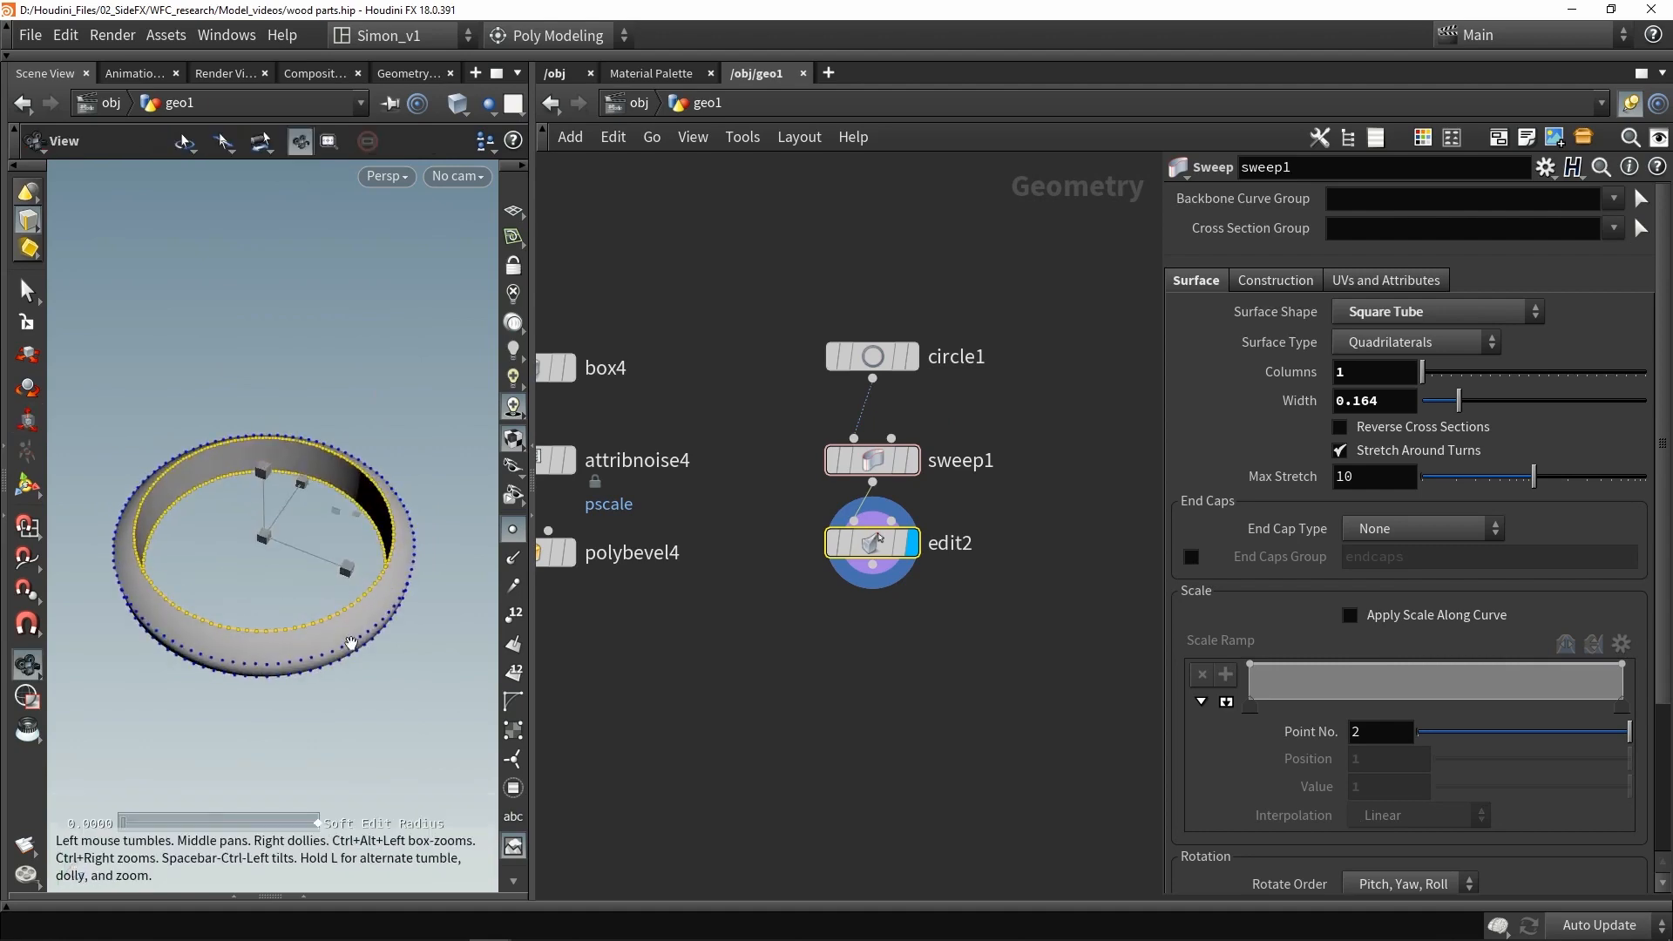
- Copy the attribute noise and poly bevel nodes into the ring branch
{"action": "left_click", "coordinate": [789, 665]}
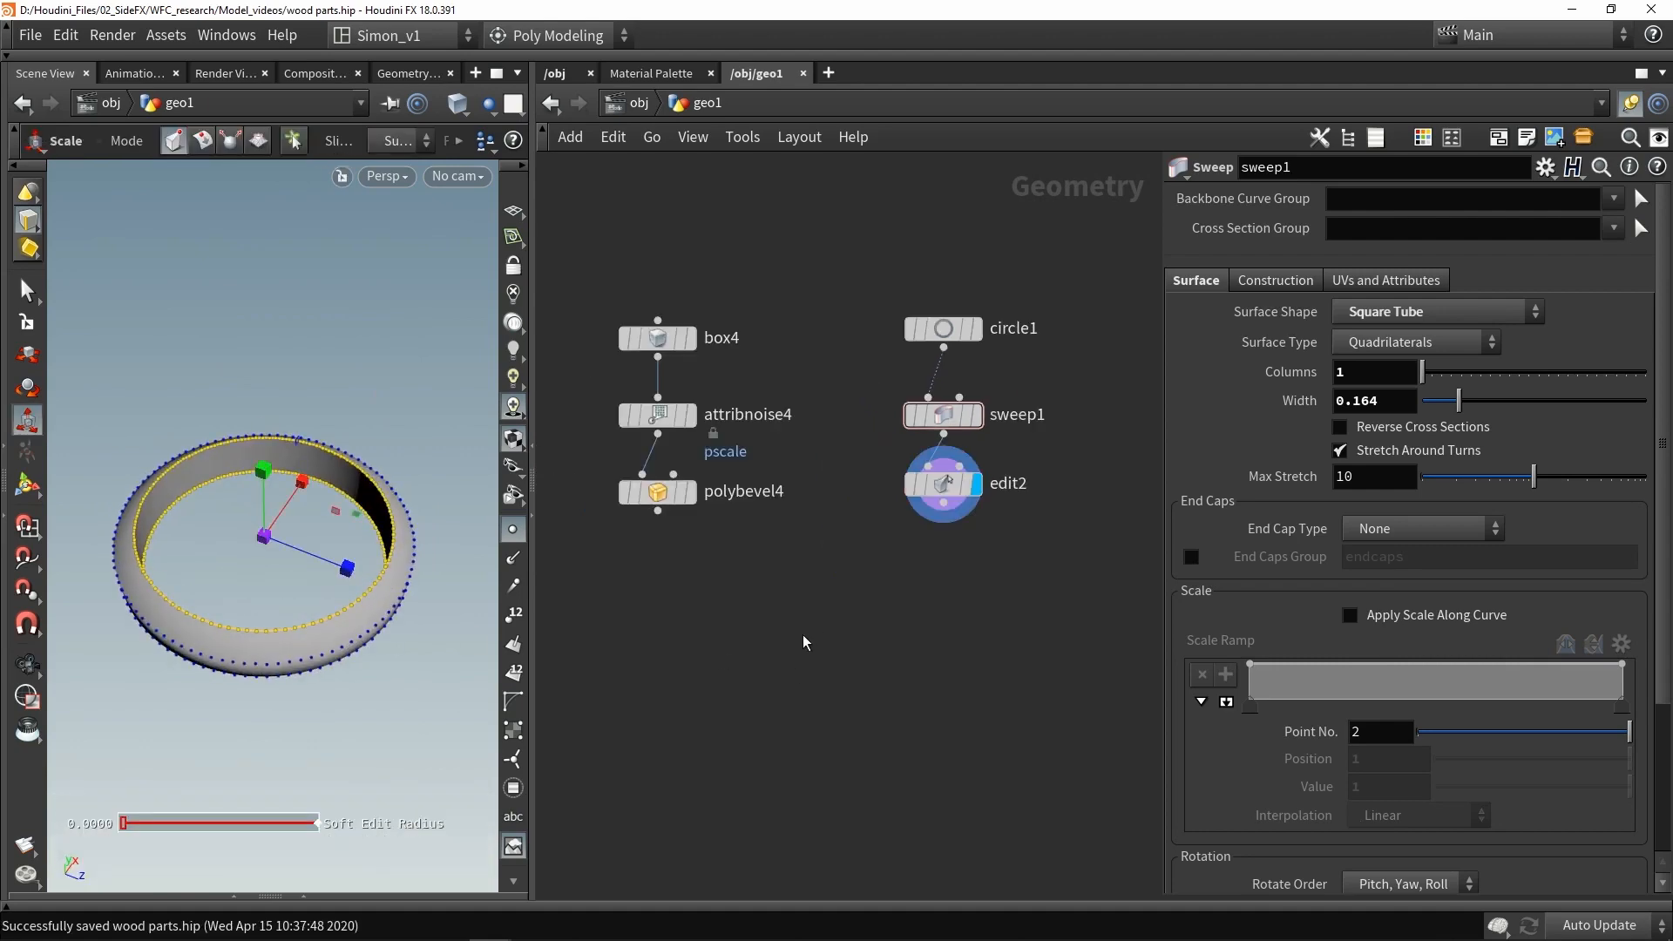
{"action": "left_click_drag", "start_coordinate": [799, 623], "coordinate": [939, 588]}
{"action": "left_click", "coordinate": [1001, 569]}
{"action": "scroll", "coordinate": [1001, 566], "scroll_direction": "up", "scroll_amount": 2}
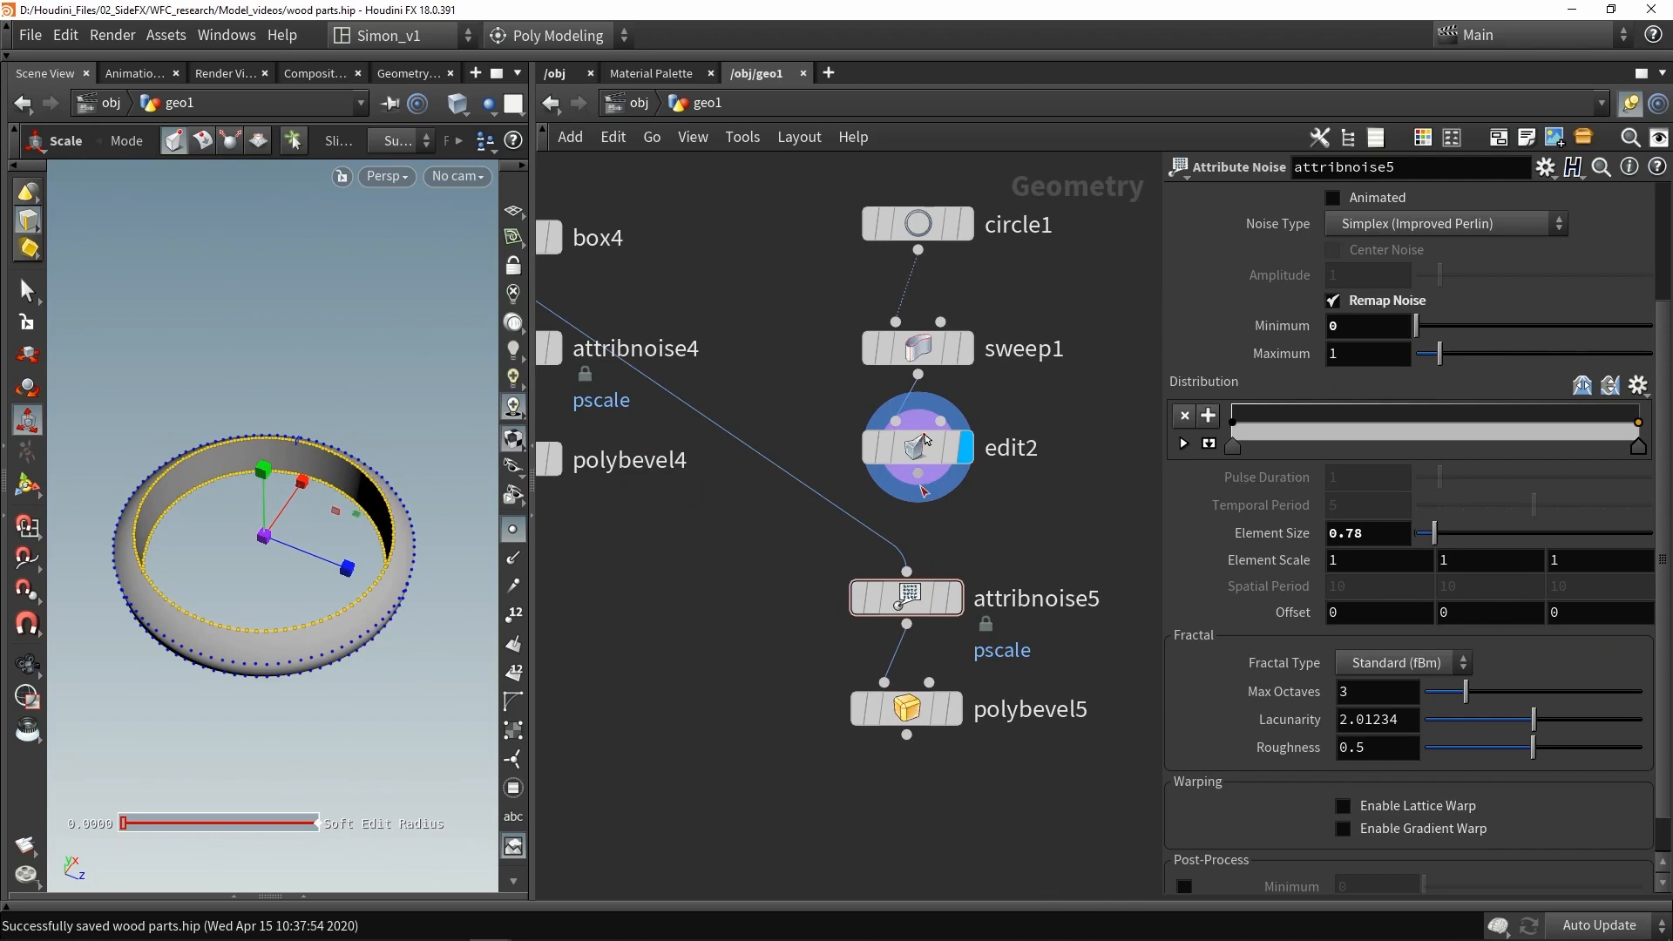
- Wire edit2 into attribnoise5 and display the polybevel5 result
{"action": "left_click_drag", "start_coordinate": [921, 481], "coordinate": [908, 573]}
{"action": "left_click", "coordinate": [955, 598]}
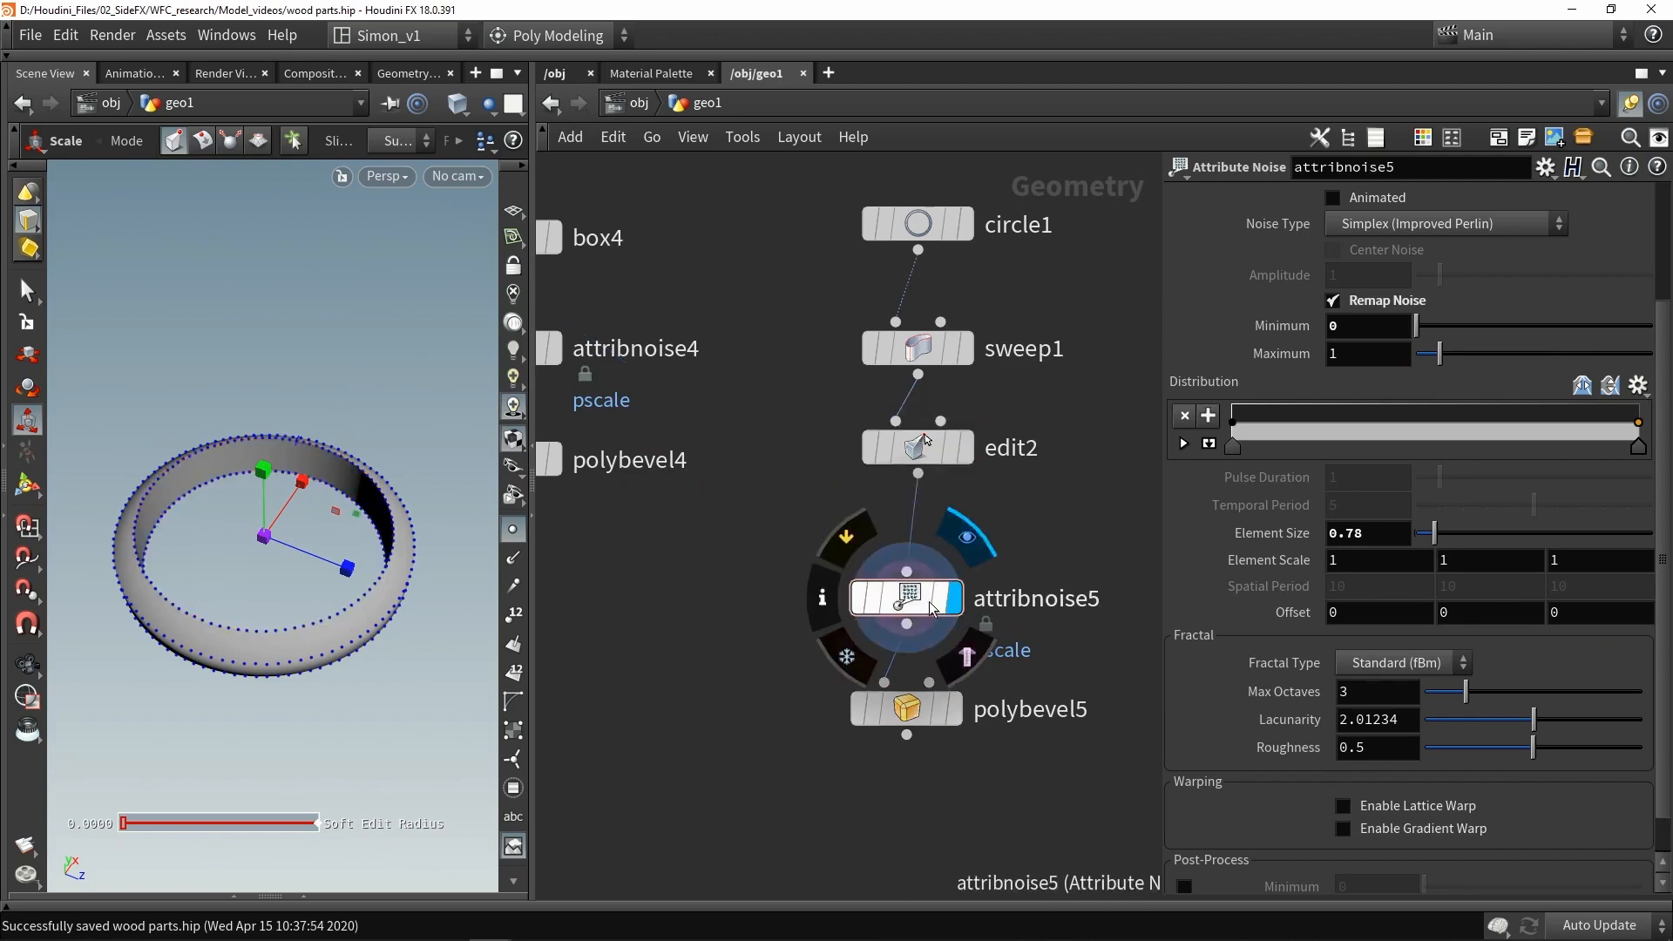
{"action": "left_click", "coordinate": [956, 709]}
{"action": "left_click_drag", "start_coordinate": [915, 714], "coordinate": [926, 636]}
{"action": "left_click", "coordinate": [926, 639]}
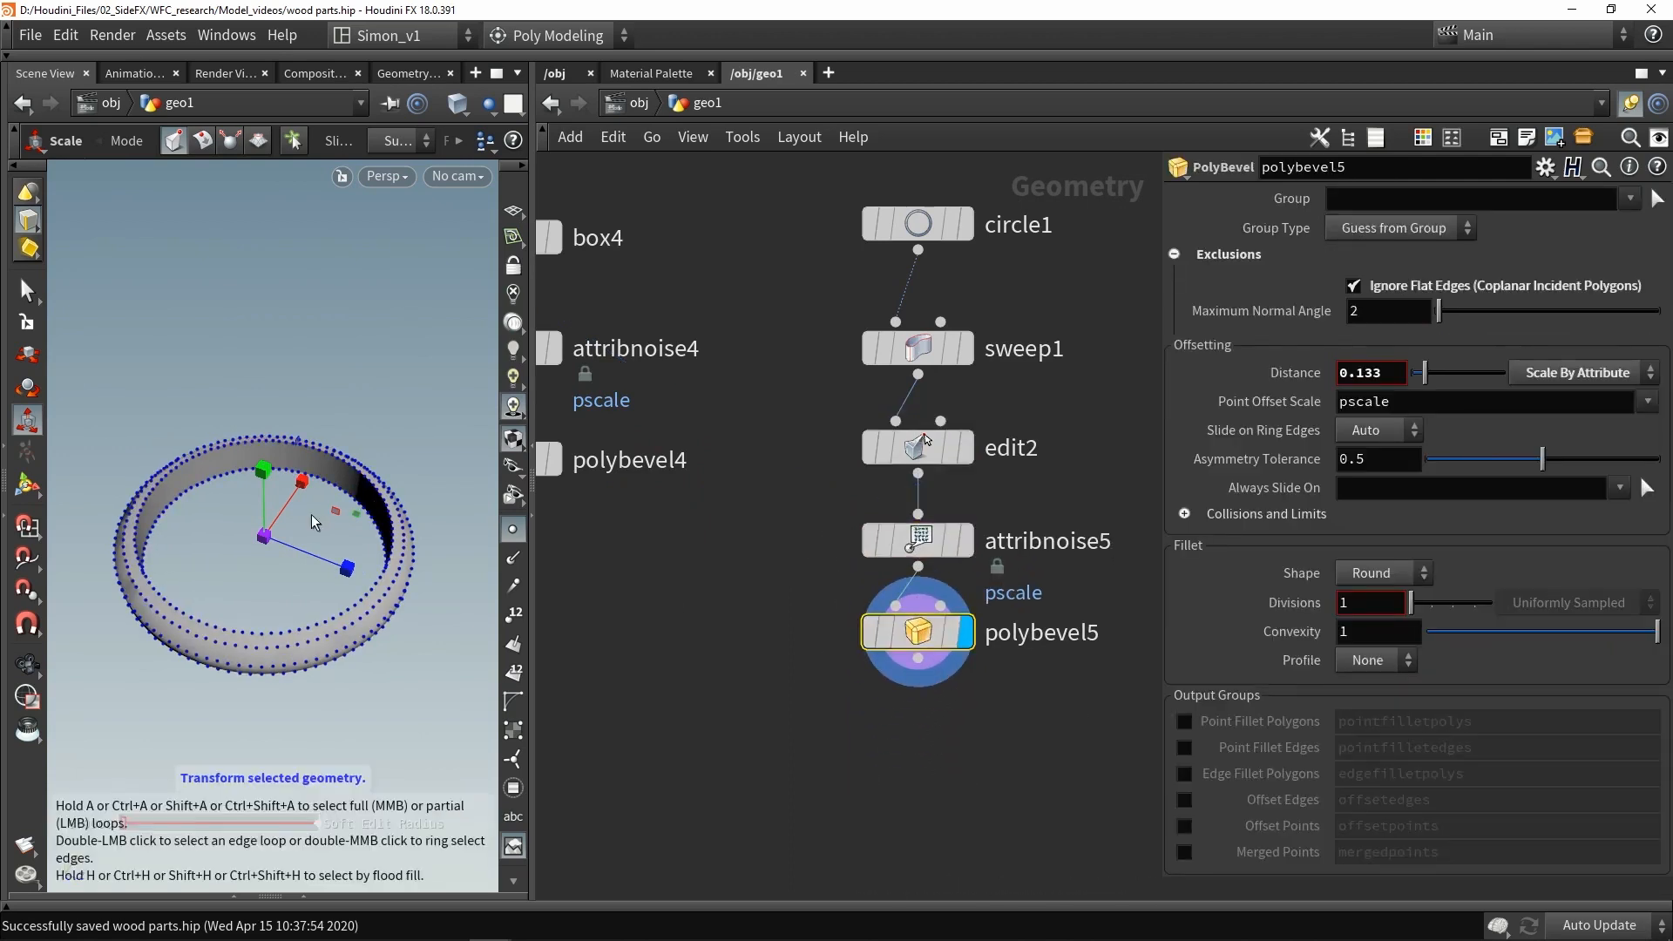
- Set the bevel's maximum normal angle to 10.6
{"action": "left_click_drag", "start_coordinate": [315, 592], "coordinate": [183, 516], "text": "alt"}
{"action": "scroll", "coordinate": [299, 554], "scroll_direction": "up", "scroll_amount": 3}
{"action": "key", "text": "shift+w"}
{"action": "key", "text": "e"}
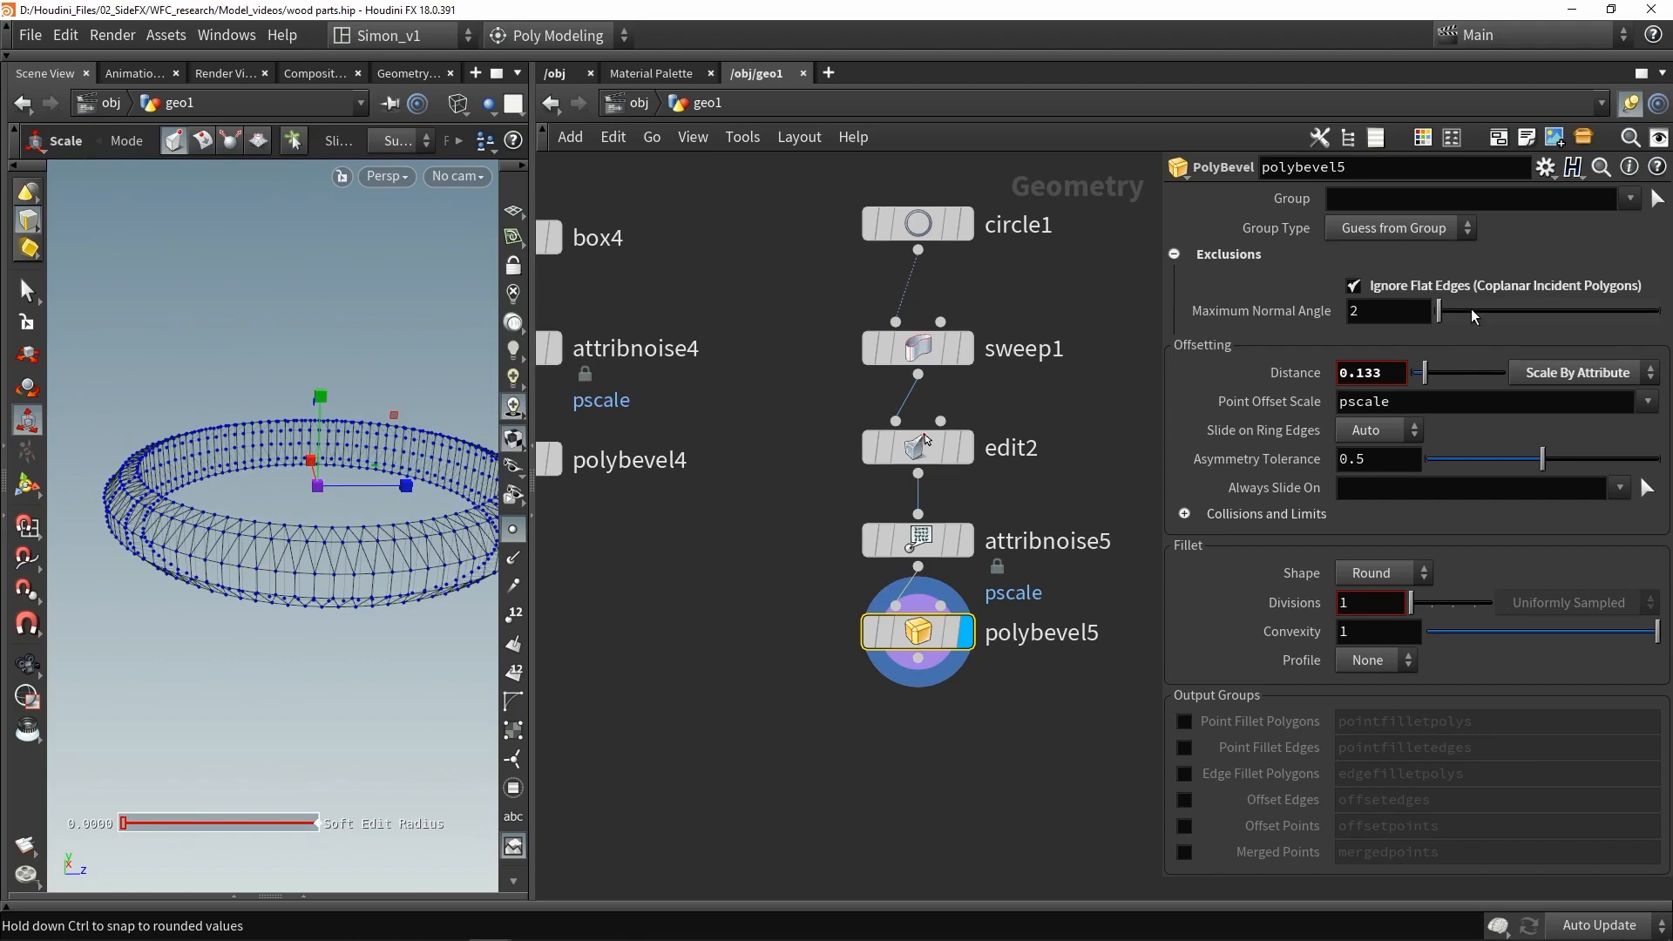
{"action": "left_click_drag", "start_coordinate": [1445, 311], "coordinate": [1450, 312]}
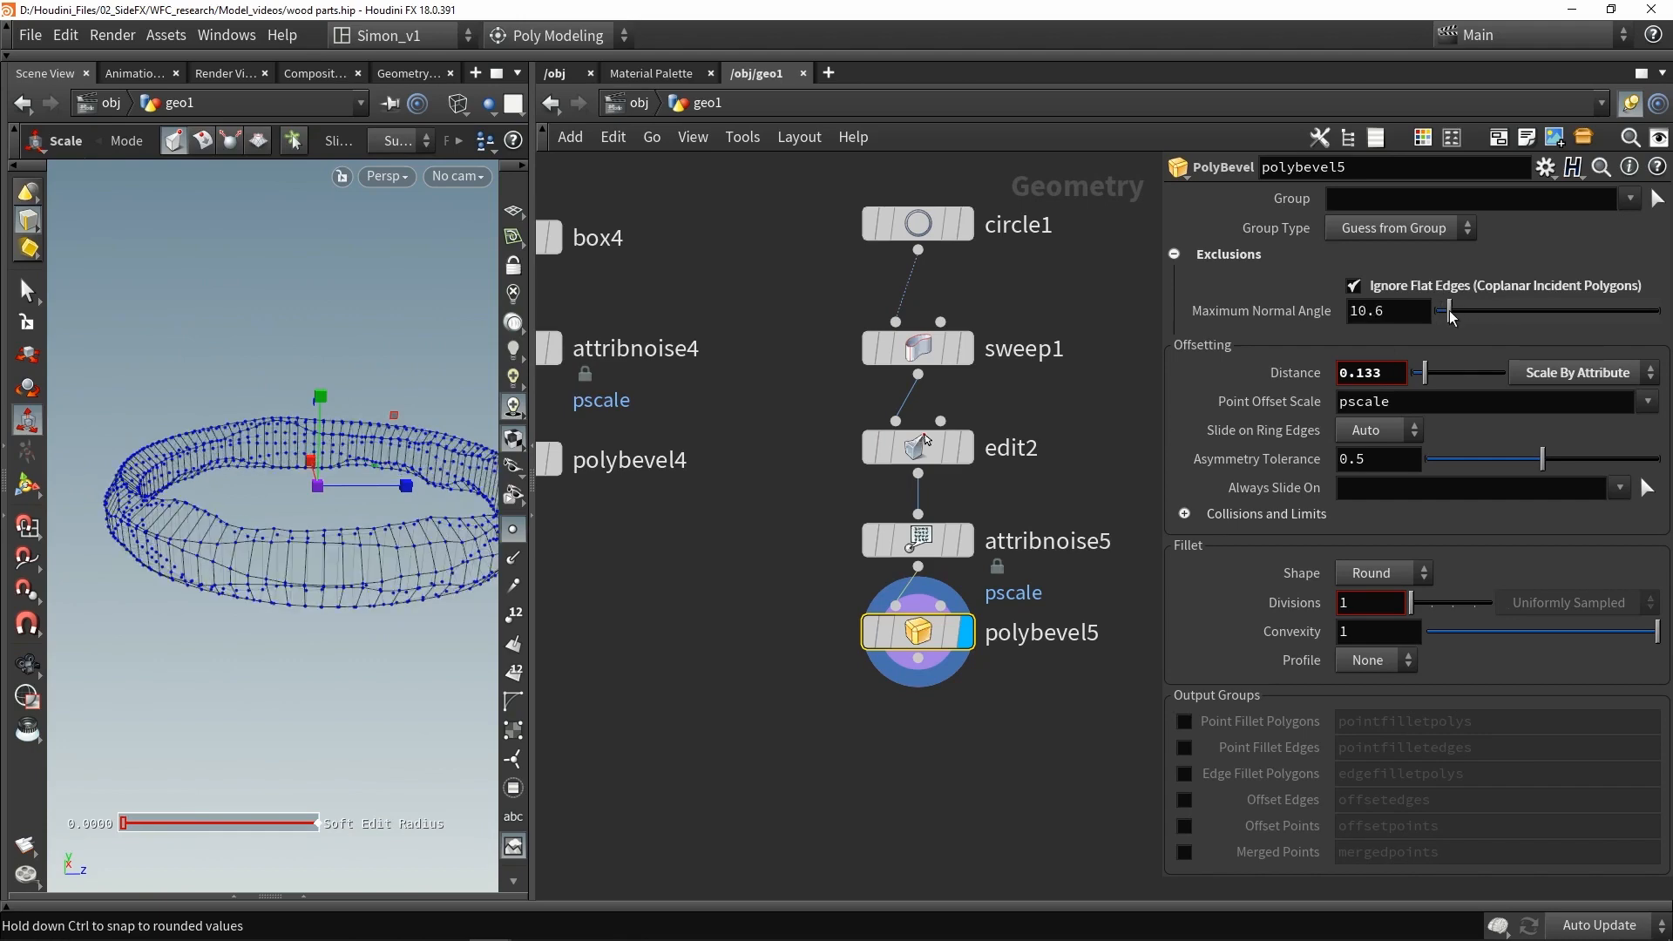
{"action": "key", "text": "Escape"}
- Set the bevel distance to 0.029
{"action": "left_click_drag", "start_coordinate": [247, 410], "coordinate": [372, 476]}
{"action": "key", "text": "e"}
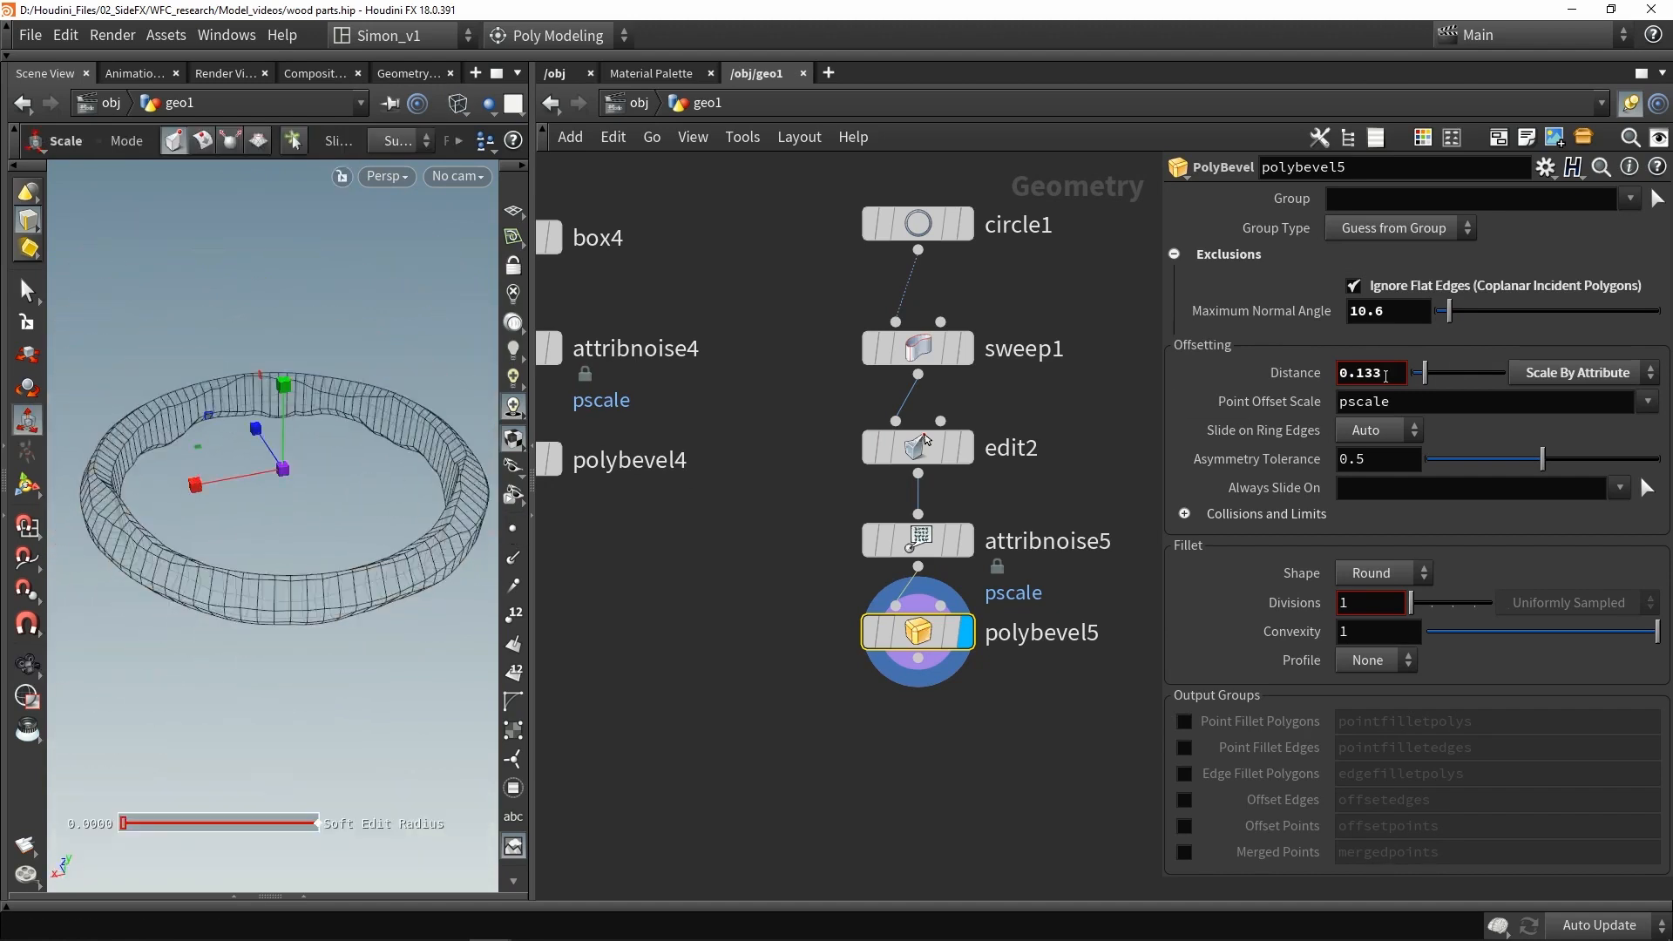
{"action": "left_click_drag", "start_coordinate": [1426, 373], "coordinate": [1405, 372]}
{"action": "key", "text": "shift+w"}
{"action": "key", "text": "shift+w"}
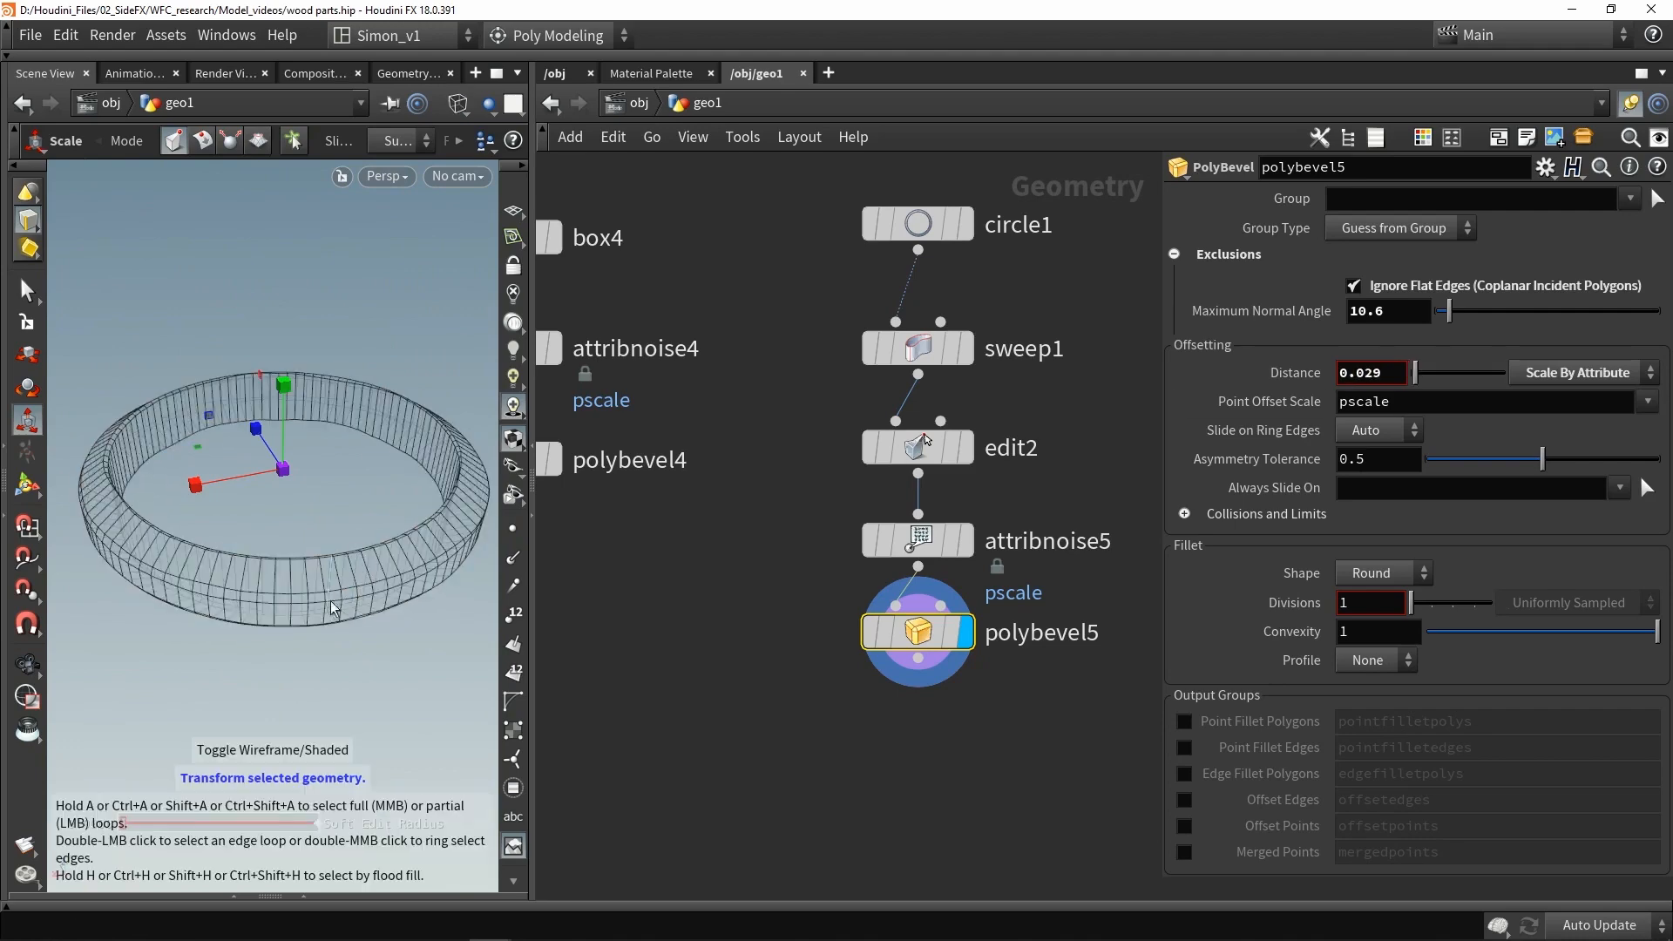
- Set the ring's attribute noise element size to 0.96
{"action": "mouse_move", "coordinate": [327, 602]}
{"action": "left_mouse_down", "text": "alt"}
{"action": "mouse_move", "coordinate": [297, 610]}
{"action": "mouse_move", "coordinate": [280, 578]}
{"action": "left_mouse_up", "text": "alt"}
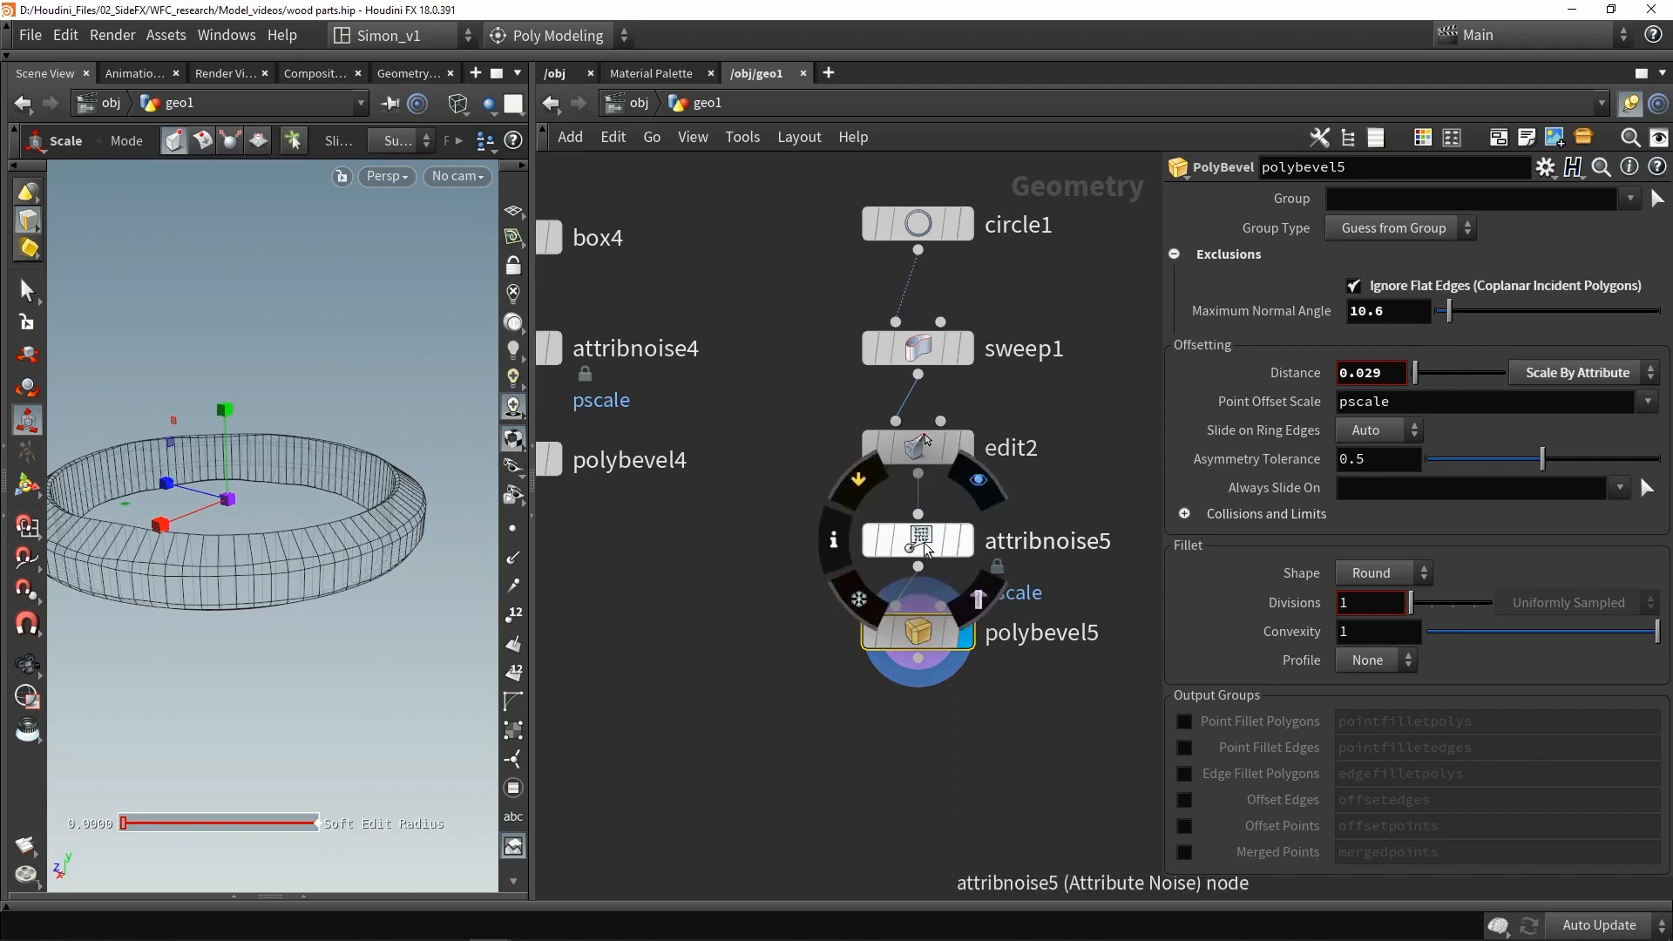
{"action": "left_click", "coordinate": [920, 542]}
{"action": "mouse_move", "coordinate": [1434, 533]}
{"action": "left_mouse_down"}
{"action": "mouse_move", "coordinate": [1419, 533]}
{"action": "mouse_move", "coordinate": [1443, 533]}
{"action": "left_mouse_up"}
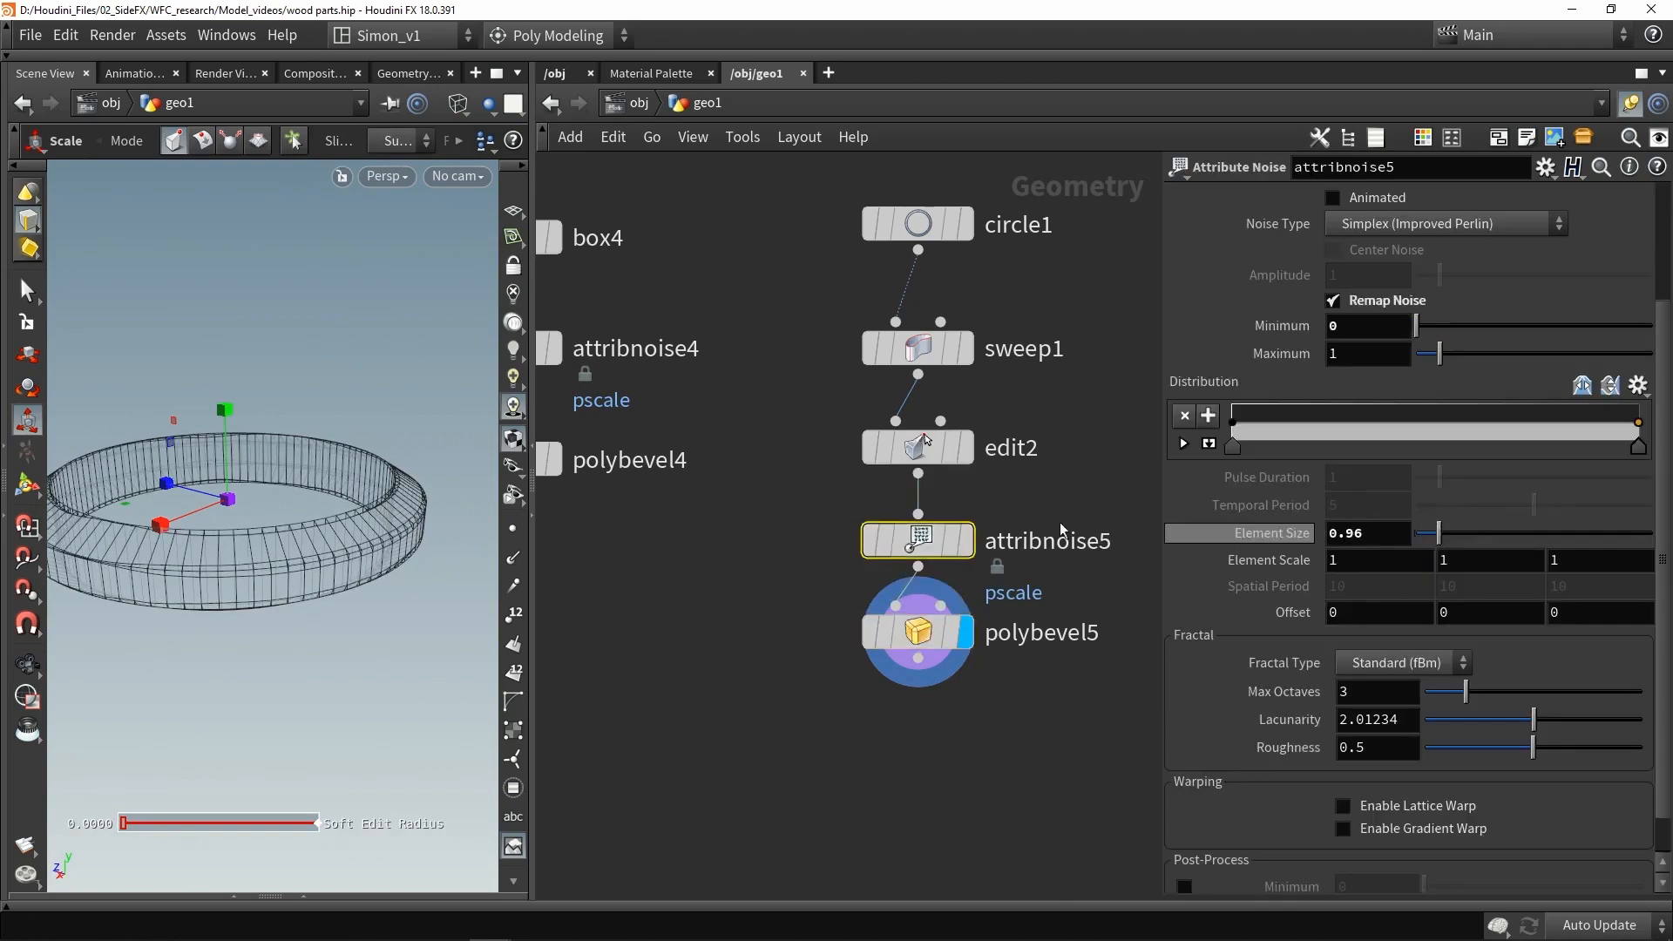
- Orbit around the ring to inspect the noisy bevelled result
{"action": "middle_click_drag", "start_coordinate": [176, 485], "coordinate": [367, 425], "text": "alt"}
{"action": "left_click_drag", "start_coordinate": [305, 506], "coordinate": [272, 493], "text": "alt"}
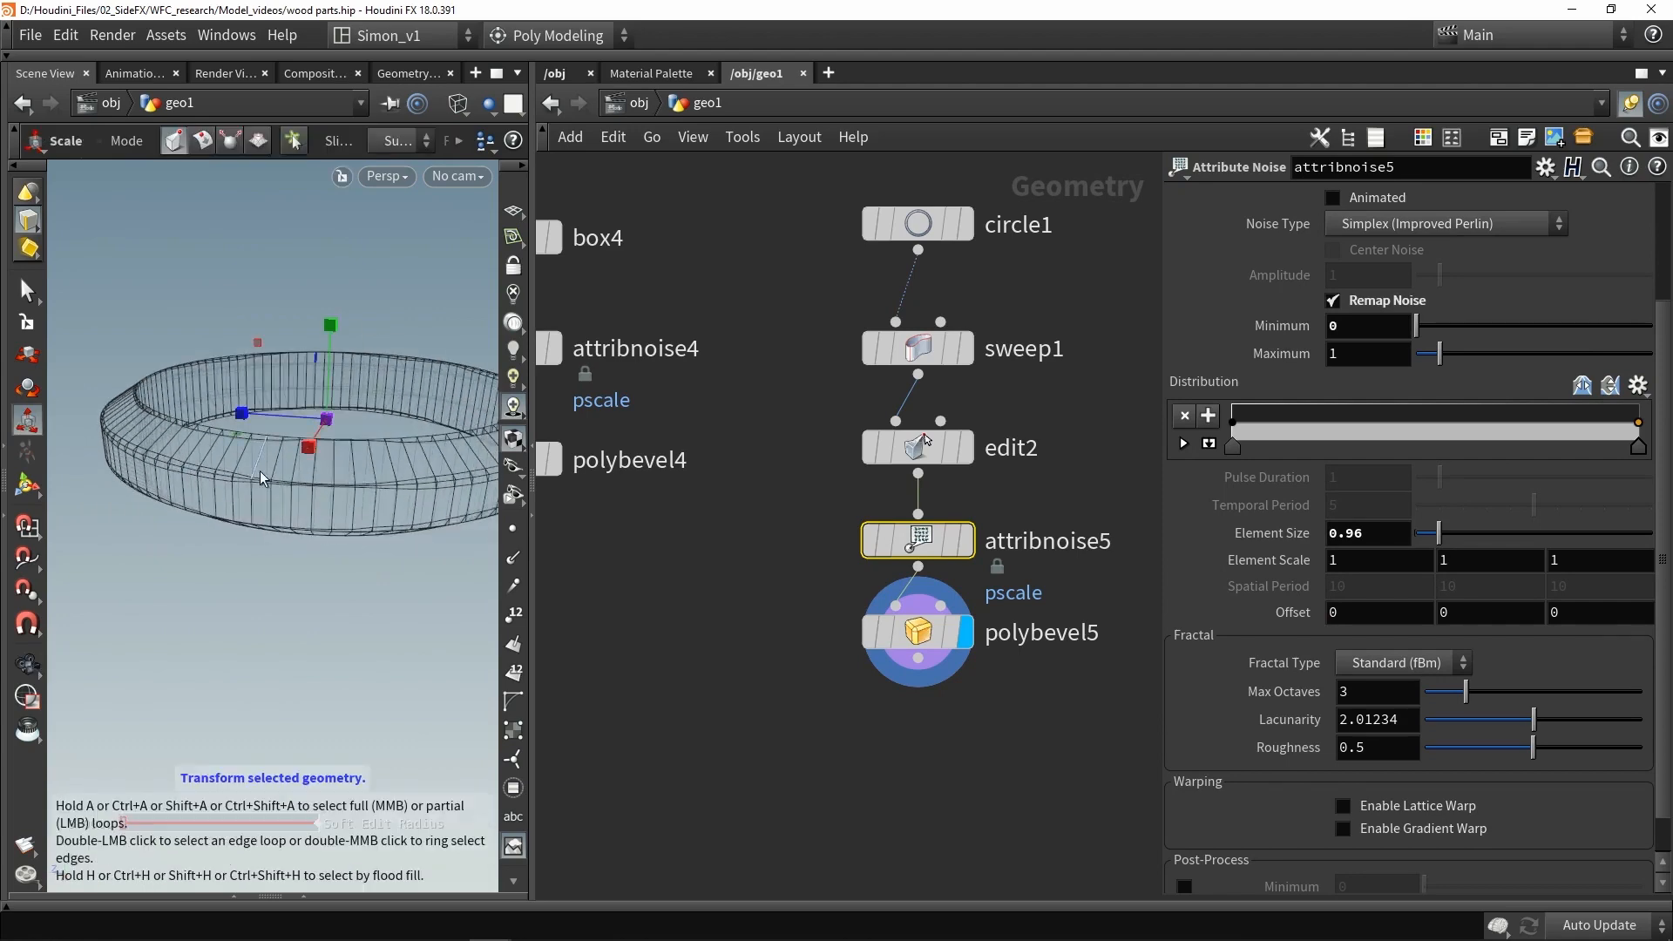
{"action": "middle_click_drag", "start_coordinate": [371, 496], "coordinate": [112, 489], "text": "alt"}
{"action": "left_click_drag", "start_coordinate": [306, 476], "coordinate": [253, 463], "text": "alt"}
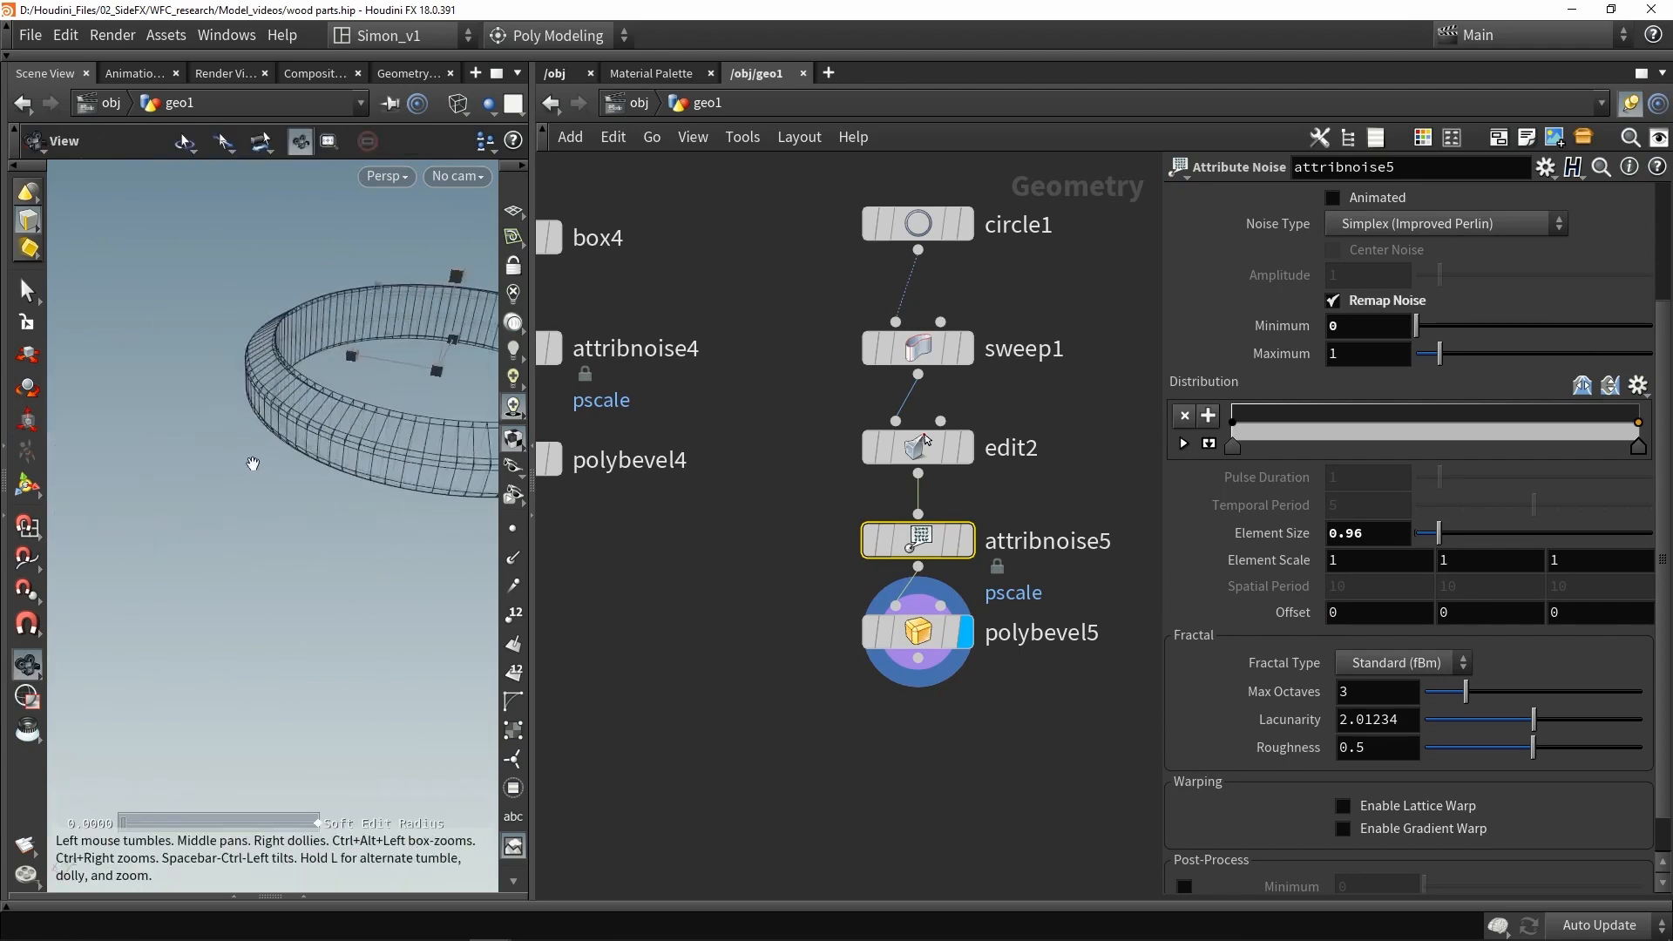
{"action": "middle_click_drag", "start_coordinate": [254, 463], "coordinate": [152, 452], "text": "alt"}
{"action": "key", "text": "w"}
{"action": "middle_click_drag", "start_coordinate": [295, 466], "coordinate": [336, 448], "text": "alt"}
{"action": "left_click_drag", "start_coordinate": [334, 544], "coordinate": [332, 496], "text": "alt"}
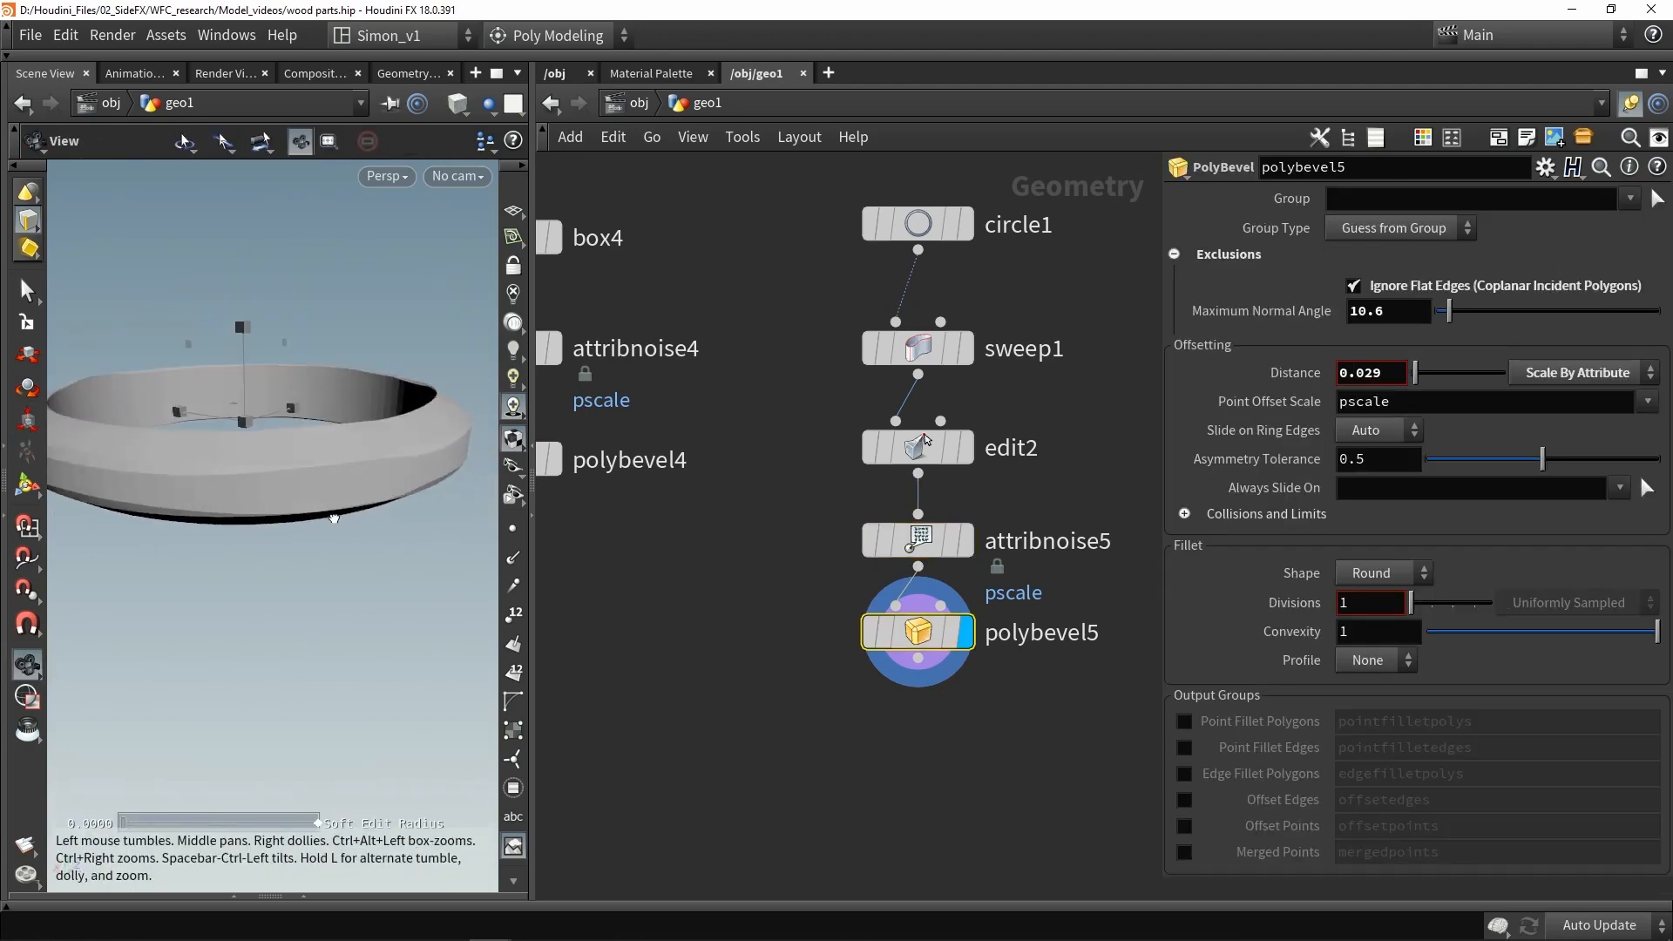
{"action": "middle_click_drag", "start_coordinate": [332, 497], "coordinate": [356, 475], "text": "alt"}
{"action": "left_click_drag", "start_coordinate": [414, 508], "coordinate": [427, 523], "text": "alt"}
{"action": "middle_click_drag", "start_coordinate": [488, 498], "coordinate": [452, 515], "text": "alt"}
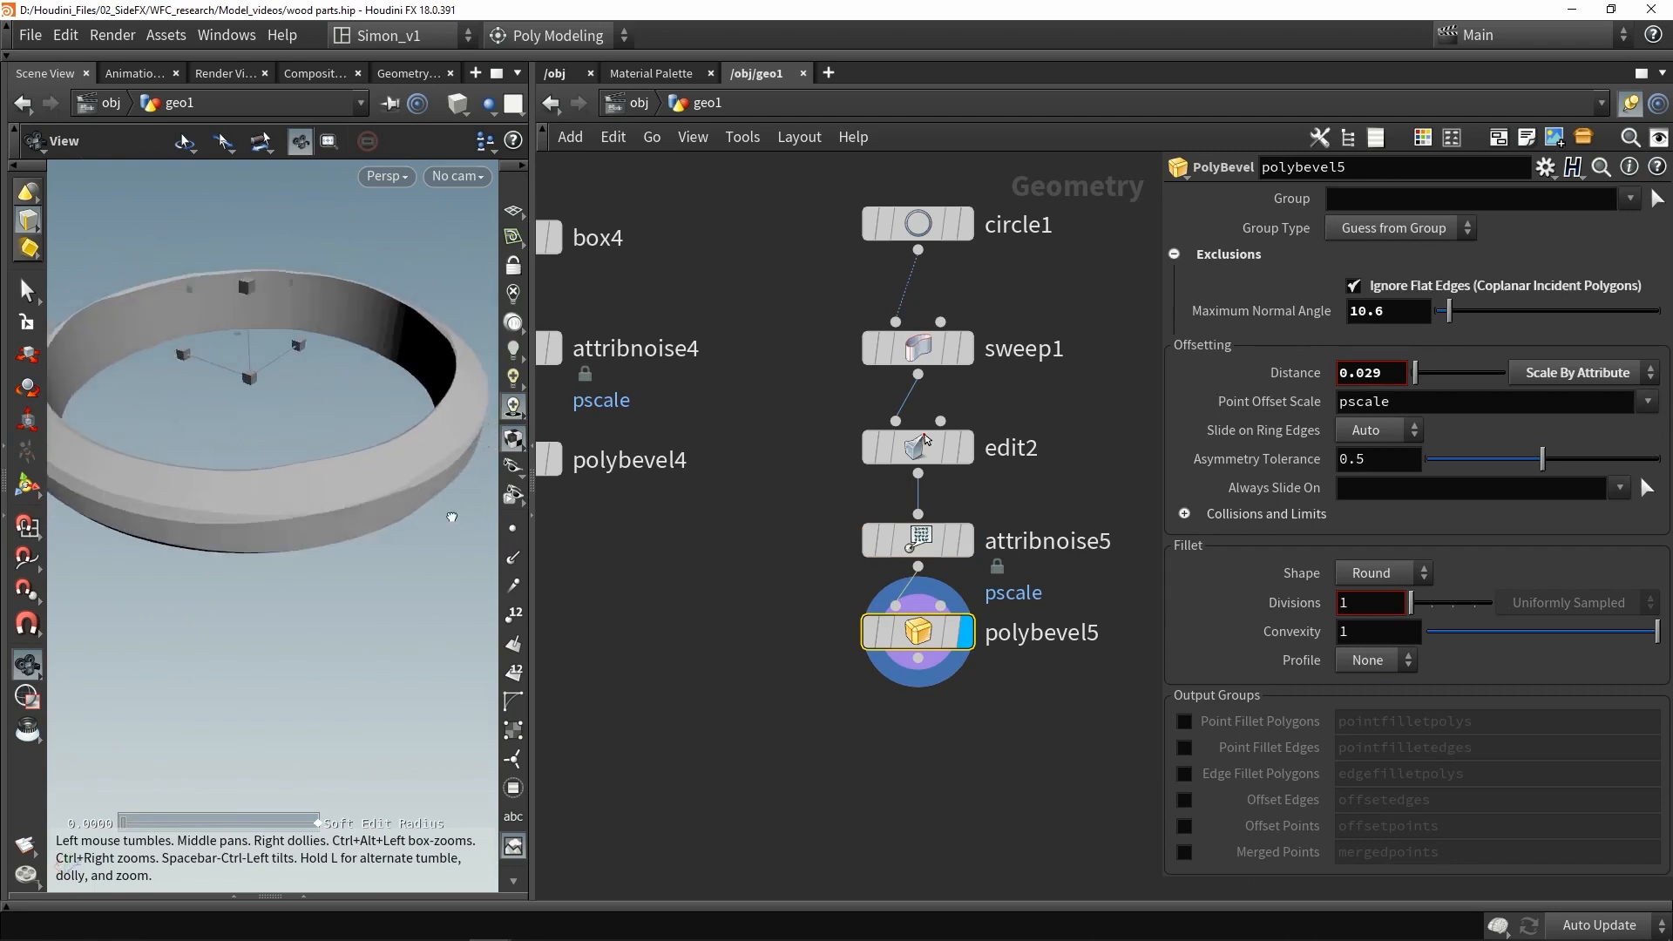
{"action": "right_click_drag", "start_coordinate": [453, 515], "coordinate": [261, 515], "text": "alt"}
{"action": "middle_click_drag", "start_coordinate": [253, 523], "coordinate": [338, 641], "text": "alt"}
- Save the scene file
{"action": "key", "text": "ctrl+s"}
{"action": "scroll", "coordinate": [641, 635], "scroll_direction": "down", "scroll_amount": 5}
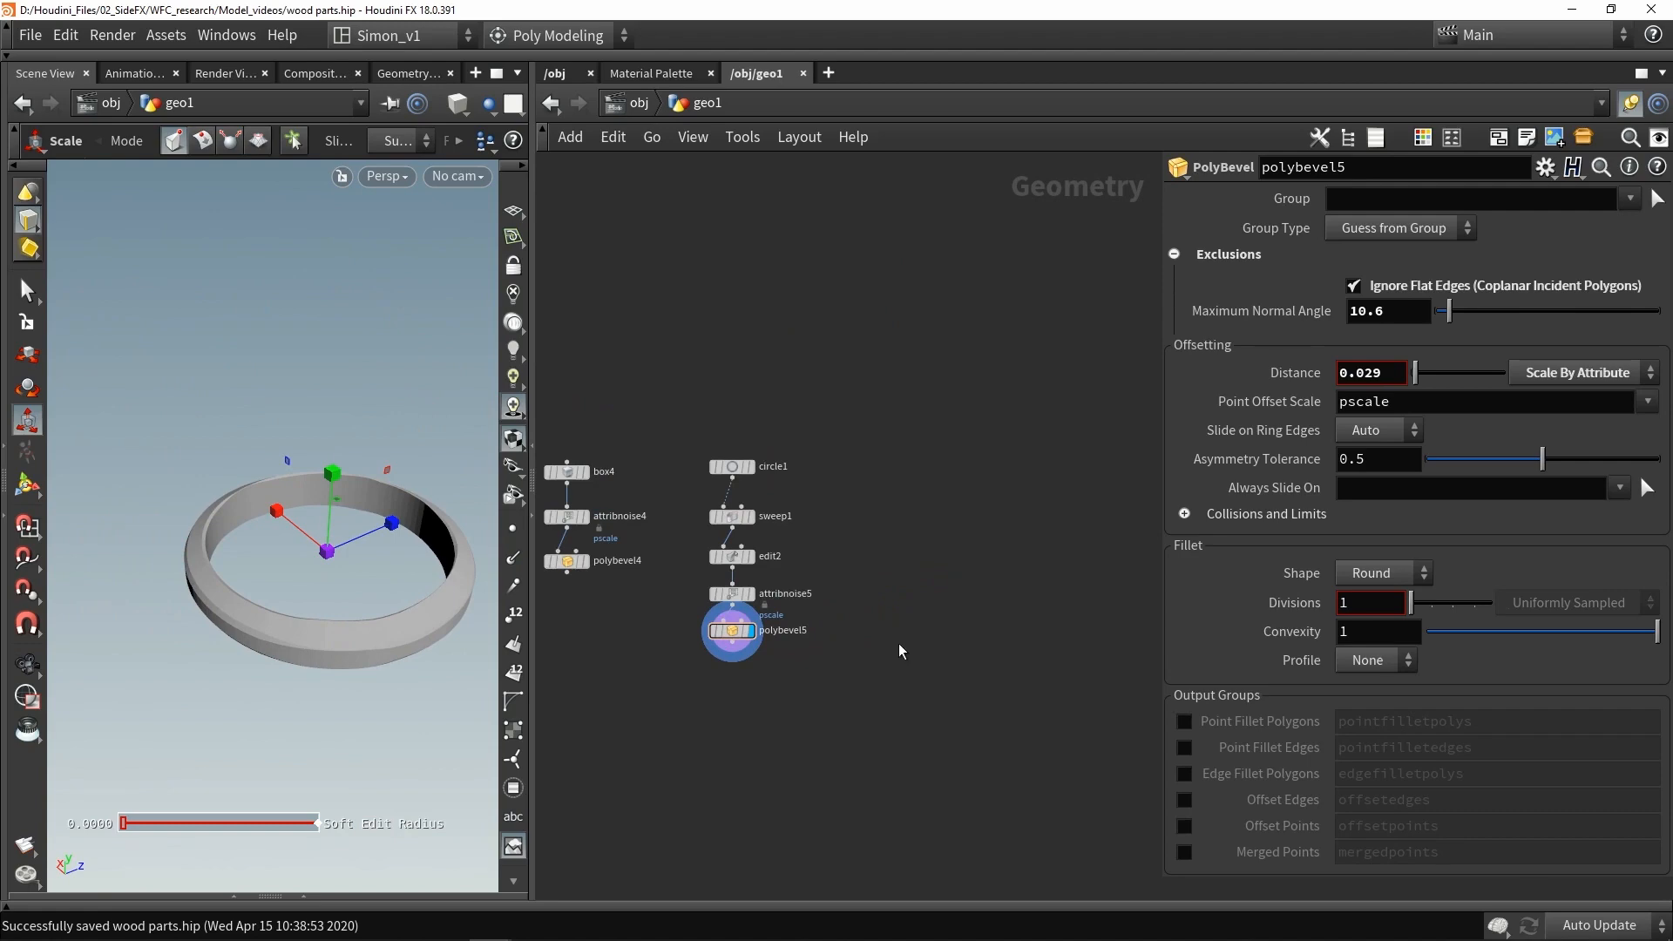
- Add a Curve node to the geometry network
{"action": "middle_click_drag", "start_coordinate": [898, 644], "coordinate": [873, 640]}
{"action": "key", "text": "Tab"}
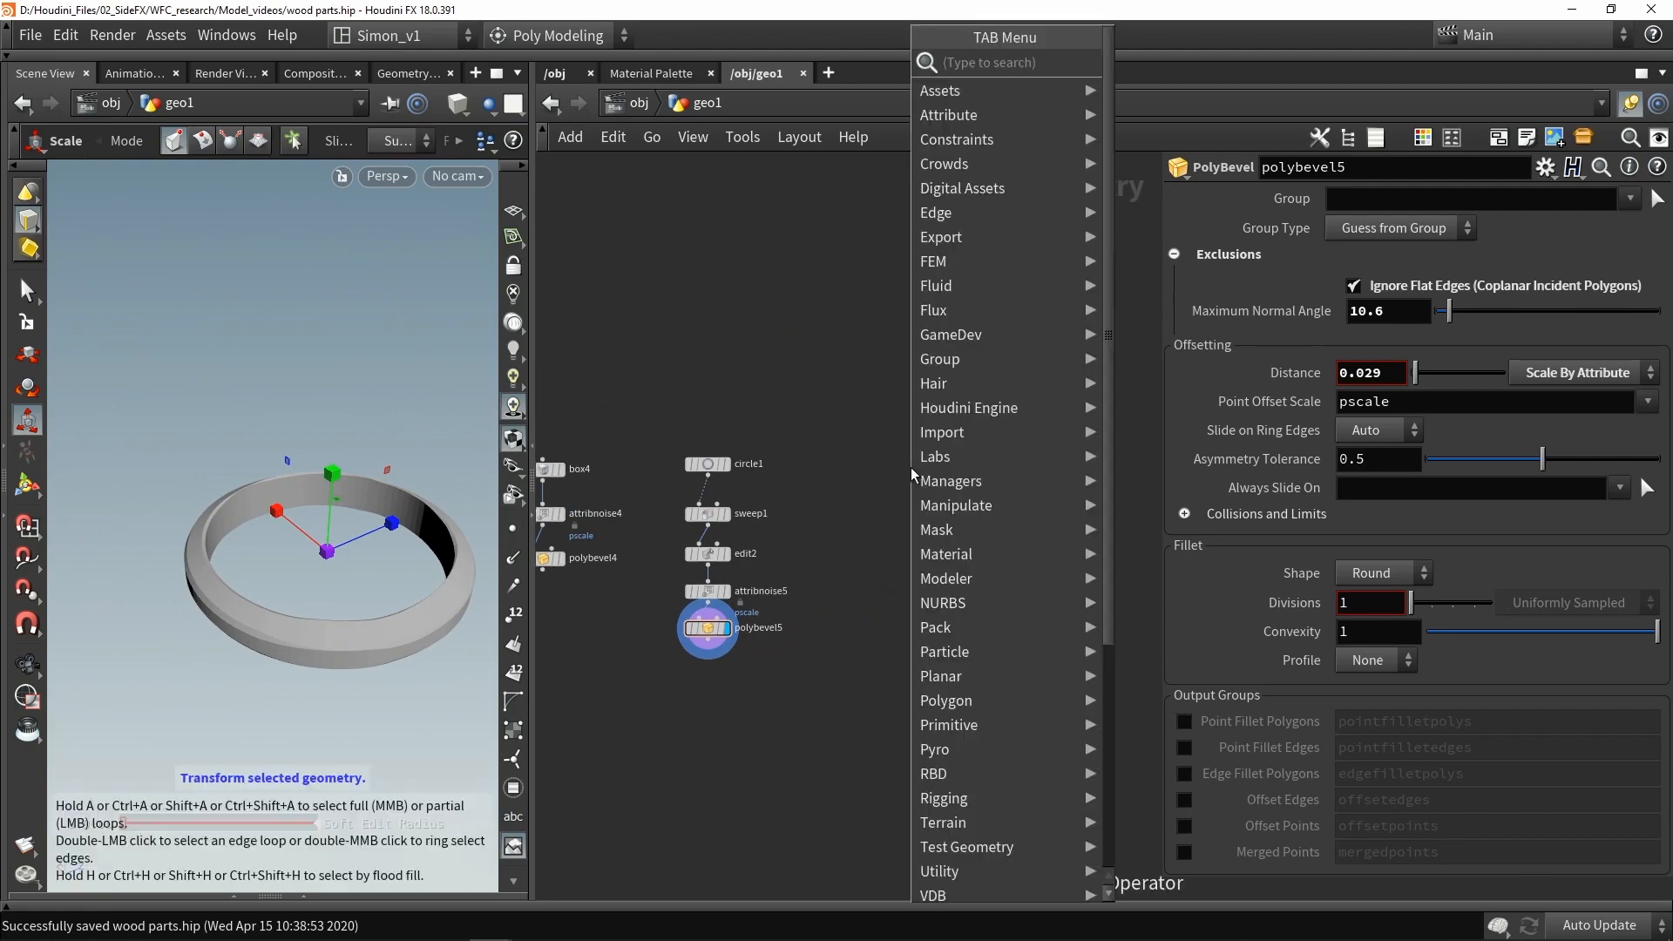
{"action": "type", "text": "curve"}
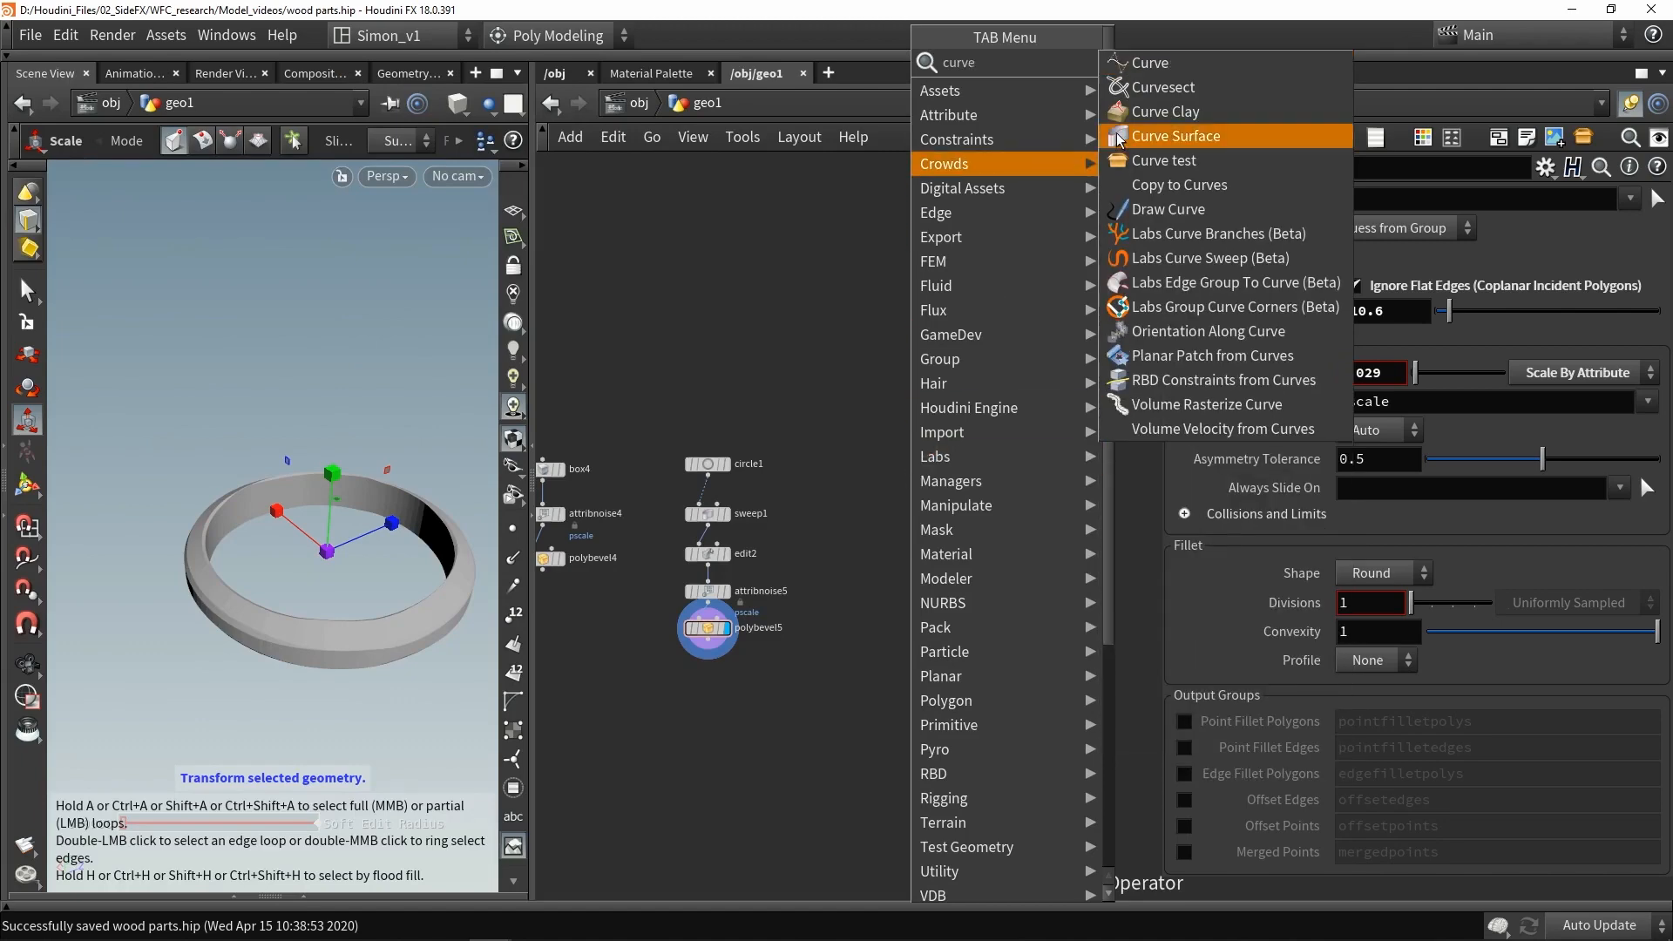
{"action": "left_click", "coordinate": [1150, 63]}
{"action": "left_click", "coordinate": [881, 493]}
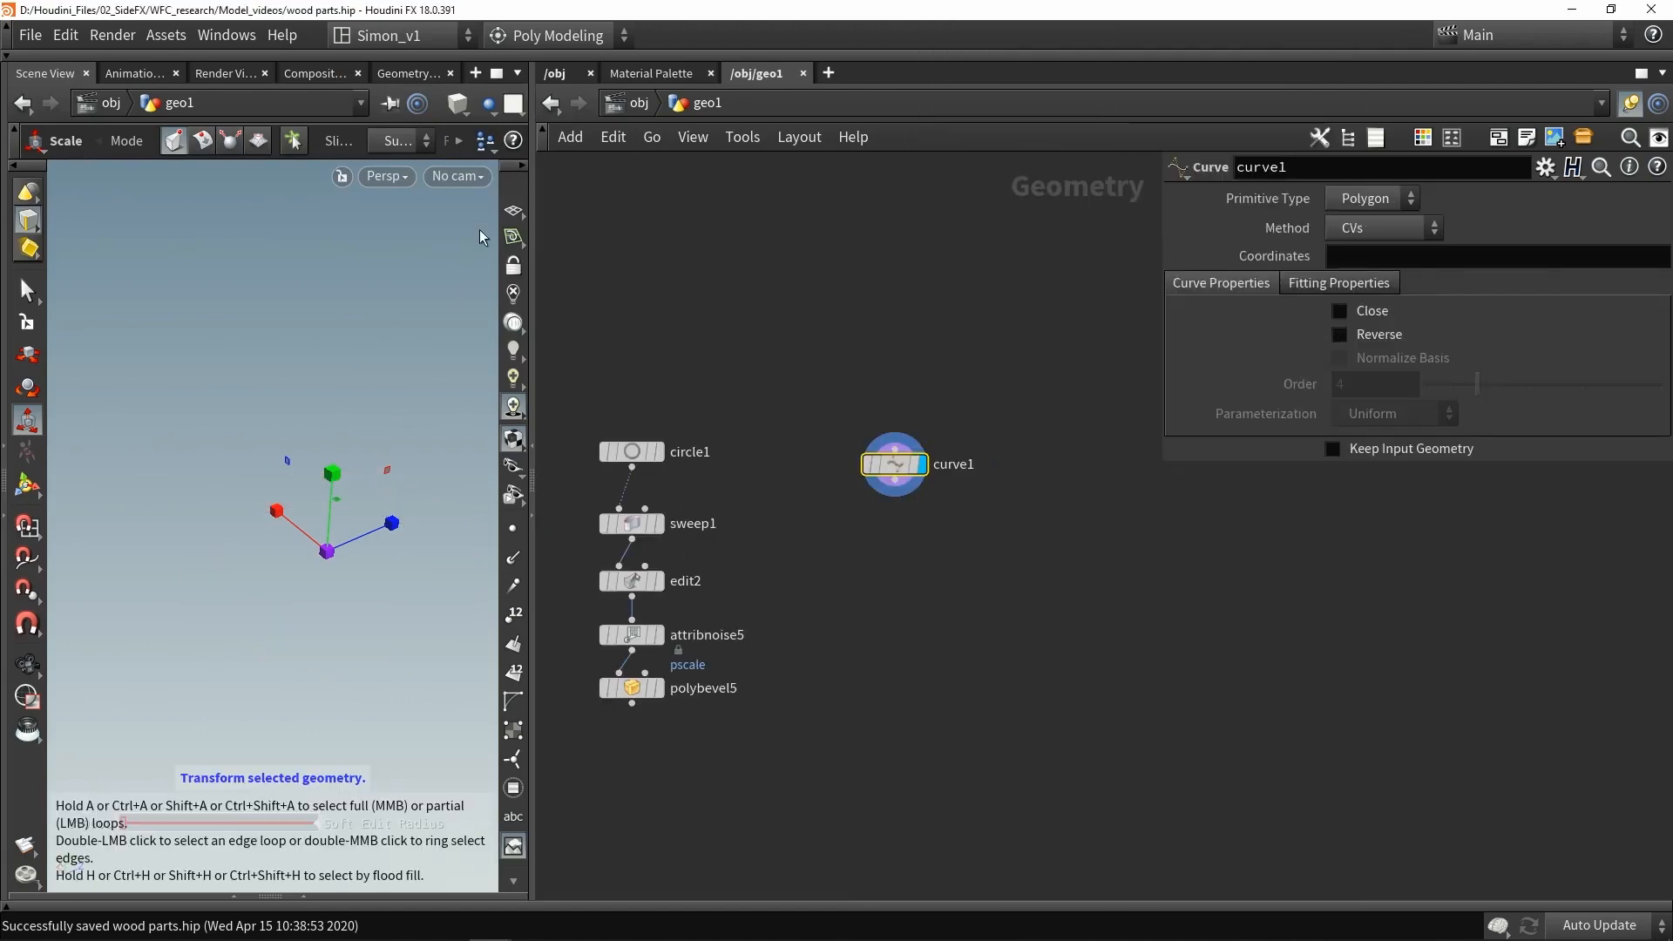
- In the front view, draw an open polyline starting at the origin and bending upward through several points
{"action": "key", "text": "space+3"}
{"action": "key", "text": "Return"}
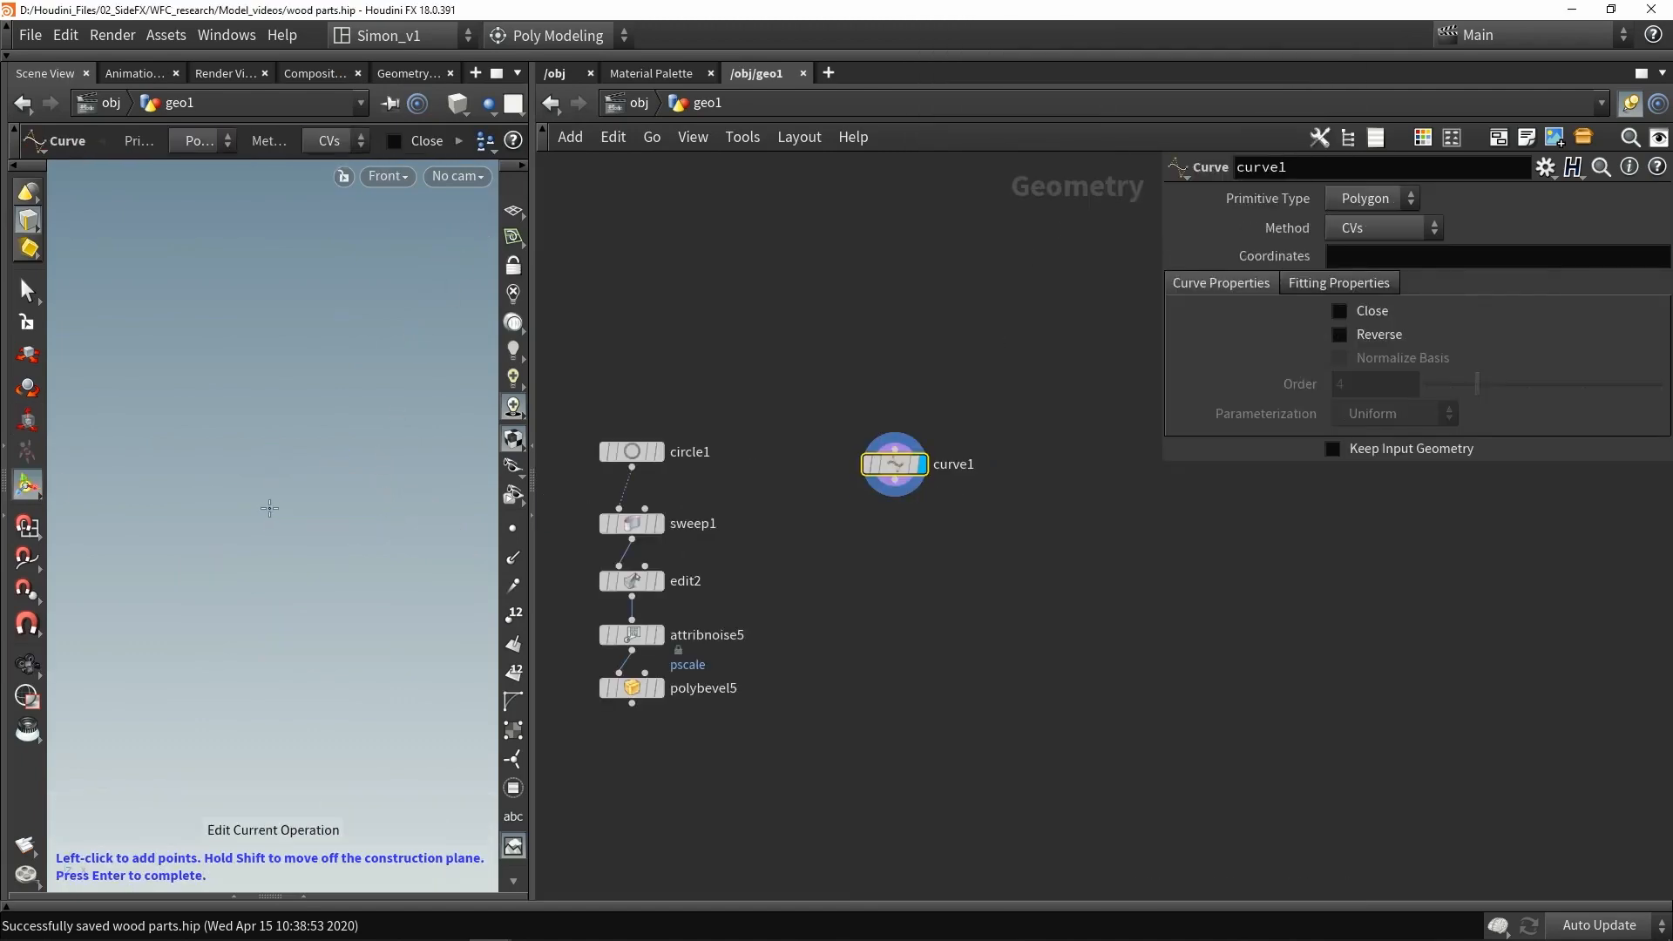
{"action": "key", "text": "Escape"}
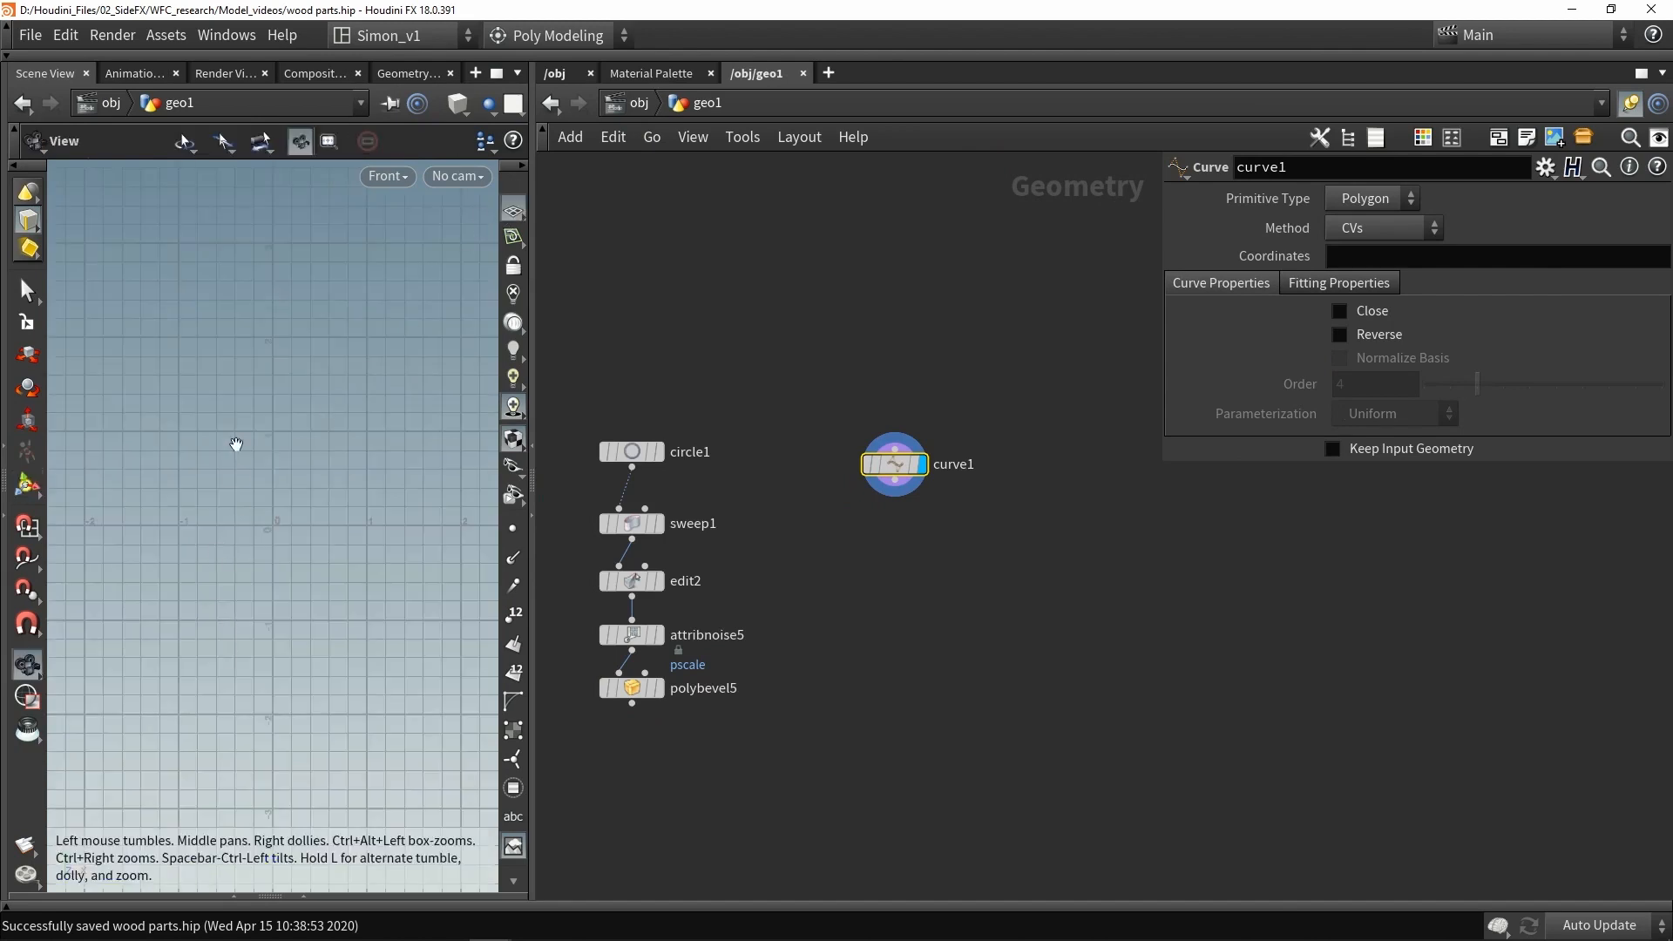
{"action": "scroll", "coordinate": [296, 610], "scroll_direction": "up", "scroll_amount": 3}
{"action": "key", "text": "Return"}
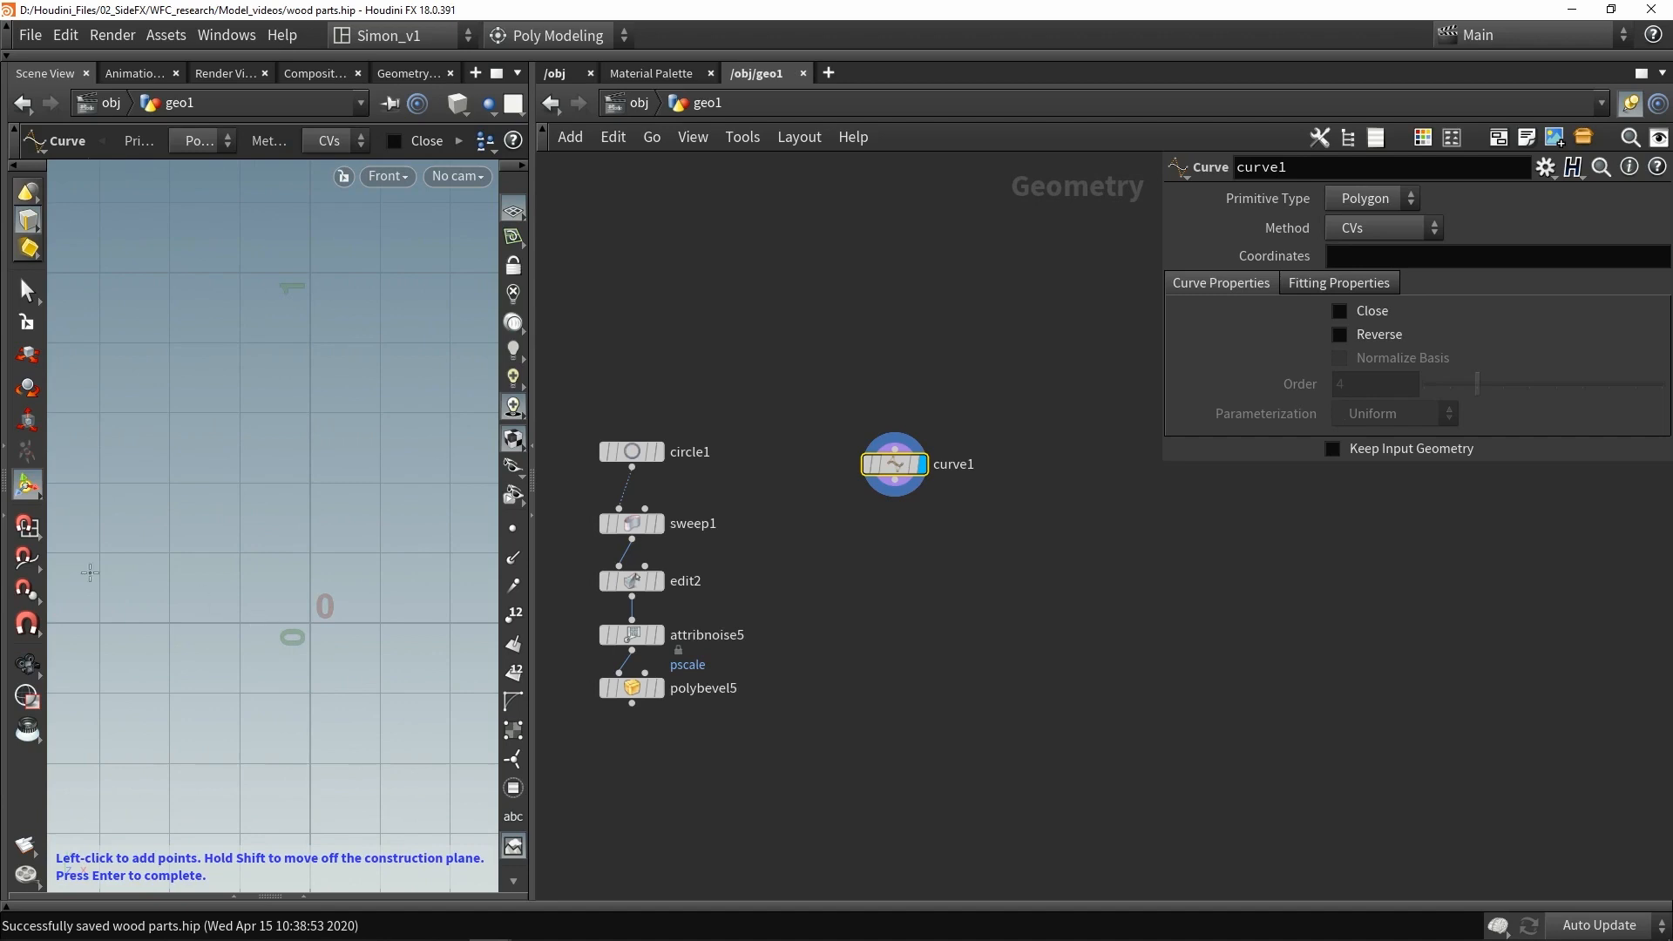
{"action": "left_click", "coordinate": [27, 527]}
{"action": "left_click", "coordinate": [253, 604]}
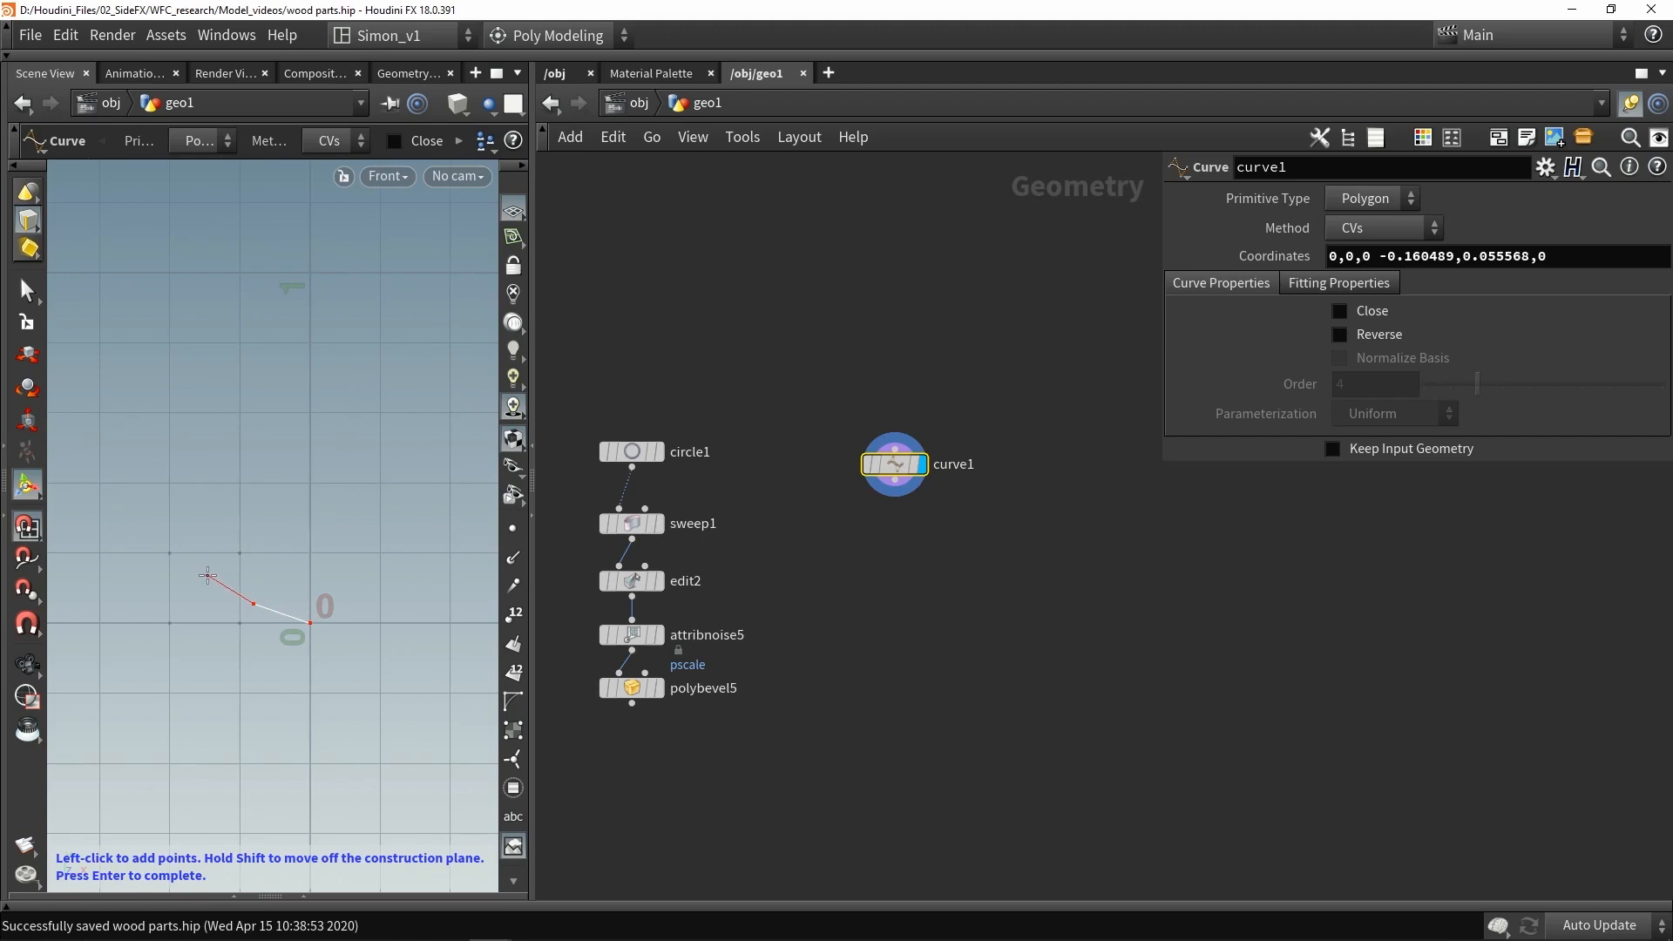
{"action": "left_click", "coordinate": [207, 575]}
{"action": "key", "text": "Return"}
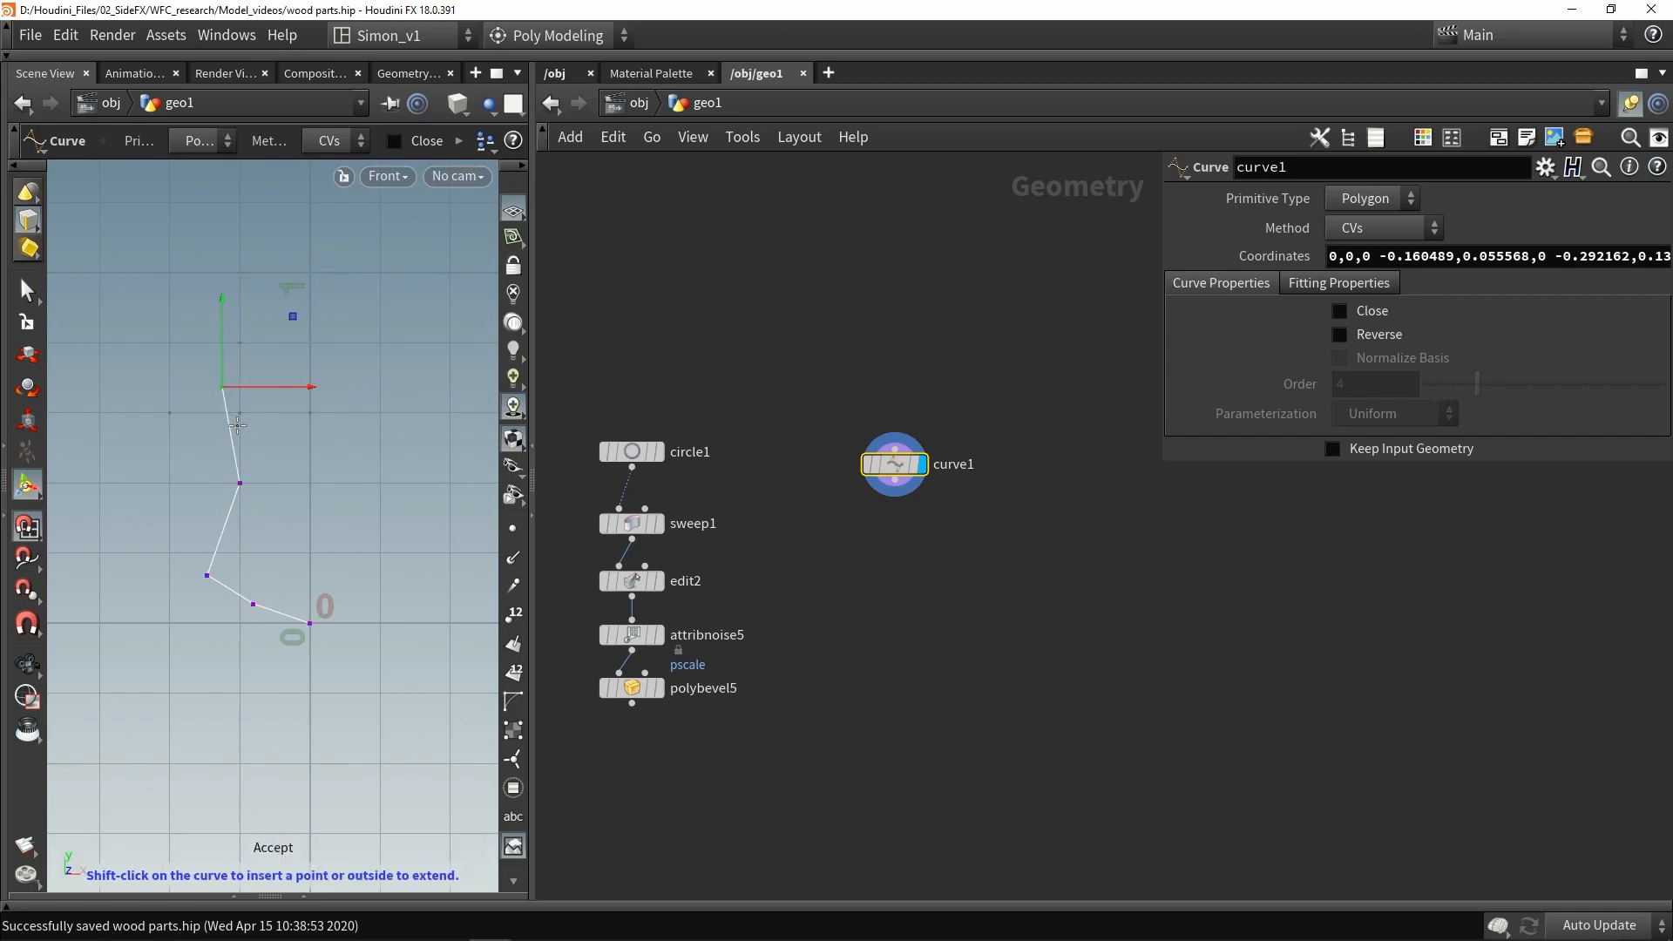
- Select a middle point of the curve and try moving it with the Move tool, undoing the move
{"action": "key", "text": "space+1"}
{"action": "left_click_drag", "start_coordinate": [237, 425], "coordinate": [236, 570], "text": "alt"}
{"action": "key", "text": "2"}
{"action": "right_click_drag", "start_coordinate": [236, 570], "coordinate": [260, 561], "text": "alt"}
{"action": "left_click", "coordinate": [241, 541]}
{"action": "key", "text": "t"}
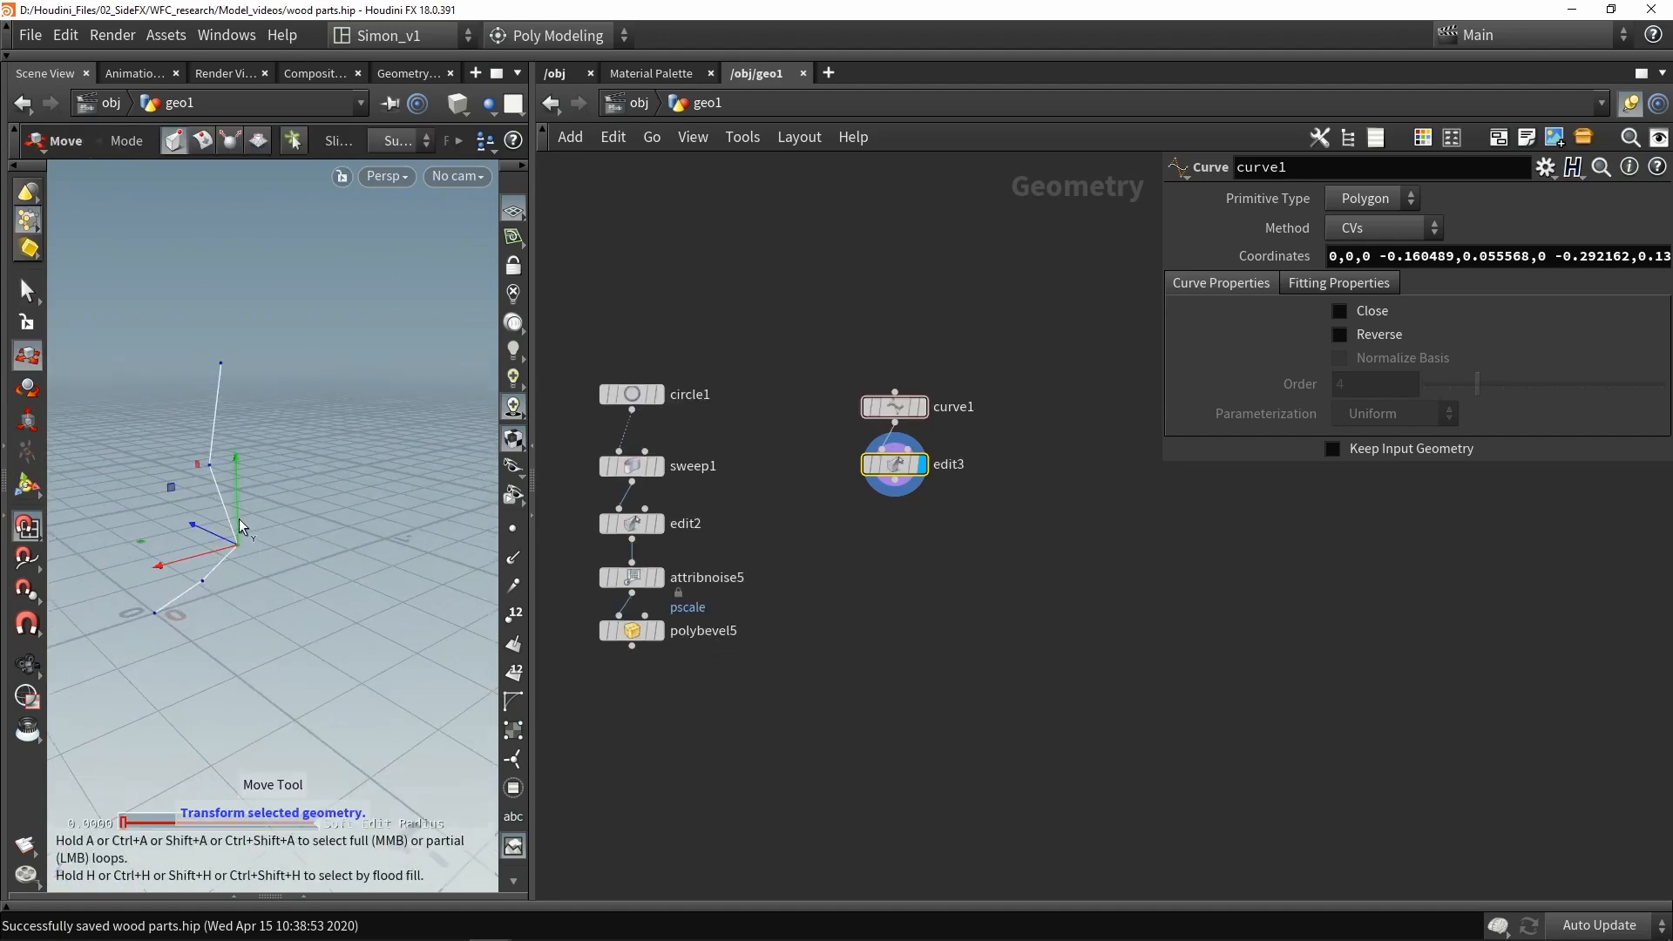
{"action": "mouse_move", "coordinate": [237, 498]}
{"action": "left_mouse_down"}
{"action": "mouse_move", "coordinate": [228, 483]}
{"action": "mouse_move", "coordinate": [246, 520]}
{"action": "mouse_move", "coordinate": [237, 488]}
{"action": "left_mouse_up"}
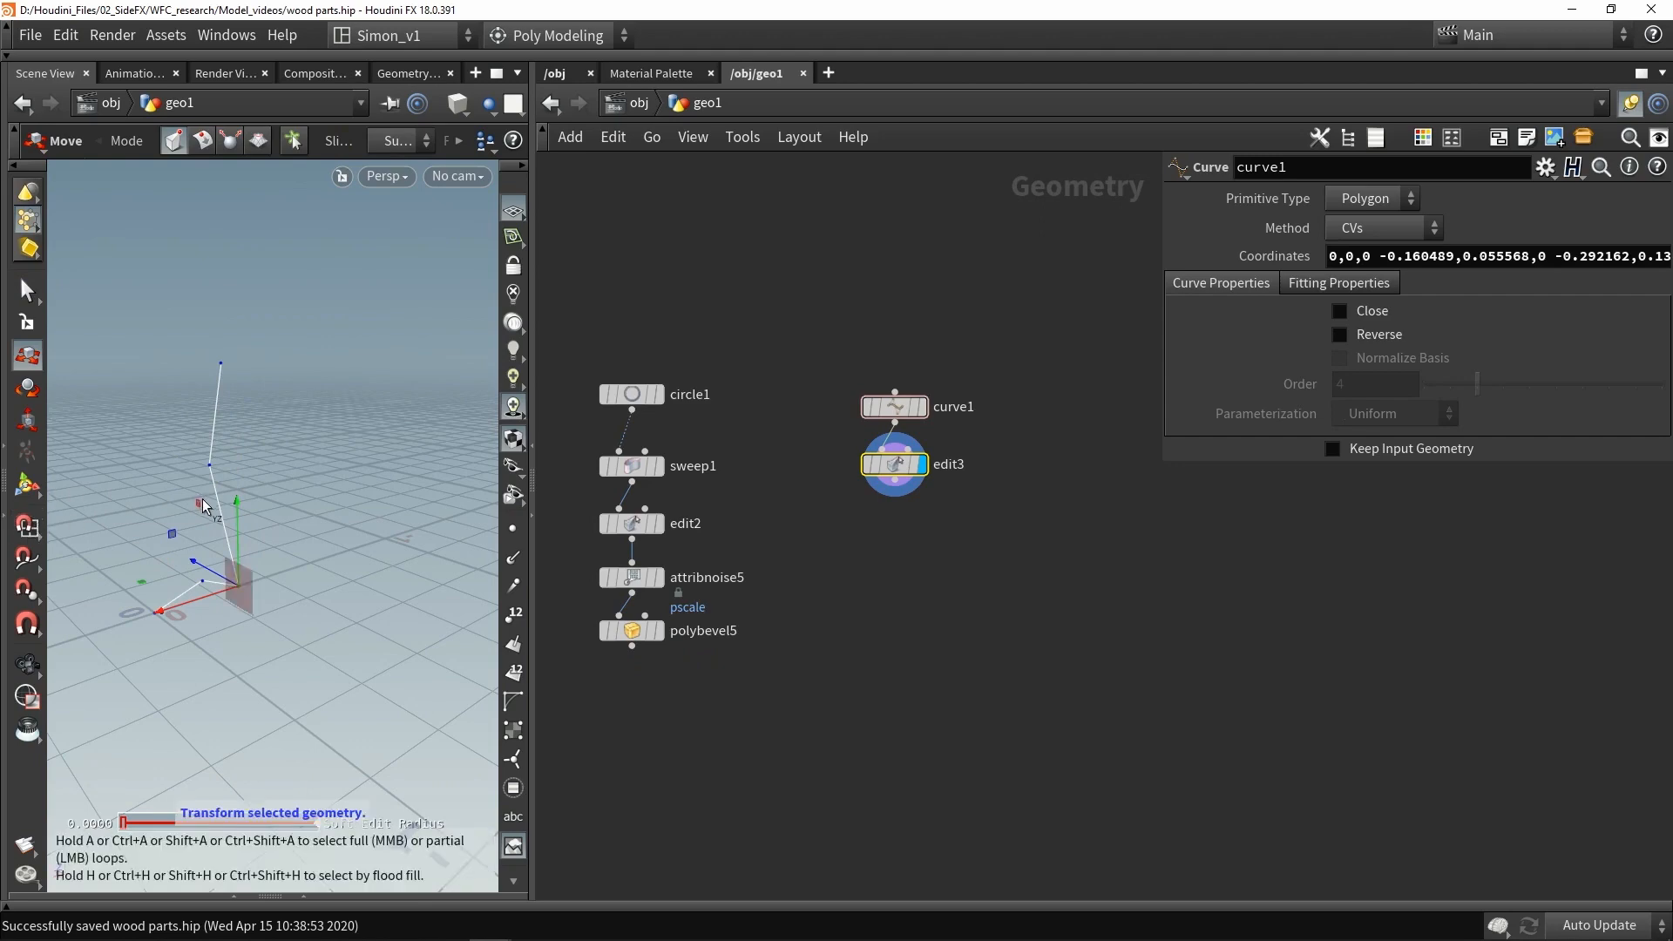
{"action": "key", "text": "ctrl+z"}
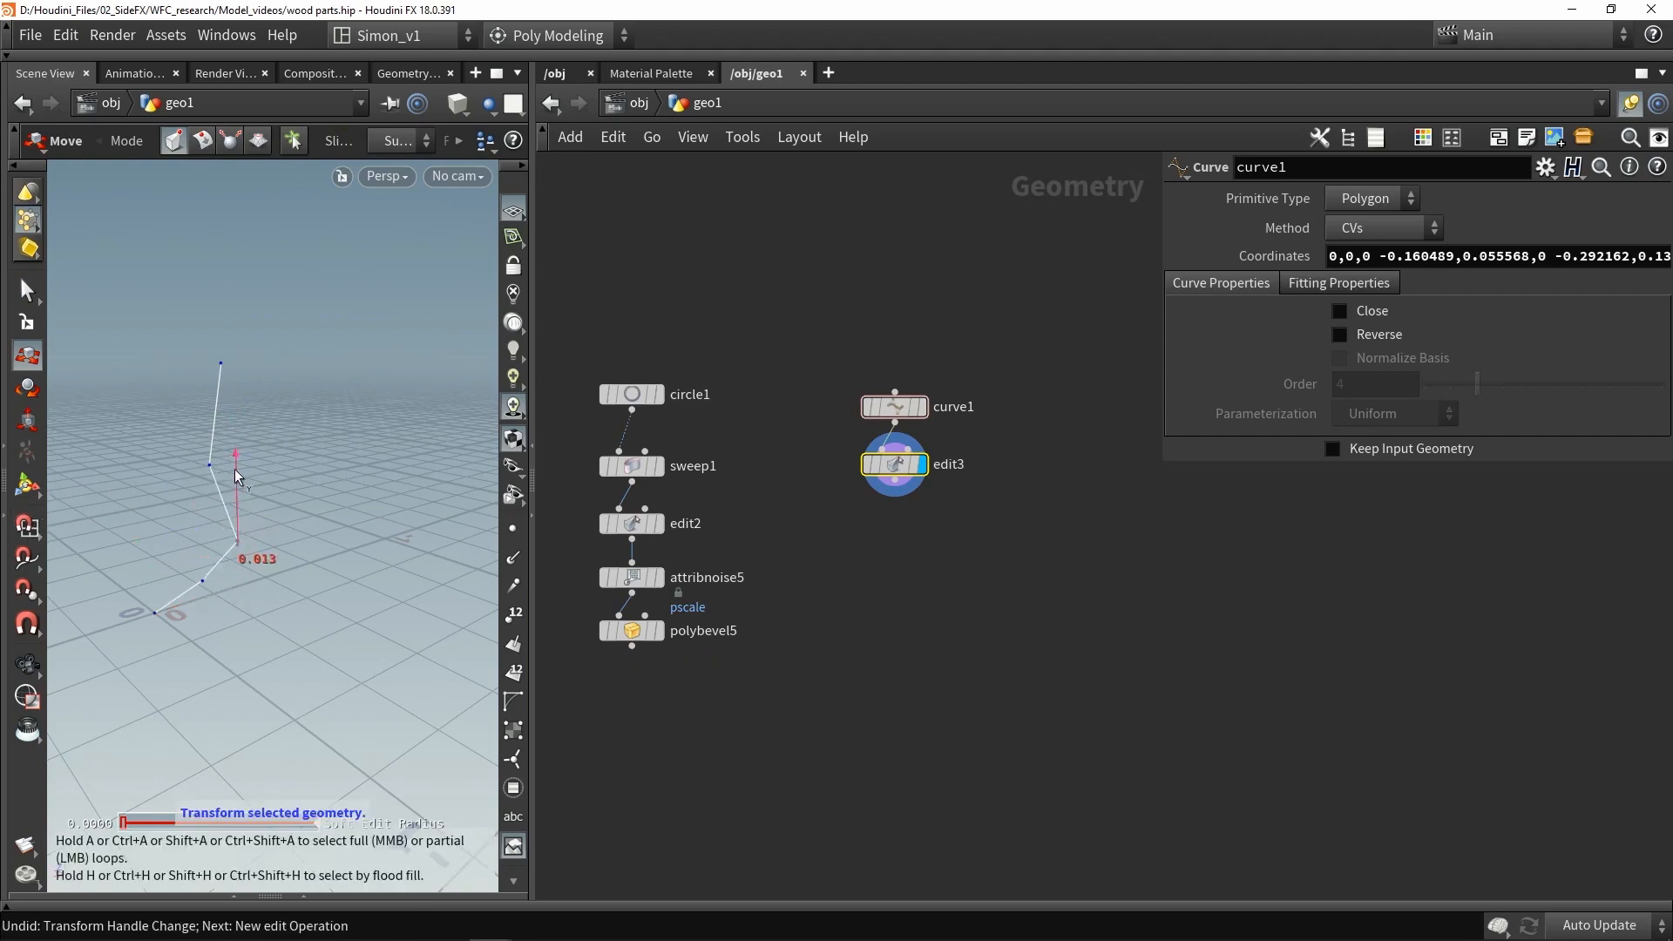
- Save the scene file and drag the selected point to reshape the curve
{"action": "key", "text": "Escape"}
{"action": "mouse_move", "coordinate": [227, 467]}
{"action": "left_mouse_down"}
{"action": "mouse_move", "coordinate": [213, 509]}
{"action": "mouse_move", "coordinate": [348, 490]}
{"action": "mouse_move", "coordinate": [198, 481]}
{"action": "left_mouse_up"}
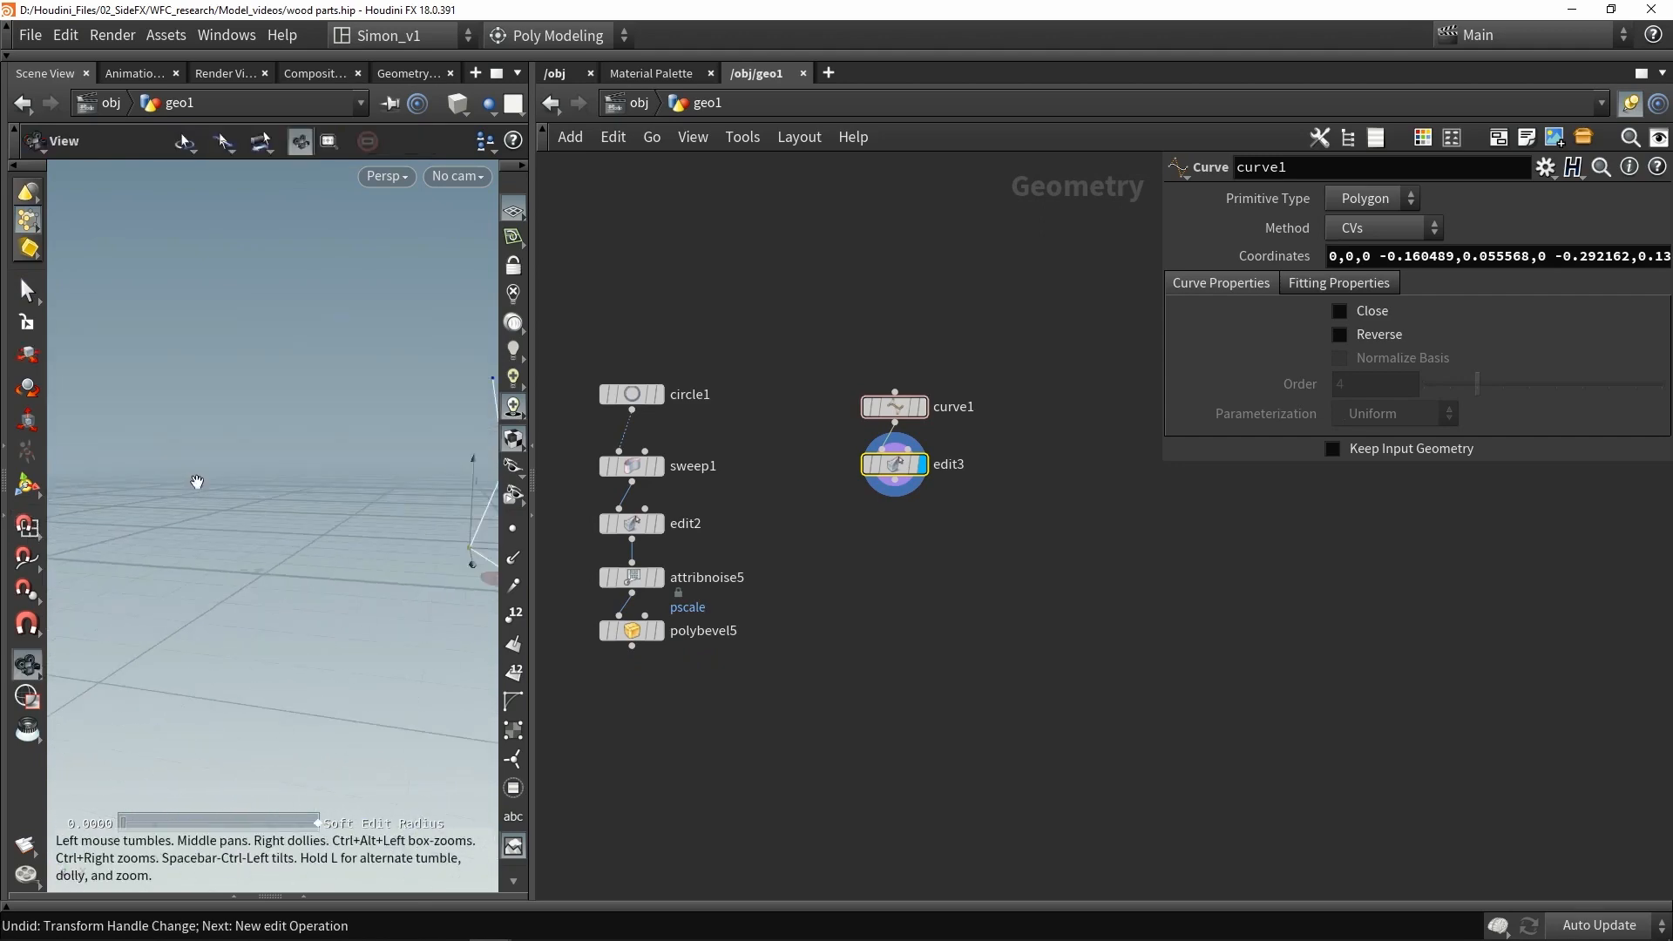
{"action": "key", "text": "space+g"}
{"action": "key", "text": "ctrl+s"}
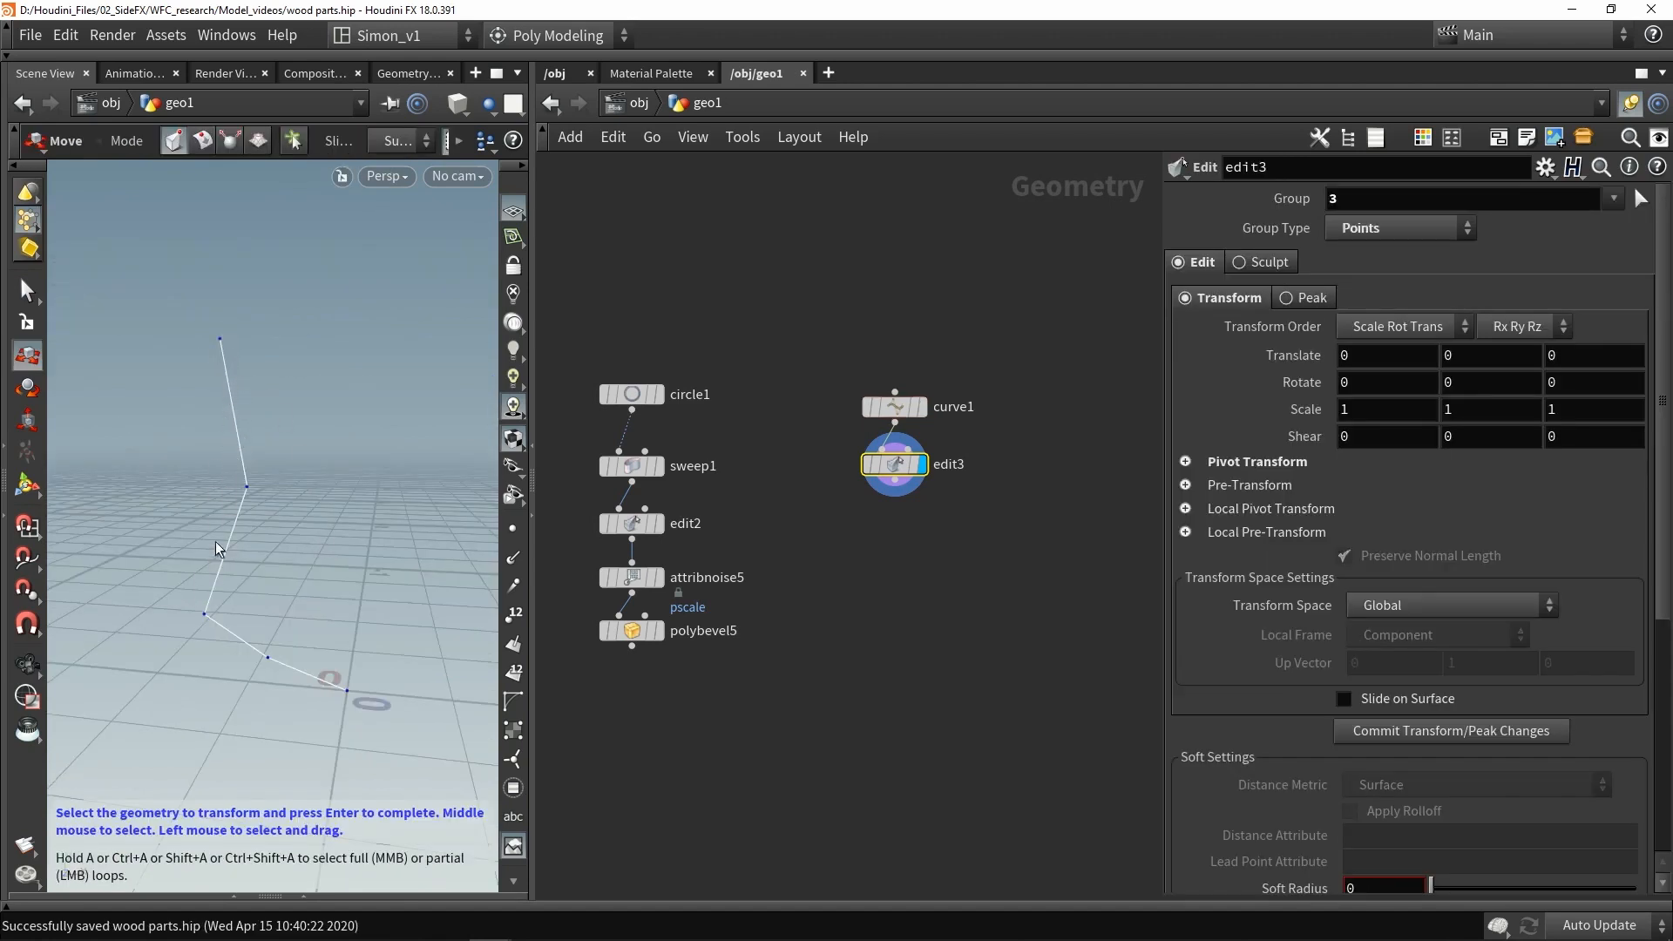
{"action": "left_click_drag", "start_coordinate": [268, 540], "coordinate": [190, 437]}
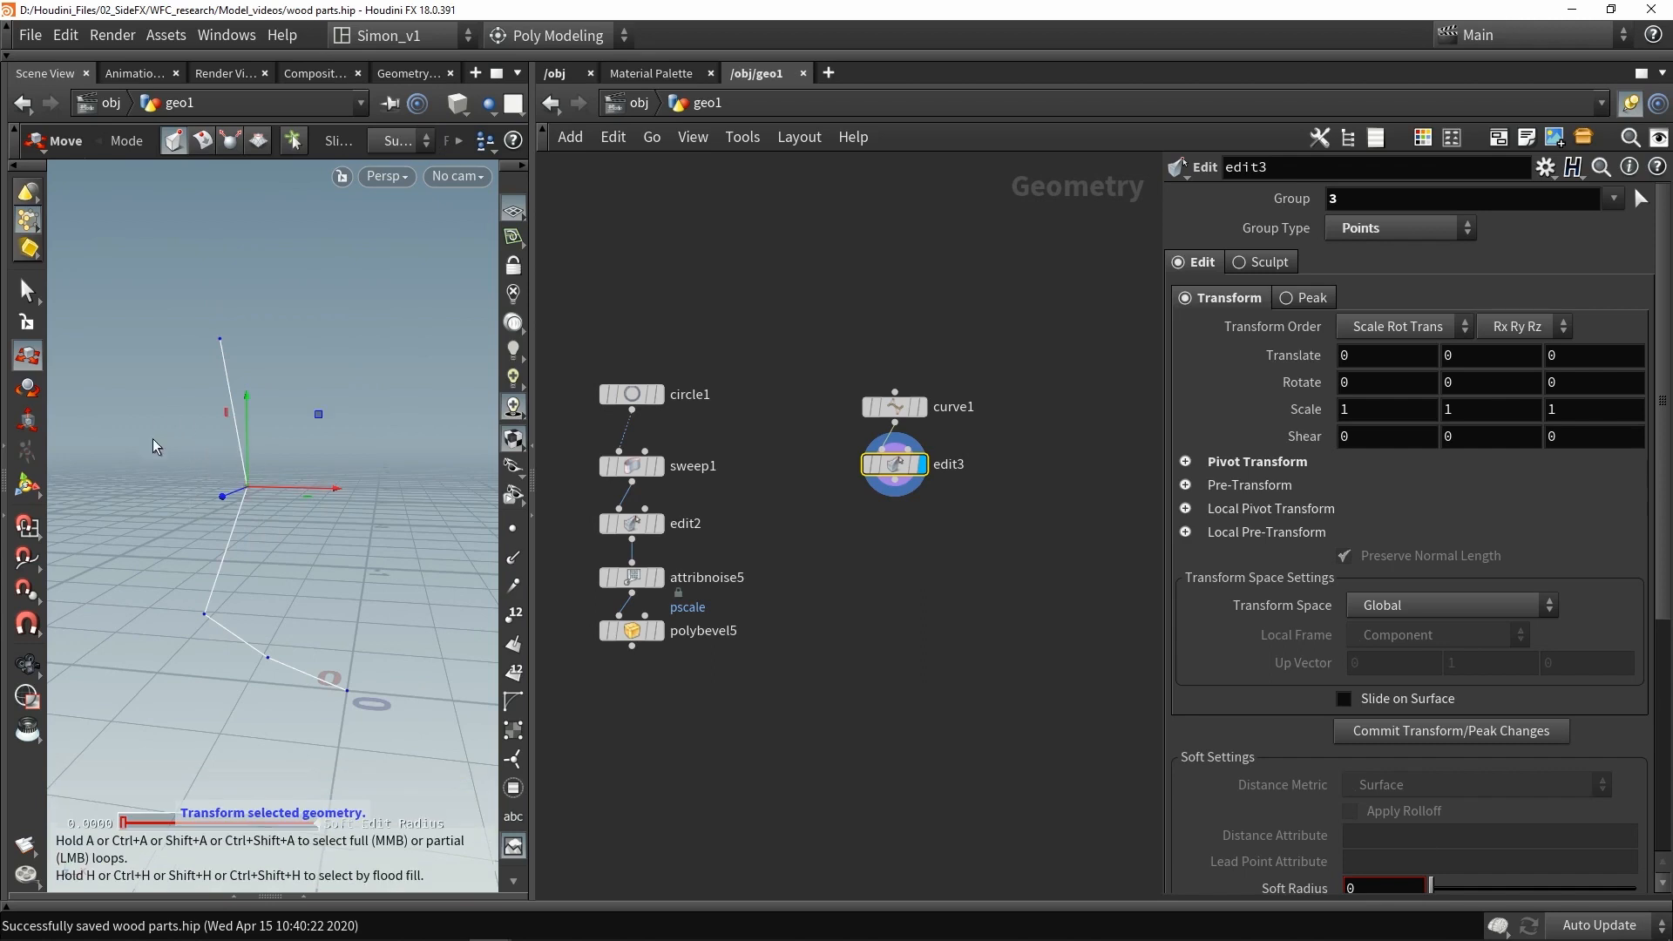
- Bevel the selected curve point with PolyBevel, using distance 0.171 and 5 divisions
{"action": "key", "text": "c"}
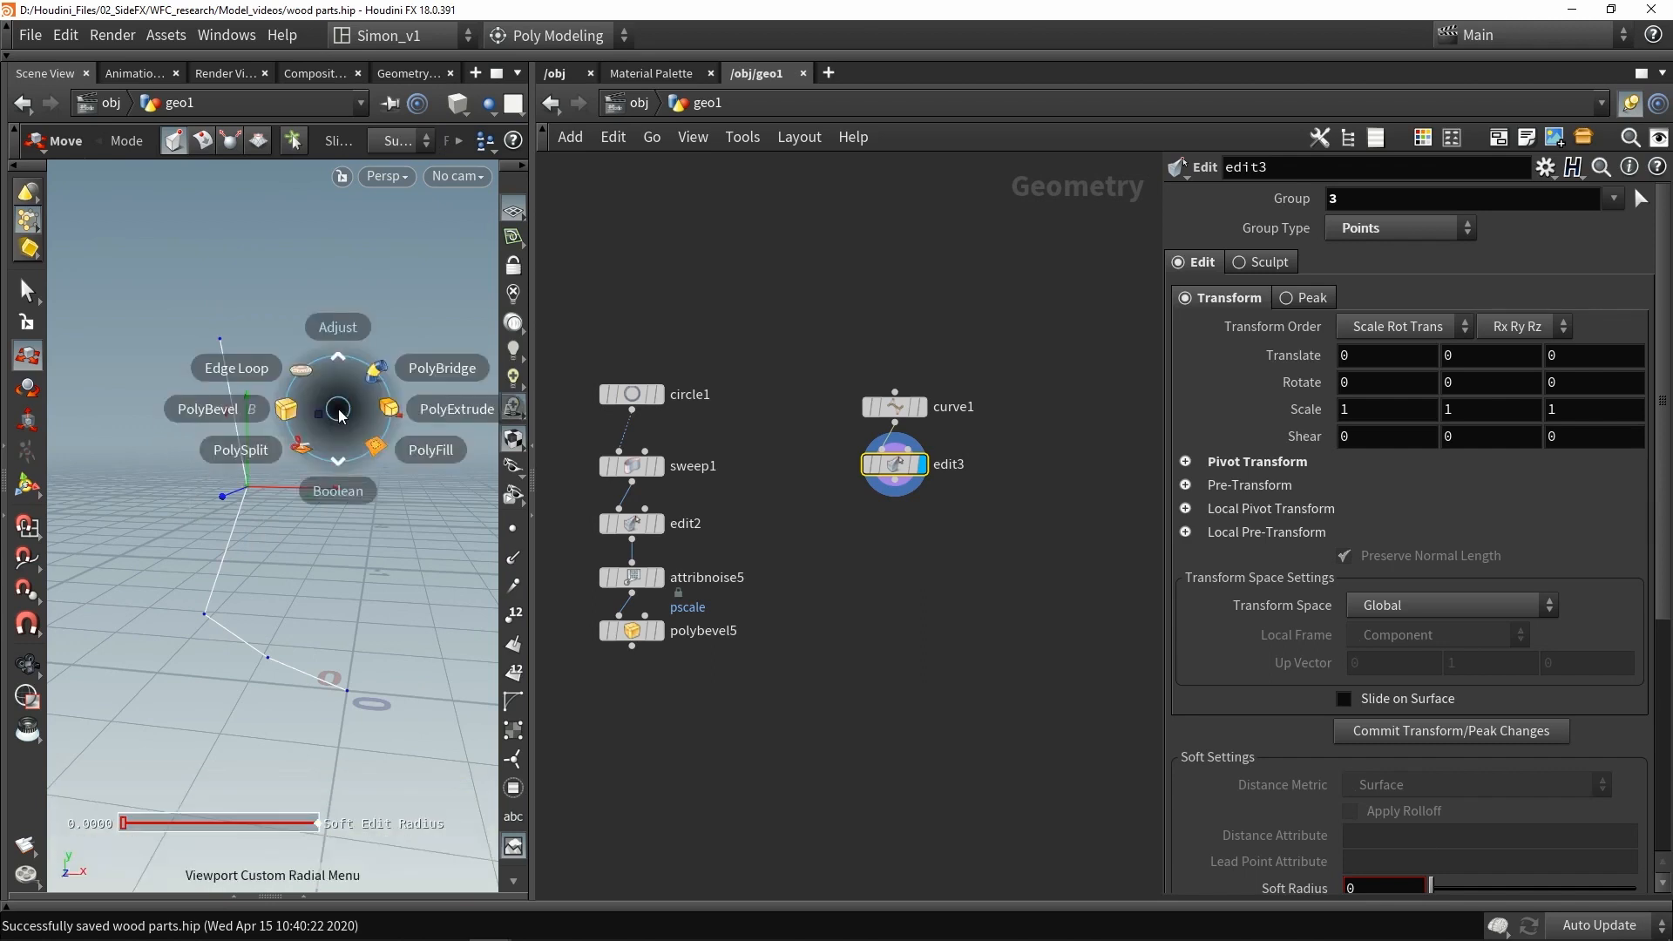
{"action": "left_click", "coordinate": [245, 406]}
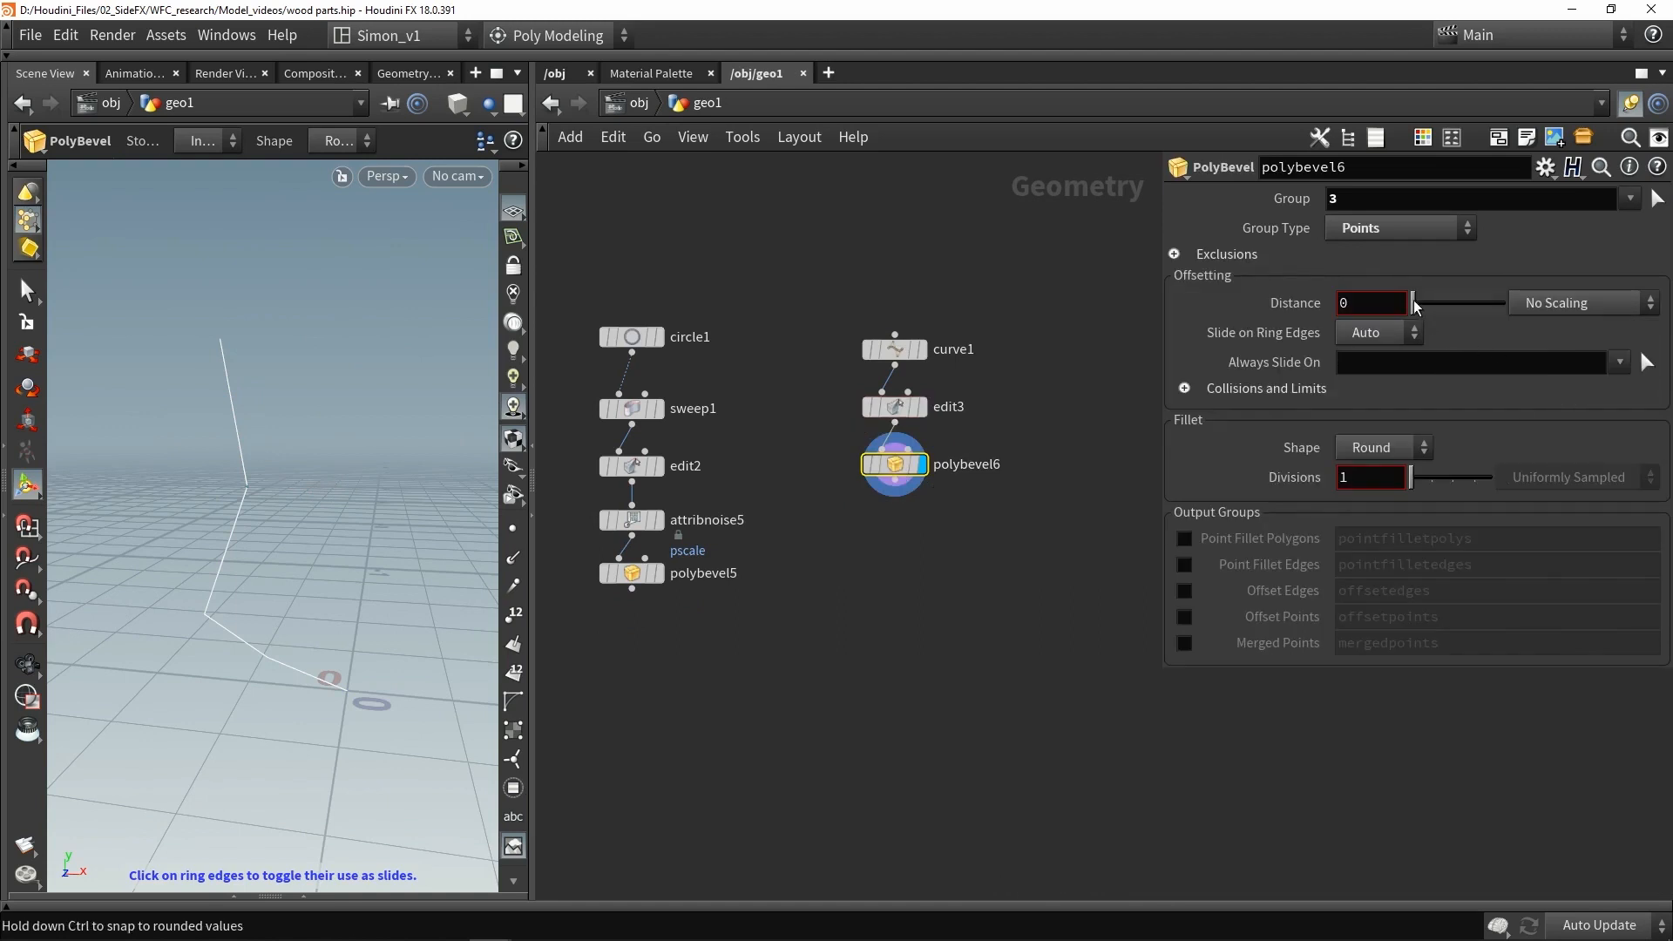
{"action": "left_click_drag", "start_coordinate": [1412, 302], "coordinate": [1428, 302]}
{"action": "scroll", "coordinate": [366, 399], "scroll_direction": "up", "scroll_amount": 4}
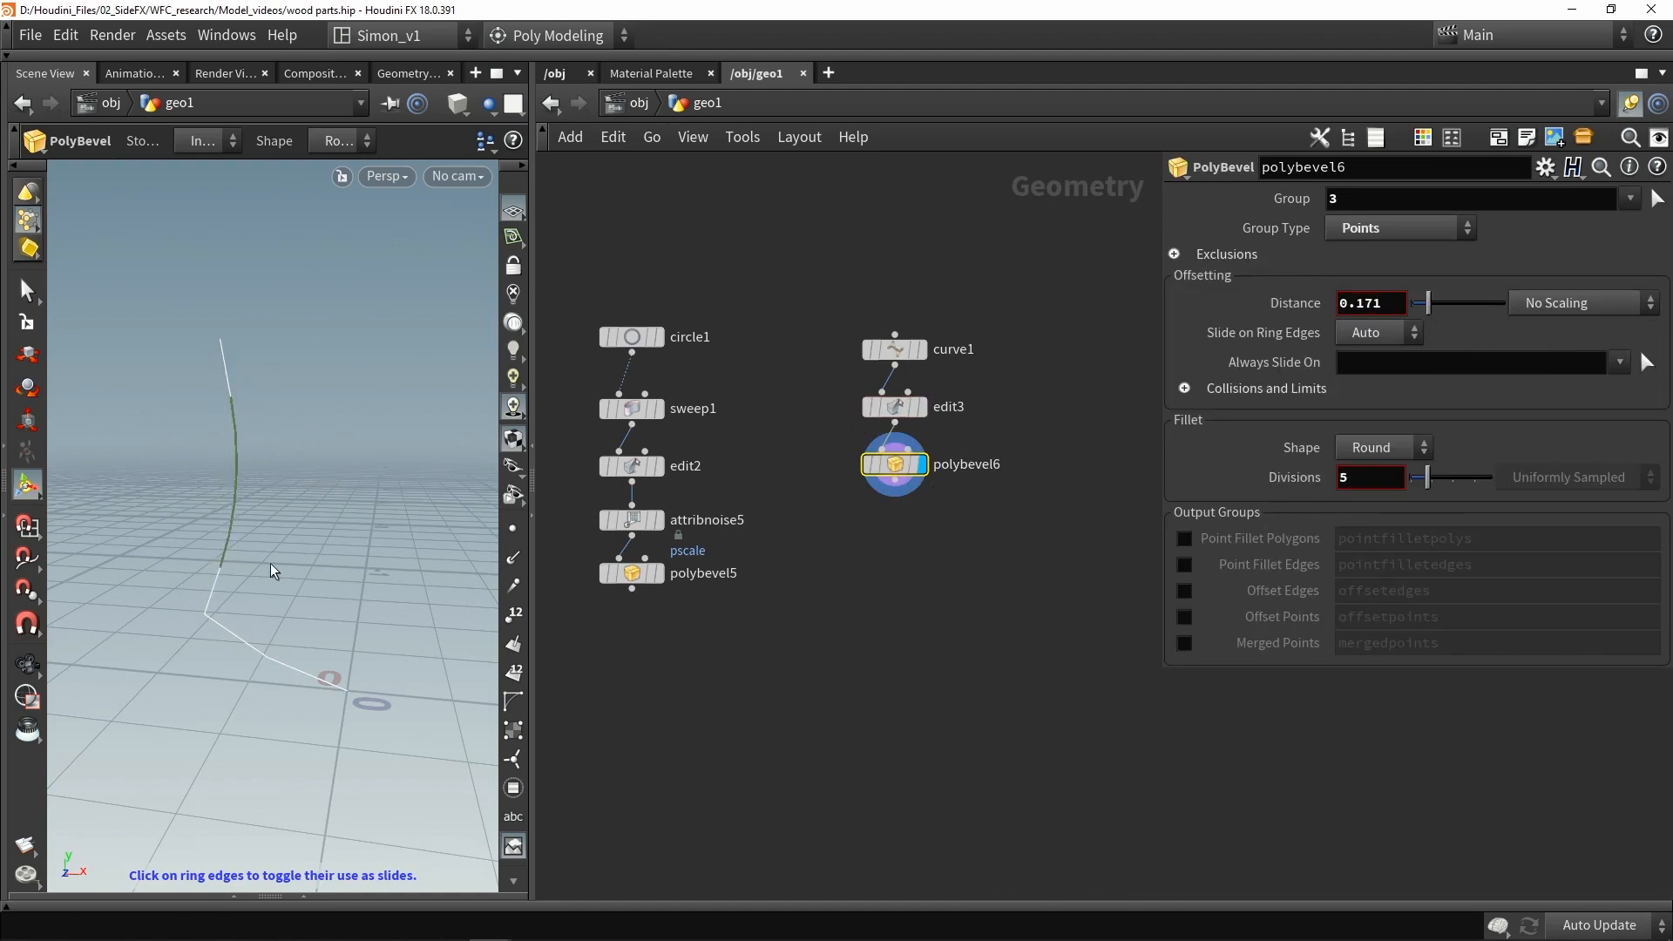
{"action": "key", "text": "c"}
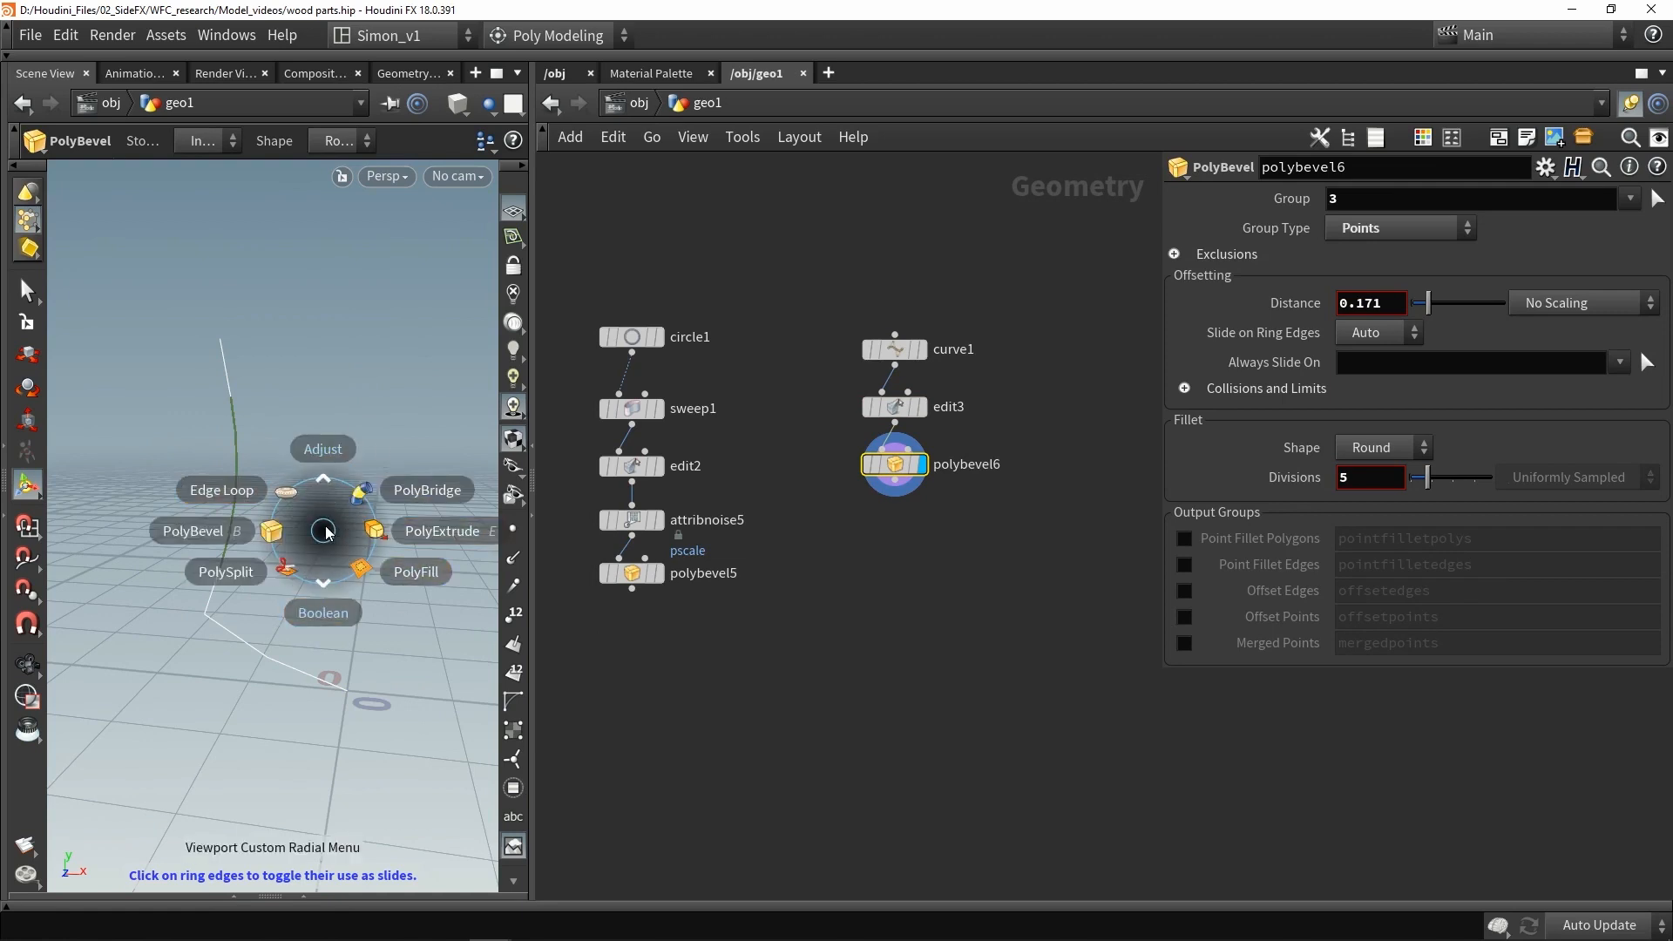
{"action": "left_click", "coordinate": [325, 532]}
{"action": "left_click", "coordinate": [494, 31]}
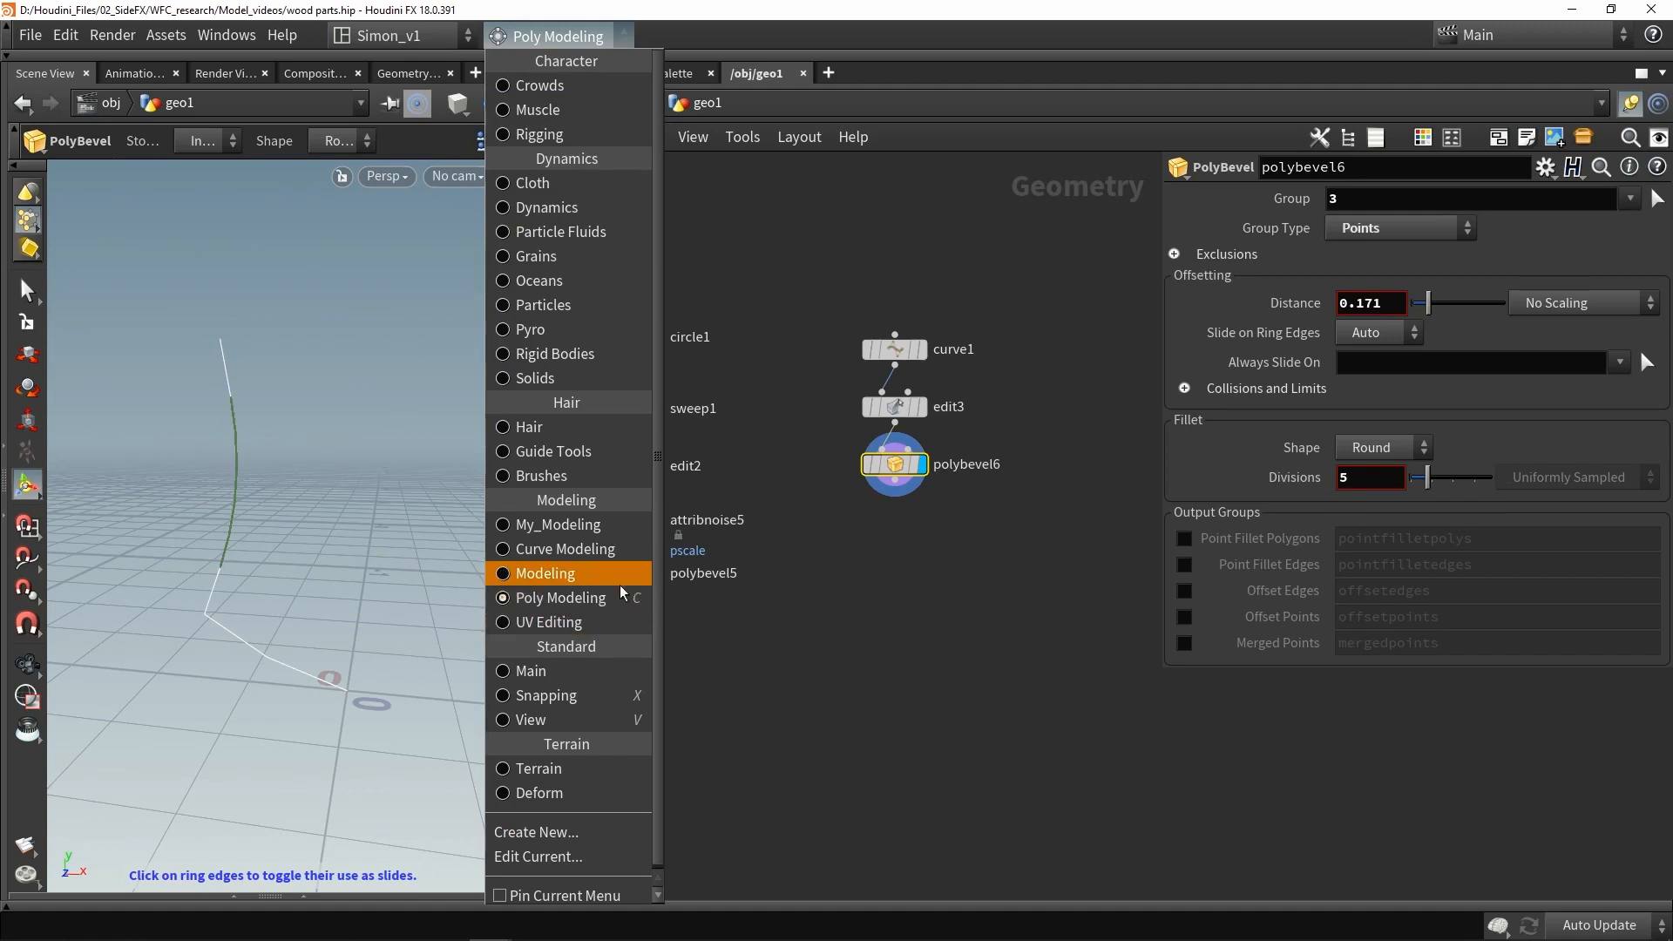
{"action": "left_click", "coordinate": [560, 598]}
{"action": "key", "text": "c"}
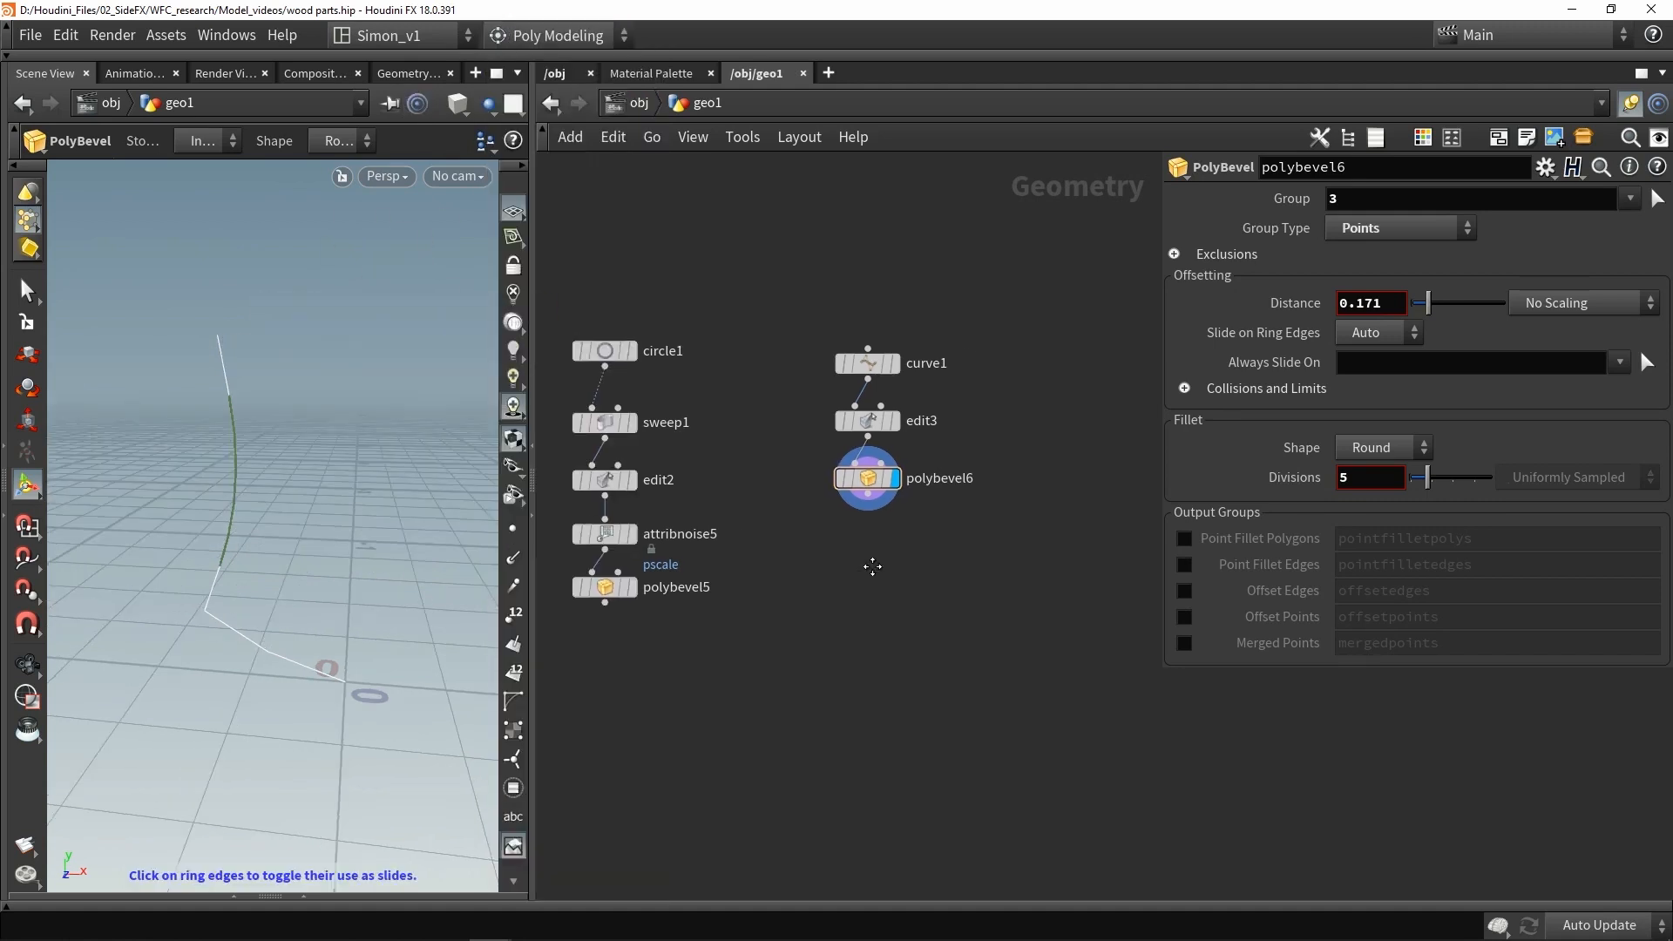
- Add a Mirror node below the bevel to mirror the curve across the X axis
{"action": "middle_click_drag", "start_coordinate": [878, 566], "coordinate": [862, 571]}
{"action": "key", "text": "Tab"}
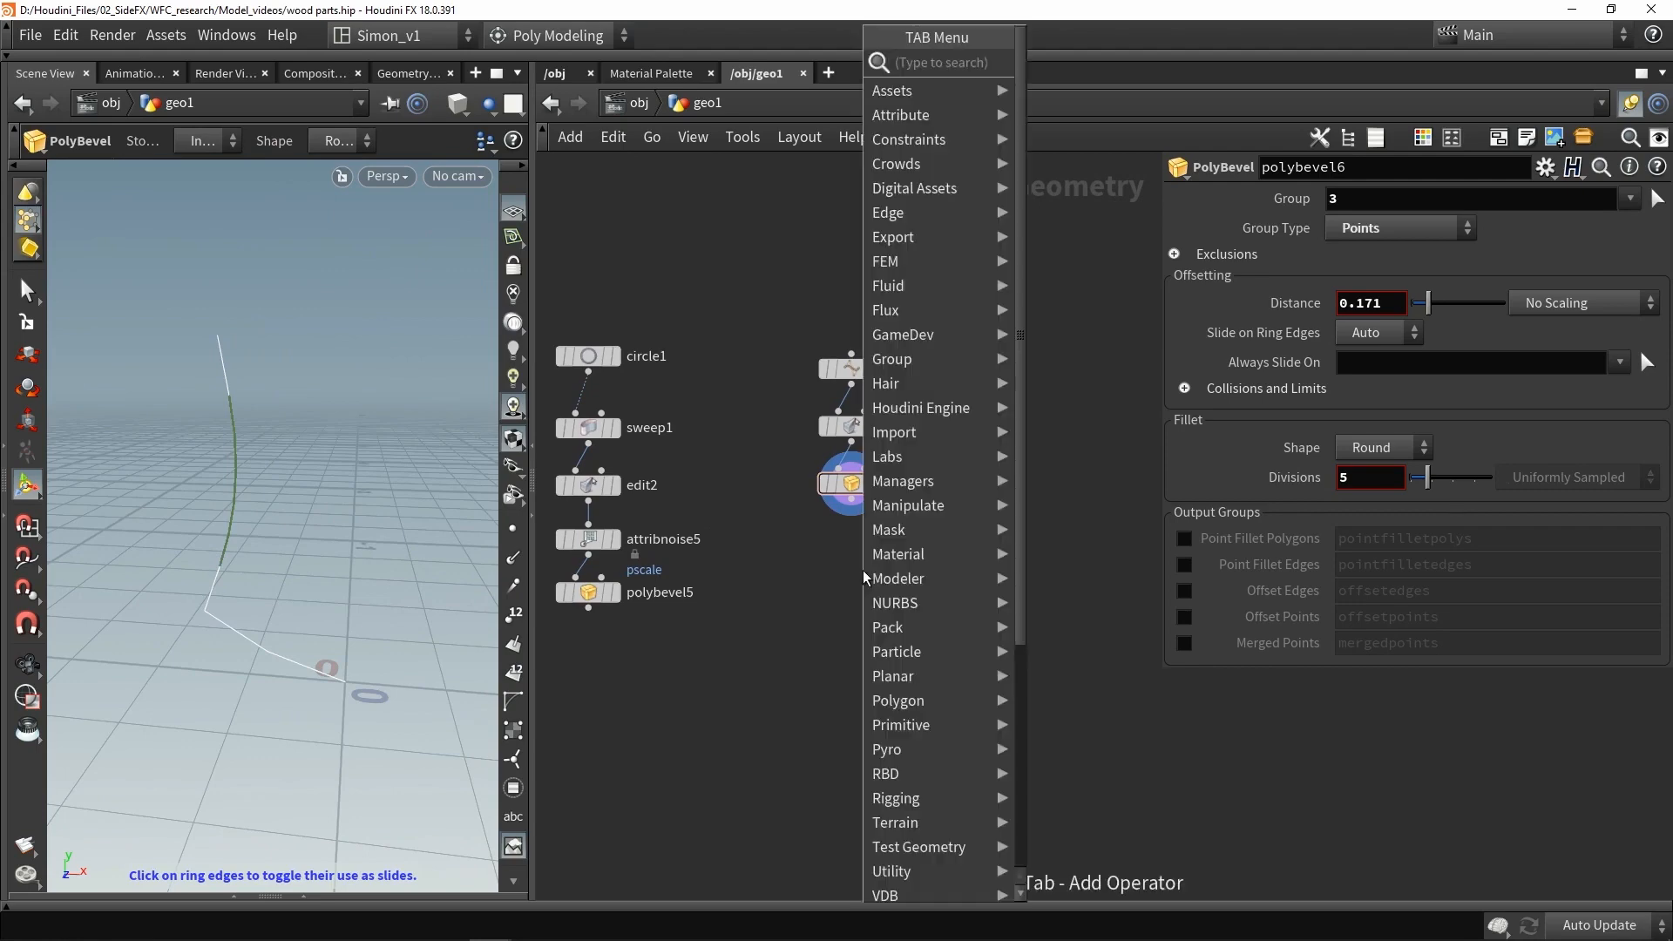
{"action": "type", "text": "mi"}
{"action": "key", "text": "Return"}
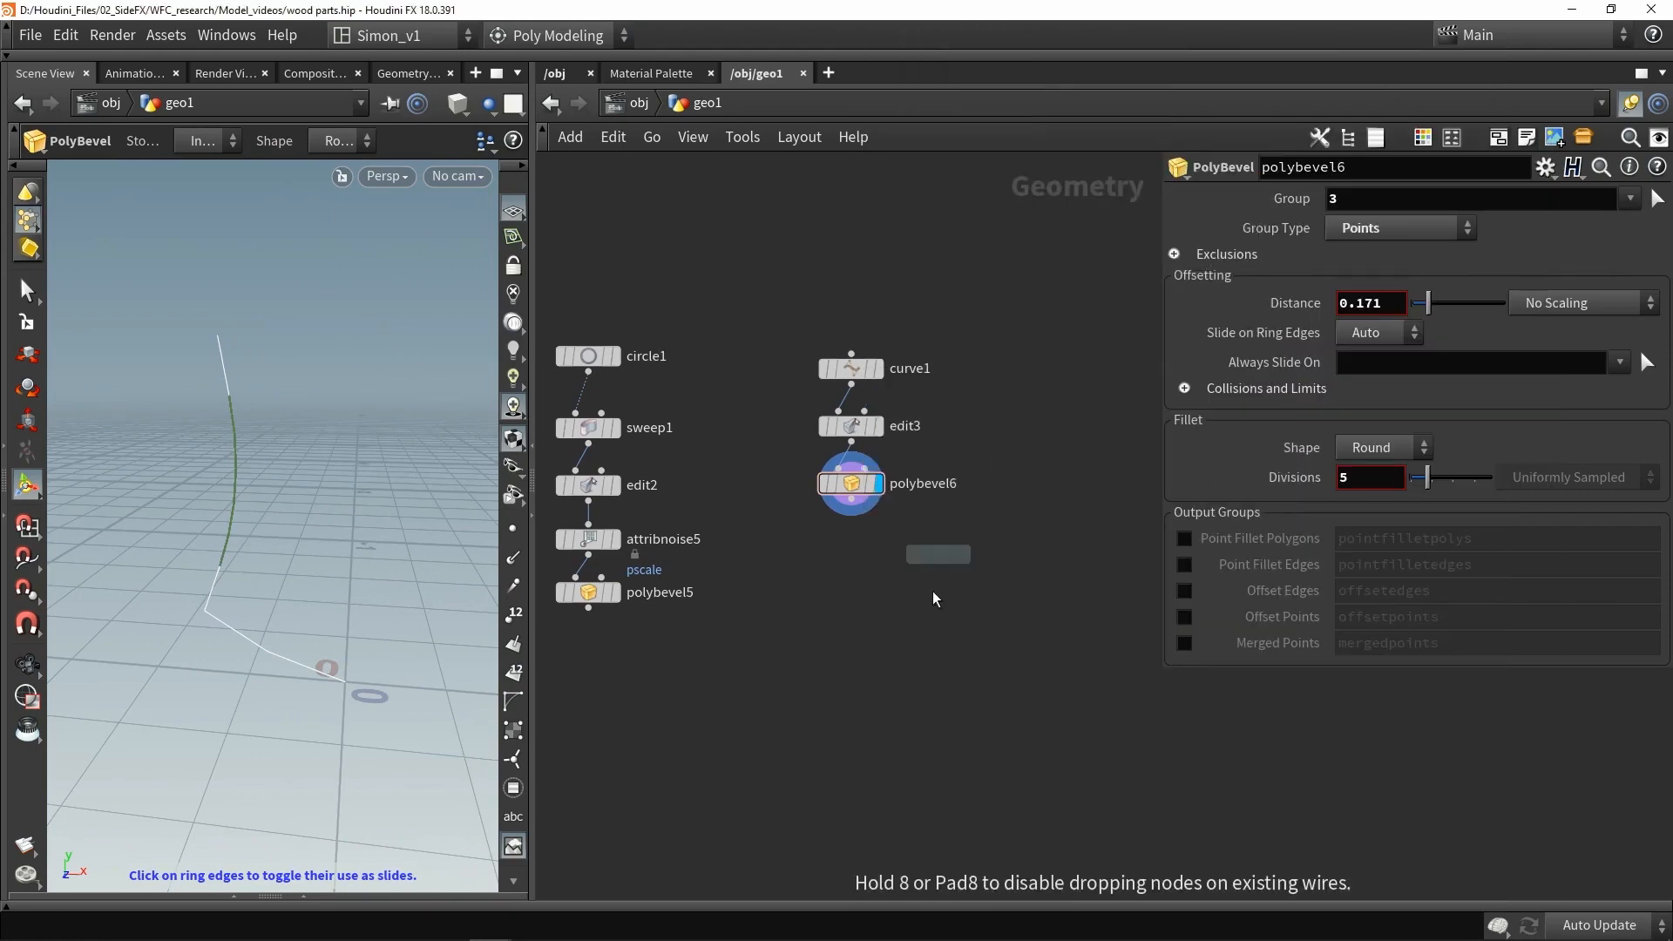
{"action": "left_click", "coordinate": [812, 576]}
{"action": "scroll", "coordinate": [817, 575], "scroll_direction": "up", "scroll_amount": 1}
{"action": "left_click_drag", "start_coordinate": [852, 501], "coordinate": [815, 563]}
{"action": "left_click_drag", "start_coordinate": [816, 578], "coordinate": [865, 547]}
{"action": "left_click", "coordinate": [891, 545]}
{"action": "left_click_drag", "start_coordinate": [292, 538], "coordinate": [374, 557], "text": "alt"}
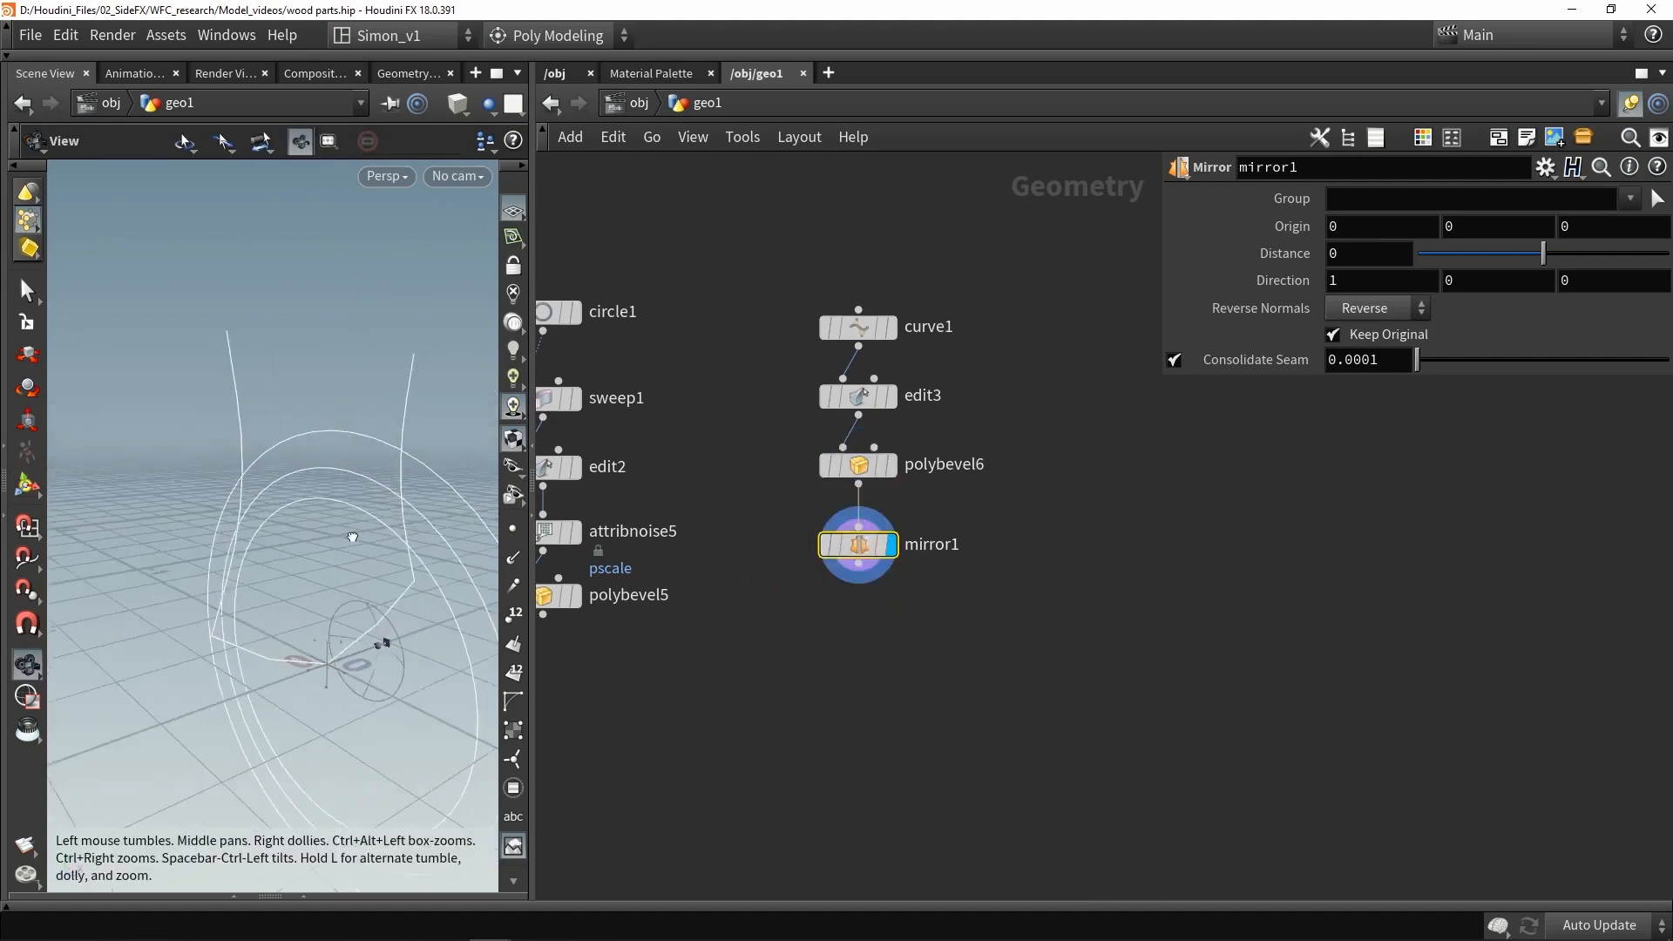
- Add a Sweep node connected below the Mirror node
{"action": "key", "text": "Return"}
{"action": "key", "text": "Tab"}
{"action": "type", "text": "swee"}
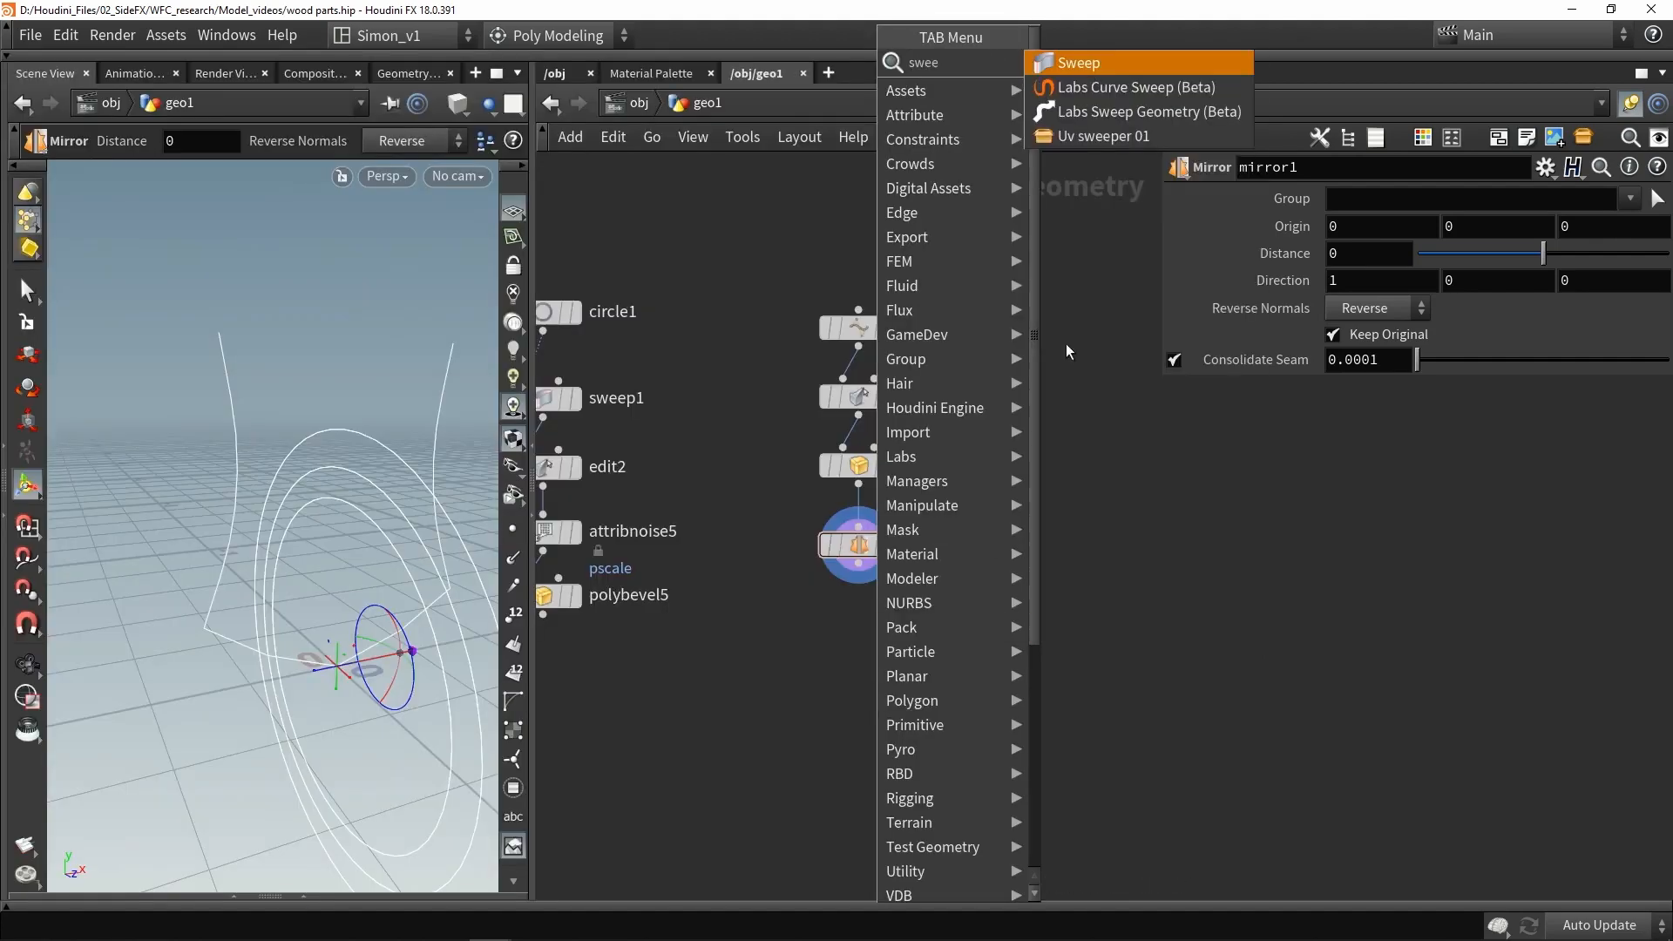
{"action": "left_click", "coordinate": [1073, 67]}
{"action": "left_click", "coordinate": [863, 652]}
{"action": "scroll", "coordinate": [859, 584], "scroll_direction": "up", "scroll_amount": 3}
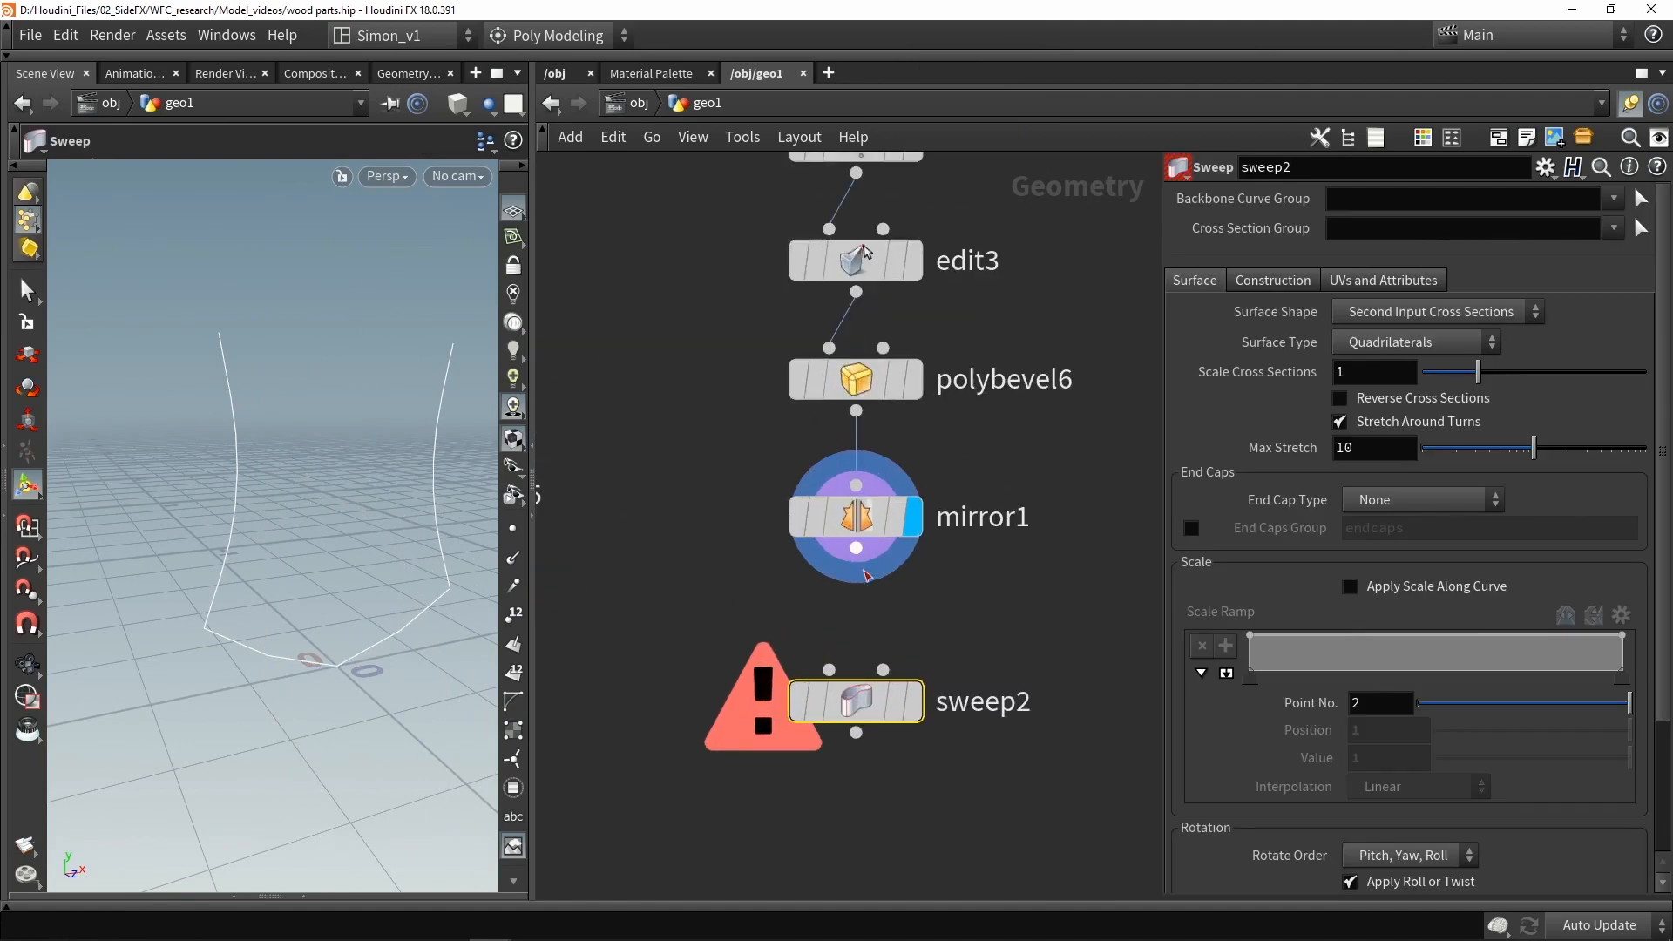
{"action": "left_click_drag", "start_coordinate": [902, 681], "coordinate": [902, 639]}
{"action": "left_click", "coordinate": [904, 639]}
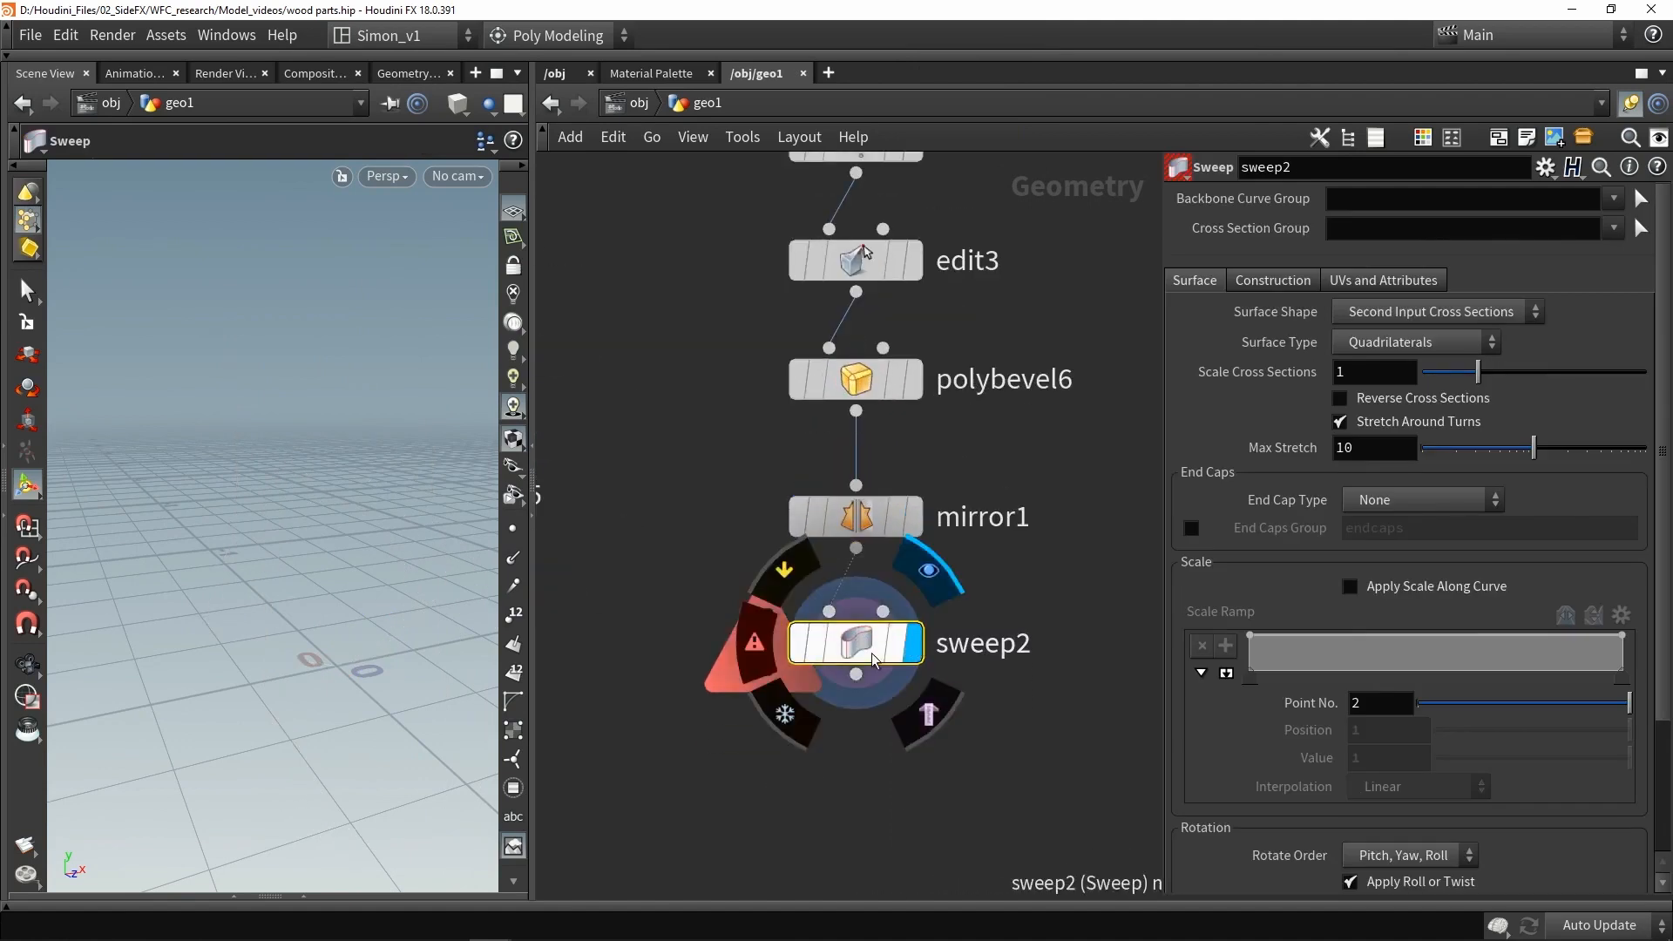
- Set the sweep's surface shape to Square Tube with 1 column
{"action": "left_click", "coordinate": [1406, 318]}
{"action": "left_click", "coordinate": [1401, 393]}
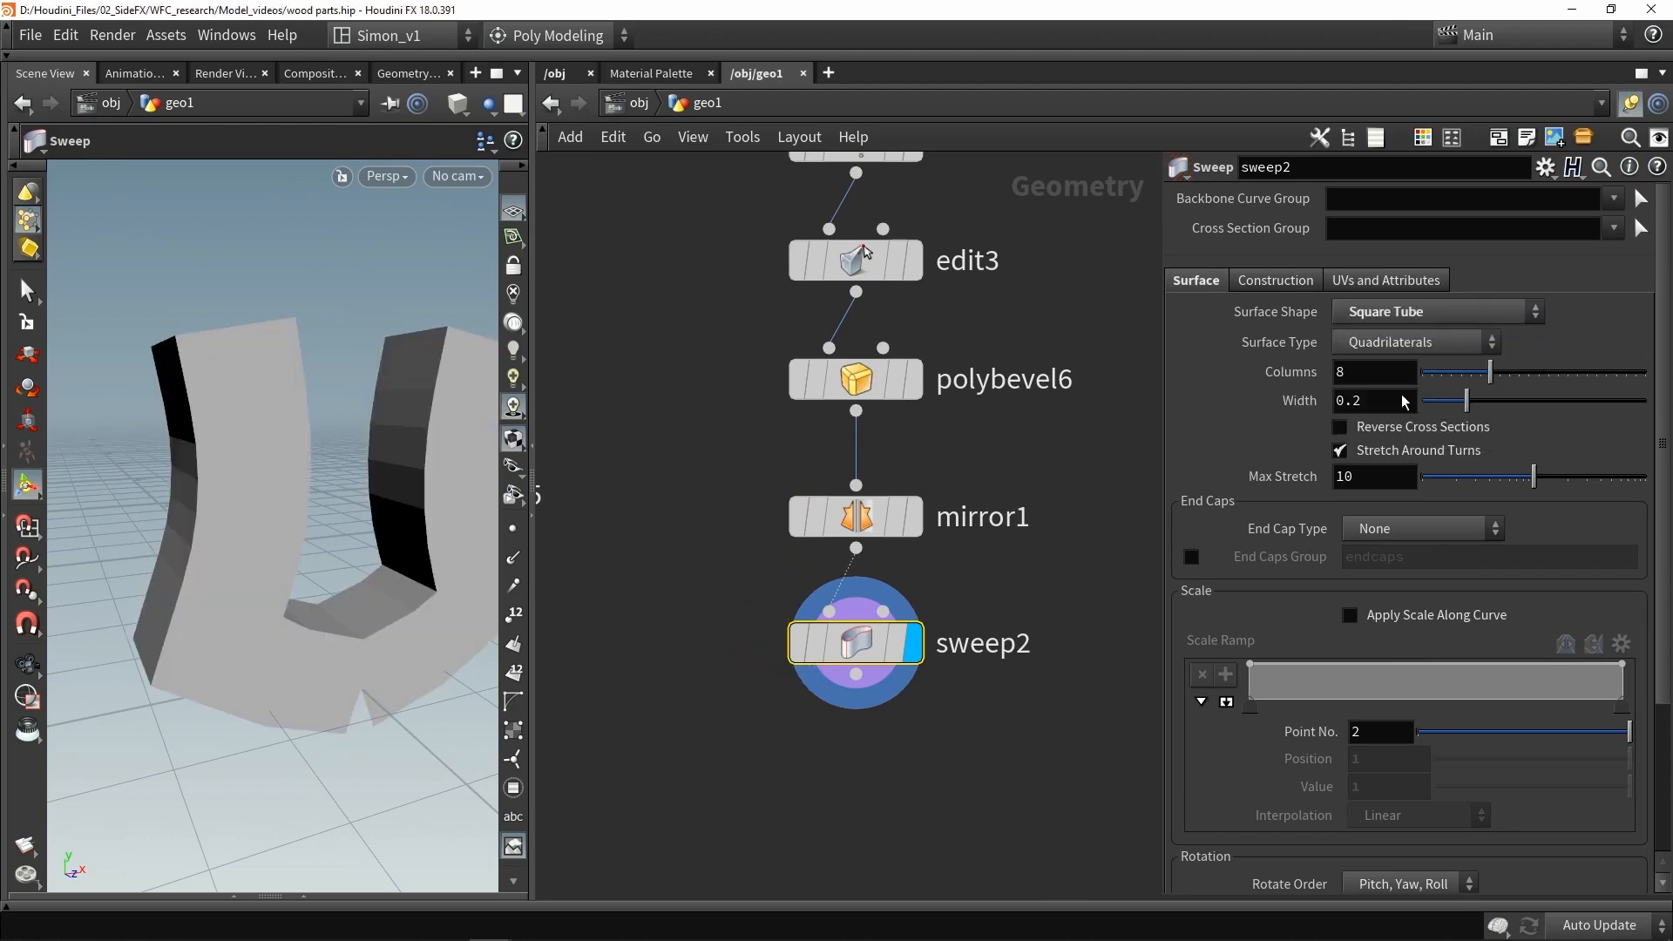
{"action": "left_click_drag", "start_coordinate": [1473, 371], "coordinate": [1376, 364]}
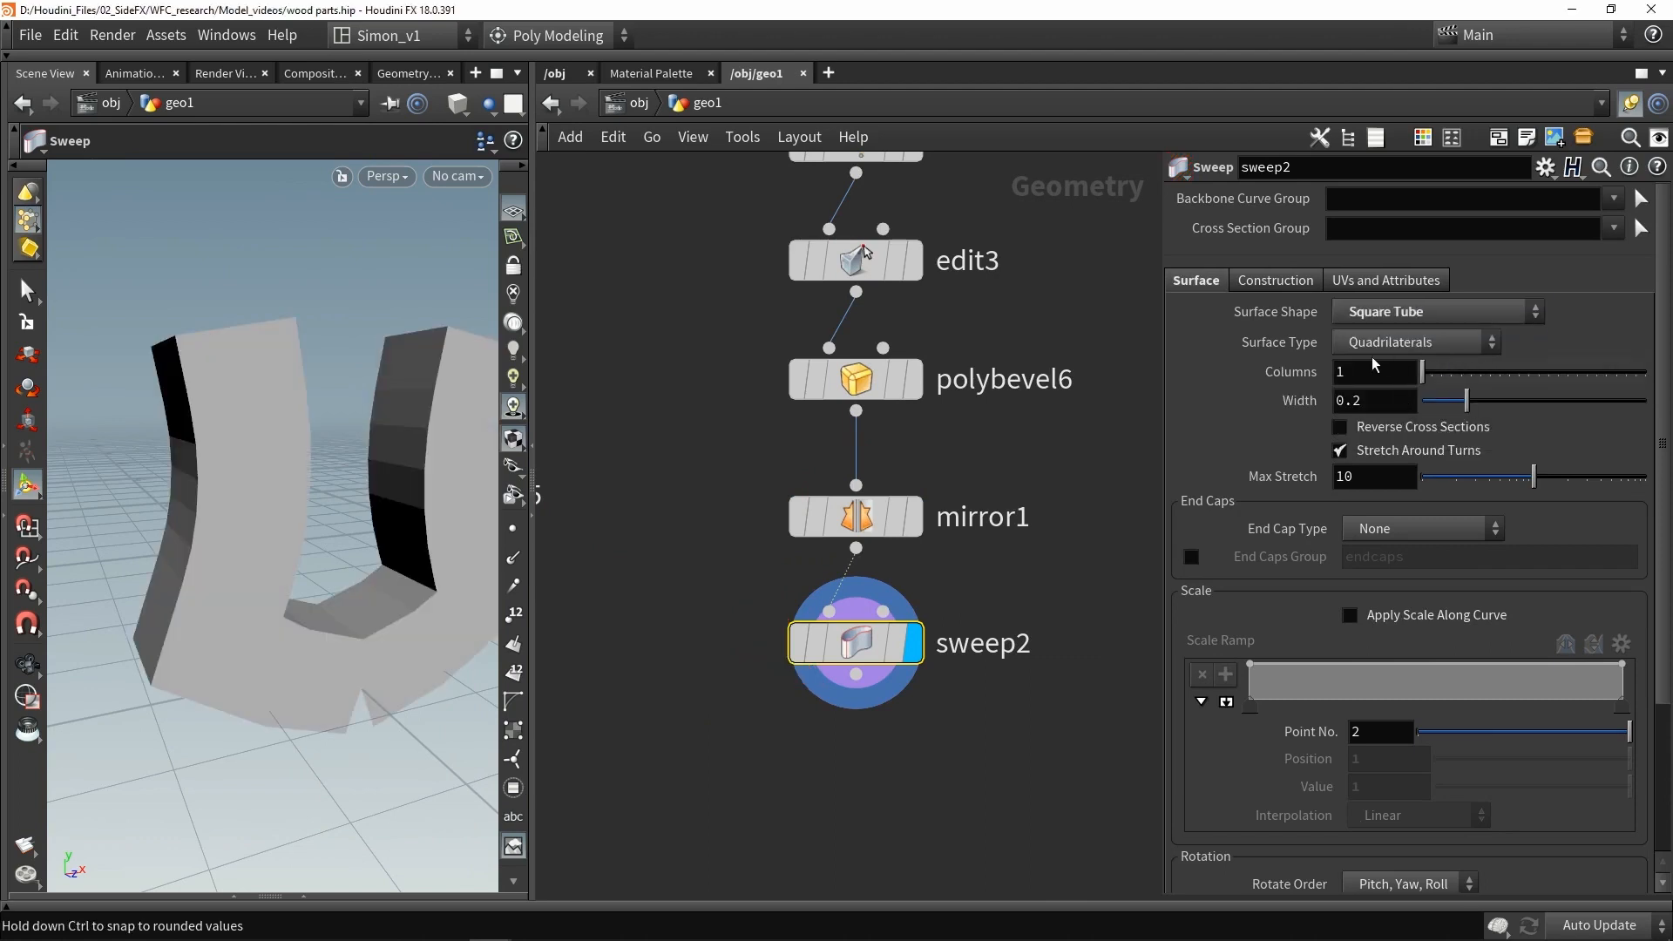
{"action": "left_click_drag", "start_coordinate": [388, 539], "coordinate": [331, 610], "text": "alt"}
{"action": "key", "text": "w"}
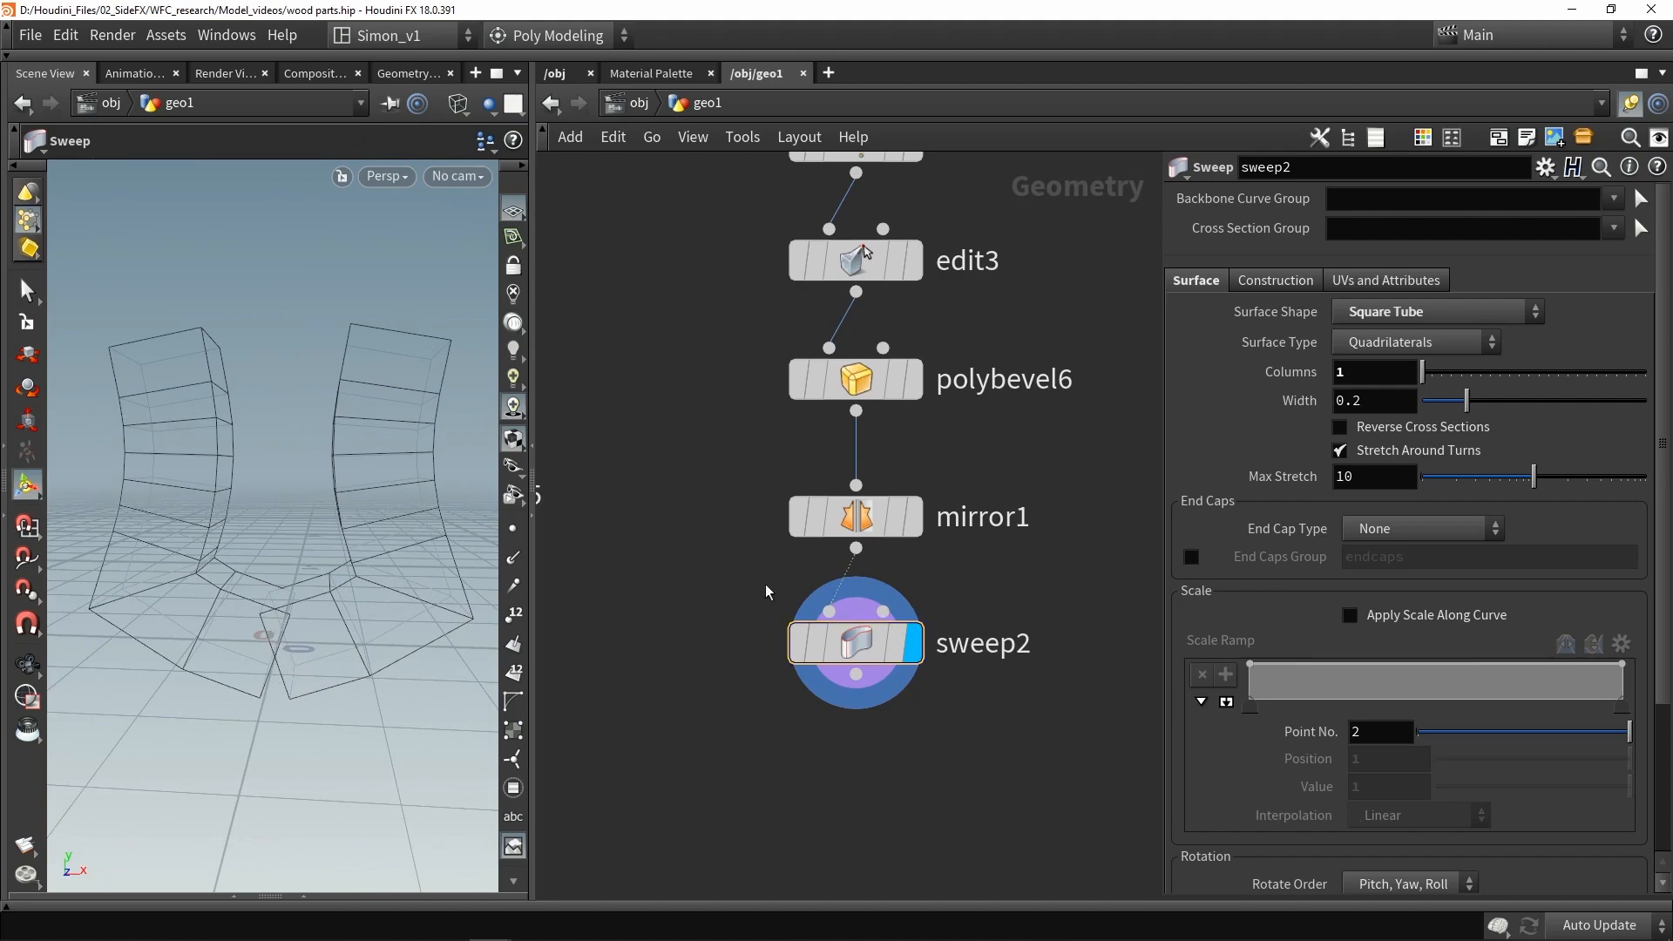
- Insert a Fuse node between the Mirror and Sweep nodes
{"action": "key", "text": "Tab"}
{"action": "type", "text": "fuse"}
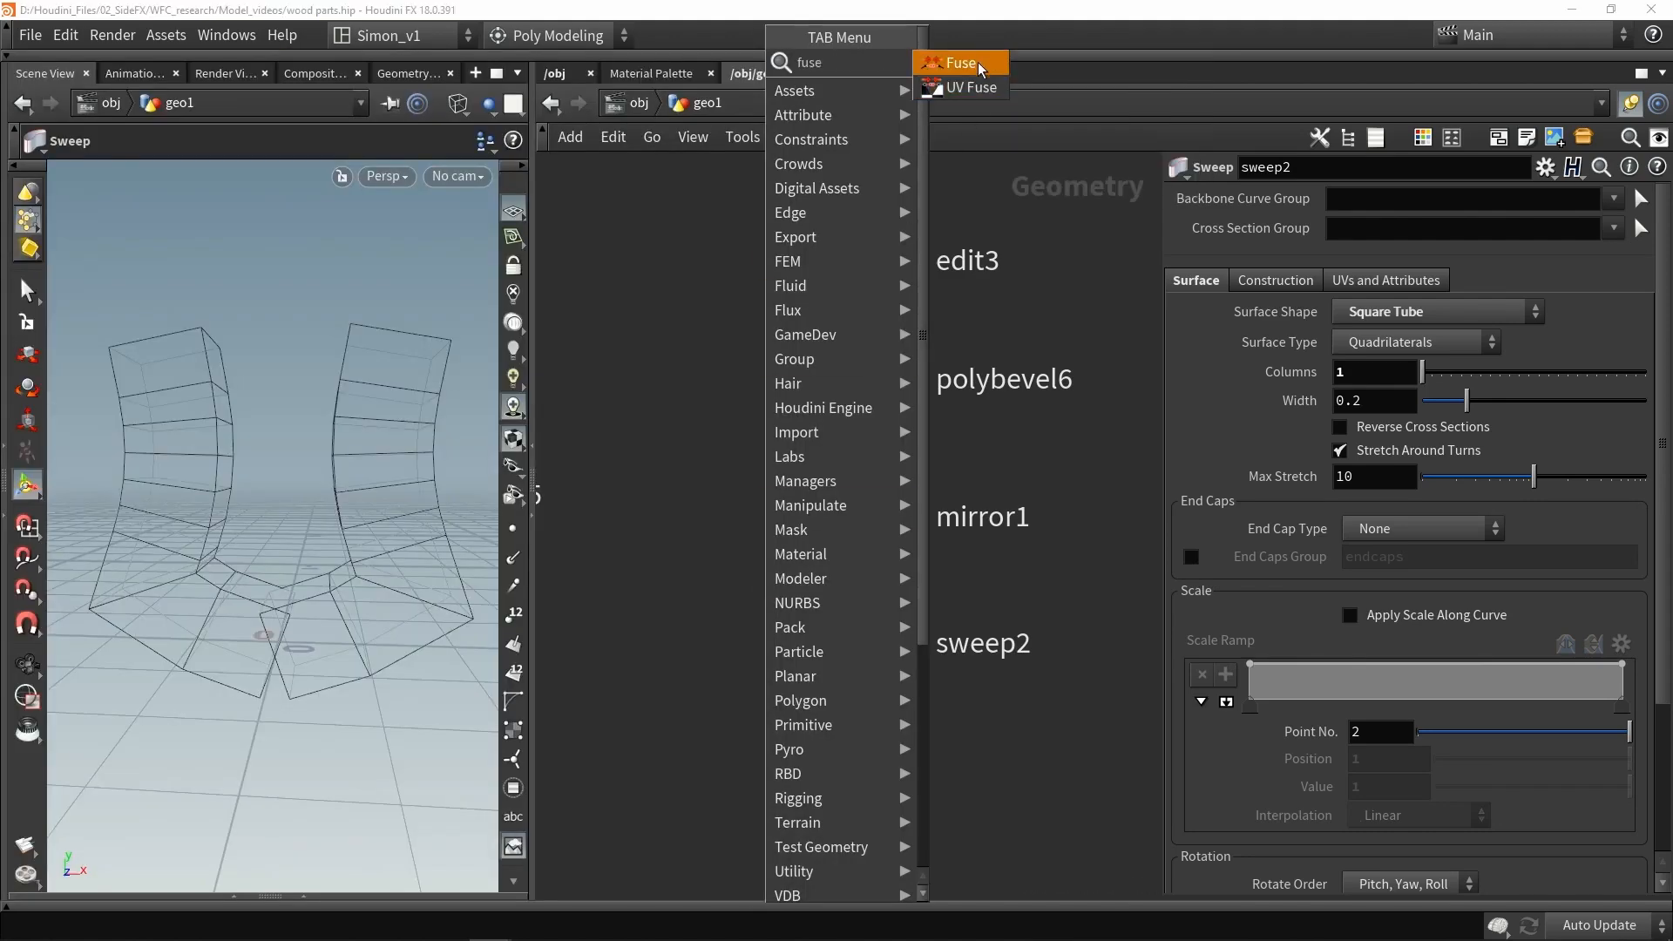
{"action": "left_click", "coordinate": [978, 61]}
{"action": "left_click", "coordinate": [845, 582]}
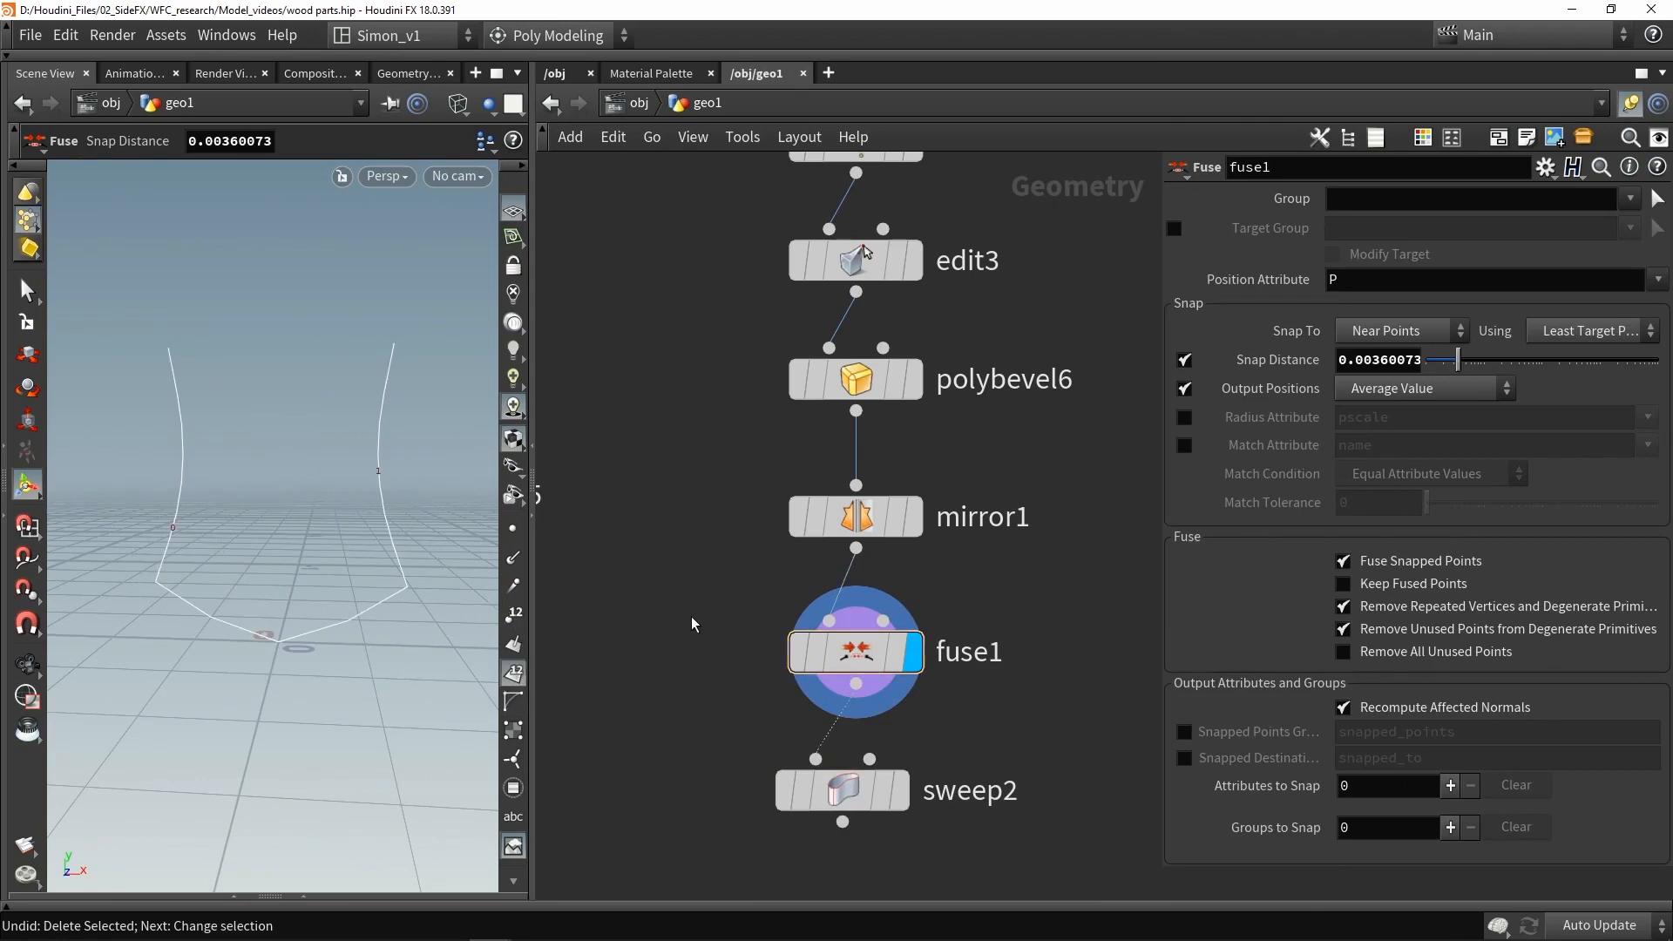
- Insert a PolyPath node between the Fuse and Sweep nodes
{"action": "key", "text": "Tab"}
{"action": "type", "text": "polyp"}
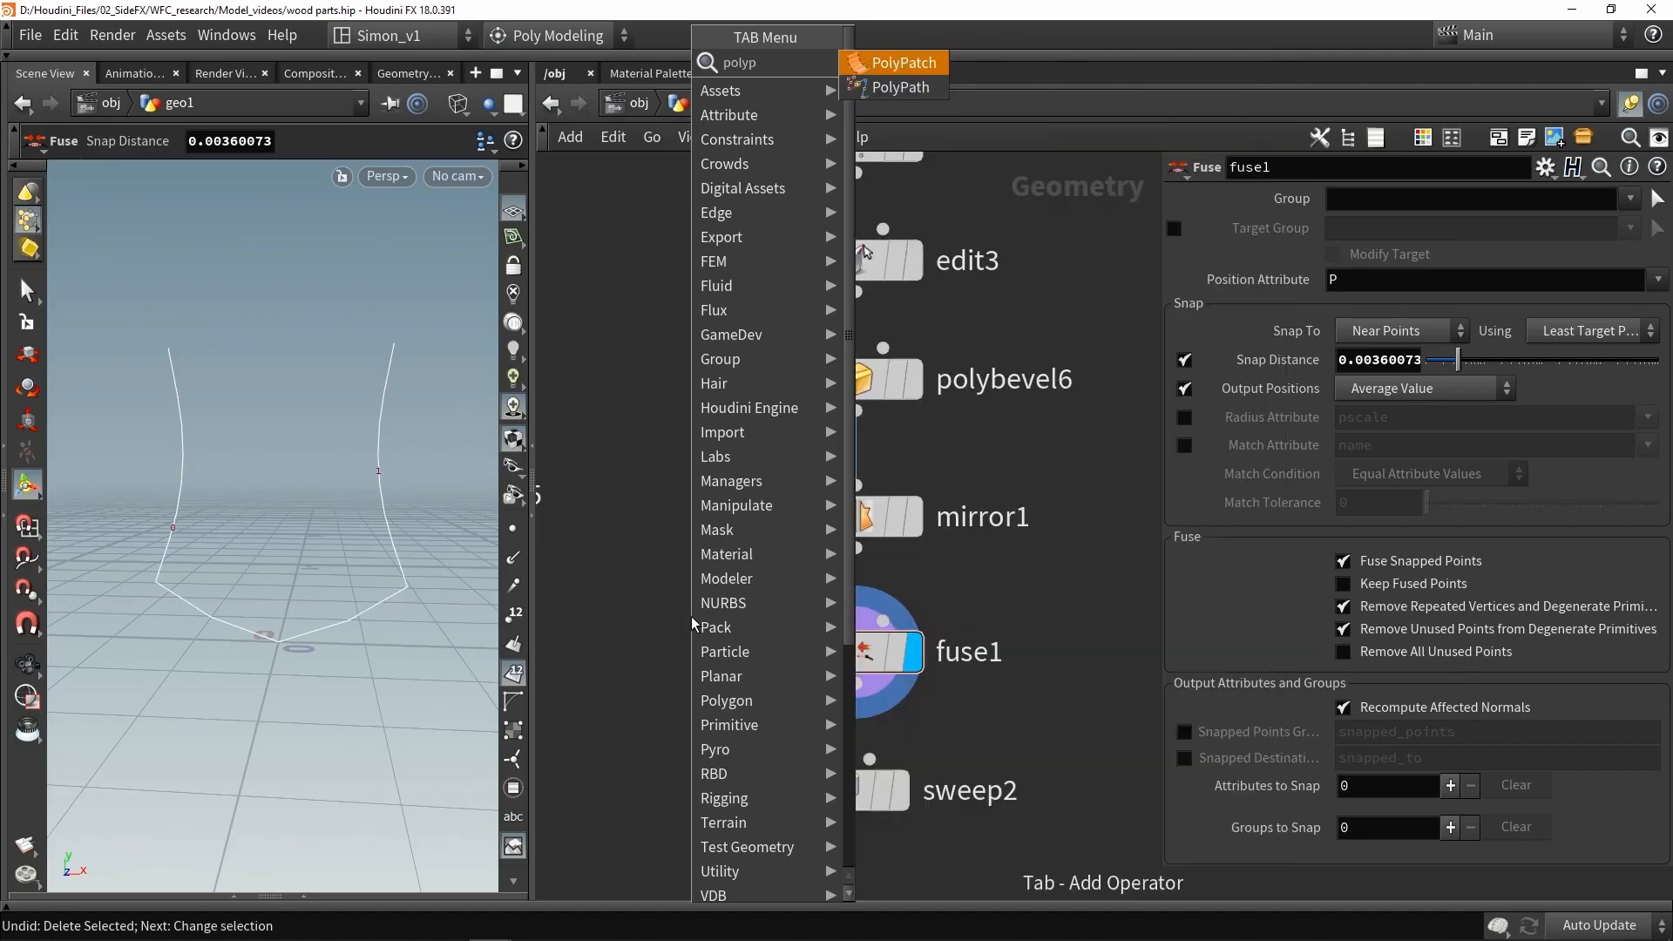
{"action": "left_click", "coordinate": [880, 89]}
{"action": "left_click", "coordinate": [841, 735]}
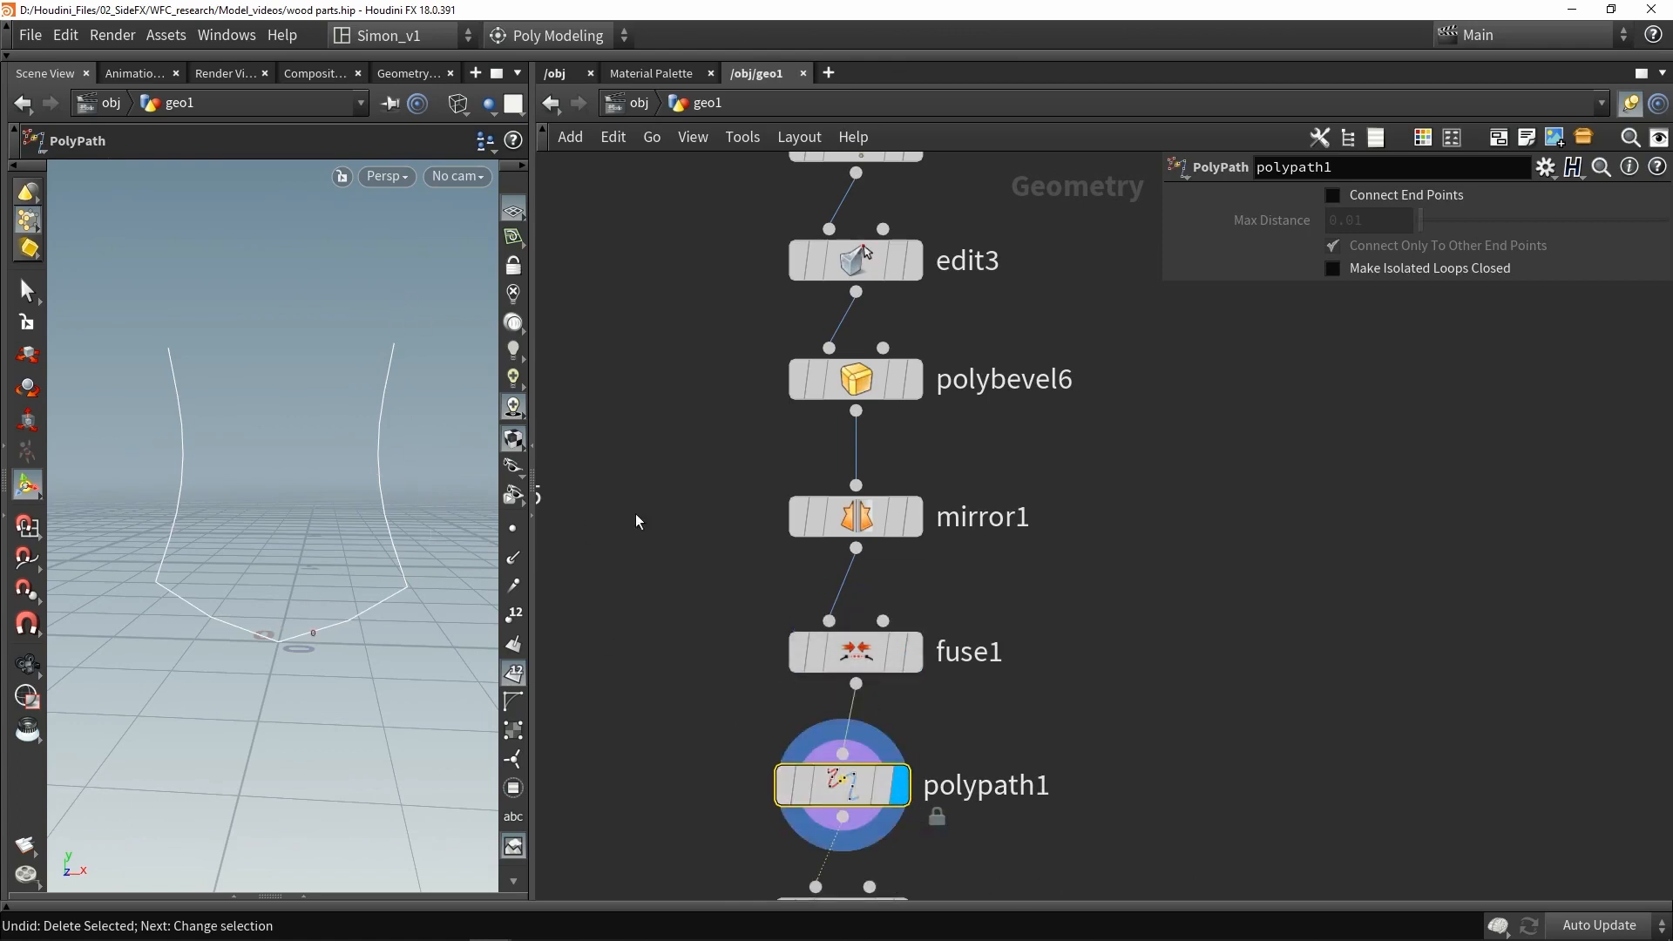
{"action": "middle_click_drag", "start_coordinate": [723, 556], "coordinate": [740, 329]}
{"action": "scroll", "coordinate": [740, 330], "scroll_direction": "down", "scroll_amount": 1}
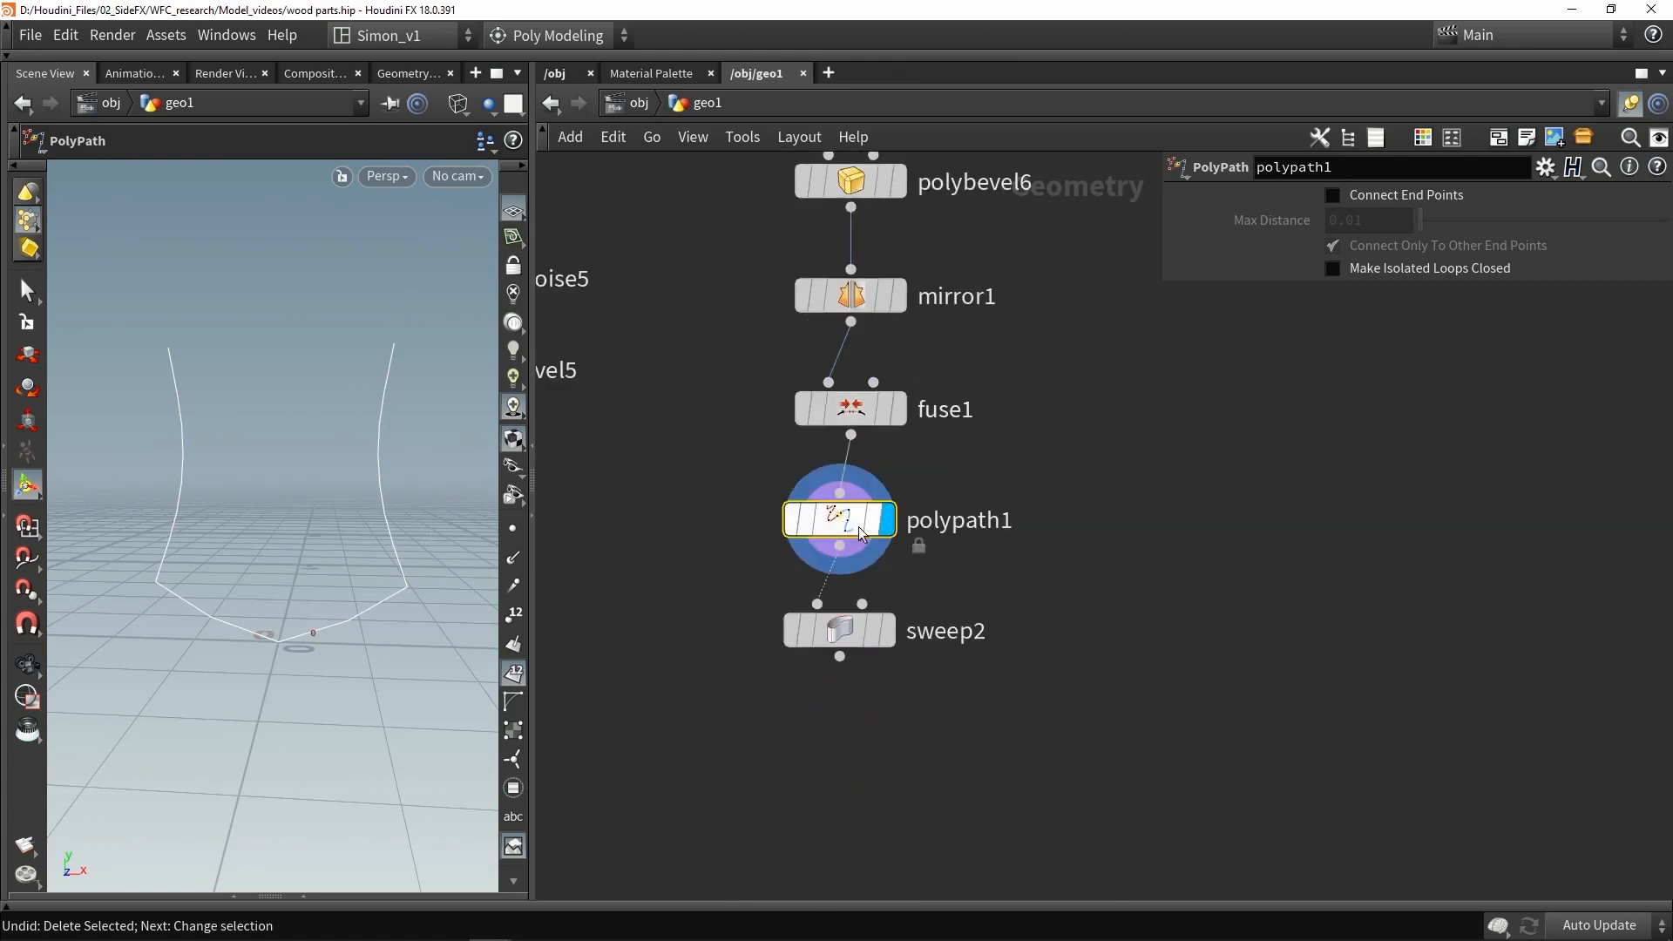
- Display the sweep and enable its roll, setting Roll to 45
{"action": "left_click", "coordinate": [890, 636]}
{"action": "left_click", "coordinate": [850, 636]}
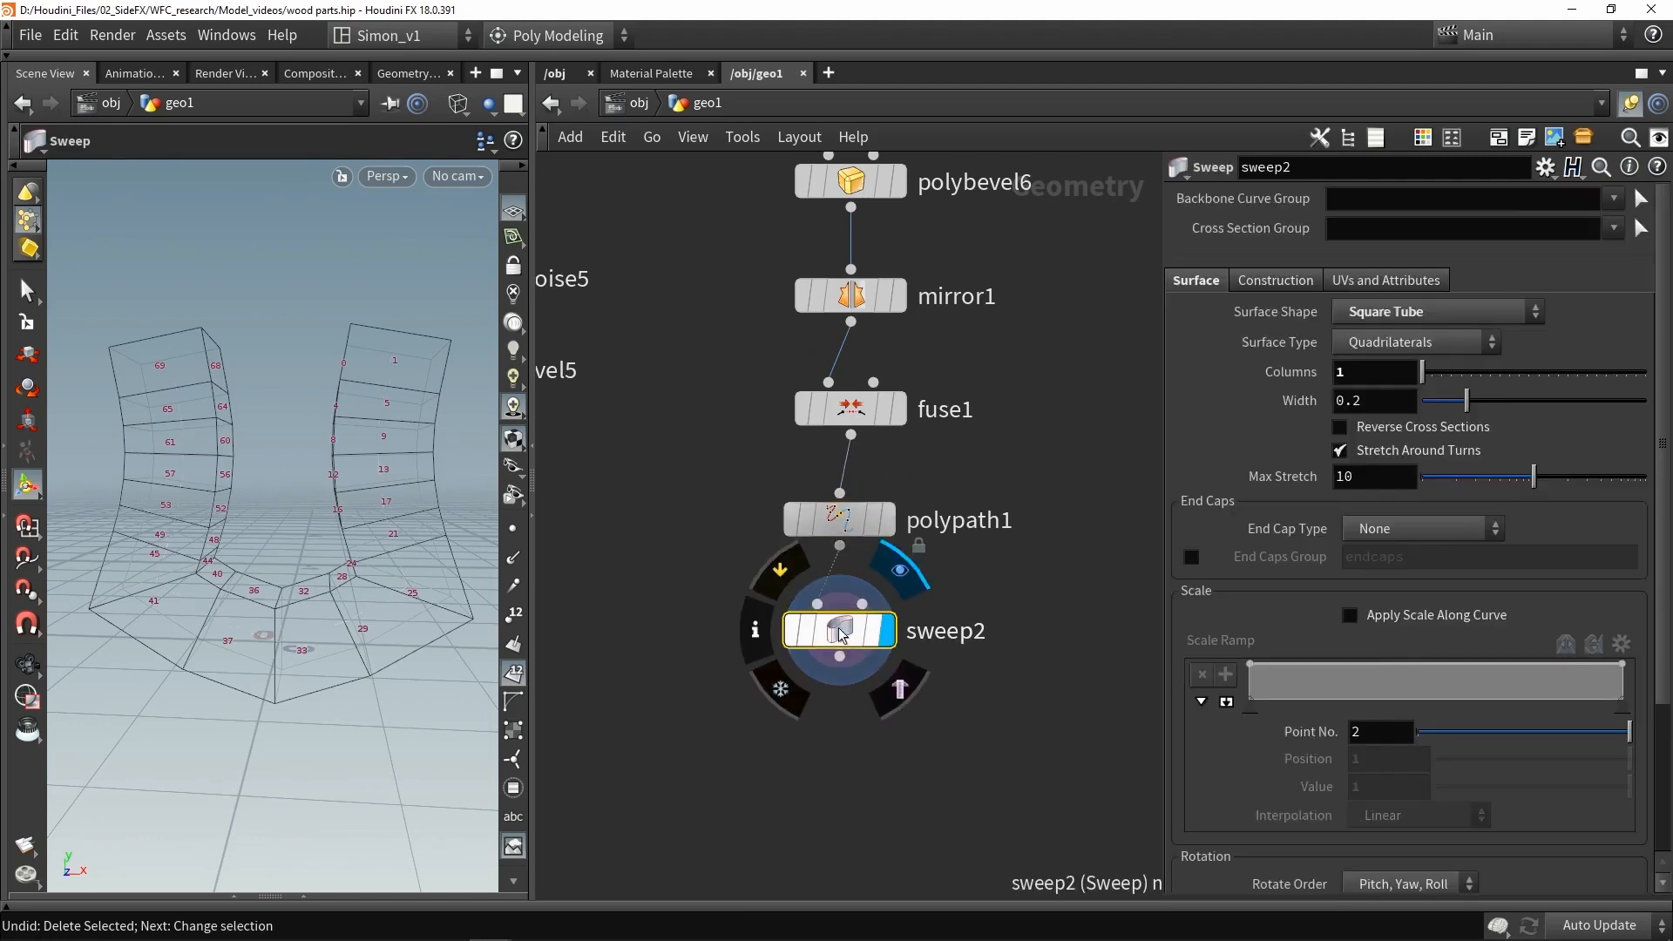
{"action": "key", "text": "shift+w"}
{"action": "mouse_move", "coordinate": [305, 479]}
{"action": "left_mouse_down", "text": "alt"}
{"action": "mouse_move", "coordinate": [425, 464]}
{"action": "mouse_move", "coordinate": [319, 497]}
{"action": "mouse_move", "coordinate": [389, 424]}
{"action": "left_mouse_up", "text": "alt"}
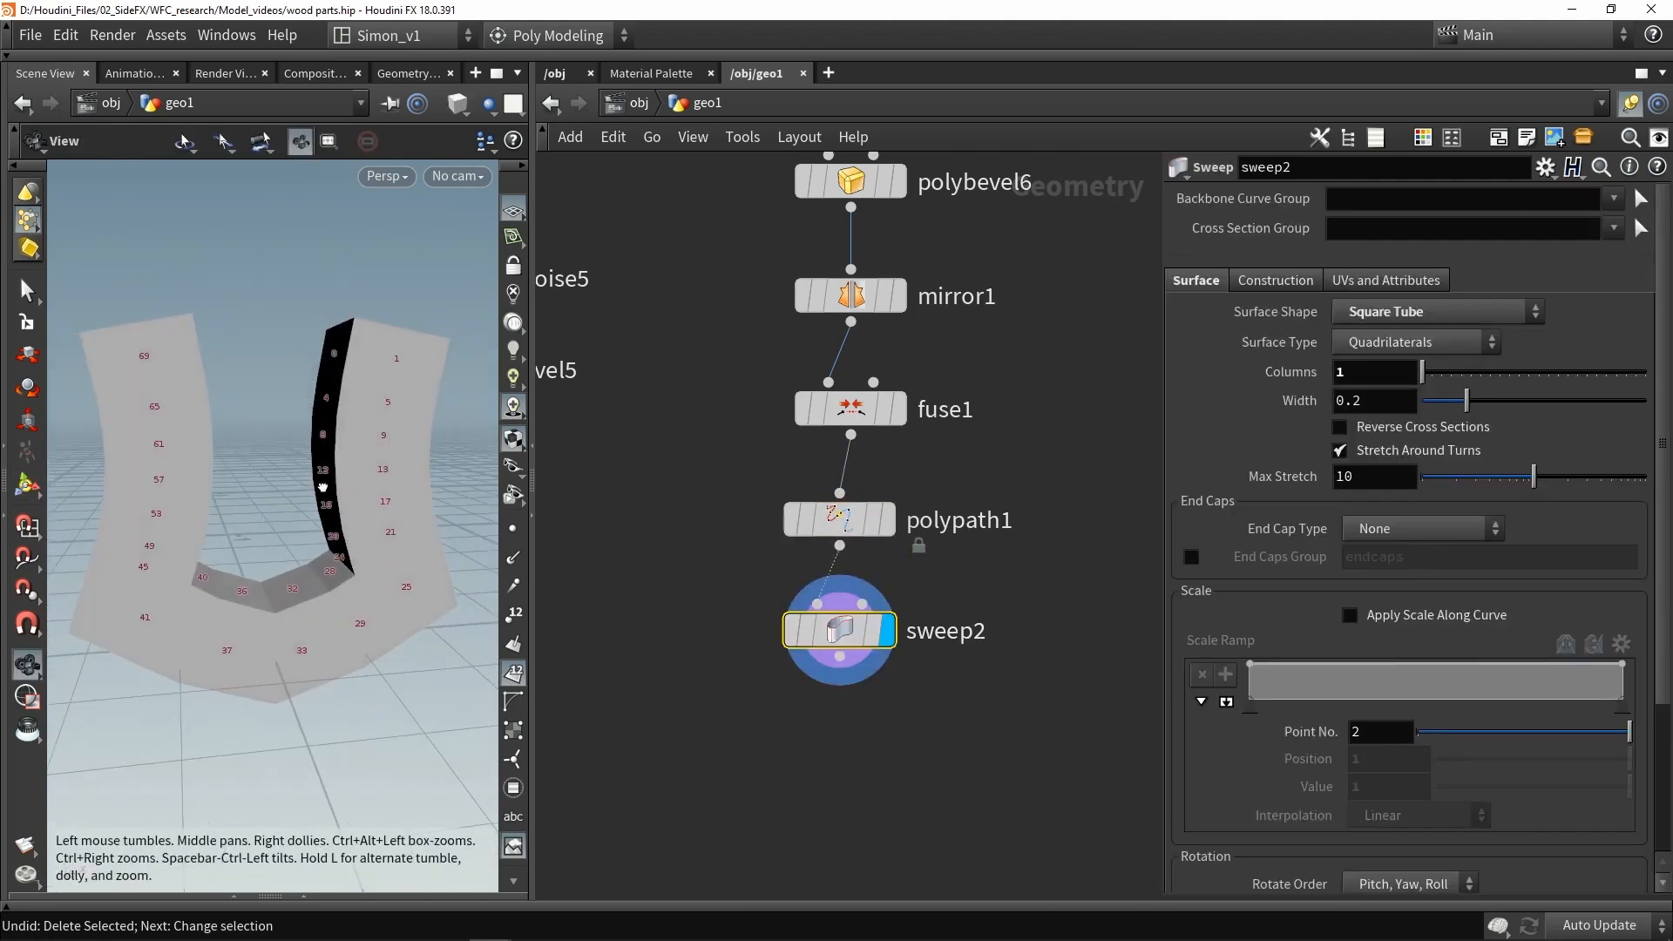
{"action": "left_click", "coordinate": [515, 213]}
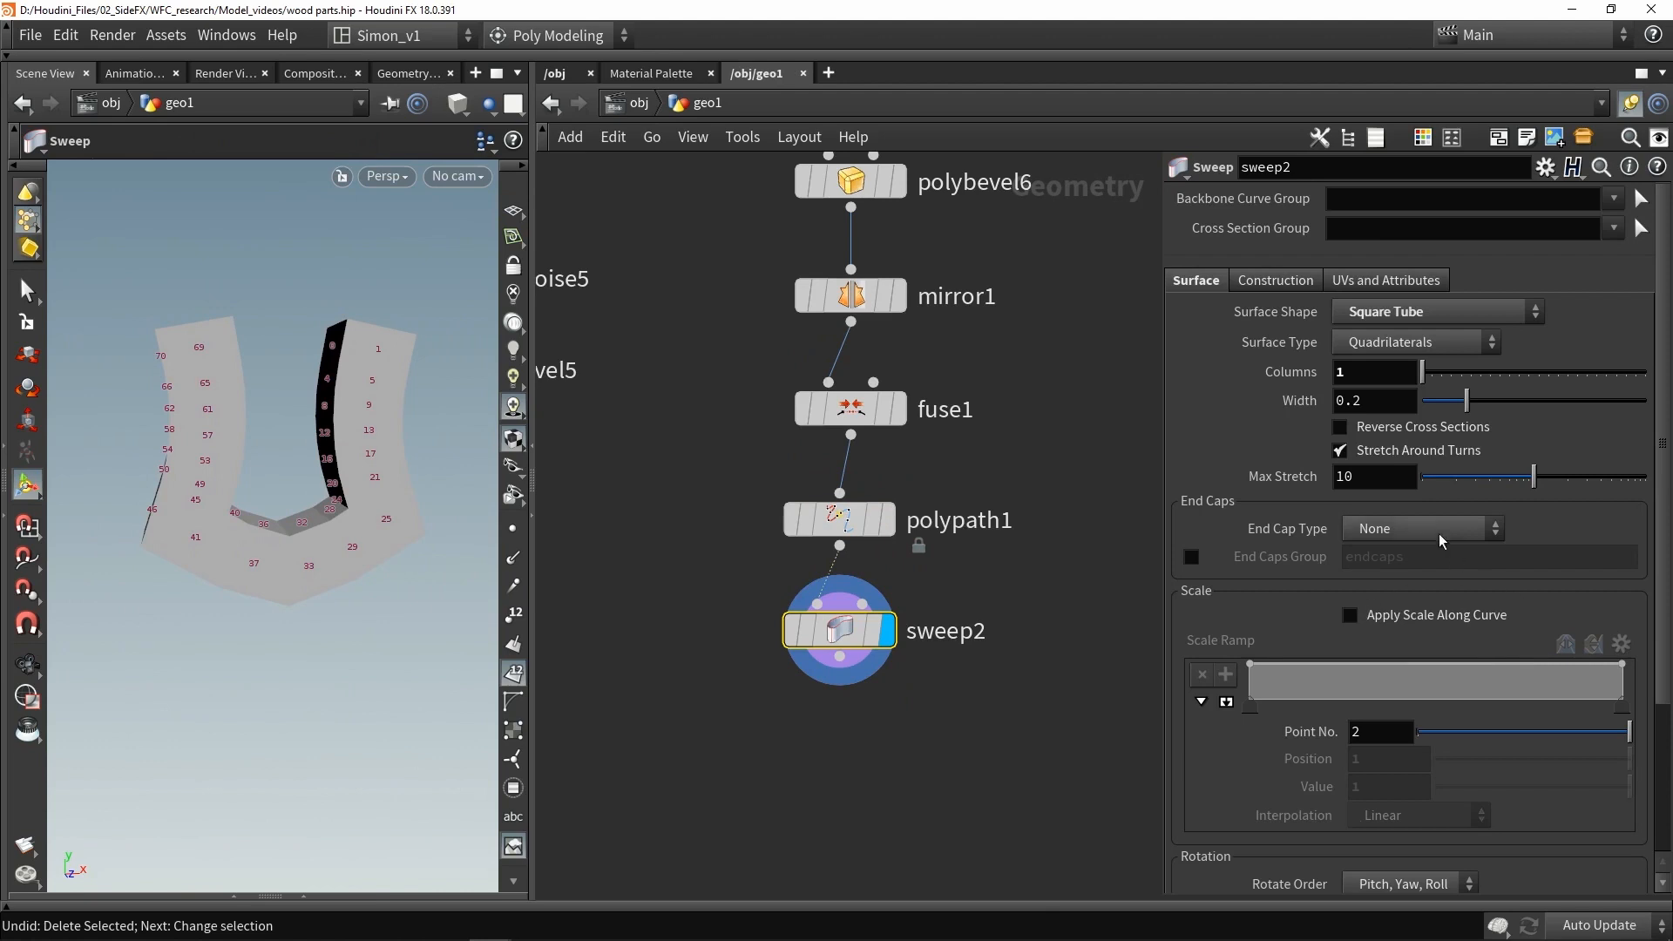
{"action": "scroll", "coordinate": [1429, 523], "scroll_direction": "down", "scroll_amount": 5}
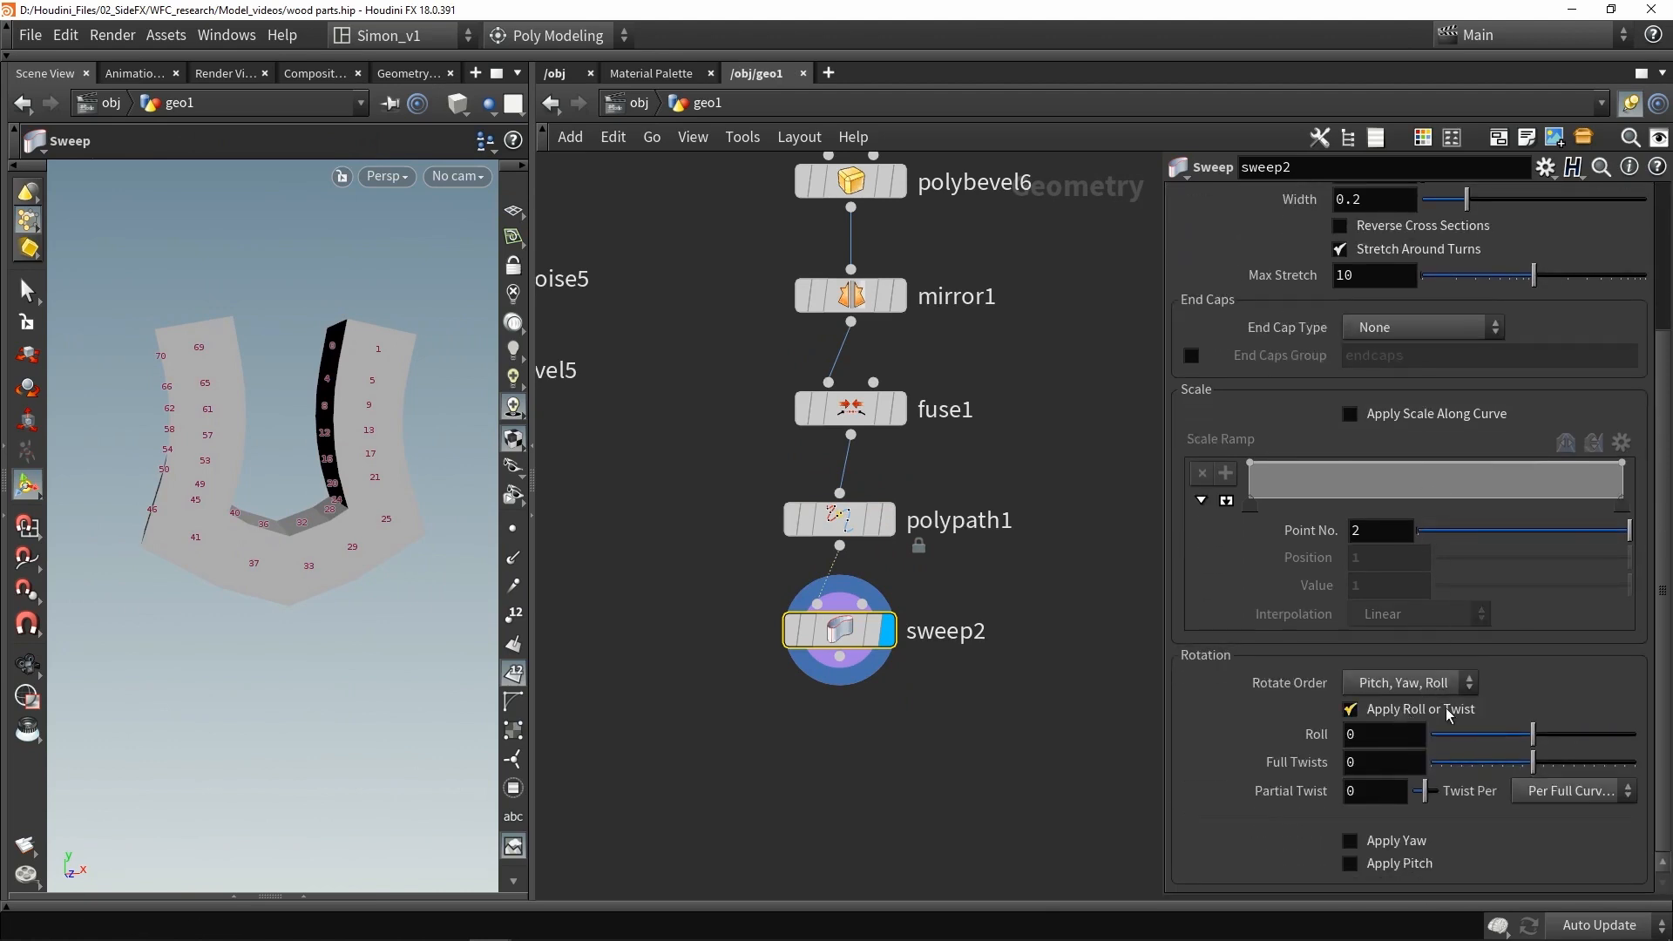
{"action": "left_click_drag", "start_coordinate": [1535, 742], "coordinate": [1563, 747]}
{"action": "type", "text": "45"}
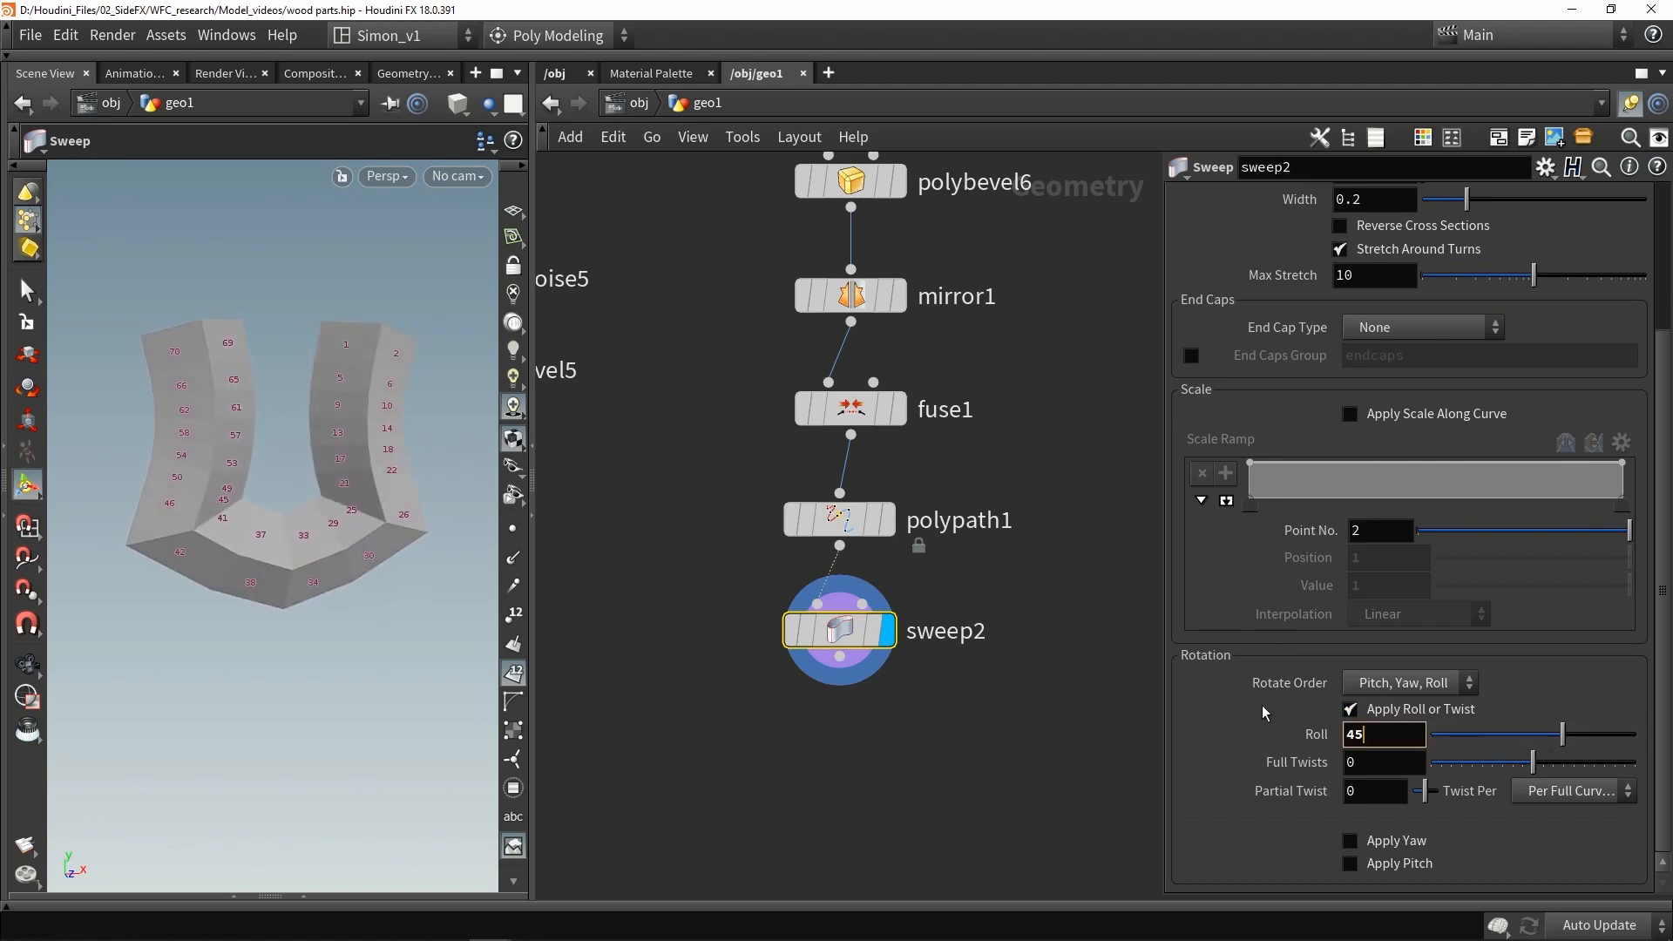
{"action": "key", "text": "Return"}
- Reduce the sweep's width to about 0.113
{"action": "key", "text": "Escape"}
{"action": "mouse_move", "coordinate": [317, 486]}
{"action": "left_mouse_down"}
{"action": "mouse_move", "coordinate": [418, 436]}
{"action": "mouse_move", "coordinate": [291, 474]}
{"action": "mouse_move", "coordinate": [322, 521]}
{"action": "mouse_move", "coordinate": [298, 498]}
{"action": "left_mouse_up"}
{"action": "scroll", "coordinate": [1228, 451], "scroll_direction": "up", "scroll_amount": 5}
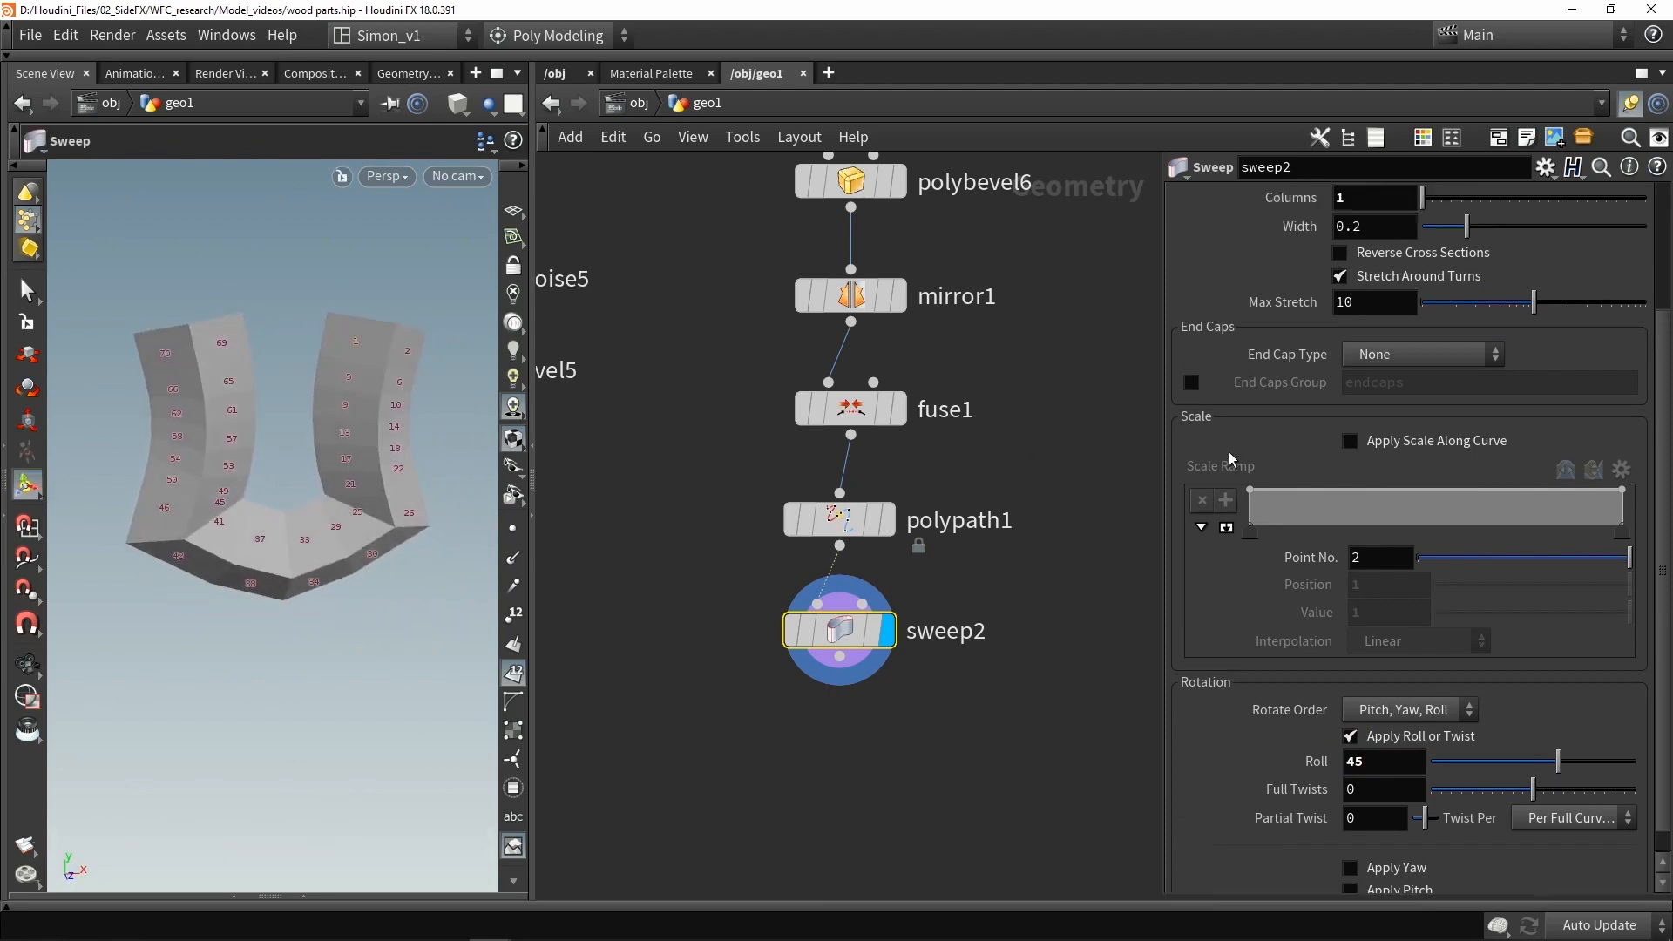
{"action": "left_click_drag", "start_coordinate": [1468, 402], "coordinate": [1450, 407]}
{"action": "left_click", "coordinate": [513, 675]}
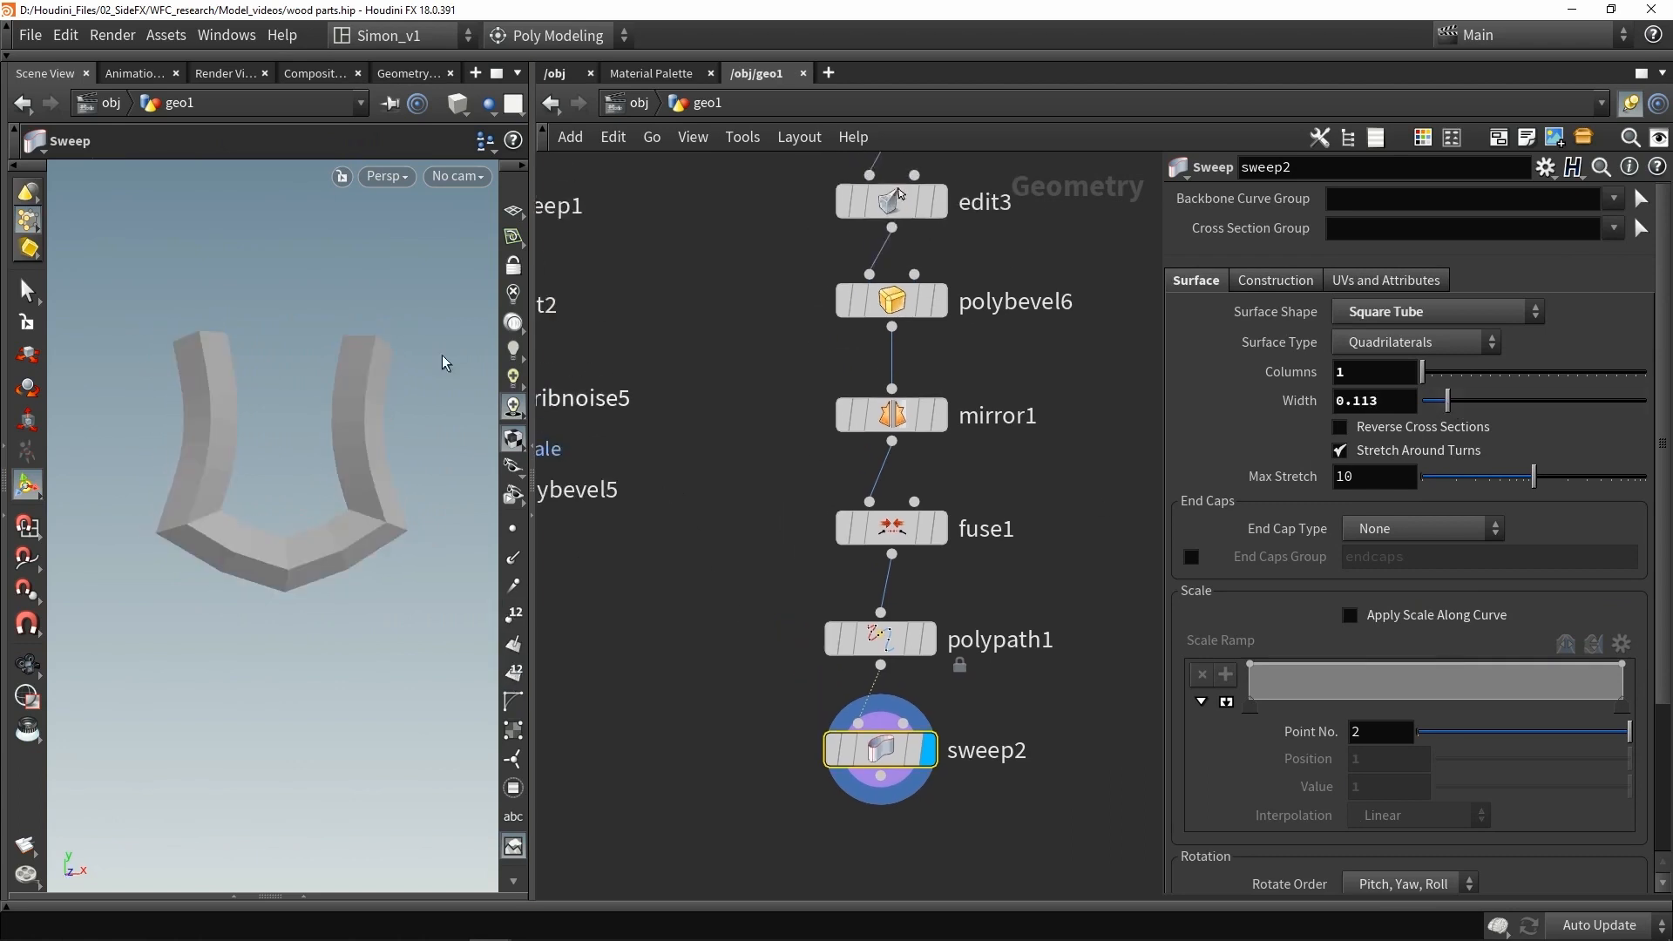
- Try to move a point of the drawn curve in the Edit node, undoing the move
{"action": "middle_click_drag", "start_coordinate": [738, 269], "coordinate": [735, 323]}
{"action": "left_click", "coordinate": [879, 264]}
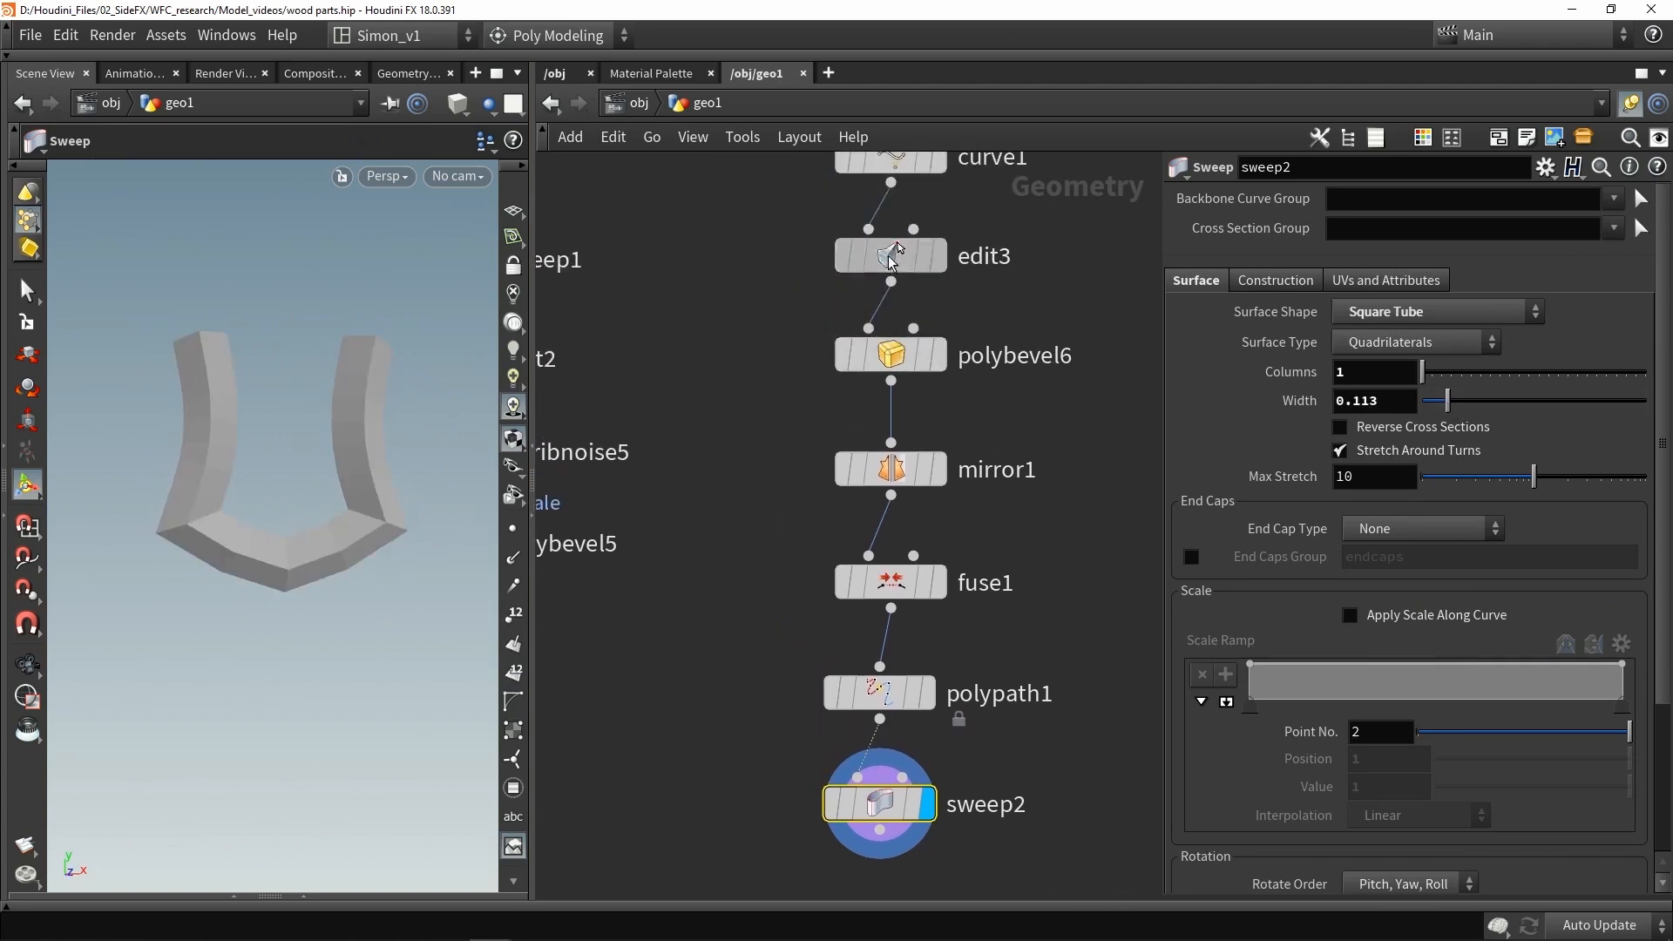
{"action": "left_click", "coordinate": [286, 571]}
{"action": "left_click_drag", "start_coordinate": [270, 523], "coordinate": [273, 479]}
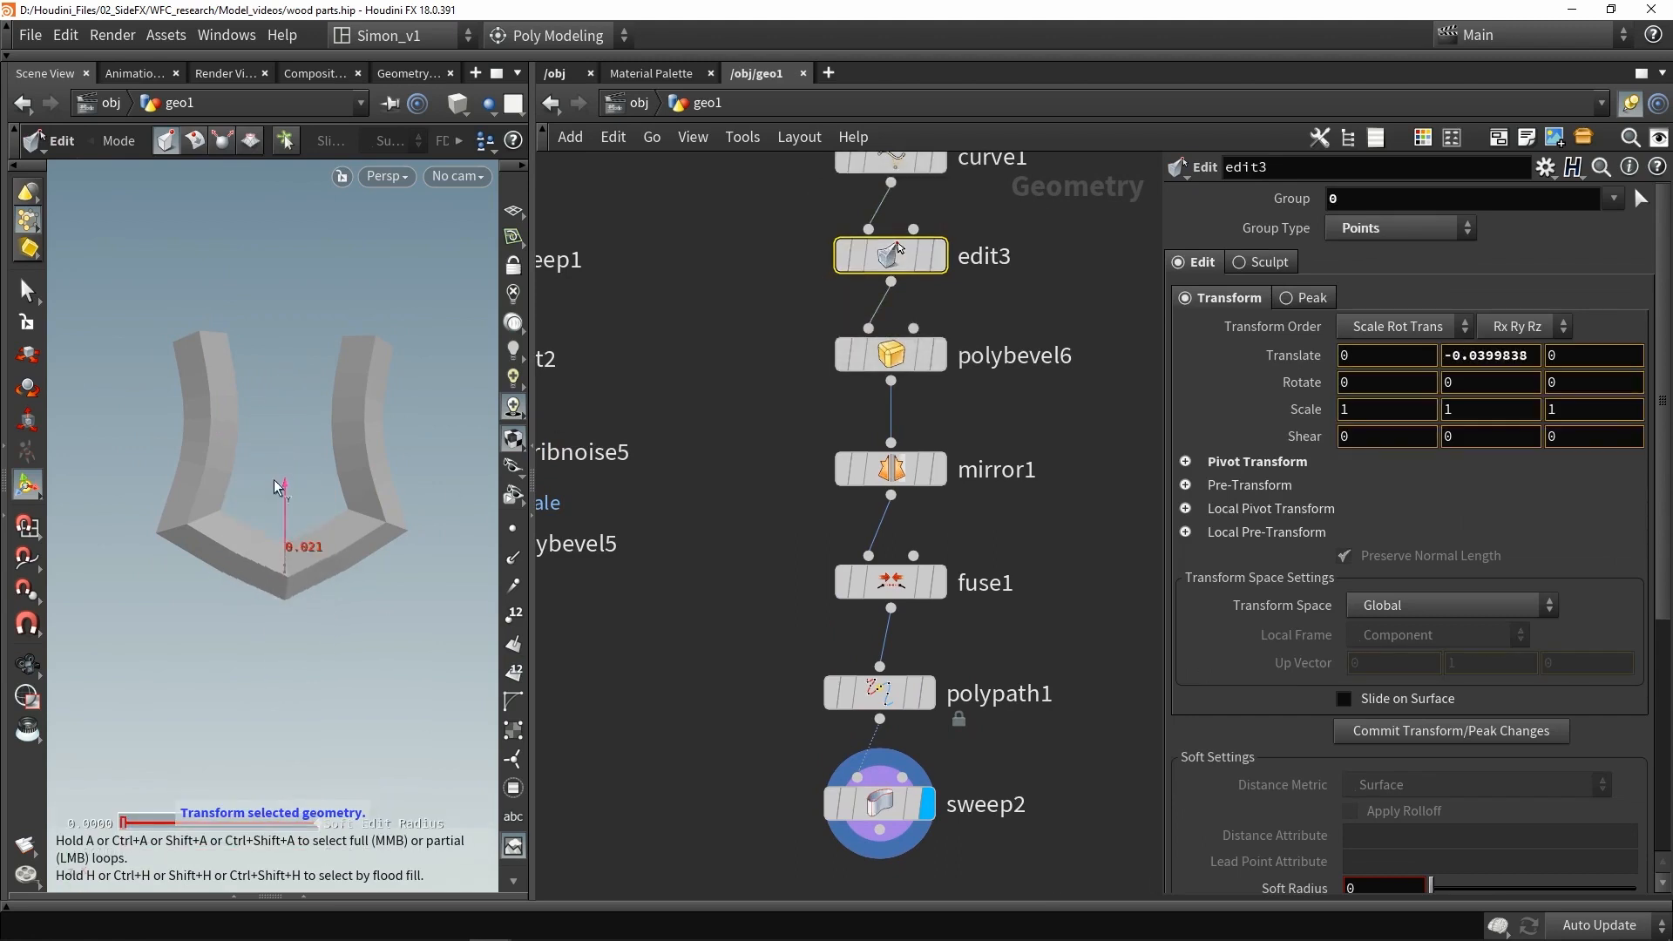
{"action": "key", "text": "ctrl+z"}
{"action": "left_click", "coordinate": [202, 333]}
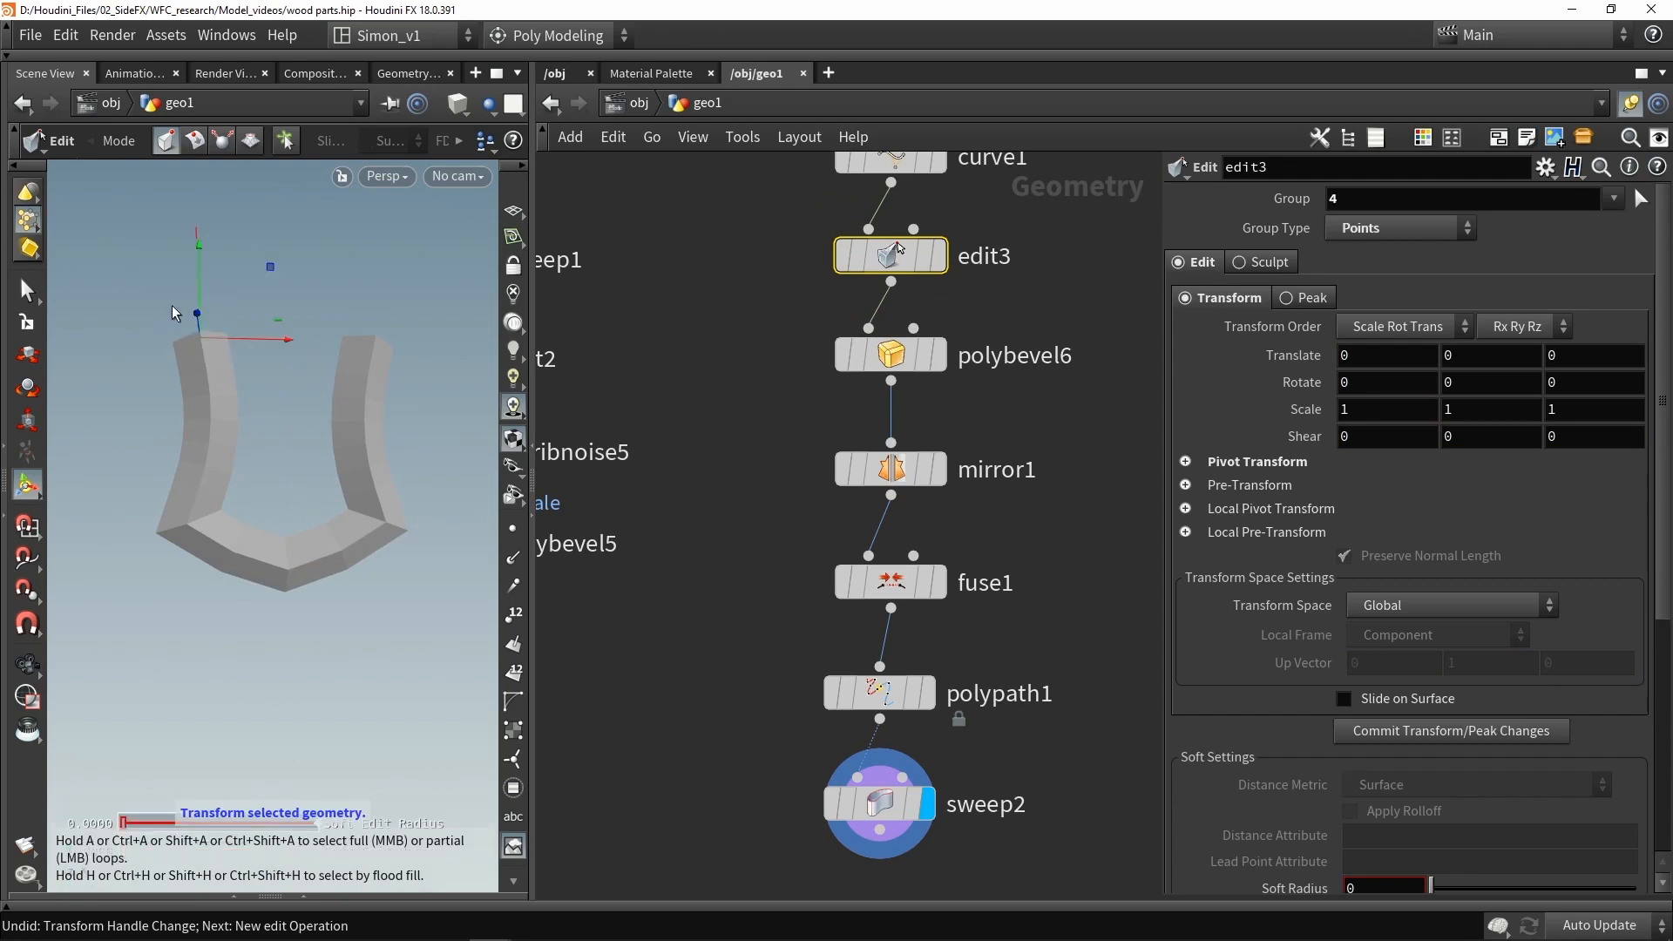
{"action": "left_click_drag", "start_coordinate": [258, 273], "coordinate": [253, 239]}
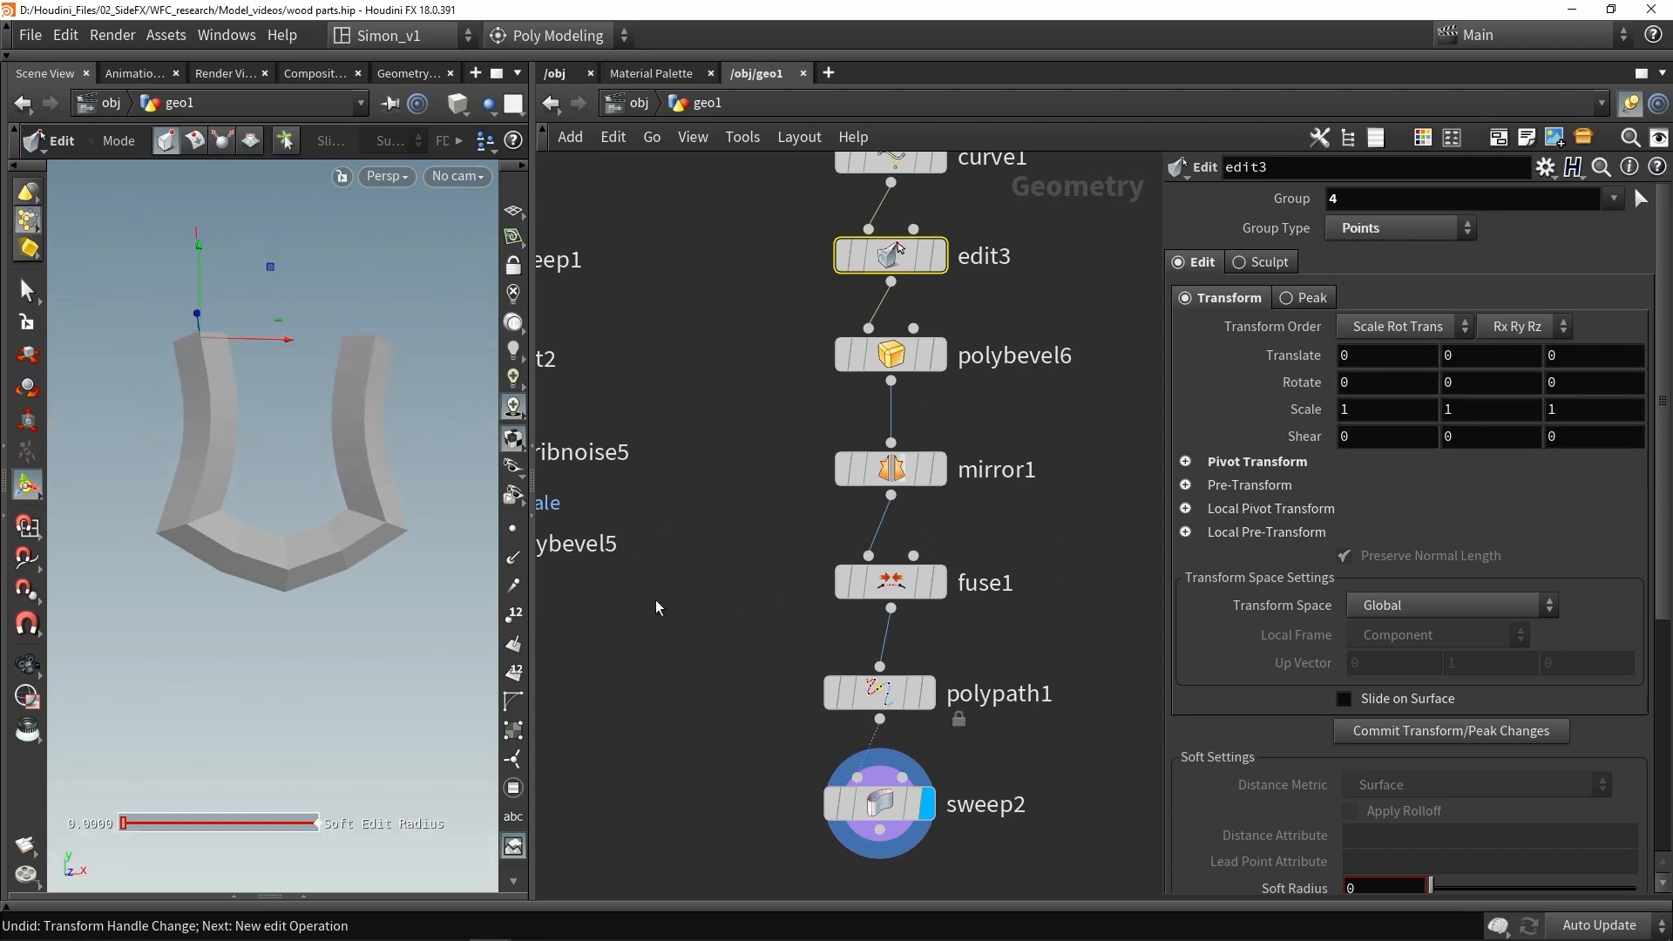
{"action": "left_click_drag", "start_coordinate": [333, 401], "coordinate": [317, 411], "text": "alt"}
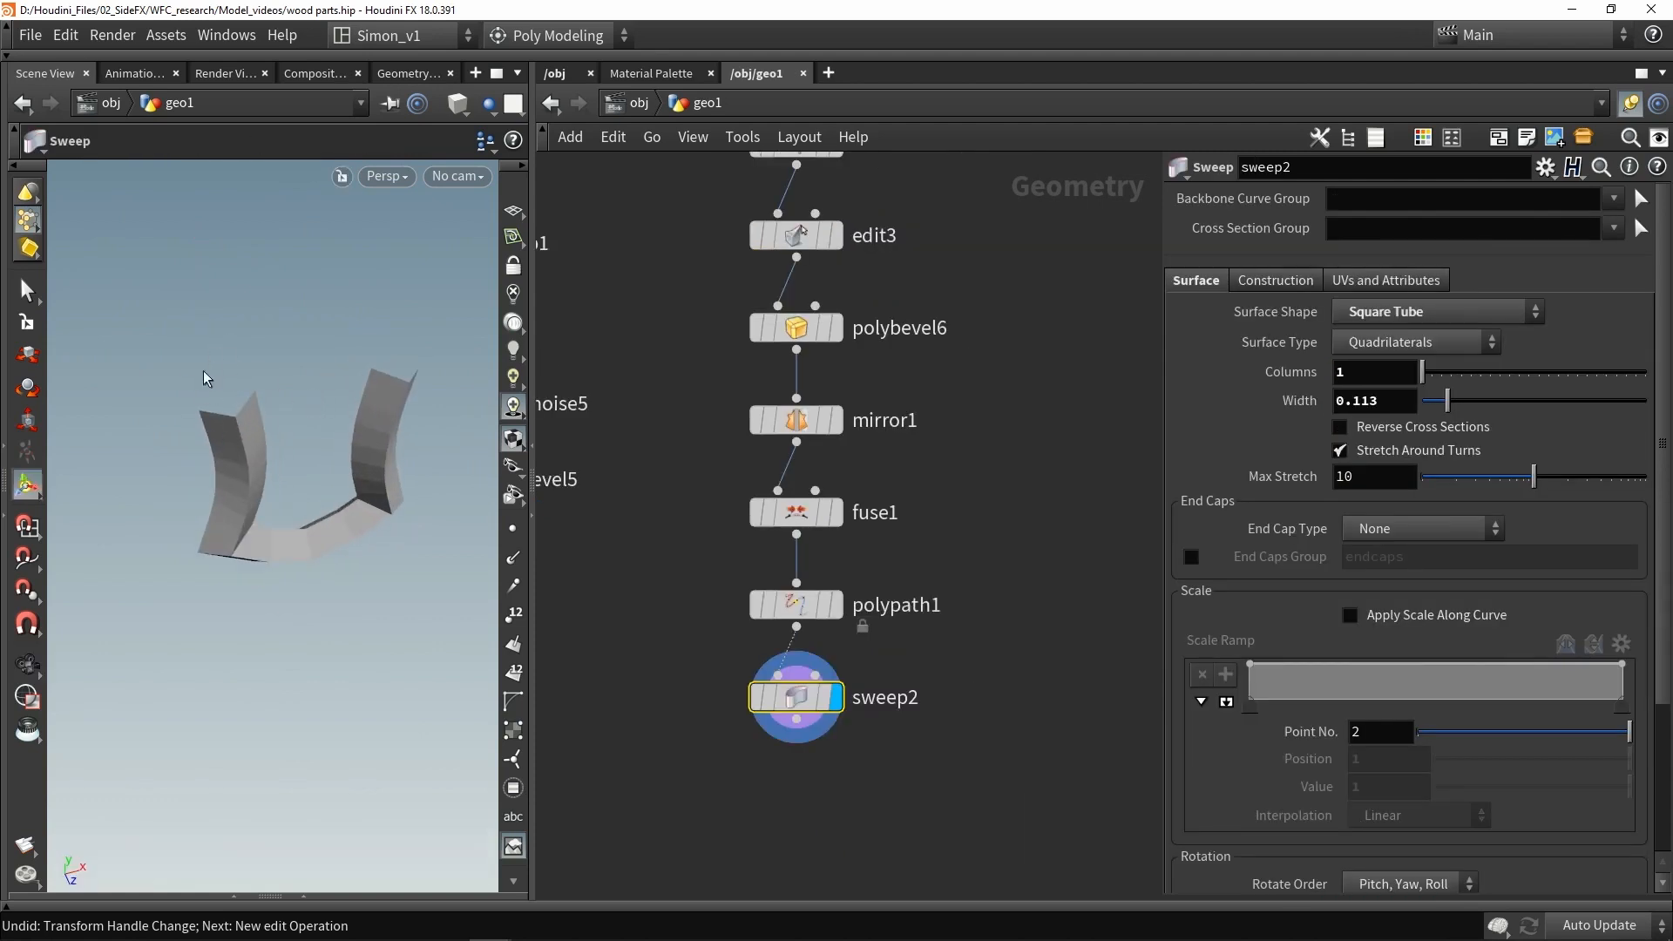
- Add a Tube node beside the existing network
{"action": "left_click_drag", "start_coordinate": [259, 443], "coordinate": [221, 363], "text": "alt"}
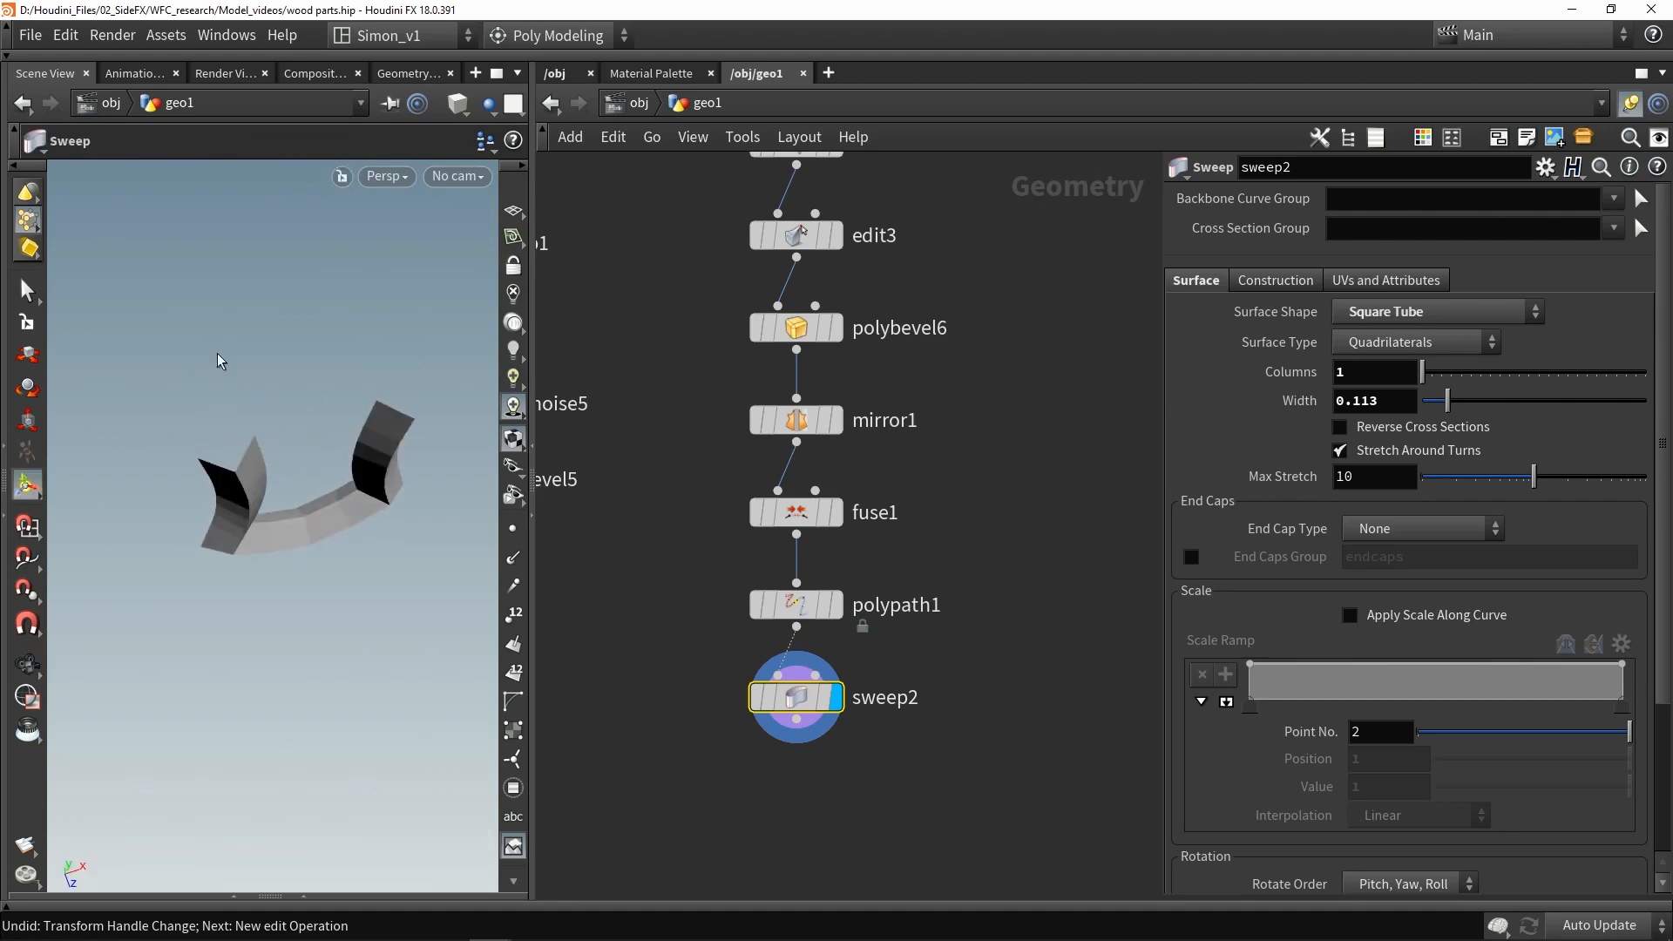
{"action": "left_click_drag", "start_coordinate": [260, 472], "coordinate": [232, 406], "text": "alt"}
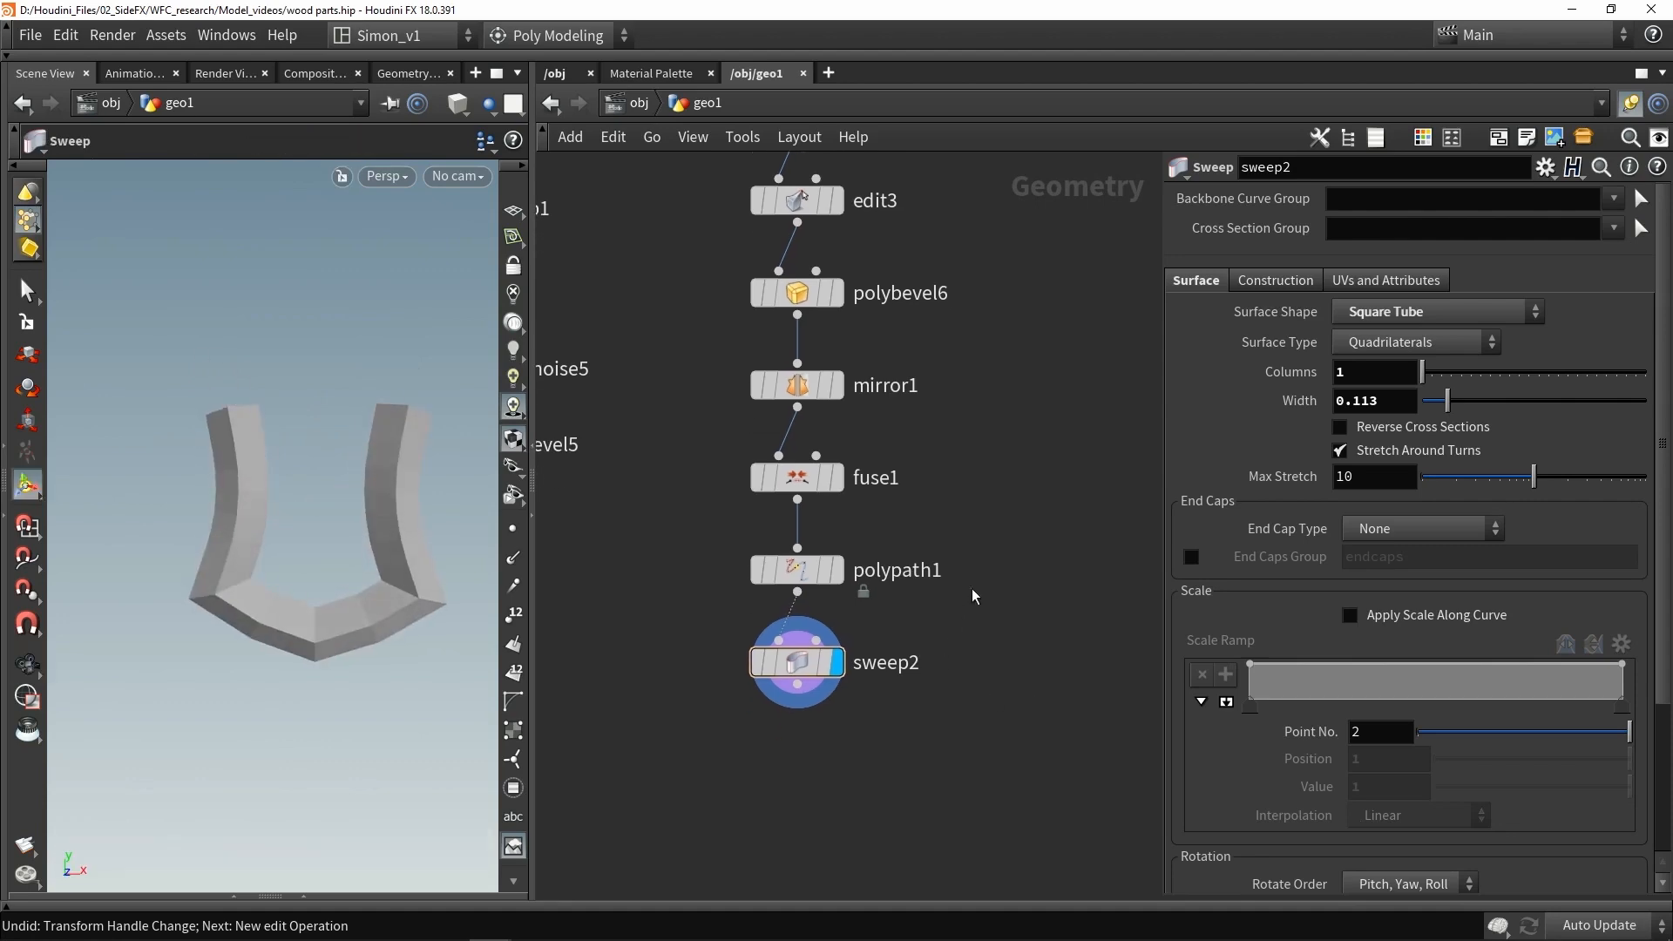
{"action": "key", "text": "Tab"}
{"action": "type", "text": "tub"}
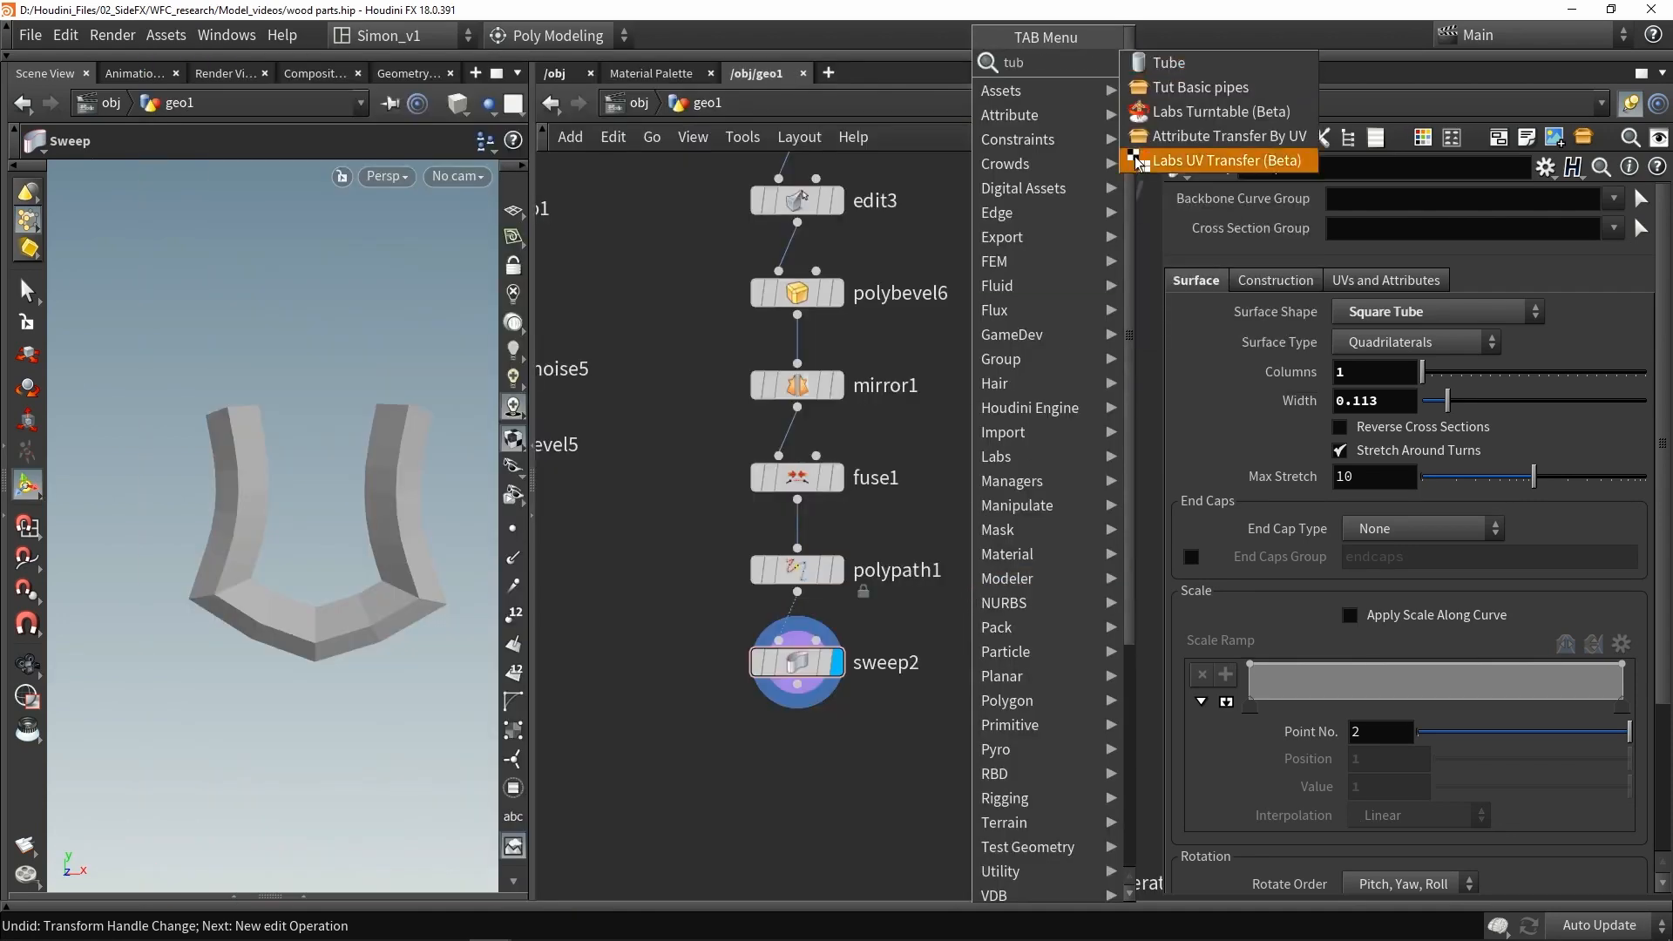
{"action": "left_click", "coordinate": [1168, 63]}
{"action": "left_click", "coordinate": [1051, 554]}
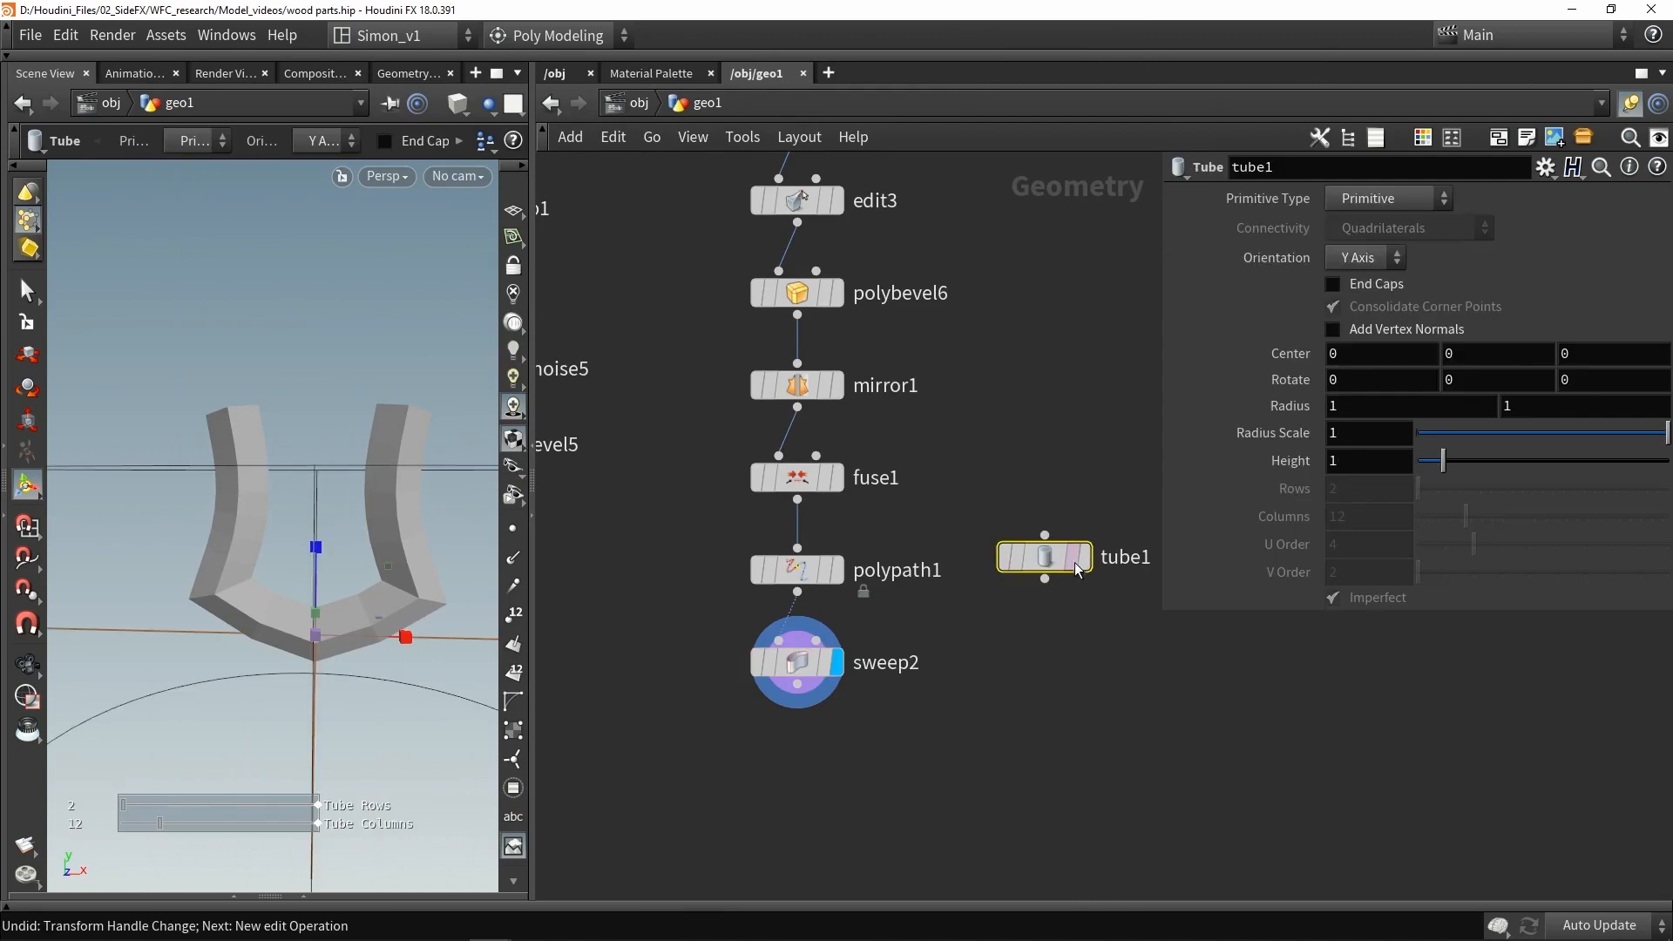
- Set the tube to Polygon type with end caps enabled and 50 columns
{"action": "left_click", "coordinate": [1392, 201]}
{"action": "left_click", "coordinate": [1397, 253]}
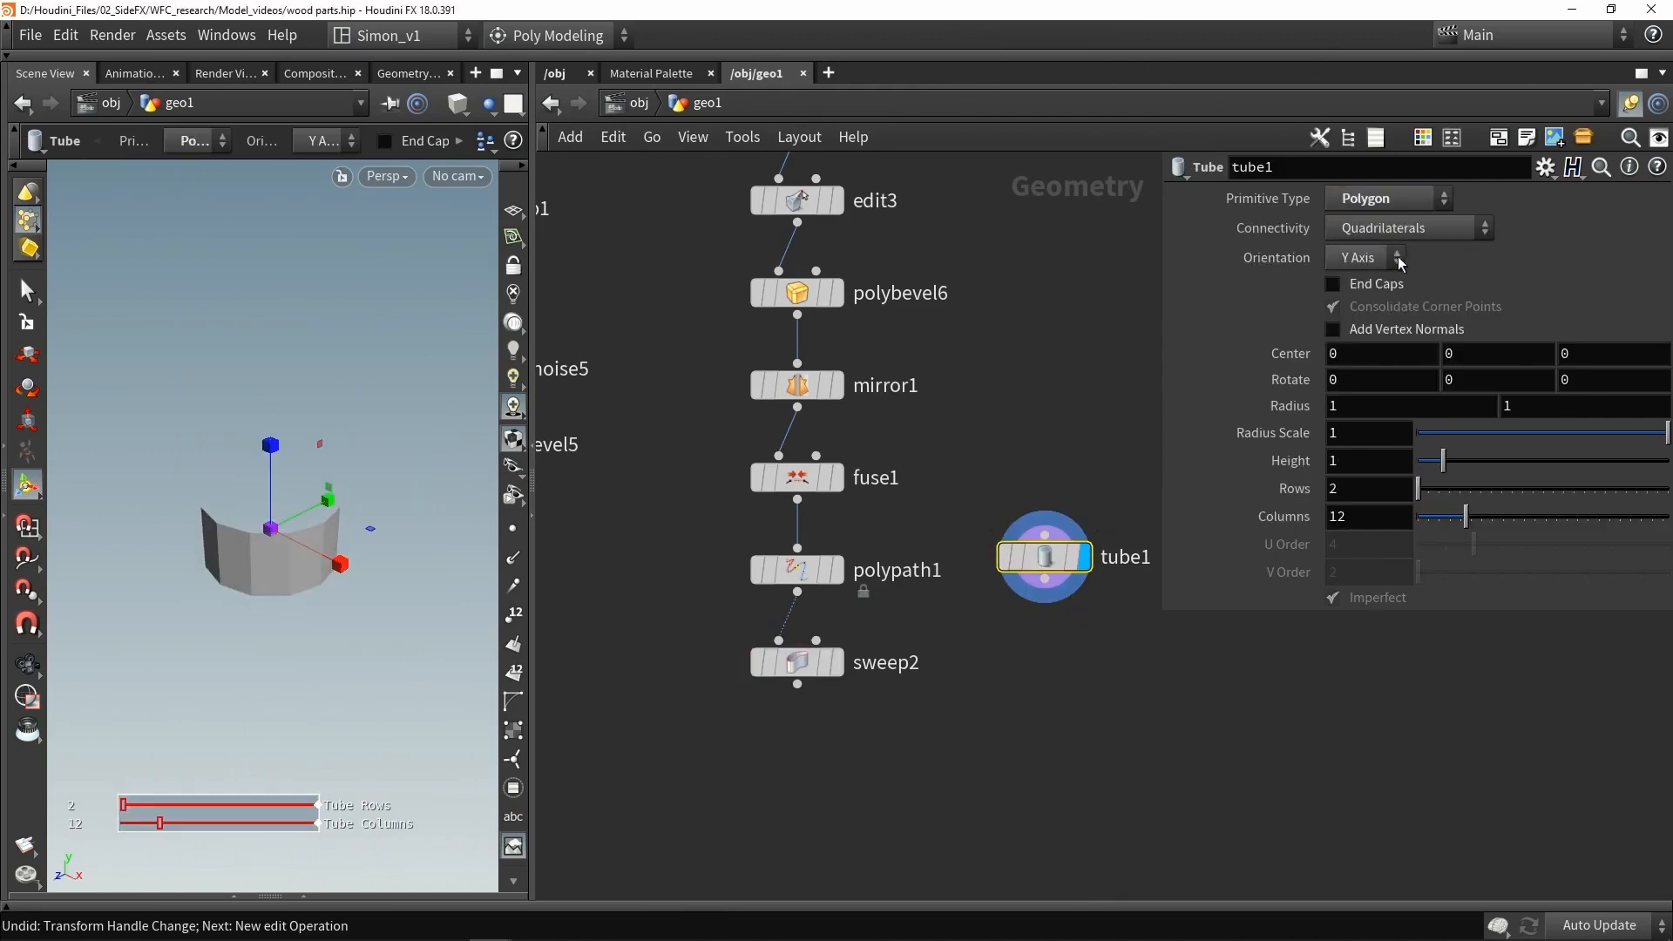
{"action": "left_click", "coordinate": [1373, 296]}
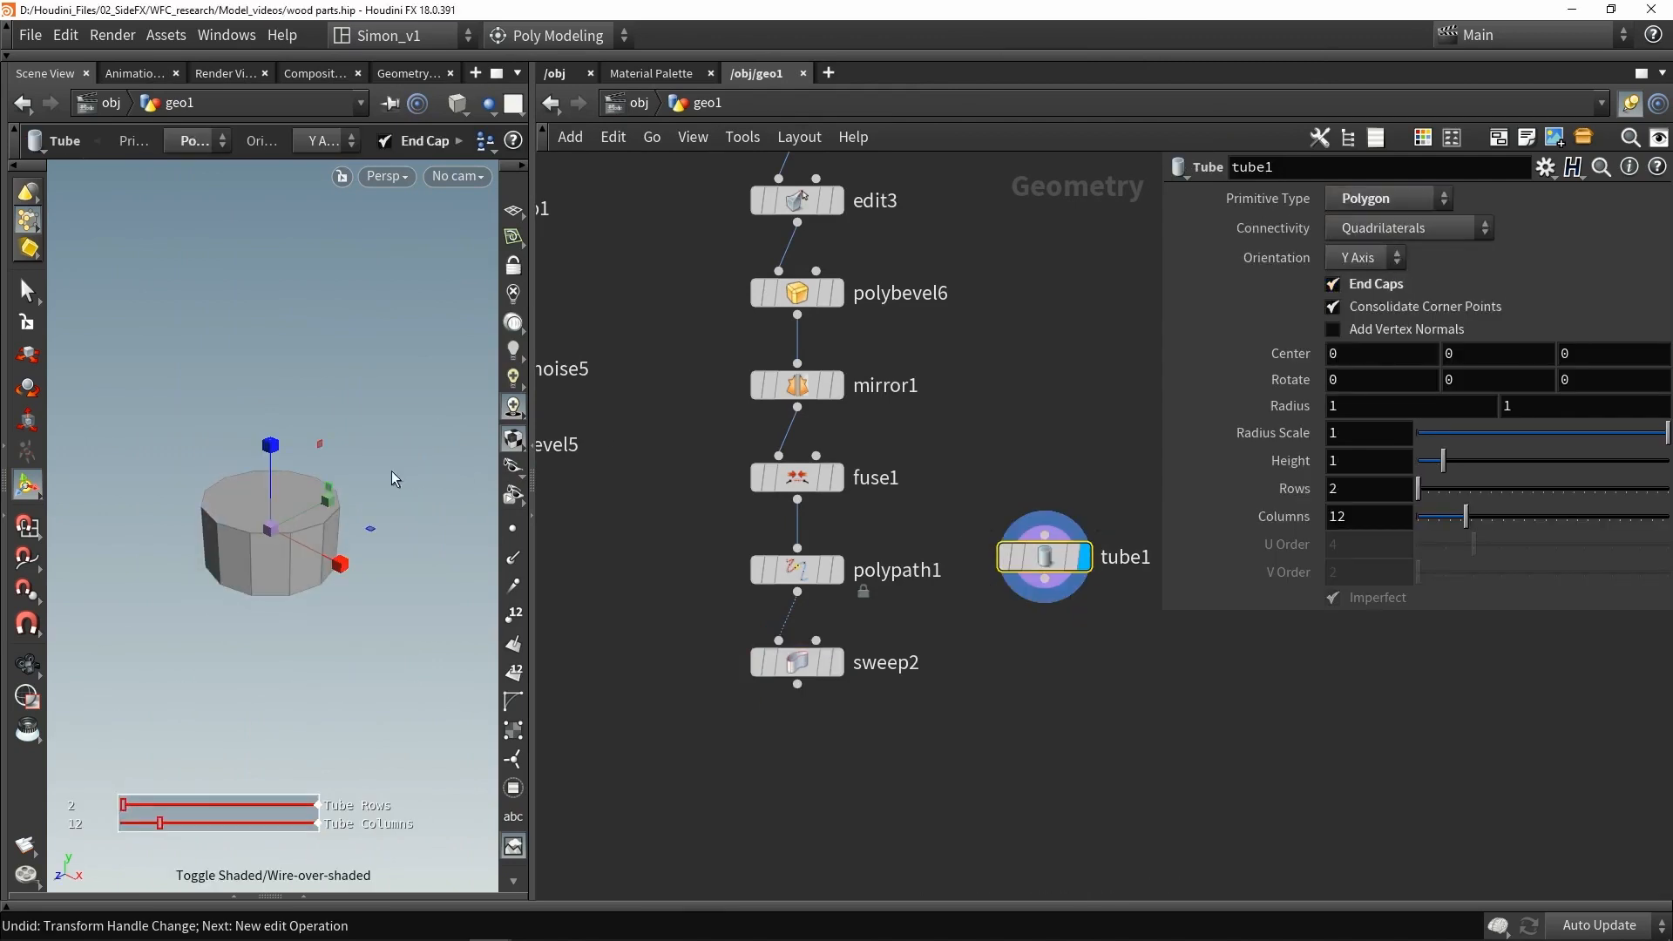
{"action": "left_click_drag", "start_coordinate": [1474, 511], "coordinate": [1667, 505]}
- Orient the tube along the X axis
{"action": "left_click_drag", "start_coordinate": [384, 571], "coordinate": [299, 583], "text": "alt"}
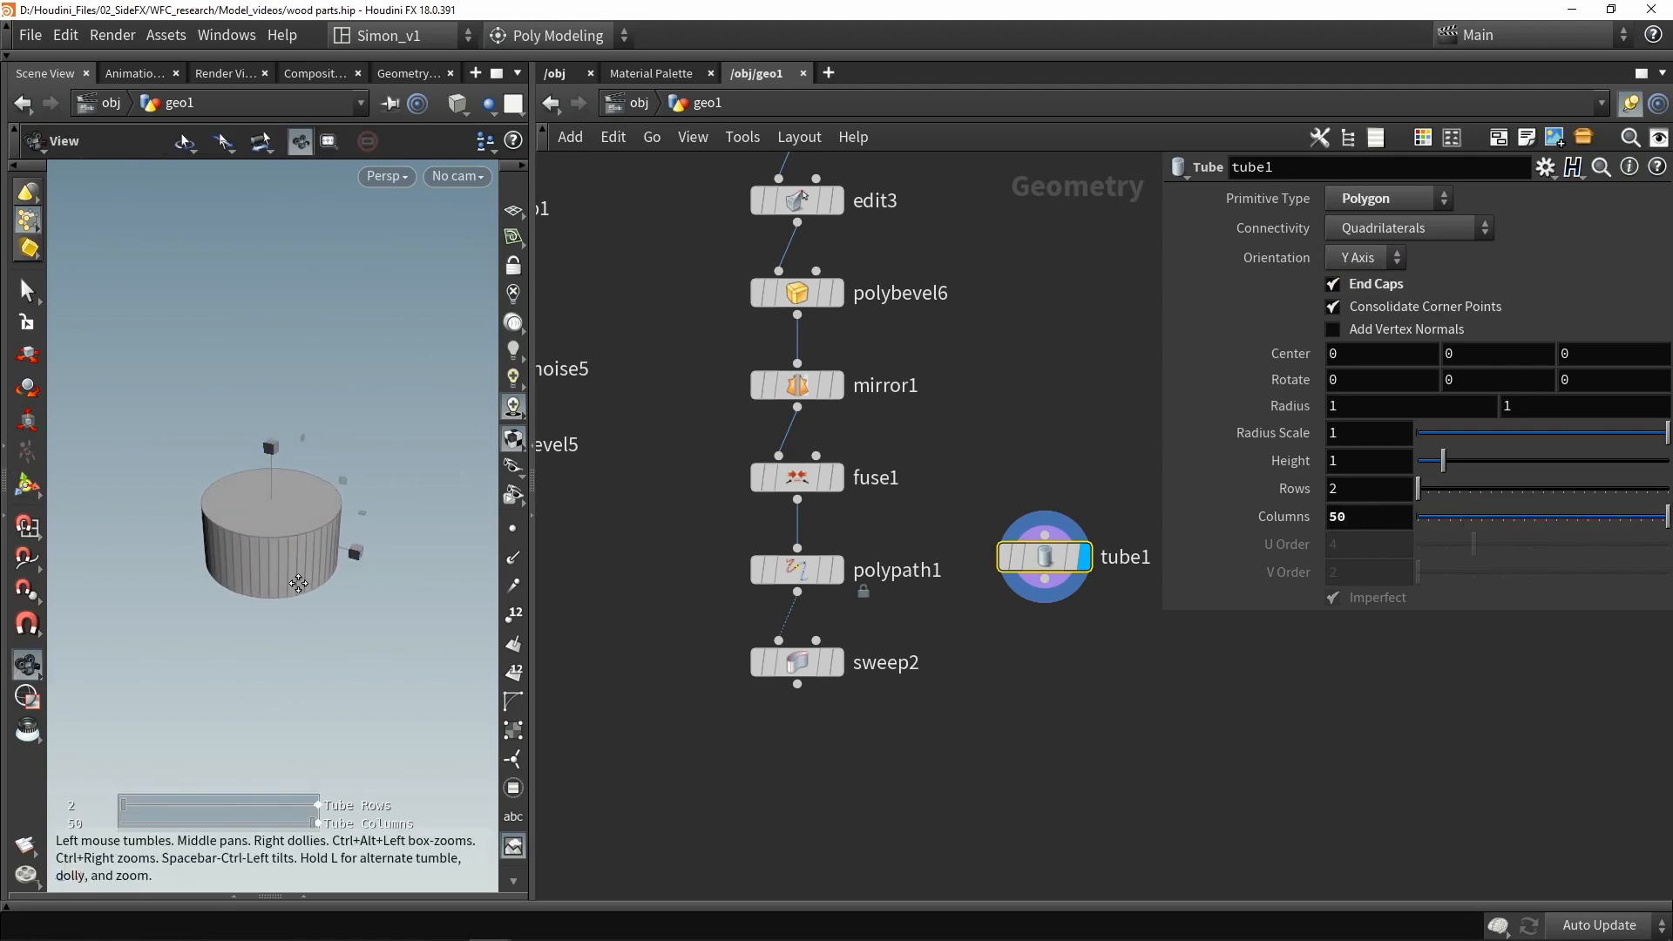
{"action": "right_click_drag", "start_coordinate": [223, 514], "coordinate": [275, 519], "text": "alt"}
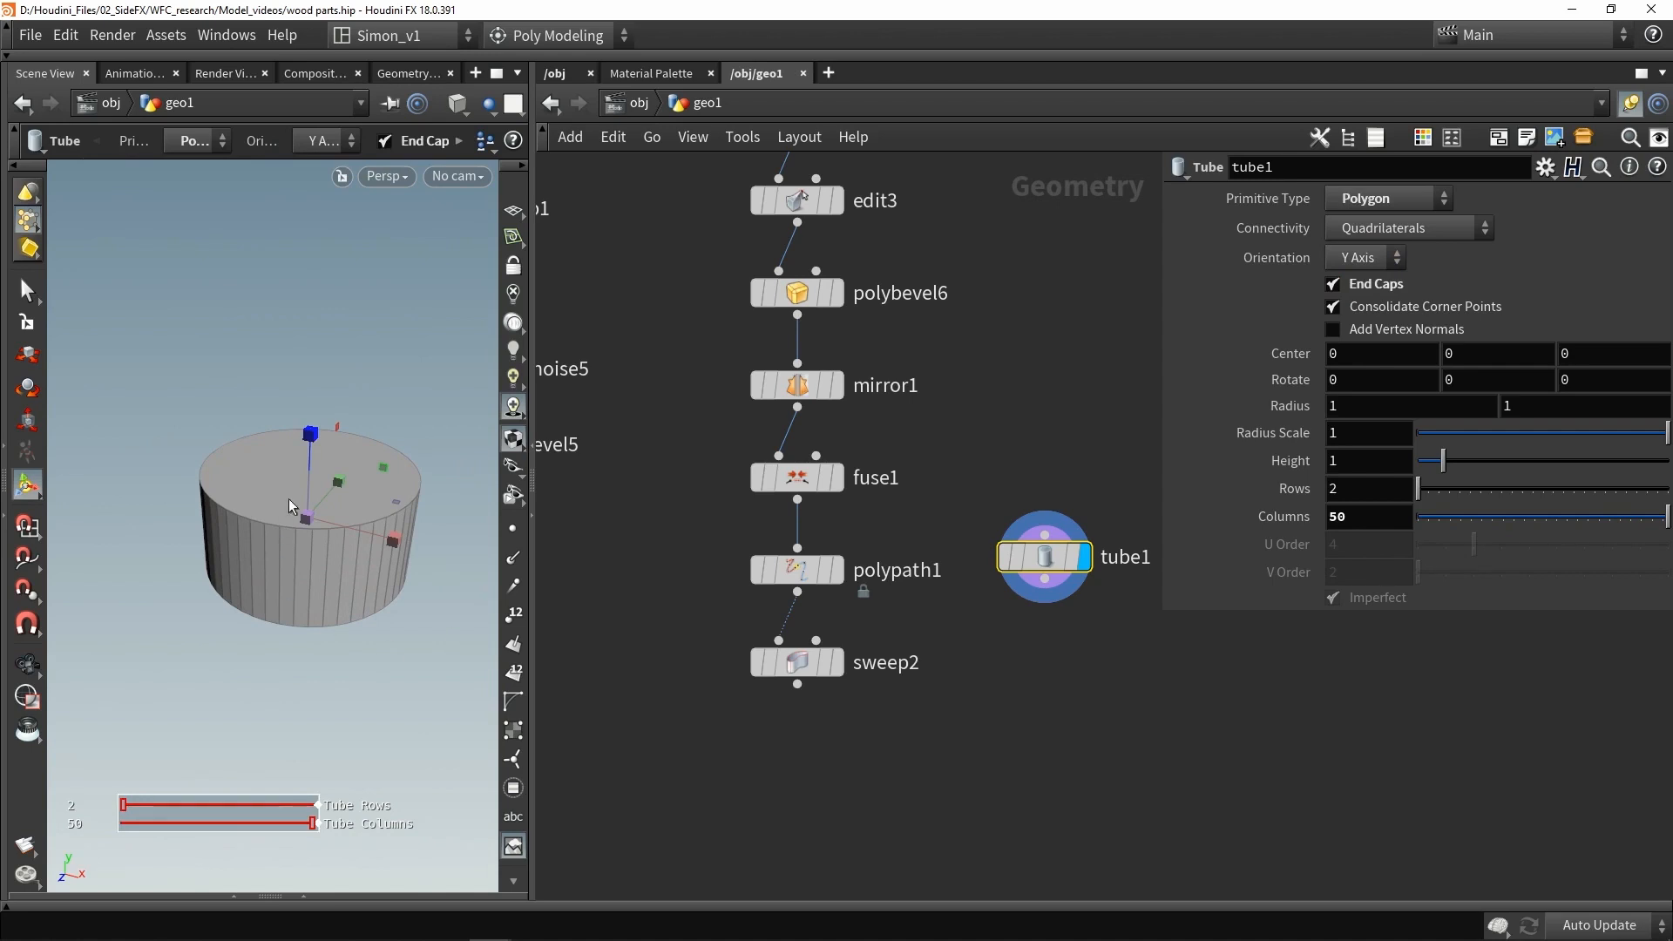
{"action": "left_click_drag", "start_coordinate": [289, 506], "coordinate": [250, 489], "text": "alt"}
{"action": "right_click_drag", "start_coordinate": [251, 489], "coordinate": [254, 497], "text": "alt"}
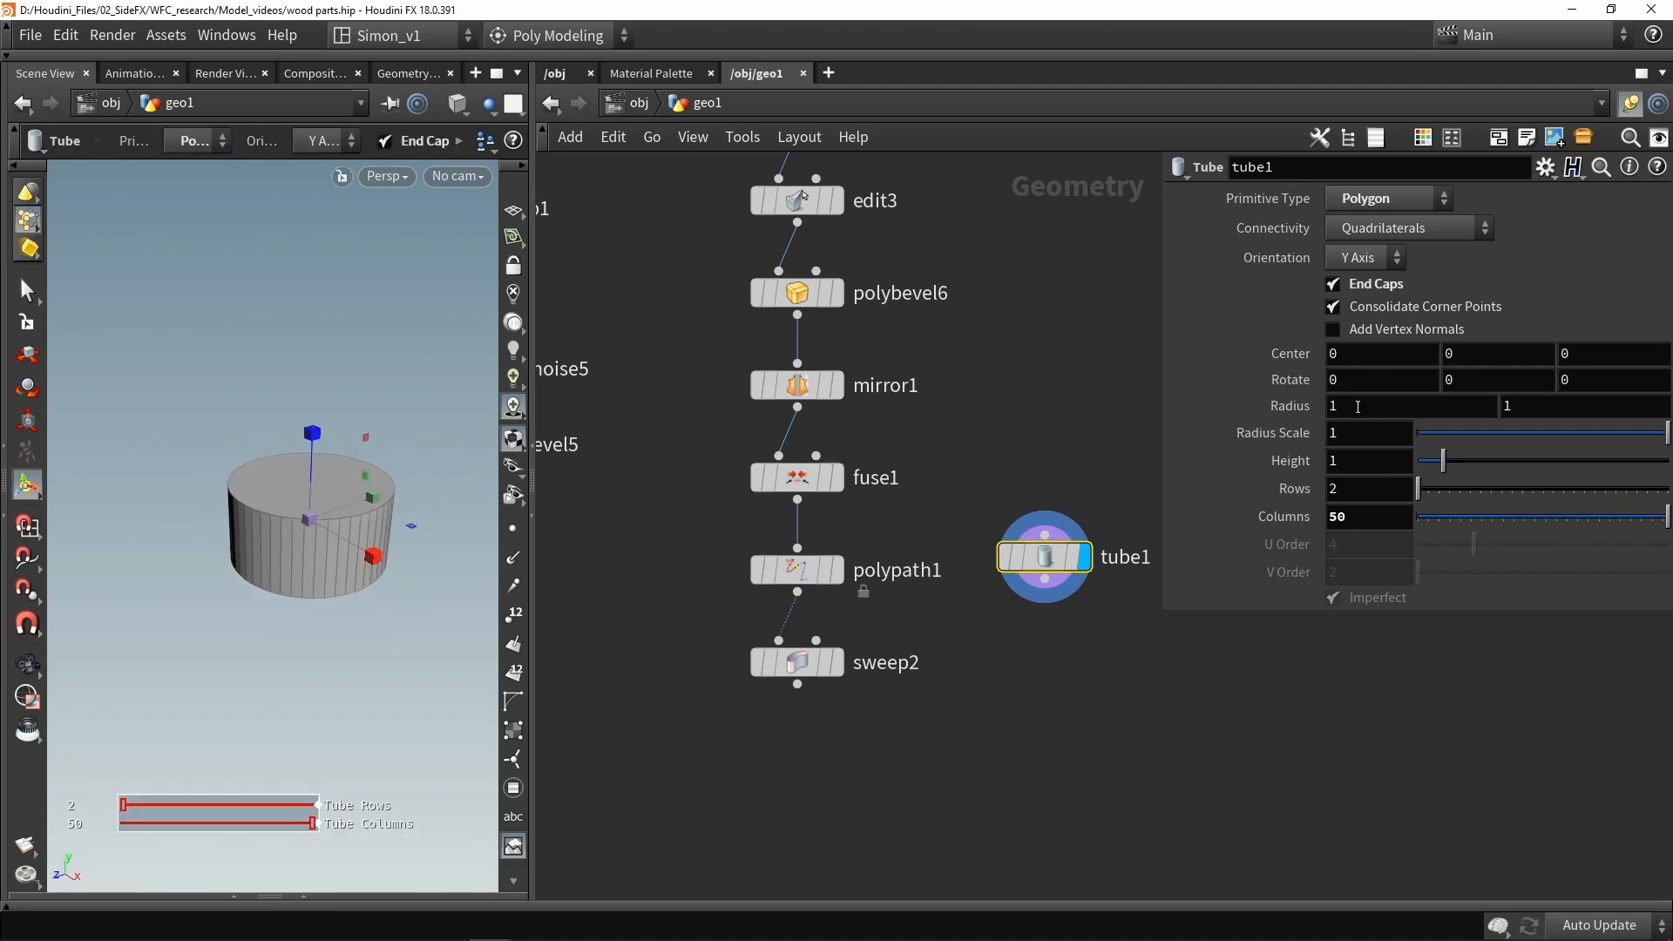
{"action": "left_click", "coordinate": [1365, 259]}
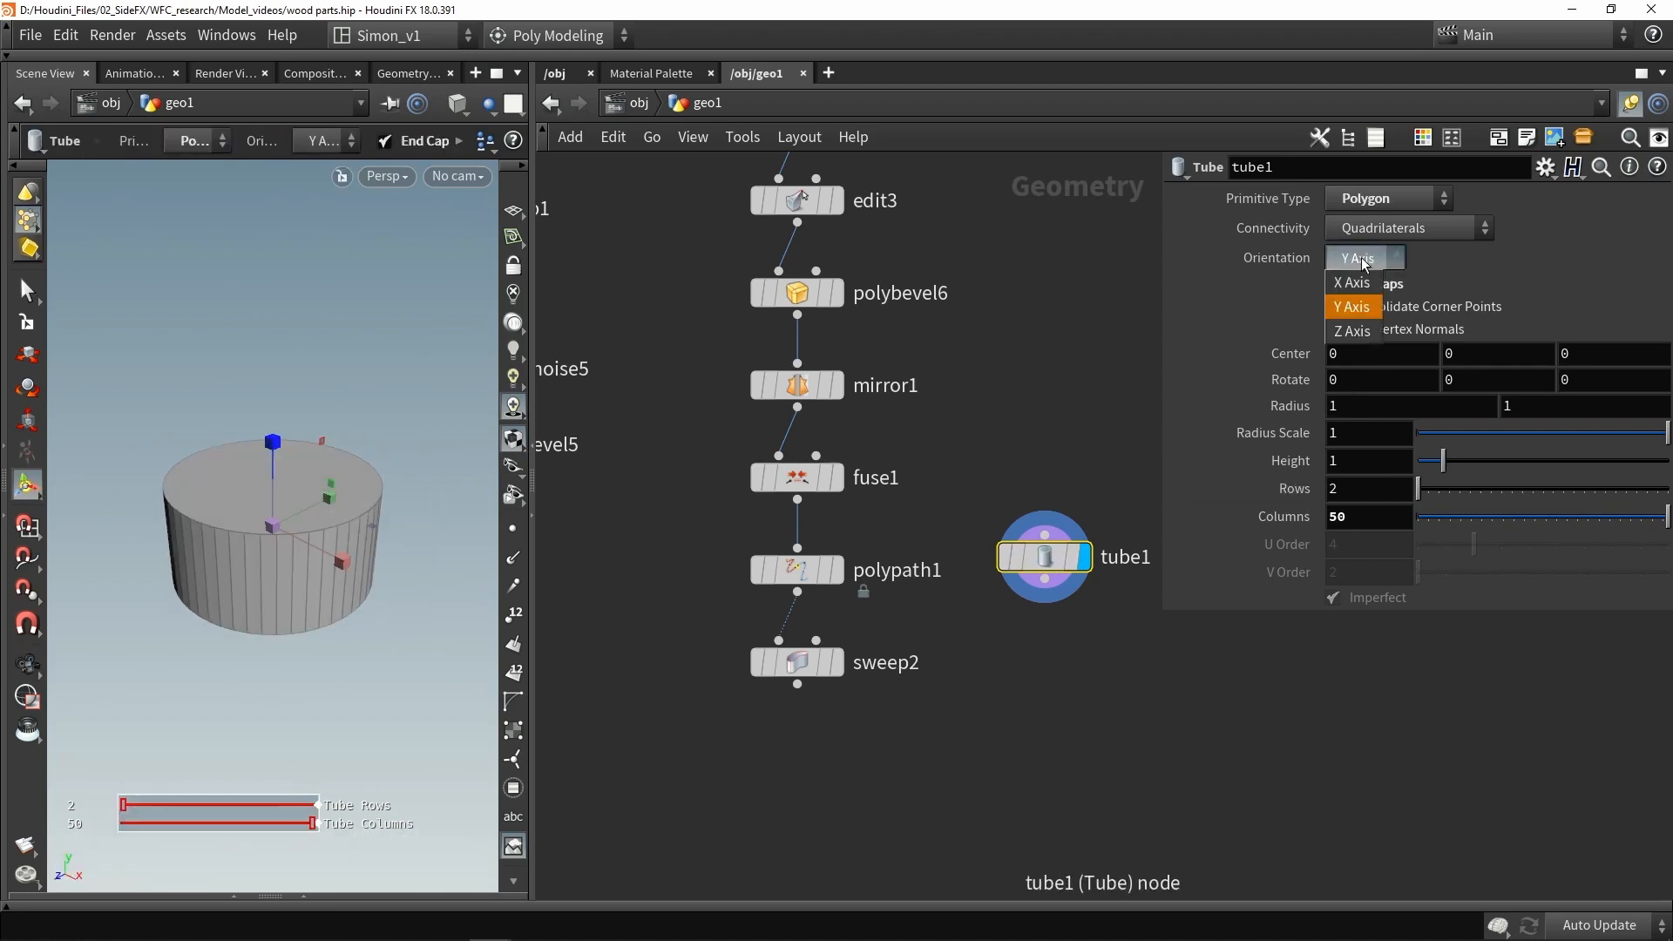
{"action": "left_click", "coordinate": [1360, 288]}
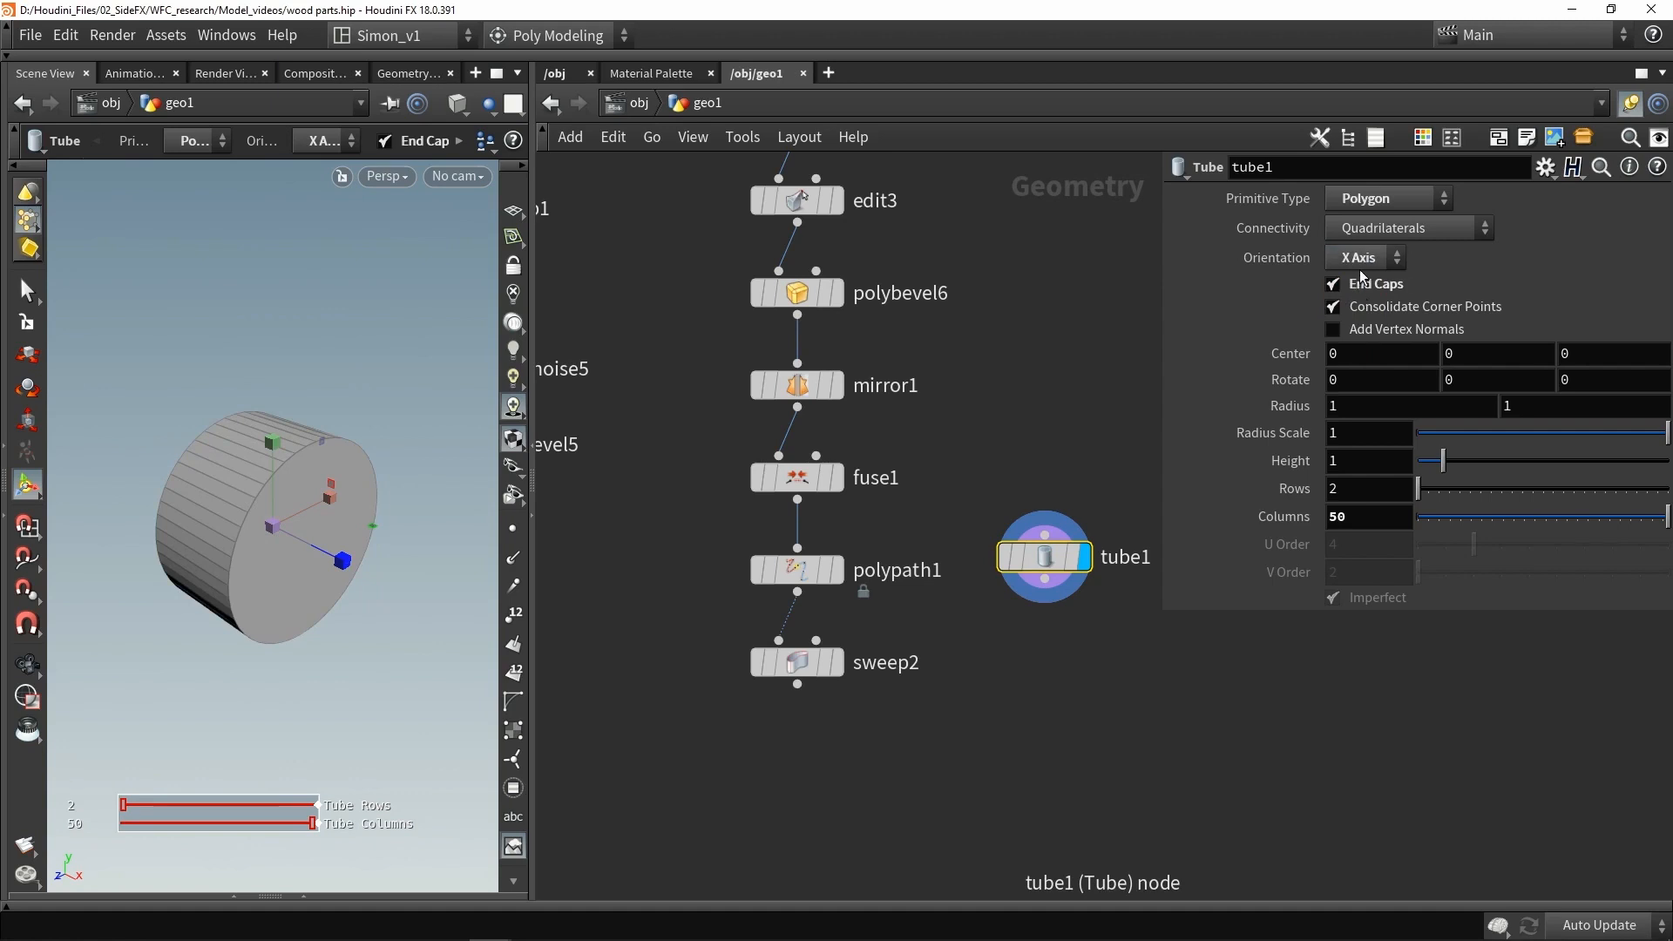
- Select the tube's cap edge loops and apply a PolyBevel to them
{"action": "left_click", "coordinate": [824, 665]}
{"action": "key", "text": "shift+w"}
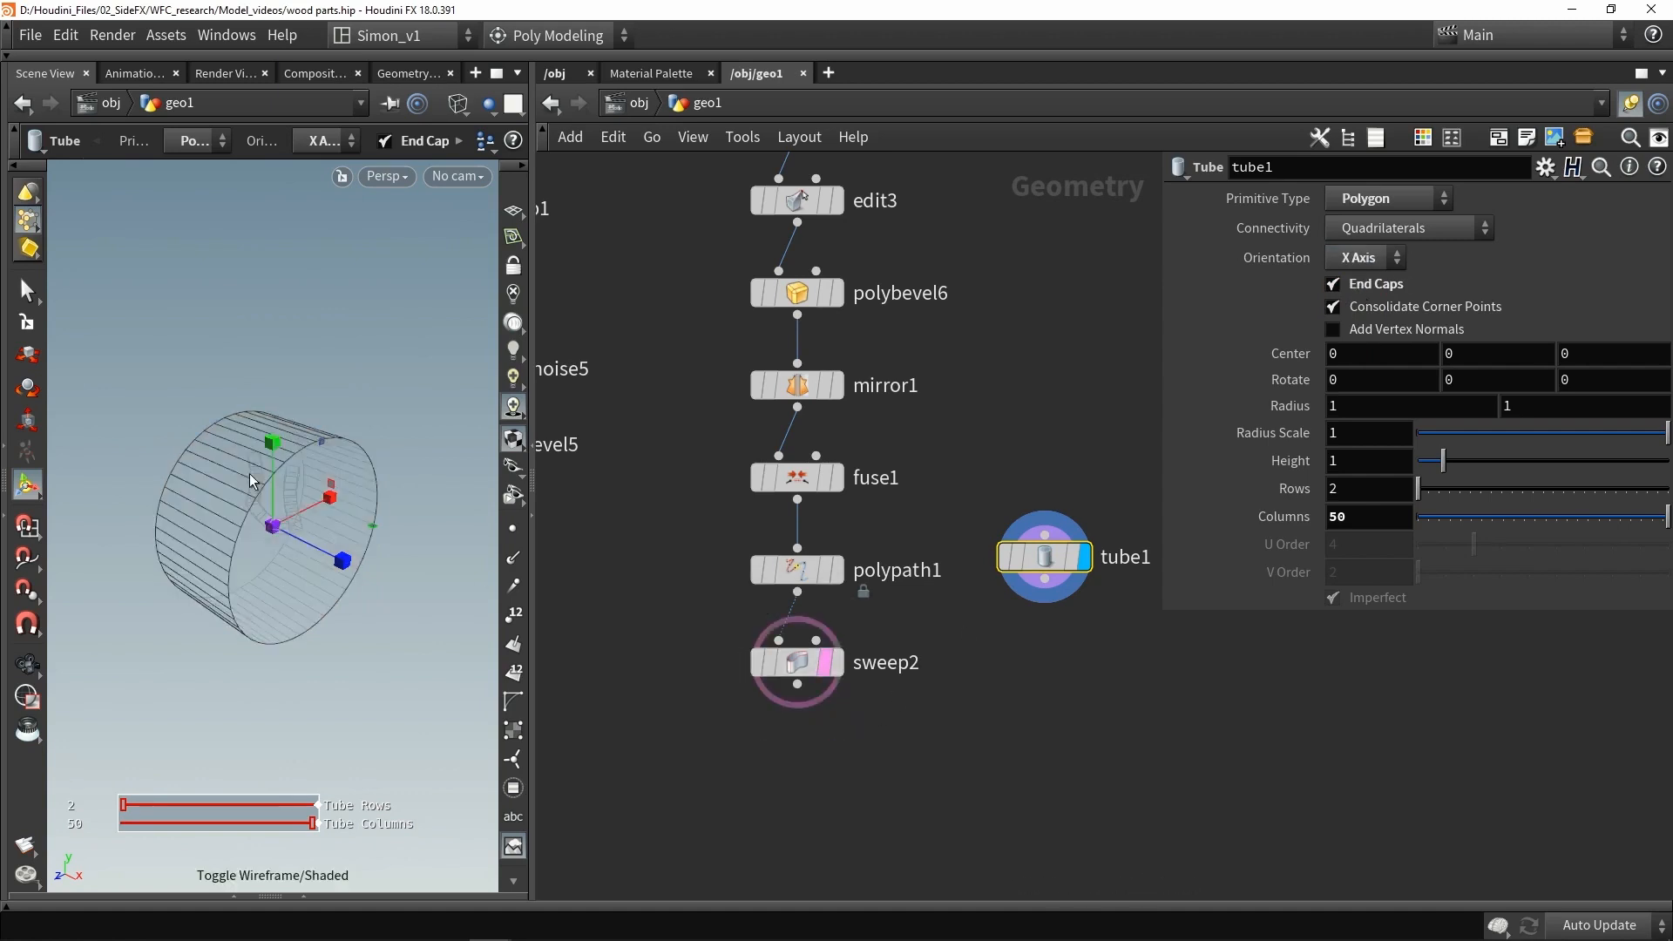
{"action": "left_click_drag", "start_coordinate": [253, 479], "coordinate": [292, 426], "text": "alt"}
{"action": "left_click_drag", "start_coordinate": [252, 607], "coordinate": [189, 512], "text": "alt"}
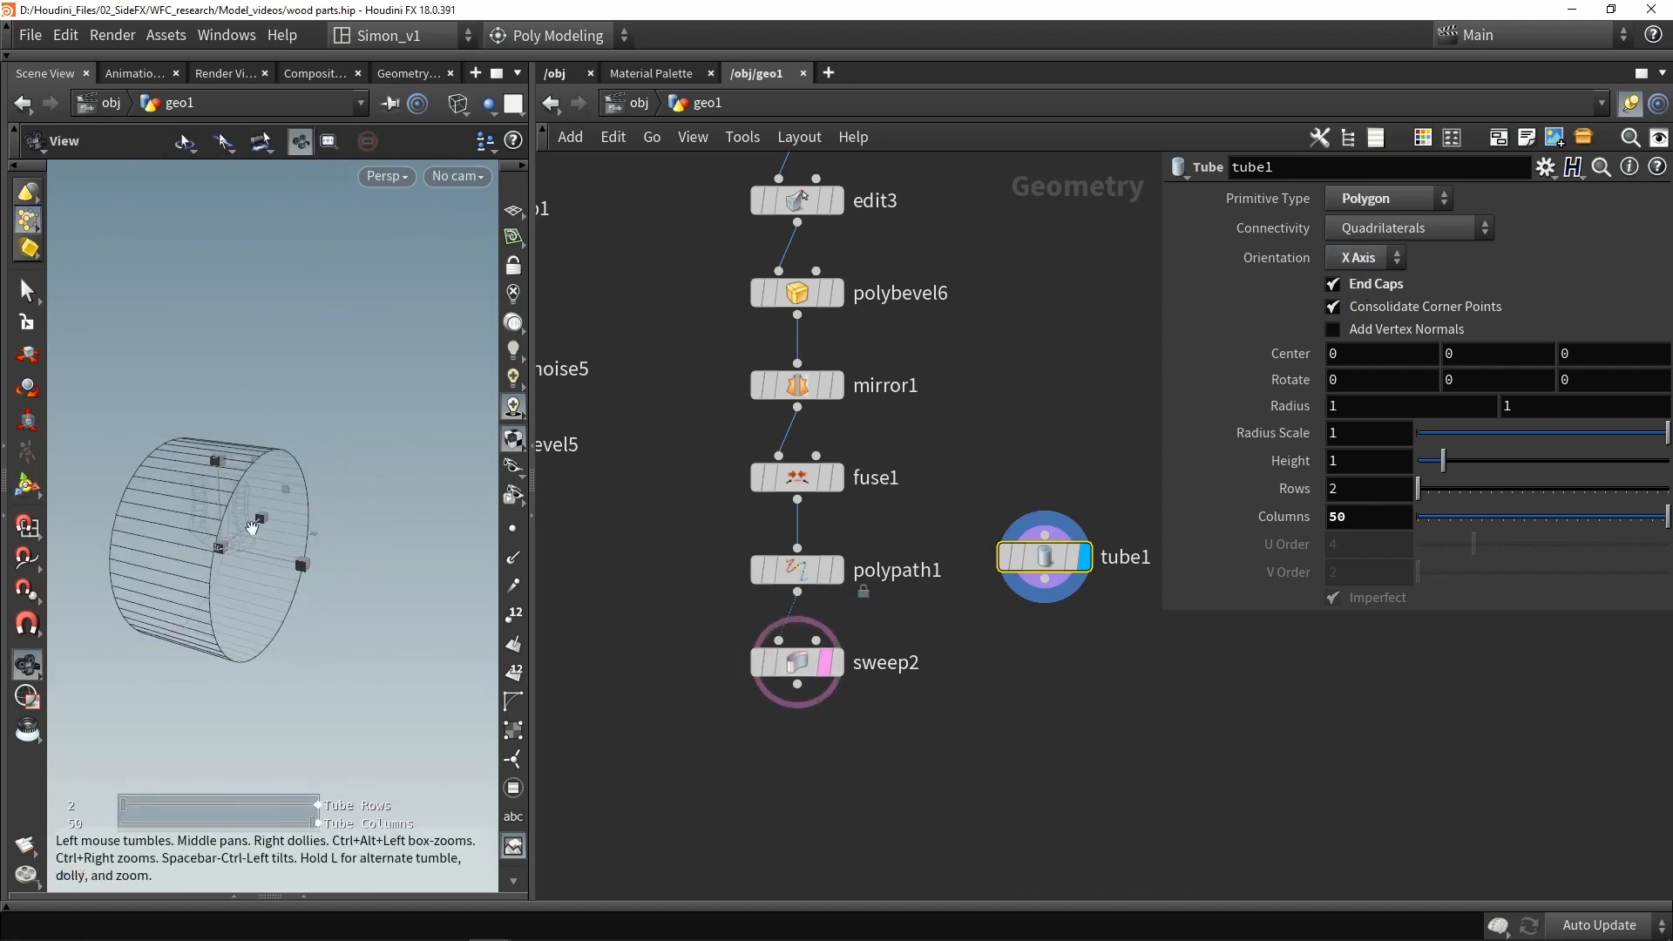
{"action": "left_click", "coordinate": [1070, 565]}
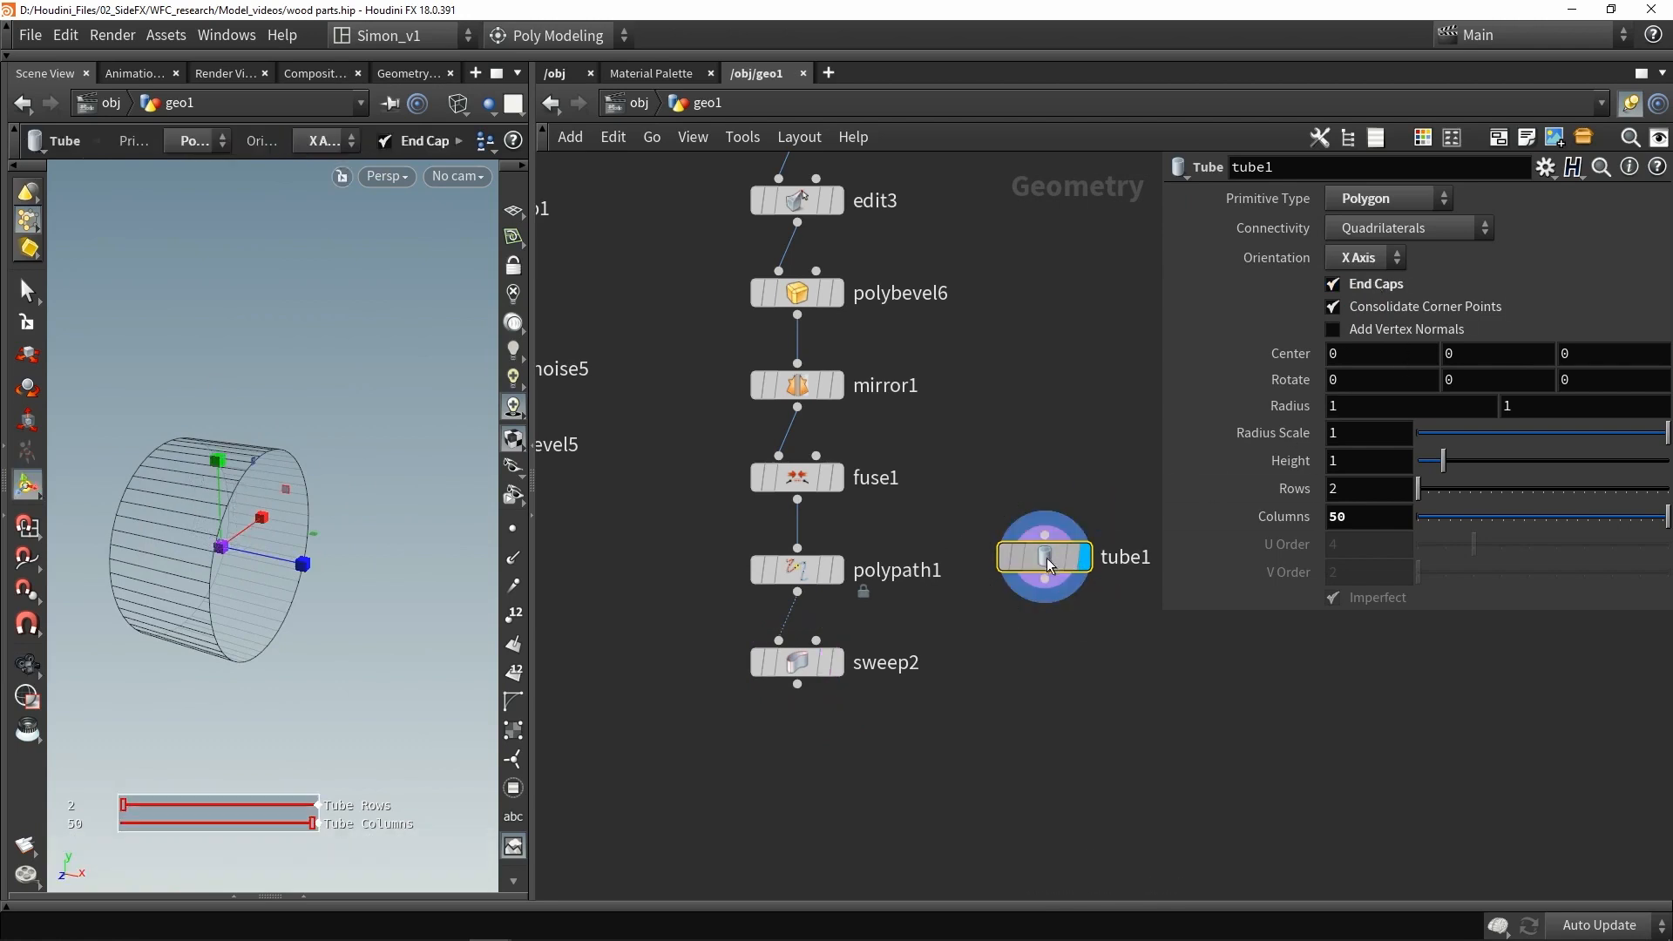
{"action": "key", "text": "s"}
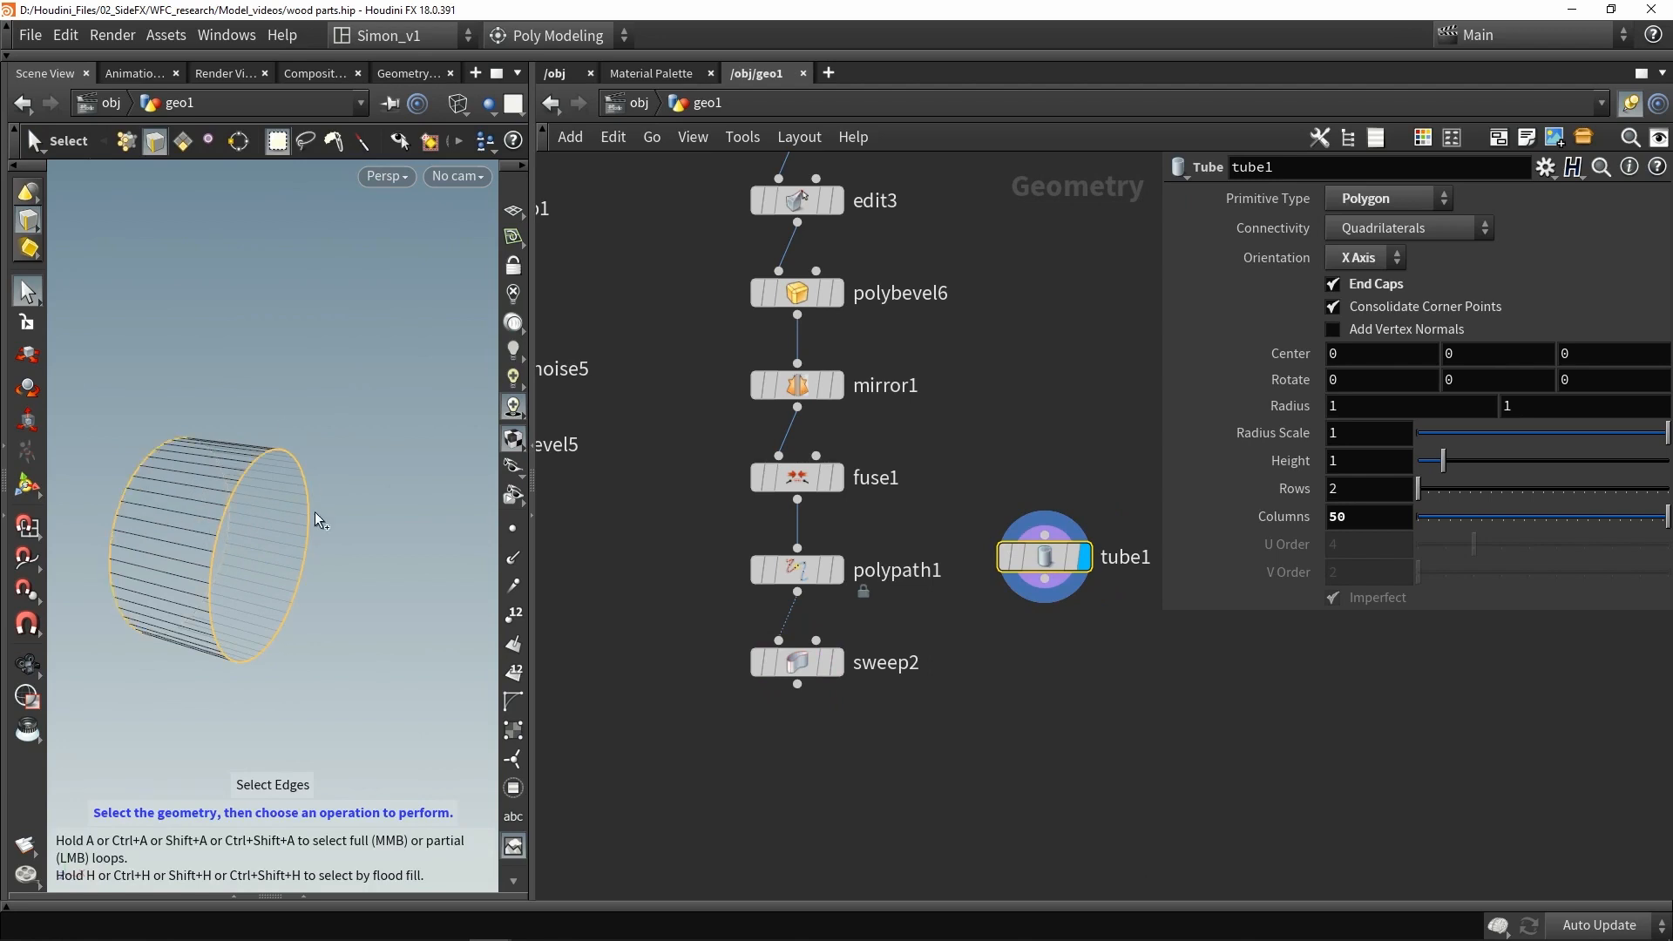
{"action": "key", "text": "c"}
{"action": "left_click", "coordinate": [224, 491]}
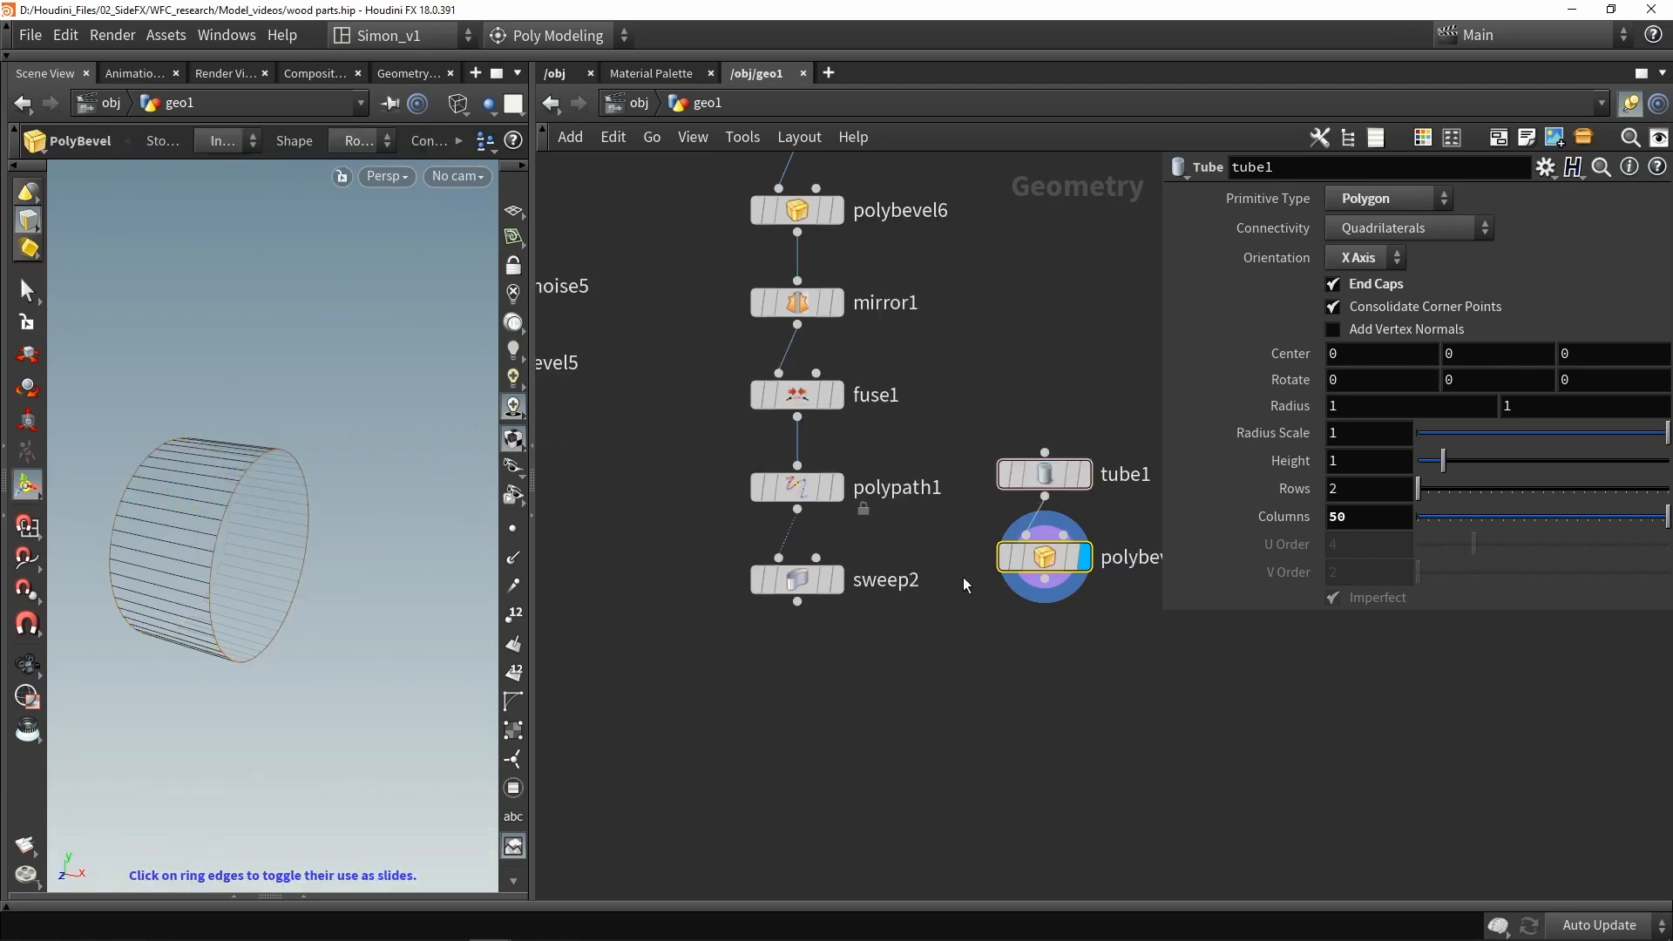
- Set the bevel distance to 0.581 and save the scene
{"action": "left_click", "coordinate": [1045, 557]}
{"action": "left_click_drag", "start_coordinate": [1414, 303], "coordinate": [1467, 311]}
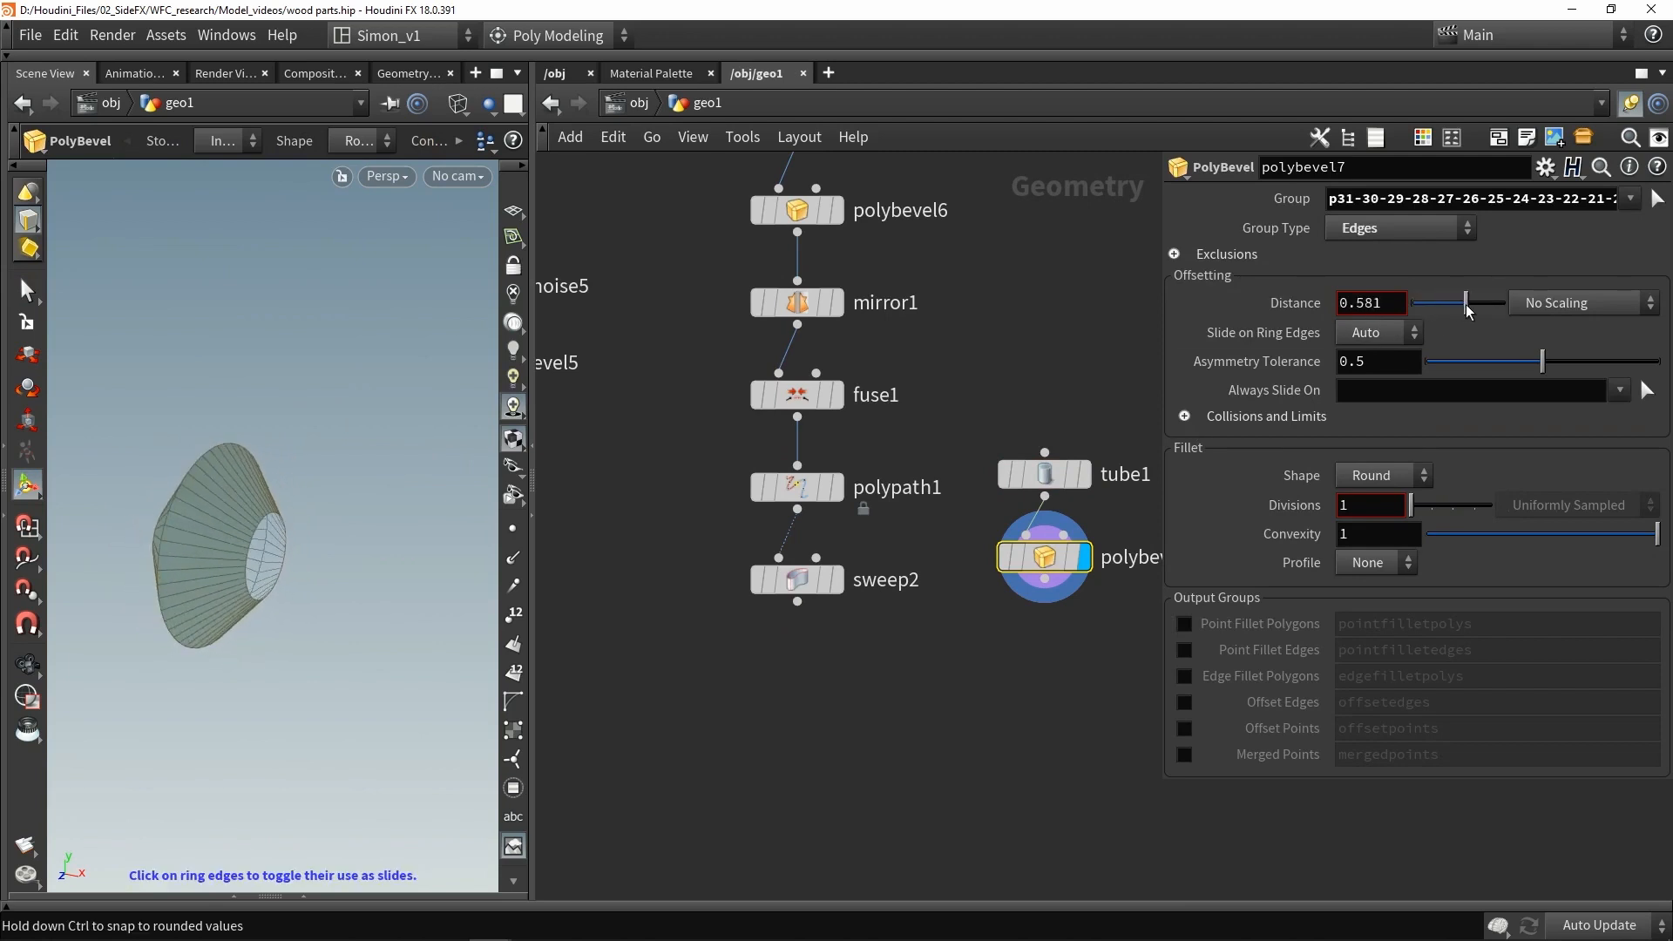
{"action": "key", "text": "ctrl+s"}
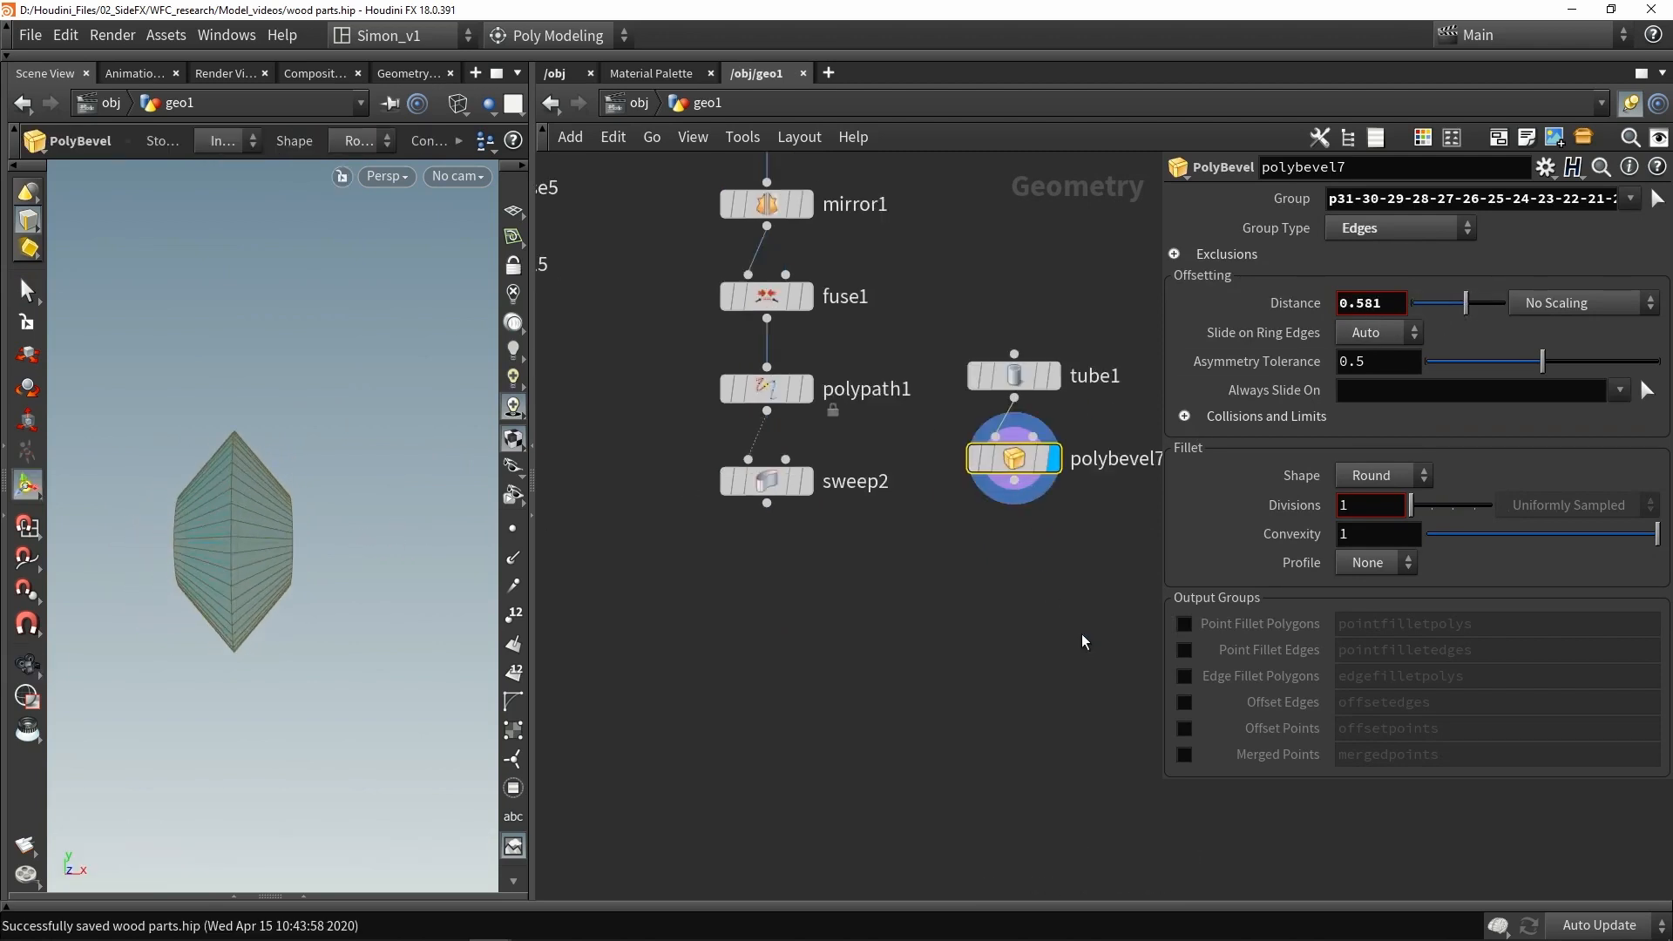
- Select the whole bevelled tube and move it upward in the front view with an Edit node
{"action": "mouse_move", "coordinate": [797, 481]}
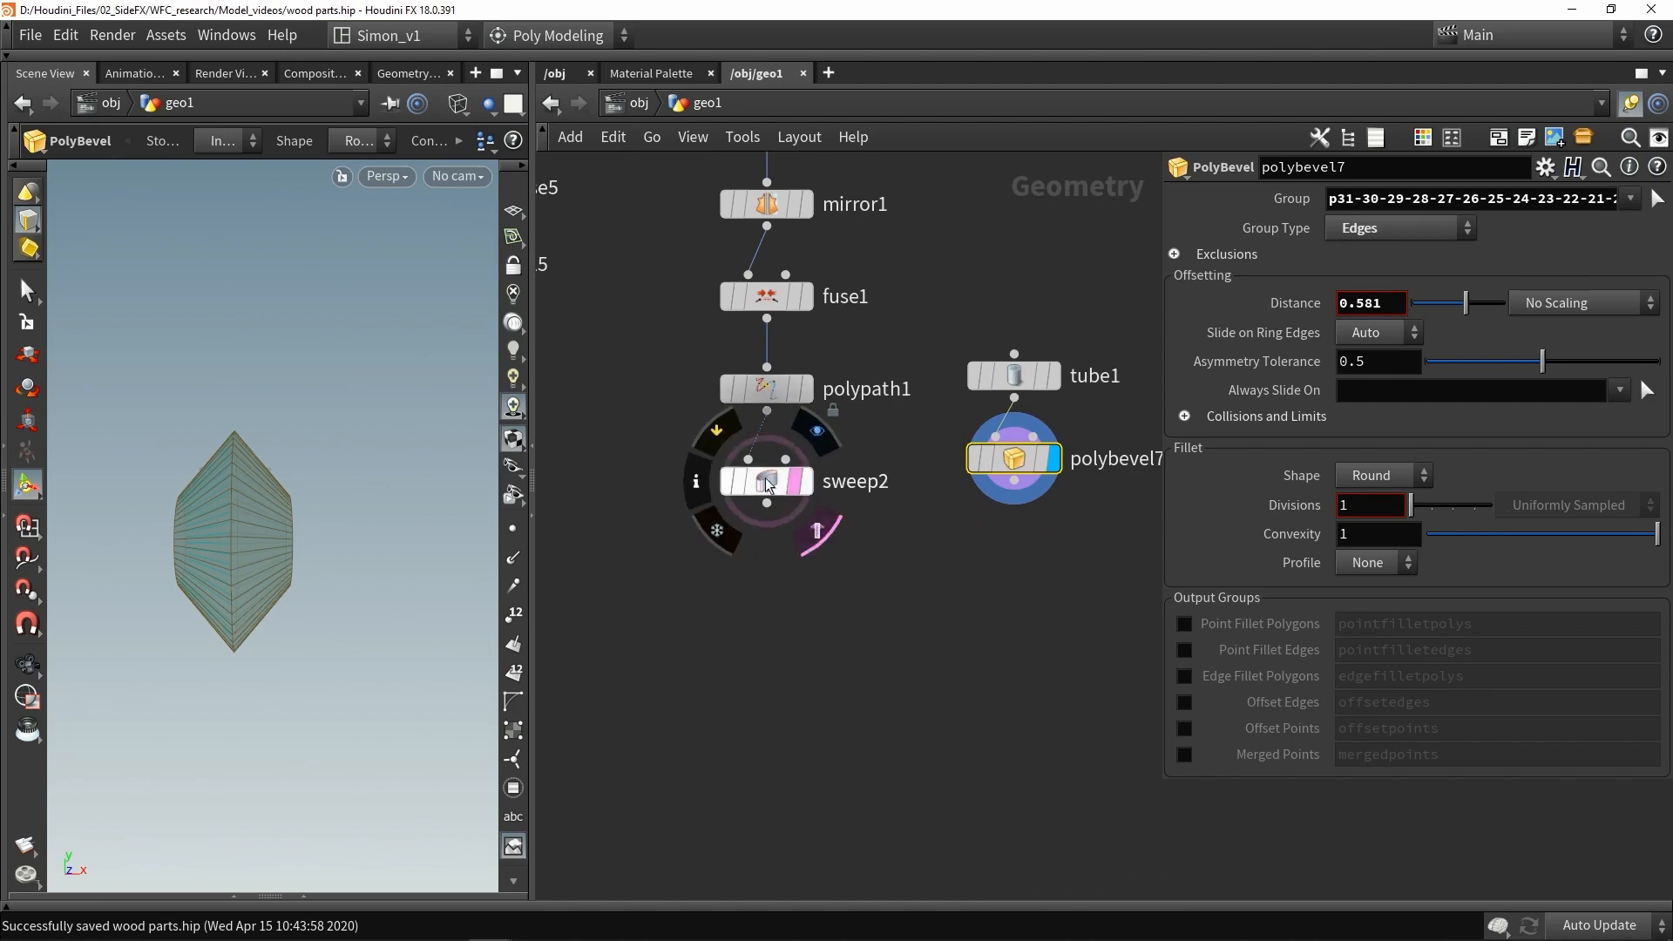
{"action": "left_click_drag", "start_coordinate": [1092, 586], "coordinate": [955, 425]}
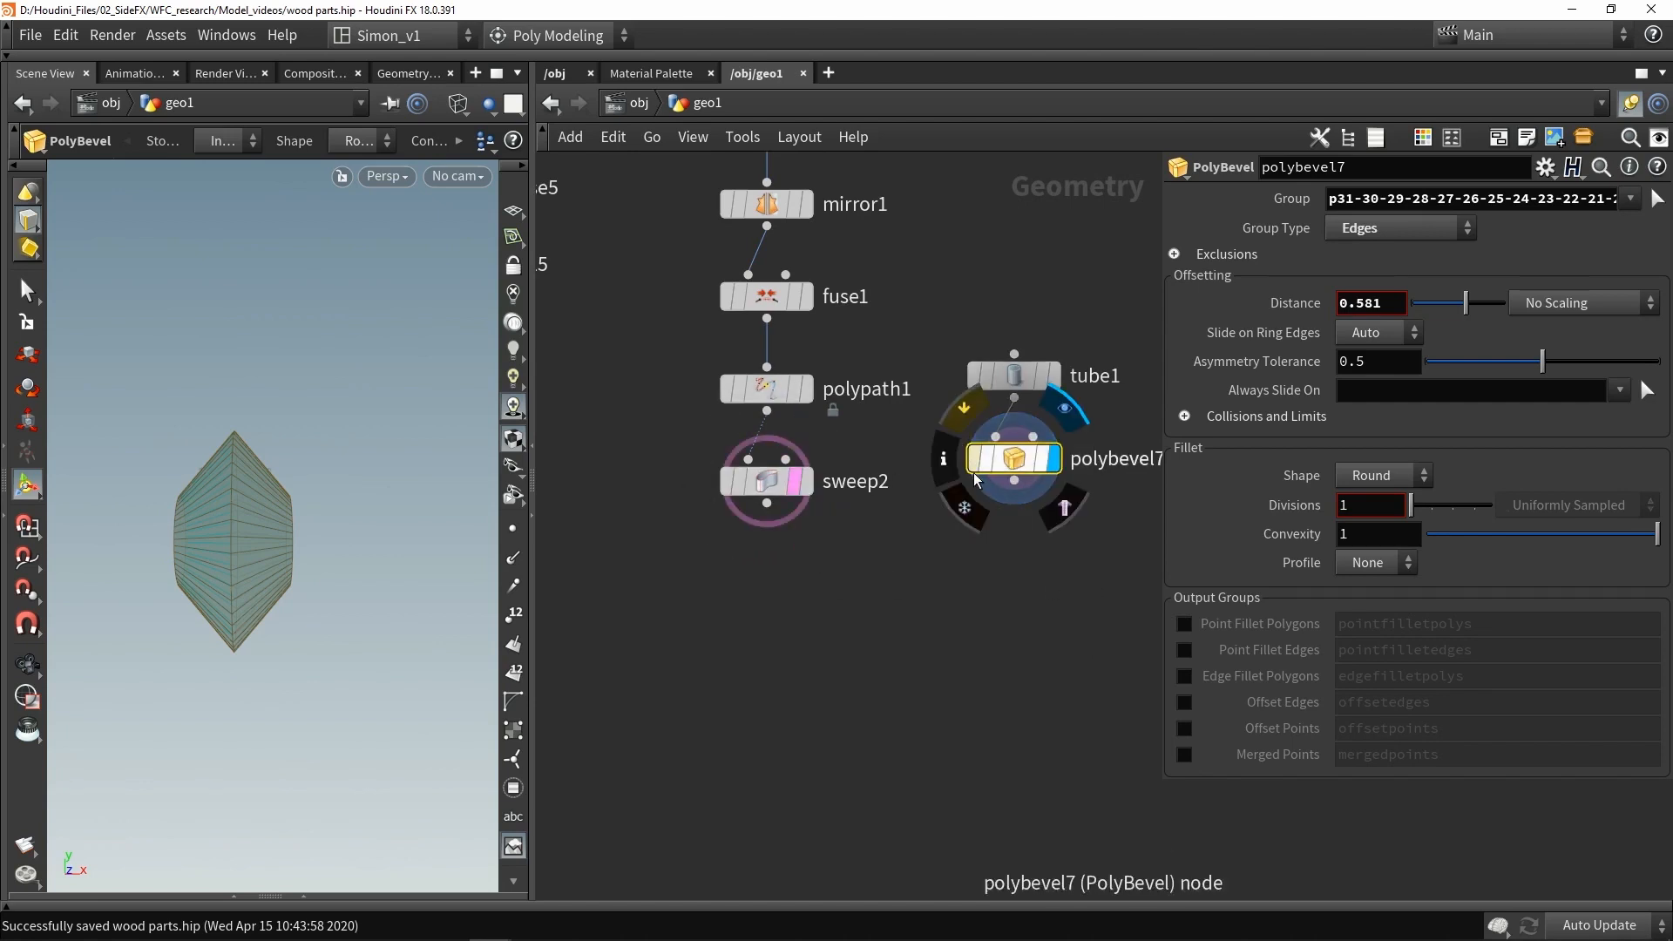
{"action": "key", "text": "s"}
{"action": "left_click_drag", "start_coordinate": [365, 676], "coordinate": [85, 302]}
{"action": "key", "text": "space"}
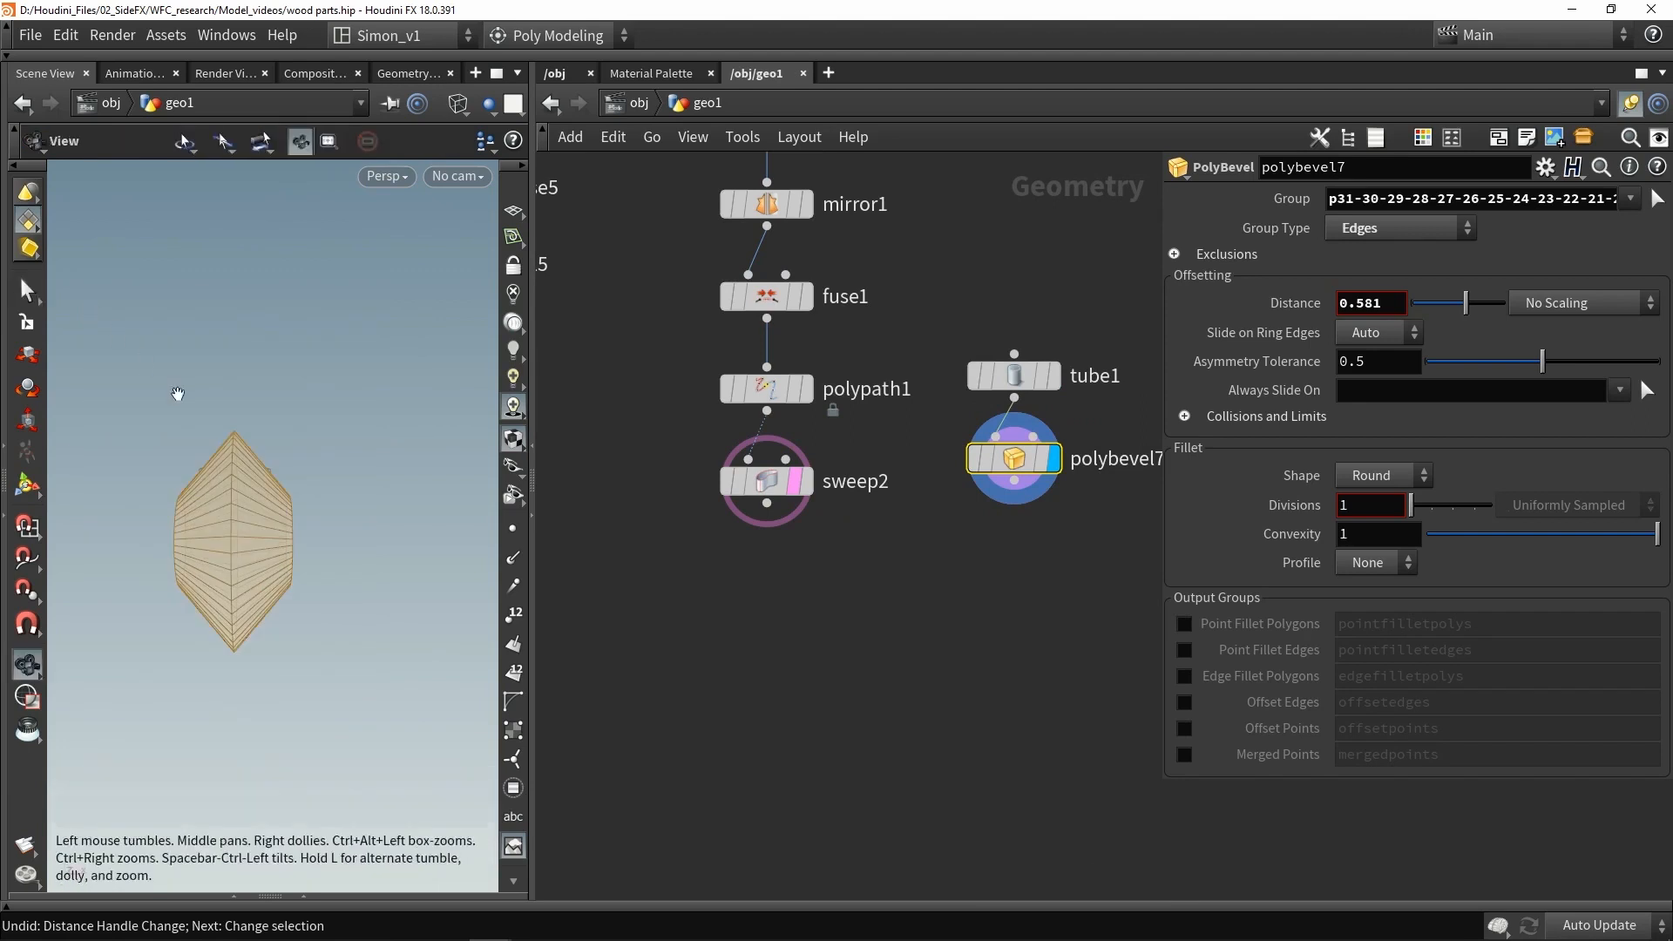
{"action": "left_click_drag", "start_coordinate": [178, 393], "coordinate": [134, 366]}
{"action": "key", "text": "e"}
{"action": "key", "text": "space+3"}
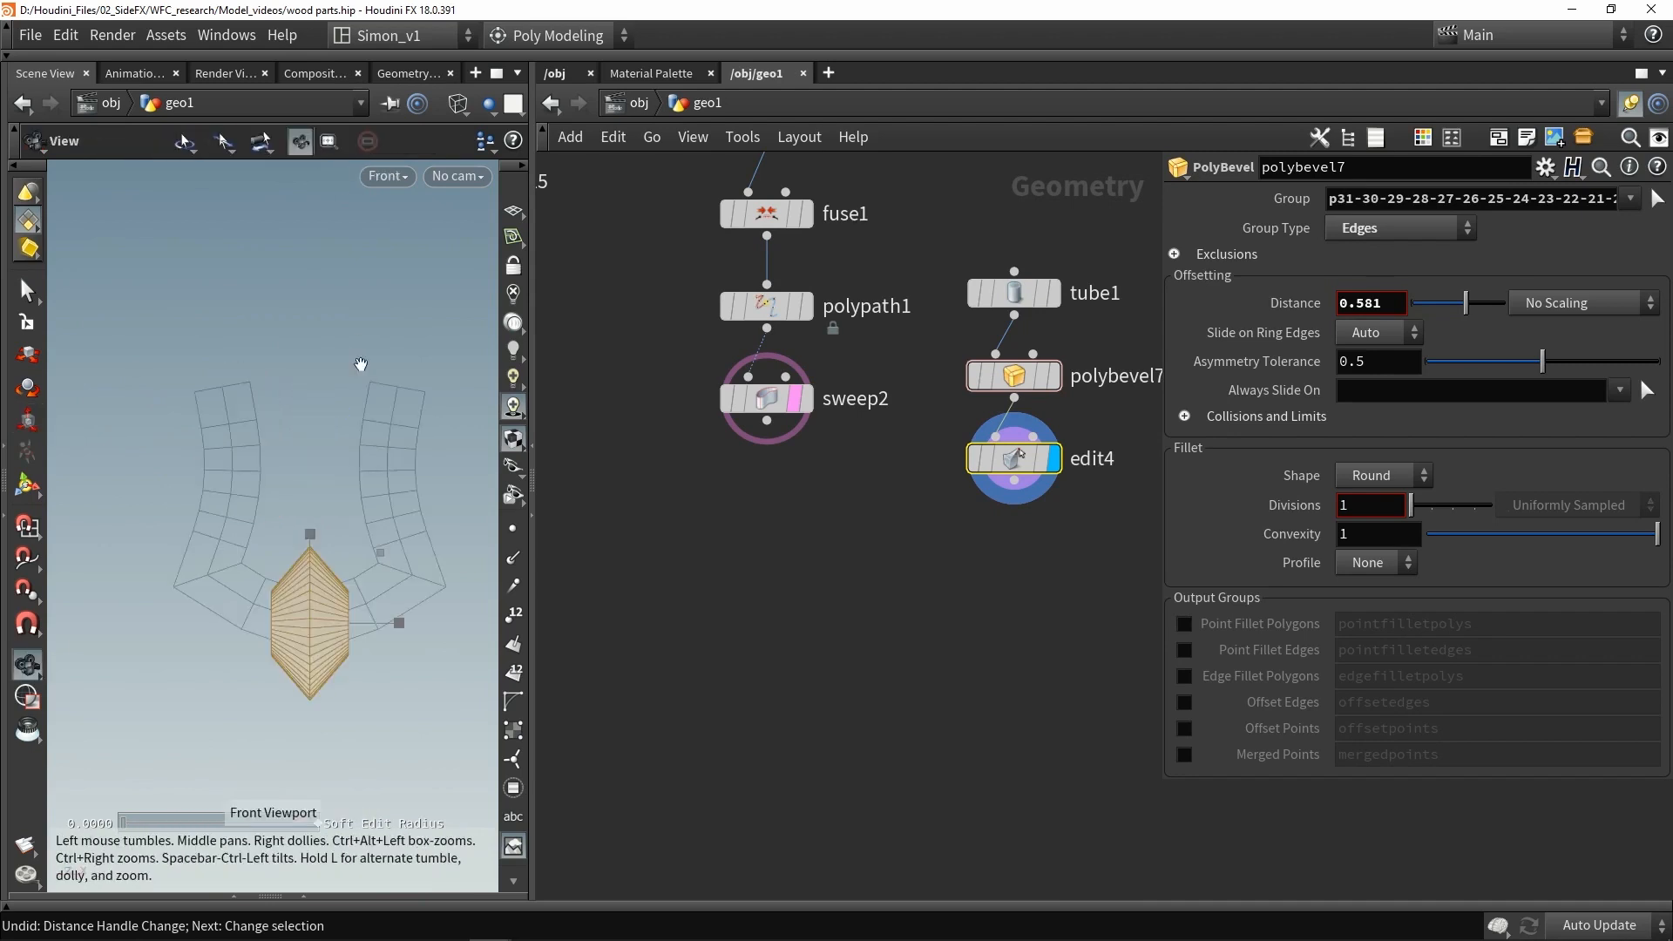
{"action": "key", "text": "t"}
{"action": "left_click_drag", "start_coordinate": [379, 554], "coordinate": [277, 280]}
- Scale the bevelled tube down and move it onto the top of the left post in the front view
{"action": "scroll", "coordinate": [229, 361], "scroll_direction": "up", "scroll_amount": 5}
{"action": "key", "text": "r"}
{"action": "key", "text": "e"}
{"action": "key", "text": "r"}
{"action": "key", "text": "t"}
{"action": "key", "text": "r"}
{"action": "key", "text": "e"}
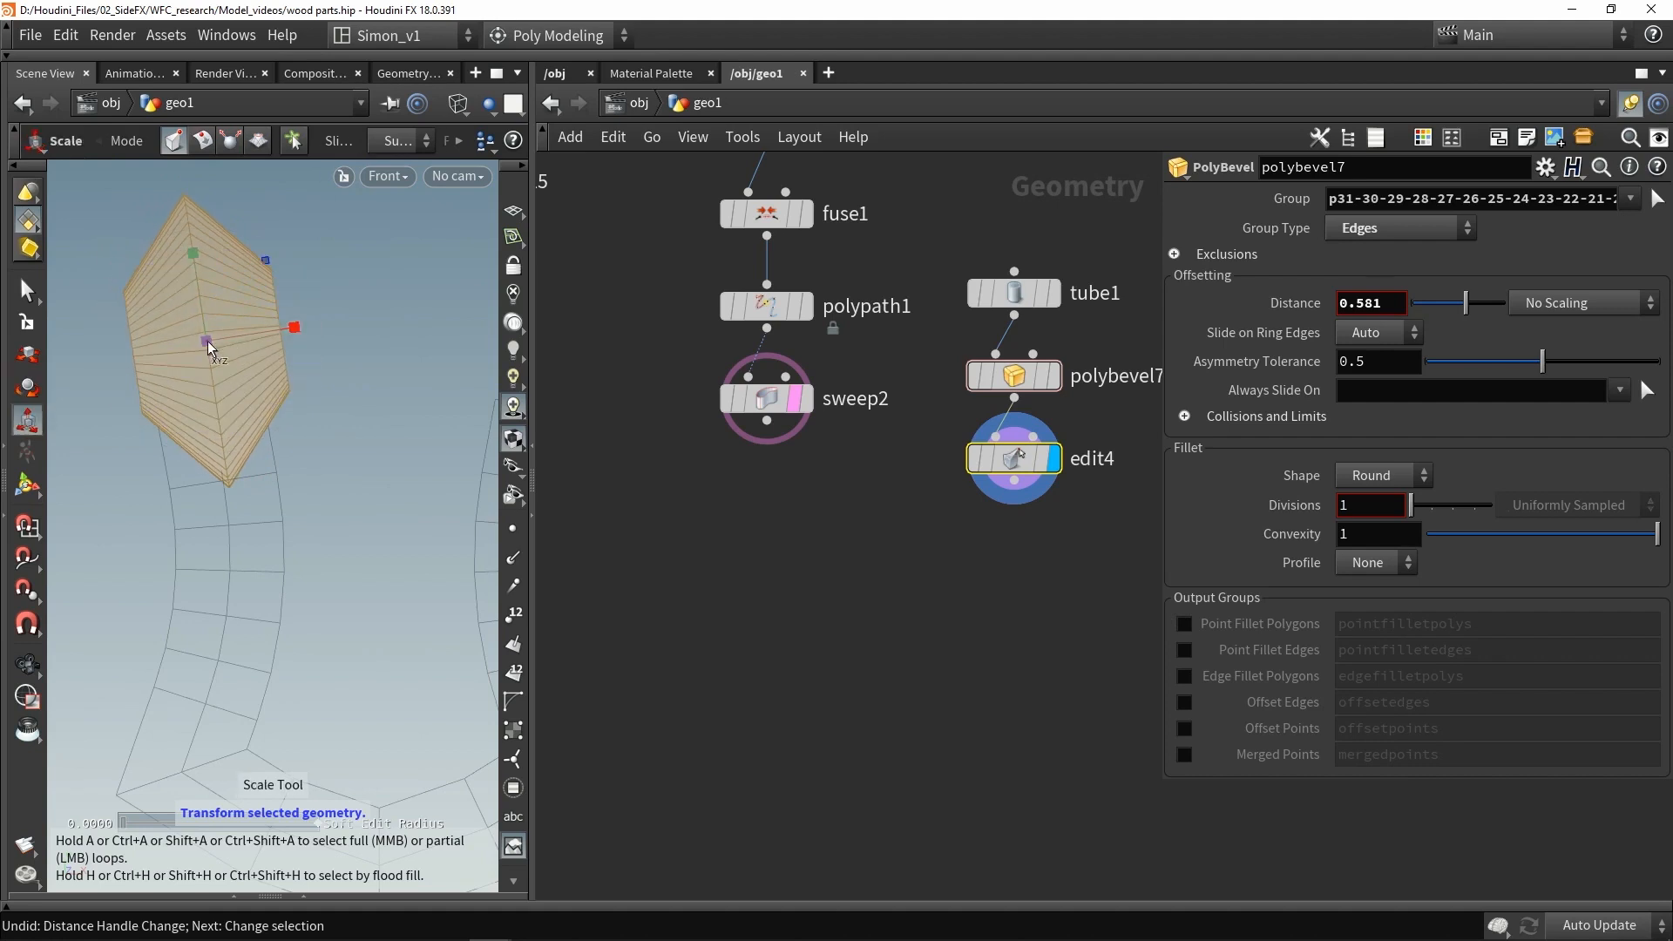
{"action": "left_click_drag", "start_coordinate": [207, 341], "coordinate": [81, 409]}
{"action": "key", "text": "t"}
{"action": "mouse_move", "coordinate": [264, 256]}
{"action": "left_mouse_down"}
{"action": "mouse_move", "coordinate": [264, 292]}
{"action": "mouse_move", "coordinate": [253, 279]}
{"action": "left_mouse_up"}
{"action": "key", "text": "r"}
{"action": "key", "text": "t"}
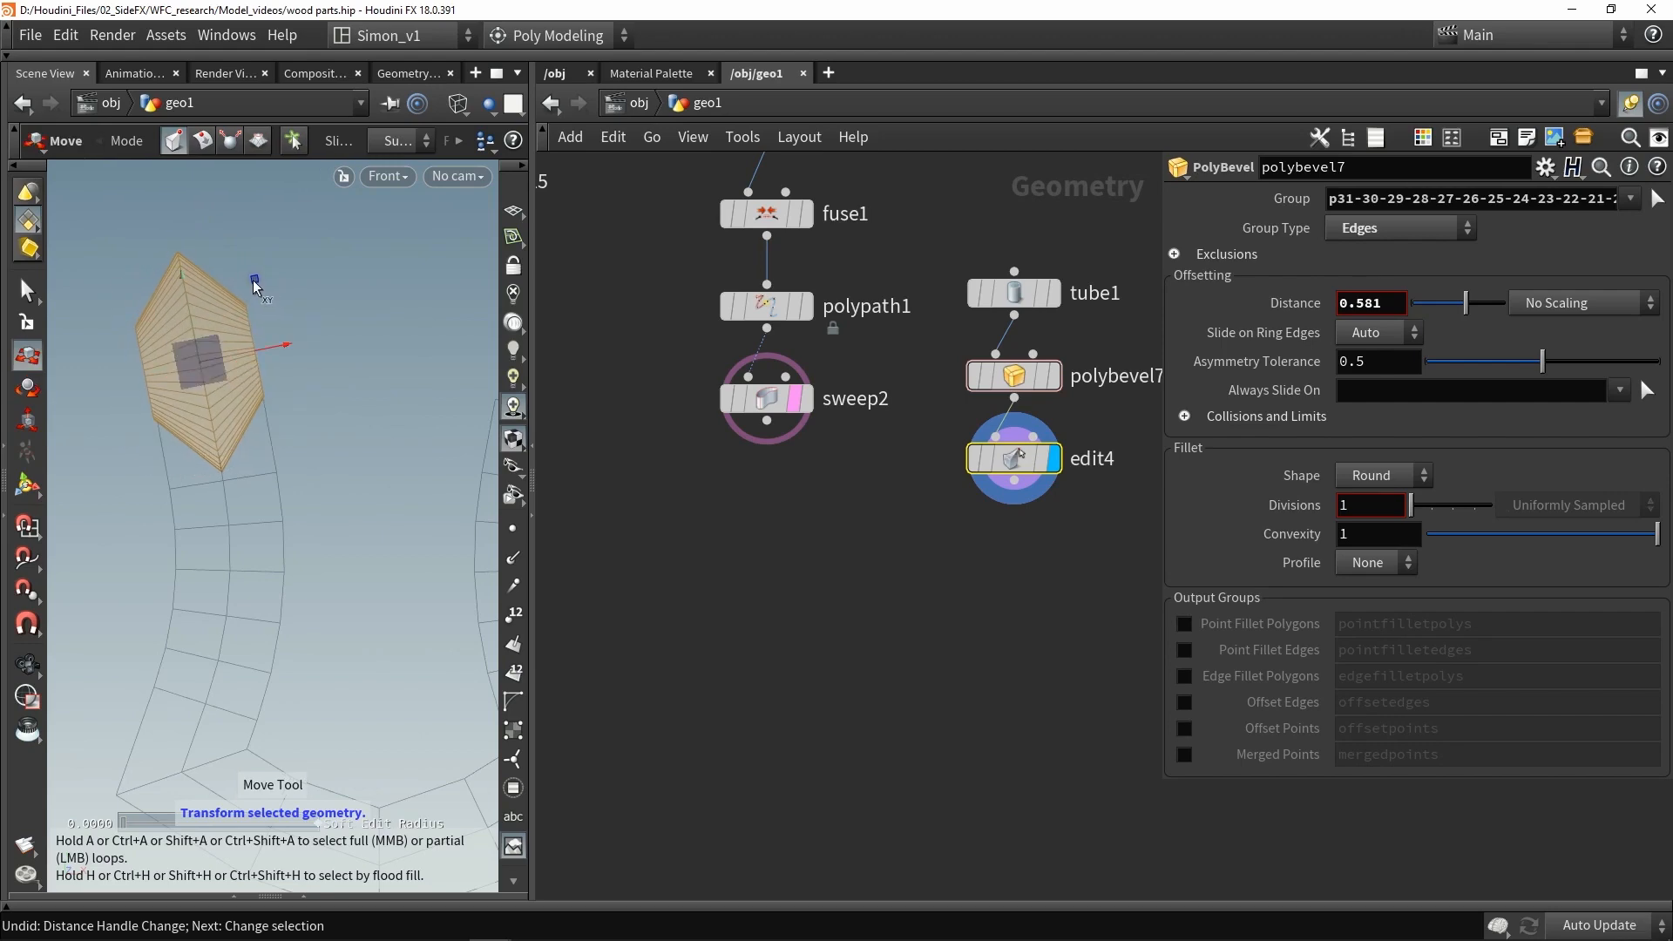
- Refine the cap's placement on top of the left post in the perspective view
{"action": "key", "text": "space+1"}
{"action": "right_click_drag", "start_coordinate": [427, 355], "coordinate": [246, 363], "text": "alt"}
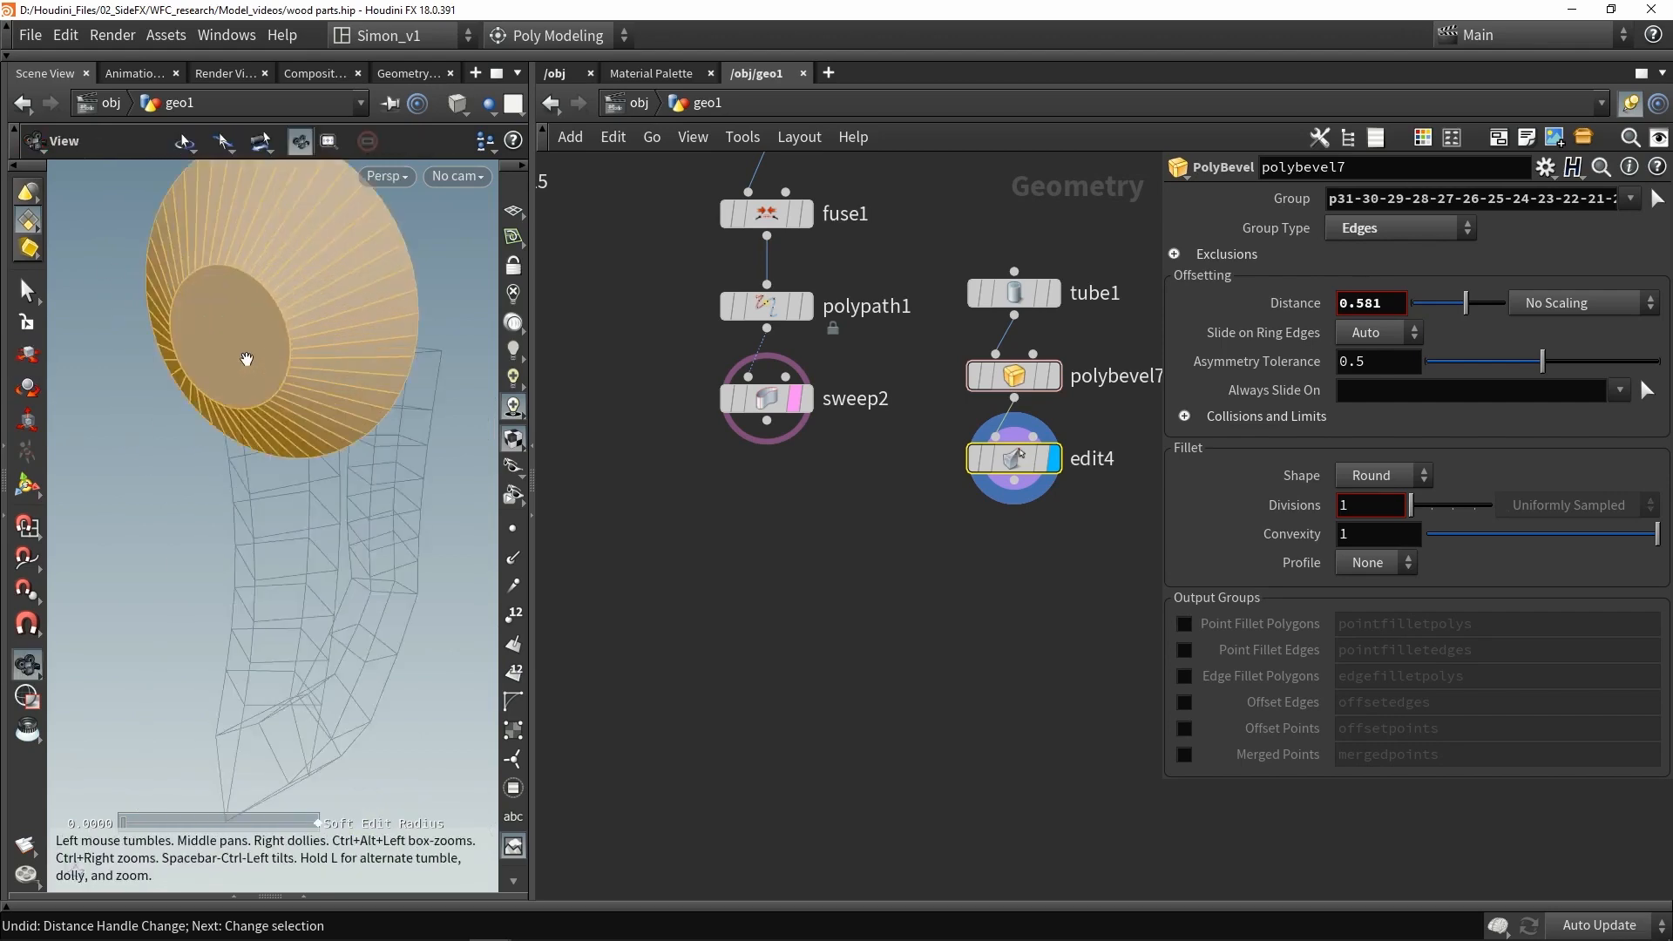
{"action": "left_click_drag", "start_coordinate": [246, 363], "coordinate": [272, 328], "text": "alt"}
{"action": "right_click_drag", "start_coordinate": [273, 328], "coordinate": [341, 383], "text": "alt"}
{"action": "left_click_drag", "start_coordinate": [341, 384], "coordinate": [370, 335], "text": "alt"}
{"action": "key", "text": "e"}
{"action": "left_click_drag", "start_coordinate": [326, 304], "coordinate": [306, 296]}
{"action": "key", "text": "ctrl+z"}
{"action": "left_click_drag", "start_coordinate": [306, 232], "coordinate": [282, 426]}
{"action": "key", "text": "t"}
{"action": "left_click_drag", "start_coordinate": [1060, 600], "coordinate": [904, 467]}
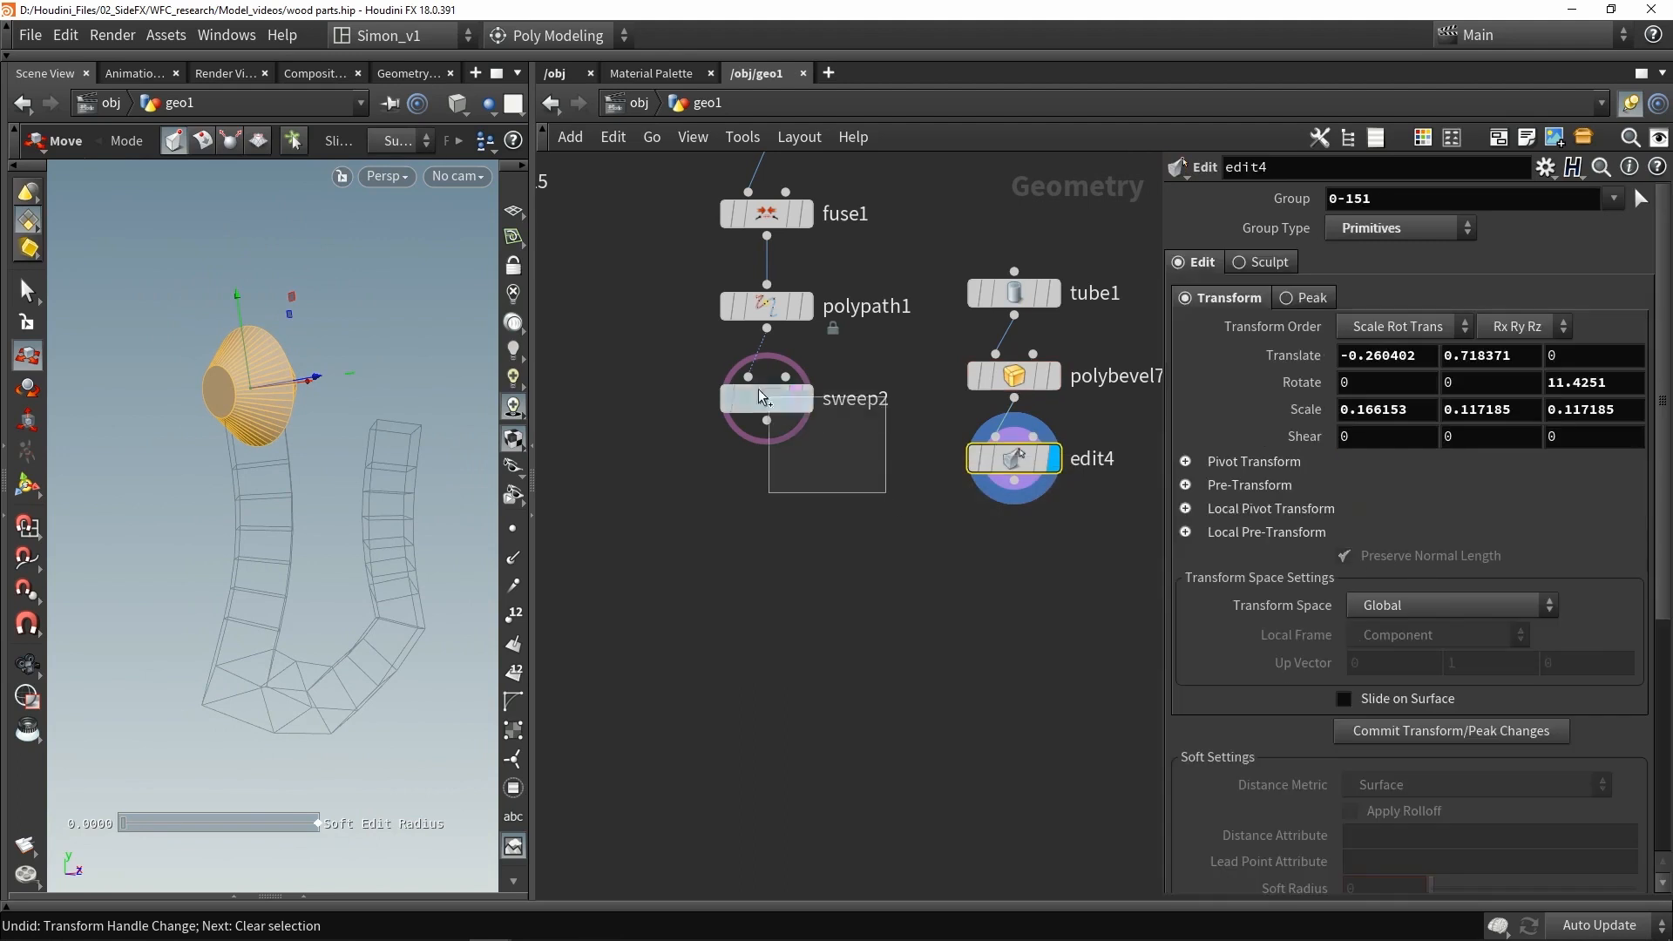
- Merge the cap's Edit node with the swept frame using a Merge node
{"action": "left_click", "coordinate": [758, 415], "text": "shift"}
{"action": "left_click_drag", "start_coordinate": [767, 421], "coordinate": [838, 633], "text": "alt"}
{"action": "left_click", "coordinate": [838, 635]}
{"action": "left_click", "coordinate": [812, 638]}
{"action": "left_click_drag", "start_coordinate": [317, 437], "coordinate": [296, 482], "text": "alt"}
{"action": "key", "text": "t"}
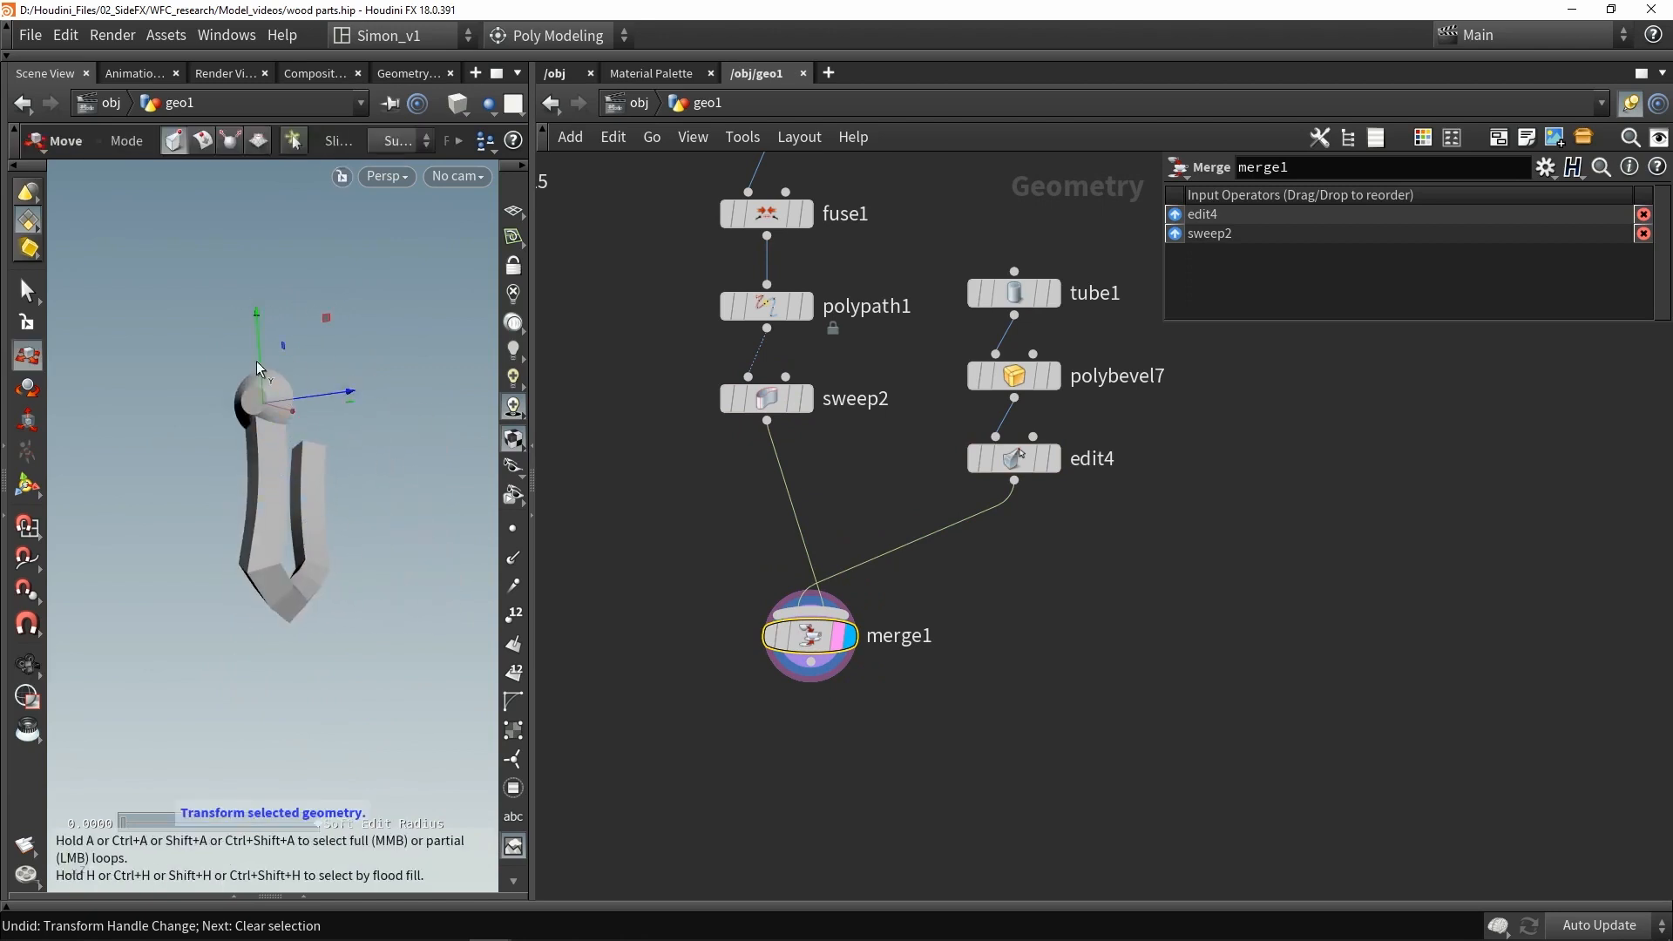
- Mirror the cap onto the right post with a Mirror node inserted before the merge, and save the scene
{"action": "left_click_drag", "start_coordinate": [258, 367], "coordinate": [261, 479], "text": "alt"}
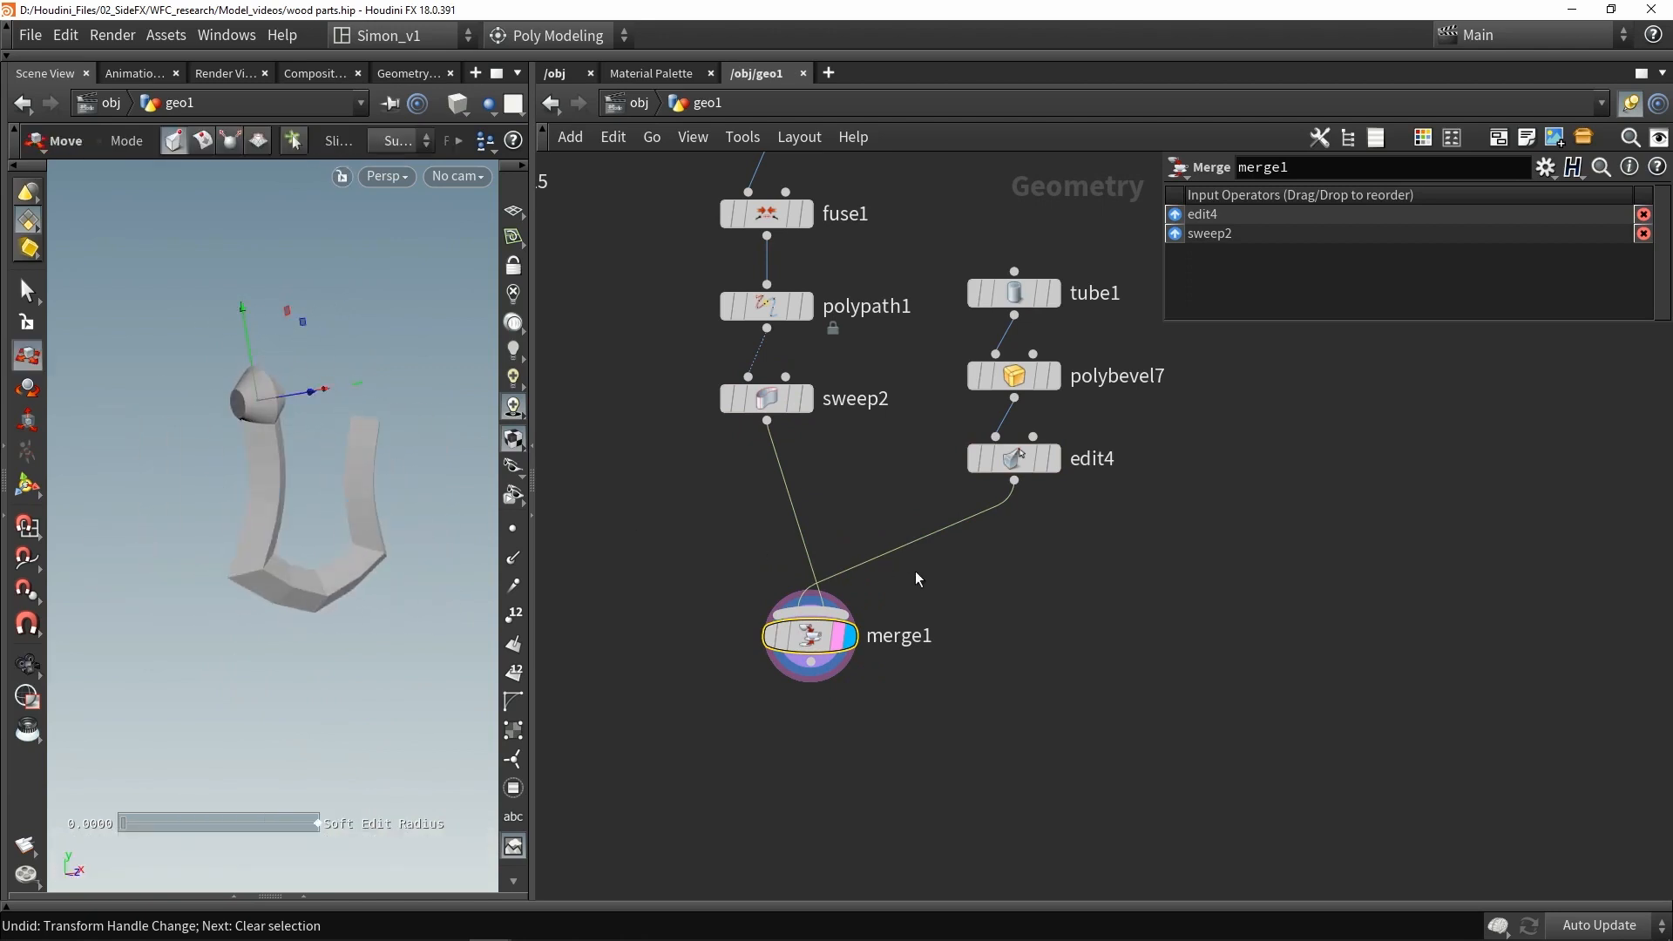
{"action": "key", "text": "Tab"}
{"action": "type", "text": "mi"}
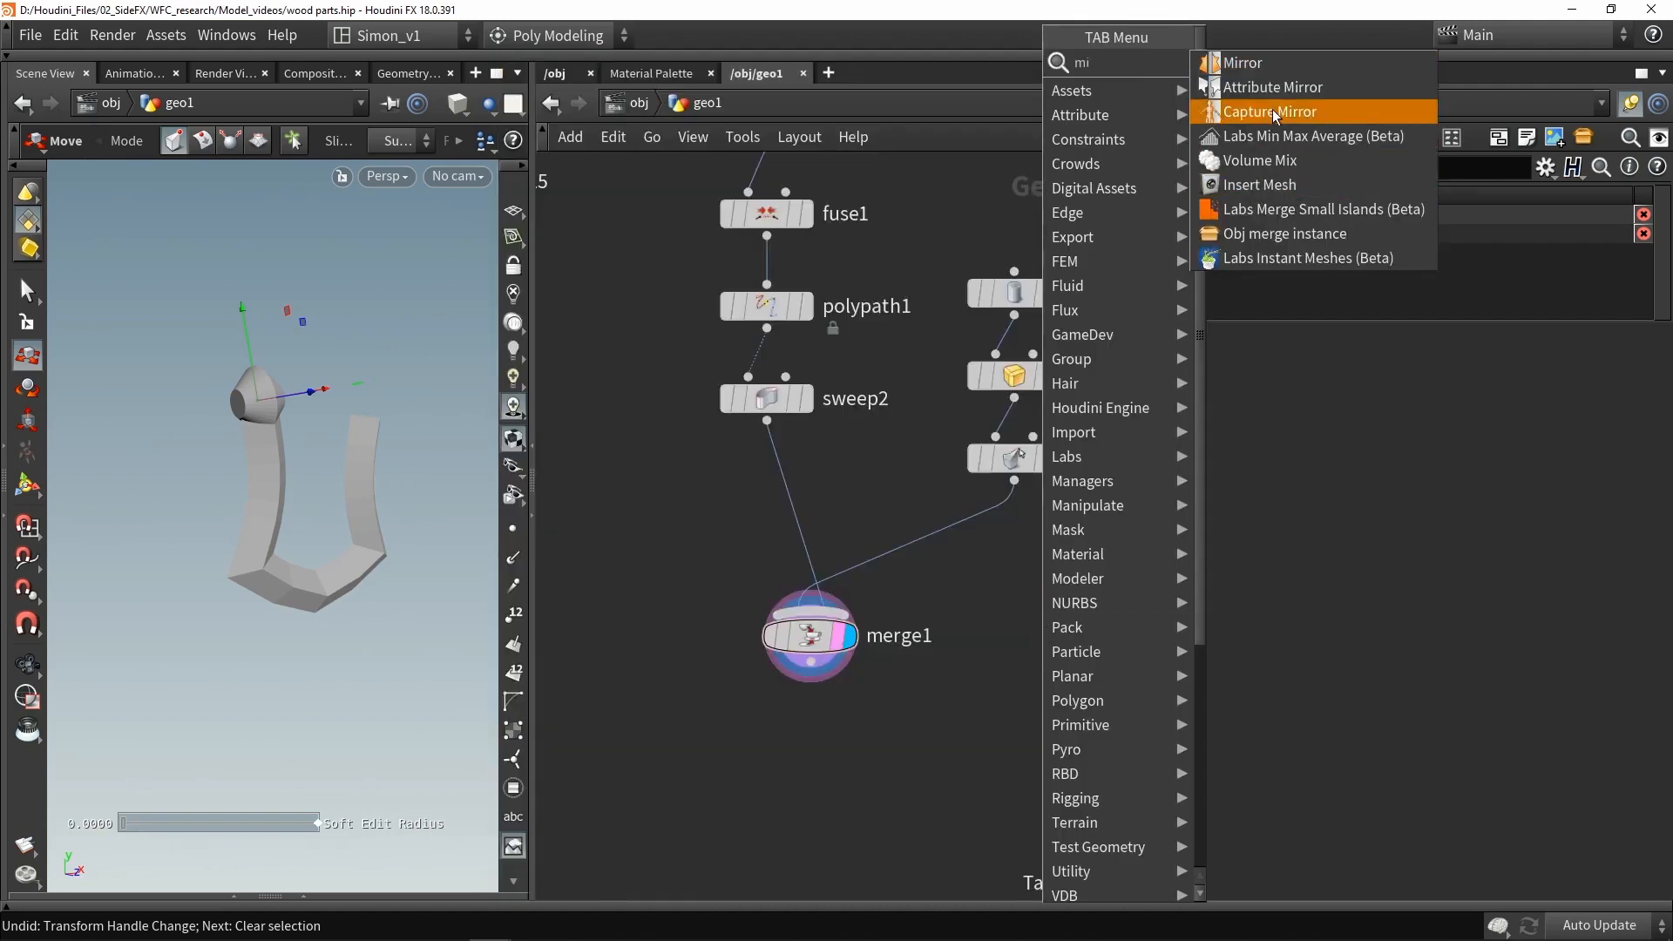
{"action": "left_click", "coordinate": [1255, 62]}
{"action": "left_click", "coordinate": [924, 549]}
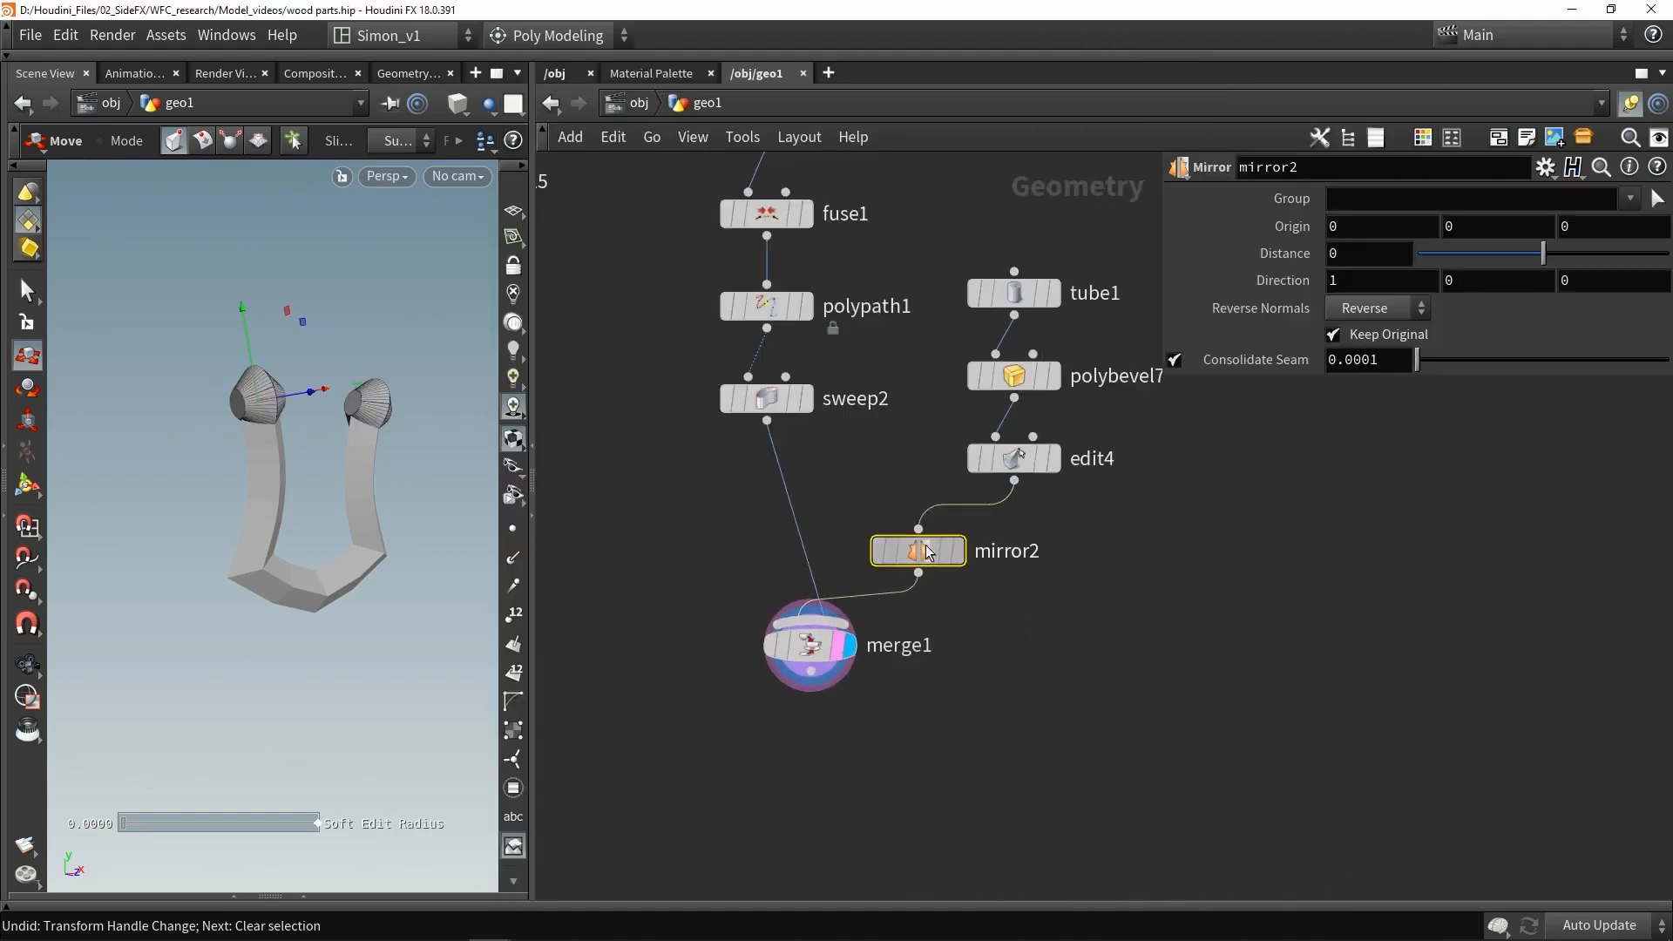
{"action": "left_click_drag", "start_coordinate": [928, 552], "coordinate": [1023, 544]}
{"action": "left_click_drag", "start_coordinate": [383, 417], "coordinate": [257, 411], "text": "alt"}
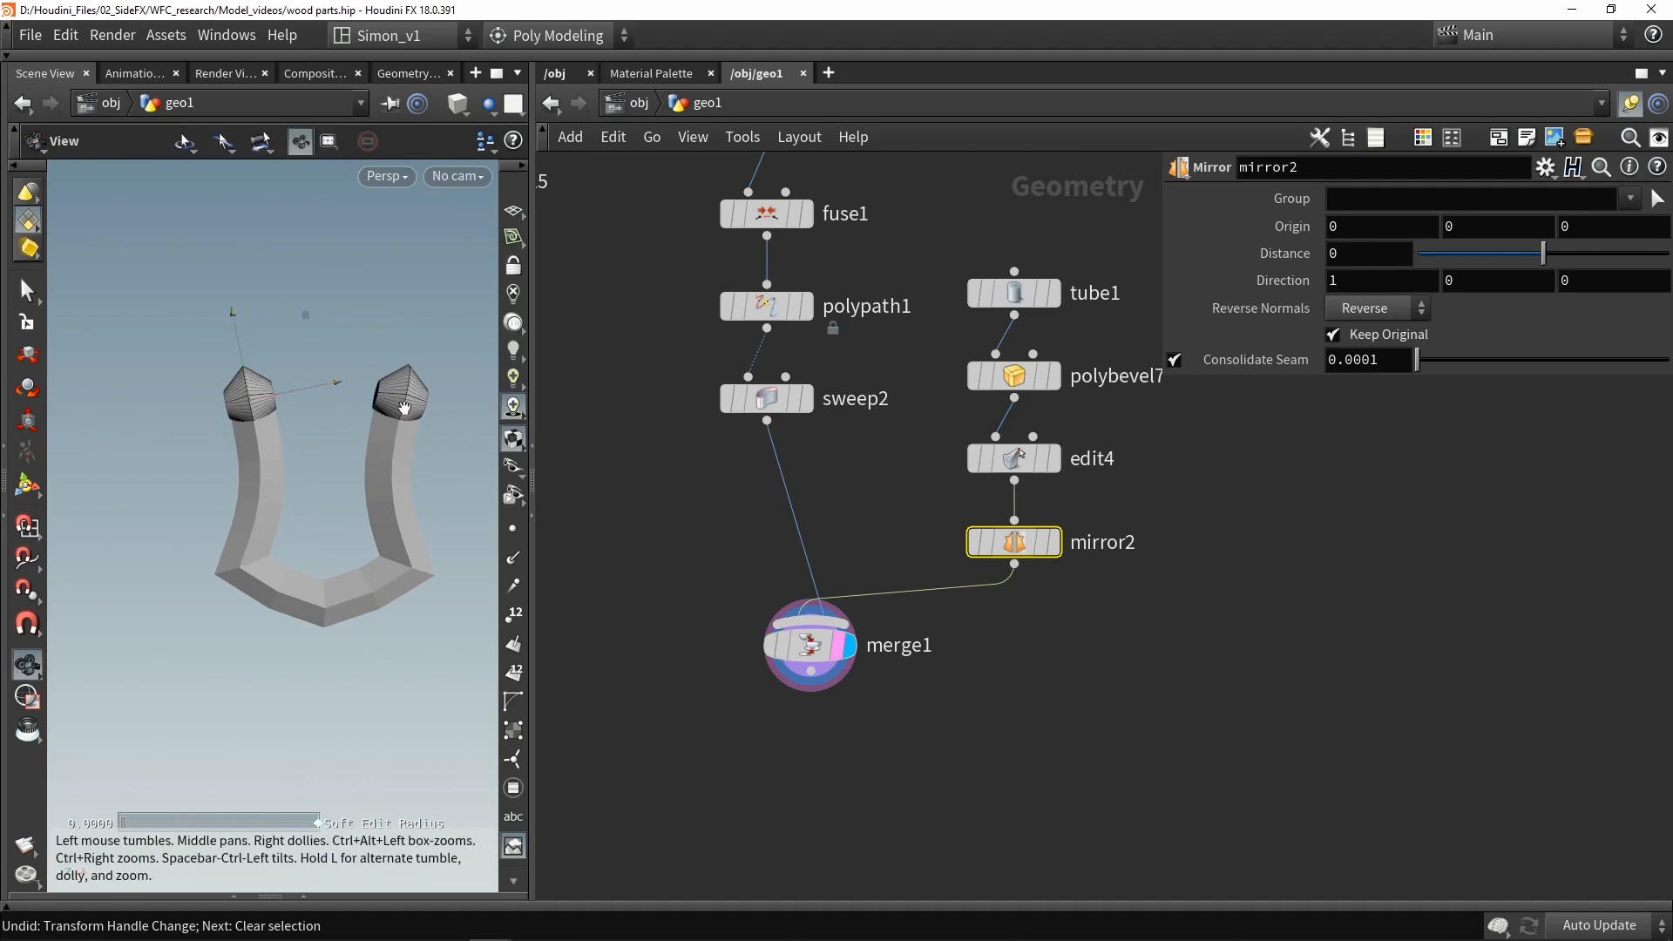
{"action": "mouse_move", "coordinate": [404, 408]}
{"action": "left_mouse_down", "text": "alt"}
{"action": "mouse_move", "coordinate": [441, 410]}
{"action": "mouse_move", "coordinate": [408, 404]}
{"action": "left_mouse_up", "text": "alt"}
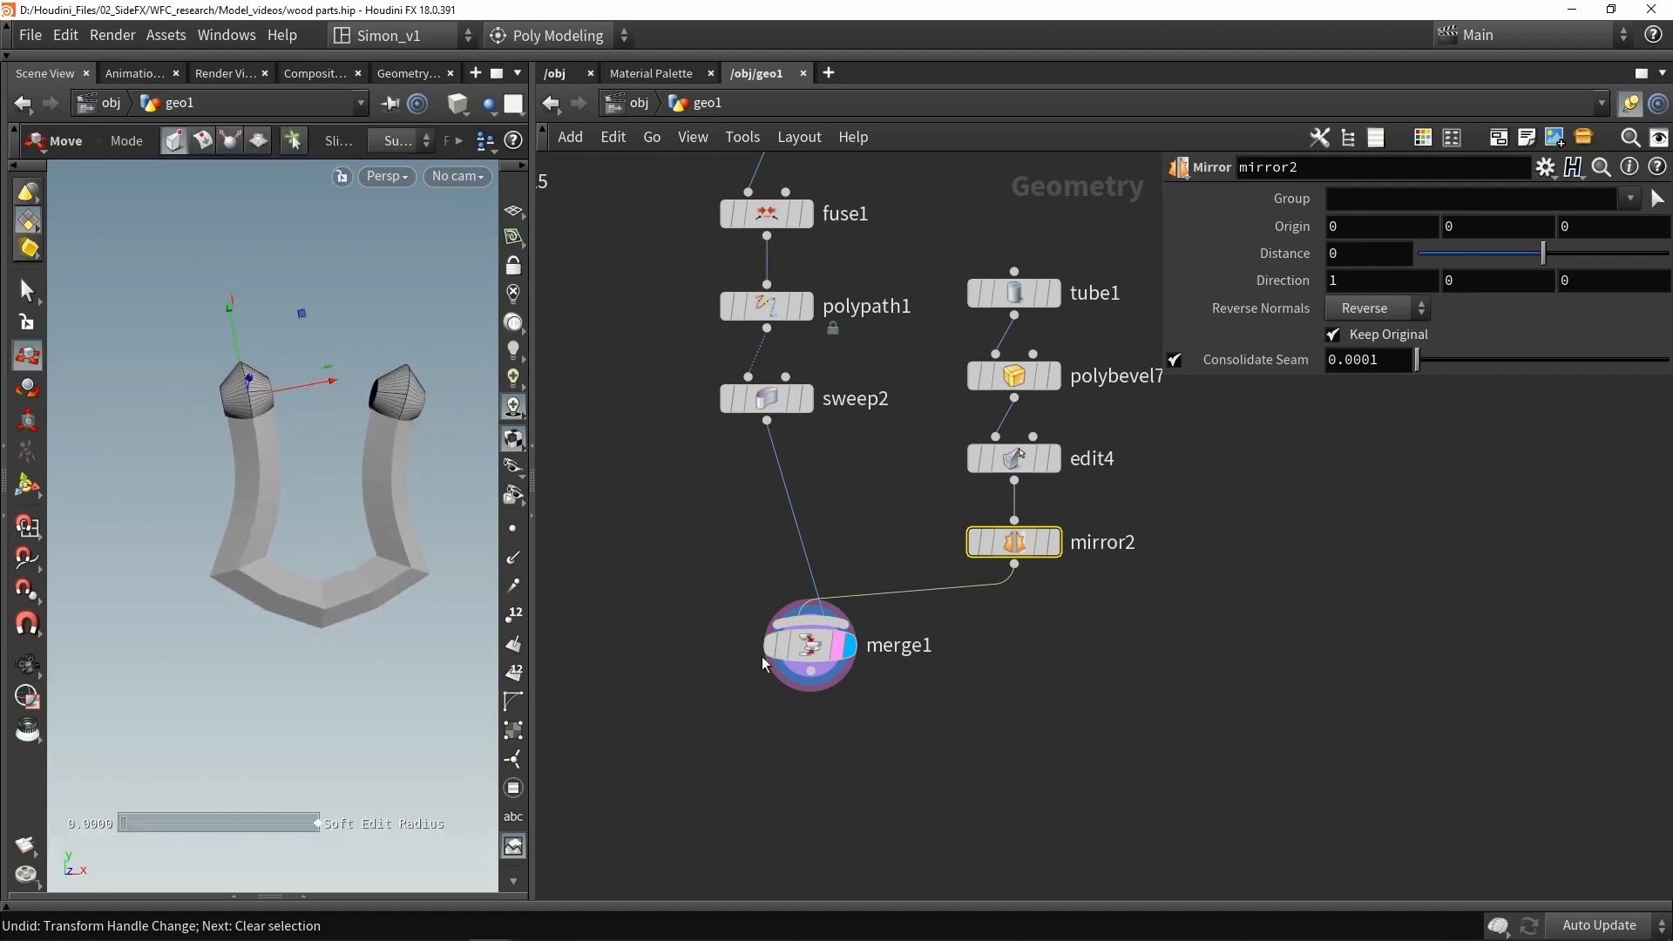
{"action": "left_click", "coordinate": [811, 645]}
{"action": "key", "text": "ctrl+s"}
- Add a Tube node and connect it into the merge
{"action": "key", "text": "Tab"}
{"action": "type", "text": "tub"}
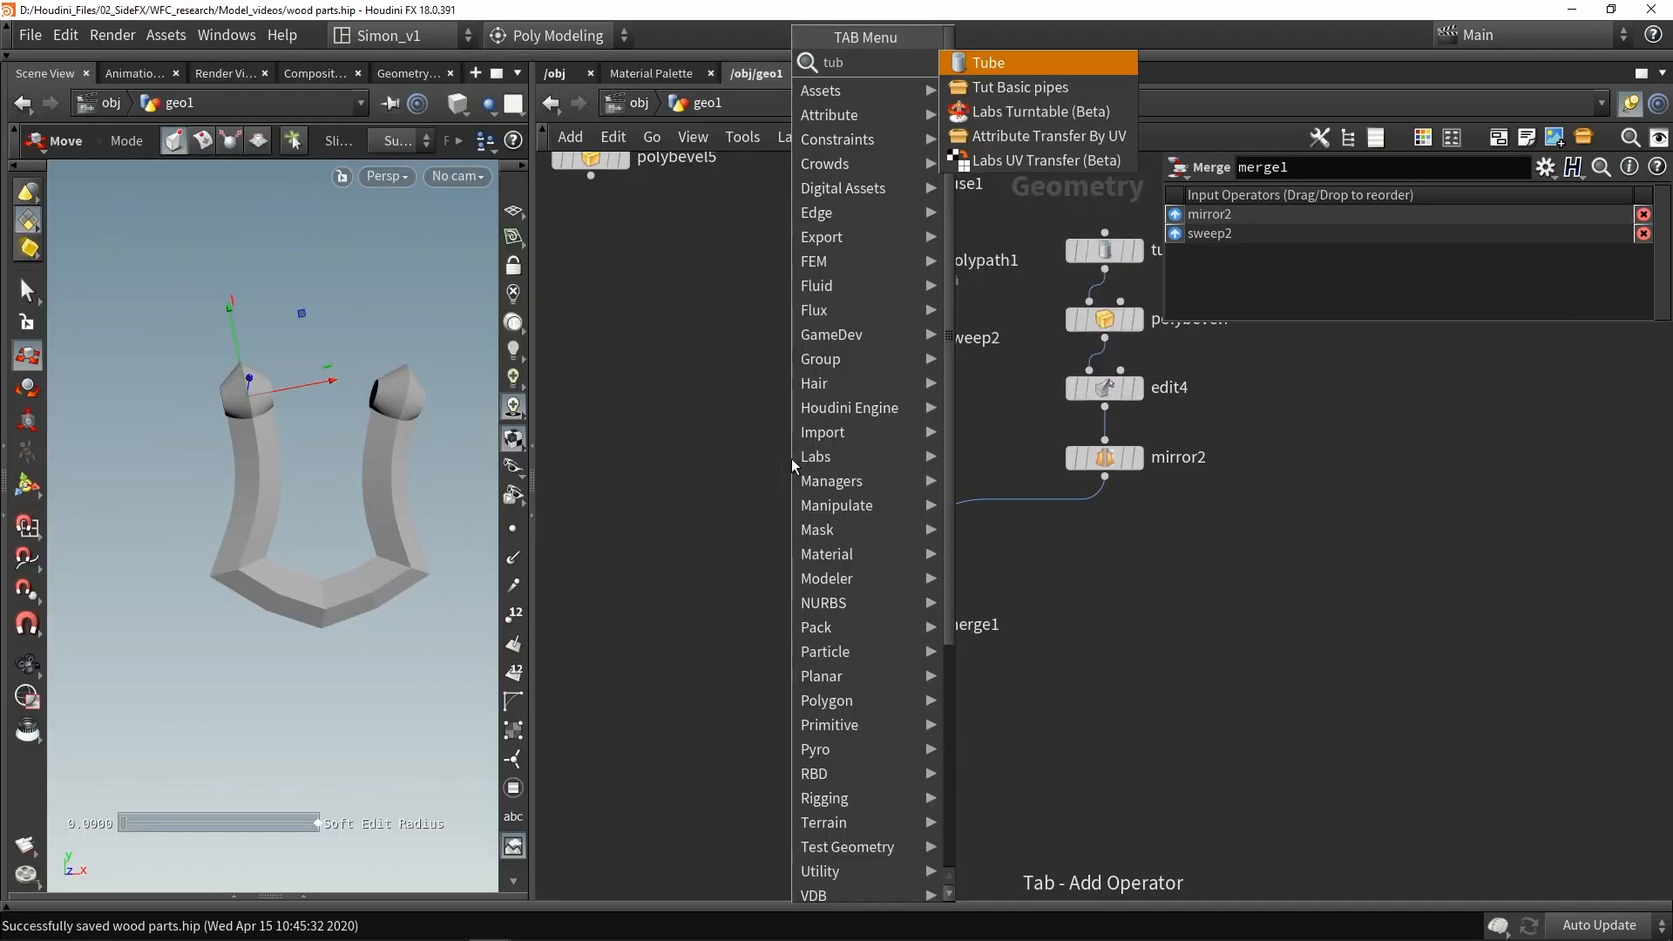
{"action": "left_click", "coordinate": [965, 62]}
{"action": "left_click", "coordinate": [751, 470]}
{"action": "scroll", "coordinate": [296, 398], "scroll_direction": "down", "scroll_amount": 3, "text": "alt"}
{"action": "scroll", "coordinate": [297, 398], "scroll_direction": "down", "scroll_amount": 3, "text": "alt"}
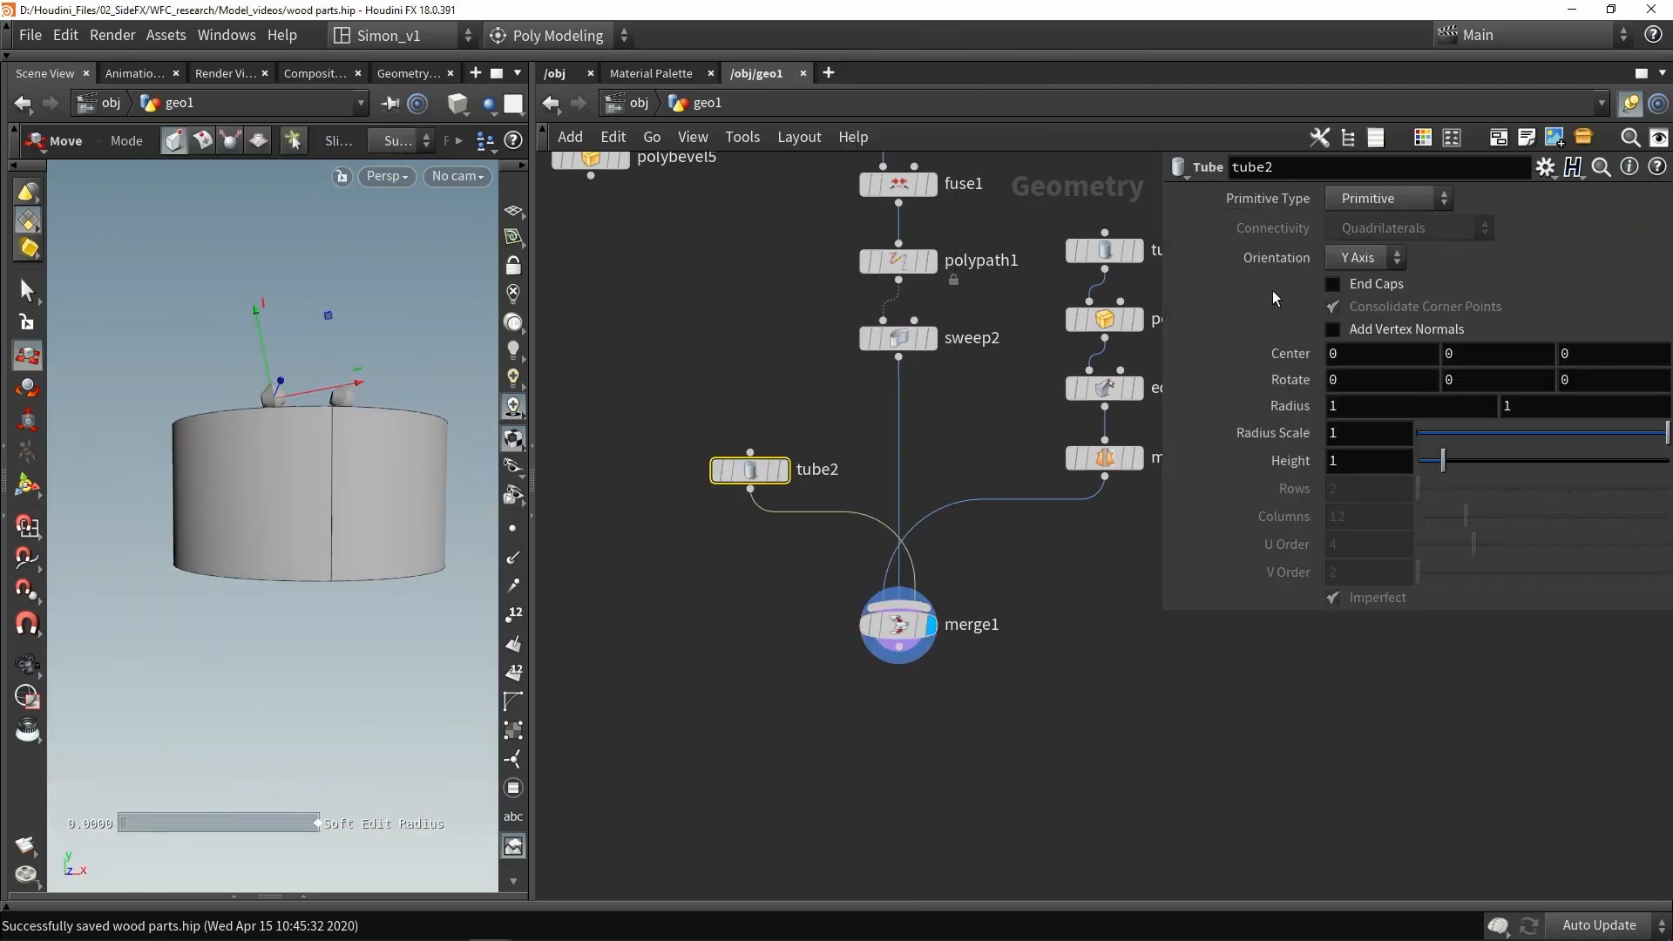
- Set the tube to Polygon type with end caps and 50 columns
{"action": "left_click", "coordinate": [1364, 213]}
{"action": "left_click", "coordinate": [1357, 225]}
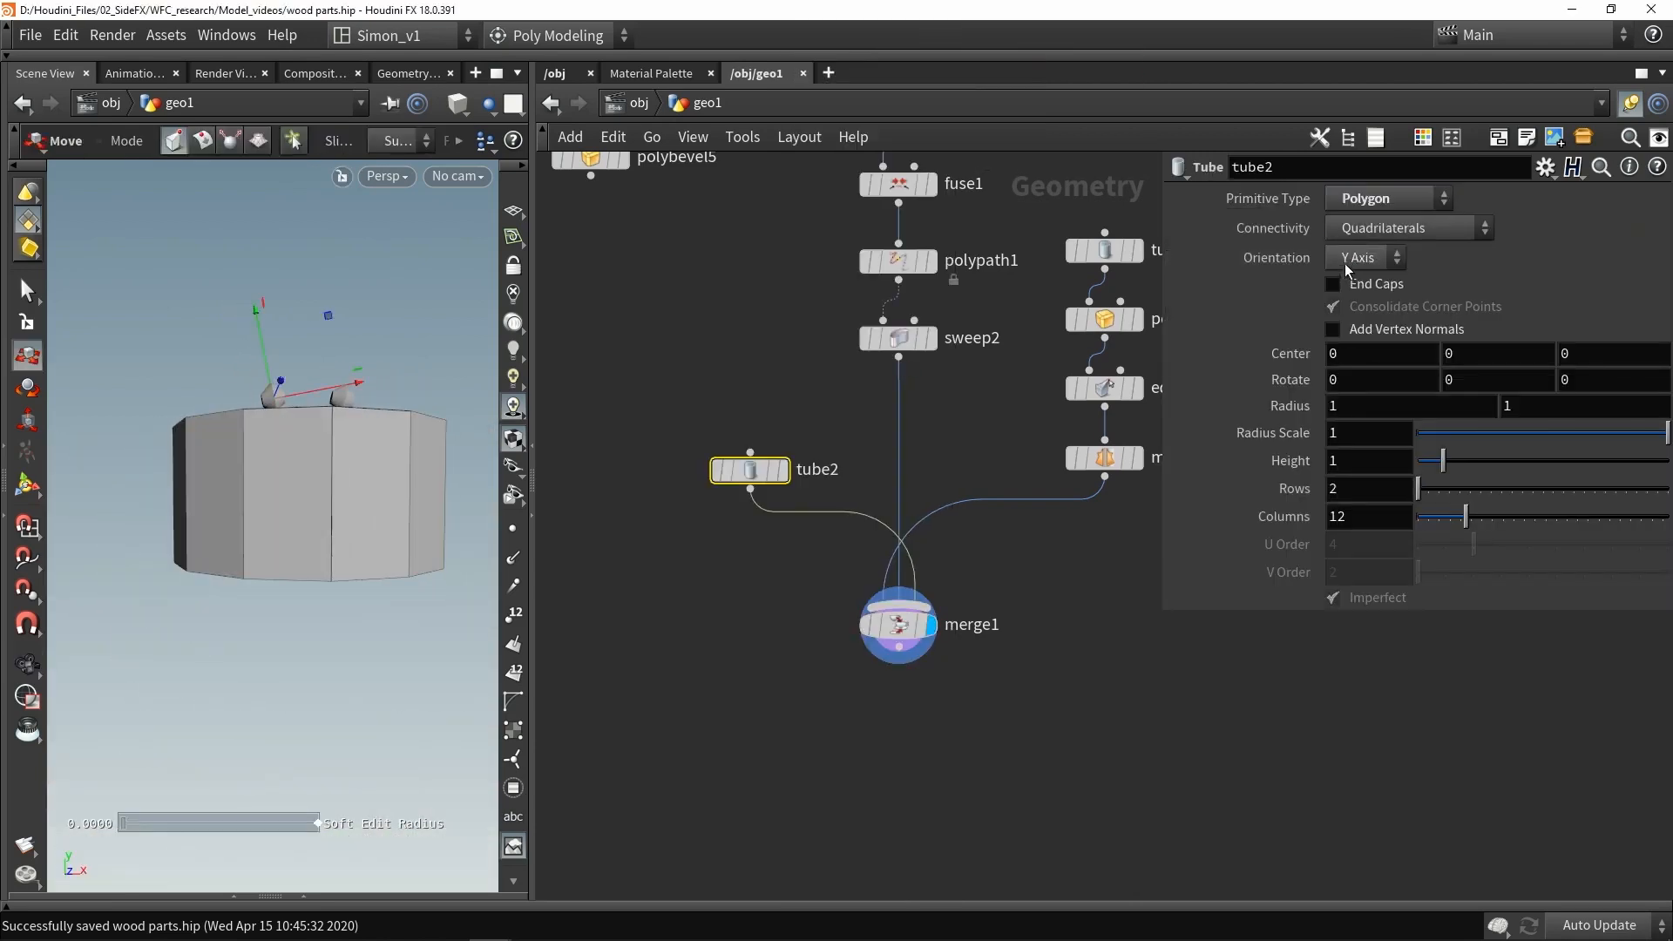
{"action": "left_click", "coordinate": [1356, 284]}
{"action": "left_click_drag", "start_coordinate": [1467, 516], "coordinate": [1667, 516]}
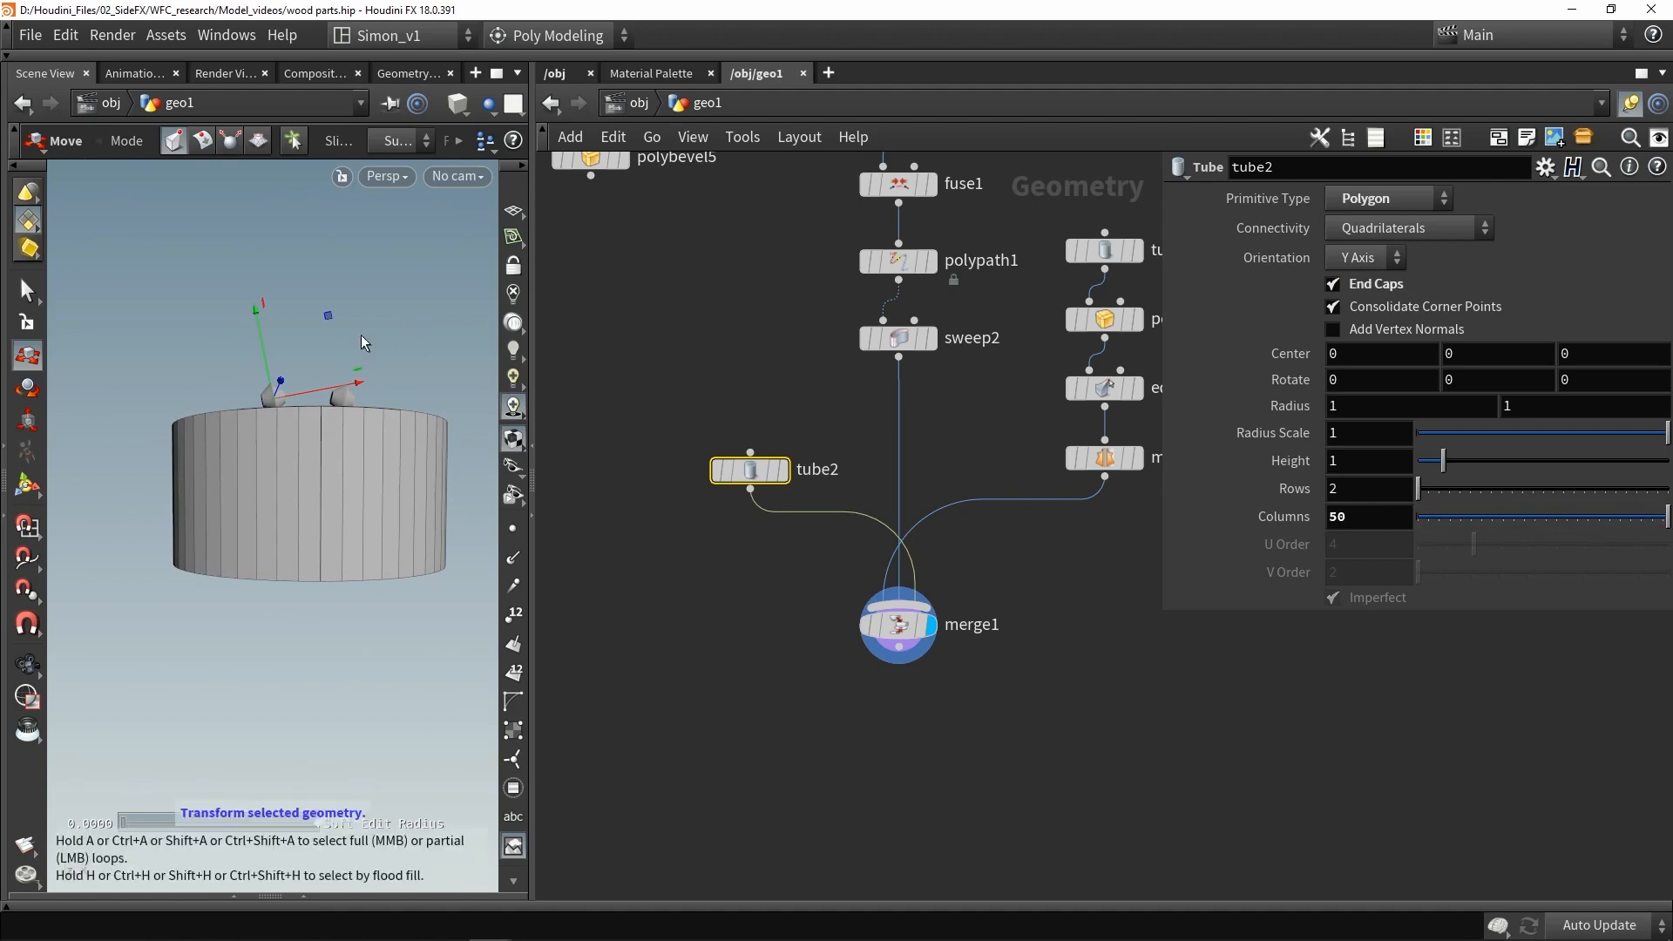
{"action": "key", "text": "space"}
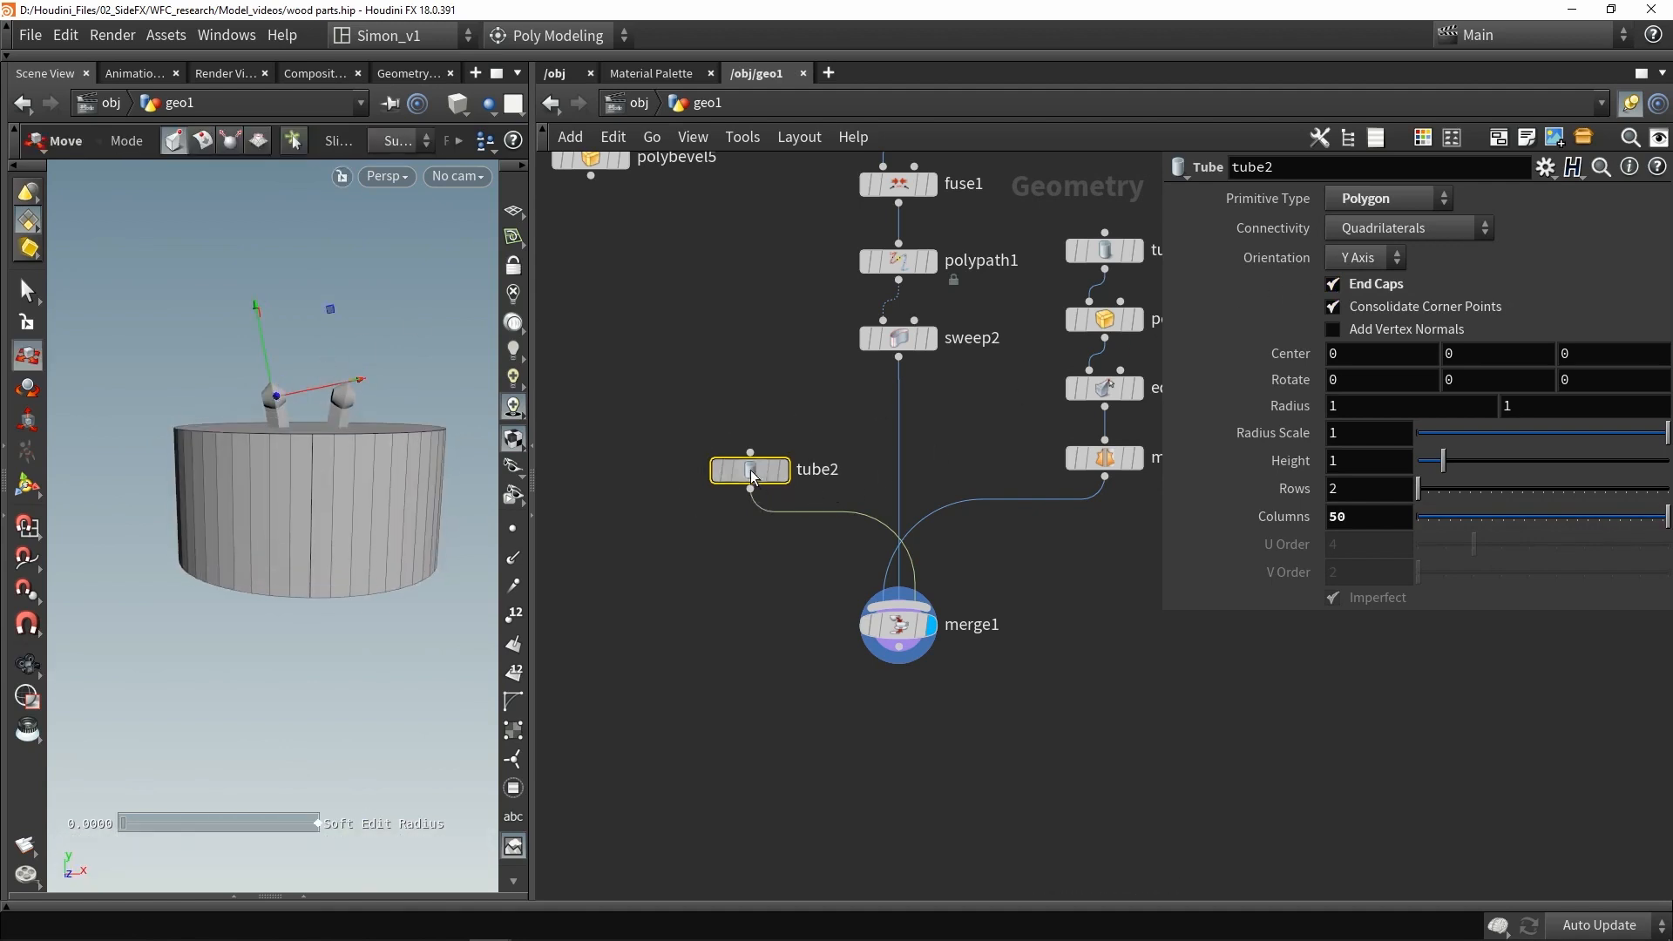
- Orient the new tube along the X axis
{"action": "left_click", "coordinate": [27, 485]}
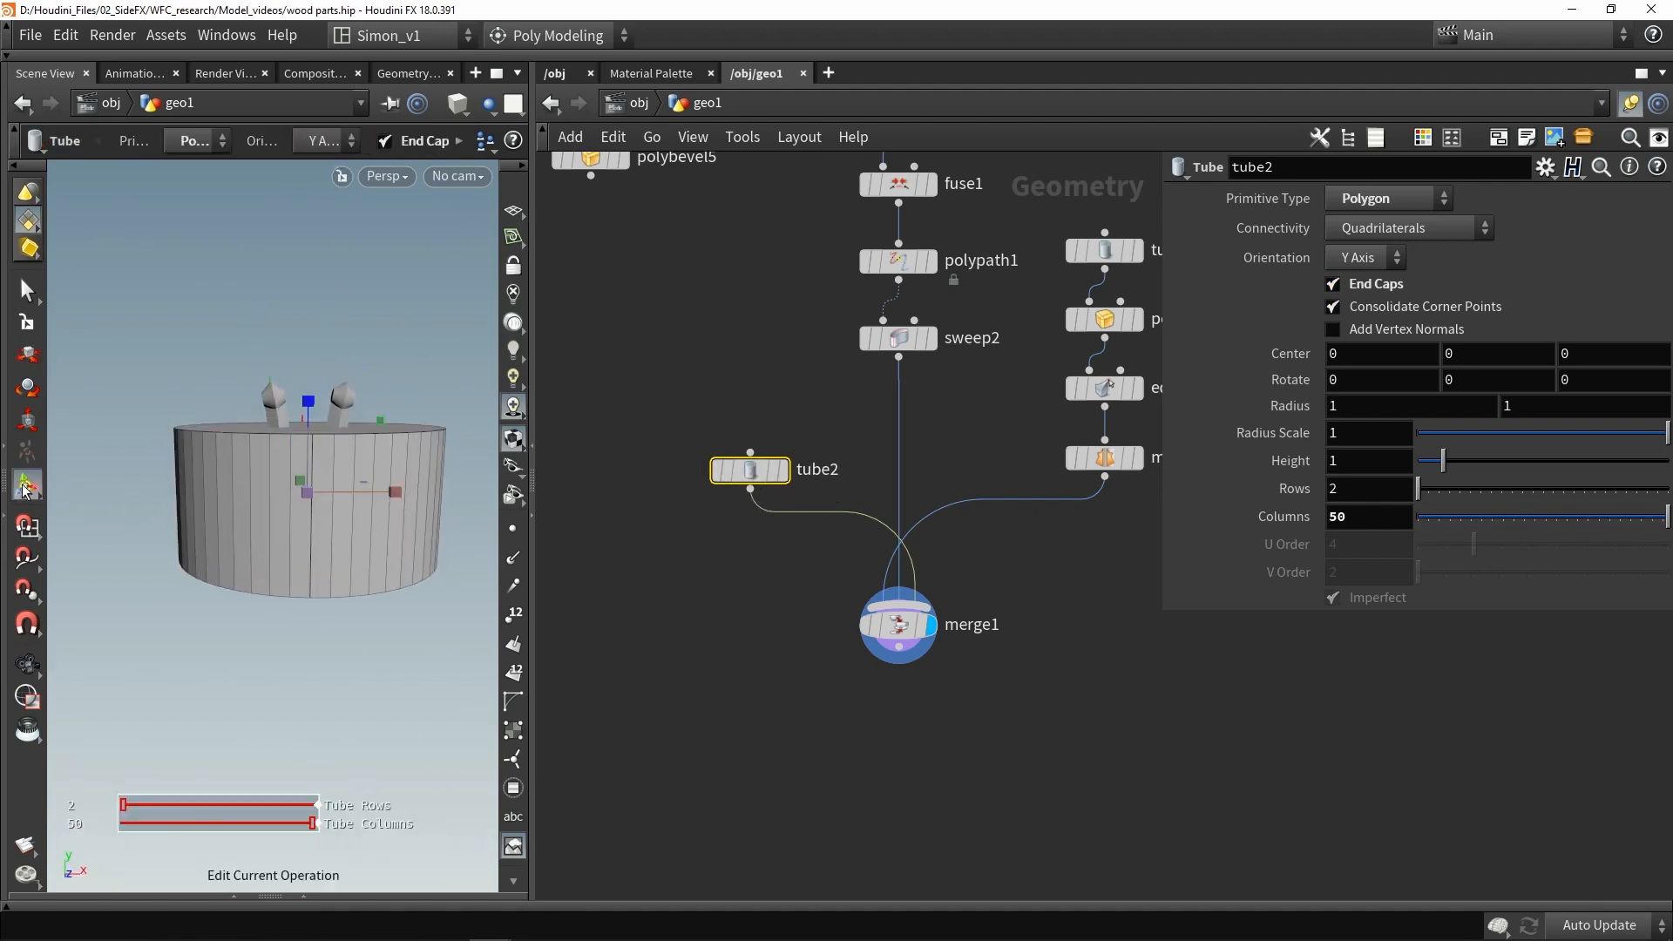
{"action": "left_click", "coordinate": [1359, 258]}
{"action": "left_click", "coordinate": [1357, 332]}
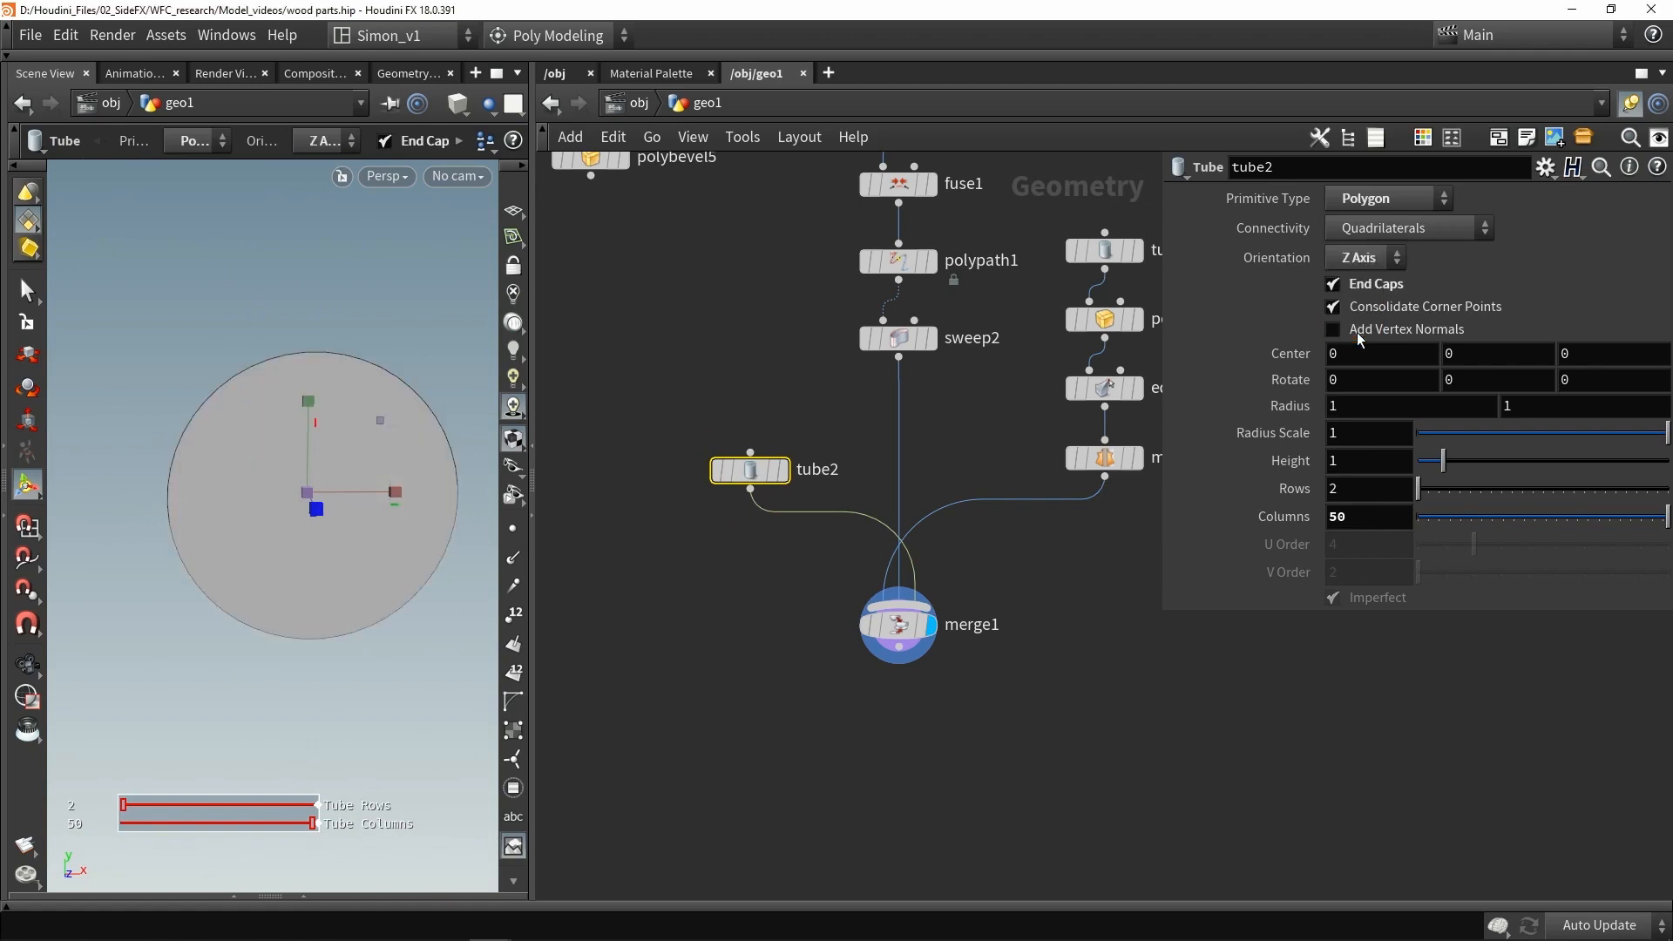
{"action": "left_click", "coordinate": [1365, 258]}
{"action": "left_click", "coordinate": [1360, 261]}
{"action": "key", "text": "space"}
{"action": "left_click_drag", "start_coordinate": [319, 421], "coordinate": [323, 440]}
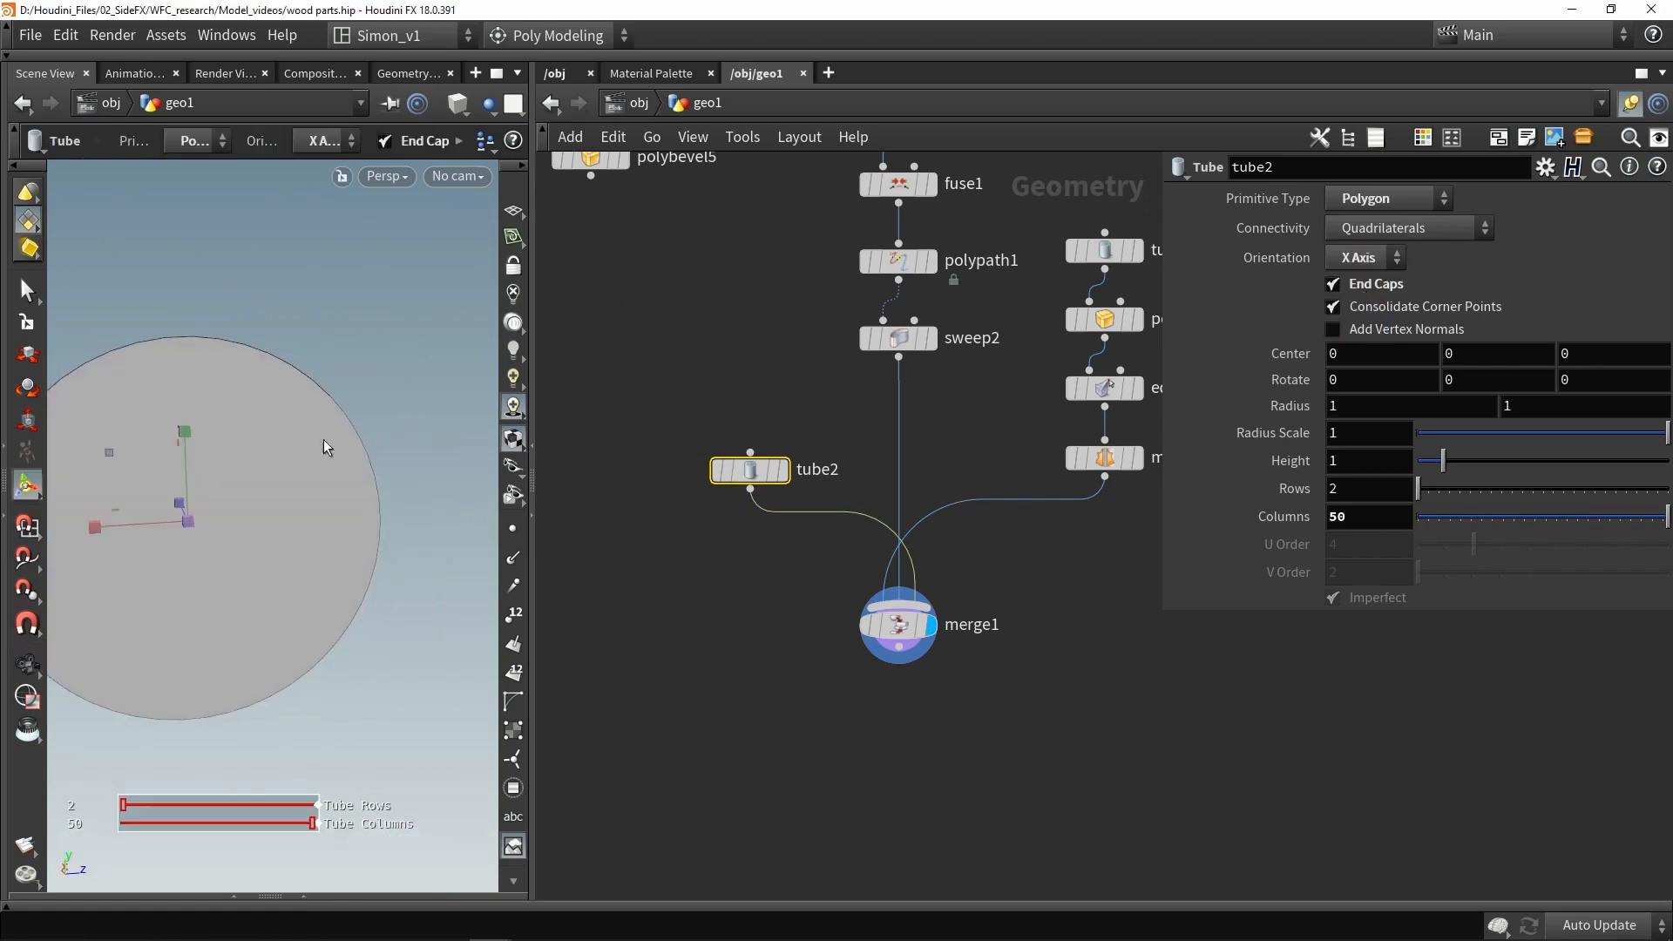
{"action": "left_click_drag", "start_coordinate": [107, 449], "coordinate": [317, 404]}
- Scale and position the tube into a thin rod spanning the two caps, radius about 0.044 and length about 0.83
{"action": "scroll", "coordinate": [233, 439], "scroll_direction": "up", "scroll_amount": 4}
{"action": "key", "text": "Escape"}
{"action": "scroll", "coordinate": [228, 280], "scroll_direction": "up", "scroll_amount": 4}
{"action": "key", "text": "t"}
{"action": "scroll", "coordinate": [328, 387], "scroll_direction": "down", "scroll_amount": 2}
{"action": "scroll", "coordinate": [291, 422], "scroll_direction": "up", "scroll_amount": 2}
{"action": "scroll", "coordinate": [348, 415], "scroll_direction": "down", "scroll_amount": 3}
{"action": "key", "text": "t"}
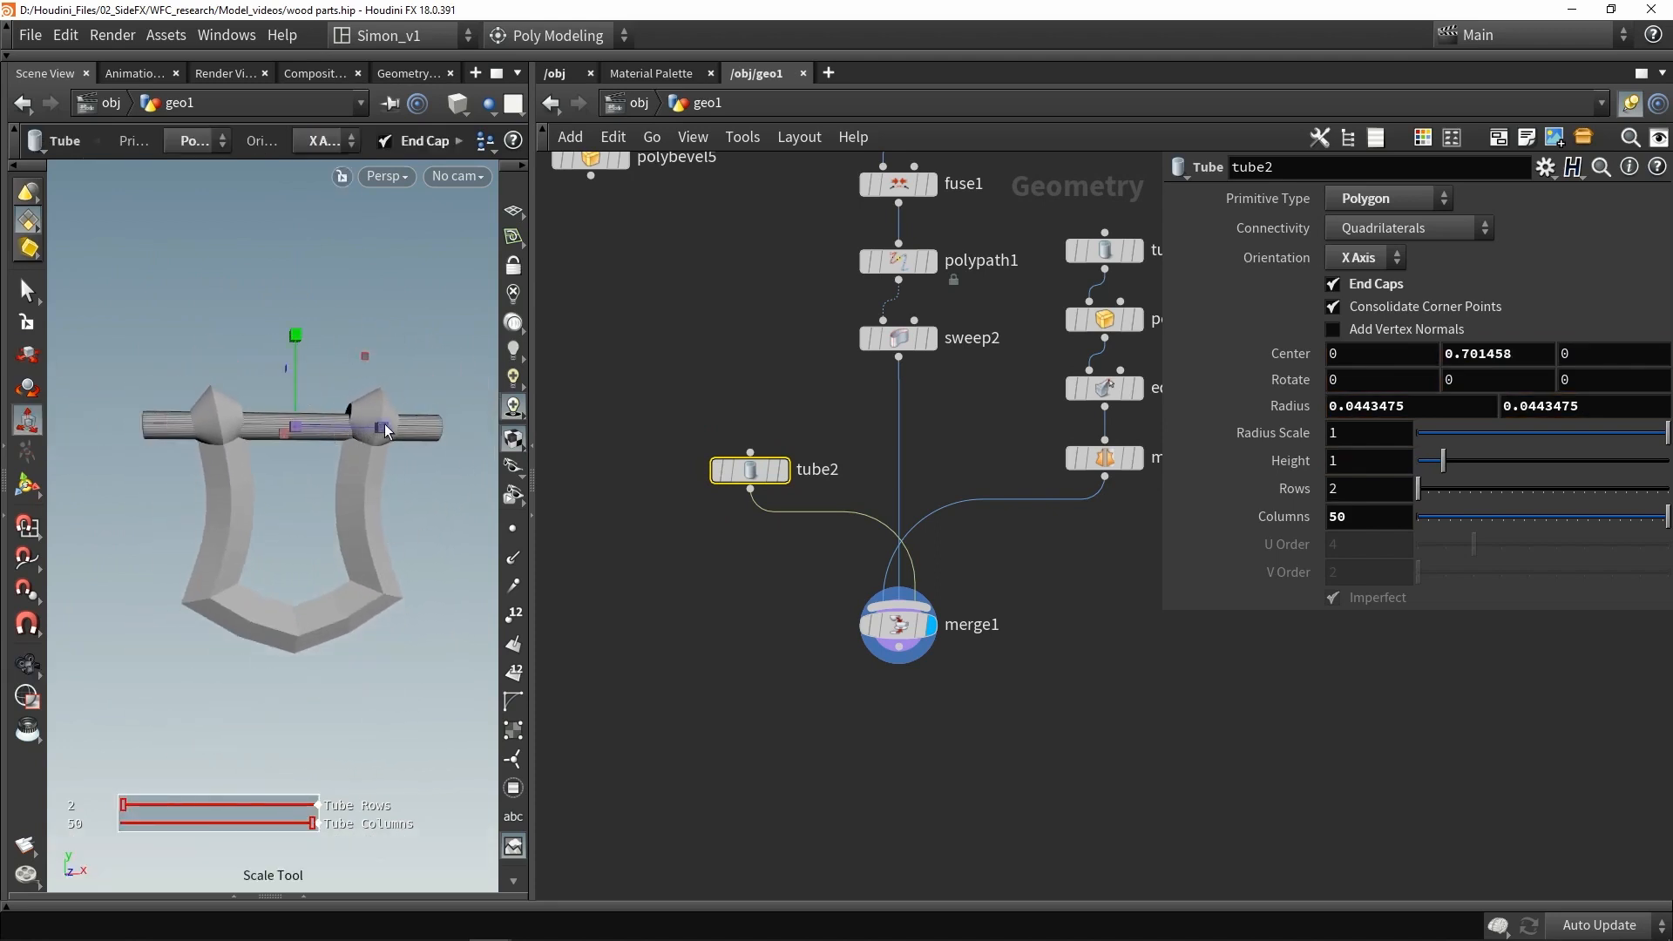
{"action": "left_click_drag", "start_coordinate": [386, 430], "coordinate": [328, 428]}
{"action": "scroll", "coordinate": [328, 427], "scroll_direction": "up", "scroll_amount": 3}
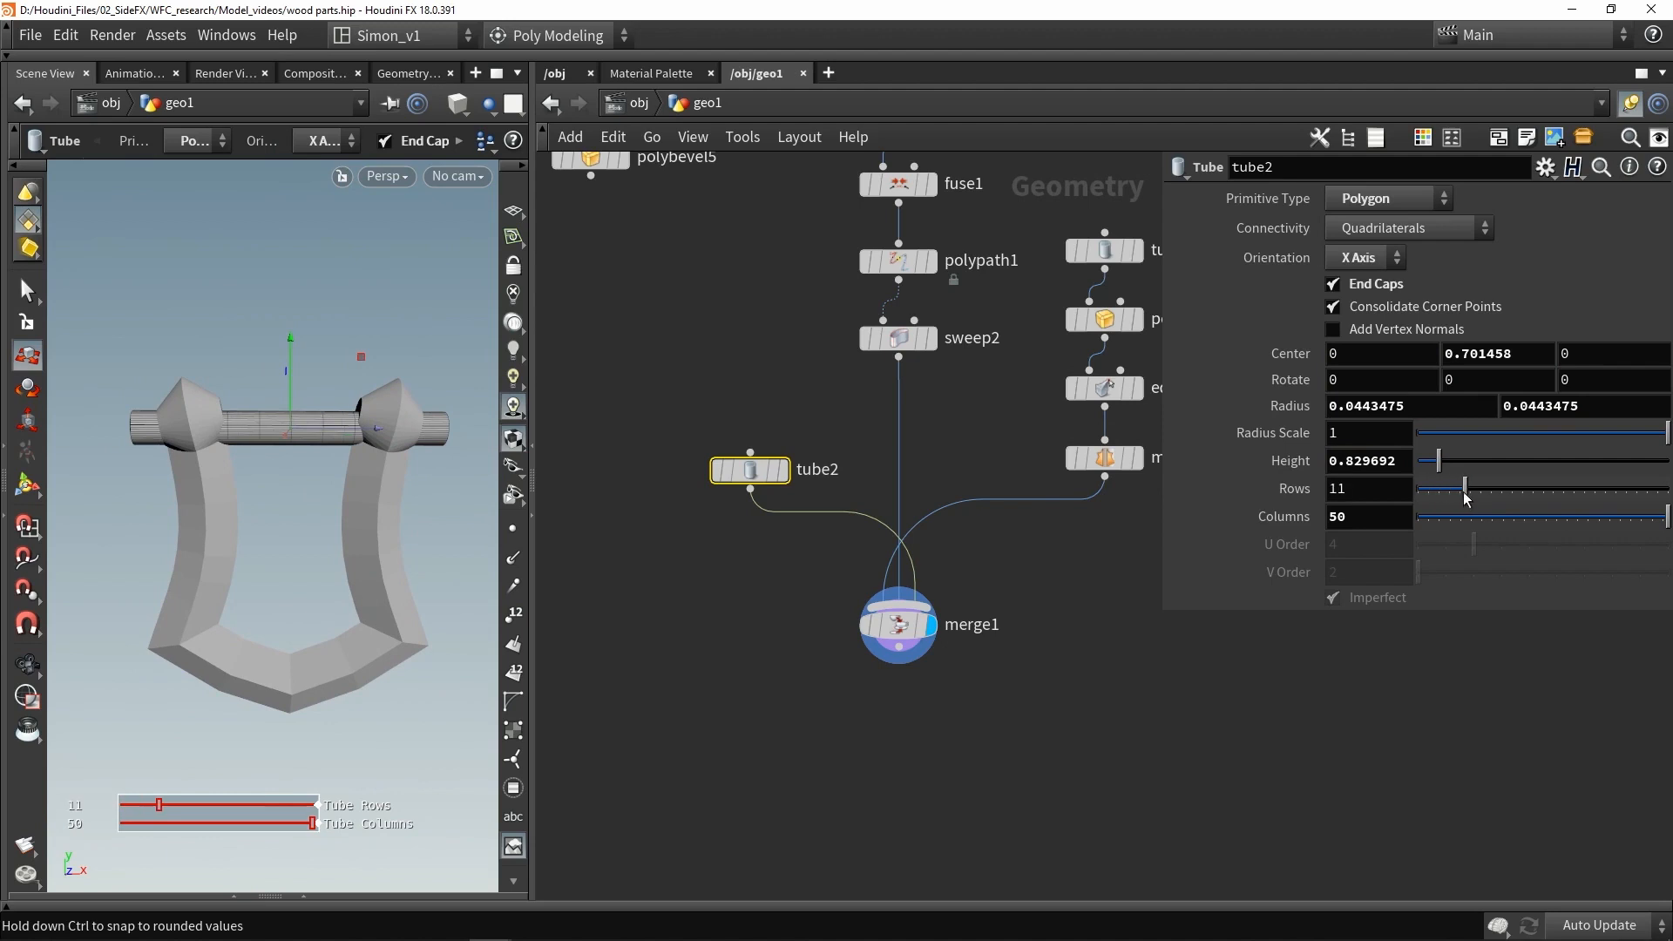
- Set the rod's rows to 11
{"action": "left_click_drag", "start_coordinate": [302, 413], "coordinate": [296, 429], "text": "alt"}
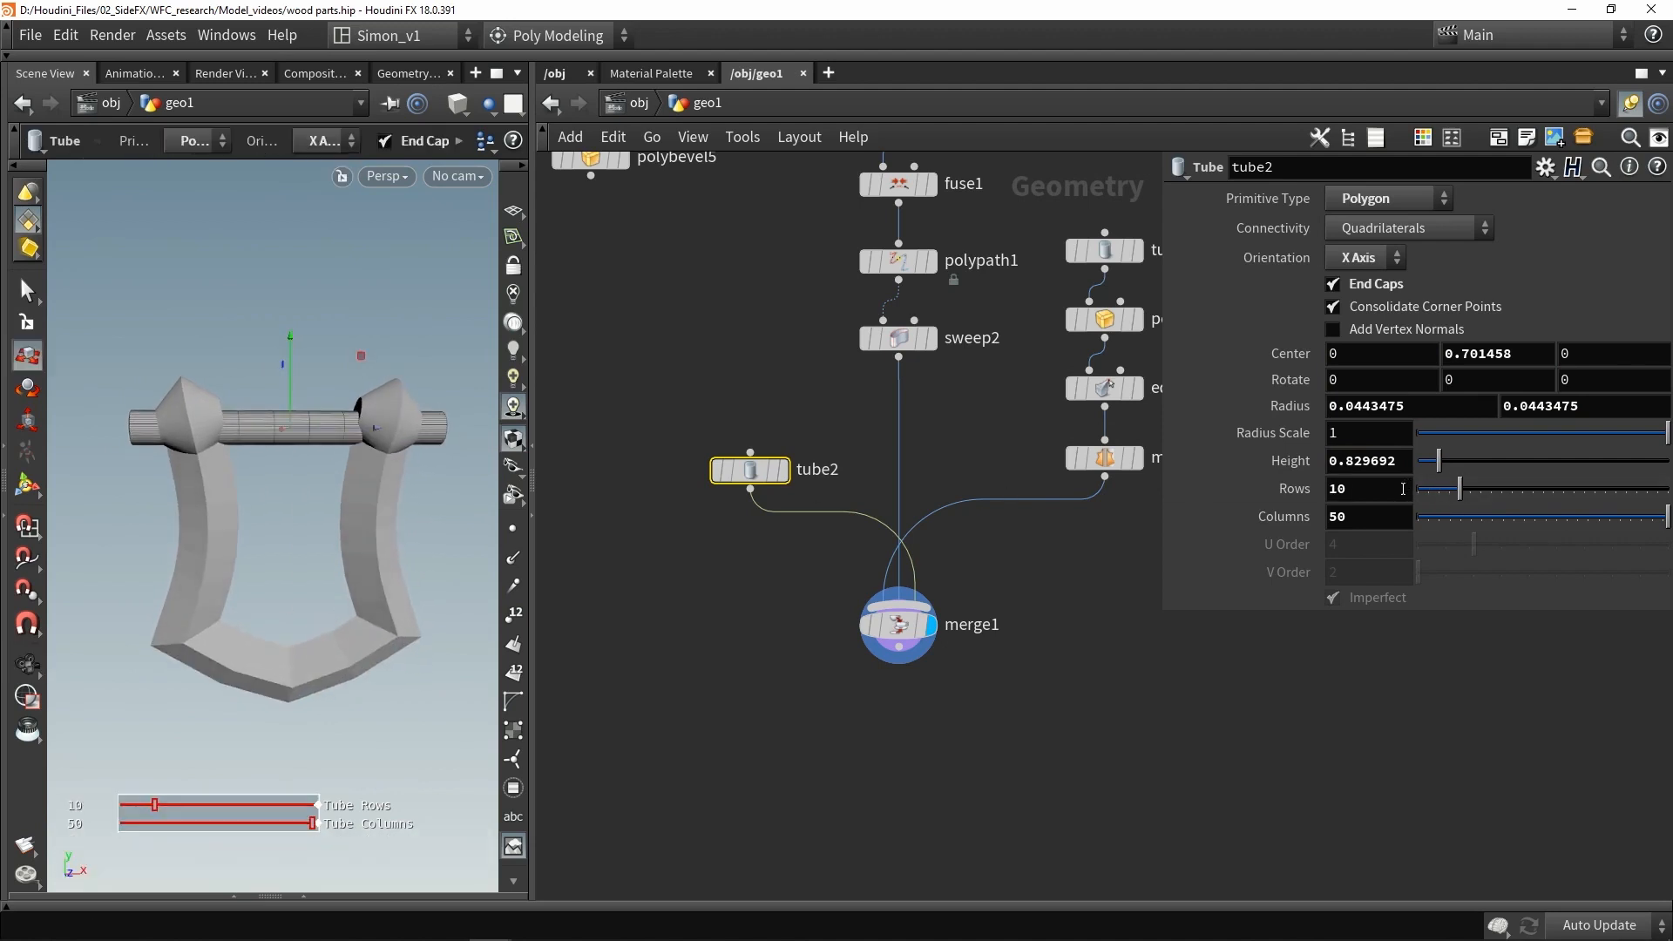
{"action": "type", "text": "1"}
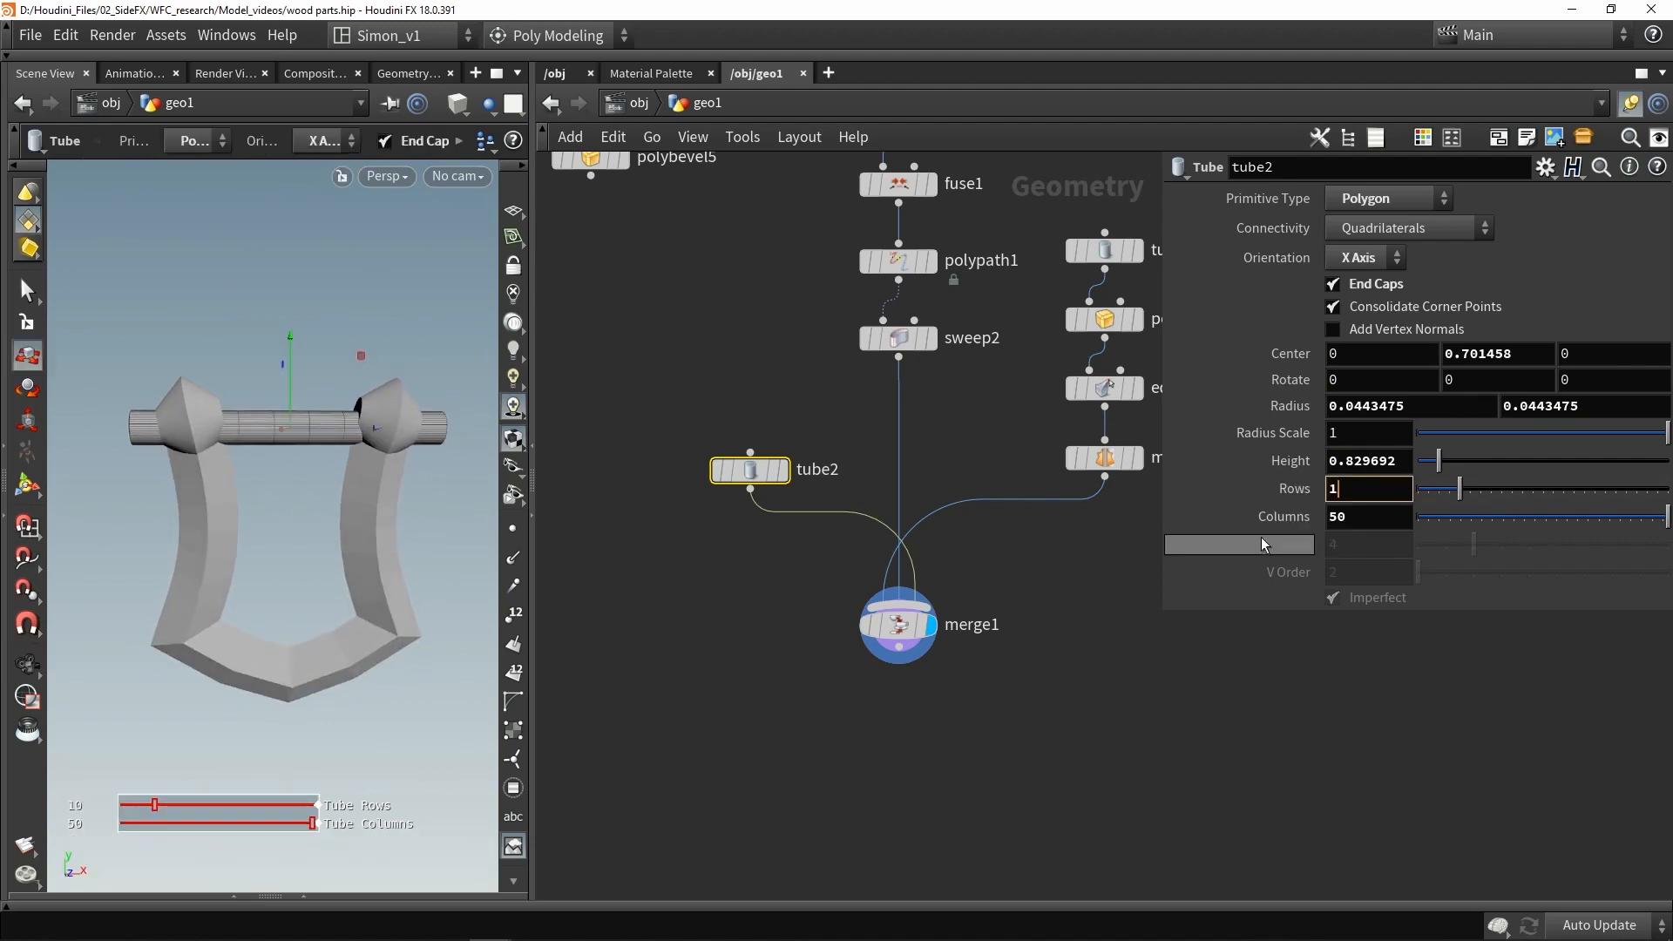
{"action": "type", "text": "1"}
{"action": "key", "text": "Return"}
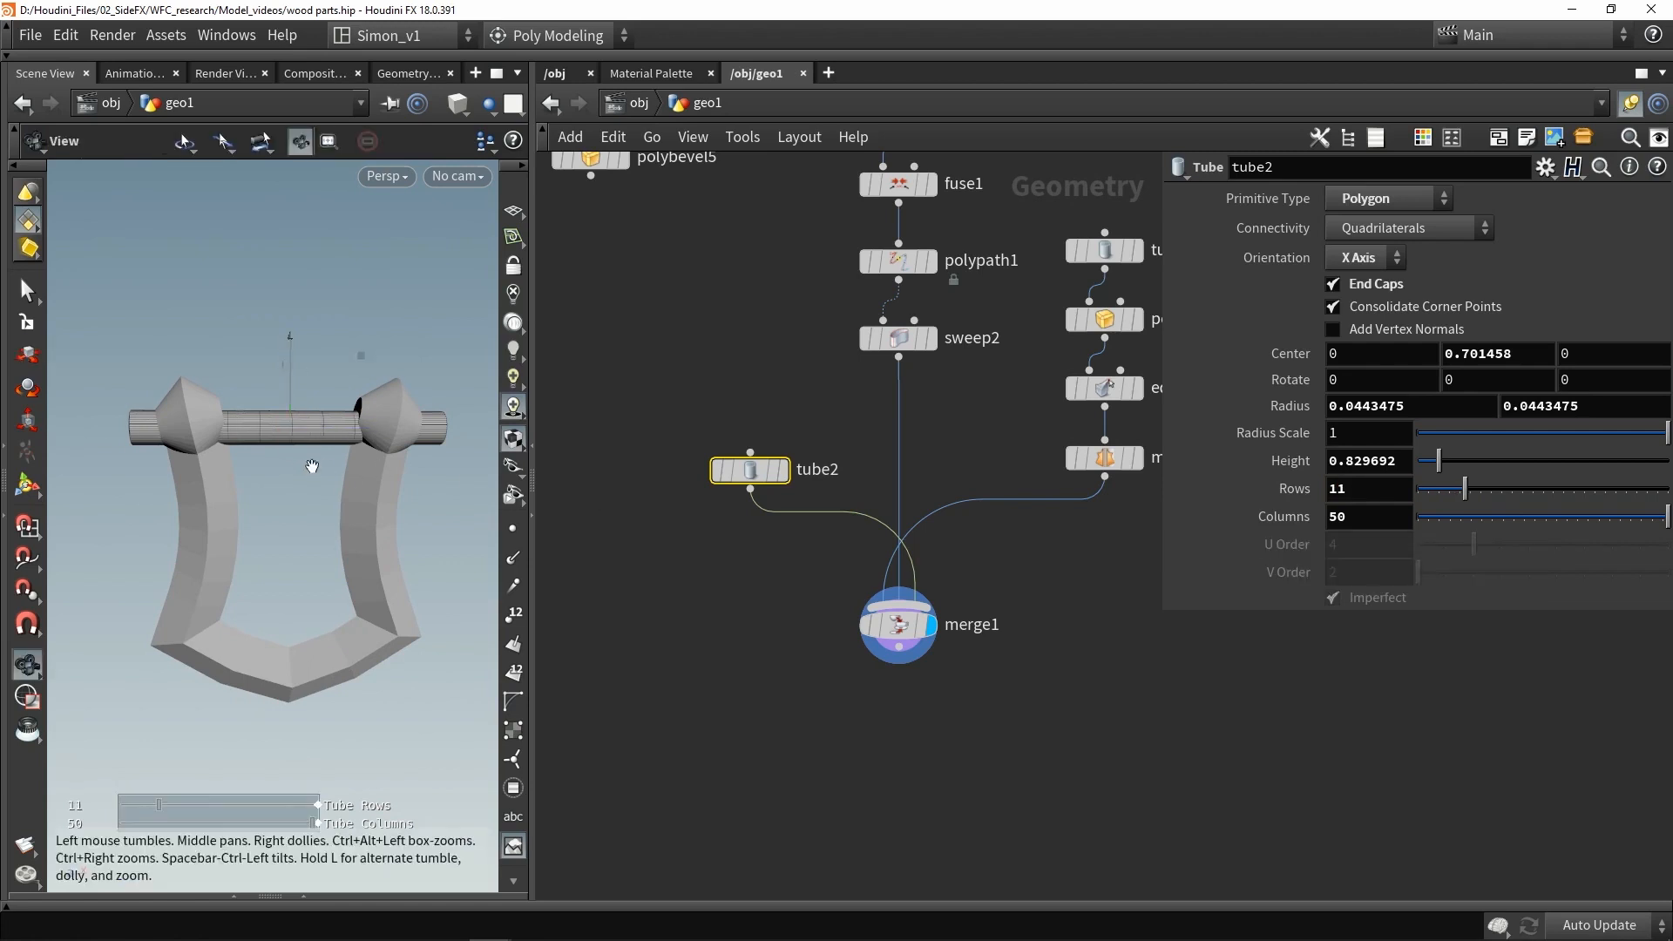
- Arch the rod upward by lifting its middle points with a soft-radius Edit node
{"action": "left_click_drag", "start_coordinate": [312, 462], "coordinate": [287, 450], "text": "alt"}
{"action": "scroll", "coordinate": [287, 450], "scroll_direction": "up", "scroll_amount": 4}
{"action": "key", "text": "2"}
{"action": "left_click_drag", "start_coordinate": [325, 512], "coordinate": [296, 321]}
{"action": "key", "text": "t"}
{"action": "scroll", "coordinate": [297, 320], "scroll_direction": "up", "scroll_amount": 10}
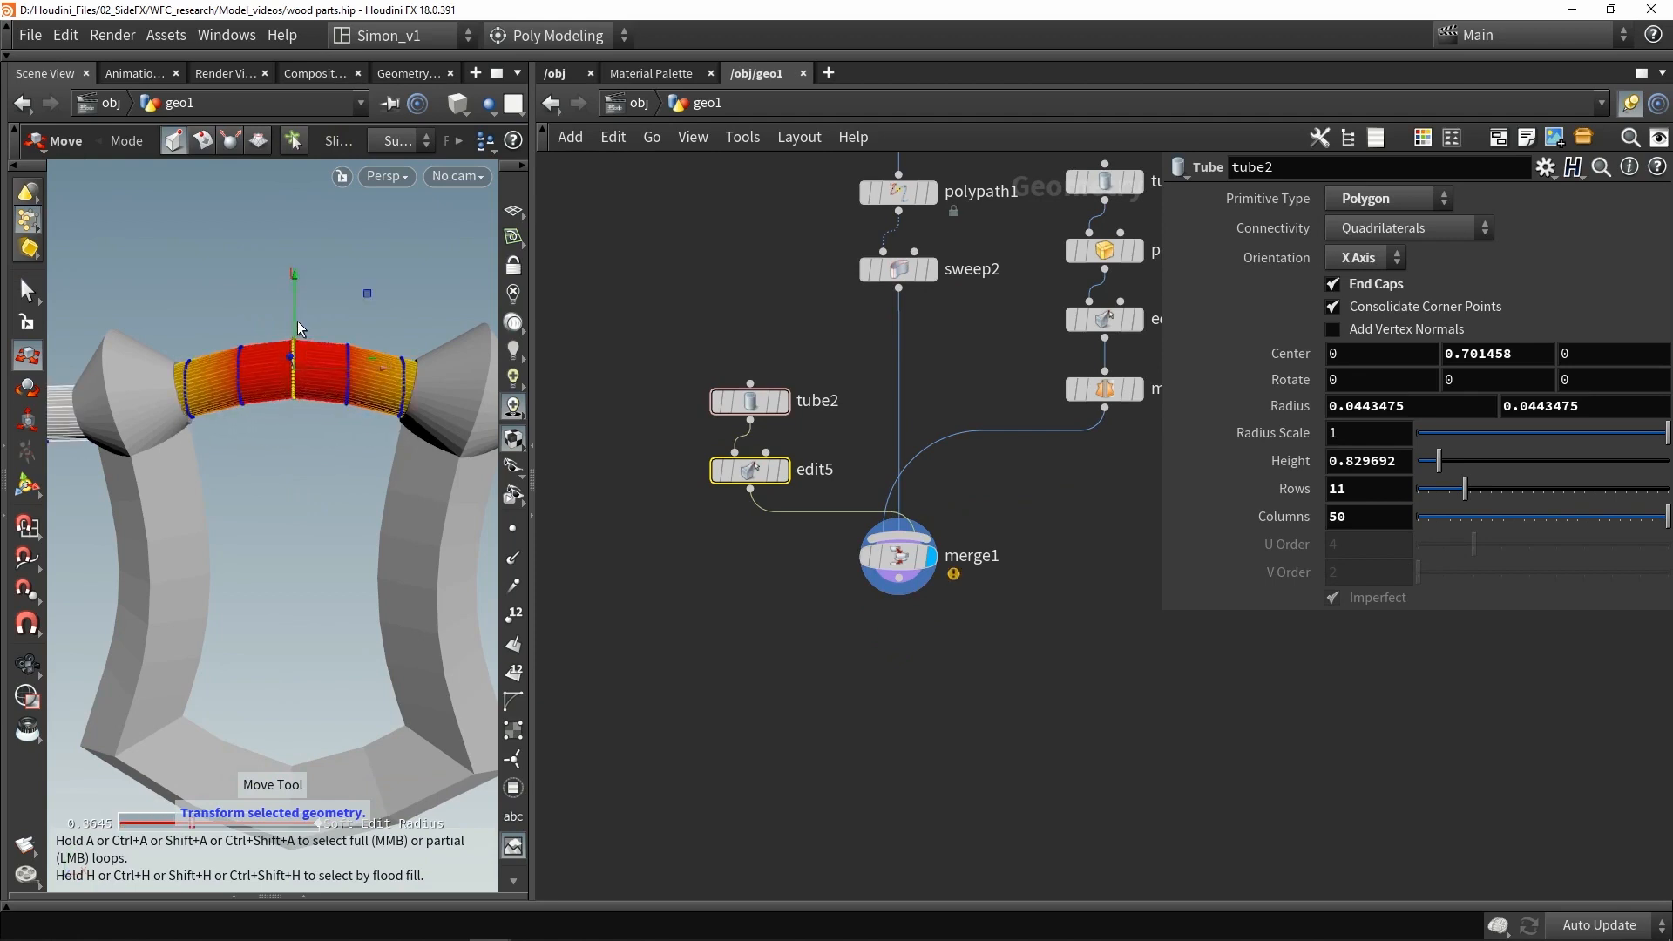
{"action": "scroll", "coordinate": [392, 436], "scroll_direction": "down", "scroll_amount": 2, "text": "alt"}
{"action": "left_click_drag", "start_coordinate": [391, 438], "coordinate": [397, 435], "text": "alt"}
{"action": "scroll", "coordinate": [397, 435], "scroll_direction": "down", "scroll_amount": 2, "text": "alt"}
{"action": "middle_click_drag", "start_coordinate": [398, 435], "coordinate": [367, 427], "text": "alt"}
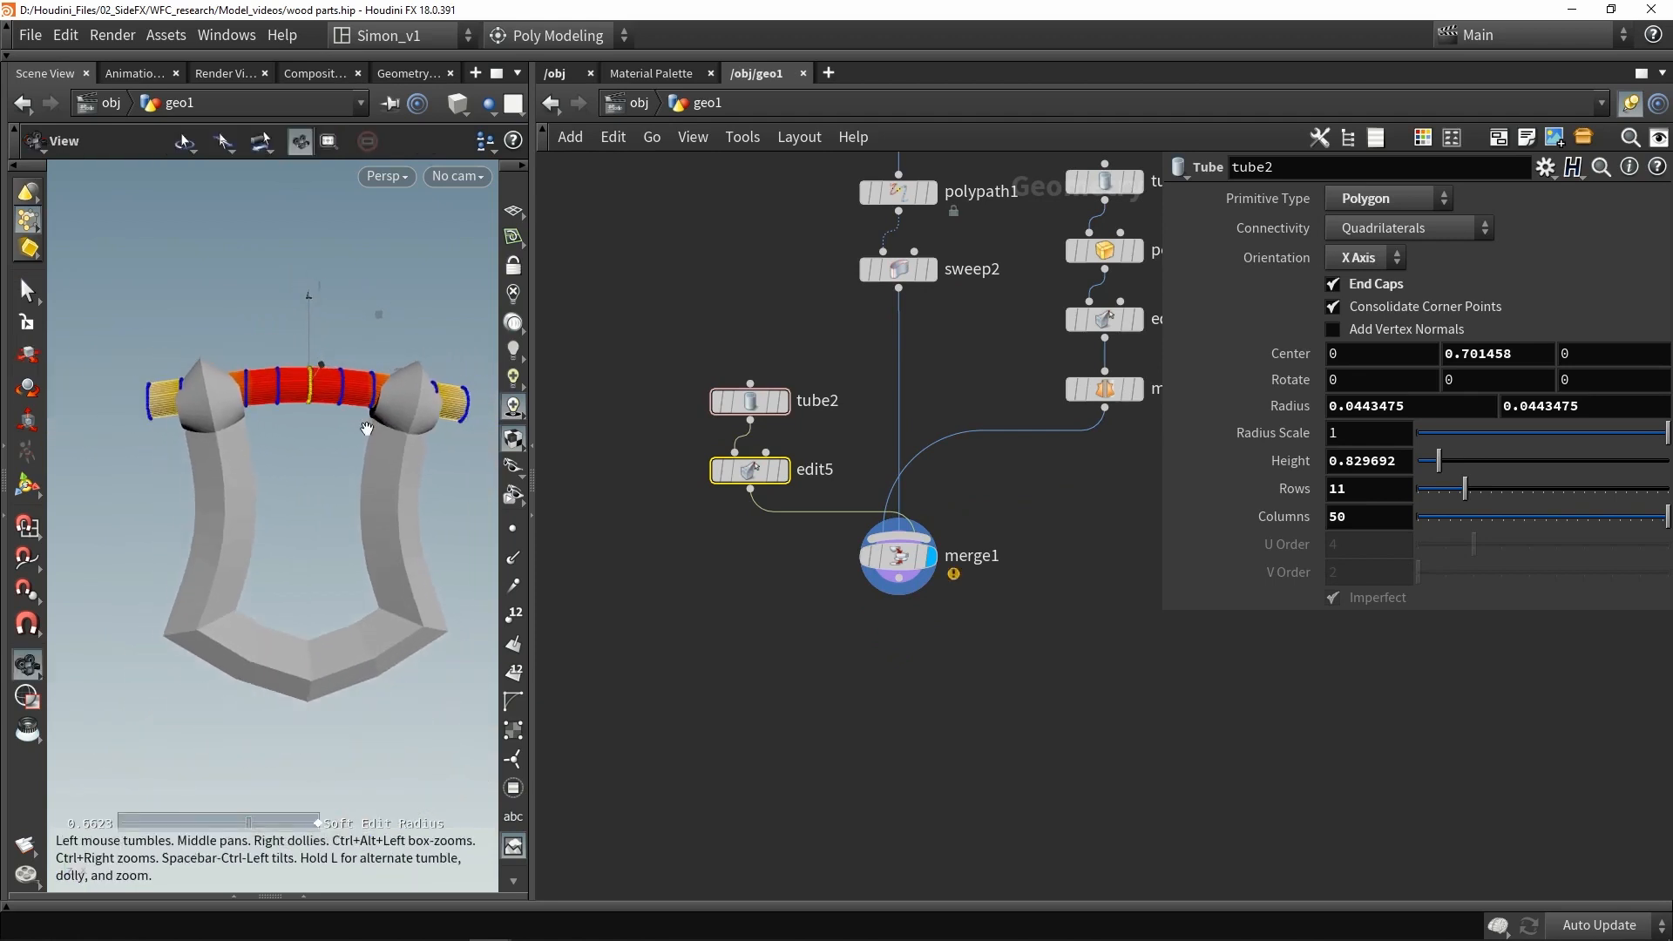
{"action": "left_click_drag", "start_coordinate": [365, 430], "coordinate": [359, 421], "text": "alt"}
{"action": "left_click_drag", "start_coordinate": [311, 478], "coordinate": [321, 470], "text": "alt"}
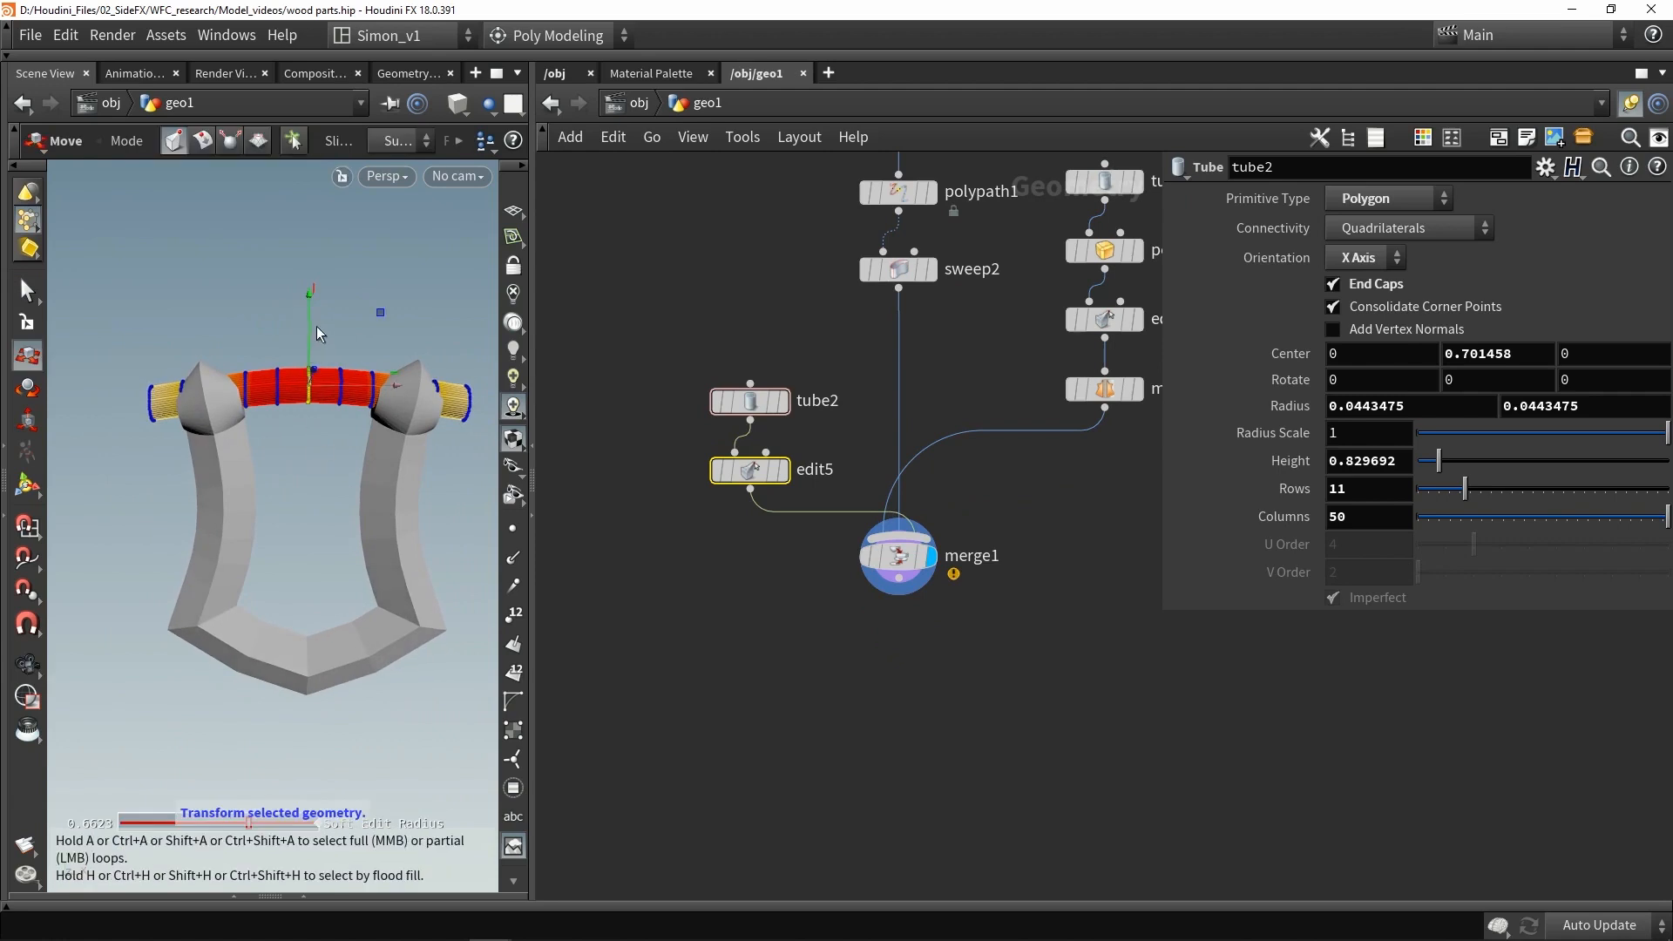
{"action": "left_click_drag", "start_coordinate": [310, 326], "coordinate": [305, 291]}
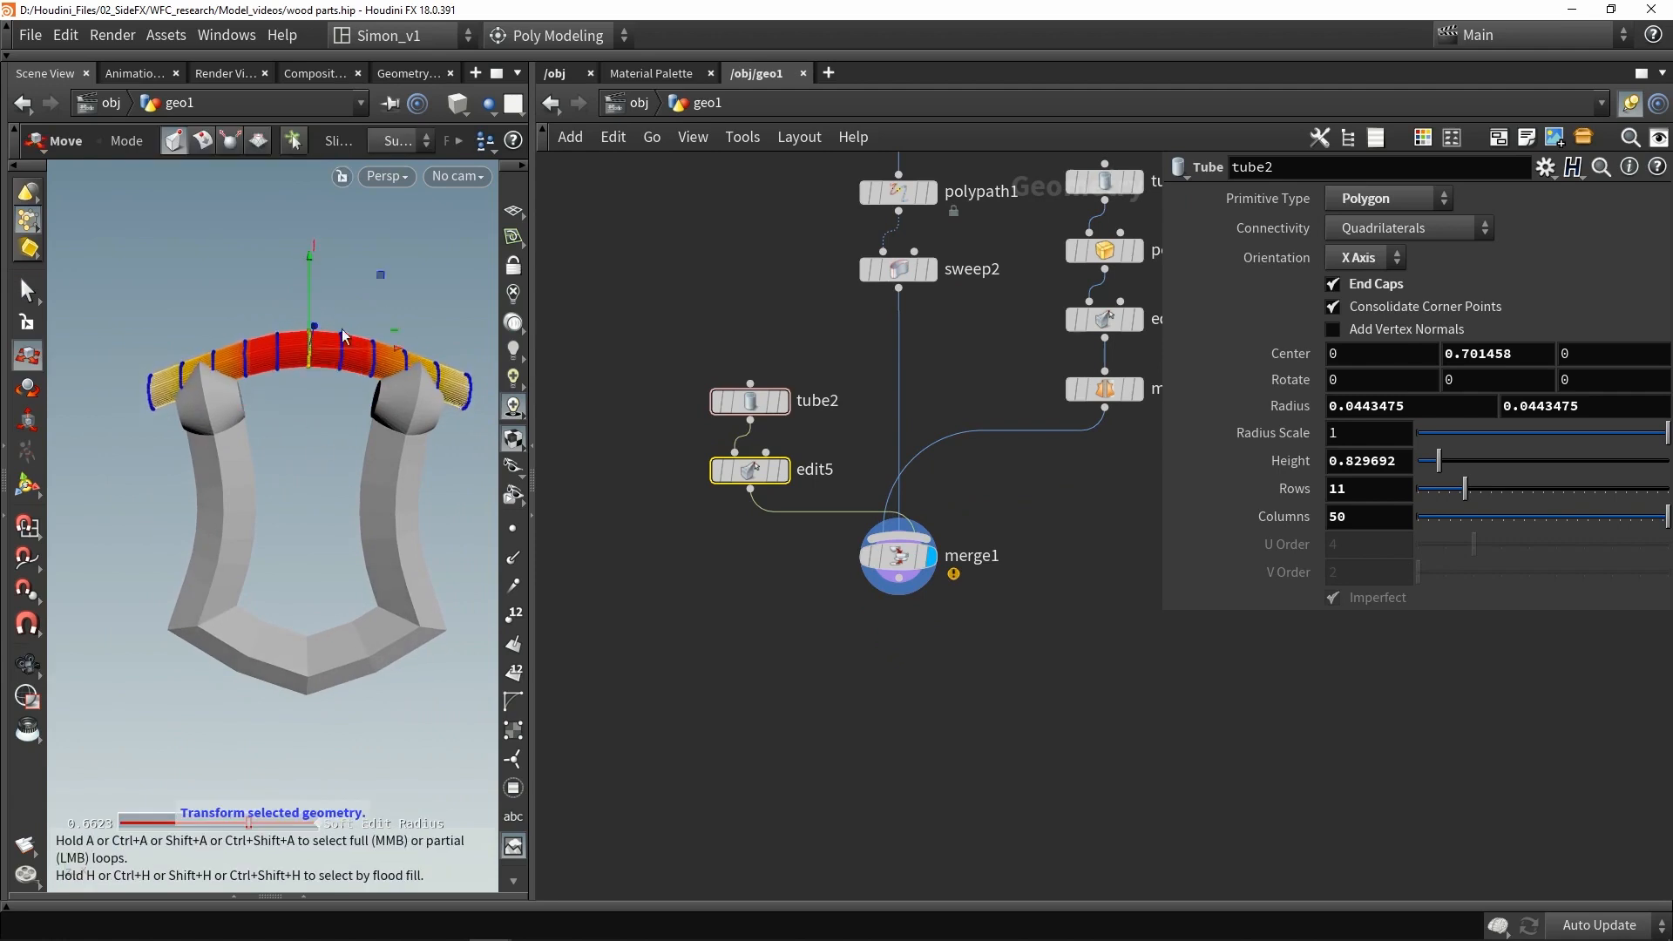
{"action": "left_click_drag", "start_coordinate": [406, 423], "coordinate": [417, 429], "text": "alt"}
{"action": "scroll", "coordinate": [416, 429], "scroll_direction": "down", "scroll_amount": 2, "text": "alt"}
{"action": "left_click", "coordinate": [406, 399]}
{"action": "left_click_drag", "start_coordinate": [139, 299], "coordinate": [461, 469]}
{"action": "left_click_drag", "start_coordinate": [307, 294], "coordinate": [288, 350]}
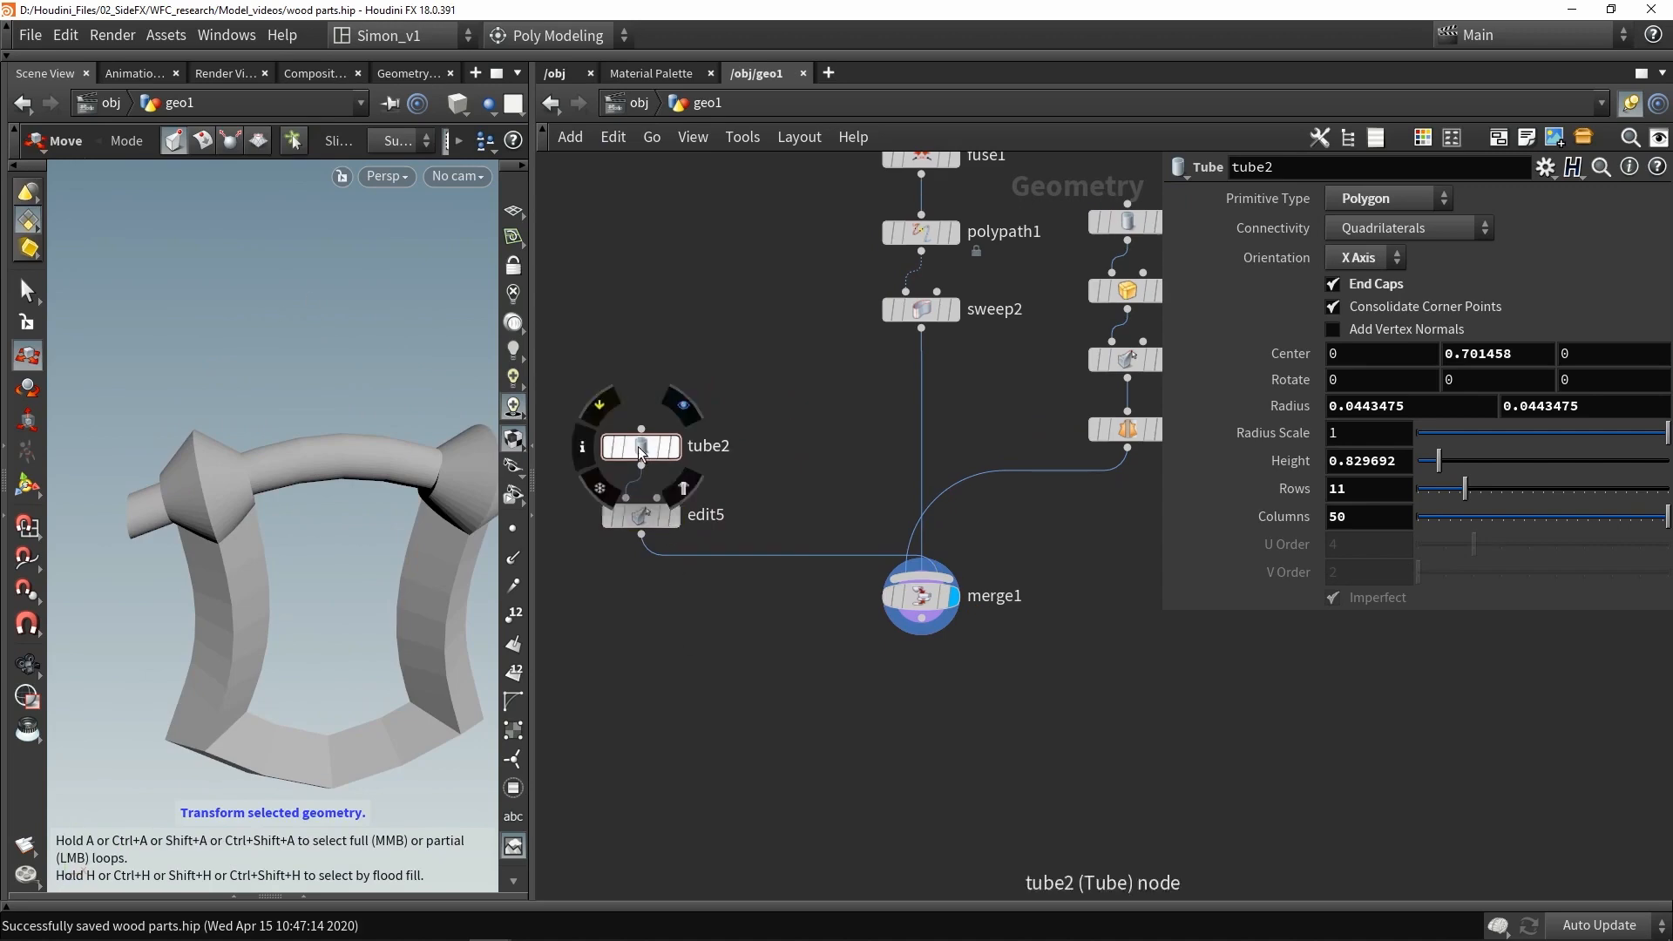
- Duplicate the tube node and make the copy shorter and thicker, radius about 0.057 and height about 0.37
{"action": "left_click_drag", "start_coordinate": [640, 451], "coordinate": [819, 447], "text": "alt"}
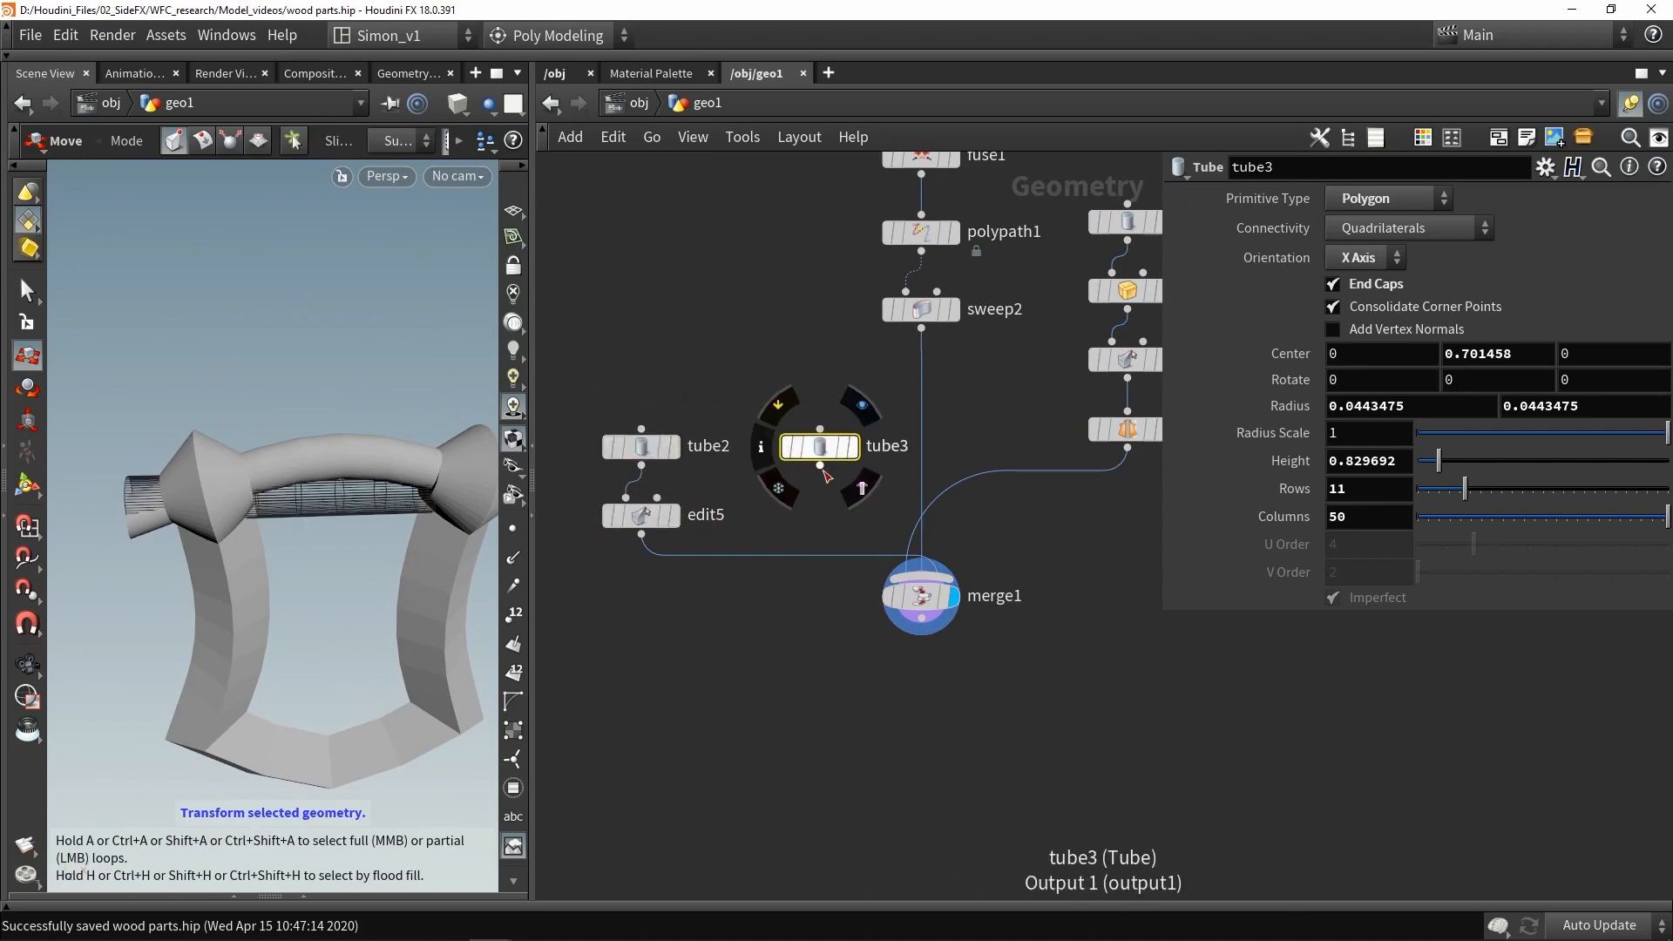
{"action": "left_click_drag", "start_coordinate": [341, 471], "coordinate": [371, 466], "text": "alt"}
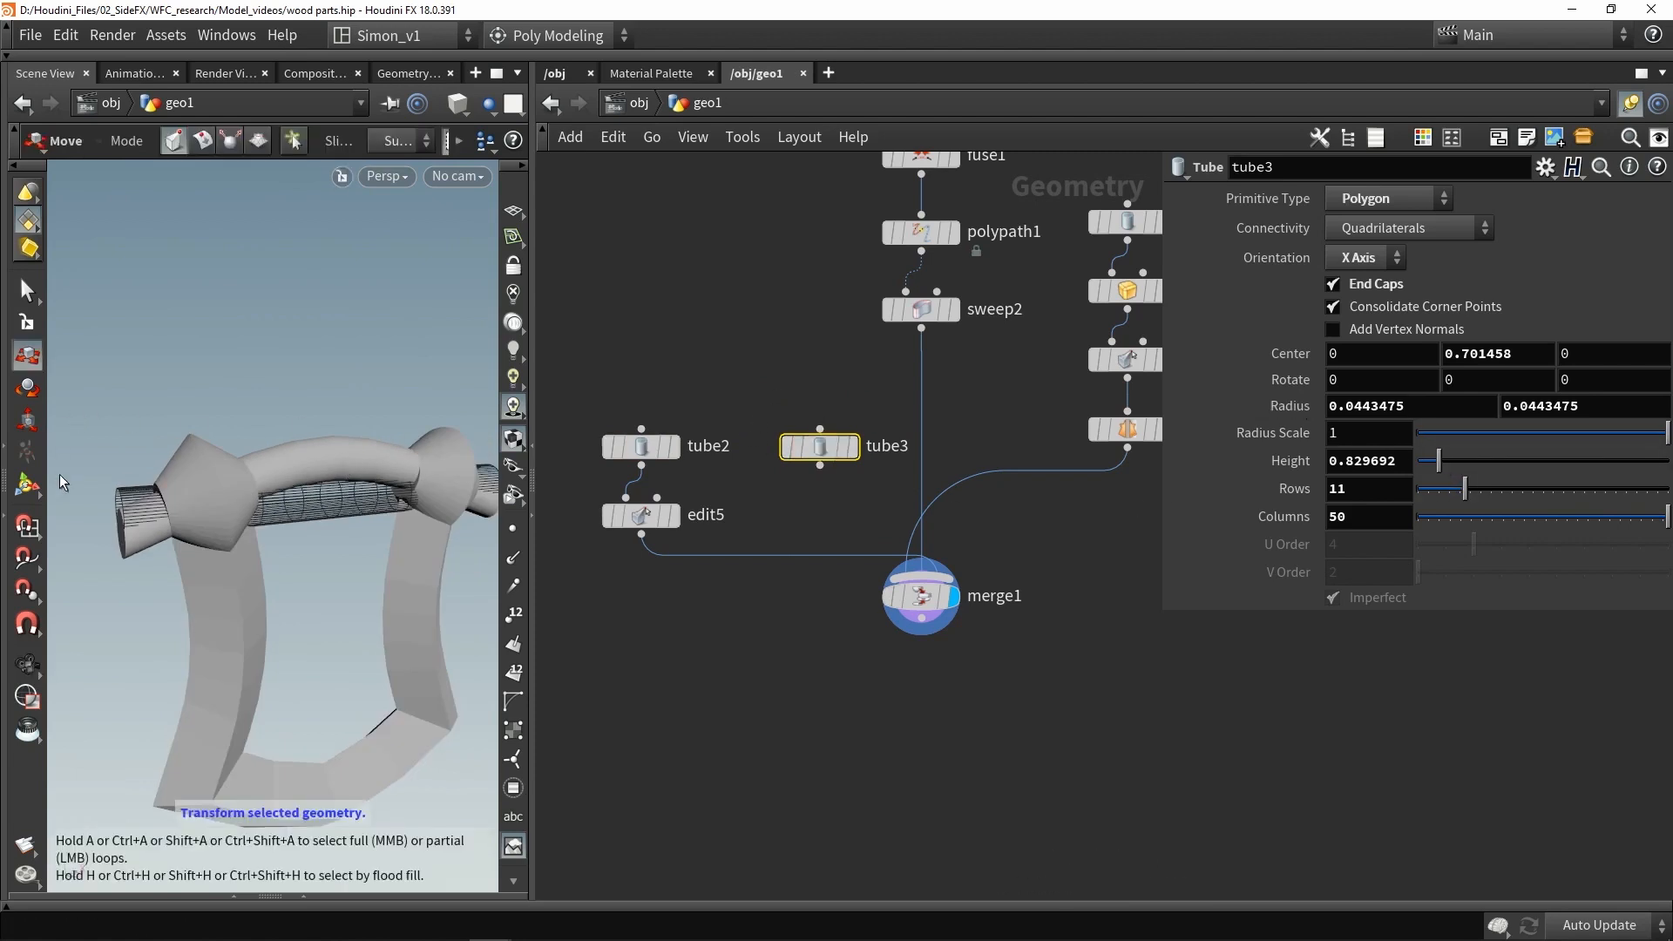
{"action": "key", "text": "Return"}
{"action": "left_click_drag", "start_coordinate": [152, 478], "coordinate": [265, 474], "text": "alt"}
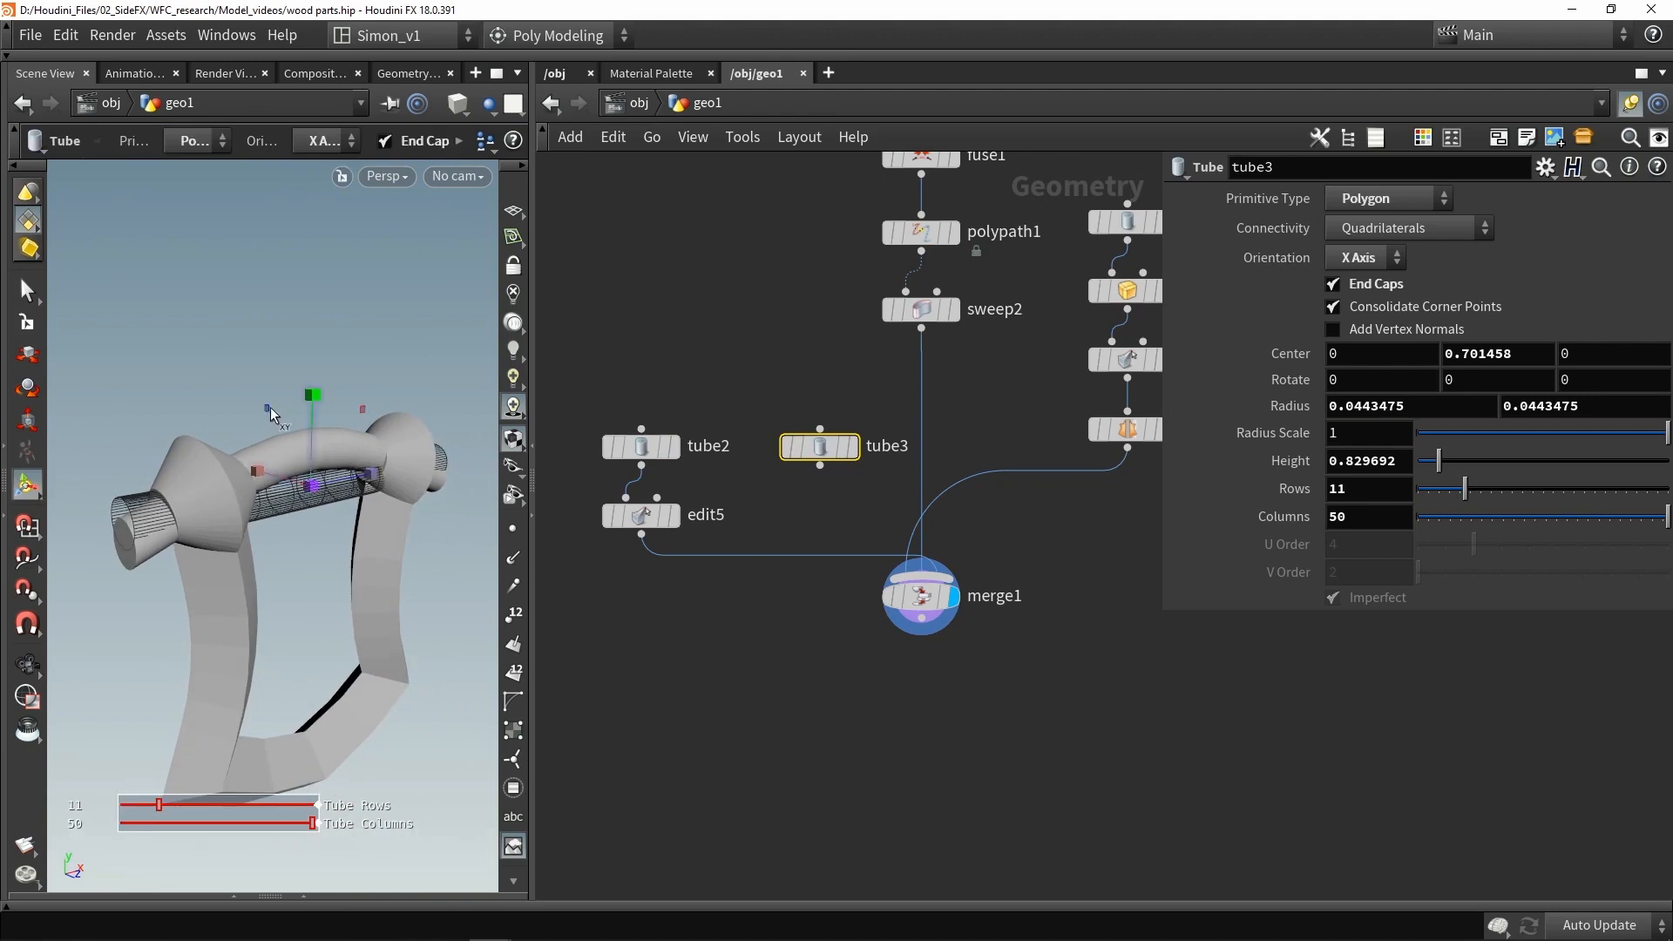
{"action": "left_click_drag", "start_coordinate": [270, 406], "coordinate": [259, 388]}
{"action": "left_click_drag", "start_coordinate": [379, 473], "coordinate": [343, 475]}
{"action": "left_click_drag", "start_coordinate": [342, 475], "coordinate": [314, 396], "text": "alt"}
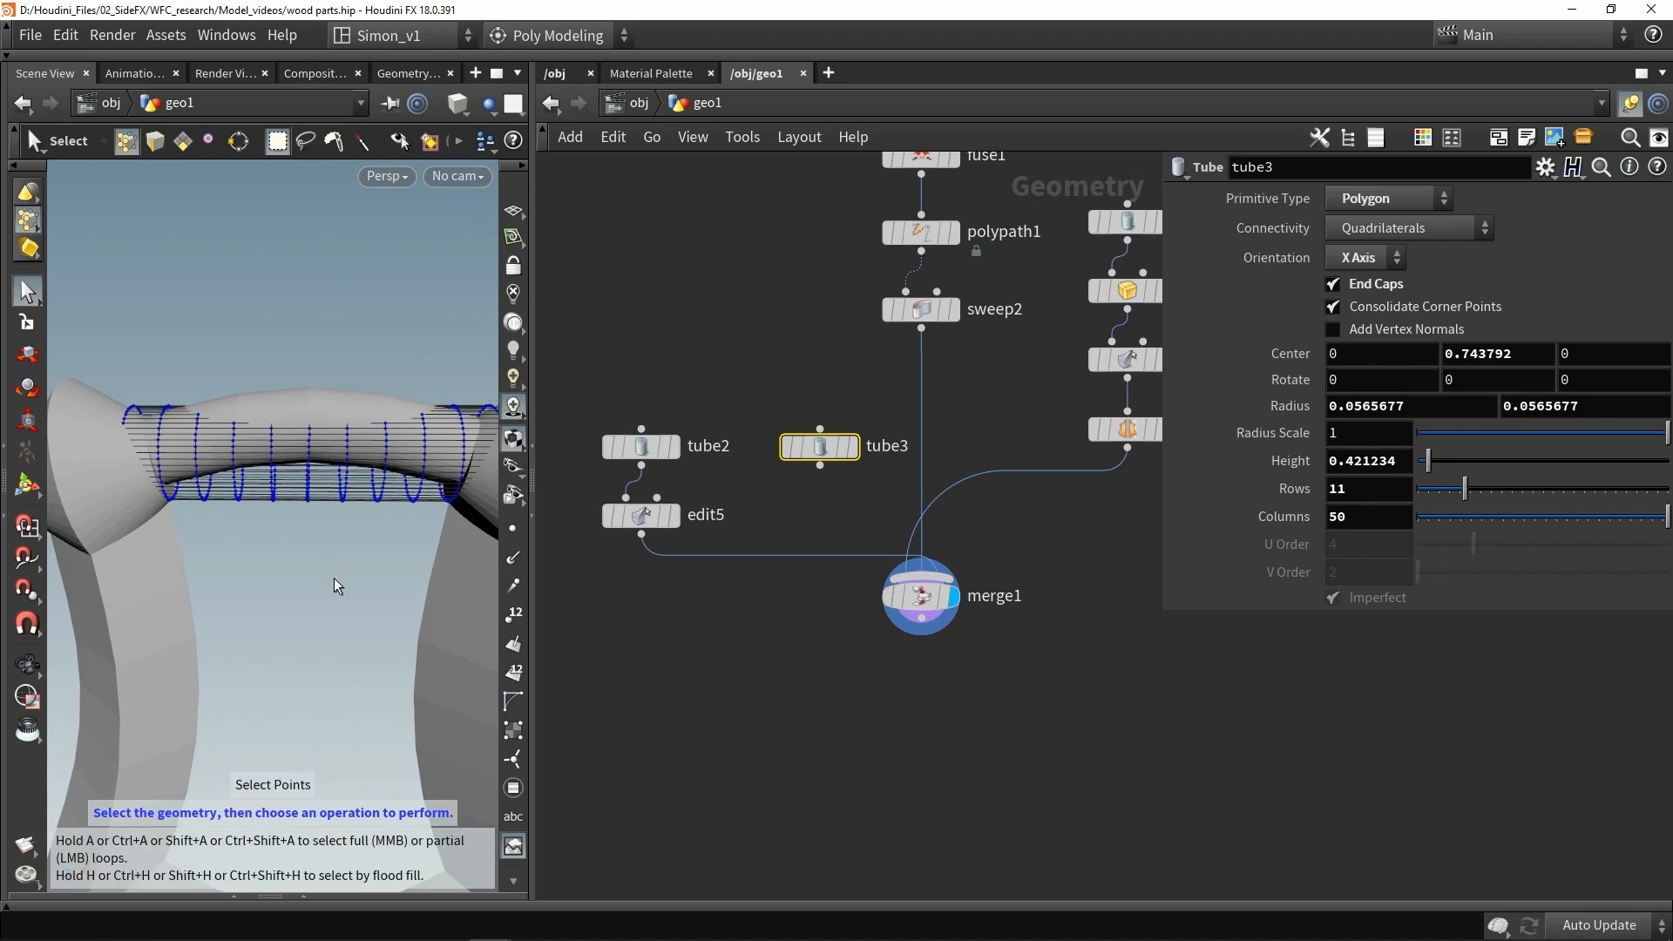
{"action": "left_click_drag", "start_coordinate": [338, 586], "coordinate": [319, 541]}
{"action": "left_click_drag", "start_coordinate": [275, 342], "coordinate": [276, 327]}
- Add an Edit node after the short tube and connect it to the merge
{"action": "key", "text": "t"}
{"action": "mouse_move", "coordinate": [309, 394]}
{"action": "left_mouse_down"}
{"action": "mouse_move", "coordinate": [305, 372]}
{"action": "mouse_move", "coordinate": [306, 392]}
{"action": "left_mouse_up"}
{"action": "scroll", "coordinate": [305, 372], "scroll_direction": "up", "scroll_amount": 6}
{"action": "left_click", "coordinate": [820, 467]}
{"action": "left_click", "coordinate": [921, 523]}
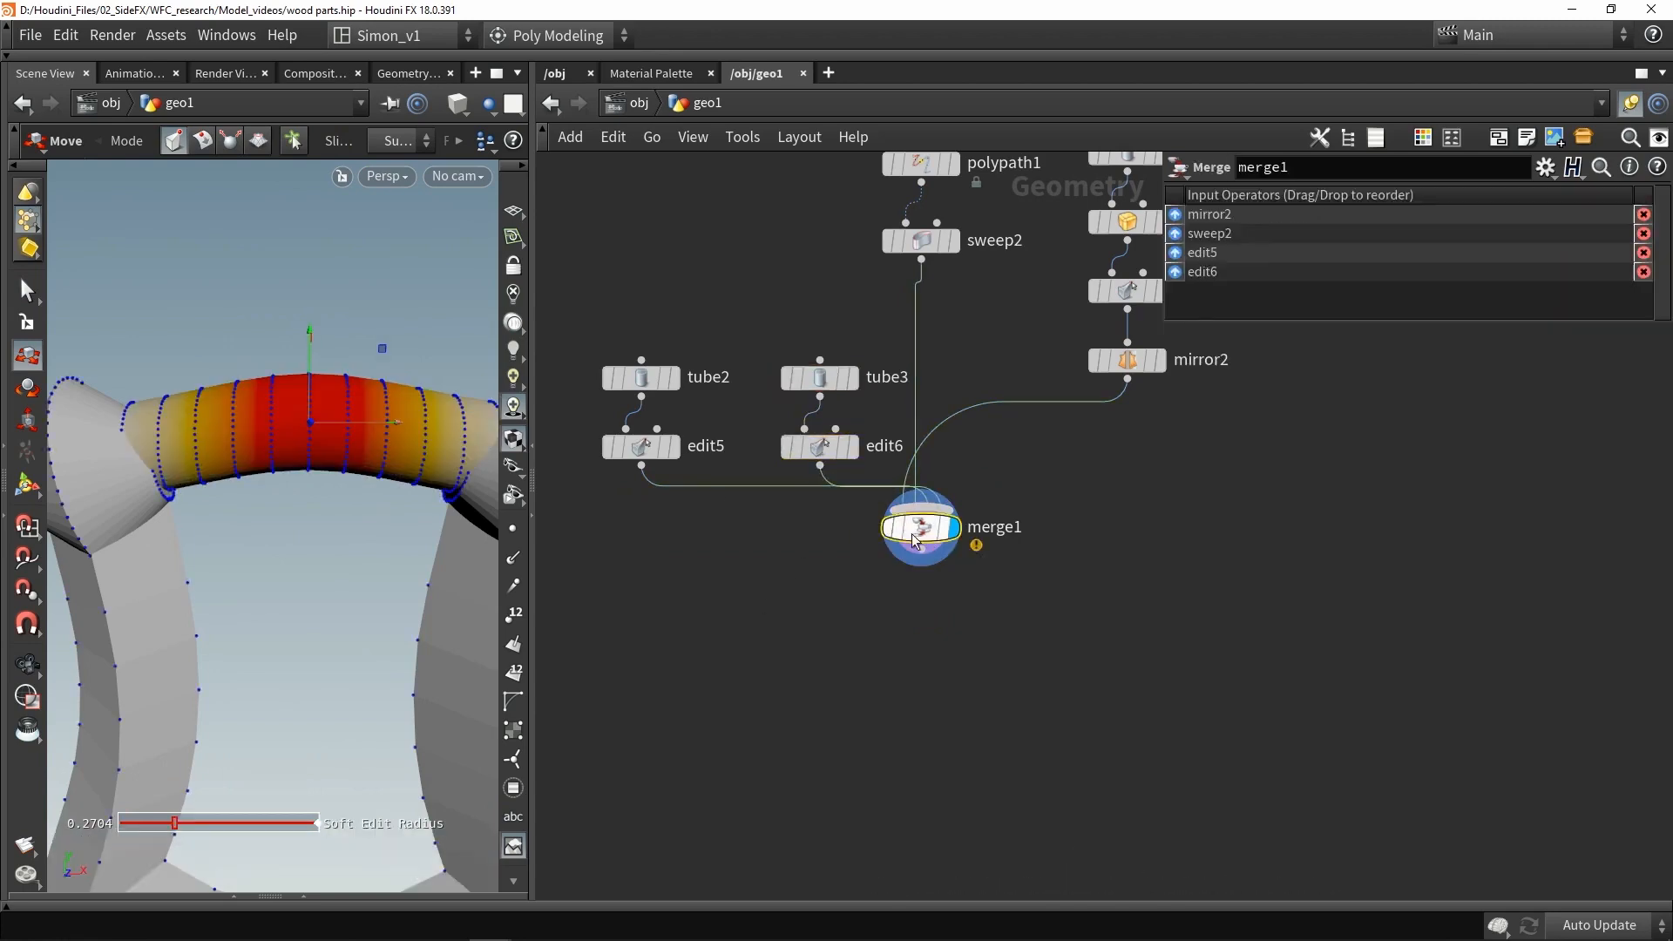
- Position the short tube on the rod and save the scene
{"action": "scroll", "coordinate": [207, 435], "scroll_direction": "down", "scroll_amount": 5, "text": "alt"}
{"action": "left_click_drag", "start_coordinate": [209, 431], "coordinate": [223, 392], "text": "alt"}
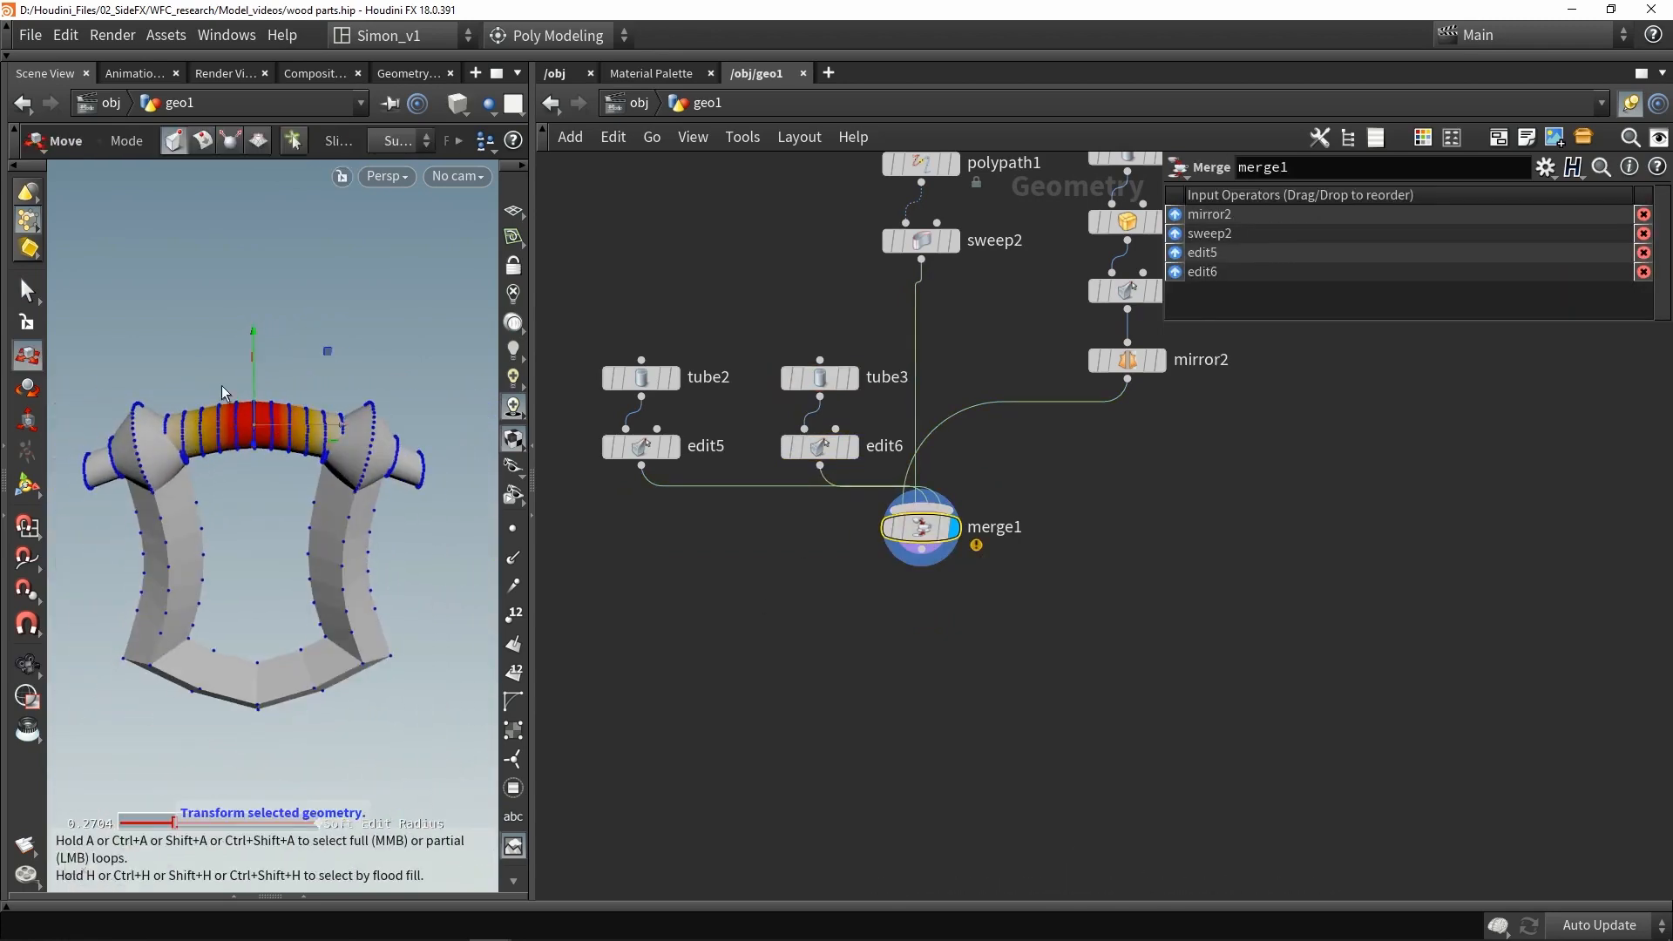
{"action": "left_click", "coordinate": [955, 532]}
{"action": "key", "text": "ctrl+s"}
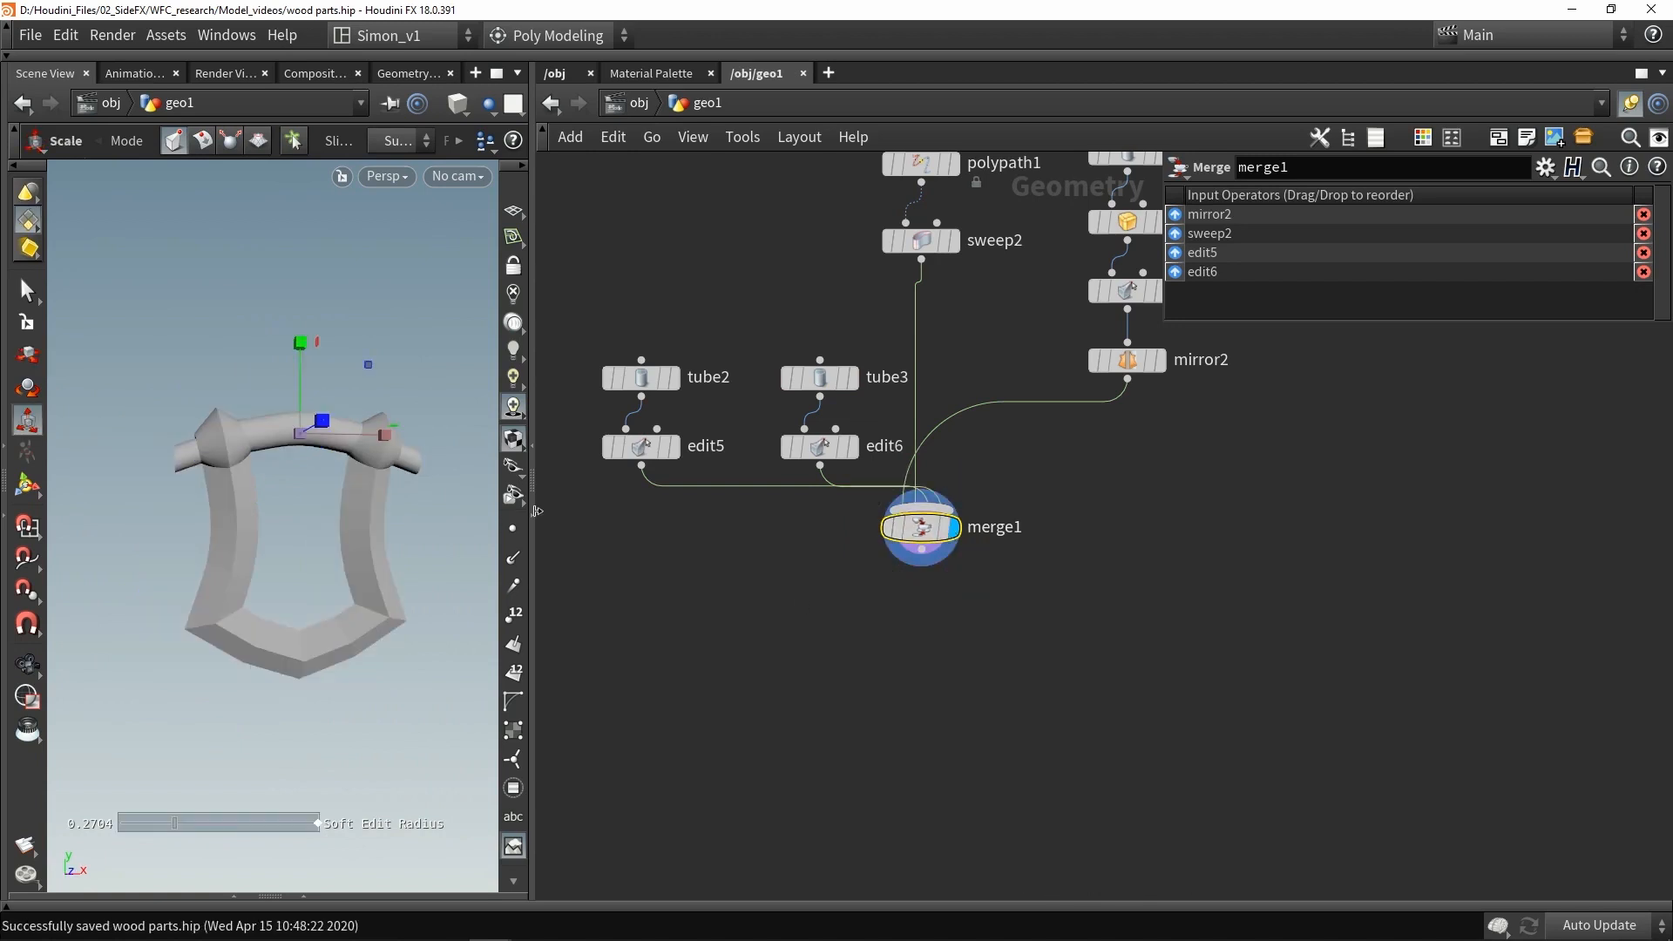
- Merge the cube's bevel, the ring's bevel and the frame-and-rod merge into a new Merge node
{"action": "key", "text": "e"}
{"action": "scroll", "coordinate": [931, 549], "scroll_direction": "down", "scroll_amount": 10}
{"action": "scroll", "coordinate": [1101, 572], "scroll_direction": "up", "scroll_amount": 3}
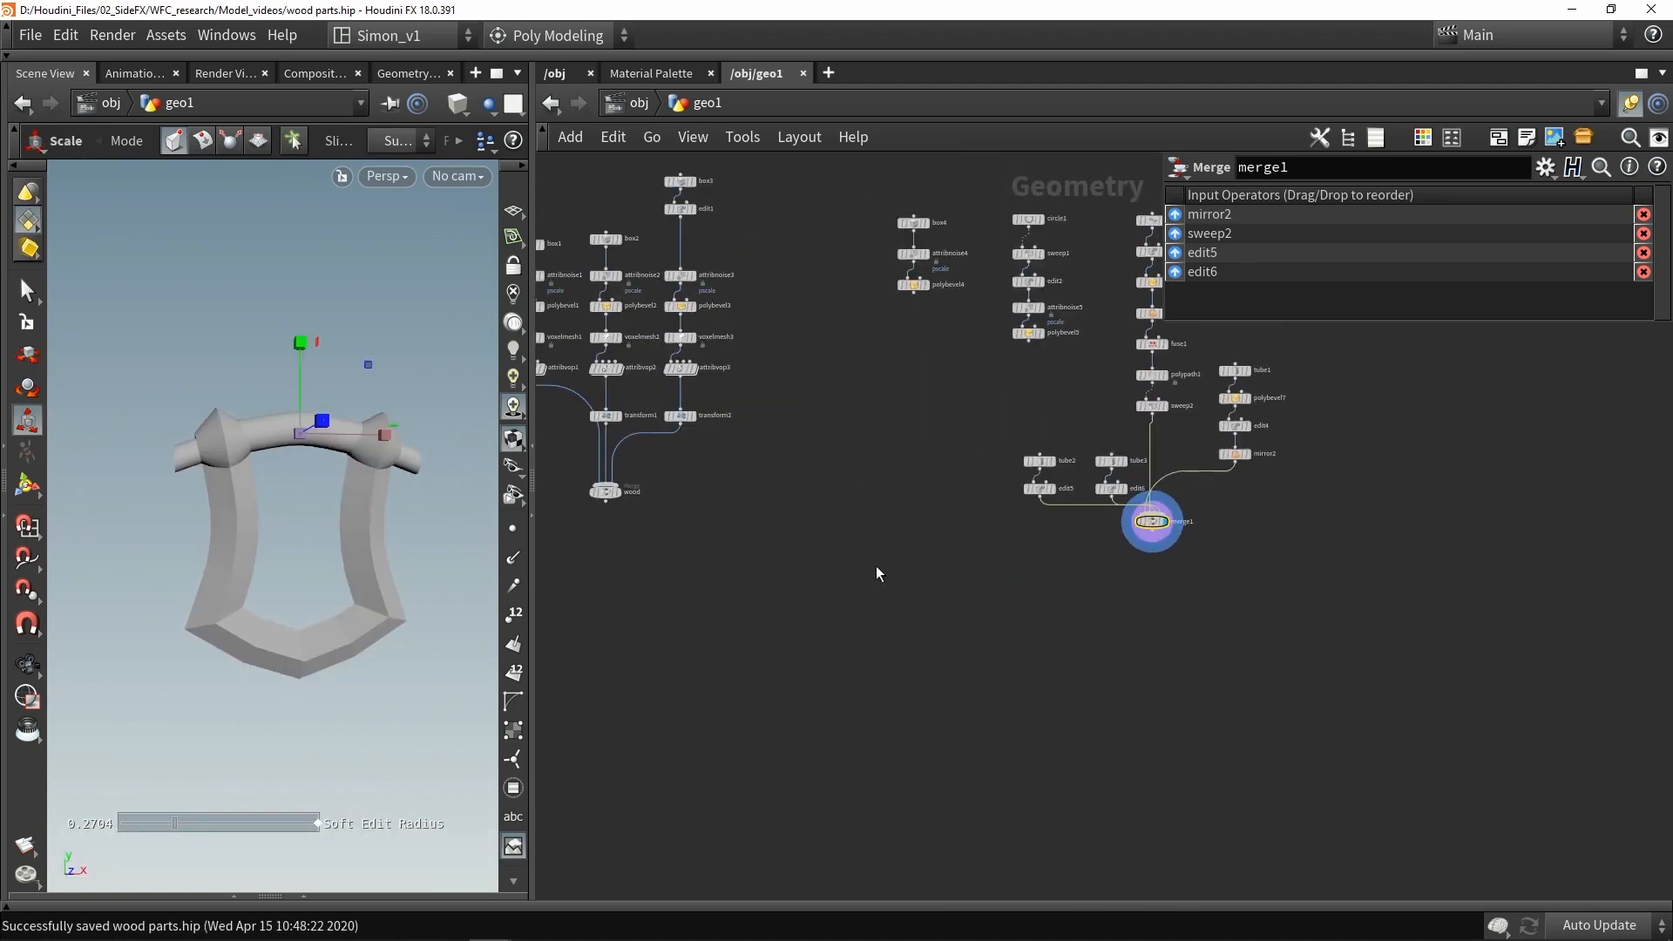
{"action": "left_click_drag", "start_coordinate": [600, 514], "coordinate": [603, 563]}
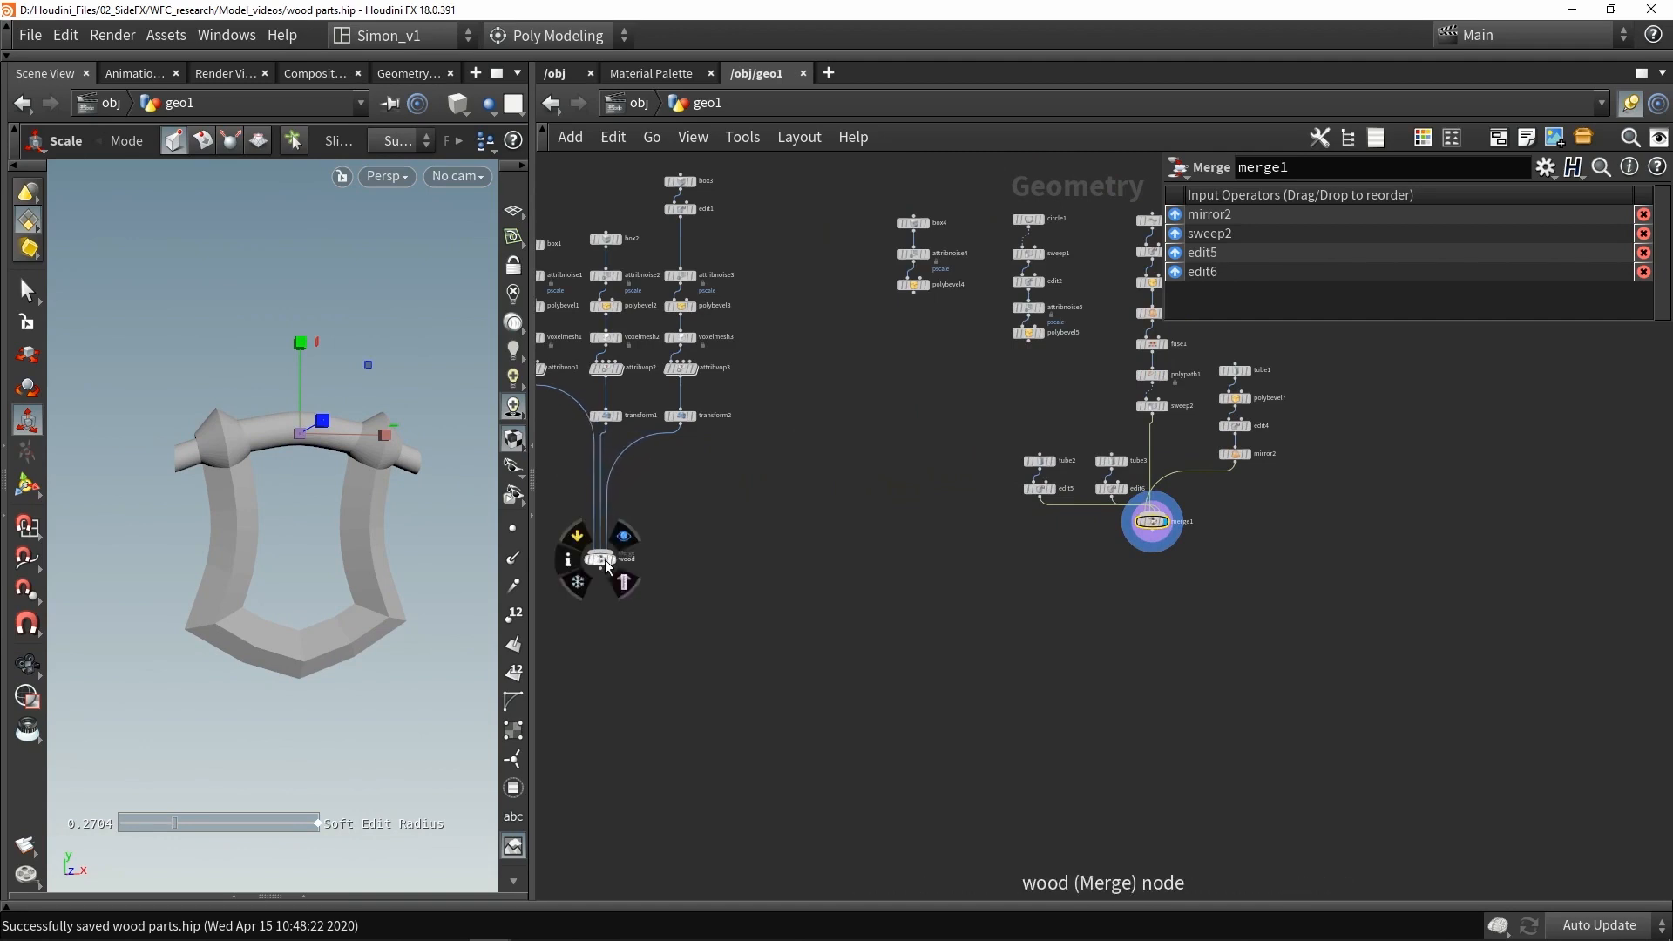
{"action": "scroll", "coordinate": [1108, 603], "scroll_direction": "up", "scroll_amount": 2}
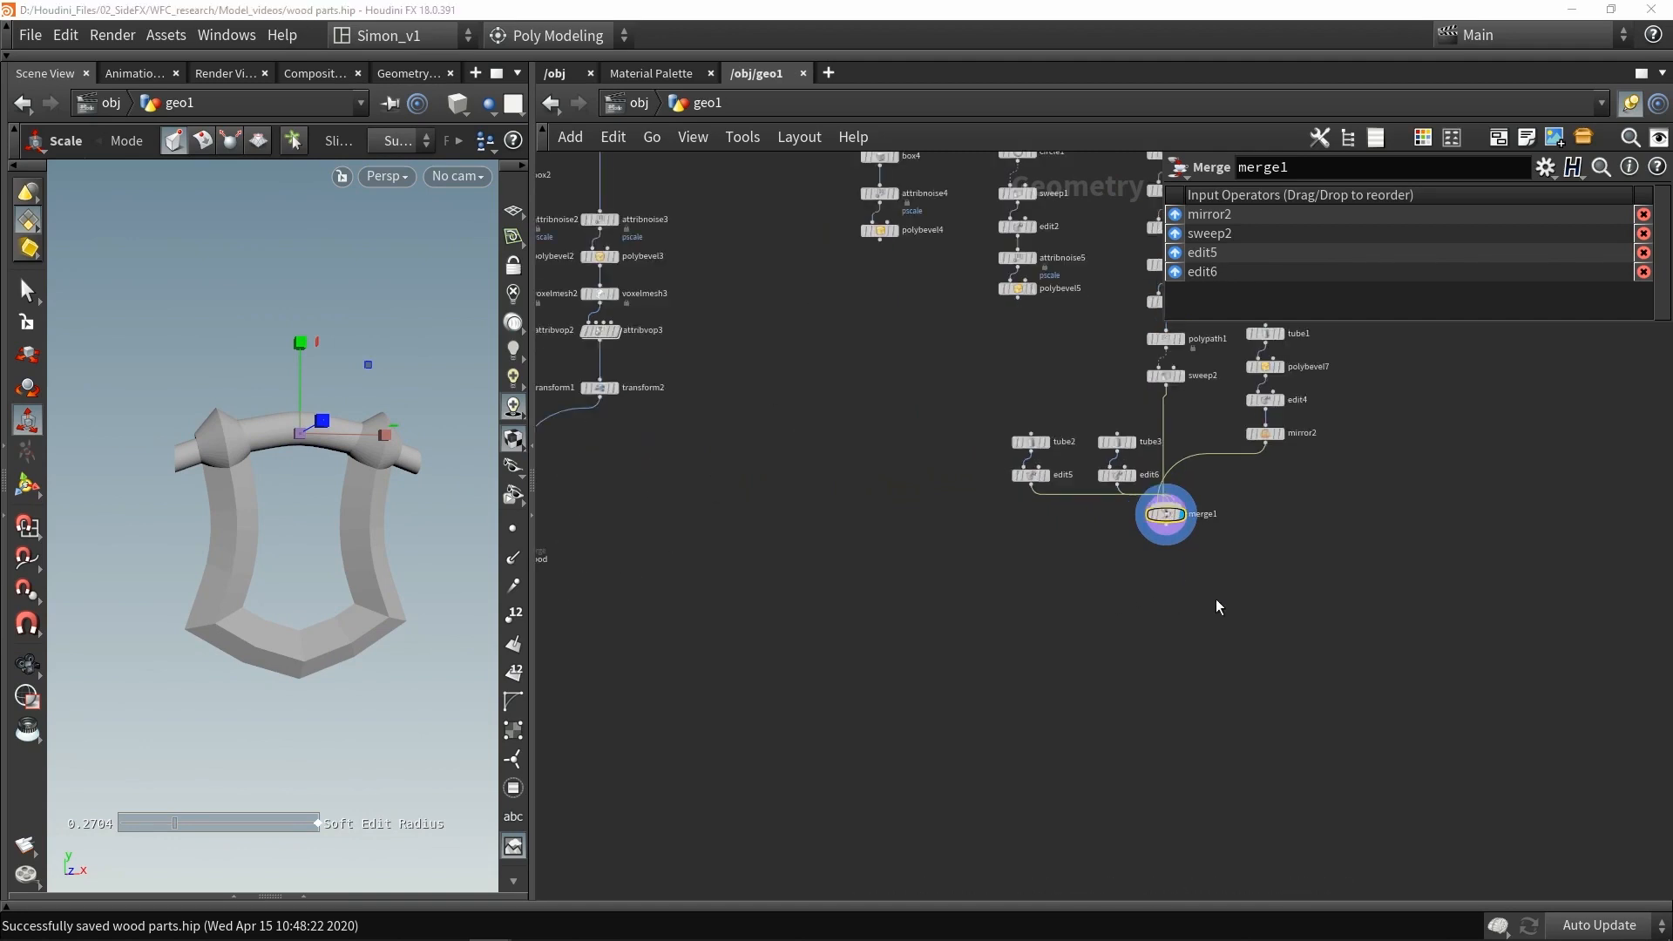
{"action": "left_click_drag", "start_coordinate": [976, 272], "coordinate": [975, 271], "text": "shift"}
{"action": "left_click_drag", "start_coordinate": [942, 283], "coordinate": [870, 673], "text": "shift"}
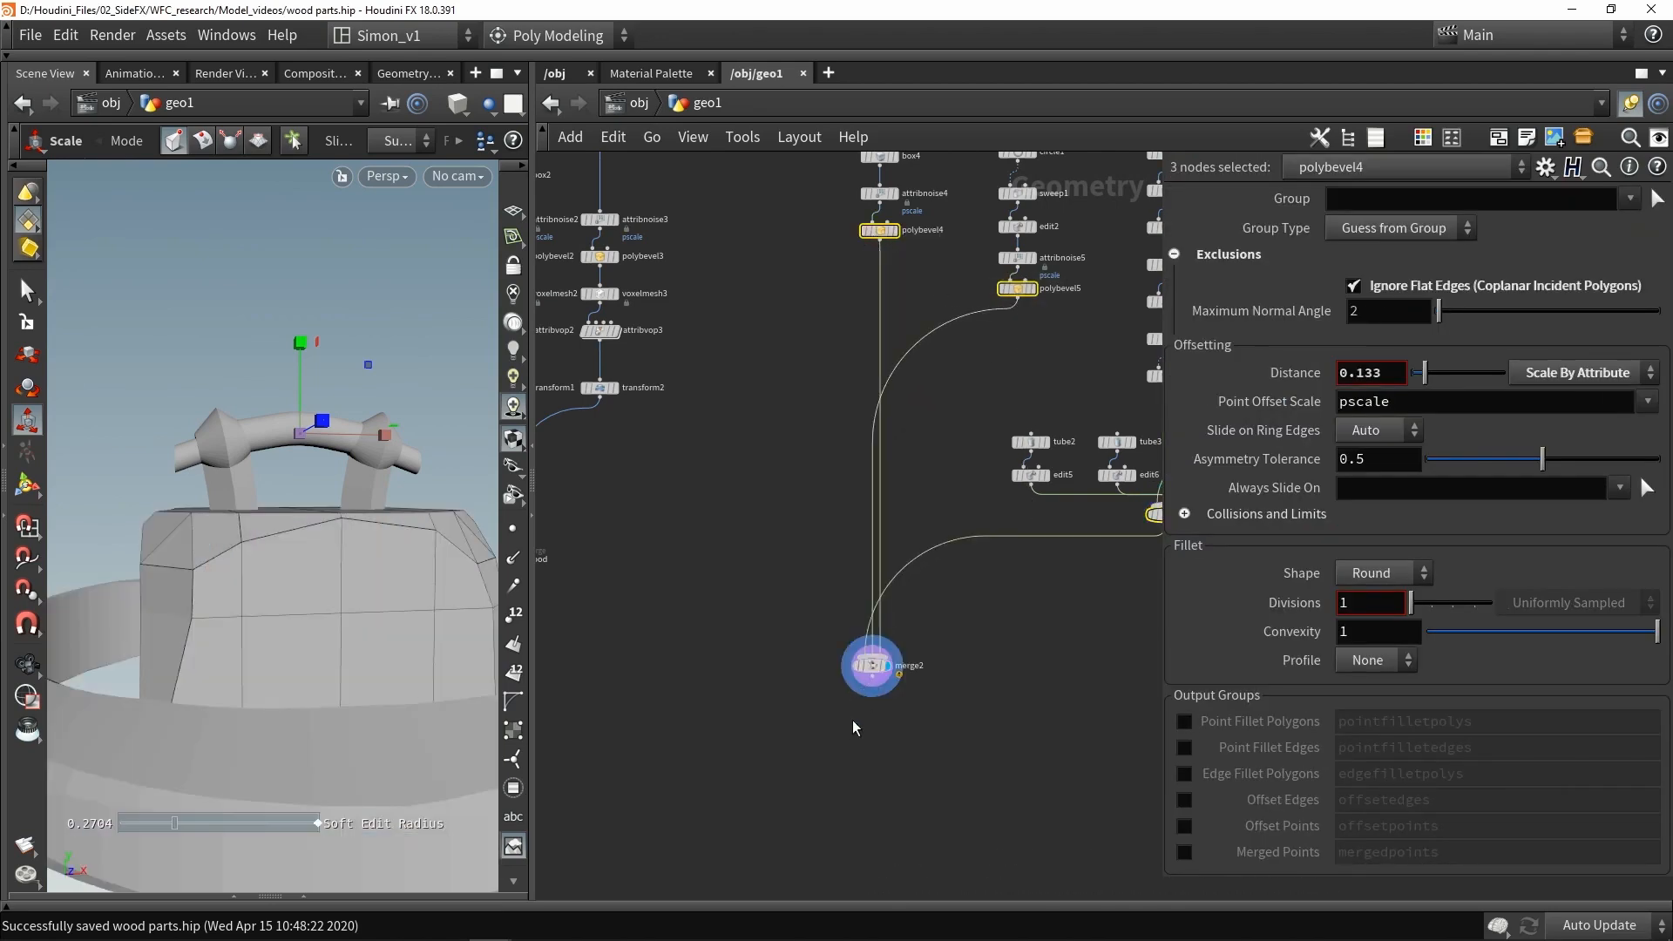
{"action": "scroll", "coordinate": [852, 723], "scroll_direction": "up", "scroll_amount": 3}
{"action": "left_click", "coordinate": [884, 626]}
{"action": "key", "text": "space+h"}
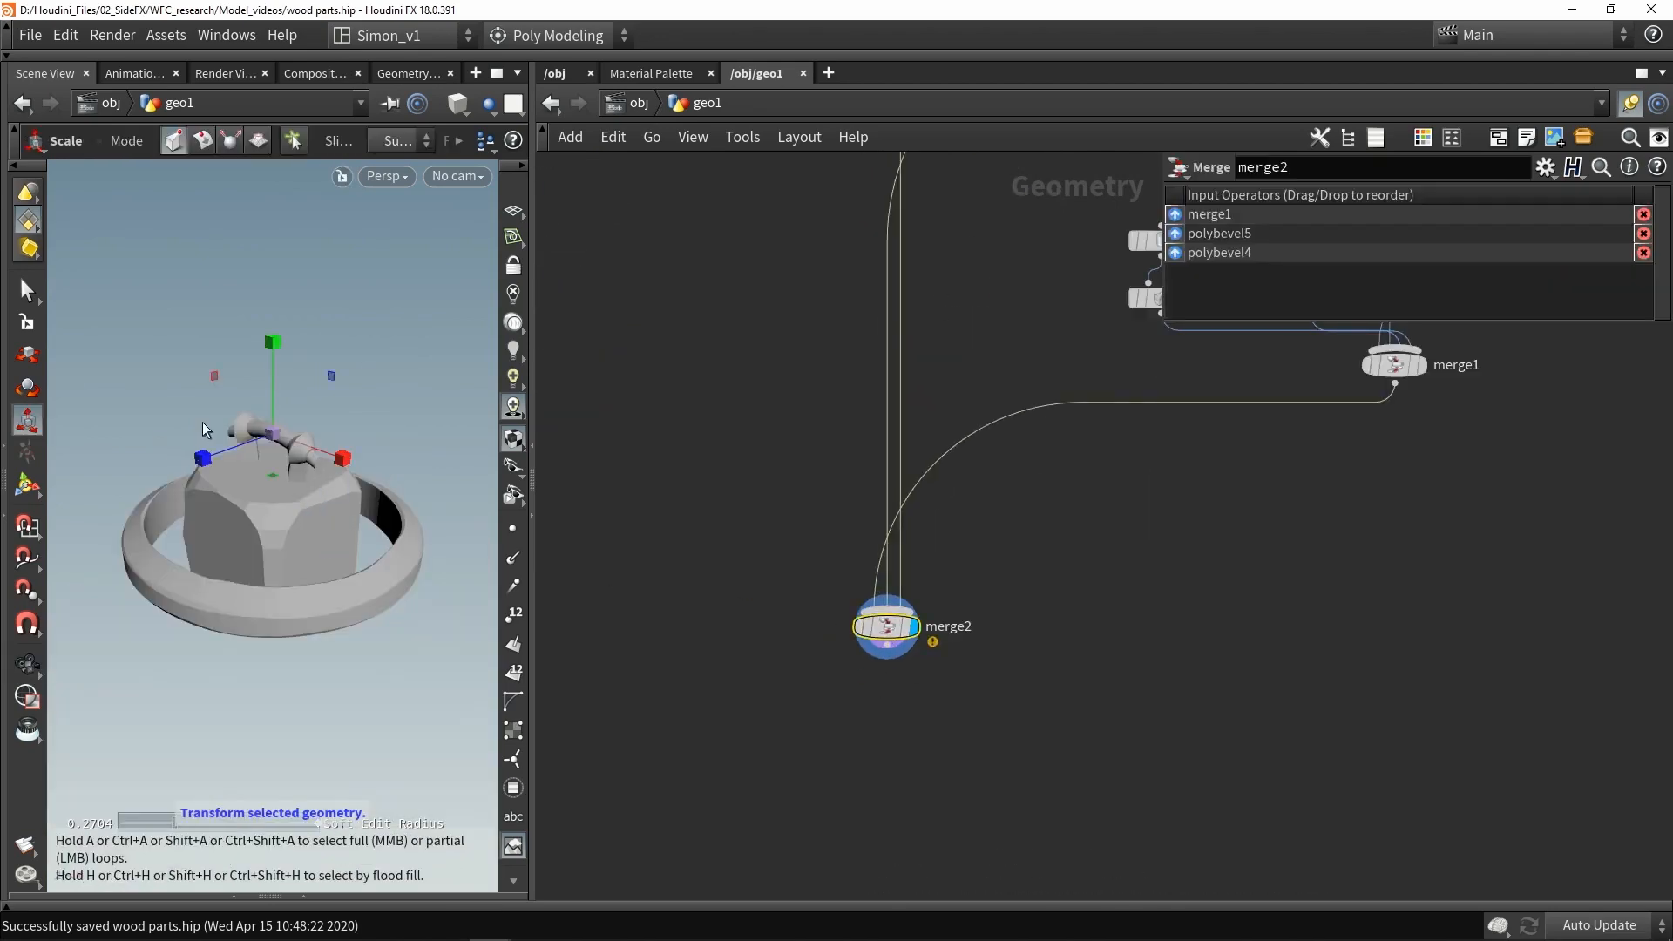
- Insert a Transform node between the ring's bevel and the new merge and set its X translation to 2
{"action": "middle_click_drag", "start_coordinate": [712, 429], "coordinate": [880, 547]}
{"action": "scroll", "coordinate": [952, 654], "scroll_direction": "down", "scroll_amount": 3}
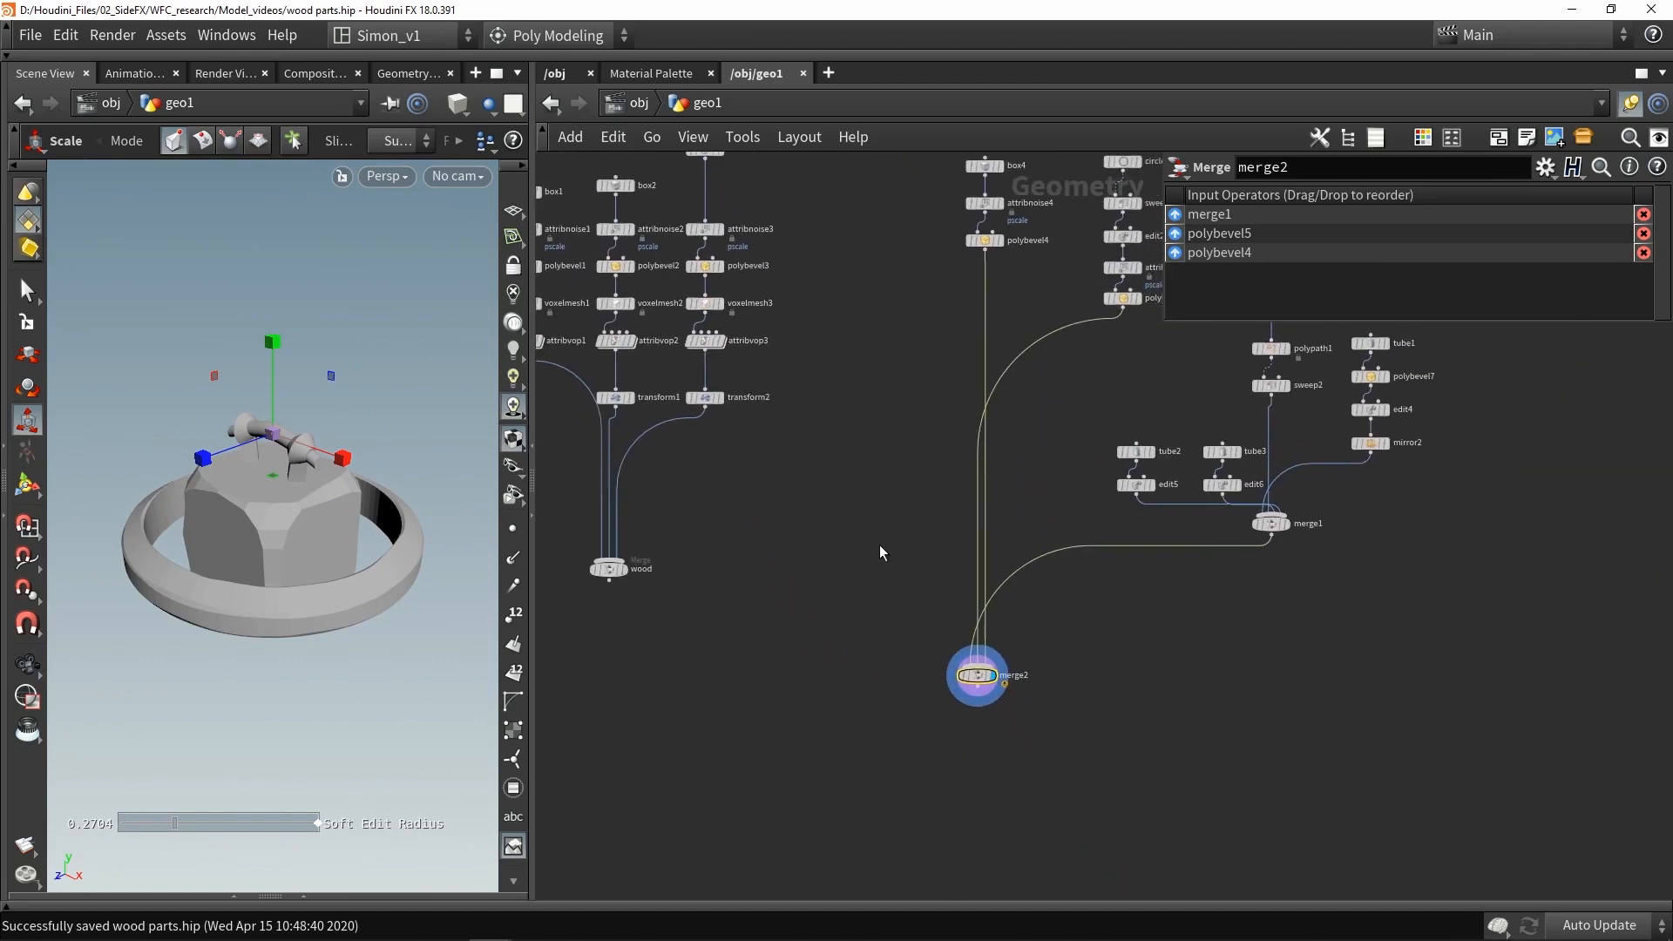
{"action": "scroll", "coordinate": [928, 575], "scroll_direction": "up", "scroll_amount": 2}
{"action": "key", "text": "Tab"}
{"action": "type", "text": "tra"}
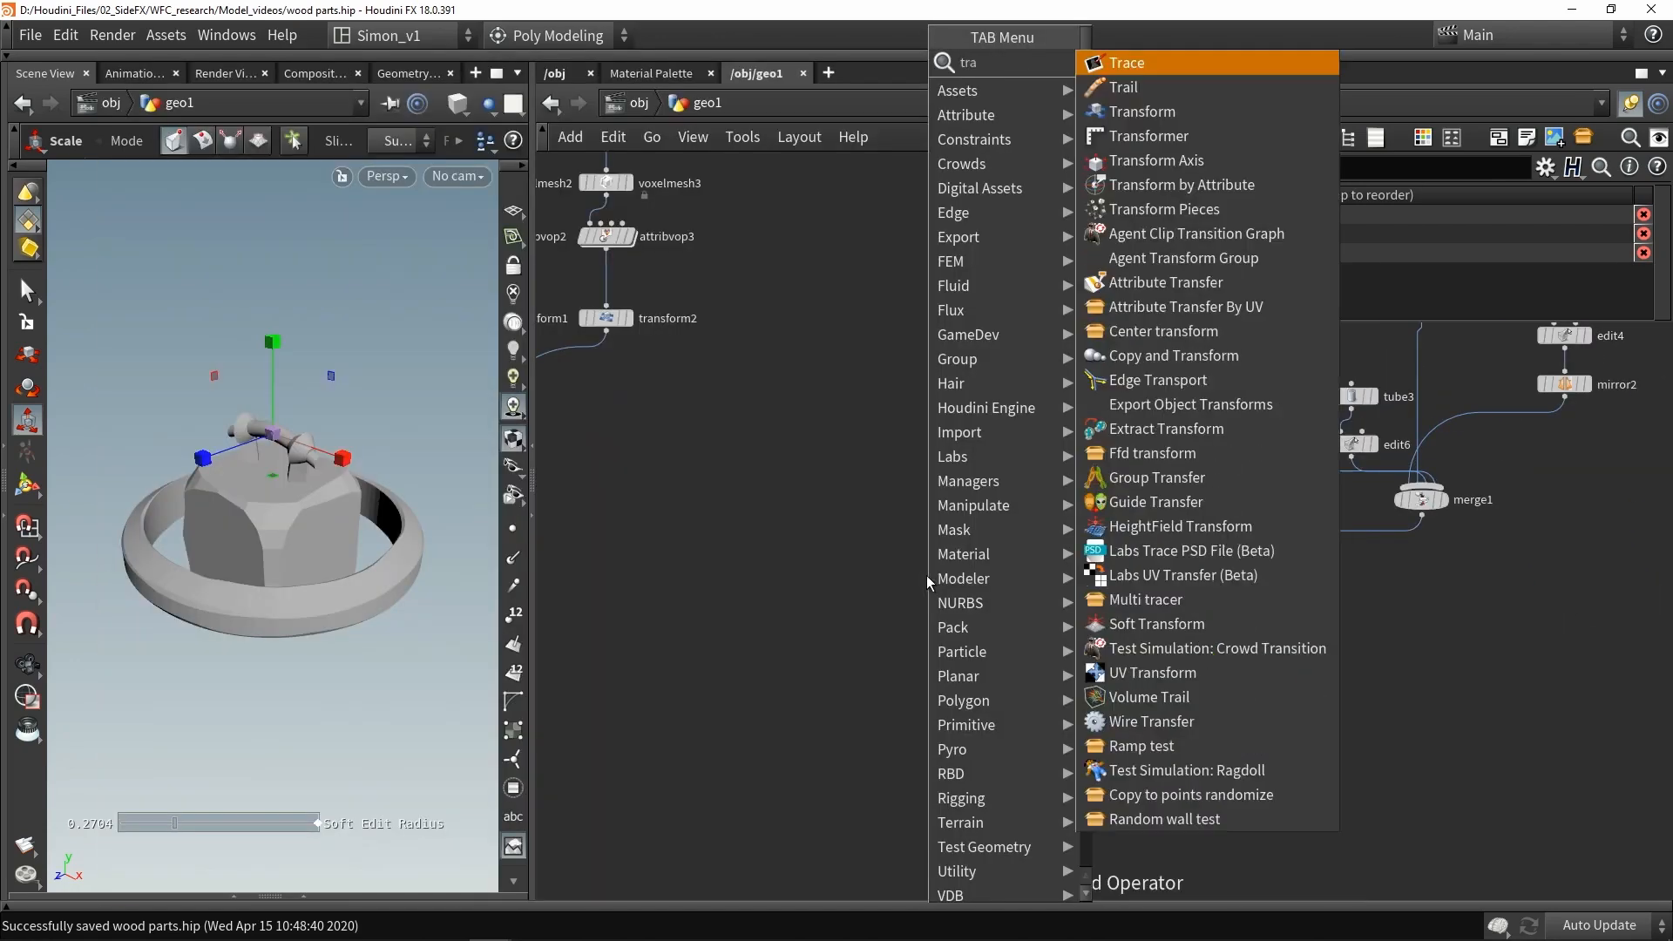
{"action": "left_click", "coordinate": [1133, 112]}
{"action": "left_click", "coordinate": [1071, 345]}
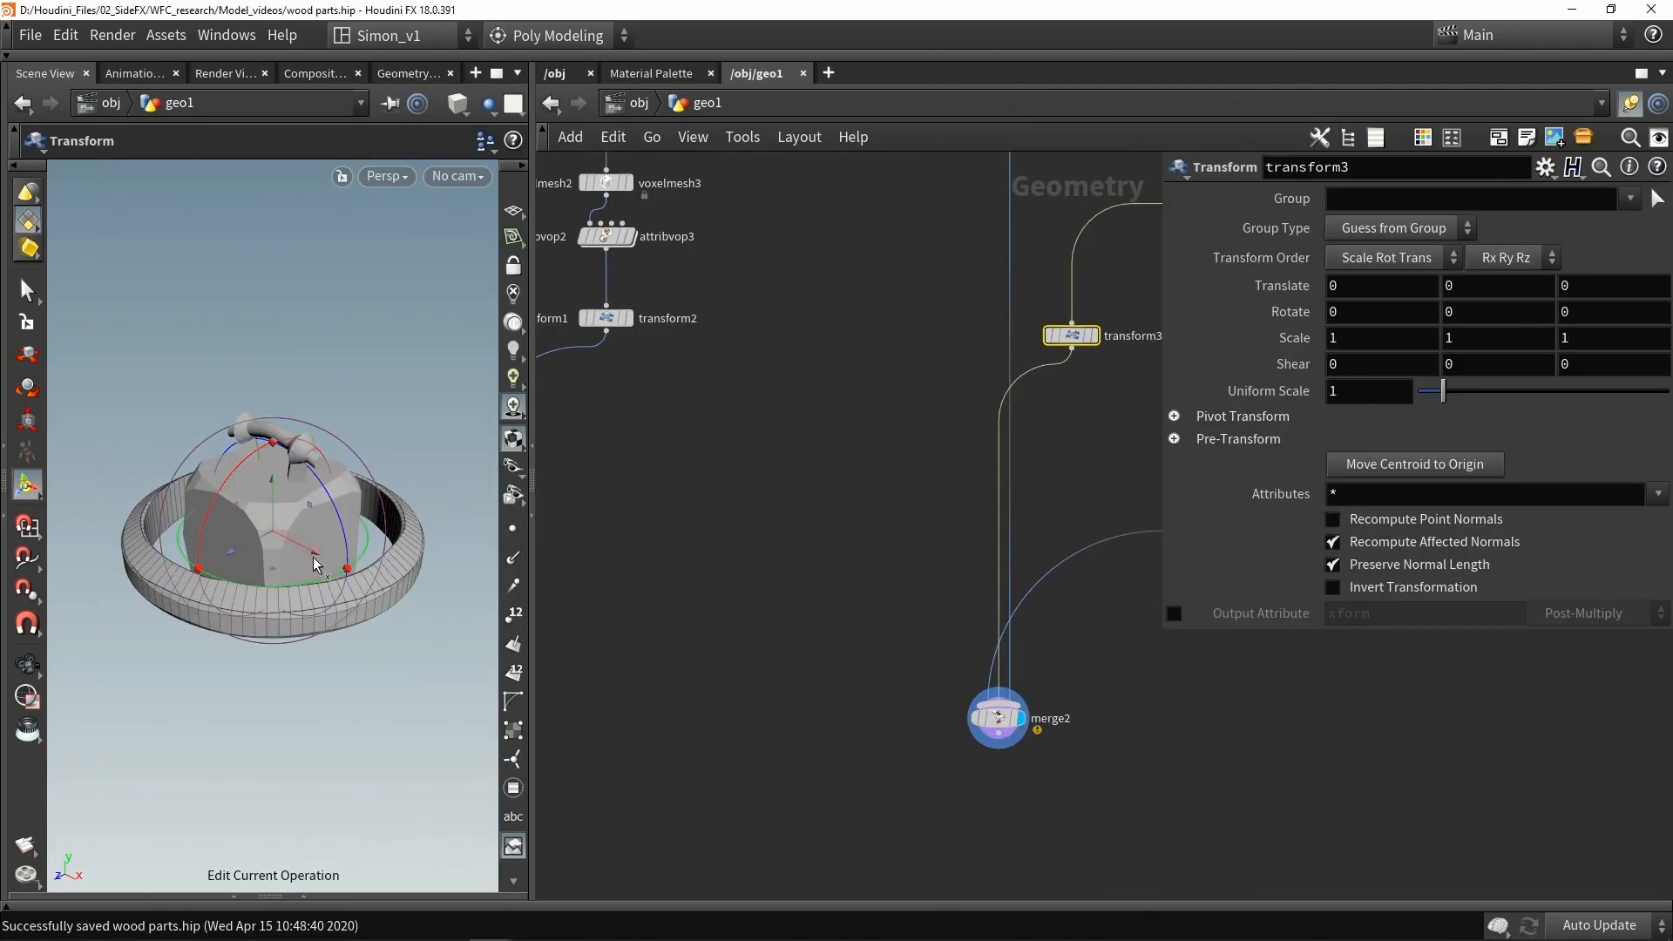
{"action": "left_click_drag", "start_coordinate": [316, 565], "coordinate": [174, 491]}
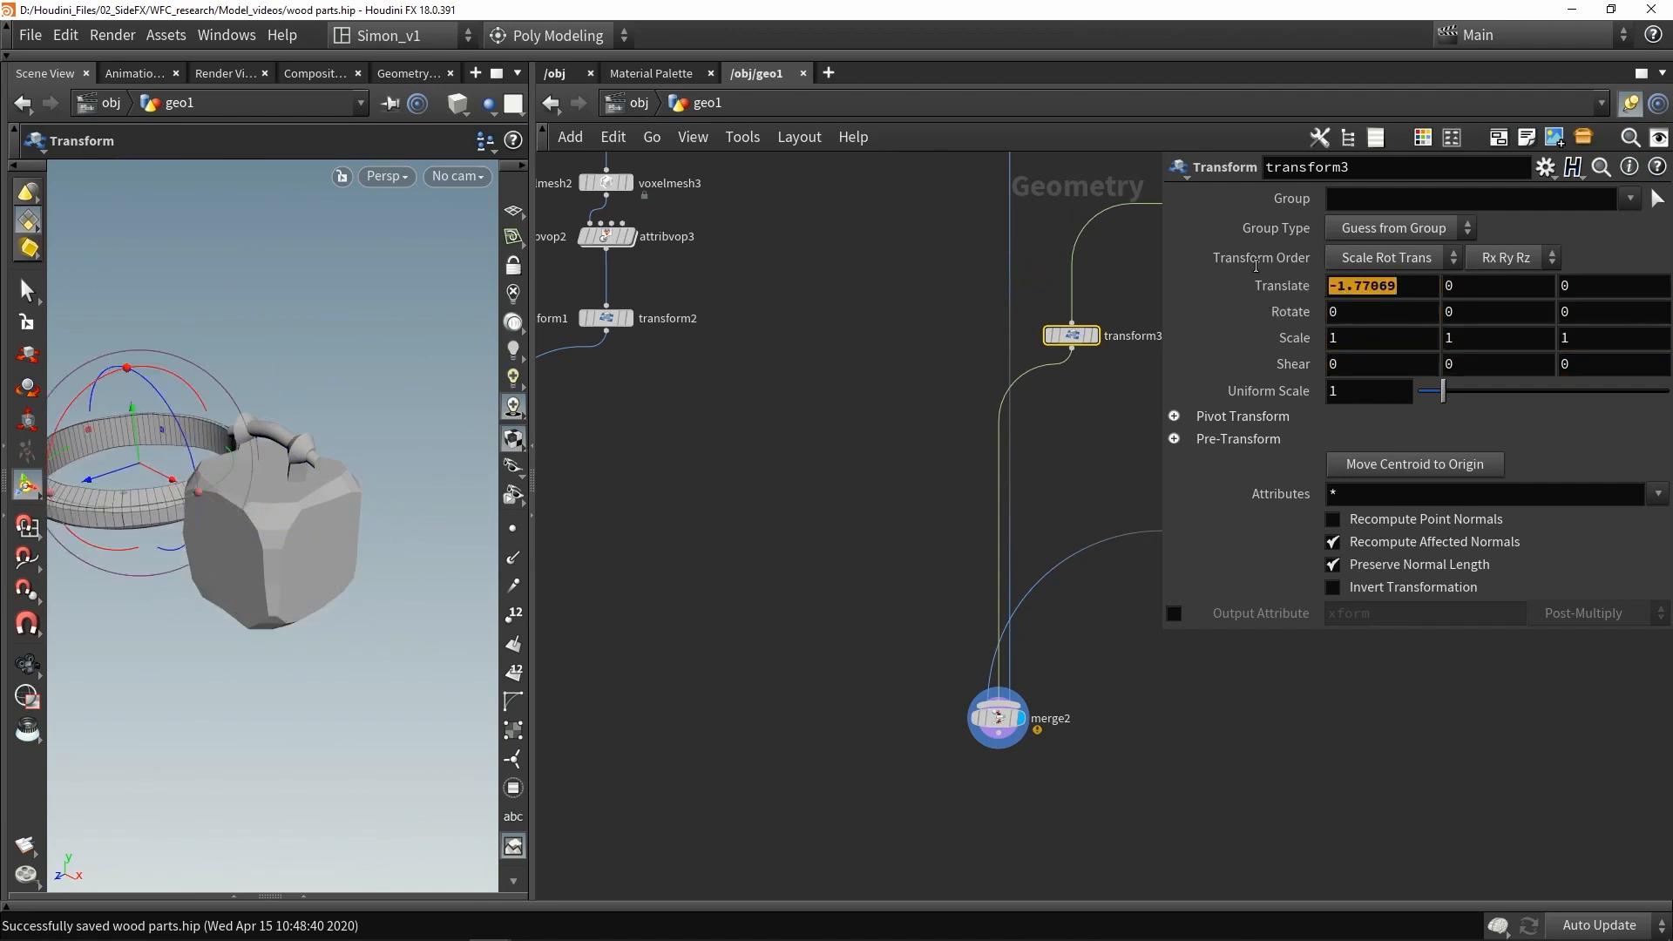
{"action": "key", "text": "Return"}
{"action": "key", "text": "h"}
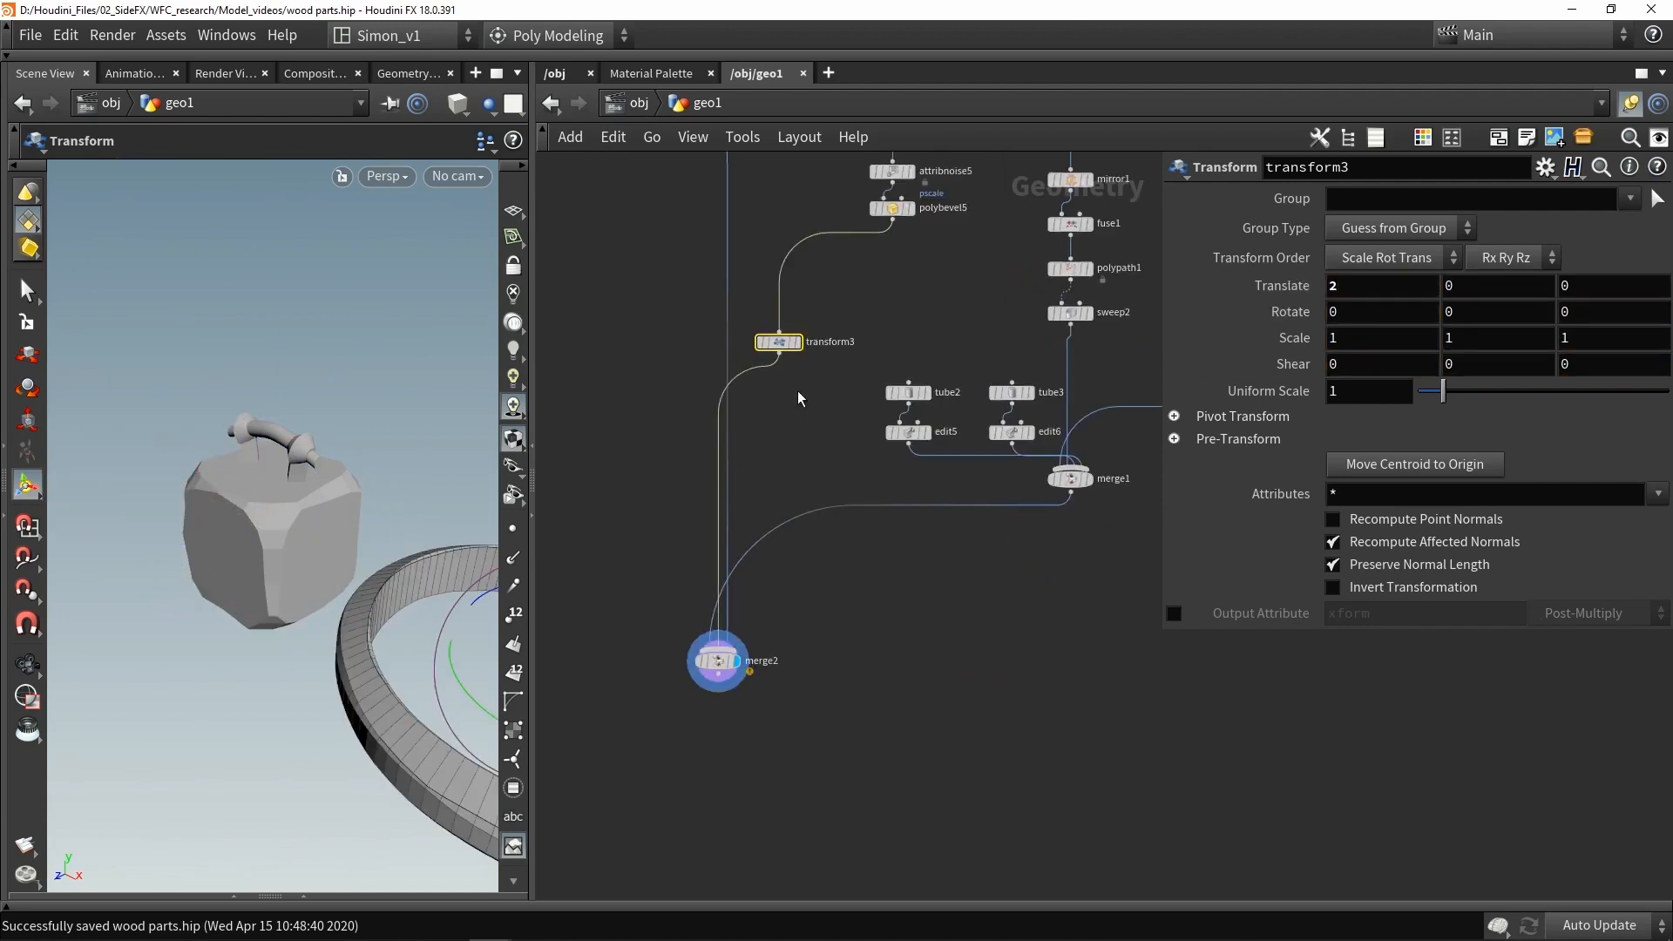
- Add a second Transform after the frame-and-rod merge and set its X translation to 4
{"action": "left_click_drag", "start_coordinate": [786, 351], "coordinate": [1044, 584], "text": "alt"}
{"action": "type", "text": "4"}
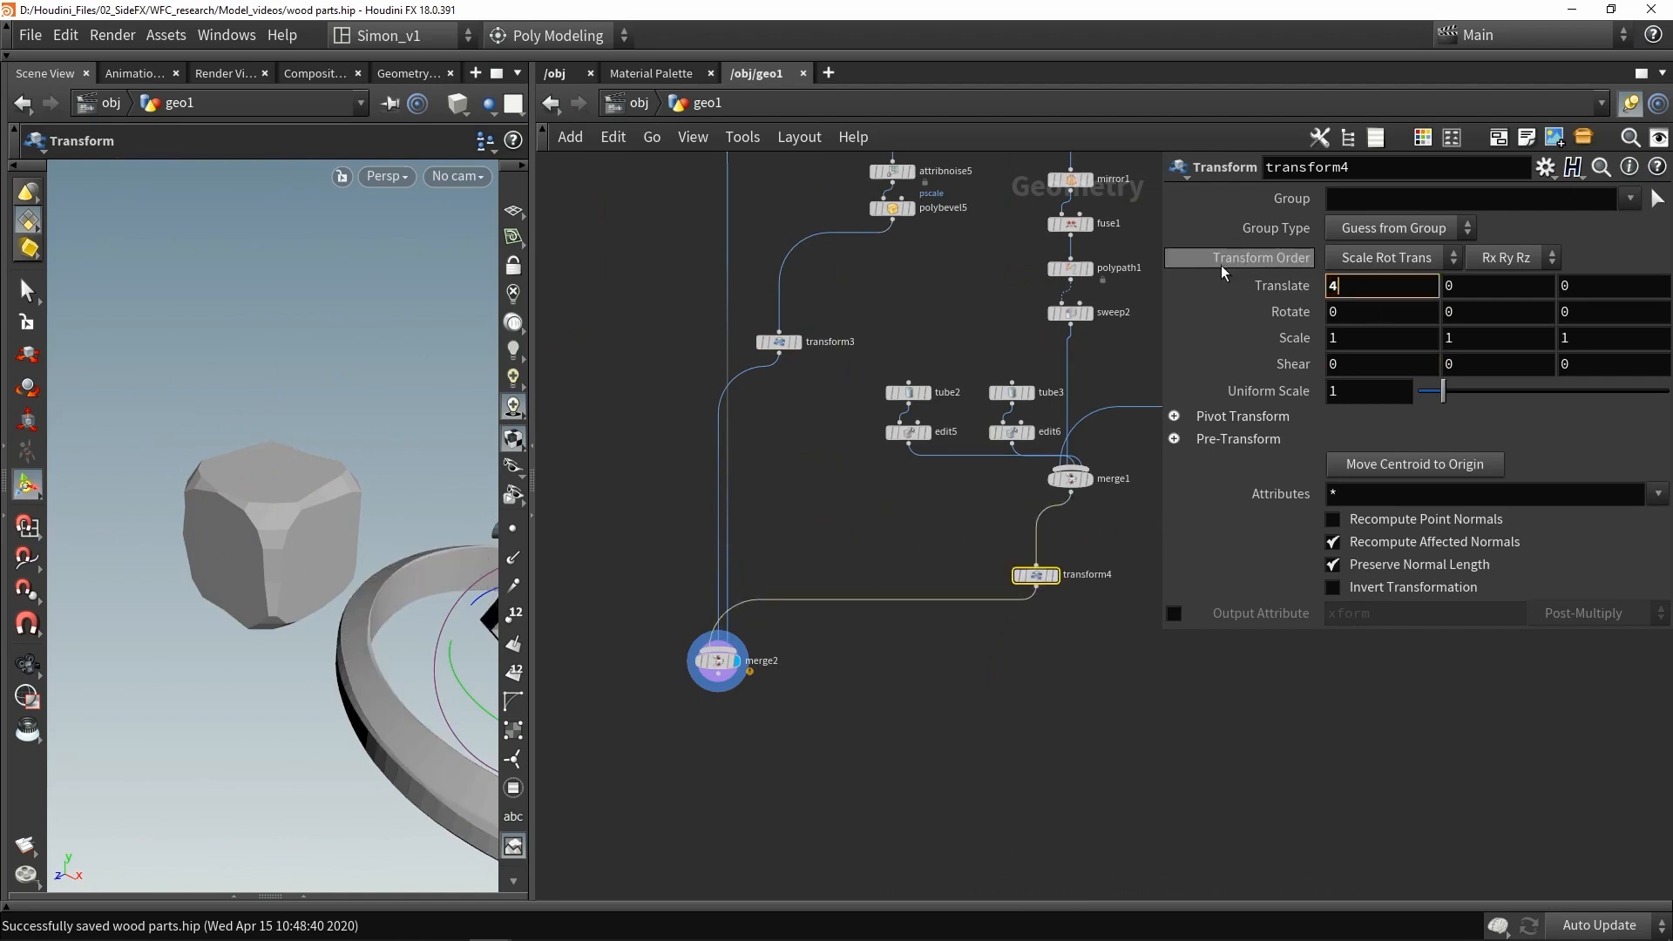
- Combine the wood posts merge and the props merge into a new Merge node
{"action": "left_click", "coordinate": [935, 710]}
{"action": "middle_click_drag", "start_coordinate": [319, 514], "coordinate": [236, 412], "text": "alt"}
{"action": "scroll", "coordinate": [236, 412], "scroll_direction": "down", "scroll_amount": 4}
{"action": "left_click_drag", "start_coordinate": [236, 411], "coordinate": [321, 429], "text": "alt"}
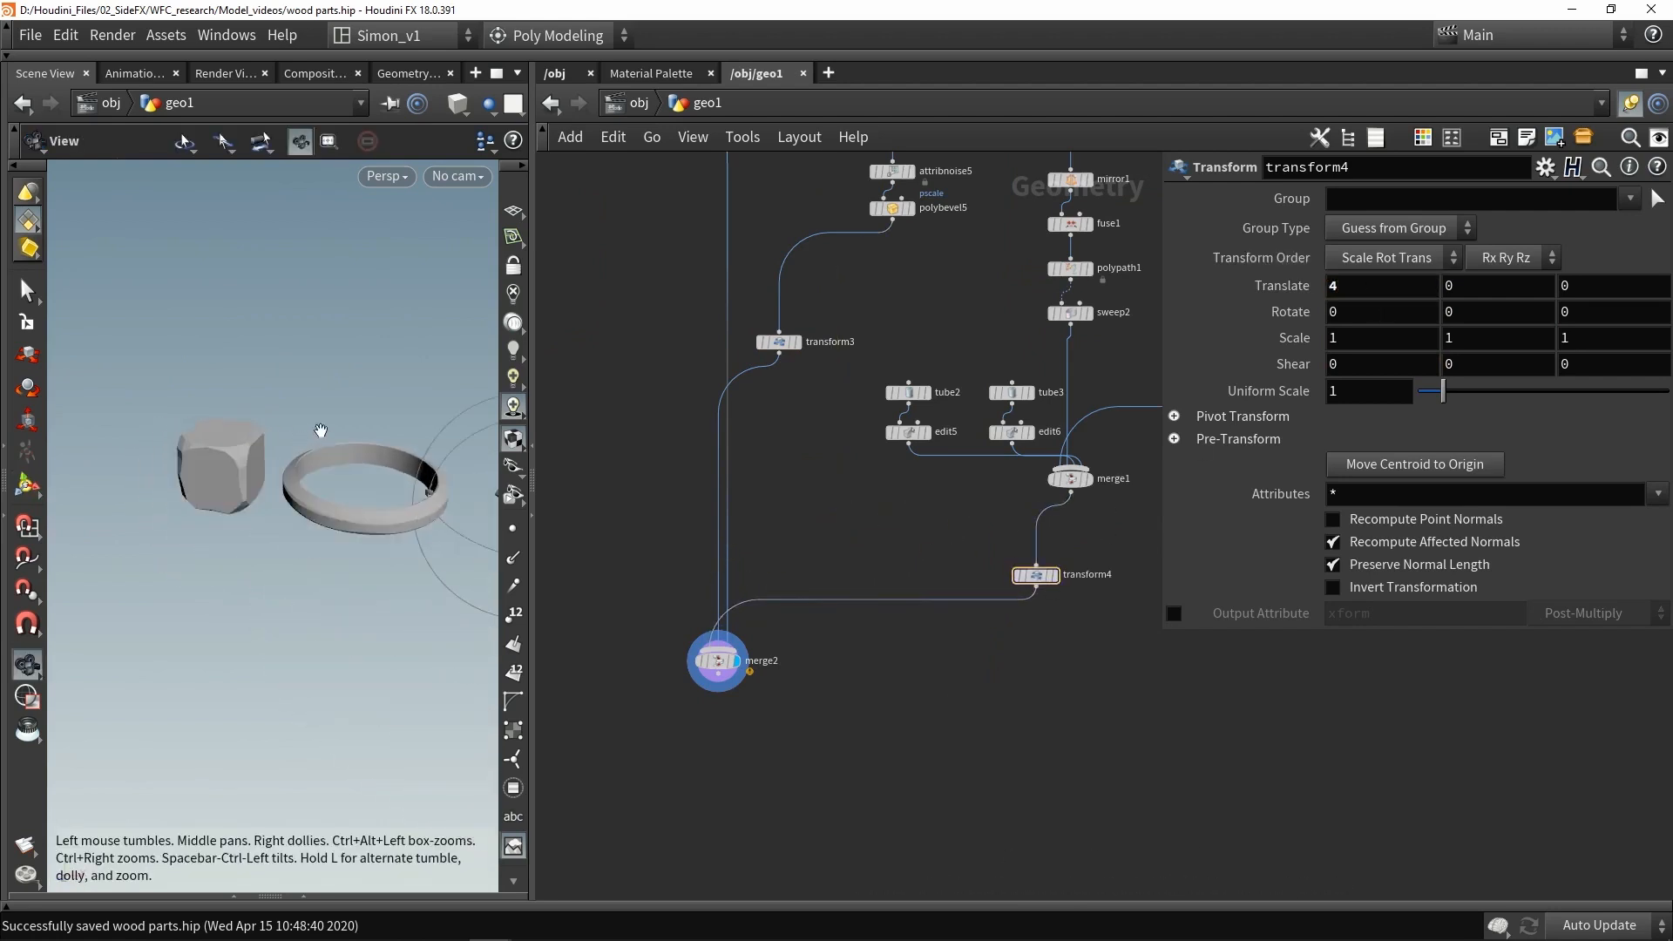
{"action": "middle_click_drag", "start_coordinate": [322, 430], "coordinate": [269, 462], "text": "alt"}
{"action": "scroll", "coordinate": [269, 463], "scroll_direction": "down", "scroll_amount": 3}
{"action": "left_click_drag", "start_coordinate": [269, 463], "coordinate": [314, 400], "text": "alt"}
{"action": "scroll", "coordinate": [811, 762], "scroll_direction": "down", "scroll_amount": 3}
{"action": "middle_click_drag", "start_coordinate": [810, 762], "coordinate": [1018, 668]}
{"action": "left_click_drag", "start_coordinate": [1019, 668], "coordinate": [610, 583]}
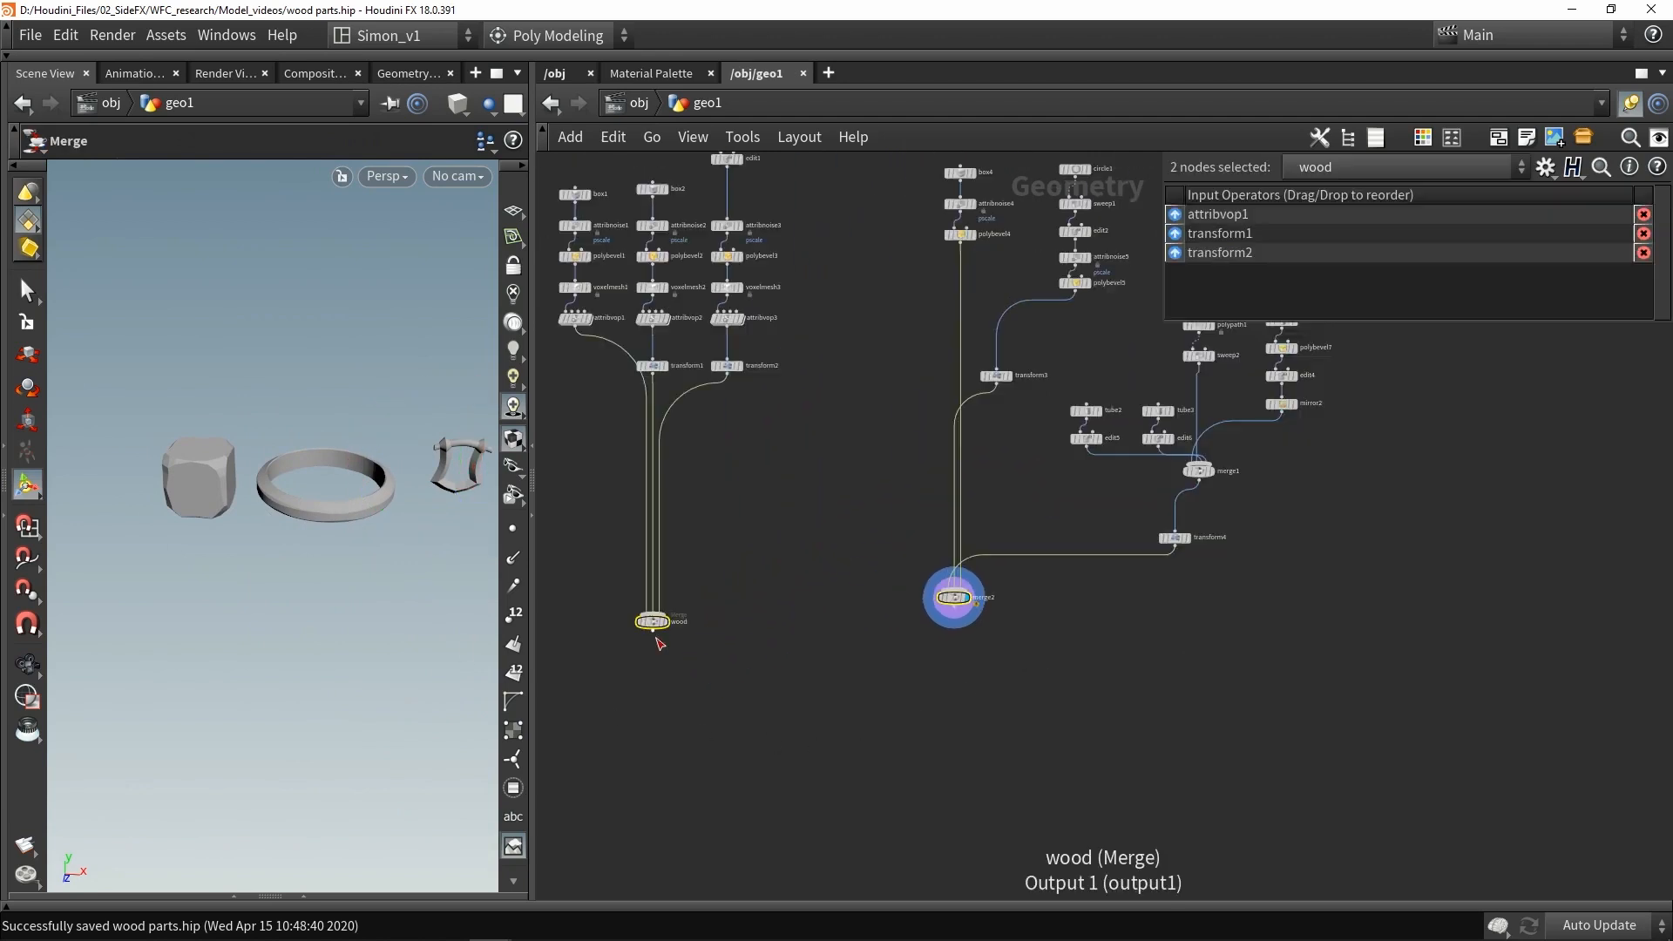
{"action": "left_click_drag", "start_coordinate": [657, 638], "coordinate": [797, 799], "text": "alt"}
{"action": "scroll", "coordinate": [809, 803], "scroll_direction": "up", "scroll_amount": 3}
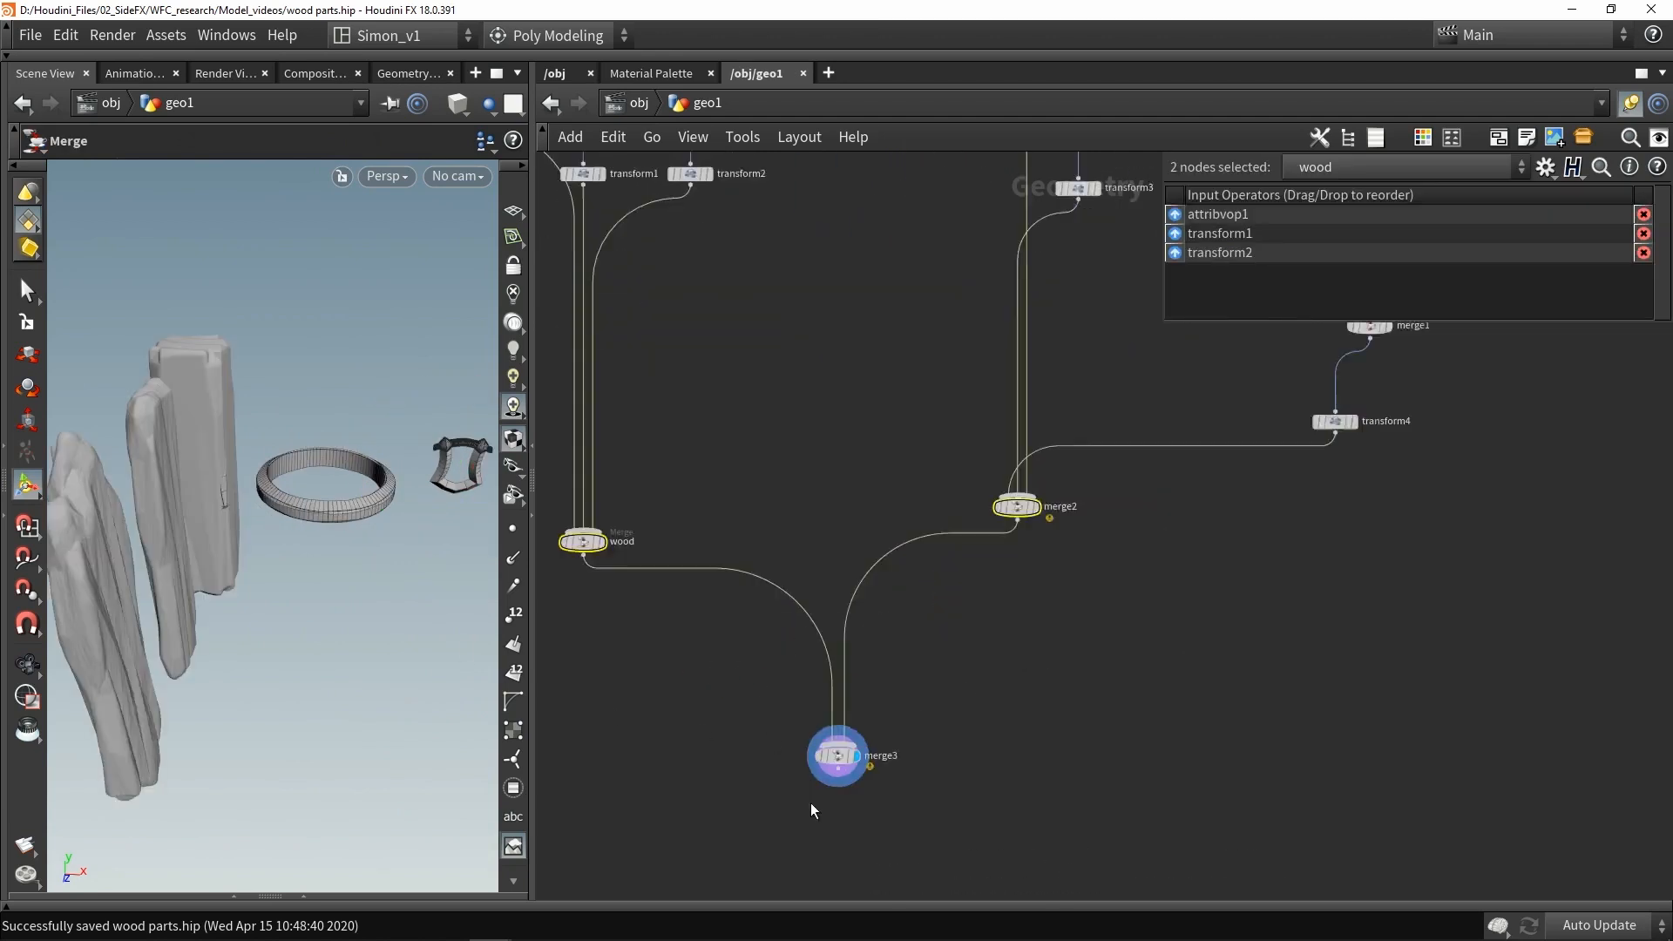
- Insert a Transform after the props merge, rotating it -90 in Y and translating it 4 in Y
{"action": "scroll", "coordinate": [257, 506], "scroll_direction": "down", "scroll_amount": 3}
{"action": "left_click_drag", "start_coordinate": [257, 506], "coordinate": [359, 542], "text": "alt"}
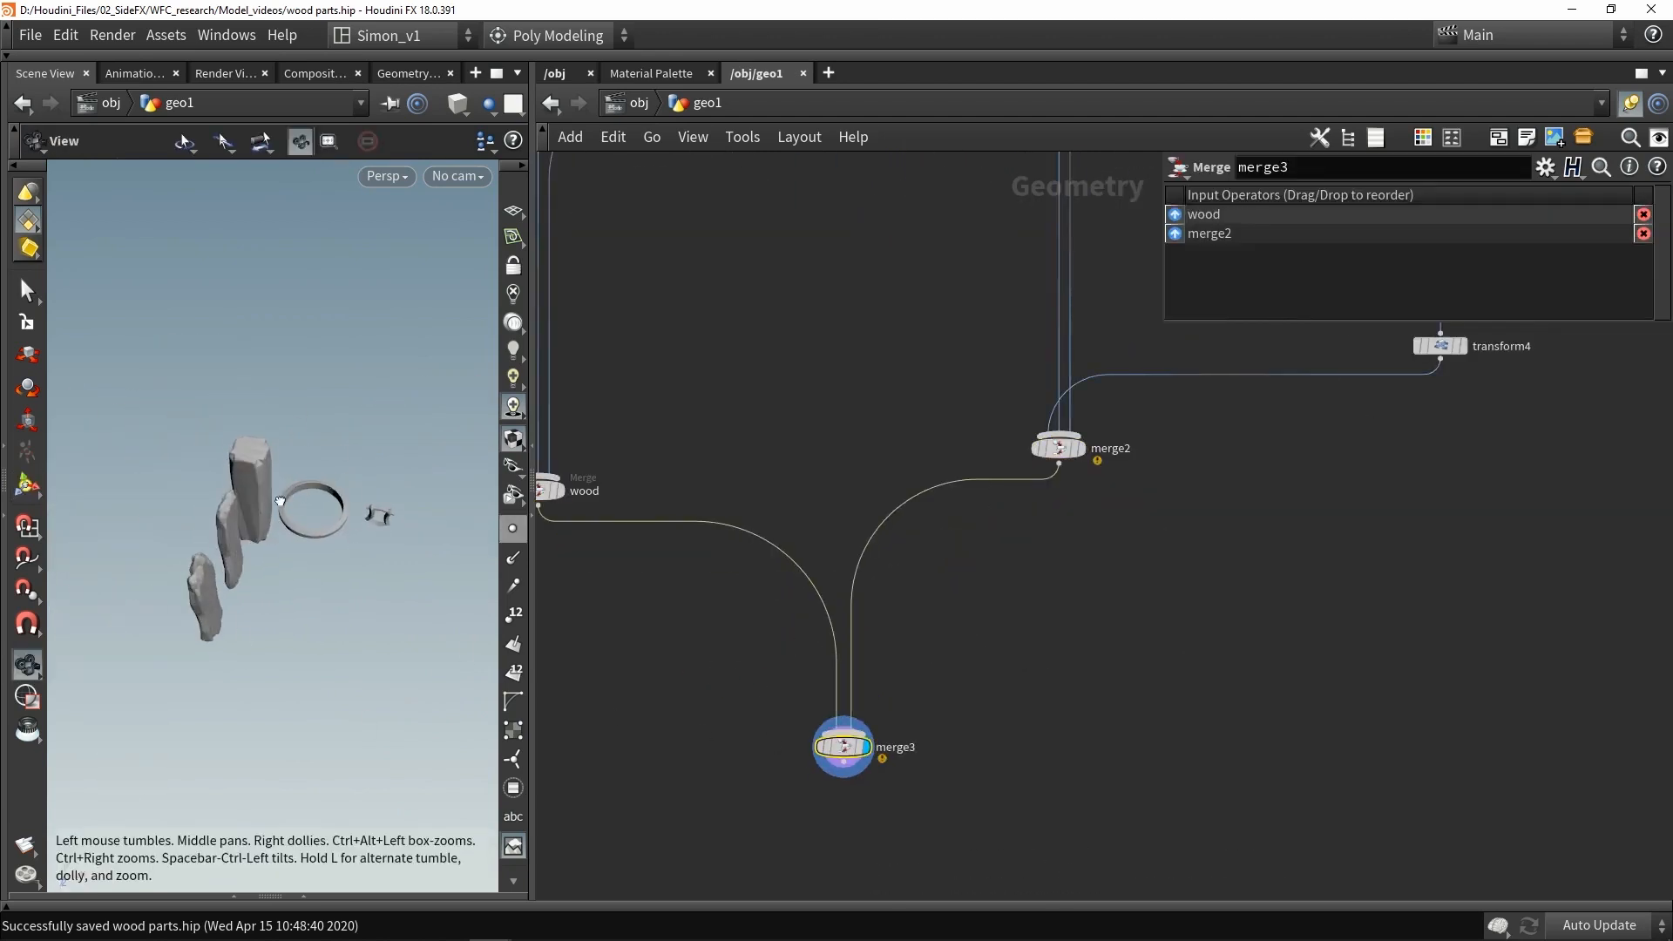
{"action": "left_click_drag", "start_coordinate": [283, 499], "coordinate": [199, 461], "text": "alt"}
{"action": "key", "text": "Tab"}
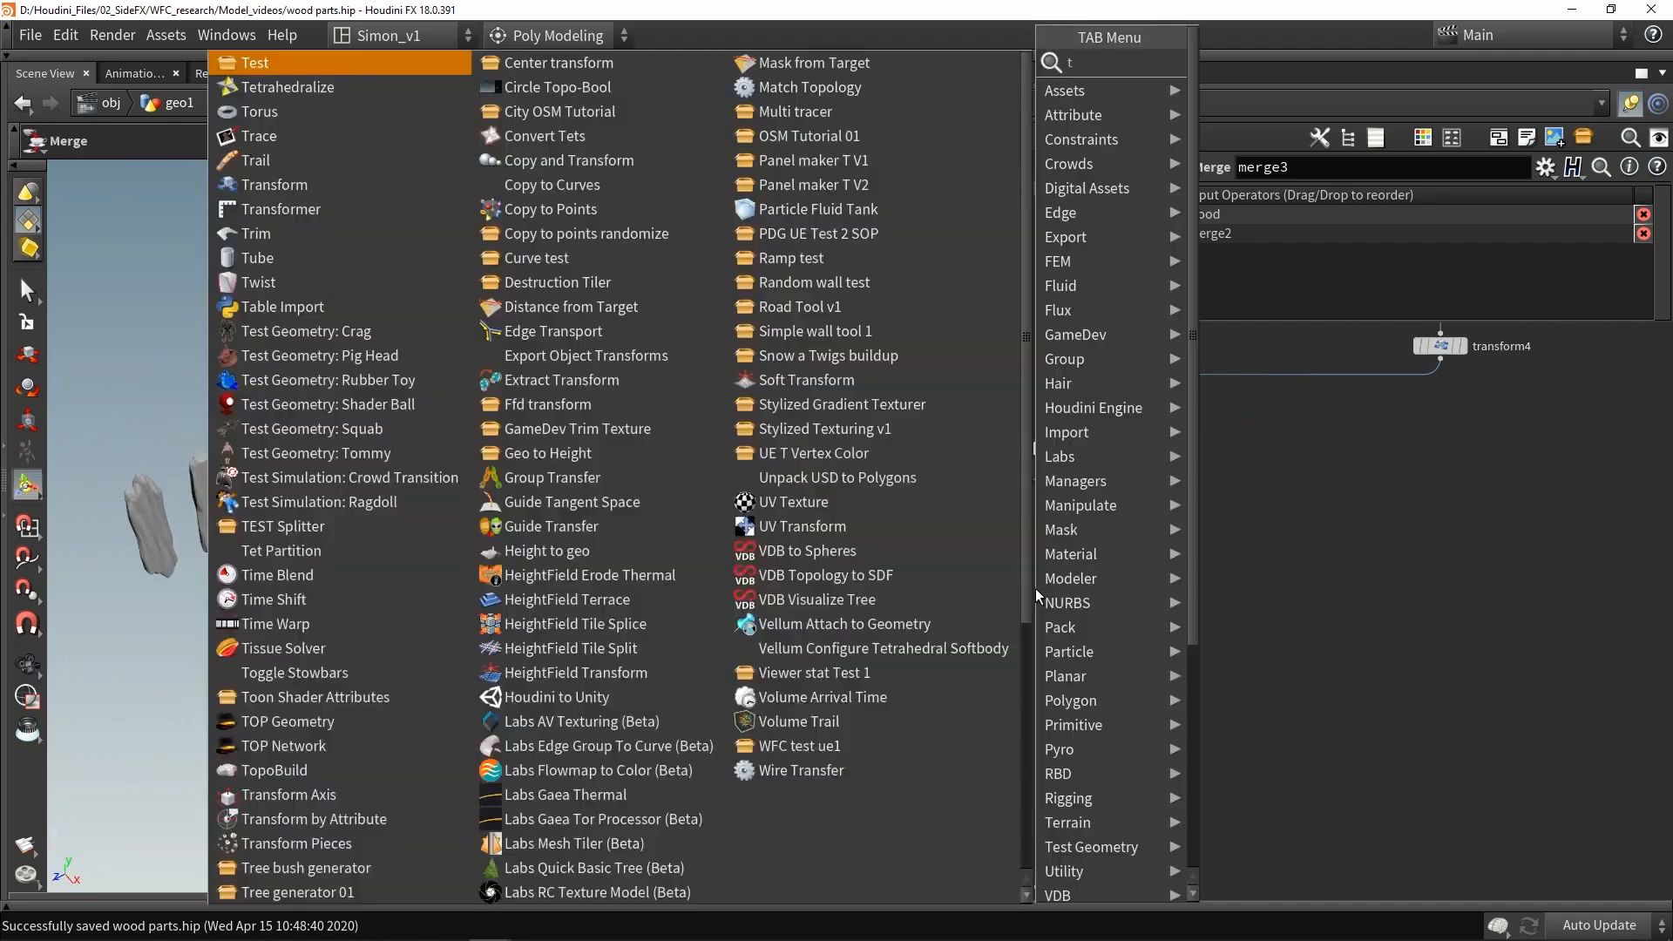
{"action": "type", "text": "tra"}
{"action": "left_click", "coordinate": [1151, 115]}
{"action": "left_click", "coordinate": [945, 502]}
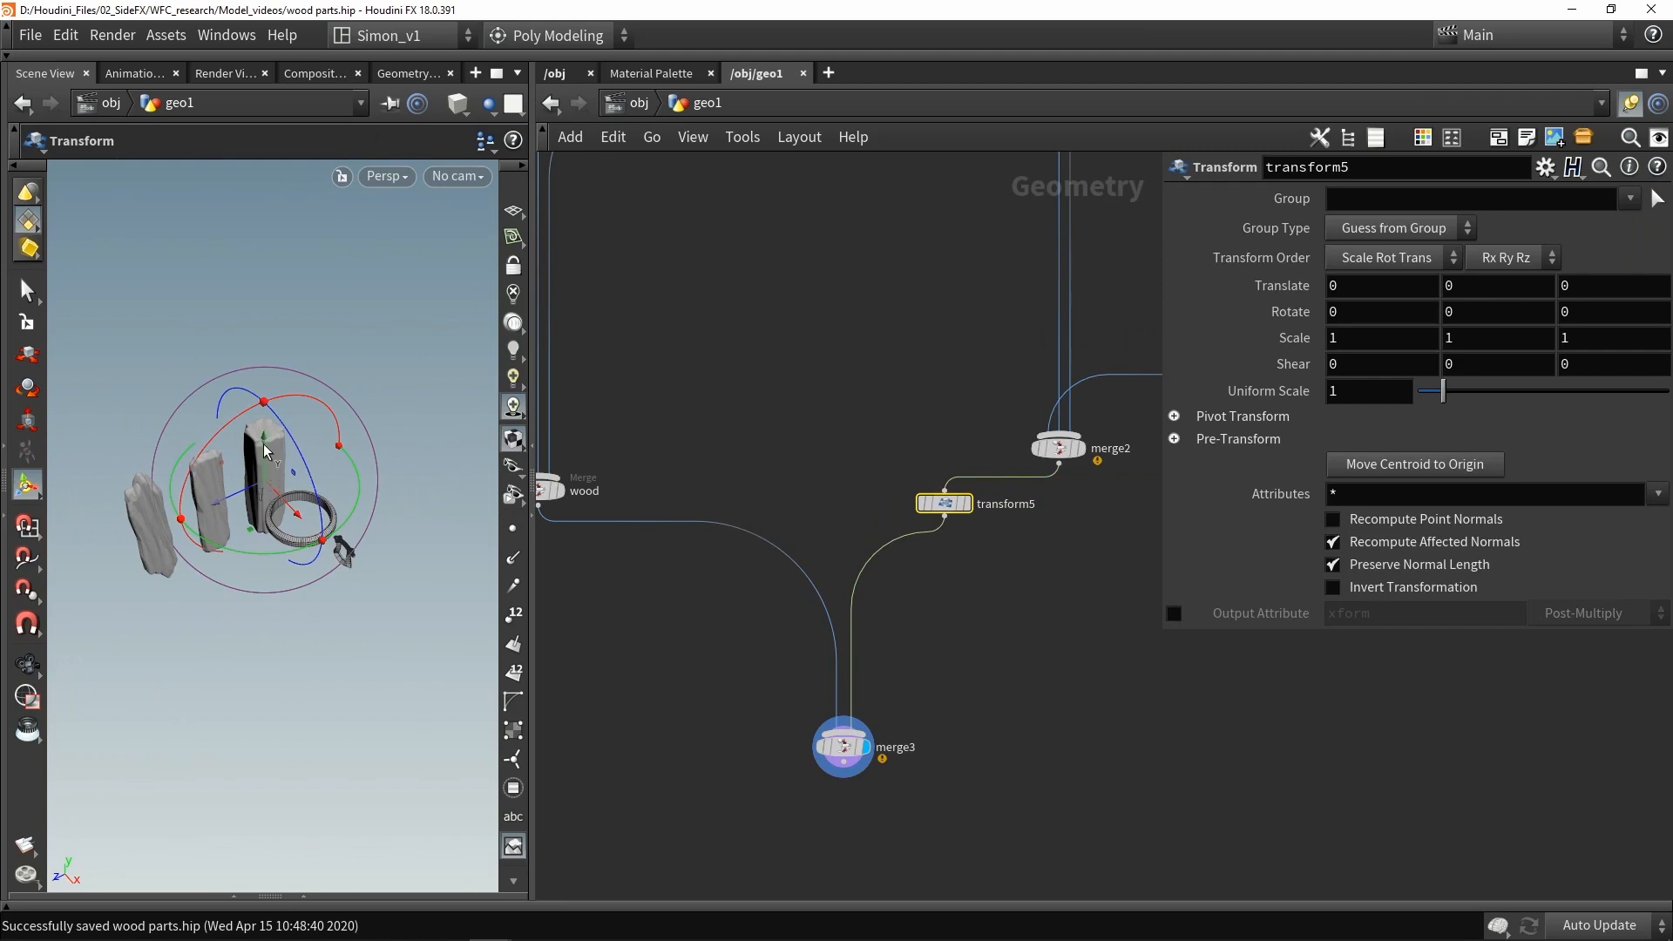
{"action": "left_click_drag", "start_coordinate": [266, 451], "coordinate": [92, 424]}
{"action": "key", "text": "Escape"}
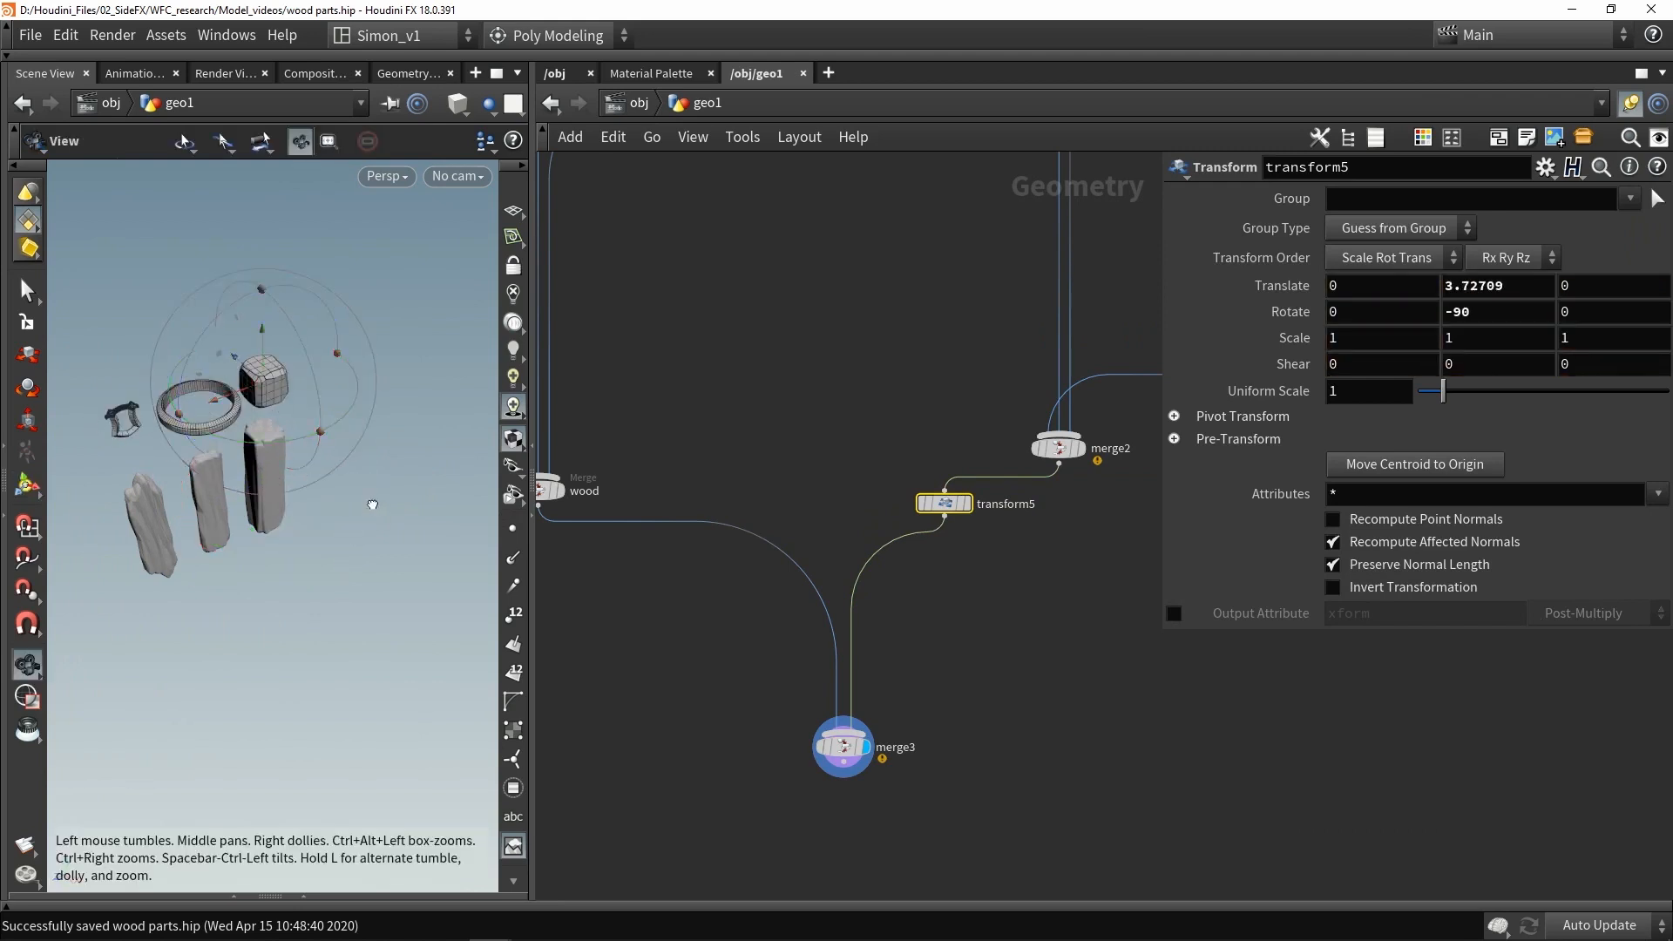
{"action": "left_click_drag", "start_coordinate": [372, 505], "coordinate": [380, 464], "text": "alt"}
{"action": "middle_click_drag", "start_coordinate": [213, 453], "coordinate": [245, 454], "text": "alt"}
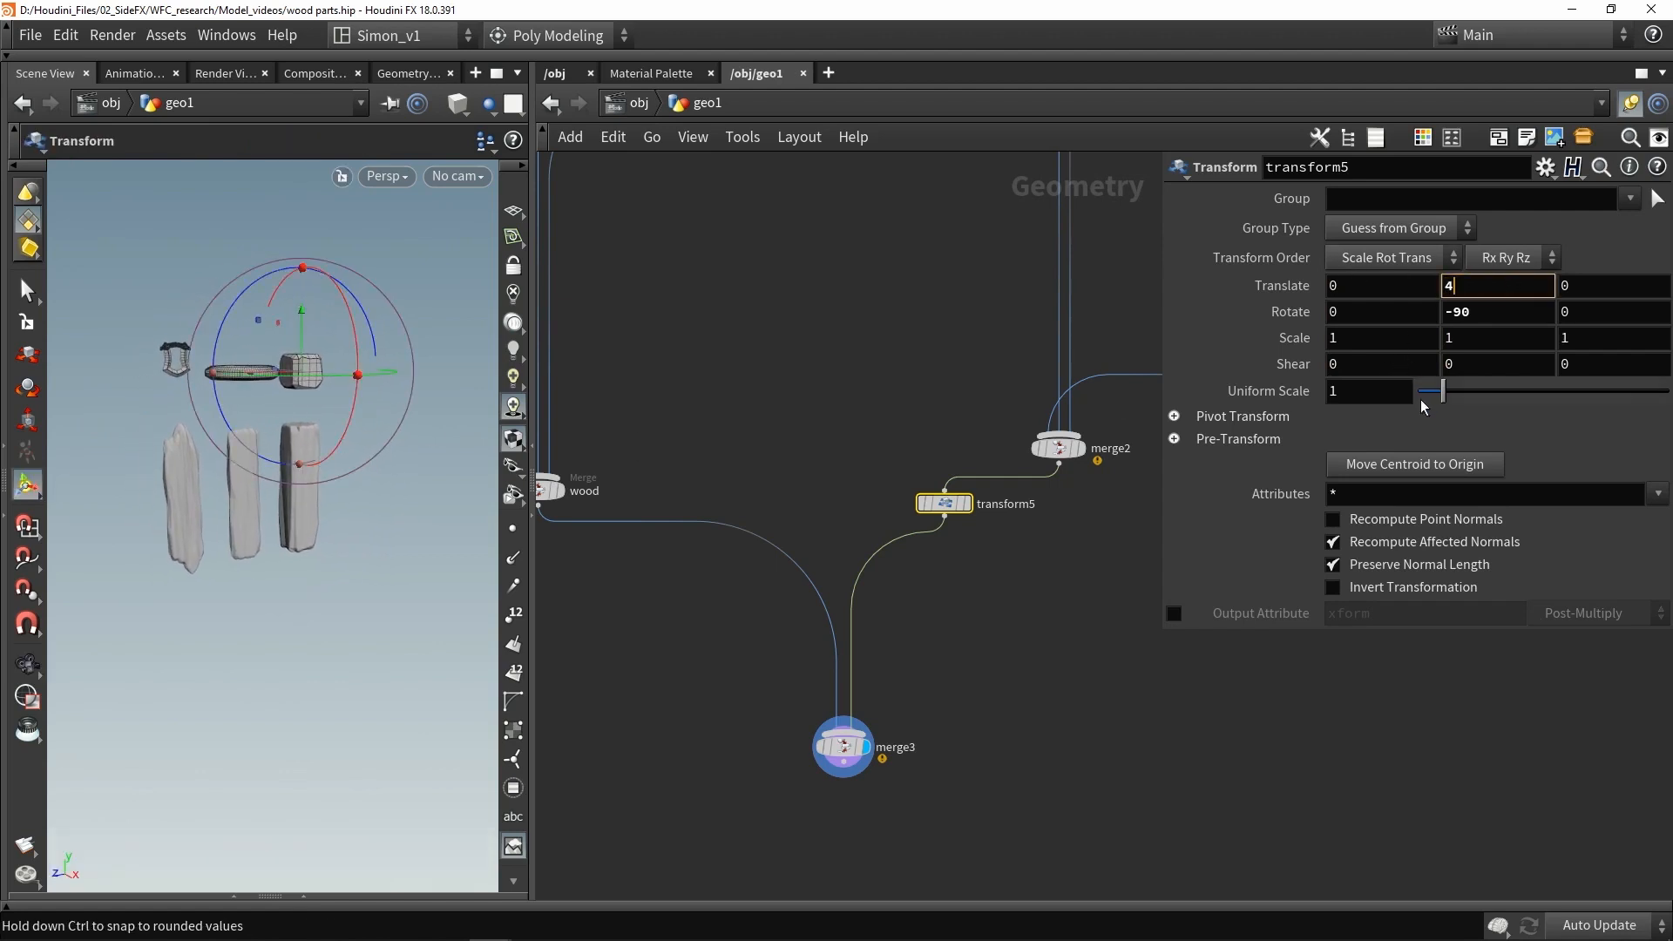
{"action": "key", "text": "Return"}
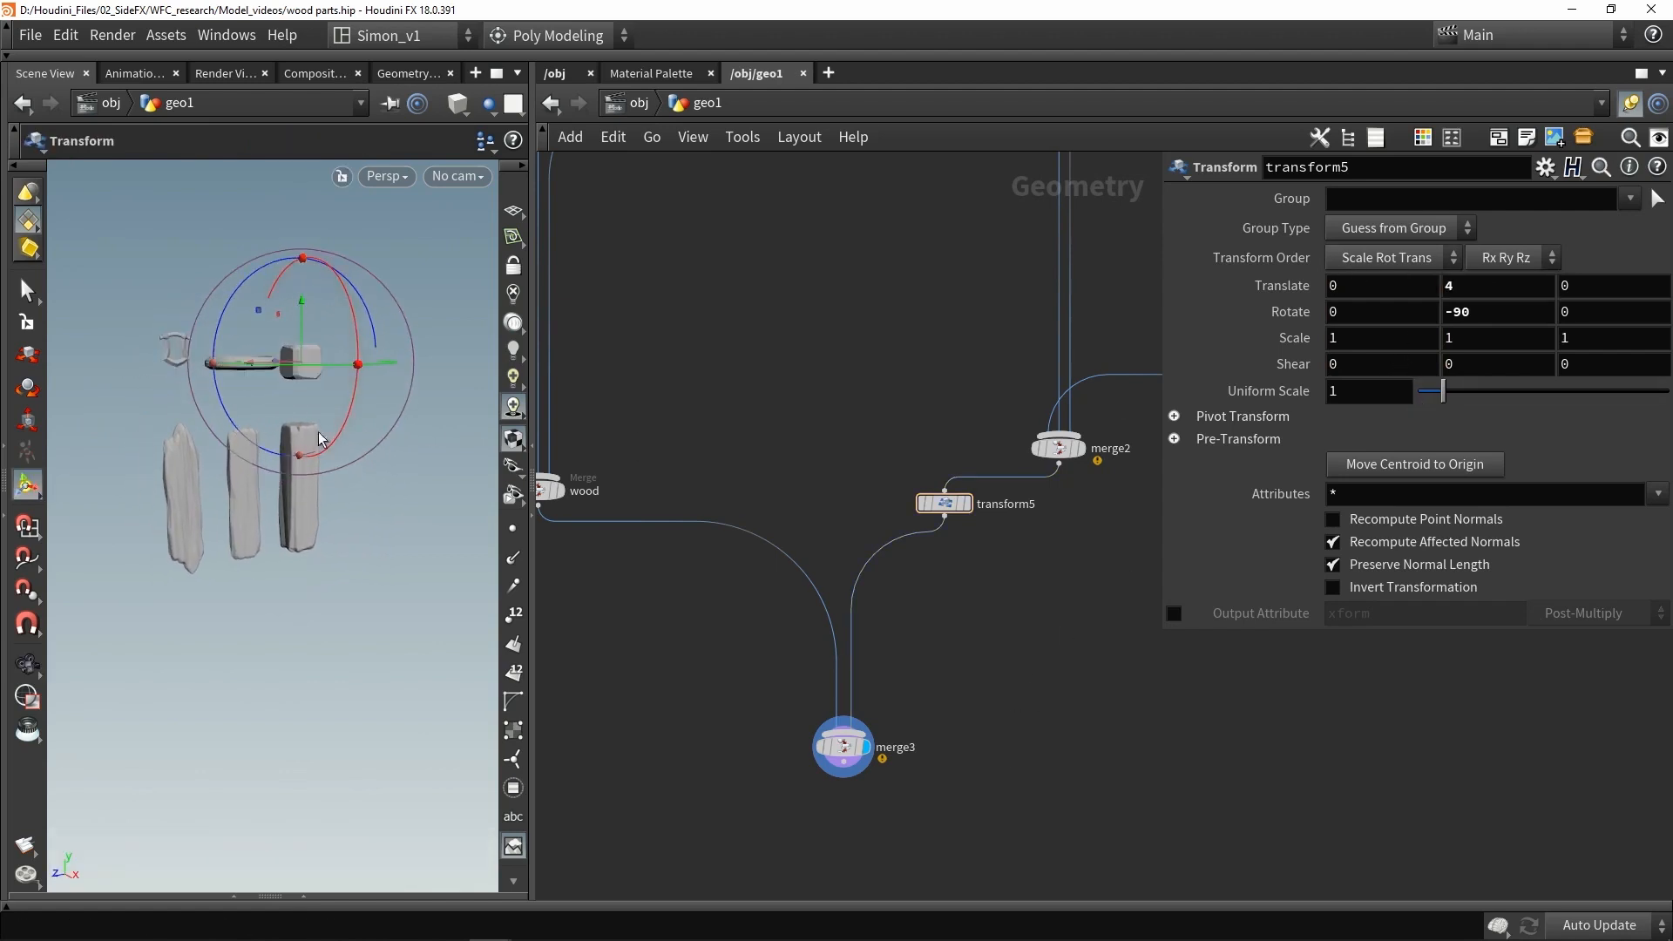
{"action": "left_click_drag", "start_coordinate": [320, 439], "coordinate": [304, 355], "text": "alt"}
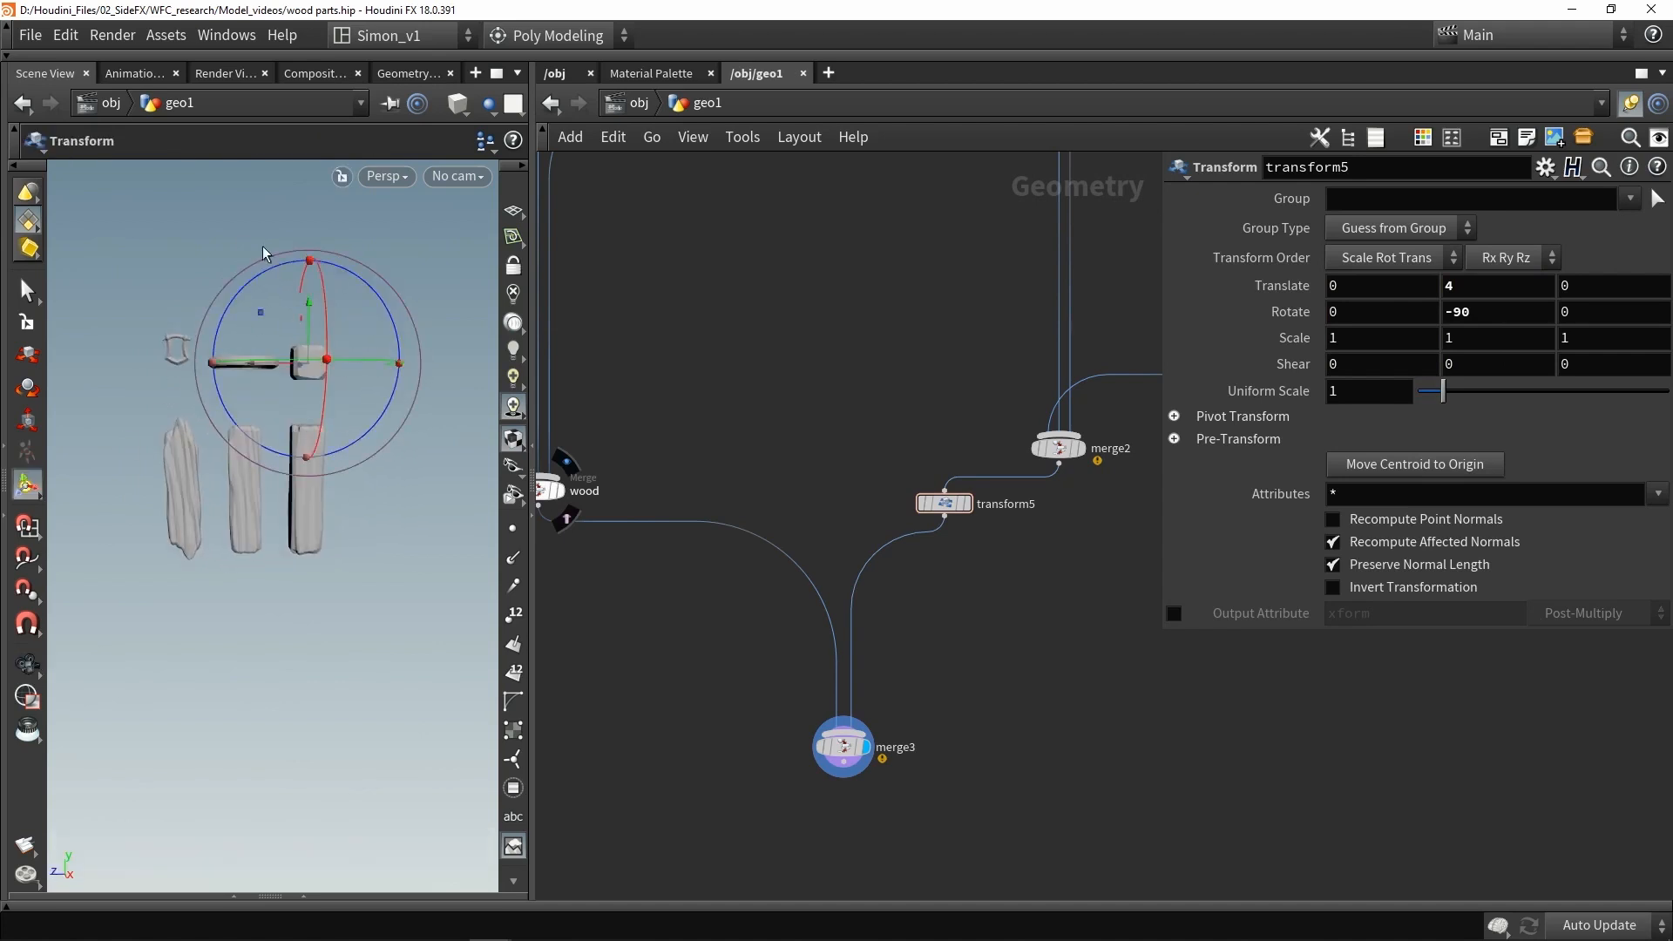
{"action": "left_click_drag", "start_coordinate": [264, 253], "coordinate": [254, 491], "text": "alt"}
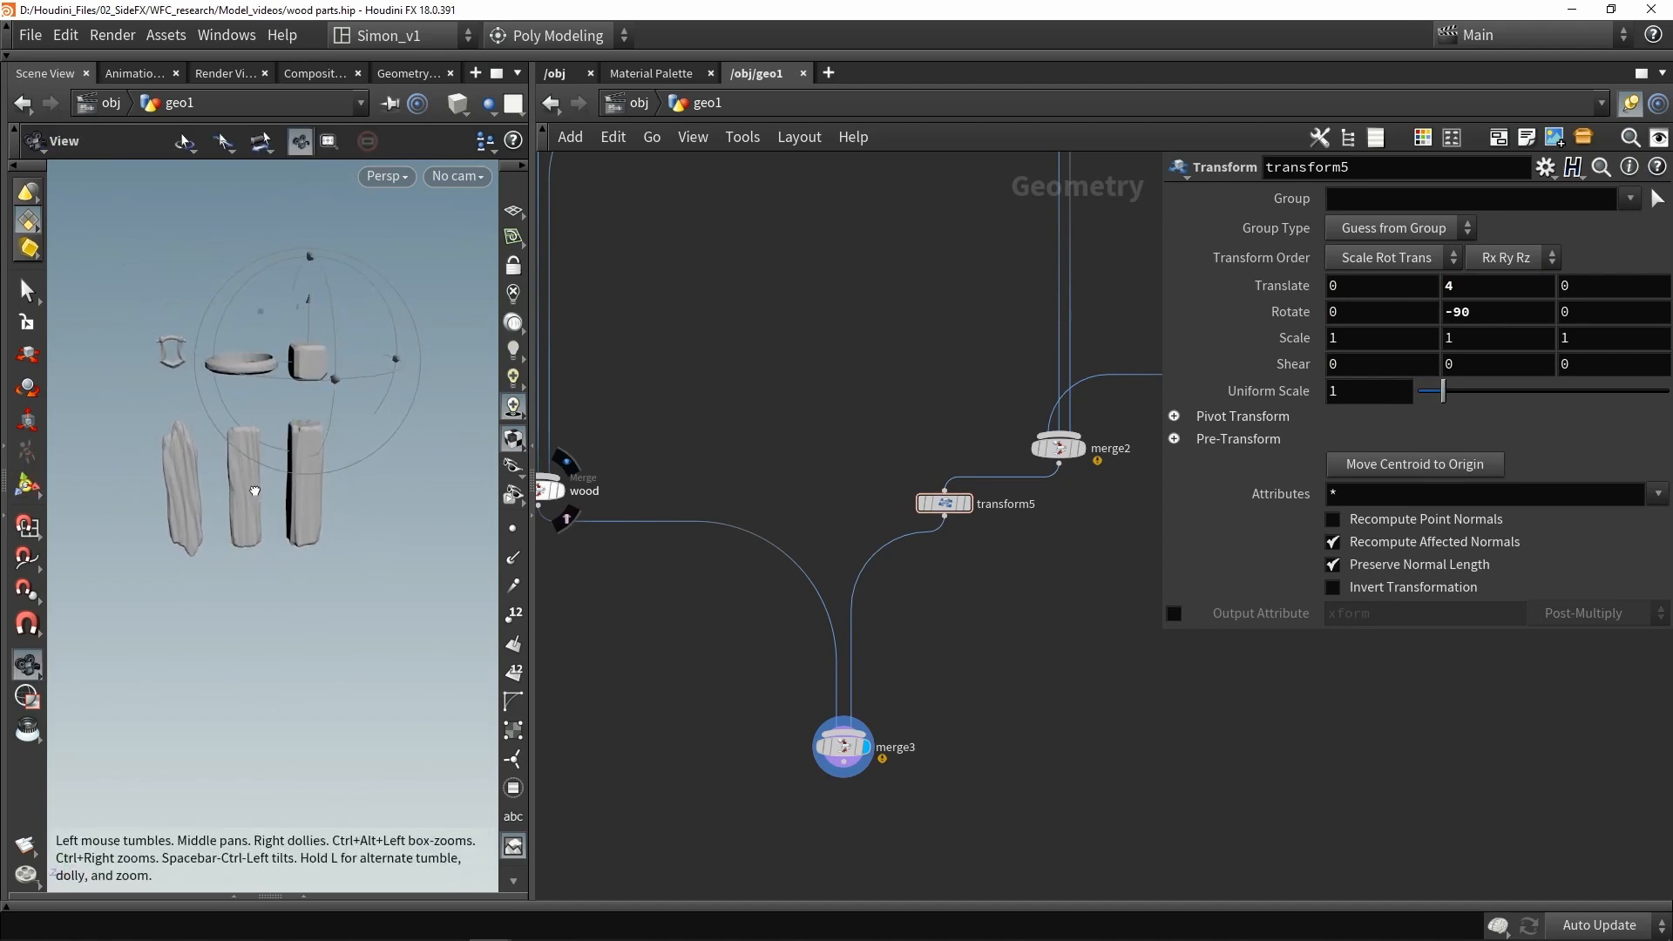
{"action": "key", "text": "Return"}
{"action": "key", "text": "h"}
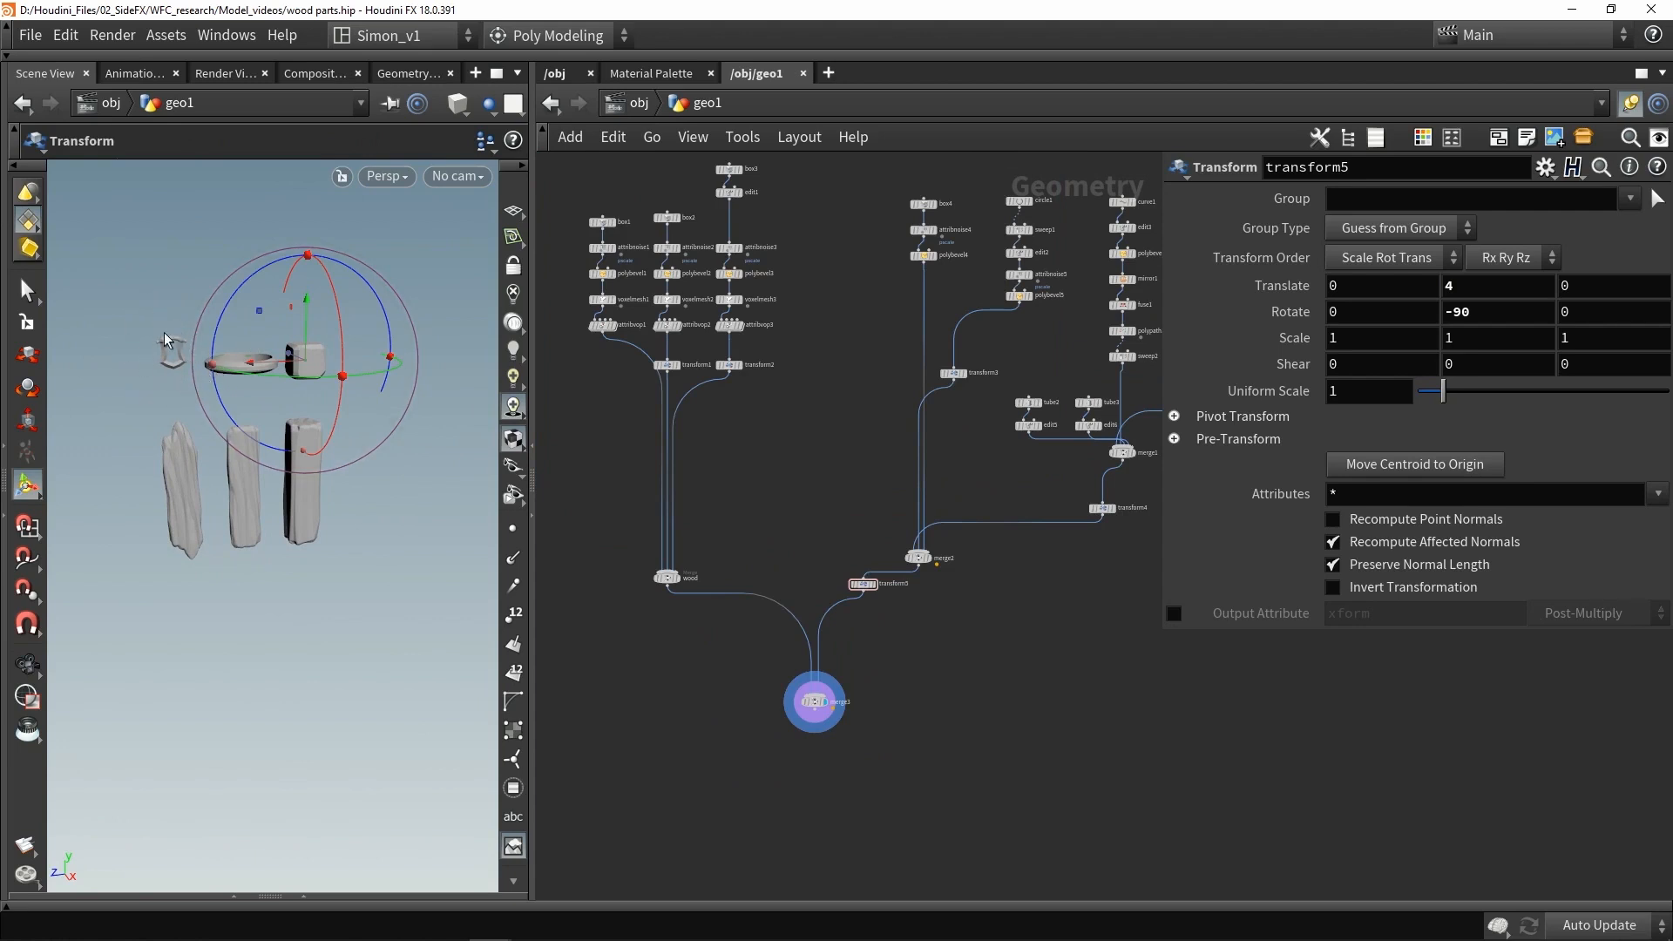
- Set the frame-and-rod transform's uniform scale to 1.6 and lower it to about -0.69 in Y
{"action": "middle_click_drag", "start_coordinate": [1015, 610], "coordinate": [893, 626]}
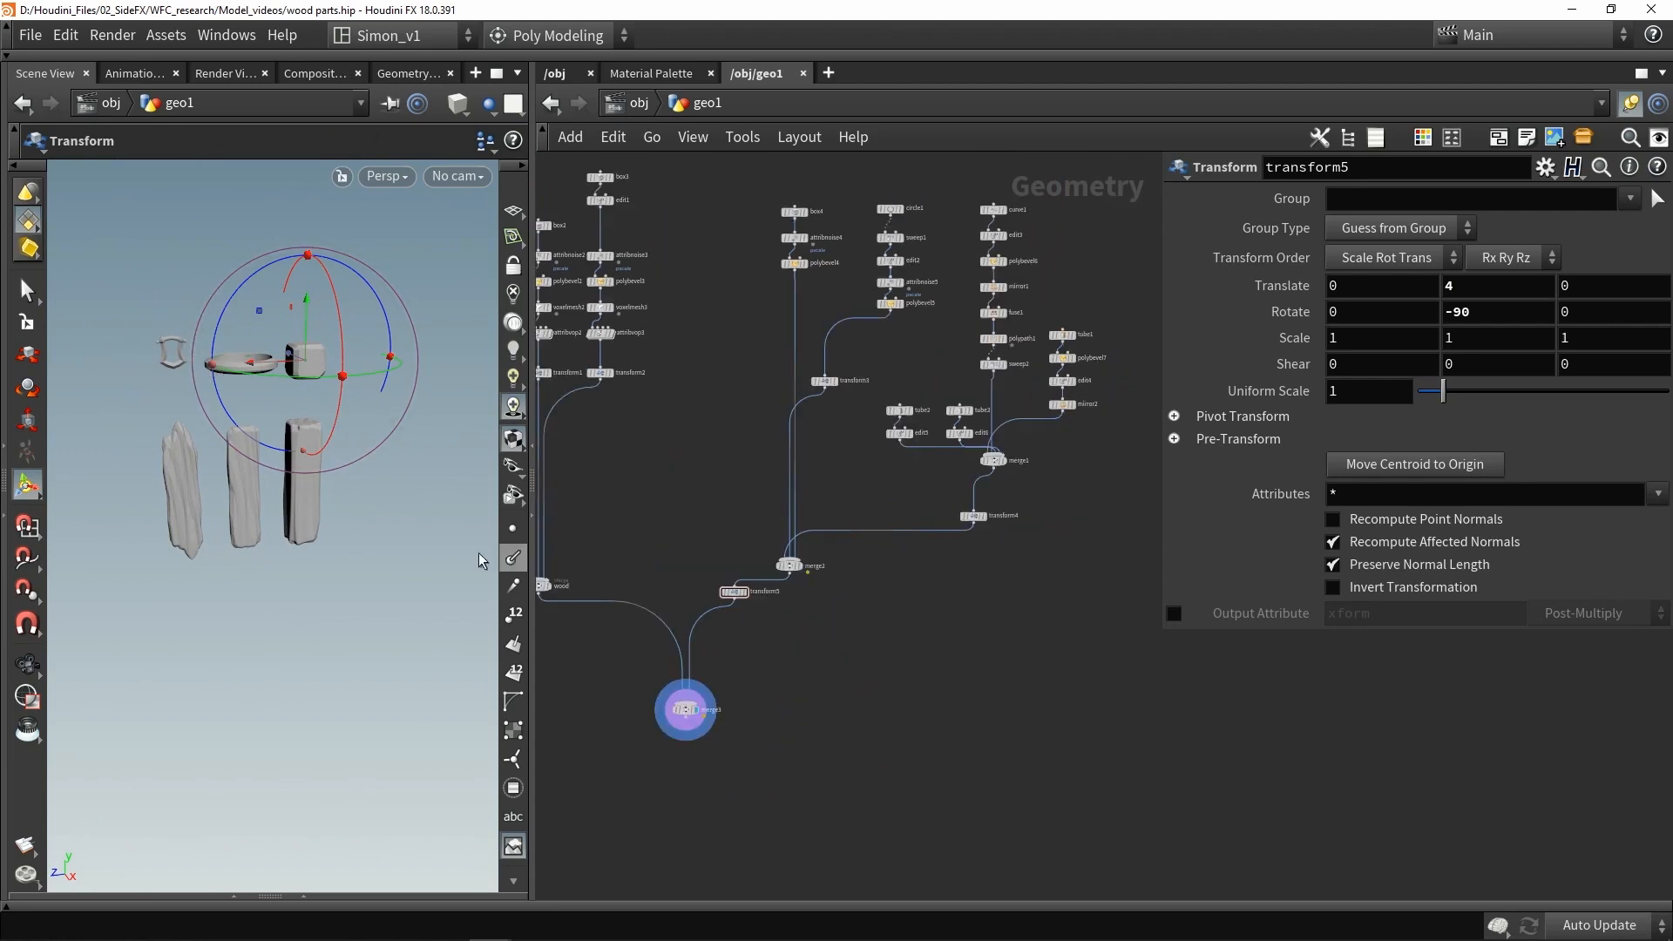
{"action": "left_click_drag", "start_coordinate": [479, 560], "coordinate": [400, 497], "text": "alt"}
{"action": "scroll", "coordinate": [210, 295], "scroll_direction": "up", "scroll_amount": 3}
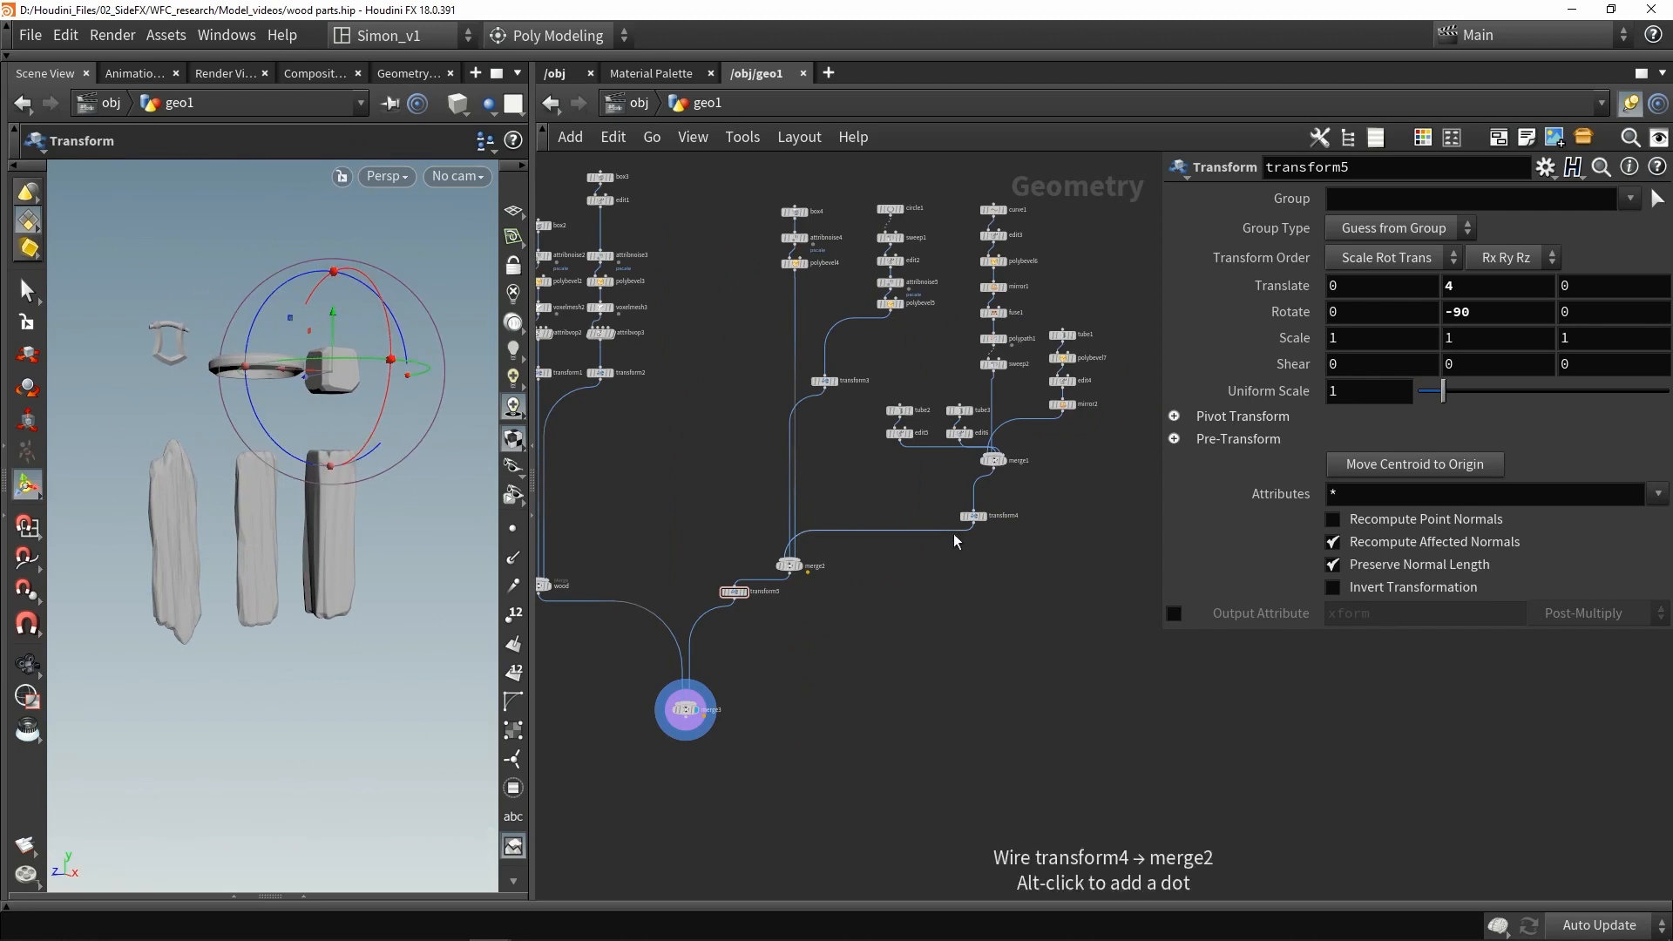
{"action": "scroll", "coordinate": [967, 523], "scroll_direction": "up", "scroll_amount": 3}
{"action": "left_click", "coordinate": [990, 506]}
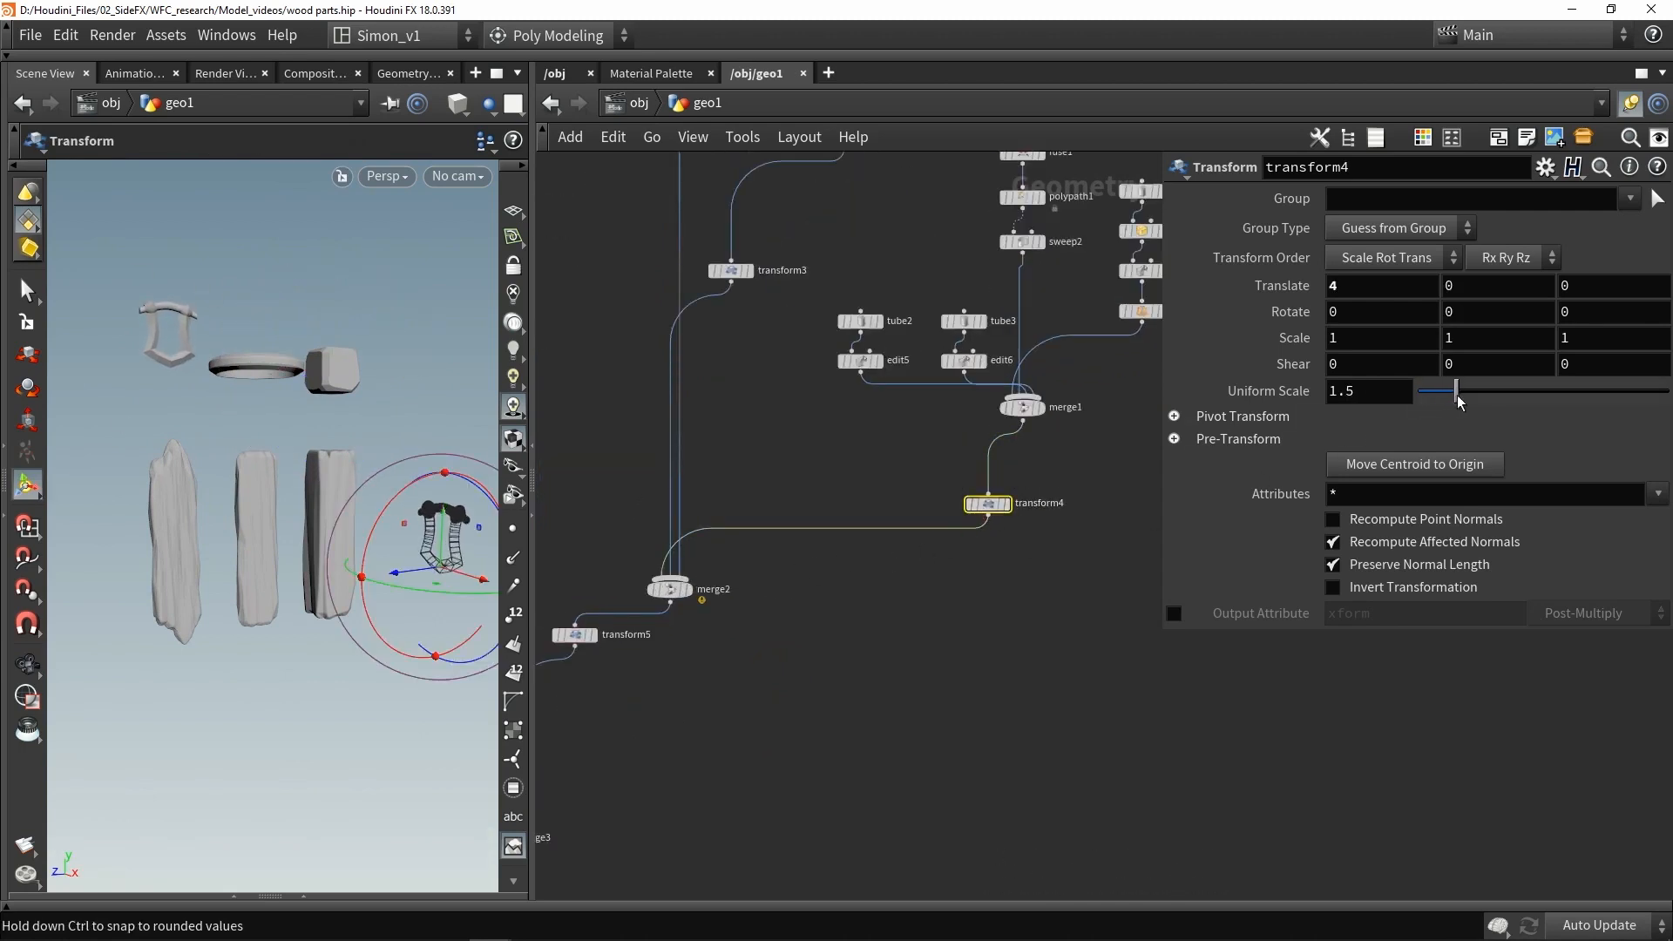
{"action": "left_click_drag", "start_coordinate": [1462, 399], "coordinate": [1458, 398]}
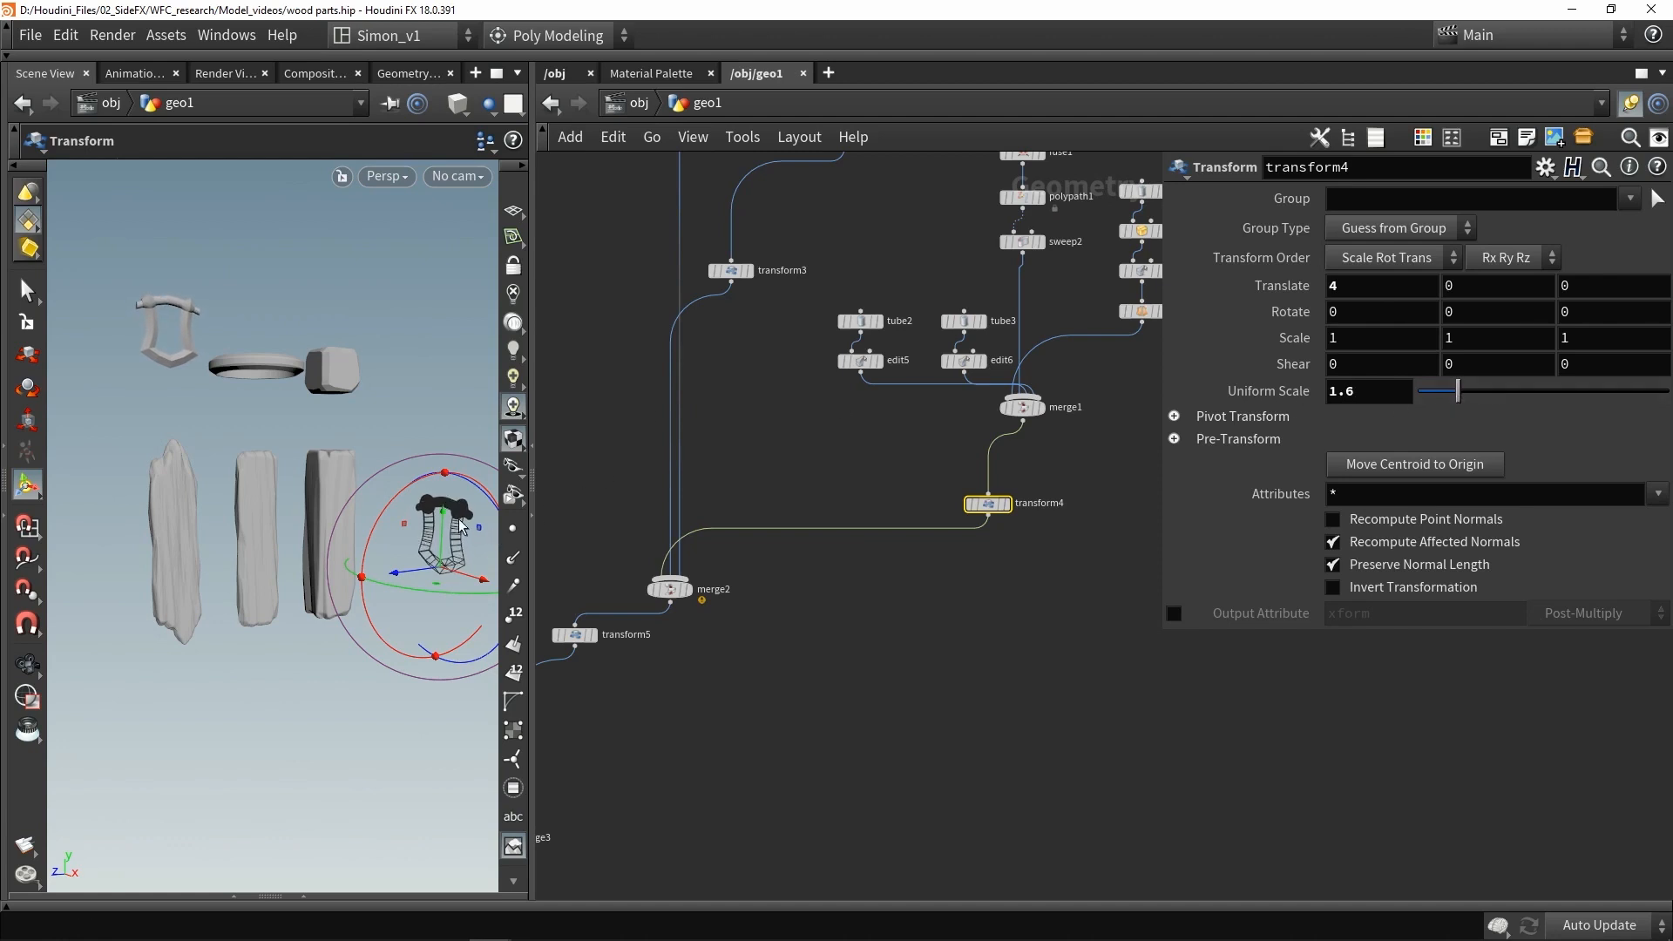
{"action": "left_click_drag", "start_coordinate": [442, 521], "coordinate": [442, 558]}
{"action": "mouse_move", "coordinate": [282, 293]}
{"action": "left_mouse_down", "text": "alt"}
{"action": "mouse_move", "coordinate": [192, 330]}
{"action": "mouse_move", "coordinate": [367, 286]}
{"action": "mouse_move", "coordinate": [194, 287]}
{"action": "mouse_move", "coordinate": [244, 337]}
{"action": "mouse_move", "coordinate": [274, 301]}
{"action": "left_mouse_up", "text": "alt"}
{"action": "scroll", "coordinate": [628, 645], "scroll_direction": "down", "scroll_amount": 2}
{"action": "middle_click_drag", "start_coordinate": [566, 741], "coordinate": [796, 502]}
{"action": "scroll", "coordinate": [839, 526], "scroll_direction": "up", "scroll_amount": 3}
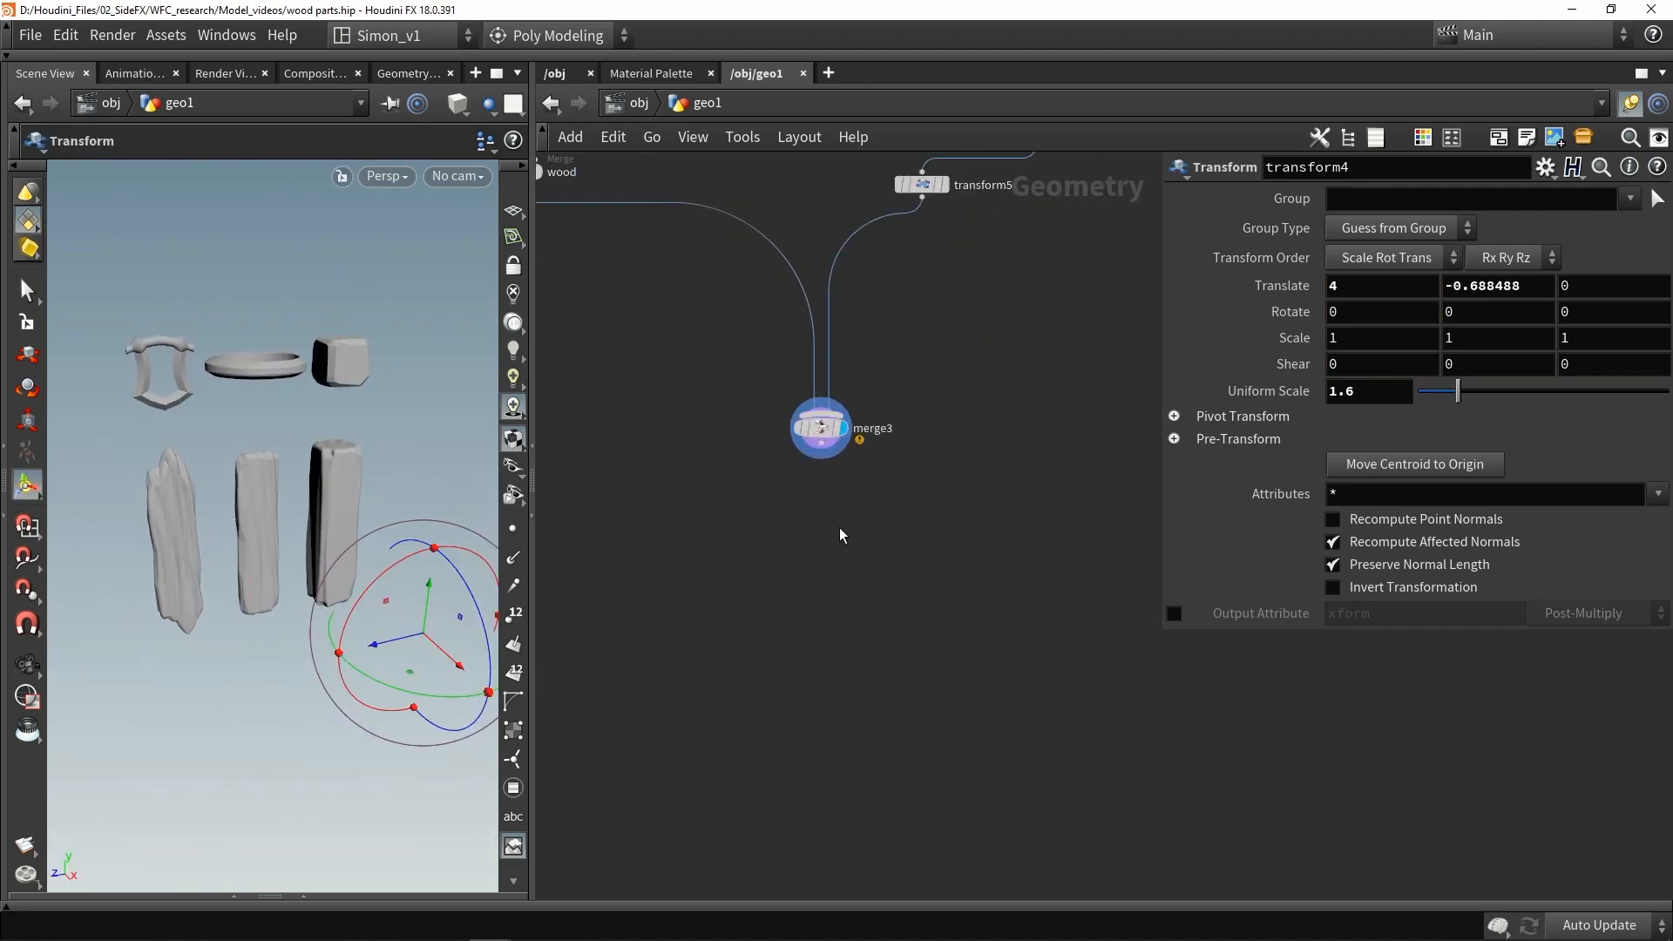
- Add a Normal node below the final merge
{"action": "key", "text": "Tab"}
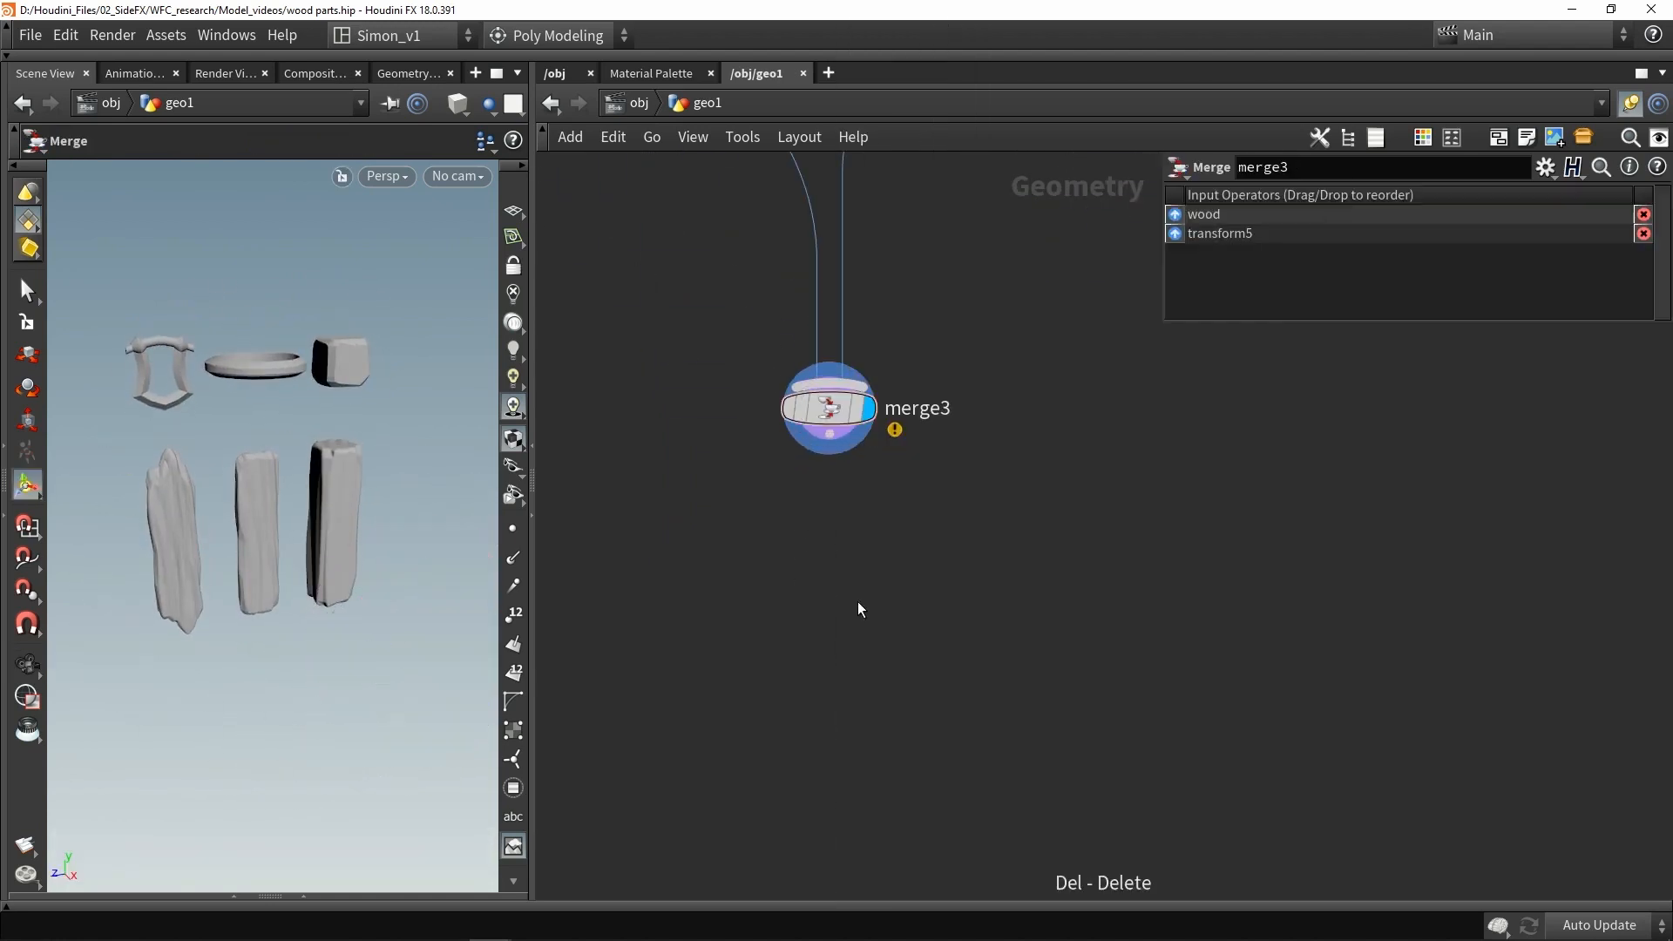
{"action": "key", "text": "Tab"}
{"action": "type", "text": "no"}
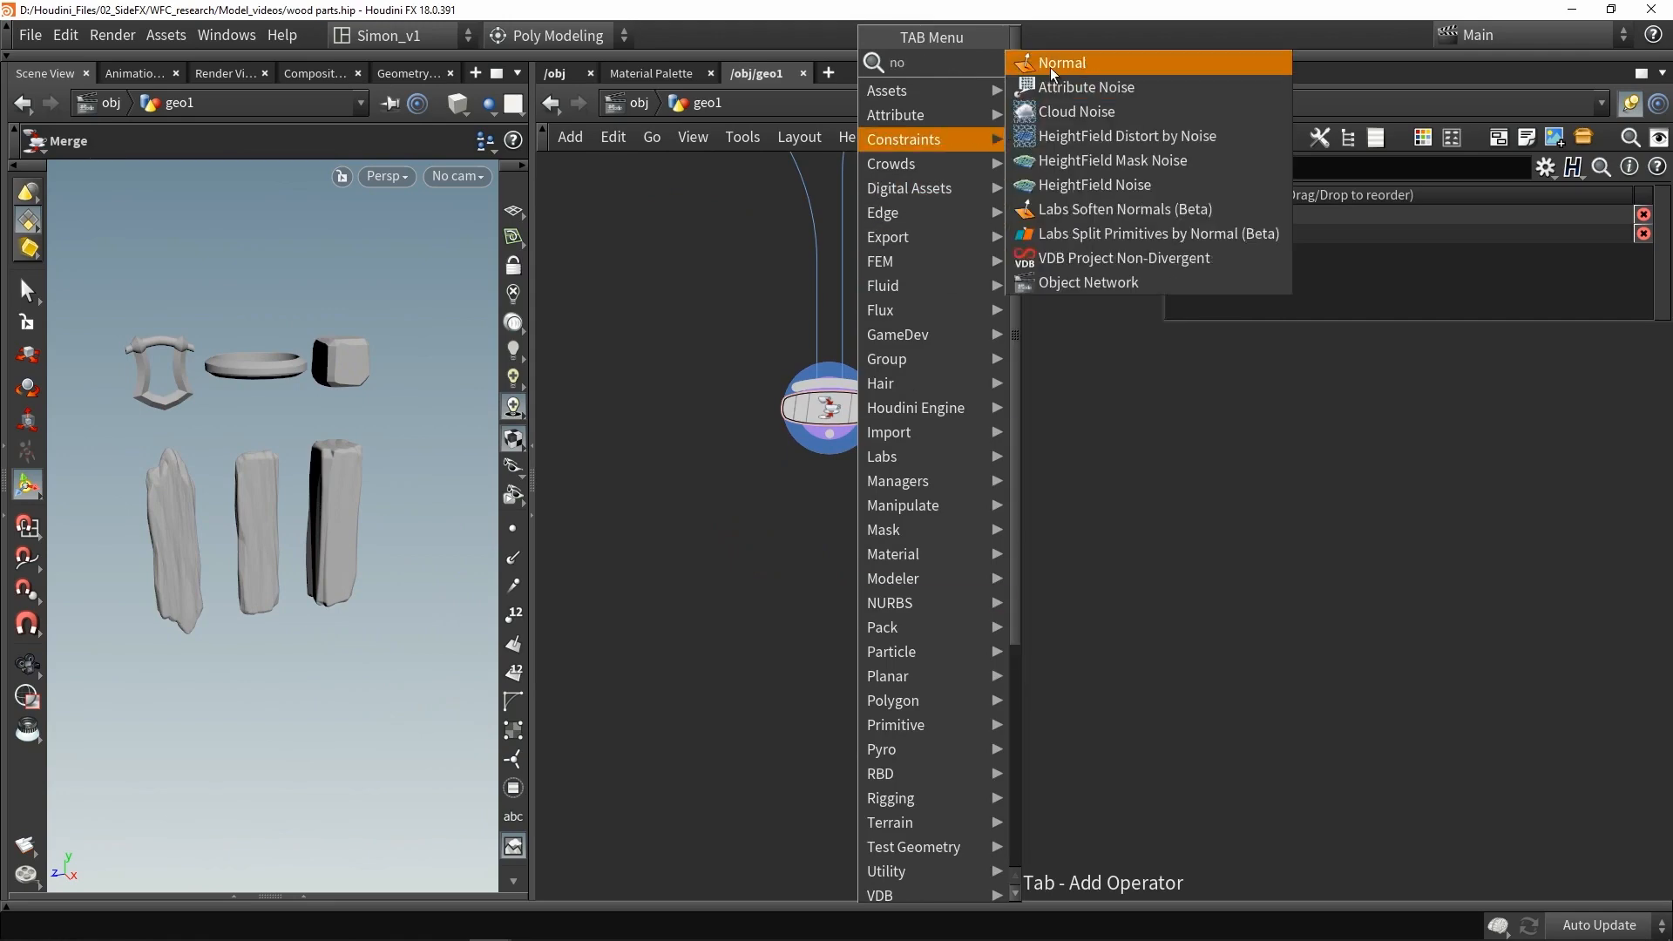
{"action": "key", "text": "Return"}
{"action": "left_click", "coordinate": [839, 453]}
{"action": "left_click", "coordinate": [828, 477]}
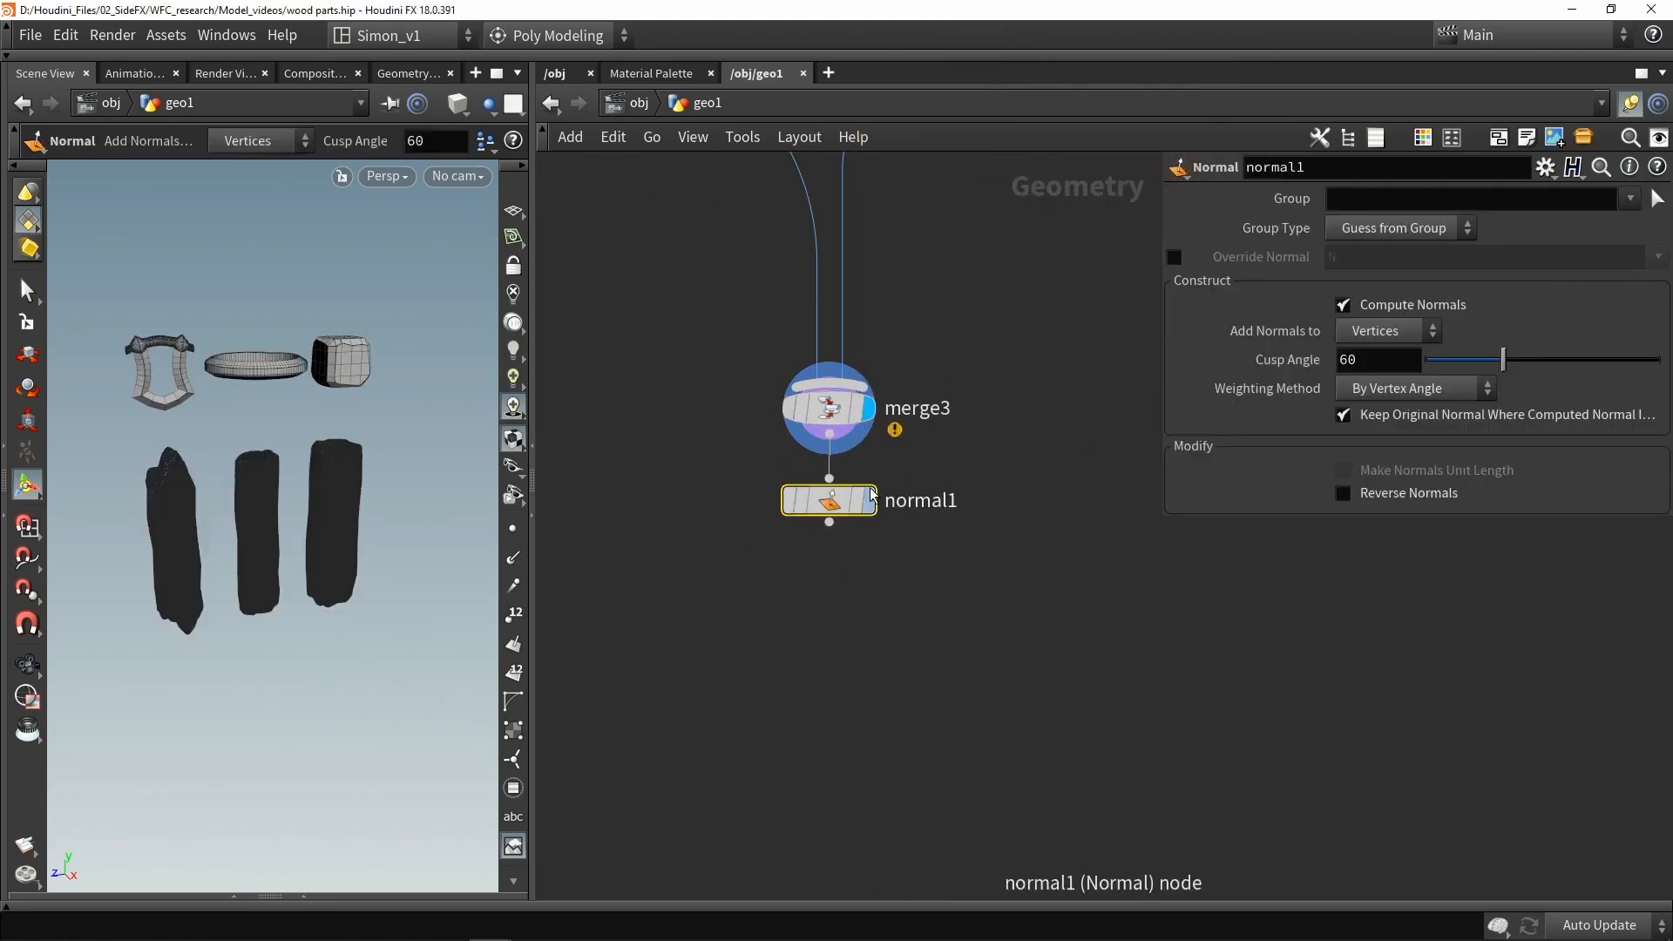
- Add a Null node after the Normal node and rename it High
{"action": "key", "text": "Tab"}
{"action": "type", "text": "nul"}
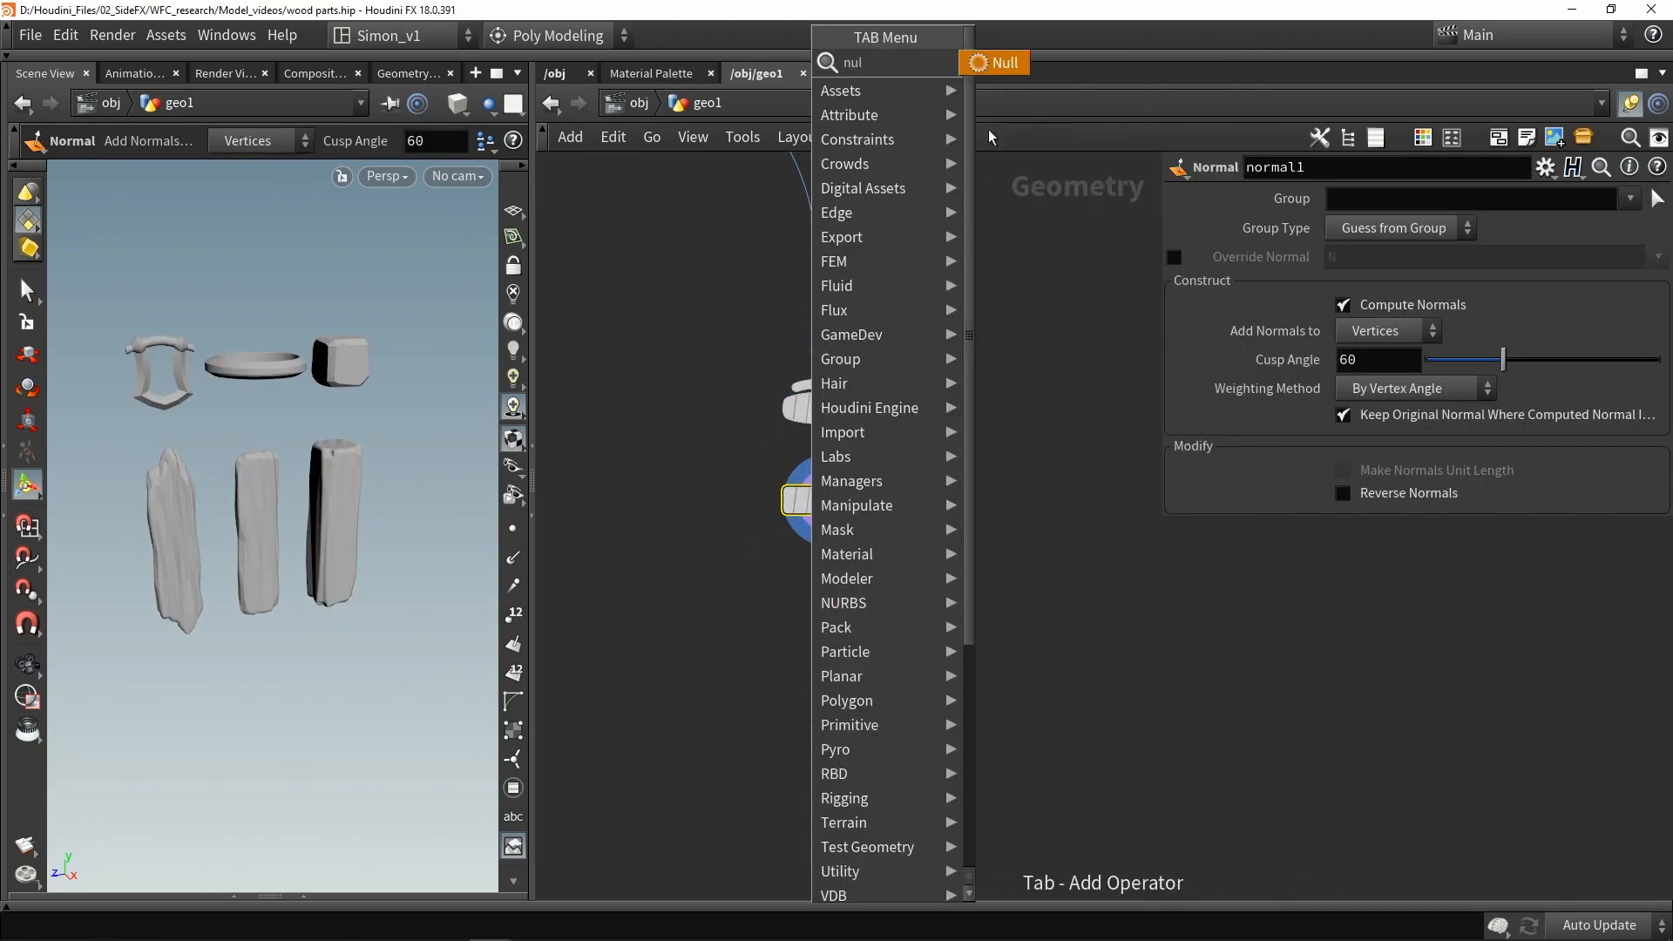
{"action": "left_click", "coordinate": [1011, 68]}
{"action": "left_click", "coordinate": [829, 625]}
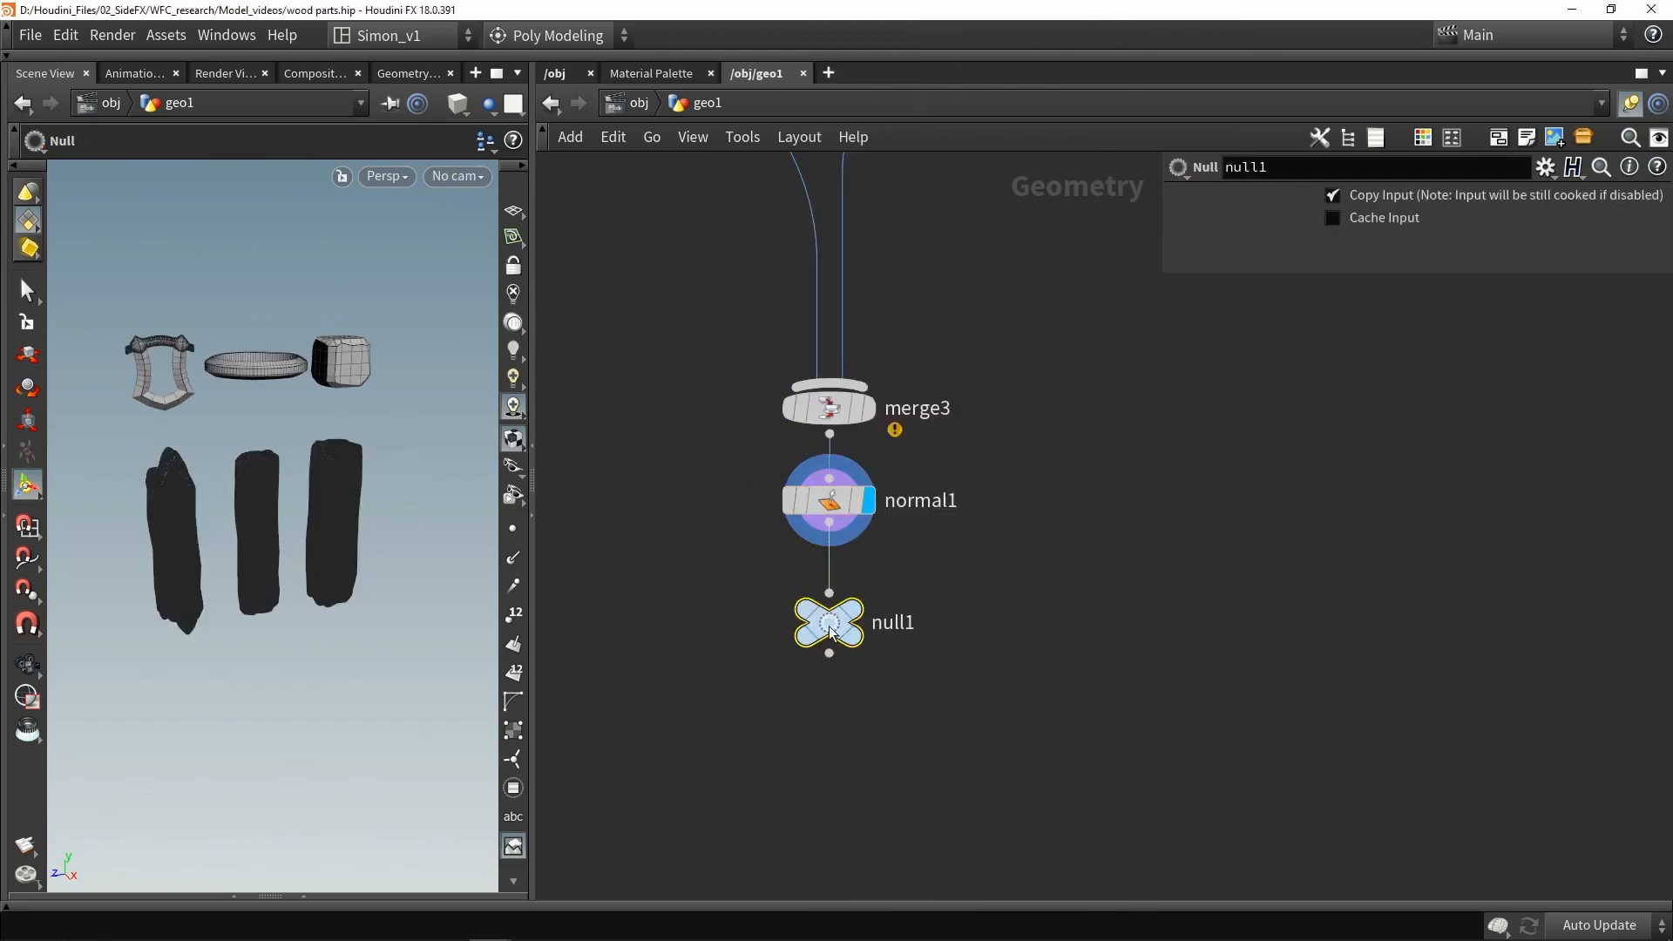
{"action": "double_click", "coordinate": [897, 624]}
{"action": "type", "text": "Hig"}
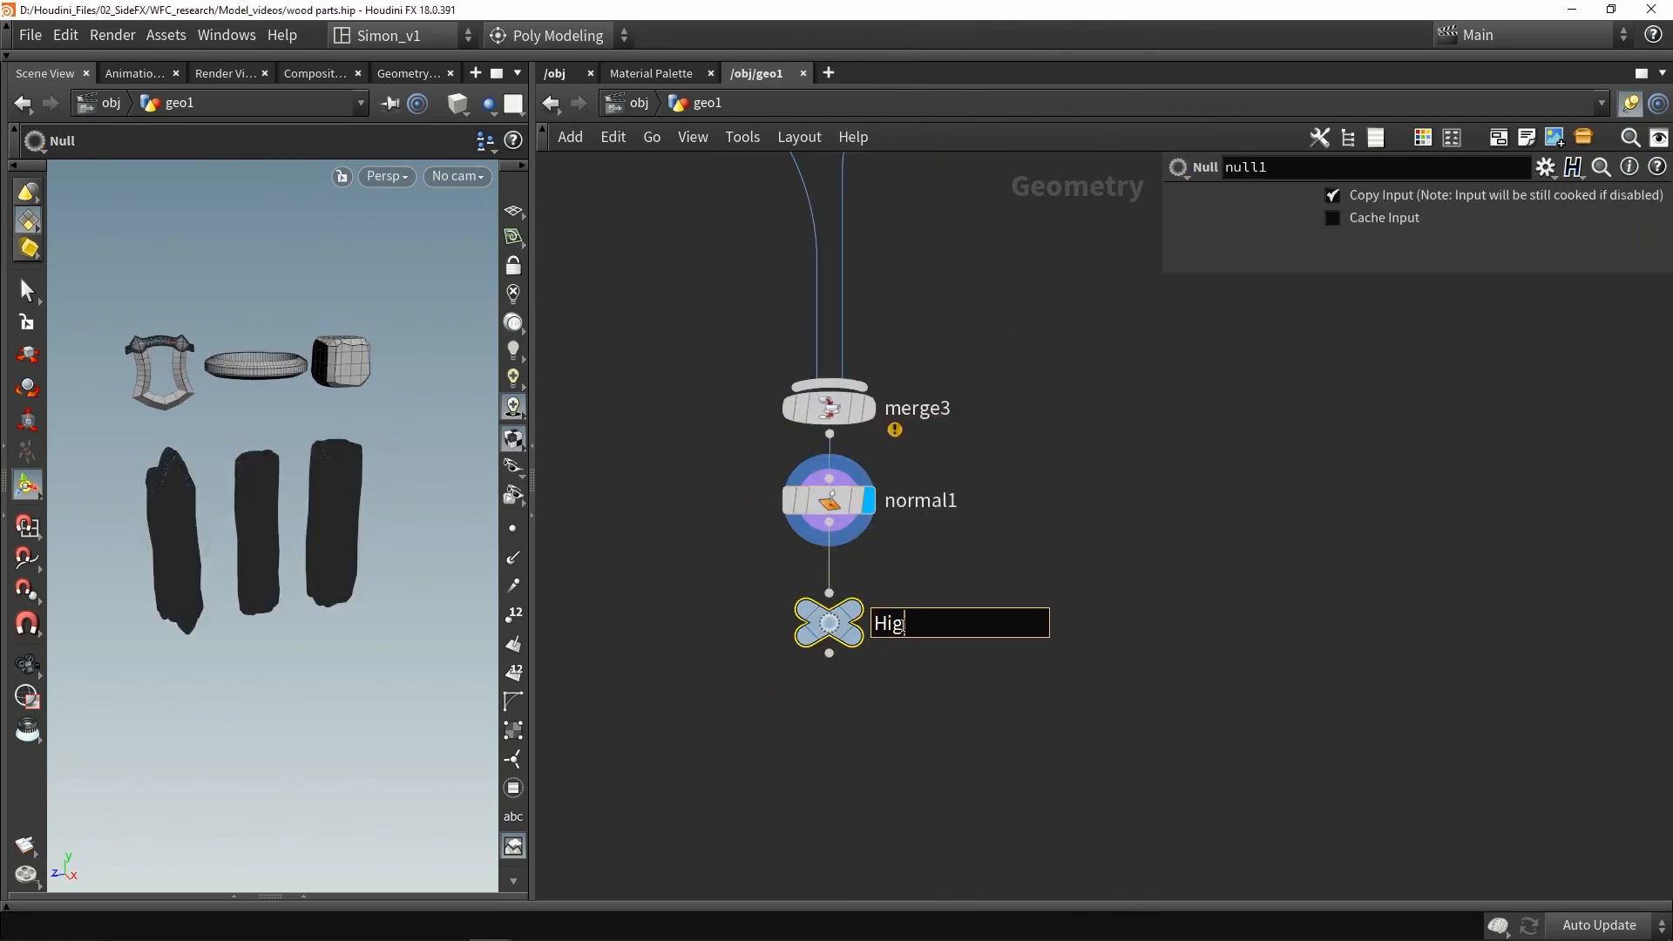
{"action": "type", "text": "h"}
{"action": "key", "text": "Return"}
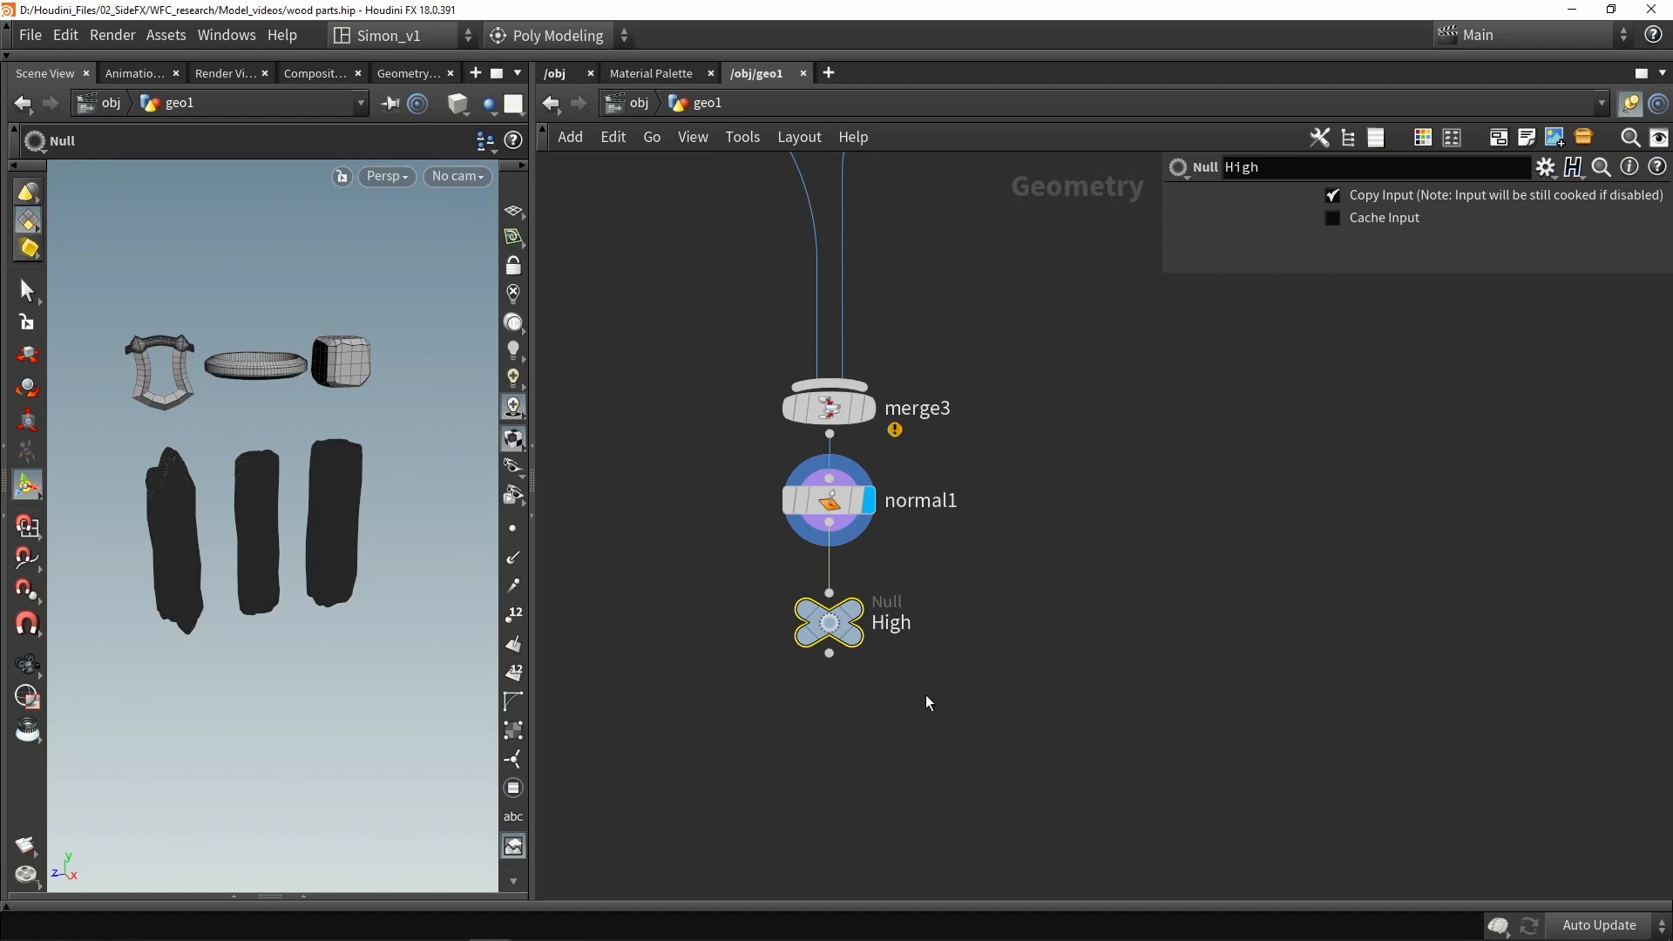
- Move the Normal and High nodes aside and add a PolyReduce node branching off the final props merge
{"action": "left_click_drag", "start_coordinate": [926, 702], "coordinate": [587, 544]}
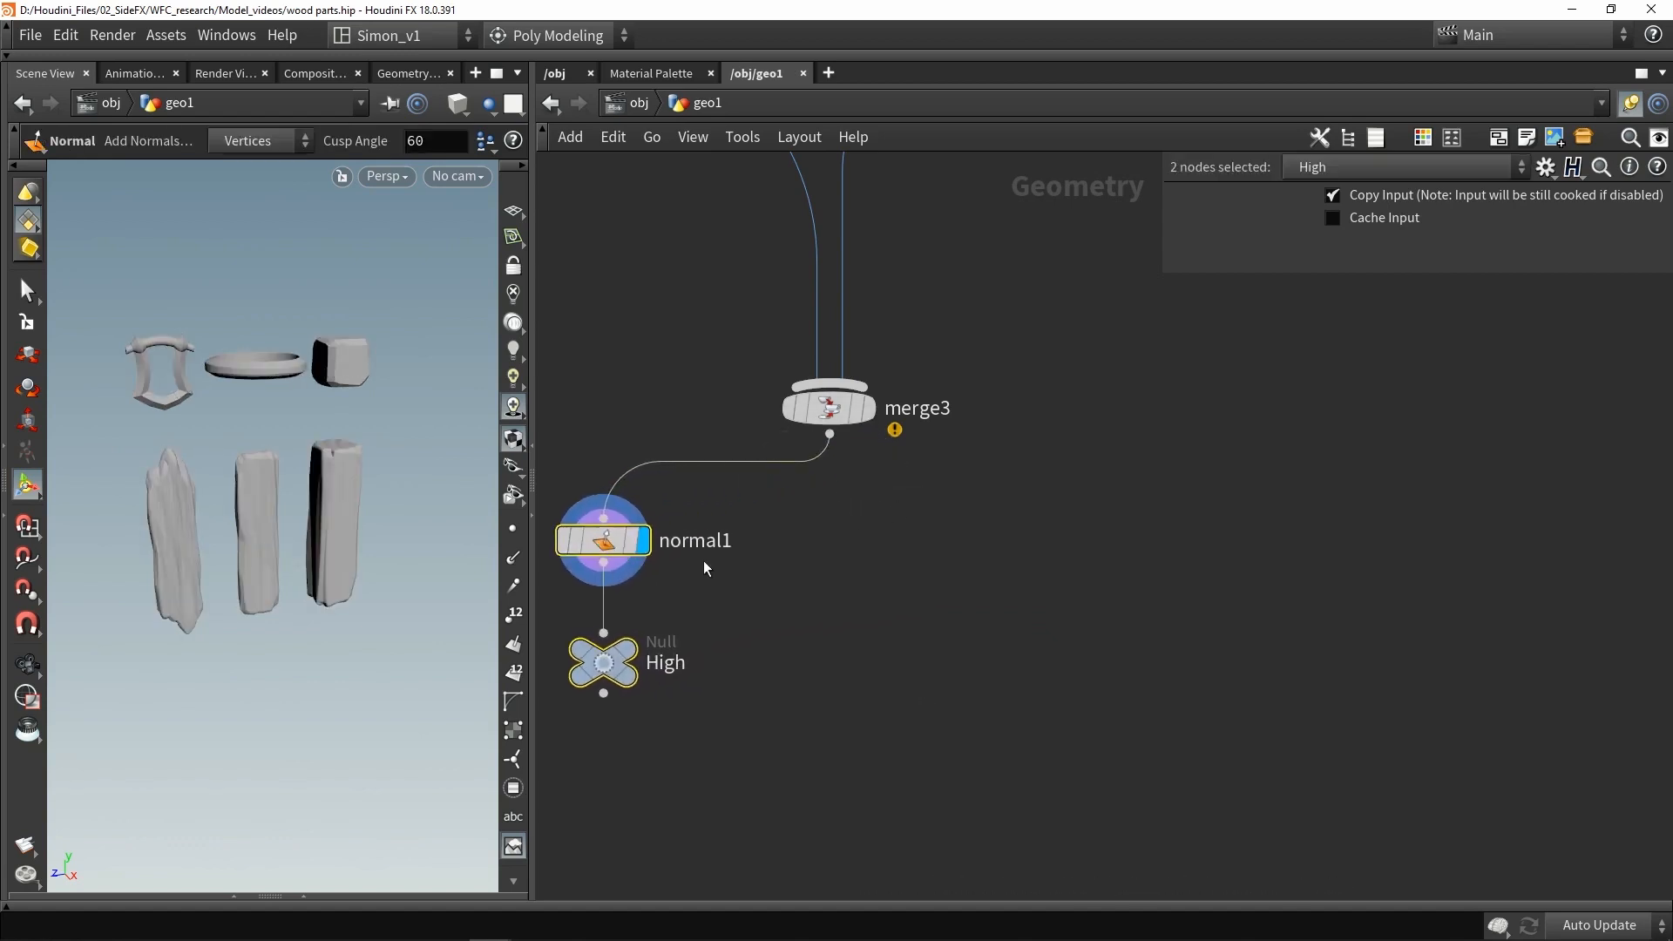
{"action": "middle_click_drag", "start_coordinate": [845, 583], "coordinate": [863, 488]}
{"action": "left_click", "coordinate": [934, 514]}
{"action": "scroll", "coordinate": [870, 490], "scroll_direction": "down", "scroll_amount": 2}
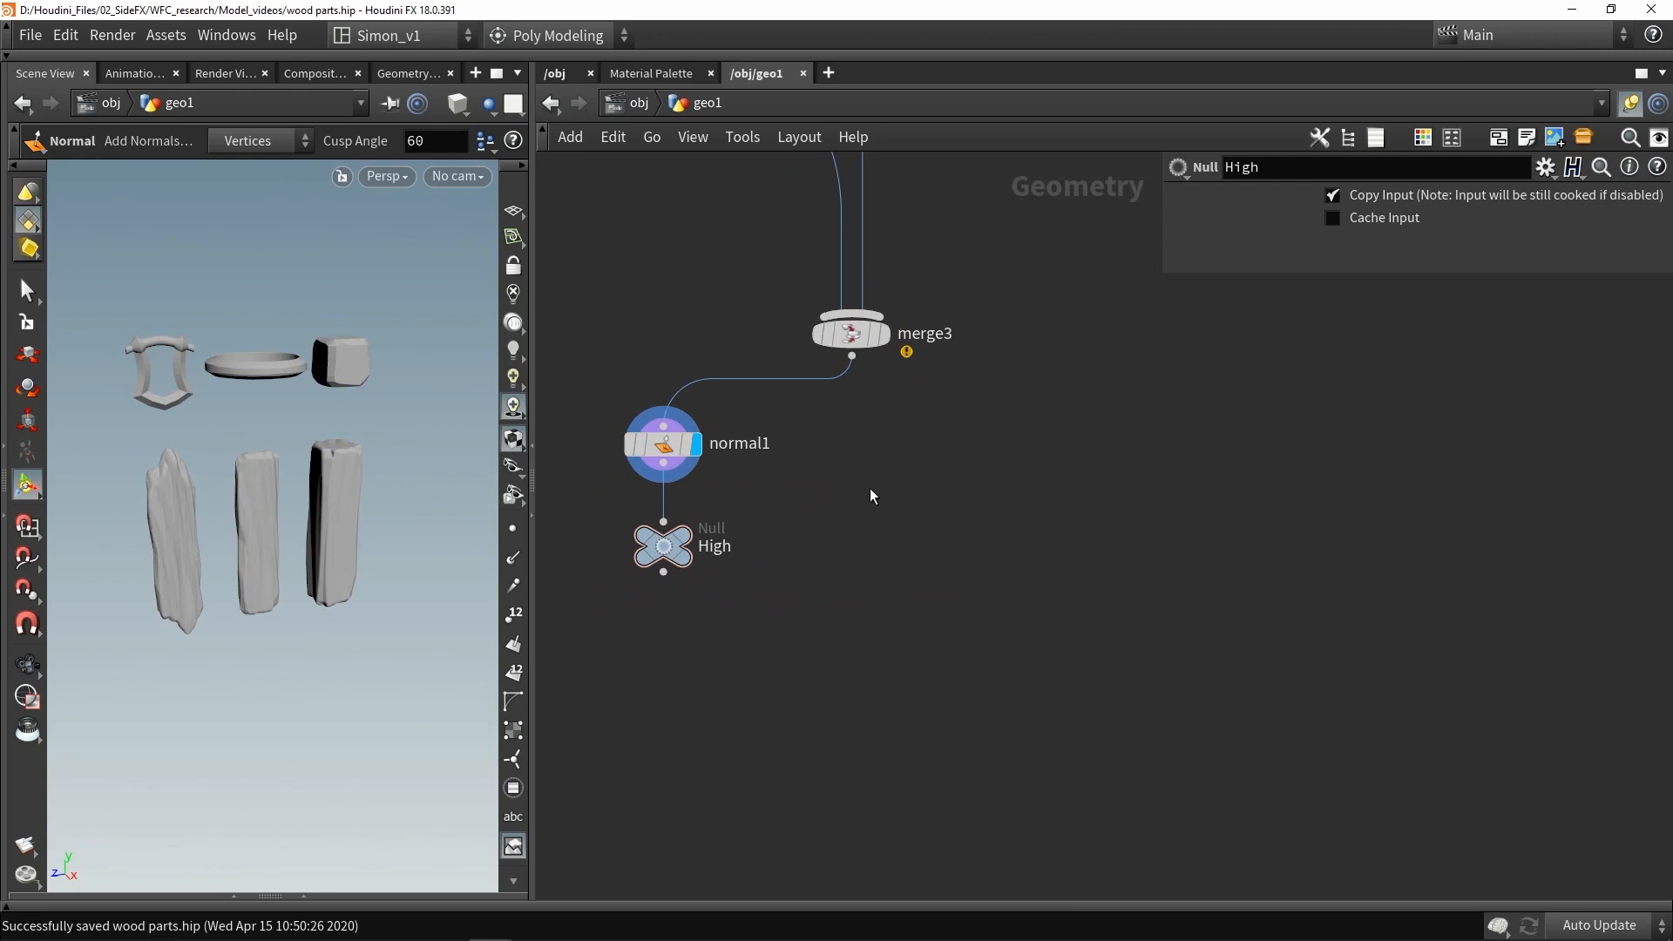
{"action": "left_click", "coordinate": [887, 453]}
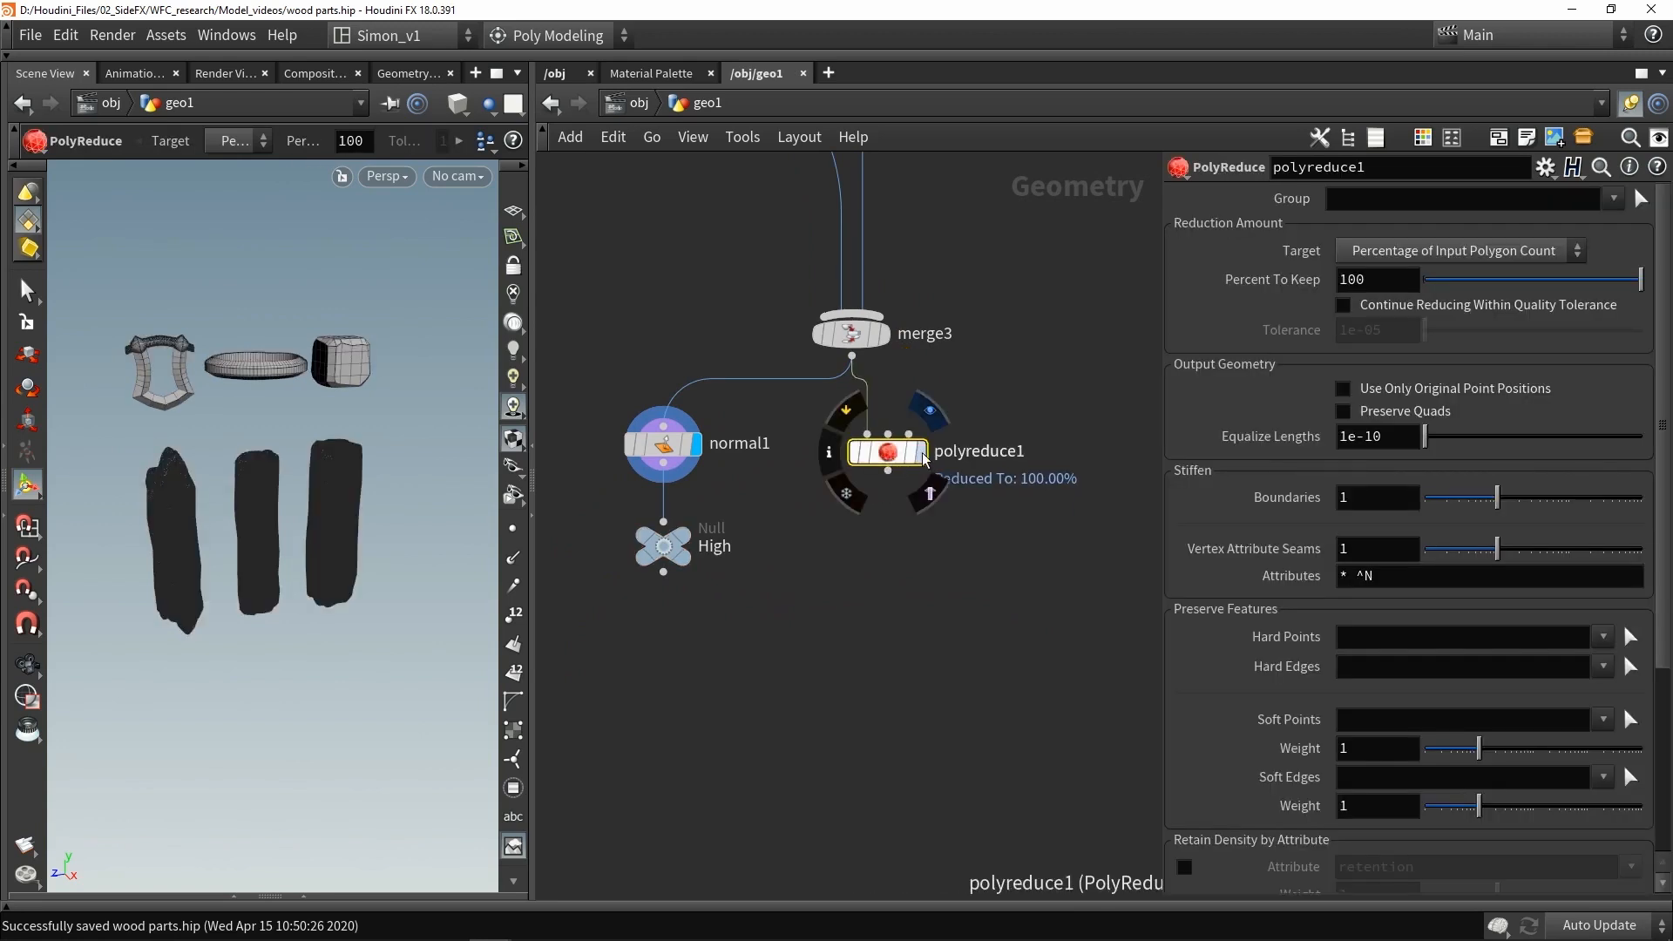
{"action": "left_click", "coordinate": [922, 453]}
{"action": "left_click_drag", "start_coordinate": [892, 459], "coordinate": [902, 452]}
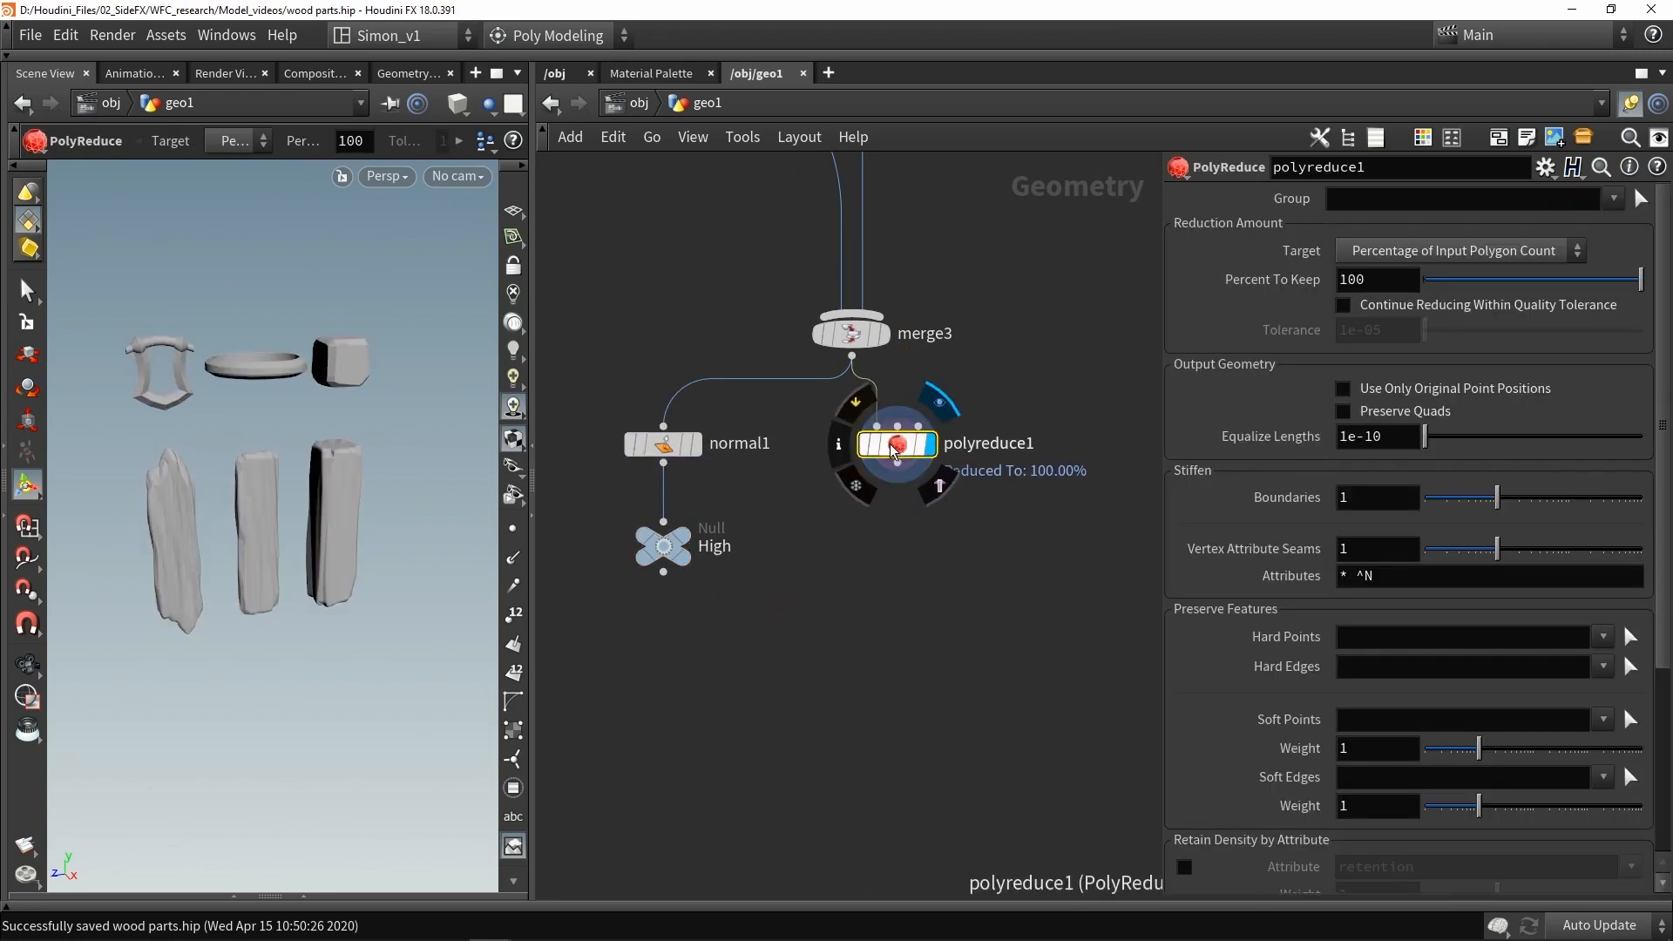
- Set the PolyReduce target to Output Polygon Count and save the scene
{"action": "double_click", "coordinate": [1359, 278]}
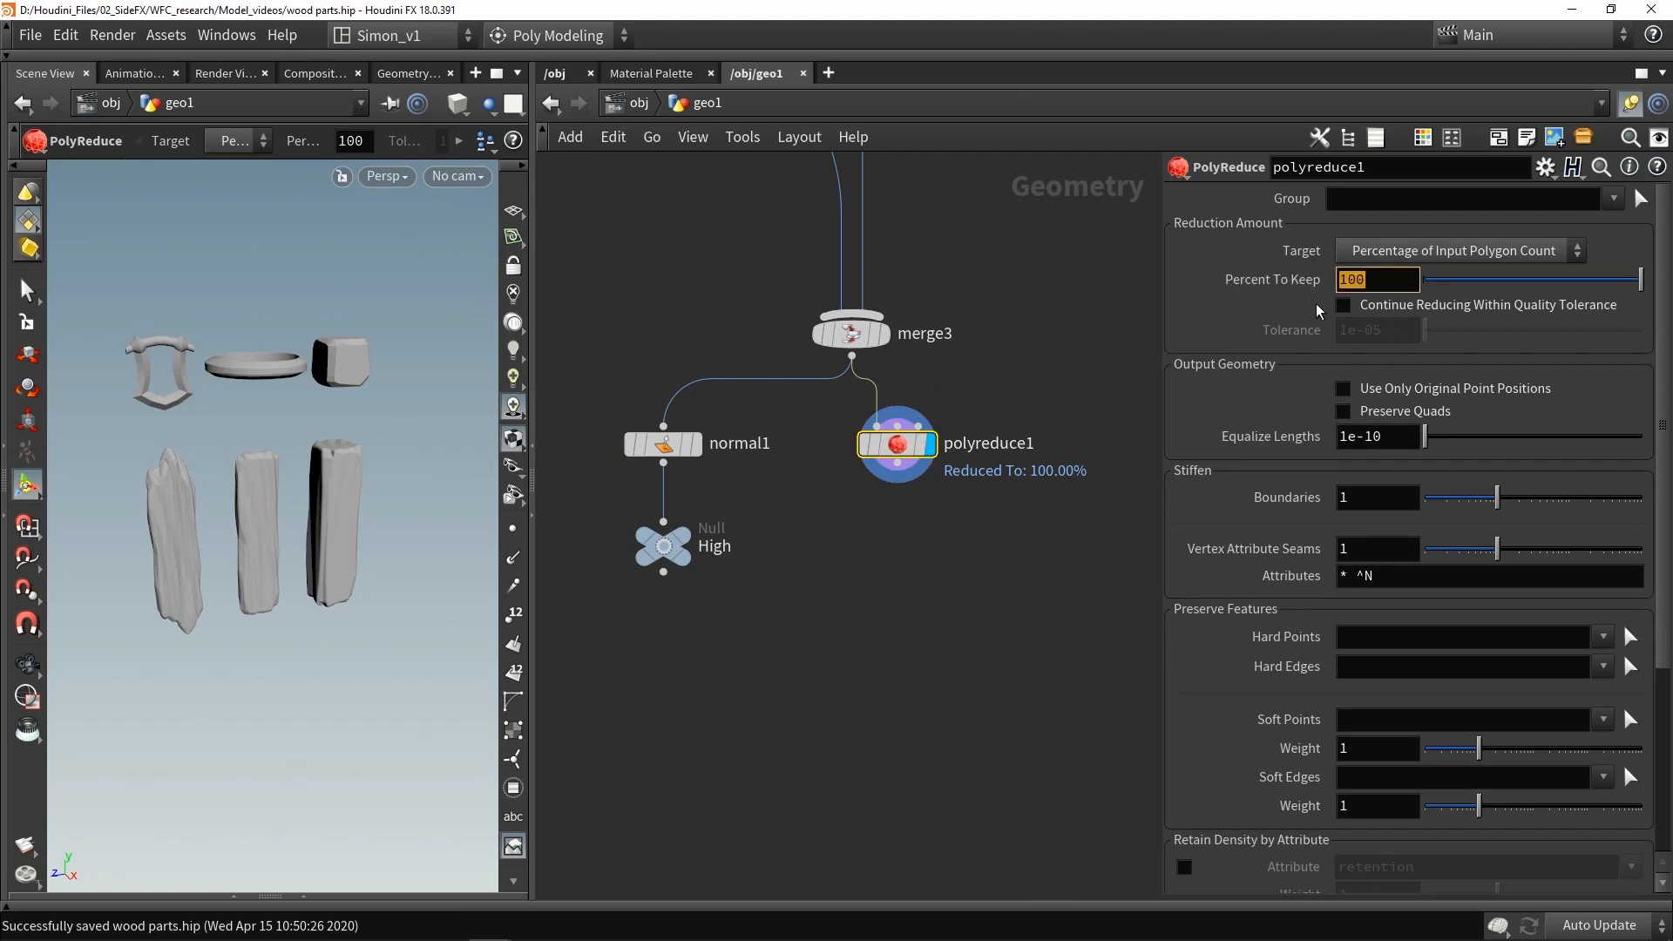
{"action": "left_click", "coordinate": [1371, 253]}
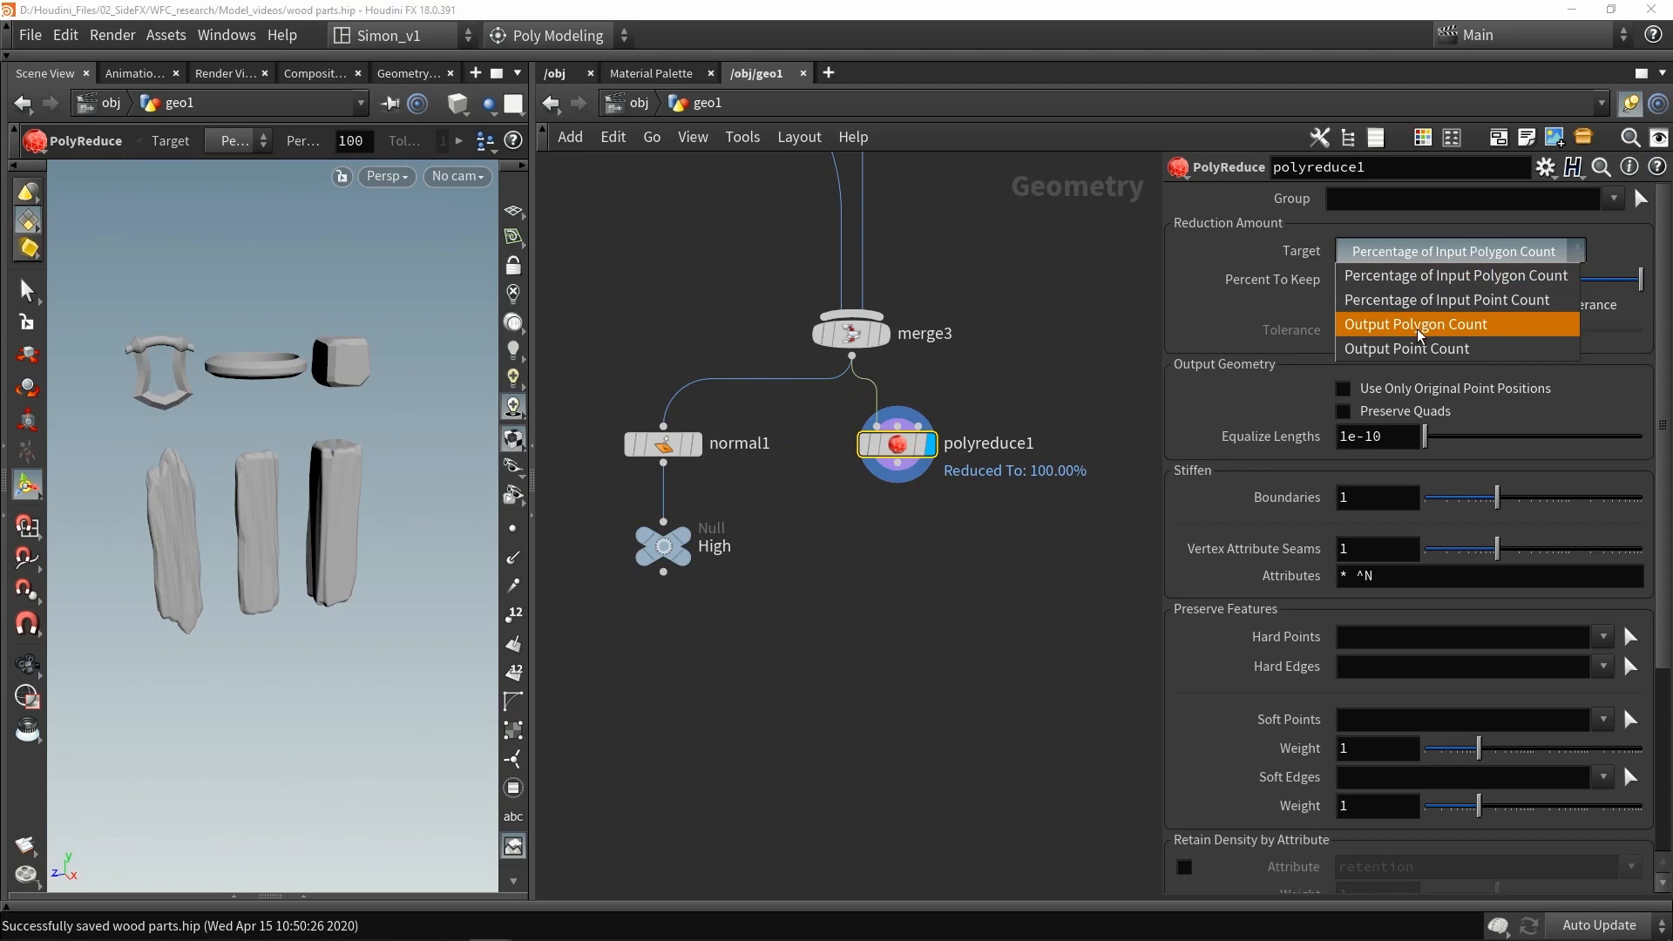
{"action": "left_click", "coordinate": [1418, 331]}
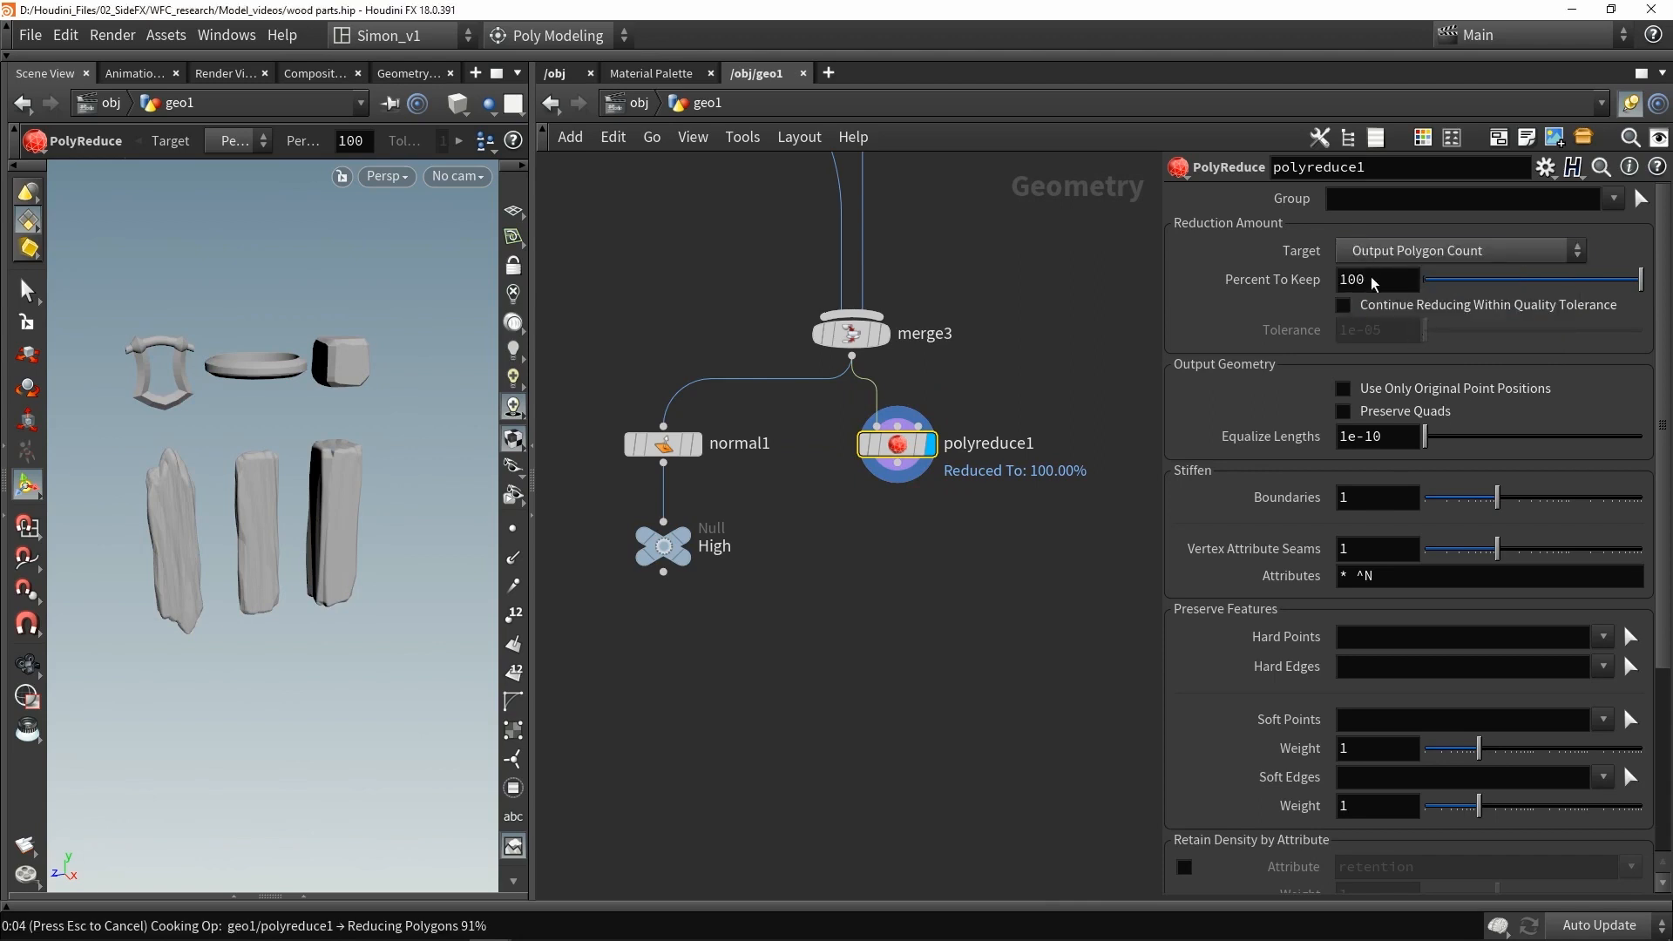
{"action": "key", "text": "ctrl+s"}
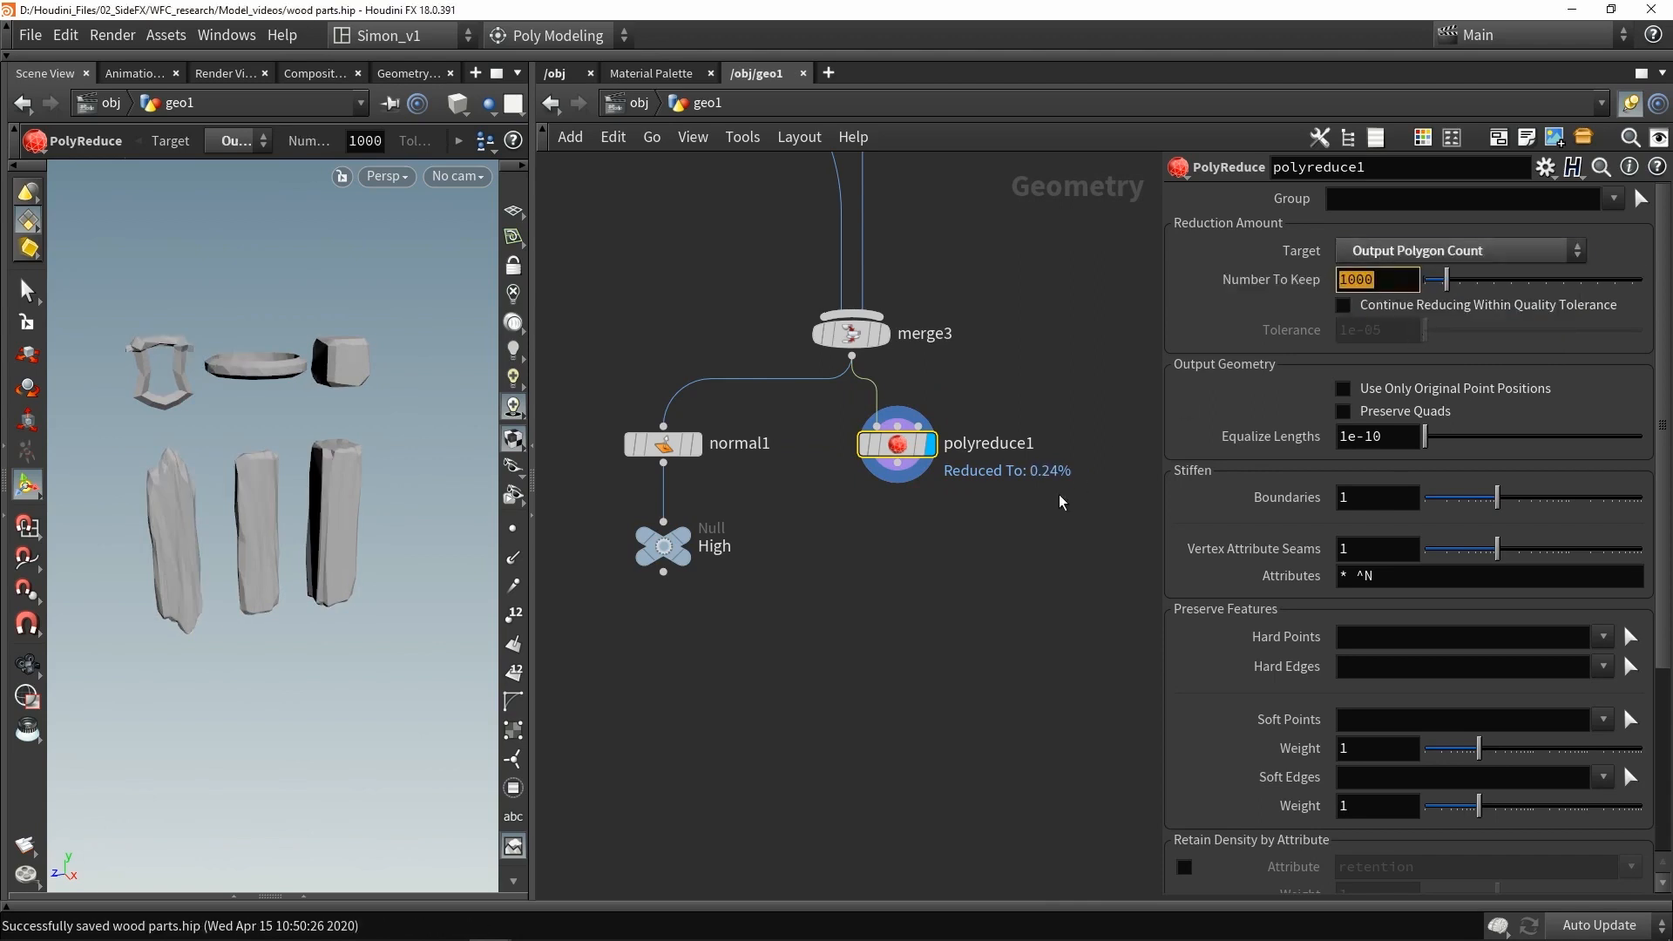
- Copy the first Voxel Mesh node and paste it between the frame-and-rod transform and the final merge
{"action": "middle_click", "coordinate": [904, 449]}
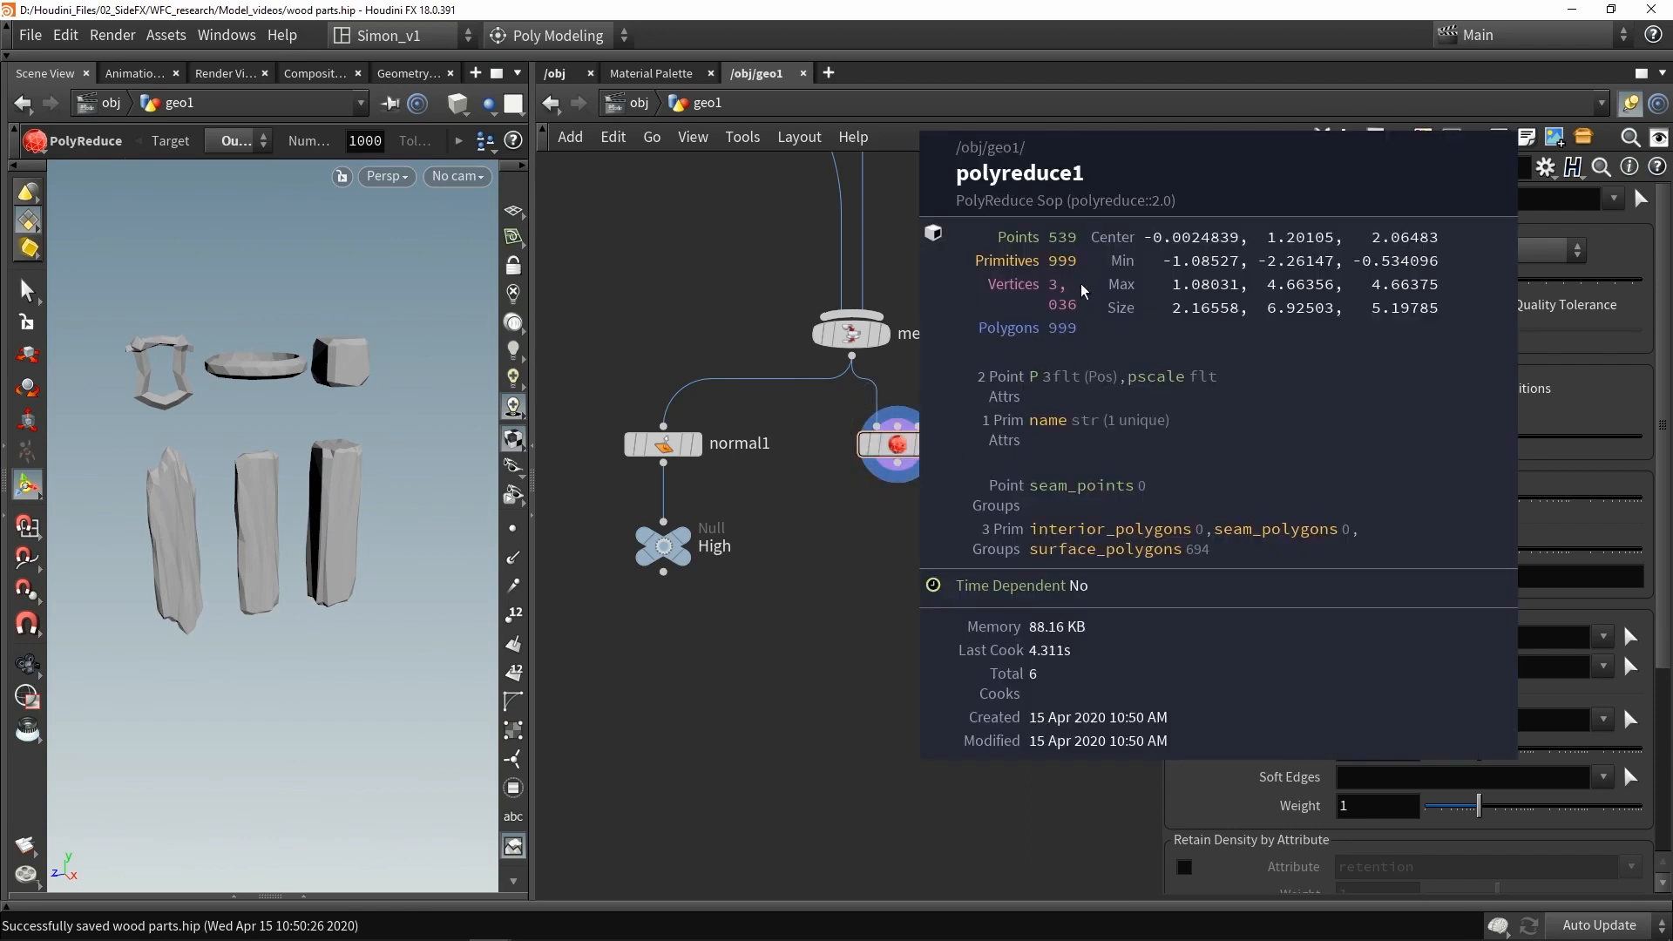
{"action": "mouse_move", "coordinate": [1061, 268]}
{"action": "middle_mouse_down"}
{"action": "mouse_move", "coordinate": [1074, 262]}
{"action": "mouse_move", "coordinate": [1058, 285]}
{"action": "middle_mouse_up"}
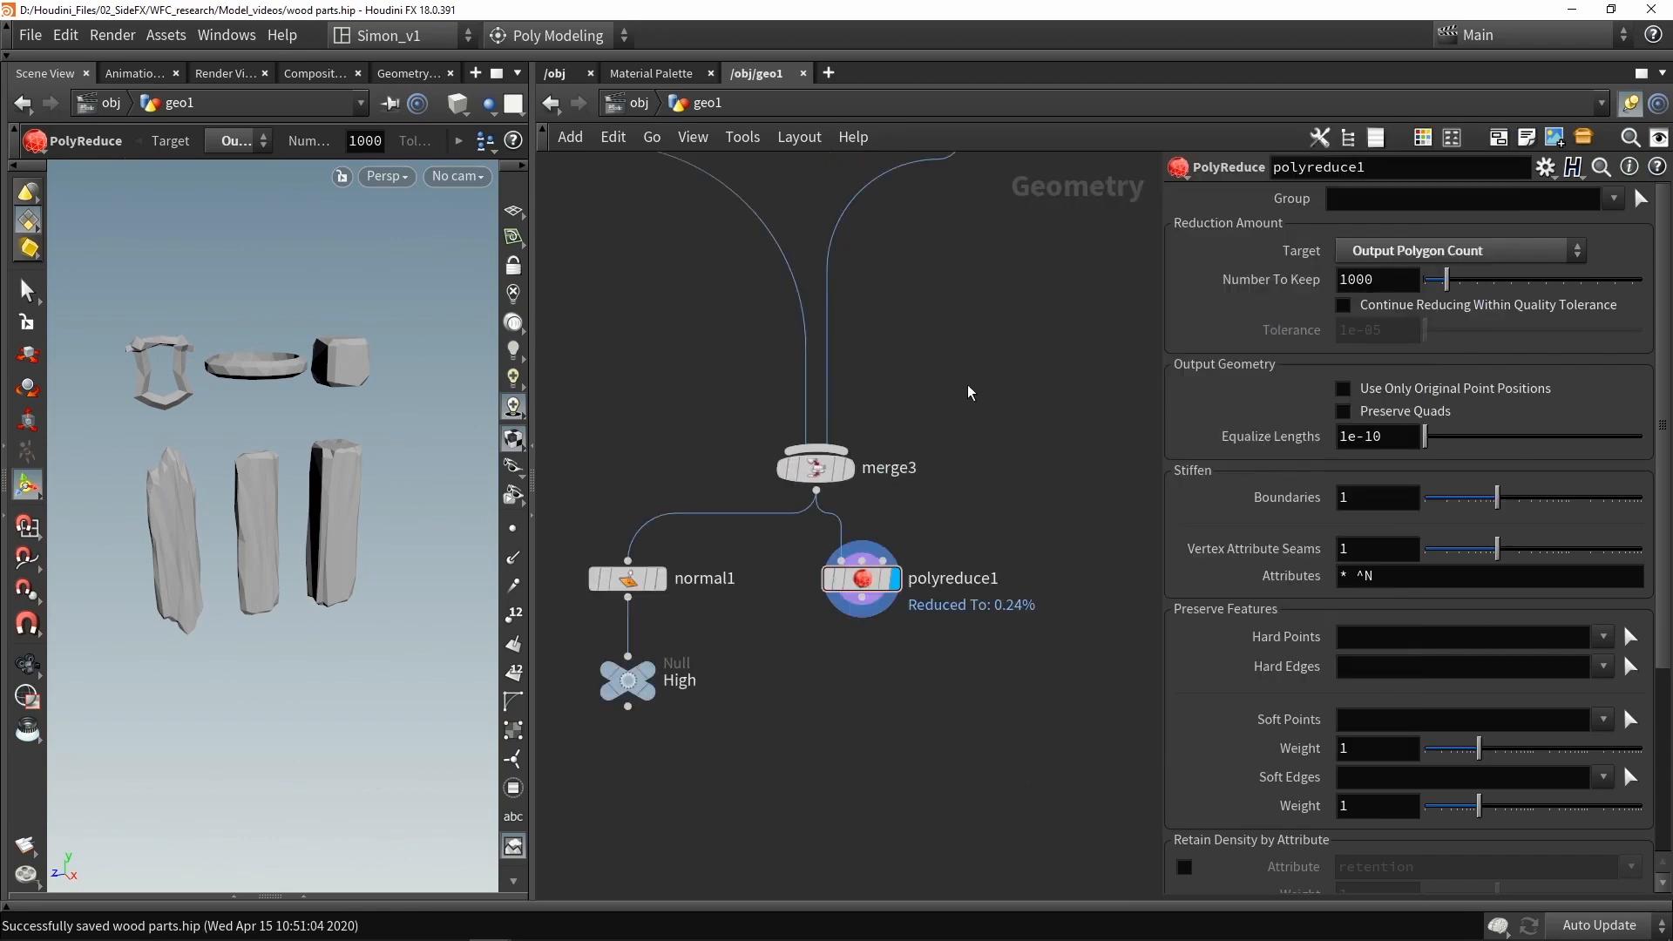
{"action": "middle_click_drag", "start_coordinate": [970, 323], "coordinate": [845, 576]}
{"action": "left_click_drag", "start_coordinate": [871, 297], "coordinate": [1084, 409]}
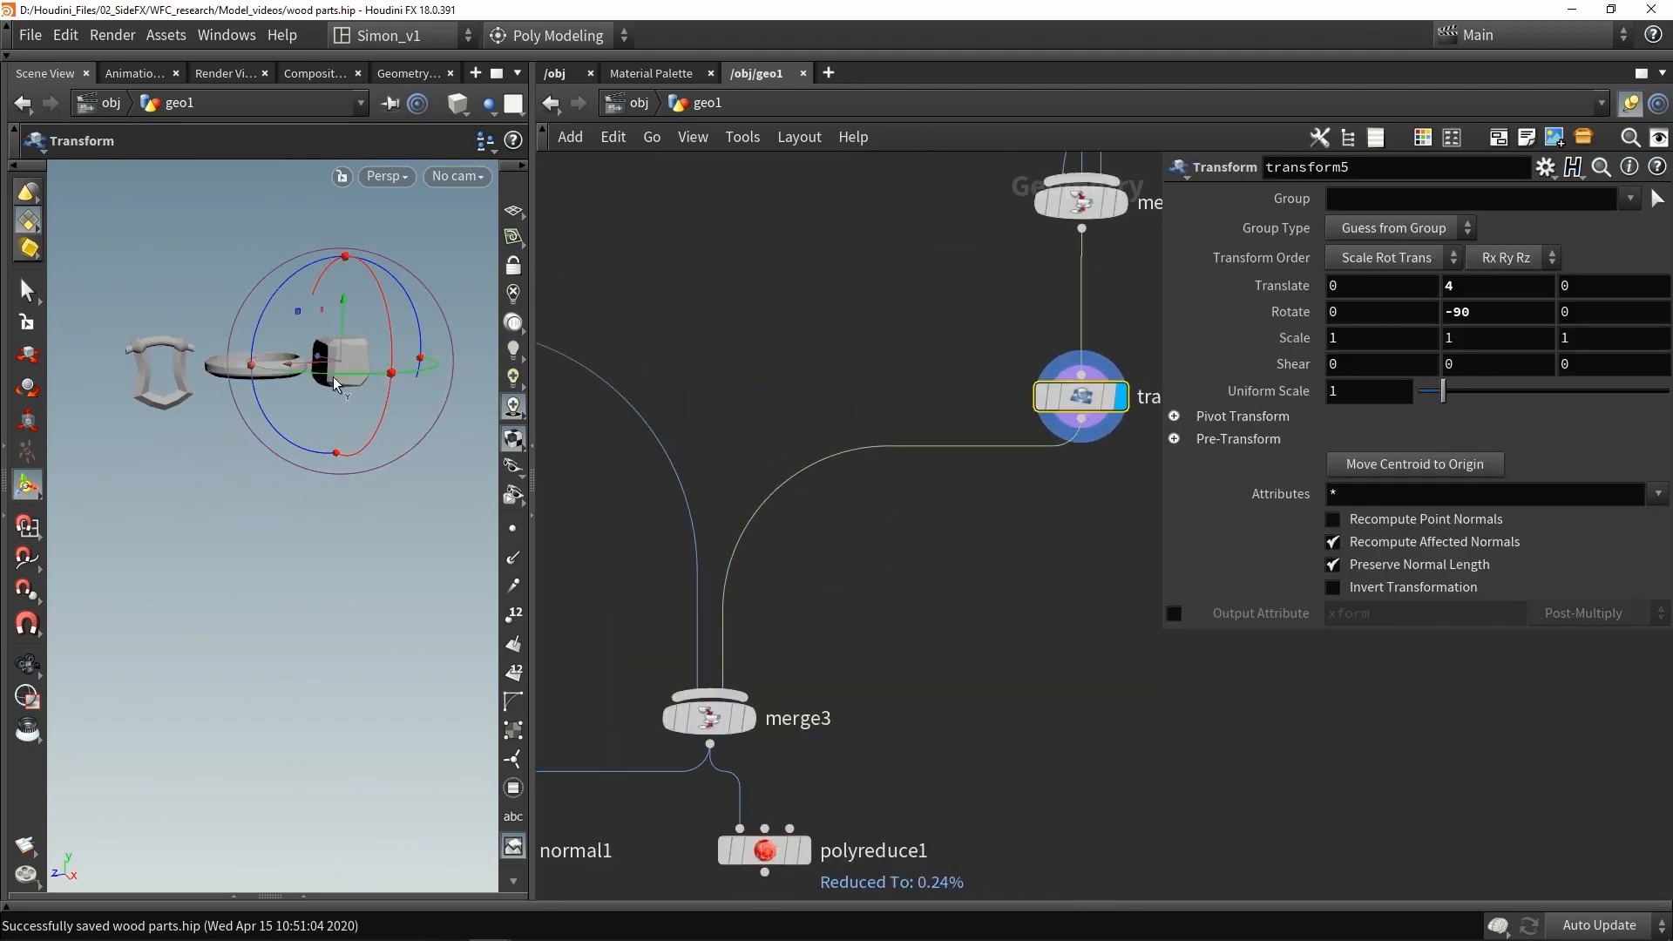
{"action": "mouse_move", "coordinate": [986, 498]}
{"action": "middle_mouse_down"}
{"action": "mouse_move", "coordinate": [854, 494]}
{"action": "mouse_move", "coordinate": [1017, 489]}
{"action": "middle_mouse_up"}
{"action": "scroll", "coordinate": [918, 510], "scroll_direction": "down", "scroll_amount": 4}
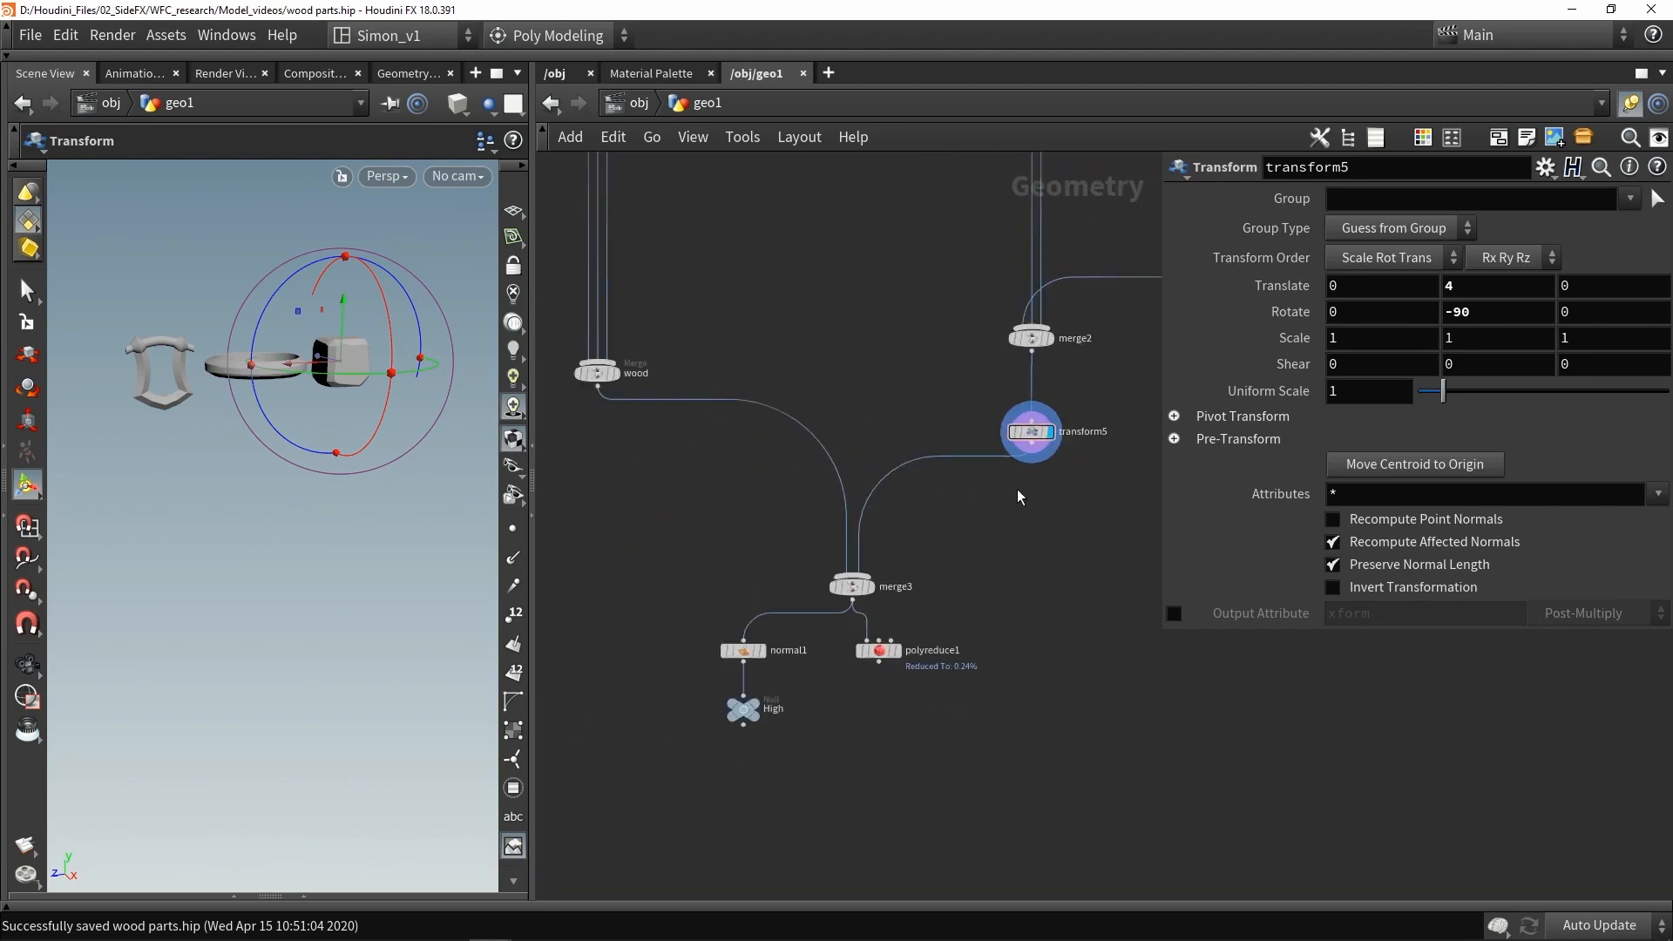
{"action": "scroll", "coordinate": [1017, 489], "scroll_direction": "down", "scroll_amount": 1}
{"action": "middle_click_drag", "start_coordinate": [786, 265], "coordinate": [869, 586]}
{"action": "scroll", "coordinate": [869, 586], "scroll_direction": "down", "scroll_amount": 1}
{"action": "scroll", "coordinate": [699, 338], "scroll_direction": "up", "scroll_amount": 4}
{"action": "left_click", "coordinate": [701, 331]}
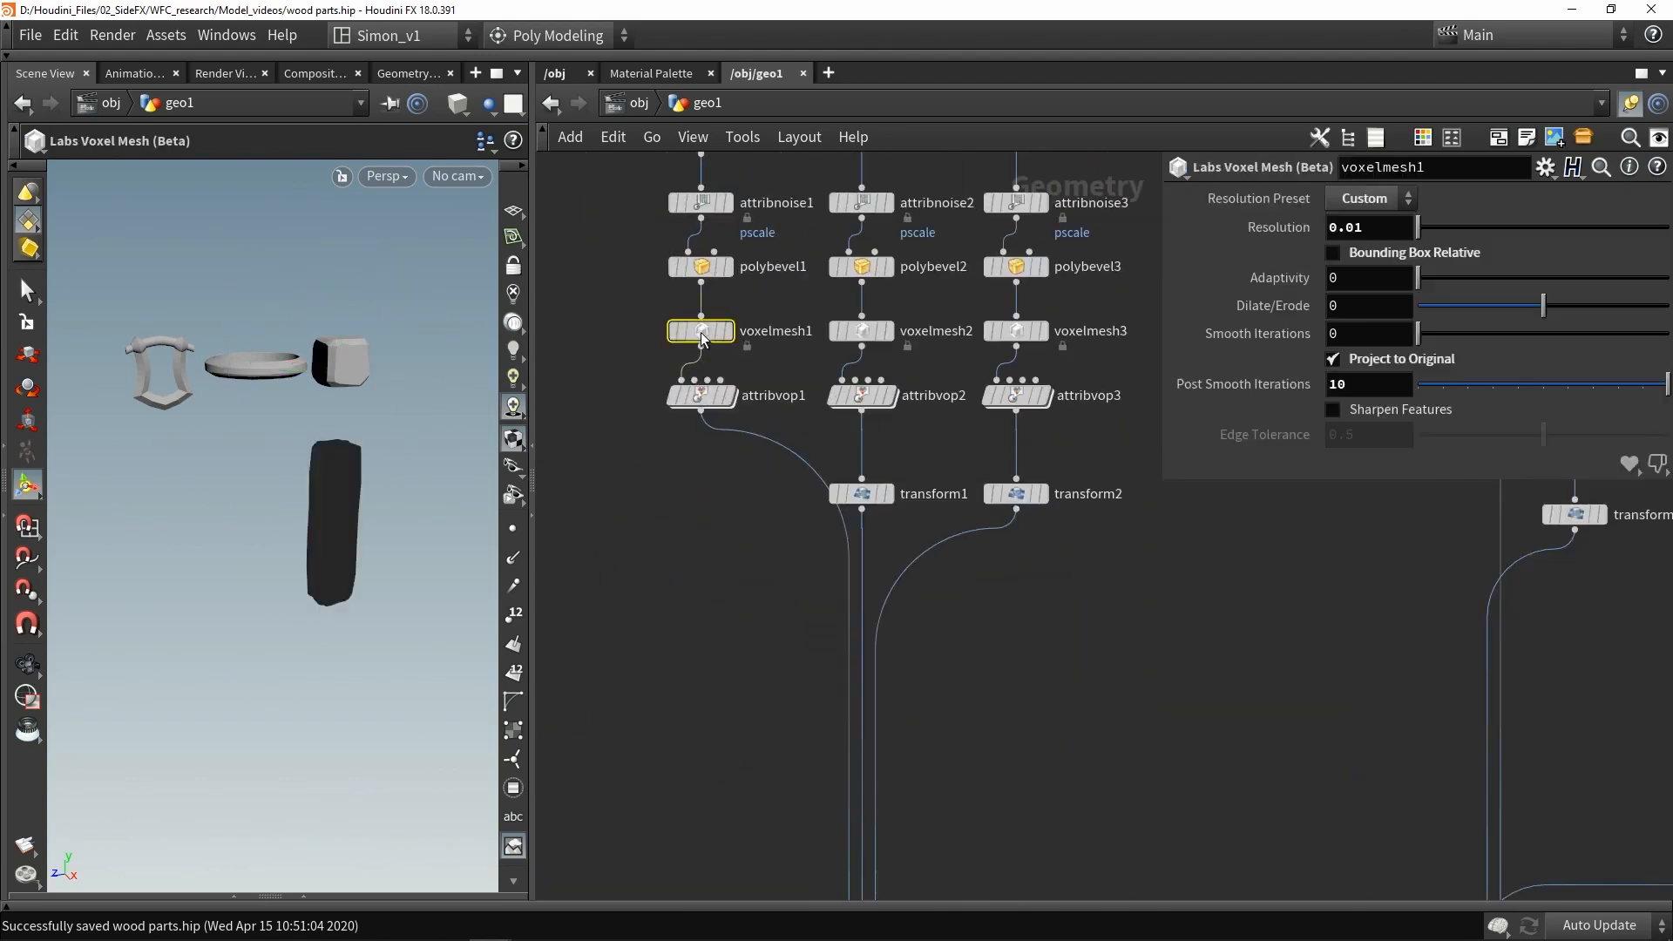
{"action": "key", "text": "ctrl+c"}
{"action": "scroll", "coordinate": [882, 435], "scroll_direction": "down", "scroll_amount": 3}
{"action": "scroll", "coordinate": [996, 639], "scroll_direction": "up", "scroll_amount": 3}
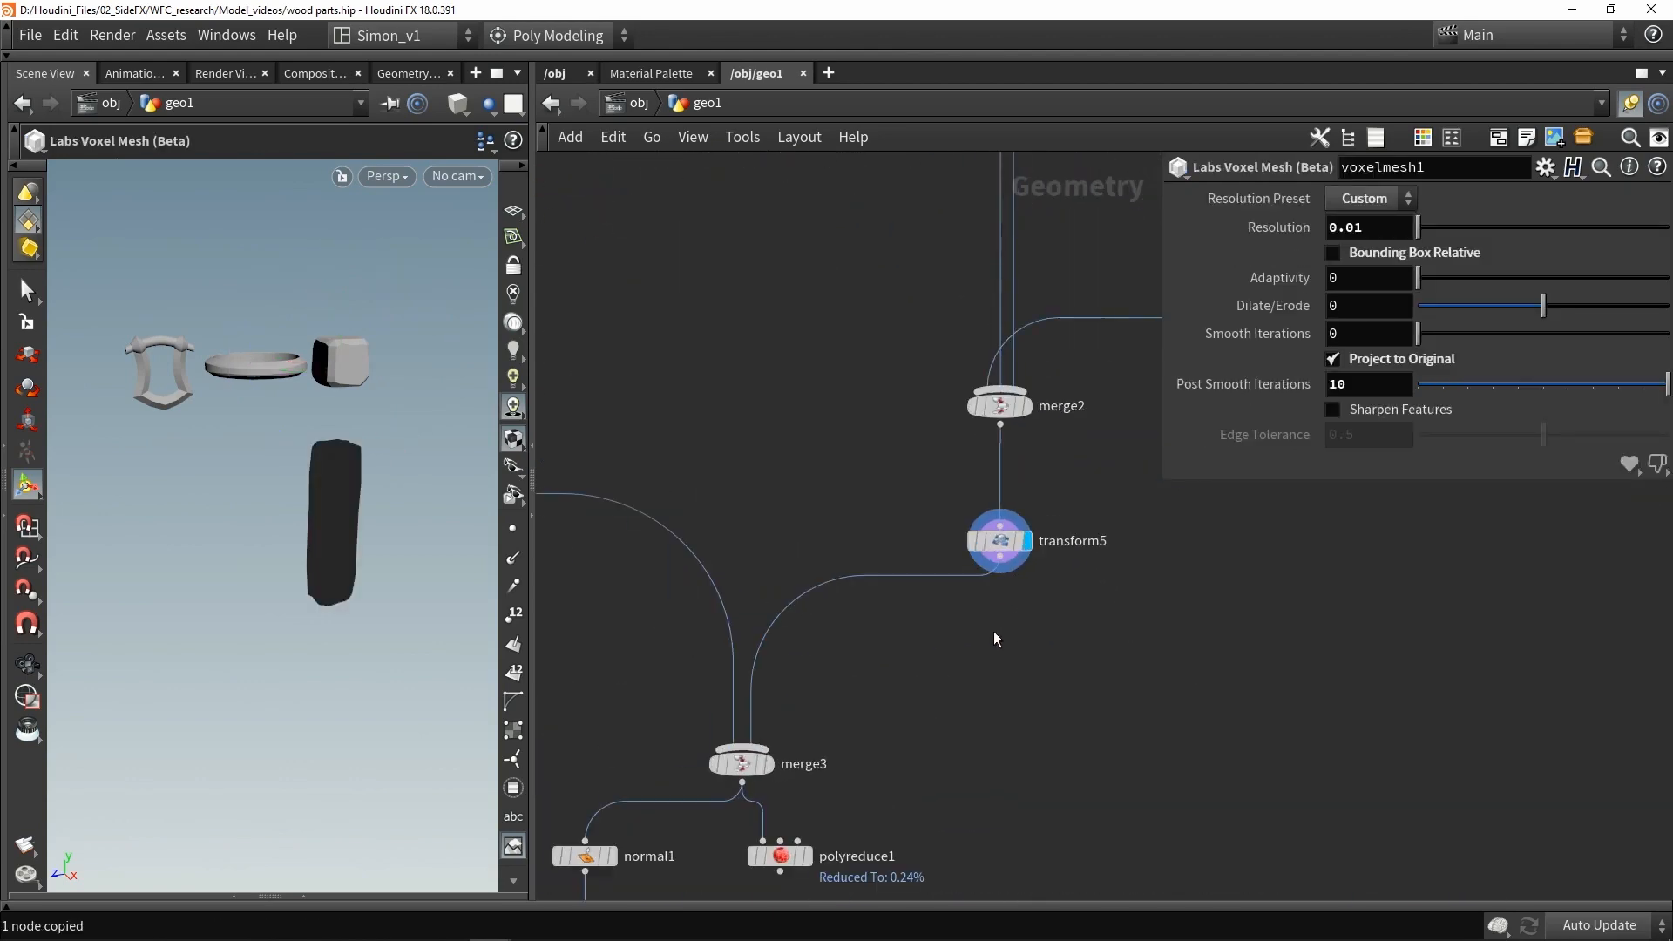
{"action": "scroll", "coordinate": [996, 638], "scroll_direction": "up", "scroll_amount": 2}
{"action": "left_click_drag", "start_coordinate": [996, 639], "coordinate": [1013, 597]}
{"action": "left_click", "coordinate": [947, 588]}
- Set the pasted Voxel Mesh's Post Smooth Iterations to 4
{"action": "left_click_drag", "start_coordinate": [209, 361], "coordinate": [269, 381], "text": "alt"}
{"action": "scroll", "coordinate": [168, 381], "scroll_direction": "up", "scroll_amount": 10}
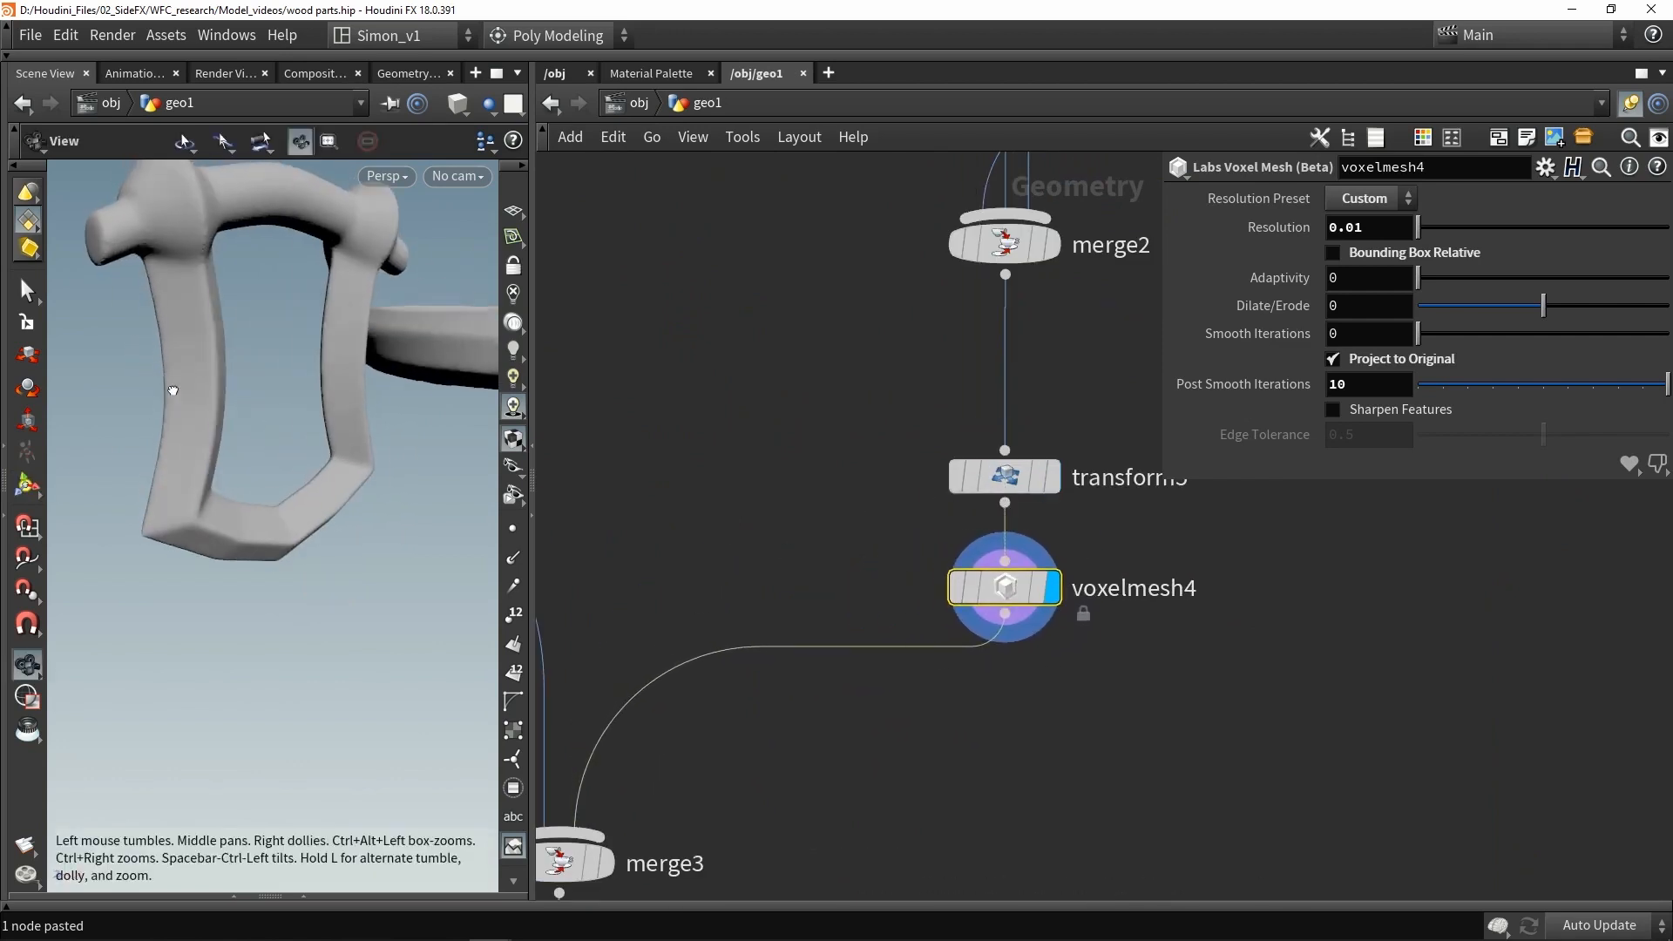
{"action": "key", "text": "Escape"}
{"action": "left_click_drag", "start_coordinate": [255, 451], "coordinate": [283, 397]}
{"action": "right_click_drag", "start_coordinate": [283, 396], "coordinate": [221, 482], "text": "alt"}
{"action": "left_click_drag", "start_coordinate": [220, 482], "coordinate": [273, 444], "text": "alt"}
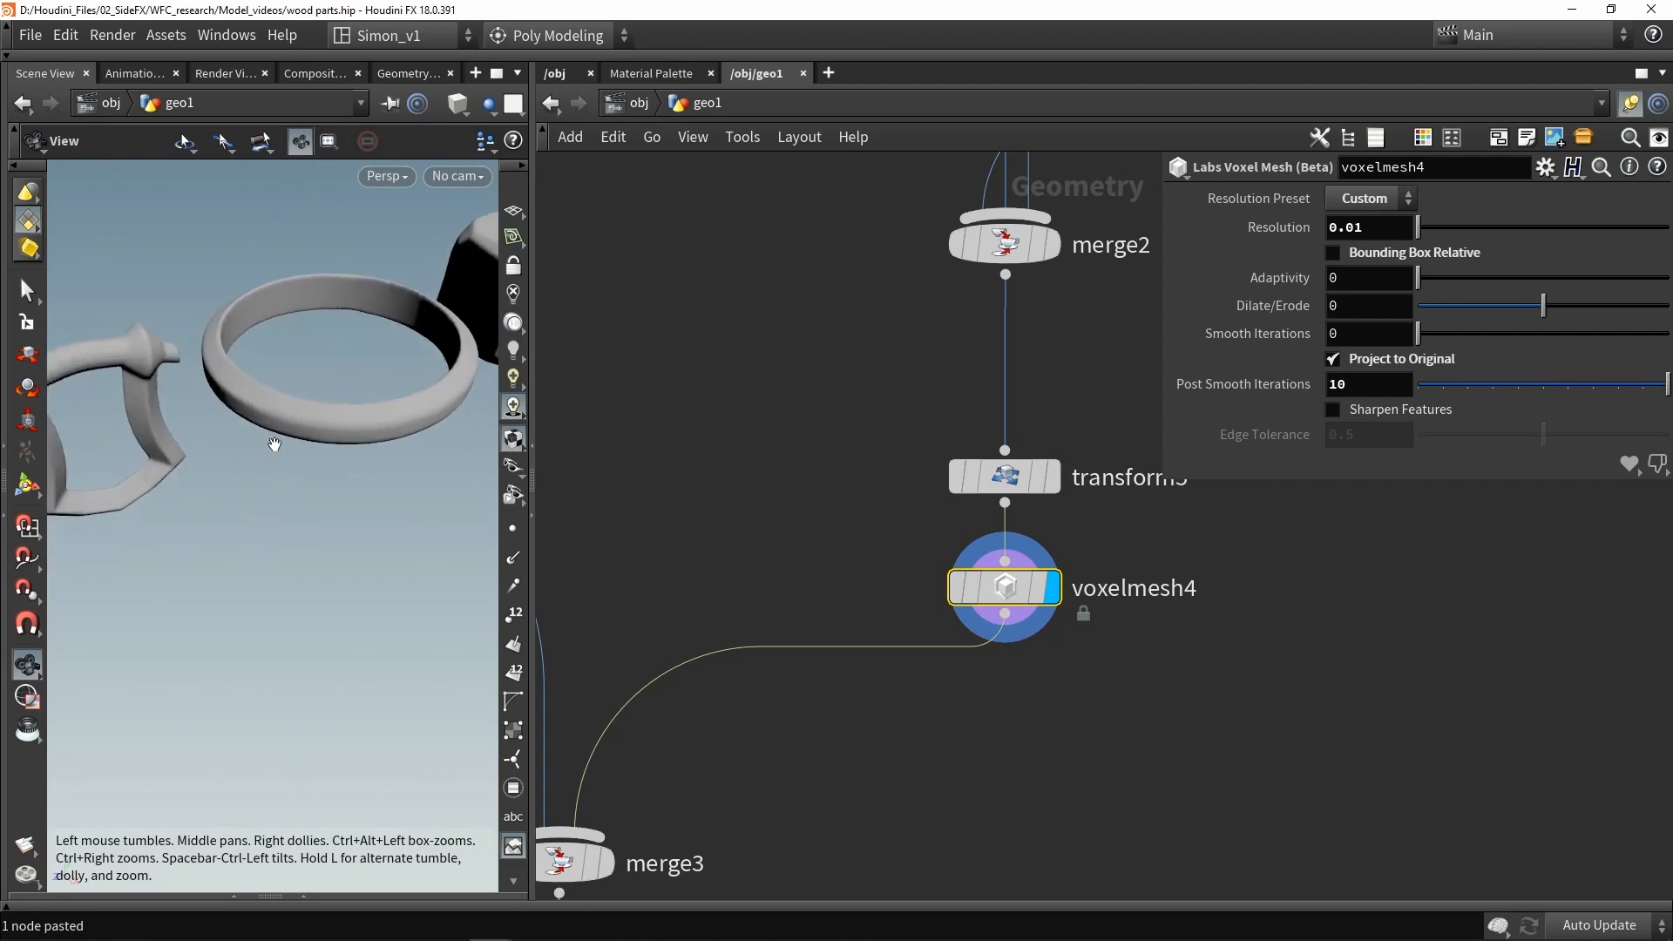
{"action": "middle_click_drag", "start_coordinate": [273, 445], "coordinate": [322, 474], "text": "alt"}
{"action": "right_click_drag", "start_coordinate": [322, 474], "coordinate": [348, 480], "text": "alt"}
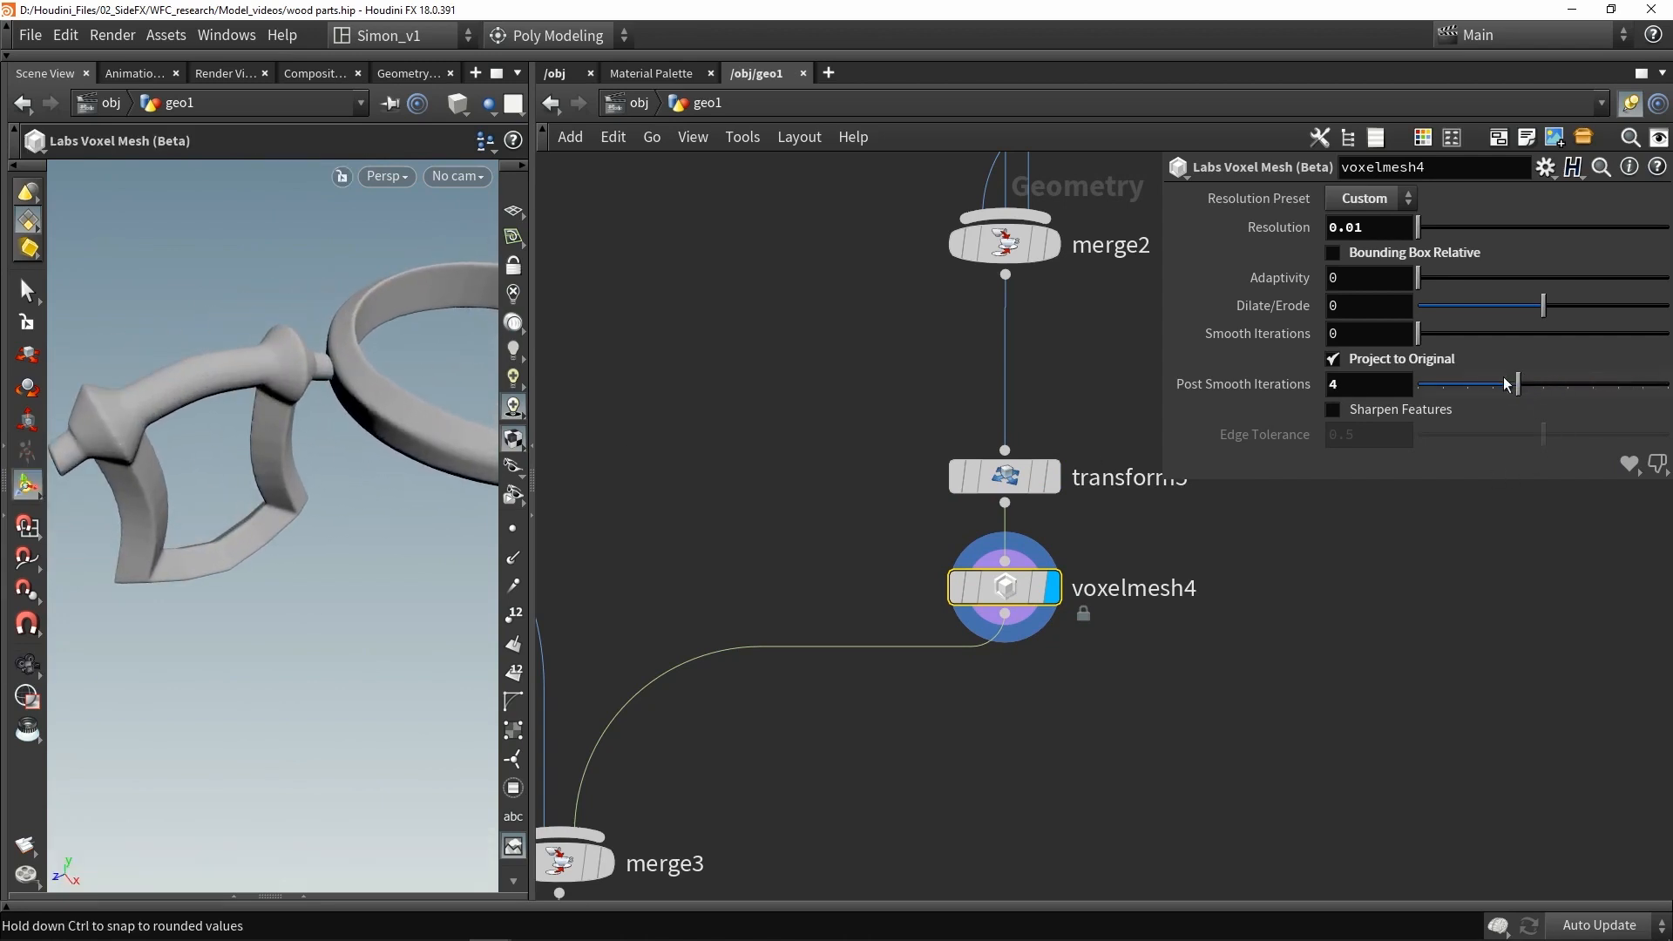
{"action": "middle_click_drag", "start_coordinate": [471, 409], "coordinate": [366, 418], "text": "alt"}
{"action": "left_click_drag", "start_coordinate": [366, 418], "coordinate": [323, 401], "text": "alt"}
{"action": "middle_click_drag", "start_coordinate": [322, 401], "coordinate": [485, 472], "text": "alt"}
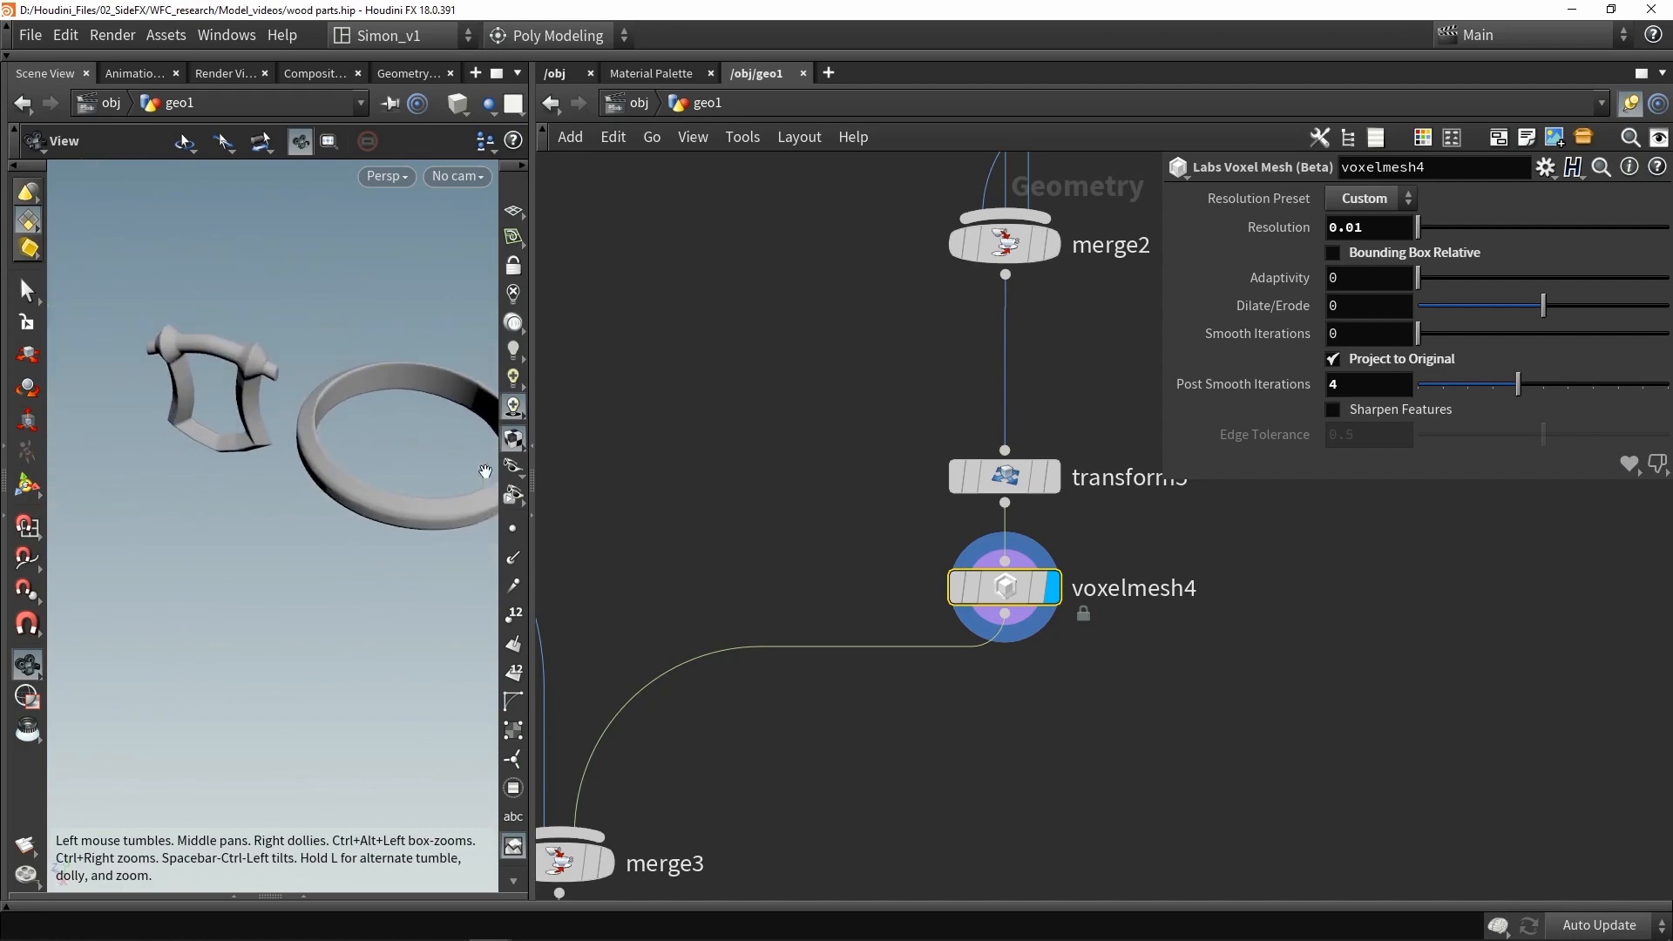
- Set the PolyReduce's number of polygons to keep to 2500
{"action": "scroll", "coordinate": [217, 422], "scroll_direction": "up", "scroll_amount": 6}
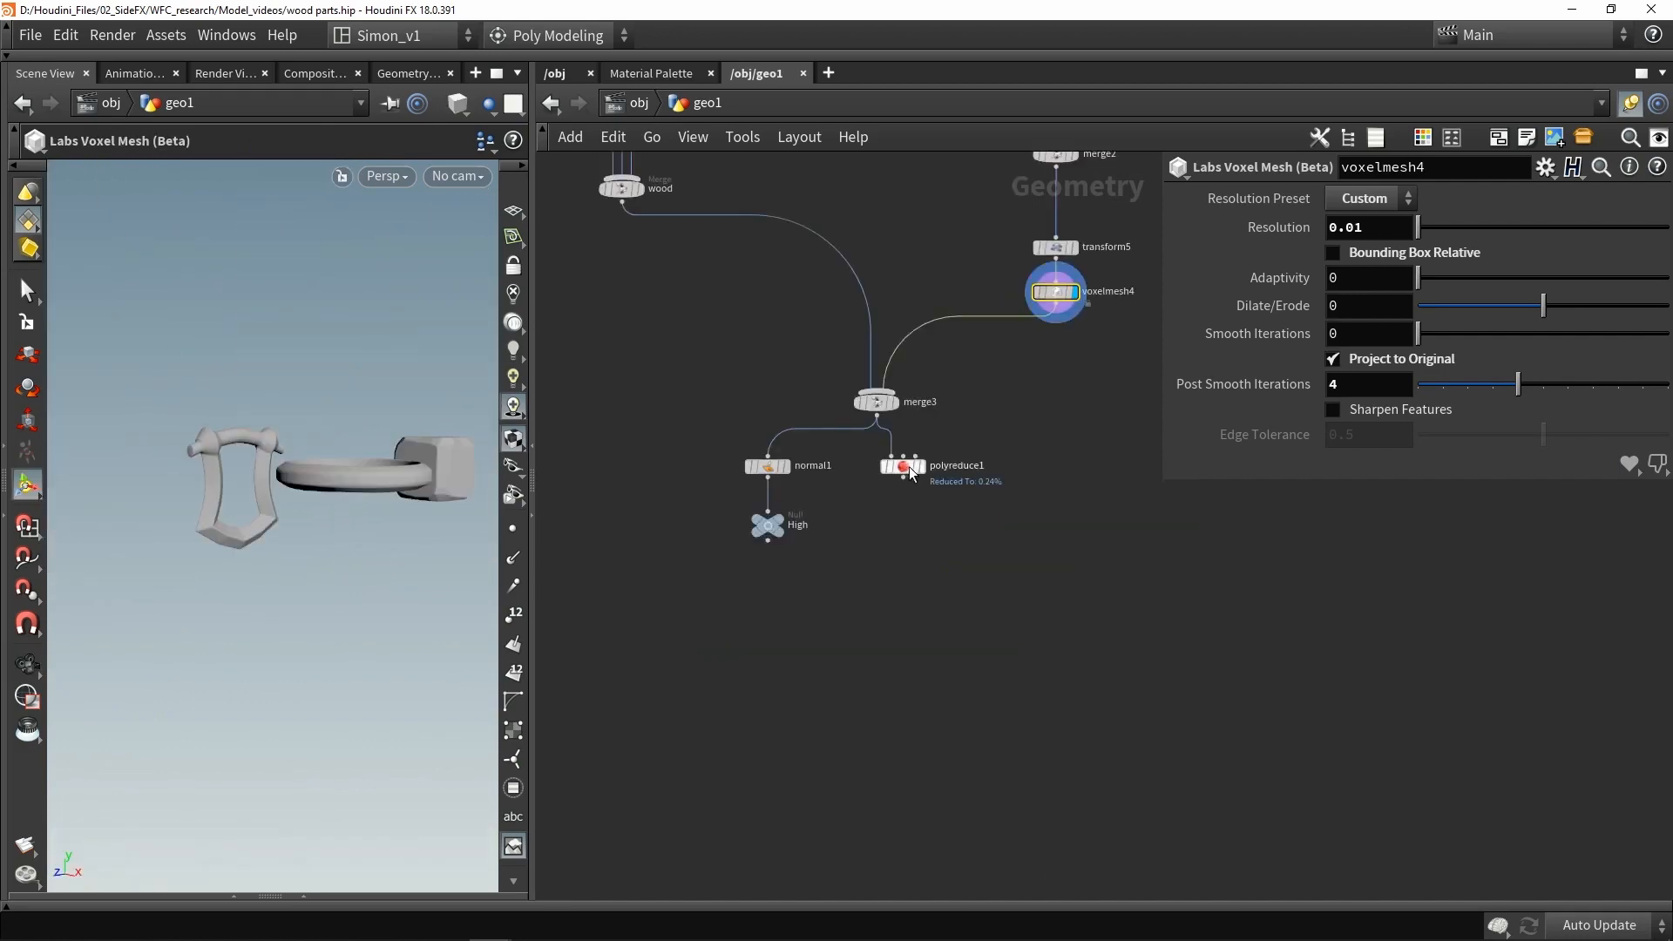
{"action": "scroll", "coordinate": [911, 471], "scroll_direction": "up", "scroll_amount": 5}
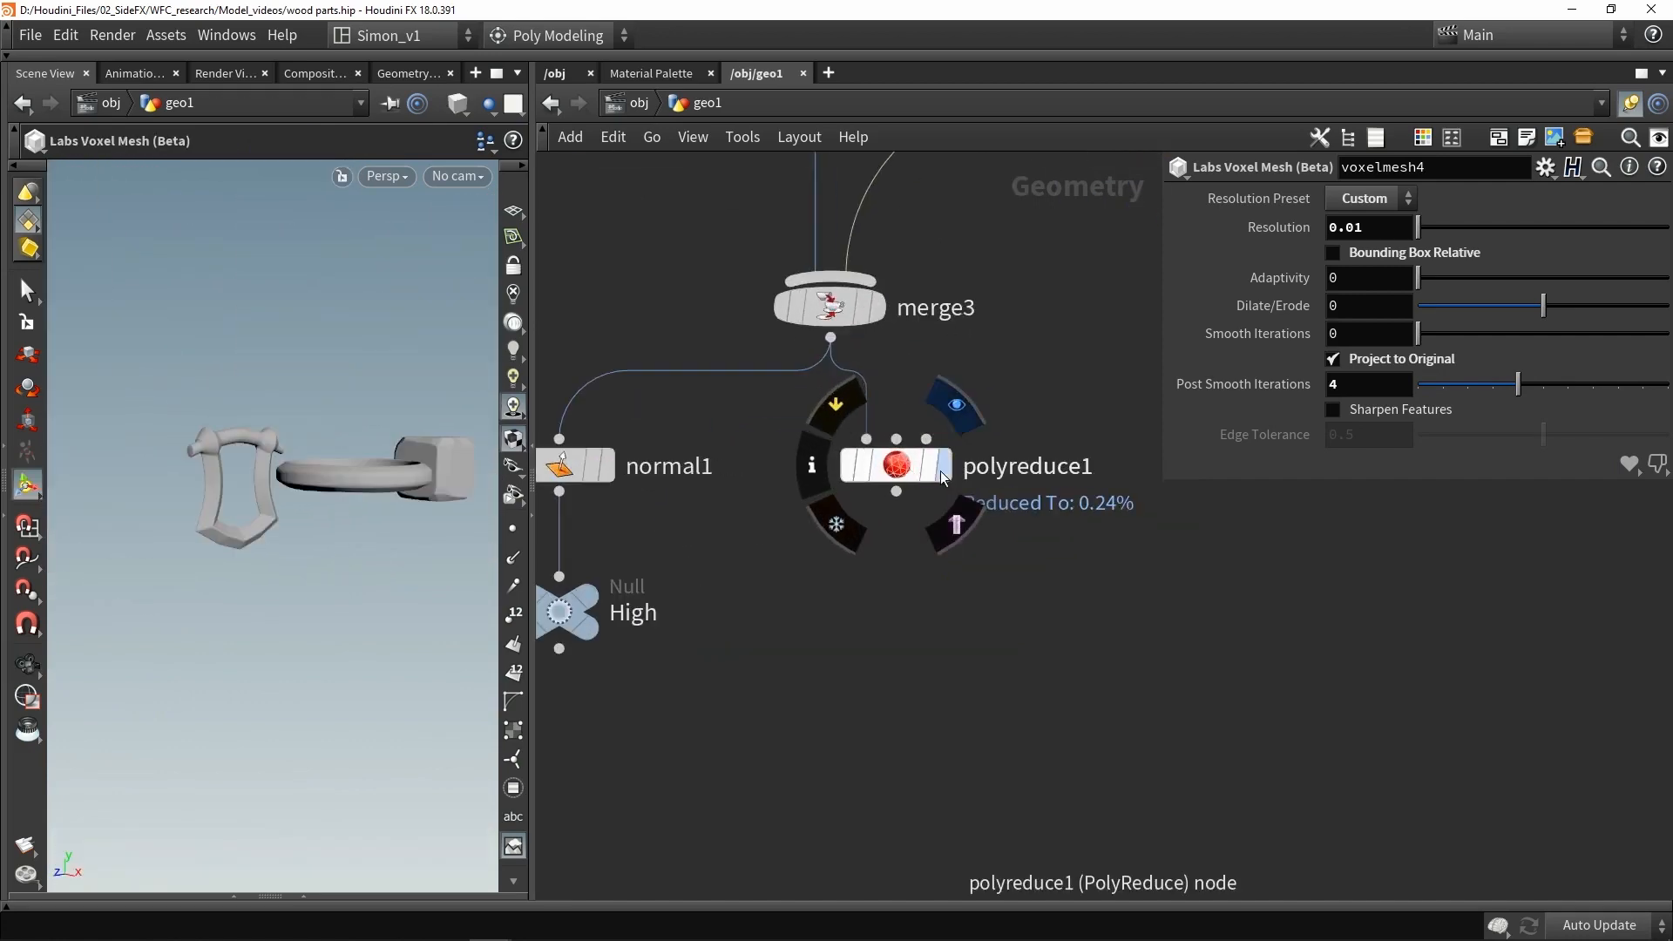
{"action": "left_click", "coordinate": [883, 467]}
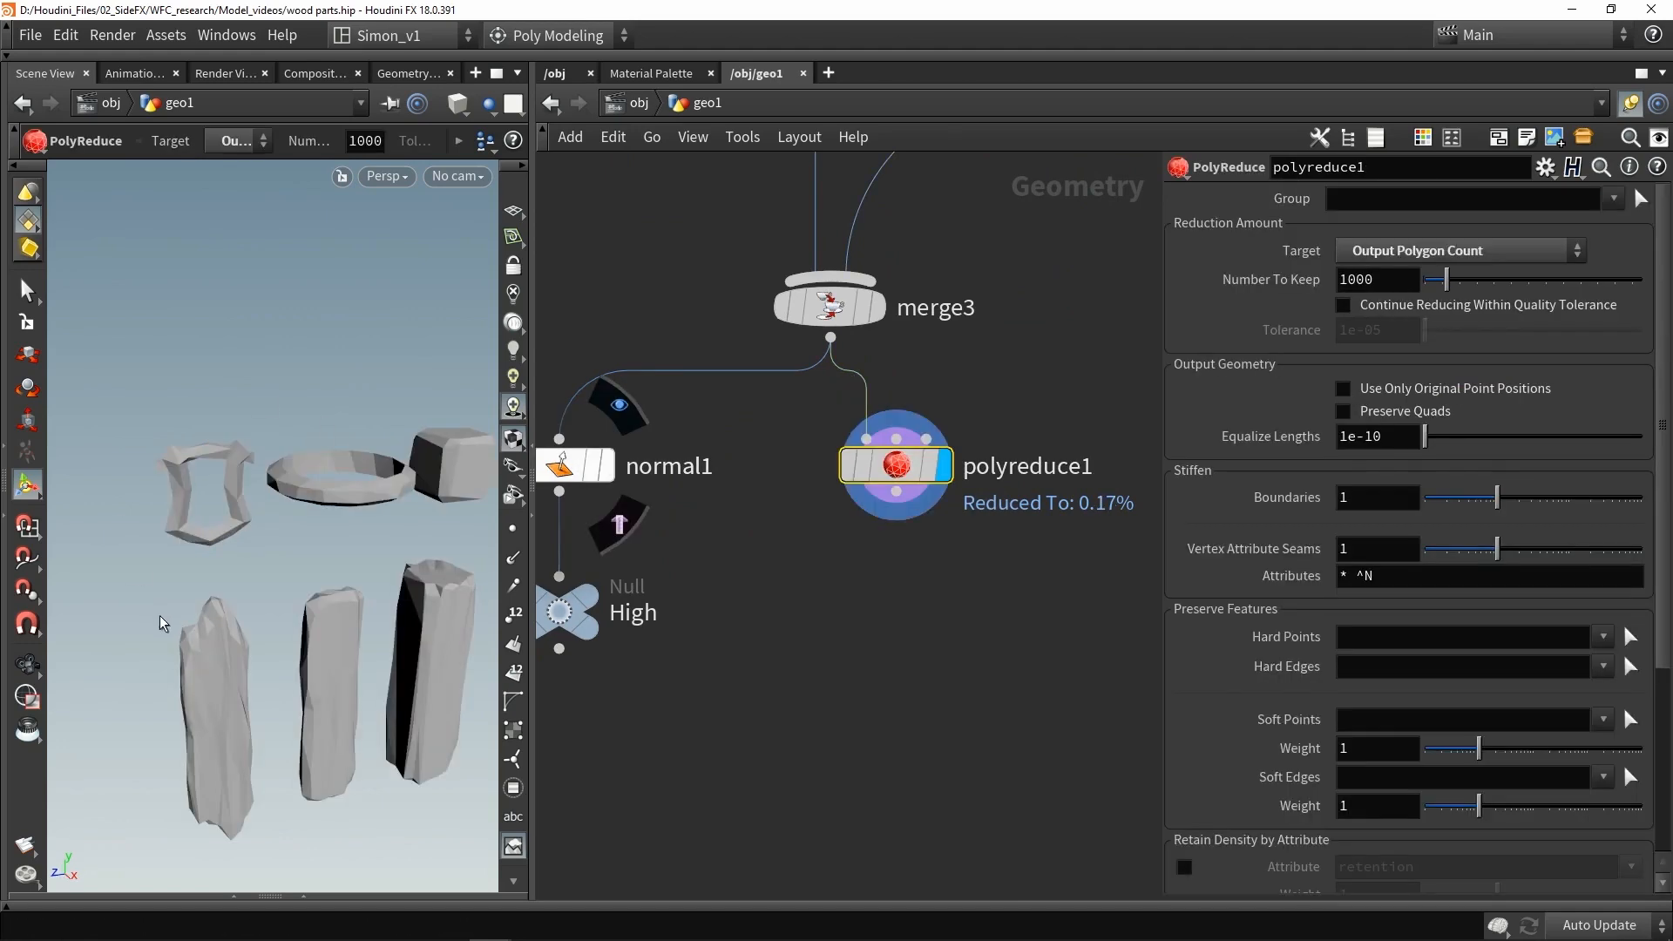
{"action": "mouse_move", "coordinate": [211, 519]}
{"action": "left_mouse_down", "text": "alt"}
{"action": "mouse_move", "coordinate": [222, 555]}
{"action": "mouse_move", "coordinate": [400, 474]}
{"action": "mouse_move", "coordinate": [244, 484]}
{"action": "mouse_move", "coordinate": [226, 532]}
{"action": "mouse_move", "coordinate": [224, 489]}
{"action": "left_mouse_up", "text": "alt"}
{"action": "scroll", "coordinate": [221, 555], "scroll_direction": "up", "scroll_amount": 5}
{"action": "key", "text": "shift+w"}
{"action": "key", "text": "shift+w"}
{"action": "scroll", "coordinate": [224, 489], "scroll_direction": "down", "scroll_amount": 5}
{"action": "middle_click_drag", "start_coordinate": [317, 560], "coordinate": [246, 505], "text": "alt"}
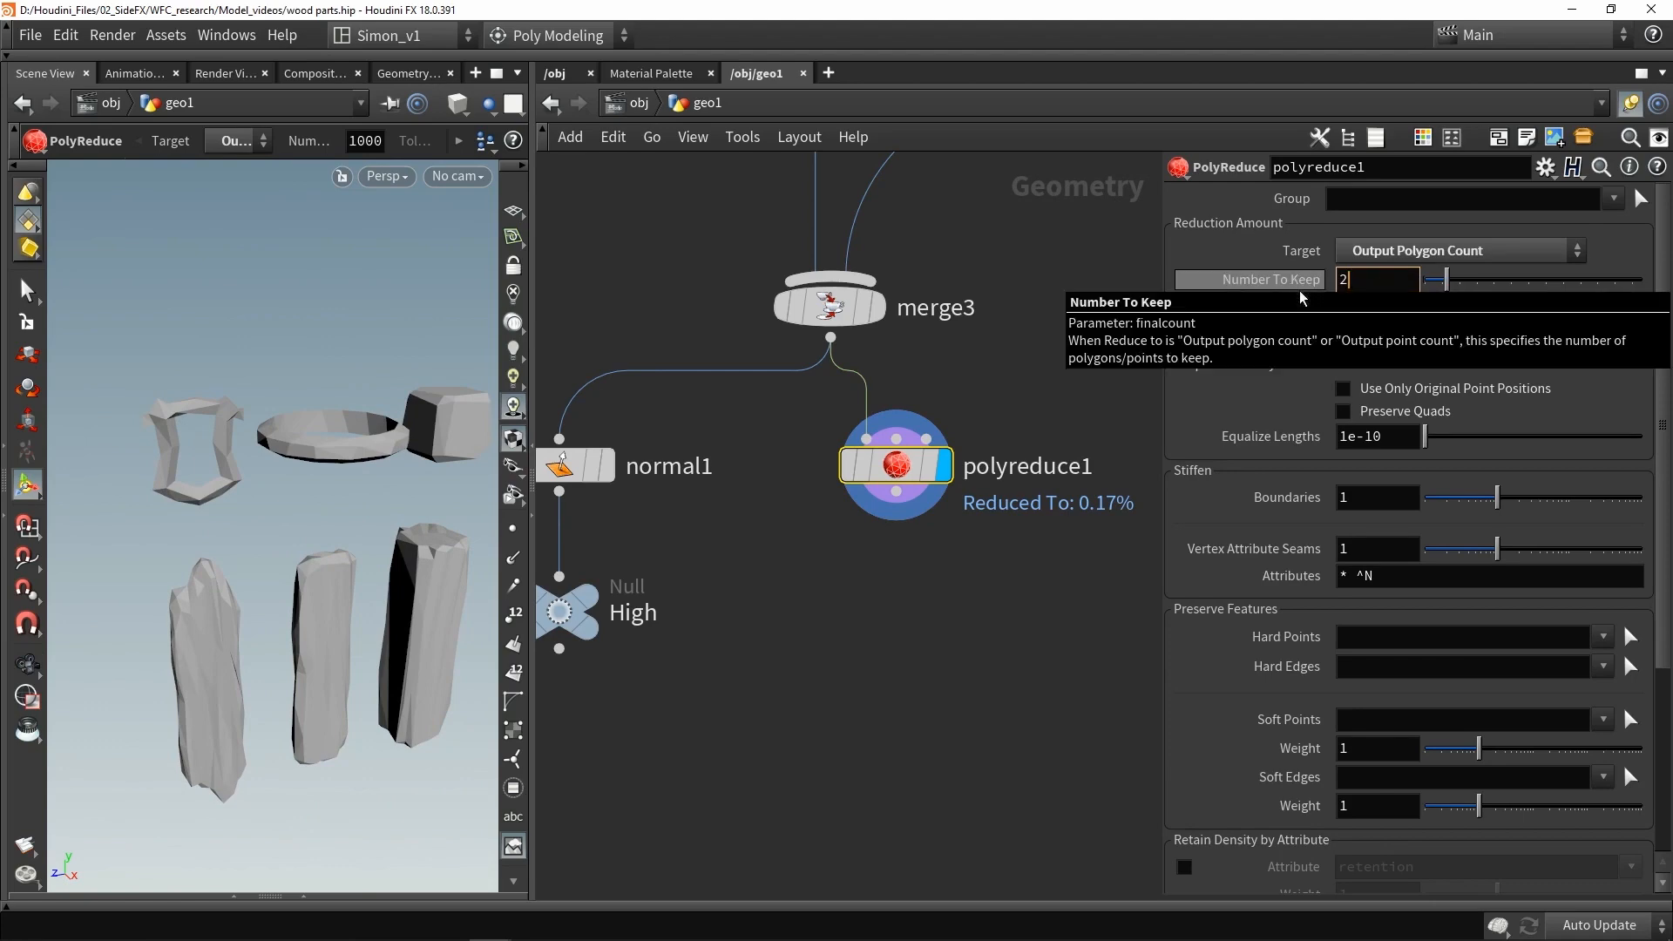
{"action": "type", "text": "00"}
{"action": "key", "text": "Return"}
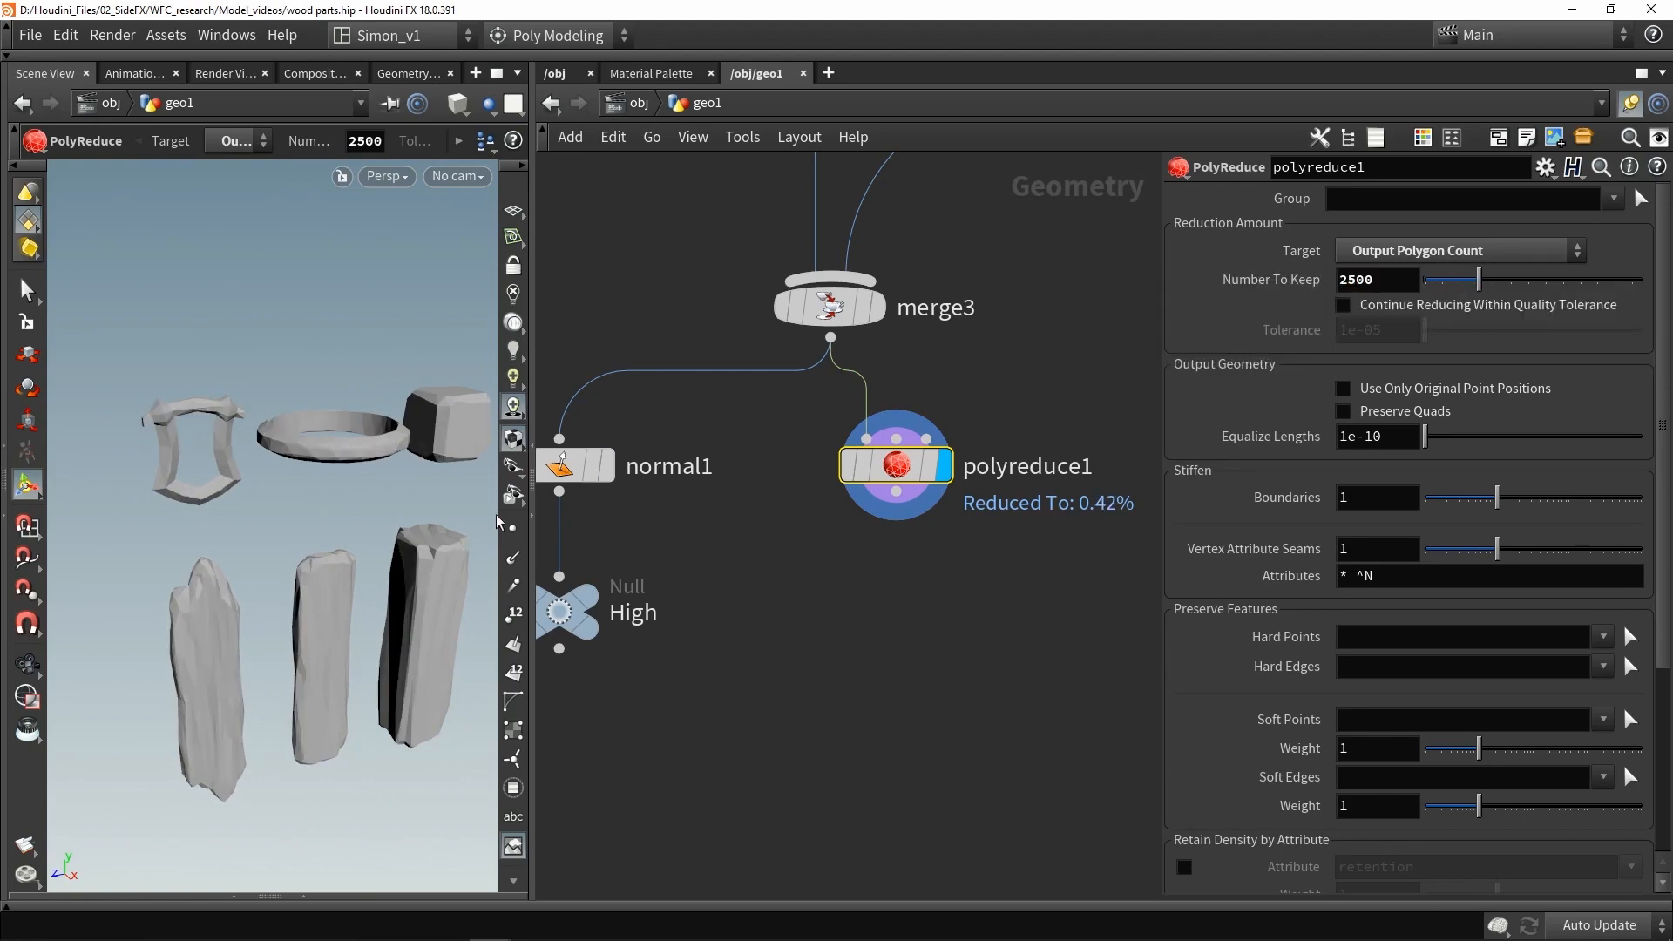
- Inspect the reduced posts from several angles, toggling between wireframe and shaded display
{"action": "mouse_move", "coordinate": [254, 550]}
{"action": "left_mouse_down", "text": "alt"}
{"action": "mouse_move", "coordinate": [310, 475]}
{"action": "mouse_move", "coordinate": [268, 522]}
{"action": "mouse_move", "coordinate": [176, 512]}
{"action": "left_mouse_up", "text": "alt"}
{"action": "key", "text": "shift+w"}
{"action": "key", "text": "shift+w"}
{"action": "middle_click_drag", "start_coordinate": [175, 511], "coordinate": [101, 424], "text": "alt"}
{"action": "right_click_drag", "start_coordinate": [101, 424], "coordinate": [227, 452], "text": "alt"}
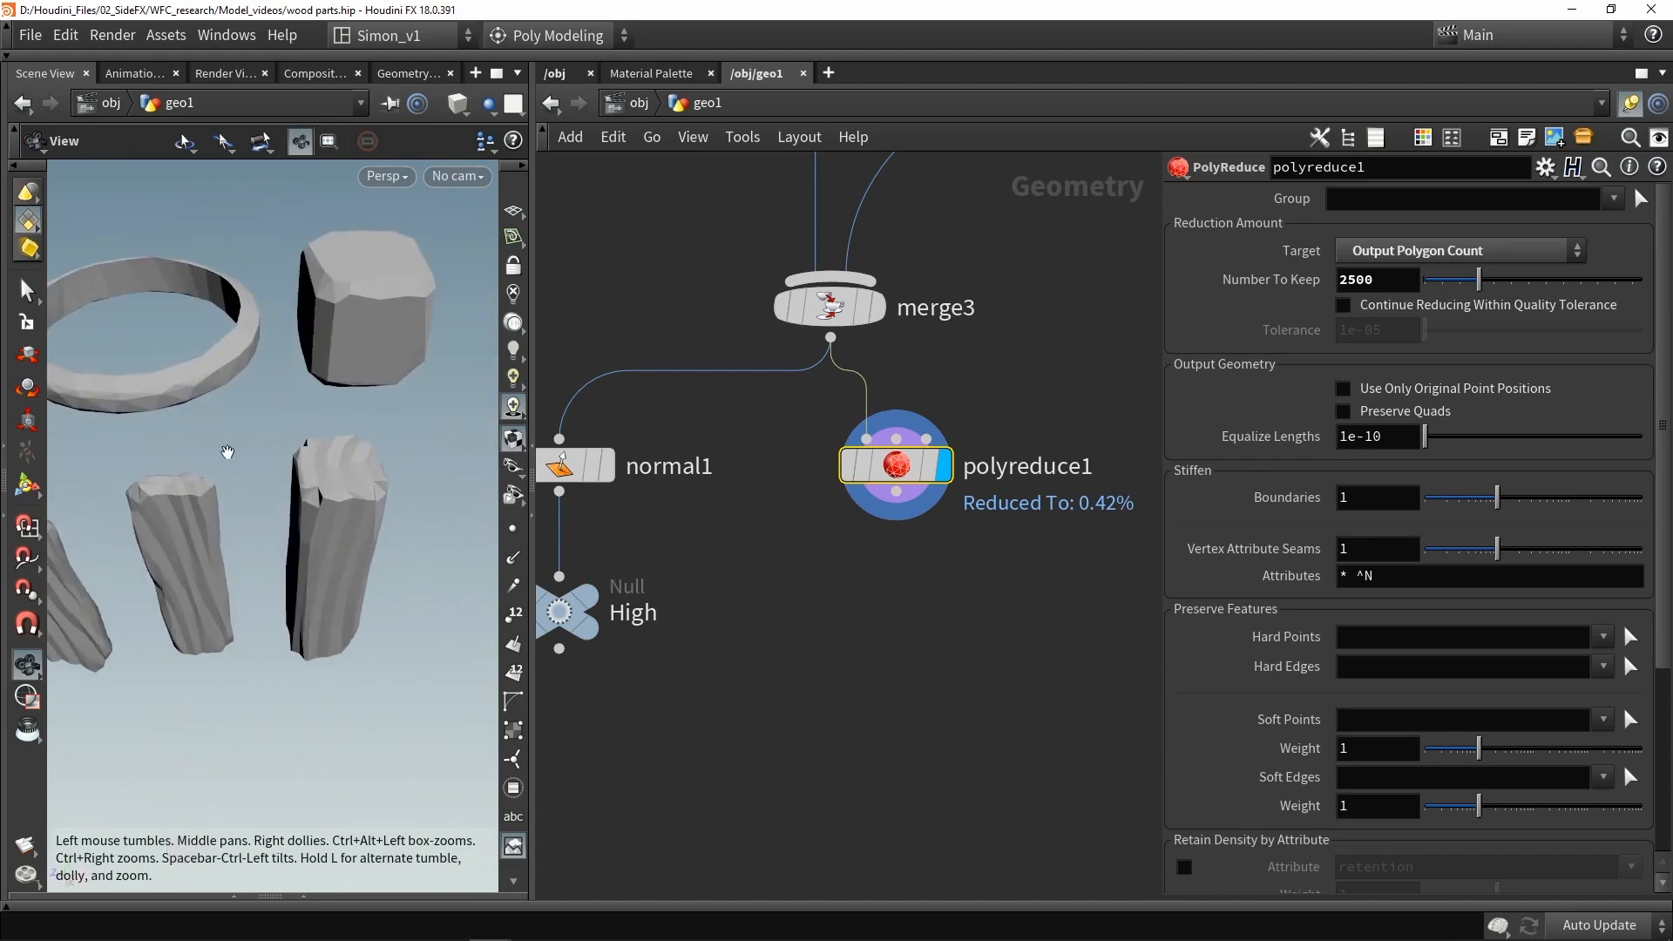
{"action": "key", "text": "shift+w"}
{"action": "left_click_drag", "start_coordinate": [228, 452], "coordinate": [215, 497], "text": "alt"}
{"action": "mouse_move", "coordinate": [290, 453]}
{"action": "left_mouse_down", "text": "alt"}
{"action": "mouse_move", "coordinate": [263, 514]}
{"action": "mouse_move", "coordinate": [269, 560]}
{"action": "mouse_move", "coordinate": [331, 452]}
{"action": "mouse_move", "coordinate": [246, 606]}
{"action": "mouse_move", "coordinate": [261, 598]}
{"action": "mouse_move", "coordinate": [142, 455]}
{"action": "mouse_move", "coordinate": [249, 476]}
{"action": "mouse_move", "coordinate": [247, 441]}
{"action": "mouse_move", "coordinate": [273, 453]}
{"action": "mouse_move", "coordinate": [177, 556]}
{"action": "mouse_move", "coordinate": [262, 586]}
{"action": "mouse_move", "coordinate": [198, 584]}
{"action": "mouse_move", "coordinate": [229, 575]}
{"action": "left_mouse_up", "text": "alt"}
{"action": "key", "text": "shift+w"}
{"action": "key", "text": "shift+w"}
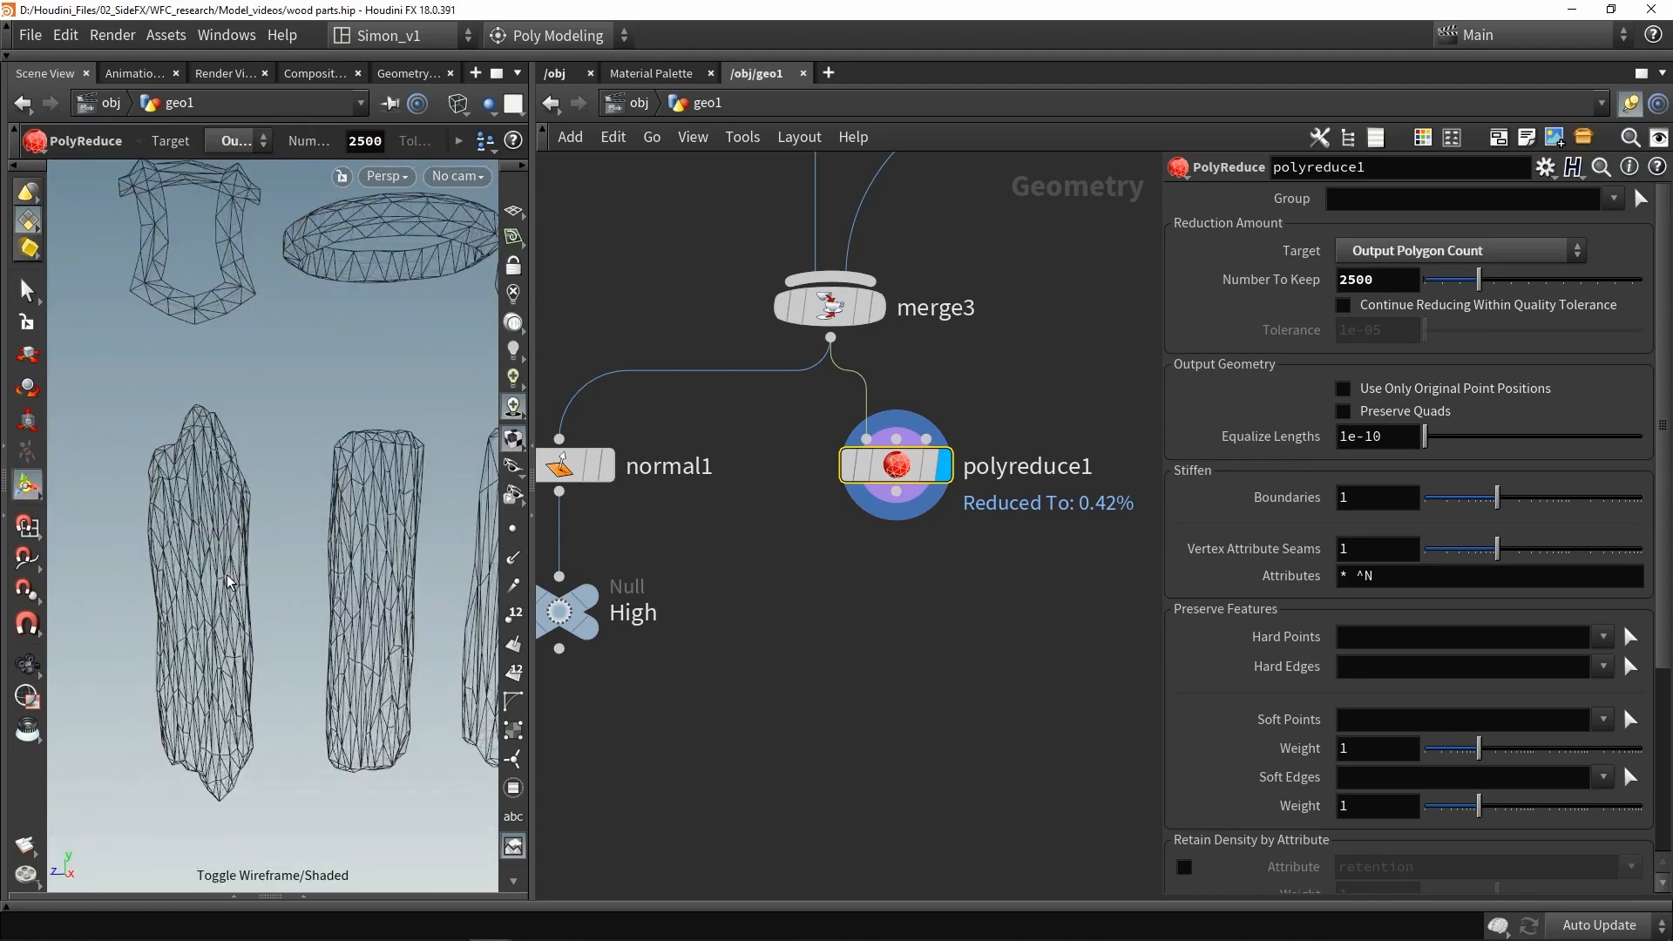
- Rewire the PolyReduce so its input comes from the wood merge instead of the final merge
{"action": "scroll", "coordinate": [759, 610], "scroll_direction": "down", "scroll_amount": 4}
{"action": "scroll", "coordinate": [842, 625], "scroll_direction": "up", "scroll_amount": 2}
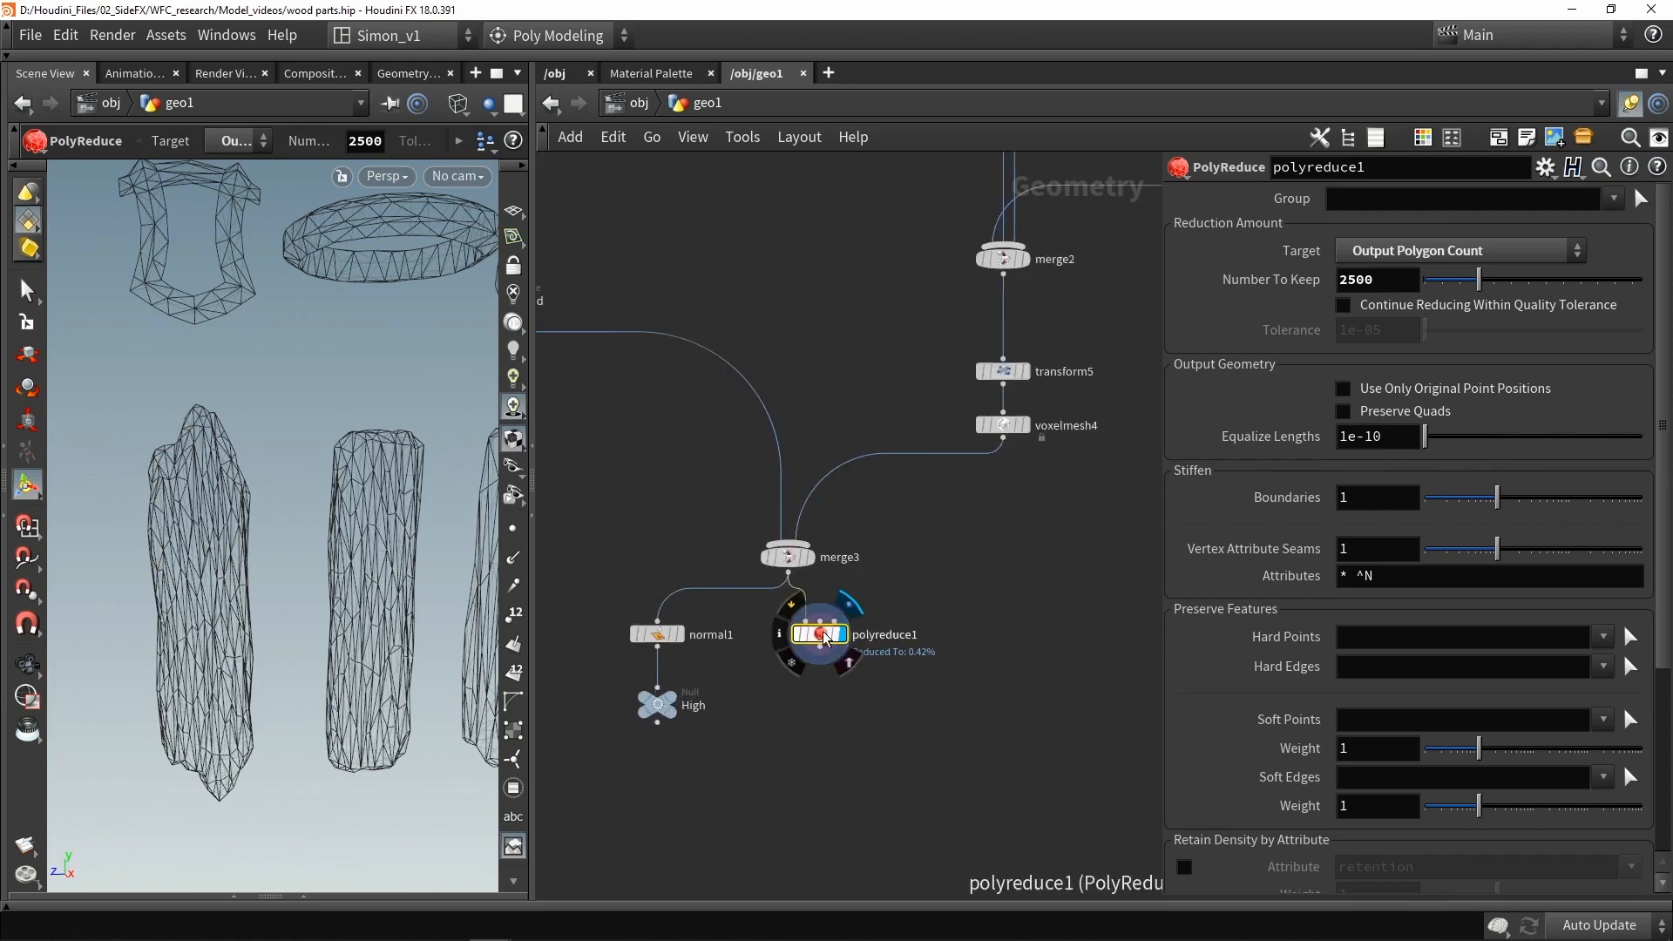
{"action": "left_click_drag", "start_coordinate": [824, 636], "coordinate": [903, 662]}
{"action": "mouse_move", "coordinate": [790, 556]}
{"action": "left_mouse_down"}
{"action": "mouse_move", "coordinate": [786, 537]}
{"action": "mouse_move", "coordinate": [772, 556]}
{"action": "left_mouse_up"}
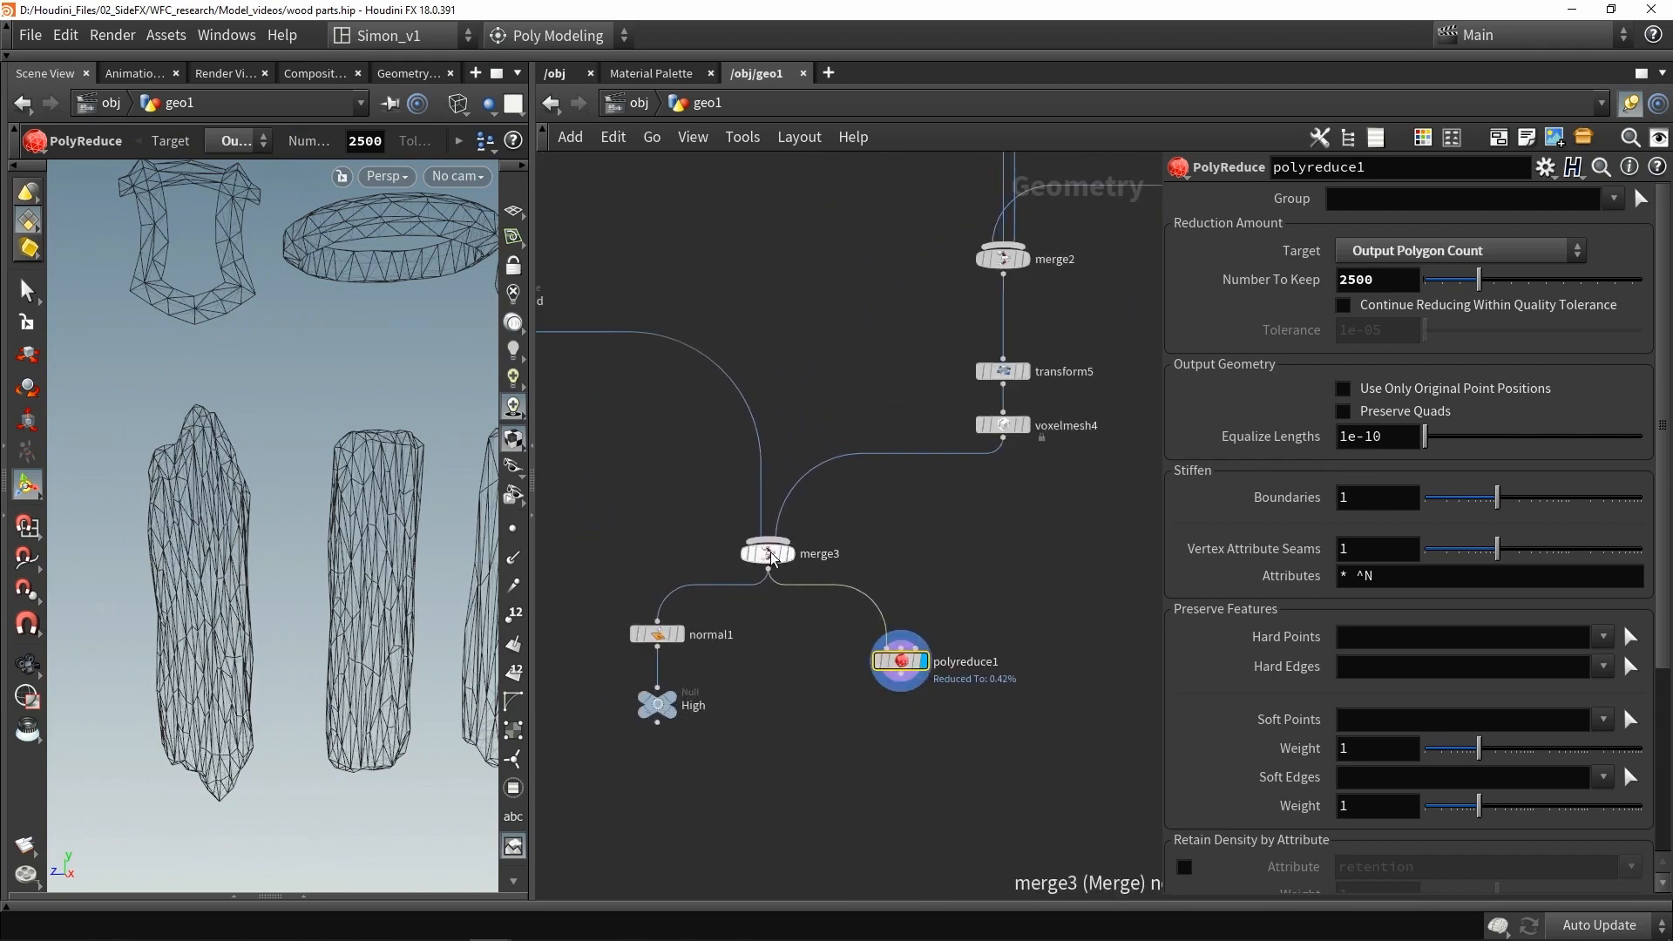
{"action": "scroll", "coordinate": [830, 601], "scroll_direction": "down", "scroll_amount": 1}
{"action": "middle_click_drag", "start_coordinate": [632, 457], "coordinate": [682, 490]}
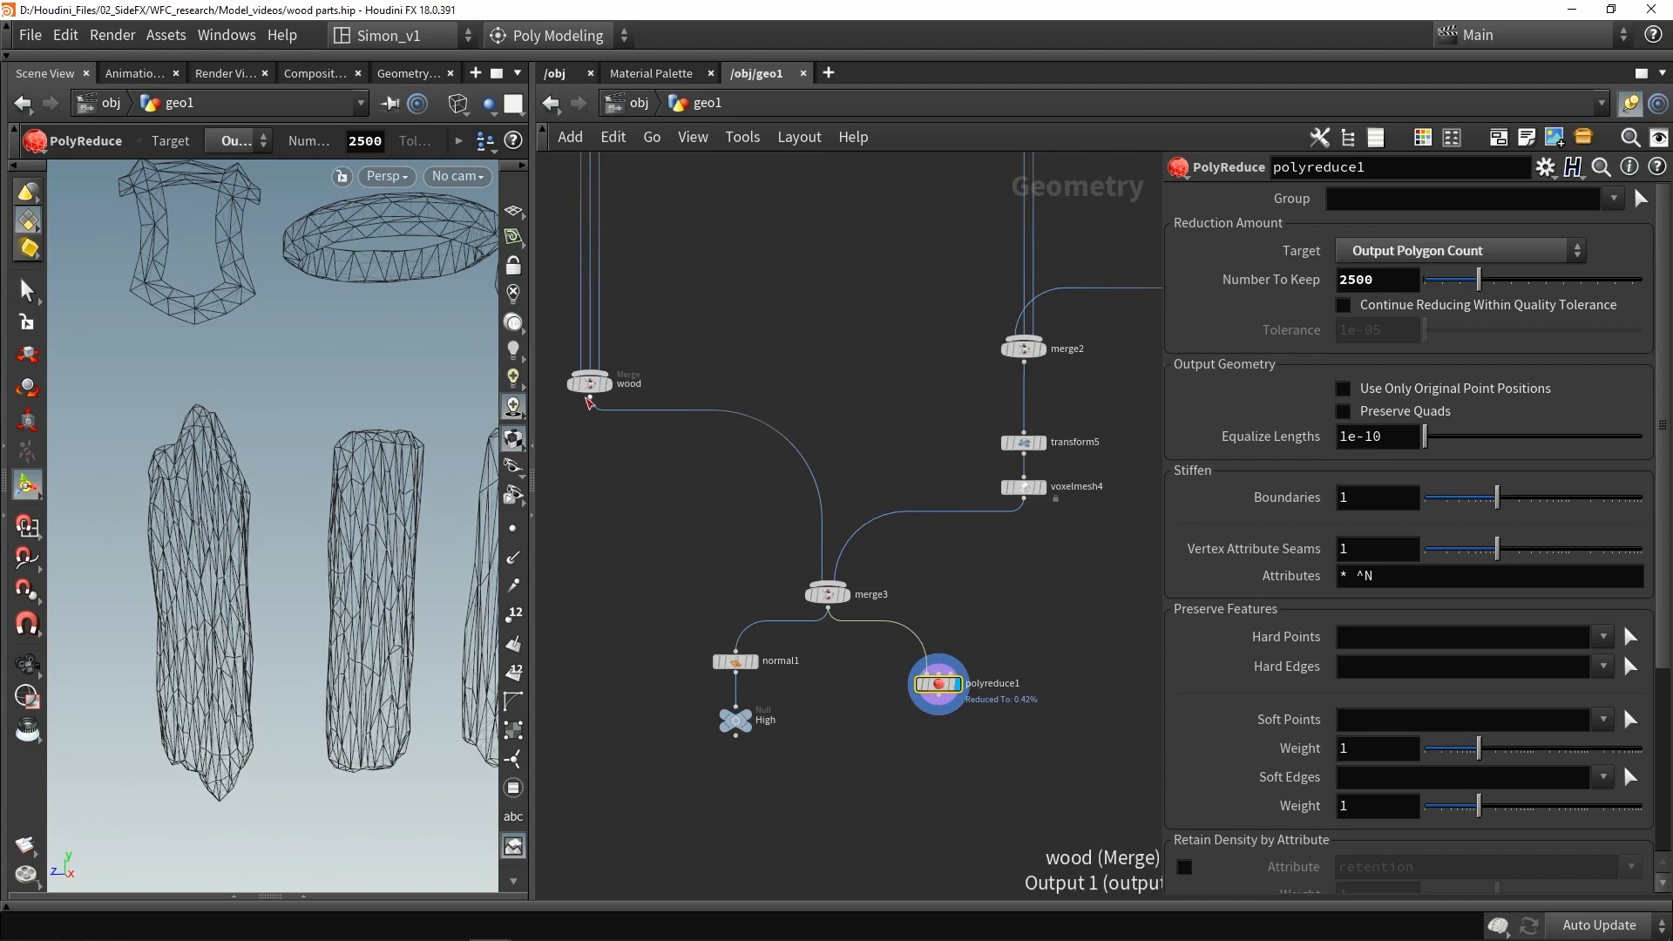
{"action": "left_click_drag", "start_coordinate": [588, 398], "coordinate": [915, 600]}
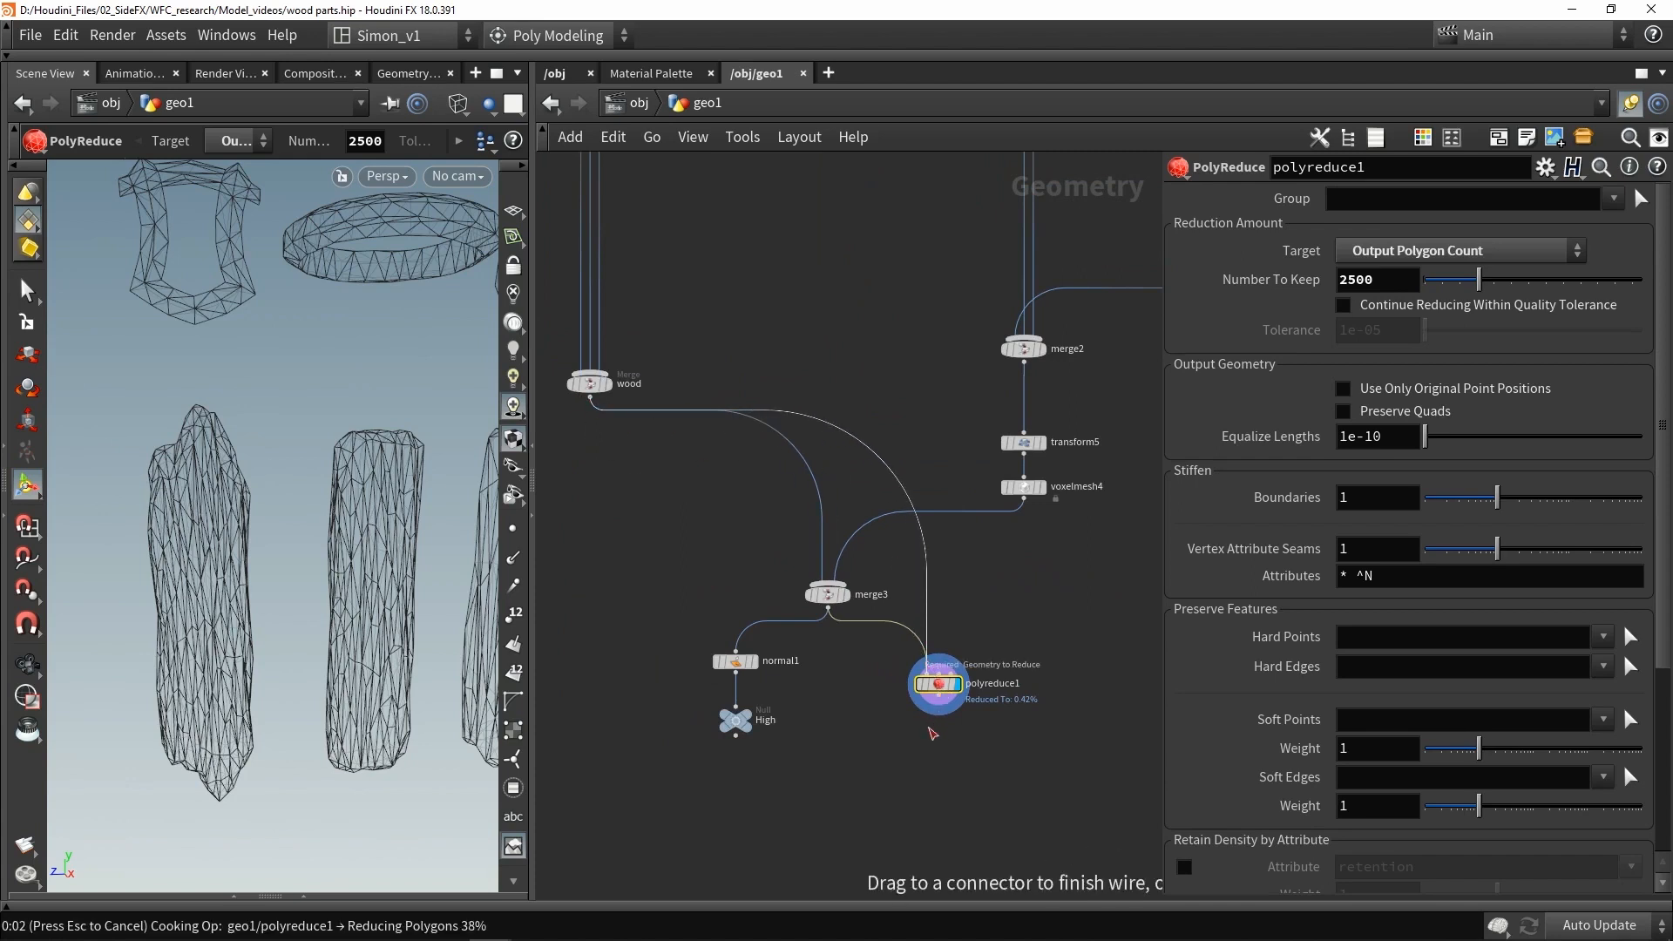
{"action": "left_click_drag", "start_coordinate": [932, 734], "coordinate": [928, 732]}
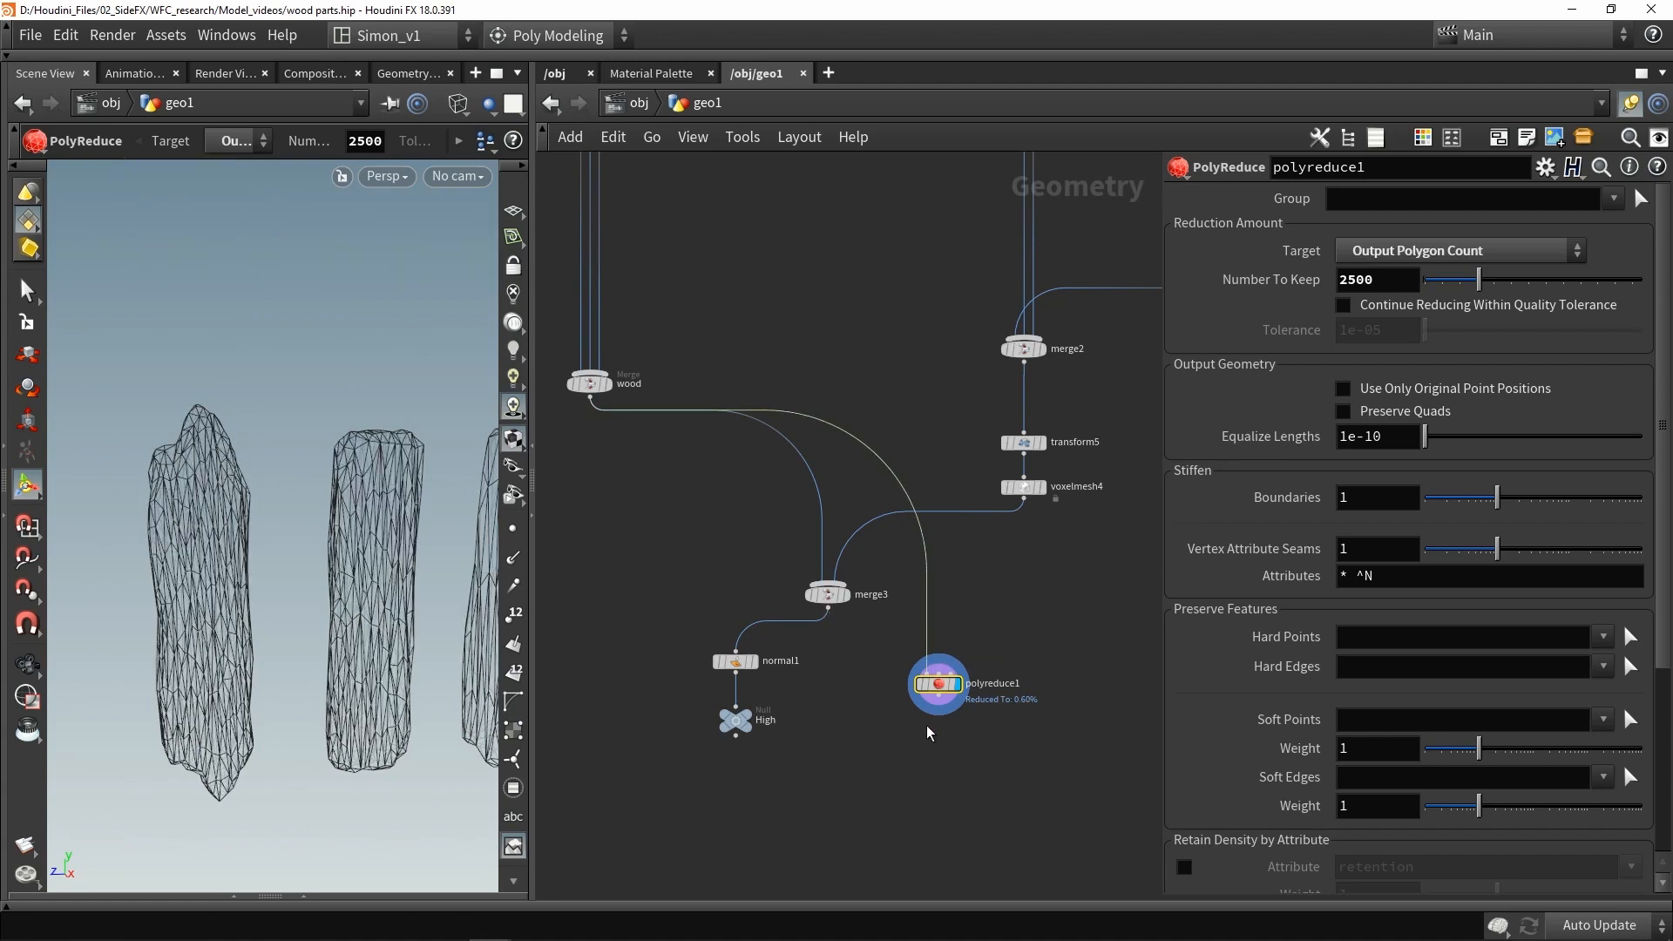
- Set the wood PolyReduce to keep 1000 polygons and duplicate it onto the pasted Voxel Mesh output
{"action": "scroll", "coordinate": [959, 711], "scroll_direction": "up", "scroll_amount": 2}
{"action": "scroll", "coordinate": [904, 561], "scroll_direction": "up", "scroll_amount": 3}
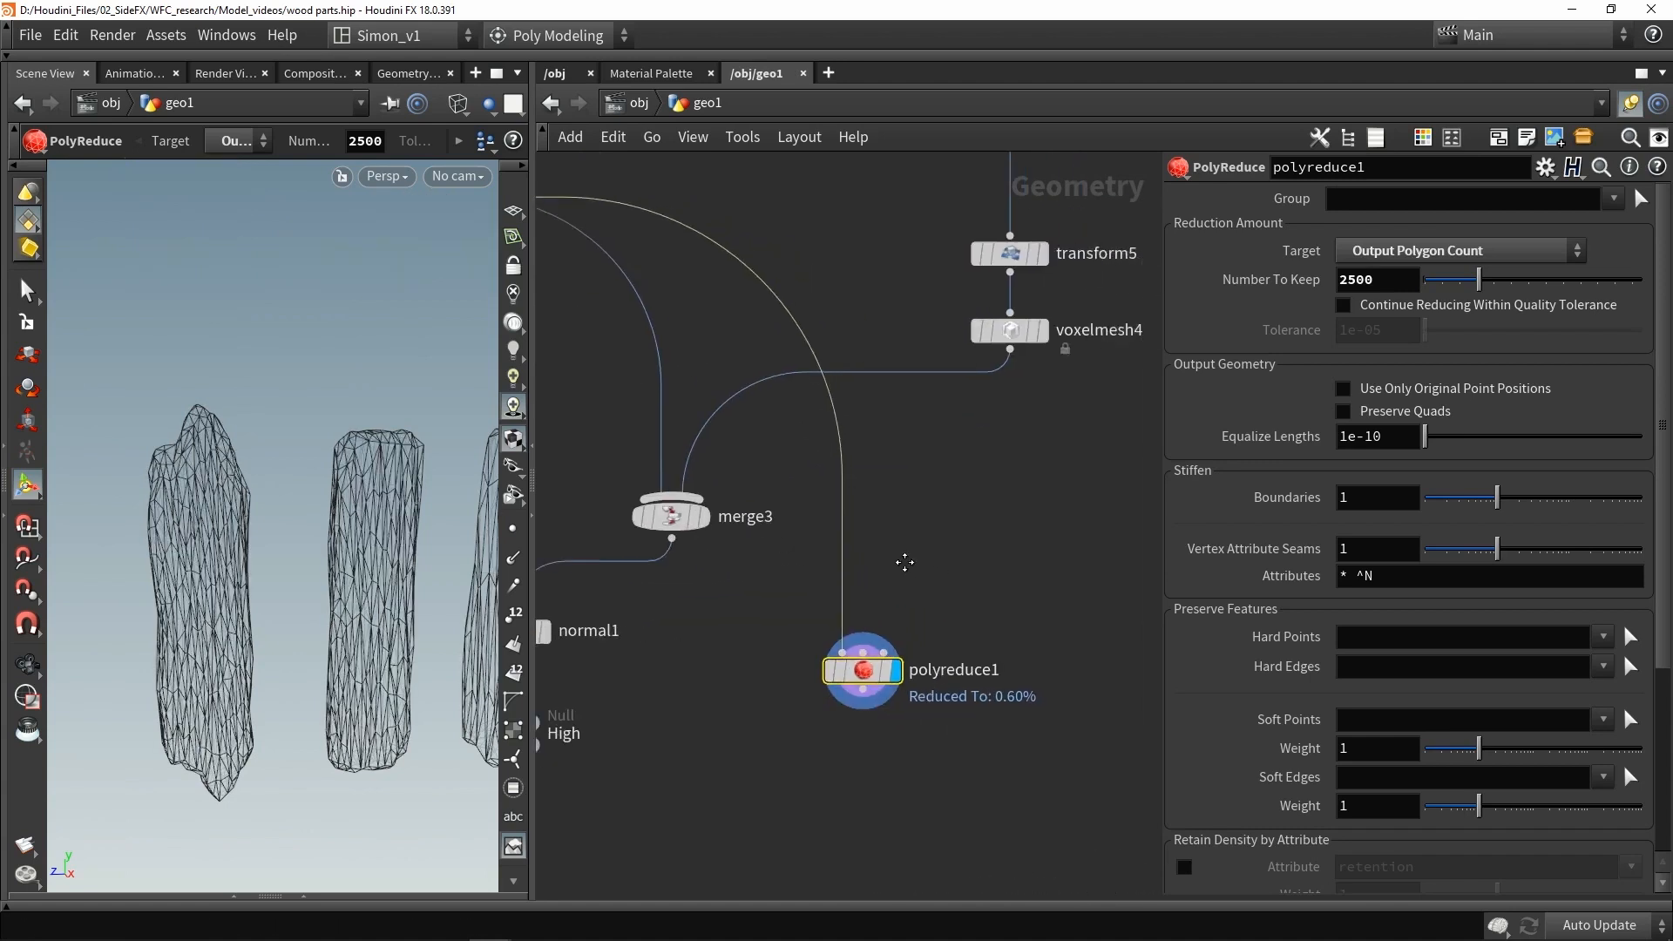
{"action": "double_click", "coordinate": [1414, 279]}
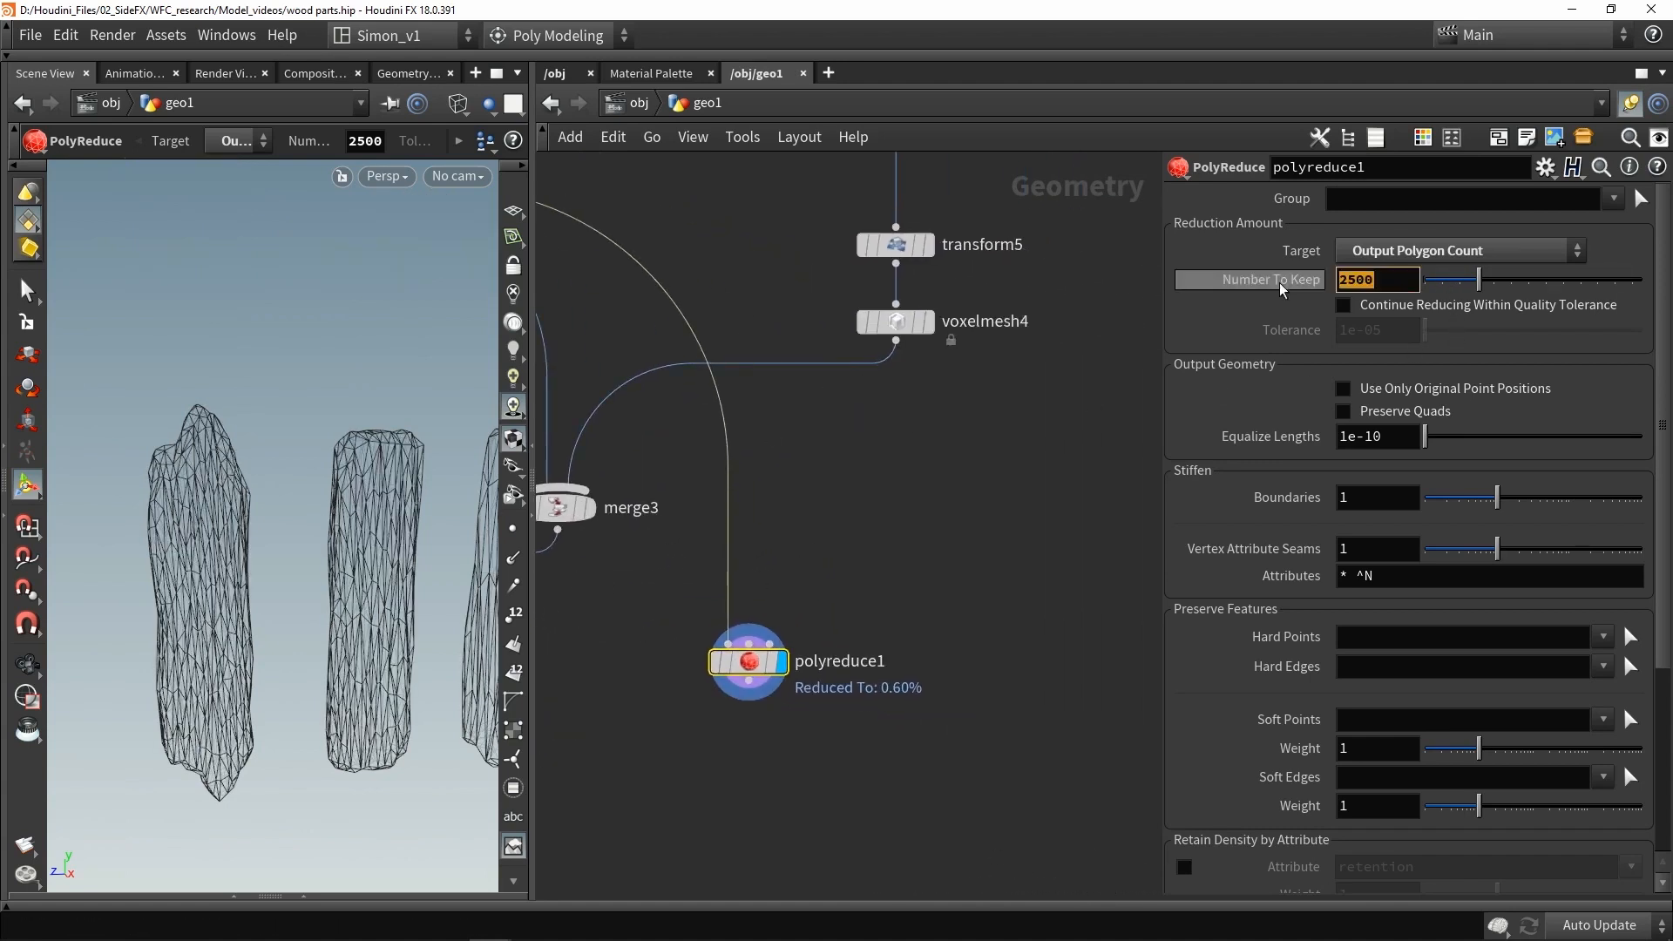
{"action": "type", "text": "1"}
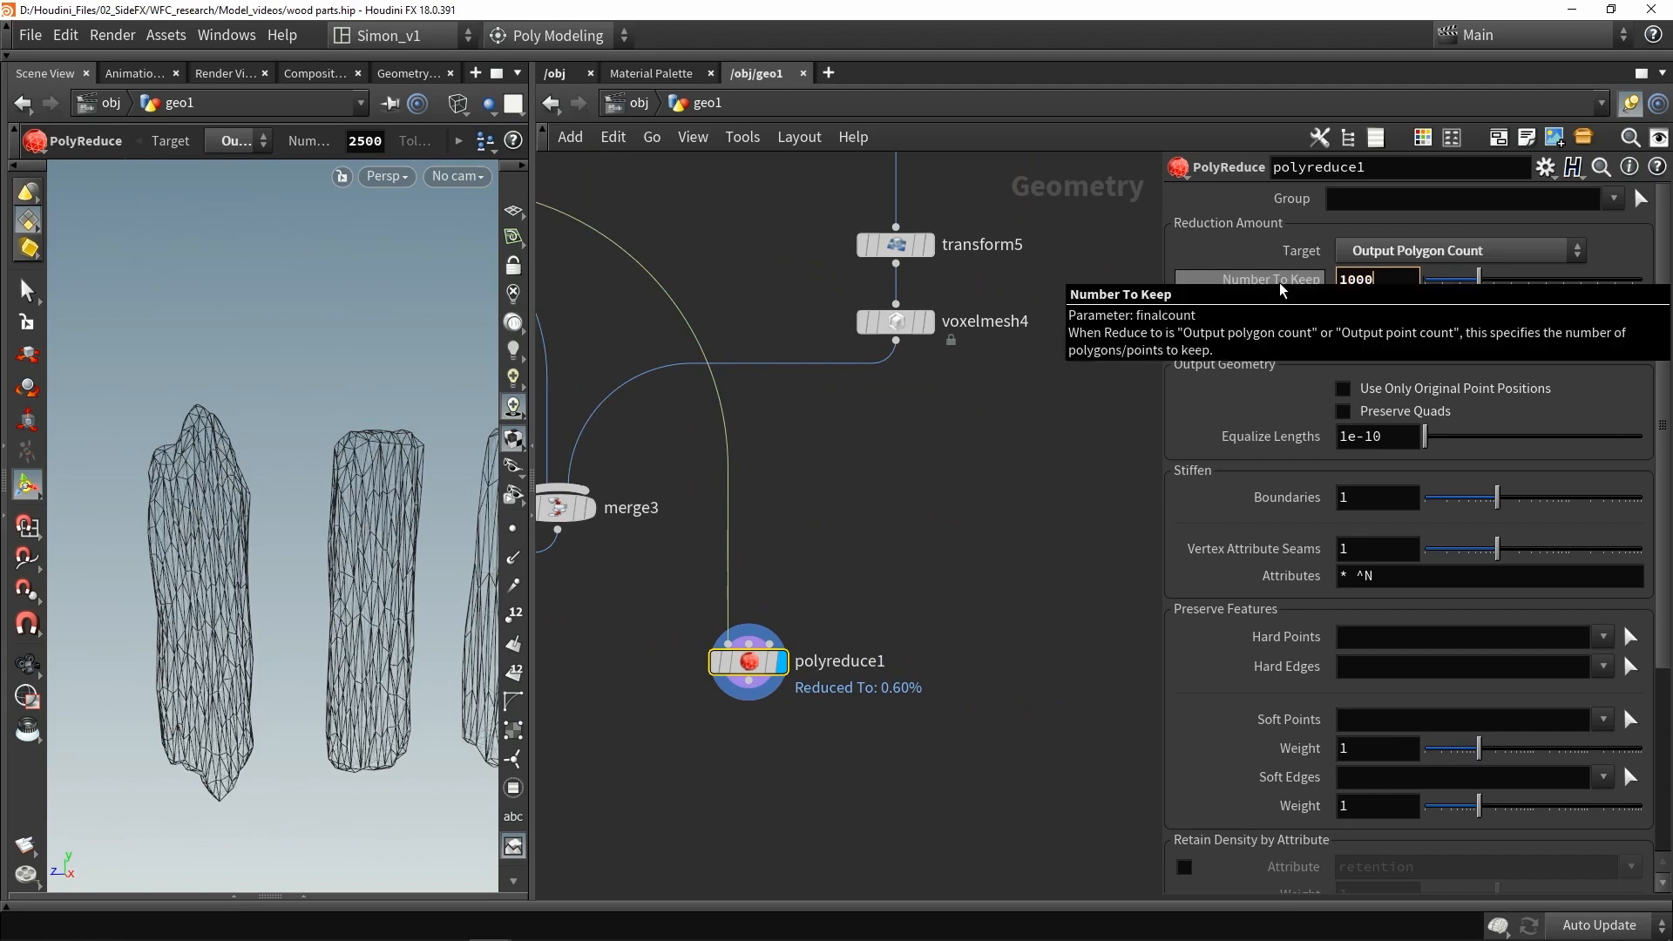
{"action": "type", "text": "000"}
{"action": "key", "text": "Return"}
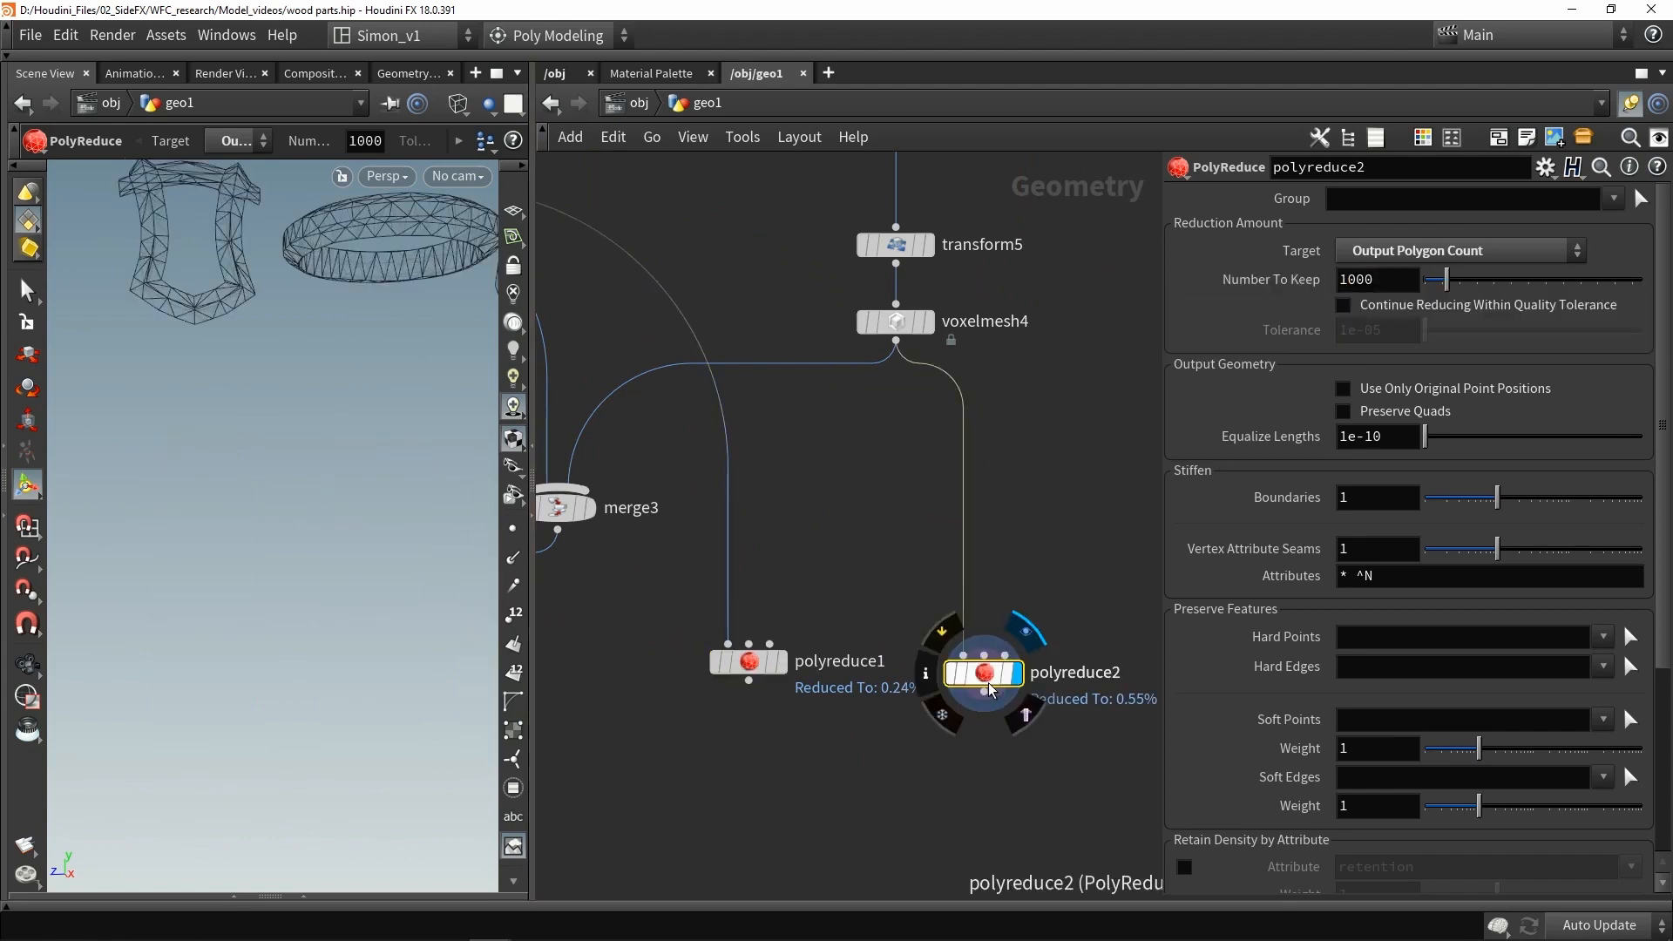
{"action": "left_click_drag", "start_coordinate": [990, 686], "coordinate": [969, 672]}
- Orbit around the reduced frame, ring and cube, toggling wireframe to inspect their topology
{"action": "mouse_move", "coordinate": [299, 297]}
{"action": "left_mouse_down"}
{"action": "mouse_move", "coordinate": [366, 491]}
{"action": "mouse_move", "coordinate": [324, 358]}
{"action": "mouse_move", "coordinate": [329, 312]}
{"action": "mouse_move", "coordinate": [292, 403]}
{"action": "mouse_move", "coordinate": [288, 371]}
{"action": "left_mouse_up"}
{"action": "key", "text": "shift+w"}
{"action": "right_click_drag", "start_coordinate": [288, 370], "coordinate": [172, 442]}
{"action": "key", "text": "shift+w"}
{"action": "mouse_move", "coordinate": [173, 442]}
{"action": "left_mouse_down"}
{"action": "mouse_move", "coordinate": [209, 374]}
{"action": "mouse_move", "coordinate": [341, 349]}
{"action": "mouse_move", "coordinate": [168, 404]}
{"action": "mouse_move", "coordinate": [258, 458]}
{"action": "left_mouse_up"}
{"action": "key", "text": "shift+w"}
{"action": "right_click_drag", "start_coordinate": [258, 459], "coordinate": [254, 467]}
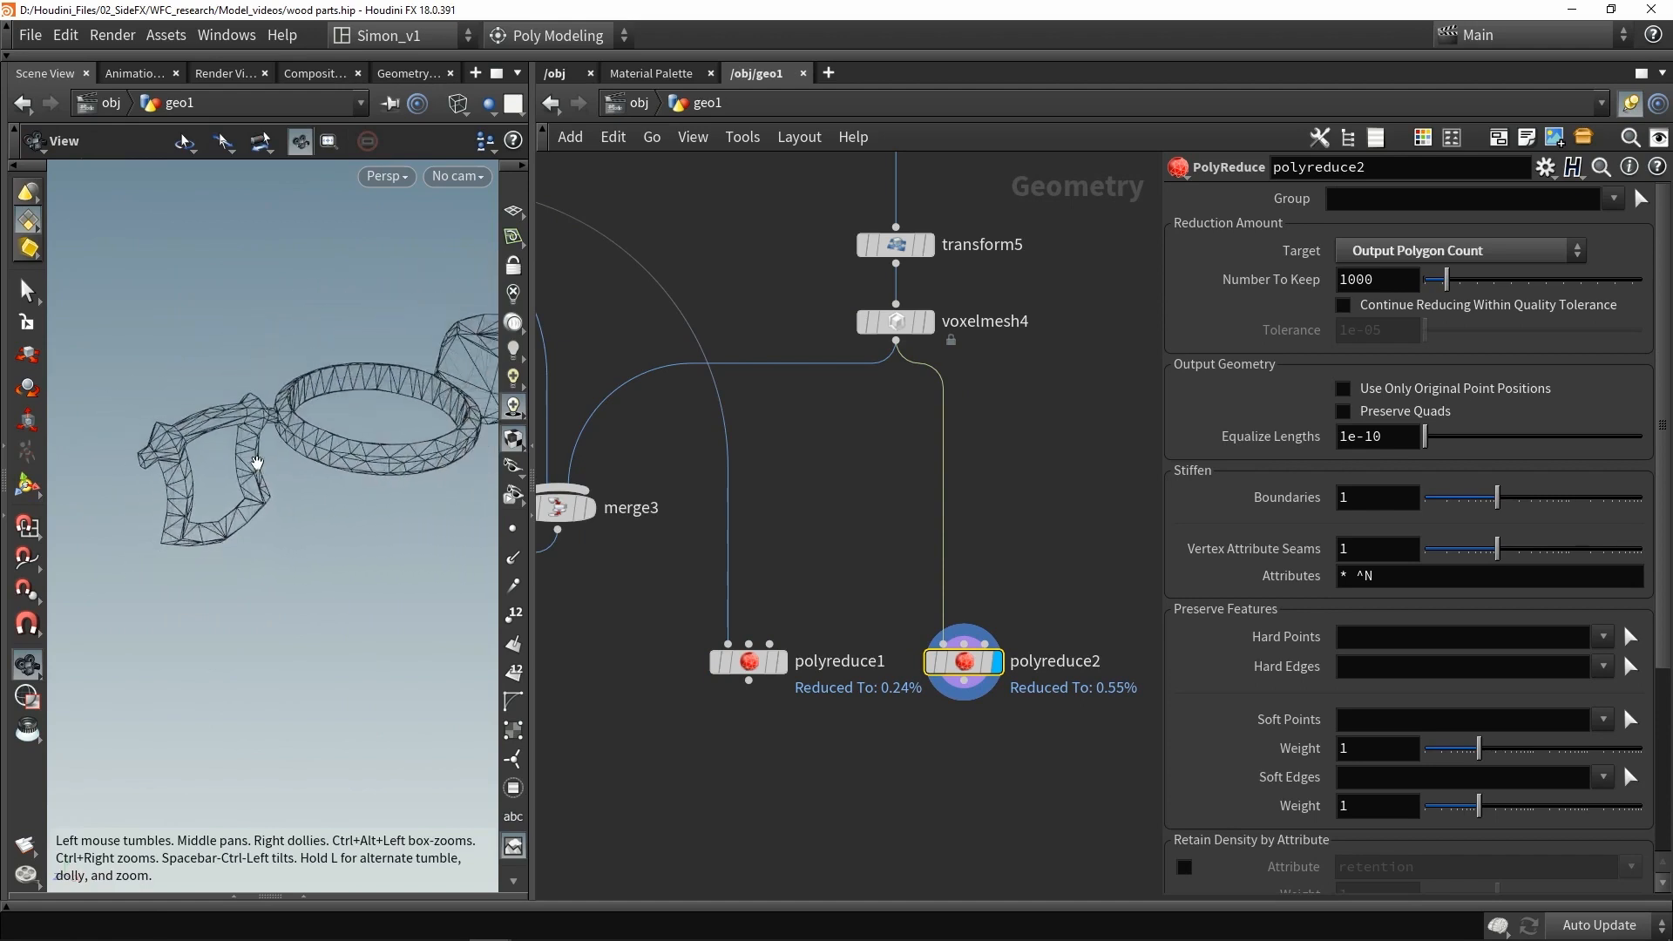
{"action": "middle_click_drag", "start_coordinate": [253, 467], "coordinate": [162, 509]}
{"action": "key", "text": "shift+w"}
{"action": "mouse_move", "coordinate": [162, 510]}
{"action": "left_mouse_down"}
{"action": "mouse_move", "coordinate": [239, 489]}
{"action": "mouse_move", "coordinate": [232, 472]}
{"action": "left_mouse_up"}
{"action": "middle_click_drag", "start_coordinate": [232, 471], "coordinate": [231, 501]}
{"action": "left_click_drag", "start_coordinate": [231, 501], "coordinate": [283, 472]}
{"action": "middle_click_drag", "start_coordinate": [283, 471], "coordinate": [392, 489]}
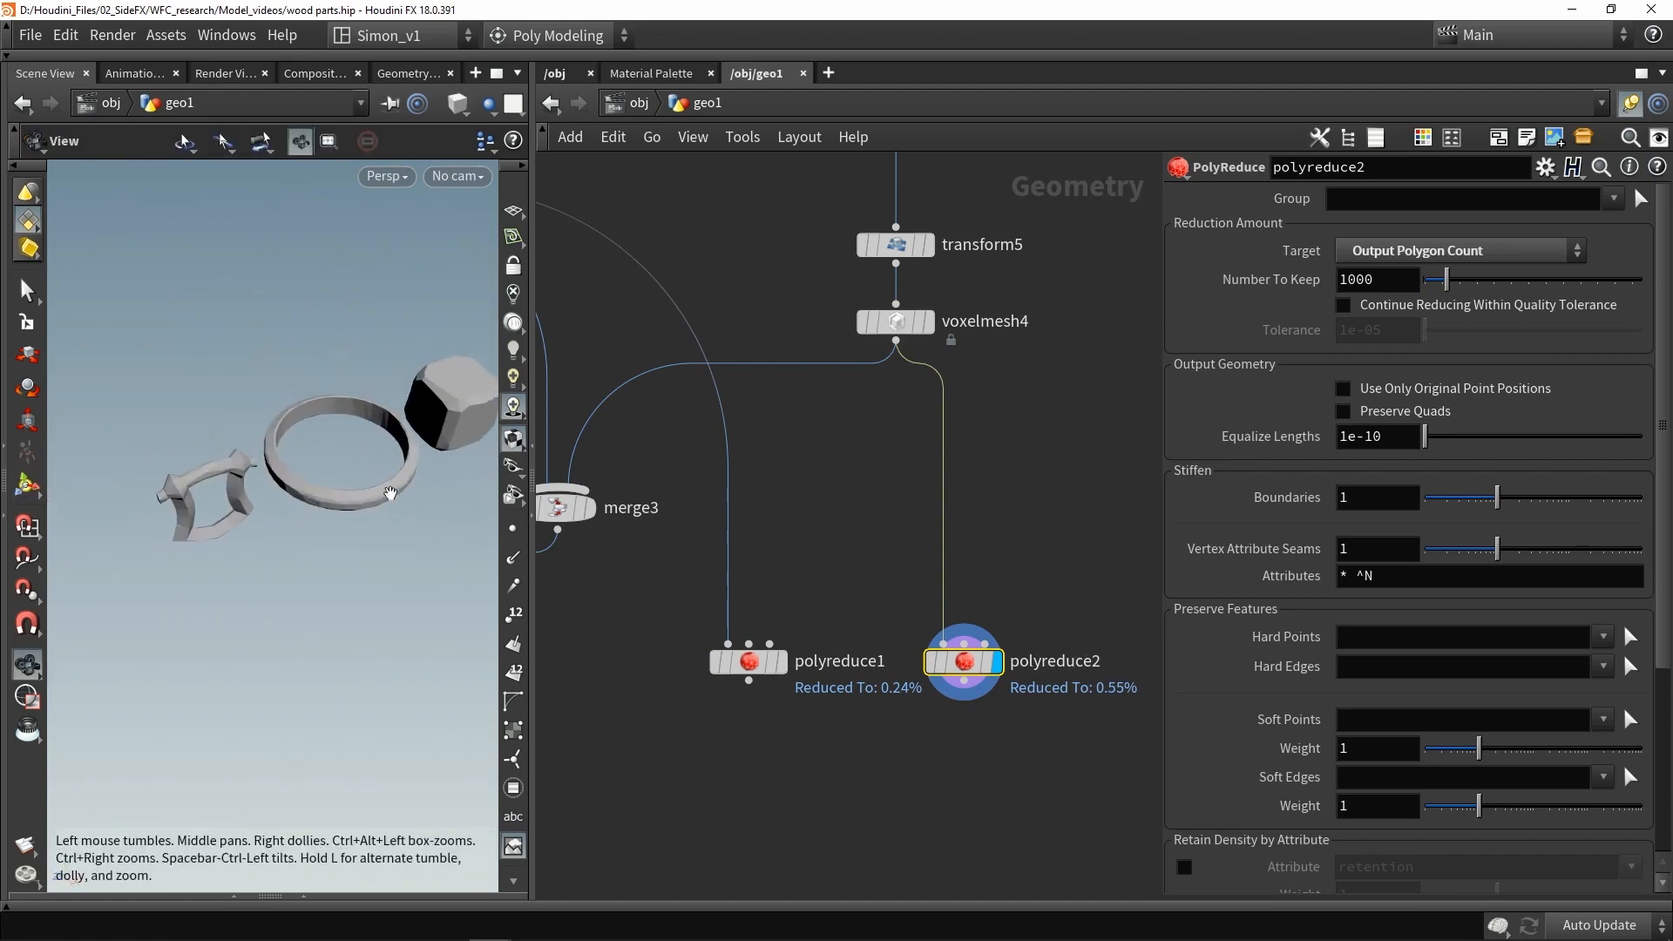
- Display the first PolyReduce and orbit around the reduced posts in wireframe to inspect them
{"action": "middle_click_drag", "start_coordinate": [770, 556], "coordinate": [804, 508]}
{"action": "left_click", "coordinate": [783, 629]}
{"action": "left_click", "coordinate": [783, 629]}
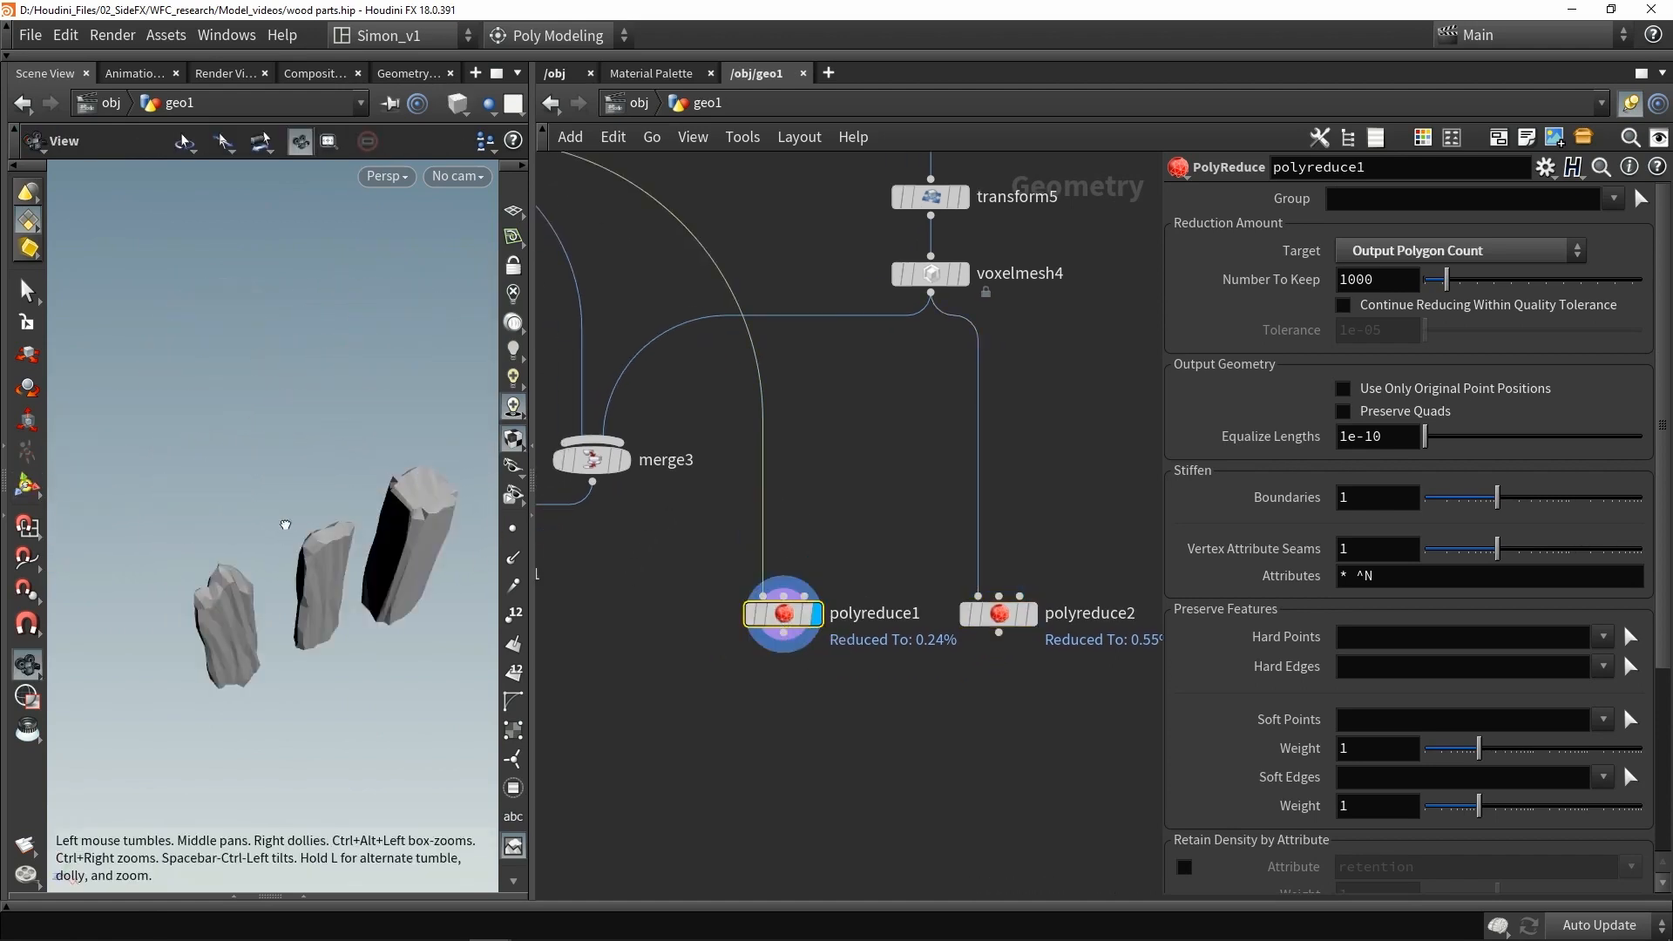
{"action": "left_click_drag", "start_coordinate": [281, 524], "coordinate": [340, 522]}
{"action": "middle_click_drag", "start_coordinate": [340, 521], "coordinate": [346, 436]}
{"action": "key", "text": "shift+w"}
{"action": "left_click_drag", "start_coordinate": [296, 540], "coordinate": [225, 557]}
{"action": "key", "text": "Return"}
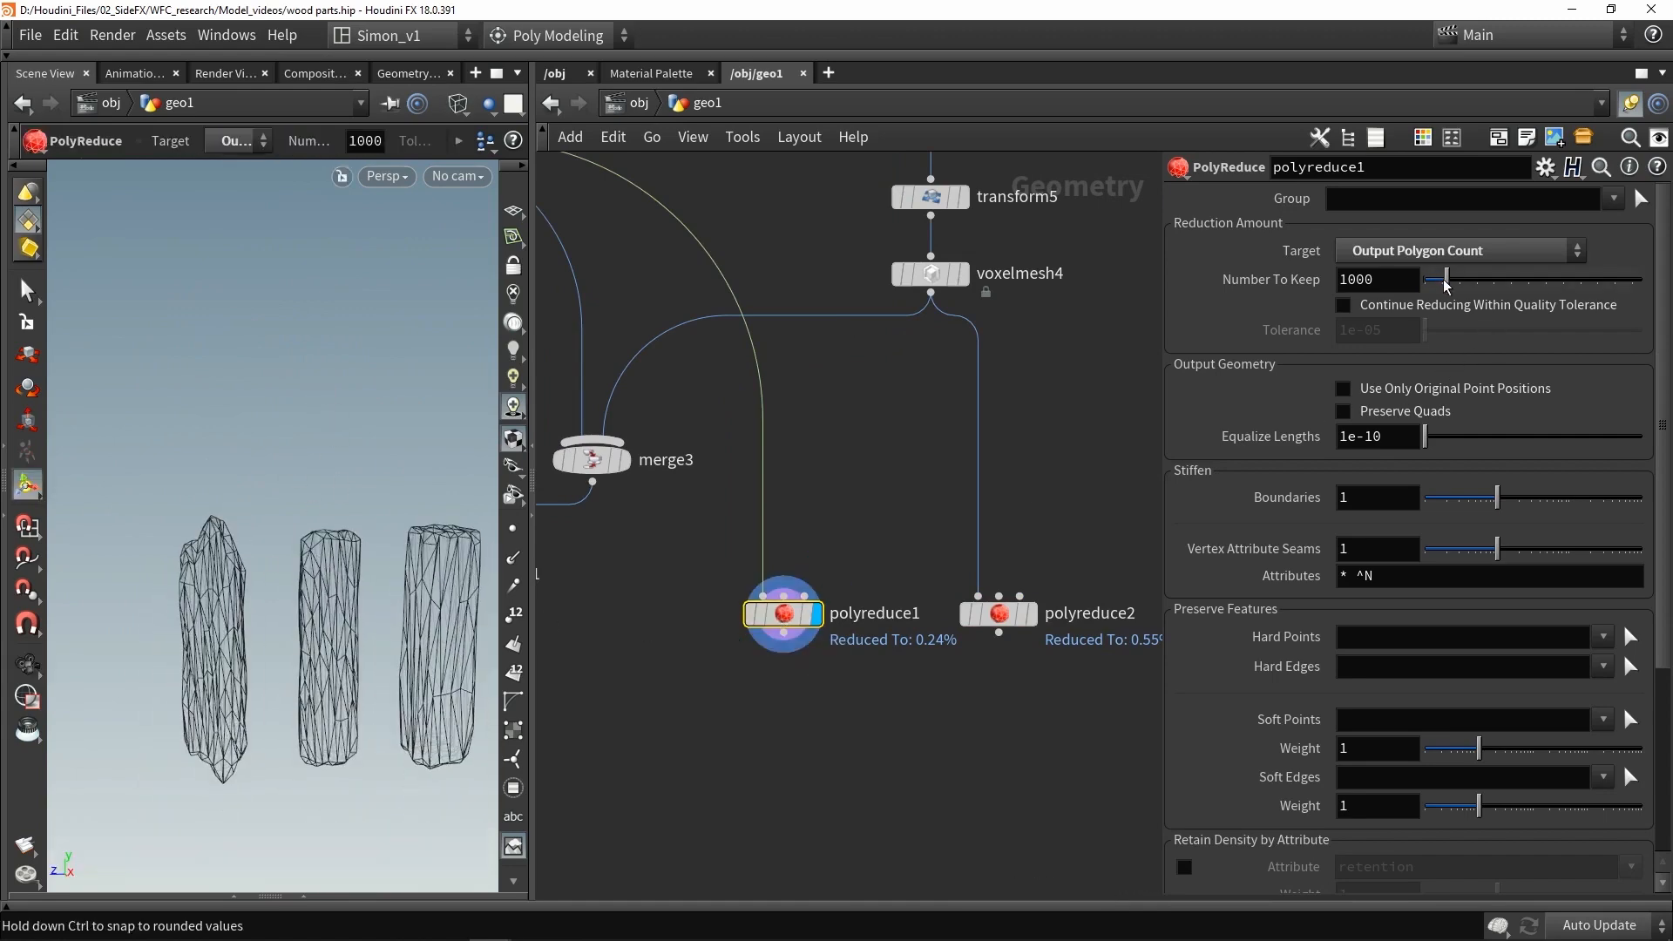
- Nudge the first PolyReduce's Number To Keep slightly and merge both PolyReduce outputs into a new Merge node
{"action": "left_click_drag", "start_coordinate": [1444, 280], "coordinate": [1435, 281]}
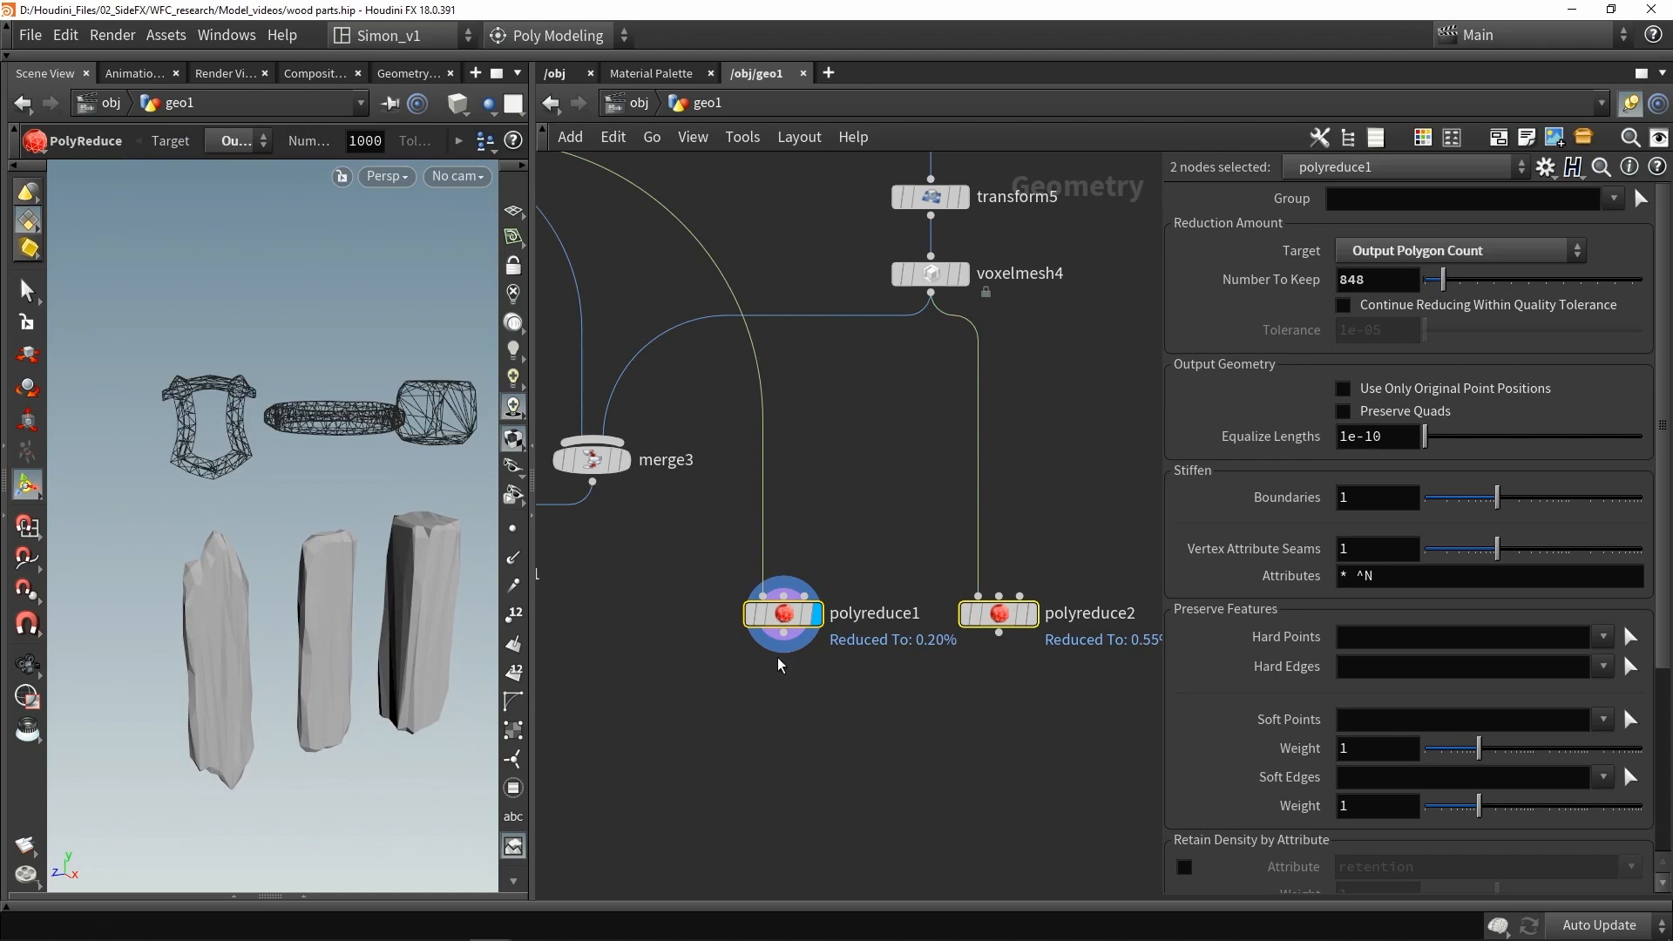
{"action": "mouse_move", "coordinate": [783, 634]}
{"action": "left_mouse_down"}
{"action": "mouse_move", "coordinate": [911, 677]}
{"action": "mouse_move", "coordinate": [897, 734]}
{"action": "left_mouse_up"}
{"action": "left_click", "coordinate": [898, 734]}
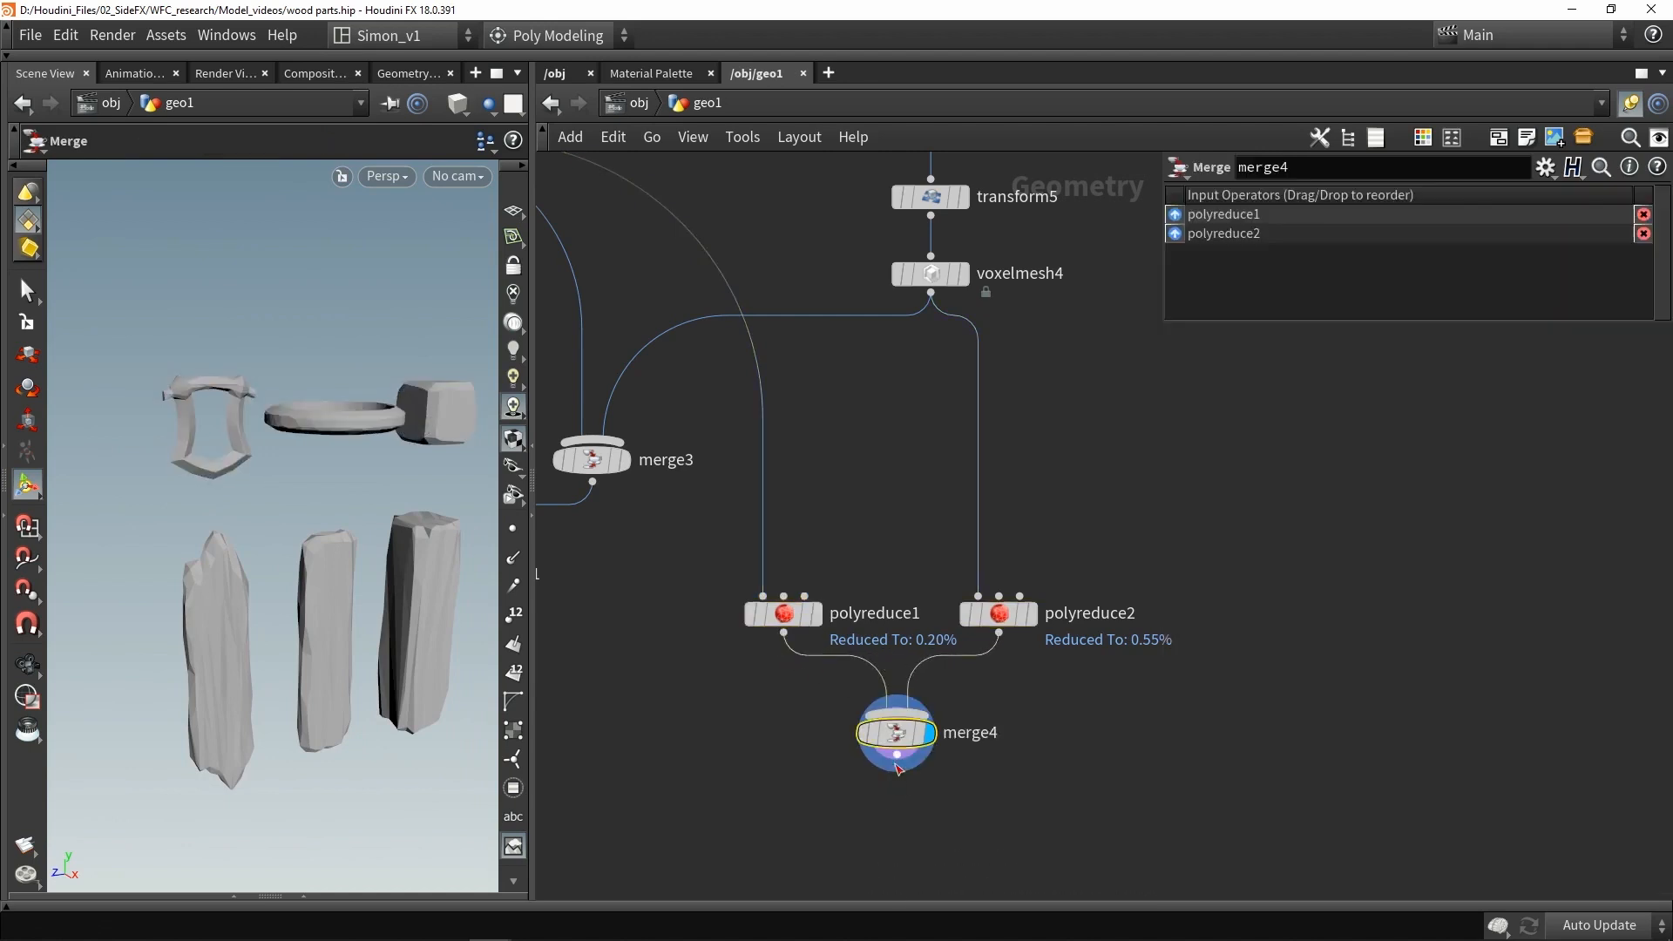
{"action": "middle_click_drag", "start_coordinate": [897, 734], "coordinate": [881, 520]}
- Add a Labs Auto UV node below the new merge, wire it in, and save the file
{"action": "key", "text": "Tab"}
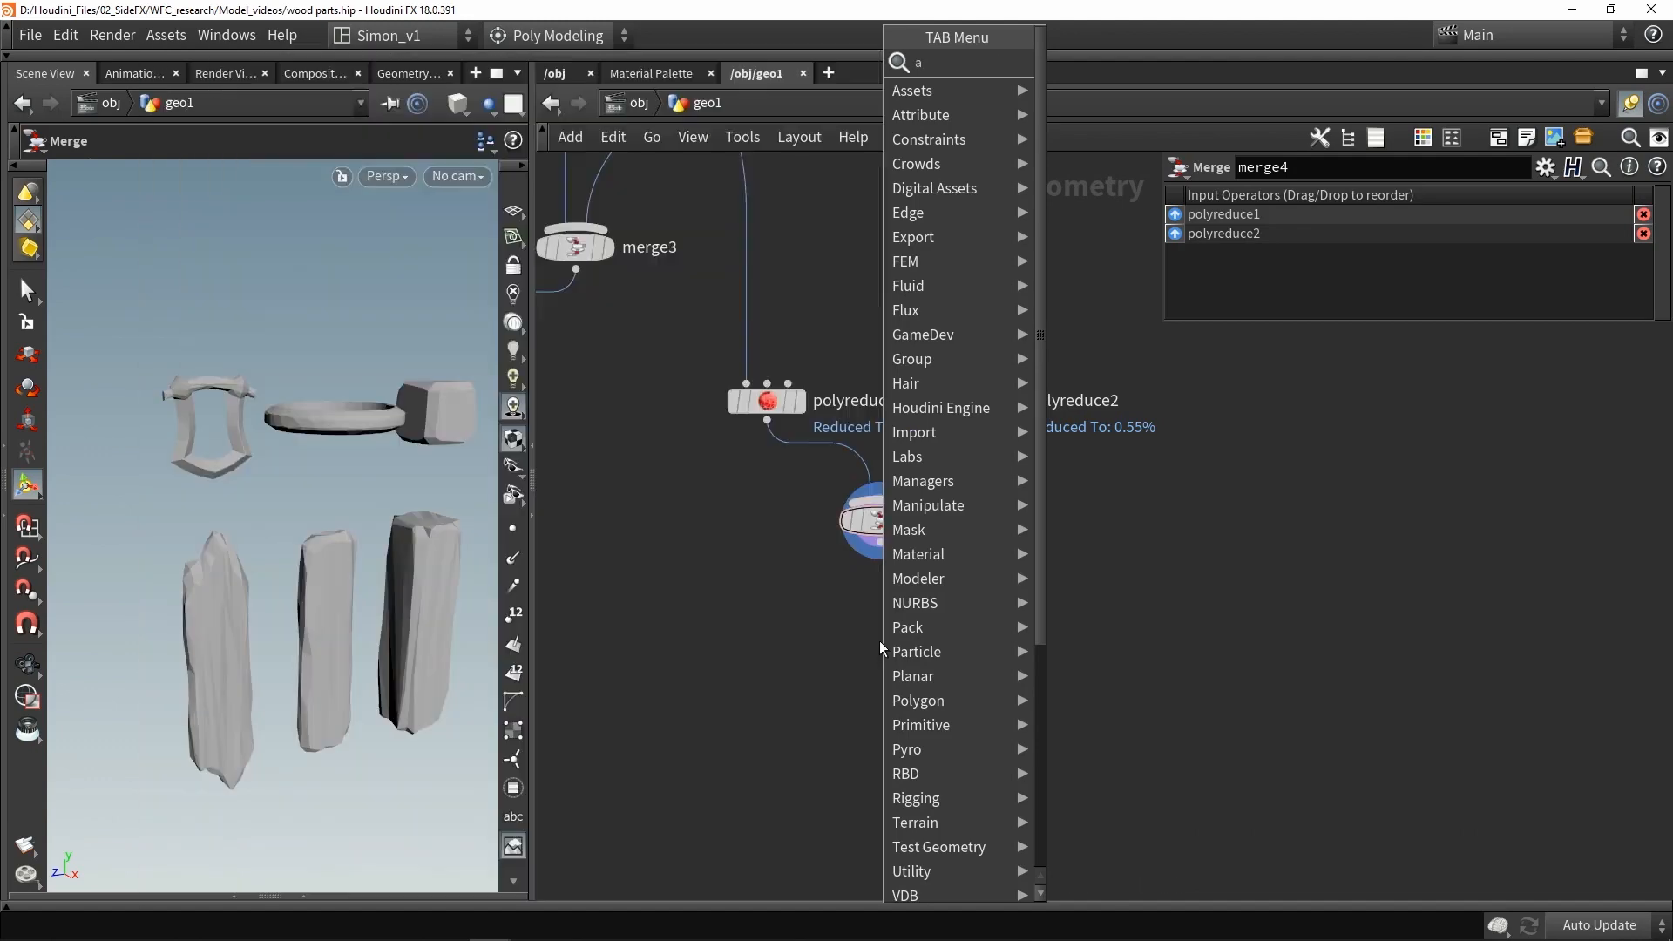
{"action": "type", "text": "aut"}
{"action": "left_click", "coordinate": [1080, 113]}
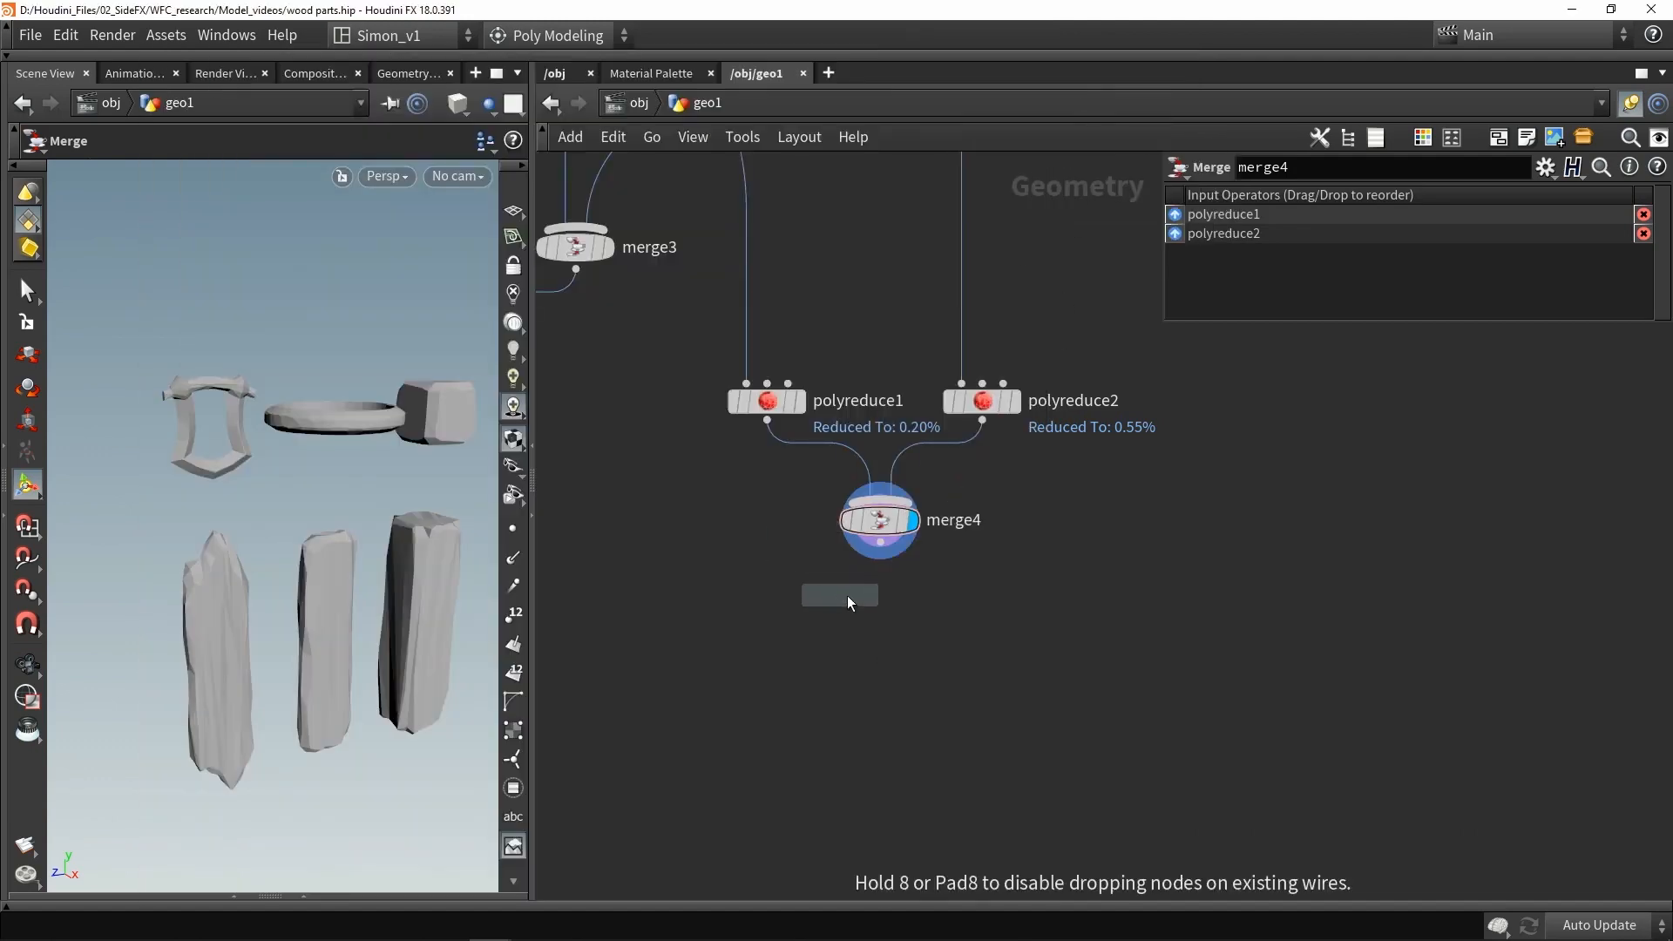
{"action": "left_click", "coordinate": [848, 594]}
{"action": "scroll", "coordinate": [888, 548], "scroll_direction": "up", "scroll_amount": 3}
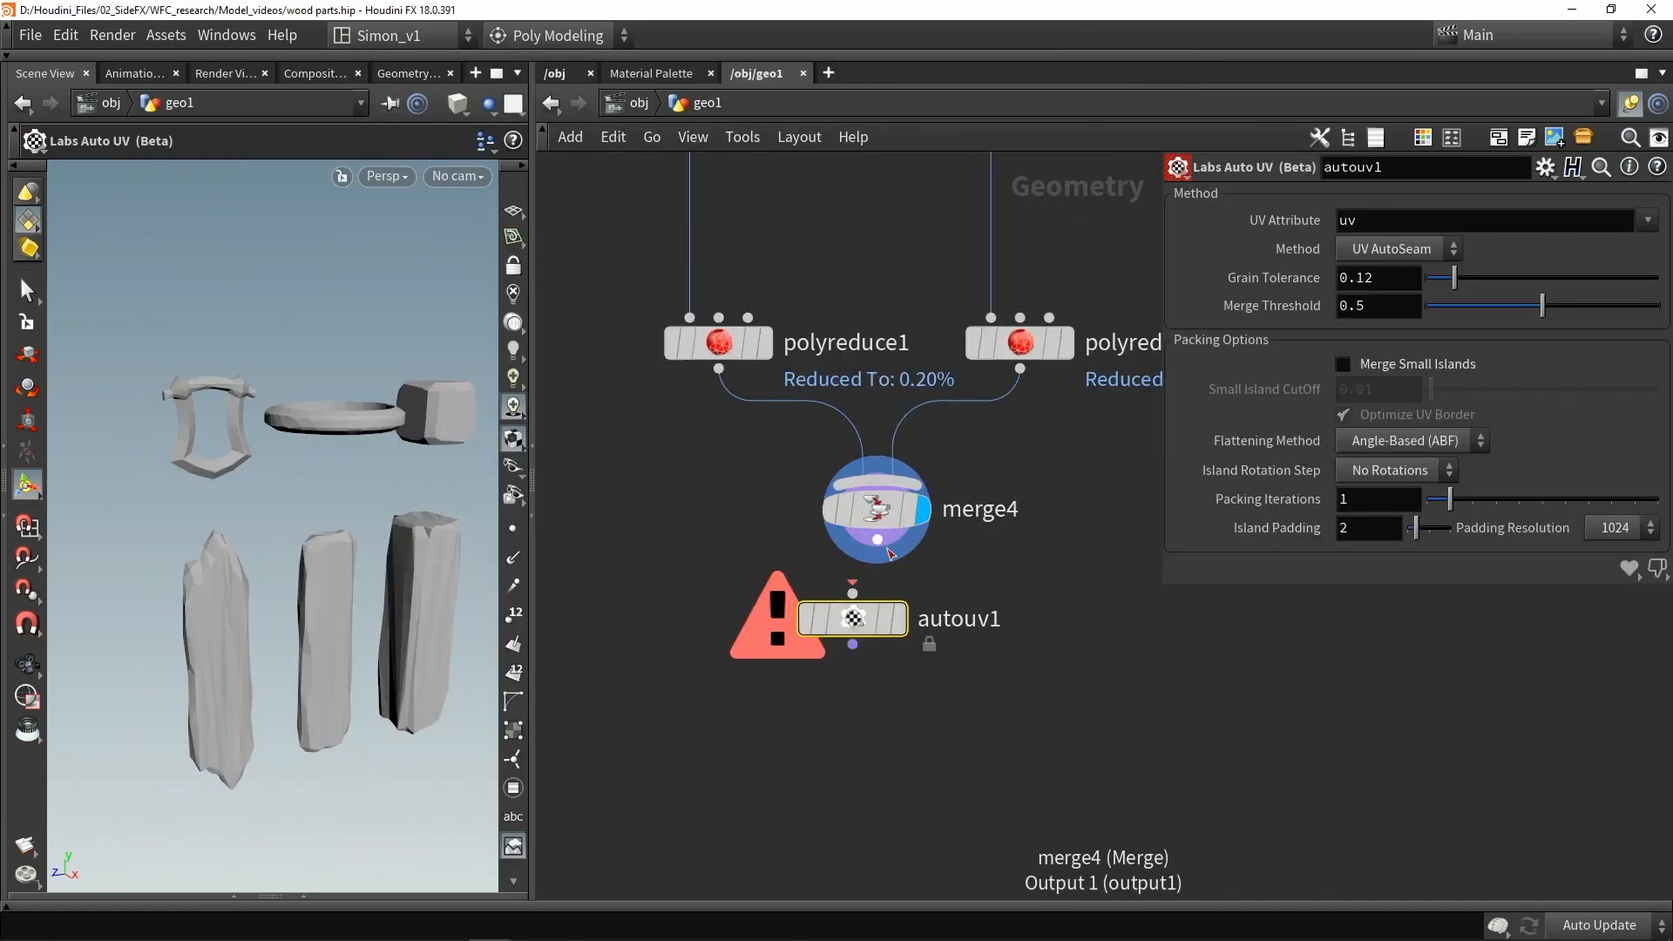
{"action": "left_click", "coordinate": [903, 624]}
{"action": "left_click_drag", "start_coordinate": [861, 615], "coordinate": [885, 624]}
{"action": "key", "text": "ctrl+s"}
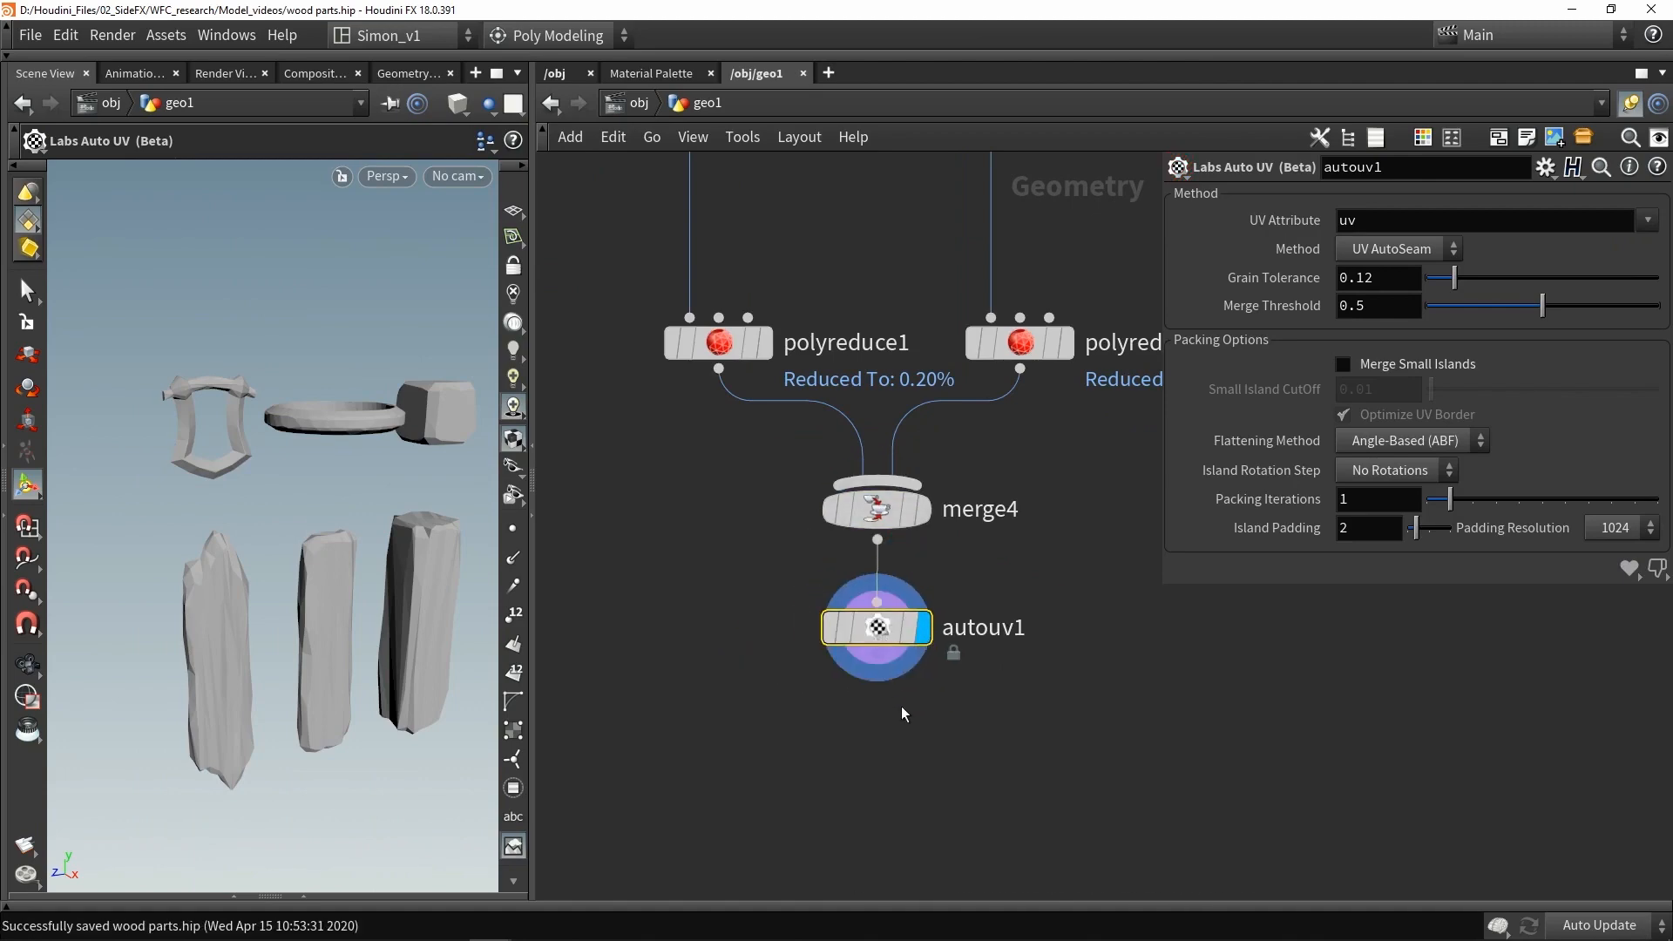
- Show the UV layout and set the Auto UV Grain Tolerance to 0.057 and Merge Threshold to 0.419
{"action": "middle_click_drag", "start_coordinate": [772, 694], "coordinate": [789, 686]}
{"action": "key", "text": "s"}
{"action": "key", "text": "Escape"}
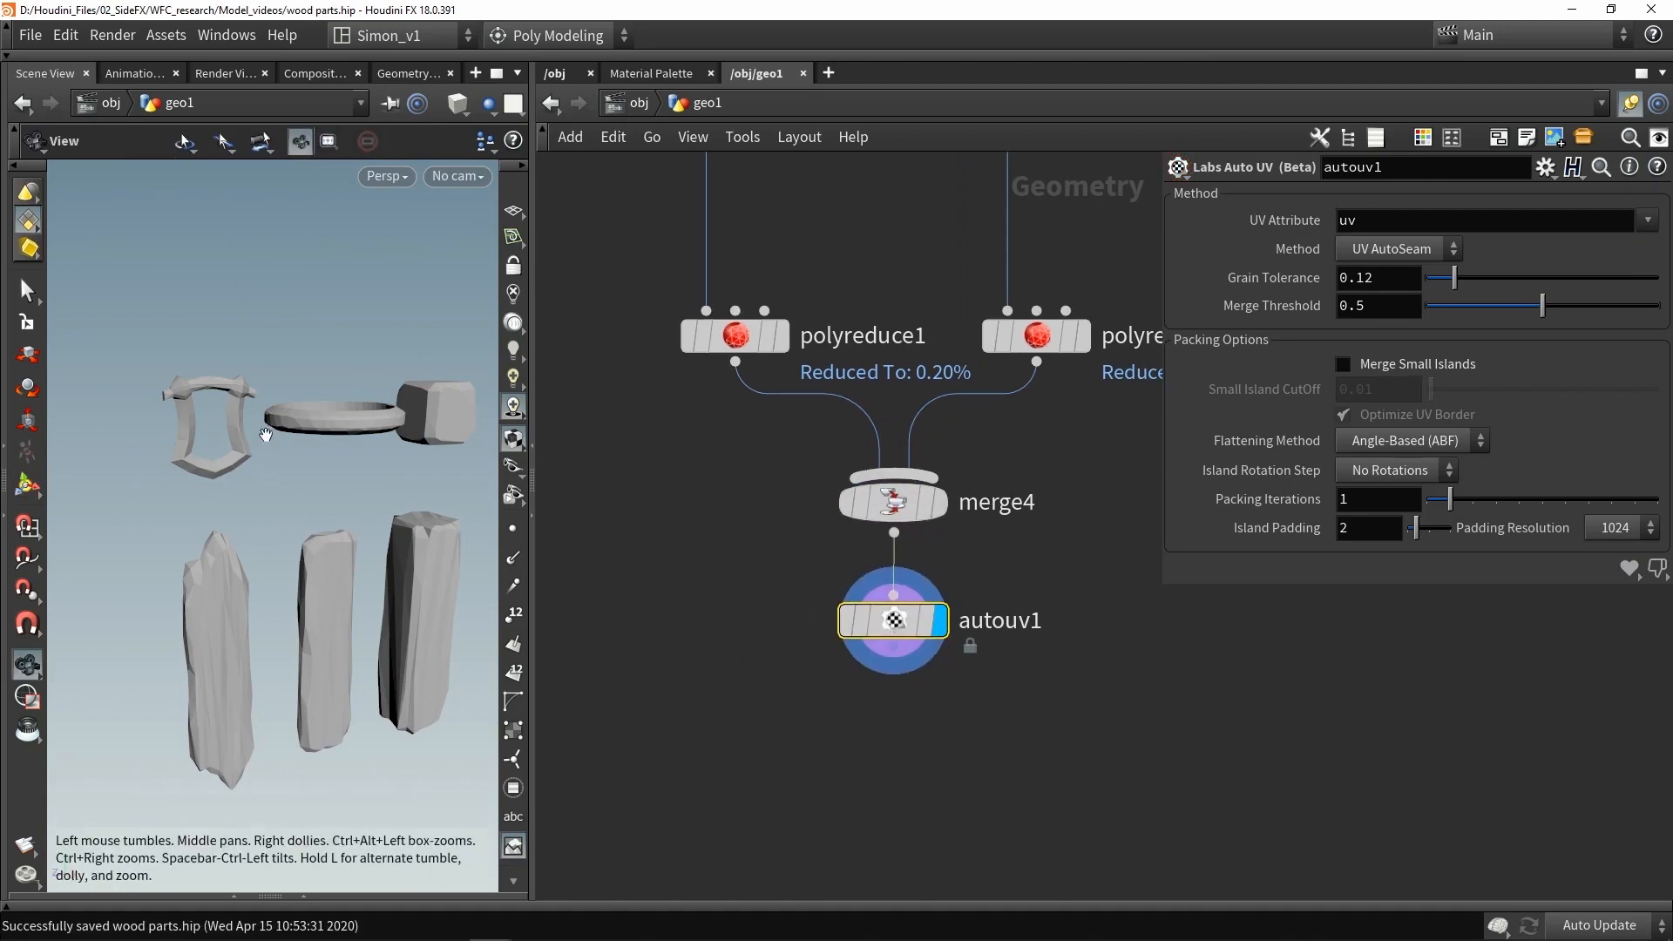
{"action": "key", "text": "Return"}
{"action": "left_click_drag", "start_coordinate": [537, 447], "coordinate": [677, 447]}
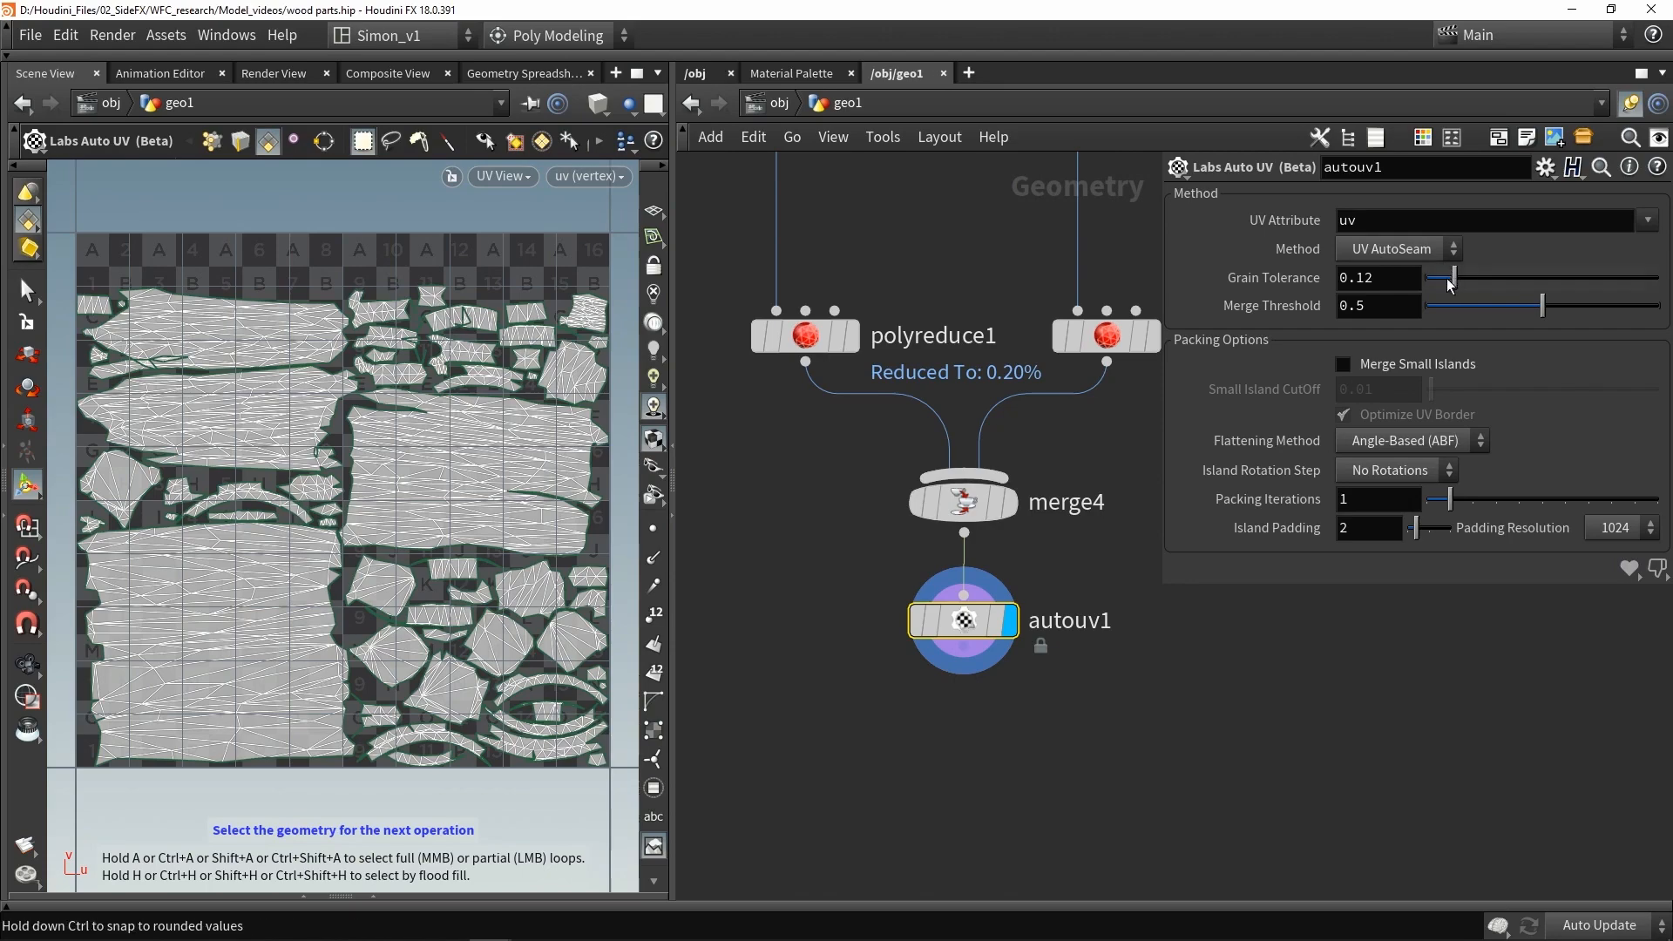
{"action": "left_click_drag", "start_coordinate": [1449, 281], "coordinate": [1440, 280]}
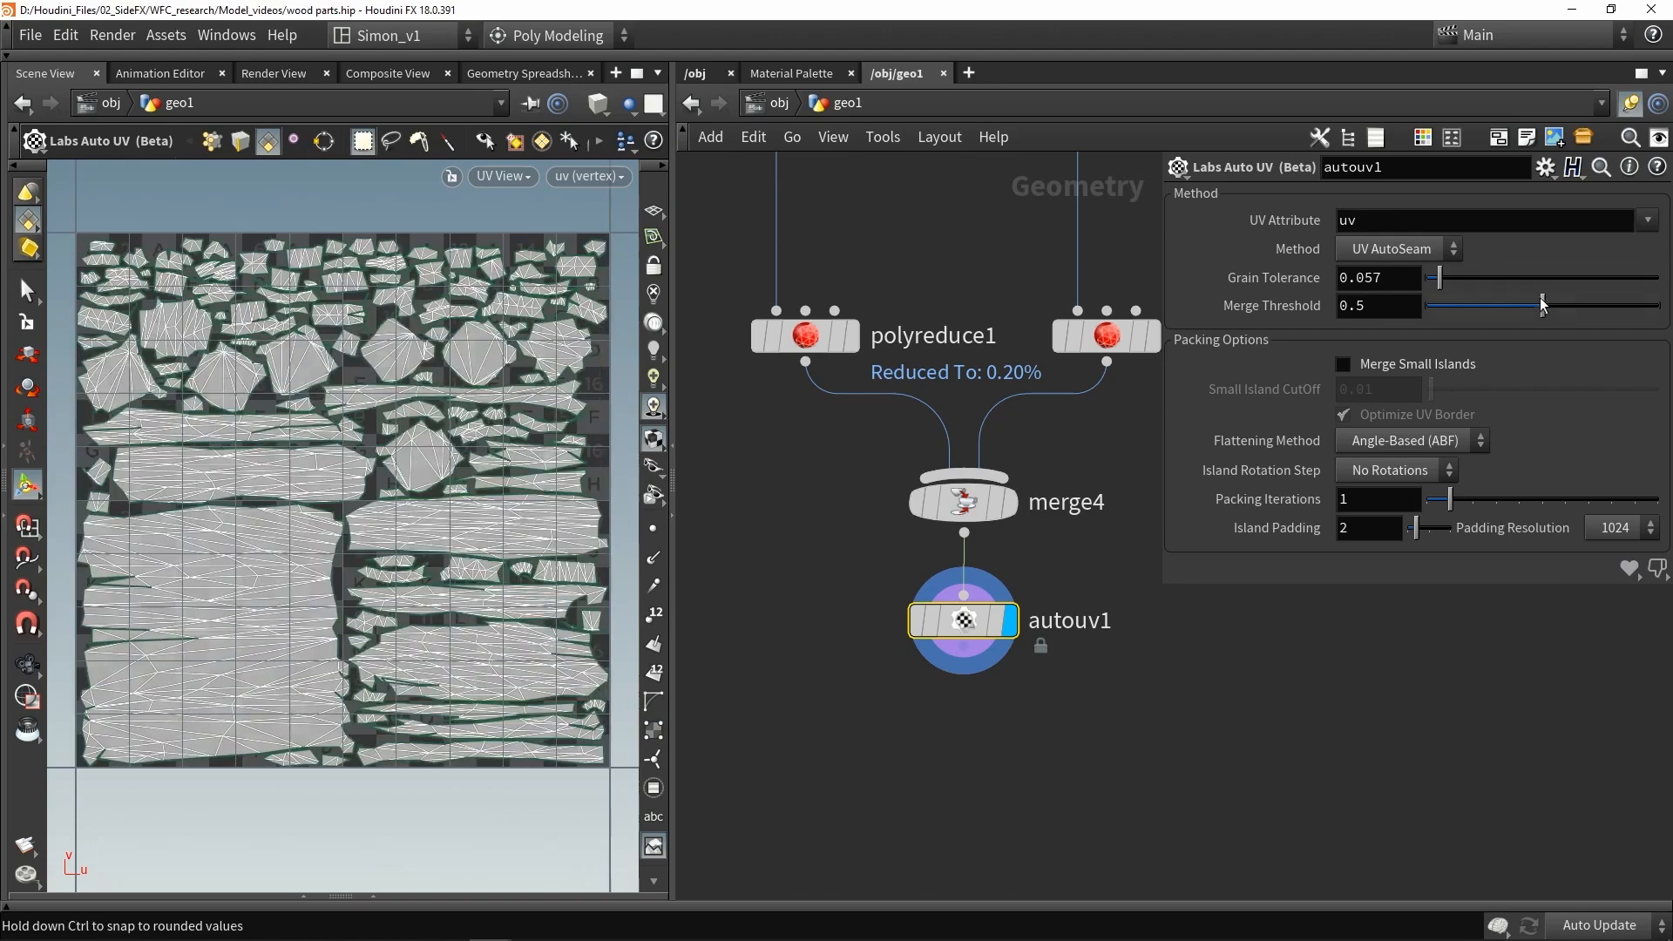
{"action": "left_click_drag", "start_coordinate": [1541, 299], "coordinate": [1520, 299]}
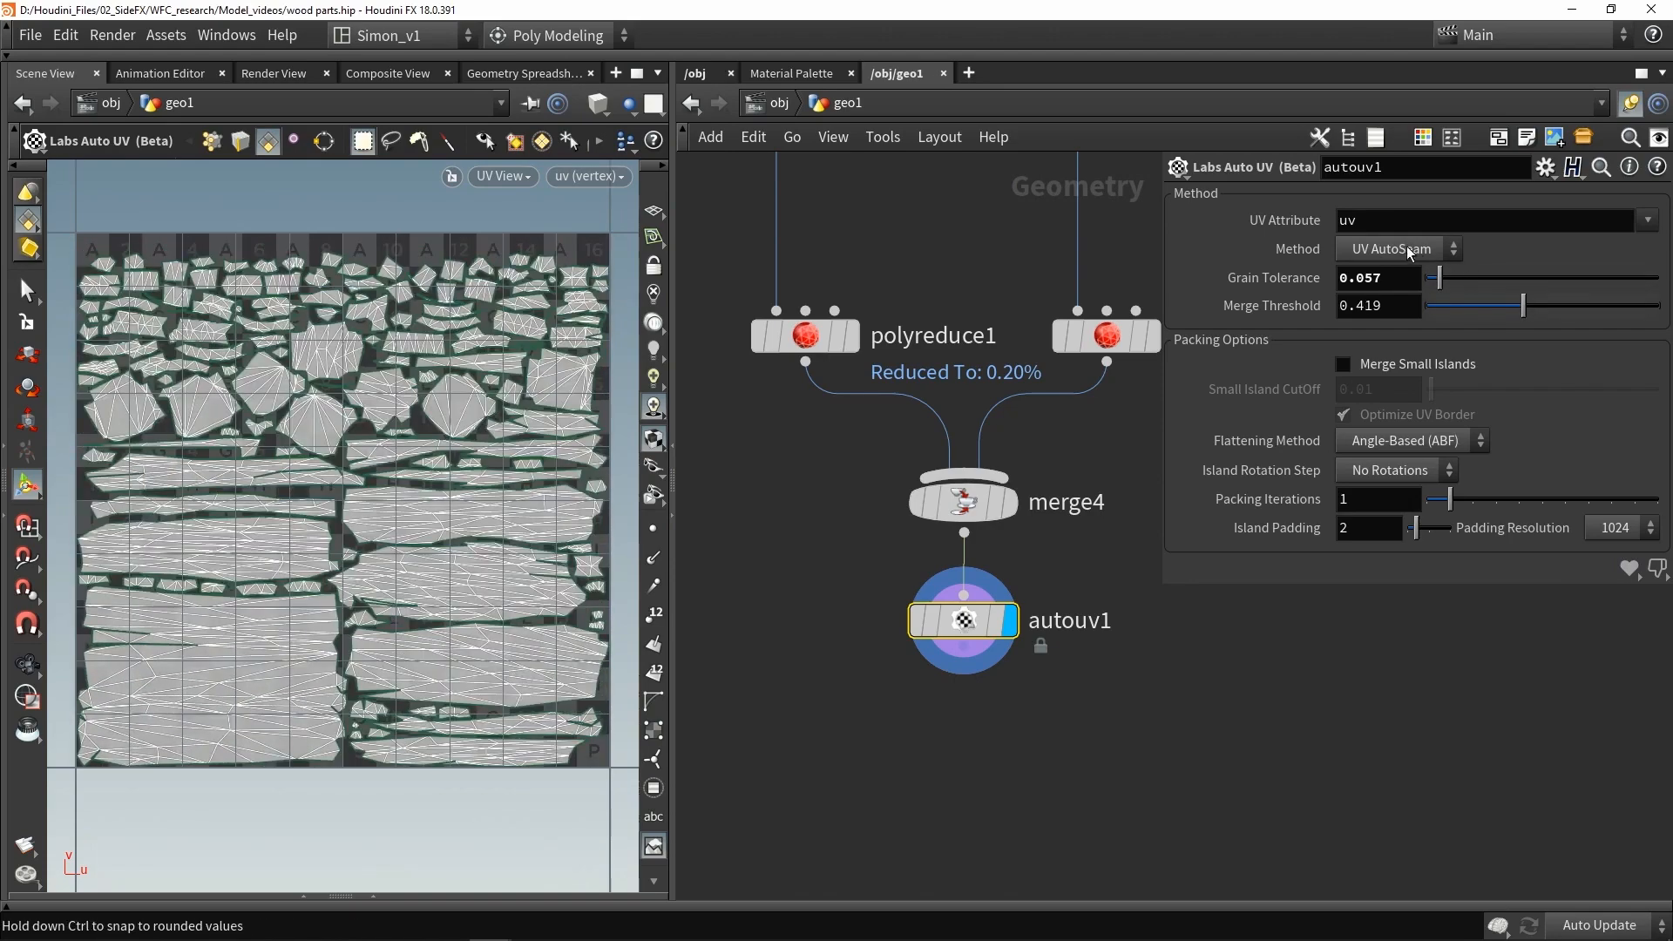
- Switch the Auto UV method to UV Unwrap and lock the autouv1 node
{"action": "left_click", "coordinate": [1409, 250]}
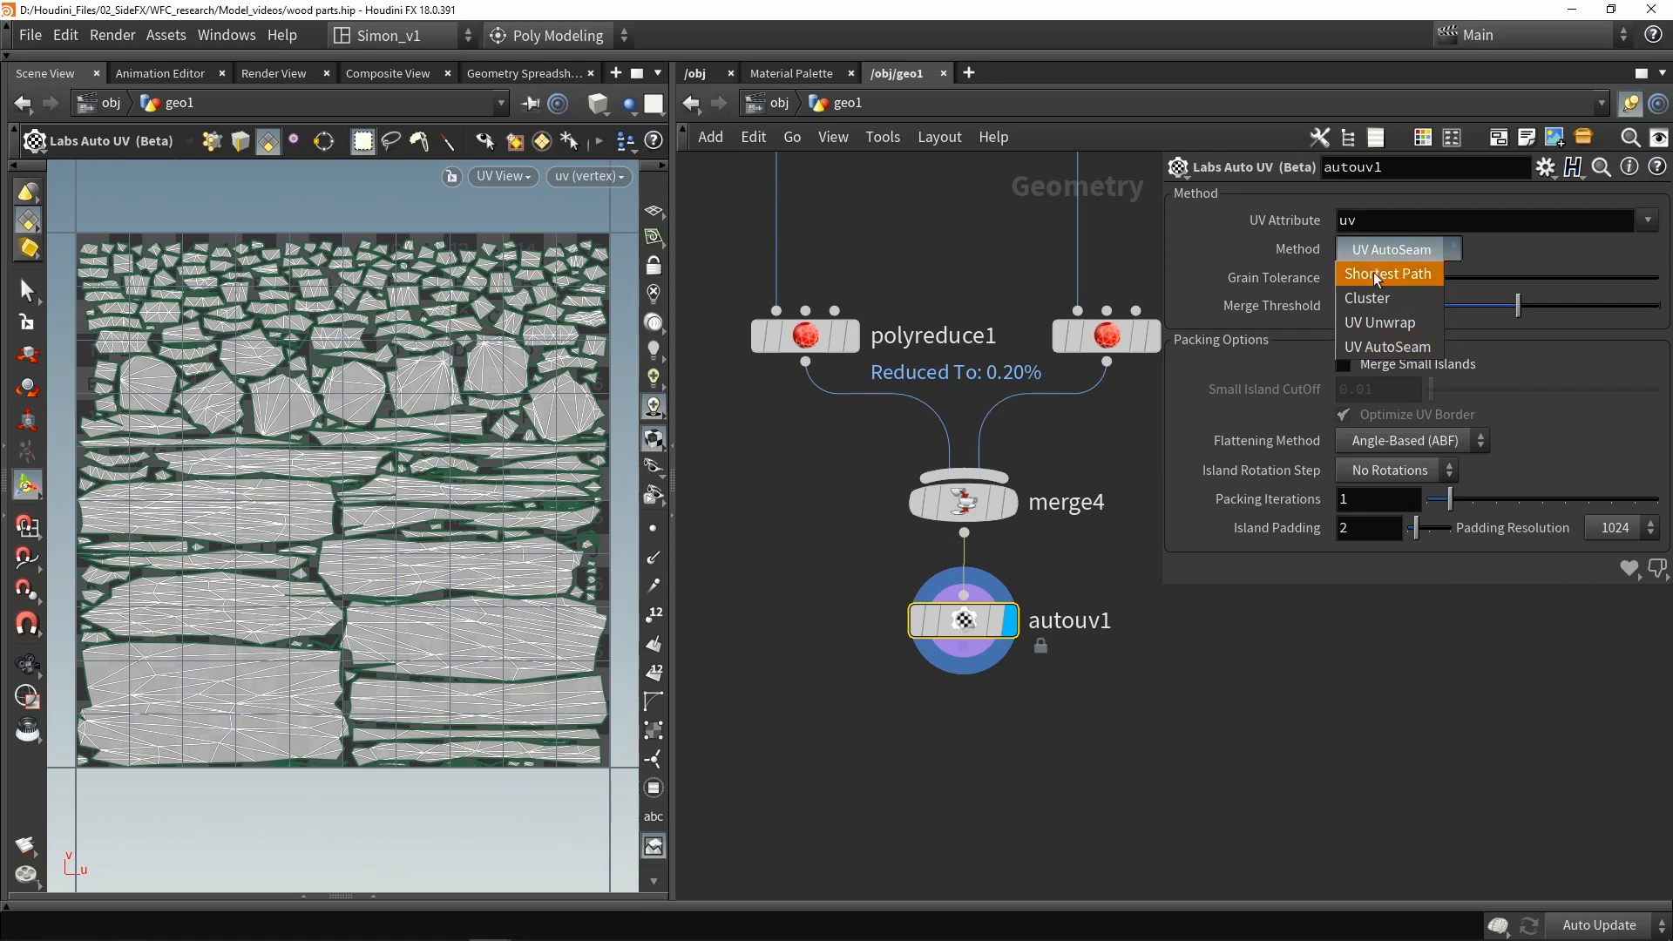
{"action": "left_click", "coordinate": [1362, 322]}
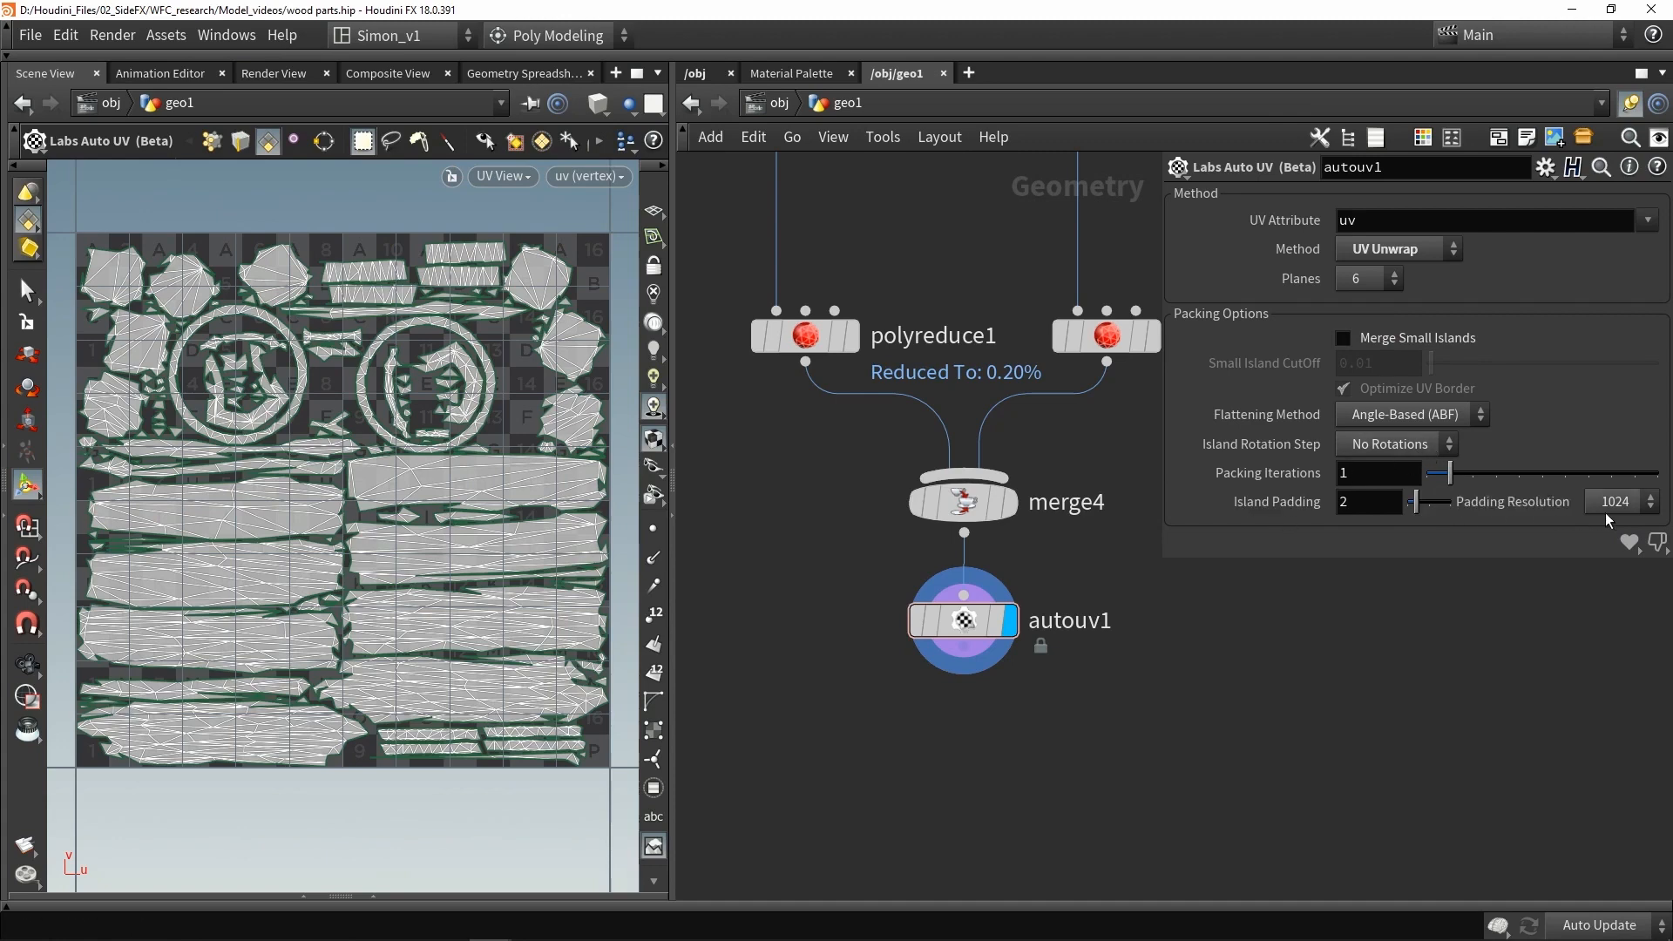
{"action": "middle_click_drag", "start_coordinate": [1082, 708], "coordinate": [1078, 600]}
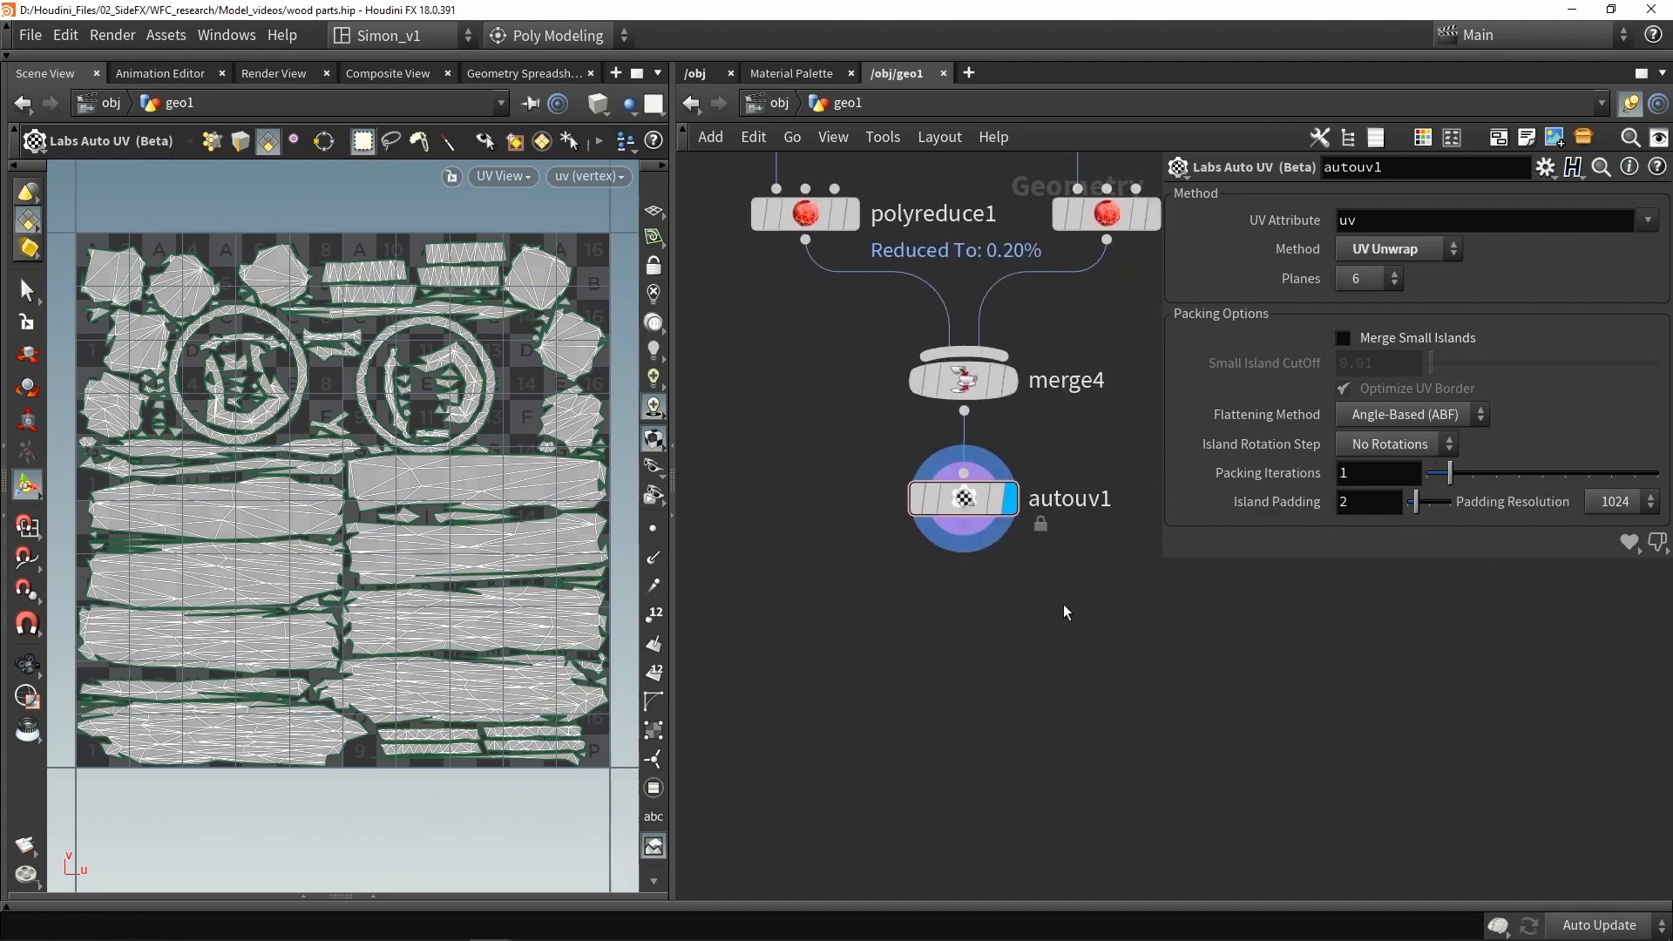
{"action": "mouse_move", "coordinate": [976, 533]}
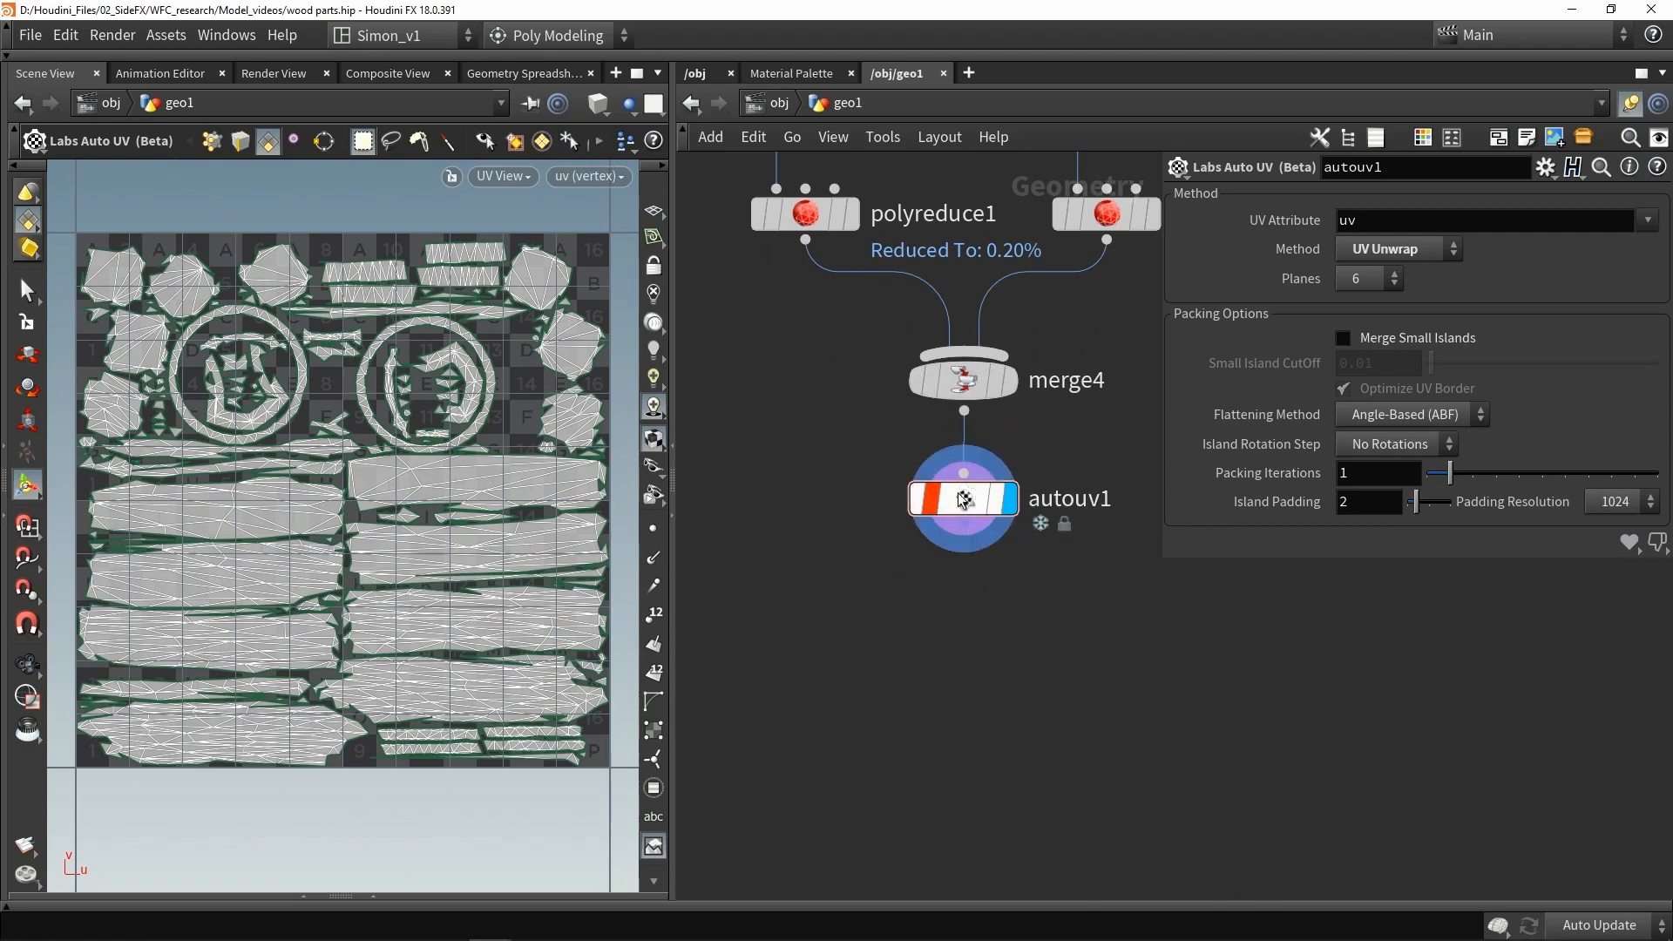
{"action": "left_click_drag", "start_coordinate": [969, 502], "coordinate": [962, 503]}
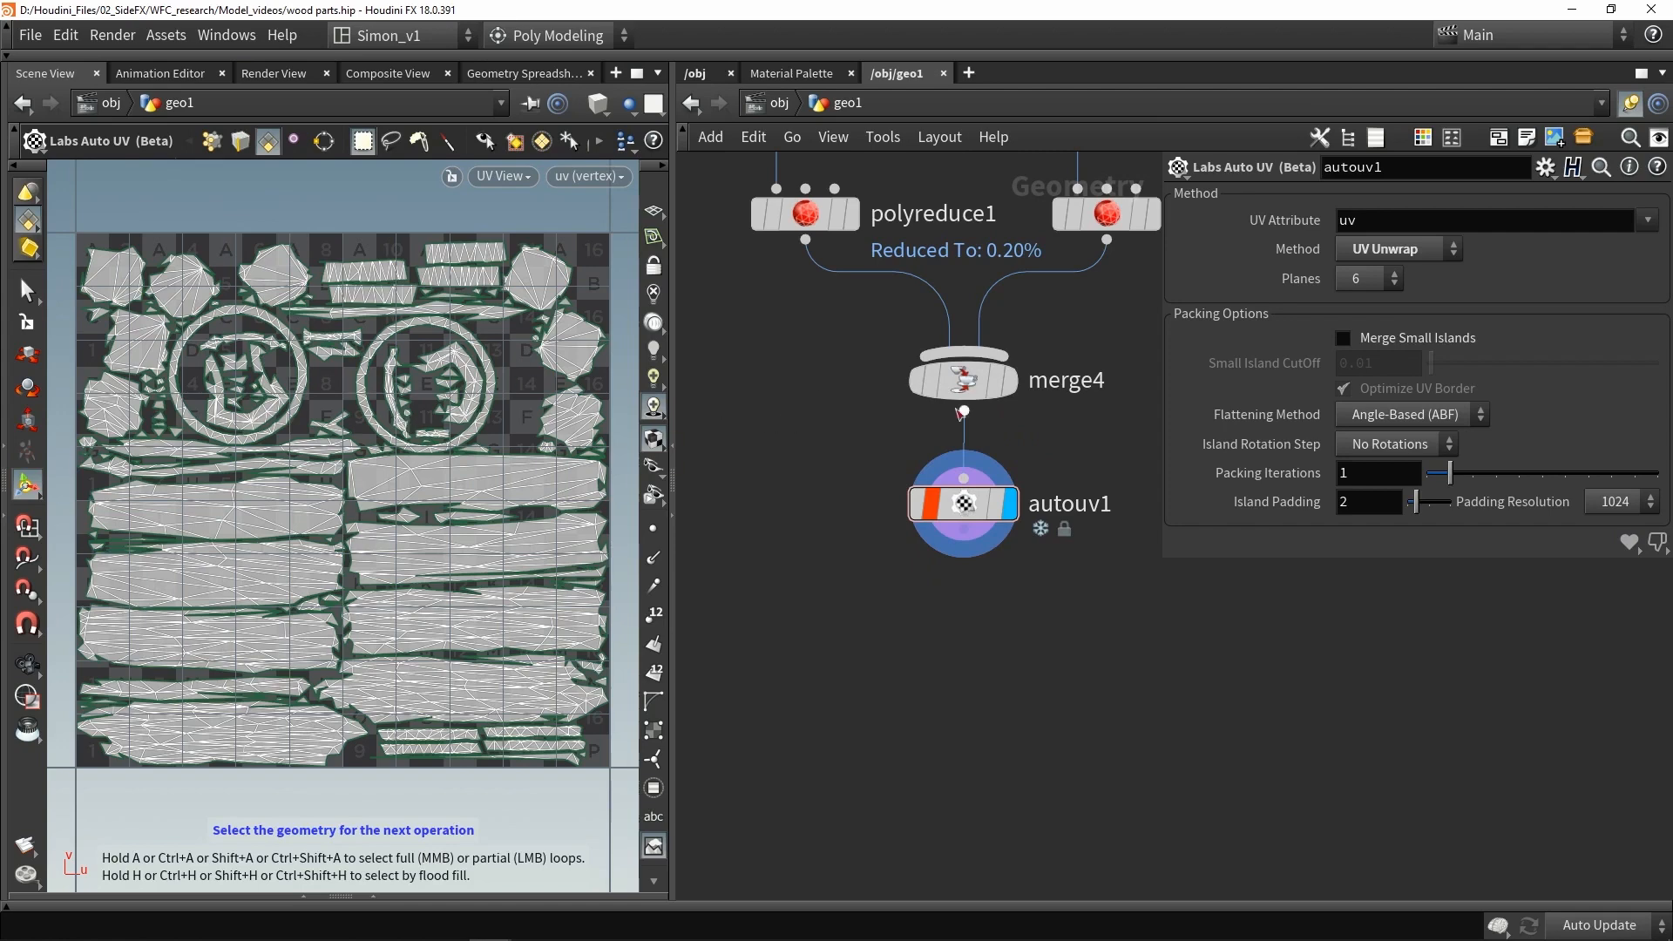
- Return to the perspective view and add a Labs Soften Normals node wired below the Auto UV node
{"action": "scroll", "coordinate": [823, 471], "scroll_direction": "down", "scroll_amount": 4}
{"action": "middle_click_drag", "start_coordinate": [928, 293], "coordinate": [930, 352]}
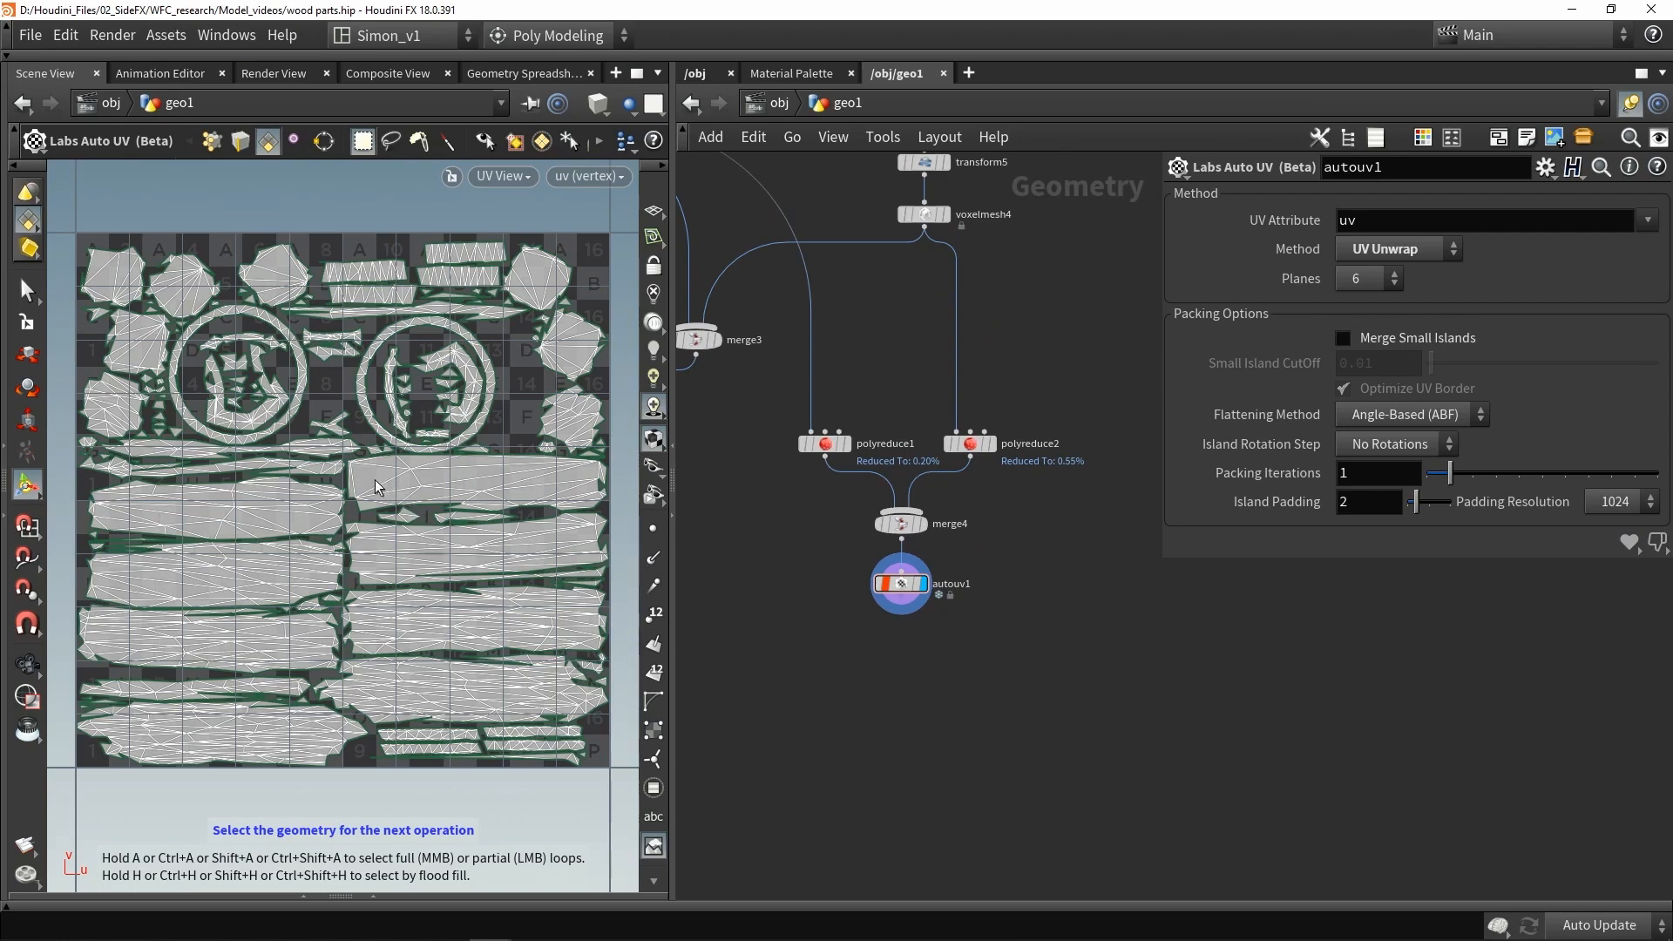
{"action": "key", "text": "Escape"}
{"action": "key", "text": "space+1"}
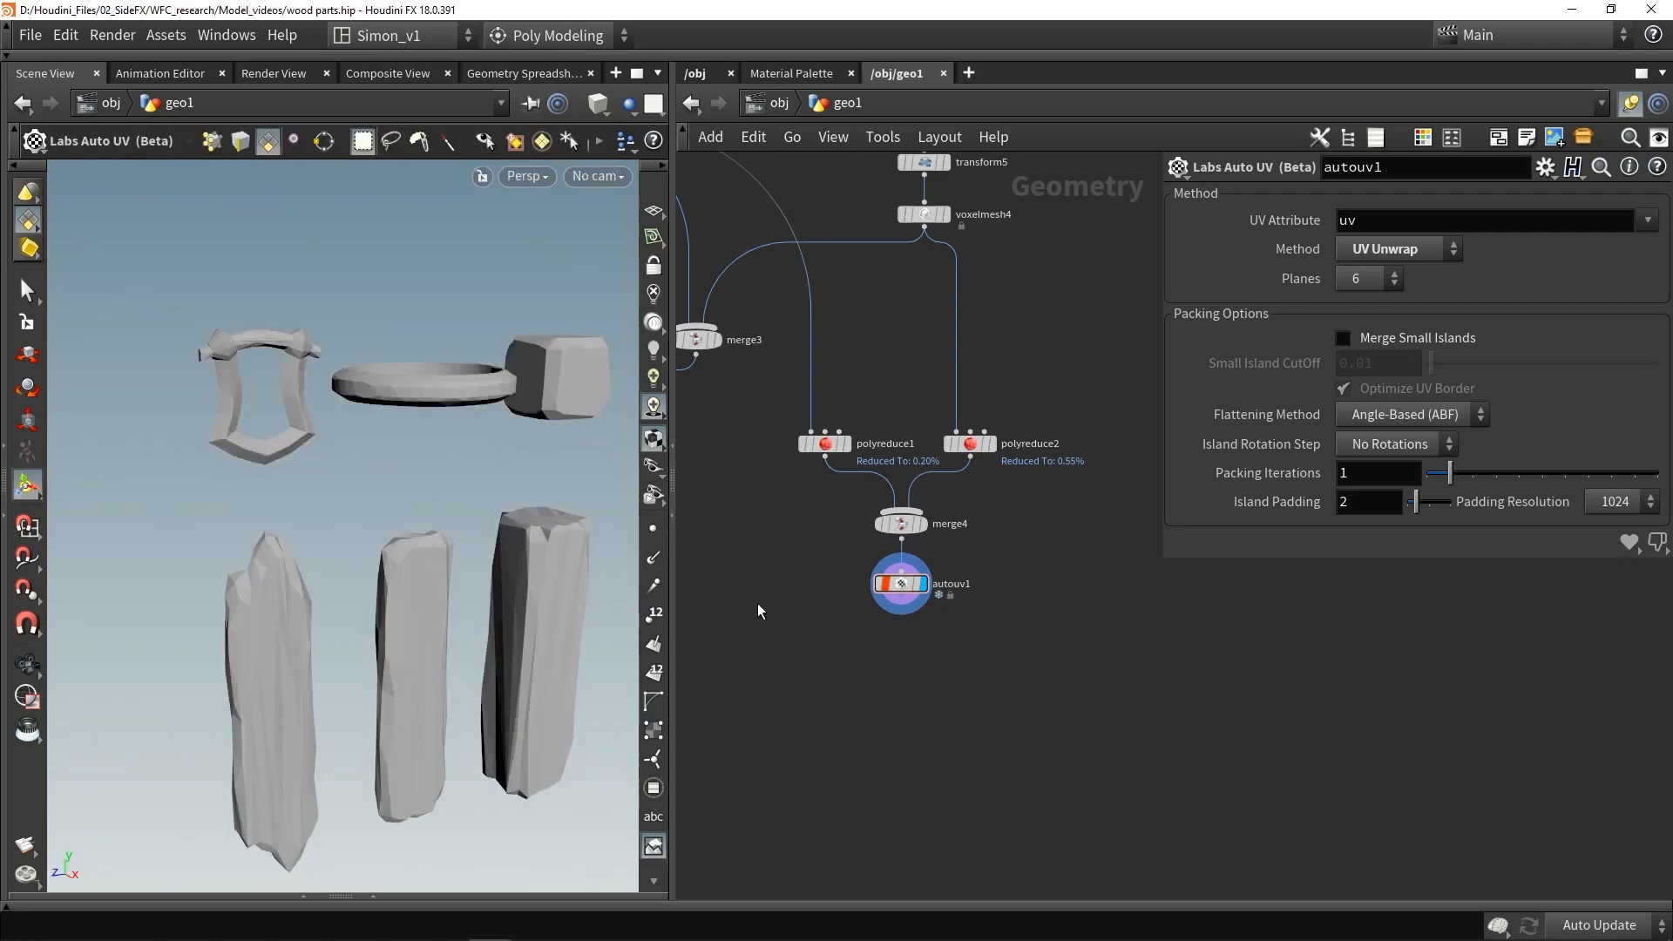
{"action": "middle_click_drag", "start_coordinate": [759, 605], "coordinate": [803, 468]}
{"action": "key", "text": "Tab"}
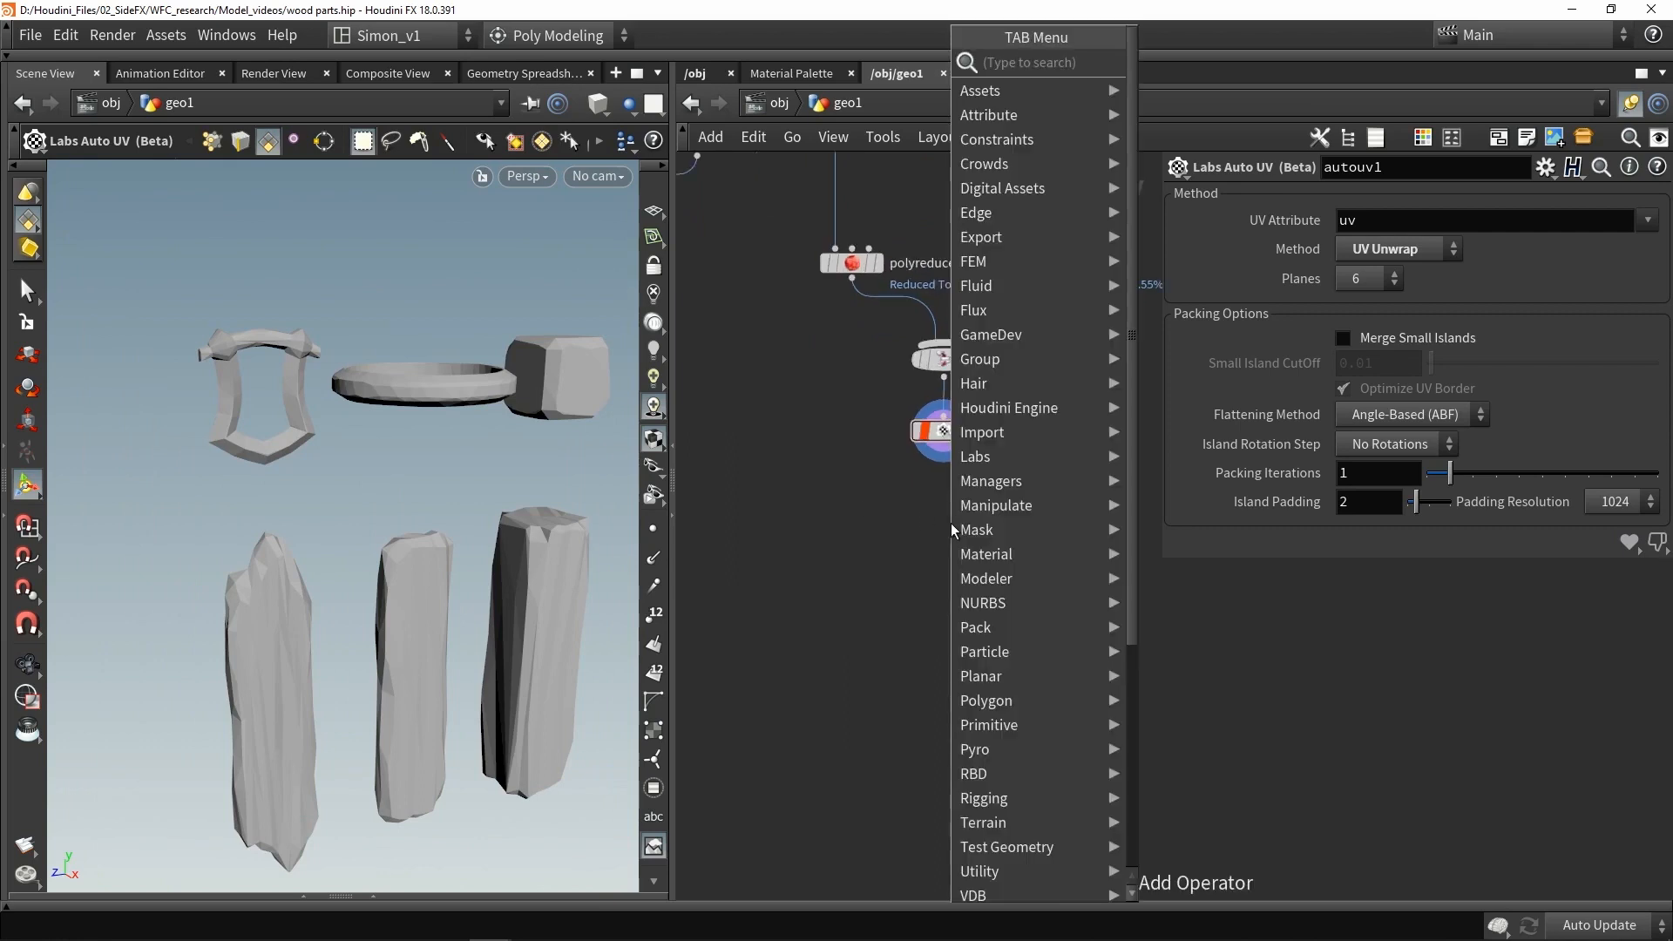
{"action": "type", "text": "no"}
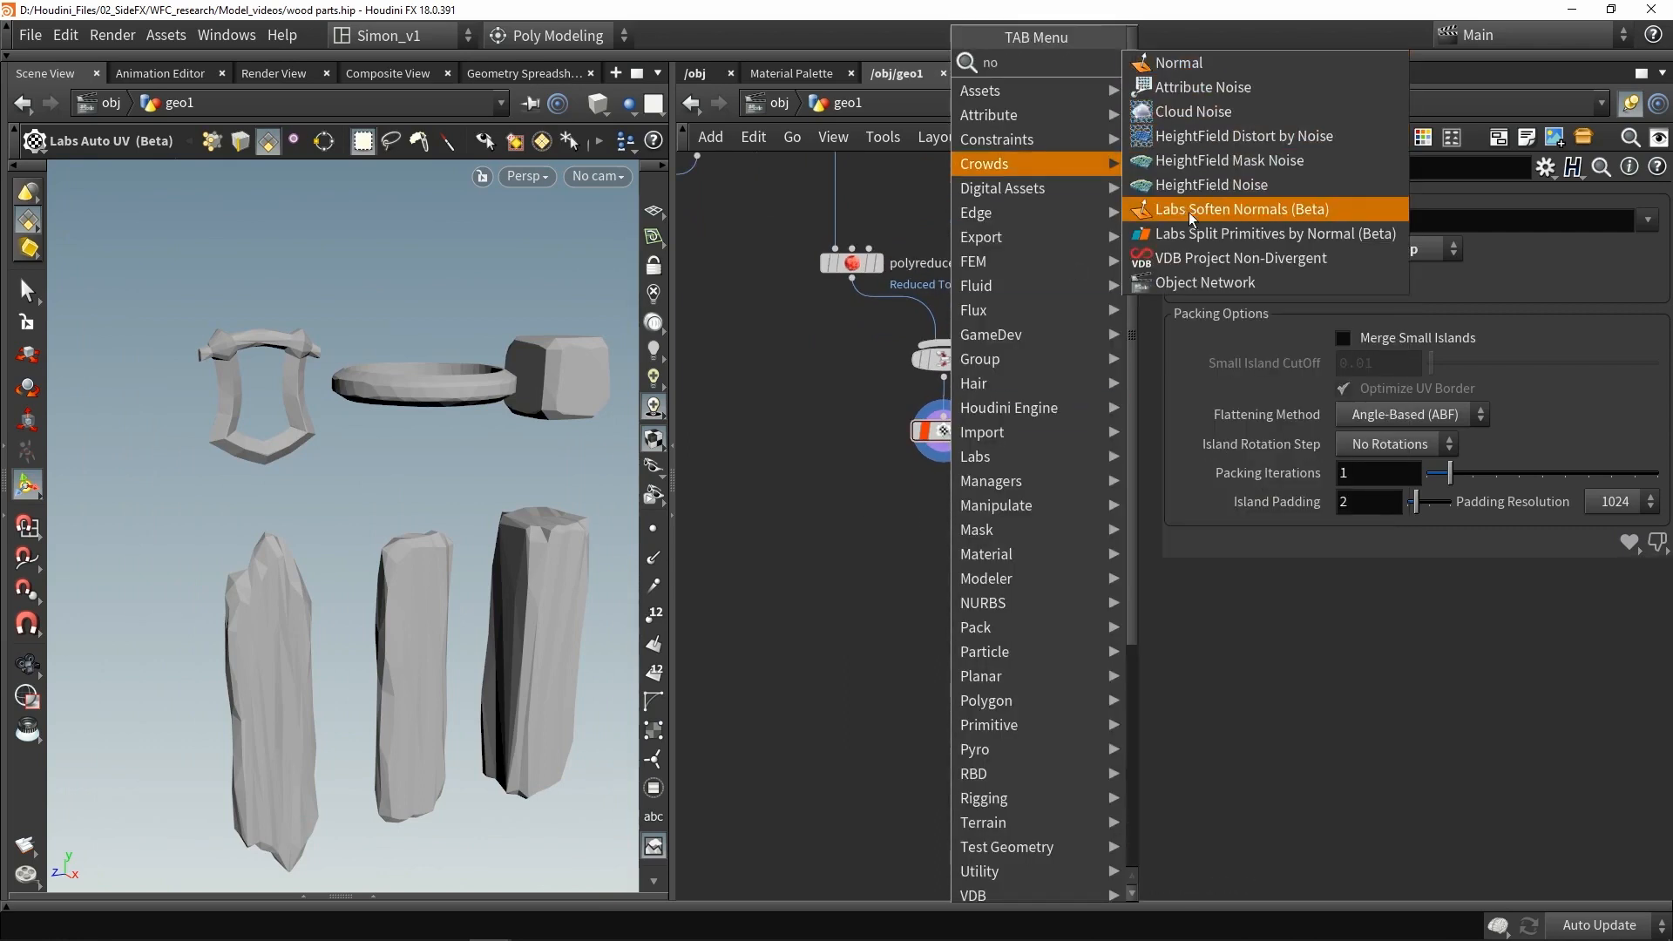
{"action": "left_click", "coordinate": [1218, 212]}
{"action": "left_click", "coordinate": [953, 511]}
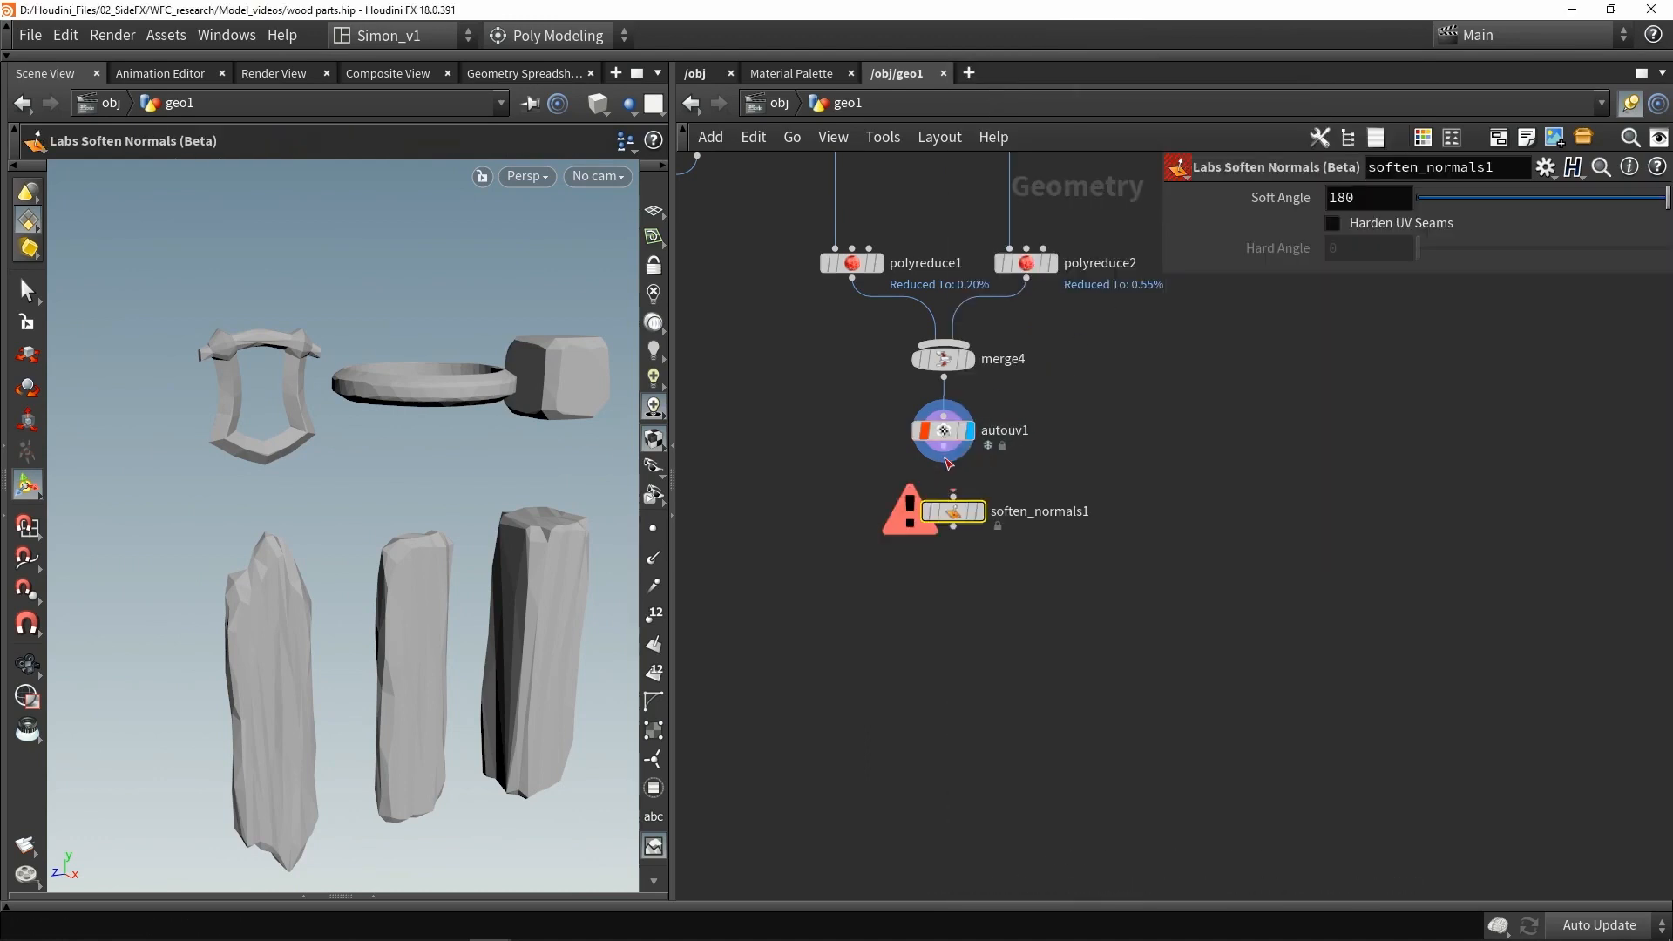
{"action": "left_click_drag", "start_coordinate": [944, 447], "coordinate": [953, 497]}
{"action": "key", "text": "r"}
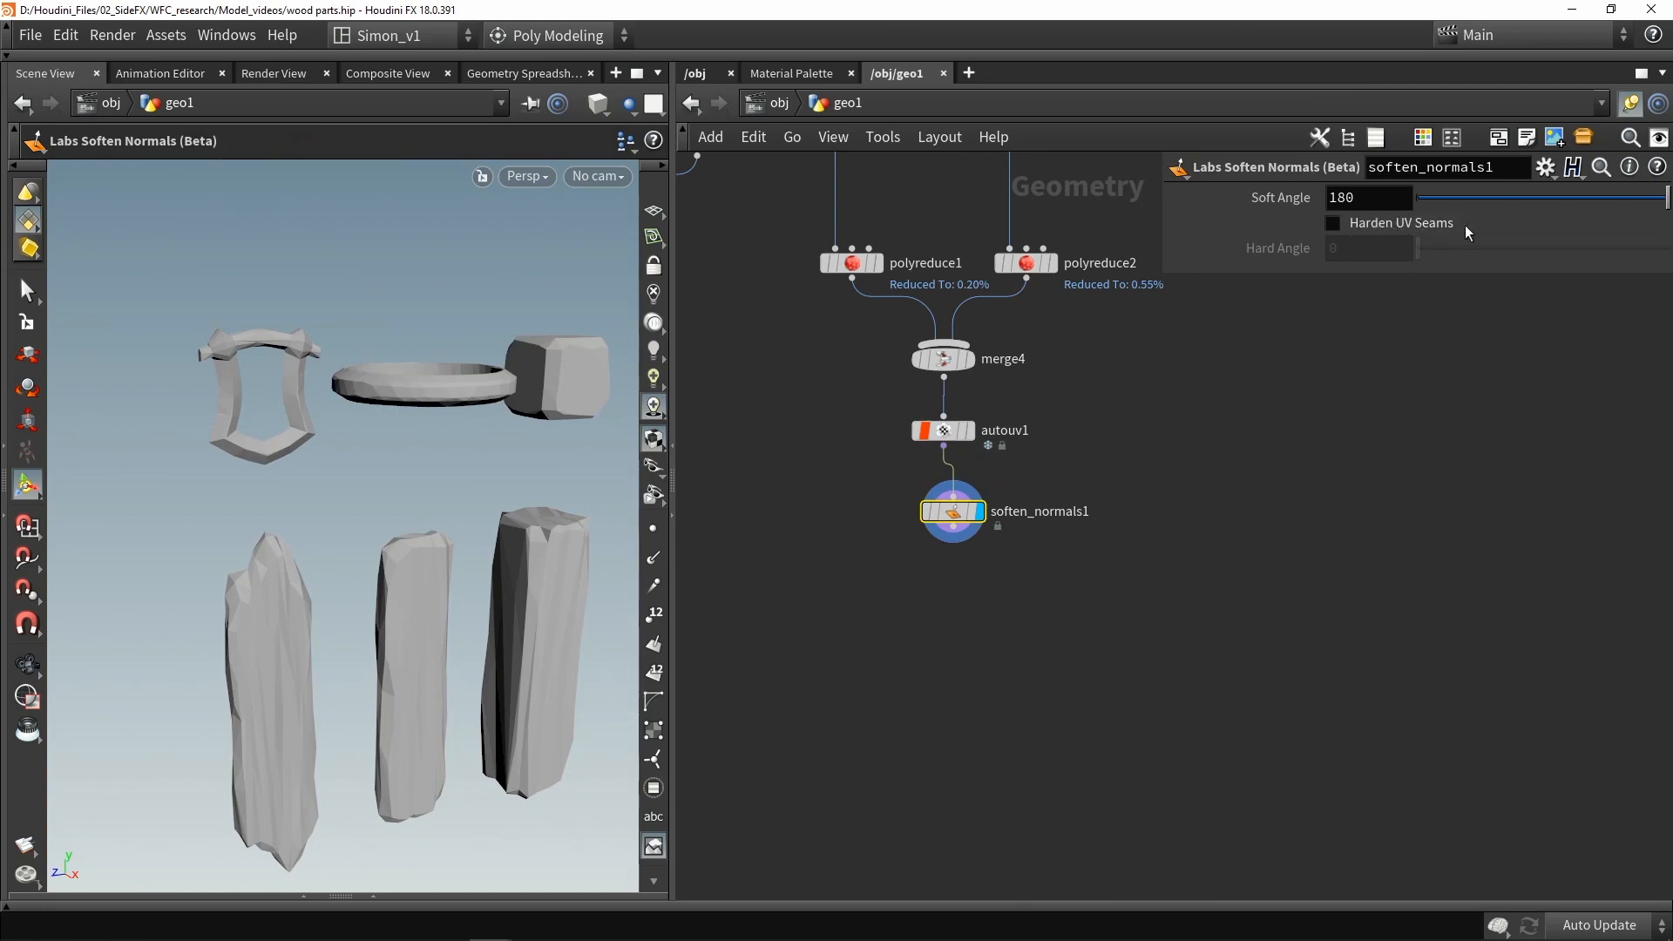
- Enable Harden UV Seams on the Soften Normals node, display it, and save the file
{"action": "left_click", "coordinate": [1429, 231]}
{"action": "scroll", "coordinate": [946, 497], "scroll_direction": "up", "scroll_amount": 3}
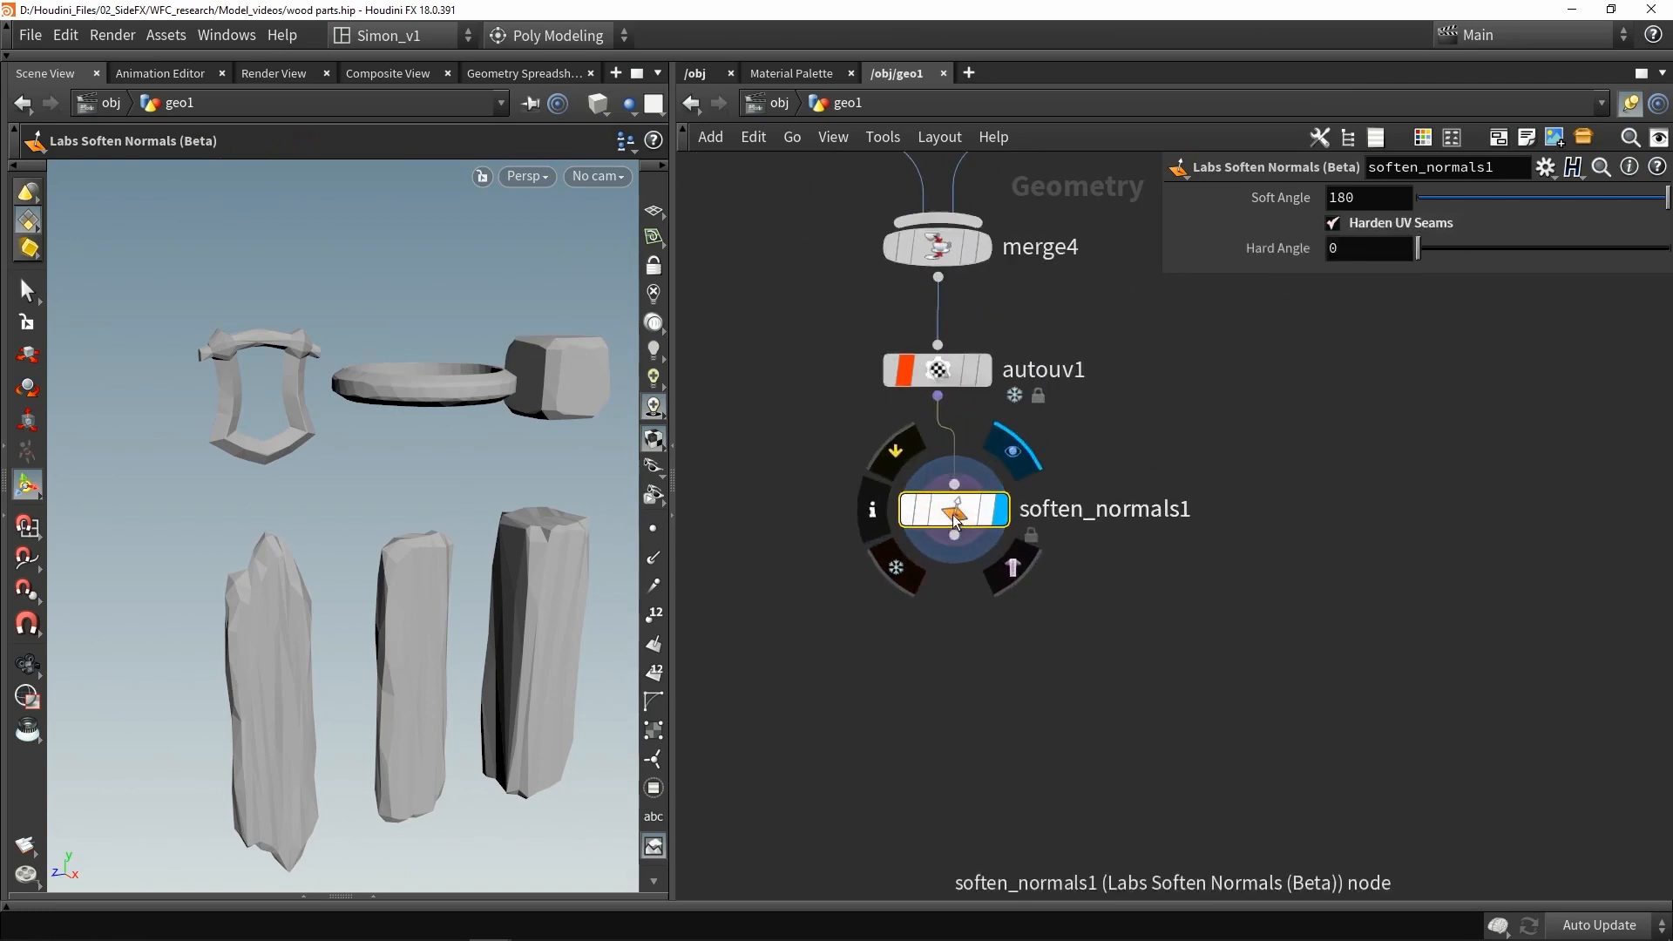
{"action": "left_click", "coordinate": [947, 495]}
{"action": "key", "text": "ctrl+s"}
{"action": "scroll", "coordinate": [1054, 525], "scroll_direction": "down", "scroll_amount": 4}
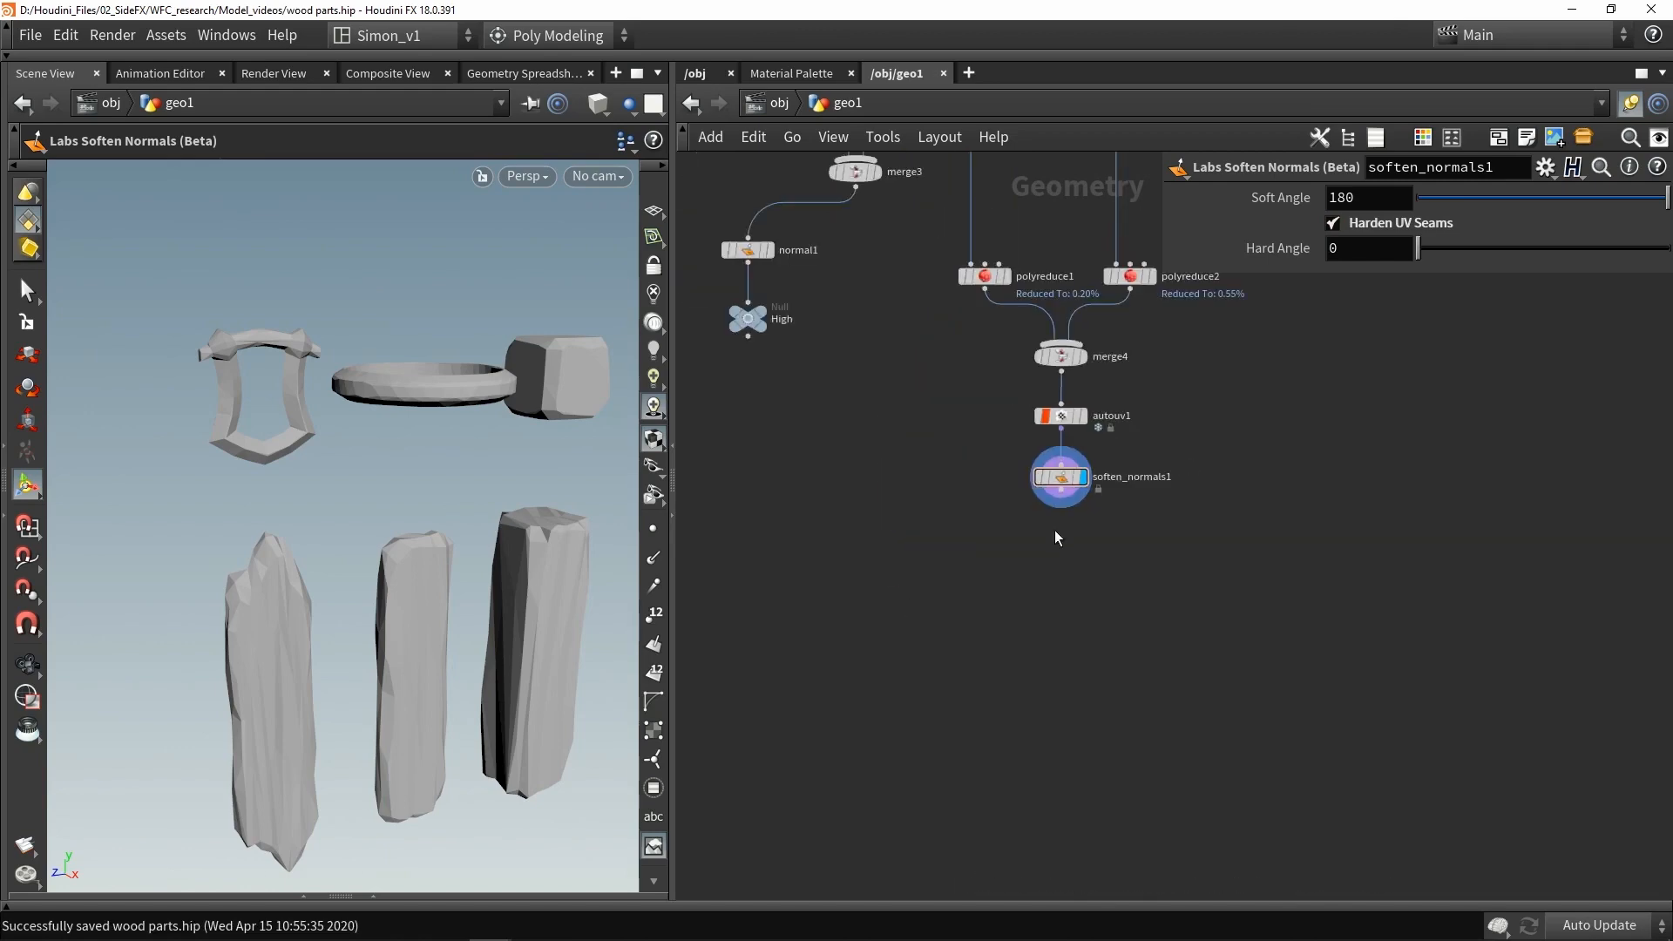
- Add a Null below the Soften Normals node and rename it Low
{"action": "key", "text": "Tab"}
{"action": "type", "text": "nul"}
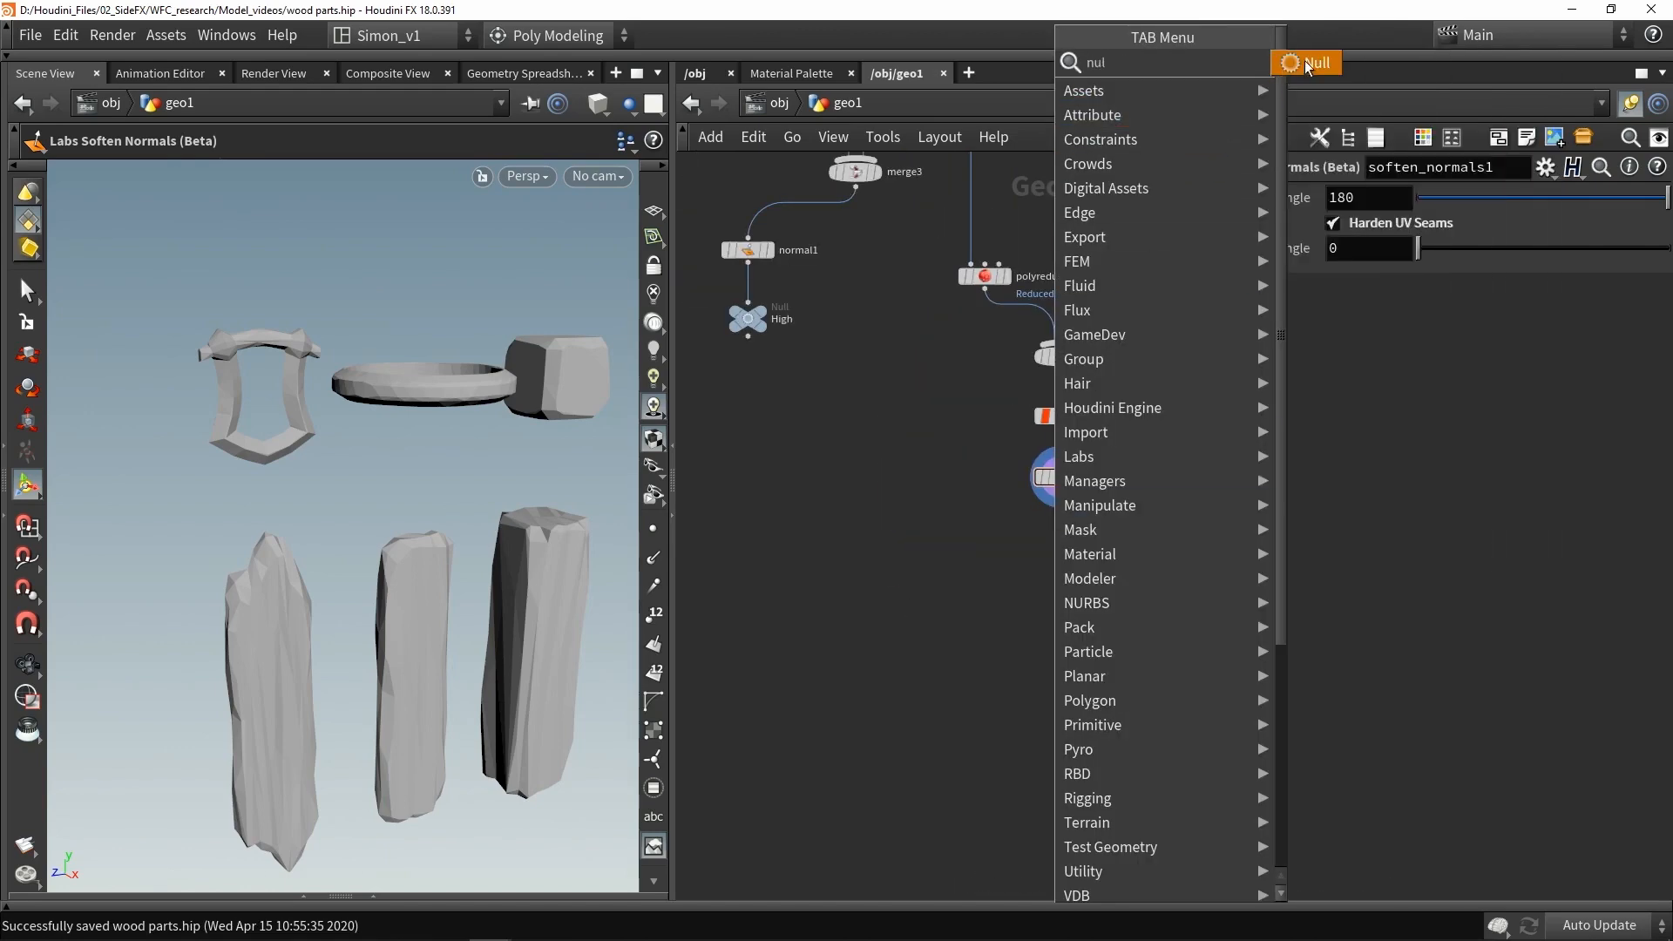
{"action": "left_click", "coordinate": [1307, 63]}
{"action": "left_click", "coordinate": [1056, 548]}
{"action": "scroll", "coordinate": [1074, 554], "scroll_direction": "up", "scroll_amount": 3}
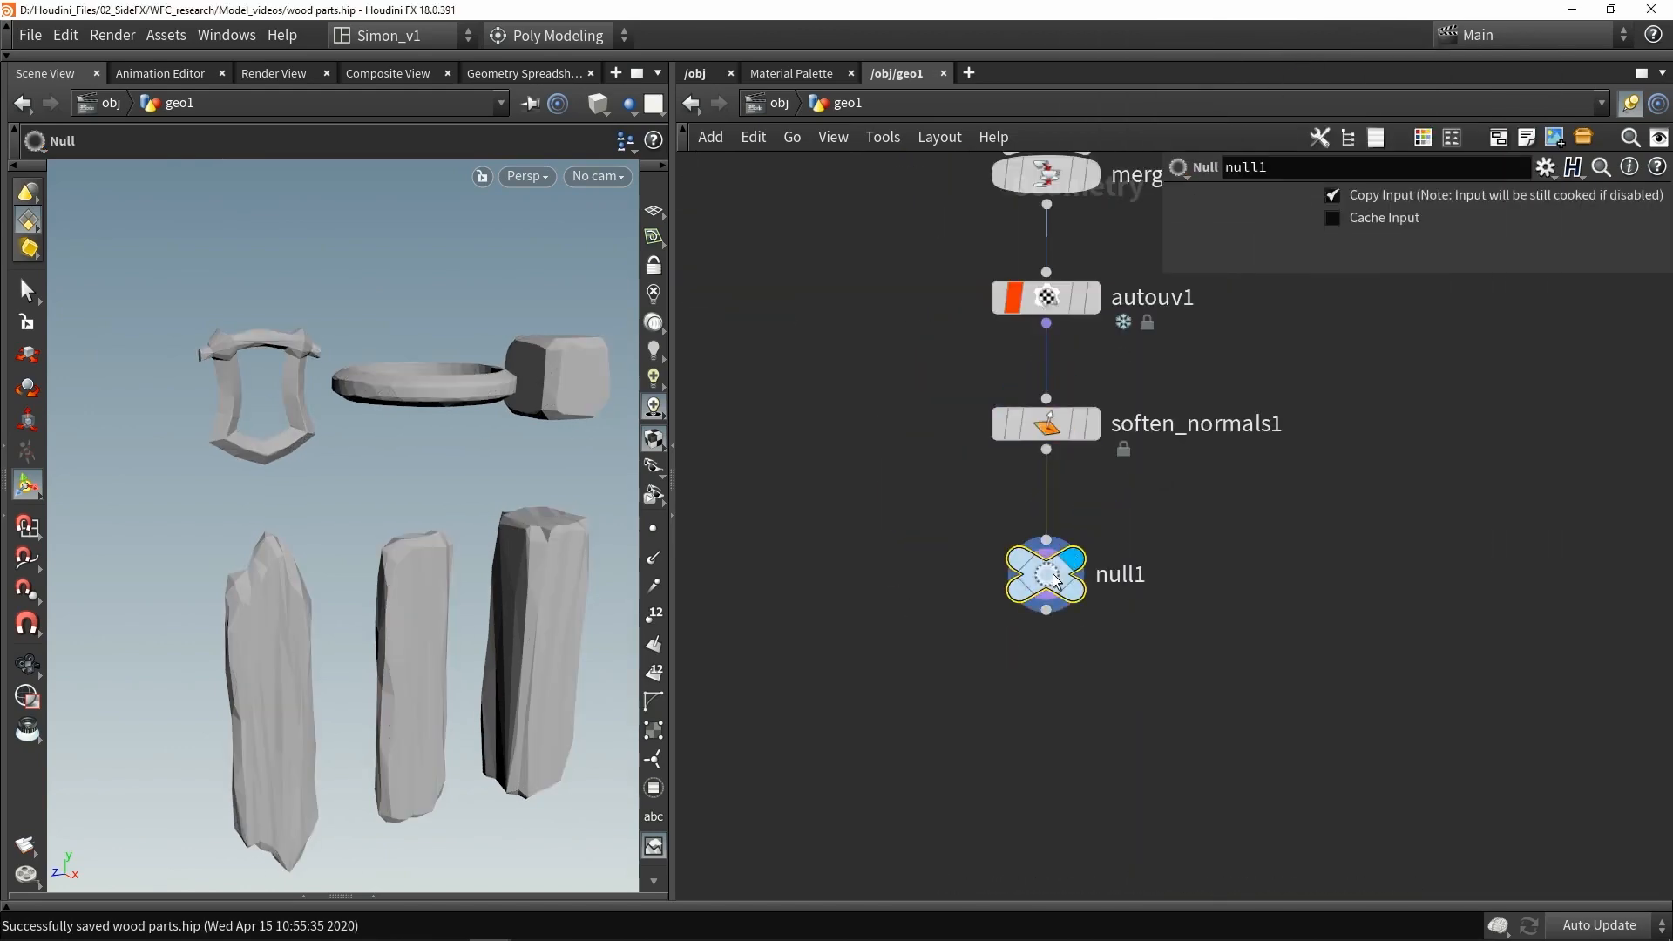
{"action": "double_click", "coordinate": [1111, 572]}
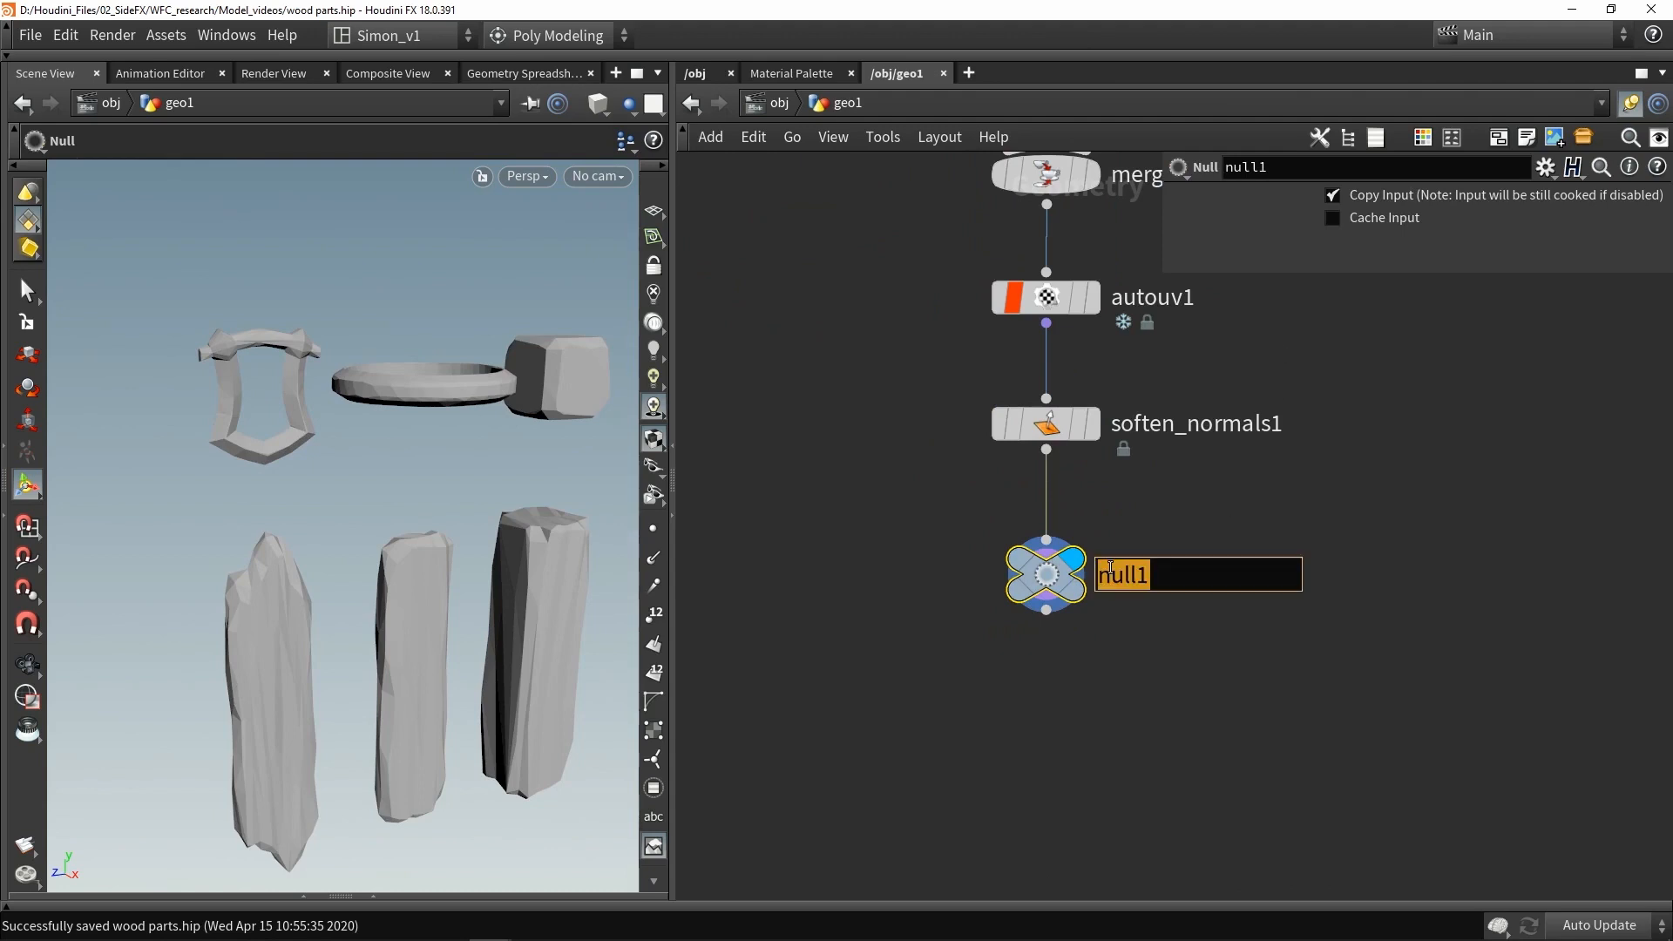
{"action": "type", "text": "Low"}
{"action": "key", "text": "Return"}
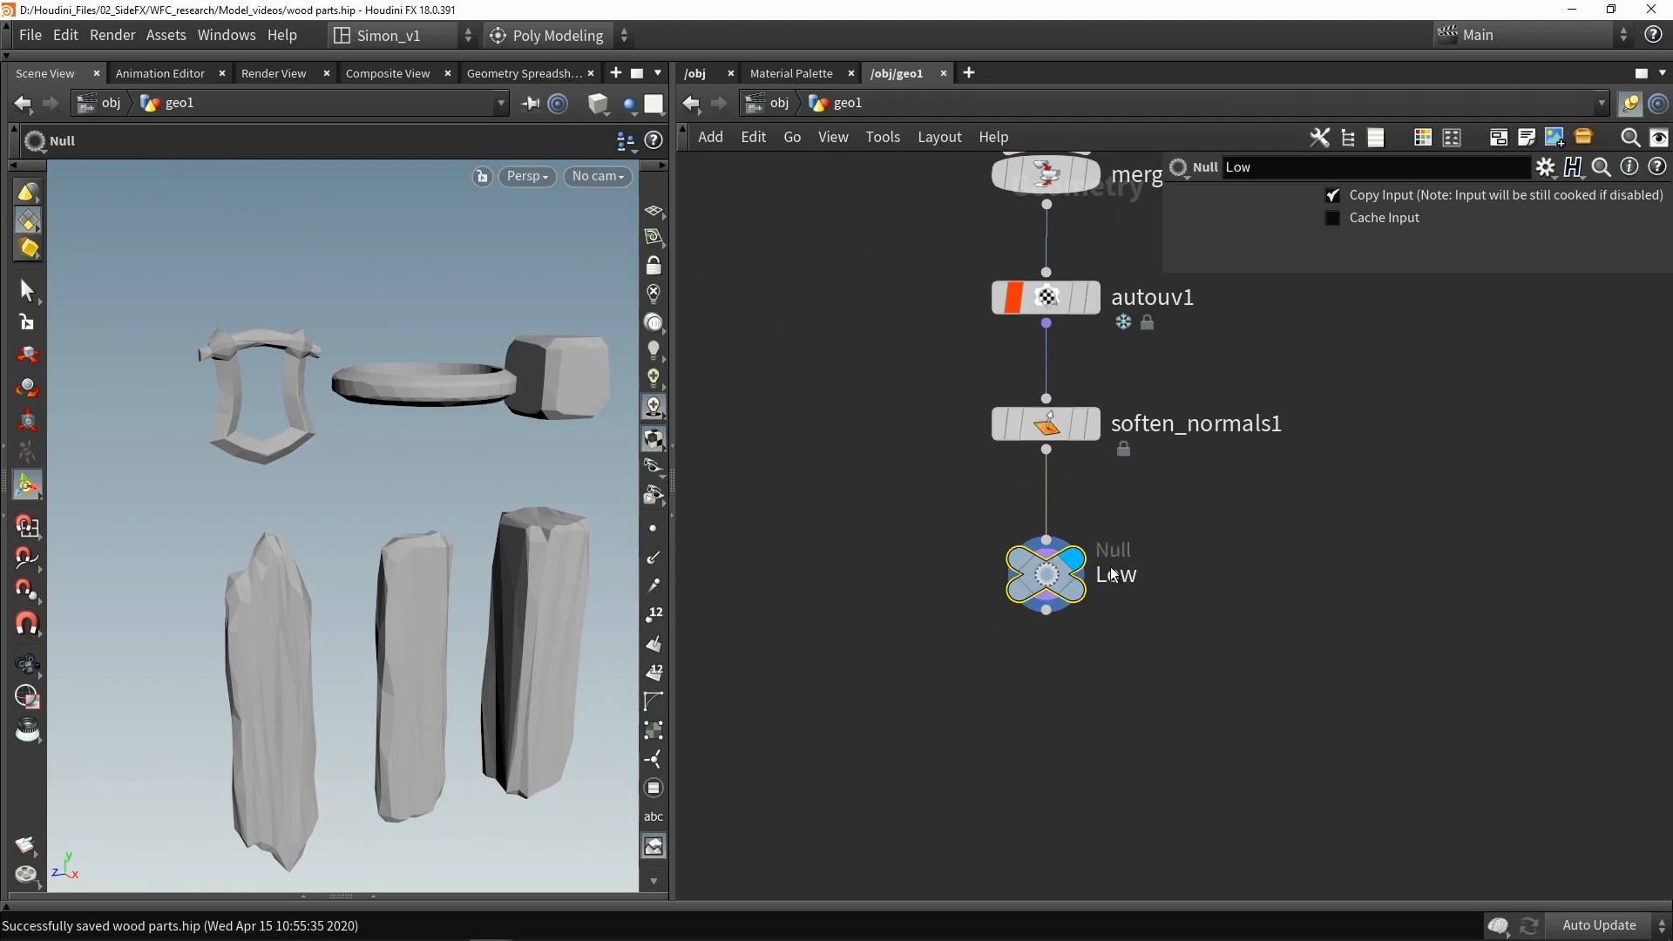
{"action": "scroll", "coordinate": [930, 607], "scroll_direction": "down", "scroll_amount": 3}
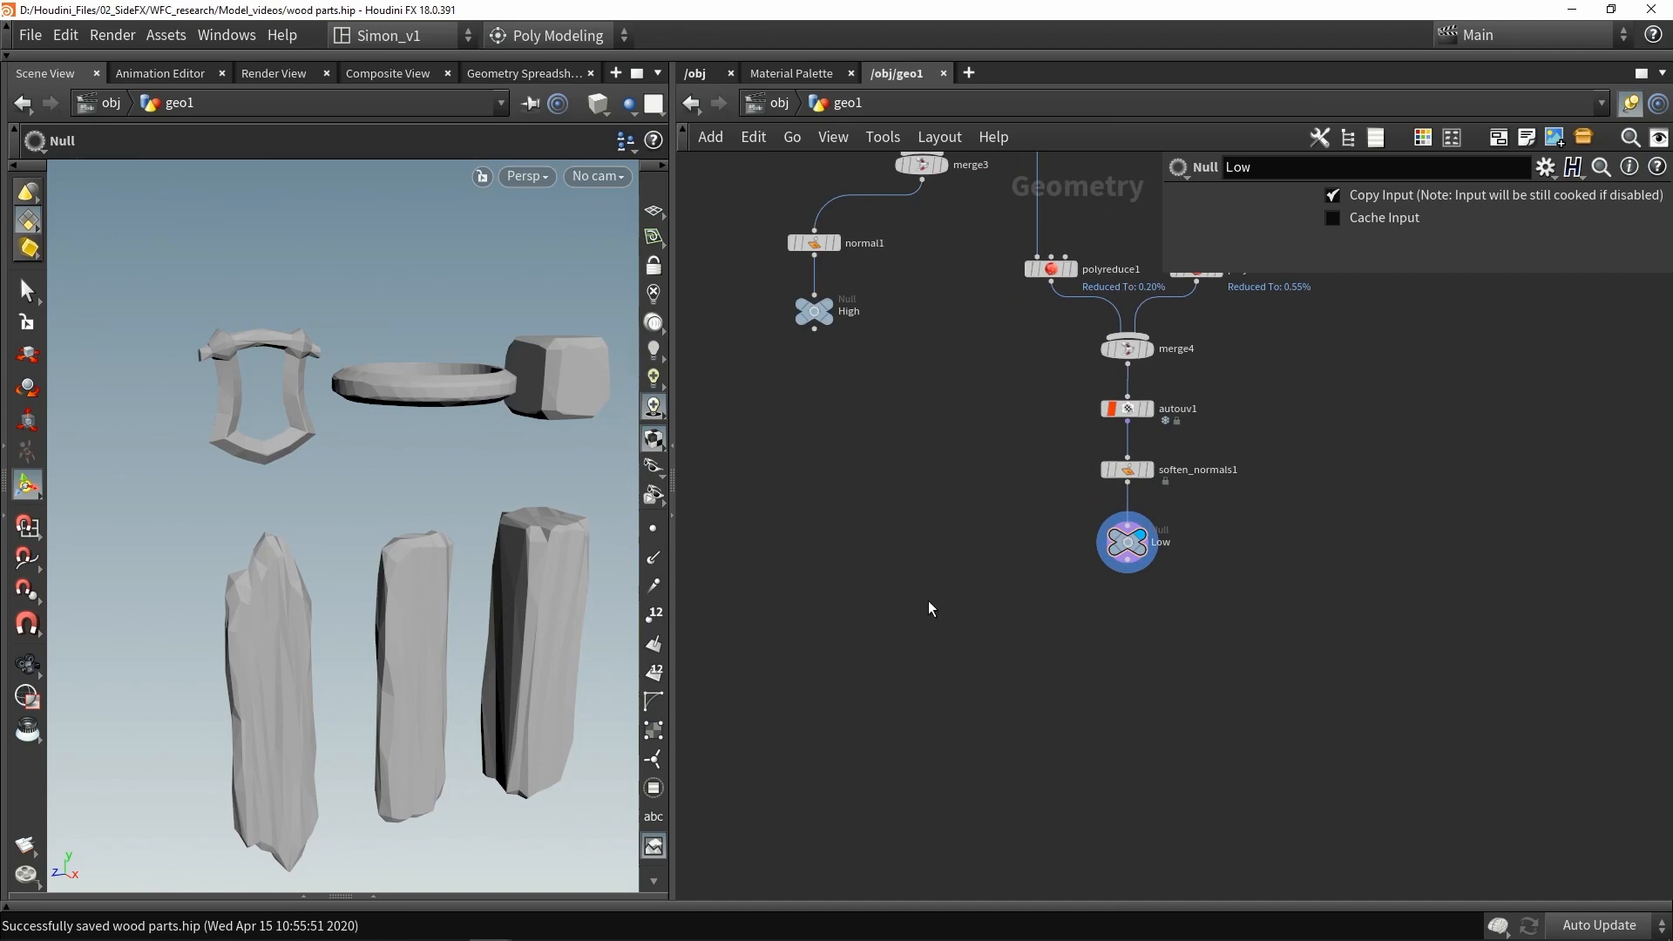
- Add a Labs Maps Baker node and wire the Low and High nulls into its inputs
{"action": "key", "text": "Tab"}
{"action": "type", "text": "ma"}
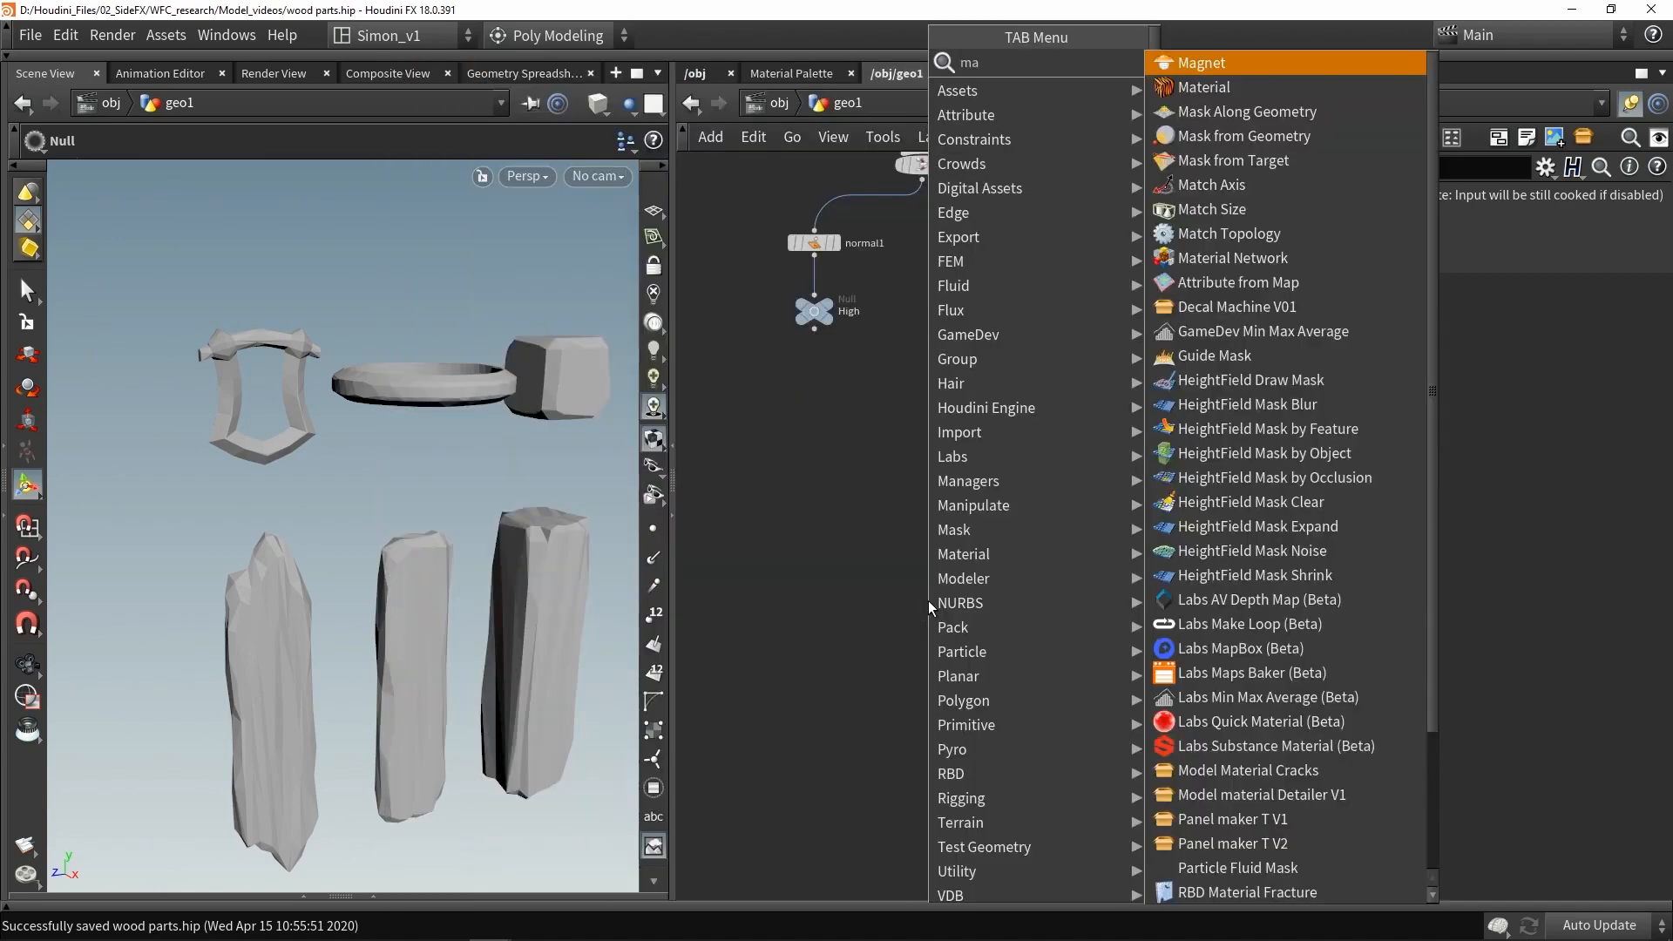
{"action": "mouse_move", "coordinate": [1124, 188]}
{"action": "left_click", "coordinate": [1195, 131]}
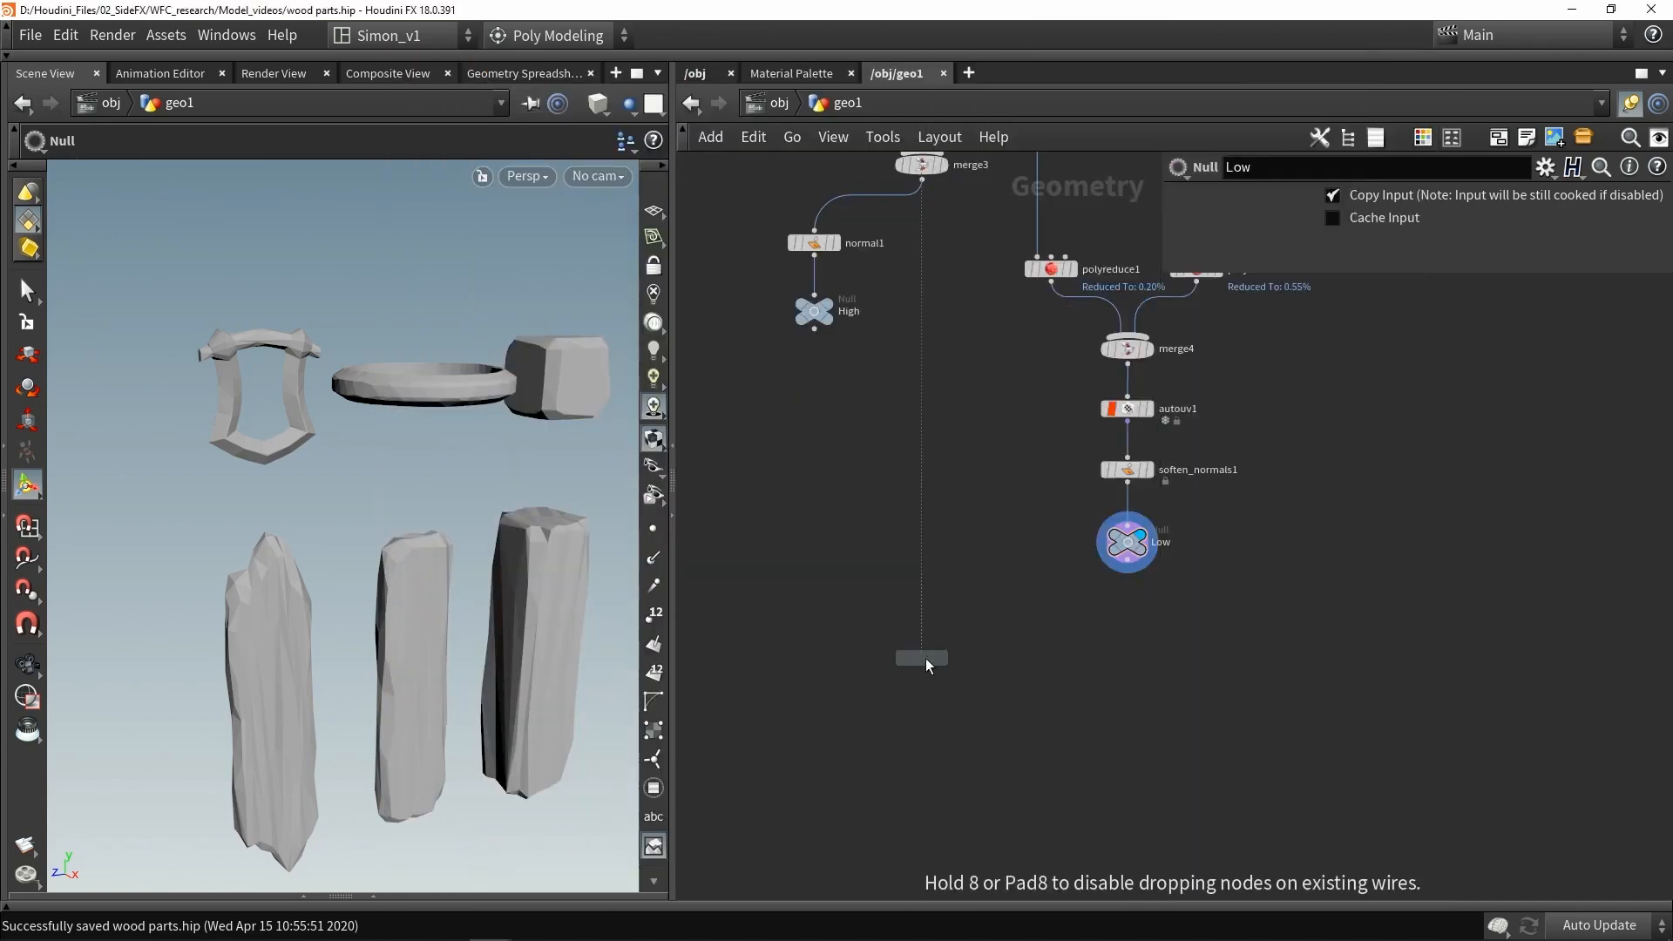
{"action": "left_click", "coordinate": [926, 658]}
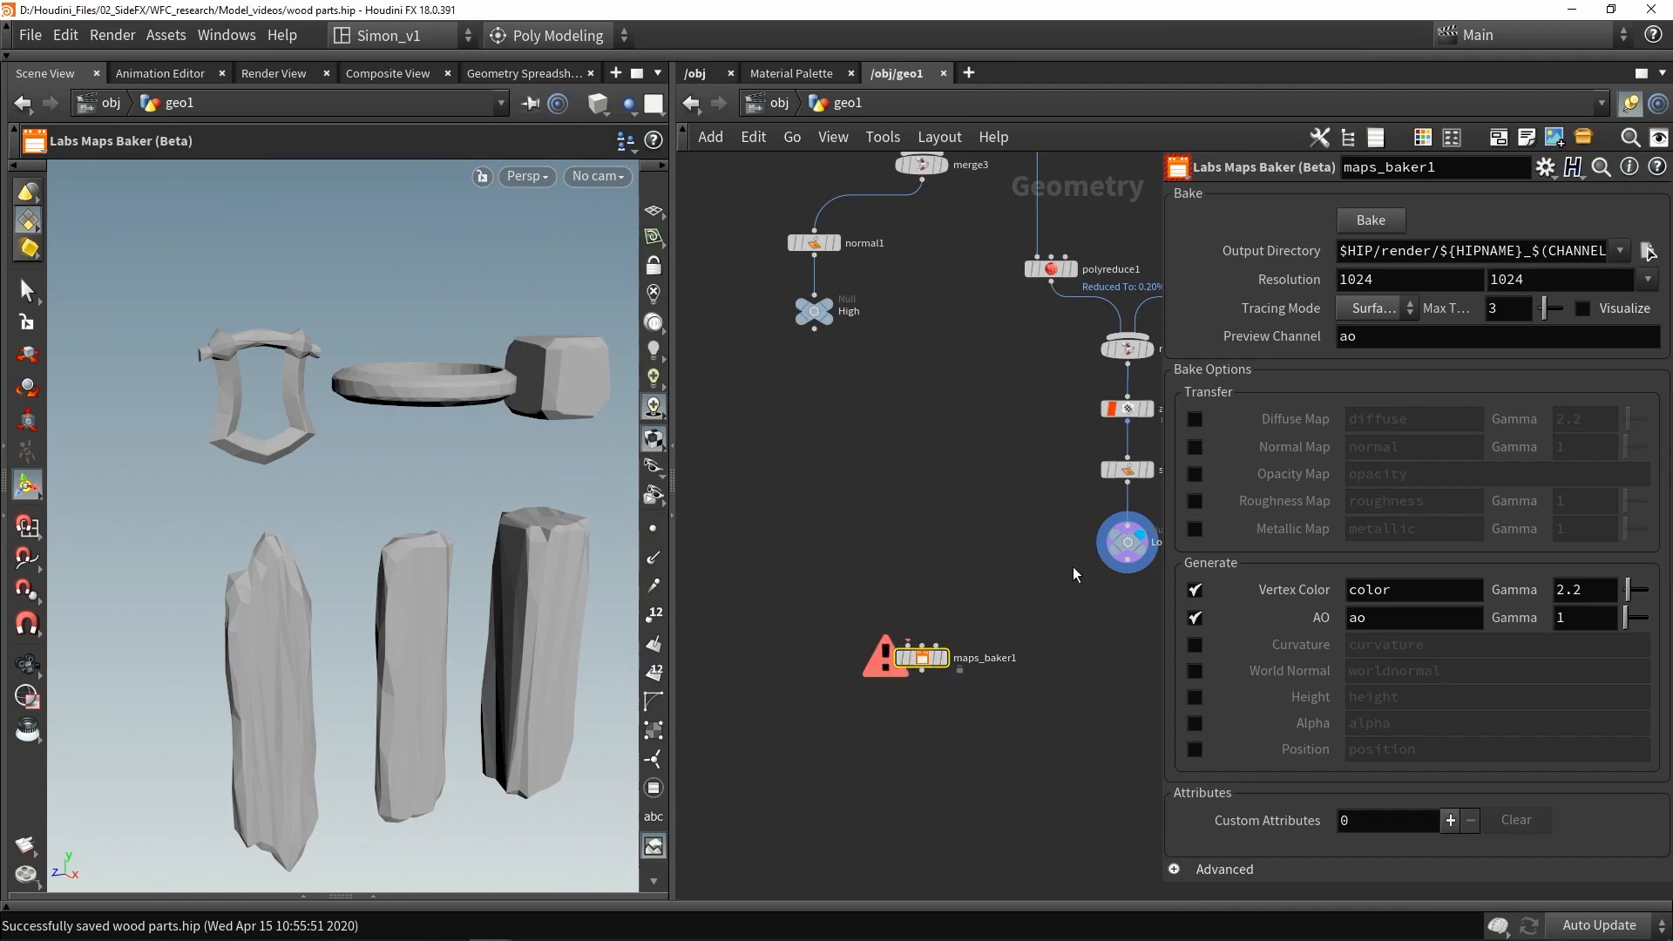
{"action": "left_click_drag", "start_coordinate": [1128, 573], "coordinate": [908, 646]}
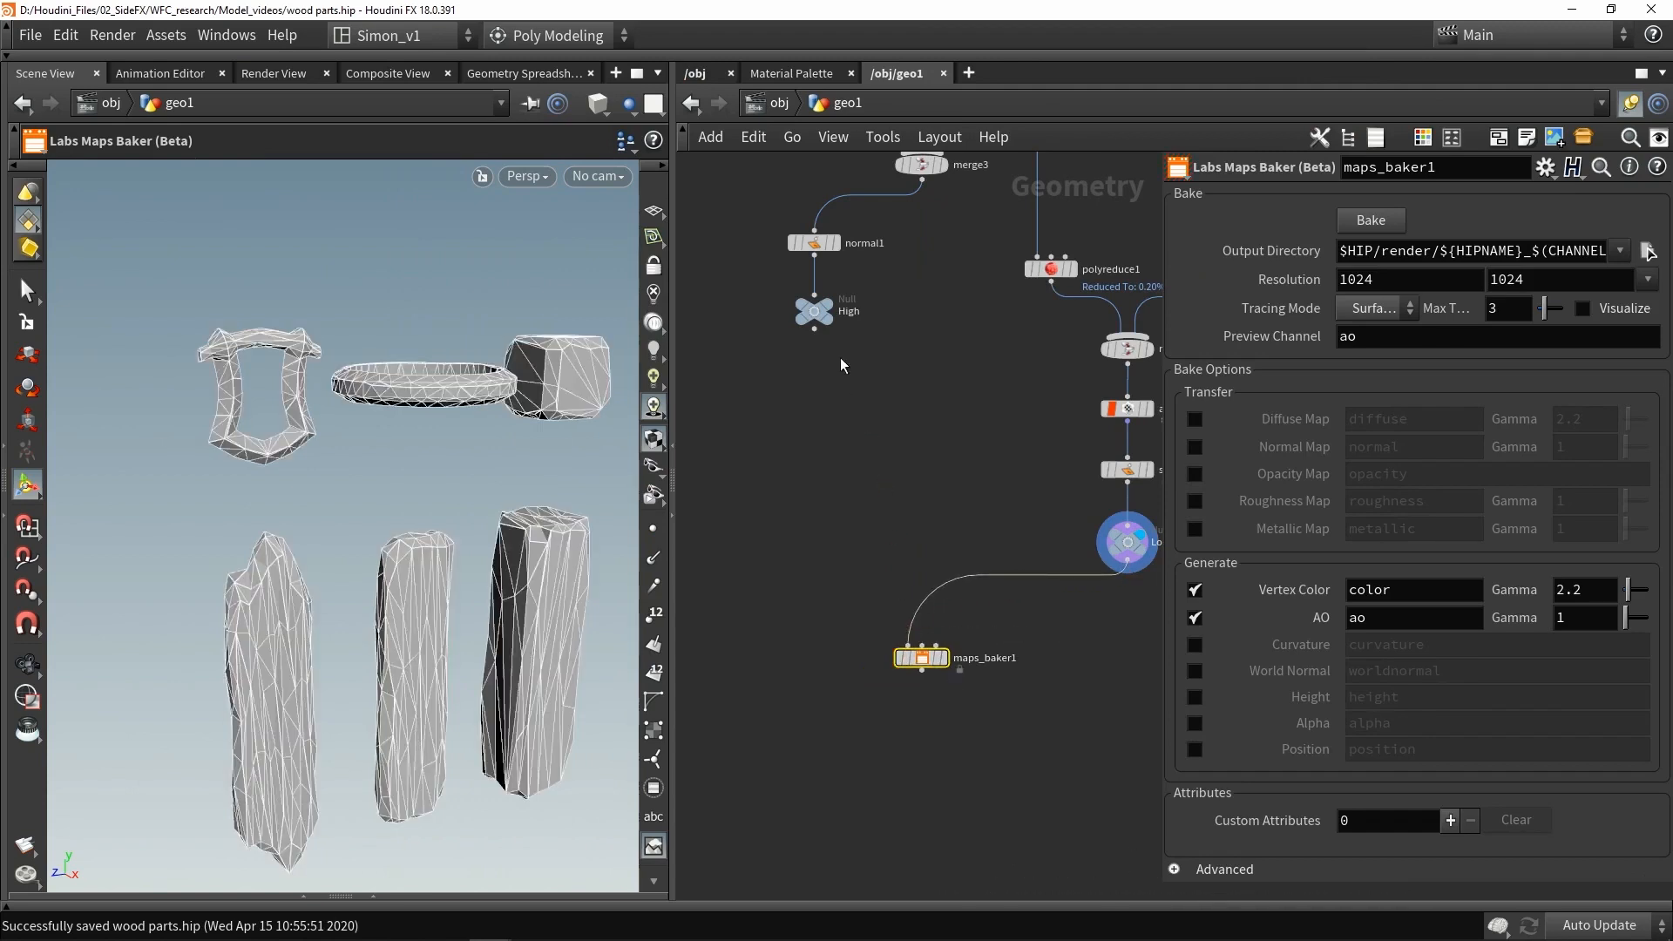
{"action": "left_click_drag", "start_coordinate": [814, 330], "coordinate": [936, 644]}
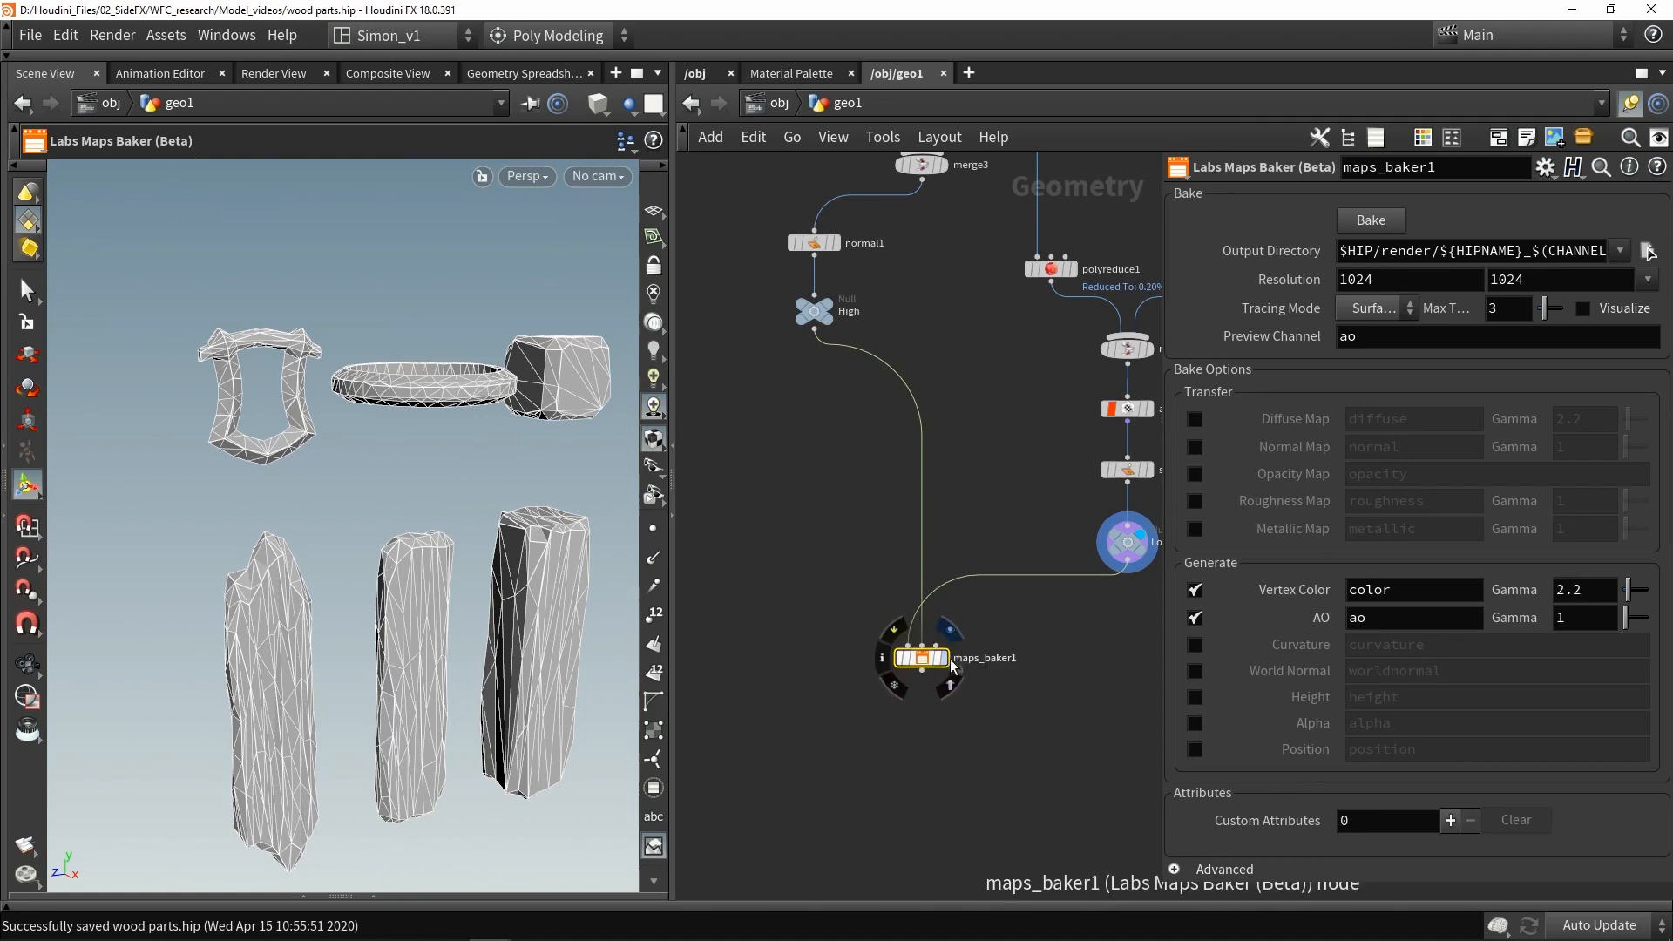
{"action": "left_click", "coordinate": [943, 658]}
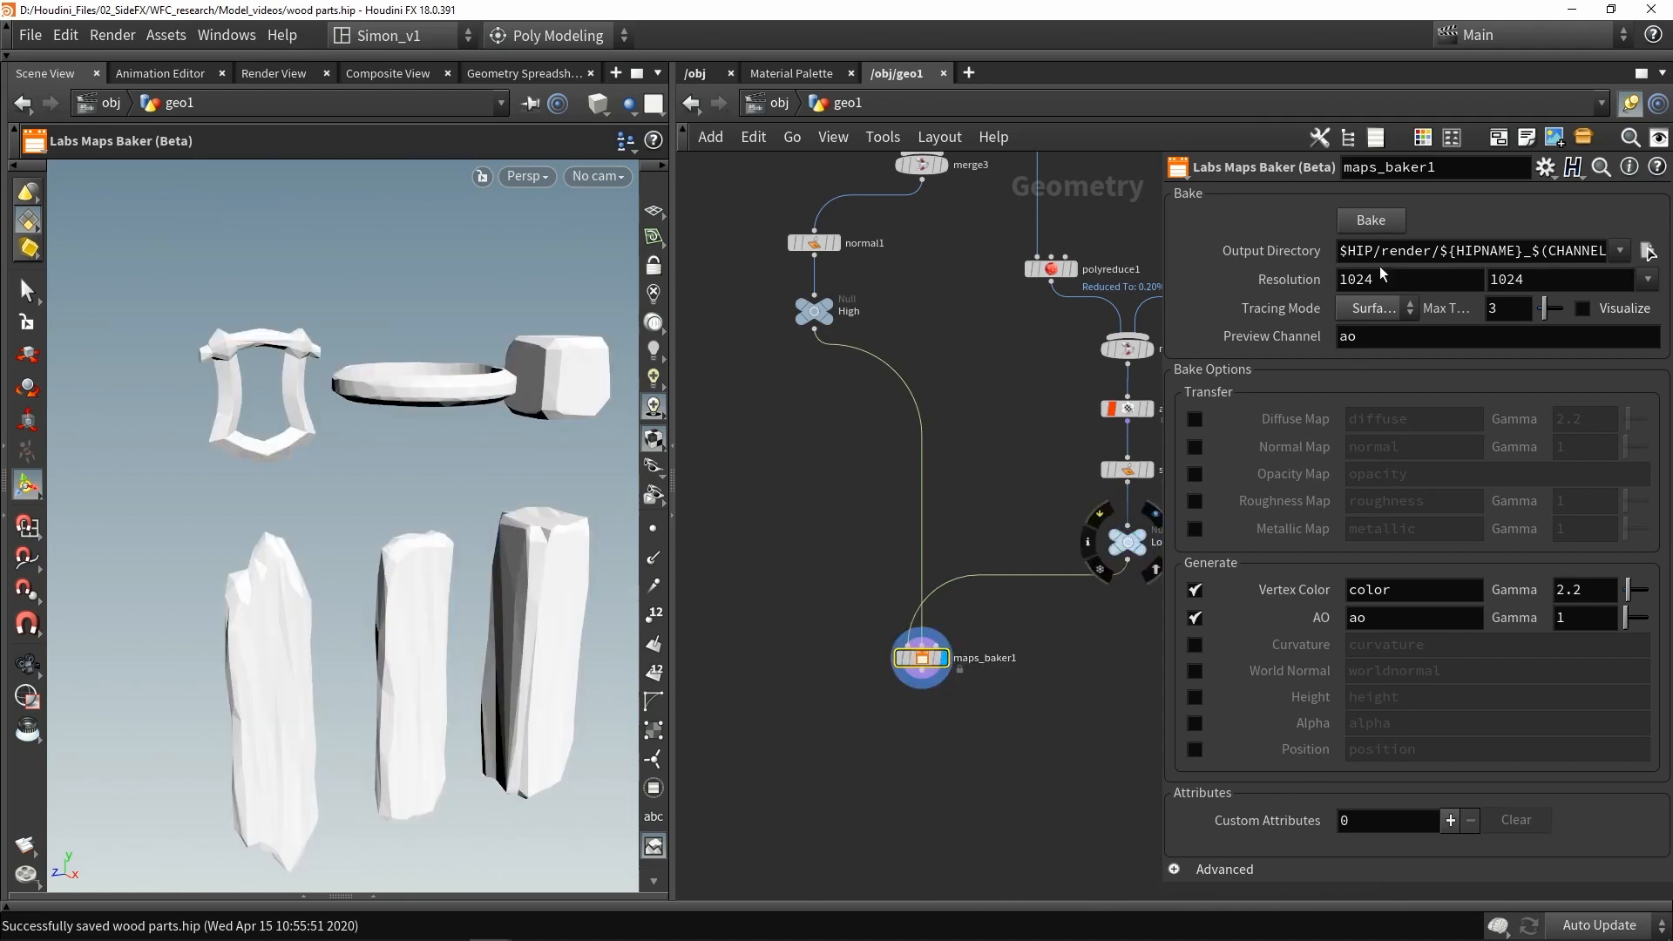
- Review the Maps Baker settings, then turn off Vertex Color and AO and turn on Normal Map baking
{"action": "left_click_drag", "start_coordinate": [1340, 251], "coordinate": [1473, 260]}
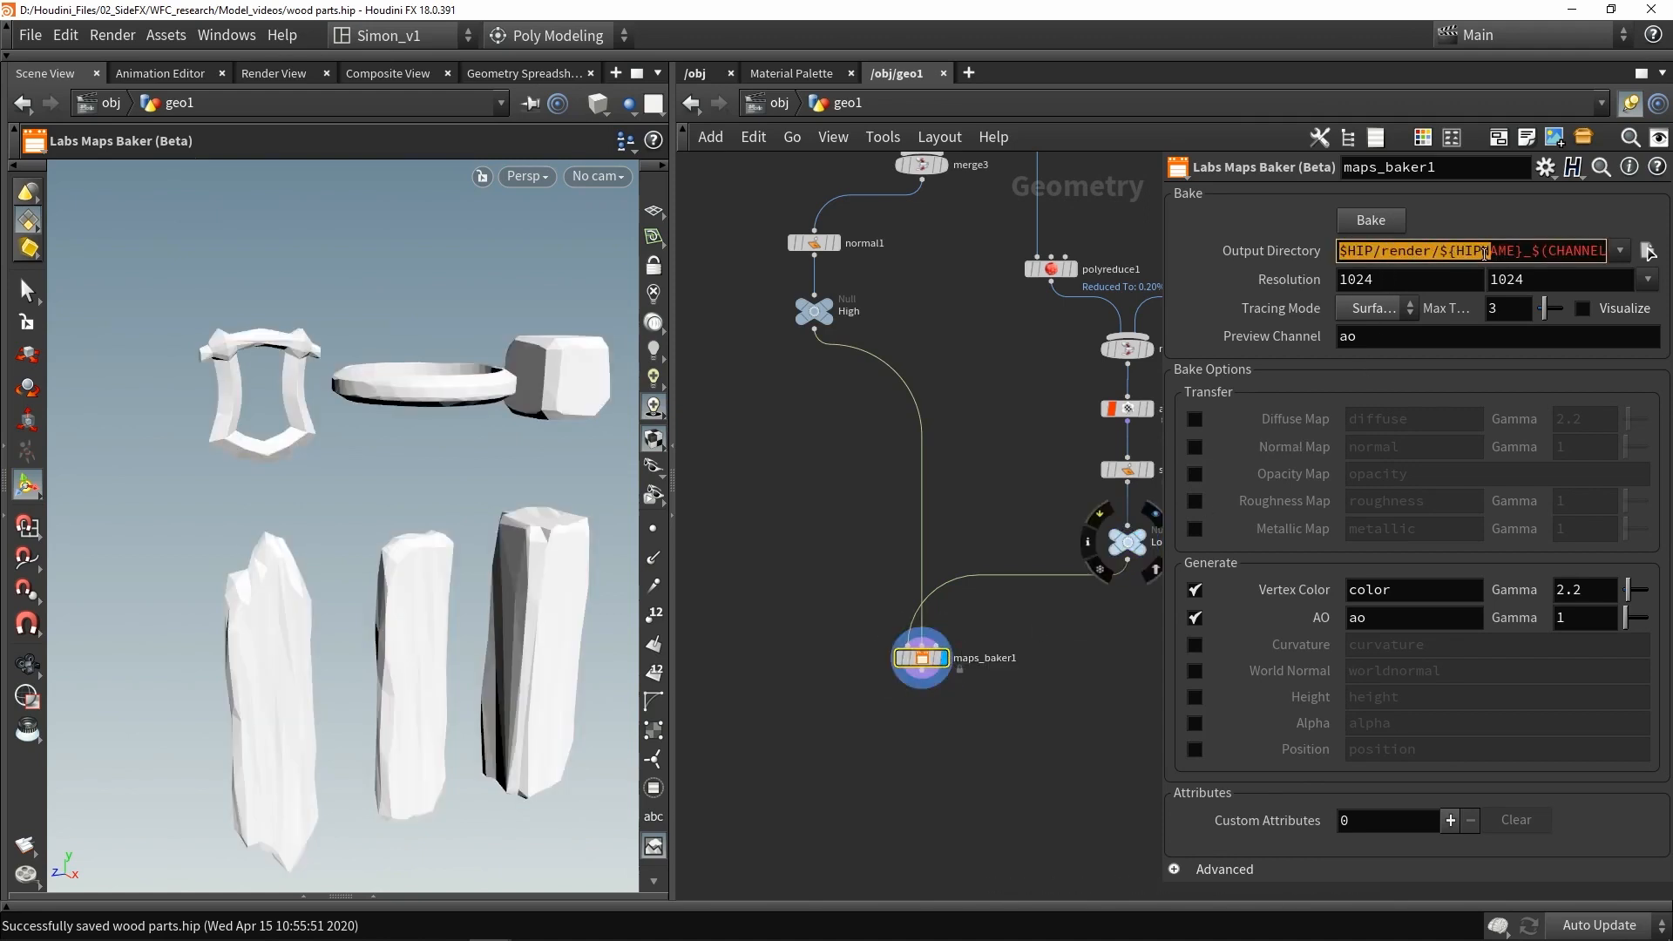
{"action": "double_click", "coordinate": [1394, 276]}
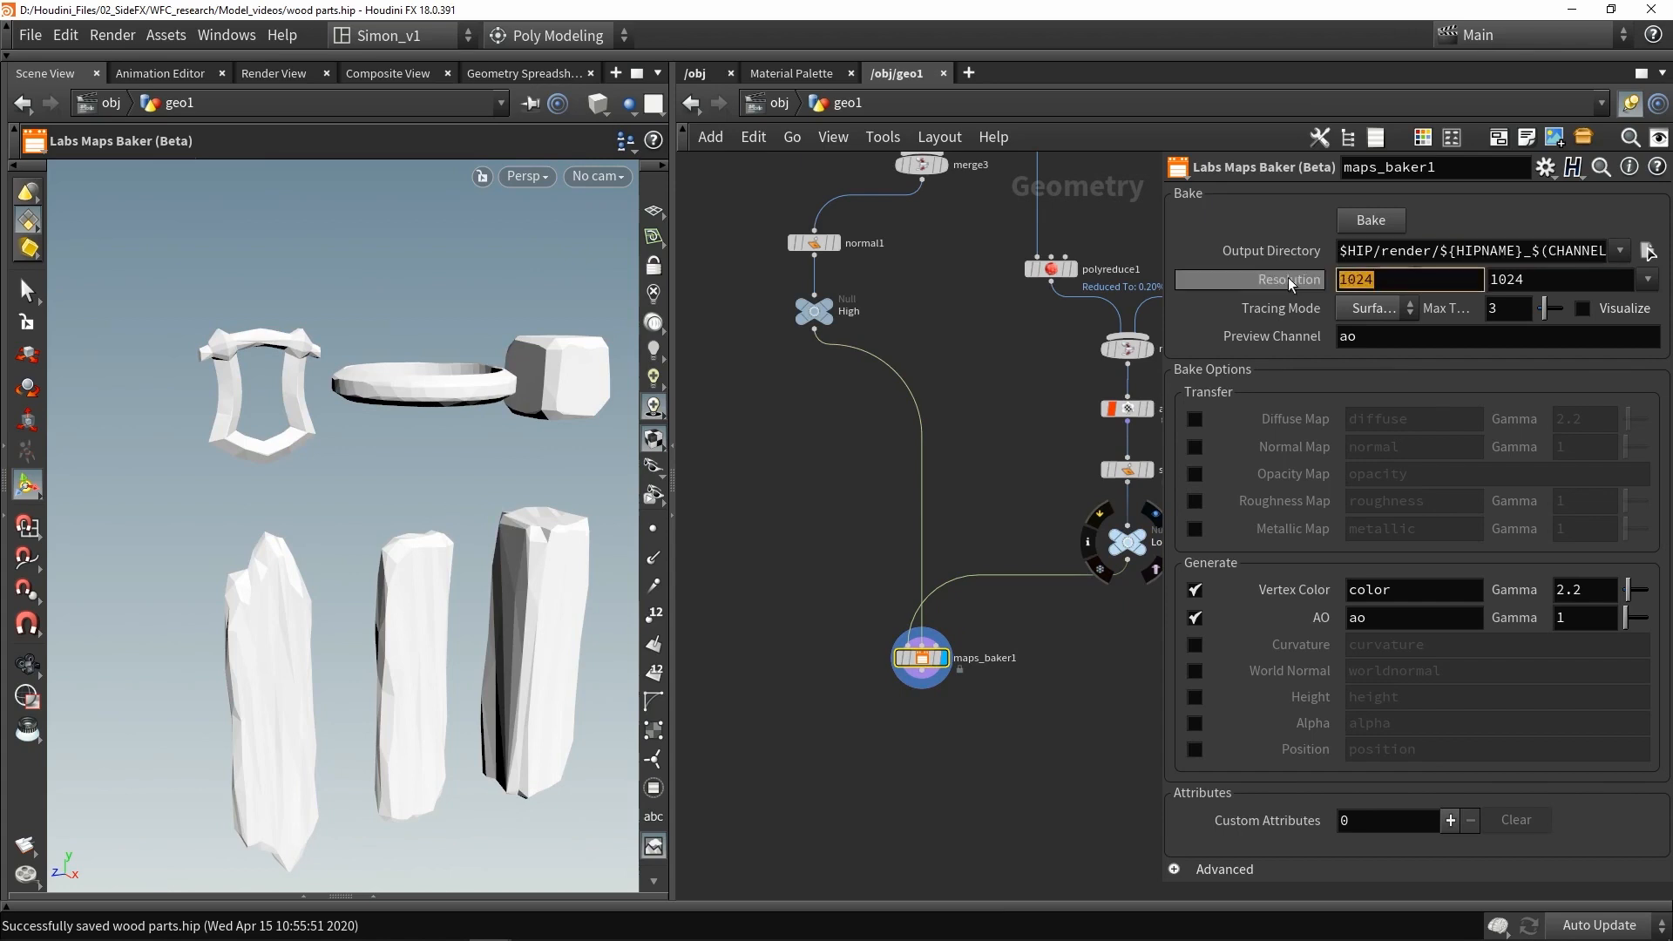
{"action": "double_click", "coordinate": [1347, 334]}
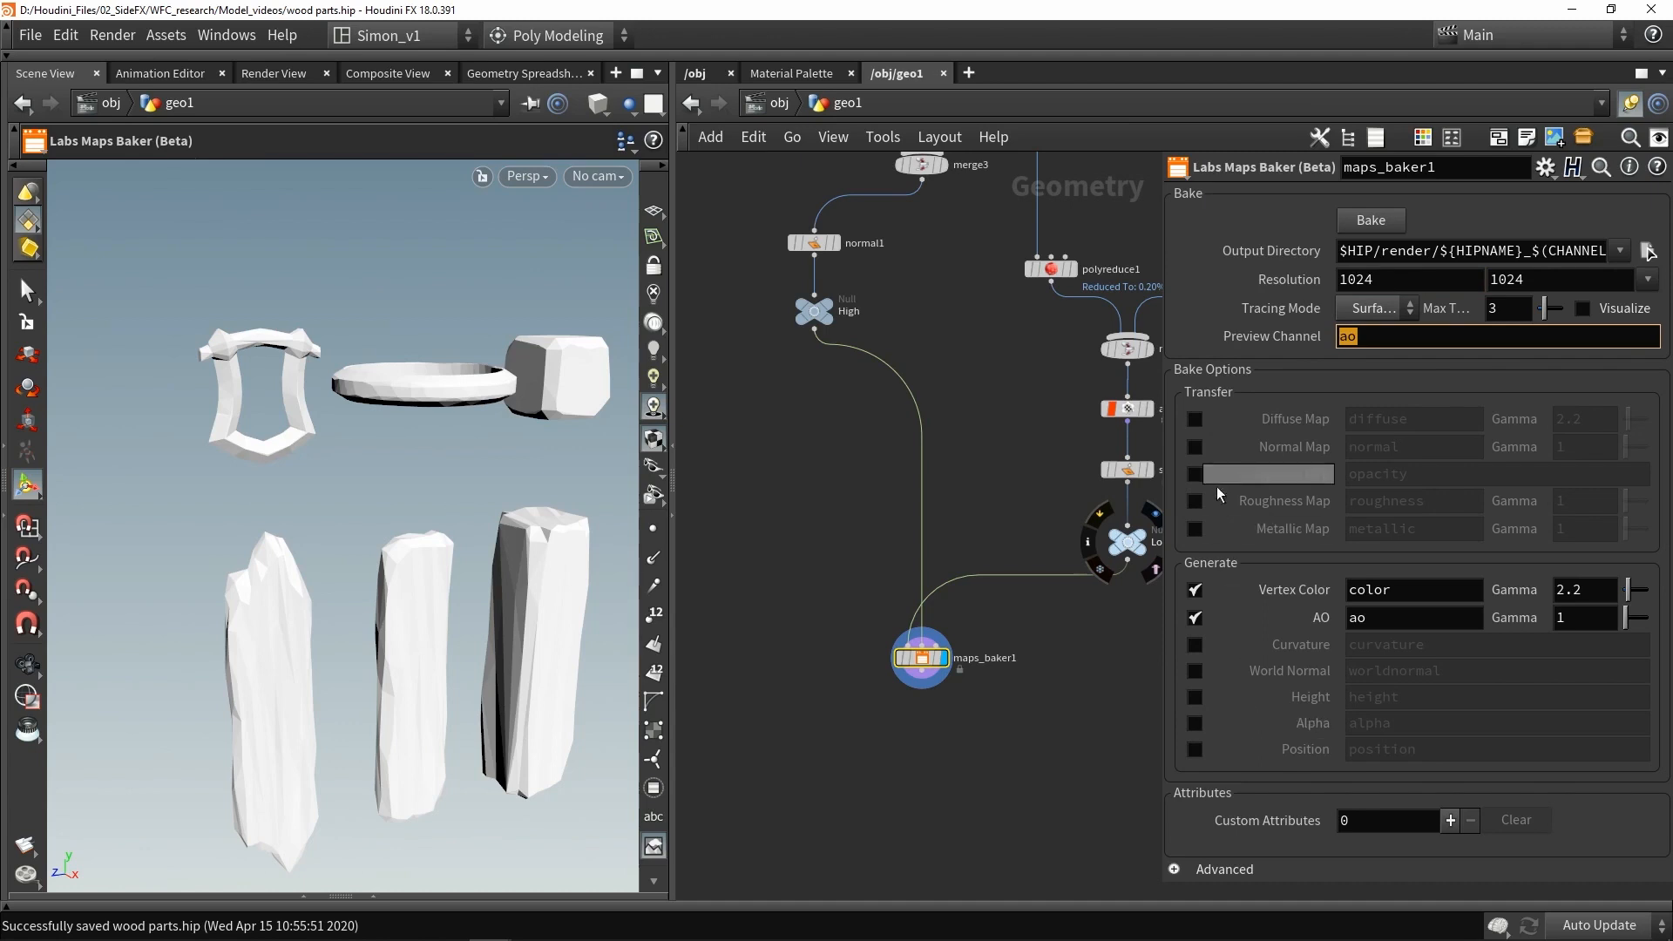
{"action": "left_click", "coordinate": [1174, 869]}
{"action": "scroll", "coordinate": [1306, 577], "scroll_direction": "down", "scroll_amount": 10}
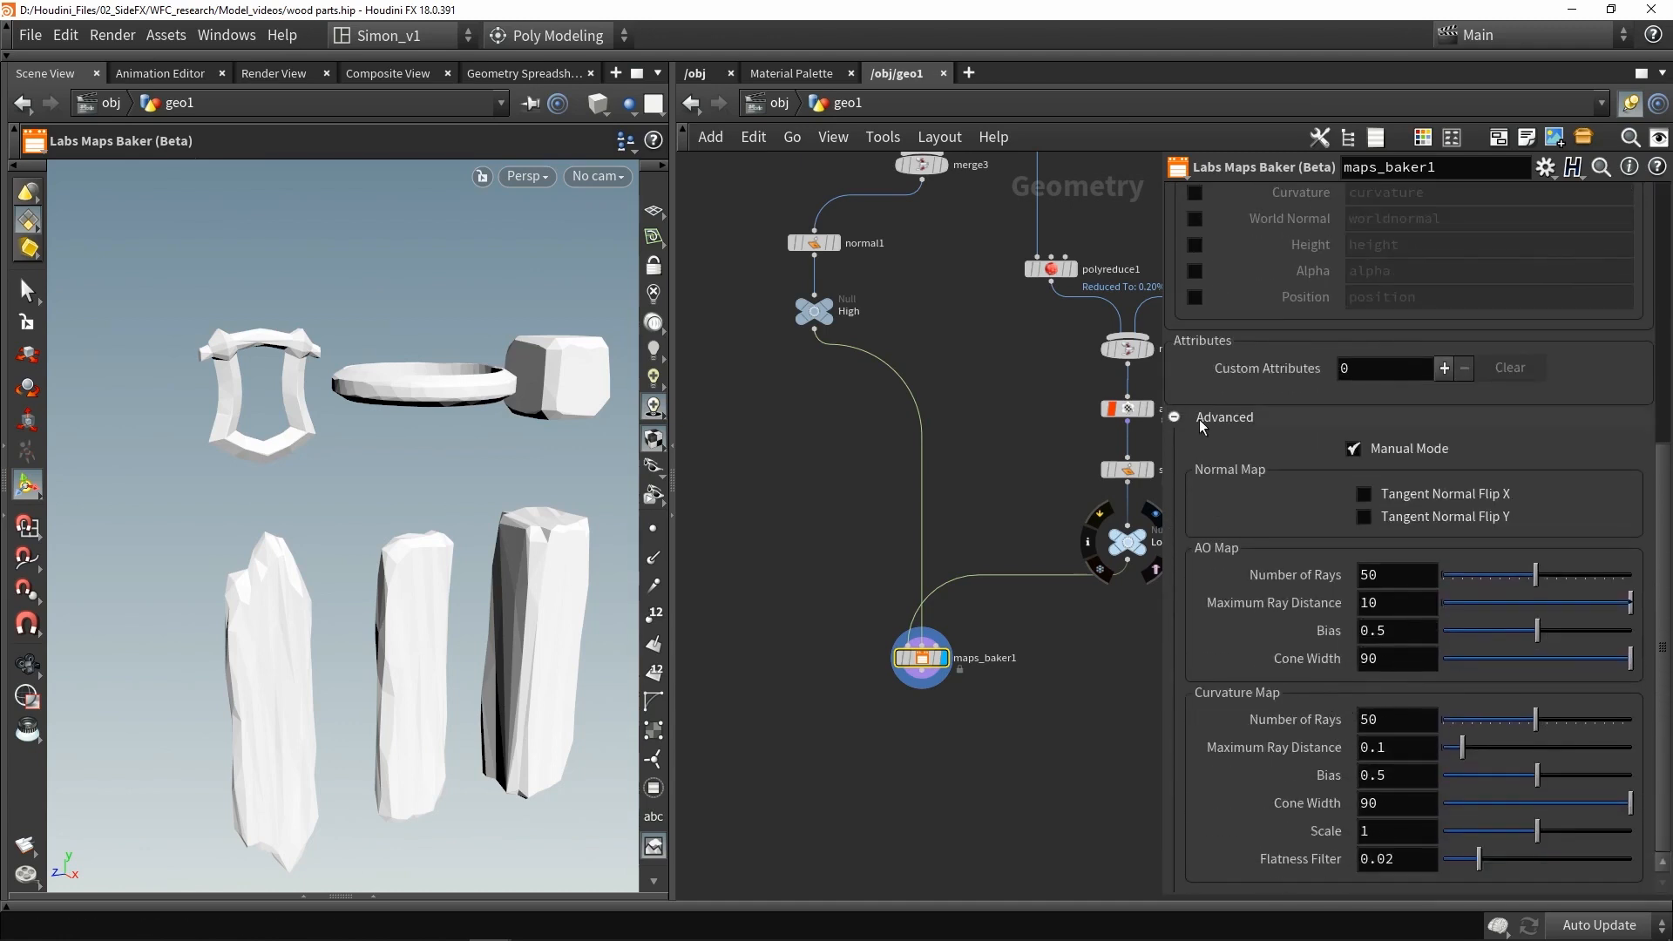
{"action": "left_click", "coordinate": [1199, 420]}
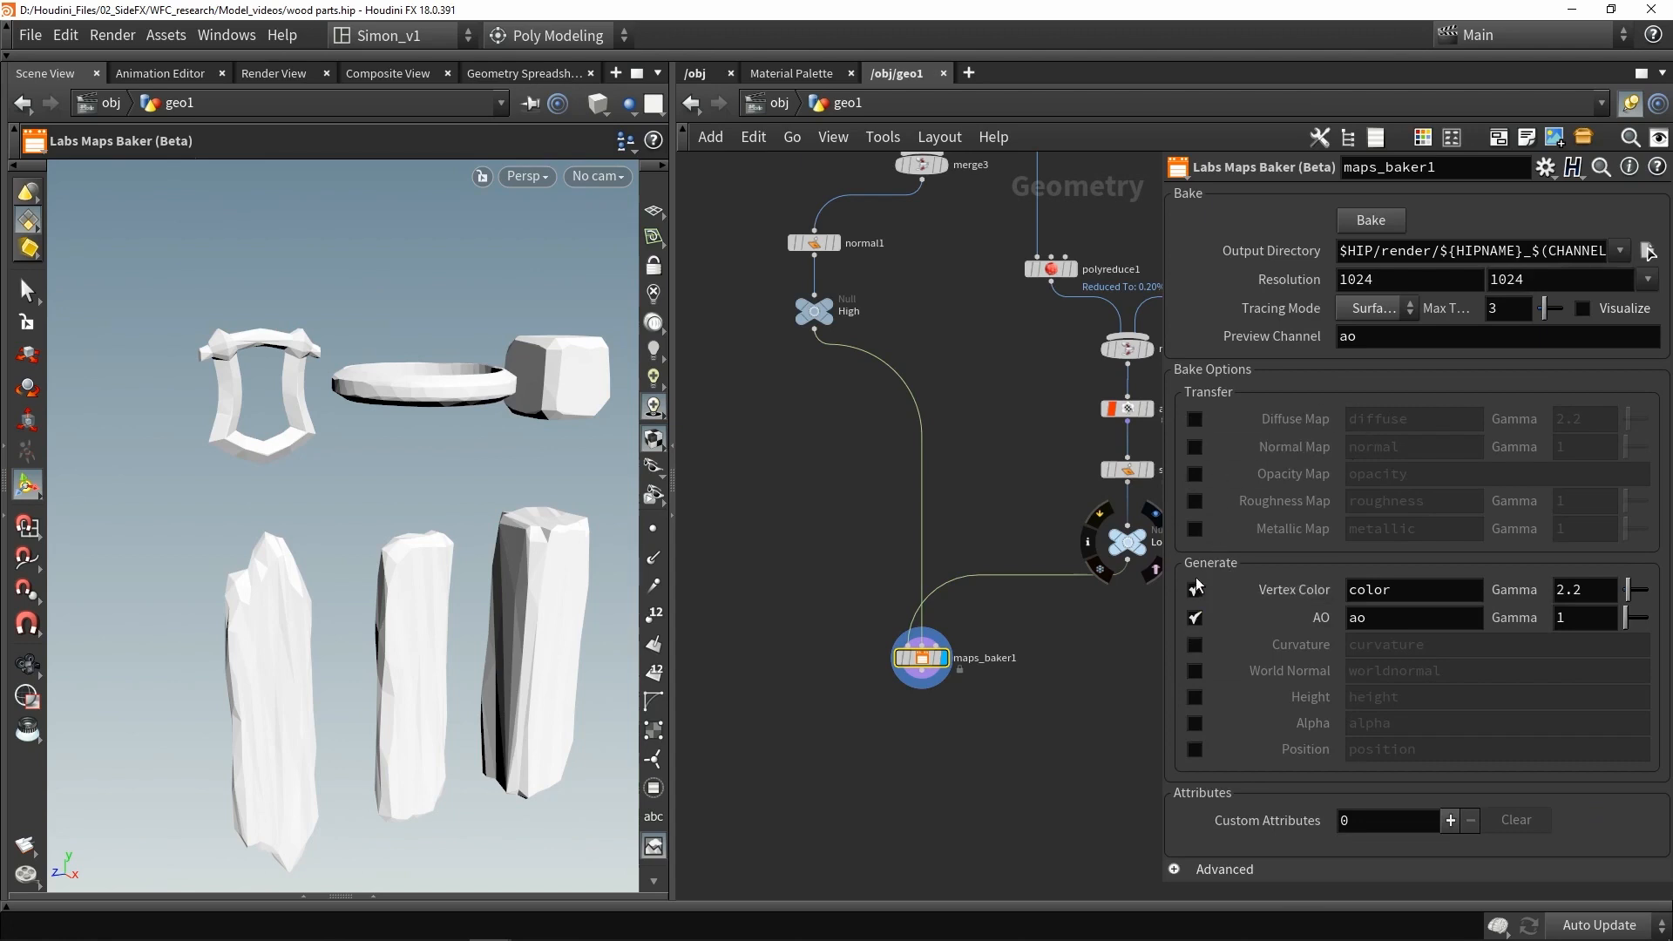
{"action": "left_click", "coordinate": [1194, 617]}
{"action": "left_click", "coordinate": [1195, 589]}
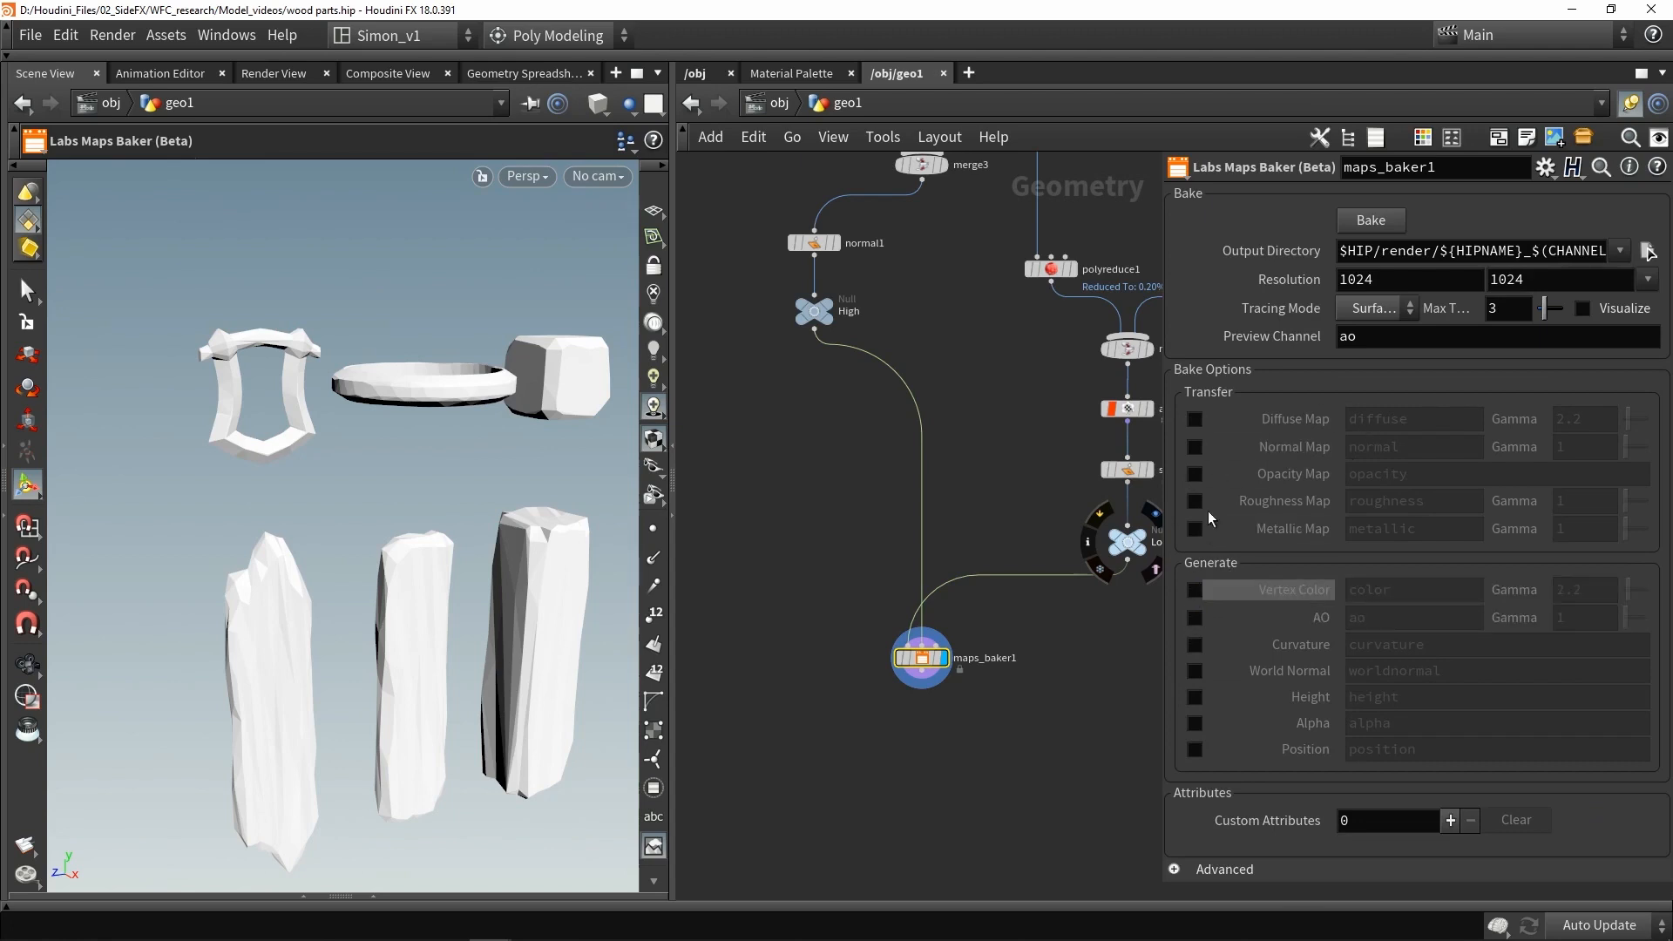
{"action": "left_click", "coordinate": [1195, 446]}
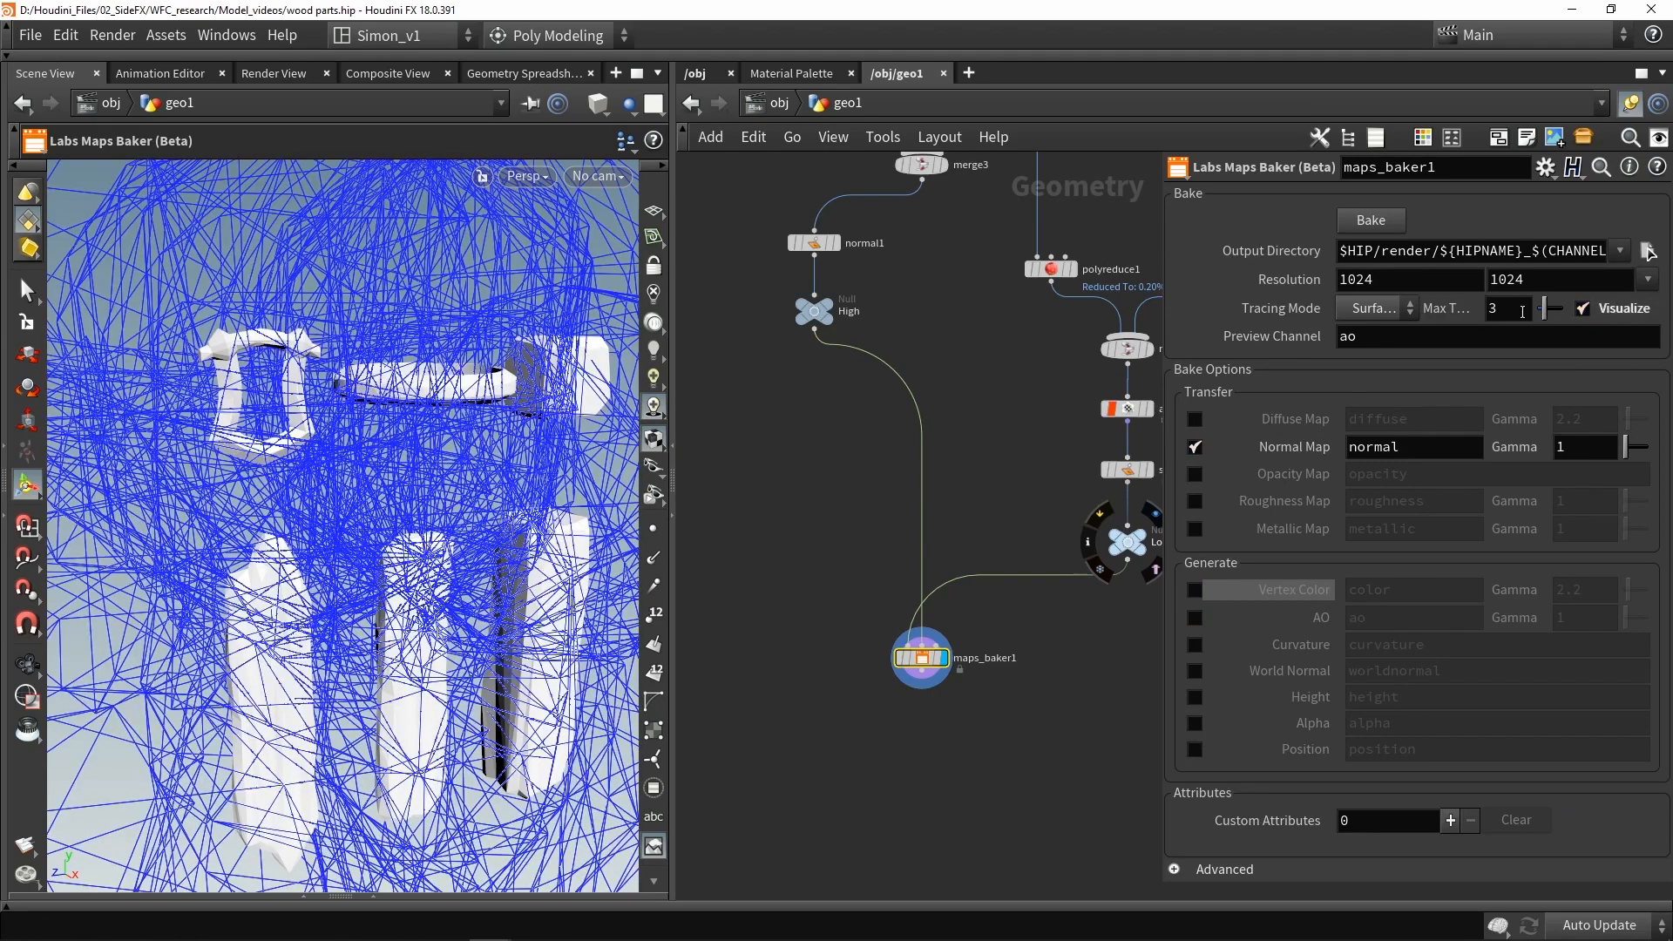
- Set the maximum trace distance to 0.01 and run the bake
{"action": "type", "text": "0.01"}
{"action": "key", "text": "Return"}
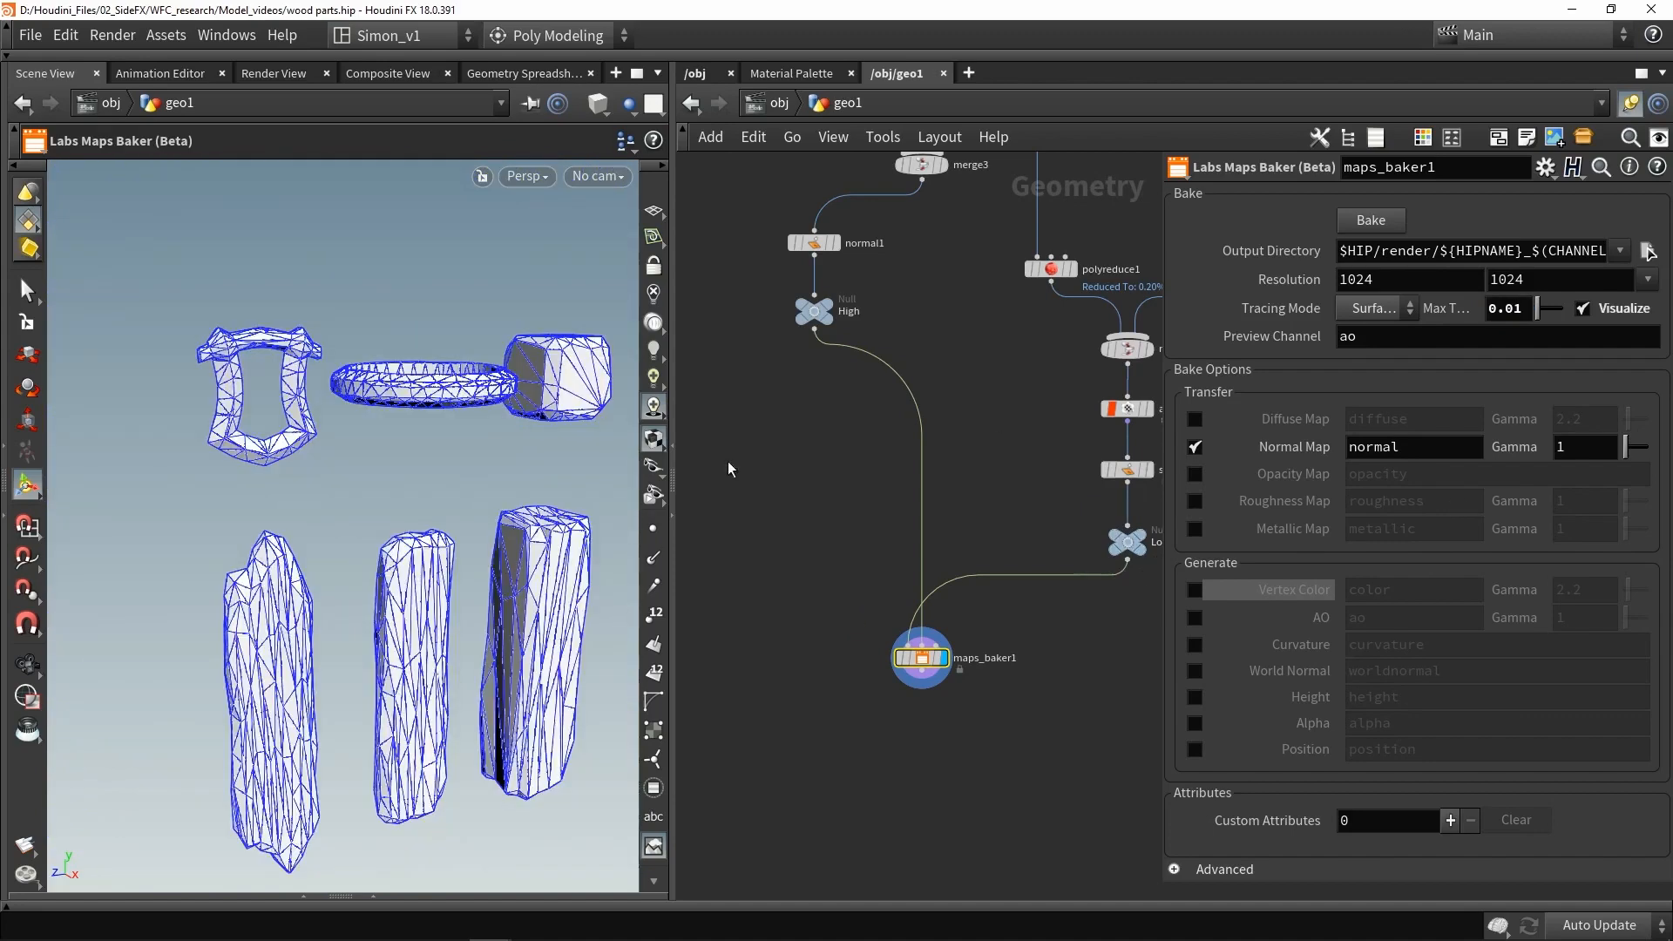
{"action": "mouse_move", "coordinate": [488, 498]}
{"action": "left_mouse_down", "text": "alt"}
{"action": "mouse_move", "coordinate": [557, 512]}
{"action": "mouse_move", "coordinate": [455, 525]}
{"action": "left_mouse_up", "text": "alt"}
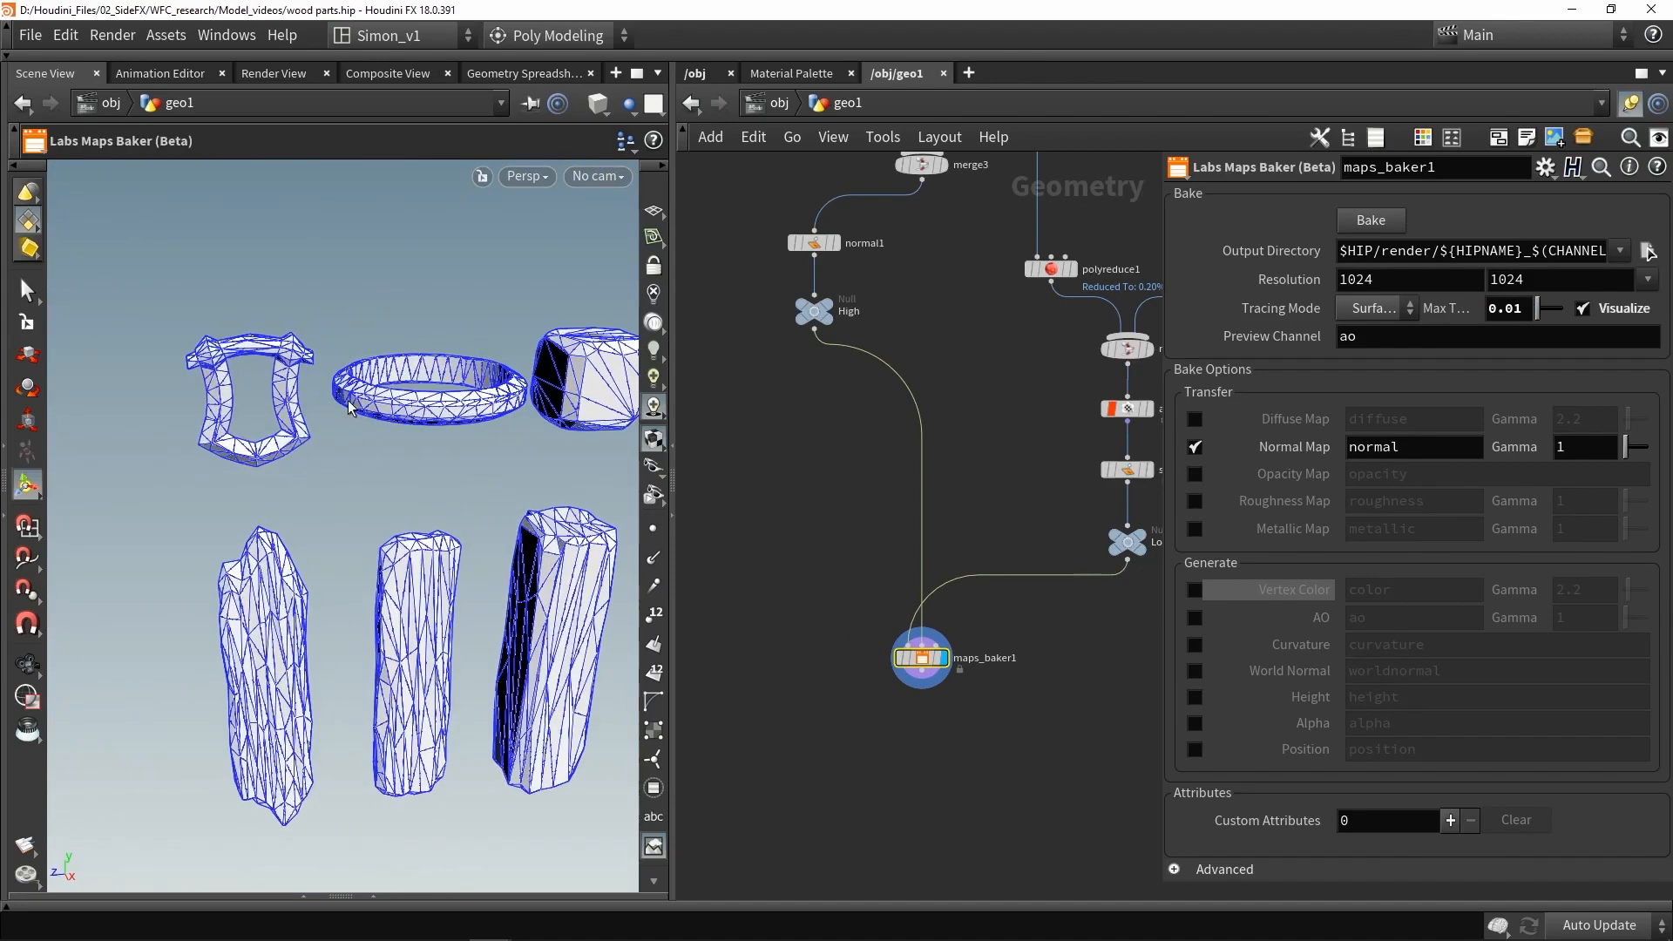
{"action": "mouse_move", "coordinate": [497, 365]}
{"action": "left_mouse_down", "text": "alt"}
{"action": "mouse_move", "coordinate": [565, 483]}
{"action": "mouse_move", "coordinate": [510, 357]}
{"action": "left_mouse_up", "text": "alt"}
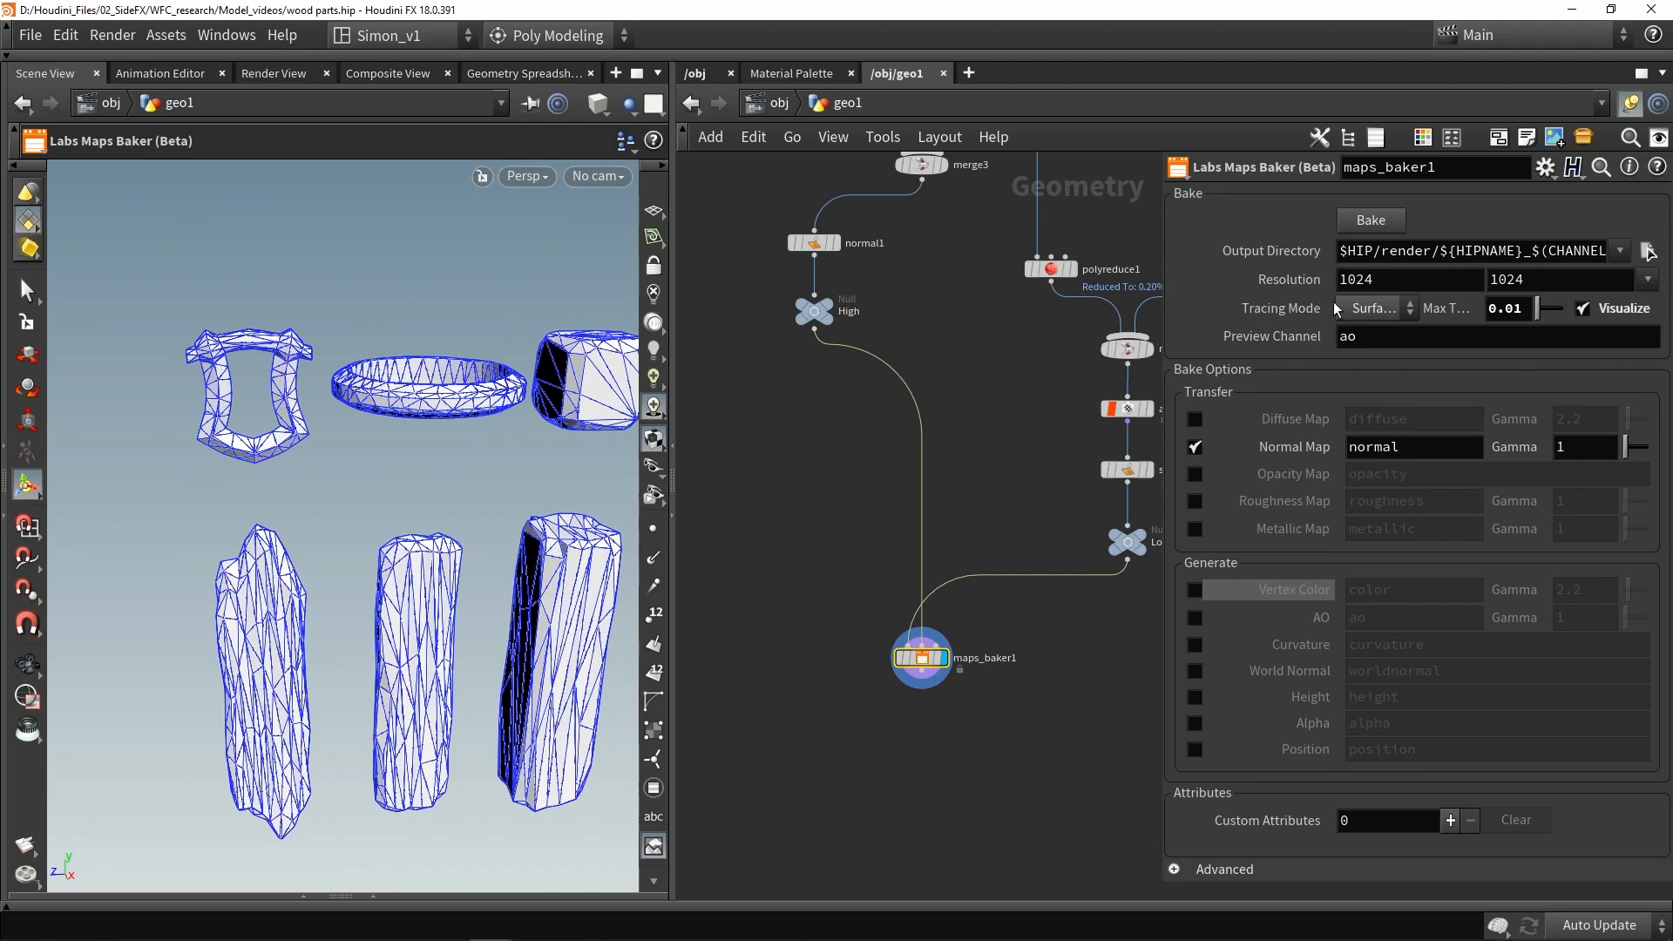
{"action": "left_click", "coordinate": [1371, 222]}
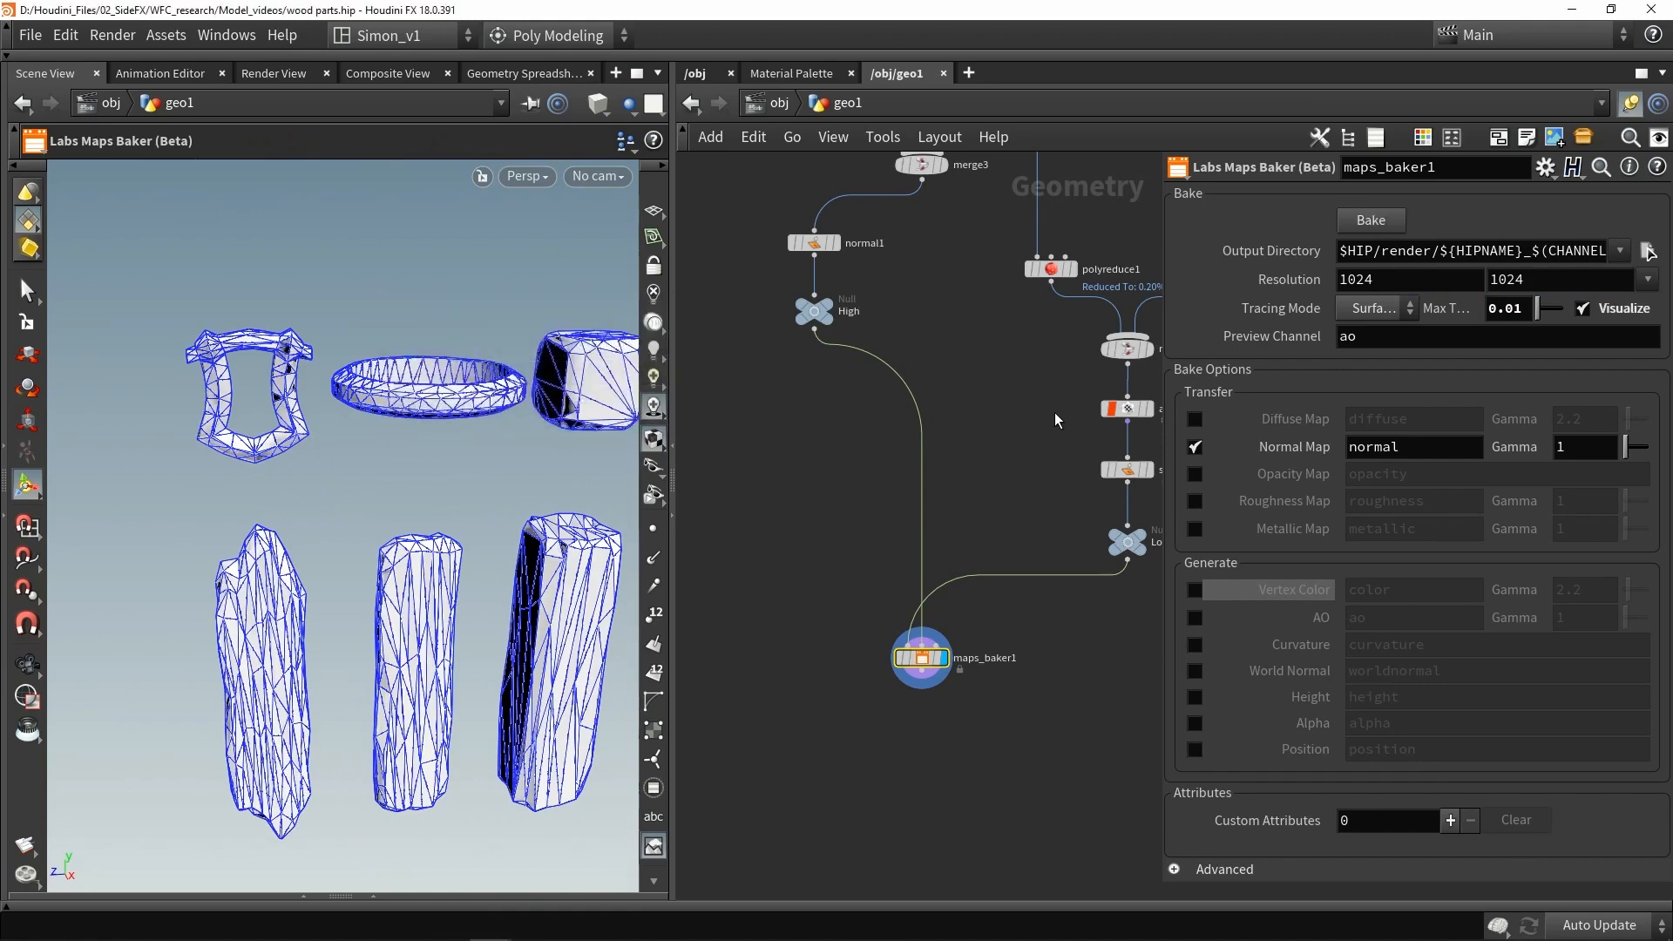
- Add a UV Quick Shade node below the Maps Baker, wire it in, and display it
{"action": "key", "text": "f"}
{"action": "scroll", "coordinate": [898, 566], "scroll_direction": "up", "scroll_amount": 1}
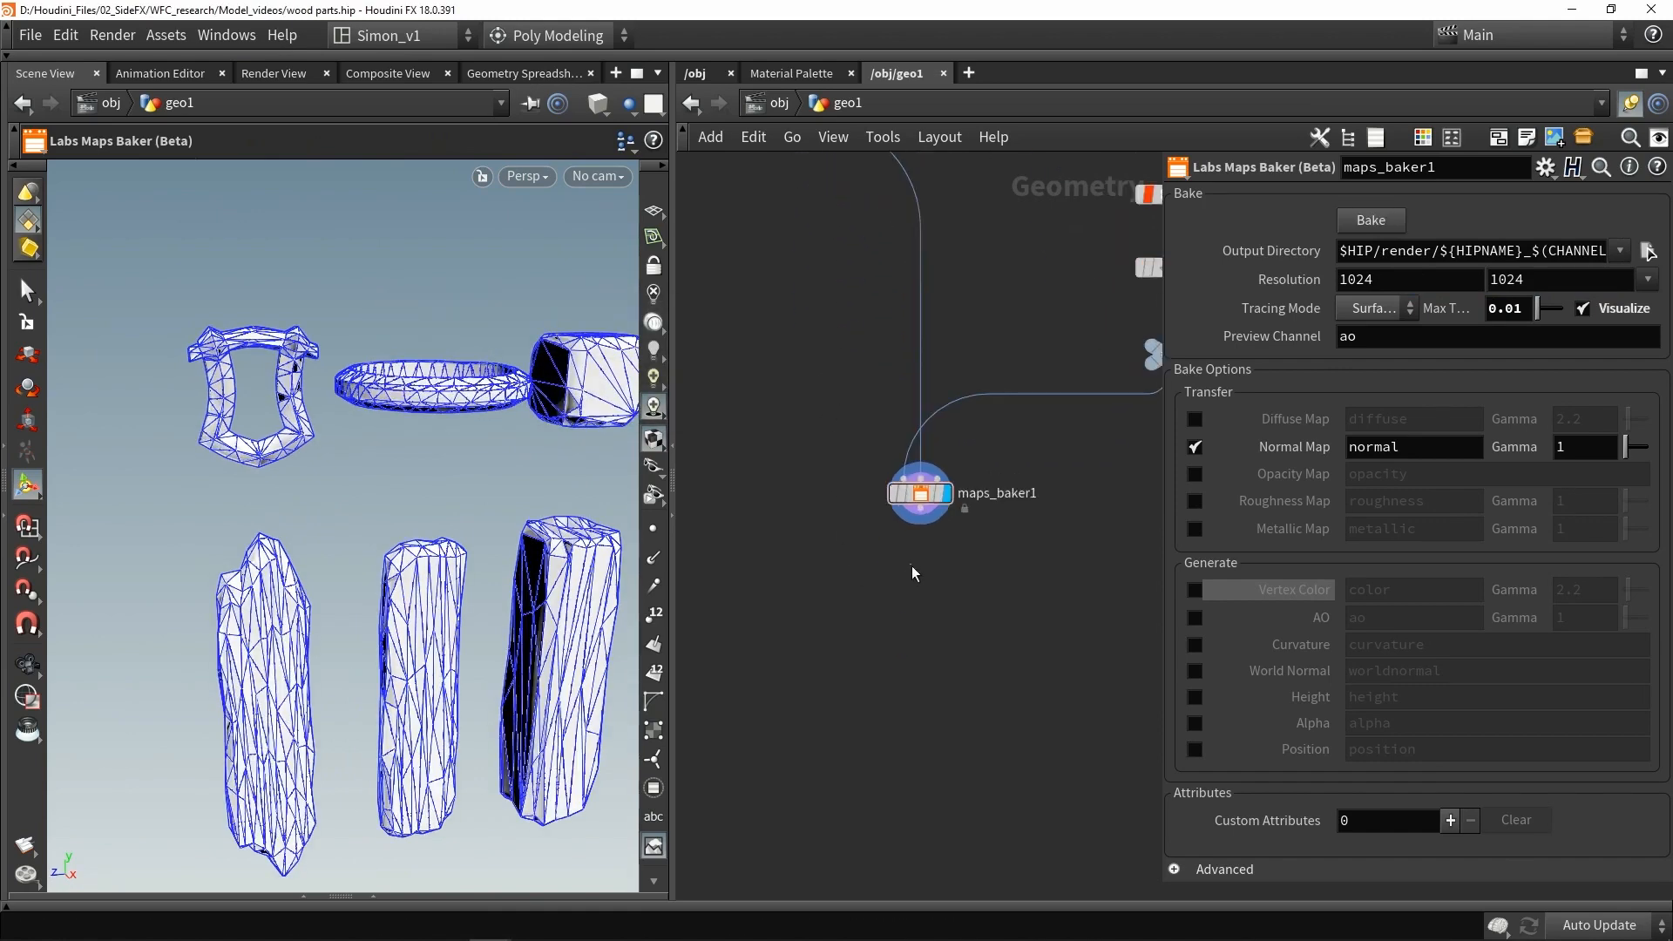
{"action": "key", "text": "Tab"}
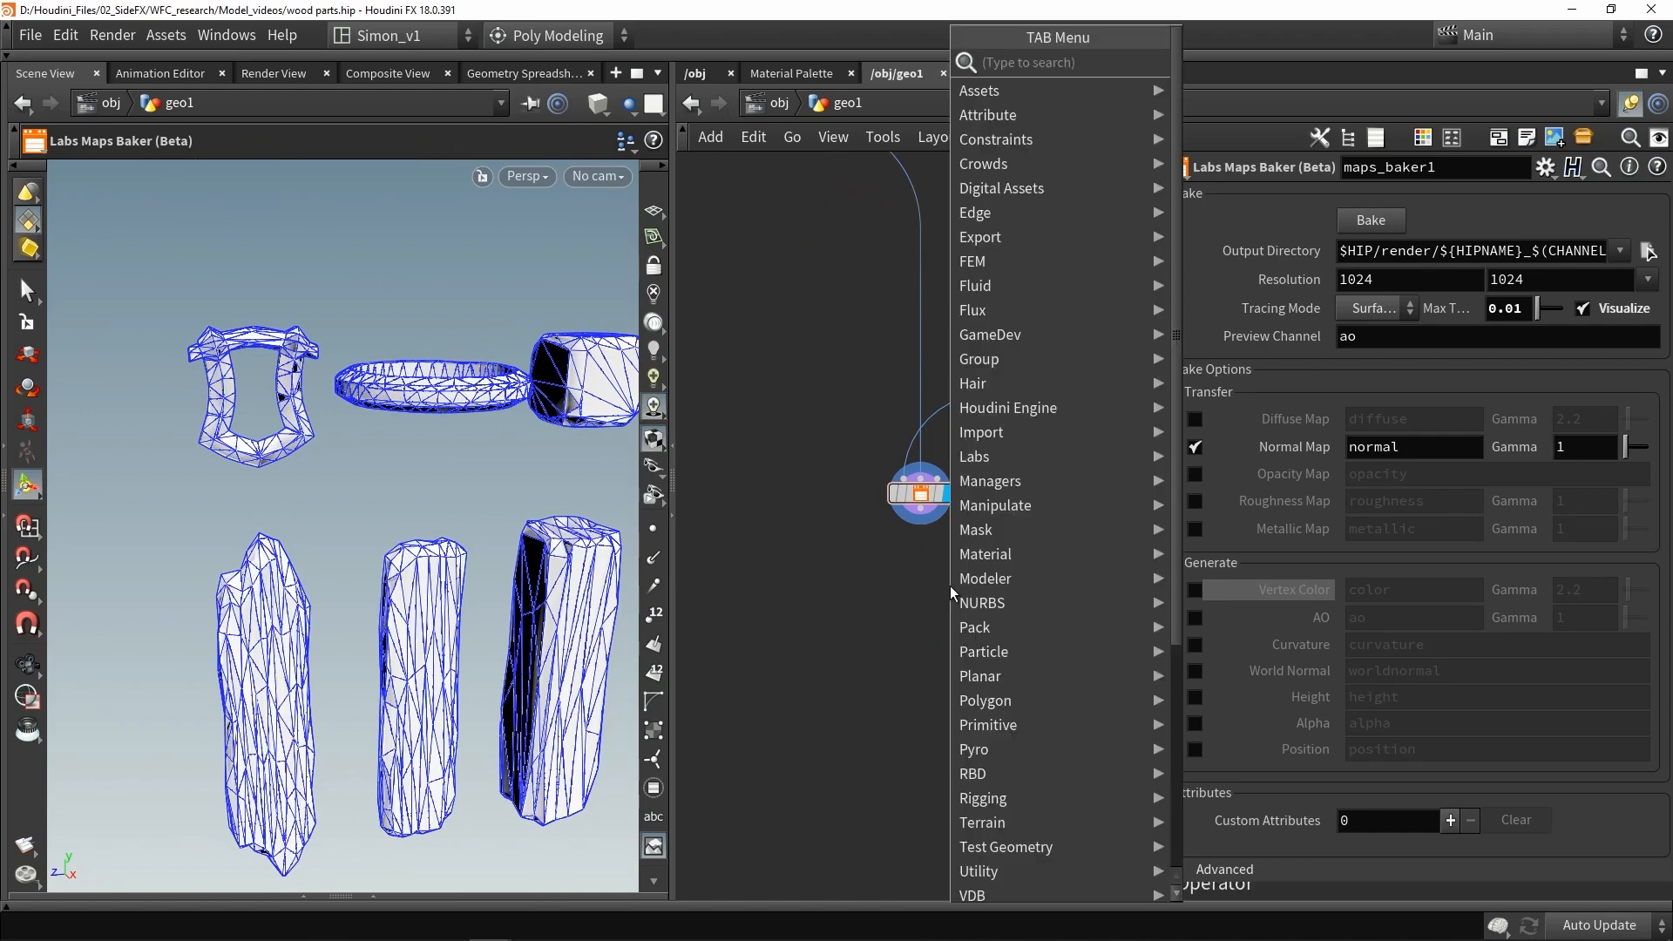
{"action": "type", "text": "qui"}
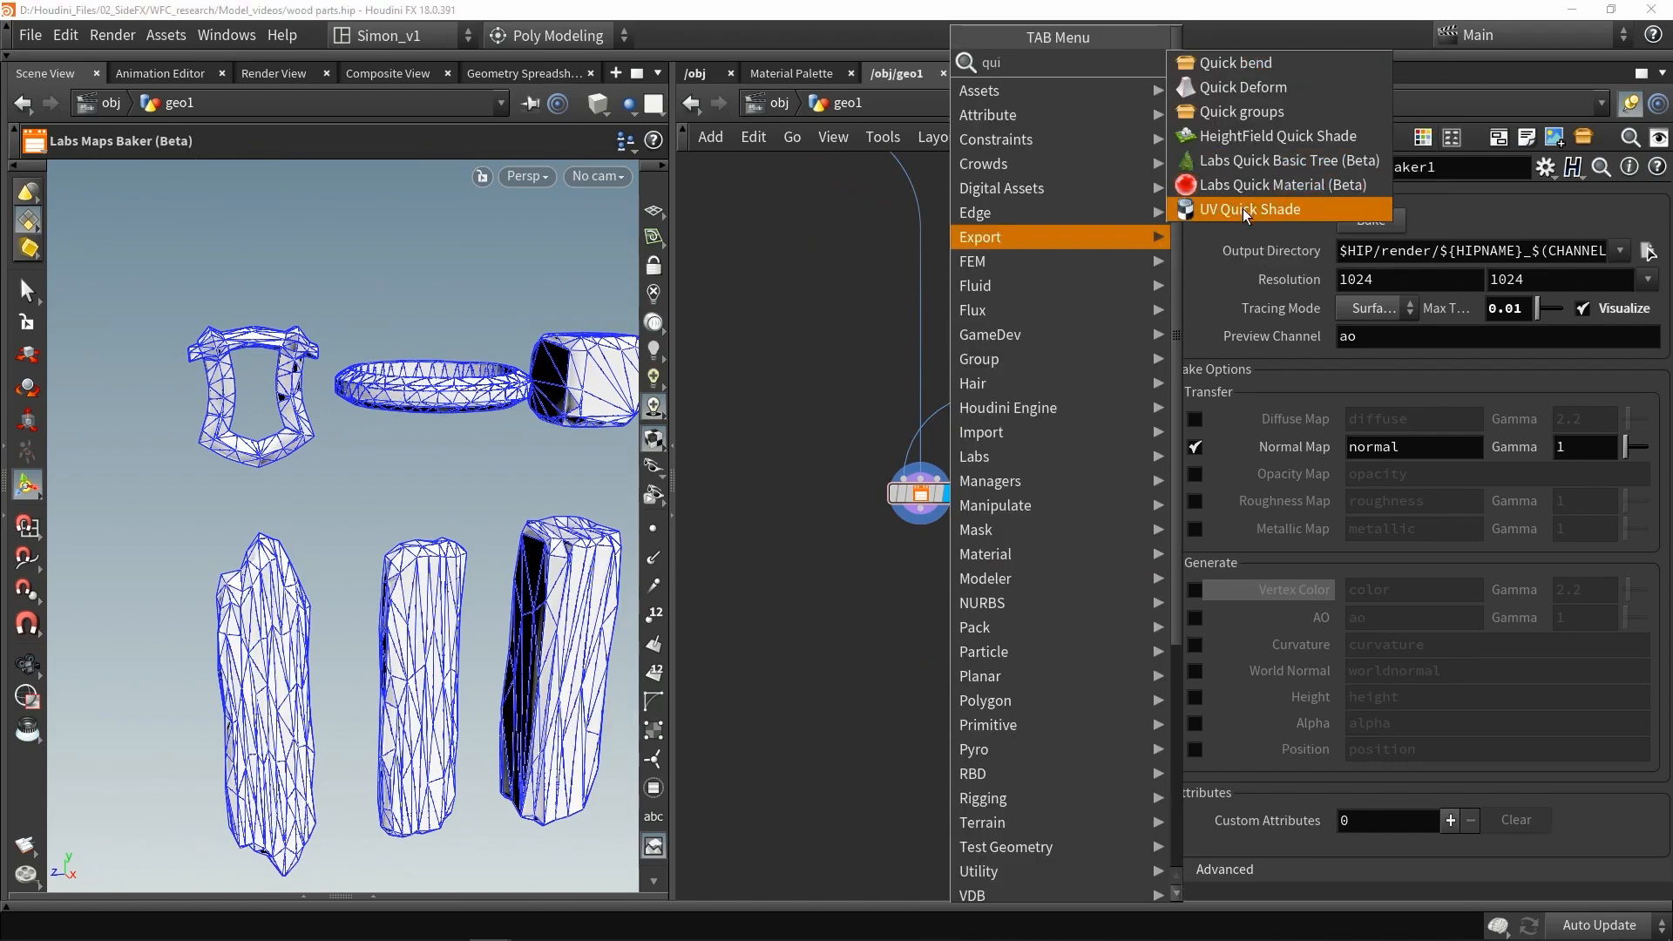
{"action": "left_click", "coordinate": [1242, 185]}
{"action": "left_click", "coordinate": [925, 548]}
{"action": "scroll", "coordinate": [924, 546], "scroll_direction": "up", "scroll_amount": 2}
{"action": "left_click_drag", "start_coordinate": [920, 495], "coordinate": [920, 596]}
{"action": "left_click", "coordinate": [956, 616]}
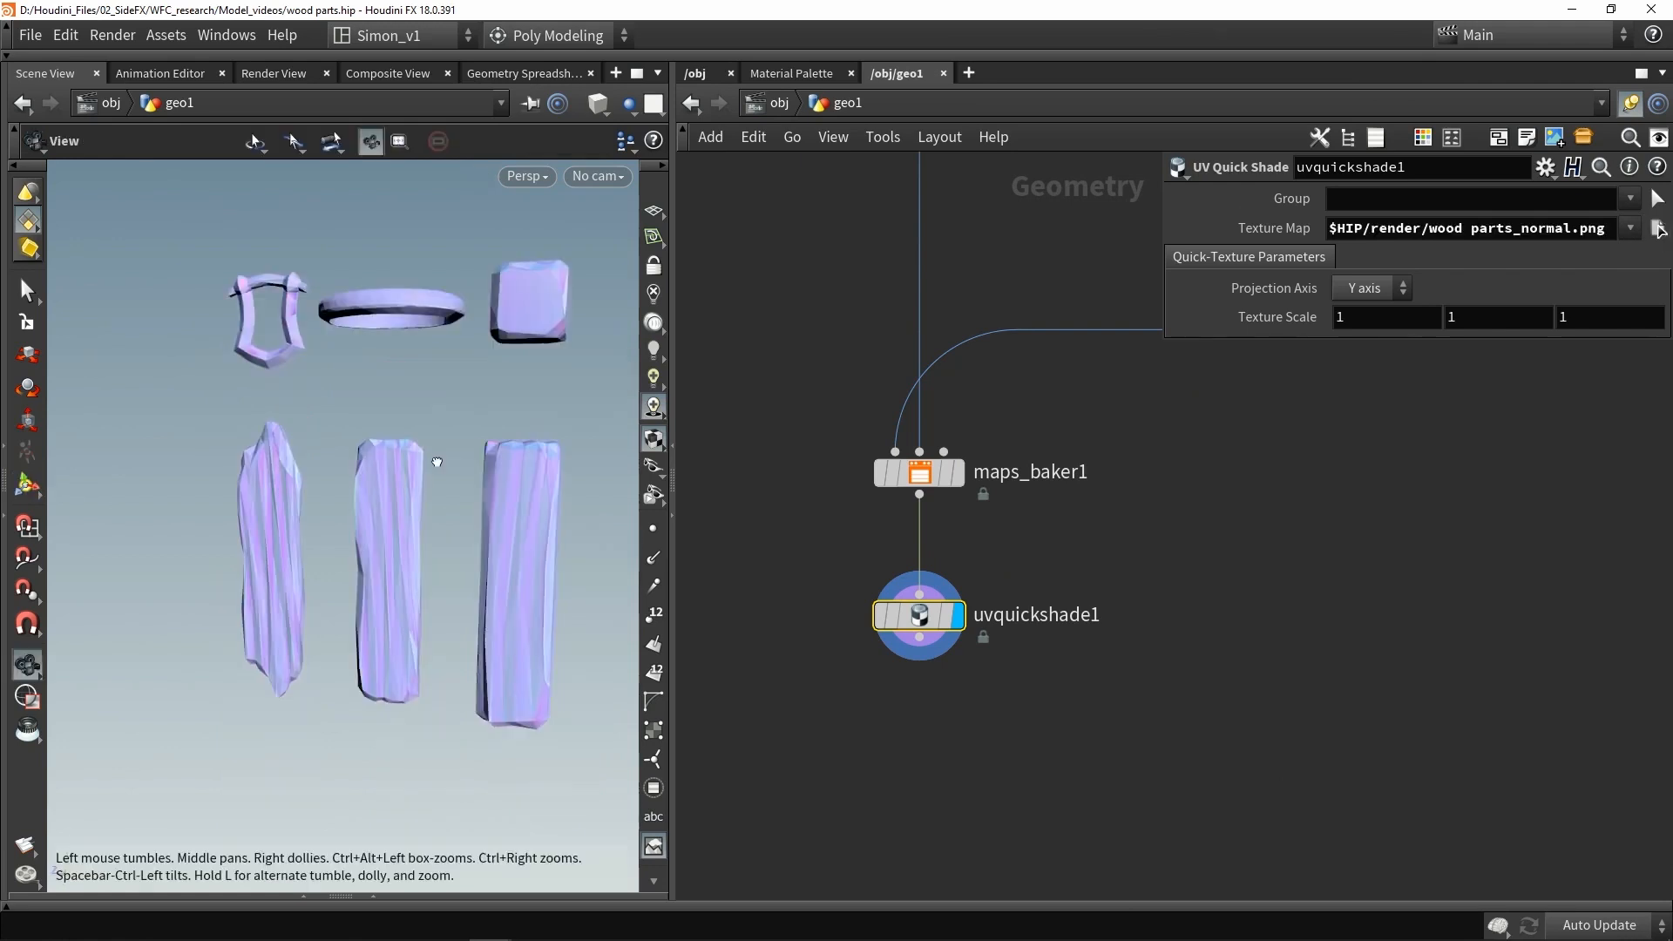
- Inspect the baked normal map on the low-poly props from several angles
{"action": "left_click_drag", "start_coordinate": [453, 436], "coordinate": [453, 497]}
{"action": "left_click_drag", "start_coordinate": [409, 261], "coordinate": [363, 303]}
{"action": "right_click_drag", "start_coordinate": [363, 303], "coordinate": [353, 353], "text": "alt"}
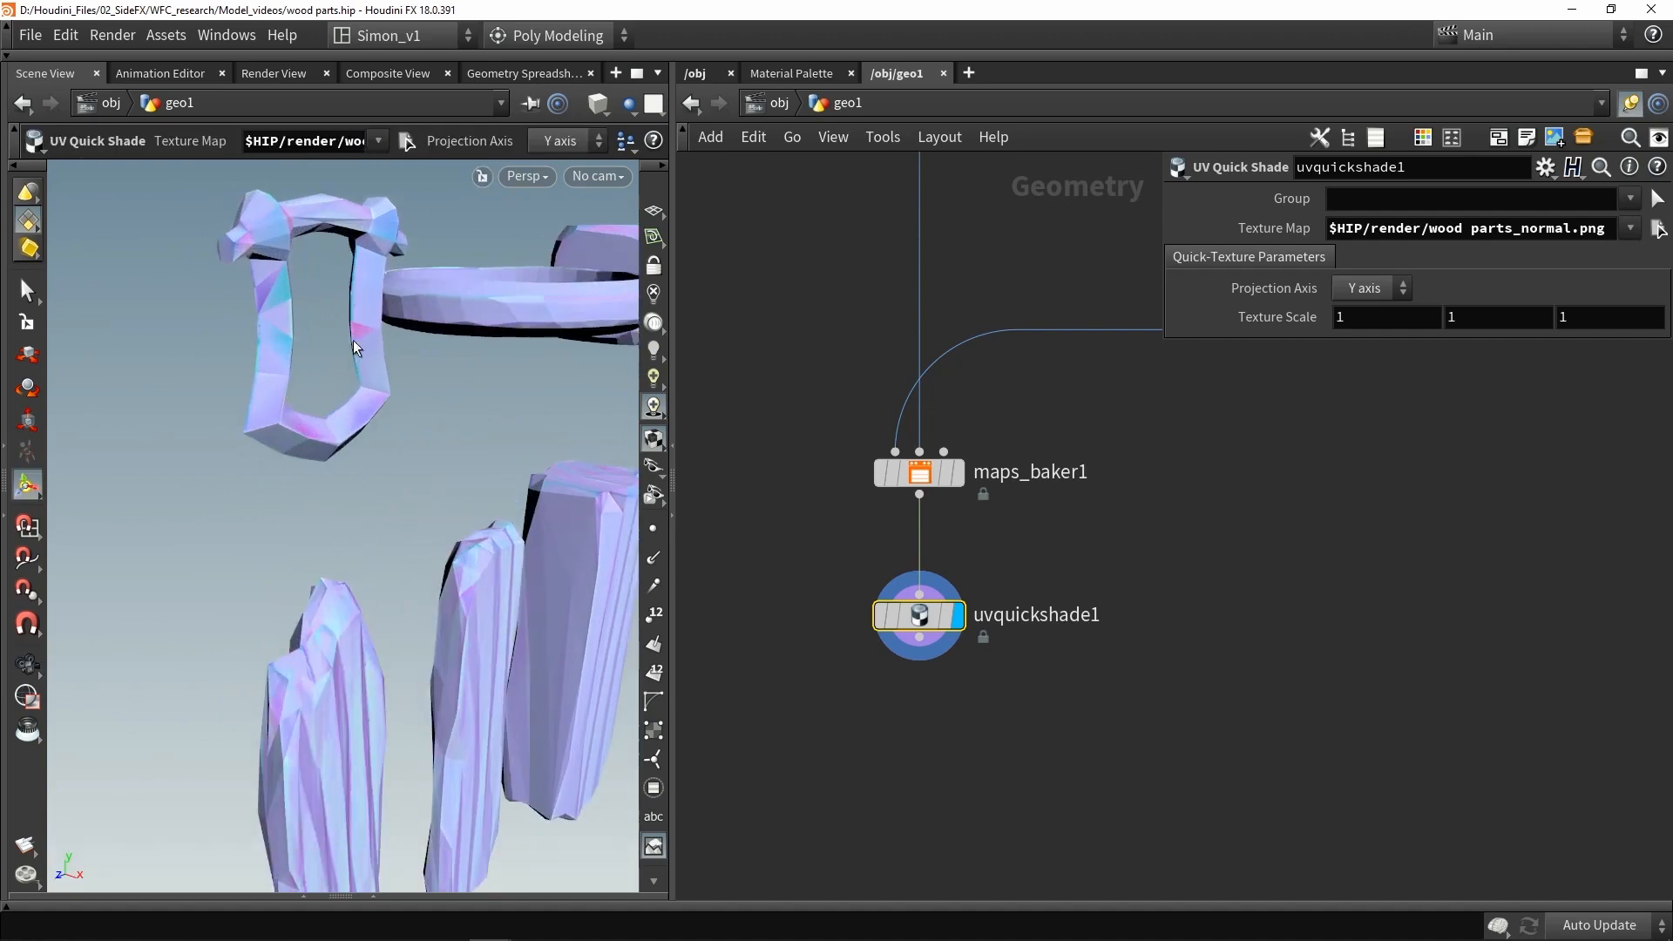
{"action": "left_click_drag", "start_coordinate": [281, 273], "coordinate": [233, 338], "text": "alt"}
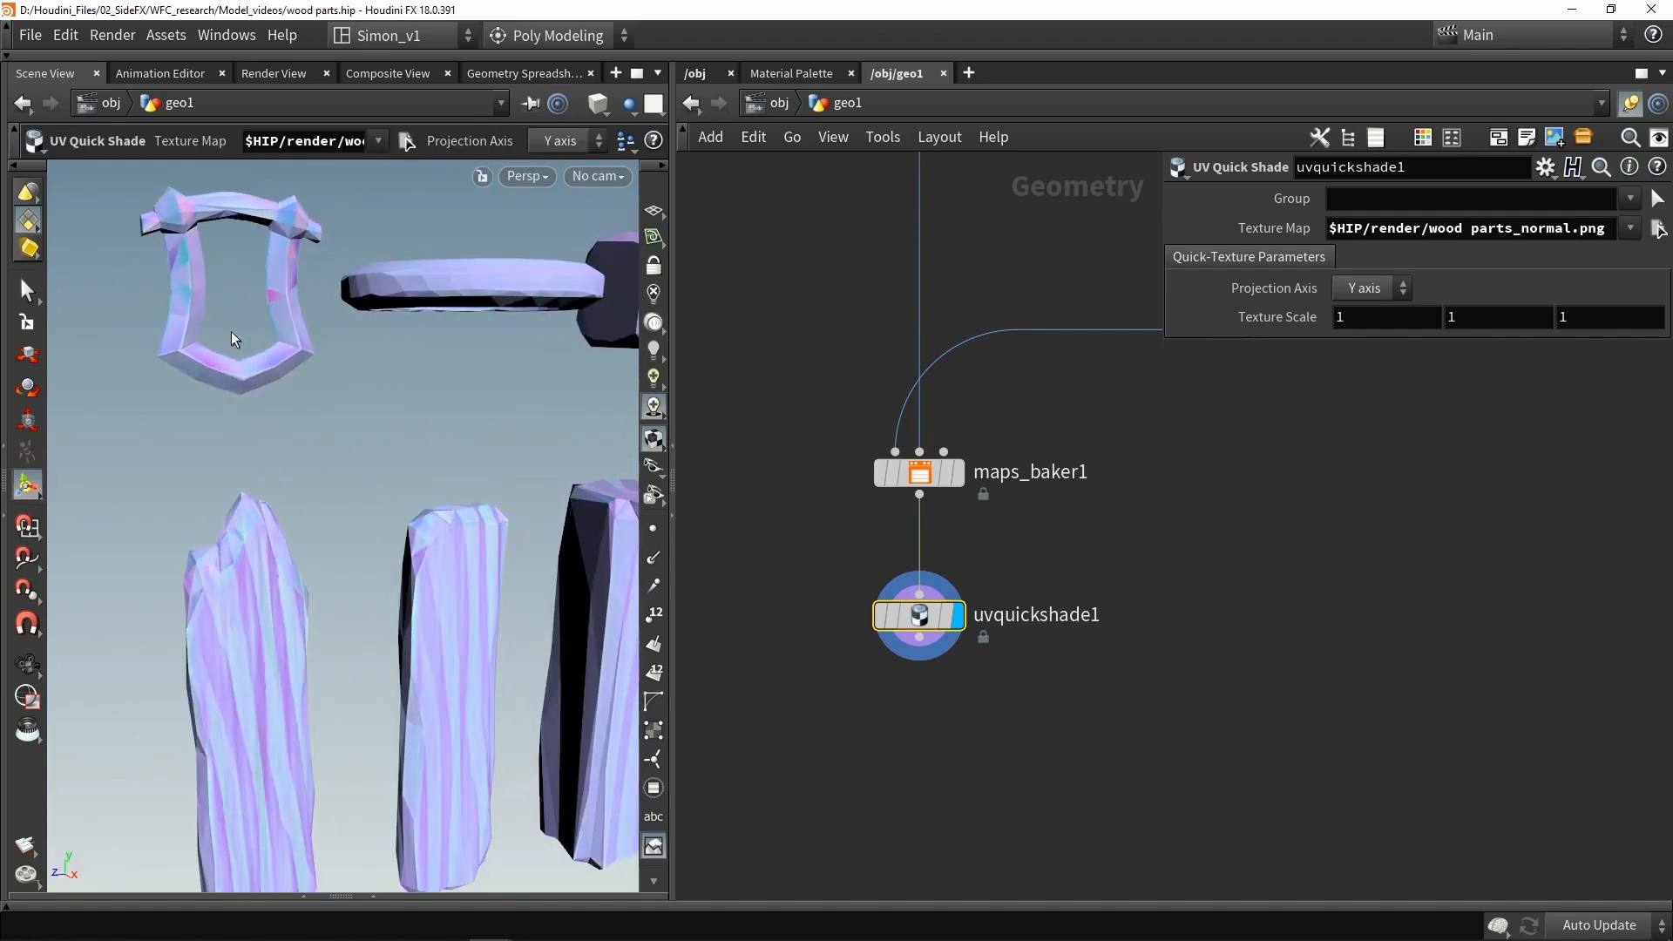
{"action": "left_click_drag", "start_coordinate": [320, 299], "coordinate": [277, 336], "text": "alt"}
{"action": "right_click_drag", "start_coordinate": [277, 336], "coordinate": [277, 351], "text": "alt"}
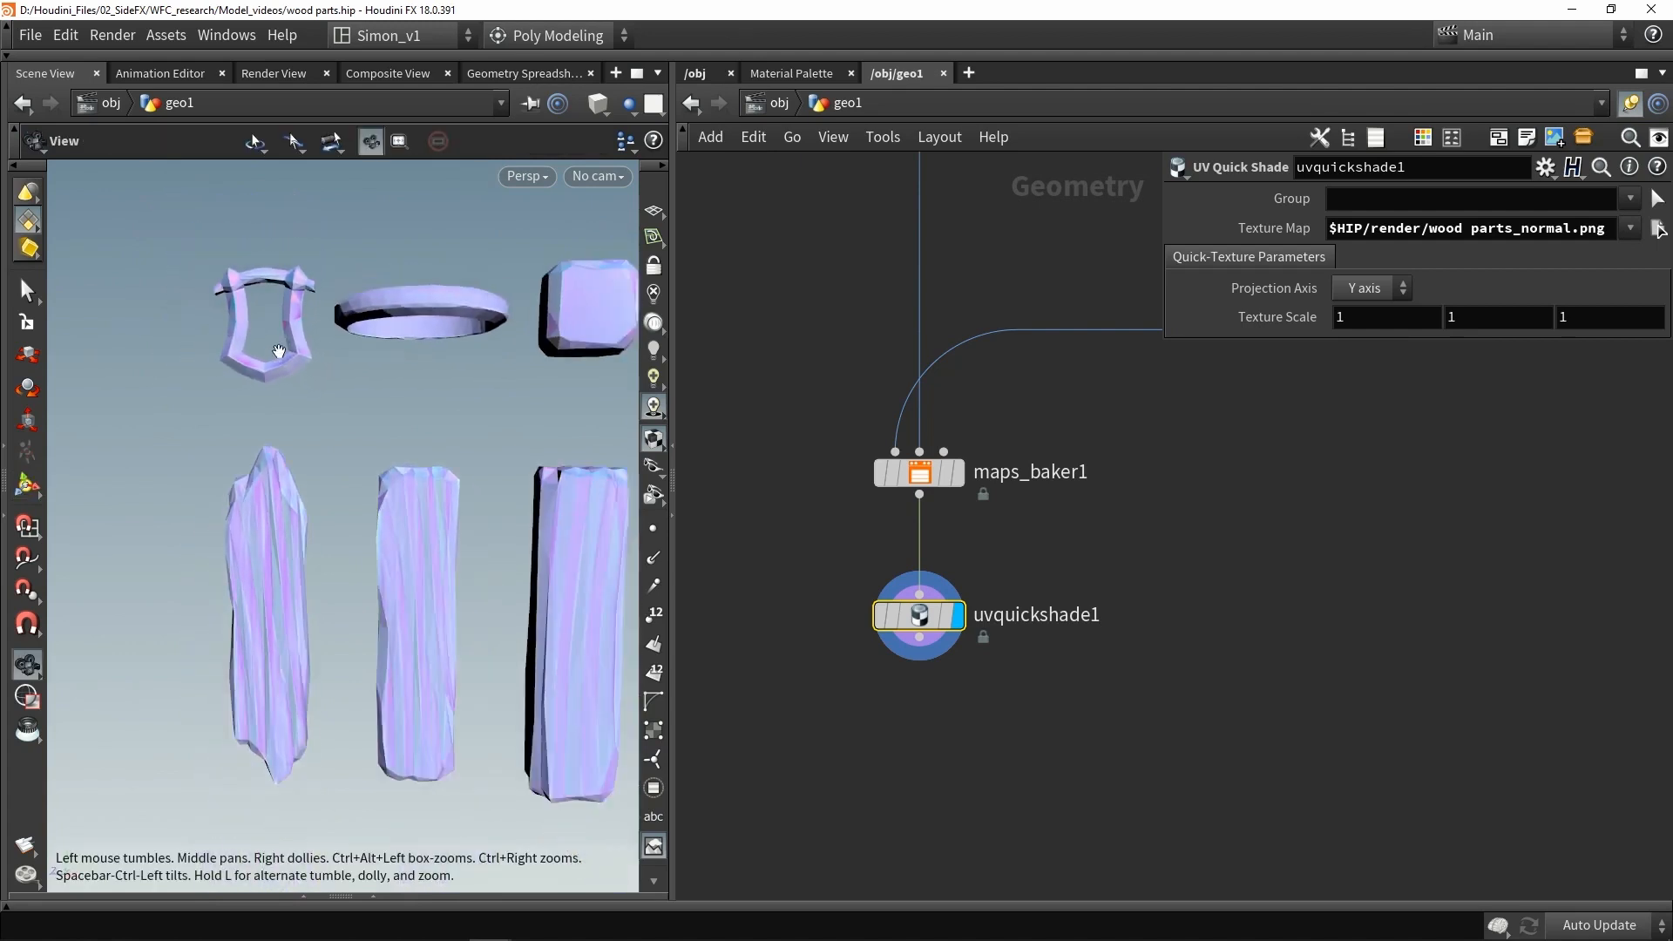
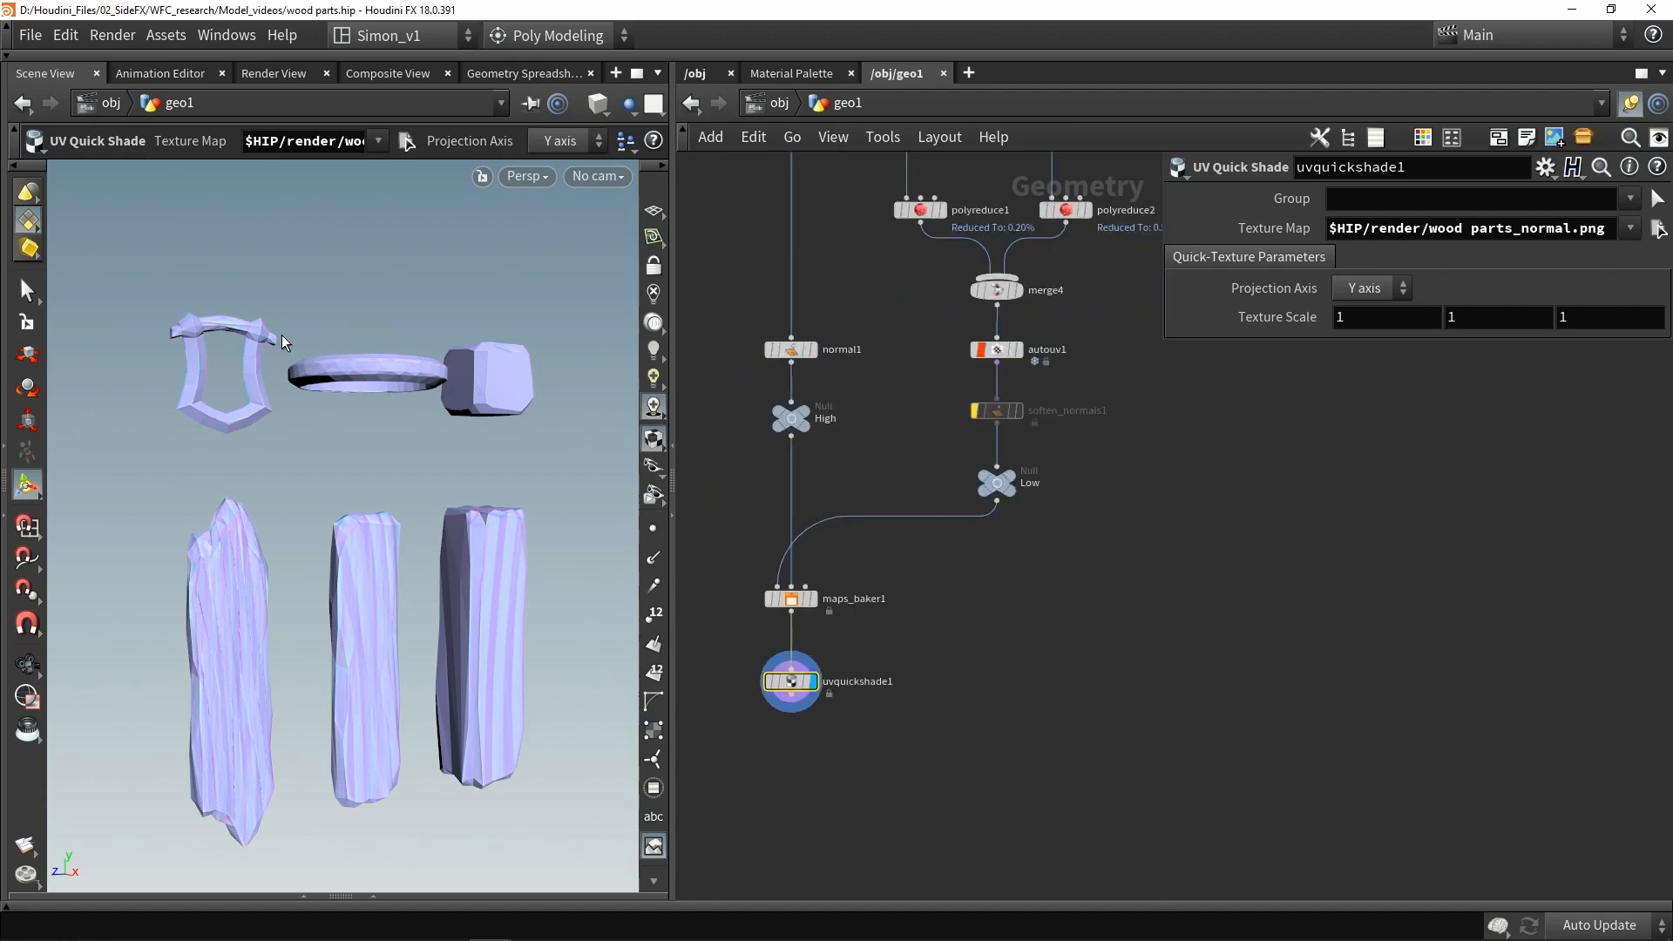
- Re-enable the Soften Normals node, rebake the normal map, and display the quick-shade result
{"action": "scroll", "coordinate": [1001, 415], "scroll_direction": "up", "scroll_amount": 3}
{"action": "left_click", "coordinate": [963, 413]}
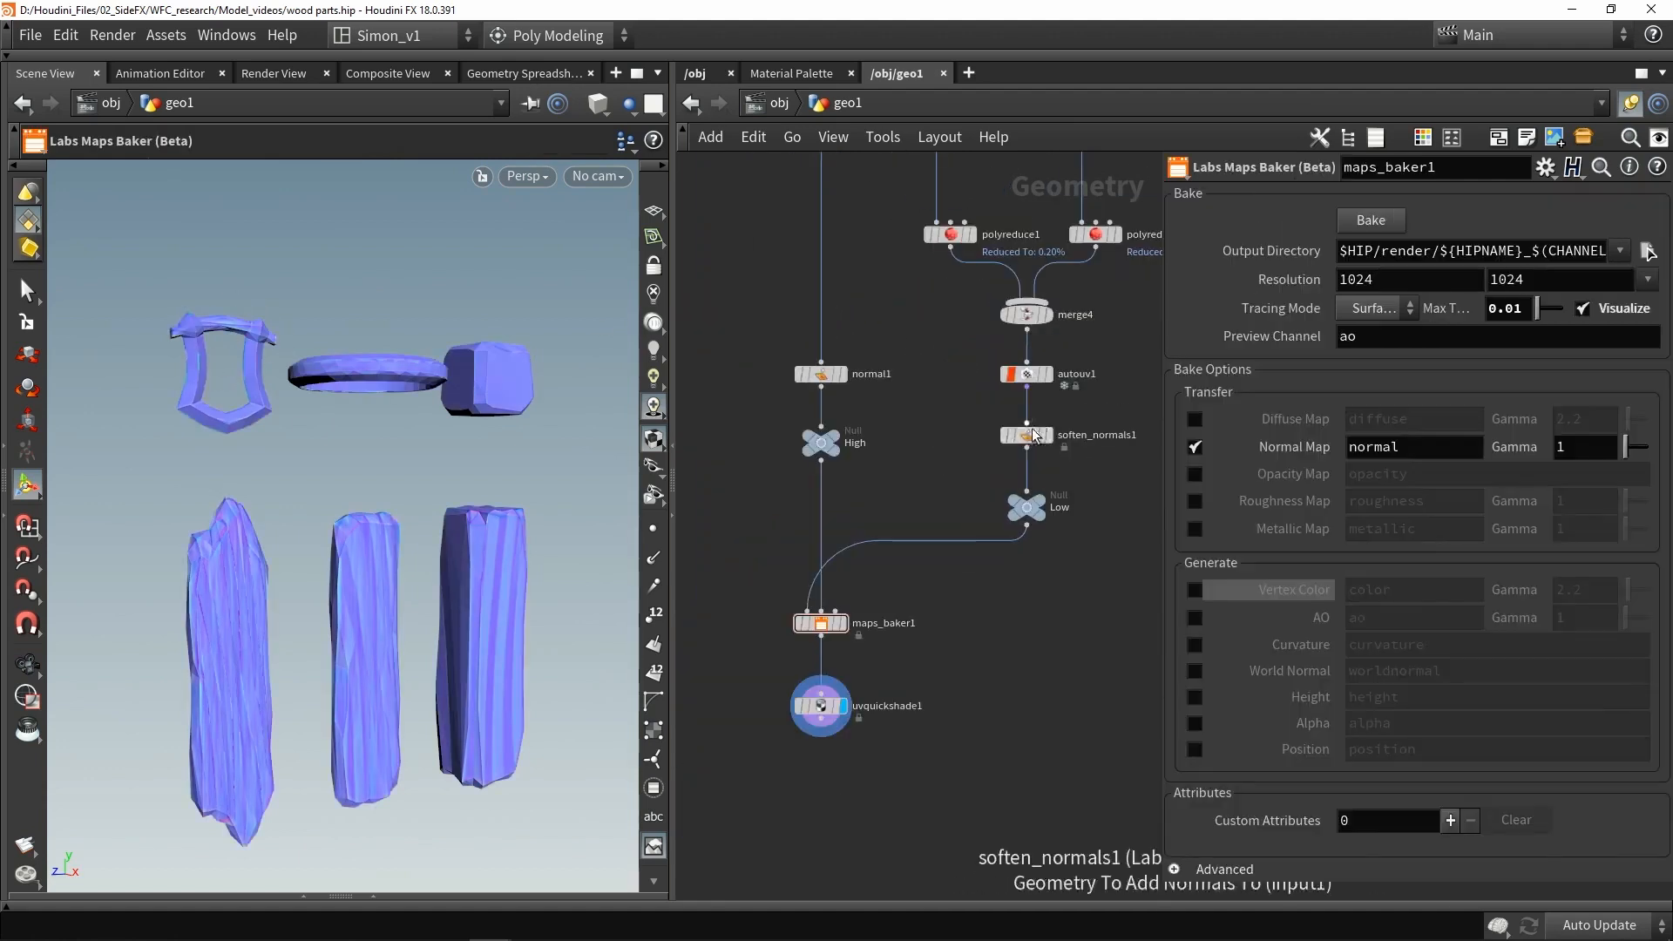
{"action": "scroll", "coordinate": [1007, 444], "scroll_direction": "up", "scroll_amount": 2}
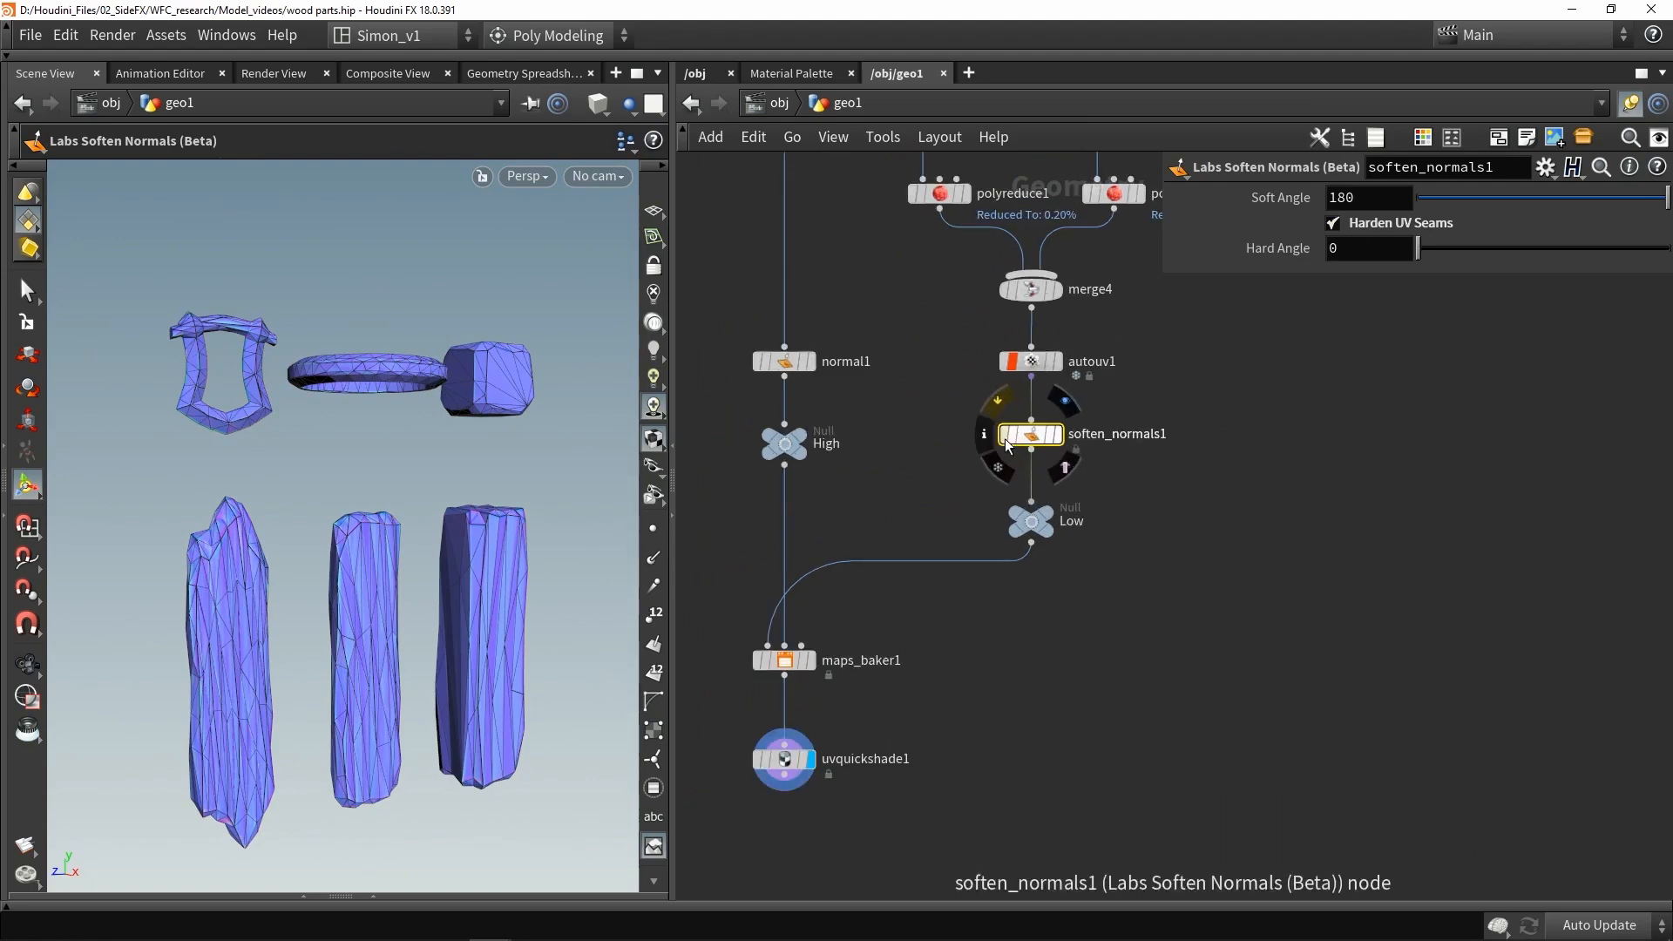
{"action": "key", "text": "shift+w"}
{"action": "scroll", "coordinate": [907, 571], "scroll_direction": "up", "scroll_amount": 2}
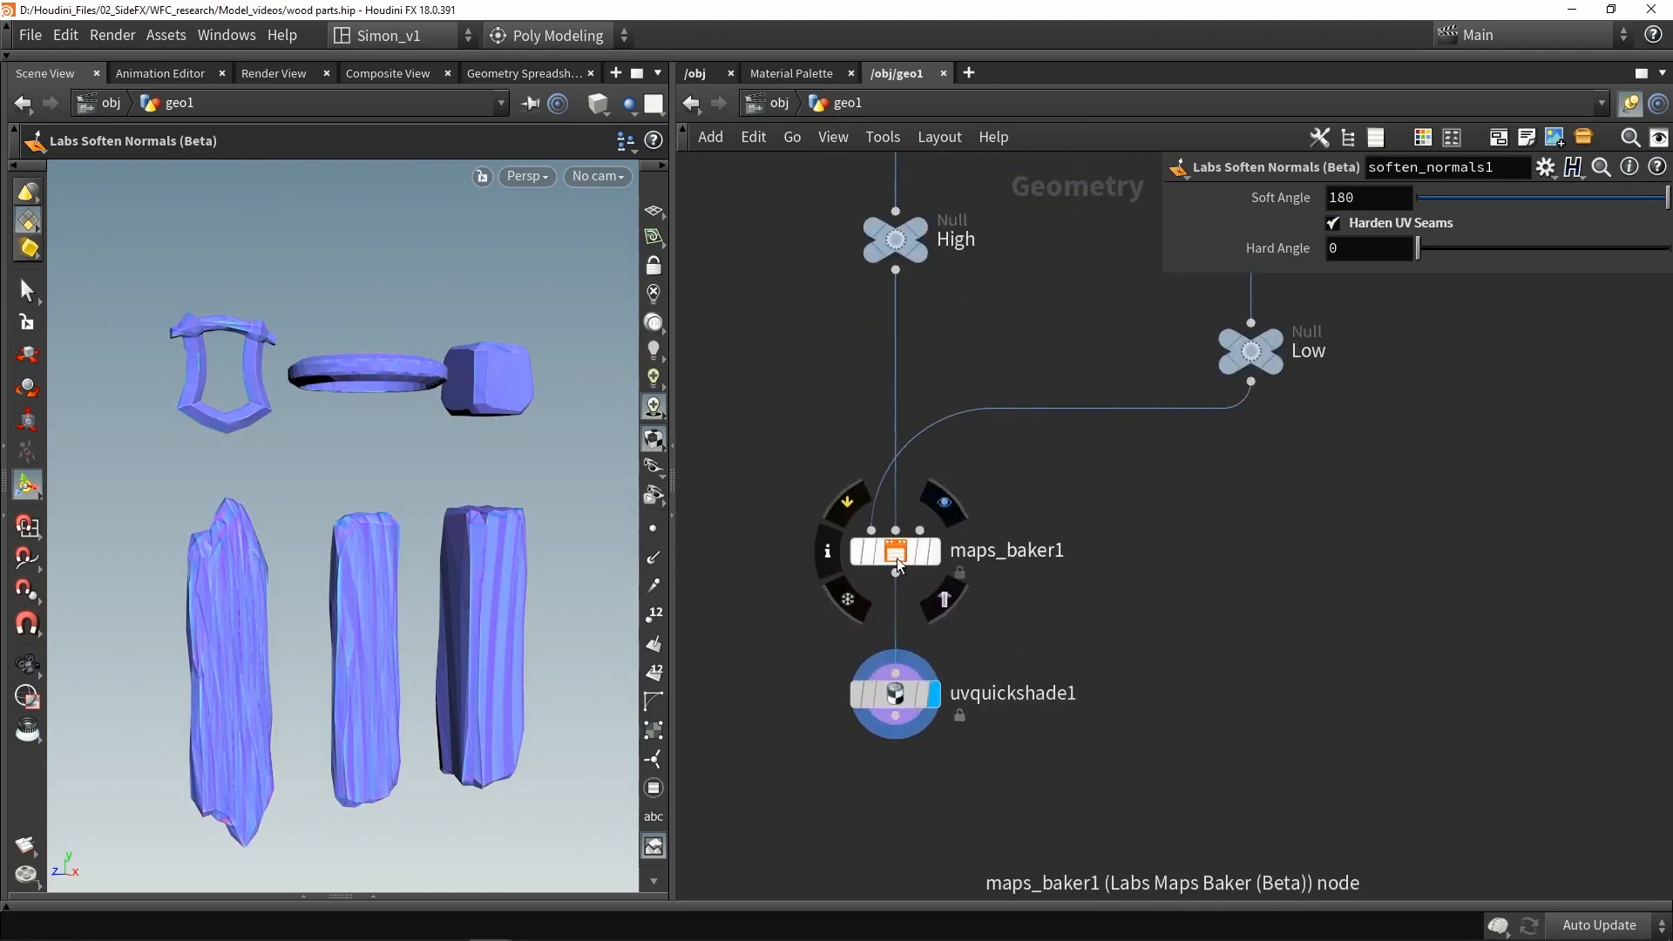
{"action": "left_click", "coordinate": [895, 558]}
{"action": "left_click", "coordinate": [1385, 224]}
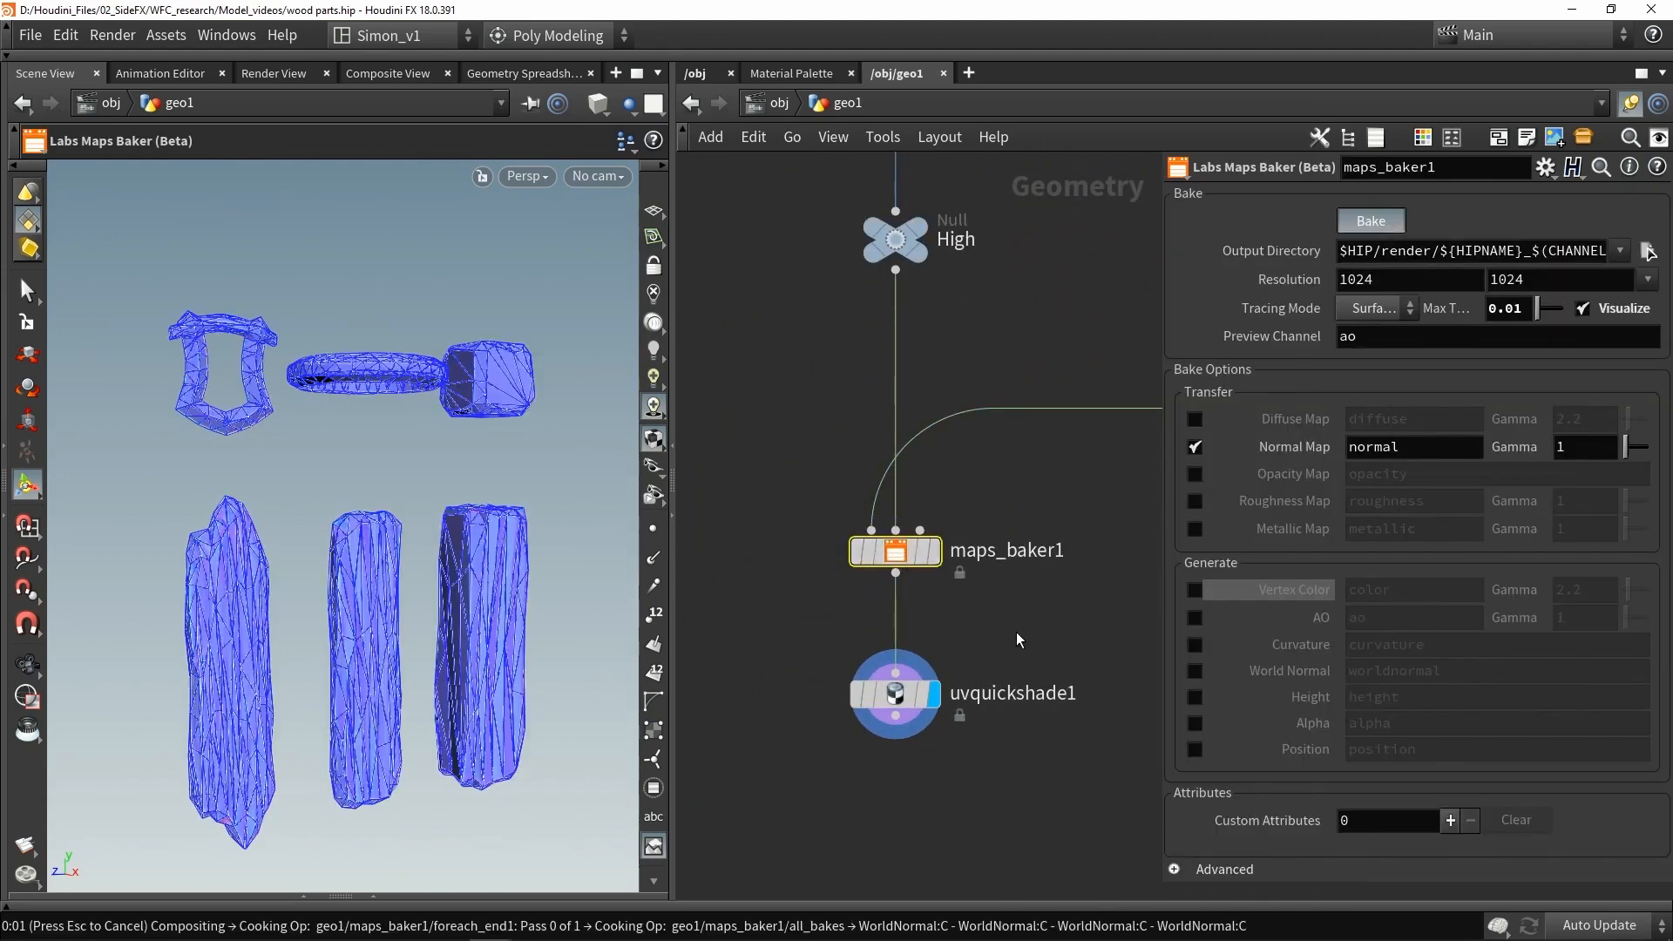
{"action": "left_click", "coordinate": [895, 694]}
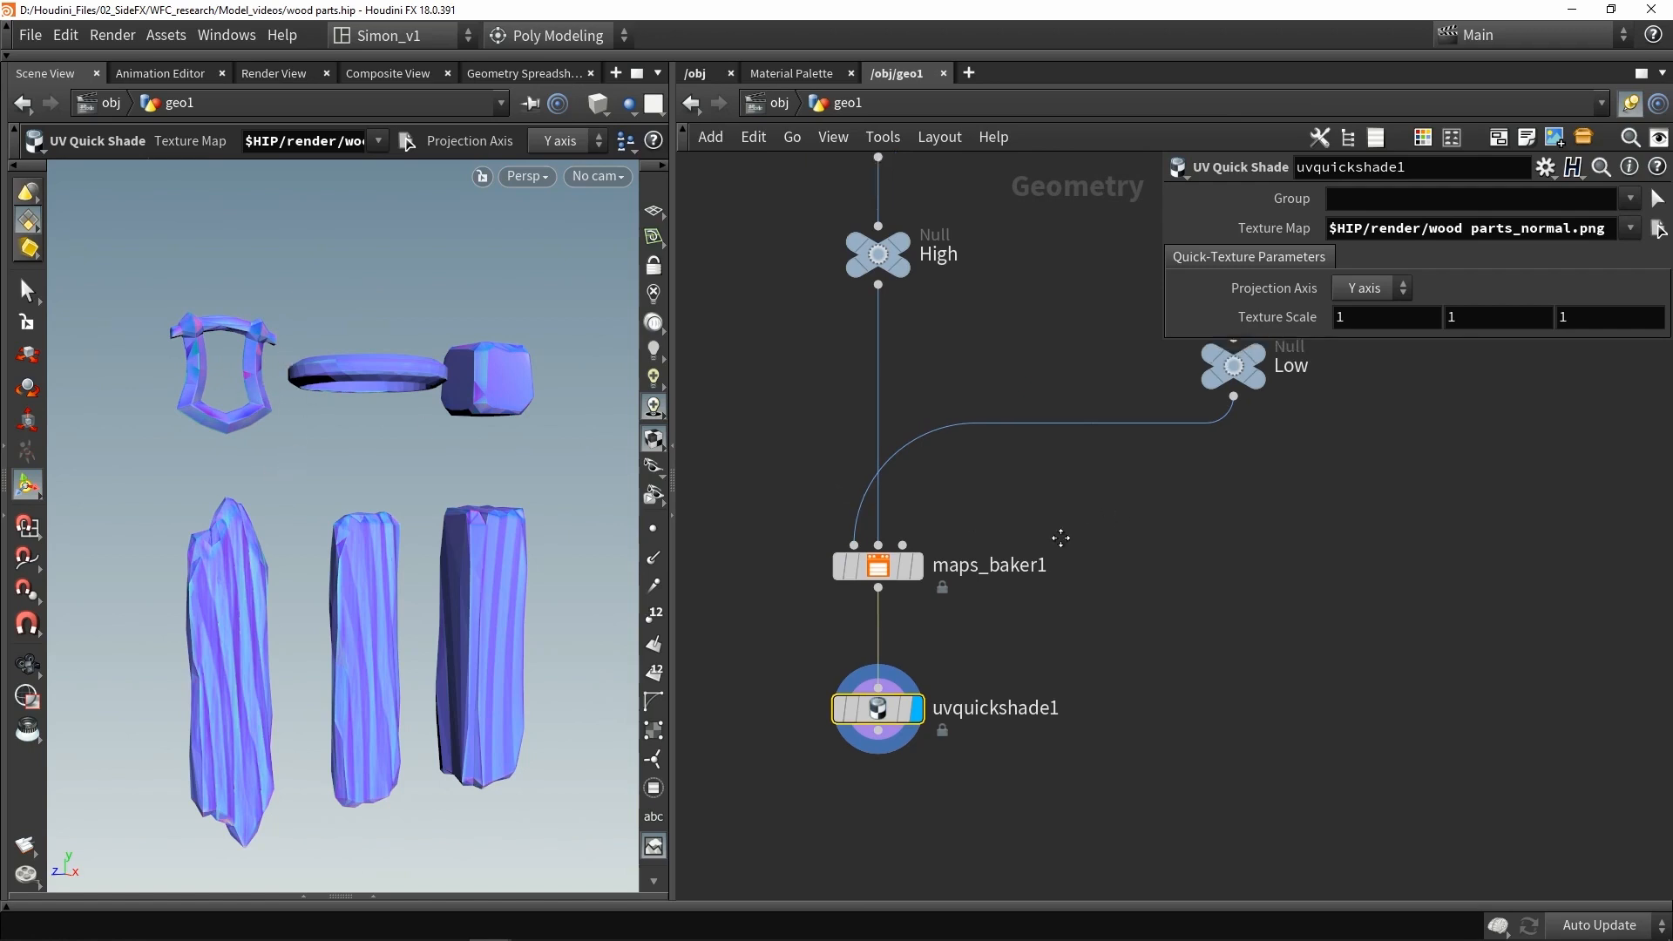
- Bypass the Soften Normals node again and rebake the normal map
{"action": "scroll", "coordinate": [1033, 442], "scroll_direction": "down", "scroll_amount": 2}
{"action": "left_click", "coordinate": [1064, 364]}
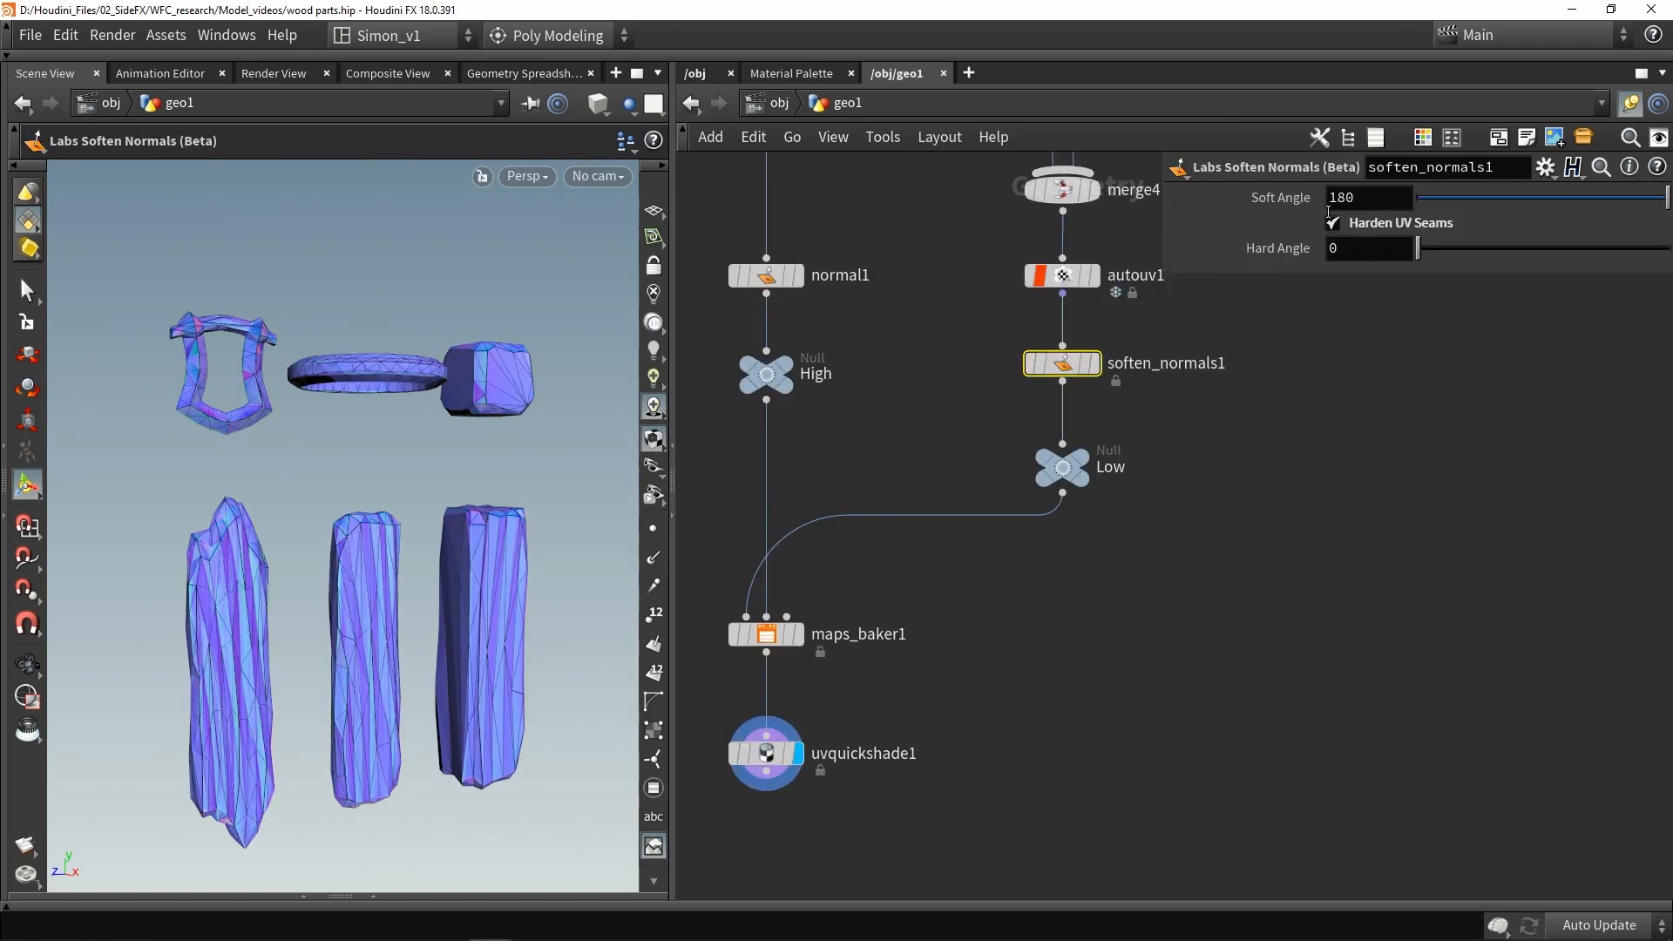
{"action": "left_click", "coordinate": [1032, 364]}
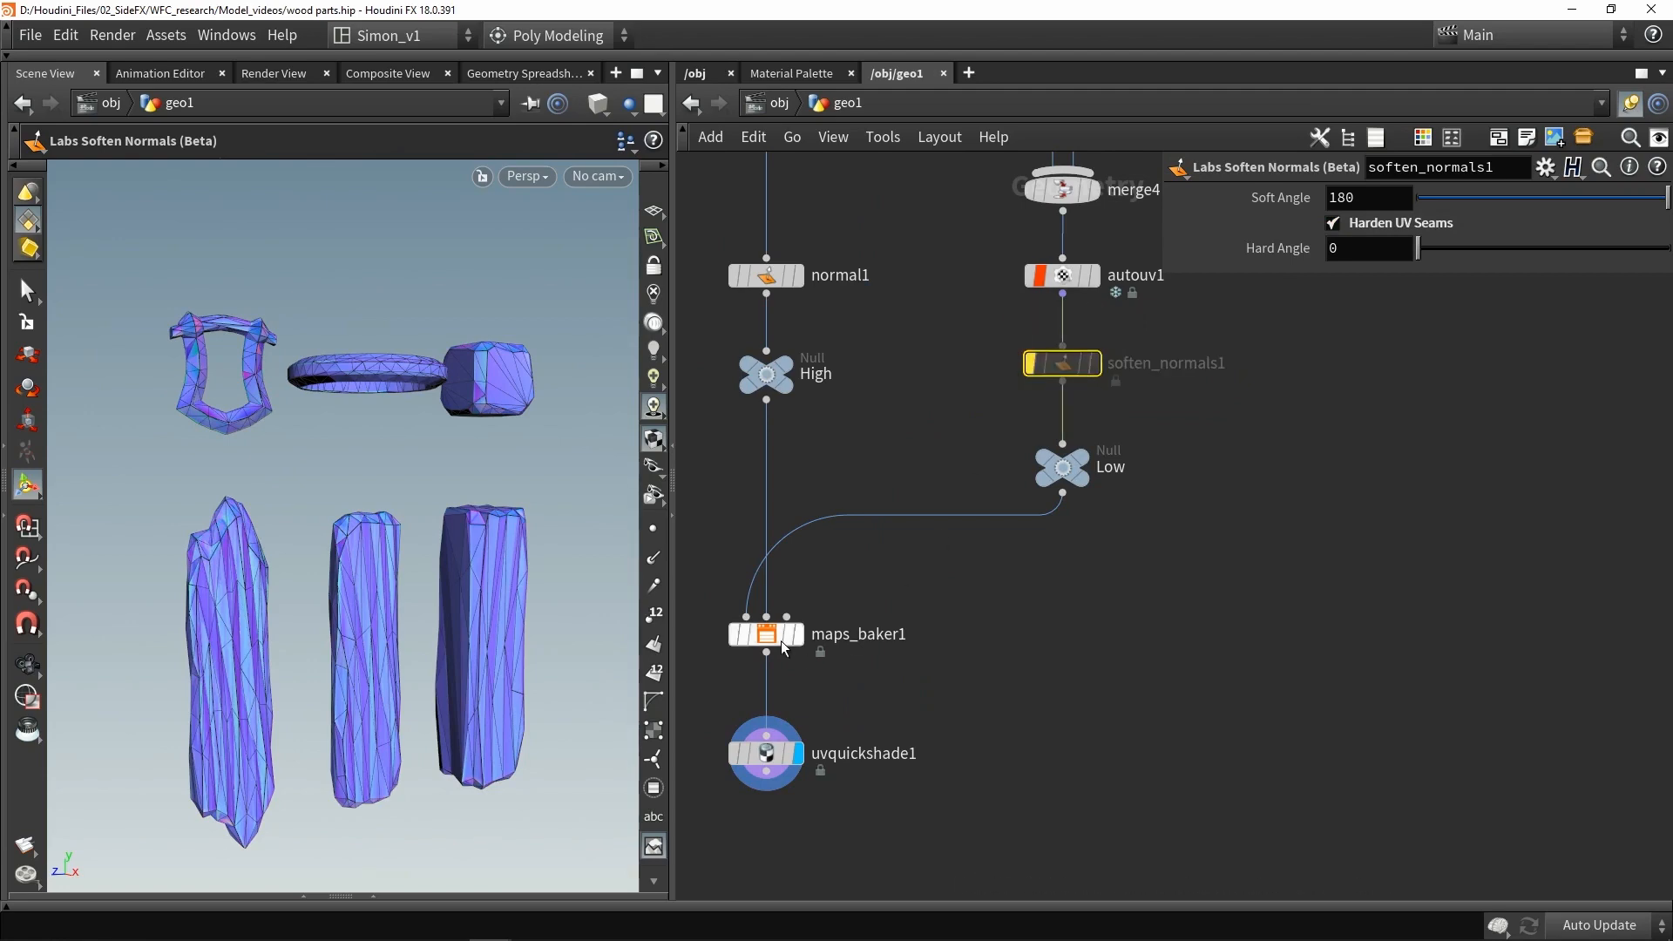
{"action": "left_click", "coordinate": [778, 772]}
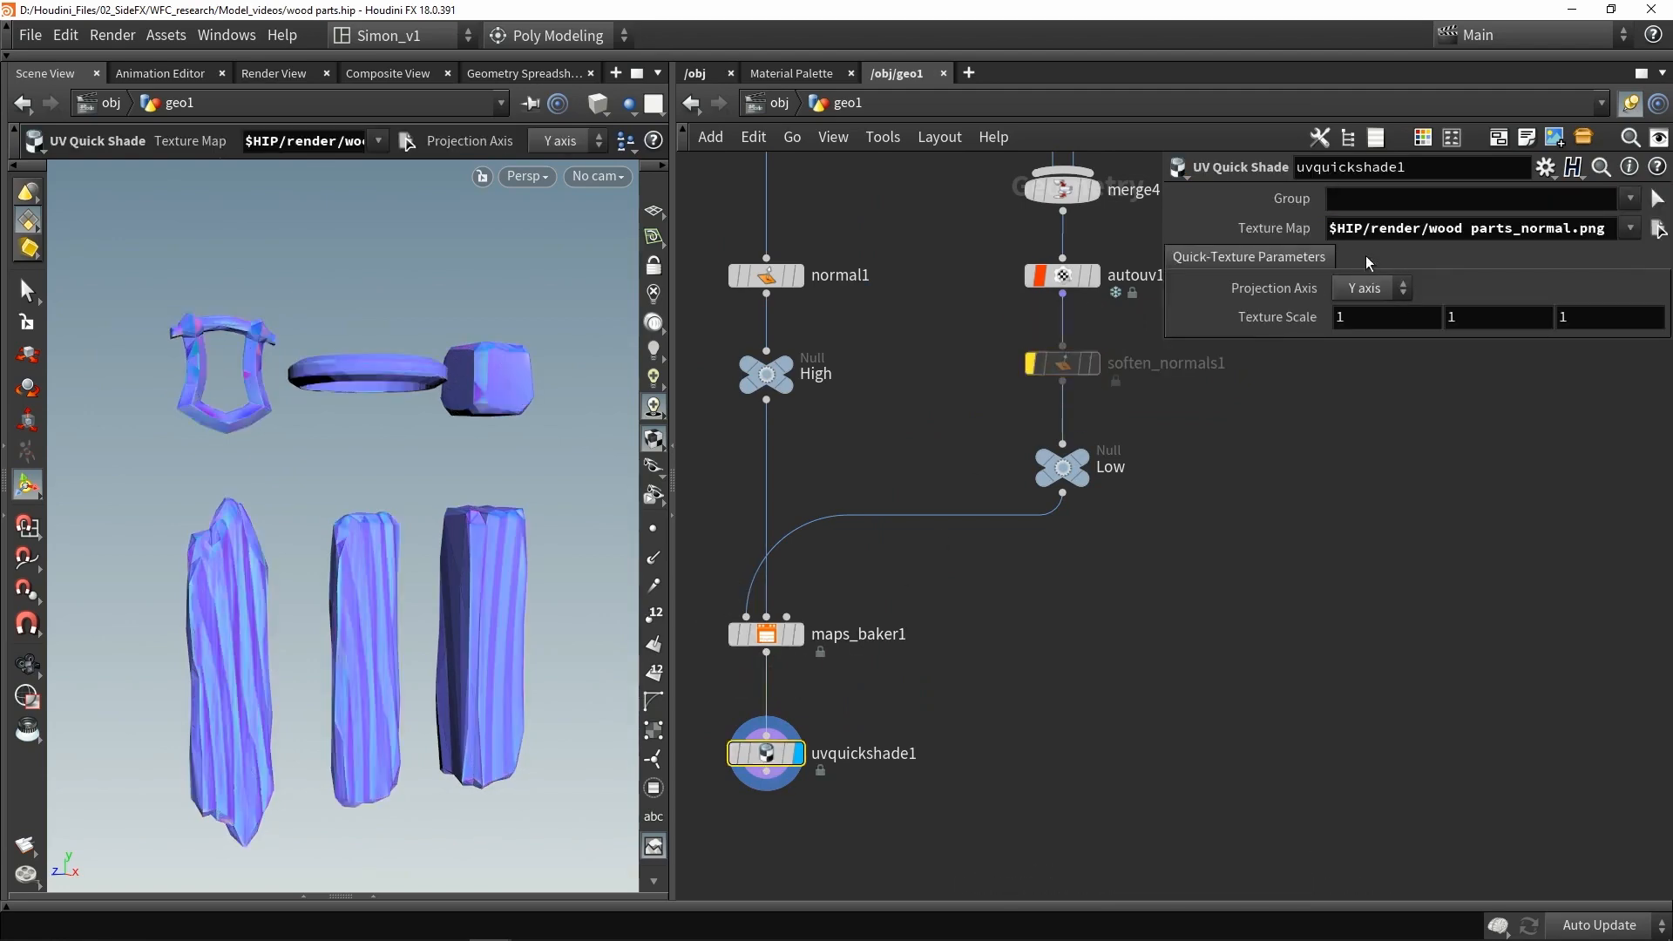
{"action": "left_click", "coordinate": [770, 621]}
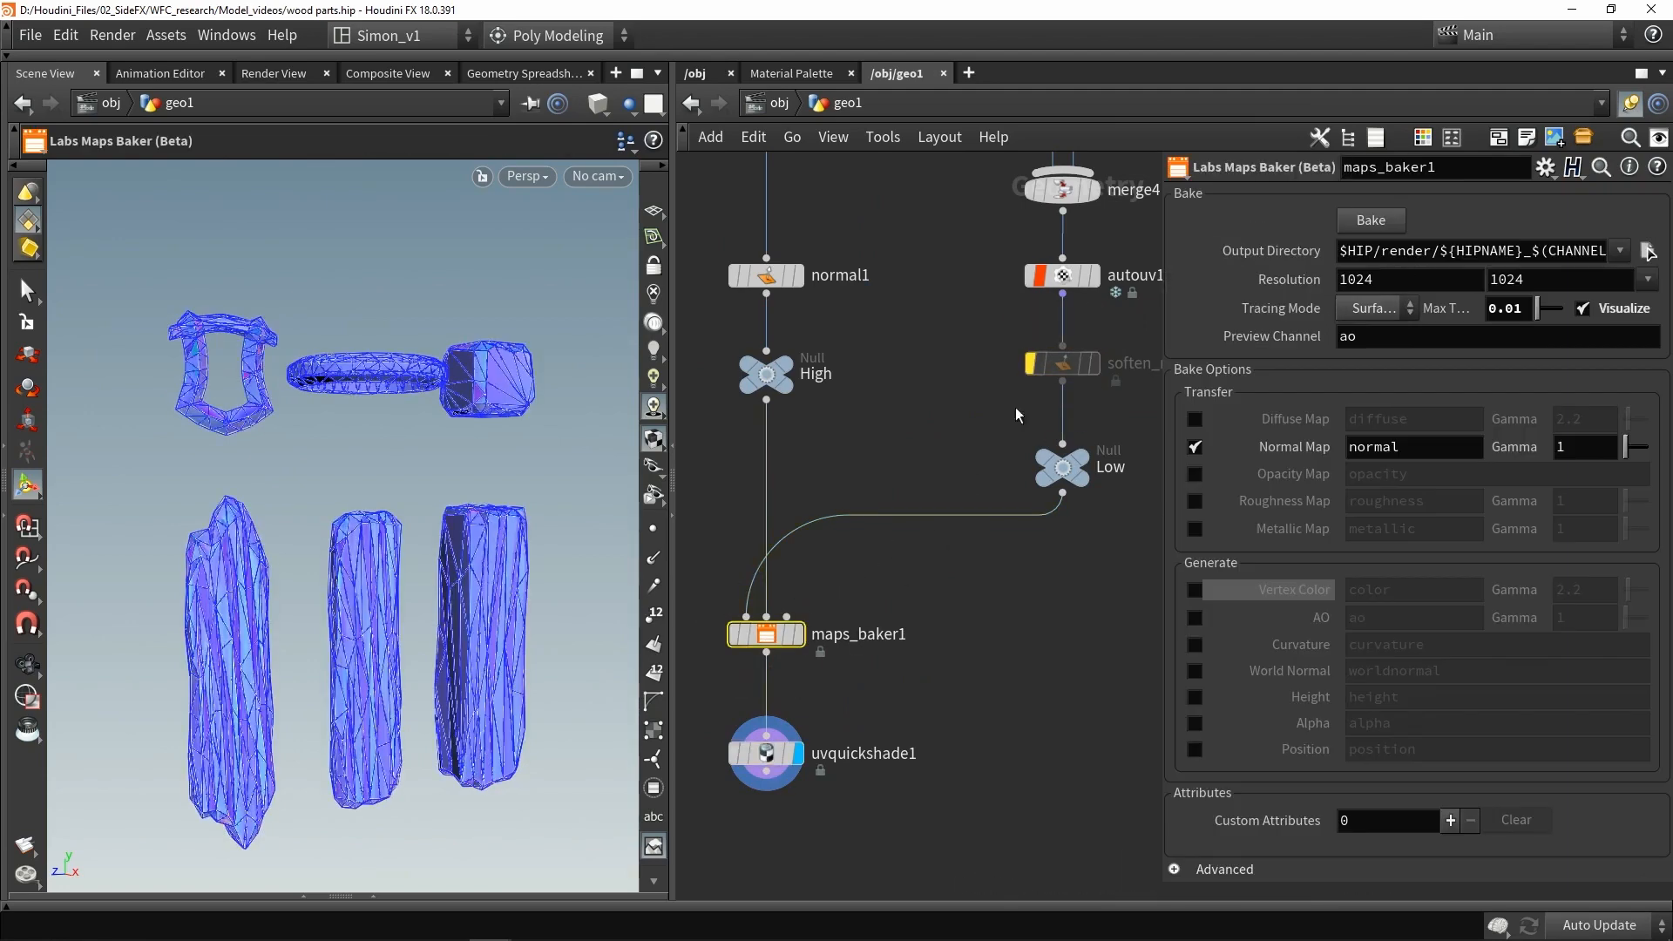
{"action": "left_click", "coordinate": [1394, 227]}
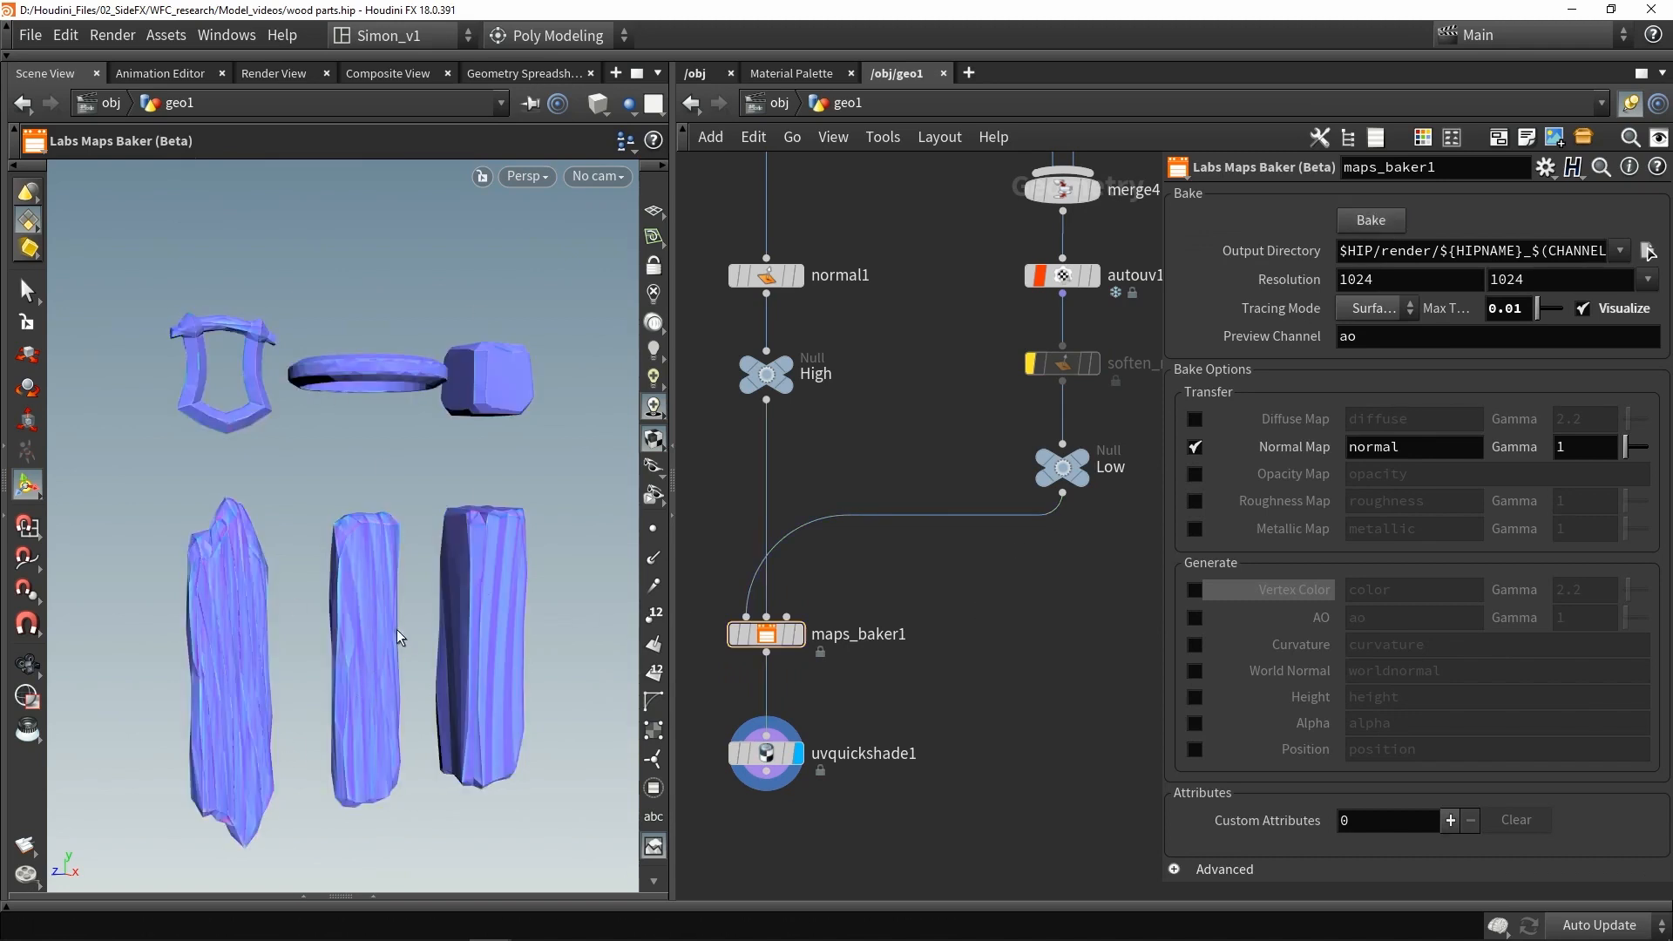
- Add a ROP FBX Output node connected to the Low null
{"action": "scroll", "coordinate": [778, 542], "scroll_direction": "down", "scroll_amount": 3}
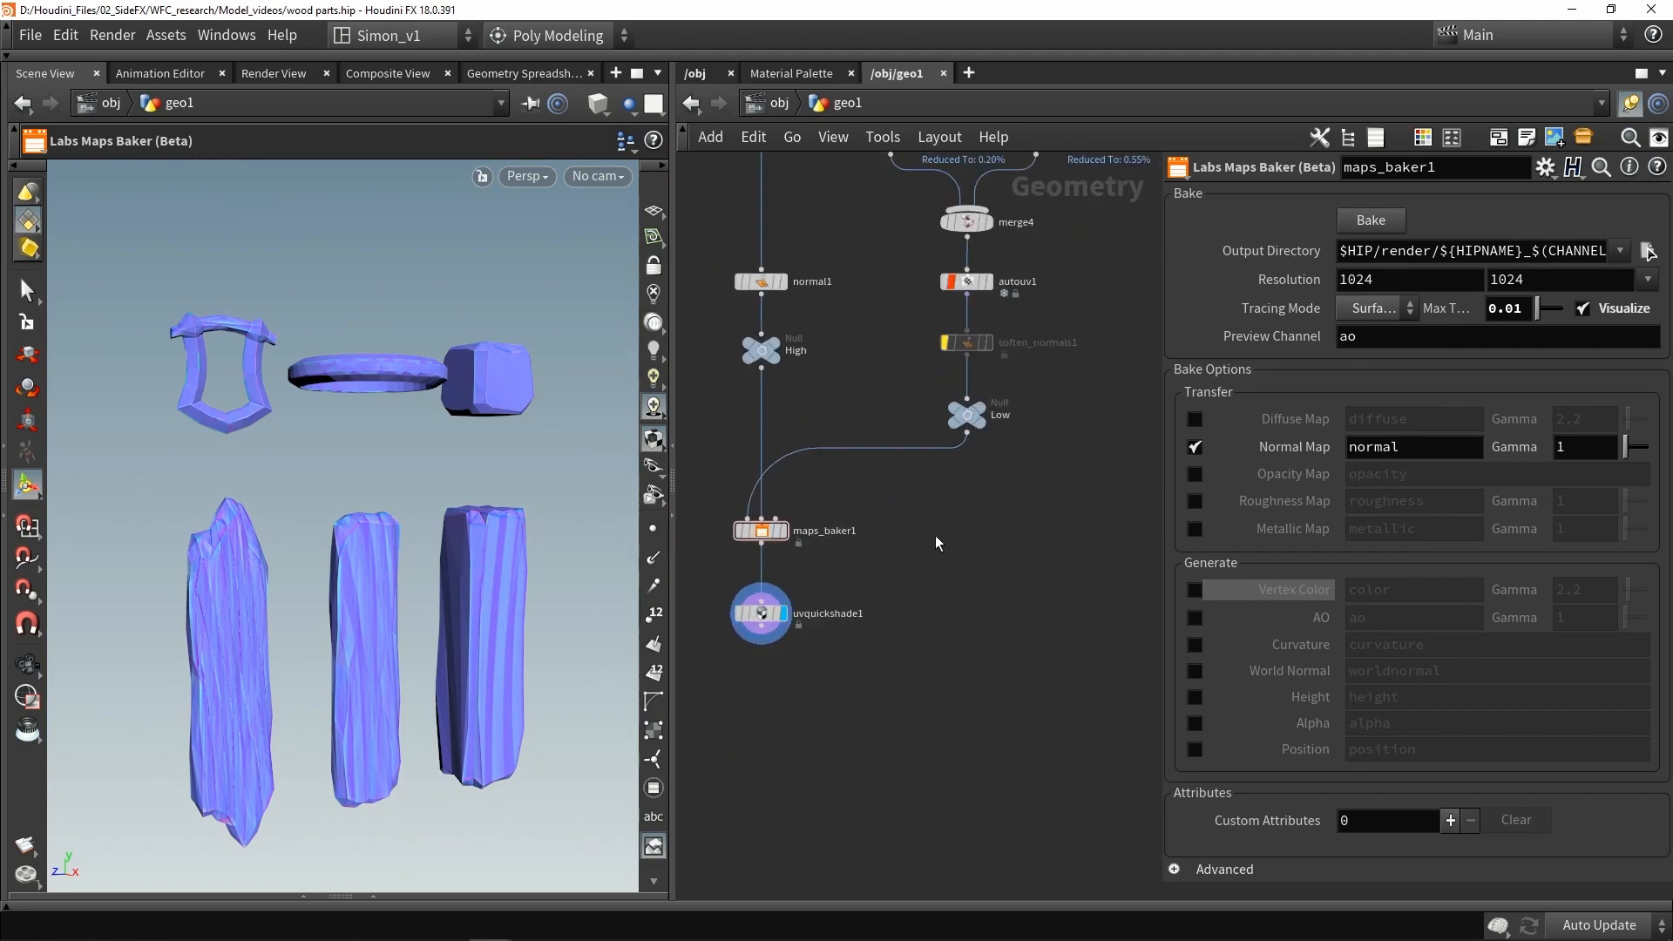
{"action": "middle_click_drag", "start_coordinate": [934, 536], "coordinate": [953, 559]}
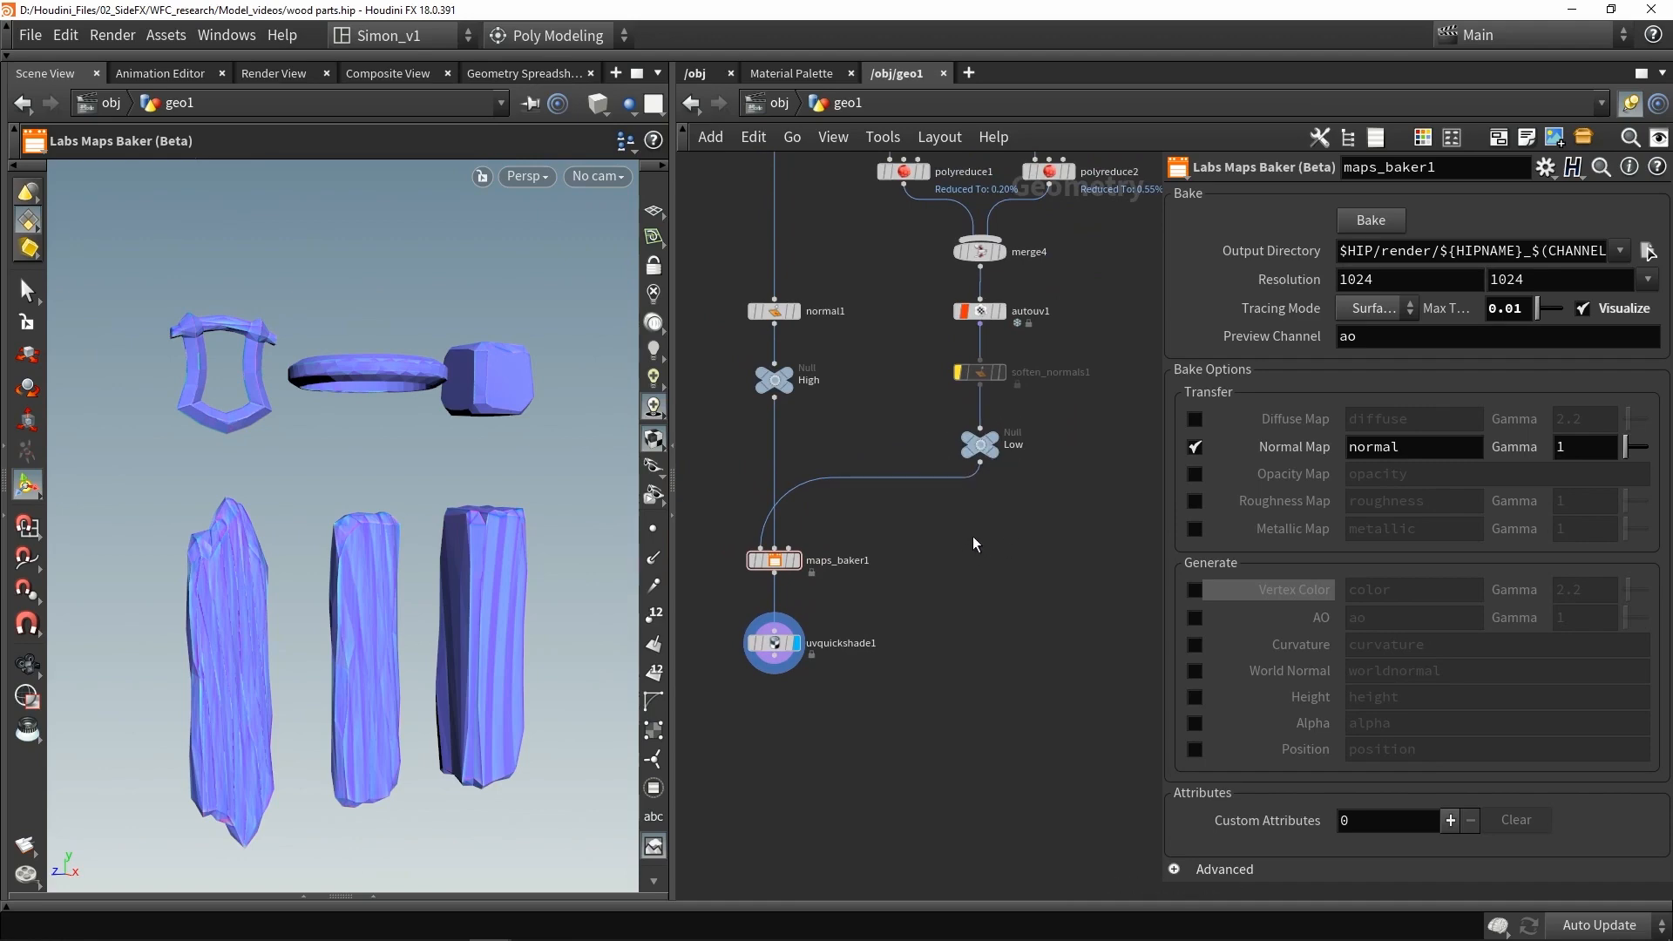
{"action": "scroll", "coordinate": [982, 444], "scroll_direction": "up", "scroll_amount": 2}
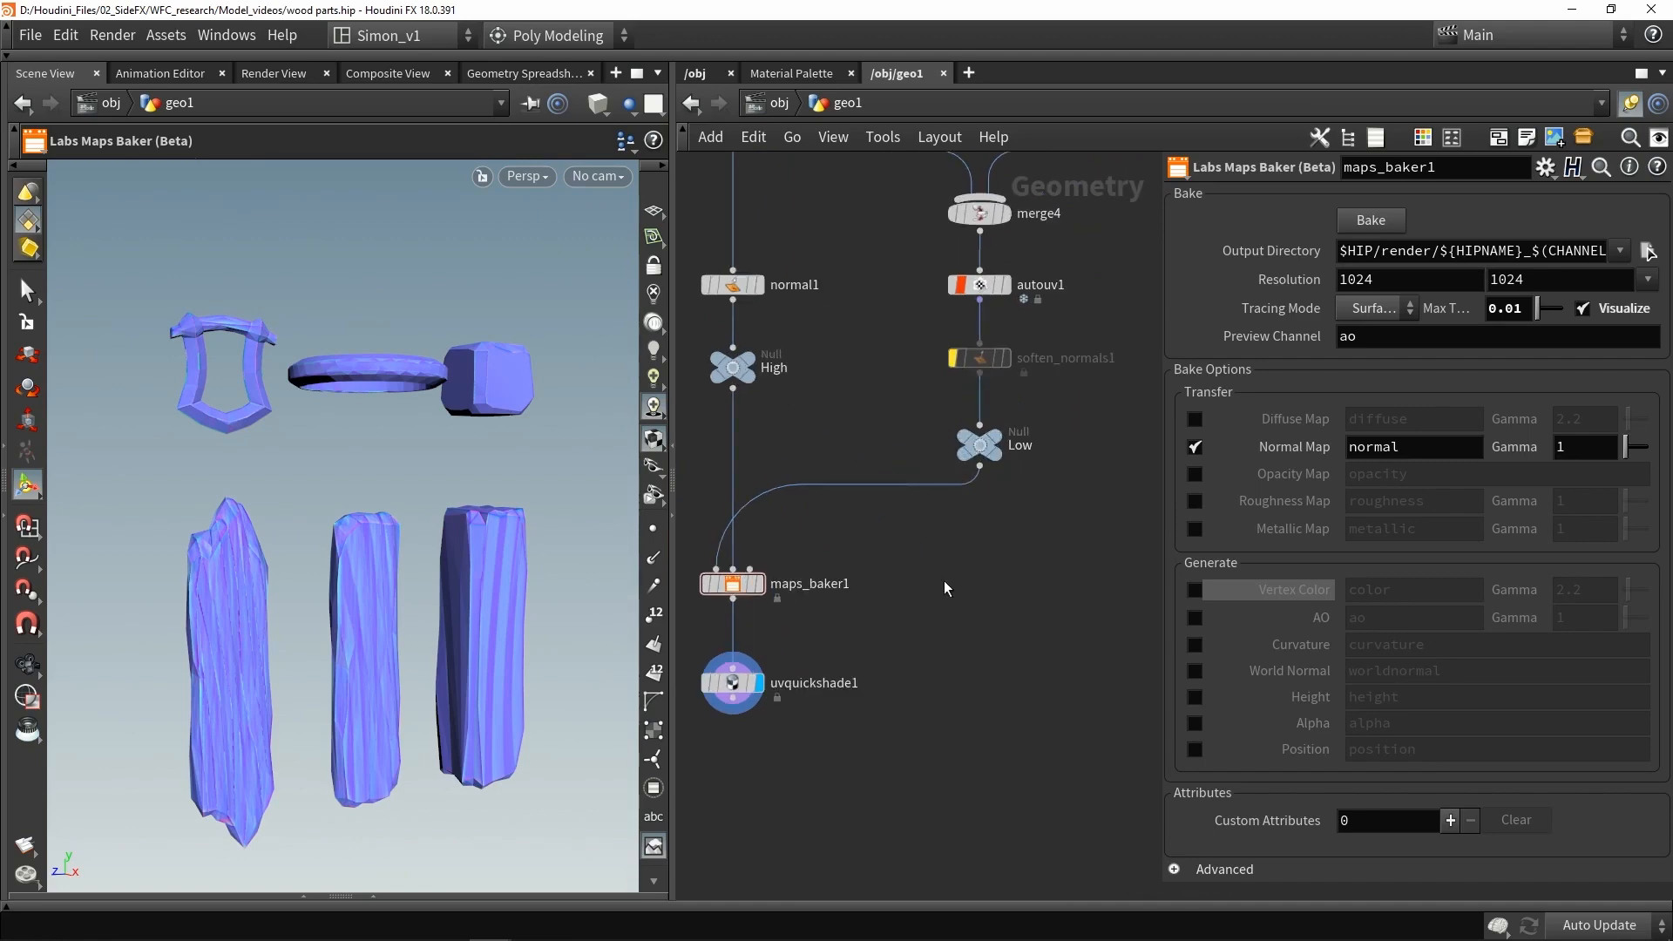
{"action": "key", "text": "Tab"}
{"action": "type", "text": "fbx"}
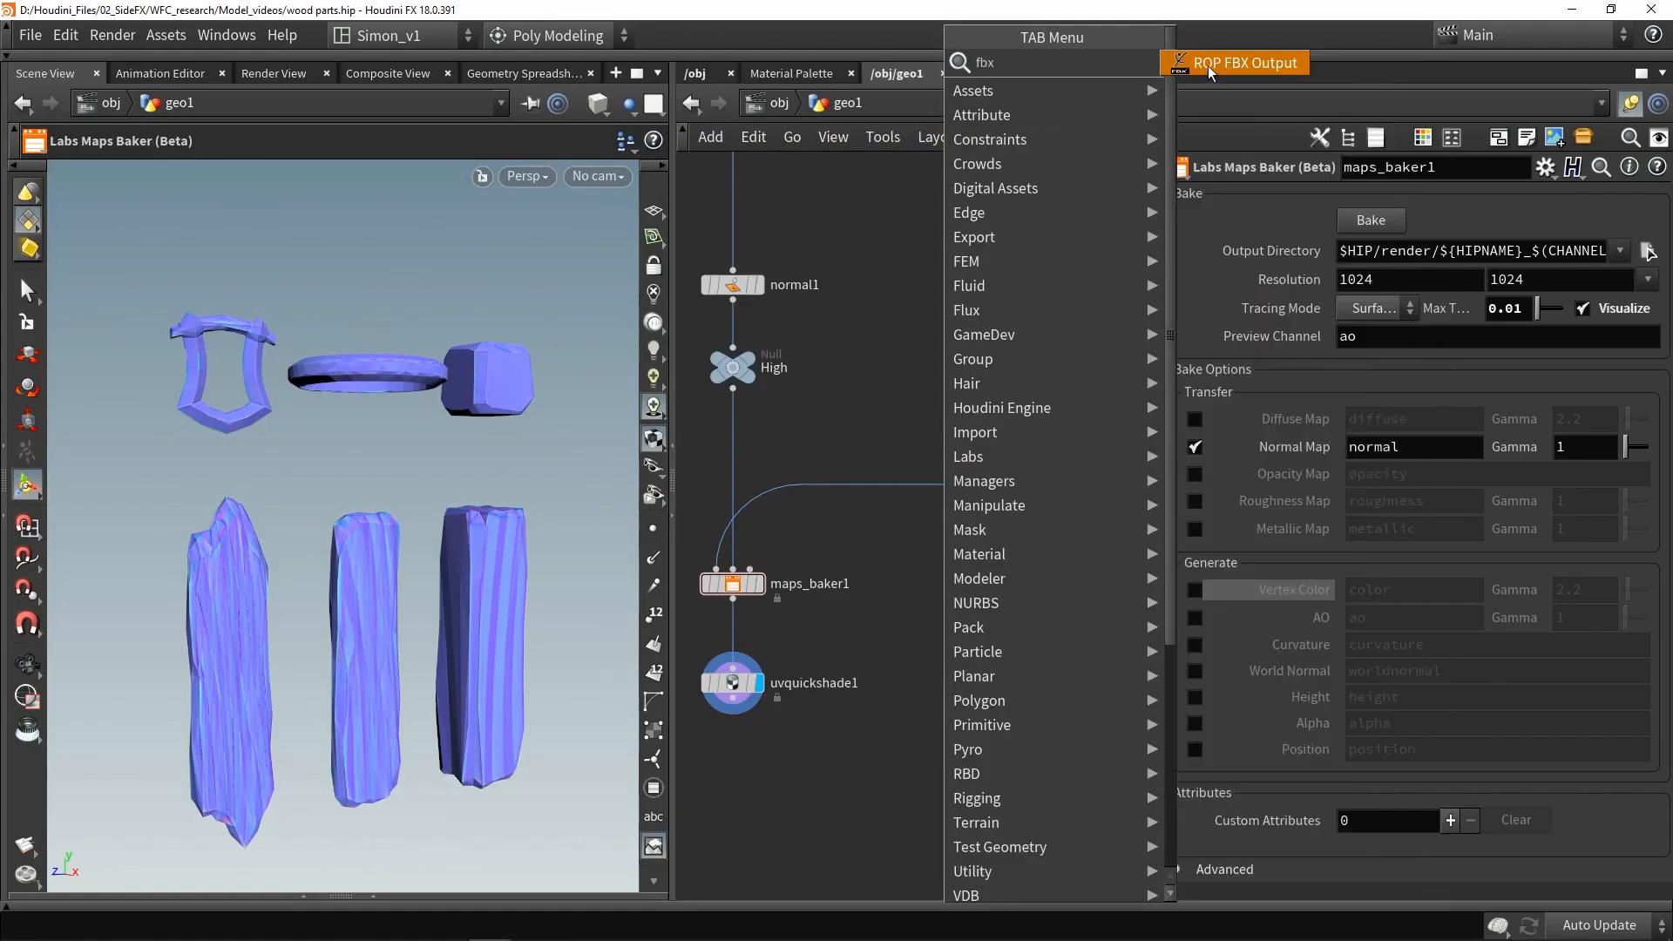
{"action": "left_click", "coordinate": [1237, 63]}
{"action": "left_click", "coordinate": [980, 561]}
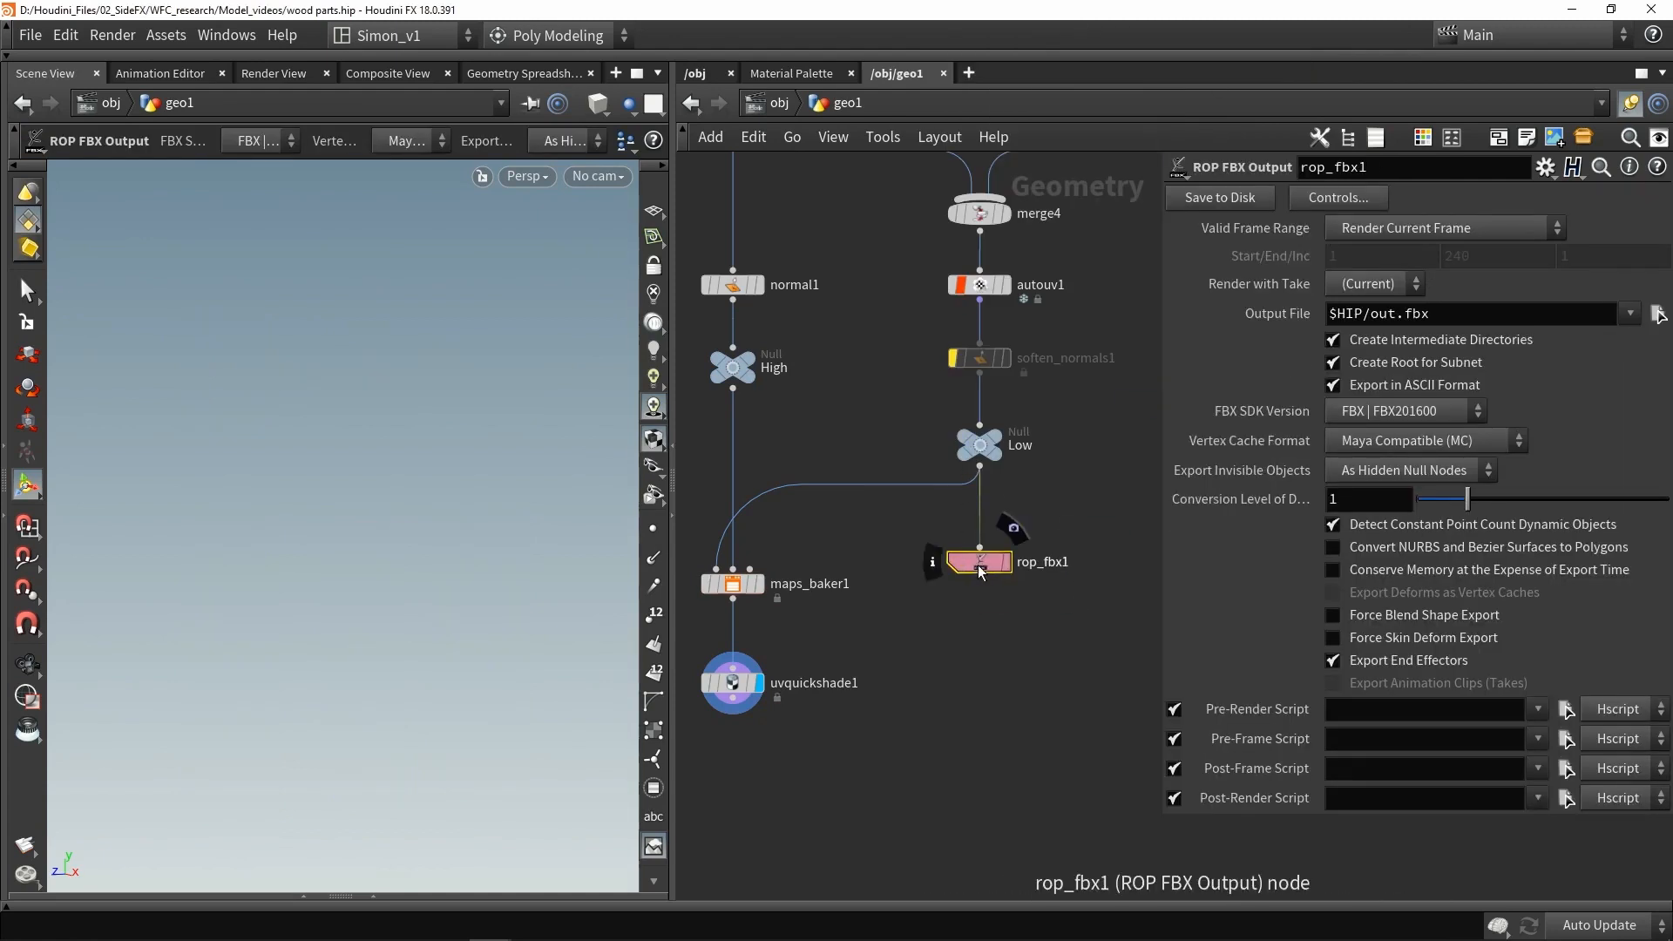
- Duplicate the FBX output node and wire the copy to the High null
{"action": "left_click_drag", "start_coordinate": [1447, 314], "coordinate": [1259, 322]}
{"action": "left_click", "coordinate": [1023, 650]}
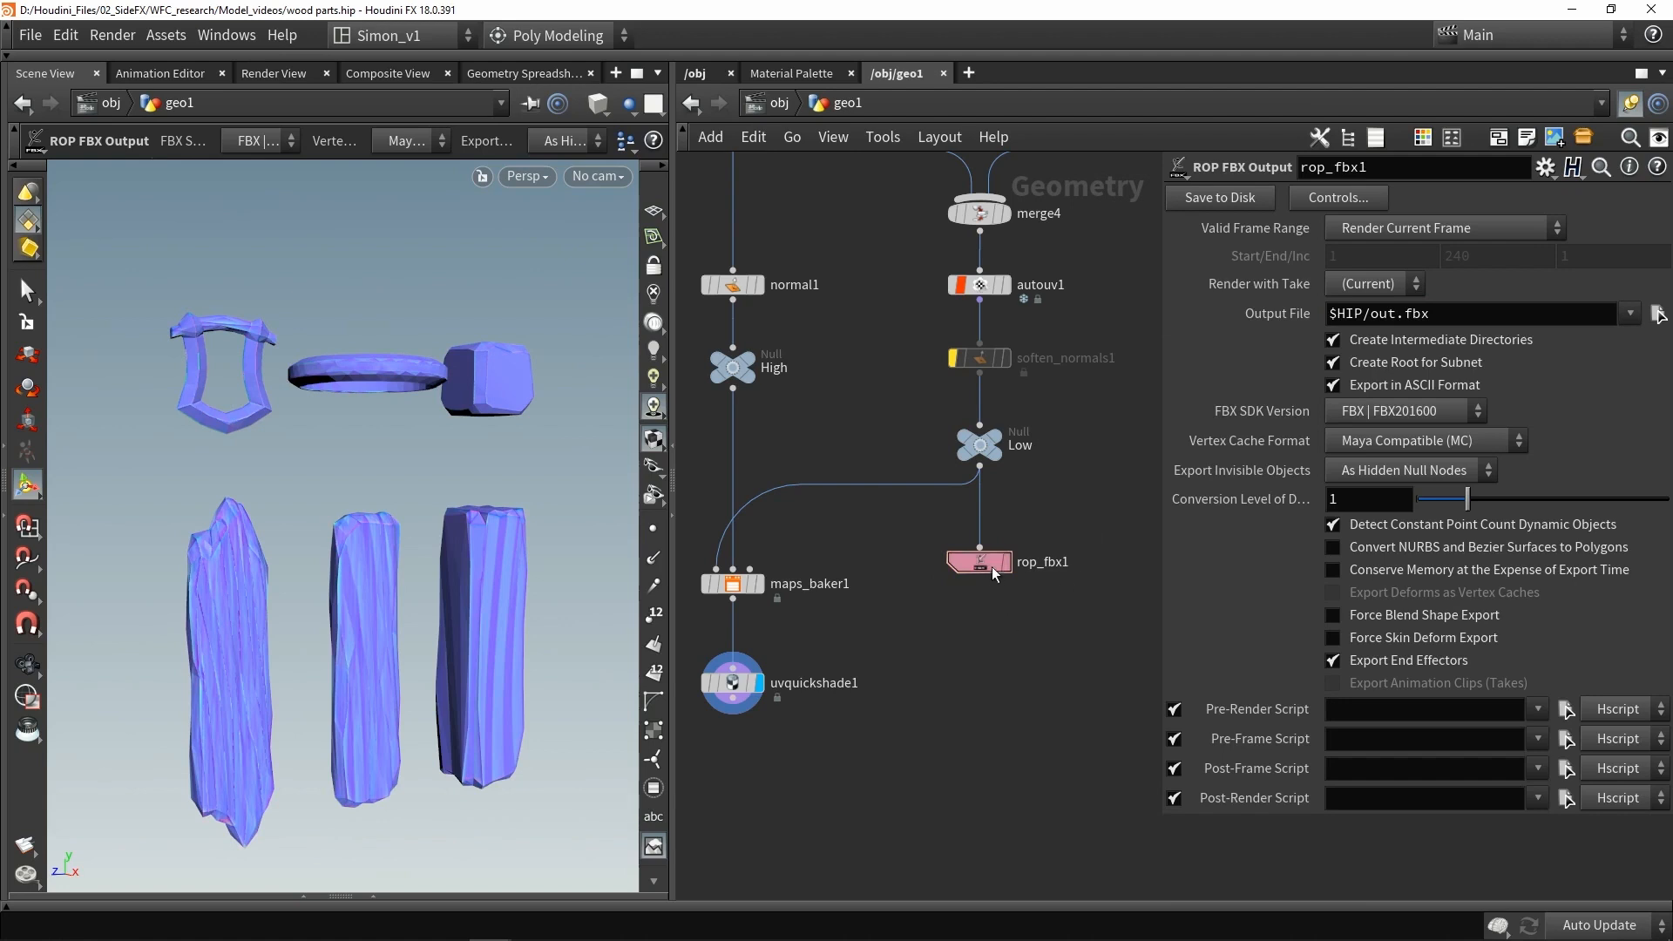
{"action": "left_click_drag", "start_coordinate": [992, 566], "coordinate": [863, 561], "text": "alt"}
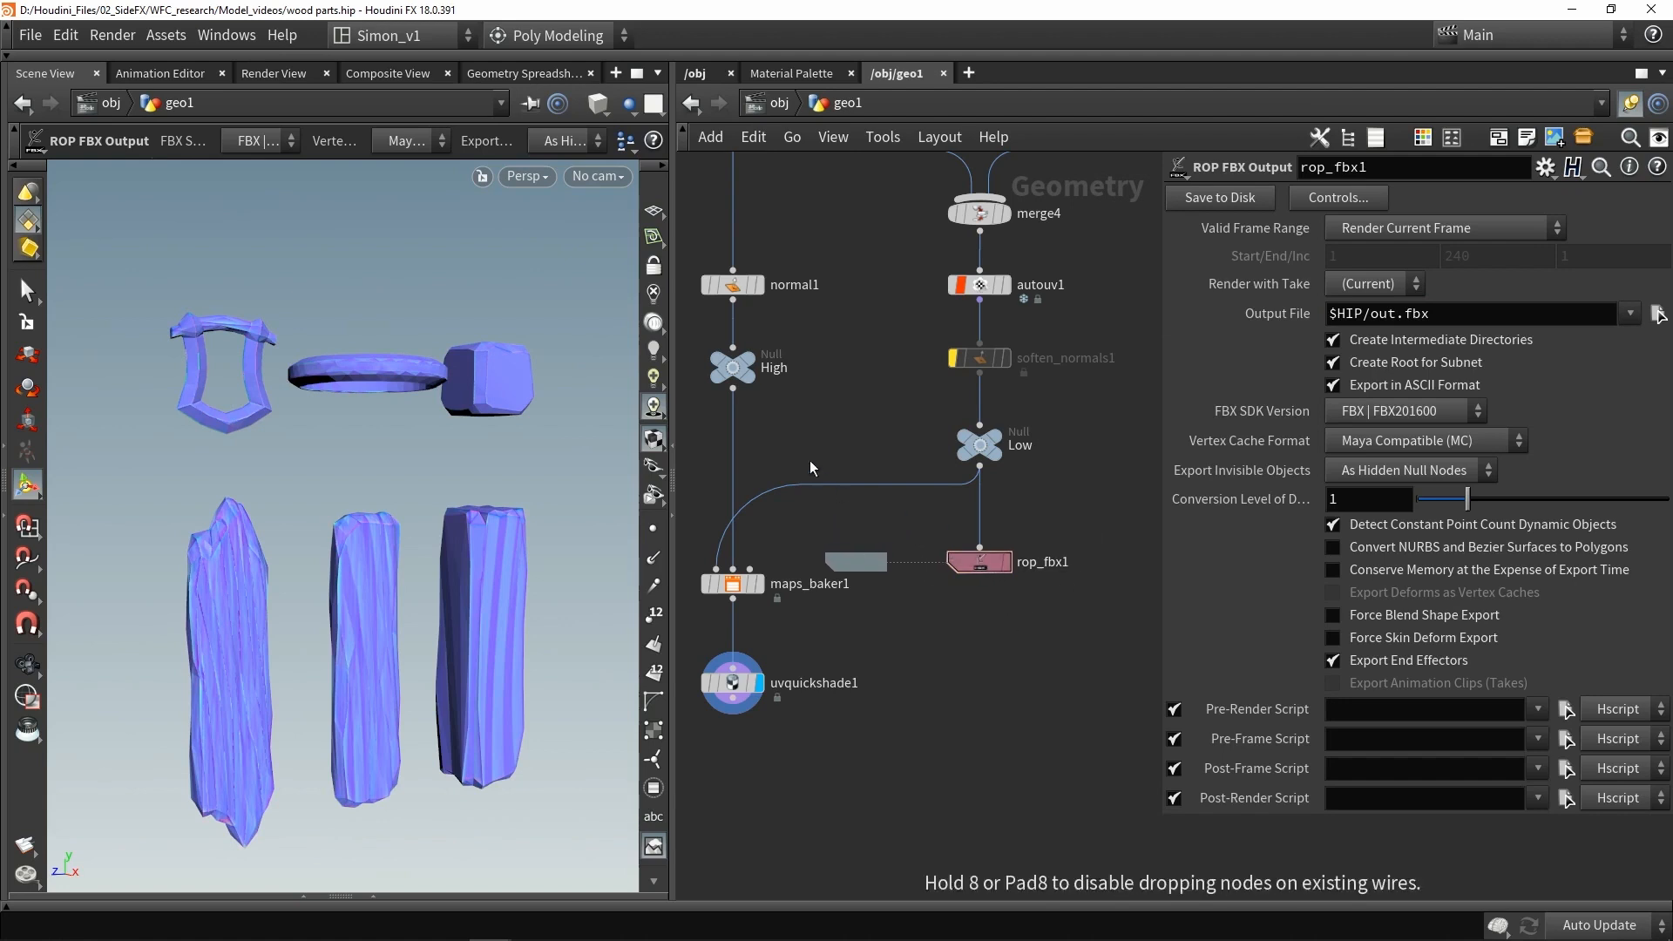
{"action": "left_click_drag", "start_coordinate": [733, 389], "coordinate": [856, 548]}
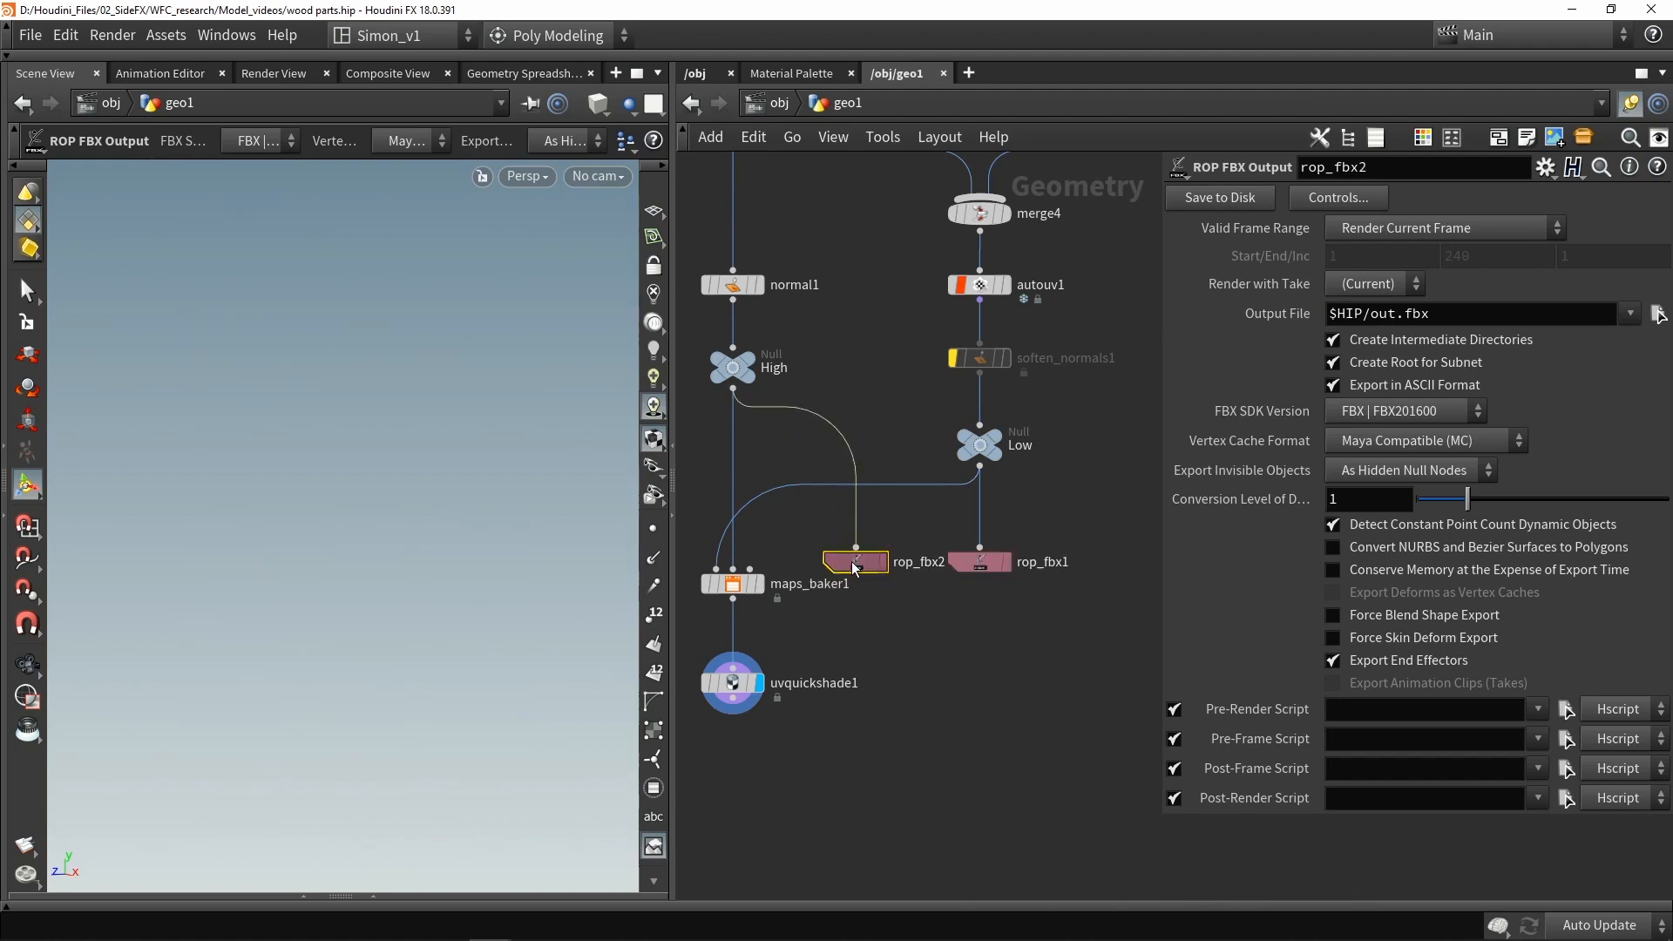
{"action": "left_click", "coordinate": [1332, 313]}
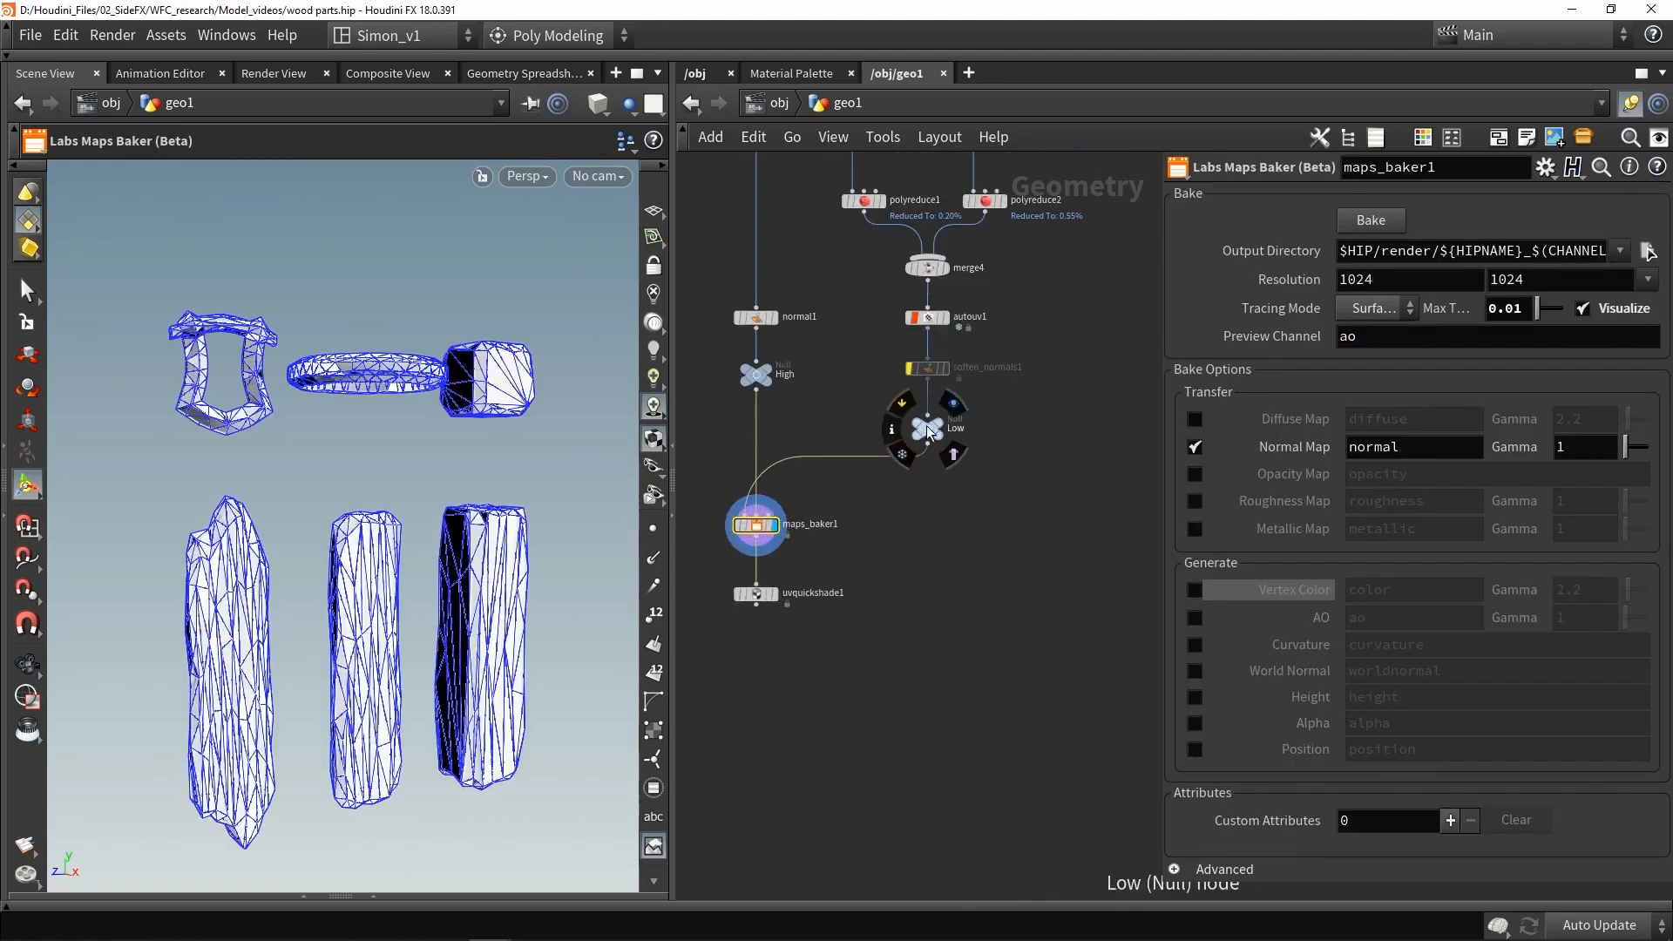
- Add a Blast node connected to the Low null and display it
{"action": "left_click", "coordinate": [940, 426]}
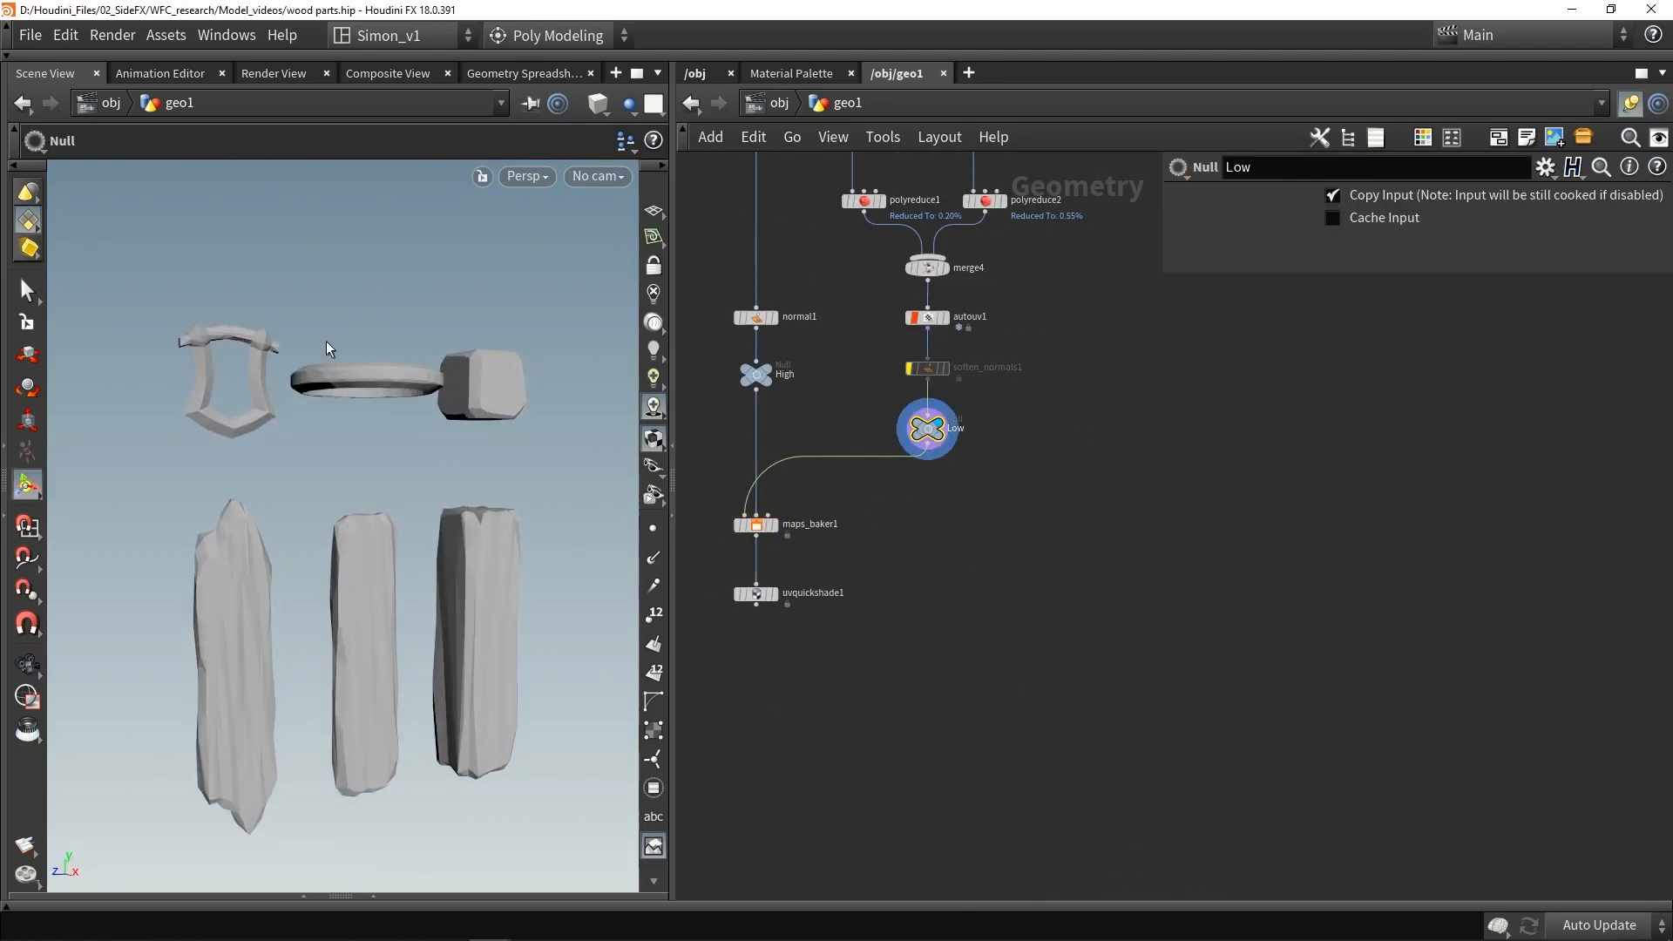
{"action": "key", "text": "Tab"}
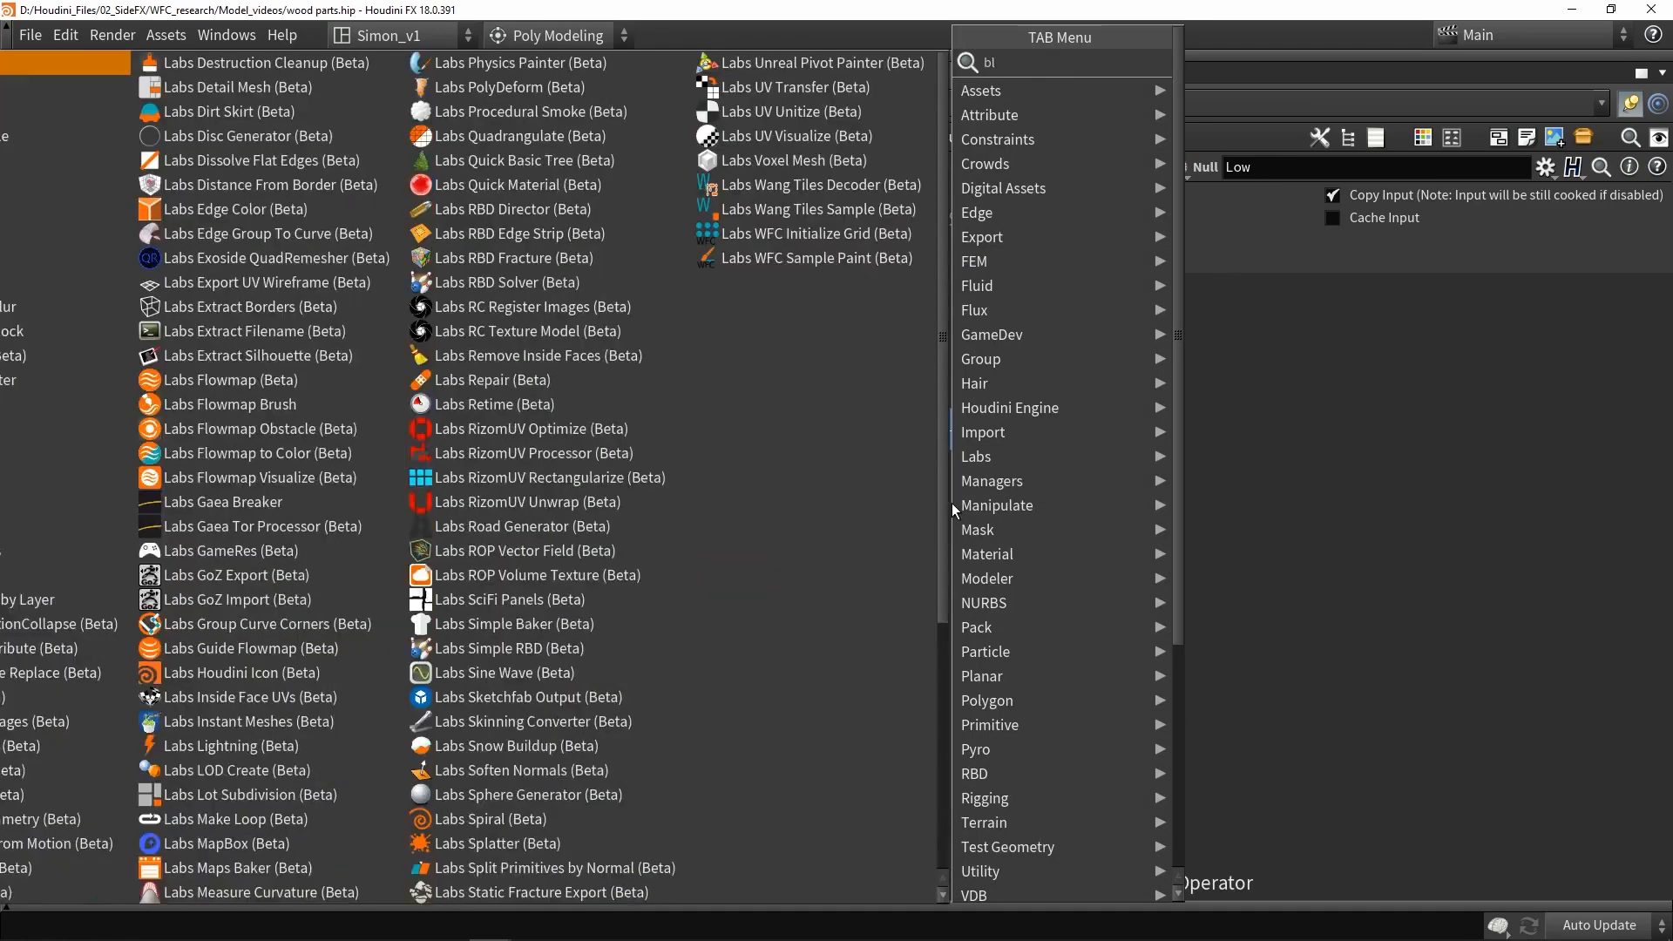
{"action": "type", "text": "blast"}
{"action": "left_click", "coordinate": [1222, 66]}
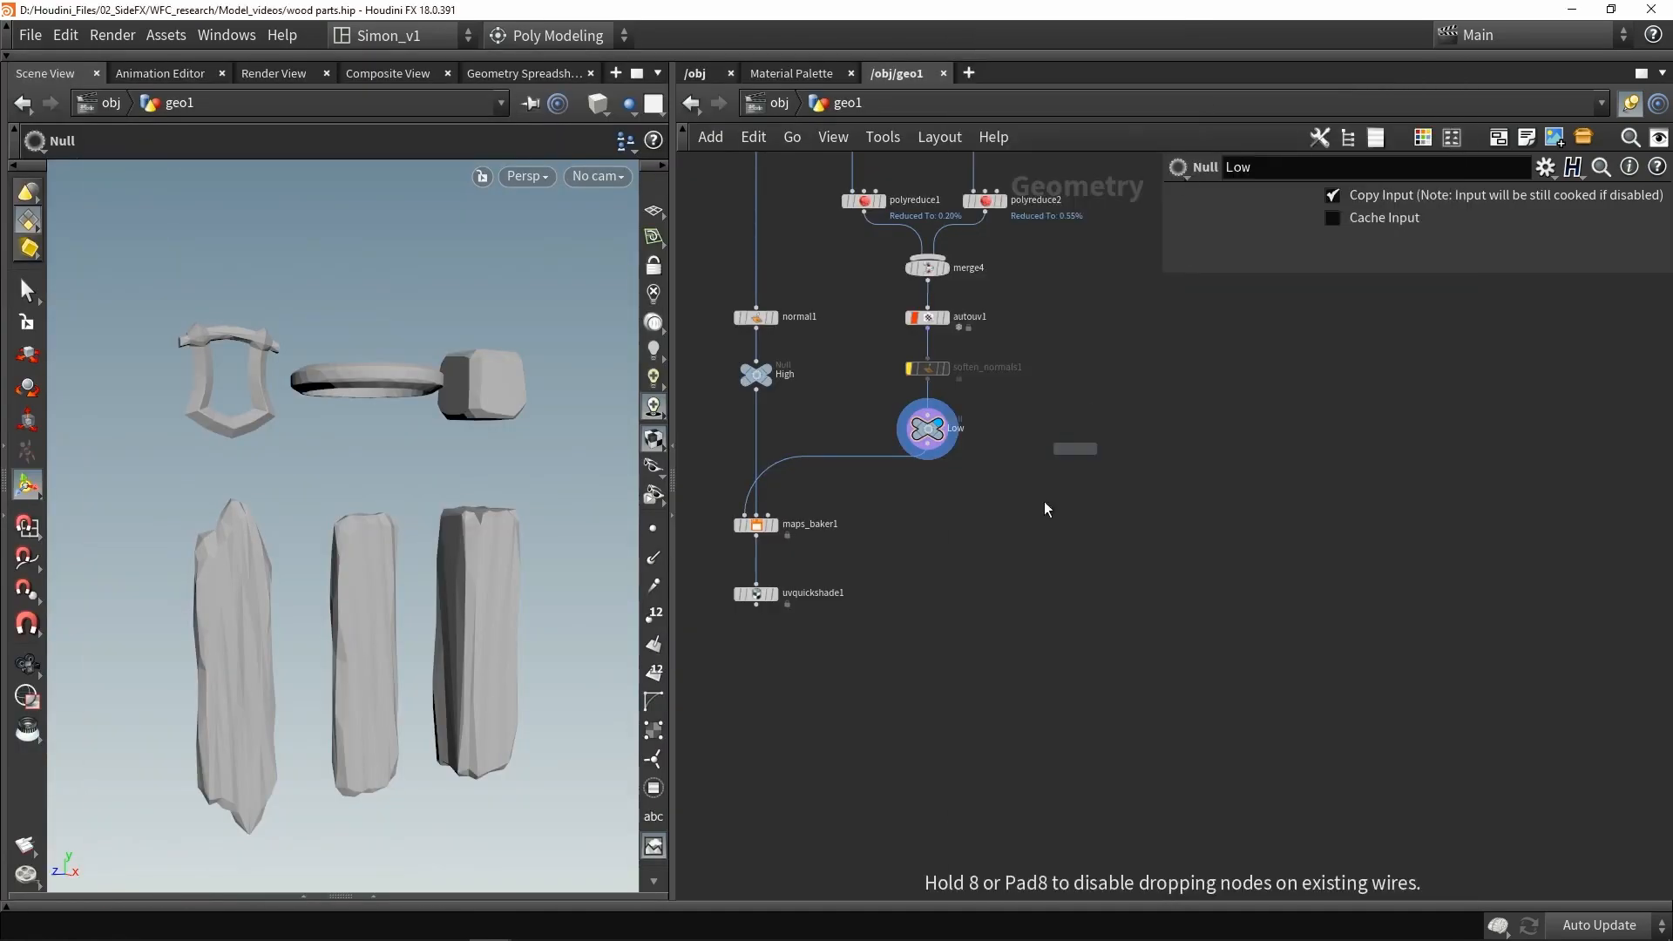
{"action": "left_click", "coordinate": [989, 555]}
{"action": "scroll", "coordinate": [924, 460], "scroll_direction": "up", "scroll_amount": 2}
{"action": "left_click_drag", "start_coordinate": [929, 437], "coordinate": [1018, 581]}
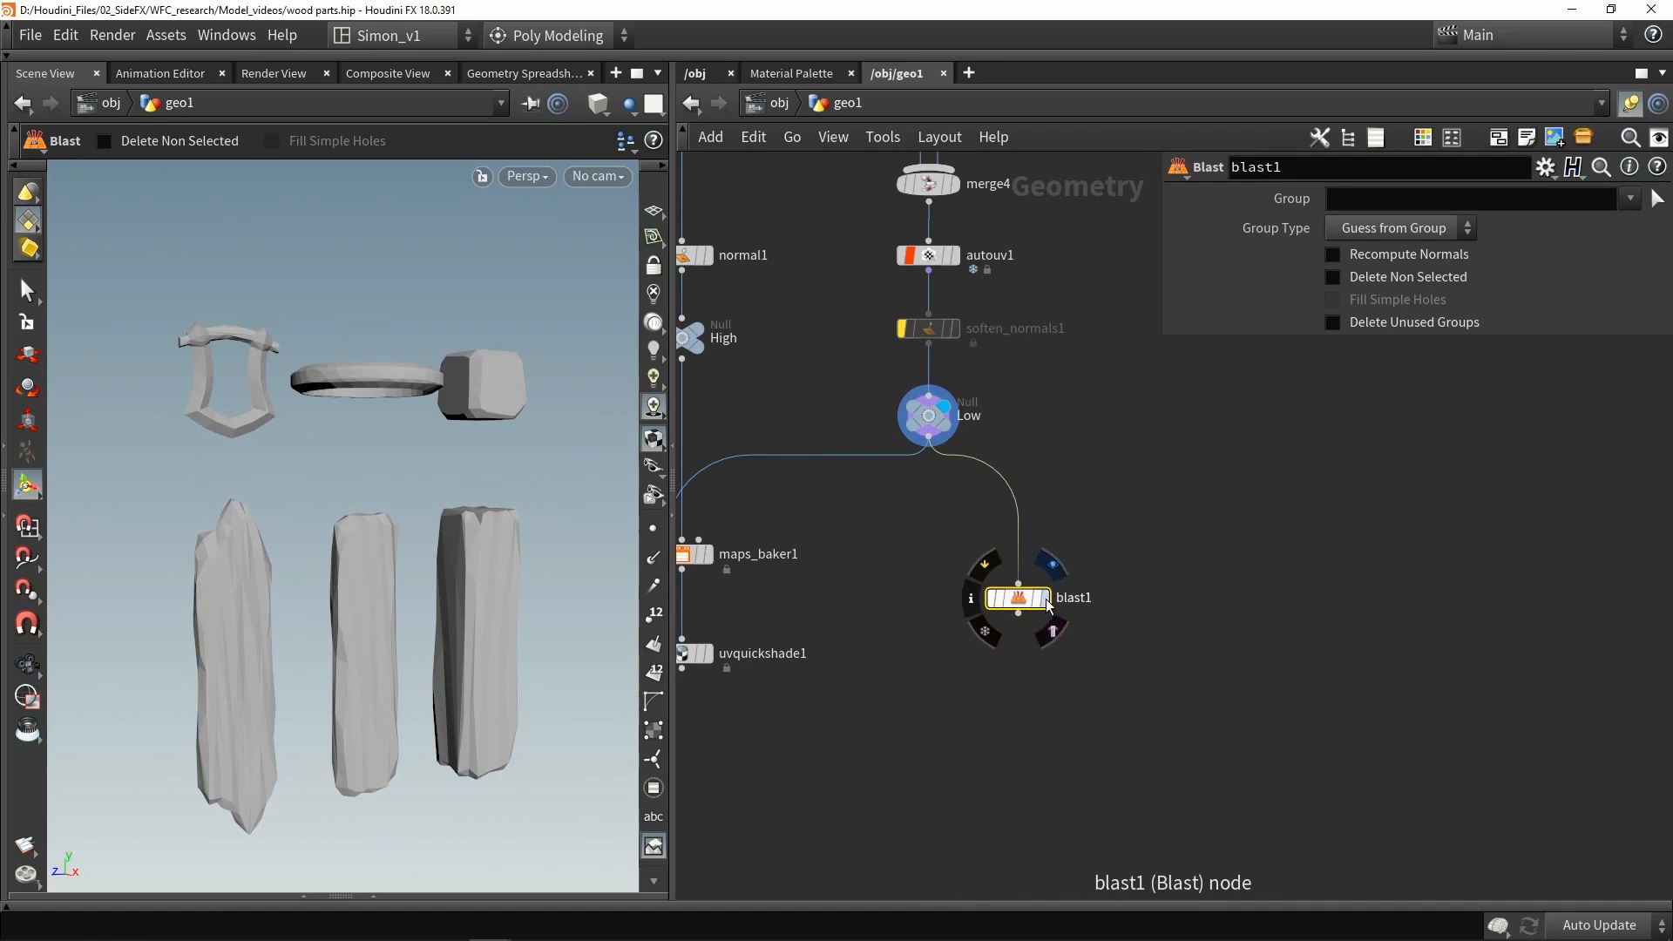
{"action": "left_click", "coordinate": [1045, 598]}
- Pick the middle plank's primitives as the Blast group and turn on Delete Non Selected to keep only it
{"action": "left_click", "coordinate": [1656, 199]}
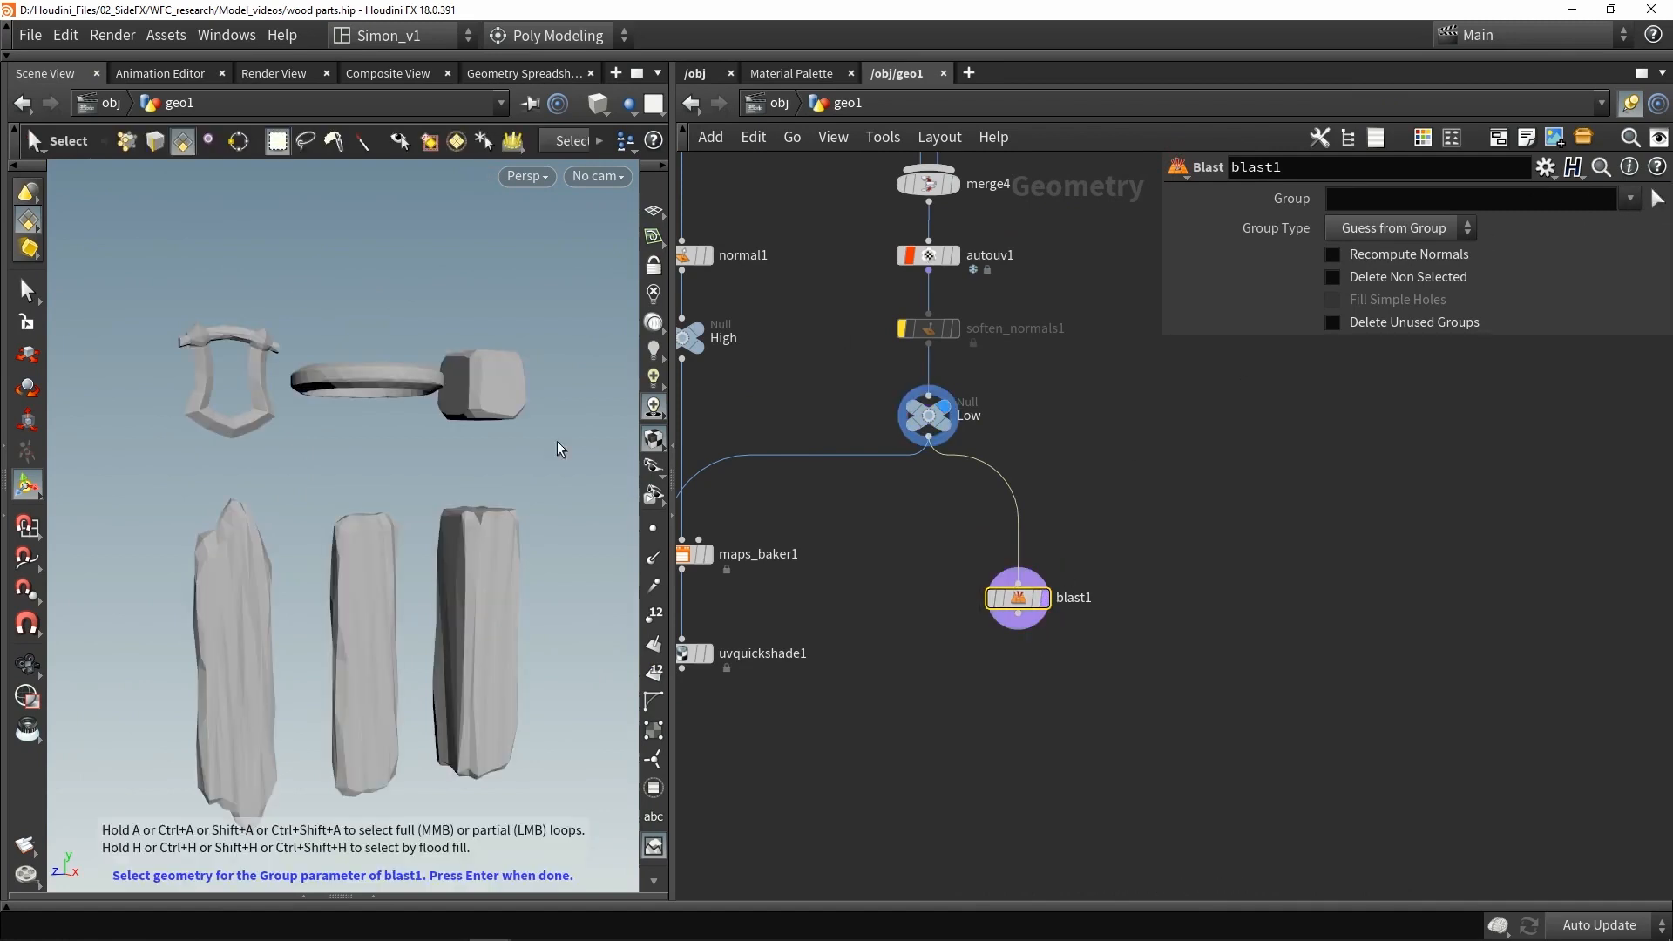
{"action": "double_click", "coordinate": [371, 587]}
{"action": "key", "text": "Return"}
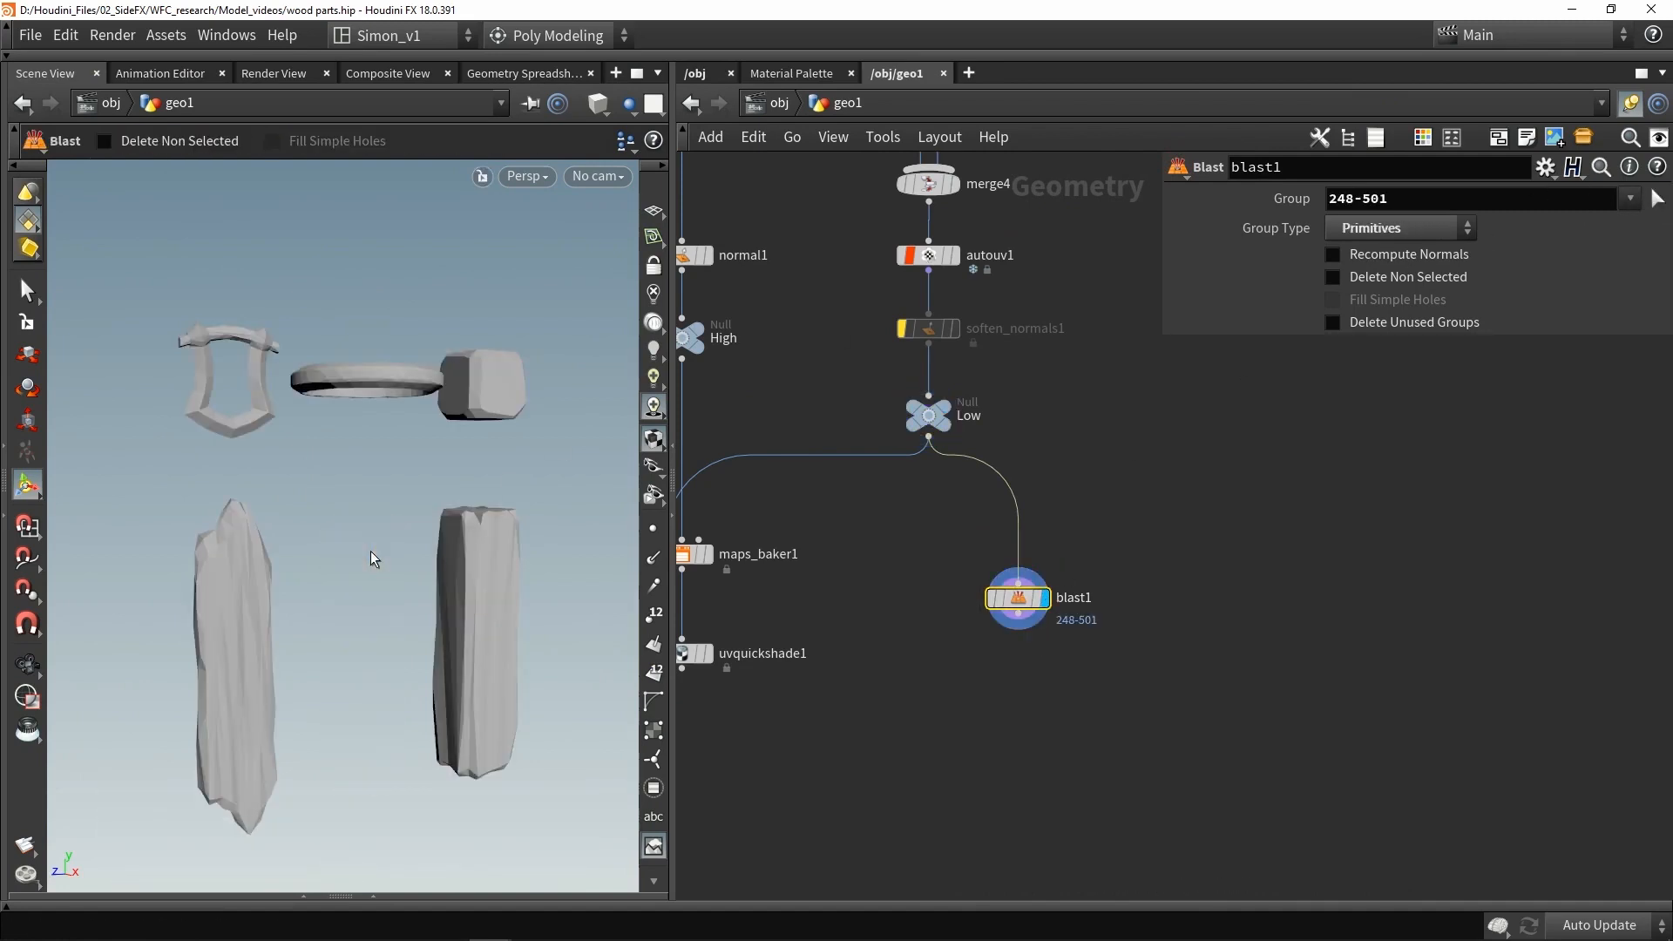
{"action": "left_click", "coordinate": [1334, 277]}
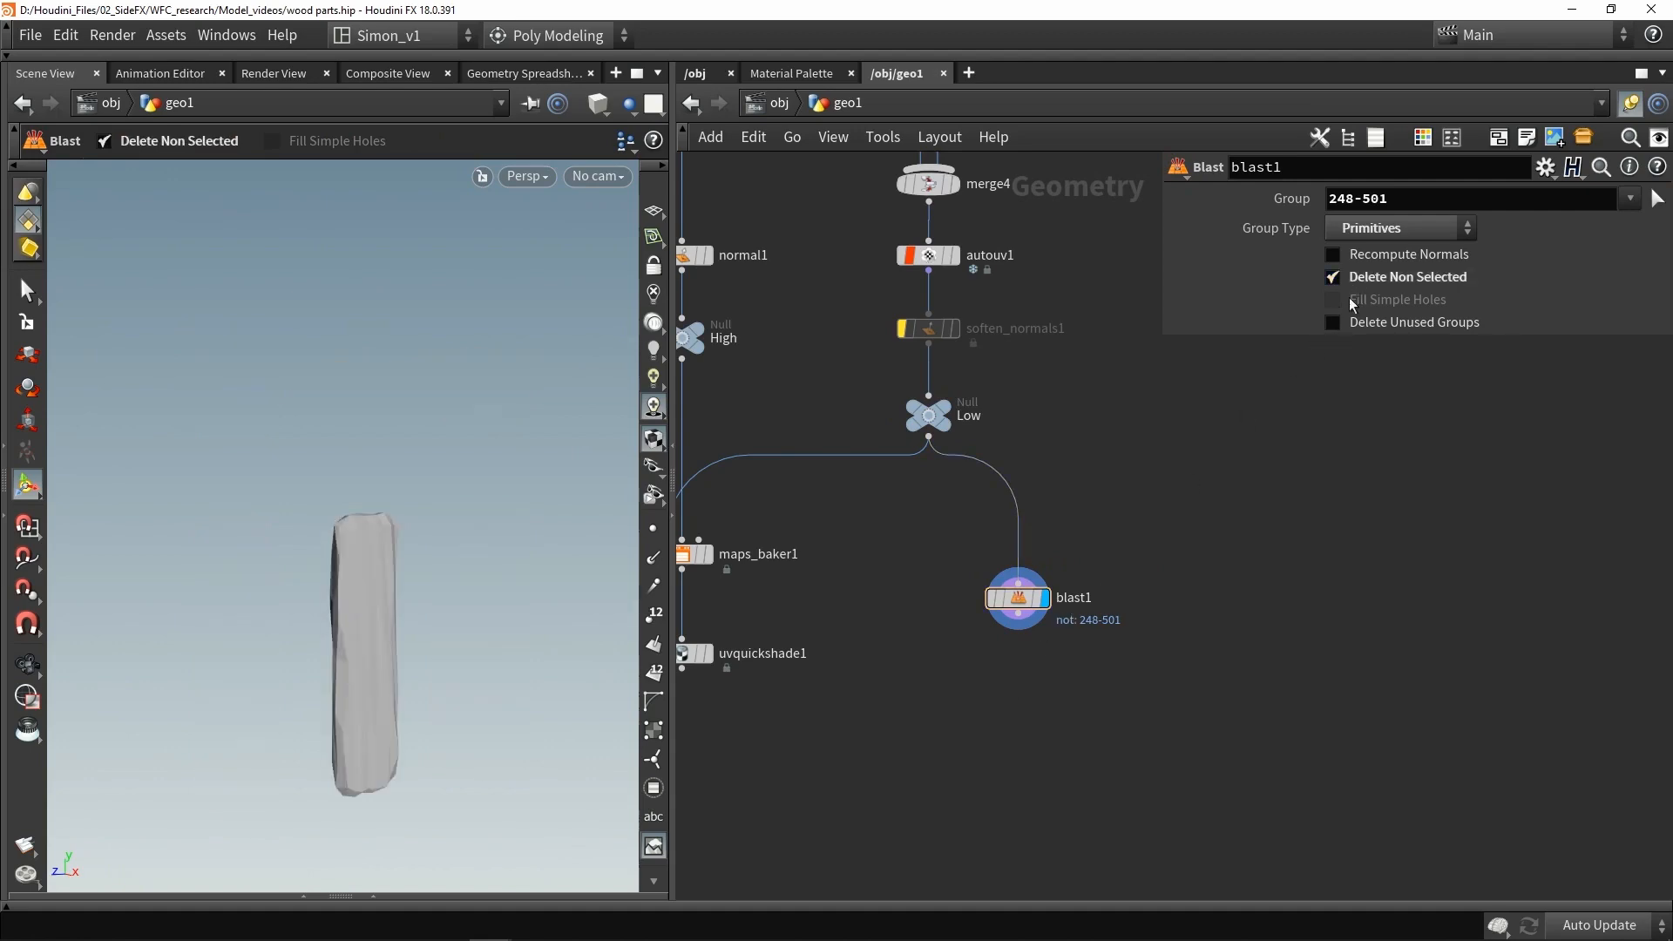
- Add a Labs Axis Align node below the Blast node, wire it in, and display it
{"action": "key", "text": "Tab"}
{"action": "type", "text": "ax"}
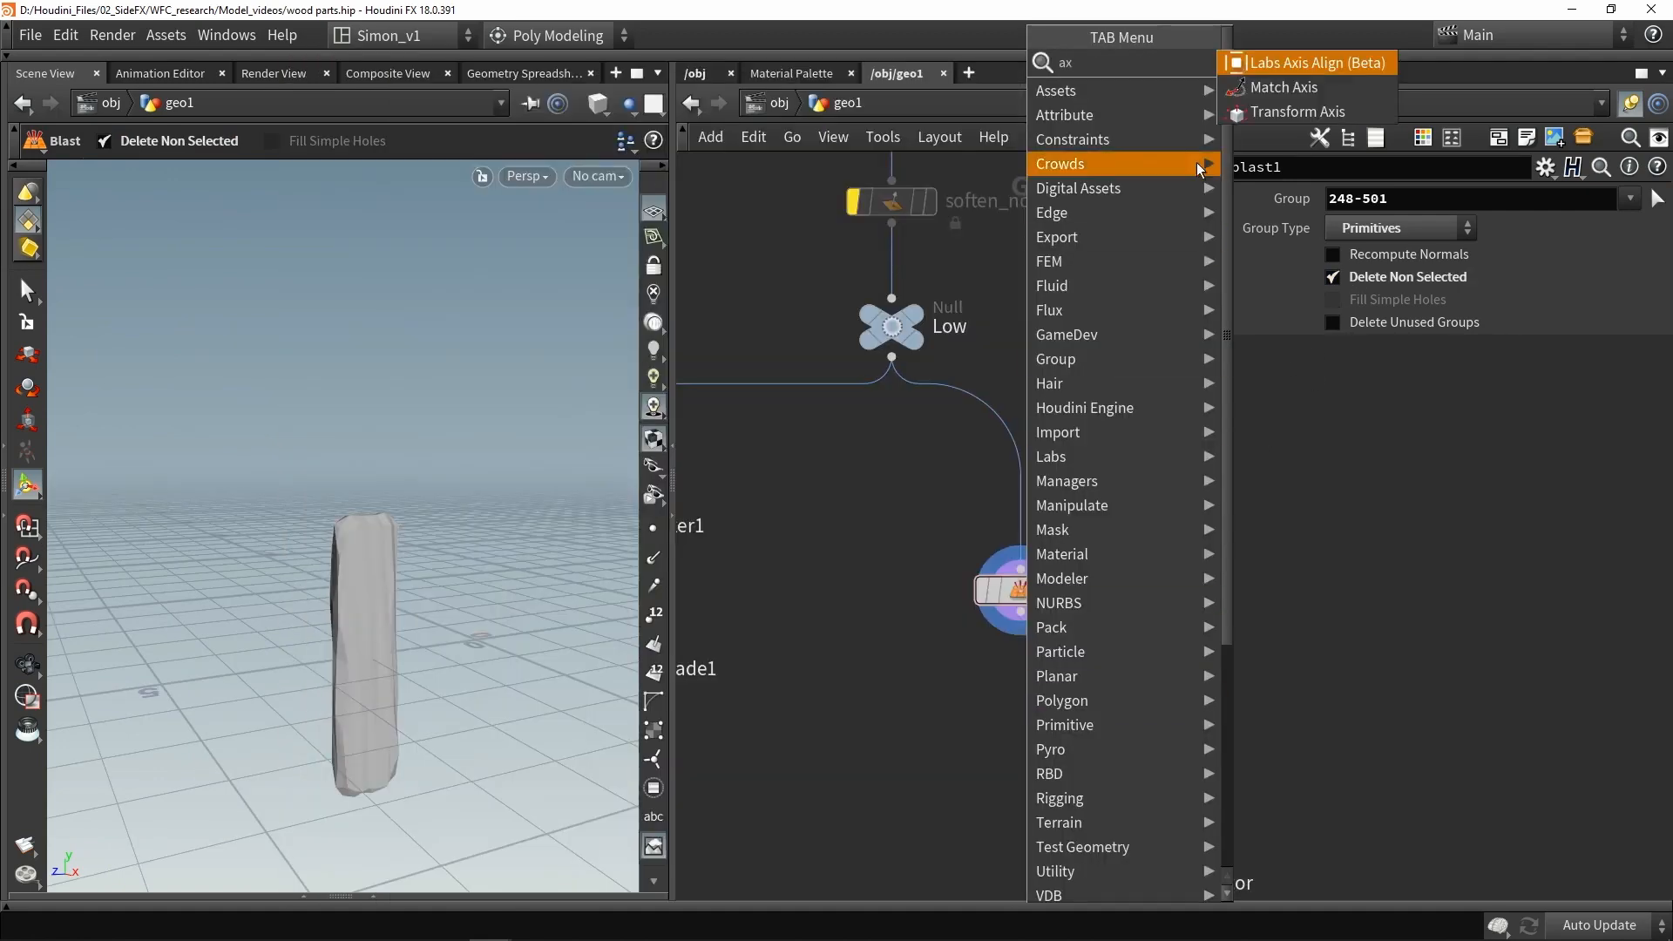
{"action": "left_click", "coordinate": [1250, 67]}
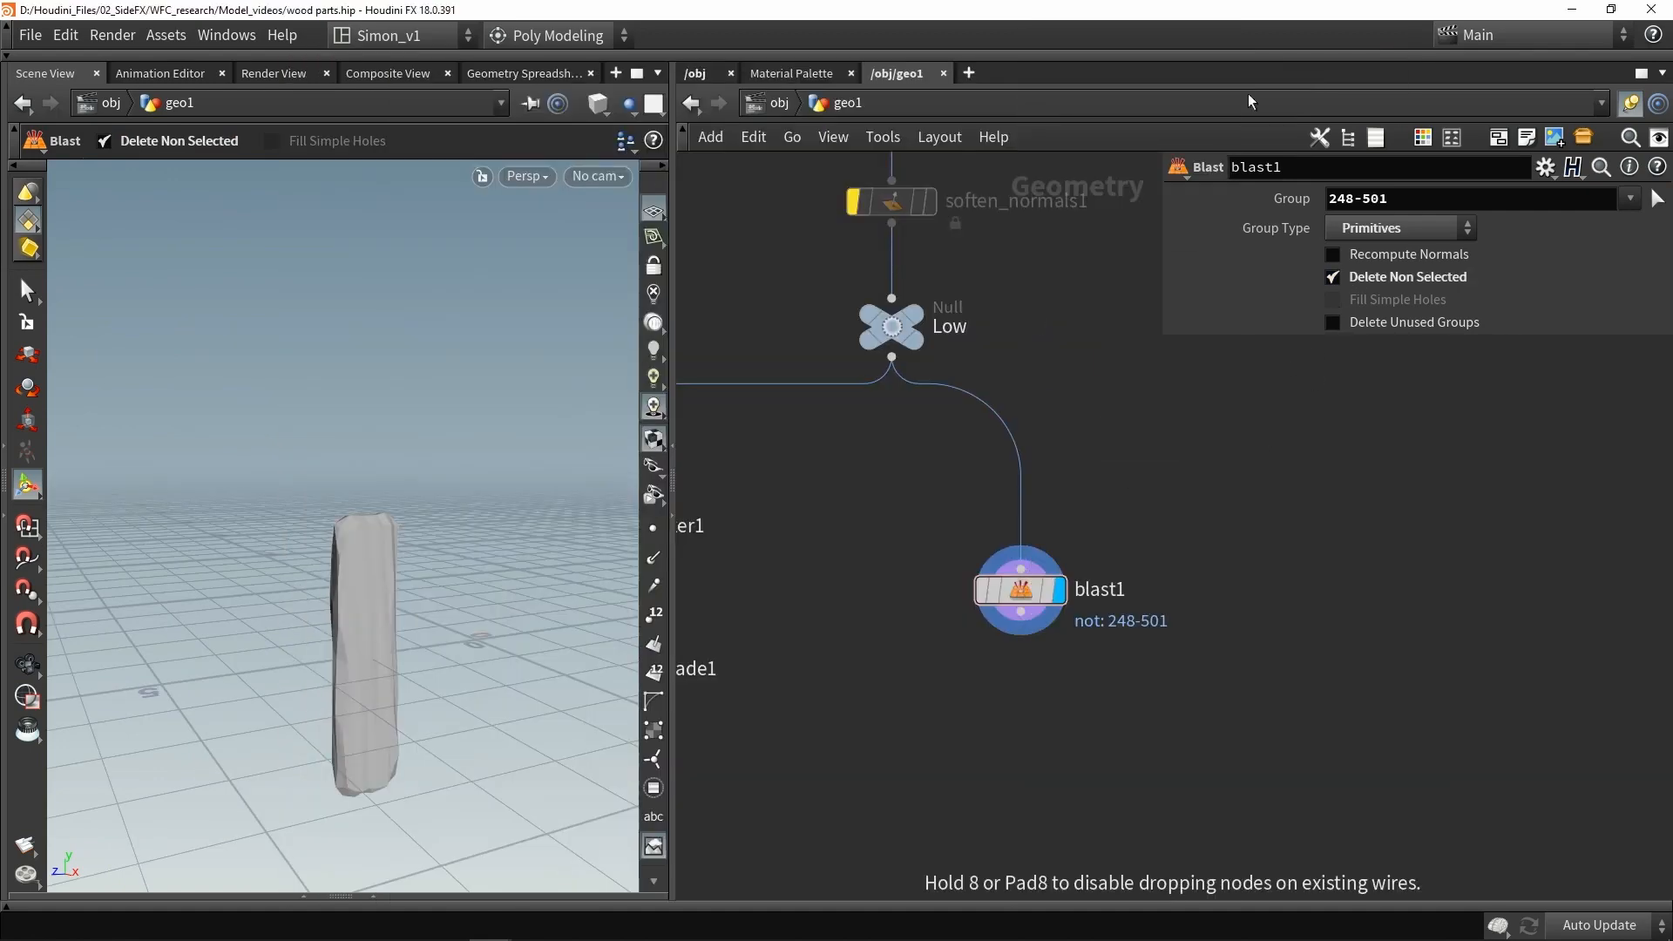
{"action": "left_click", "coordinate": [1014, 698]}
{"action": "scroll", "coordinate": [1030, 634], "scroll_direction": "up", "scroll_amount": 3}
{"action": "left_click_drag", "start_coordinate": [1016, 597], "coordinate": [1017, 696]}
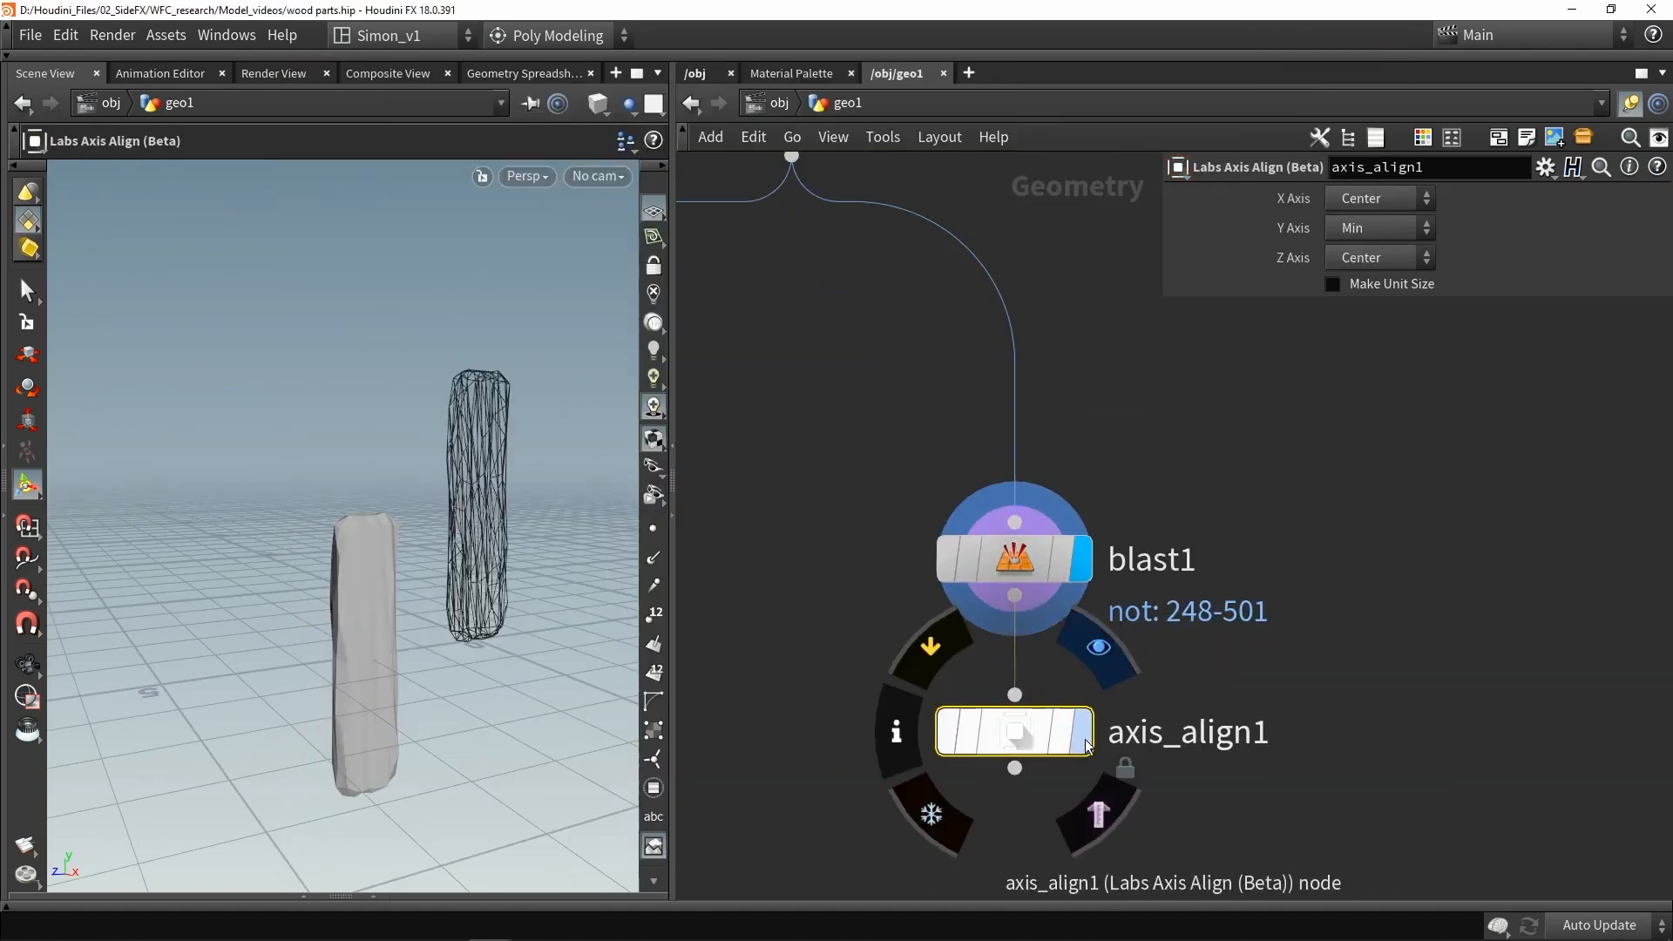
{"action": "left_click", "coordinate": [1082, 732]}
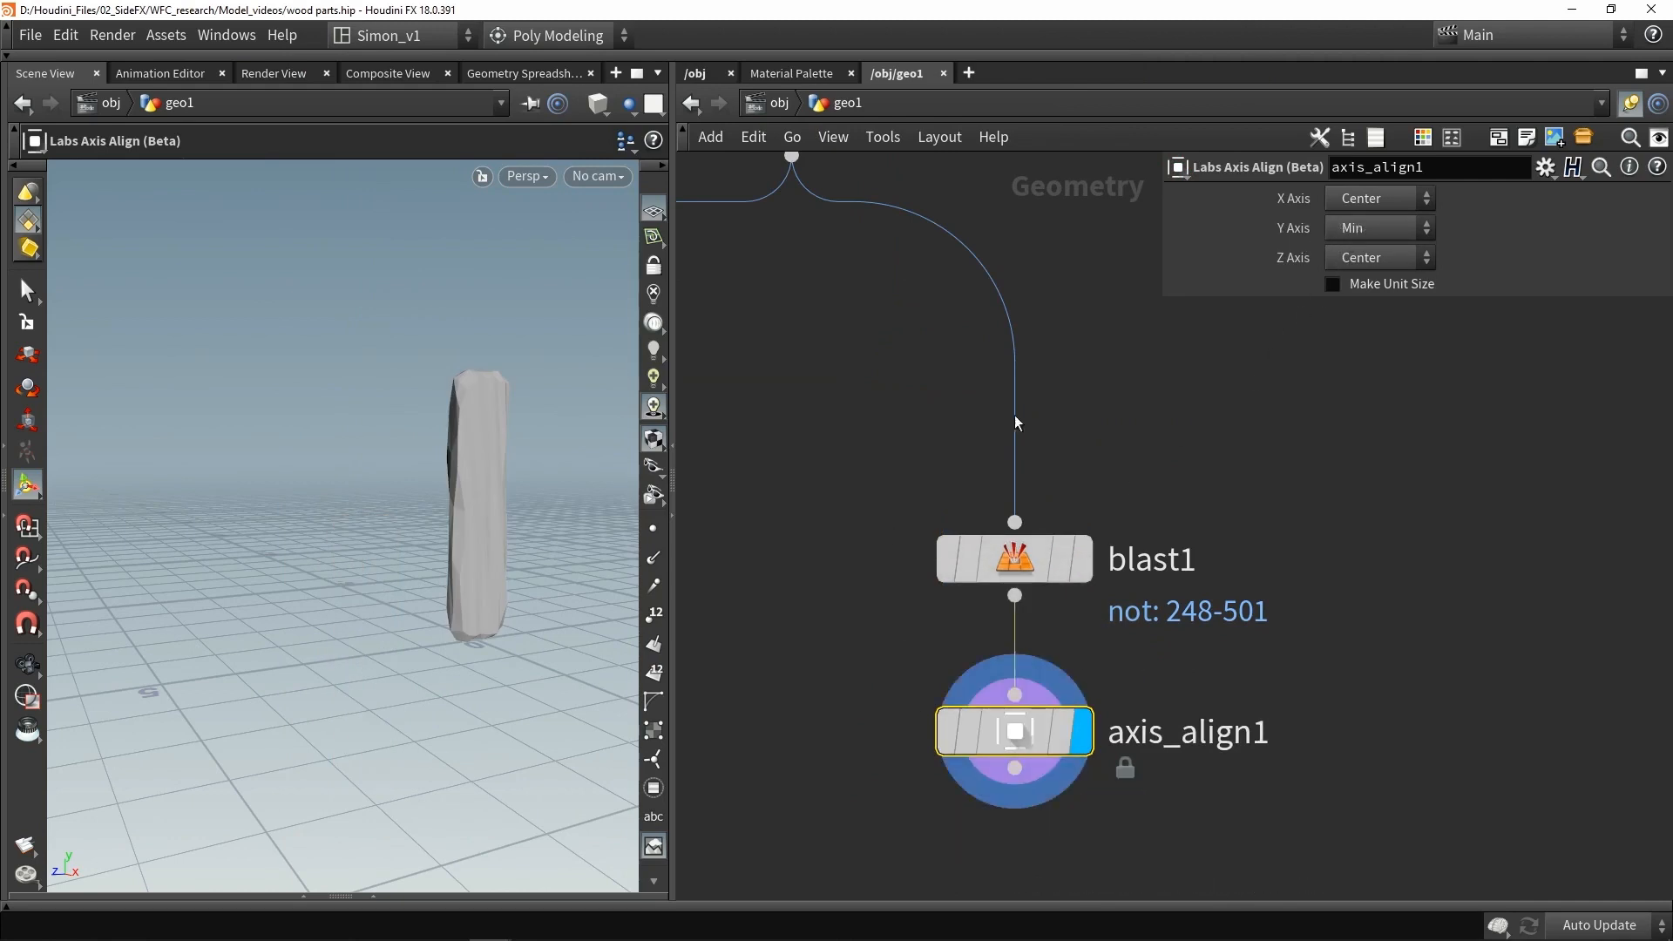
- Set the Axis Align's Y axis to Center
{"action": "left_click", "coordinate": [1356, 230]}
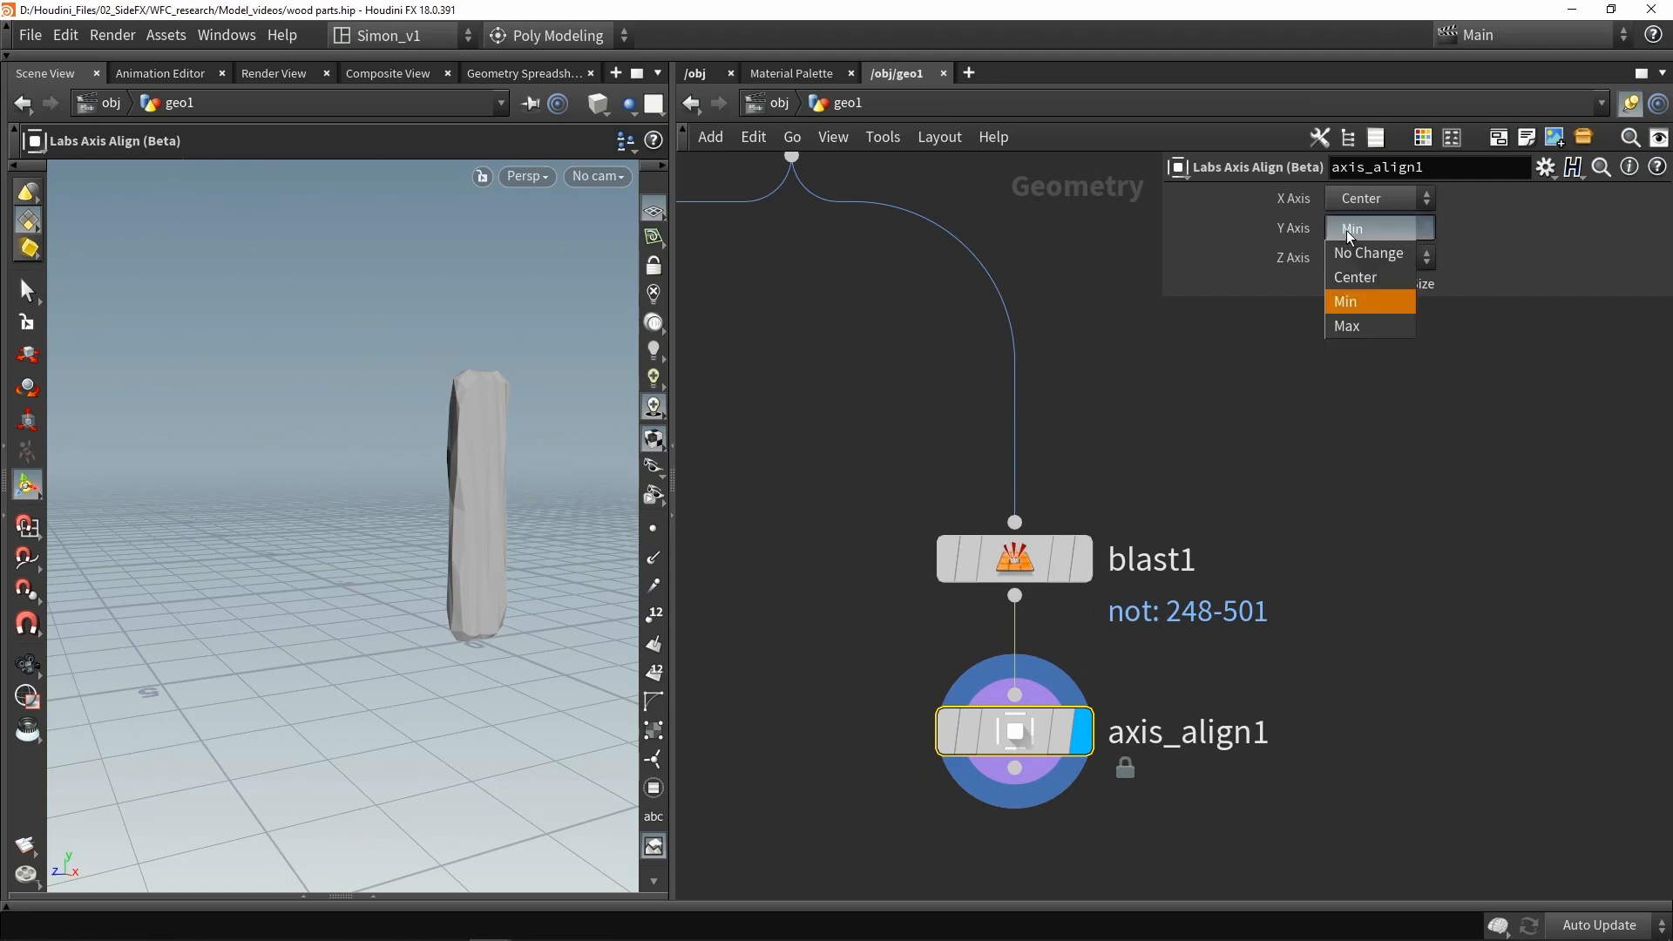
{"action": "left_click", "coordinate": [1357, 277]}
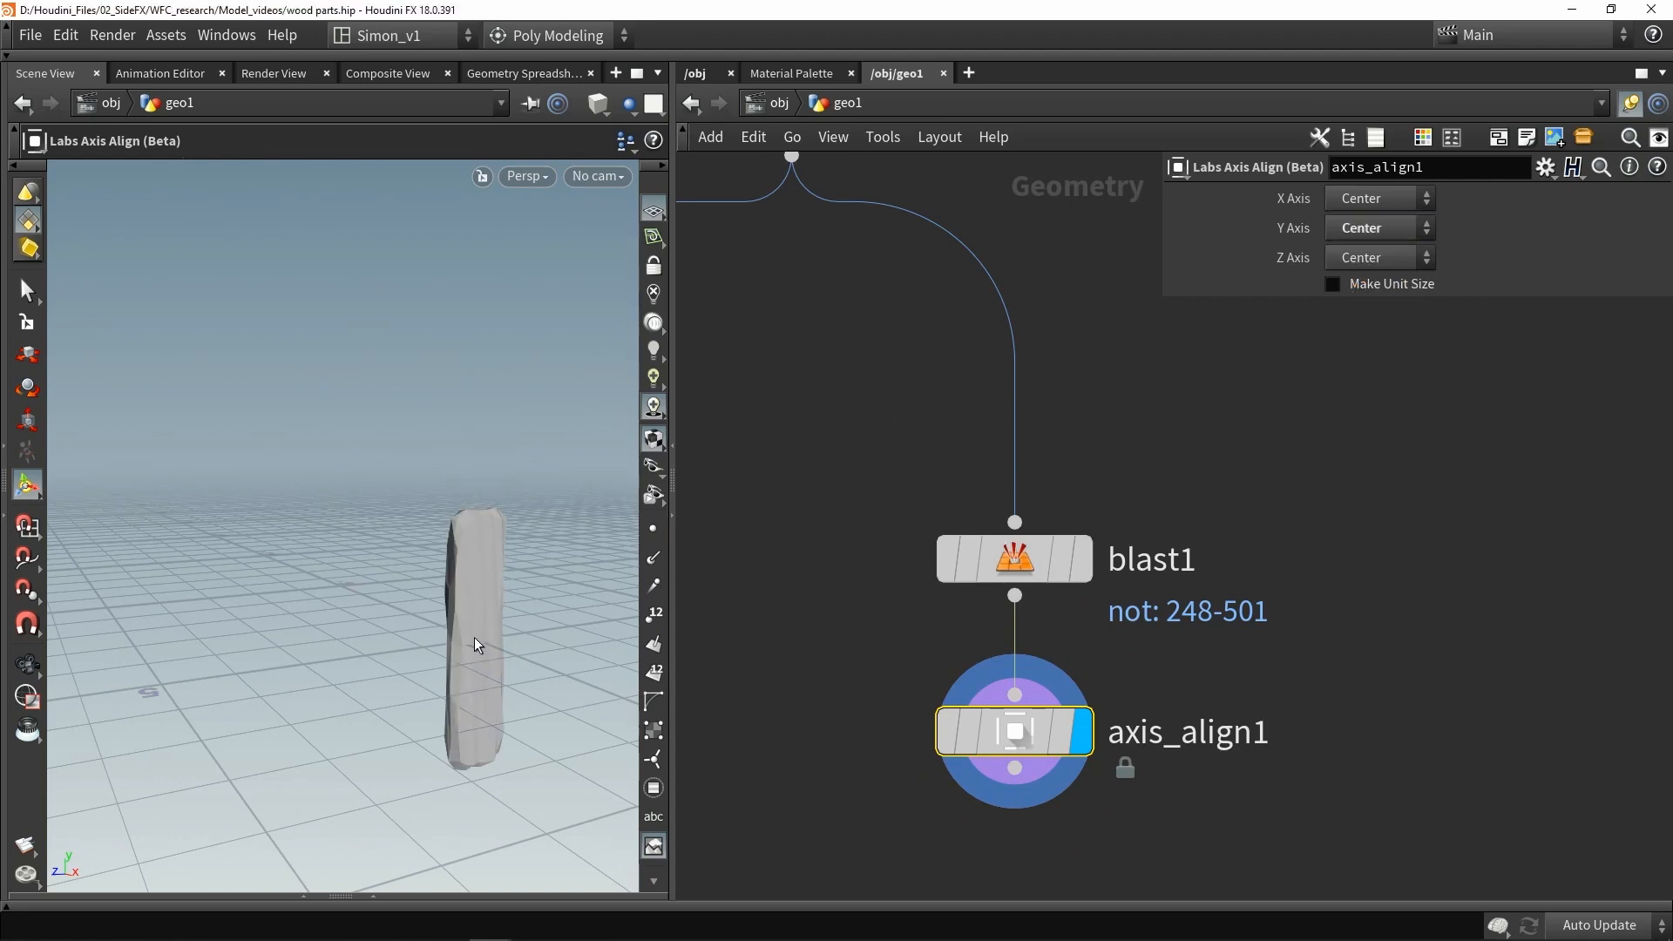
- Add a Copy and Transform node below the Axis Align node
{"action": "scroll", "coordinate": [1156, 632], "scroll_direction": "down", "scroll_amount": 3}
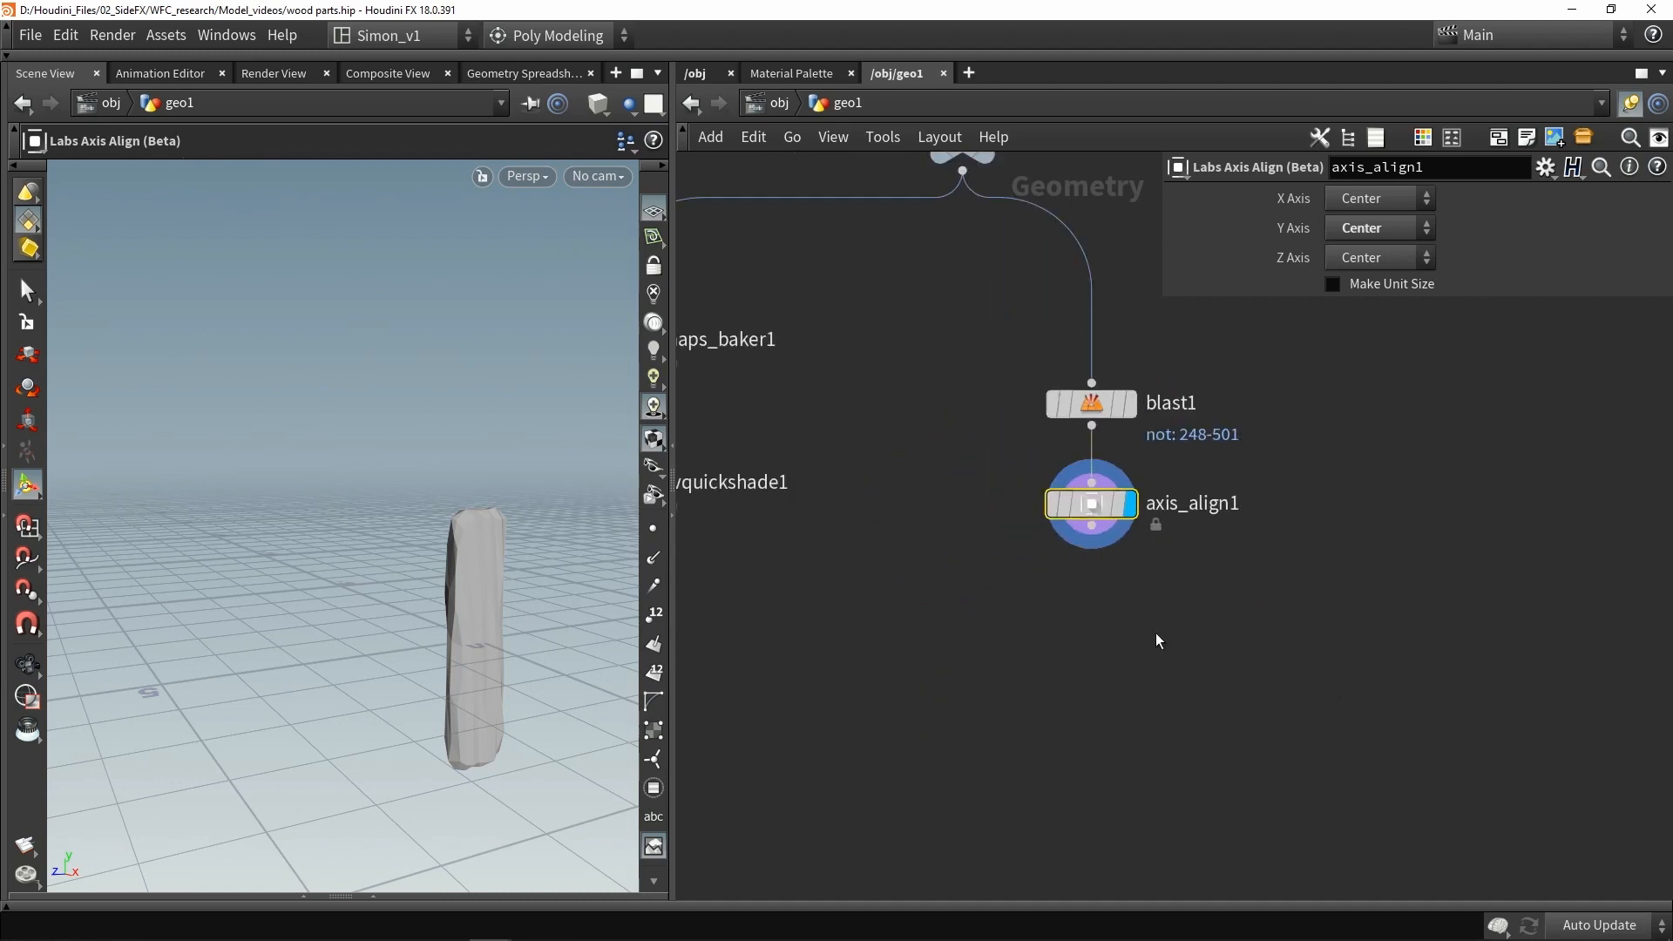
{"action": "key", "text": "Tab"}
{"action": "left_click", "coordinate": [940, 655]}
{"action": "key", "text": "Tab"}
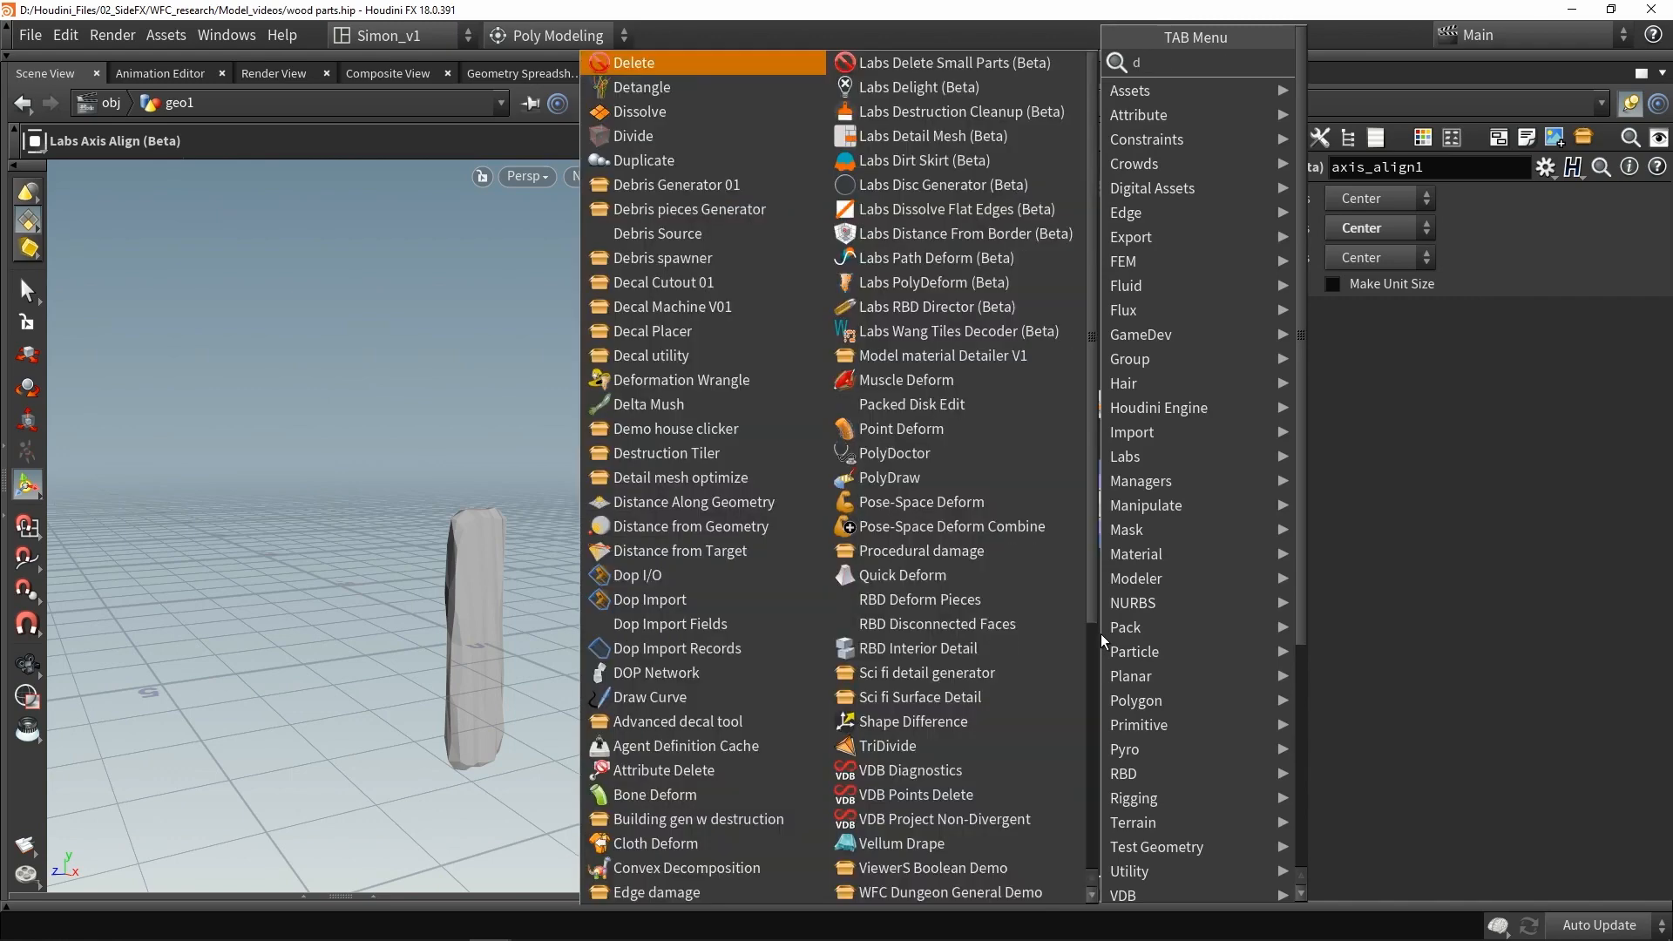
{"action": "type", "text": "dupl"}
{"action": "key", "text": "Return"}
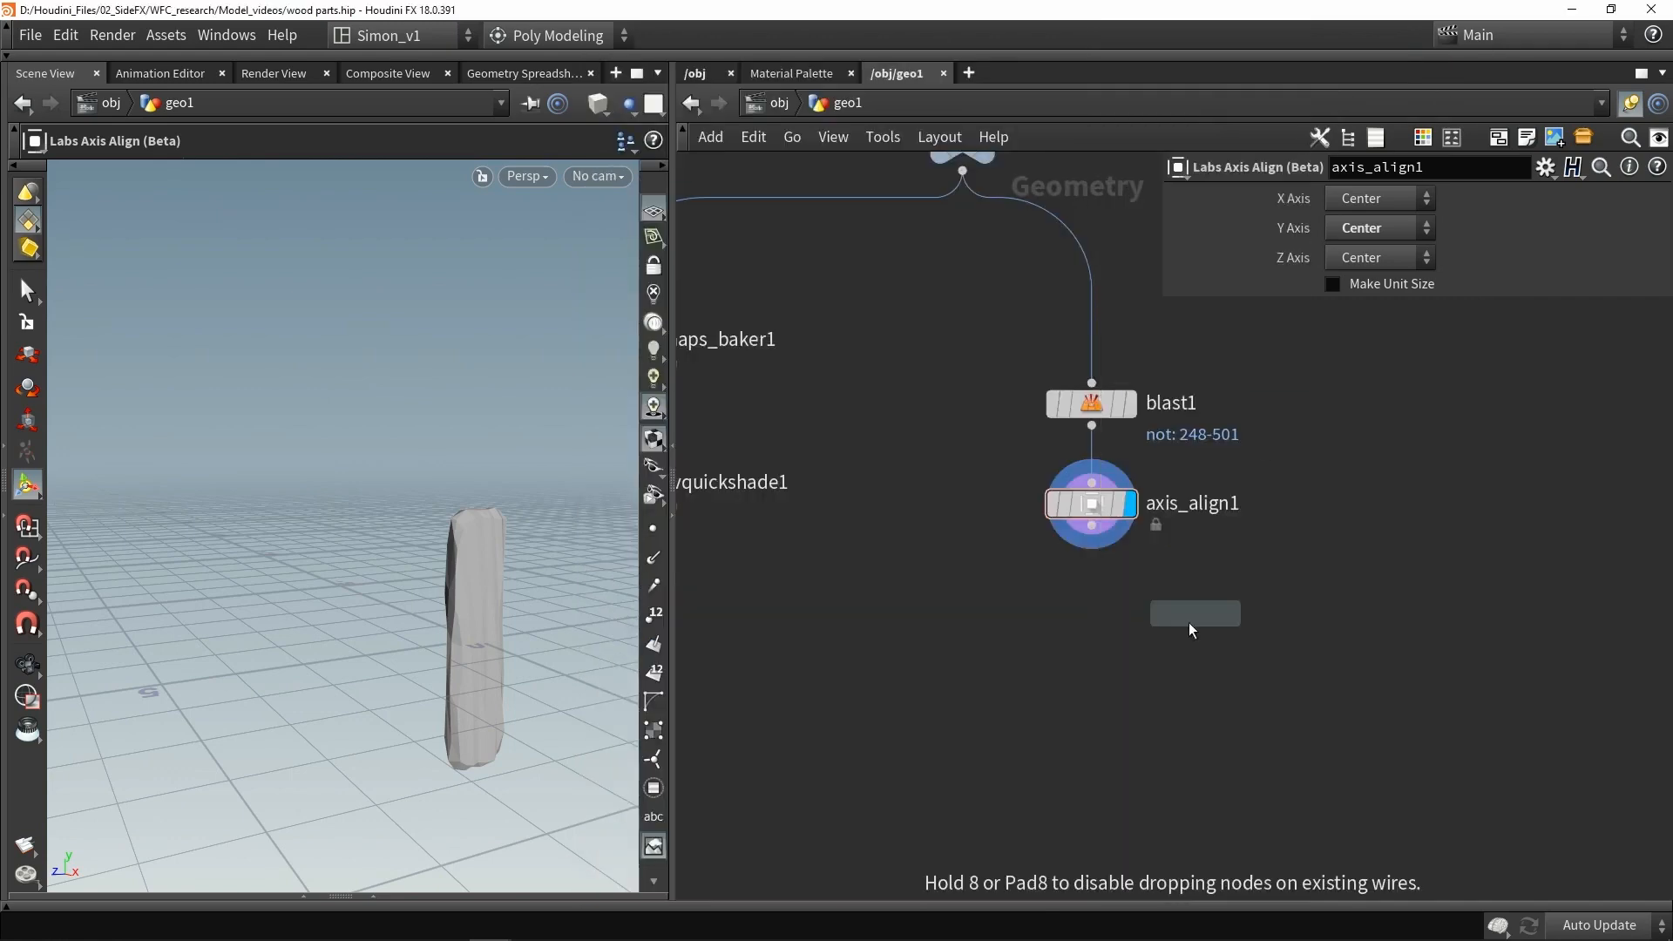
{"action": "left_click", "coordinate": [1133, 643]}
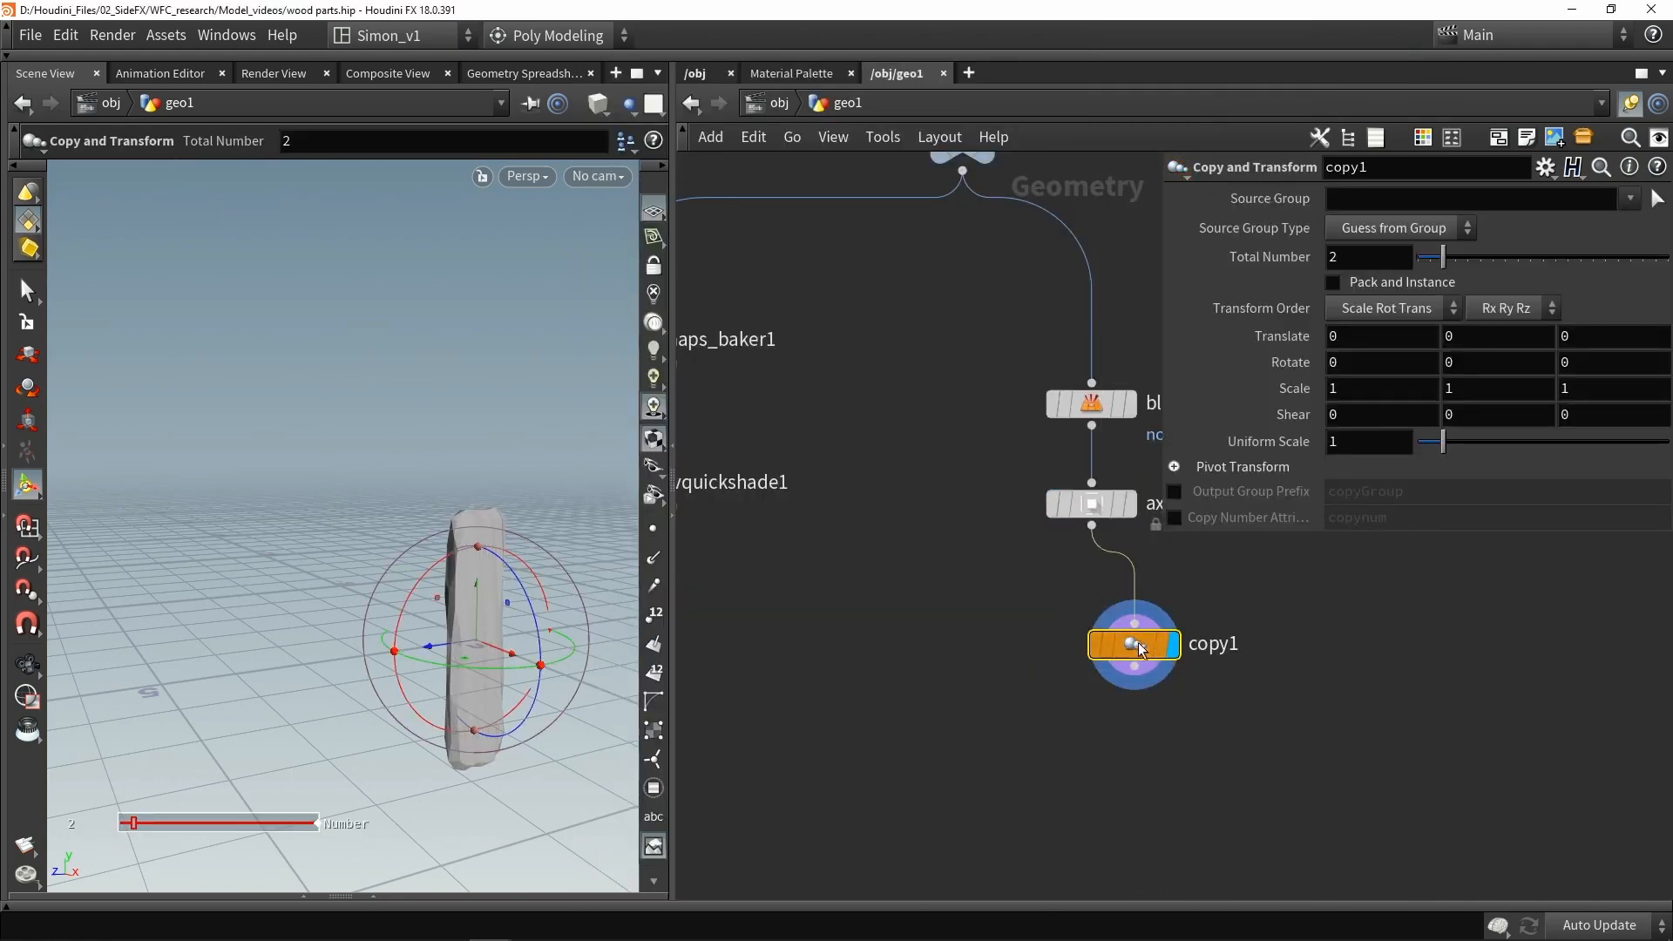
- Set the copy count to 4 and offset each copy about -0.97 in Z with a -180 rotation in X
{"action": "left_click_drag", "start_coordinate": [436, 649], "coordinate": [478, 641]}
{"action": "left_click_drag", "start_coordinate": [1451, 261], "coordinate": [1471, 265]}
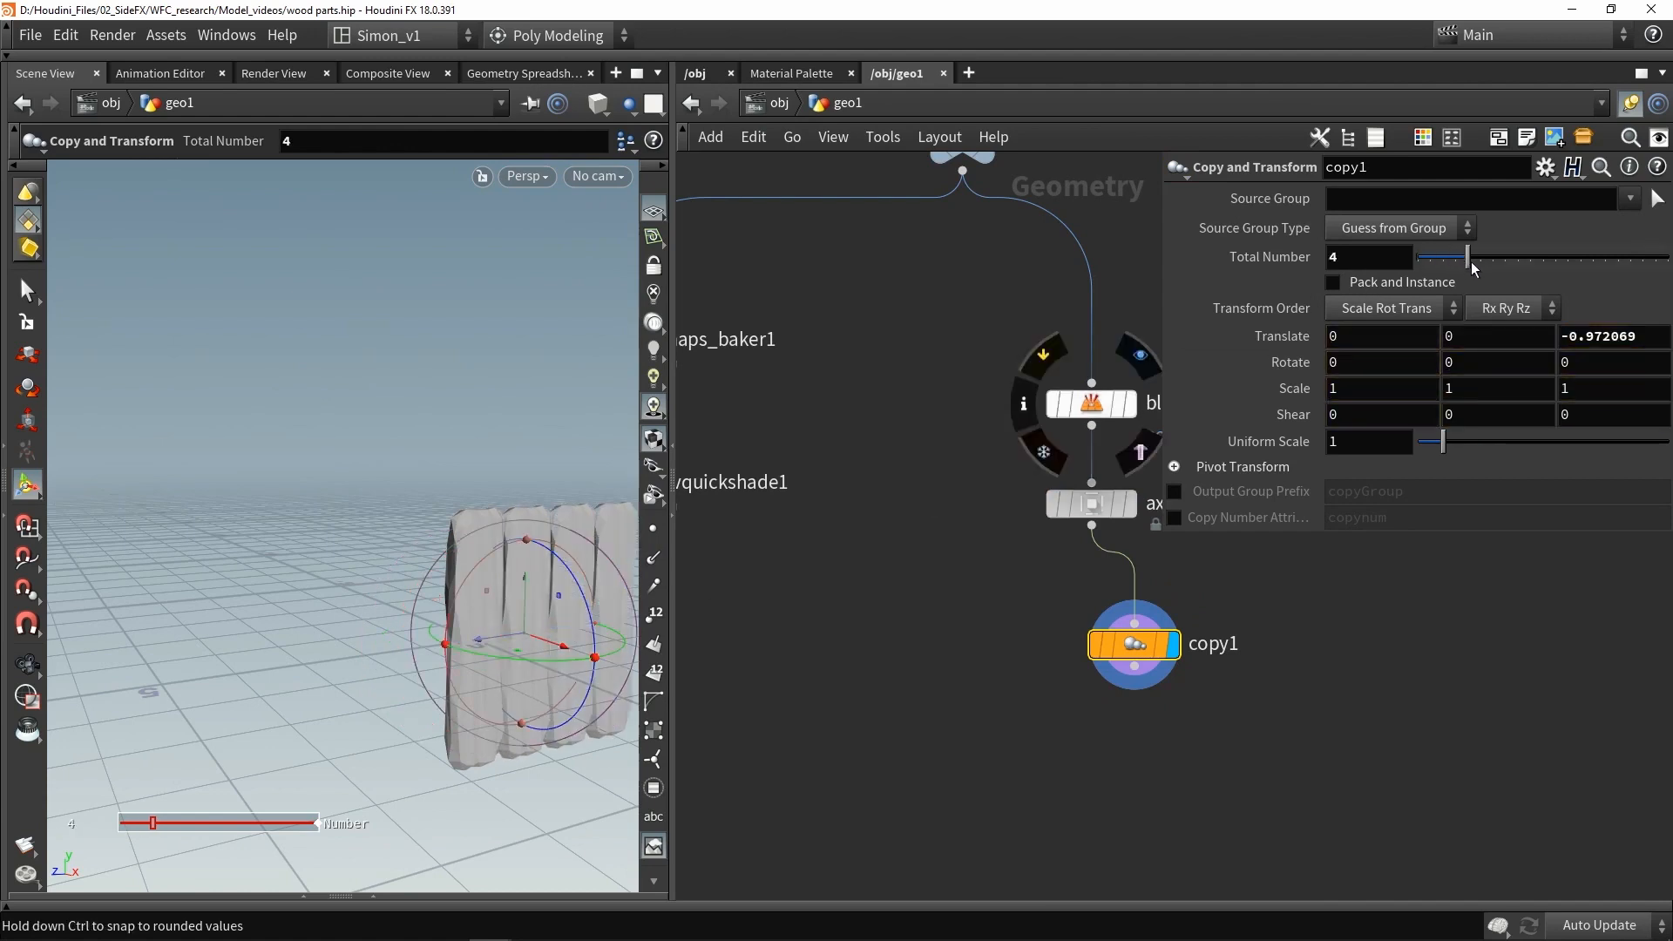
{"action": "middle_click_drag", "start_coordinate": [474, 485], "coordinate": [354, 438], "text": "alt"}
{"action": "right_click_drag", "start_coordinate": [353, 437], "coordinate": [400, 538], "text": "alt"}
{"action": "left_click_drag", "start_coordinate": [378, 516], "coordinate": [296, 460]}
{"action": "key", "text": "Escape"}
{"action": "key", "text": "Return"}
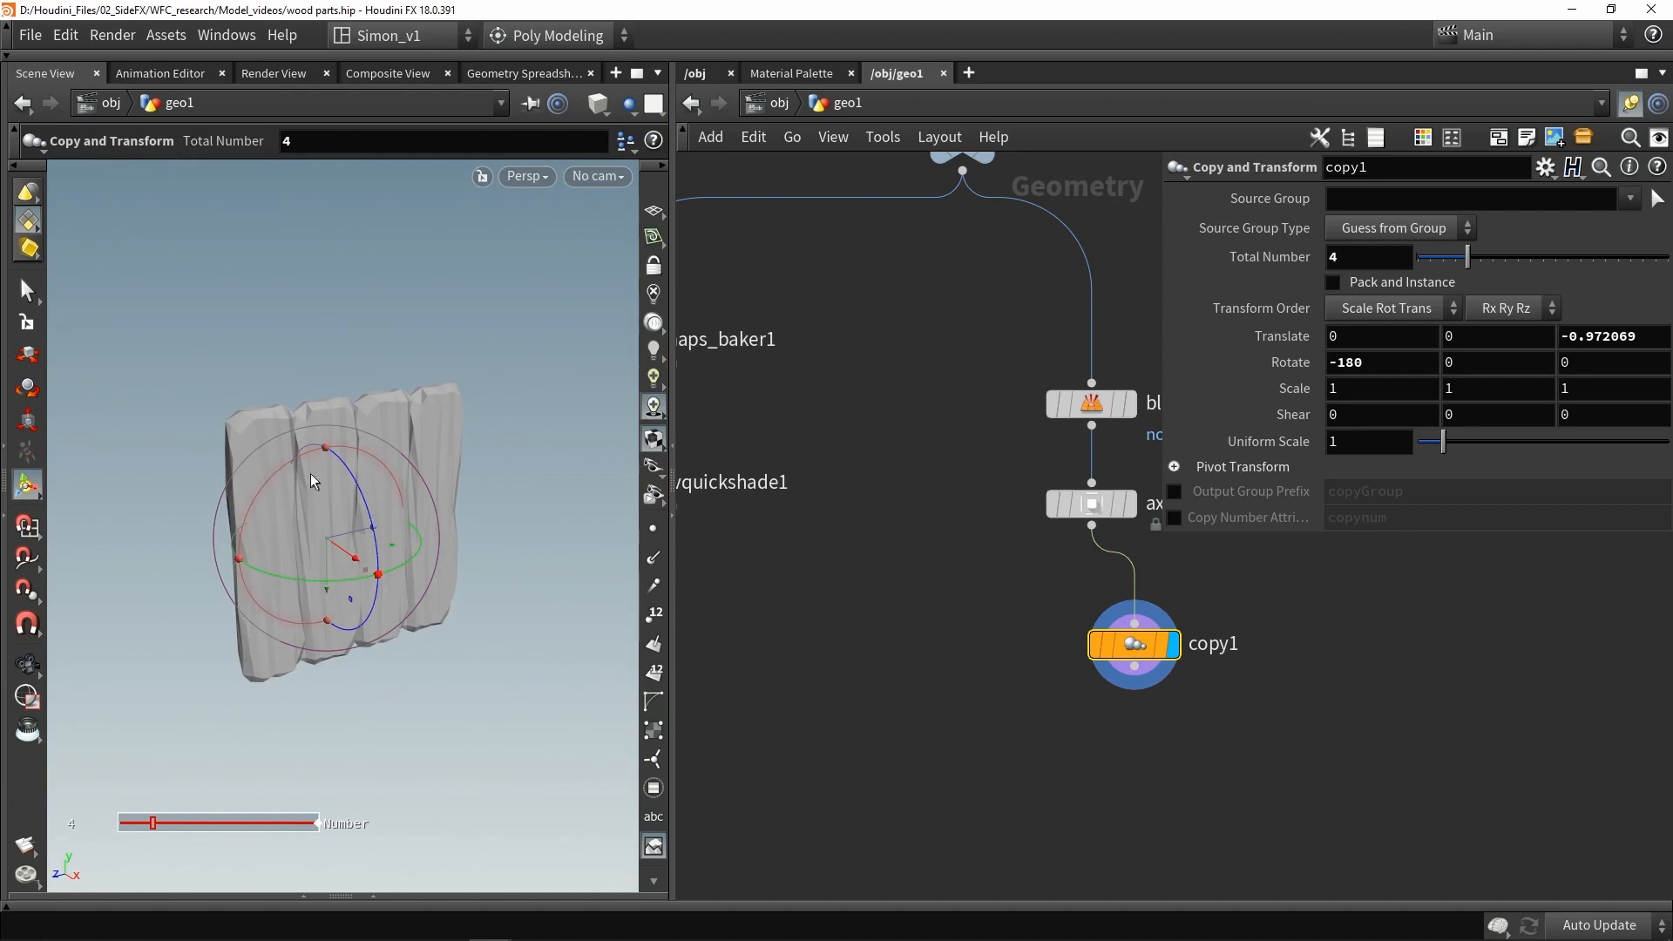
- Select all the copied planks and move them with the Move tool, adding an Edit node below the copies
{"action": "key", "text": "s"}
{"action": "left_click_drag", "start_coordinate": [534, 704], "coordinate": [184, 321]}
{"action": "left_click_drag", "start_coordinate": [230, 395], "coordinate": [269, 371], "text": "alt"}
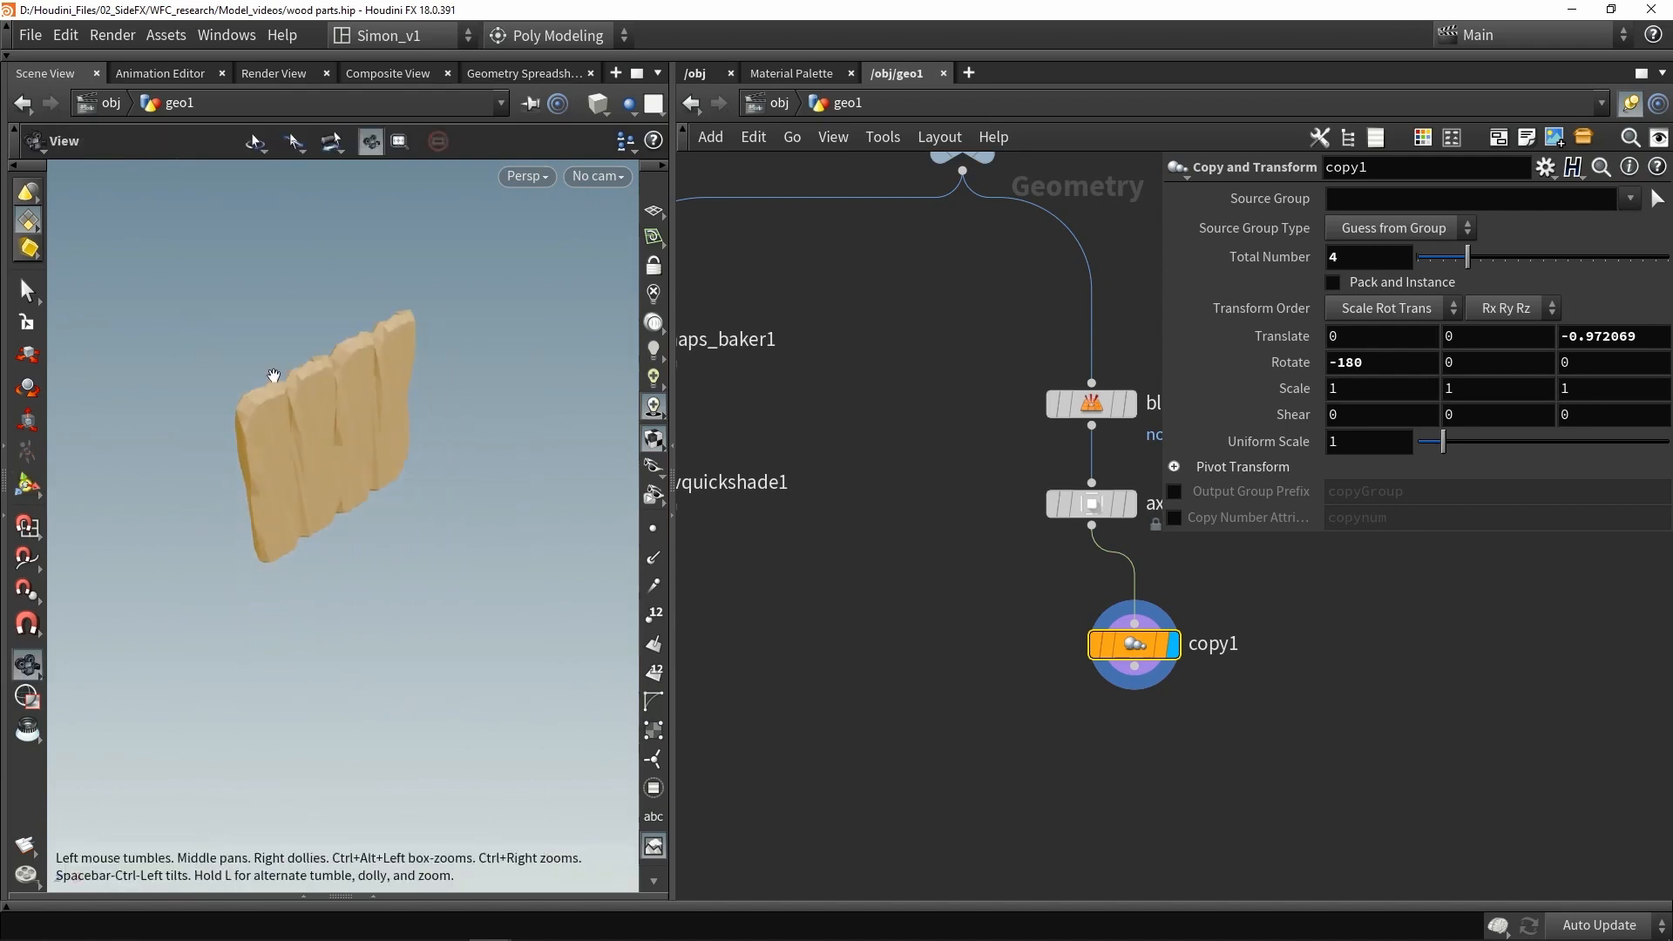
{"action": "key", "text": "t"}
{"action": "left_click_drag", "start_coordinate": [331, 521], "coordinate": [345, 677]}
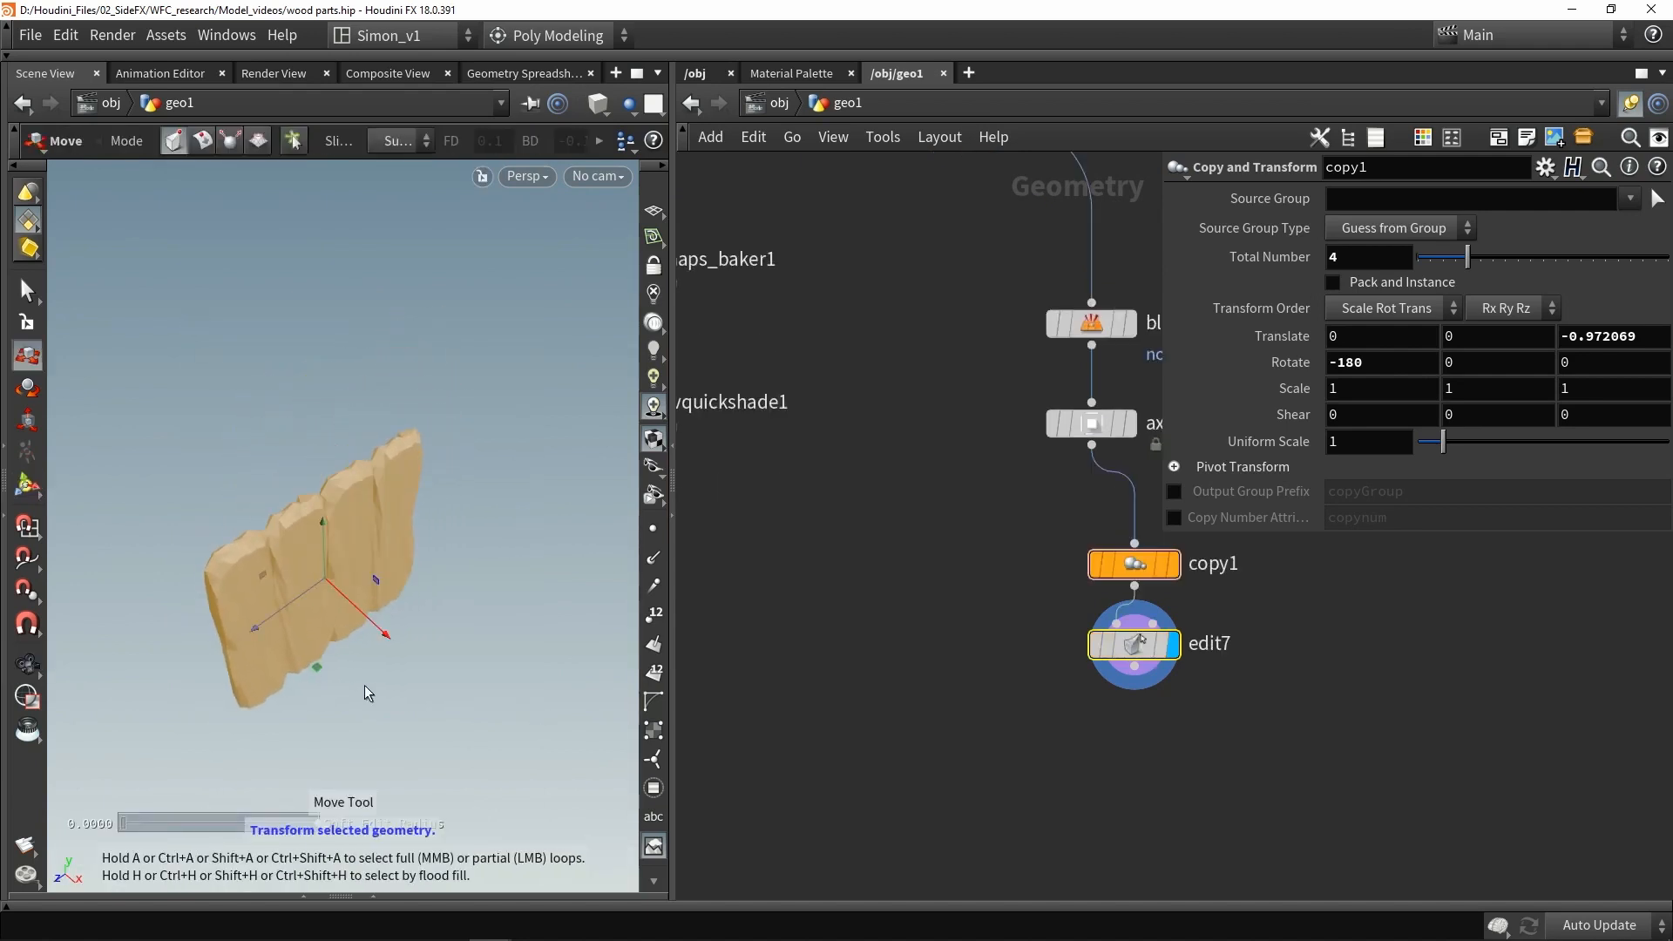
- Add a Copy and Transform node below the new Edit node
{"action": "middle_click_drag", "start_coordinate": [1018, 689], "coordinate": [1010, 679]}
{"action": "key", "text": "Tab"}
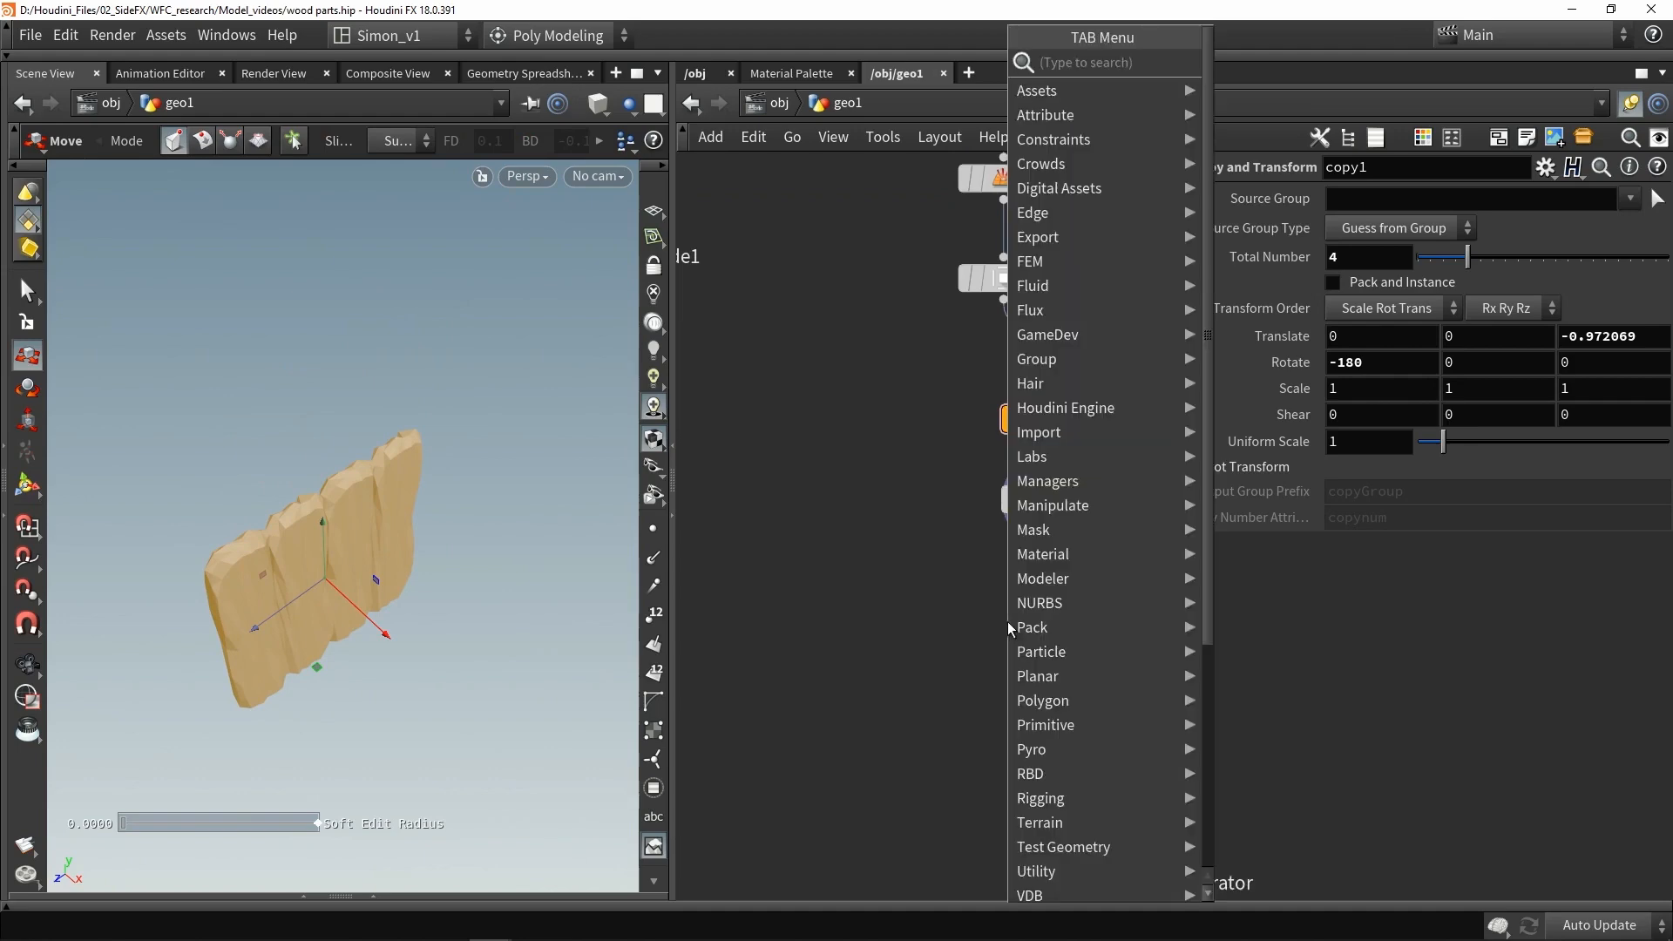
{"action": "type", "text": "s"}
{"action": "key", "text": "BackSpace"}
{"action": "type", "text": "dupl"}
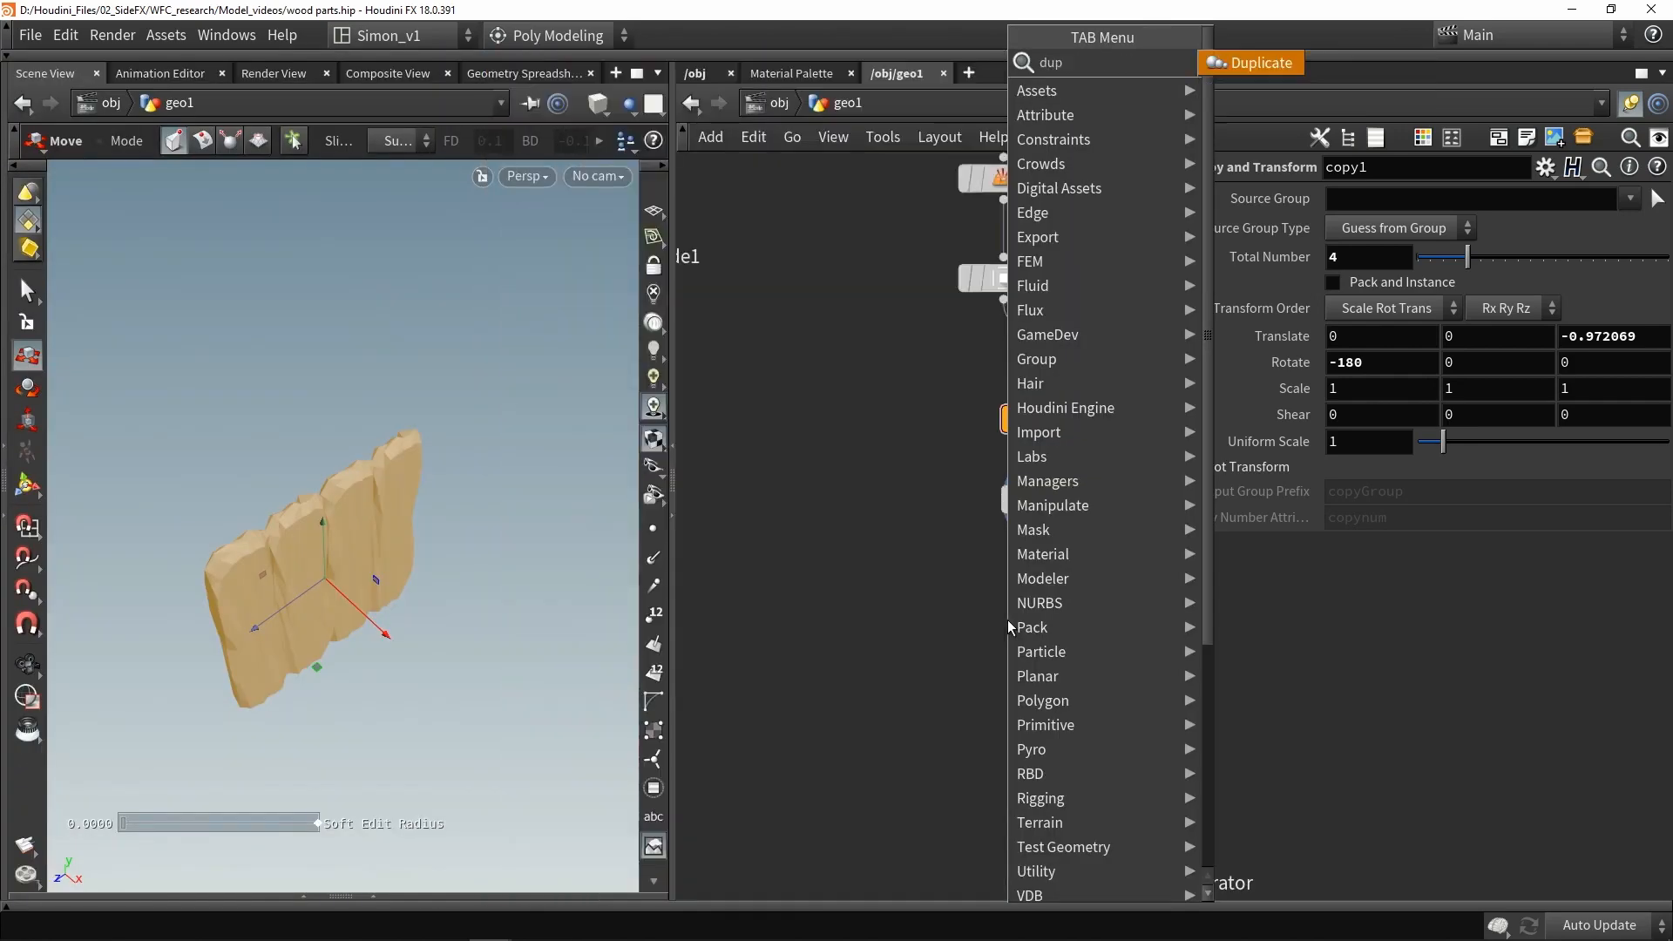
{"action": "left_click", "coordinate": [1228, 56]}
{"action": "left_click", "coordinate": [1049, 638]}
{"action": "key", "text": "Return"}
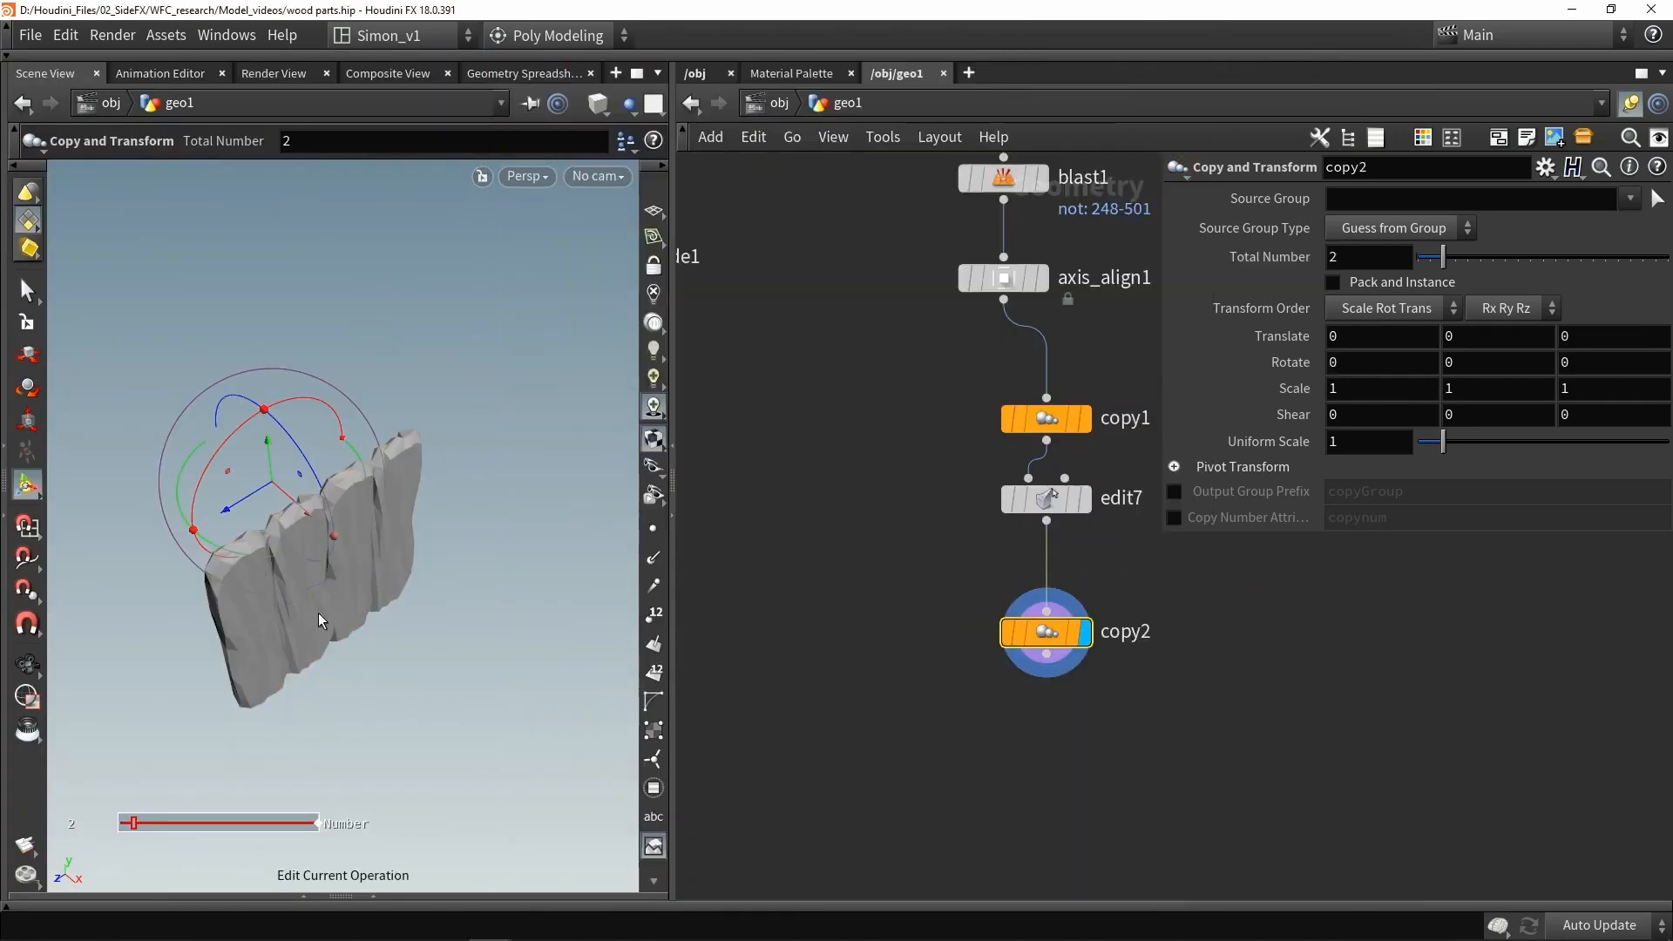
- Rotate the second copy -90 degrees about Y and set its total number to 4
{"action": "left_click_drag", "start_coordinate": [291, 552], "coordinate": [124, 507]}
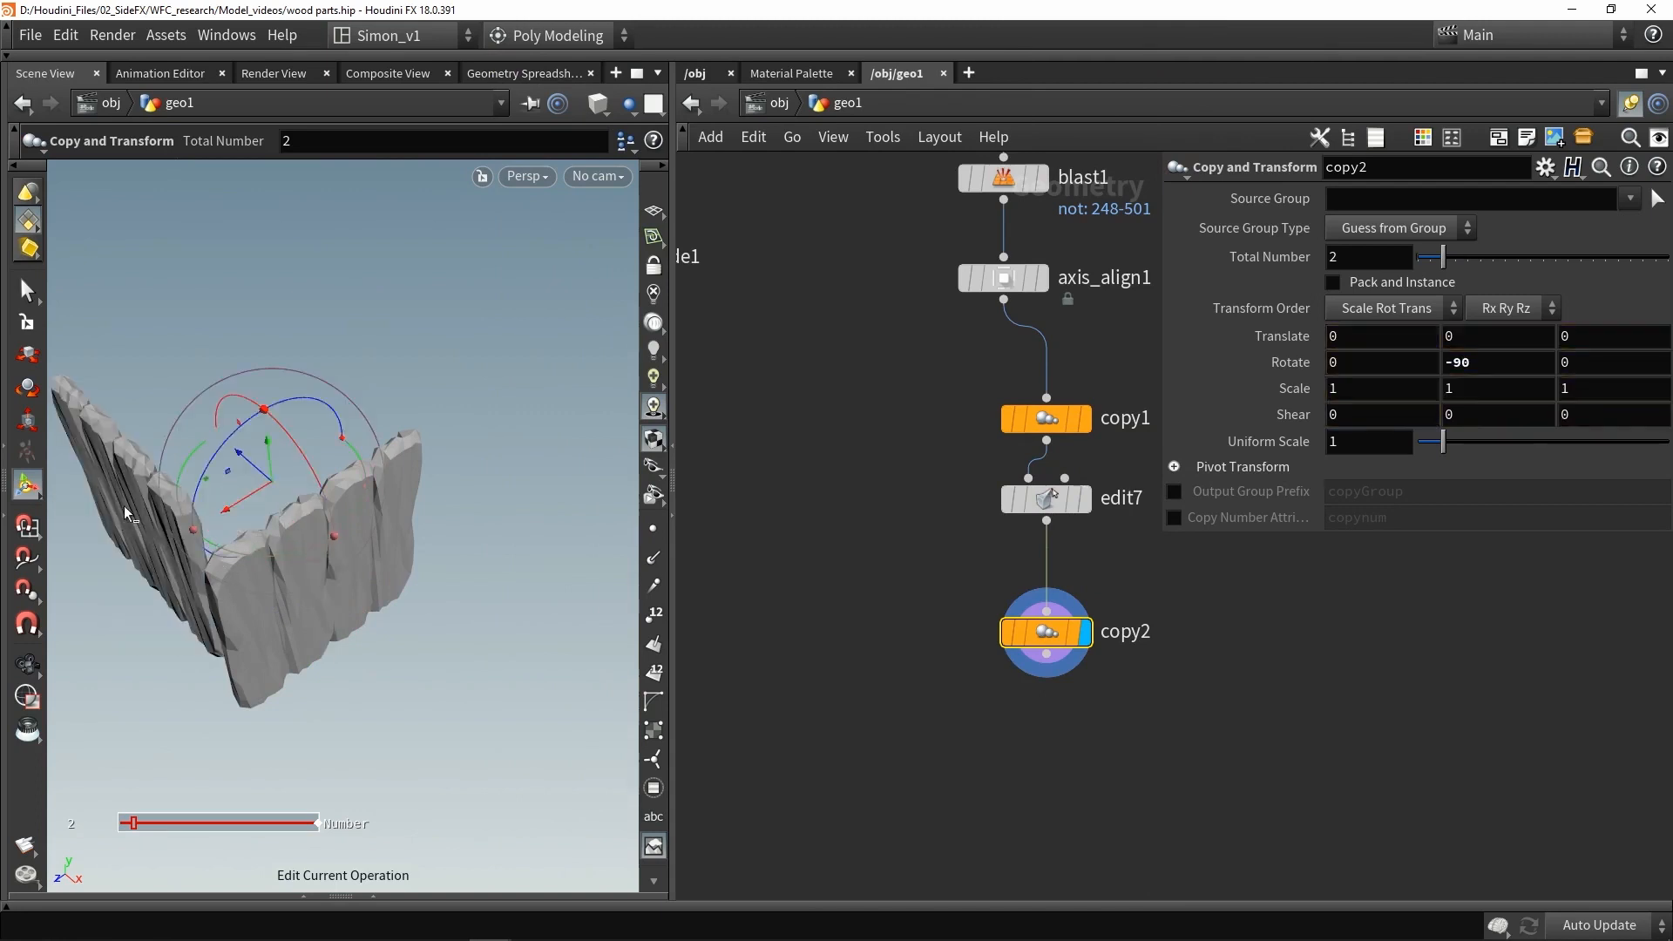
{"action": "middle_click_drag", "start_coordinate": [321, 401], "coordinate": [457, 432], "text": "alt"}
{"action": "left_click_drag", "start_coordinate": [1368, 260], "coordinate": [1252, 259]}
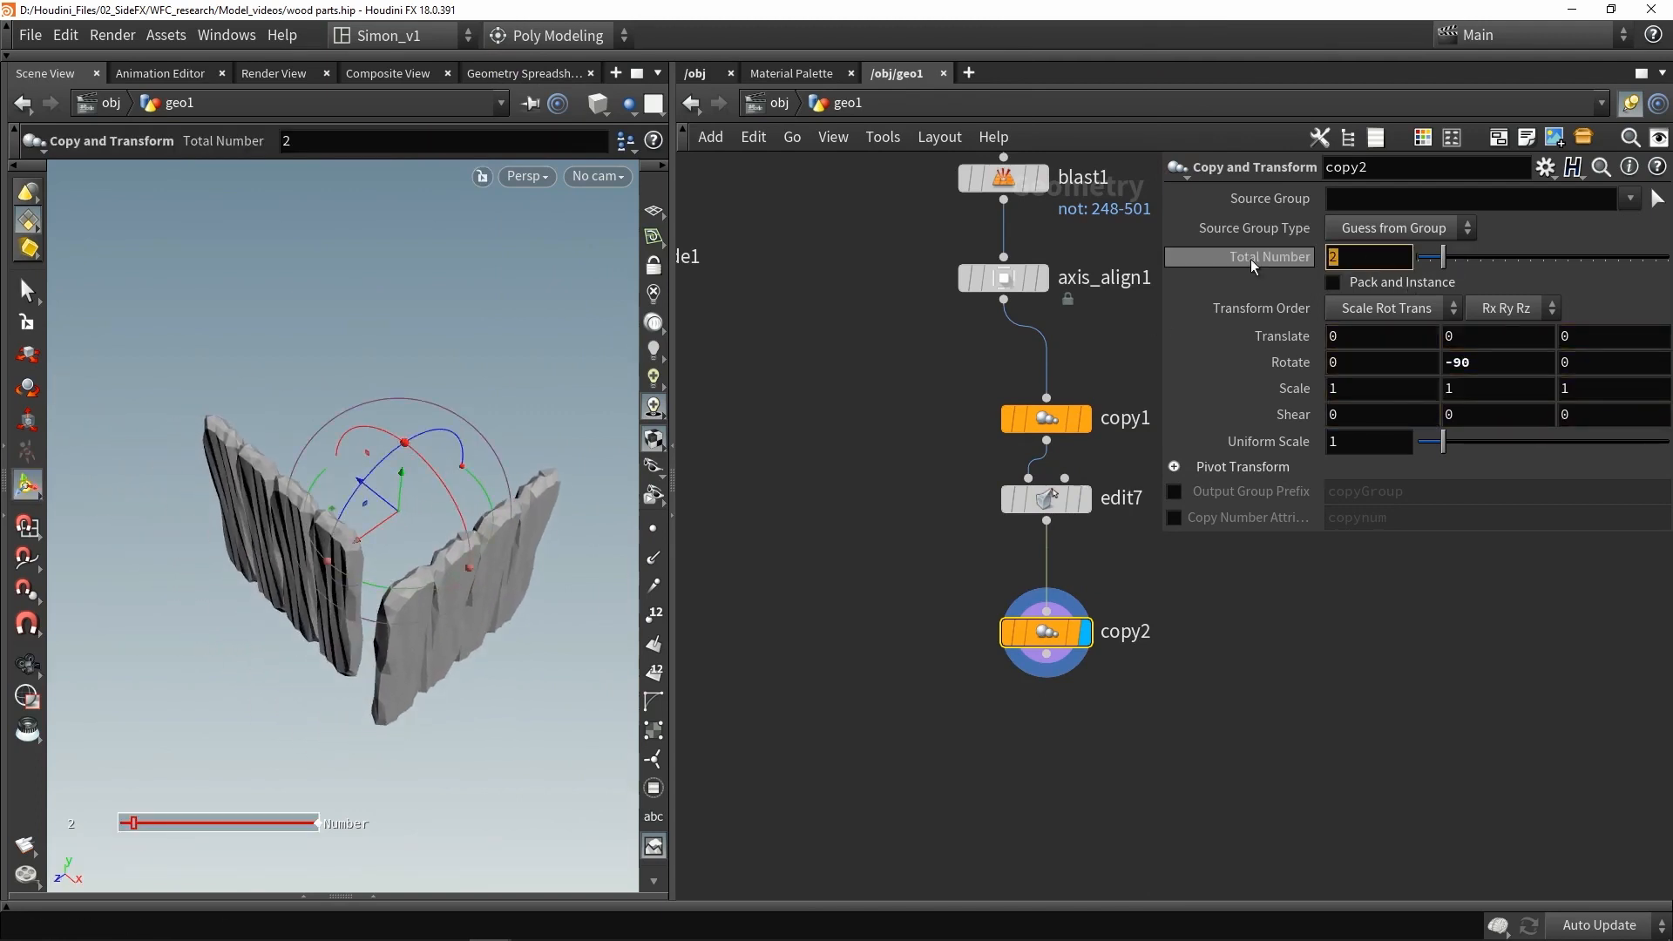
{"action": "type", "text": "4"}
{"action": "key", "text": "Return"}
- Move the Edit node's planks to about 1.87 in X and 1.44 in Z to close the box corners
{"action": "left_click", "coordinate": [1050, 511]}
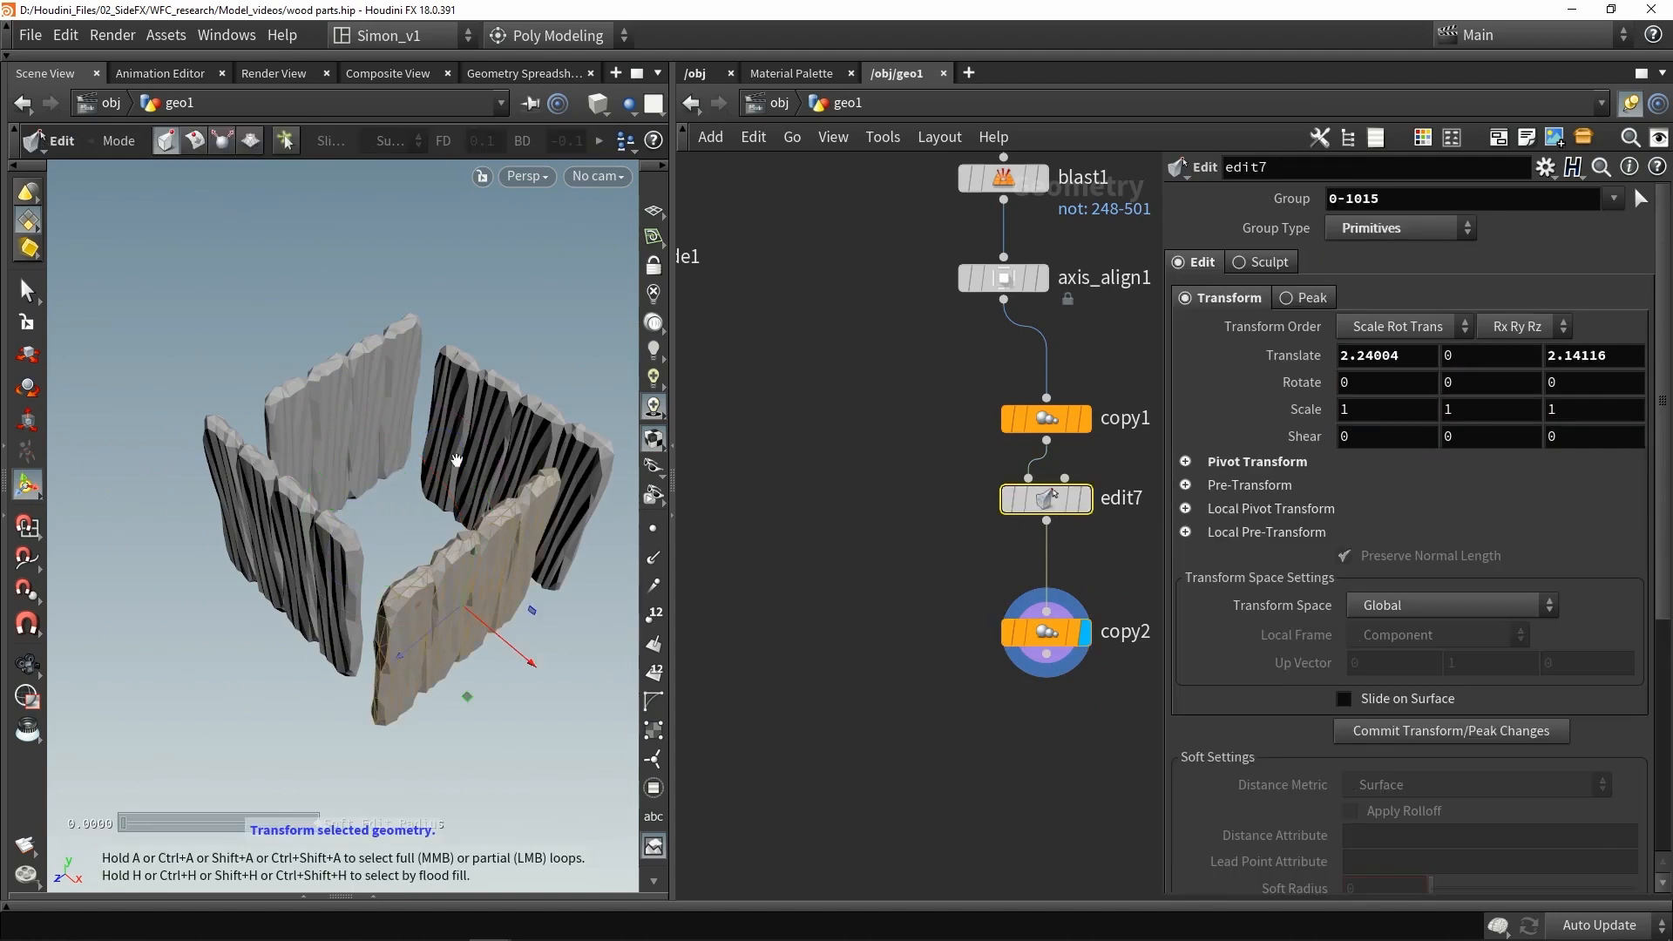
{"action": "middle_click_drag", "start_coordinate": [455, 459], "coordinate": [393, 410], "text": "alt"}
{"action": "left_click_drag", "start_coordinate": [394, 632], "coordinate": [398, 469]}
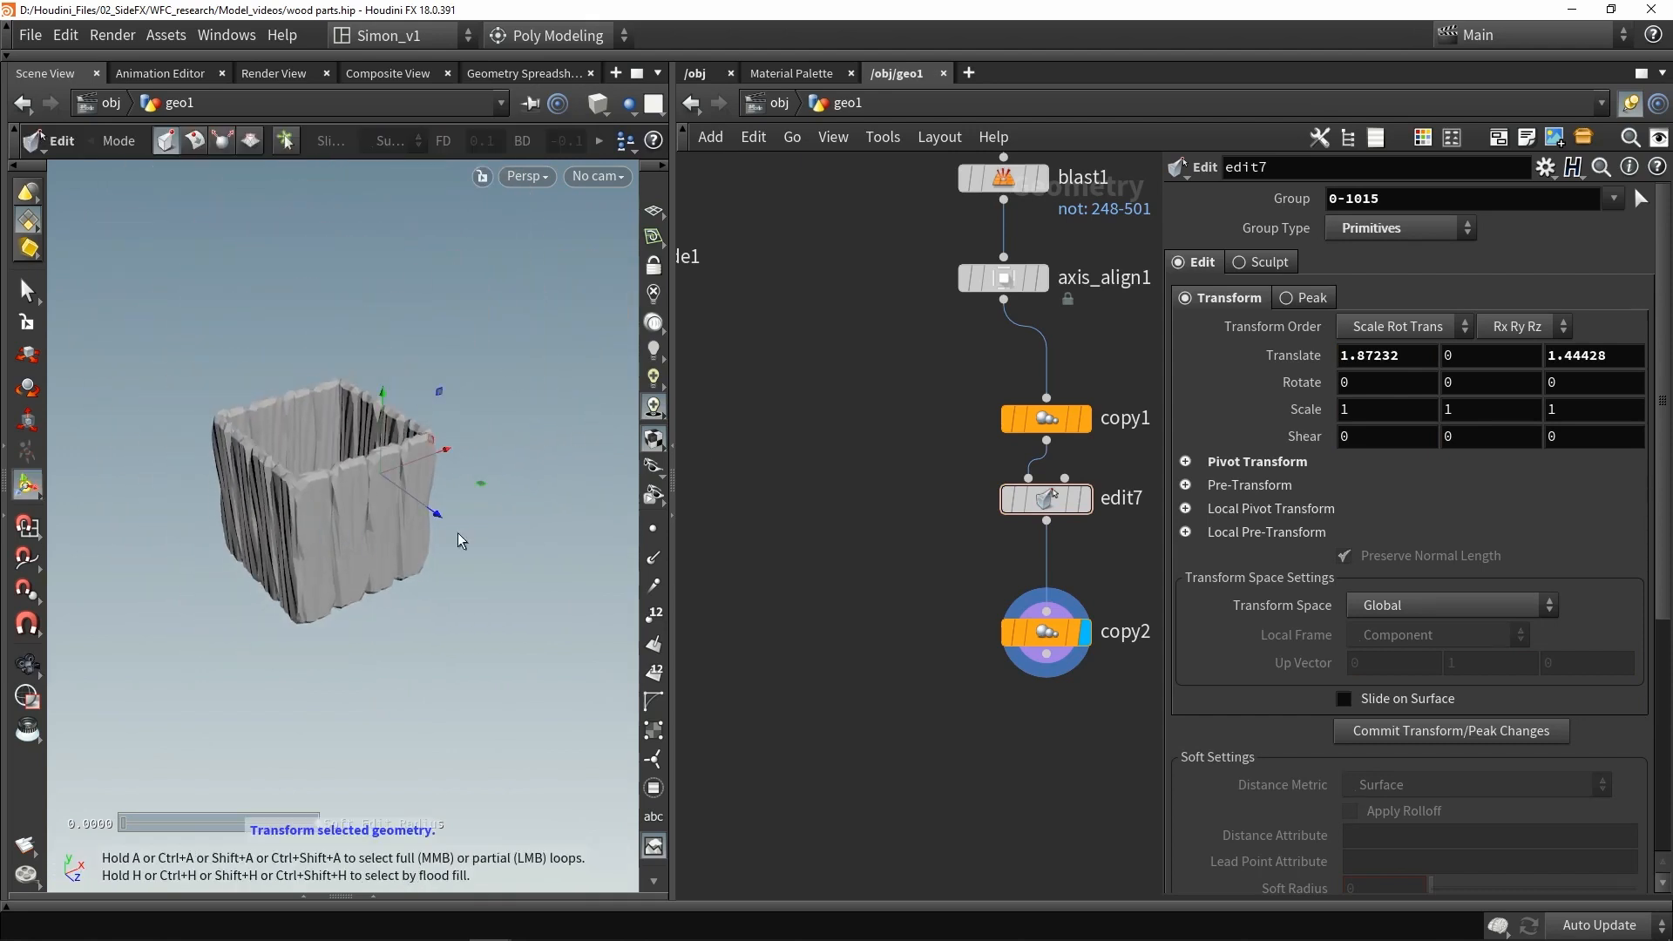
- Duplicate the first Blast node beside it, still fed from the Low null
{"action": "left_click_drag", "start_coordinate": [263, 506], "coordinate": [237, 360], "text": "alt"}
{"action": "middle_click_drag", "start_coordinate": [844, 438], "coordinate": [913, 629]}
{"action": "scroll", "coordinate": [913, 629], "scroll_direction": "down", "scroll_amount": 4}
{"action": "scroll", "coordinate": [1025, 462], "scroll_direction": "up", "scroll_amount": 1}
{"action": "middle_click_drag", "start_coordinate": [1023, 440], "coordinate": [932, 366]}
{"action": "scroll", "coordinate": [927, 380], "scroll_direction": "up", "scroll_amount": 2}
{"action": "scroll", "coordinate": [895, 485], "scroll_direction": "up", "scroll_amount": 2}
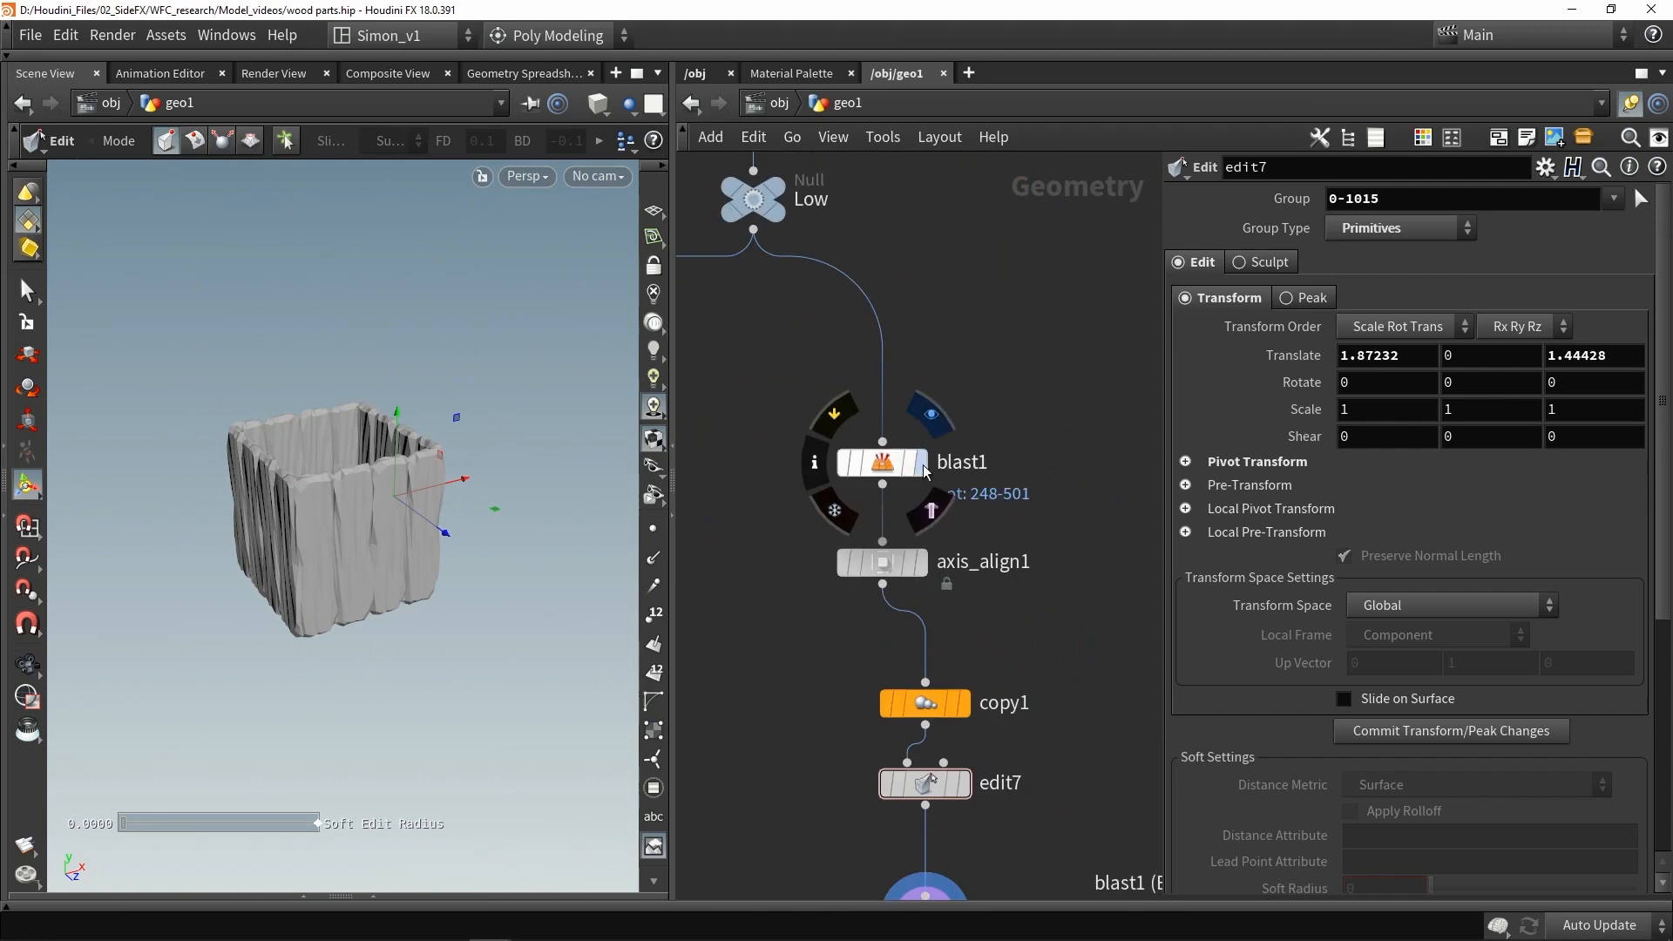
{"action": "left_click", "coordinate": [923, 463]}
{"action": "left_click", "coordinate": [886, 468]}
{"action": "left_click_drag", "start_coordinate": [1087, 463], "coordinate": [1094, 464], "text": "alt"}
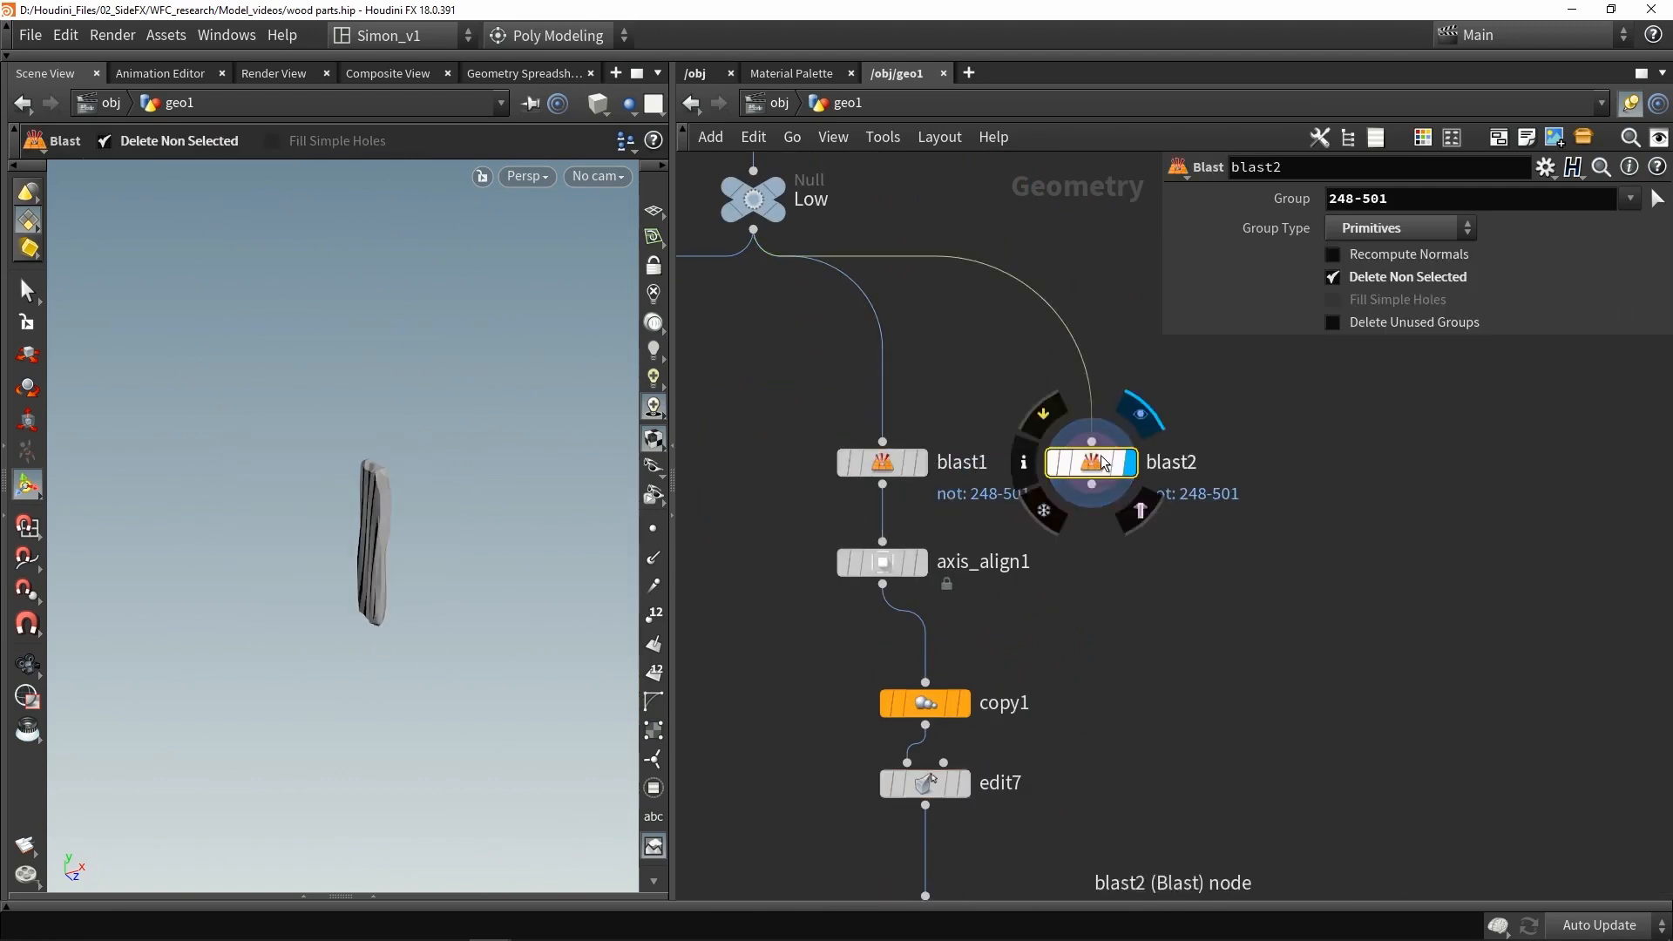
- Pick a single plank's primitives in the viewport as the duplicate Blast's group
{"action": "left_click", "coordinate": [1657, 200]}
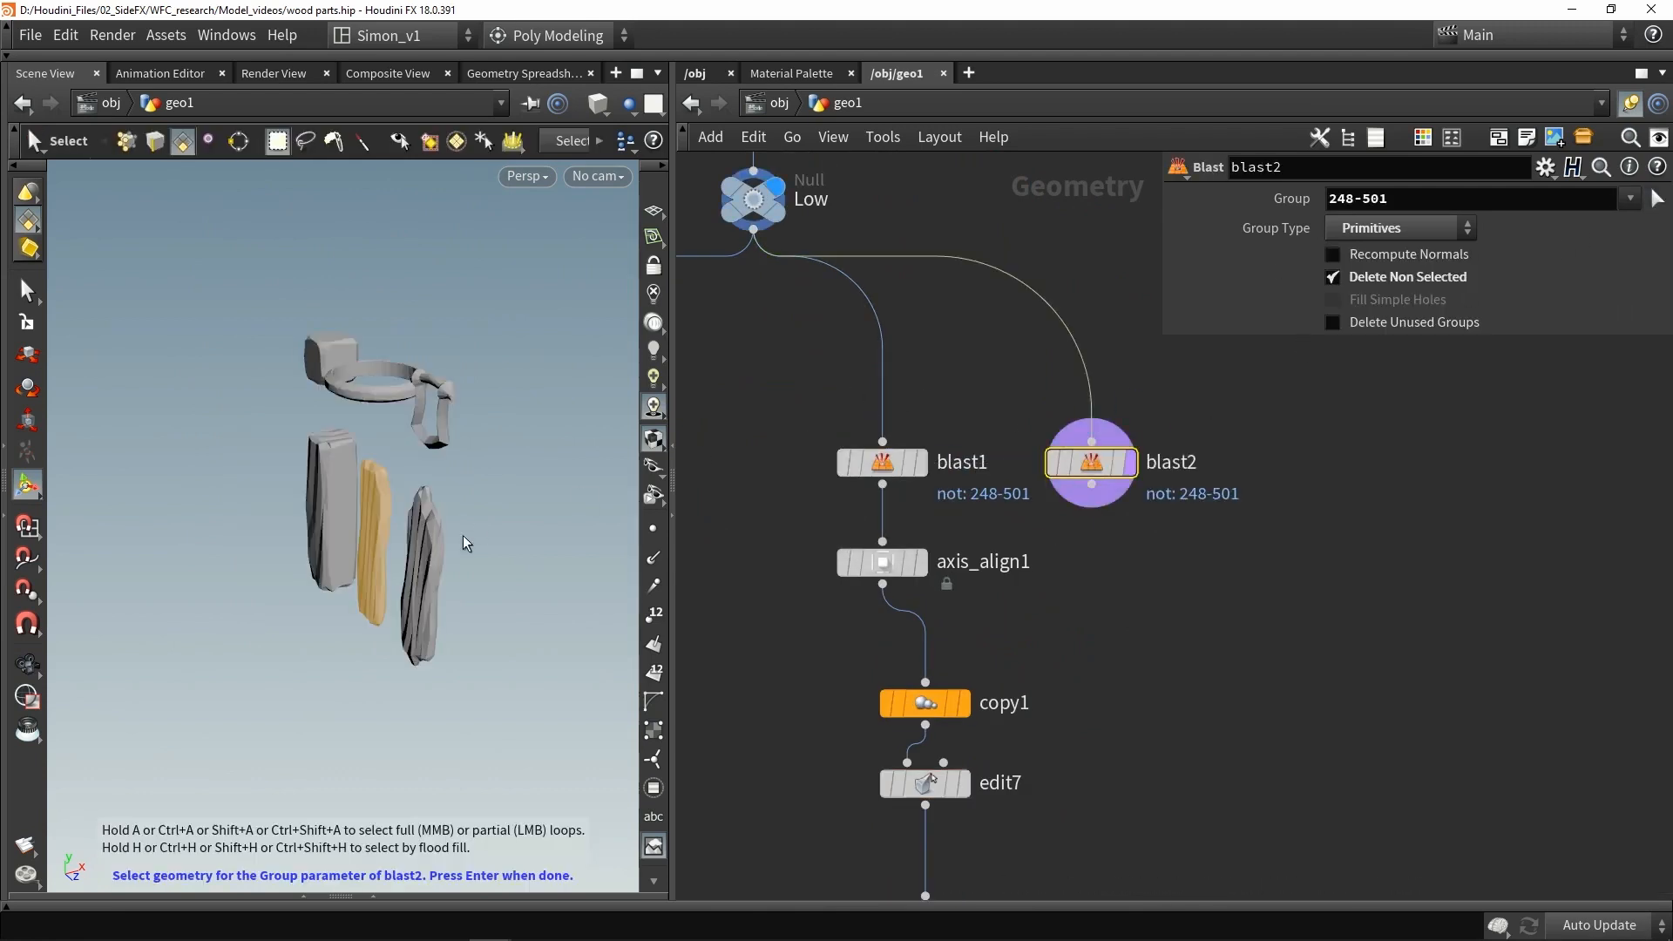
{"action": "left_click", "coordinate": [331, 489]}
{"action": "key", "text": "Return"}
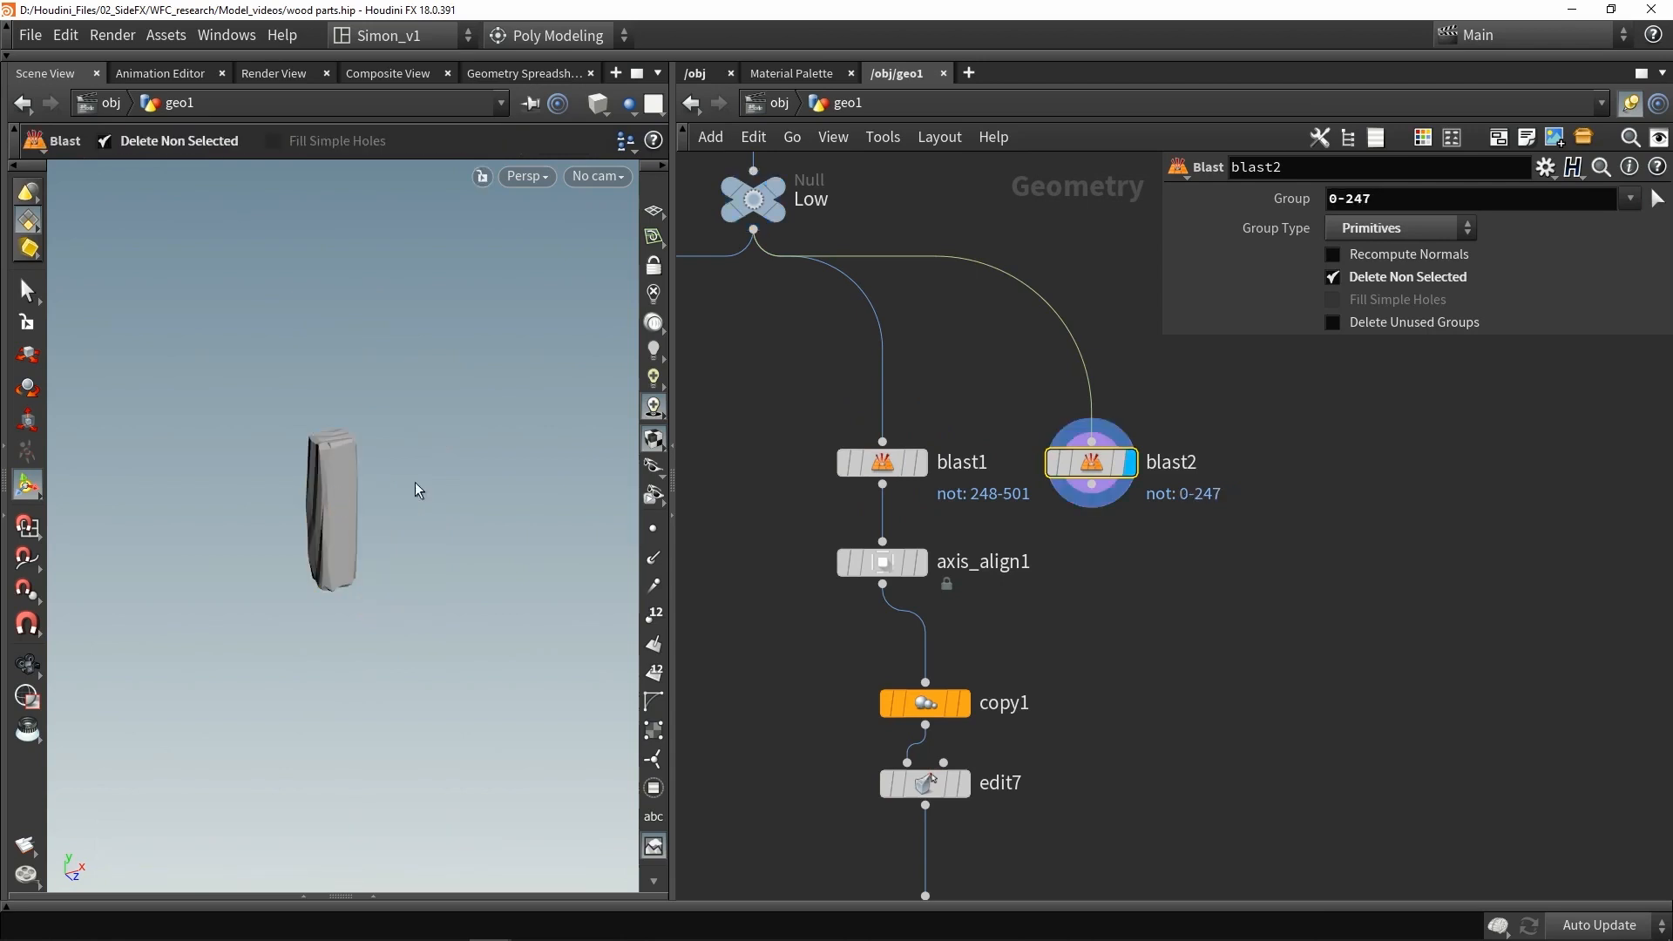
- Move the duplicate Blast node beside the chain and display the second Copy and Transform node
{"action": "scroll", "coordinate": [1015, 548], "scroll_direction": "down", "scroll_amount": 3}
{"action": "middle_click_drag", "start_coordinate": [1015, 548], "coordinate": [909, 403]}
{"action": "left_click_drag", "start_coordinate": [958, 352], "coordinate": [985, 548]}
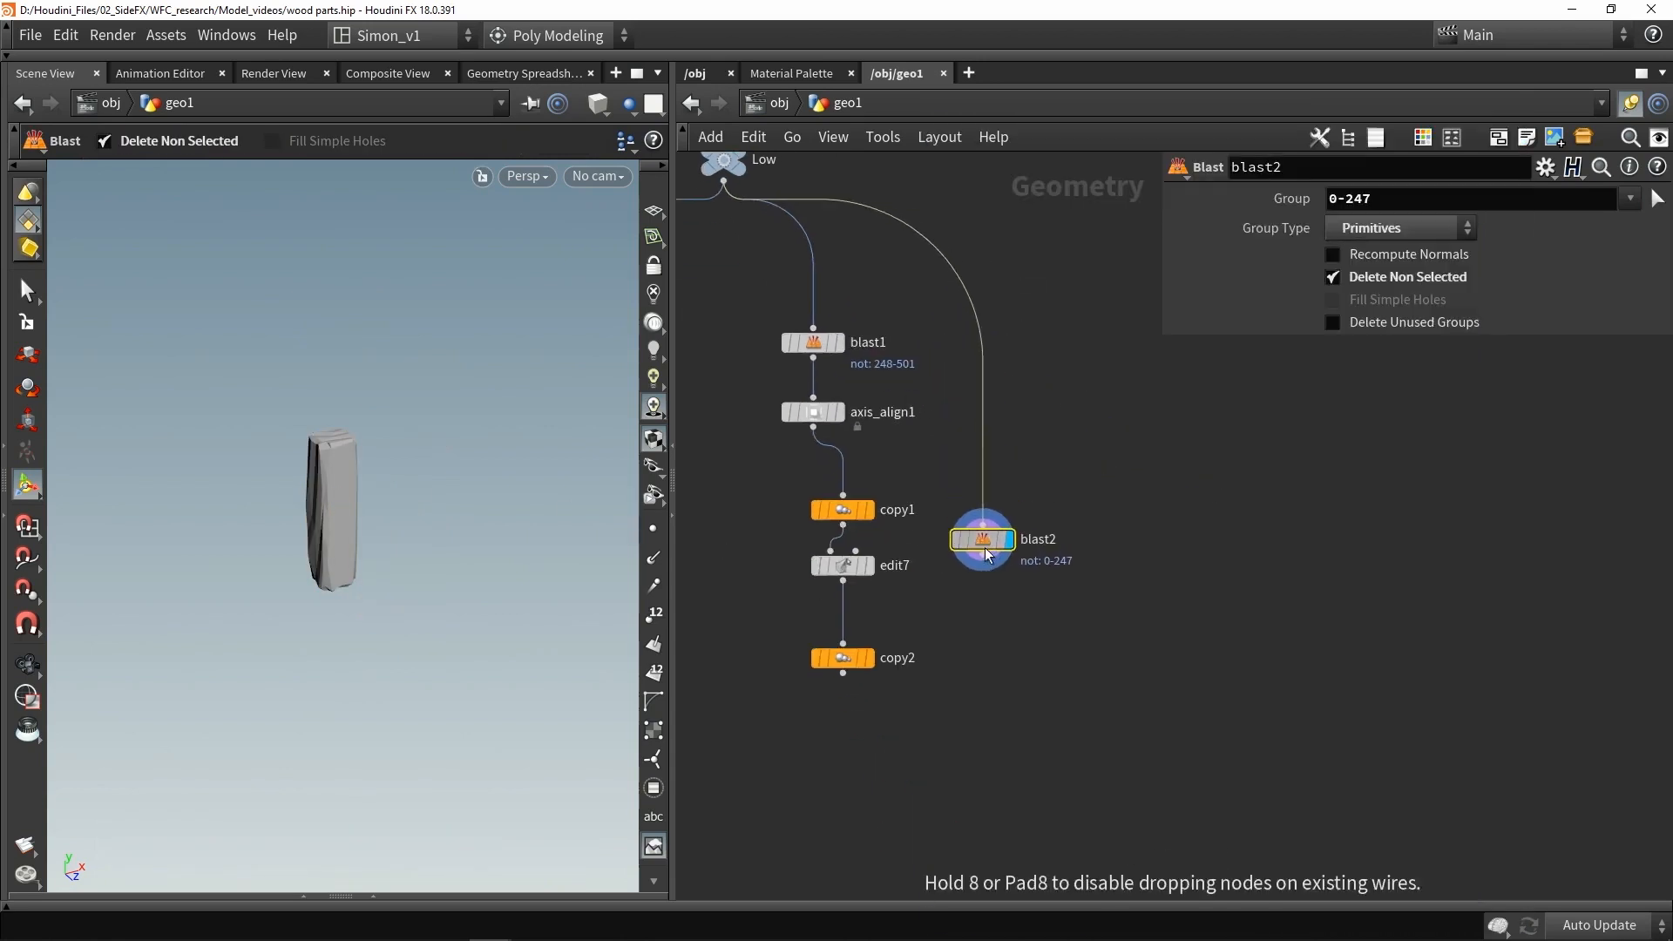
{"action": "left_click", "coordinate": [868, 658]}
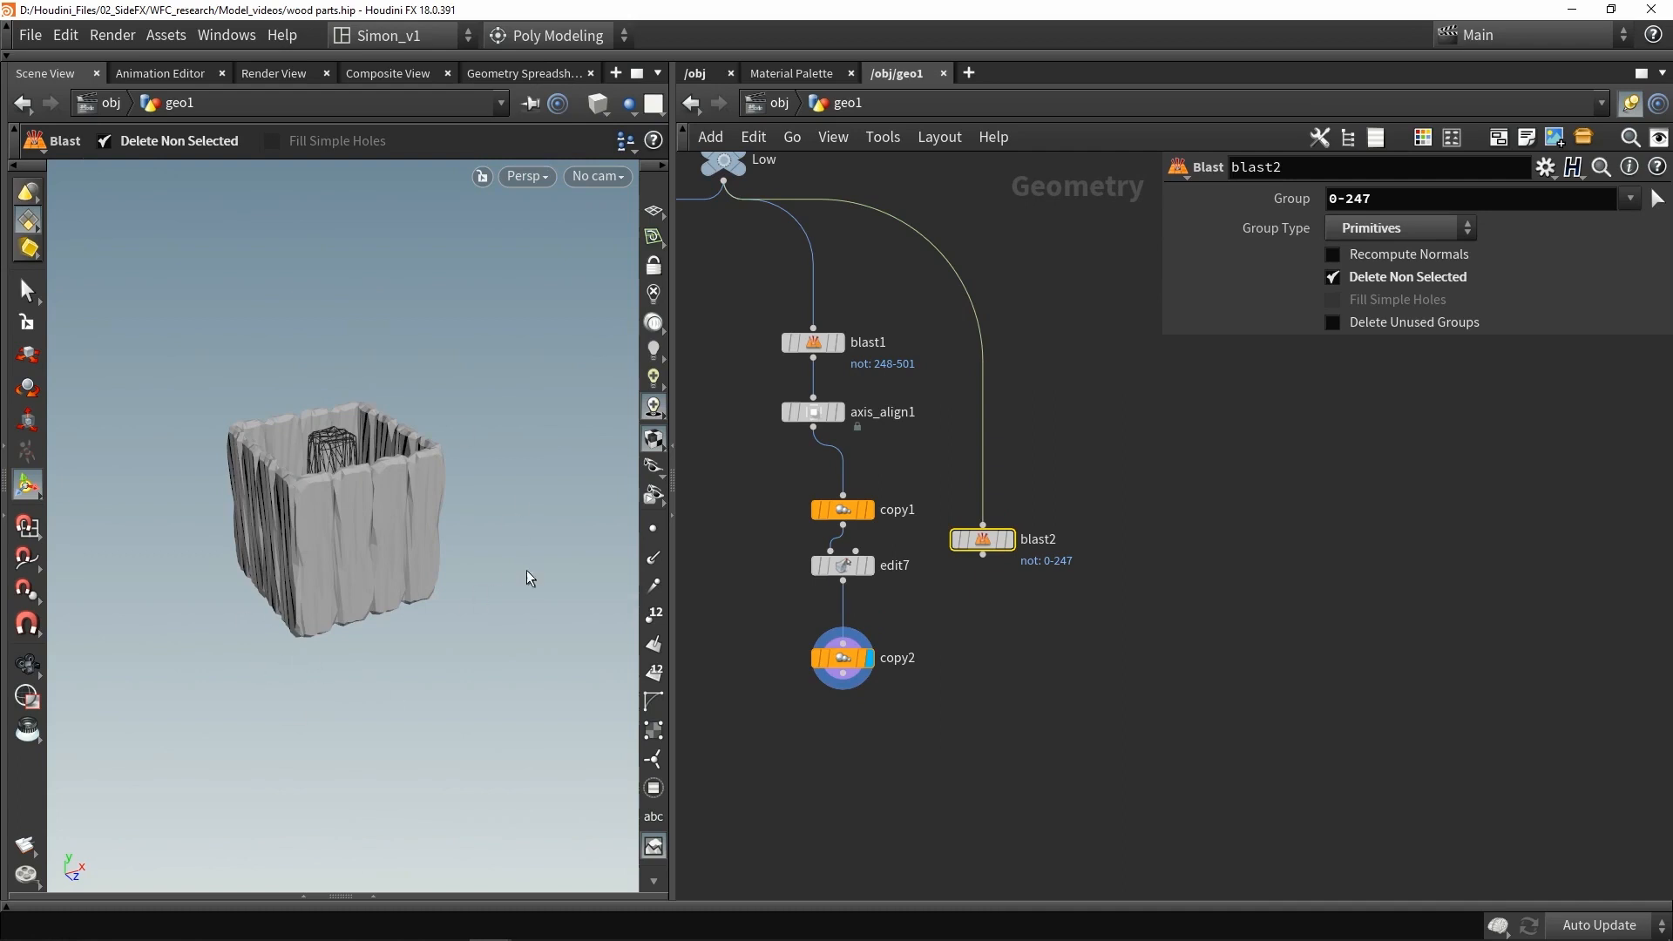
- Move the isolated plank with a new Edit node and wire it into a duplicate of the second Copy and Transform node
{"action": "key", "text": "t"}
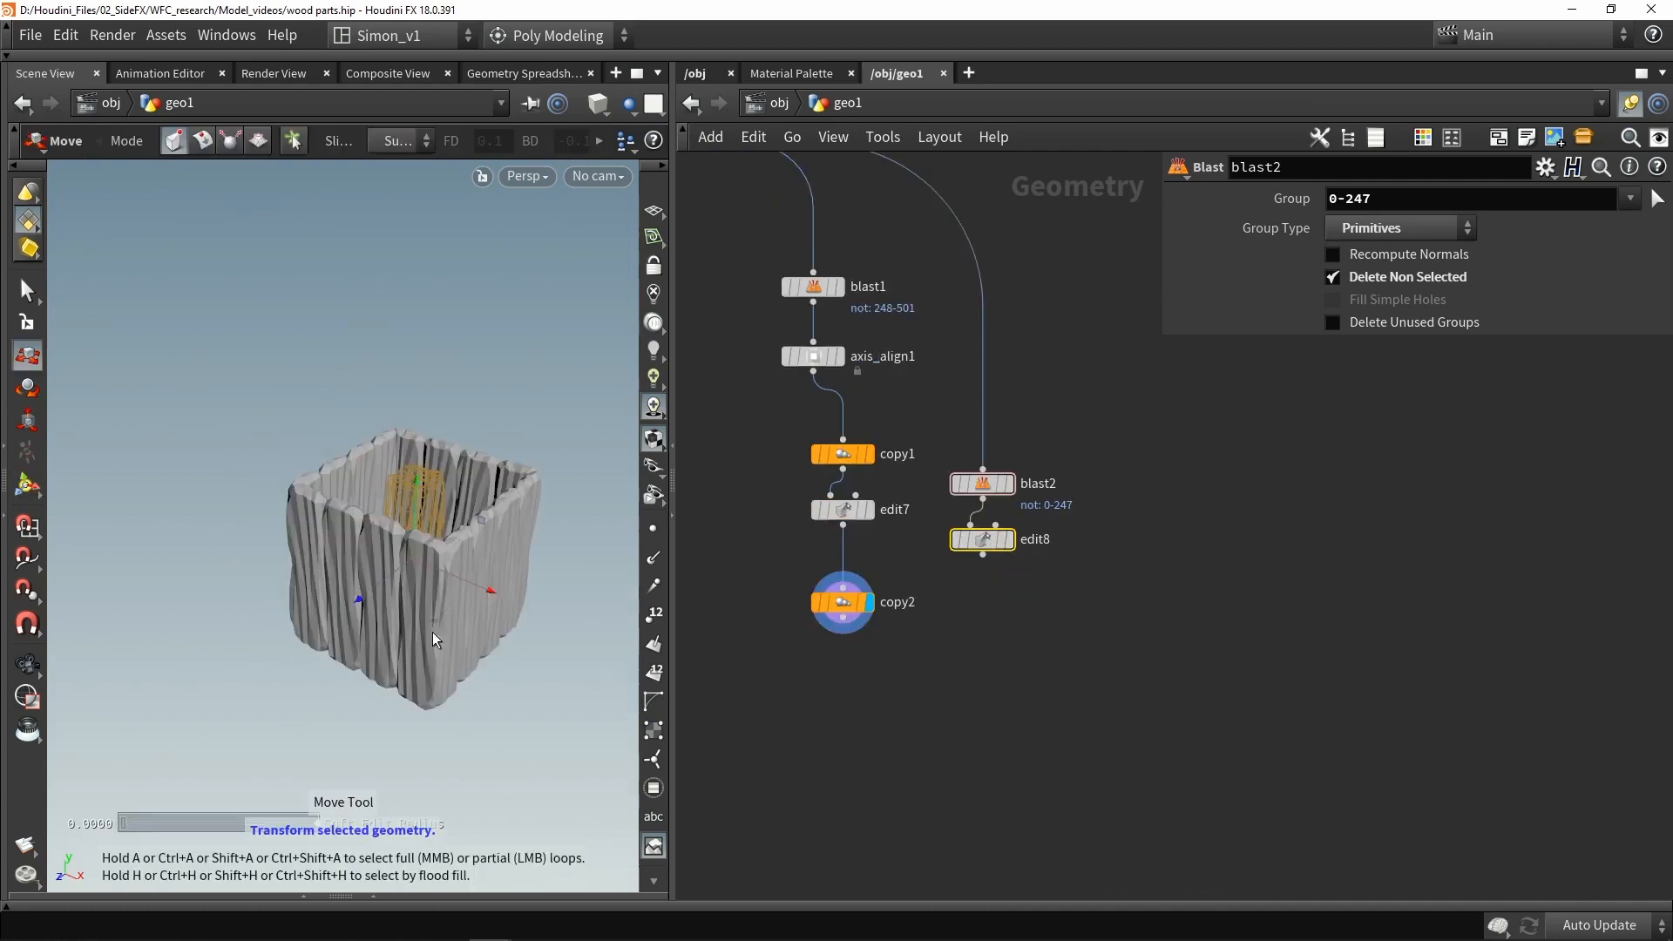
{"action": "left_click_drag", "start_coordinate": [433, 632], "coordinate": [475, 651]}
{"action": "left_click_drag", "start_coordinate": [858, 608], "coordinate": [978, 623], "text": "alt"}
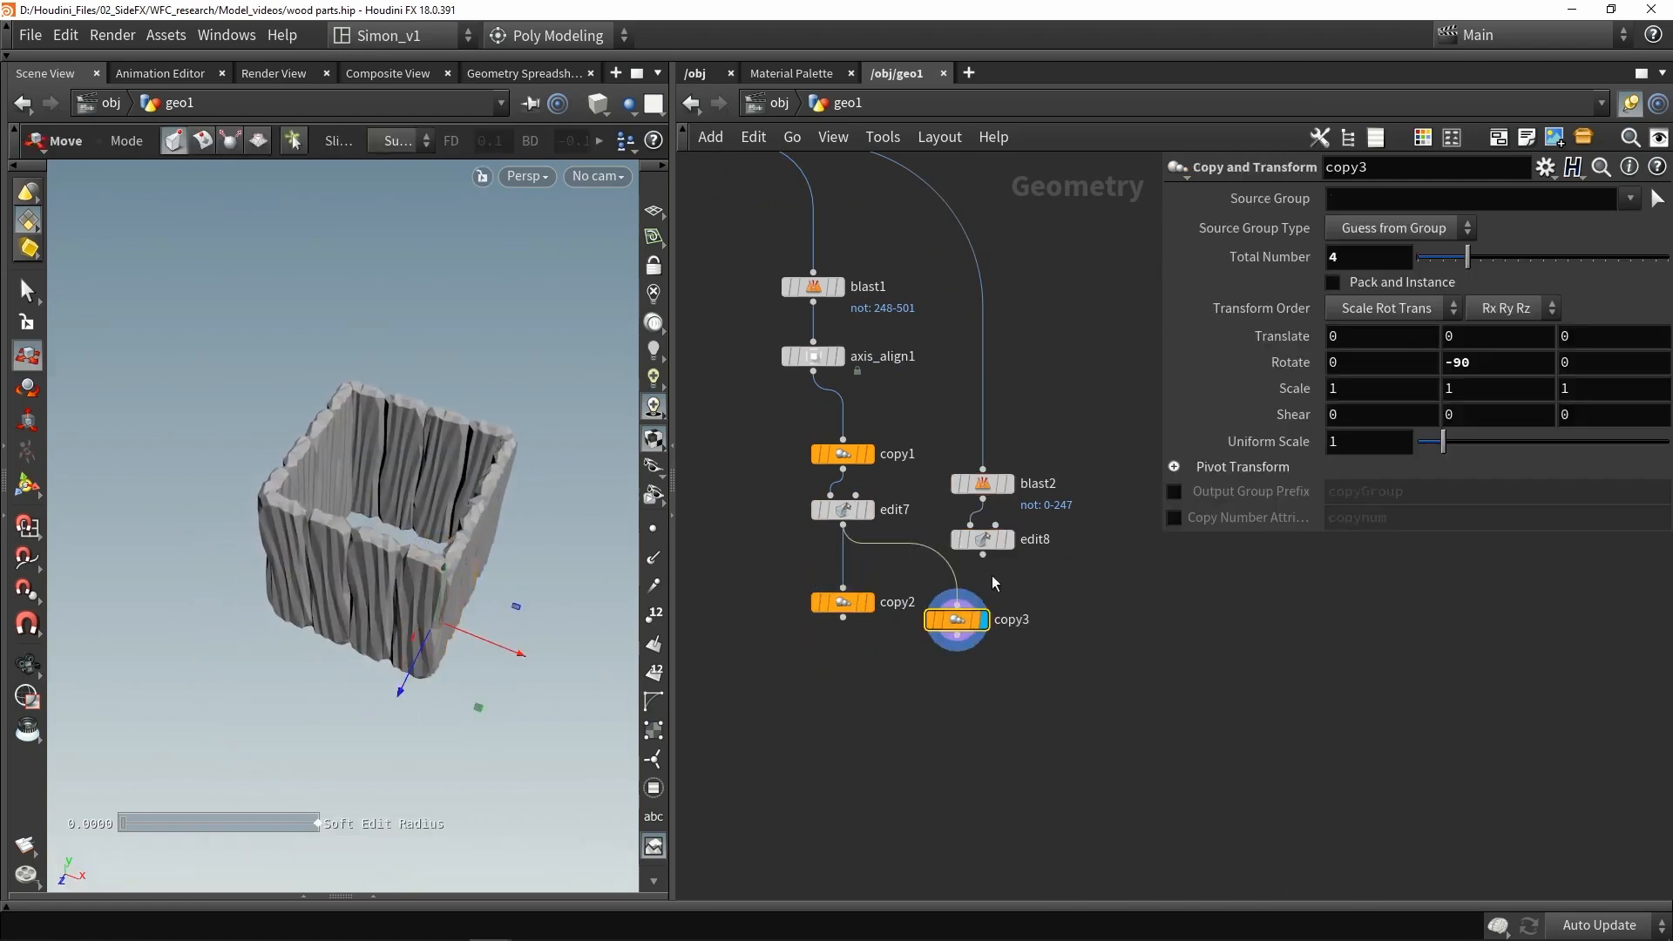
{"action": "left_click_drag", "start_coordinate": [983, 555], "coordinate": [986, 608]}
- Merge the two Copy and Transform outputs into one Merge node and display it
{"action": "left_click_drag", "start_coordinate": [1037, 665], "coordinate": [811, 549]}
{"action": "left_click_drag", "start_coordinate": [1030, 652], "coordinate": [918, 683]}
{"action": "left_click_drag", "start_coordinate": [307, 592], "coordinate": [365, 445], "text": "alt"}
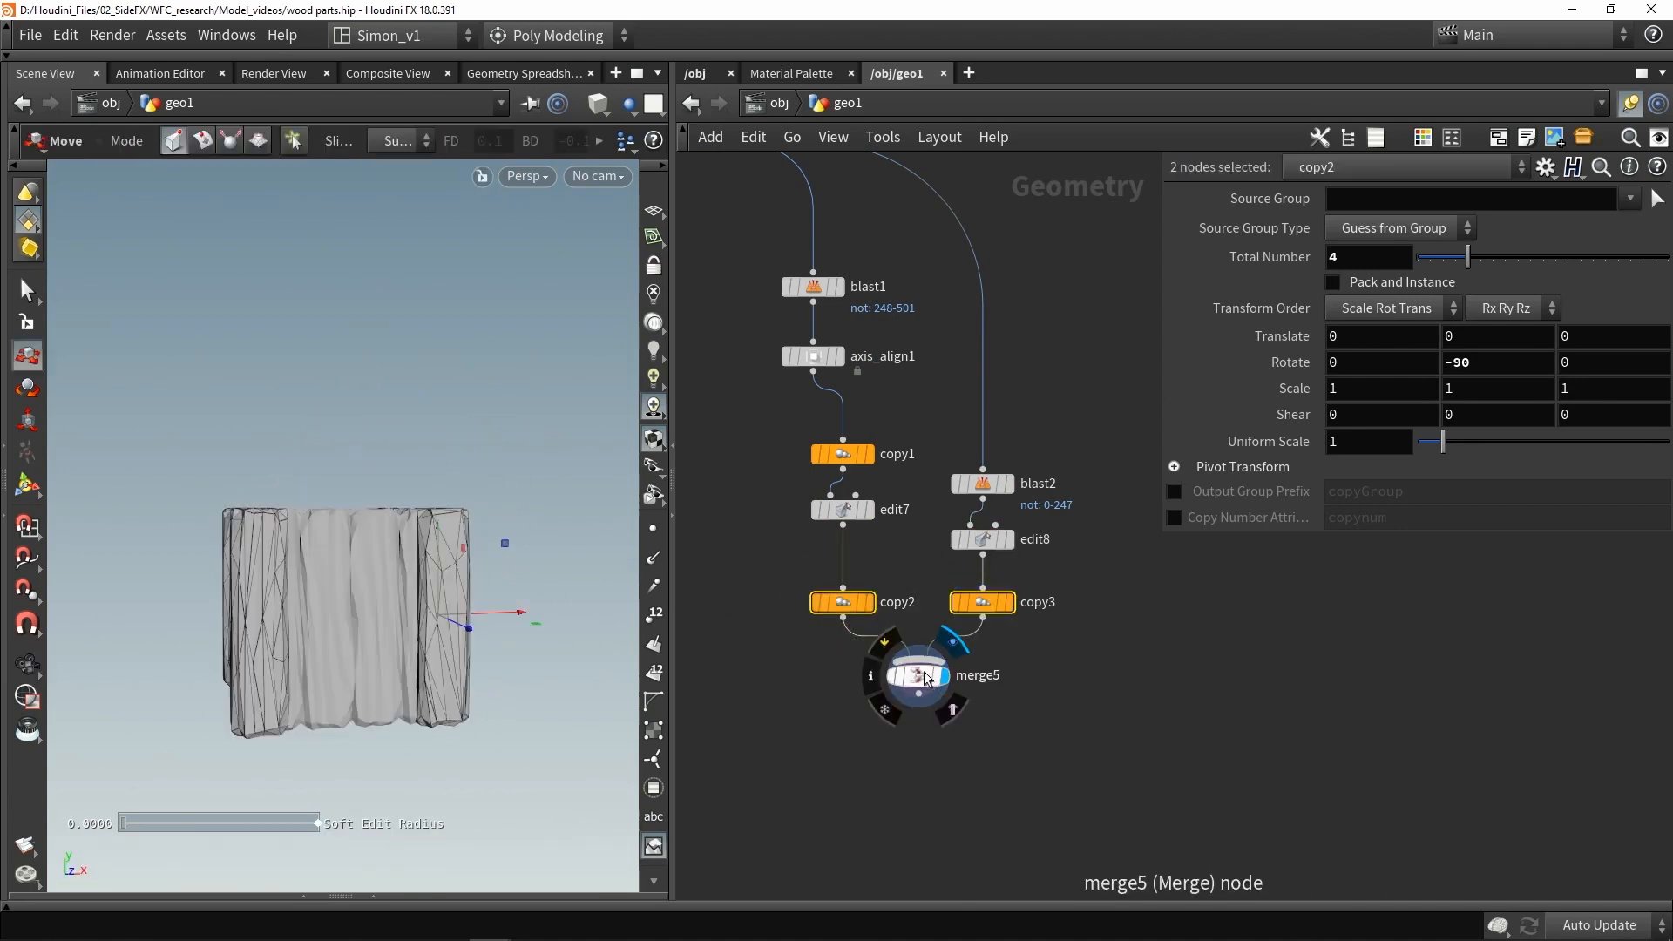
{"action": "left_click_drag", "start_coordinate": [926, 680], "coordinate": [920, 678]}
- Inspect the merged box from several angles in wire-over-shaded view
{"action": "mouse_move", "coordinate": [499, 541]}
{"action": "left_mouse_down", "text": "alt"}
{"action": "mouse_move", "coordinate": [410, 525]}
{"action": "mouse_move", "coordinate": [420, 548]}
{"action": "left_mouse_up", "text": "alt"}
{"action": "key", "text": "shift+w"}
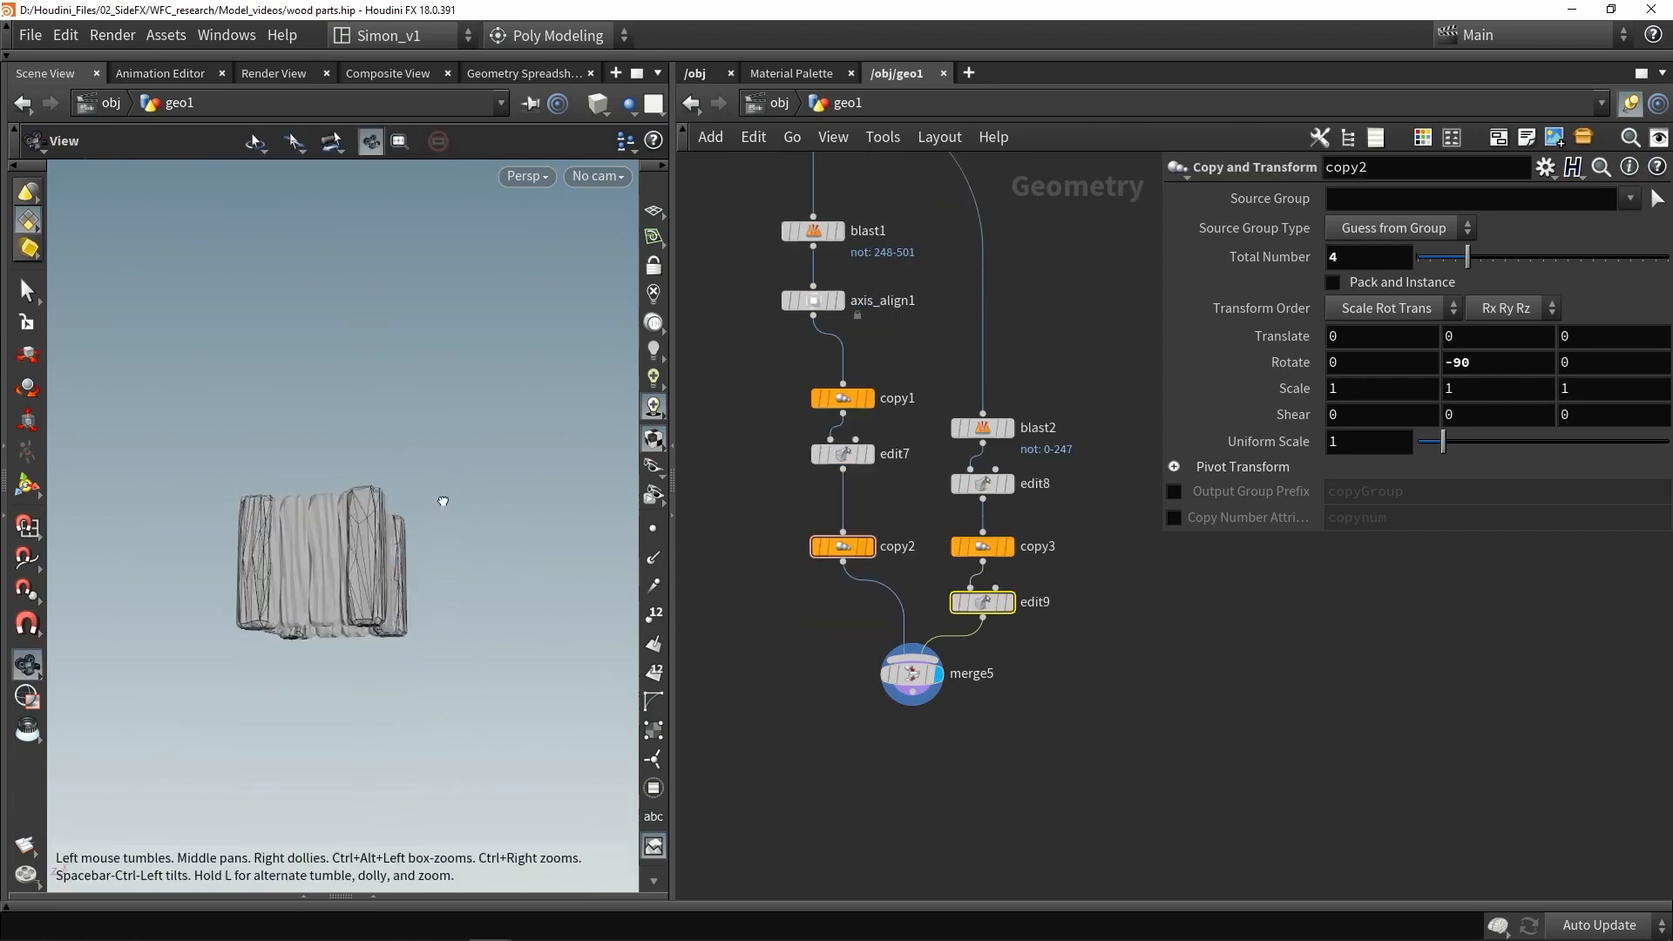
{"action": "mouse_move", "coordinate": [441, 497]}
{"action": "left_mouse_down", "text": "alt"}
{"action": "mouse_move", "coordinate": [397, 597]}
{"action": "mouse_move", "coordinate": [392, 478]}
{"action": "mouse_move", "coordinate": [282, 540]}
{"action": "mouse_move", "coordinate": [392, 541]}
{"action": "mouse_move", "coordinate": [329, 563]}
{"action": "mouse_move", "coordinate": [358, 565]}
{"action": "mouse_move", "coordinate": [318, 523]}
{"action": "left_mouse_up", "text": "alt"}
{"action": "key", "text": "t"}
{"action": "scroll", "coordinate": [329, 563], "scroll_direction": "up", "scroll_amount": 3}
{"action": "scroll", "coordinate": [355, 531], "scroll_direction": "up", "scroll_amount": 4}
{"action": "scroll", "coordinate": [358, 565], "scroll_direction": "down", "scroll_amount": 3}
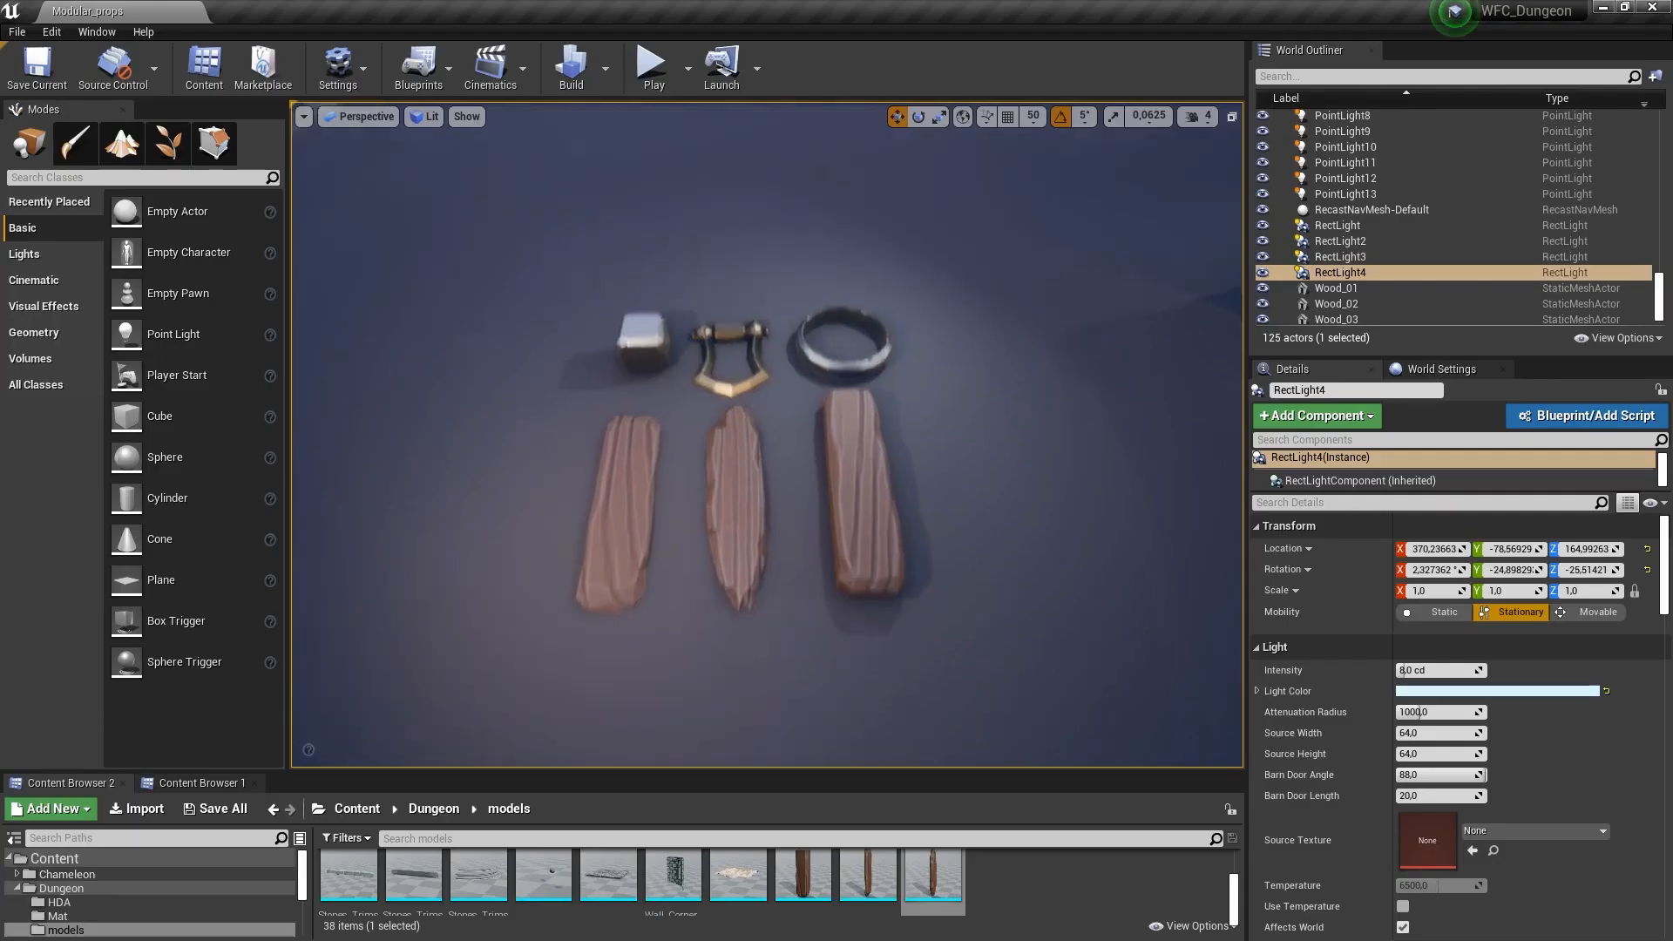
{"action": "right_click_drag", "start_coordinate": [604, 545], "coordinate": [604, 555]}
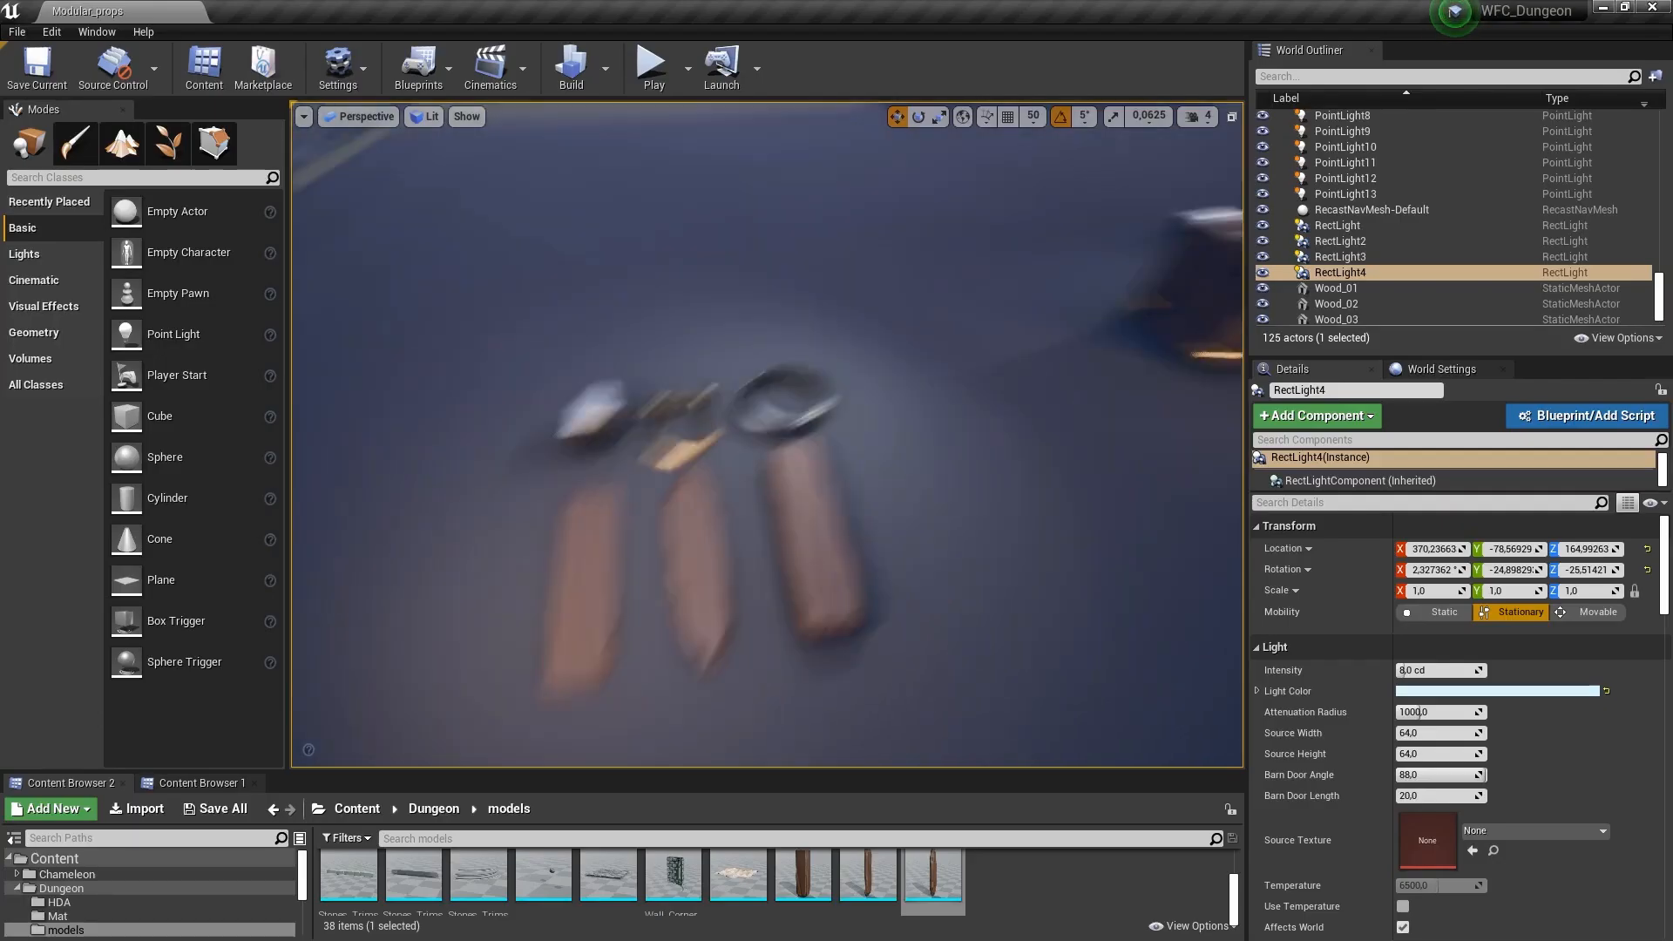